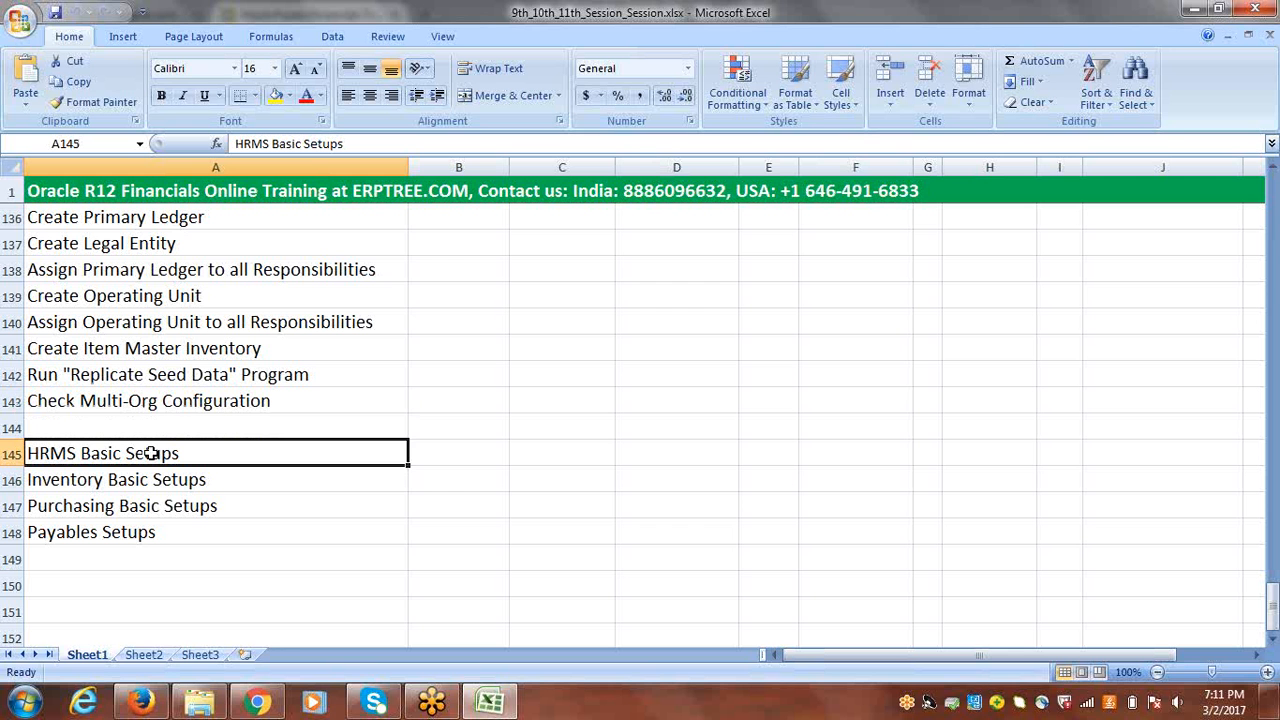
Step: Copy the "HRMS Basic Setups" entry from cell A145 into cell A151
key("ctrl+c")
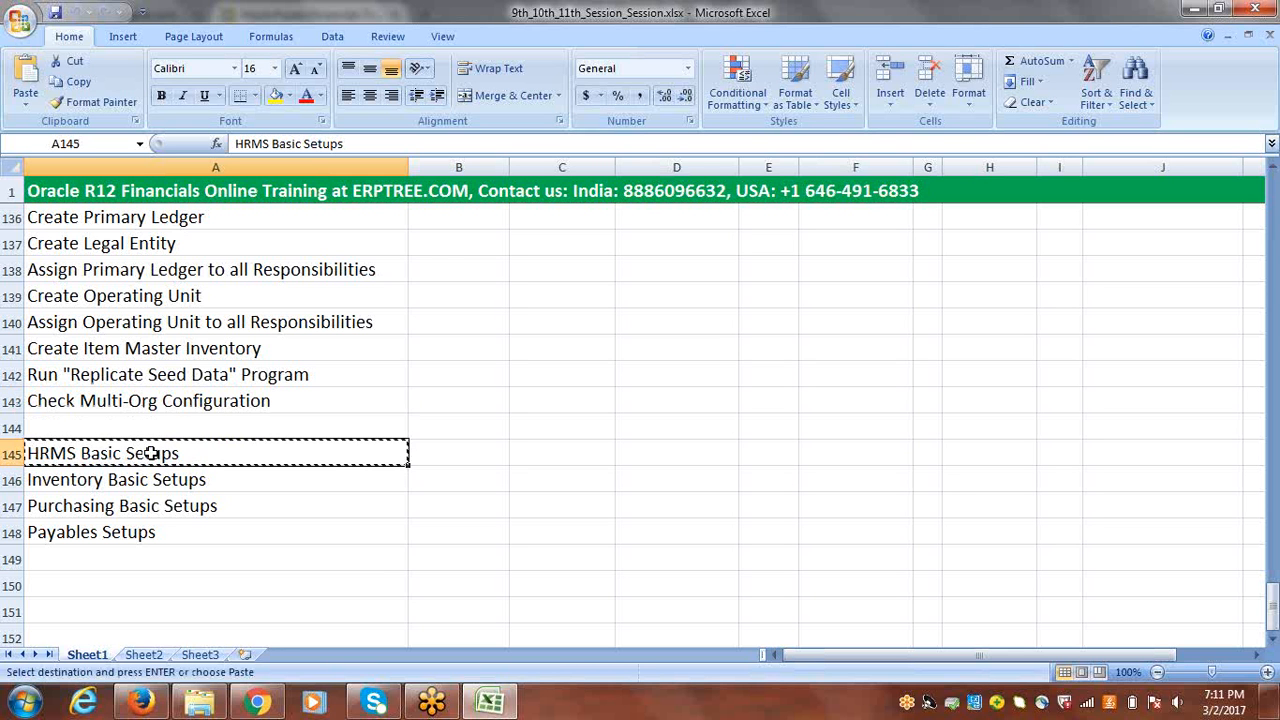
left_click(1273, 638)
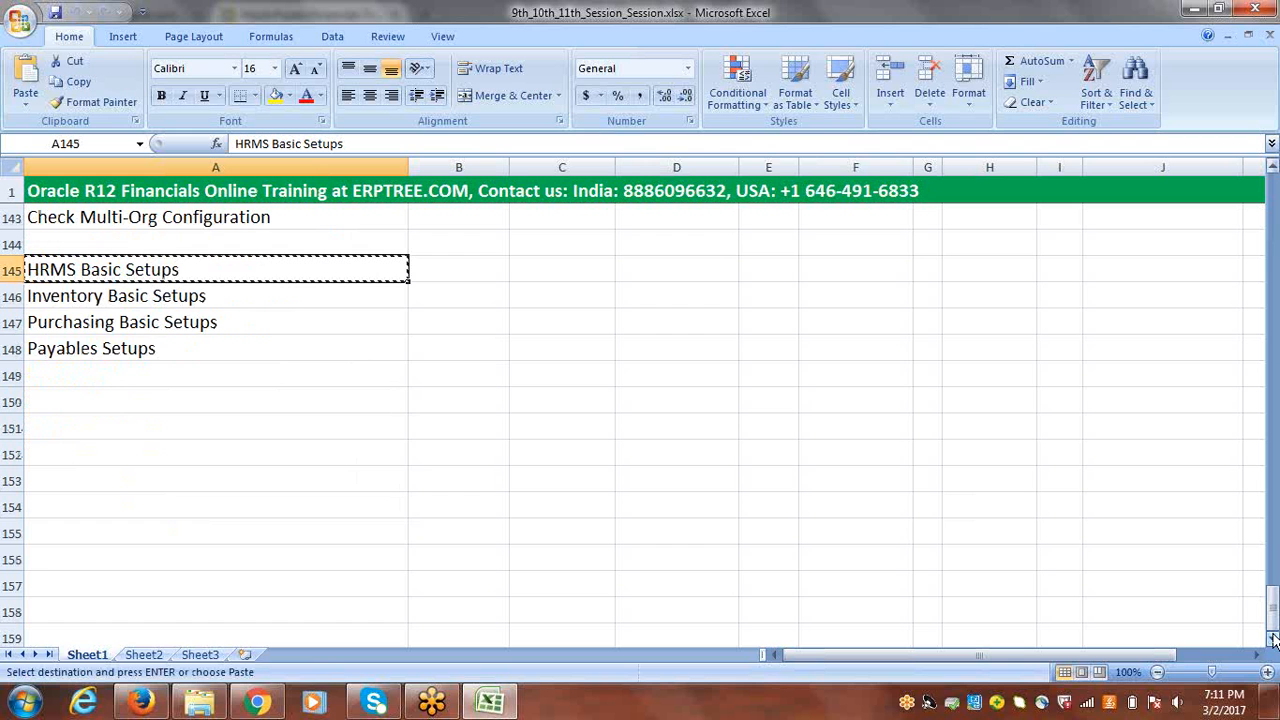
left_click(1273, 638)
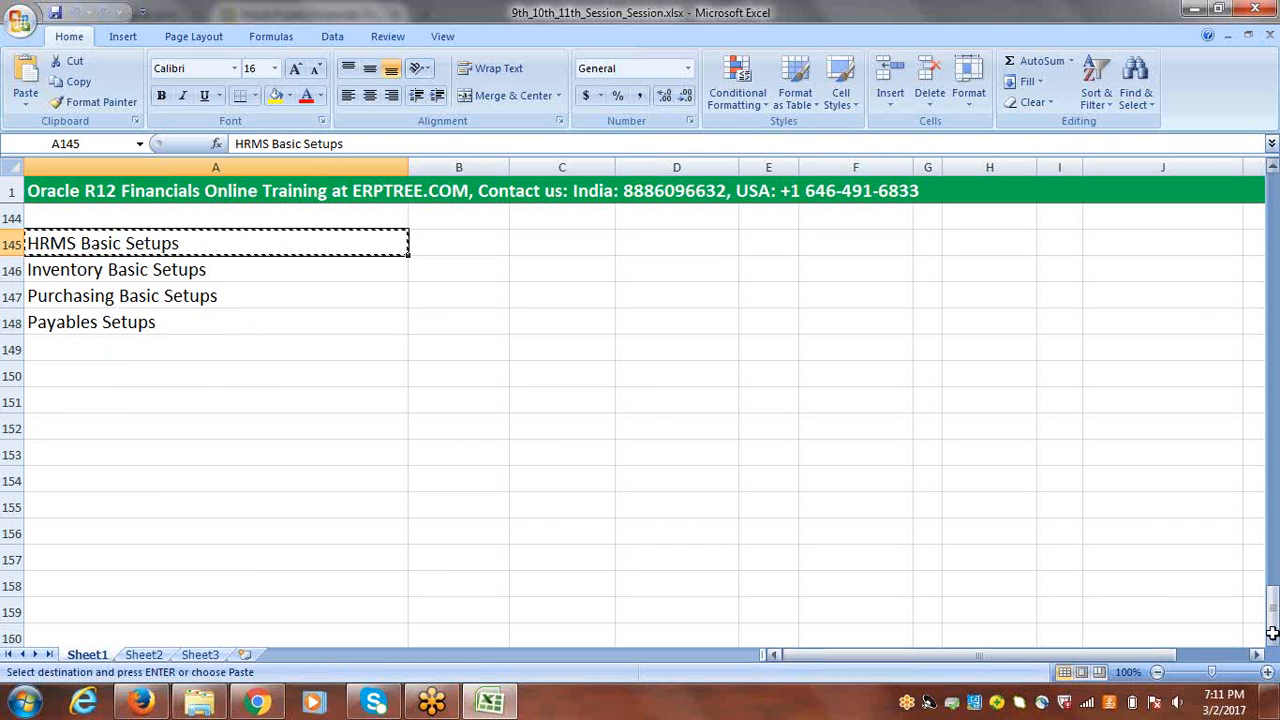
left_click(70, 397)
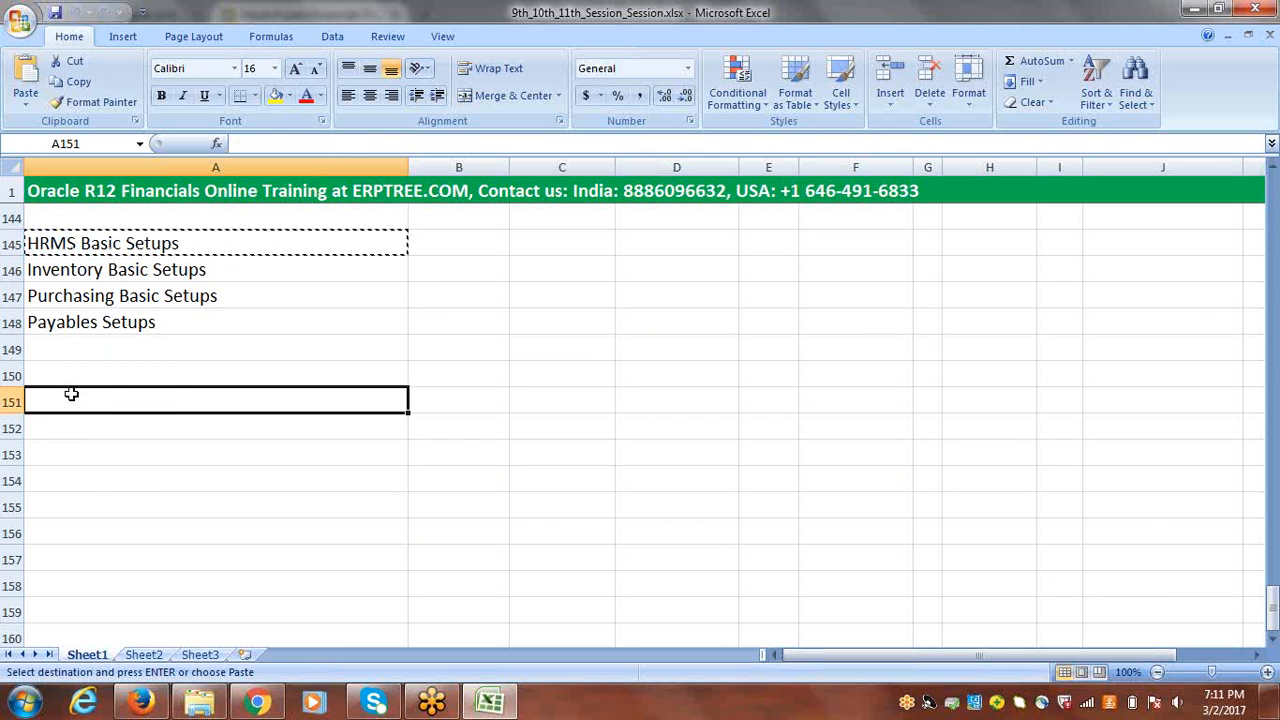
key("ctrl+v")
key("Escape")
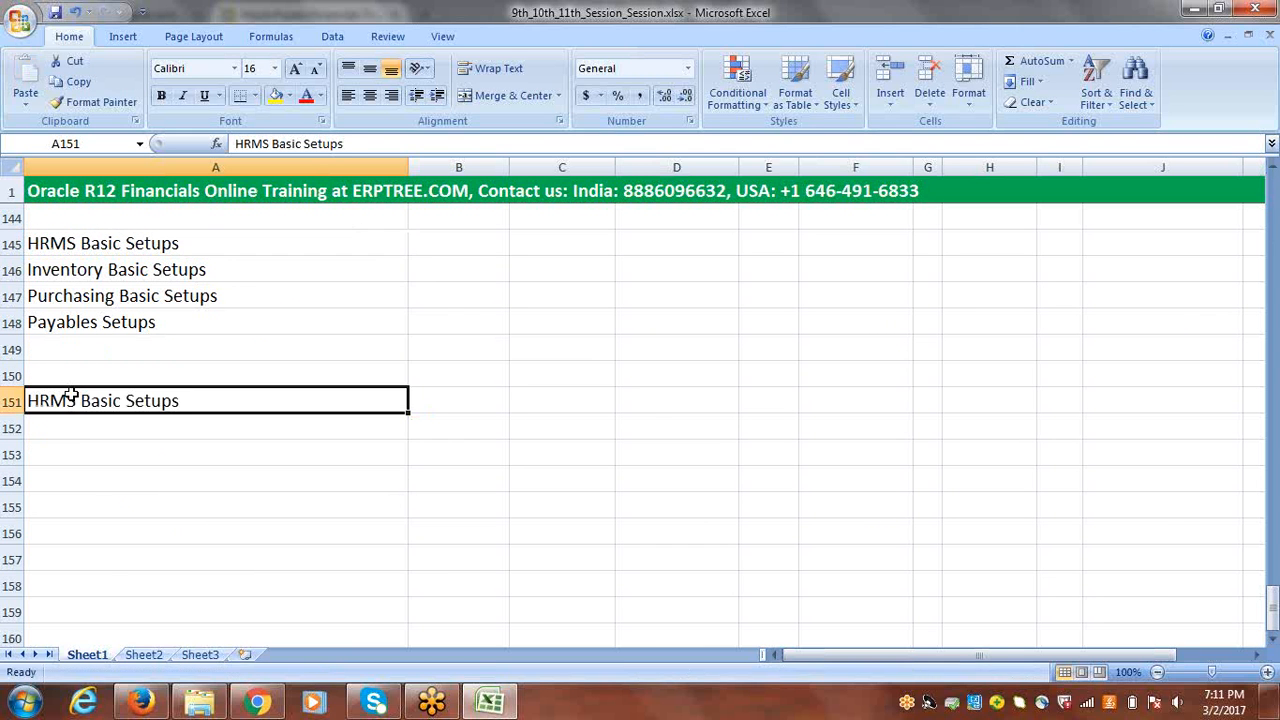
Step: Save the workbook and fill the whole of row 151 with yellow
left_click(10, 401)
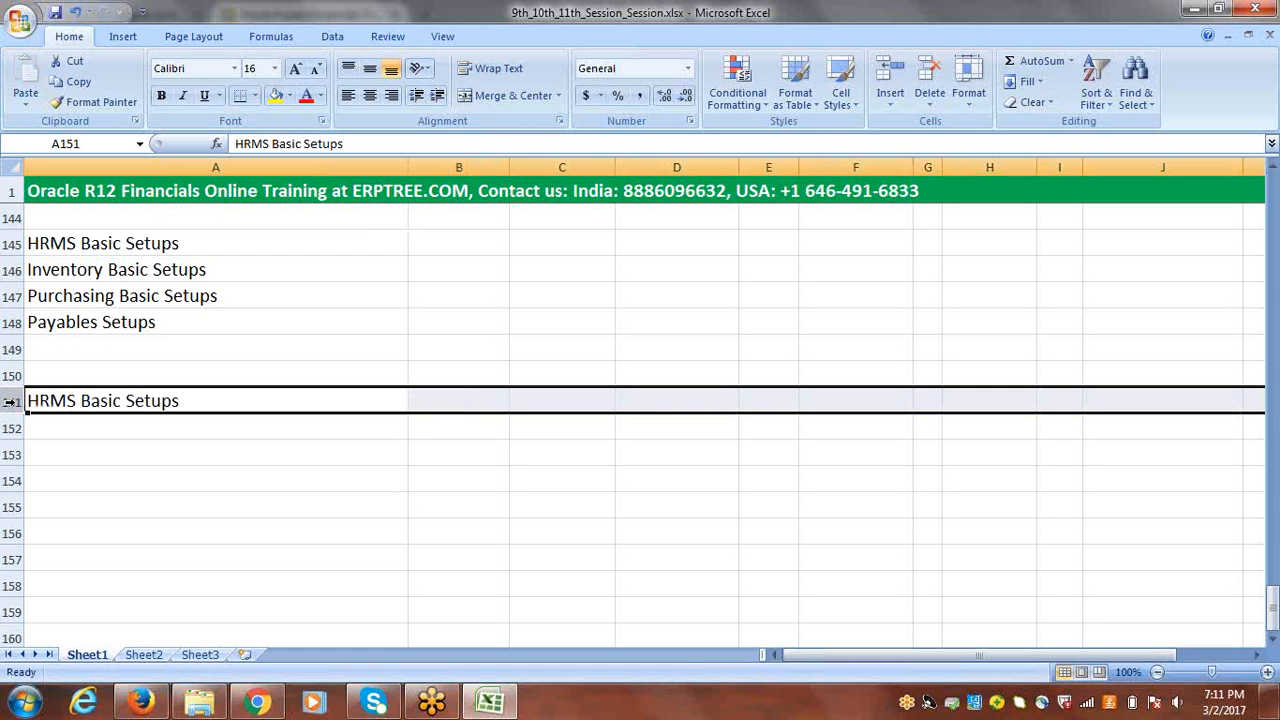
left_click(58, 11)
left_click(276, 96)
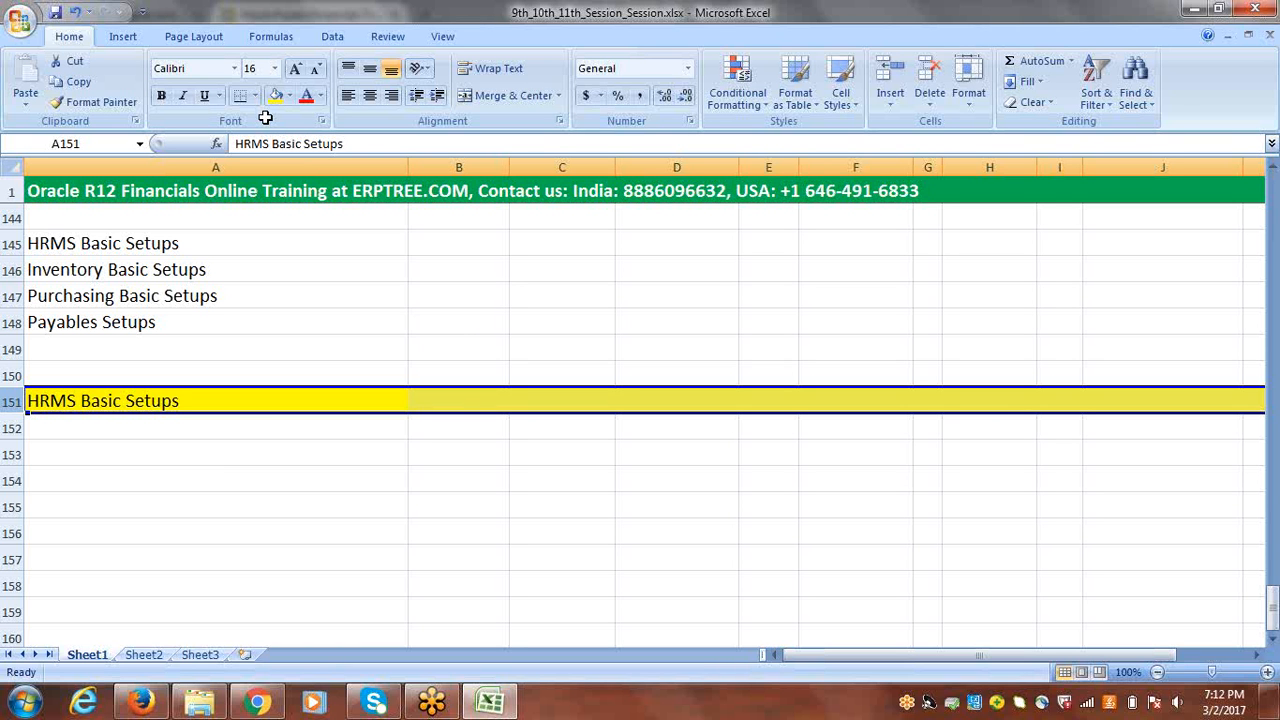
left_click(183, 424)
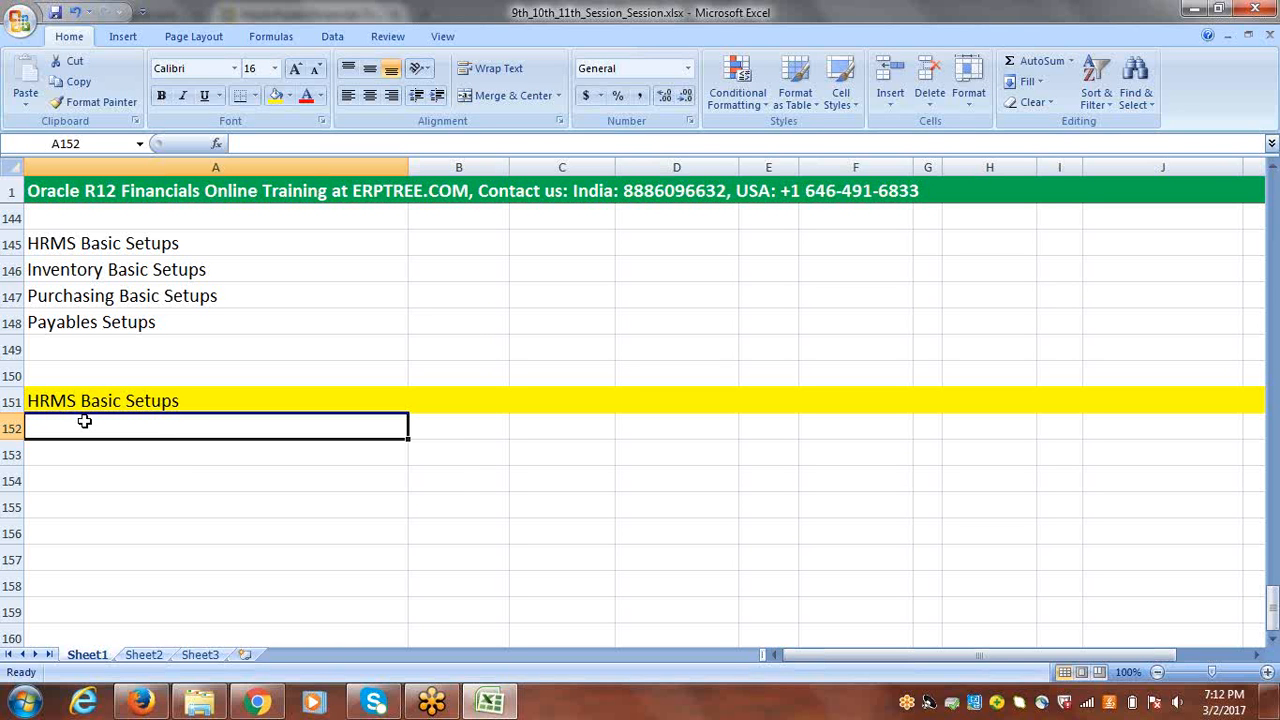
Step: Enter "Employee" in cell A155
left_click(80, 505)
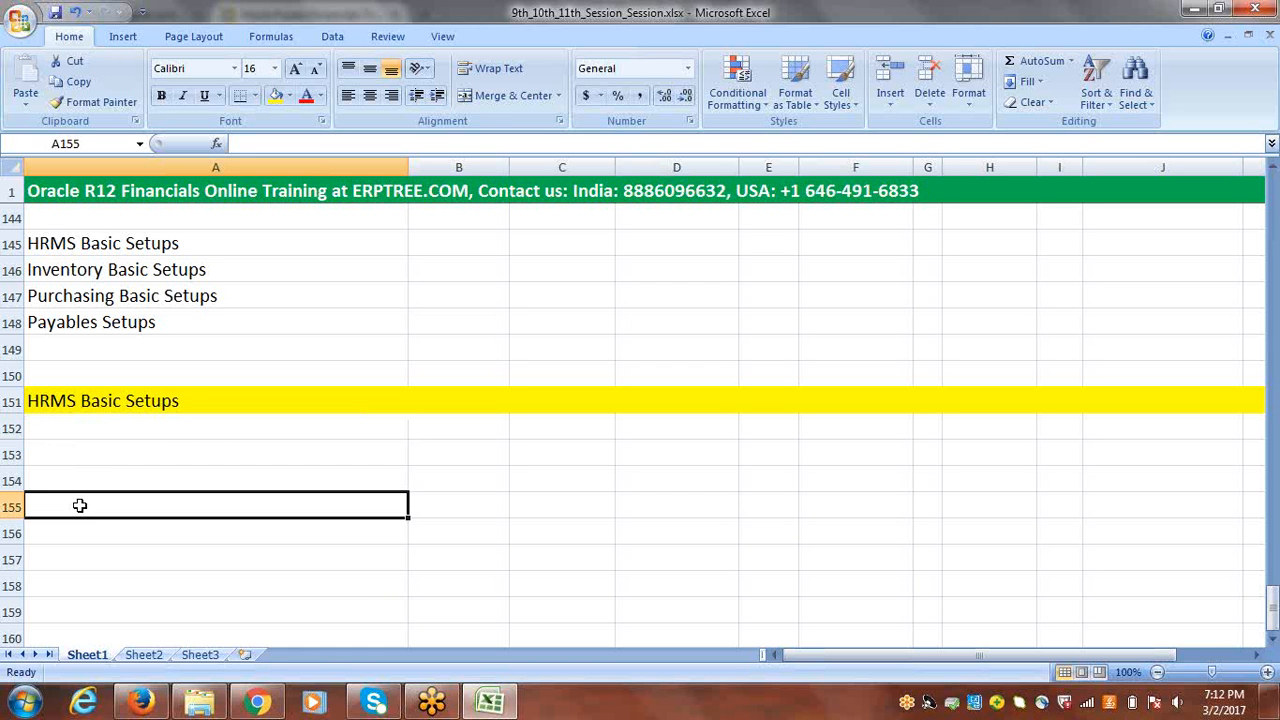
type("Em")
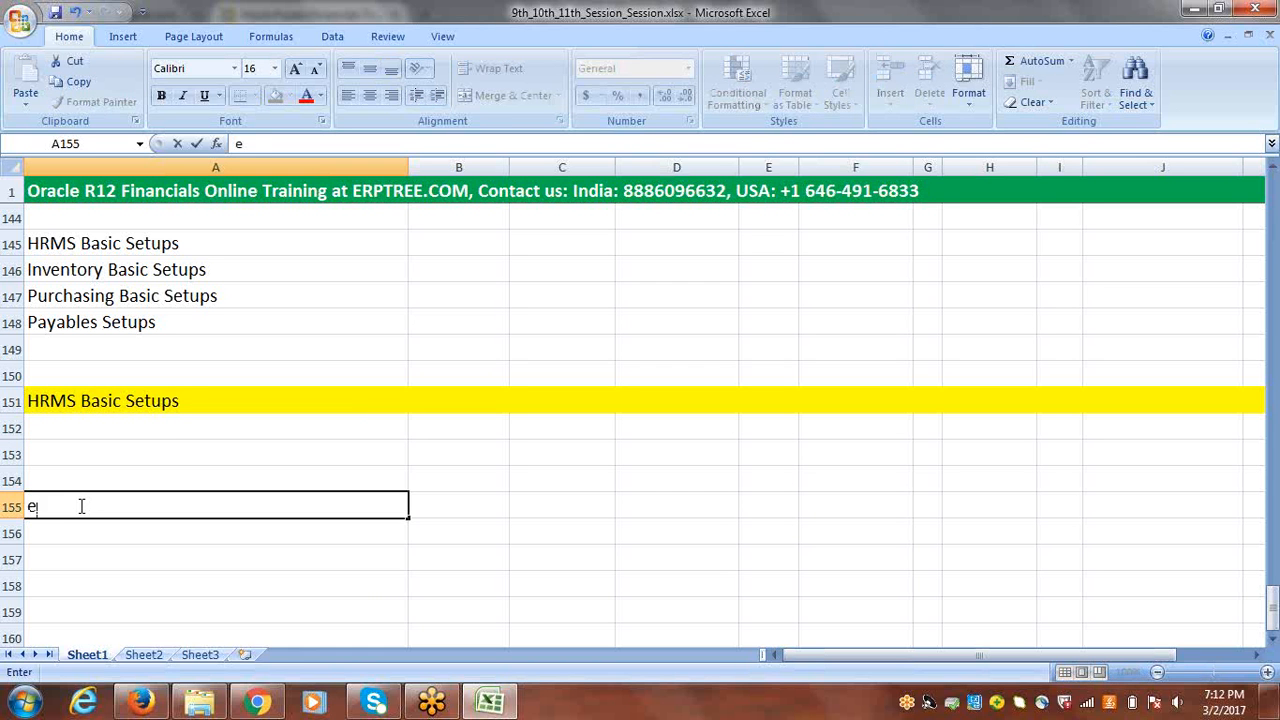
type("ployee")
left_click(449, 504)
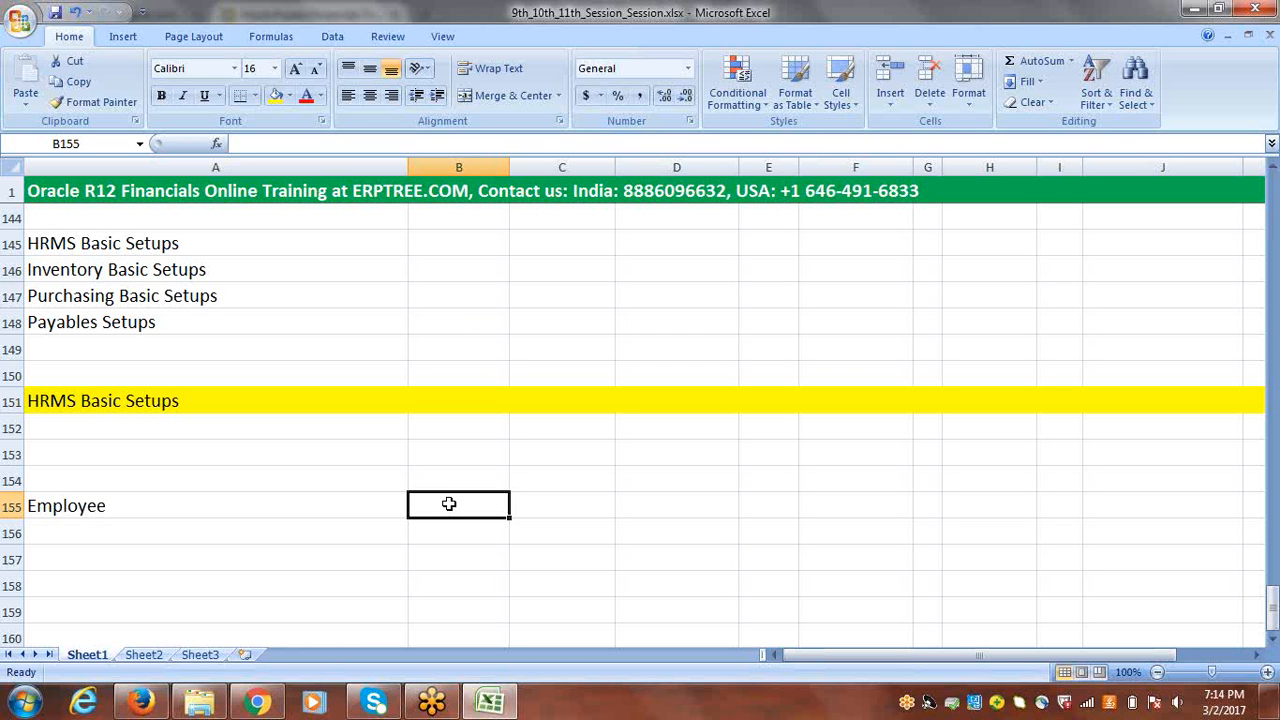
Step: Enter "Jobs: Manager, Buyer" in cell A153, two rows below the yellow heading
left_click(74, 506)
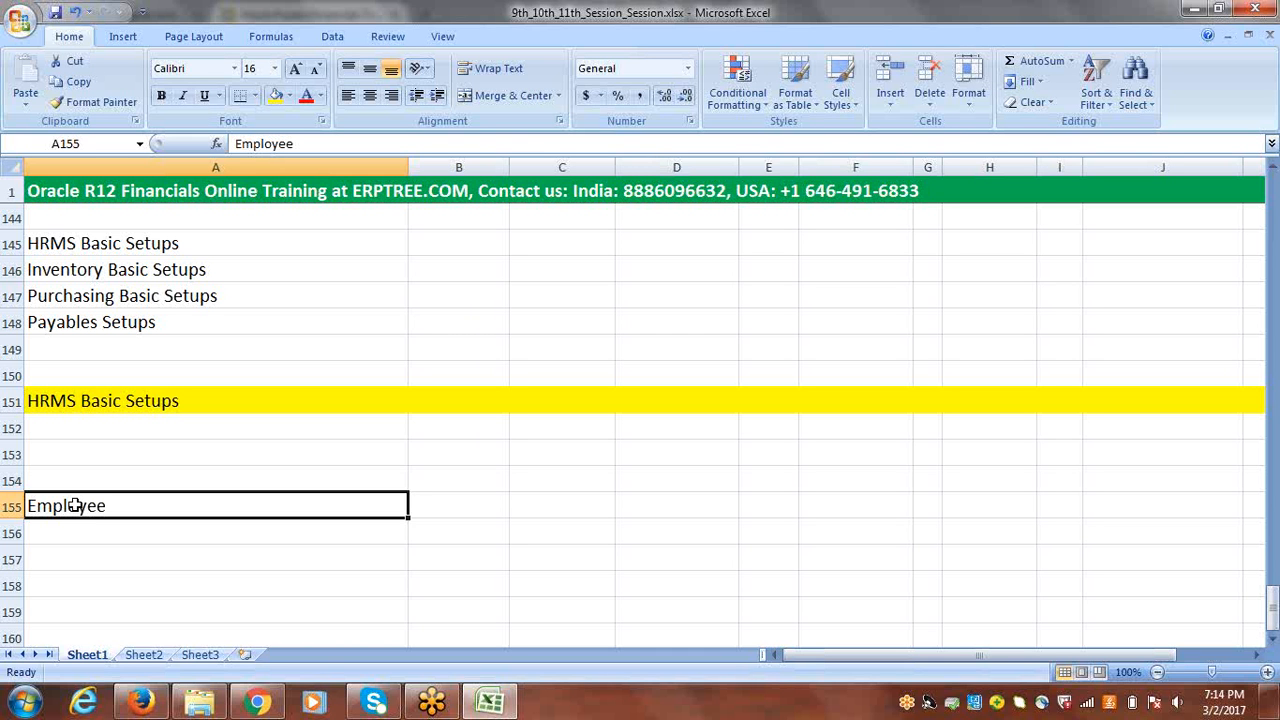
left_click(55, 450)
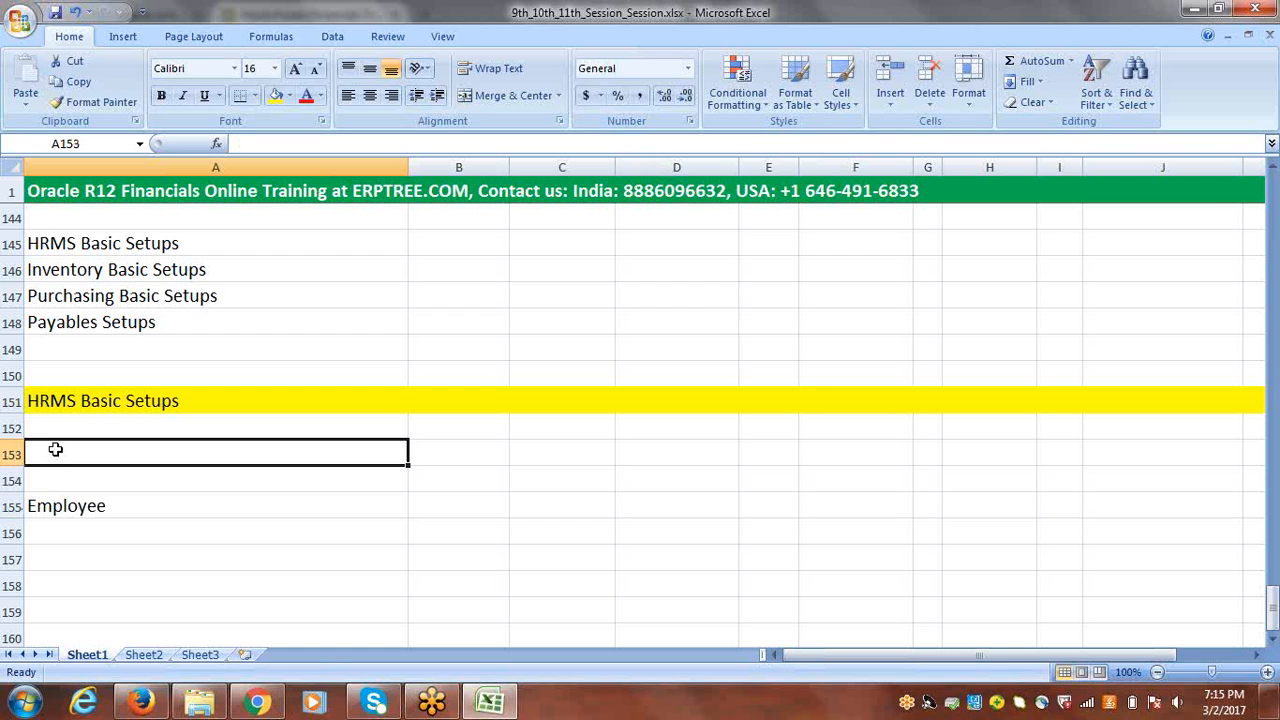
type("Jobs")
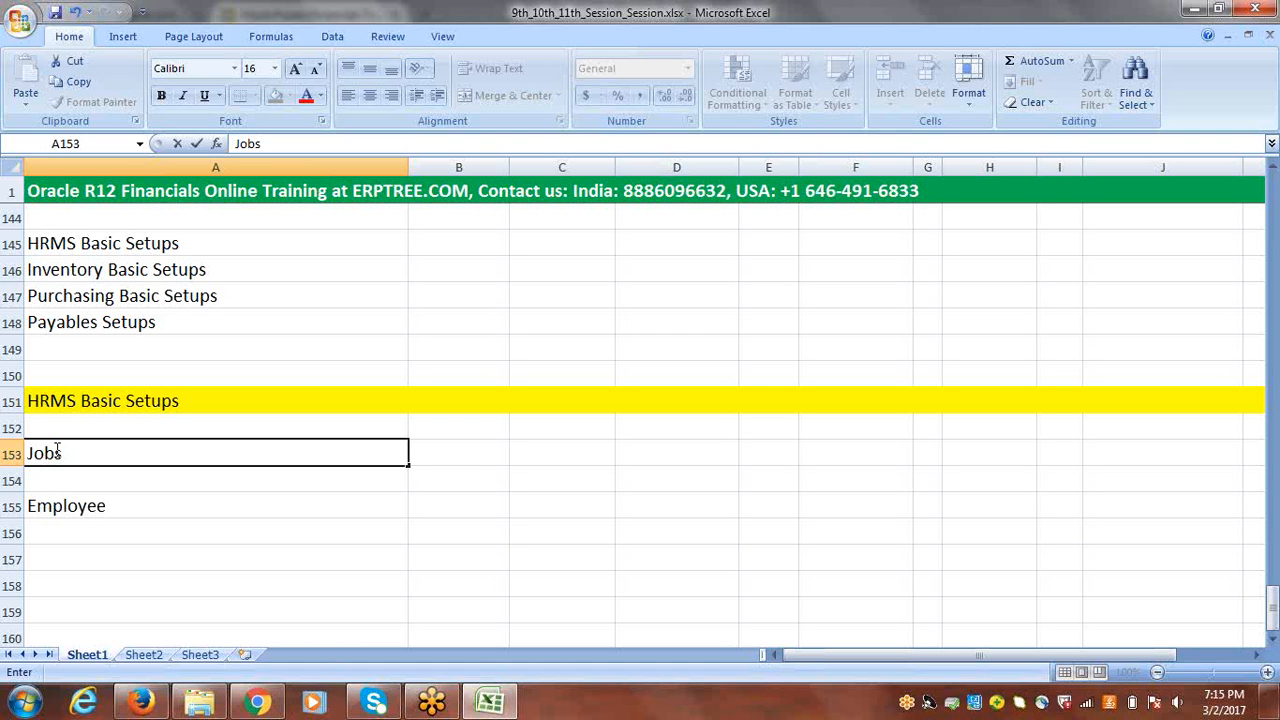
left_click_drag(63, 453, 30, 455)
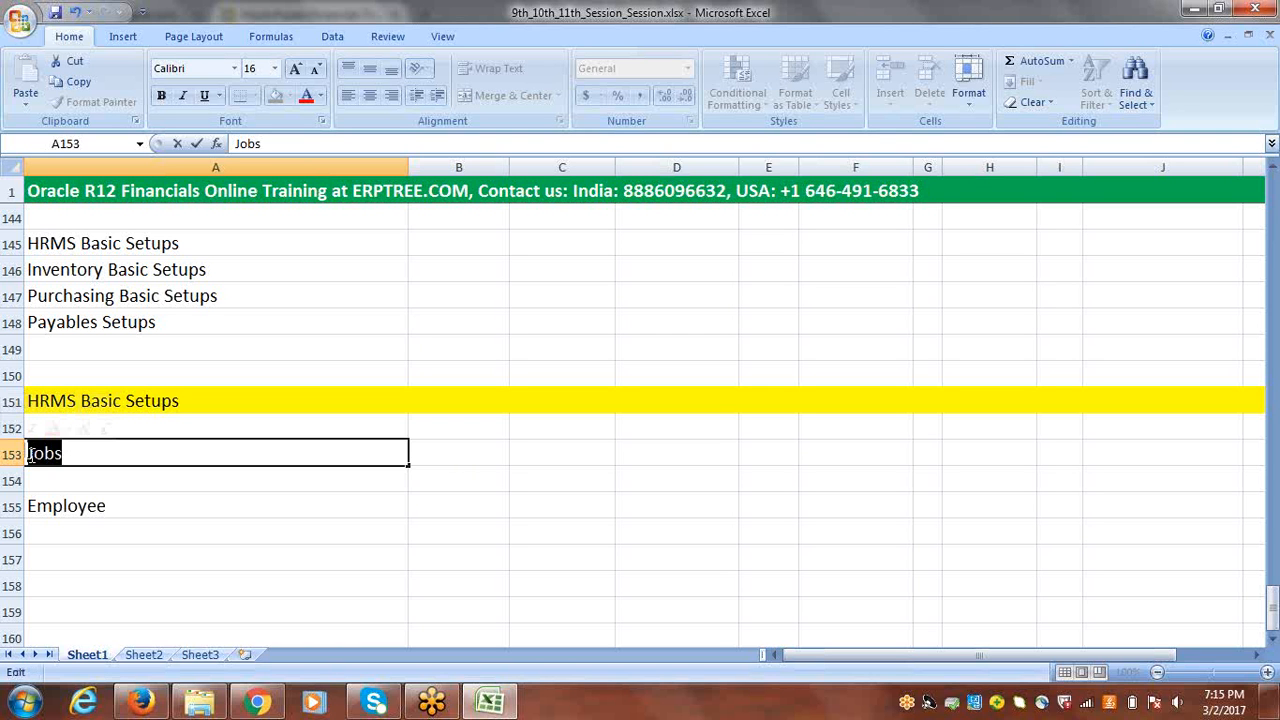
left_click(88, 456)
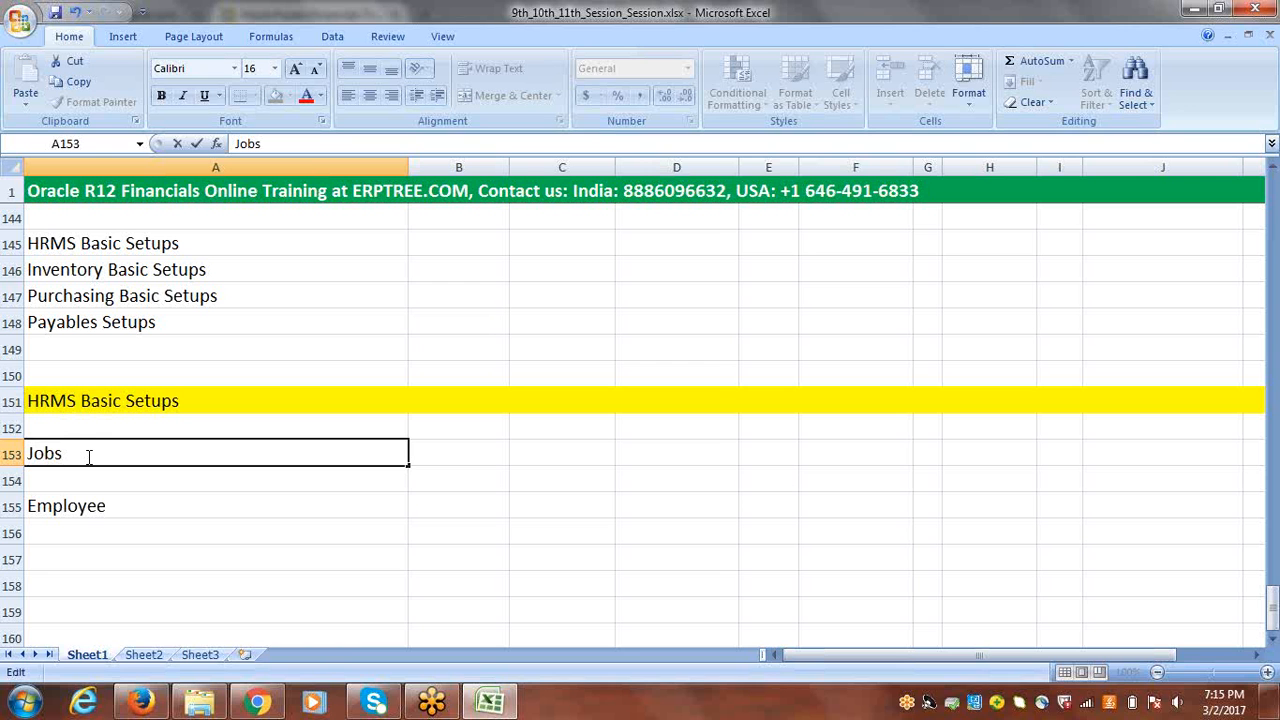
type(": Manager, Buyer")
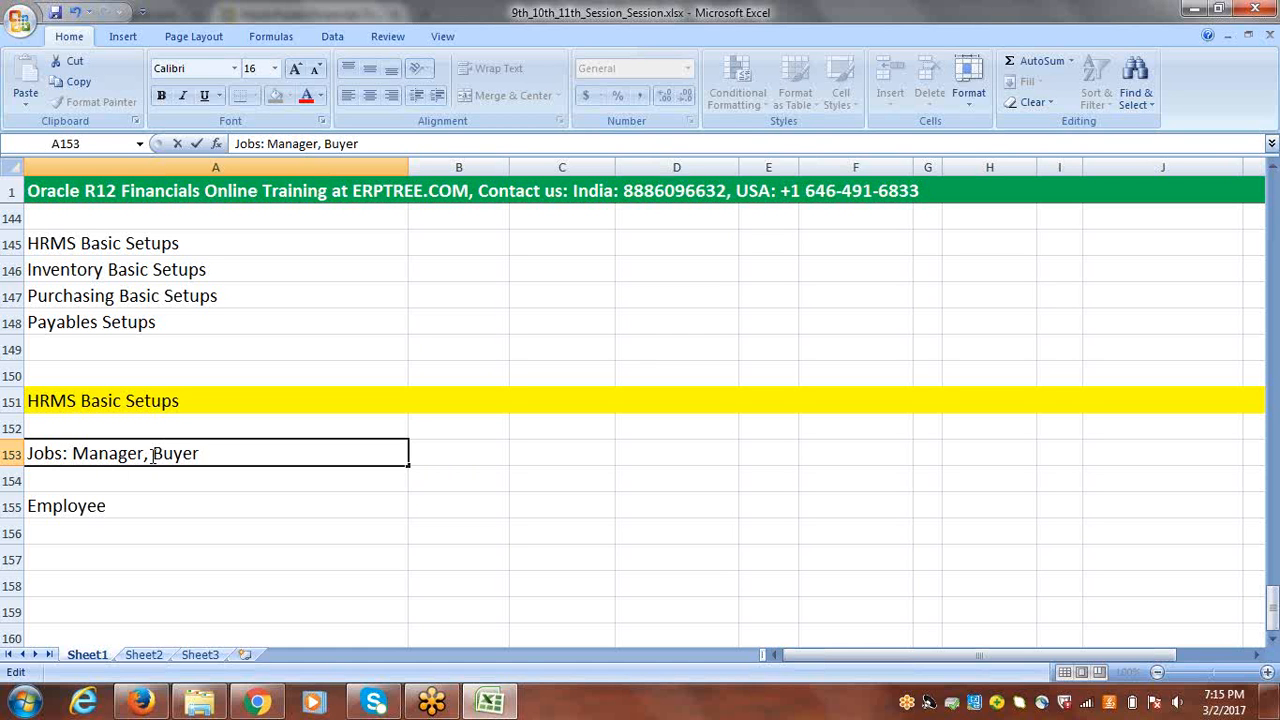
Step: Remove "Manager, " from the jobs entry in A153 and enter "Position:" in cell A154
left_click_drag(153, 455, 76, 456)
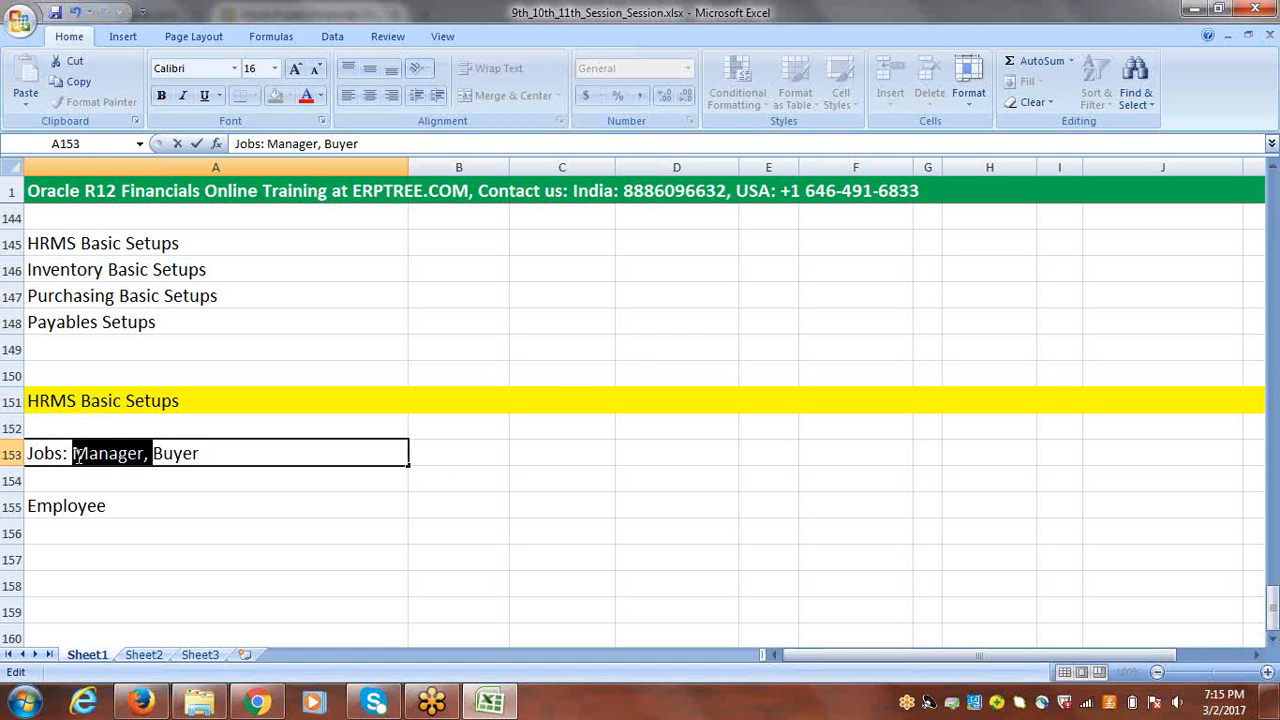
key("Delete")
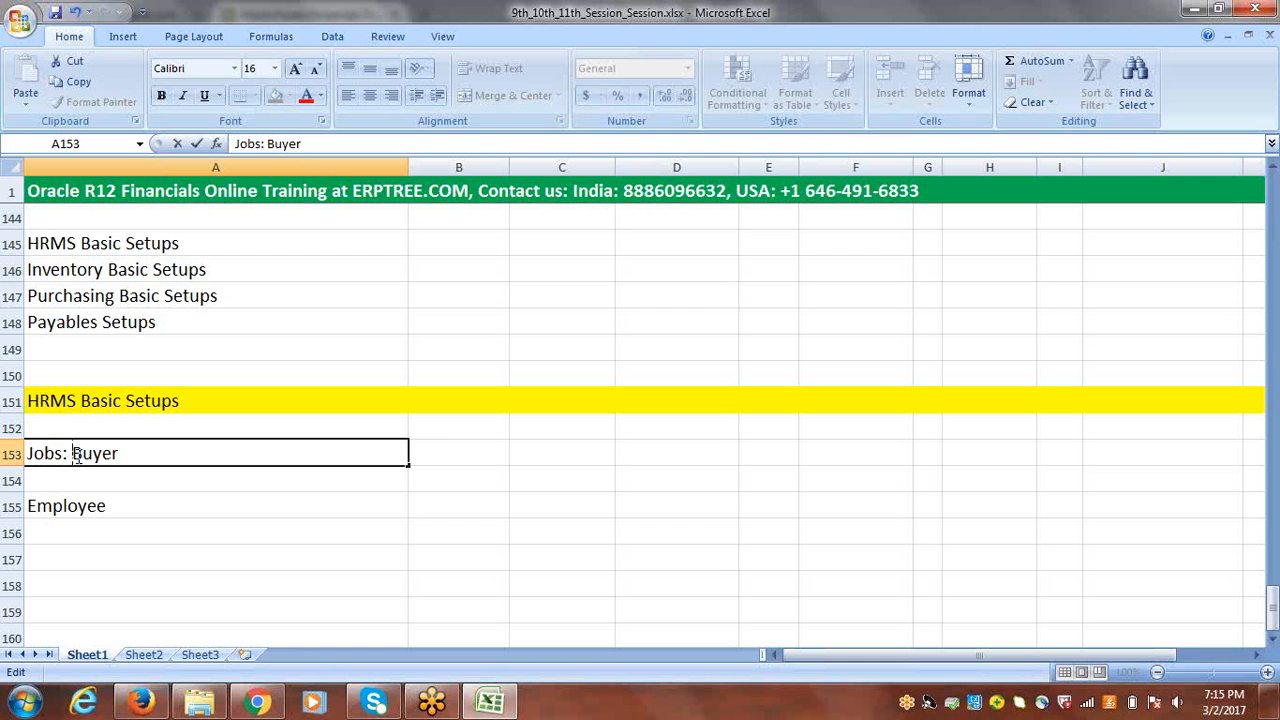
left_click(73, 483)
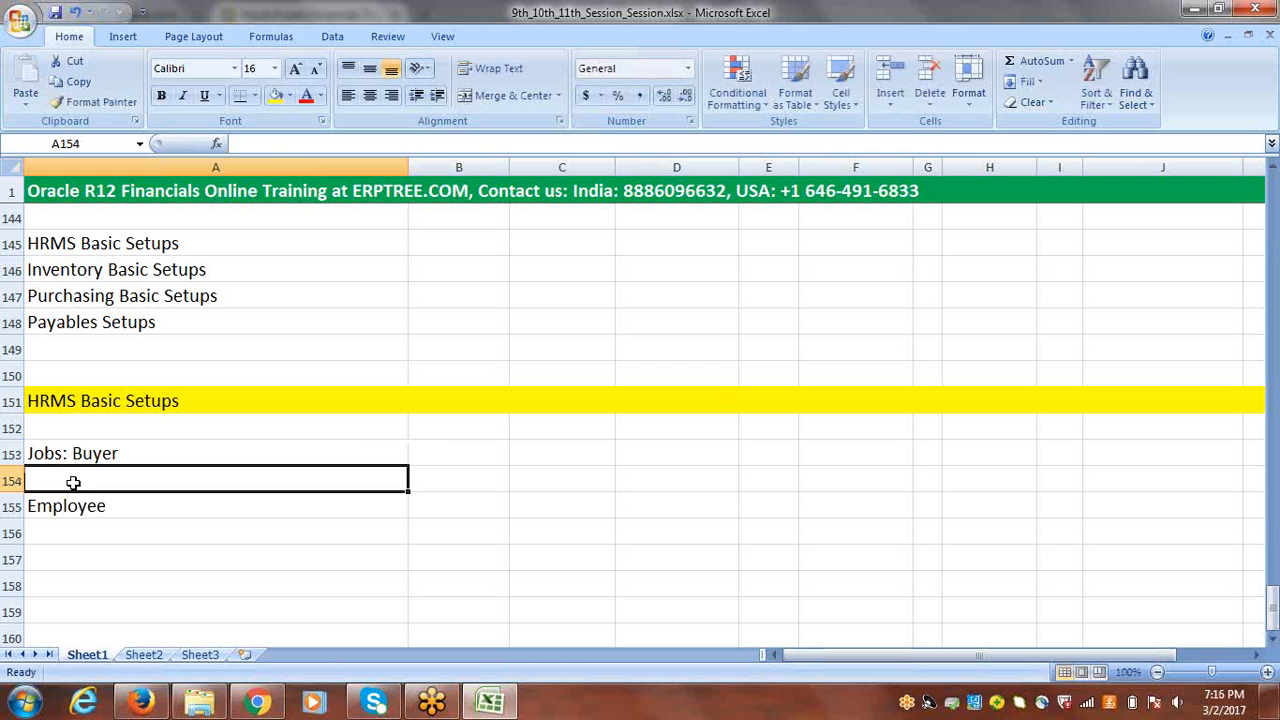
type("P")
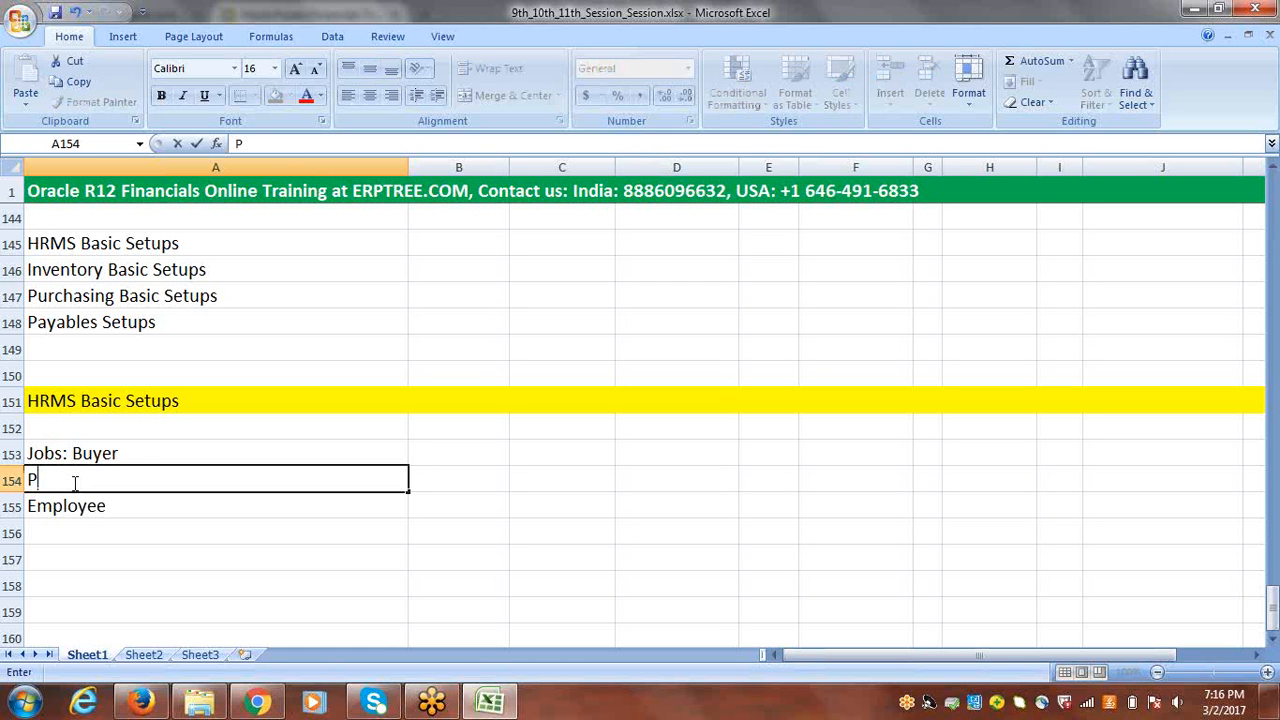
type("osition:")
Step: Shorten "Jobs" to "Job" in A153 and complete cell A154 as "Position: Purchasing Manager"
double_click(62, 453)
key("BackSpace")
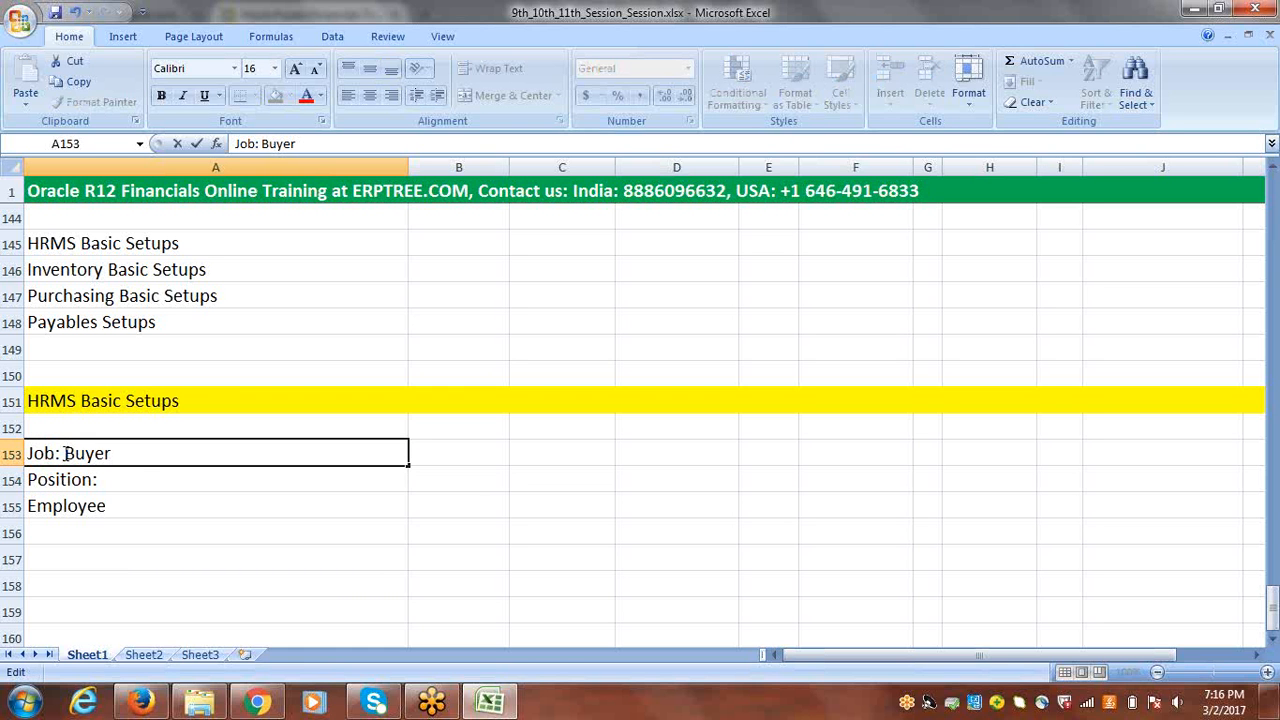
double_click(118, 479)
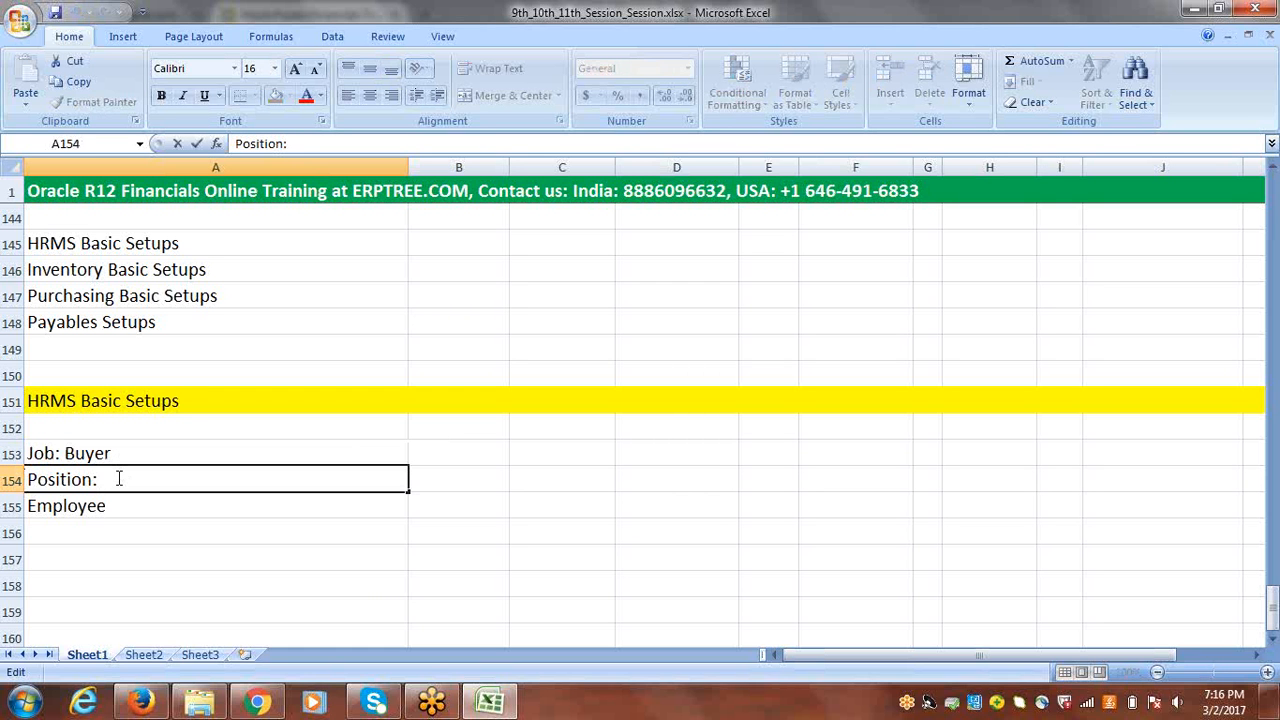
type("Purchasing Manager")
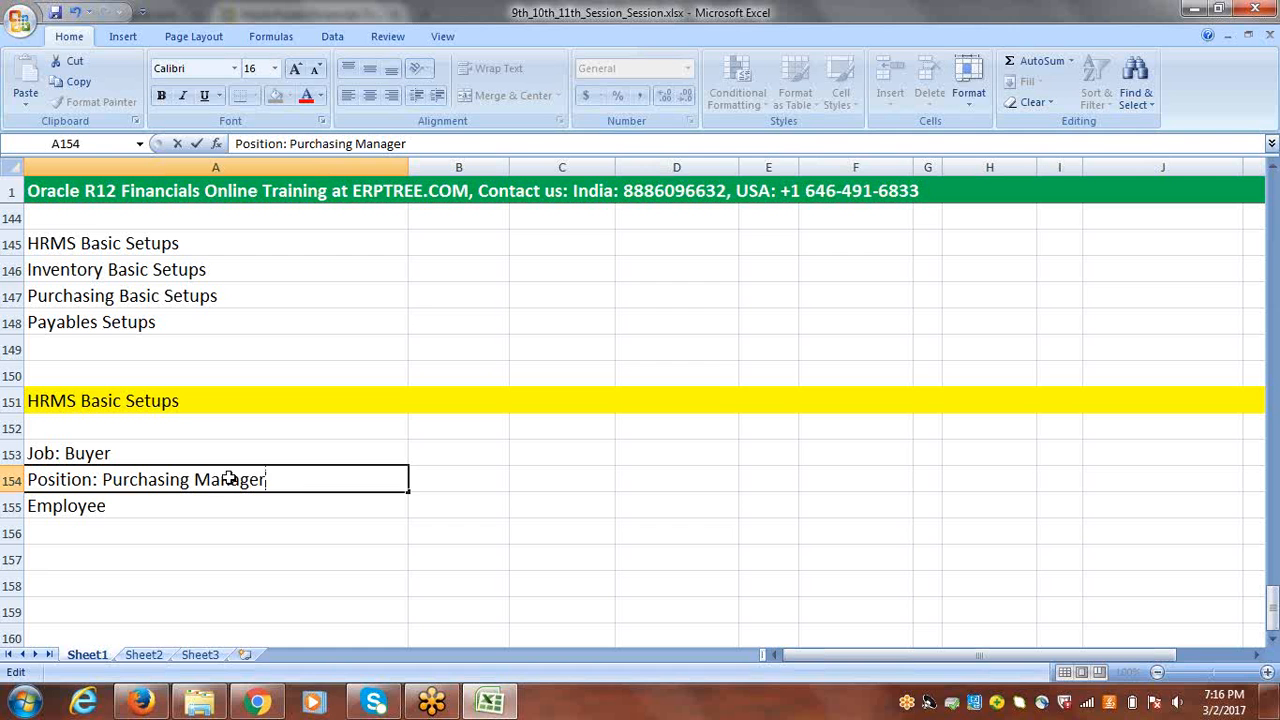
left_click(100, 453)
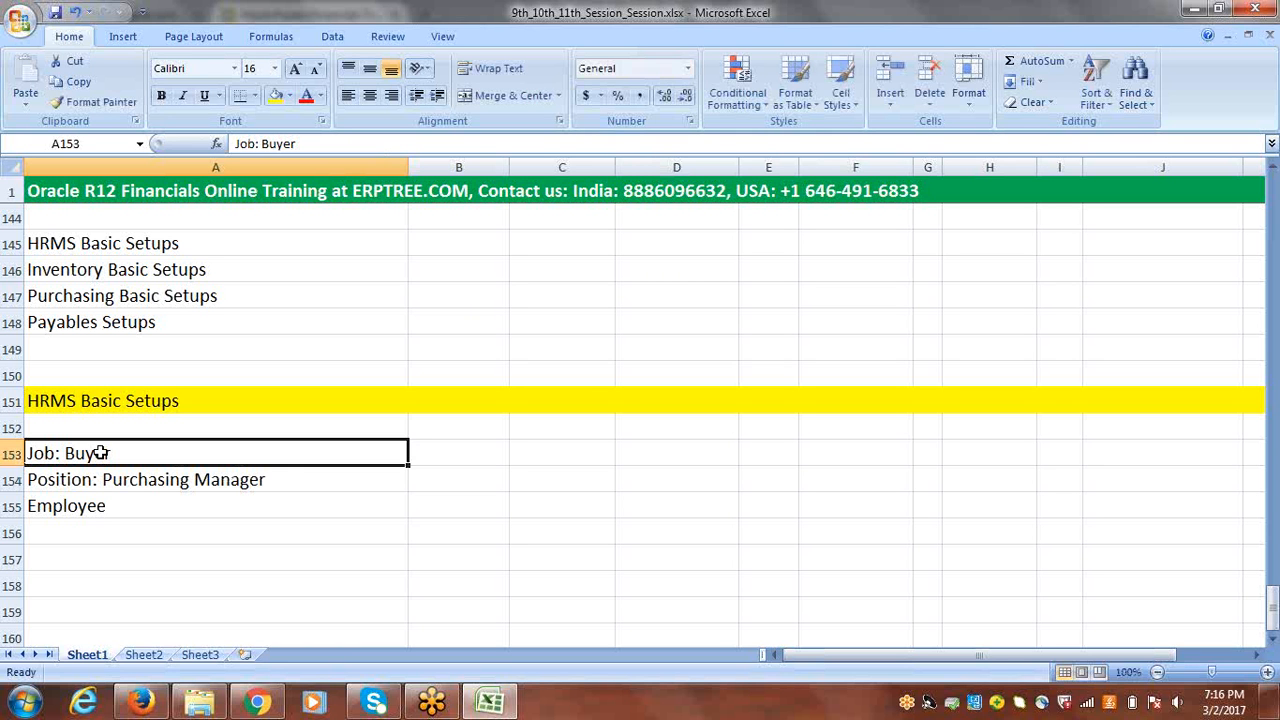
left_click(98, 506)
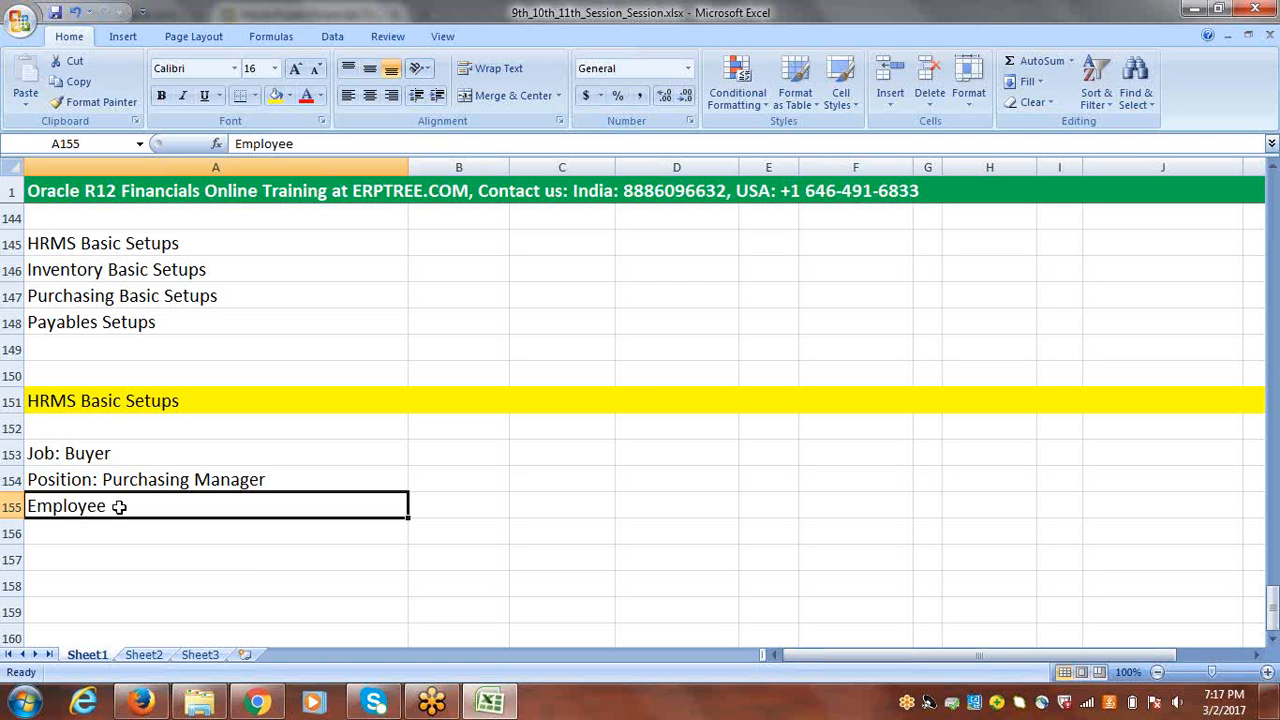
double_click(120, 507)
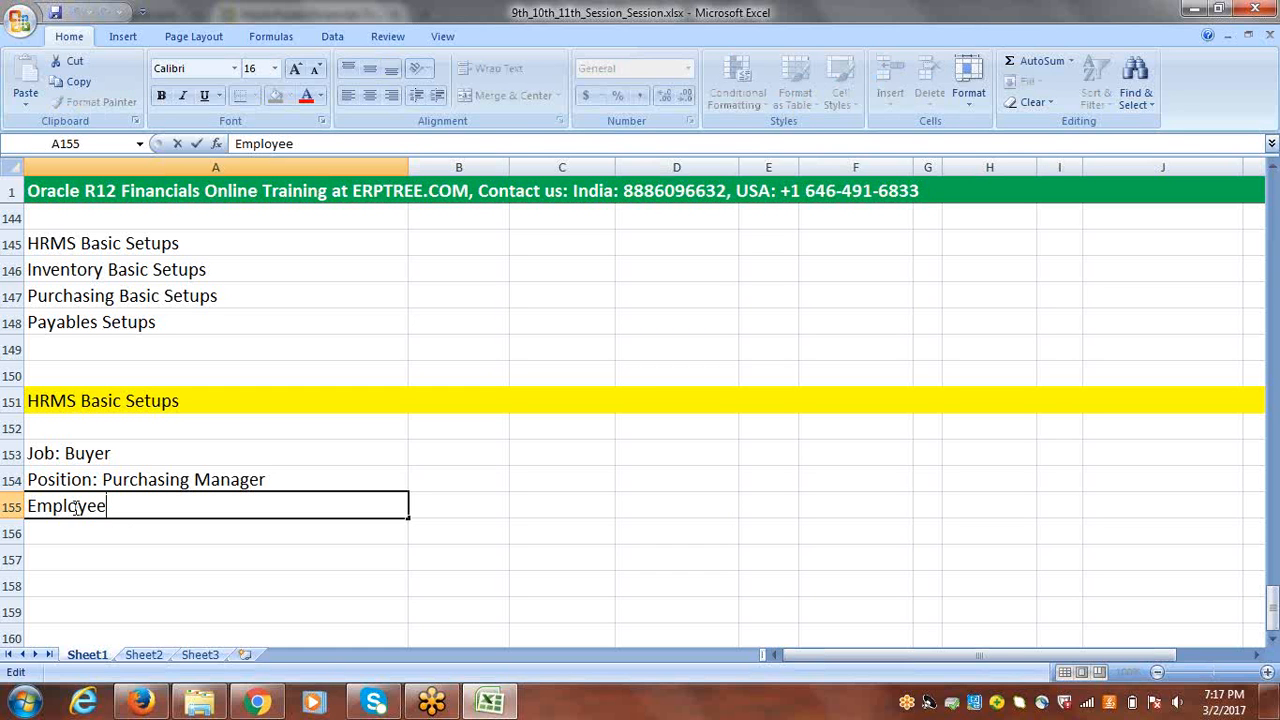
left_click(64, 451)
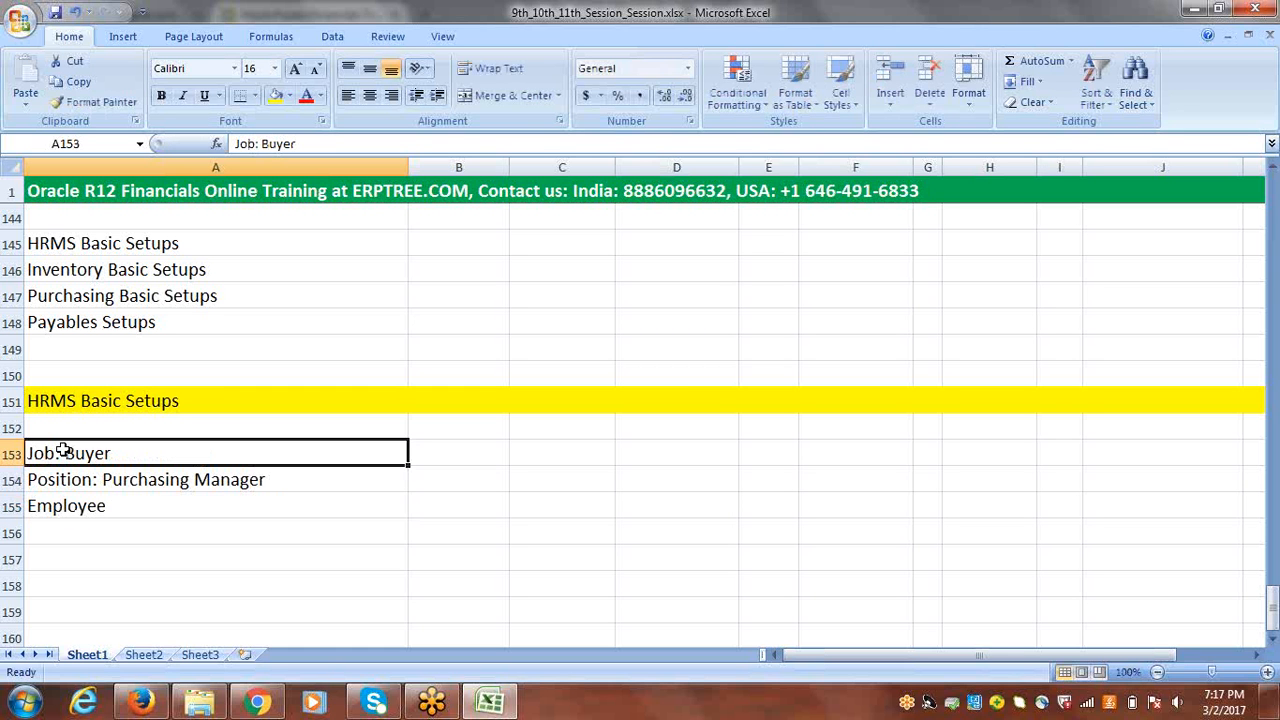
left_click(97, 482)
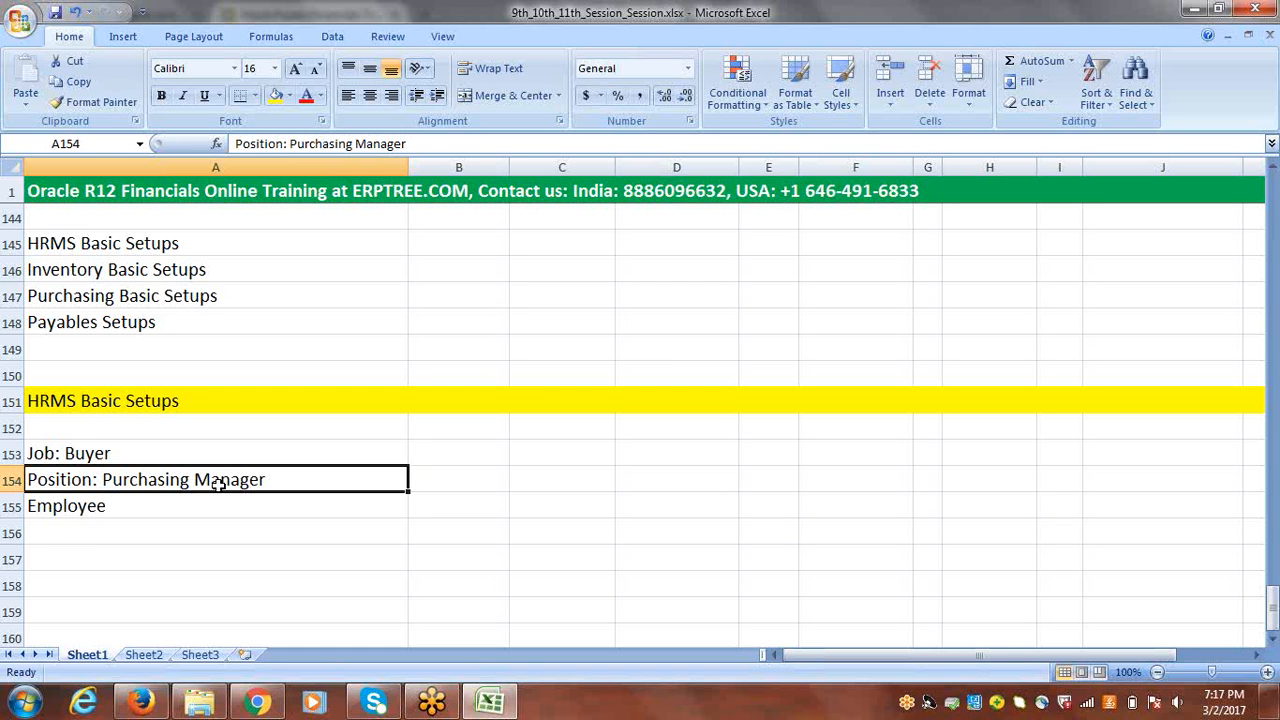
left_click(86, 508)
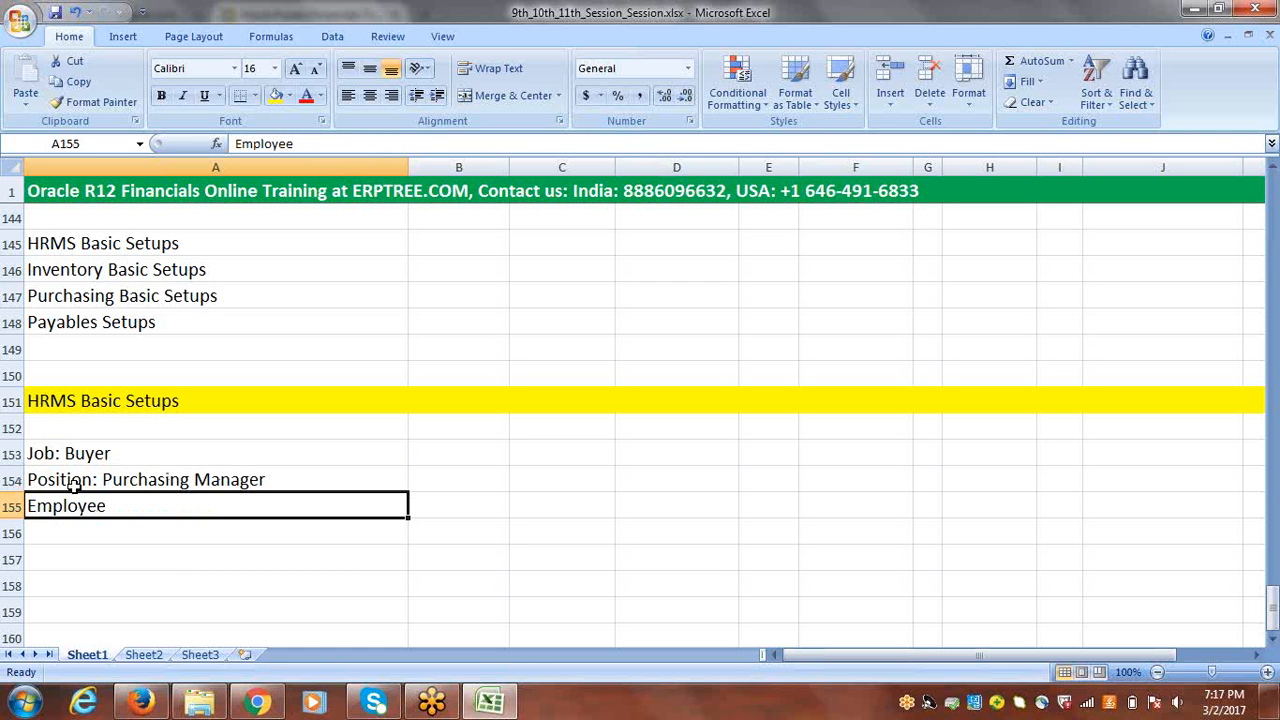
left_click(55, 452)
left_click(60, 480)
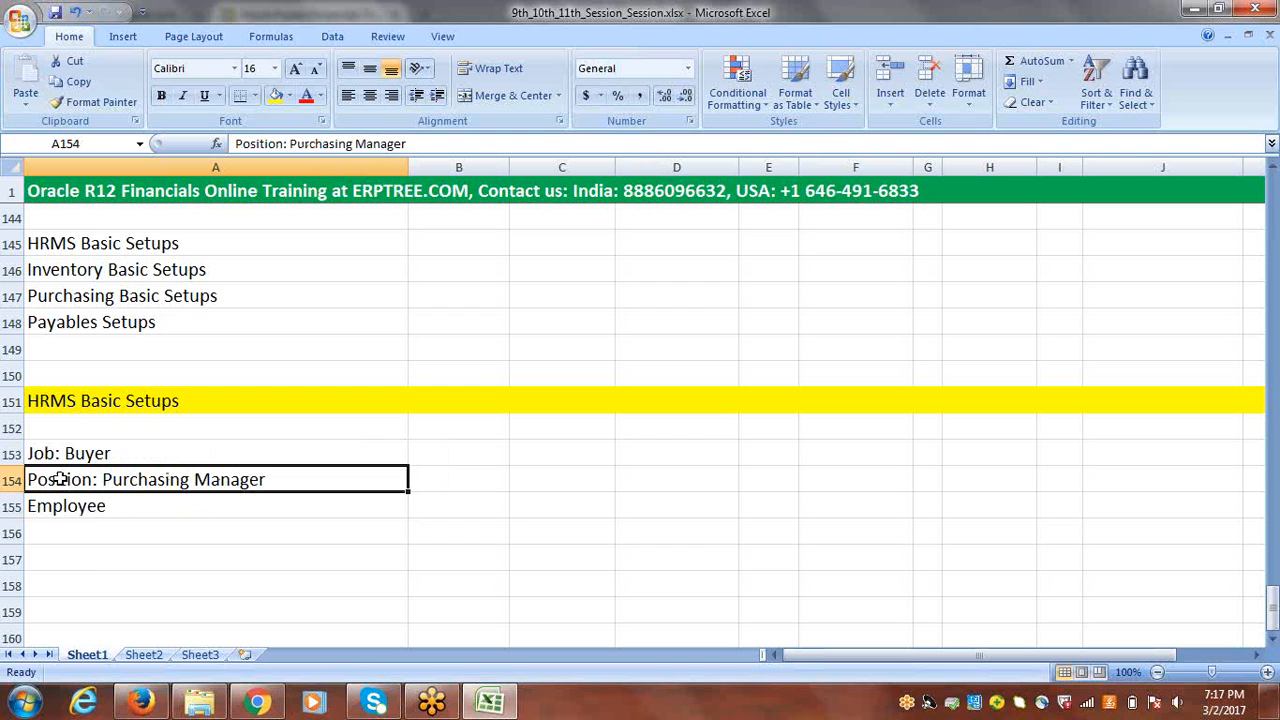
Step: Enter "Create Job-->Position" in cell A157, two rows below the Employee entry
left_click(69, 556)
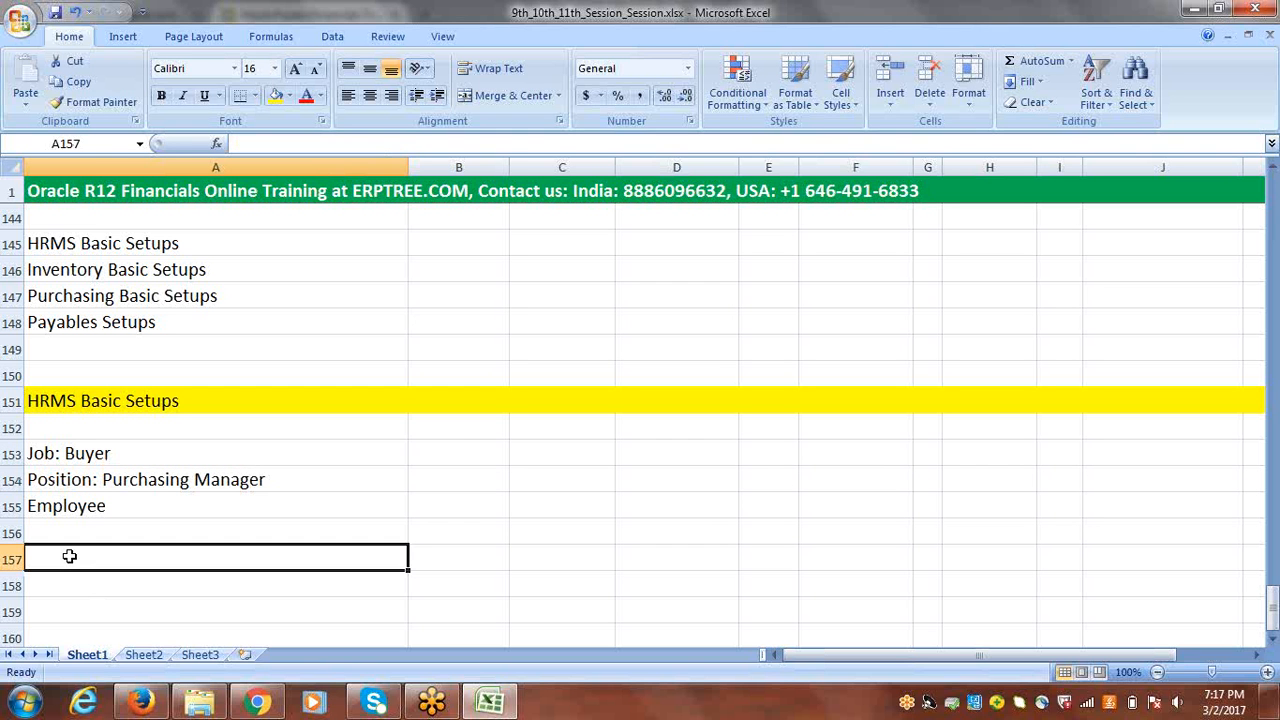
type("C")
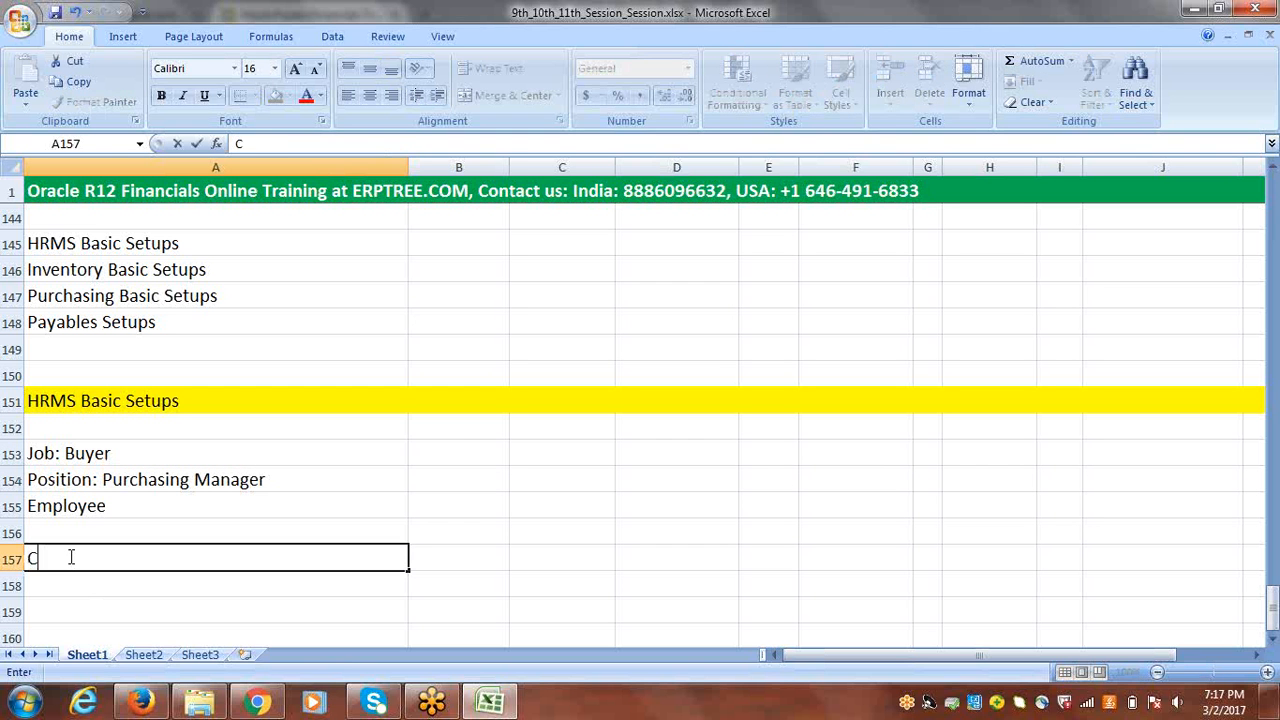
type("reate Job")
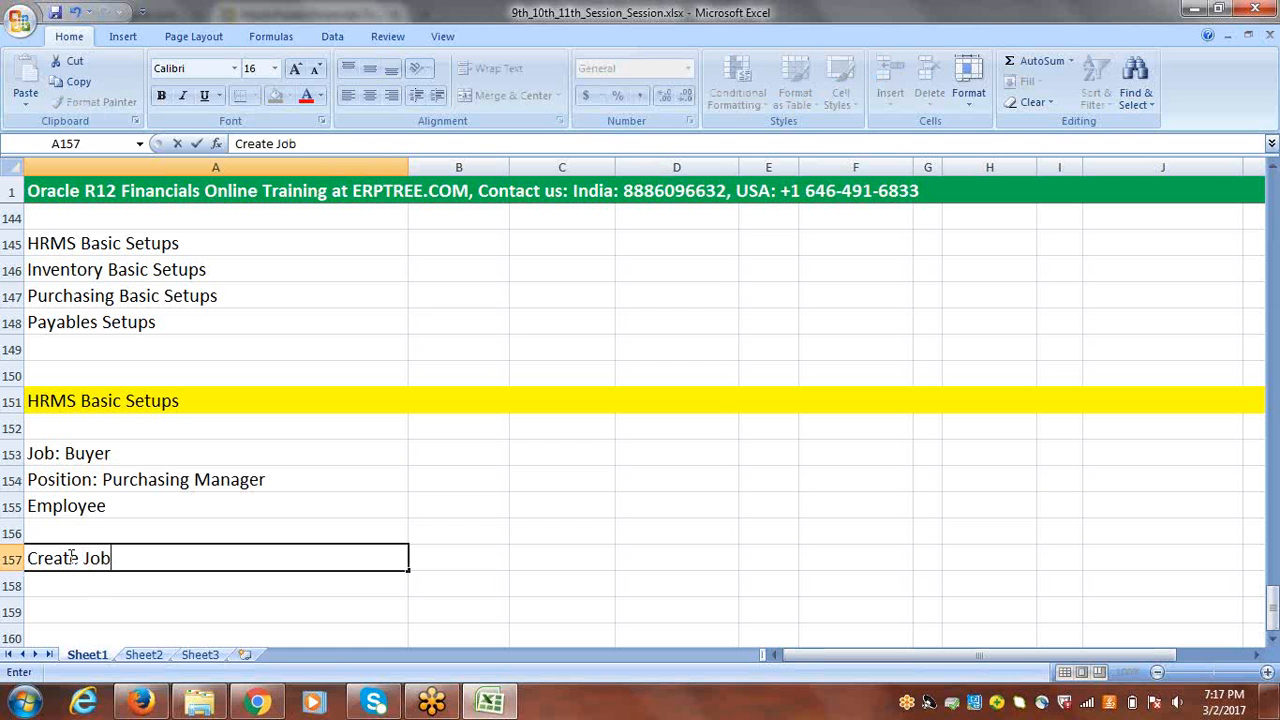
type("-->Position")
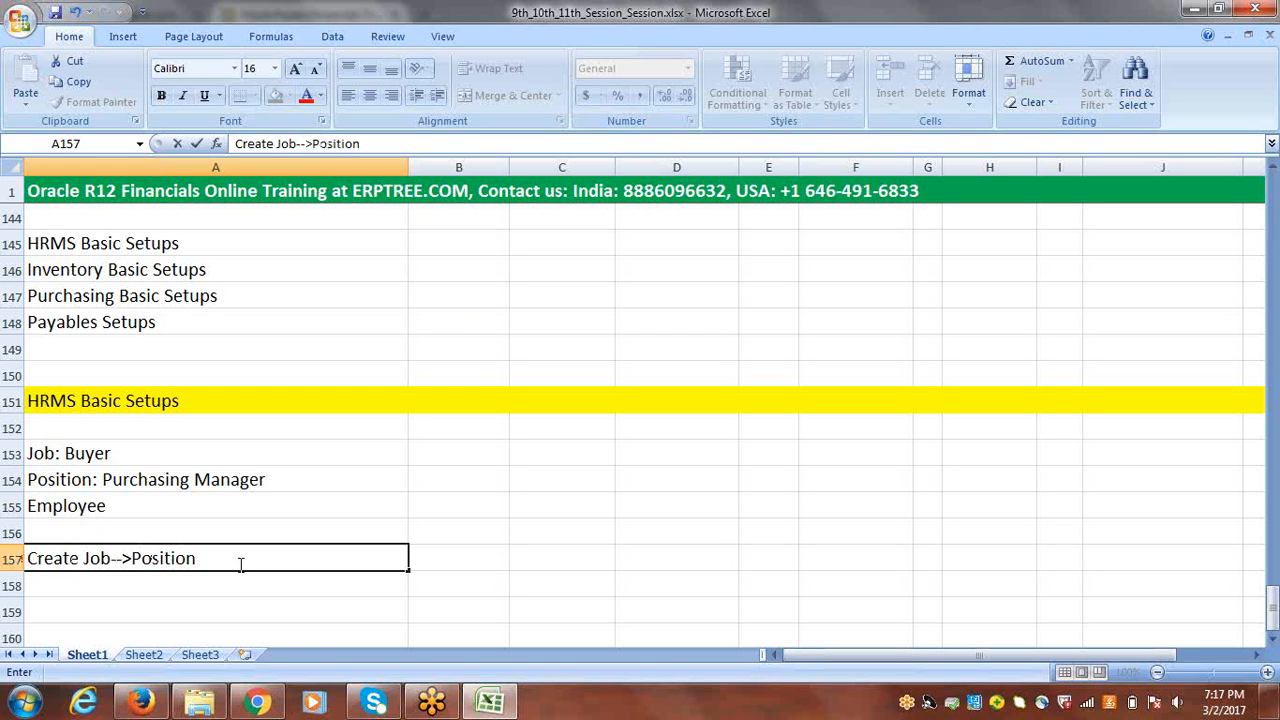
Step: Extend the setup sequence in A157 with "--->Employee" after Position
type("---Employee")
left_click(213, 560)
type(">")
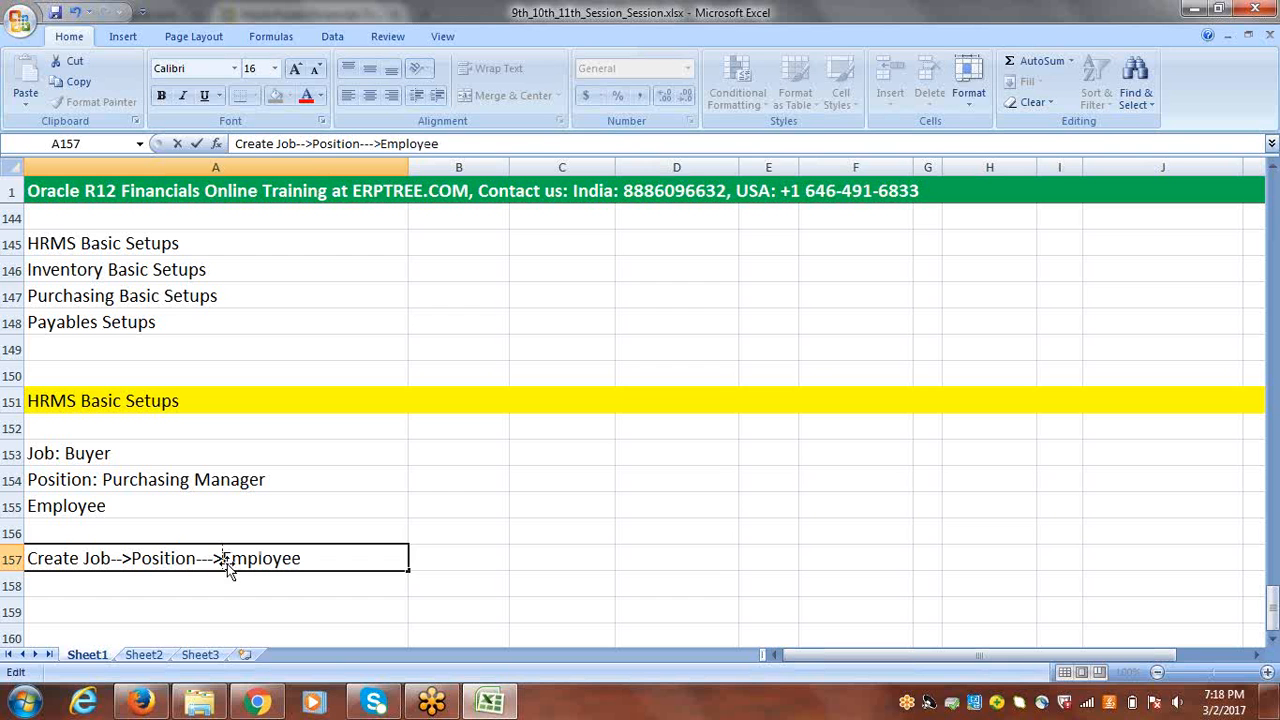
left_click(262, 585)
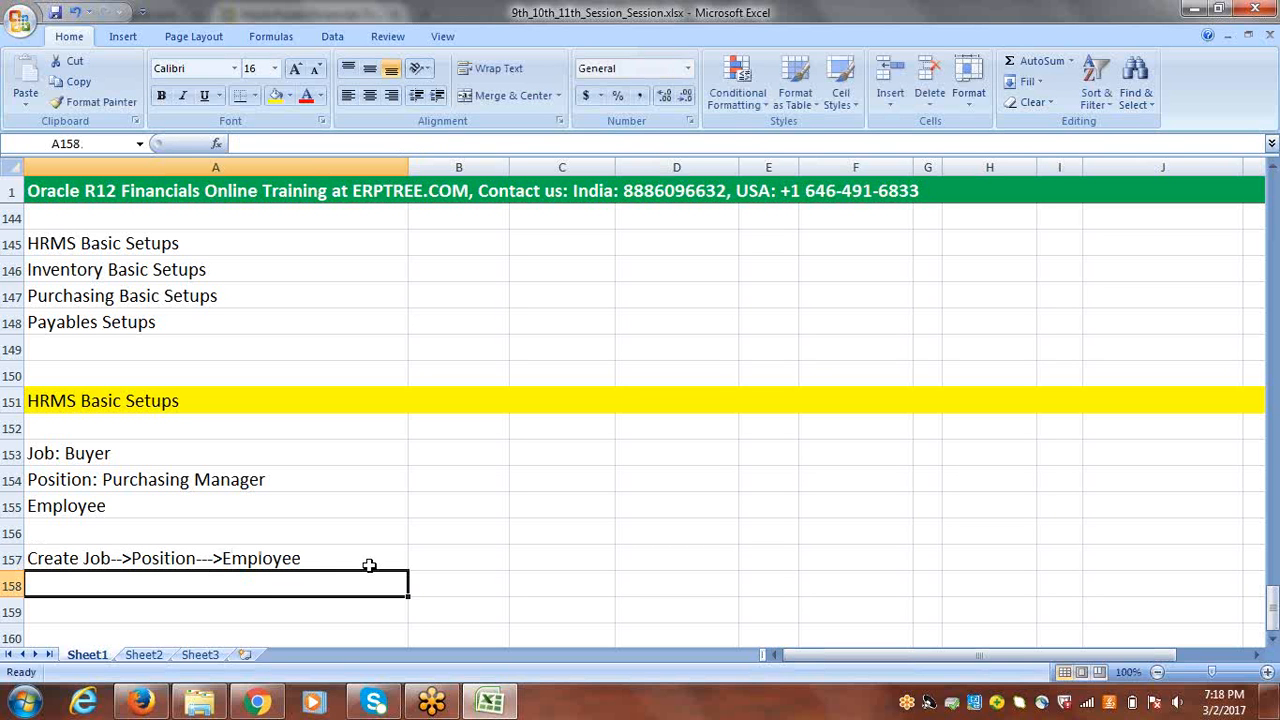
Step: Append "-->User" to the end of the setup sequence in A157
left_click(321, 559)
double_click(321, 559)
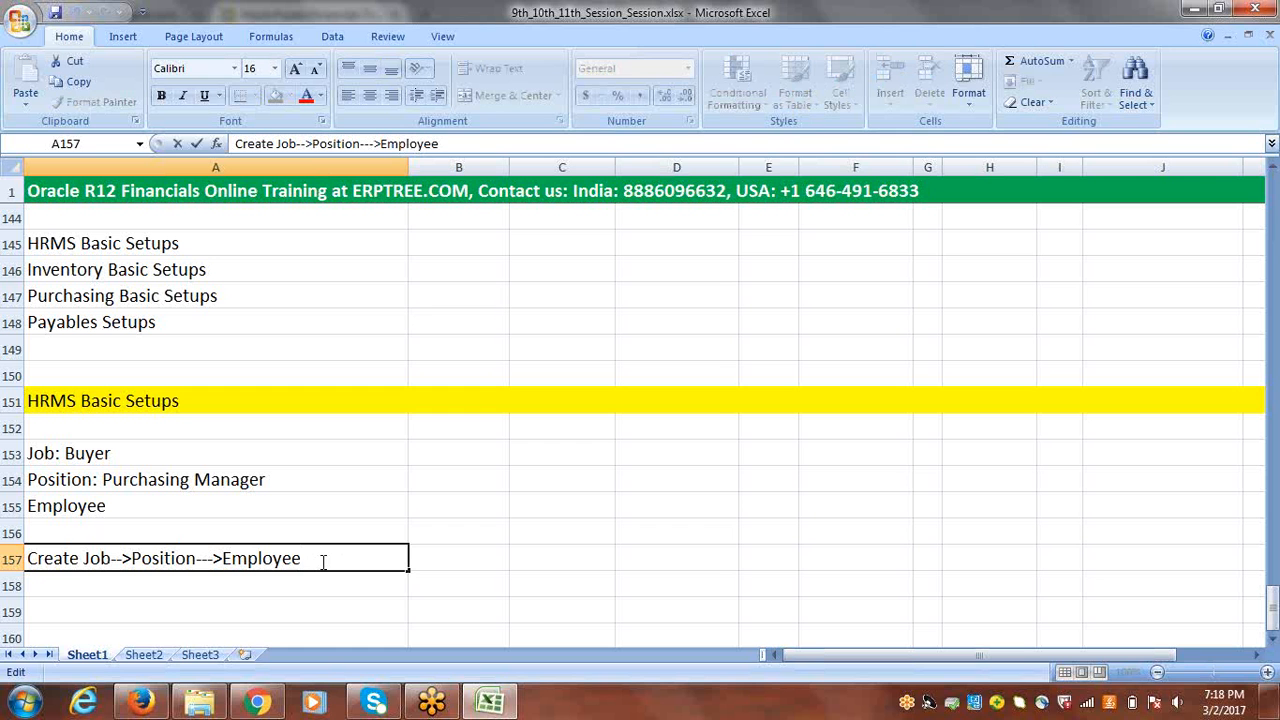
type("-->User")
left_click(447, 562)
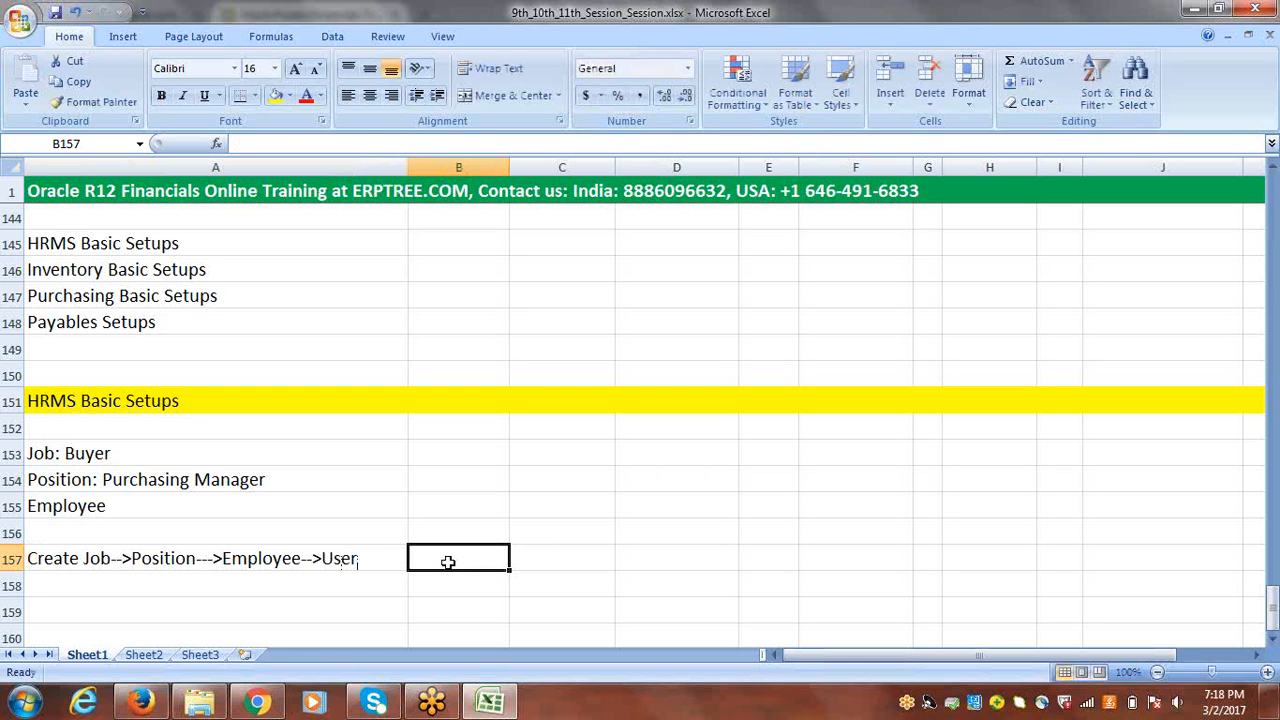
Step: Add "(ERPTREE)" after User at the end of the text in A157
double_click(375, 556)
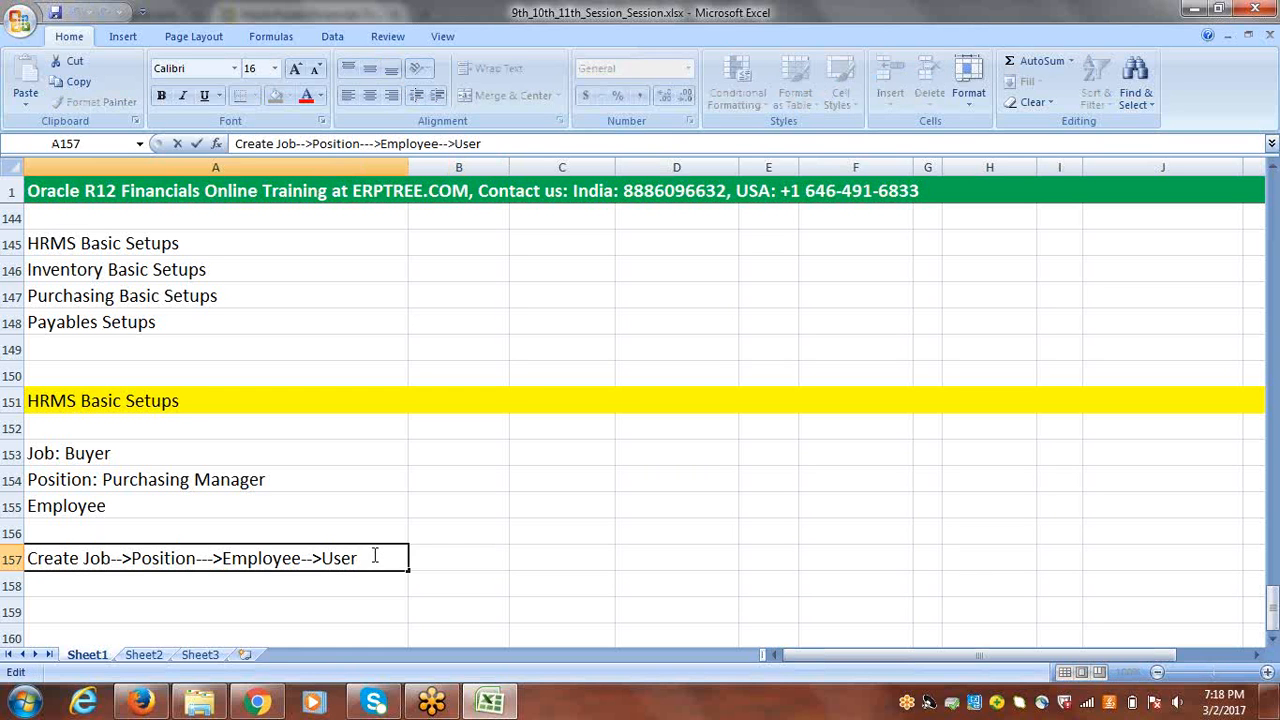
type("(ERPTREE")
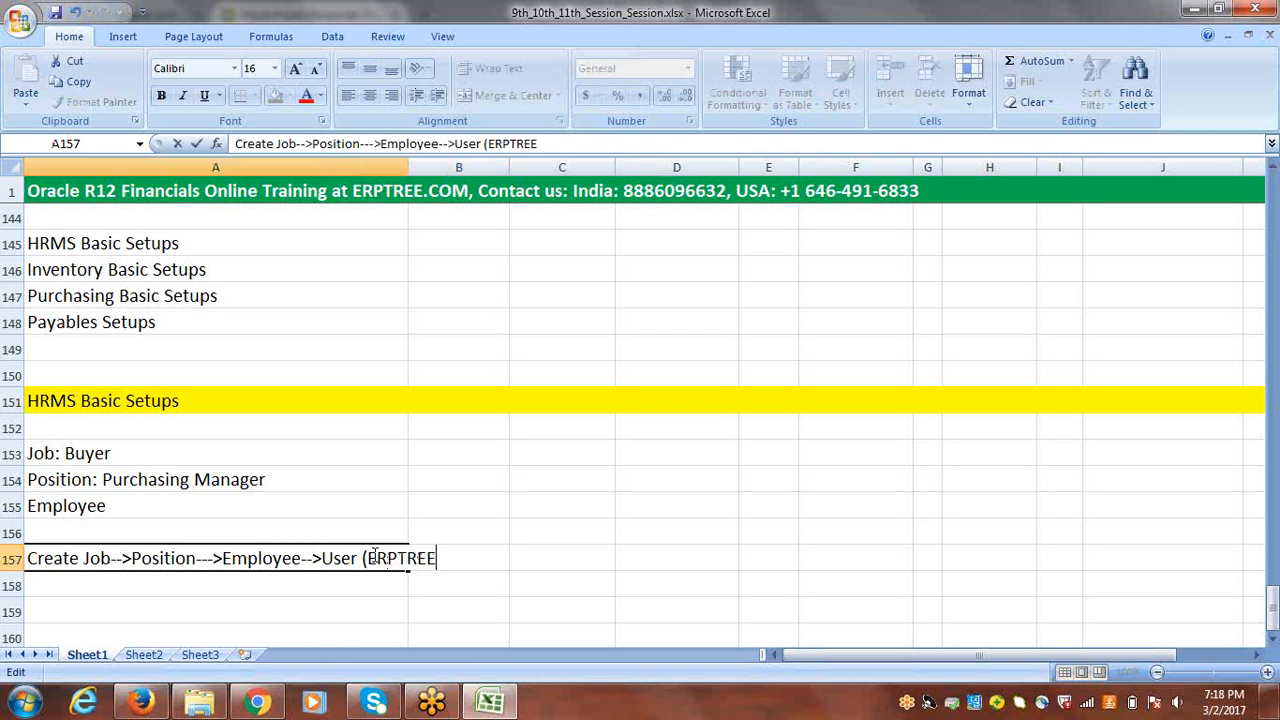
type(")")
left_click(435, 578)
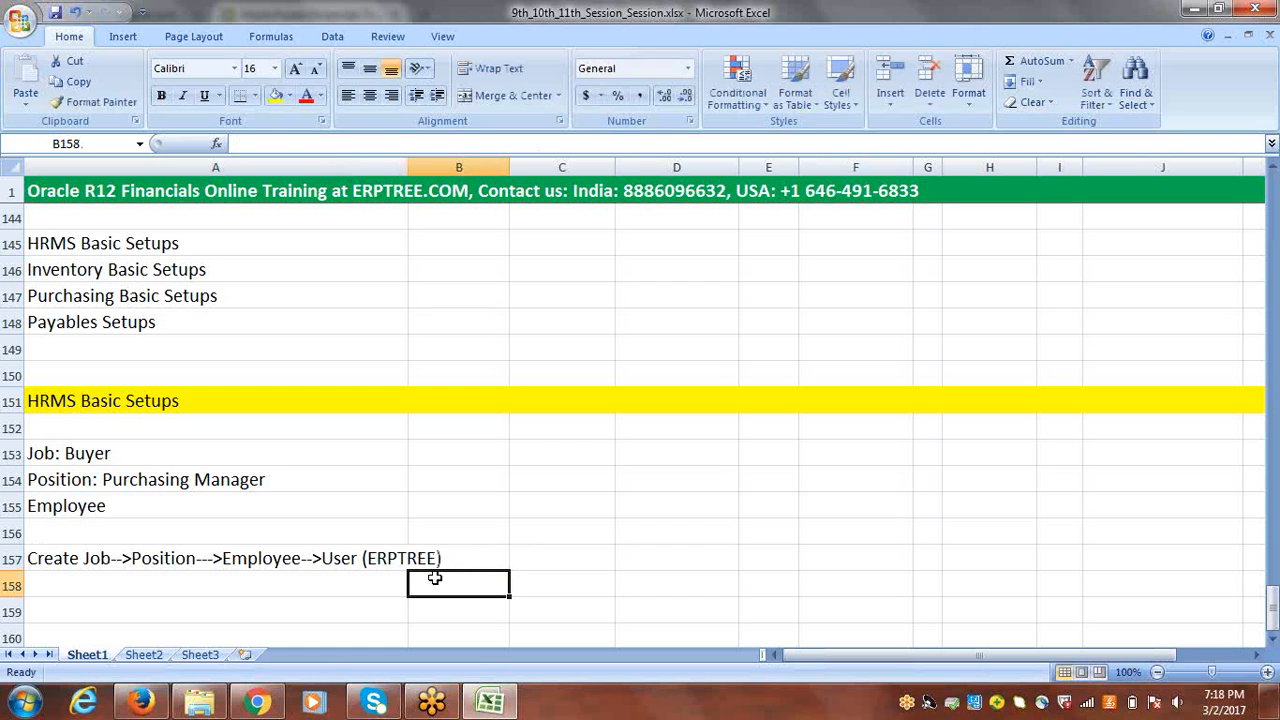
Step: Review the setup sequence in A157, highlighting the Employee, Job and Position parts in turn
left_click(387, 561)
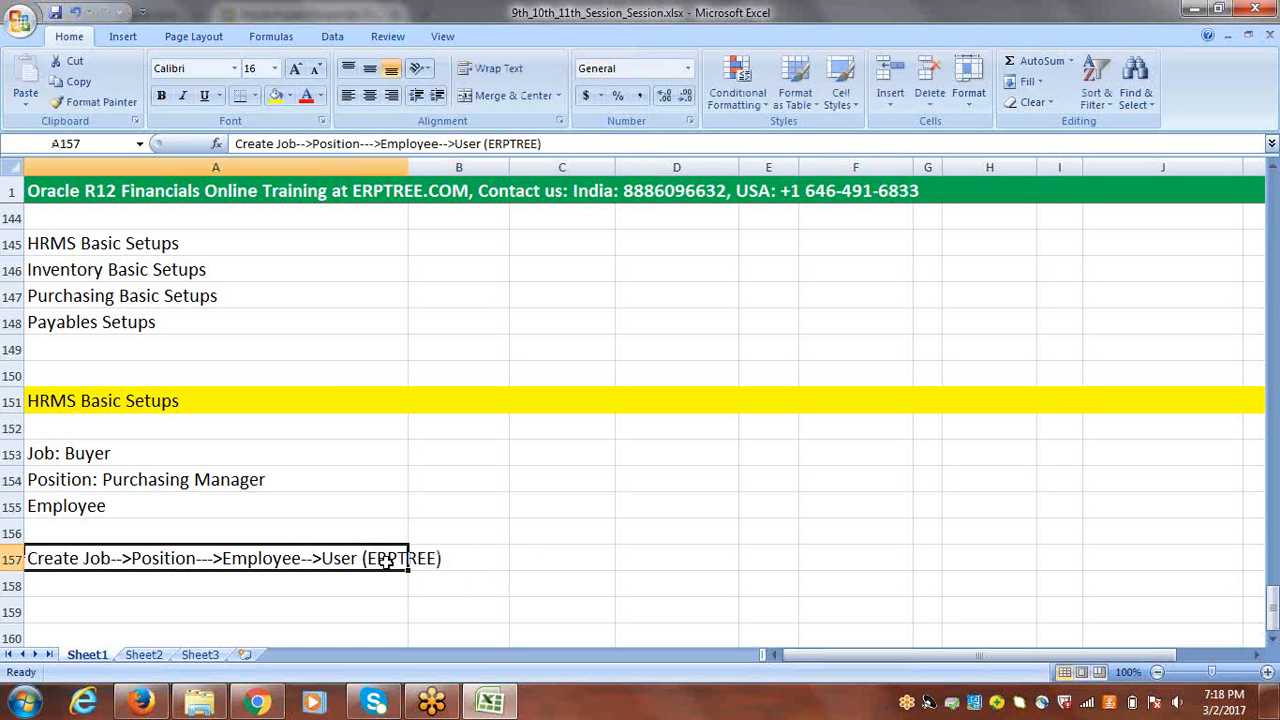
double_click(306, 561)
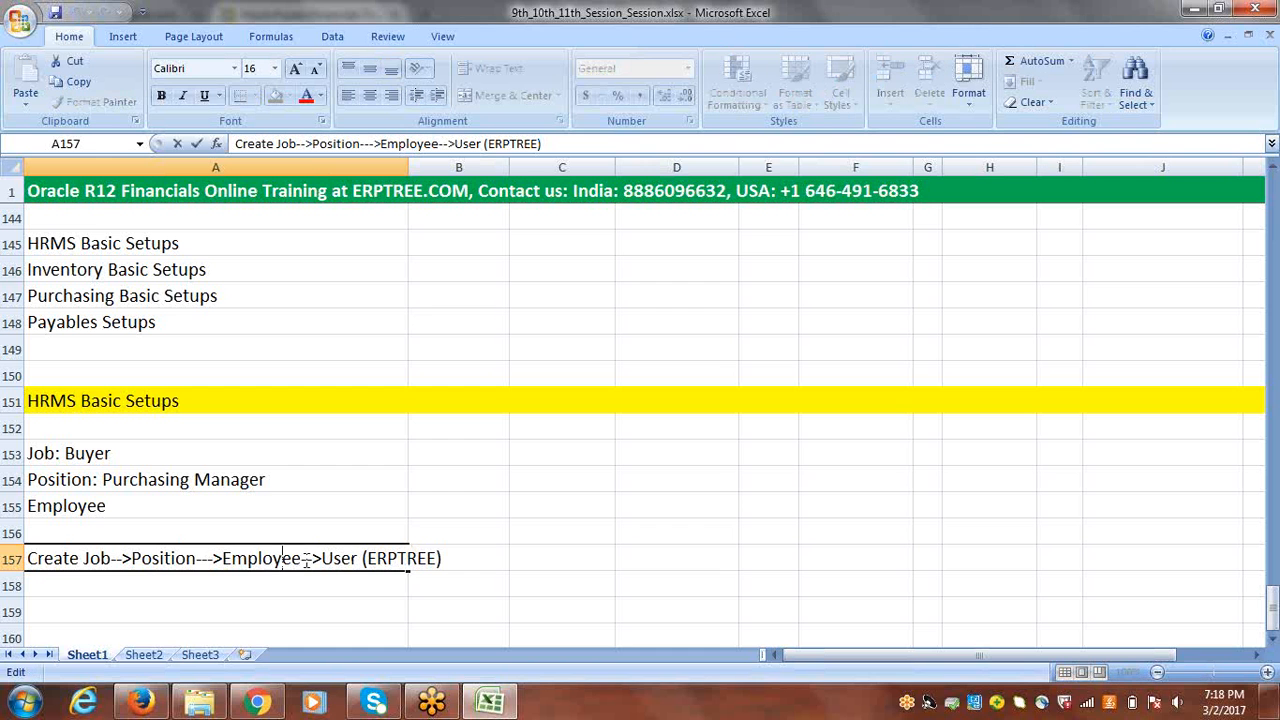
left_click_drag(306, 561, 84, 560)
left_click_drag(222, 560, 295, 560)
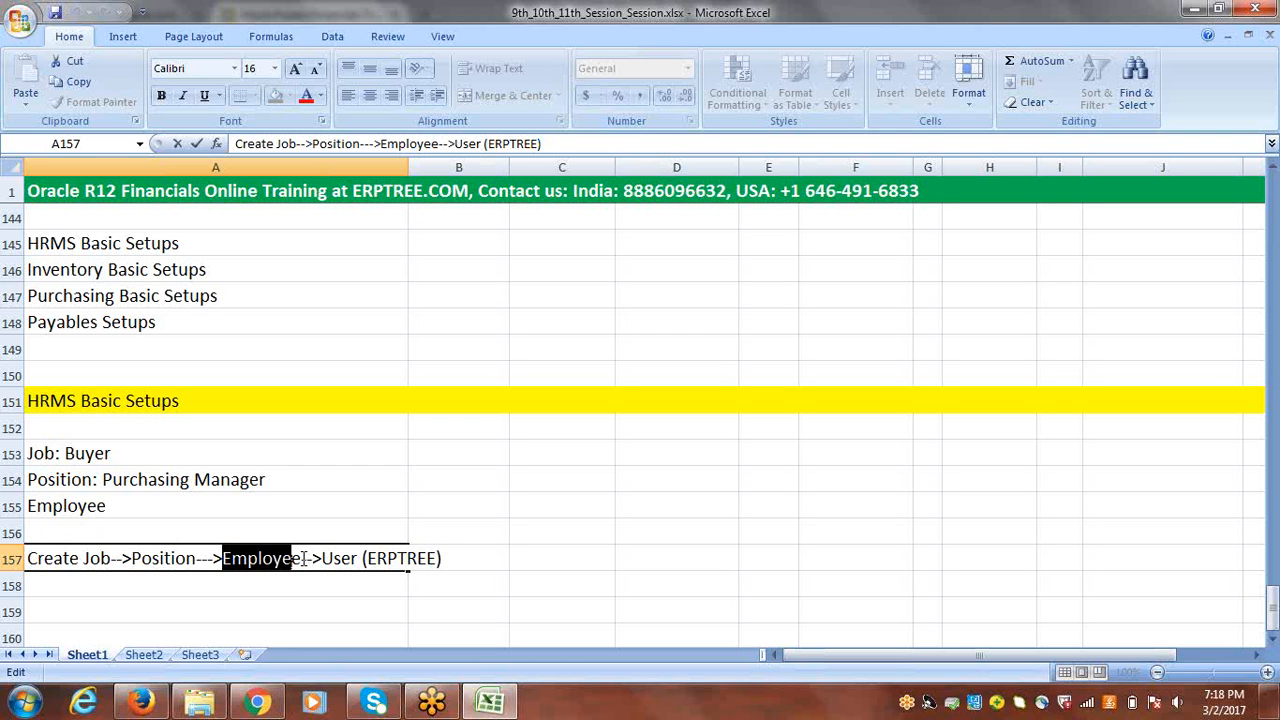
left_click(104, 558)
double_click(104, 558)
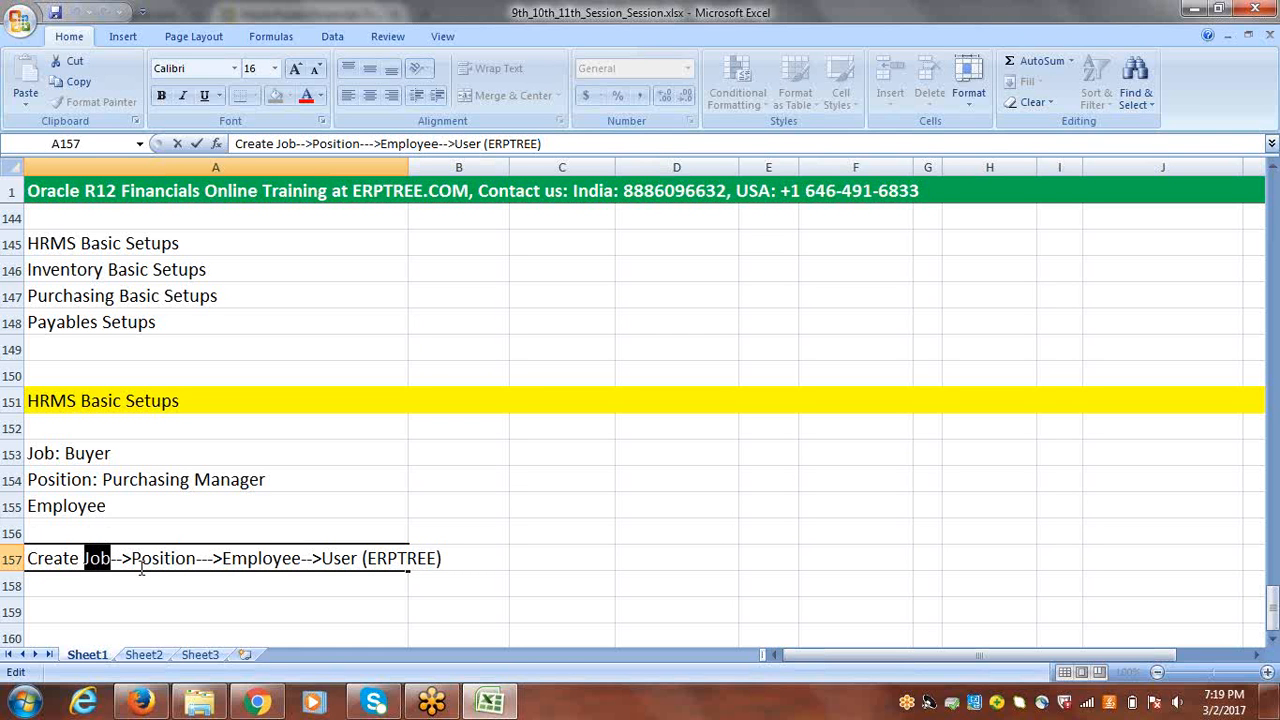
left_click(190, 558)
left_click_drag(190, 558, 133, 558)
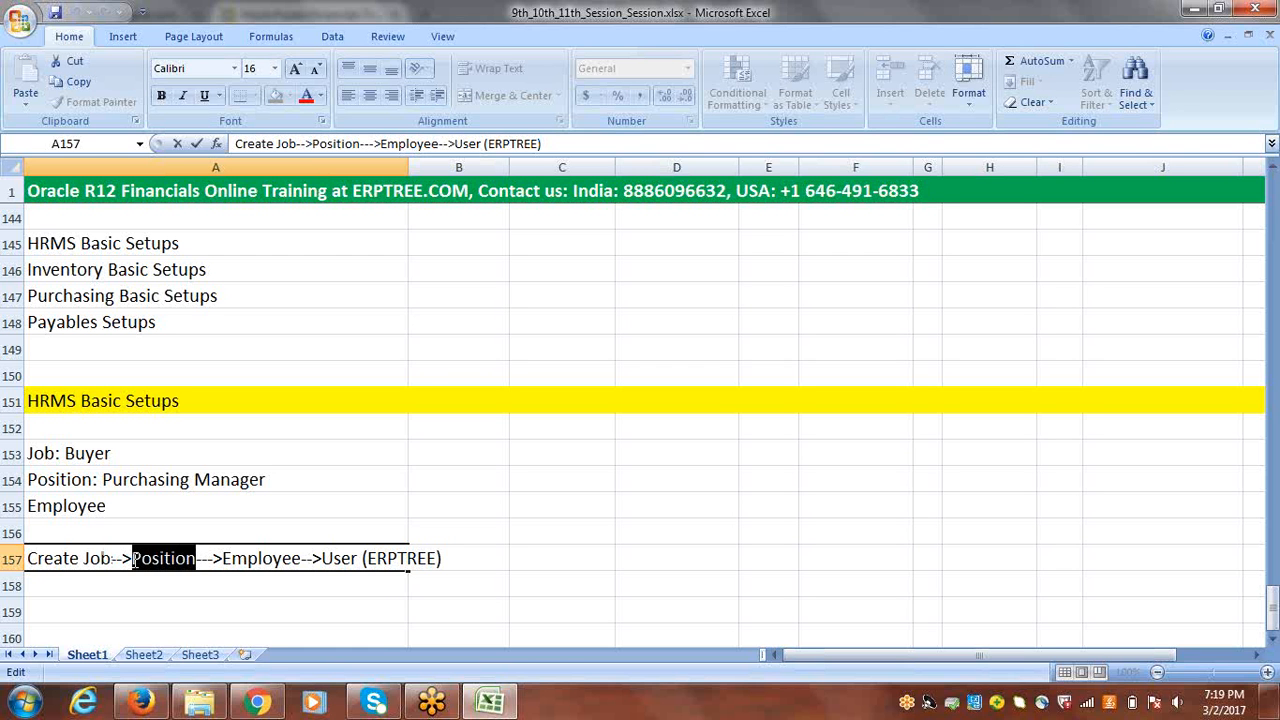
left_click(149, 589)
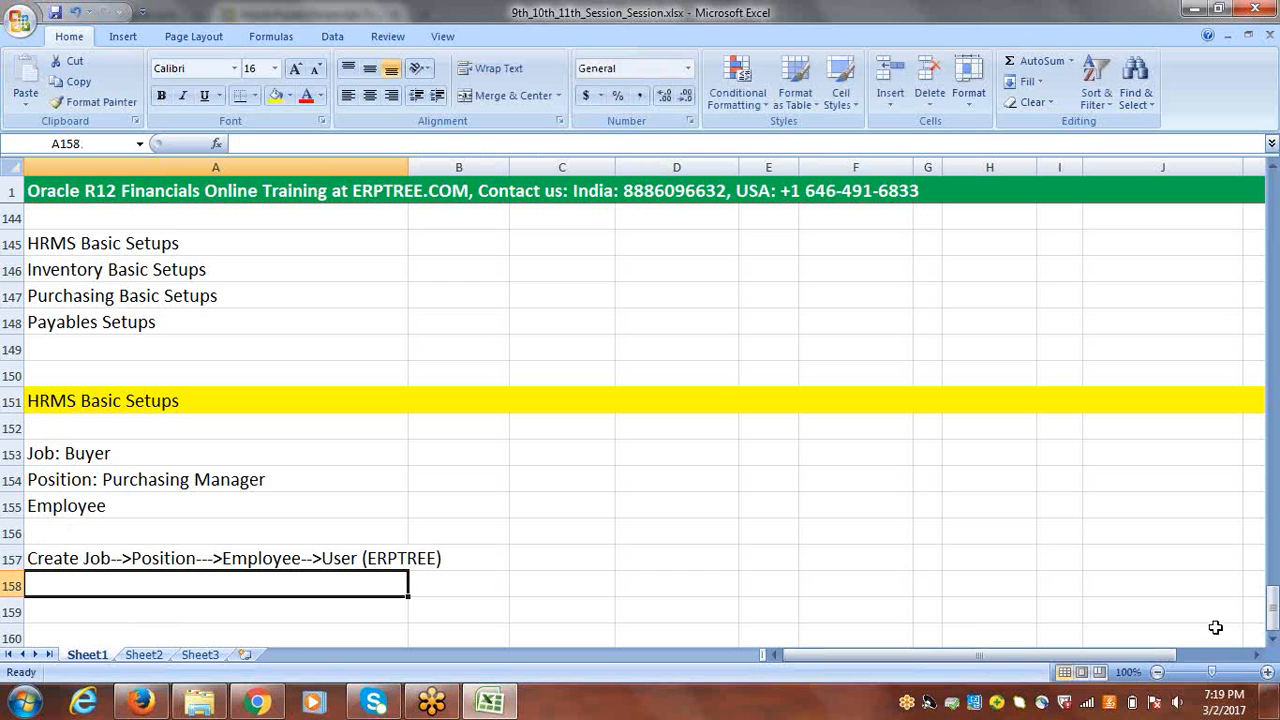
Step: Enter "Create Job" in cell A159, two rows below the setup sequence
left_click(1272, 639)
left_click(1272, 639)
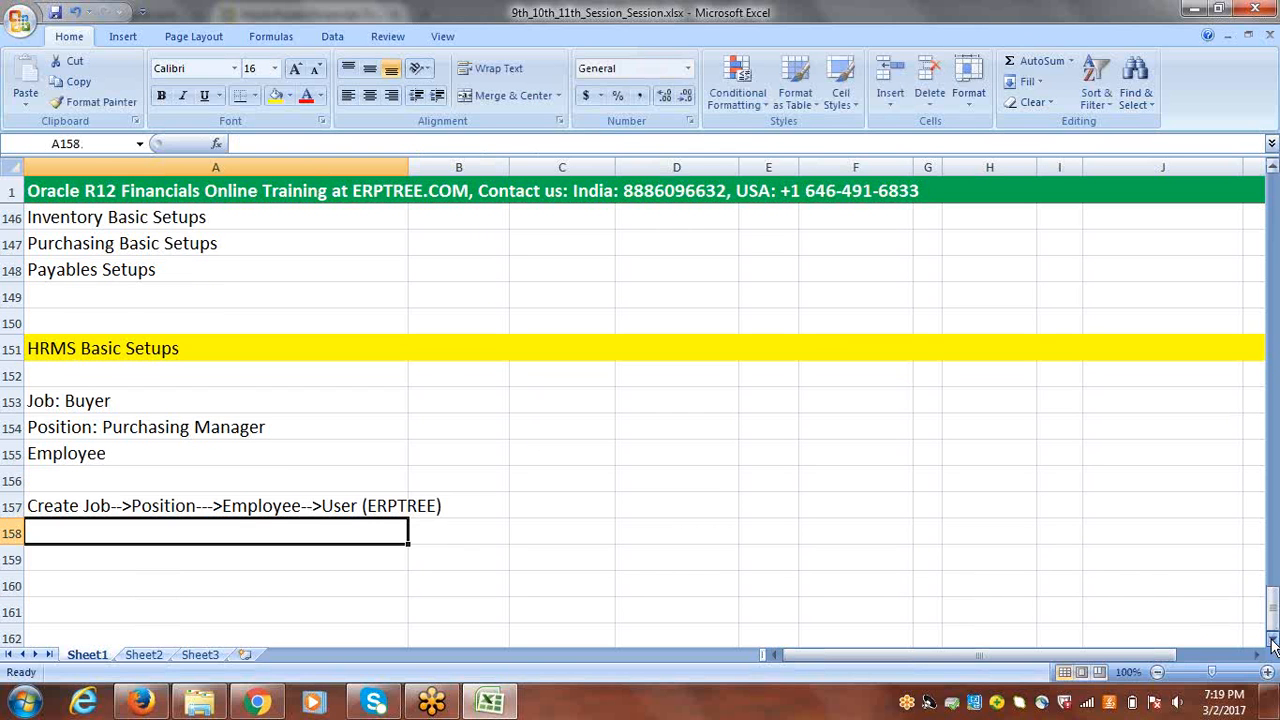
left_click(1272, 639)
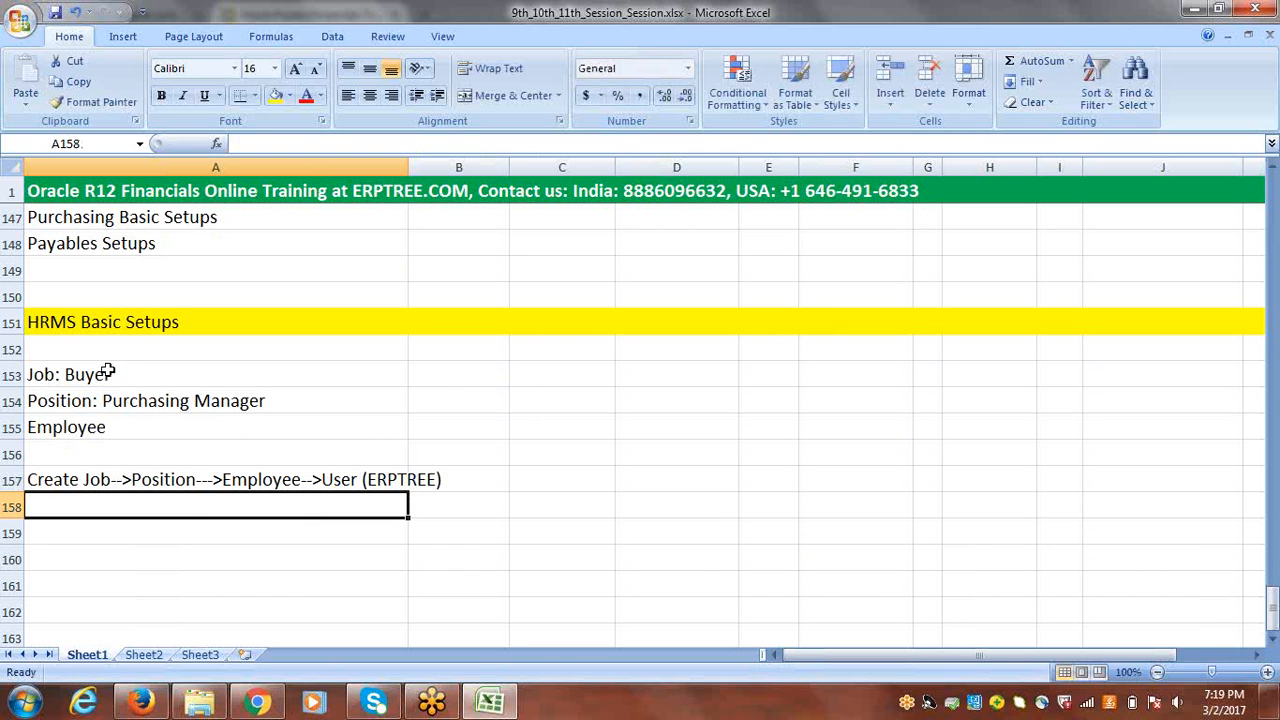
double_click(44, 374)
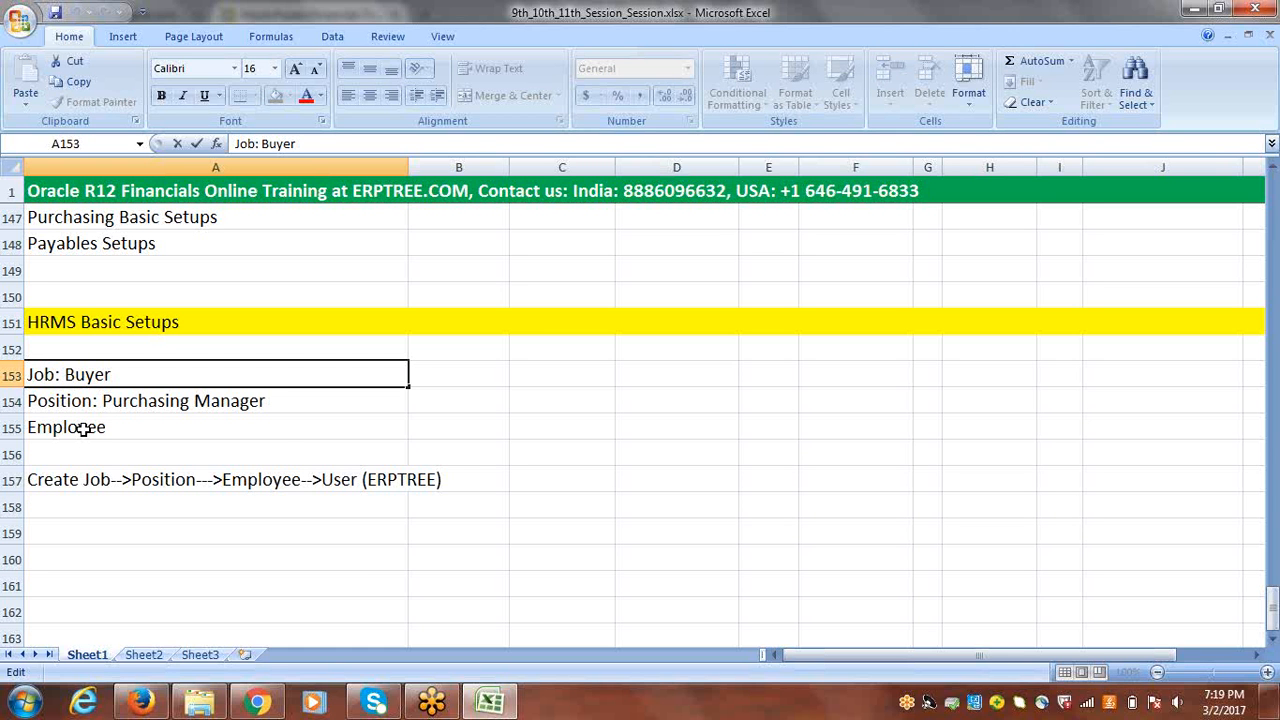
left_click(108, 533)
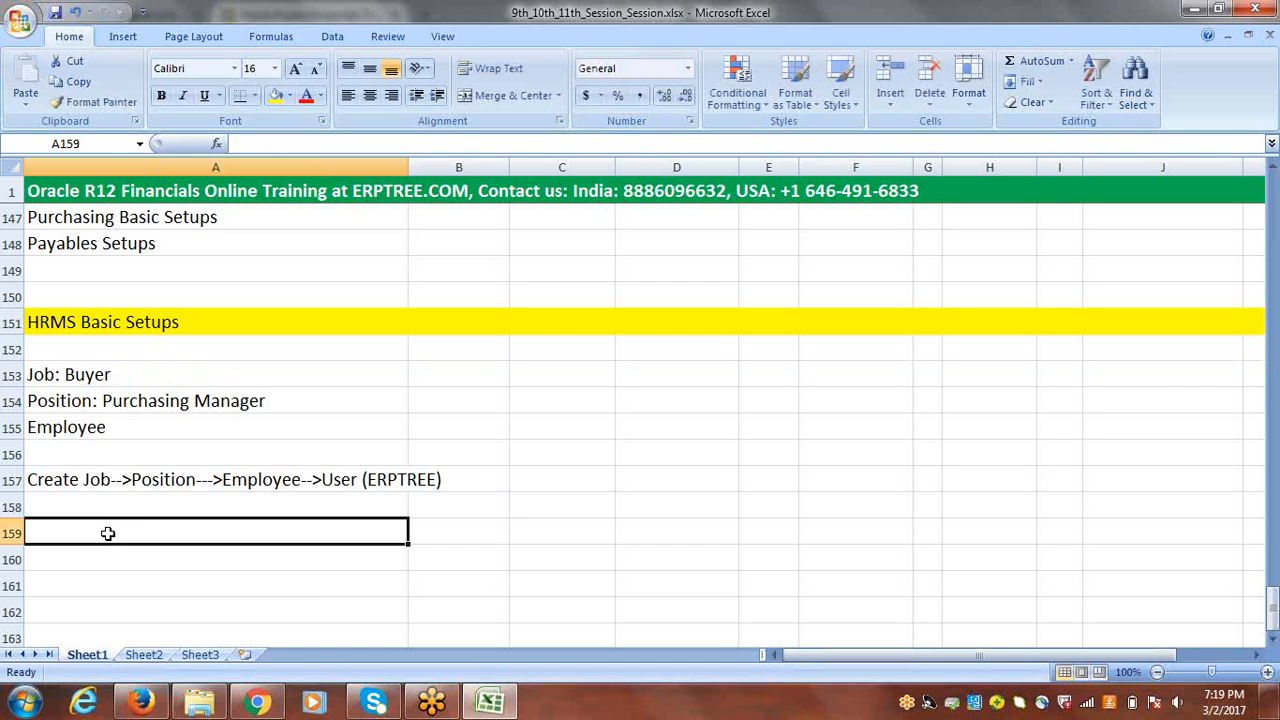
type("CR")
key("BackSpace")
key("BackSpace")
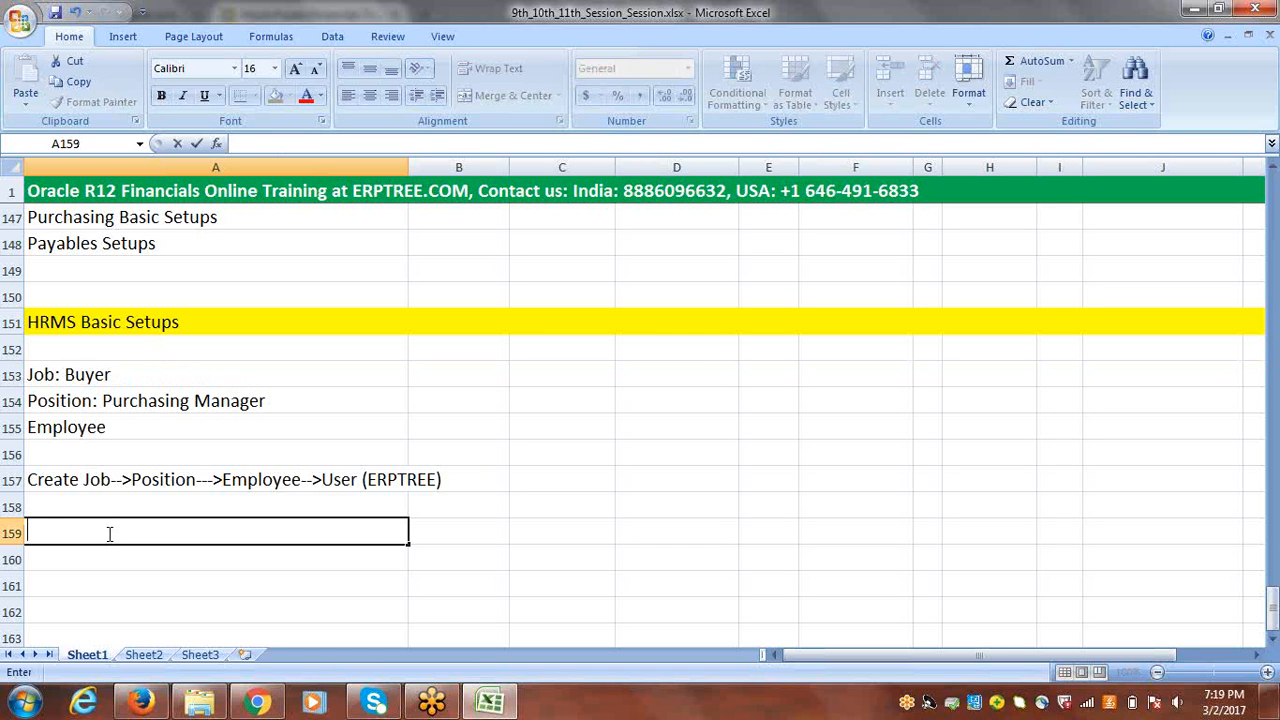
type("Create Job")
key("ctrl+Return")
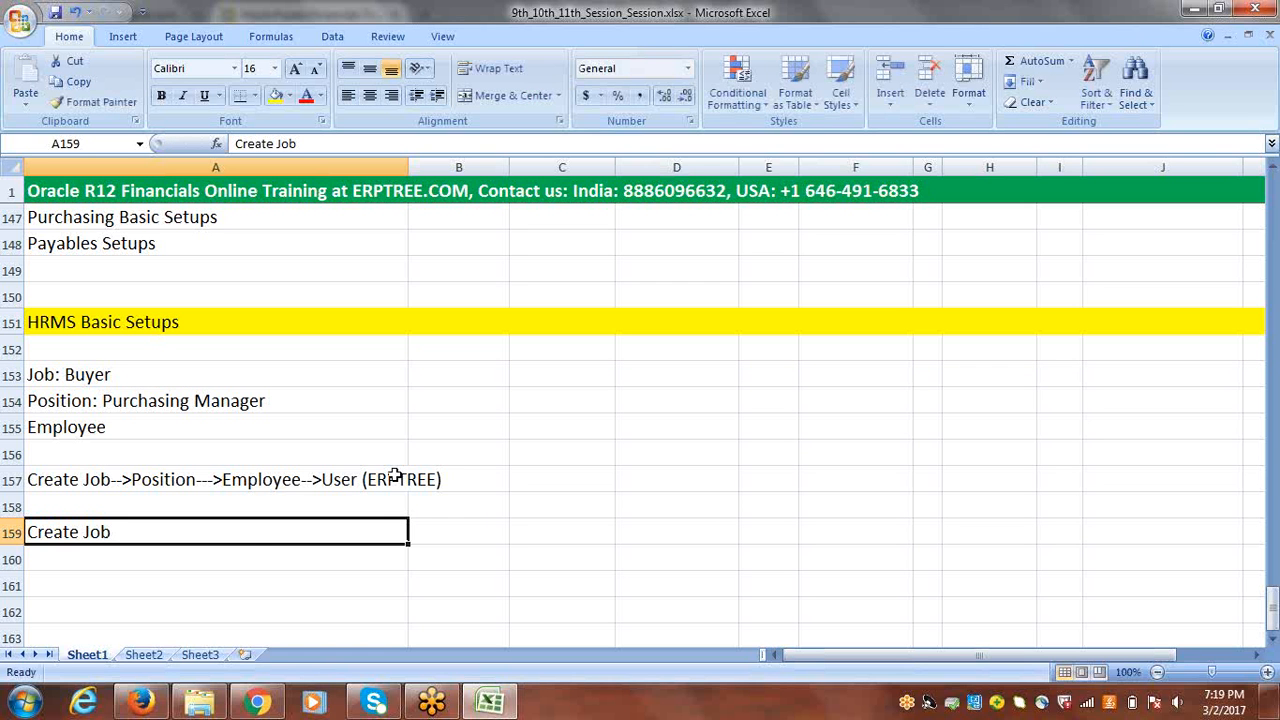
Step: Switch to Firefox and open the Oracle login page from the EBS 12.2.4 bookmark
left_click(141, 703)
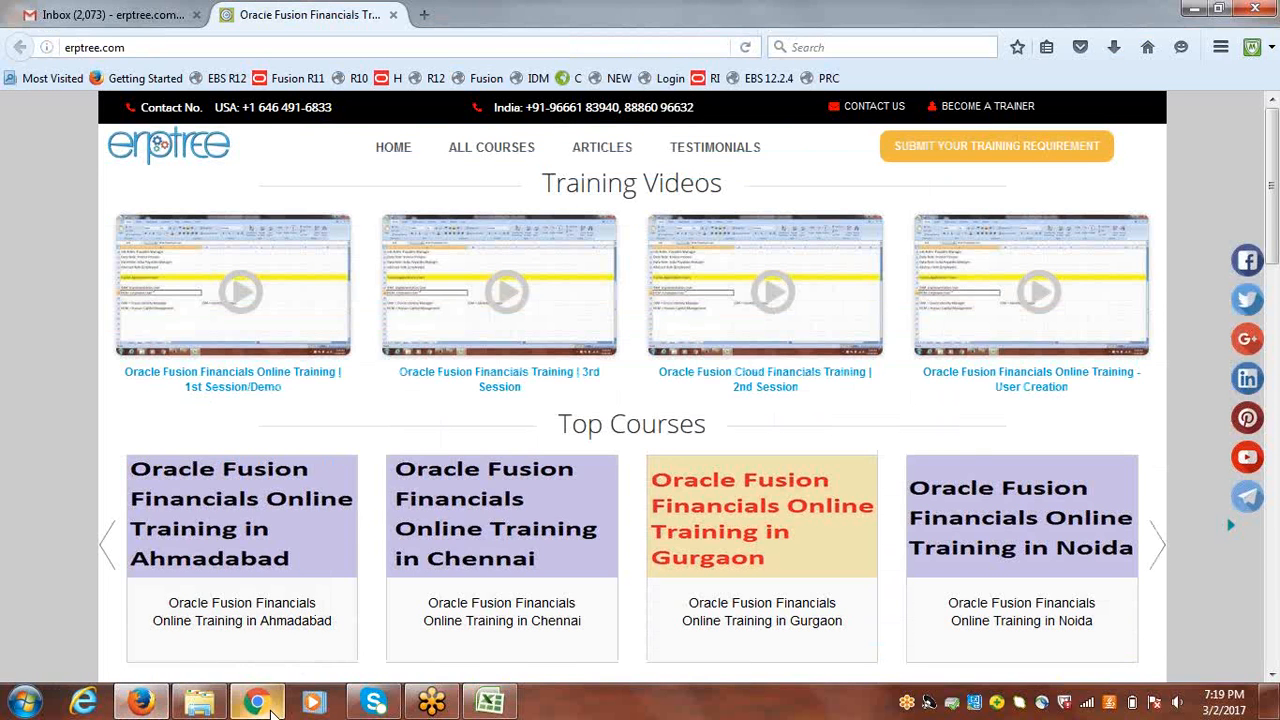
left_click(257, 703)
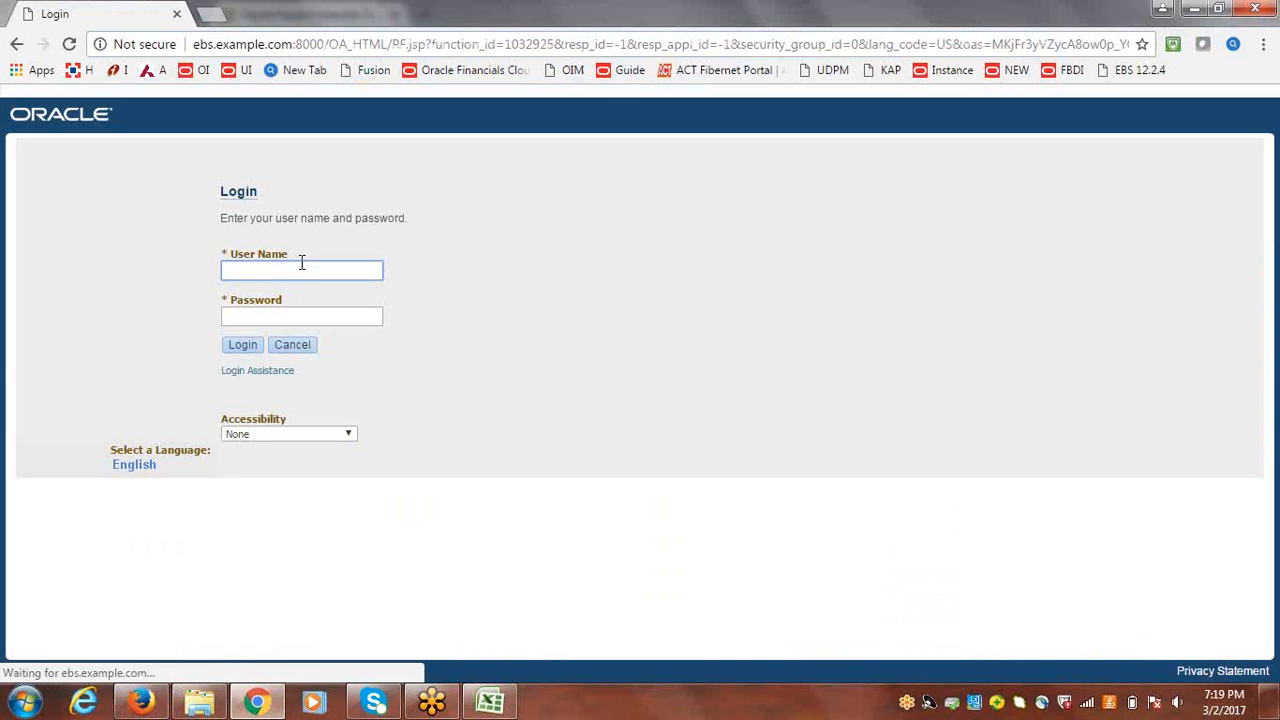
left_click(141, 703)
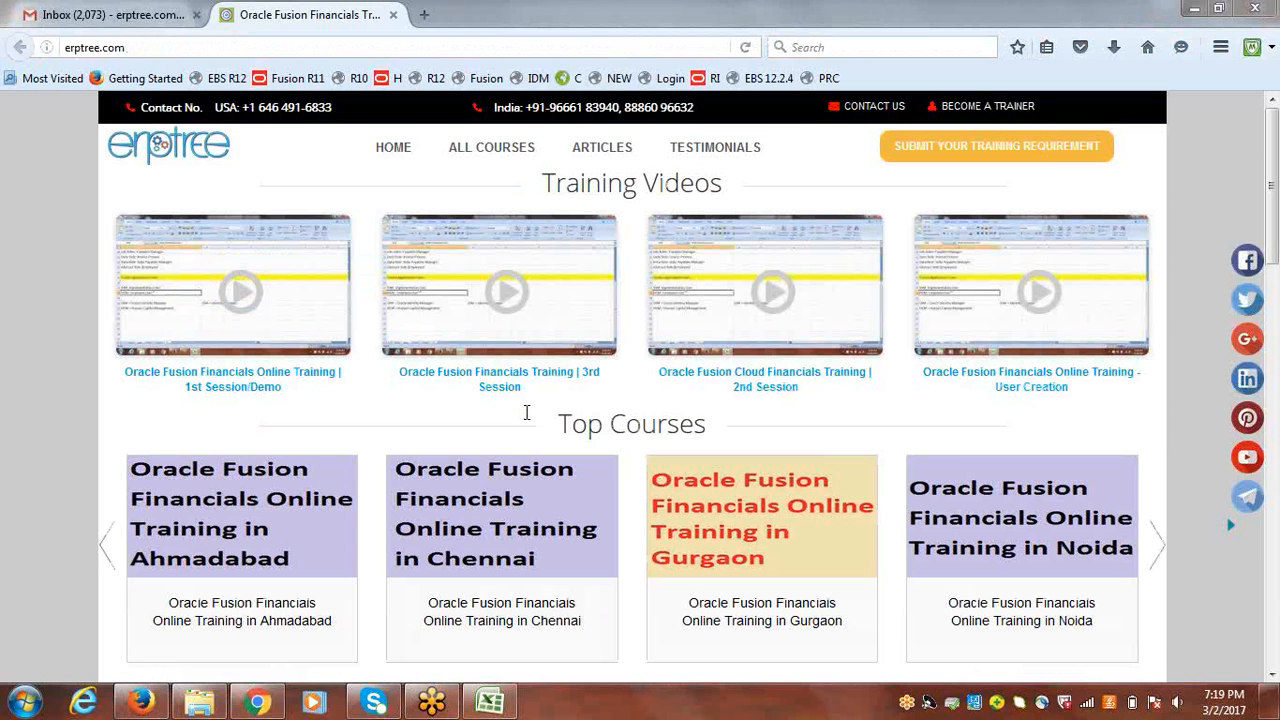
left_click(776, 80)
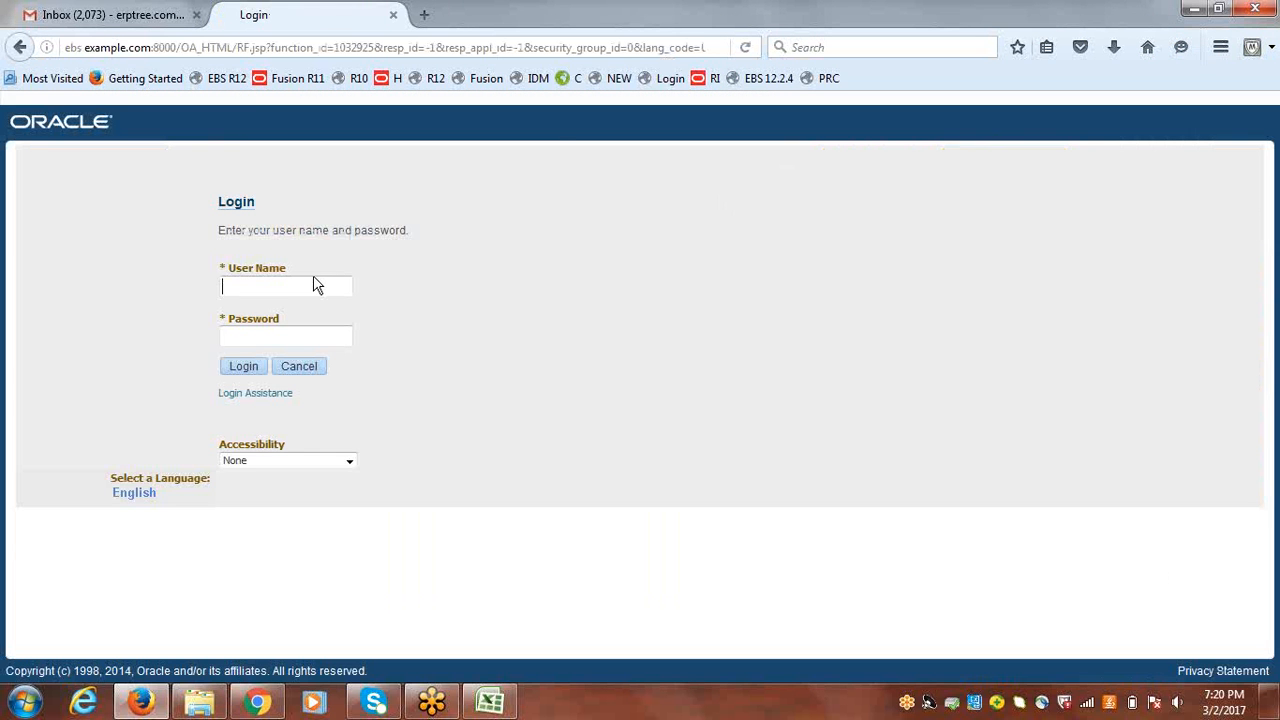
Step: Log in as erptree with the account password and dismiss the offer to remember the login
type("erptree")
key("Tab")
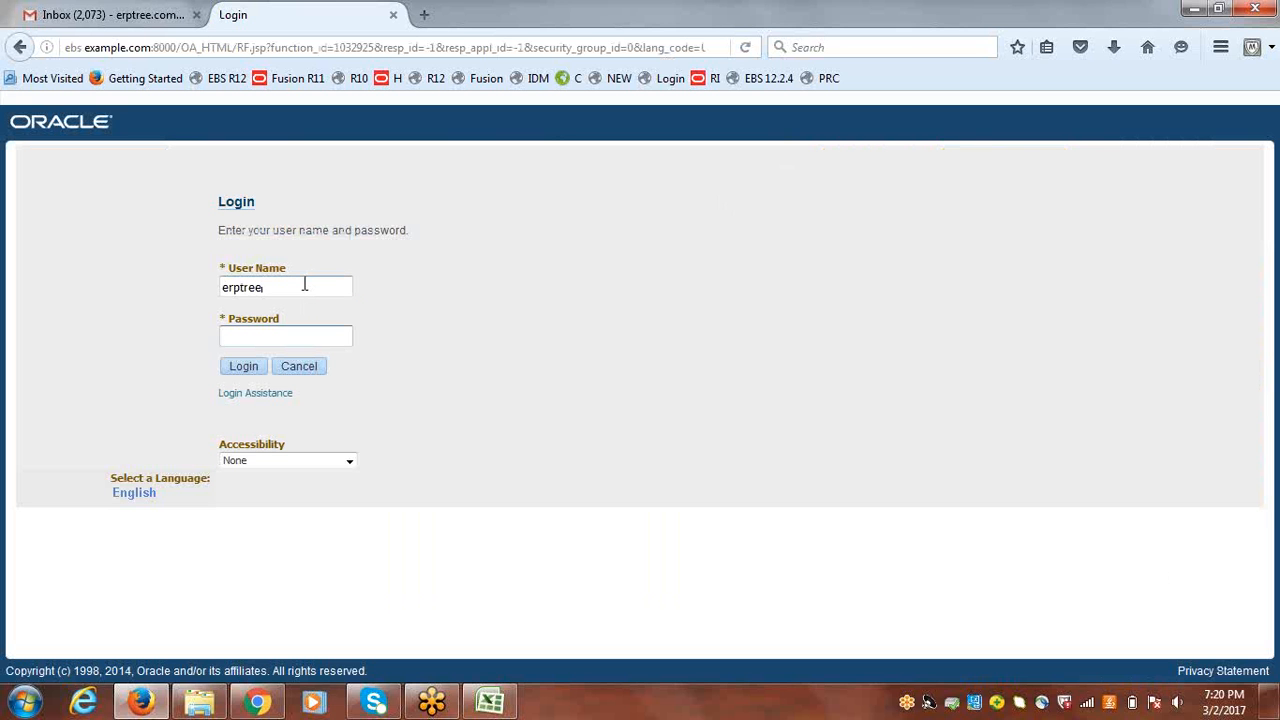
type("welcome")
key("Return")
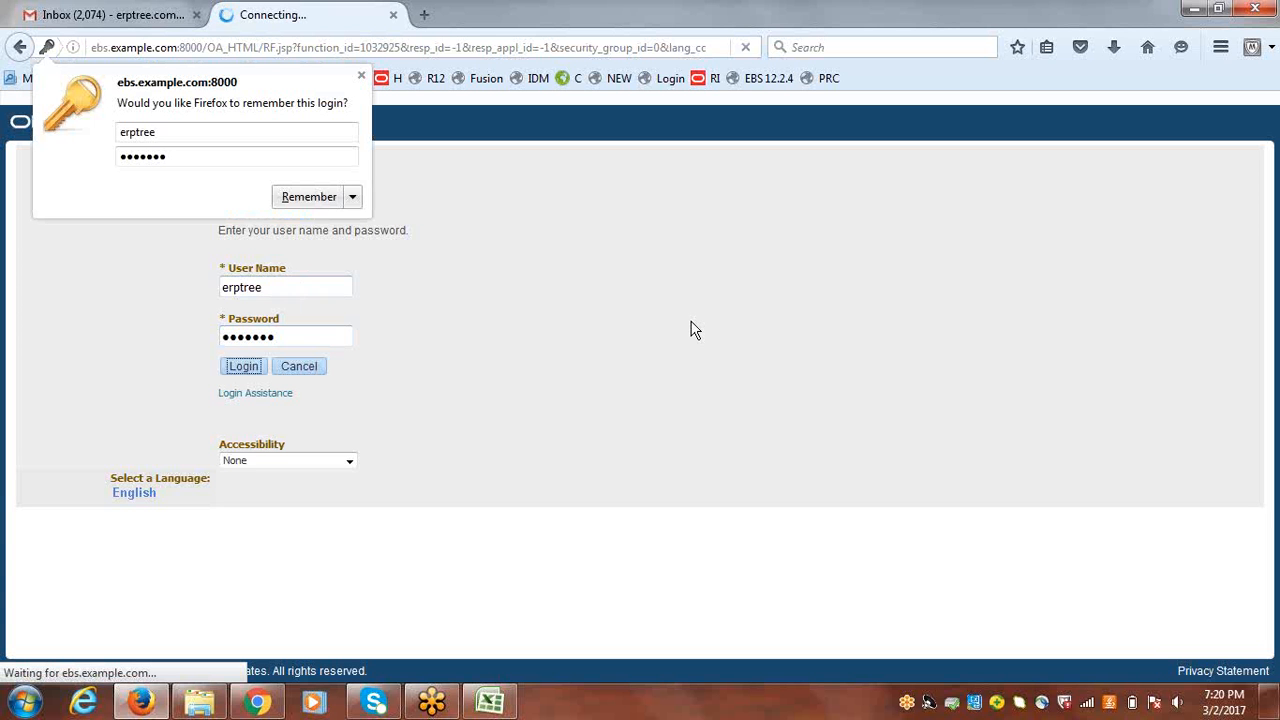
left_click(361, 79)
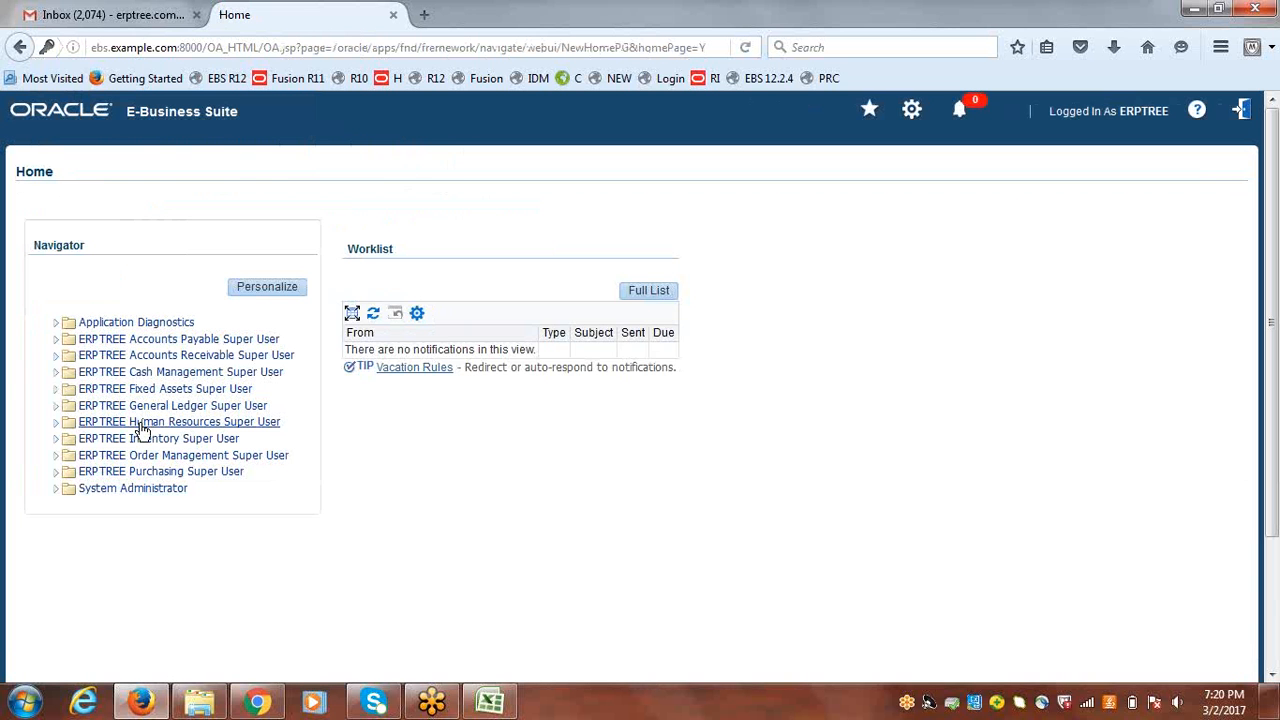
Step: Launch the Oracle forms from the People folder of ERPTREE Human Resources Super User, and close the Find Person and People windows
left_click(142, 428)
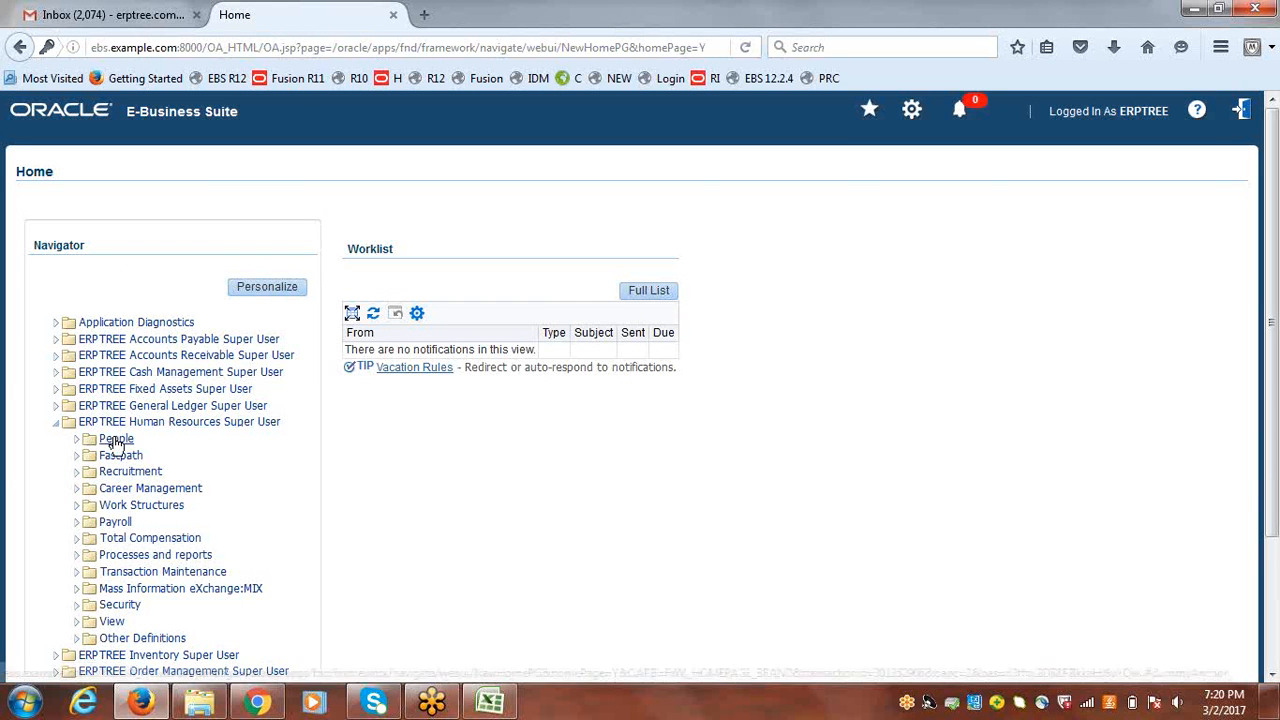
left_click(115, 440)
left_click(136, 488)
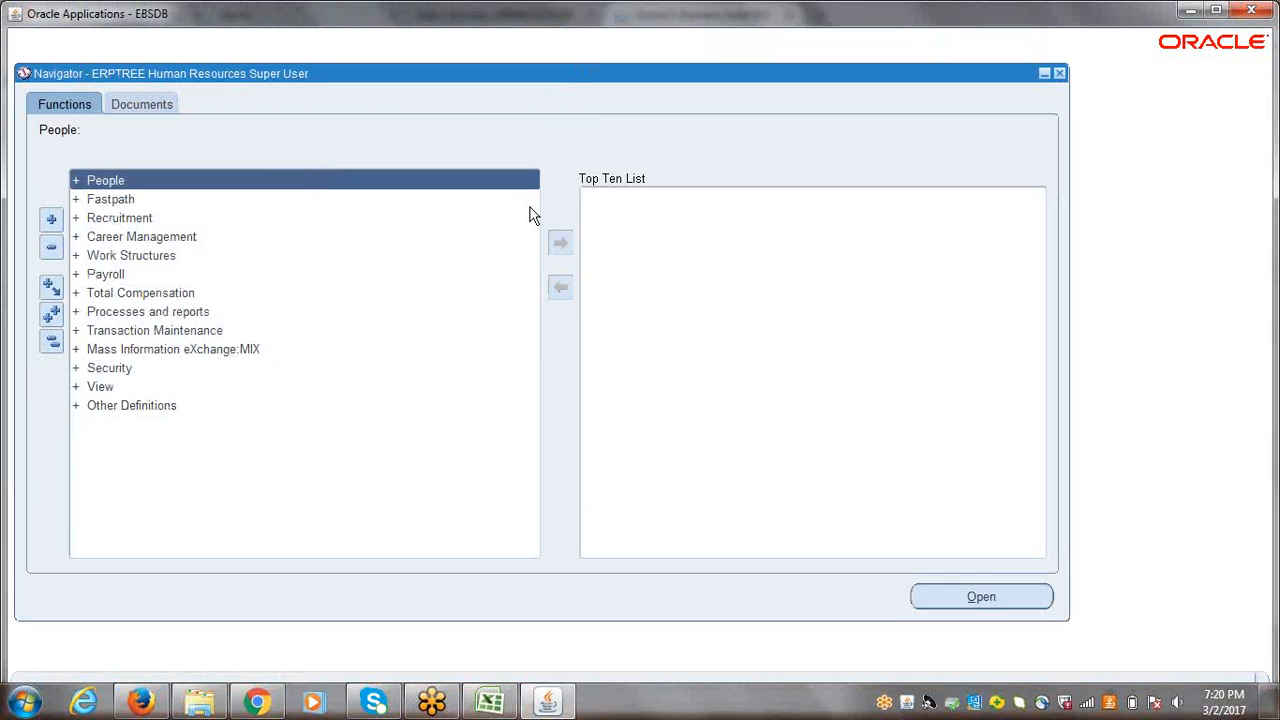
key("Return")
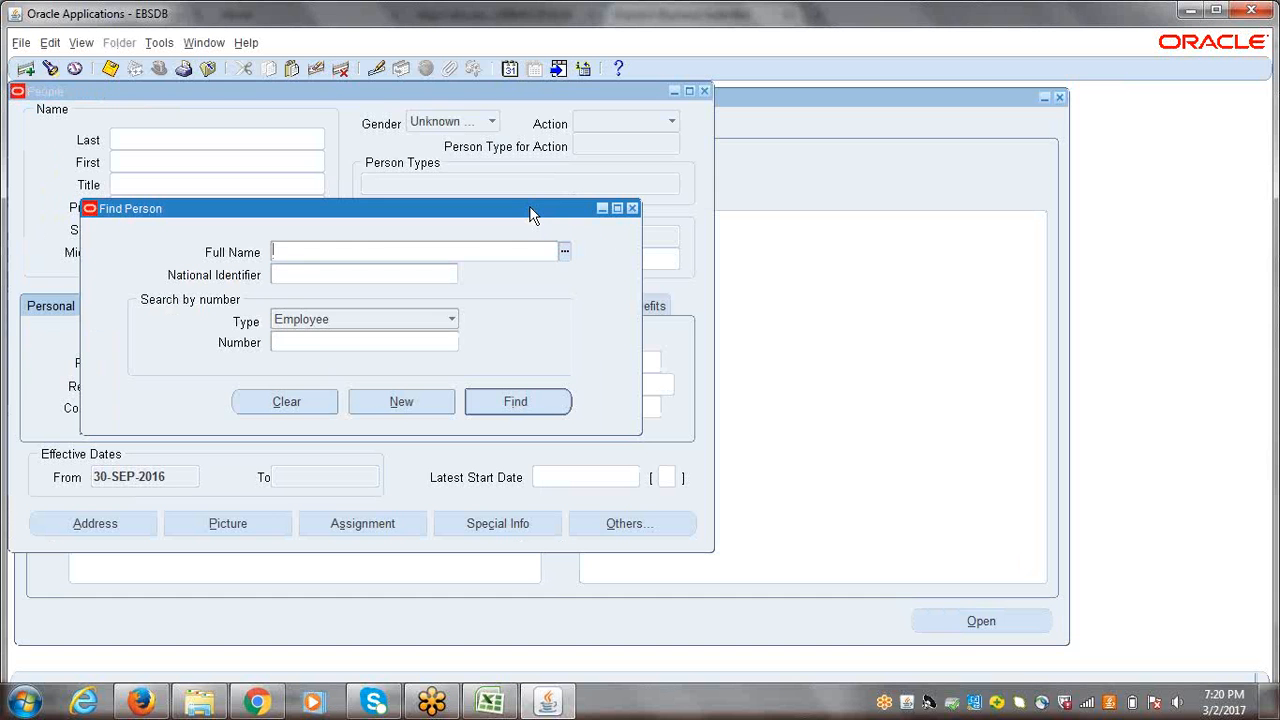
left_click(633, 209)
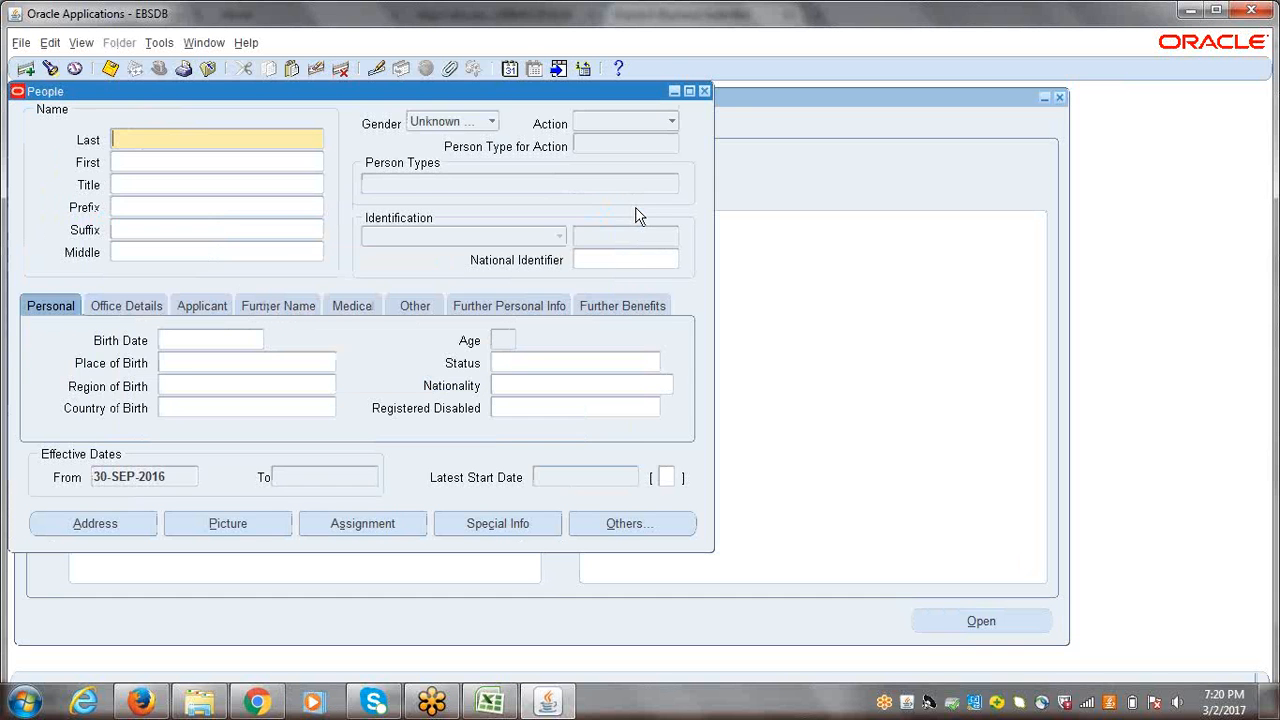
left_click(704, 91)
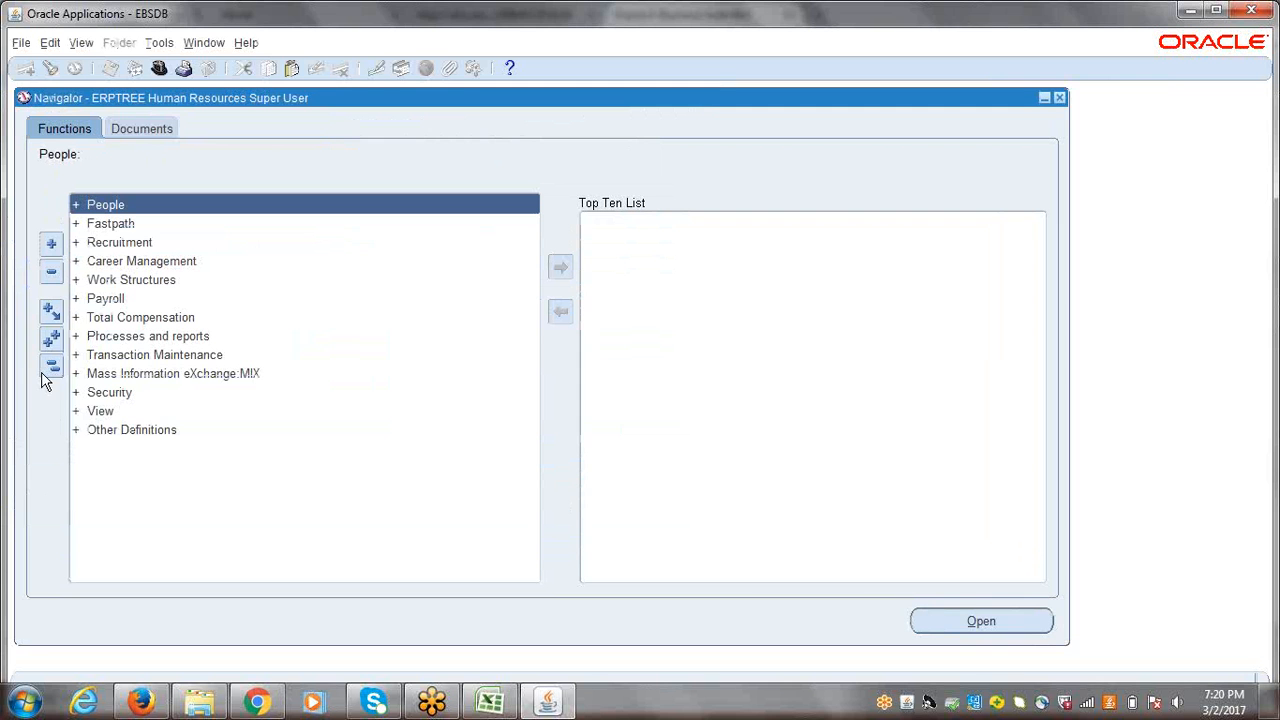
Step: Open the organization description under Work Structures and find the organization ERPTREE India Business Group
left_click(141, 280)
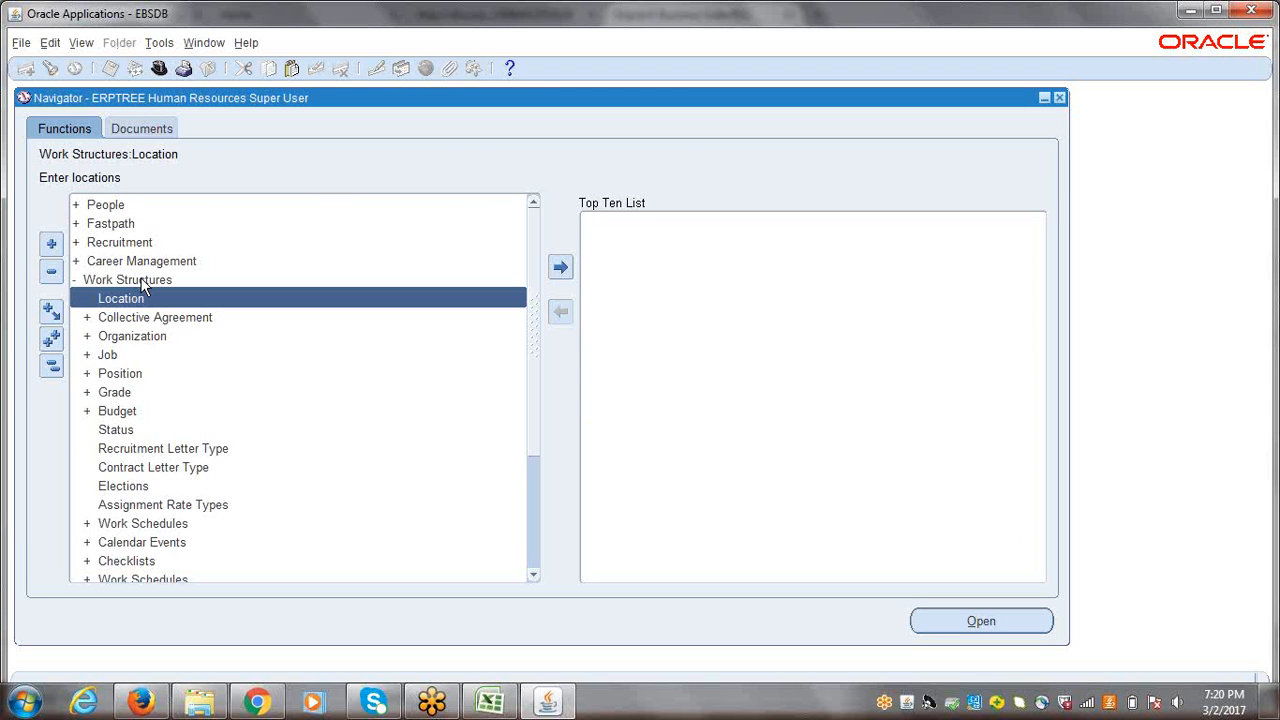
left_click(132, 338)
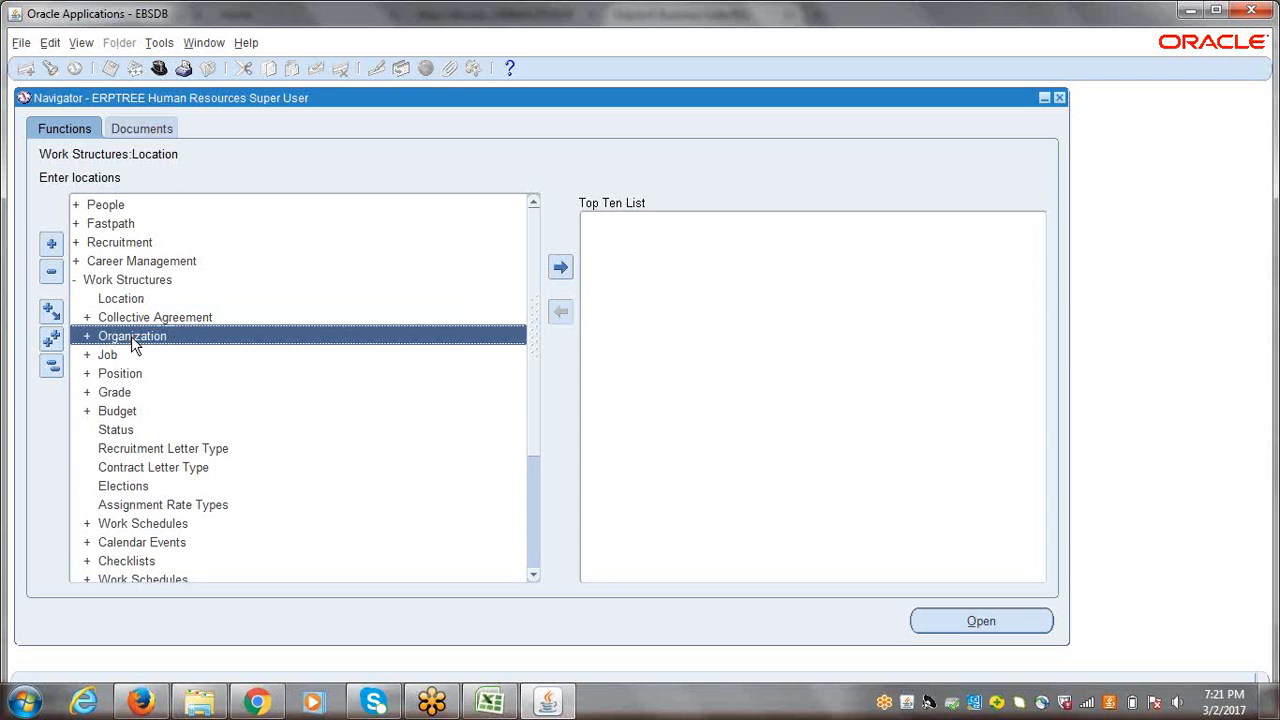
double_click(131, 336)
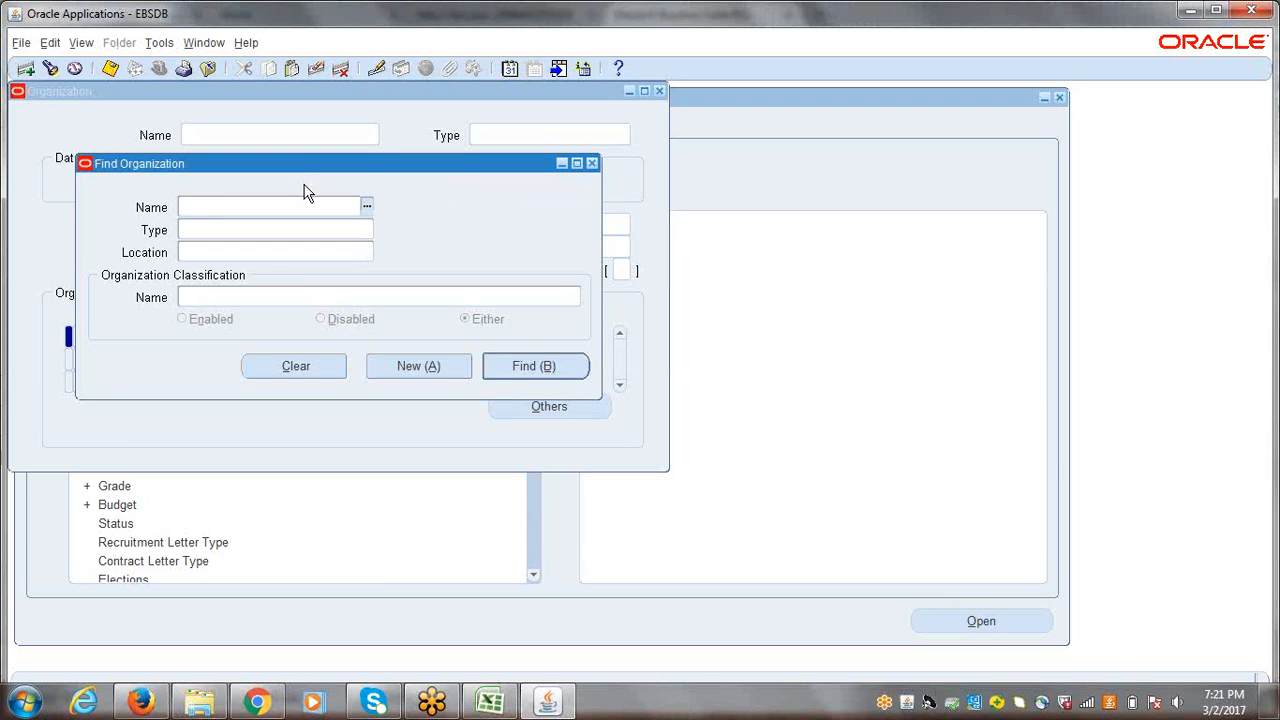
type("erptr")
type("ee")
key("Tab")
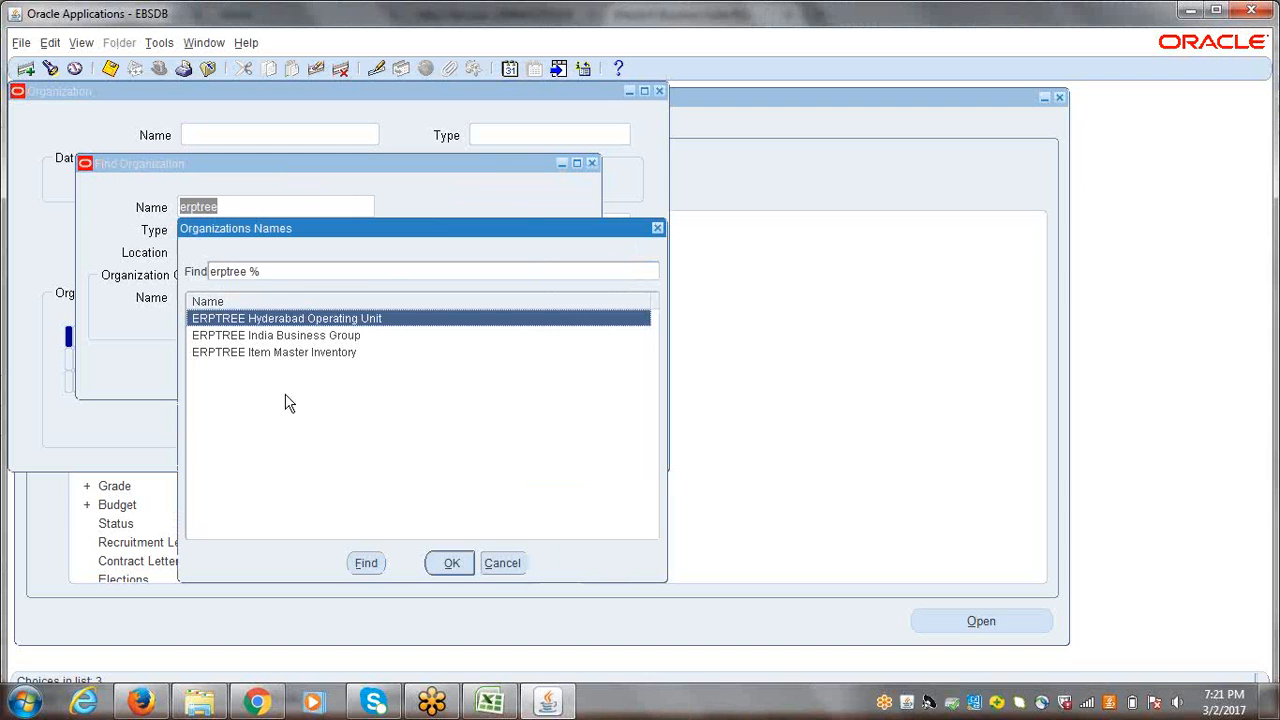
left_click(258, 337)
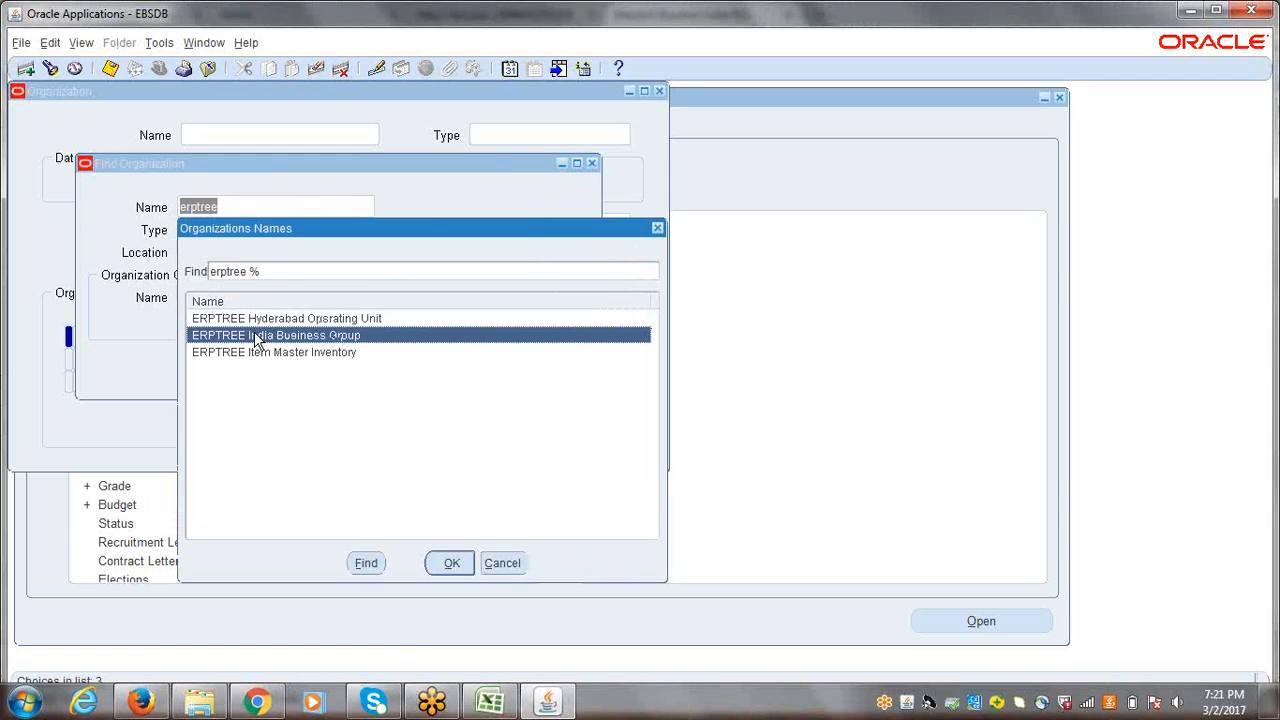
left_click(451, 564)
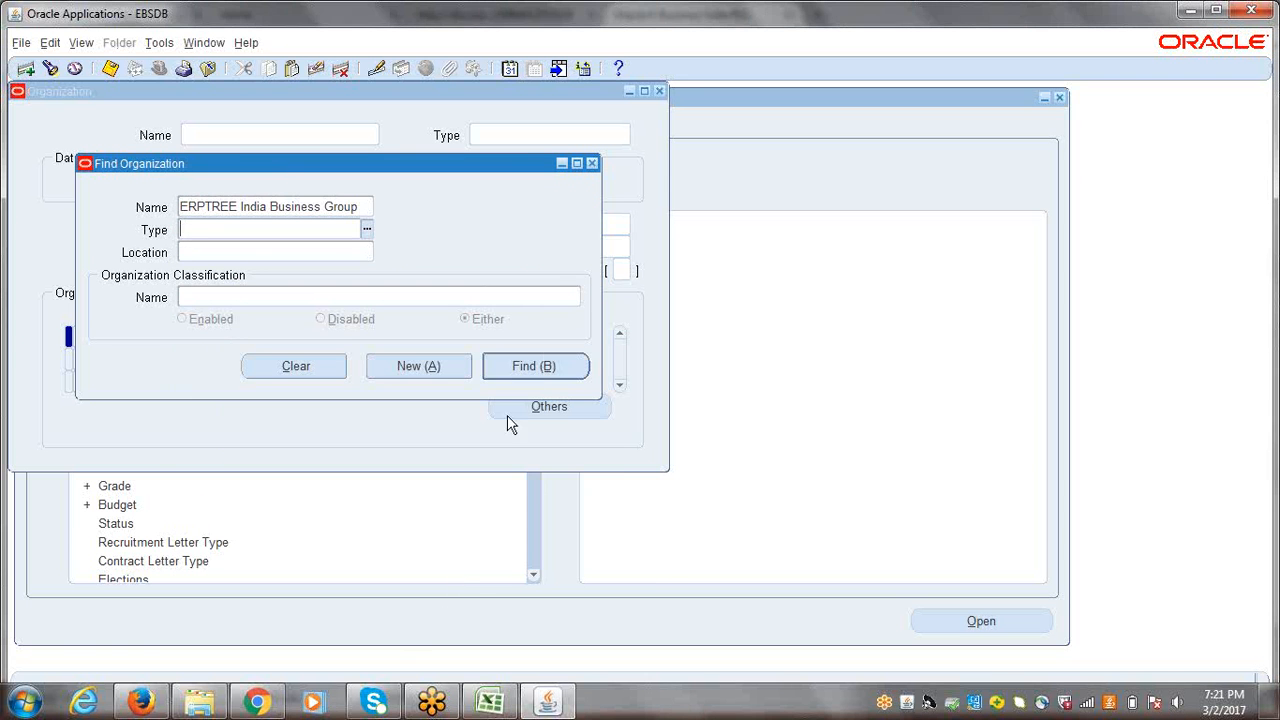
left_click(535, 364)
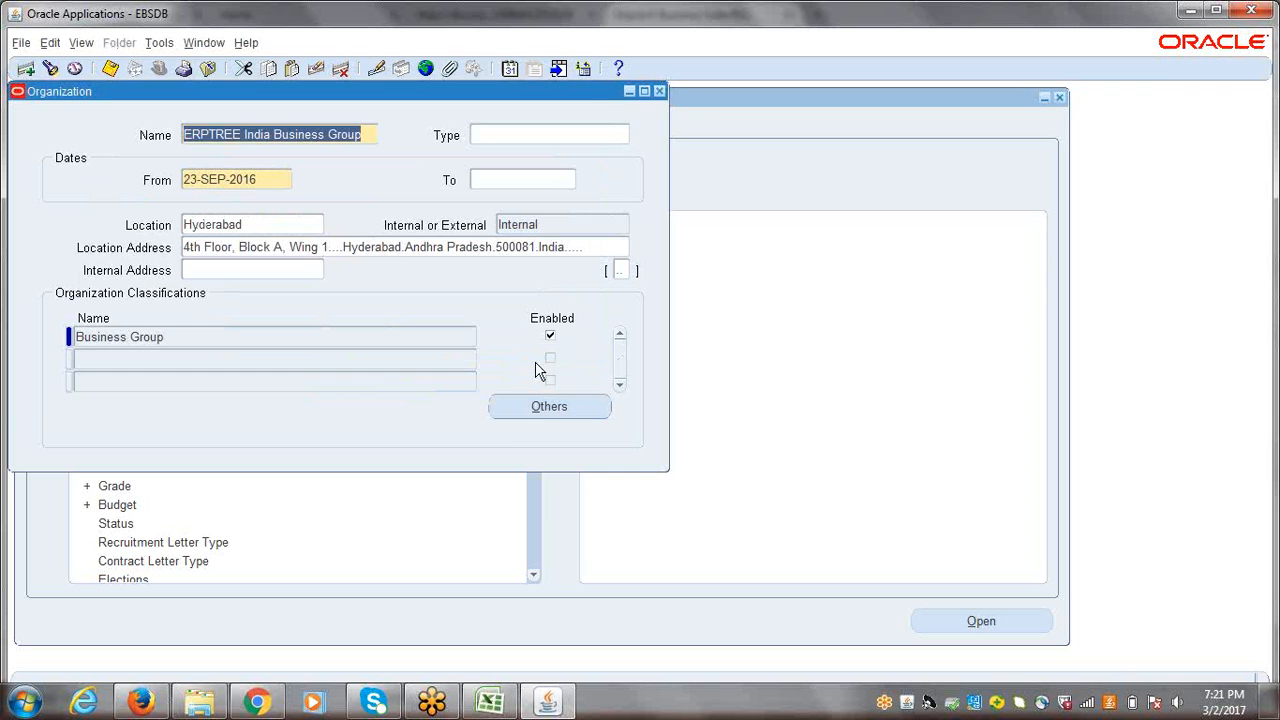
Step: Review the Business Group Info. details of the Business Group classification and close the organization windows
left_click(556, 410)
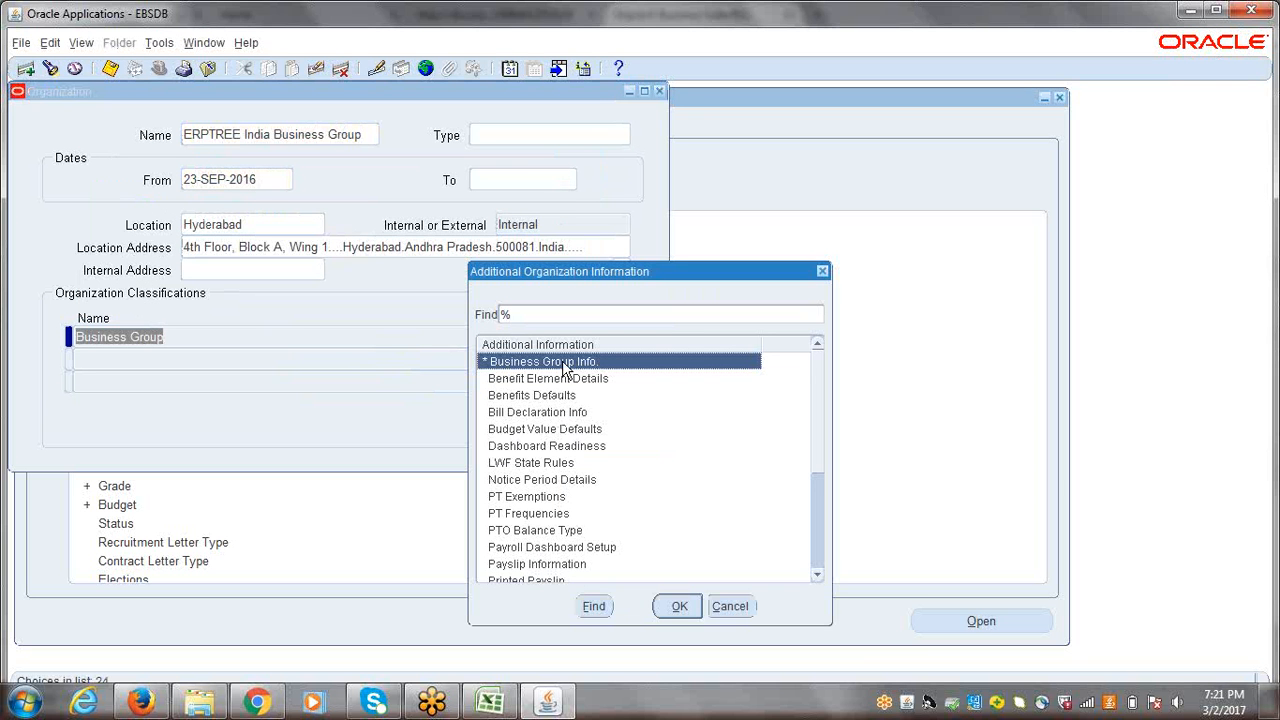
left_click(679, 609)
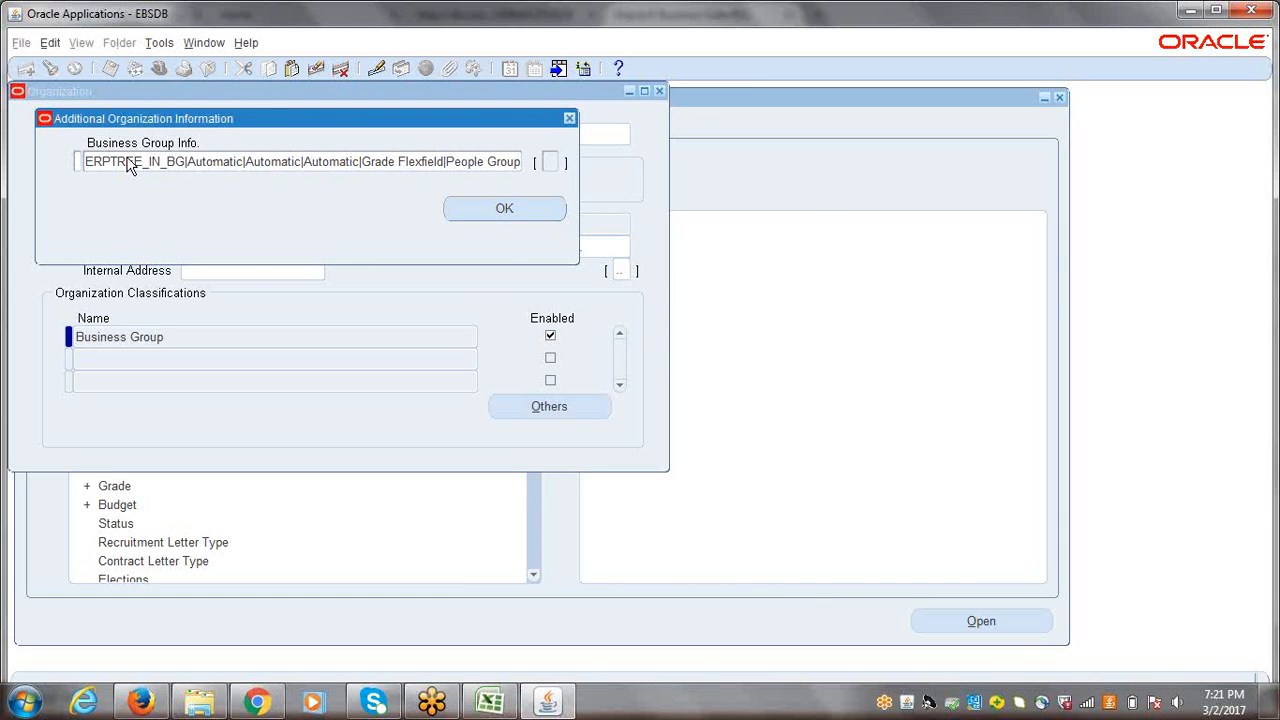
left_click(222, 162)
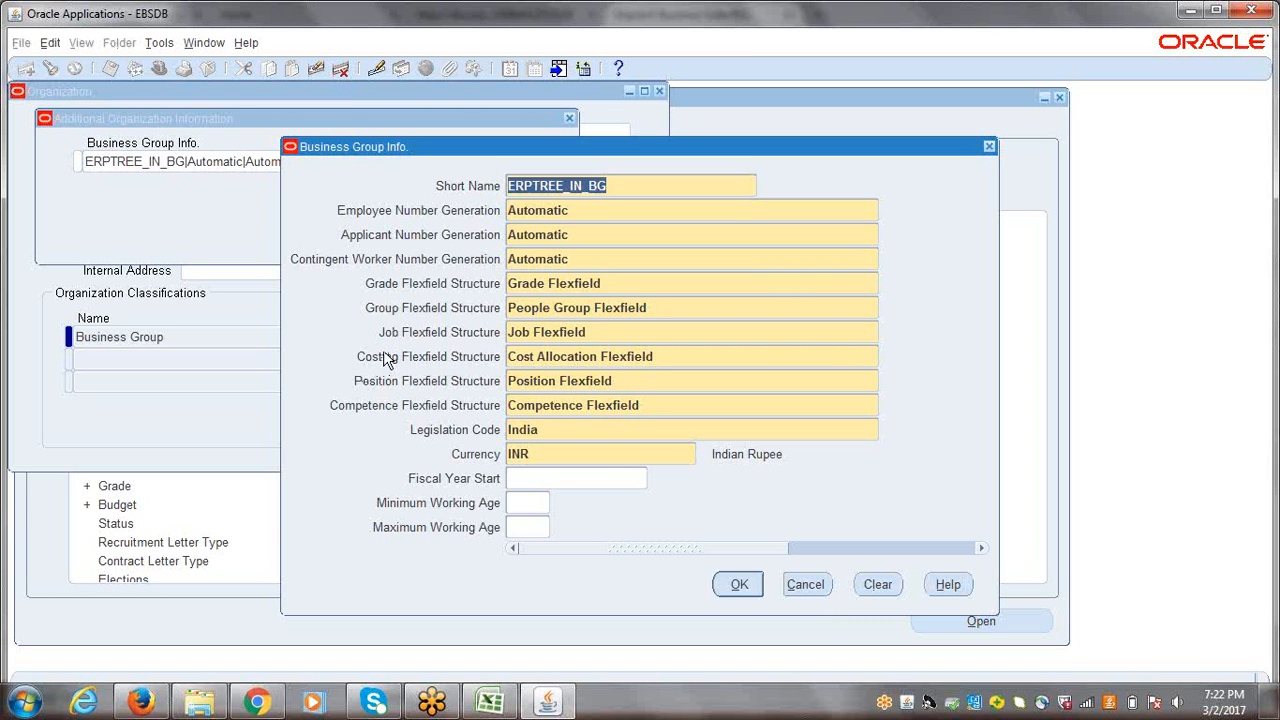
left_click(990, 148)
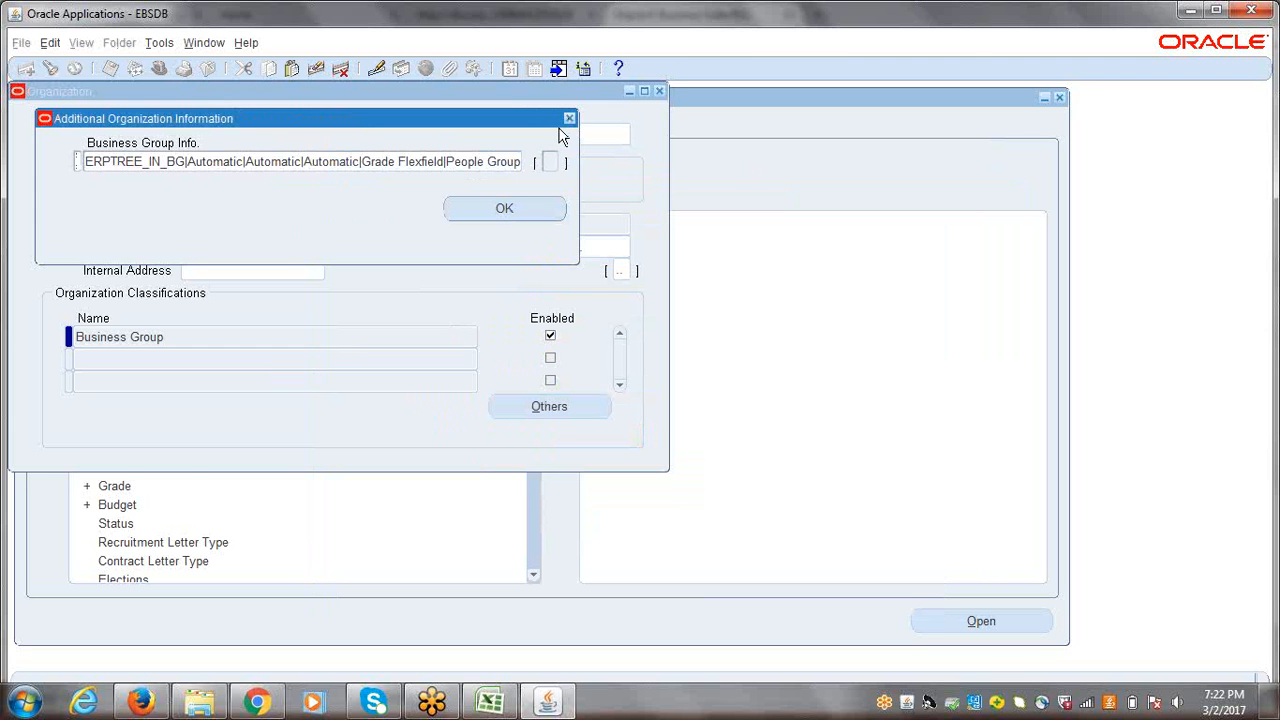
left_click(507, 209)
left_click(658, 91)
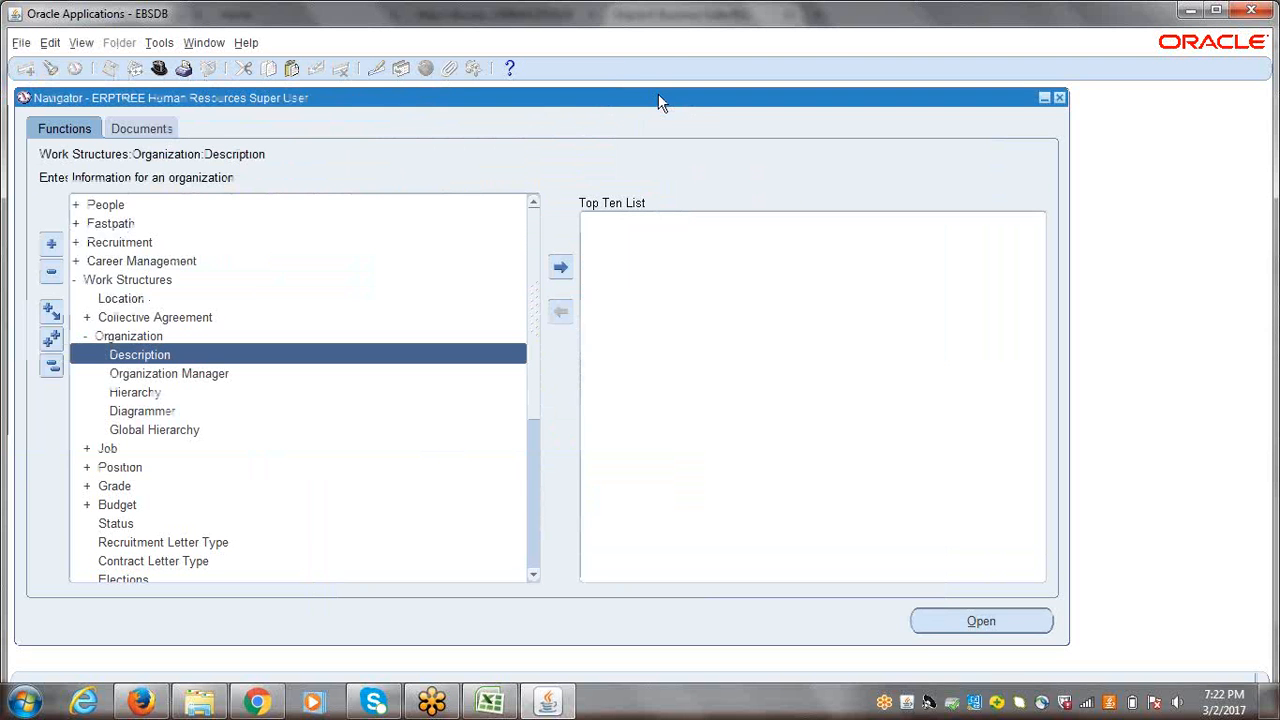
left_click(52, 367)
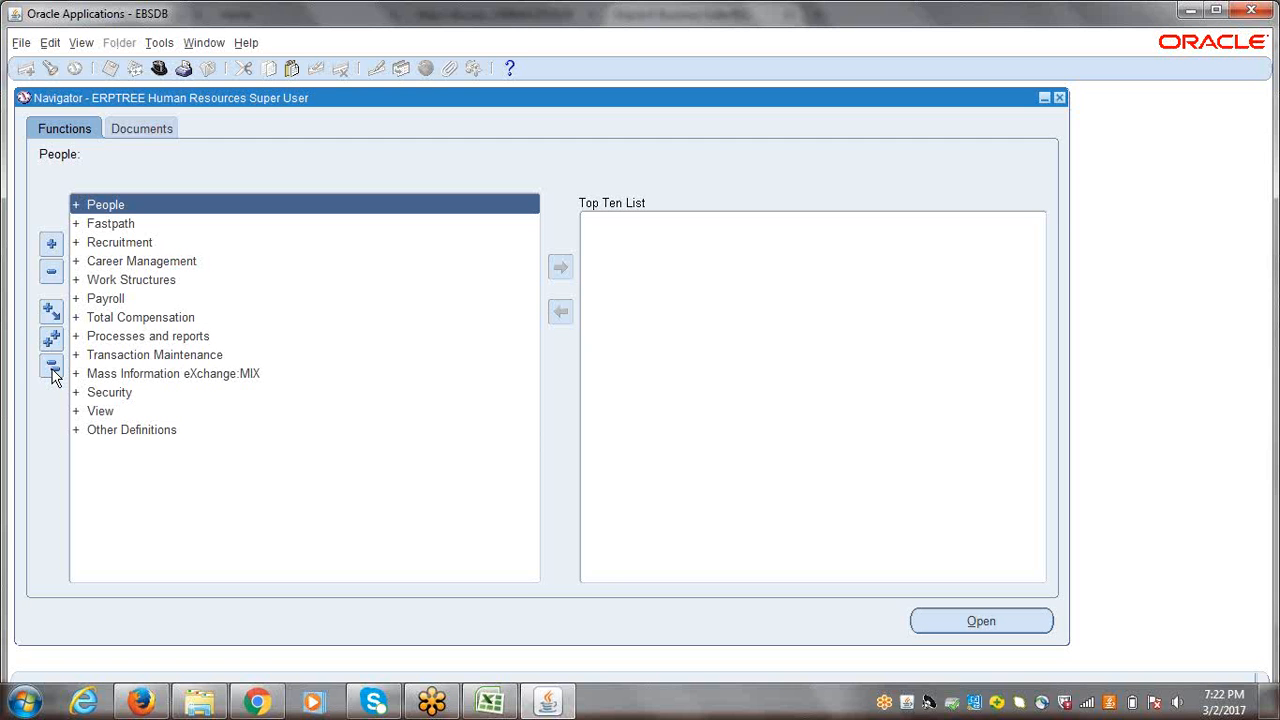
left_click(52, 368)
left_click(160, 70)
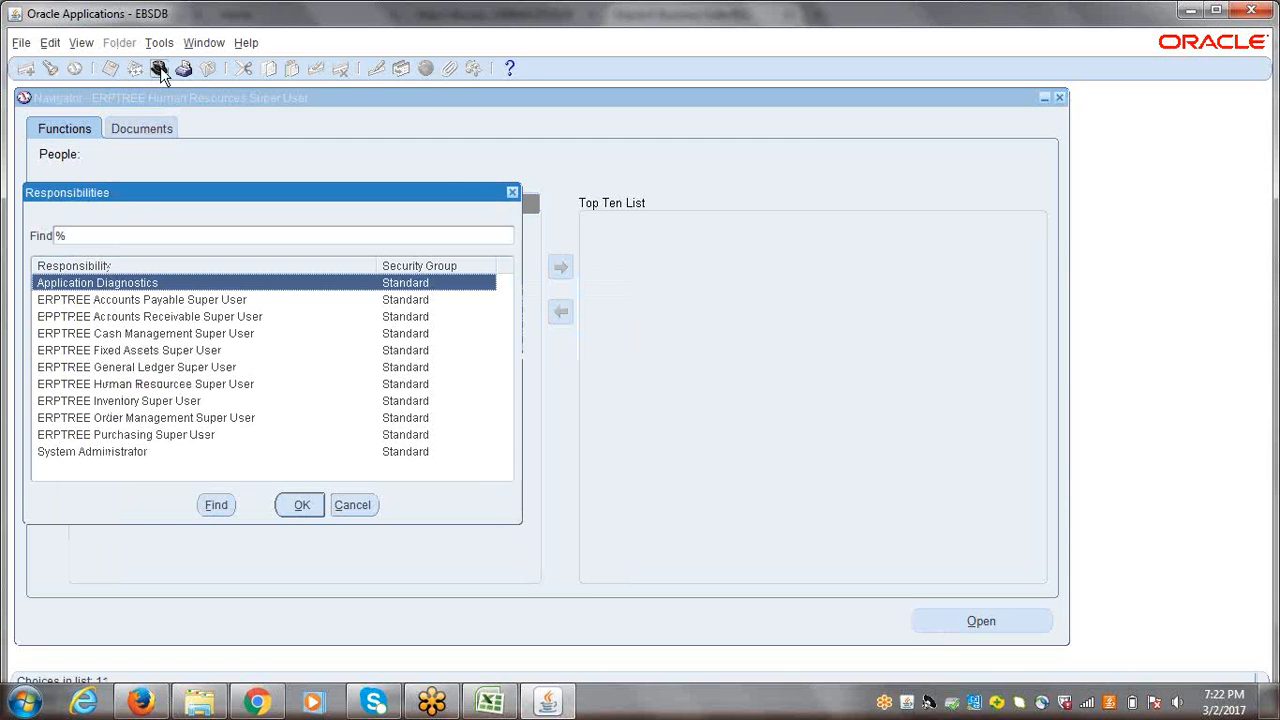
left_click(513, 192)
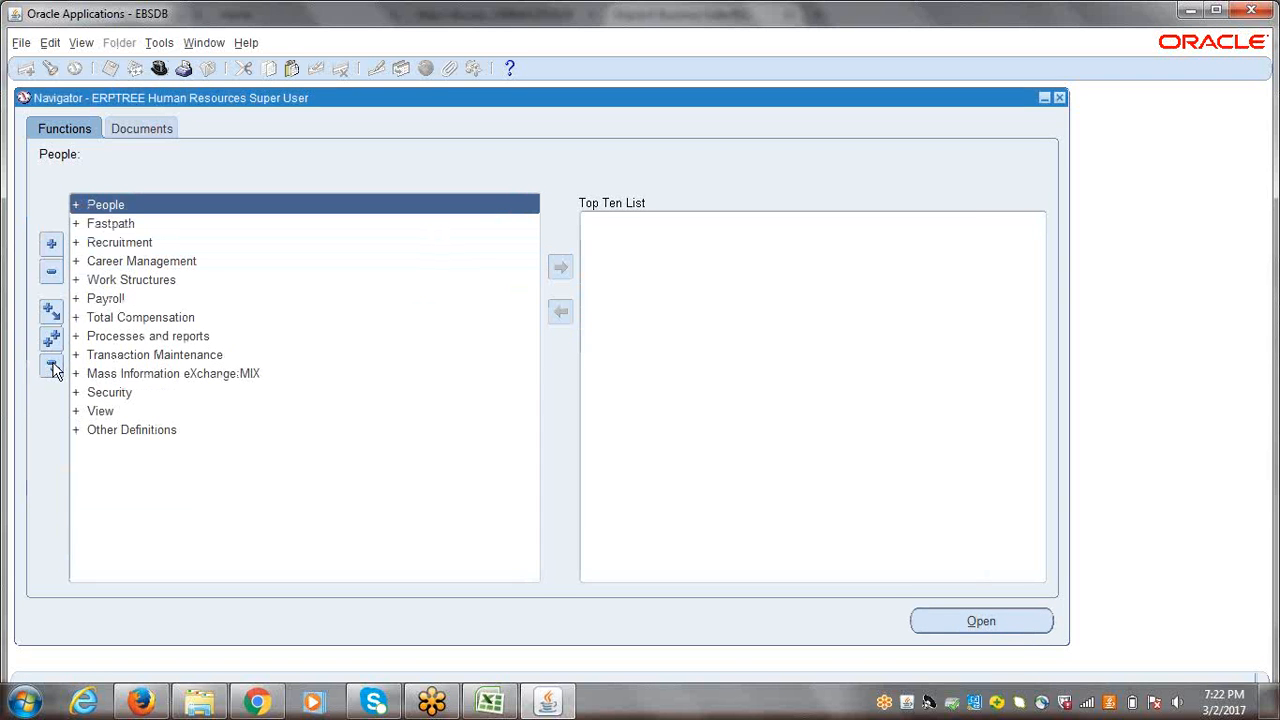
Step: Open the job description form under Work Structures with a blank new job record
double_click(133, 283)
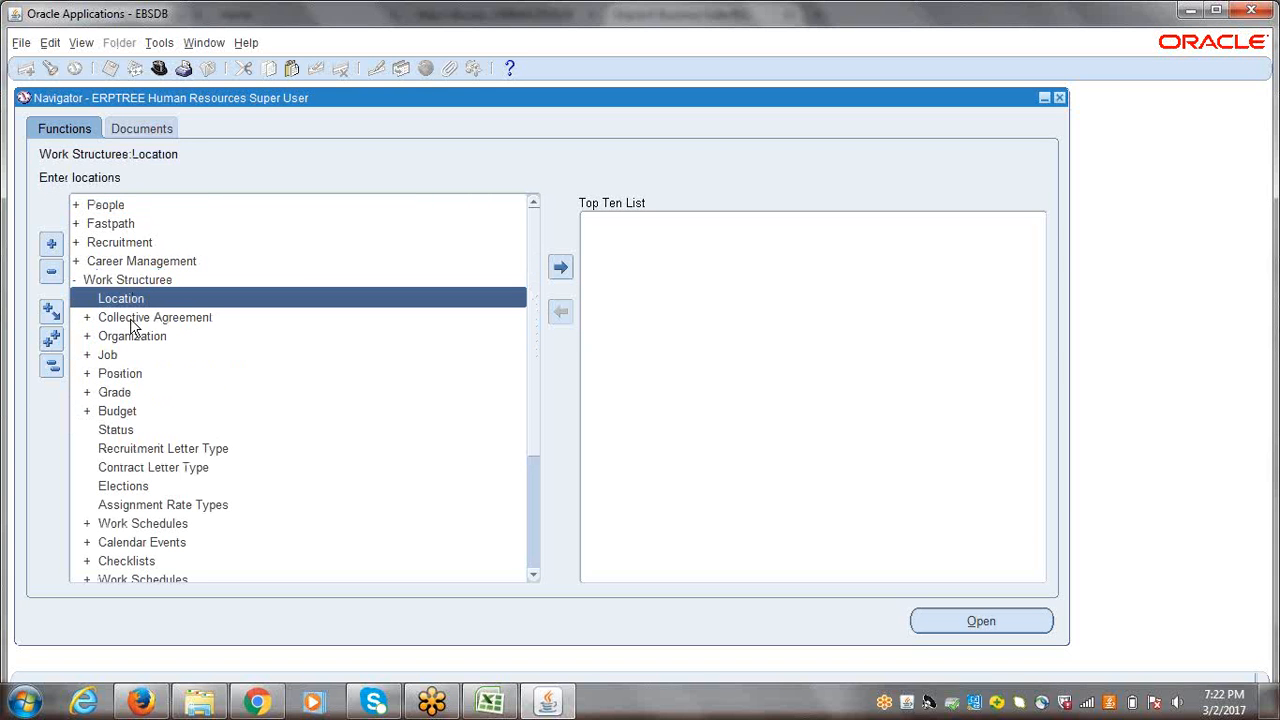
double_click(117, 356)
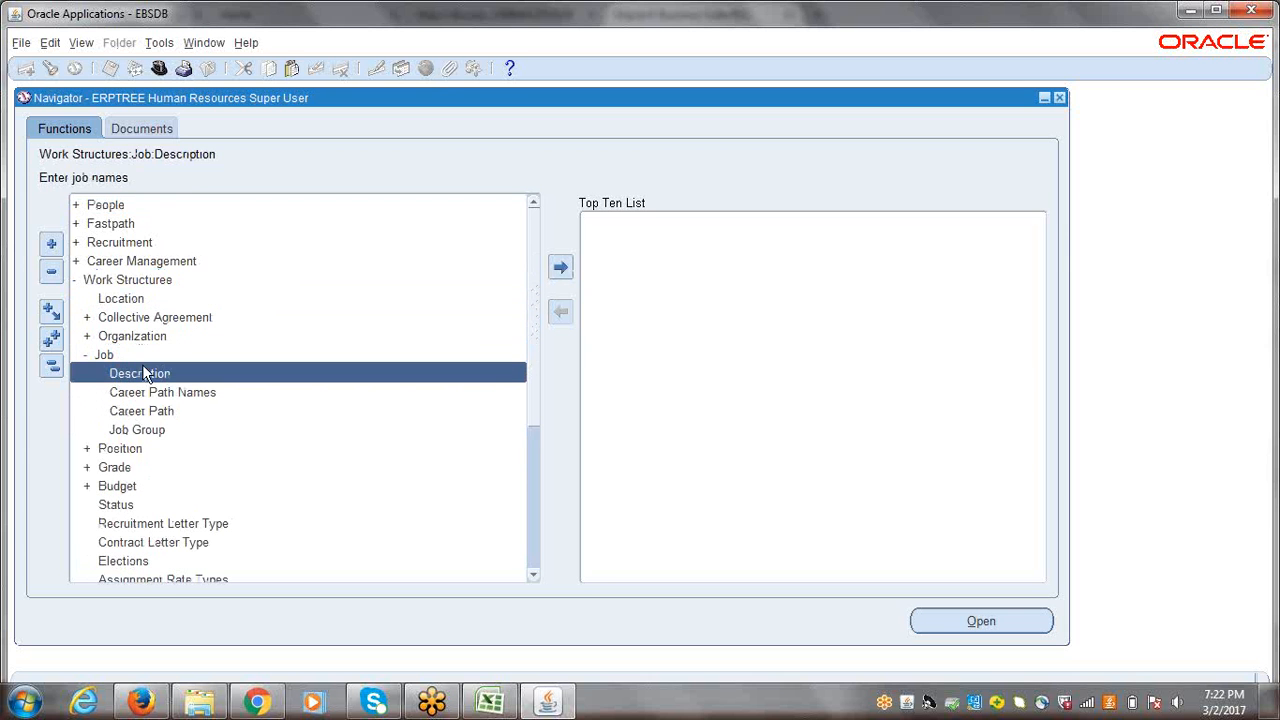
double_click(142, 373)
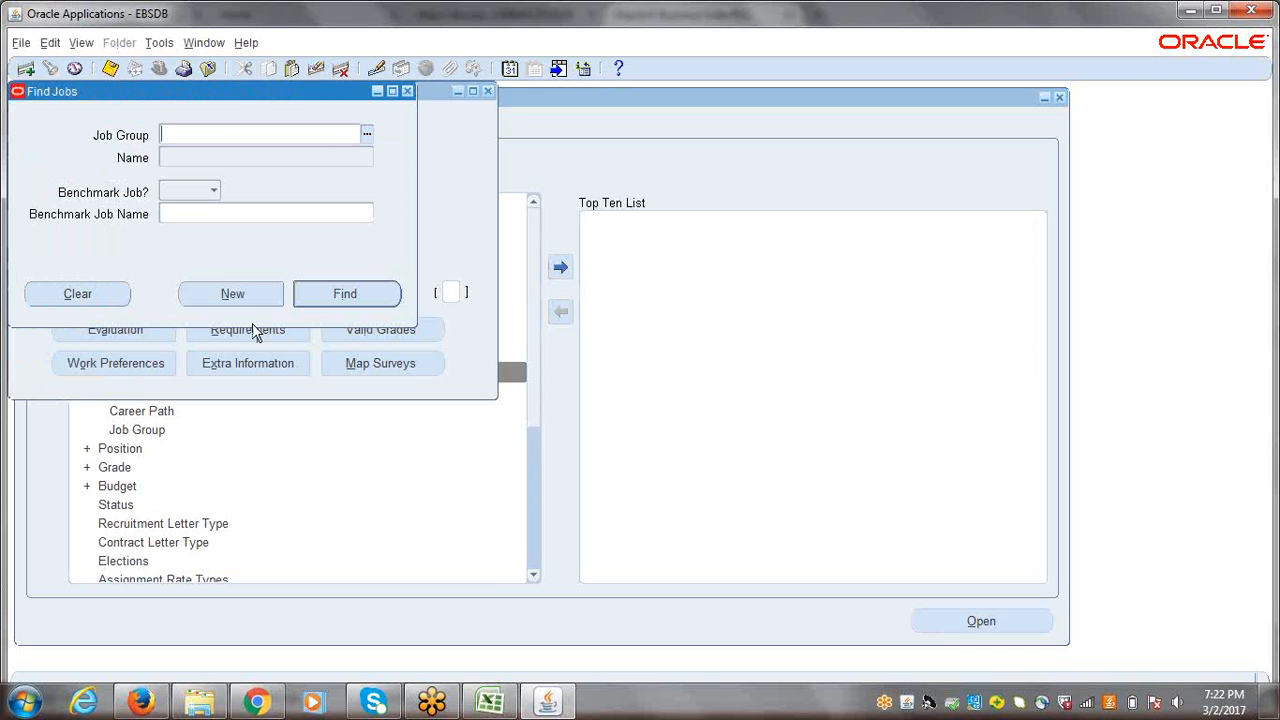
left_click(232, 294)
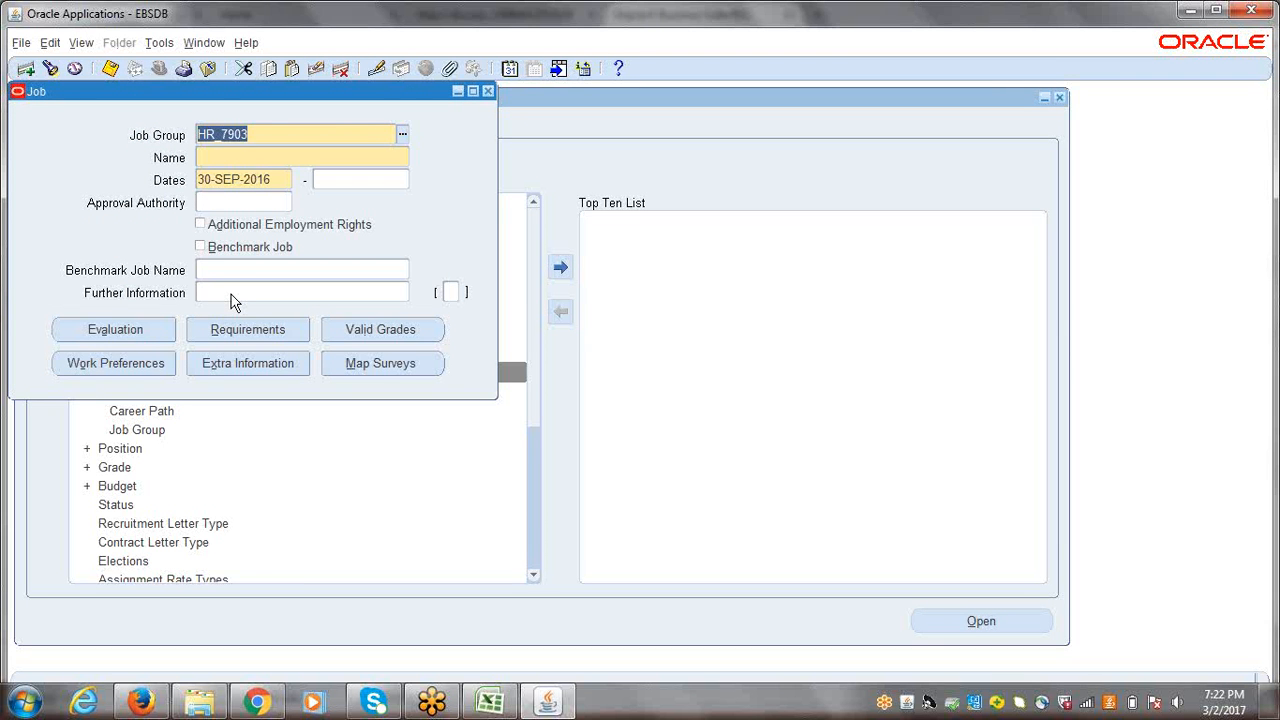
Step: Examine the Job Code and Job Name segments behind the new job's name, and close the job form without entering anything
left_click(207, 156)
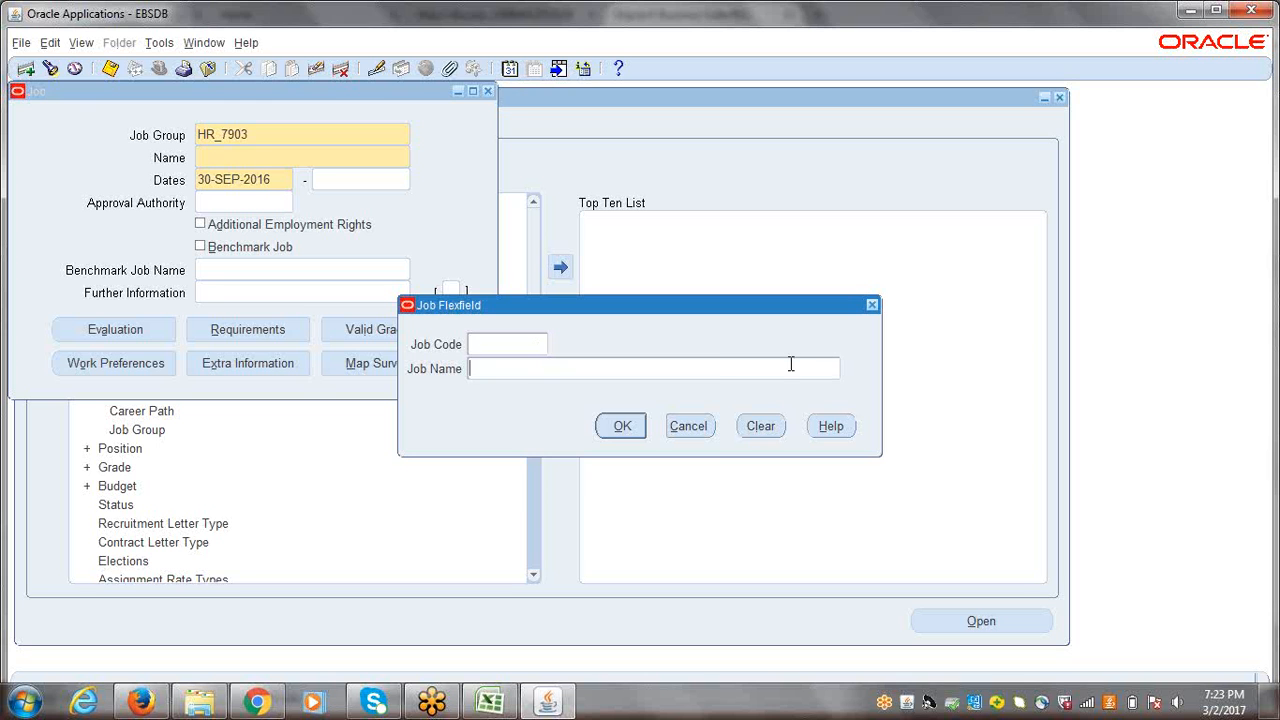
left_click(540, 364)
left_click(519, 343)
left_click(688, 426)
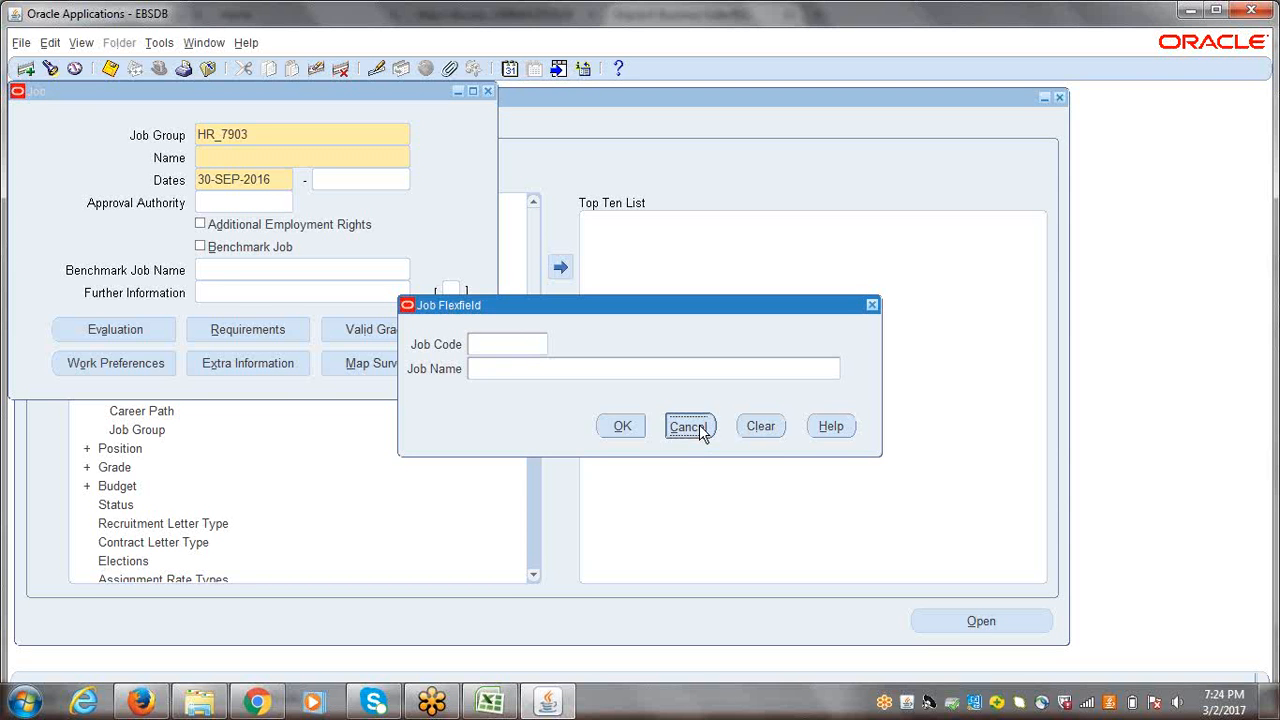
left_click(486, 91)
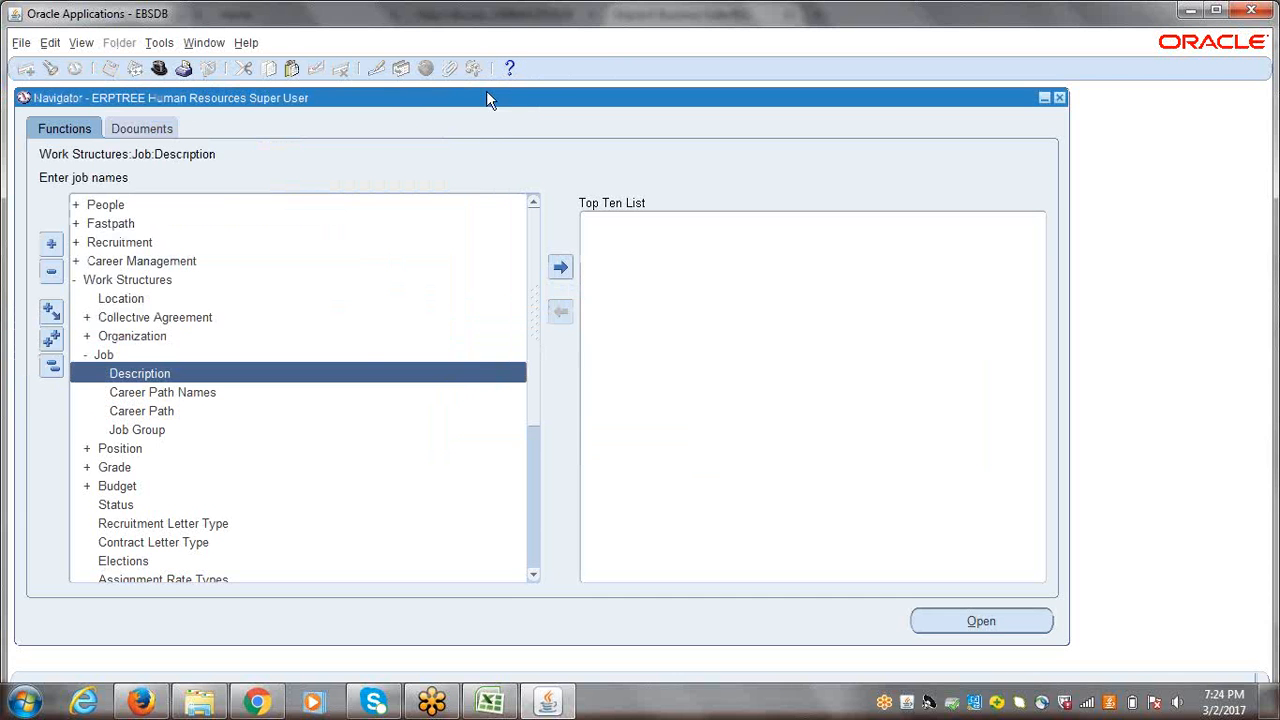
Step: Collapse the navigator tree and switch the responsibility to ERPTREE General Ledger Super User
left_click(50, 367)
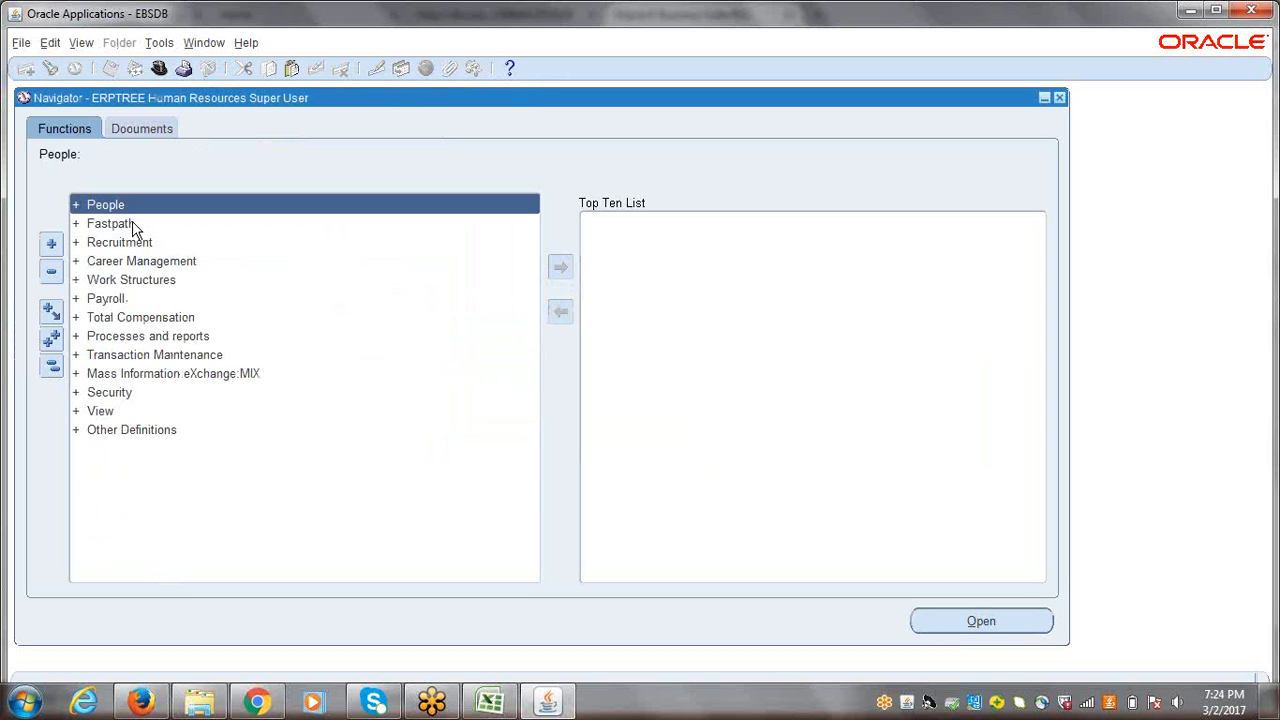
left_click(159, 68)
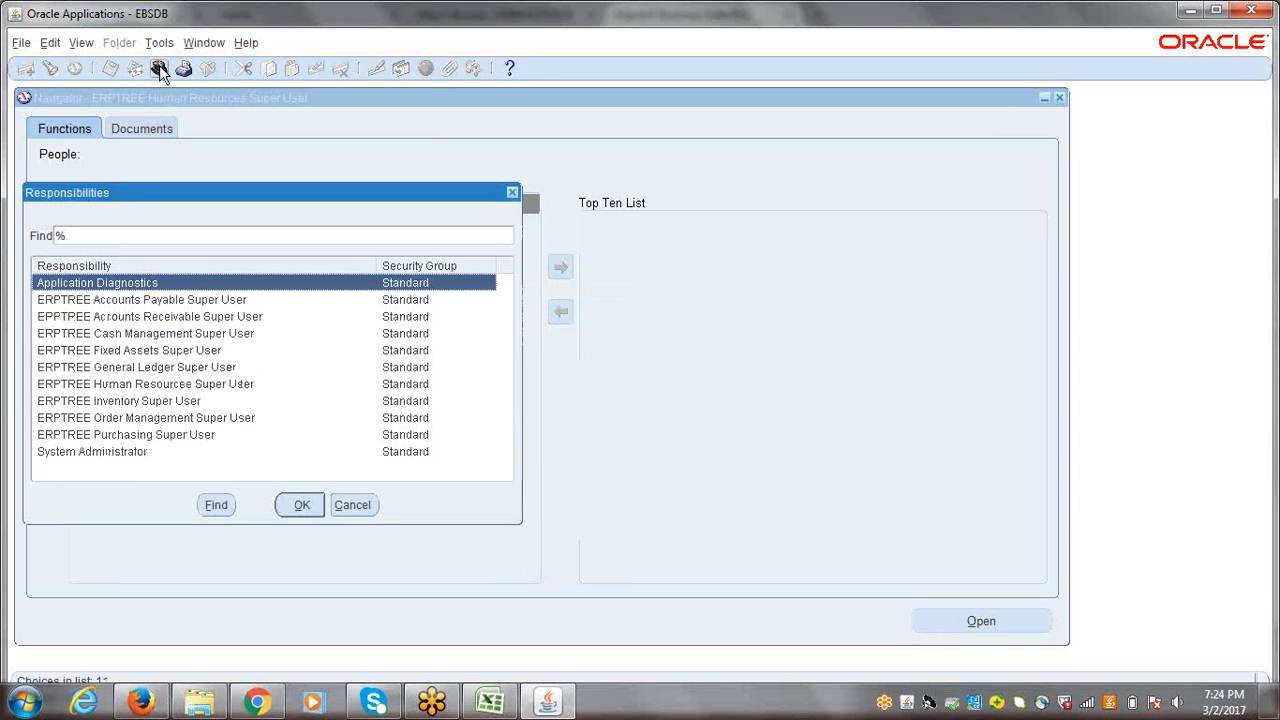
left_click(145, 369)
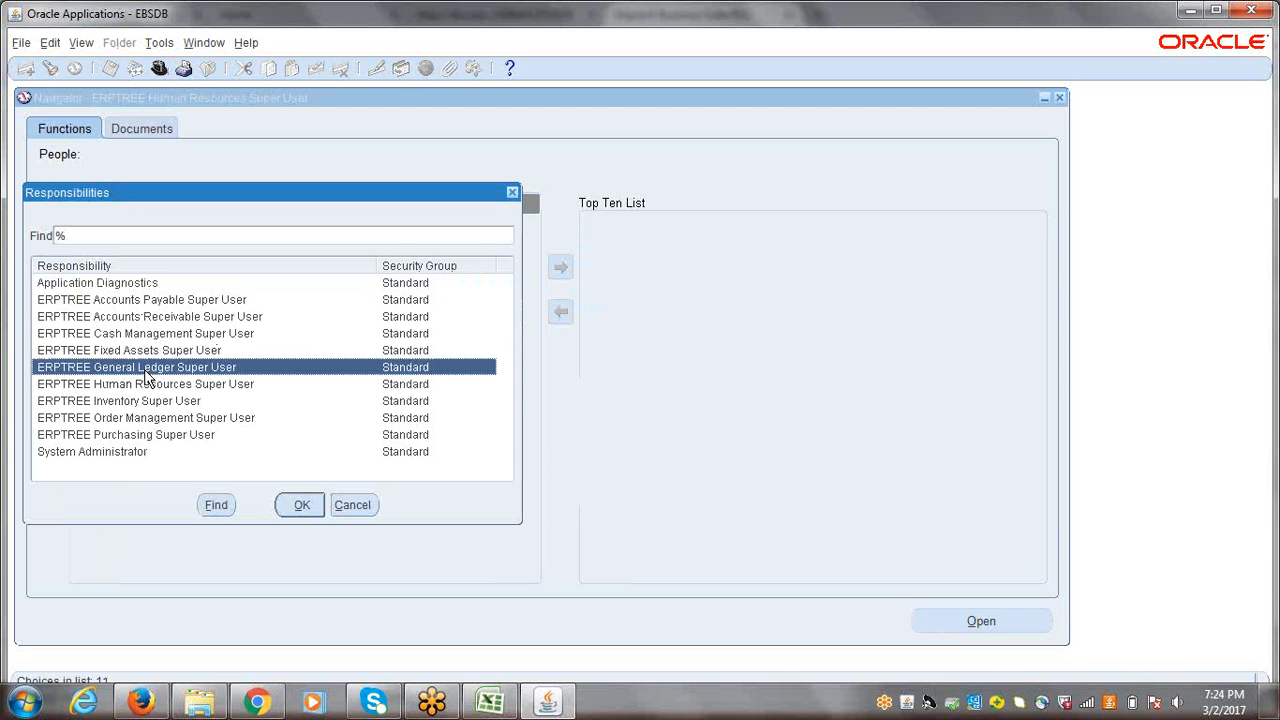
double_click(145, 369)
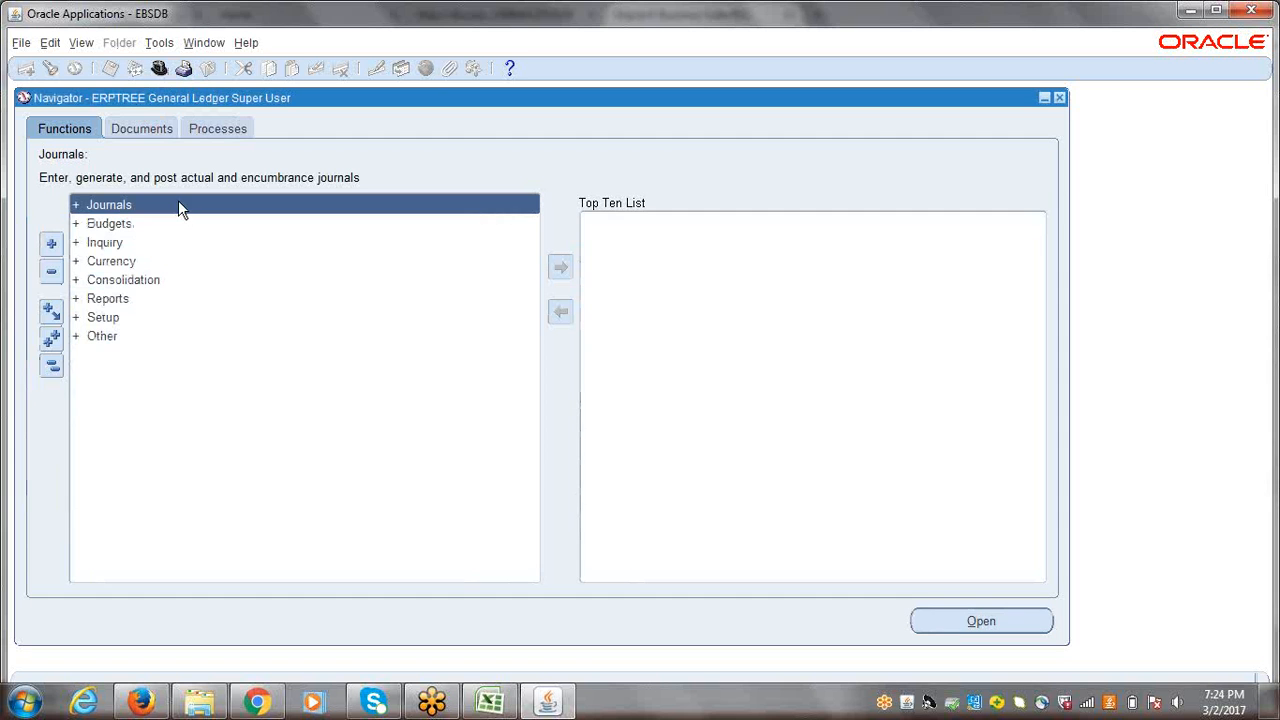
Step: Open the Key Flexfield Segments window from the Financials key flexfield setup
left_click(103, 317)
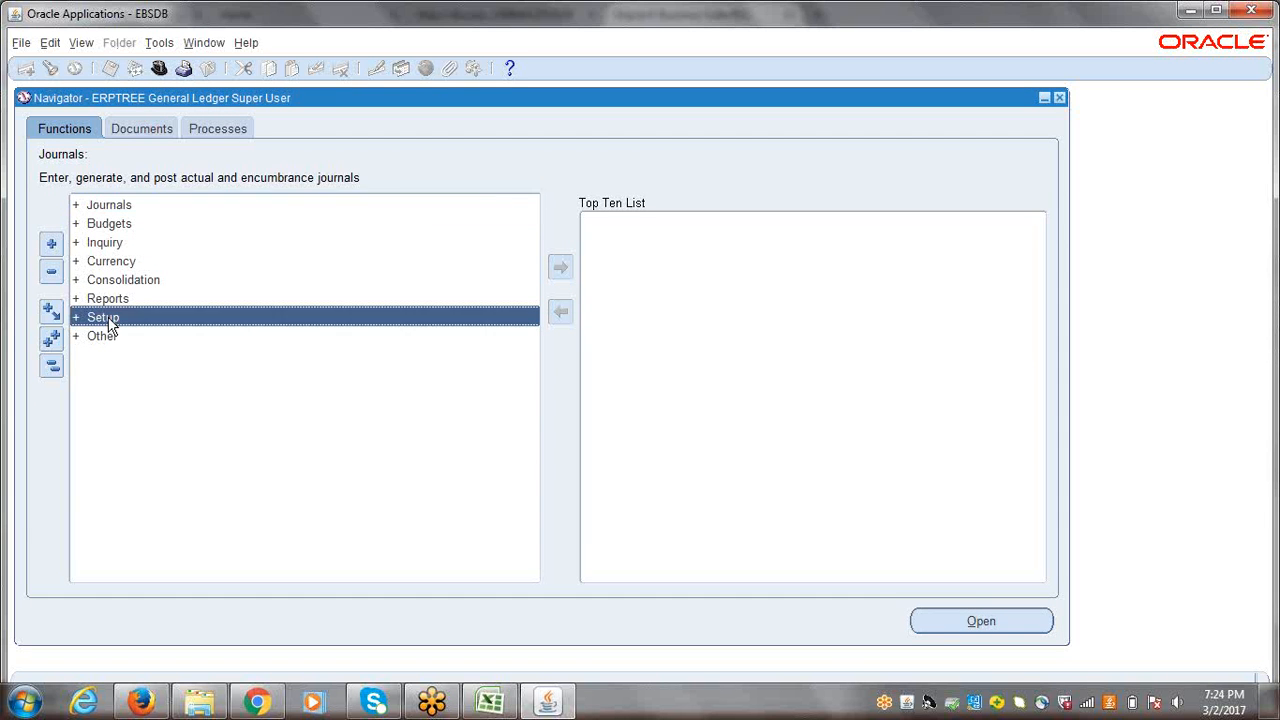
key("Return")
key("Return")
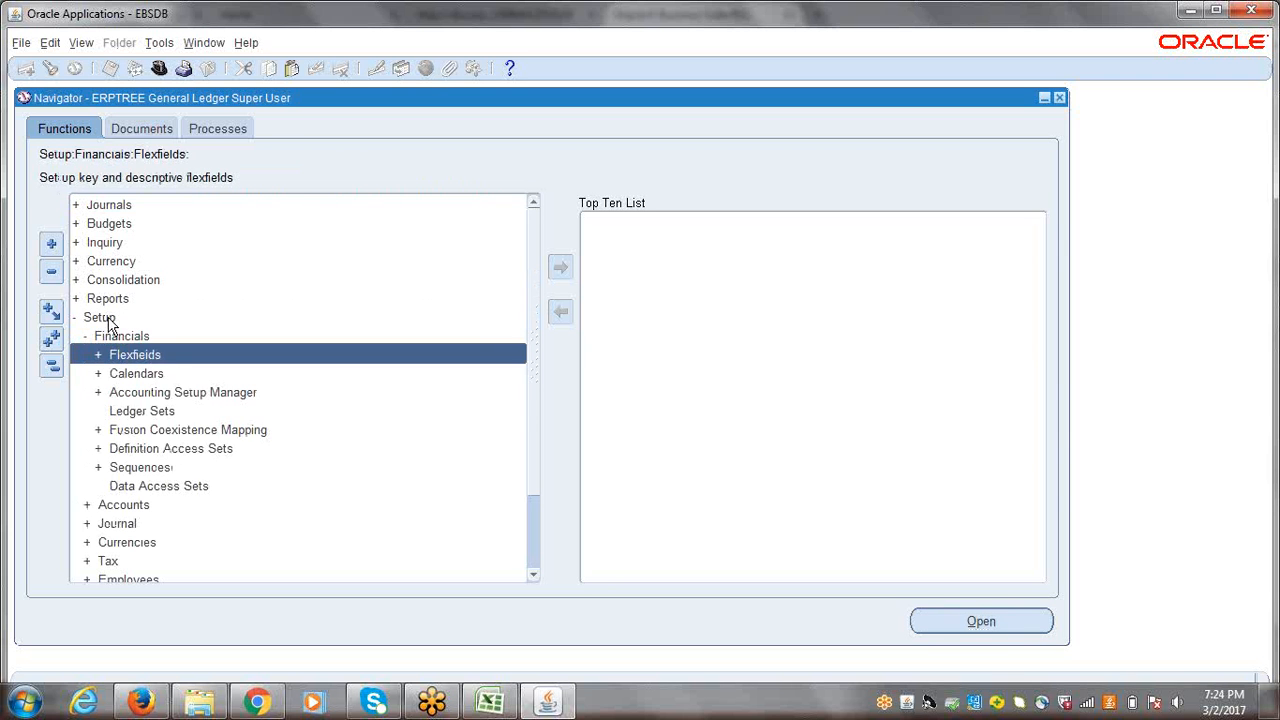
key("Return")
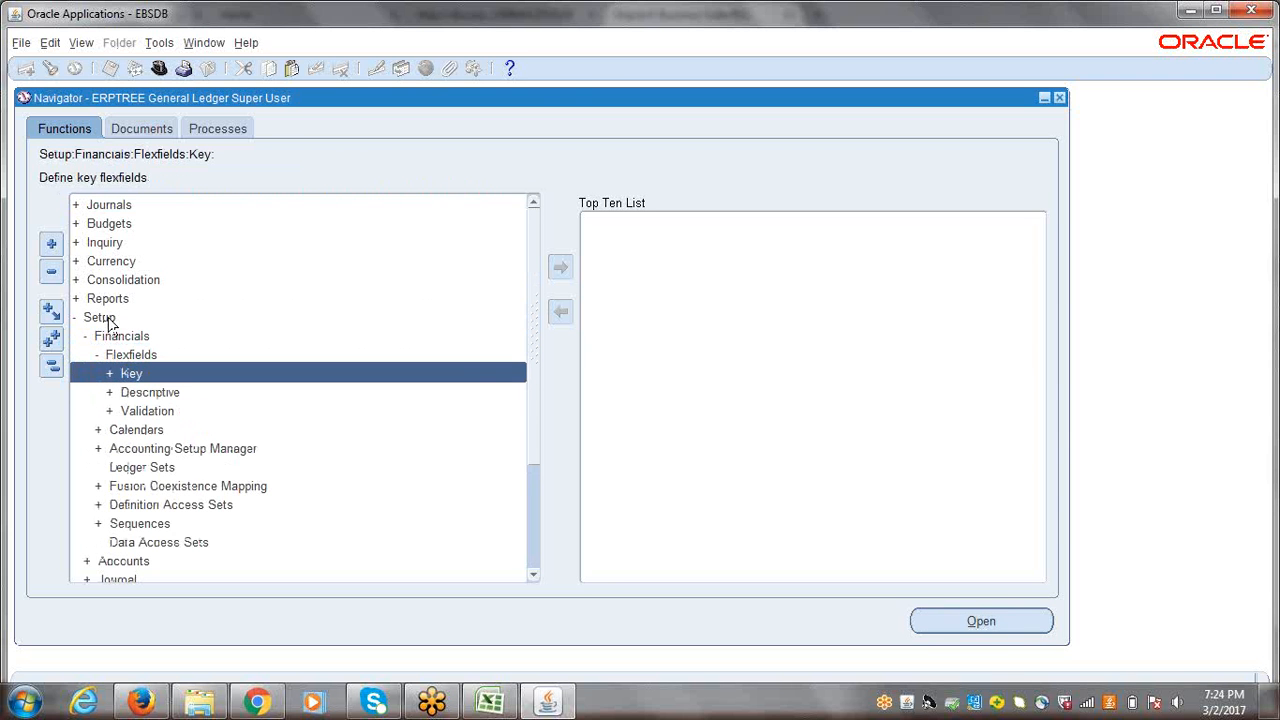
key("Return")
key("Return")
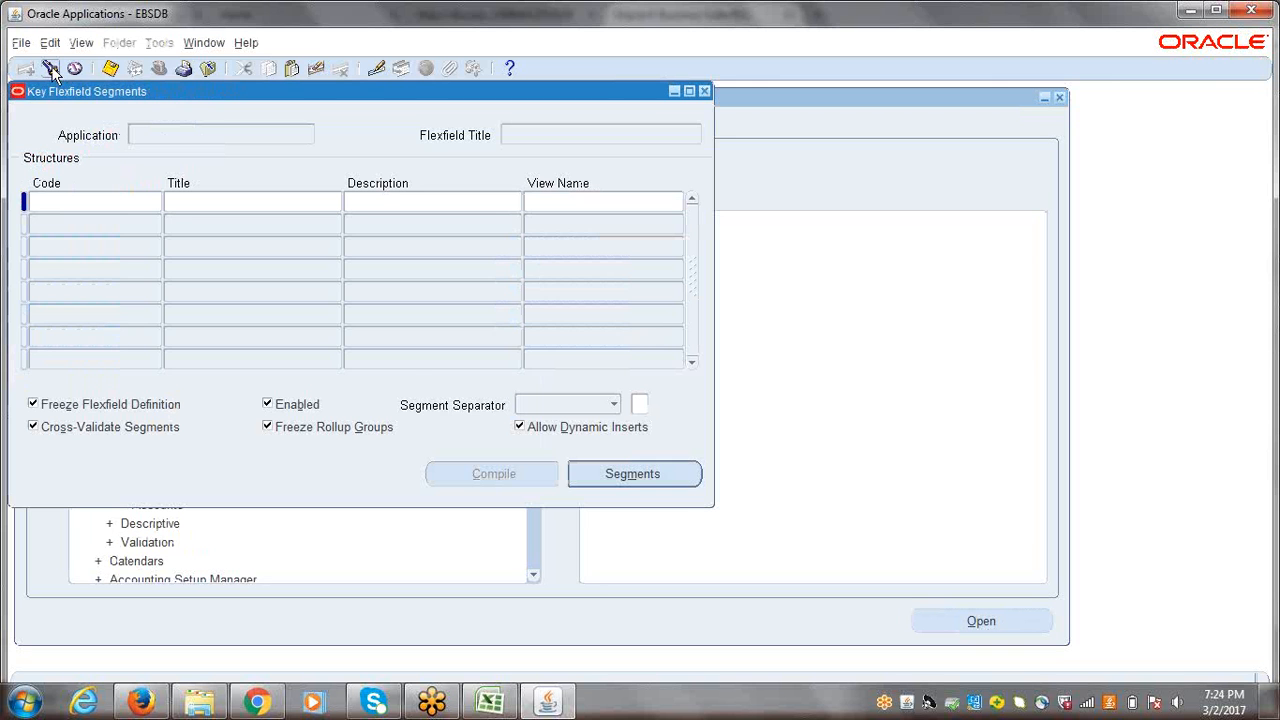
Step: Find the key flexfields of the "human Resources" application and load the Job Flexfield structures
left_click(50, 68)
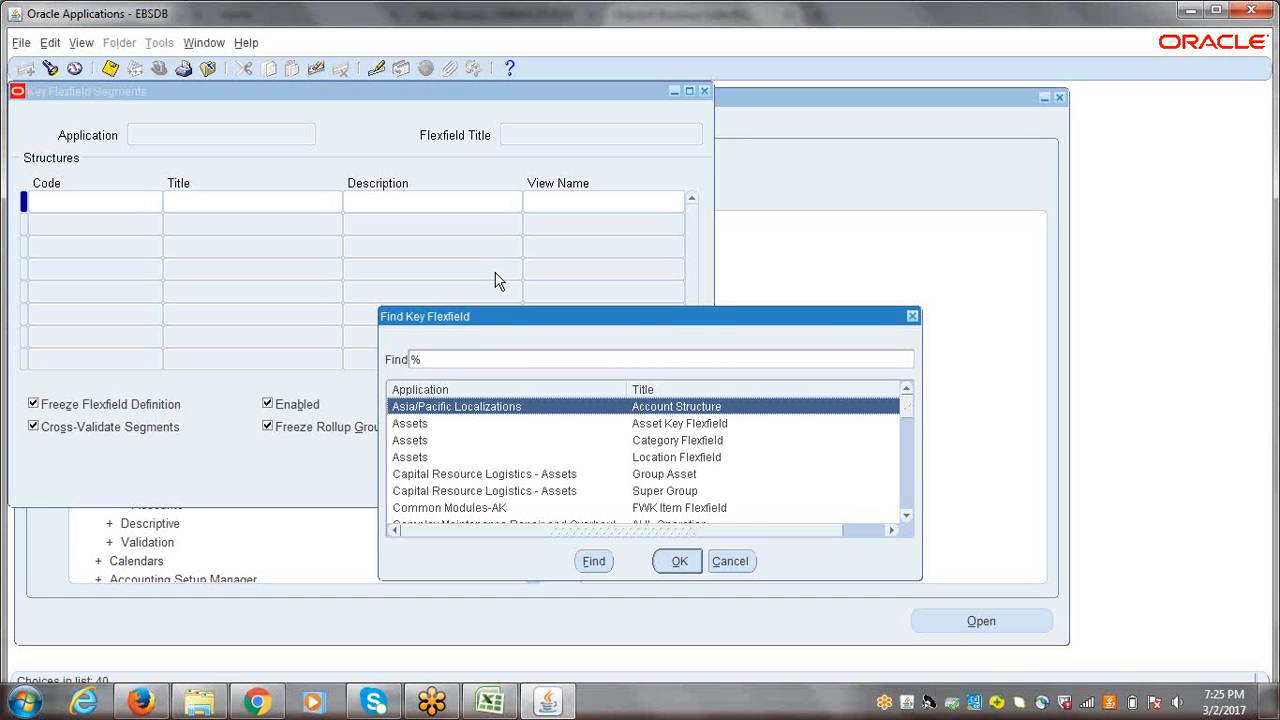
type("human Resources")
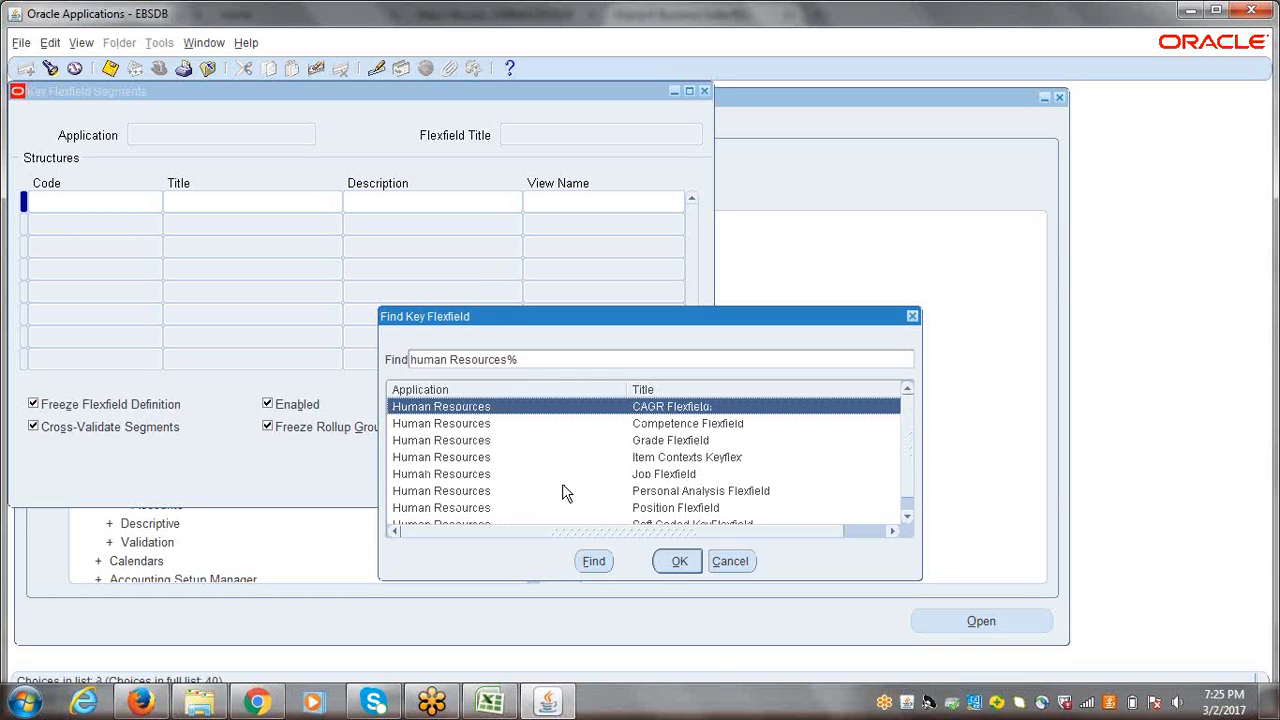
left_click(510, 475)
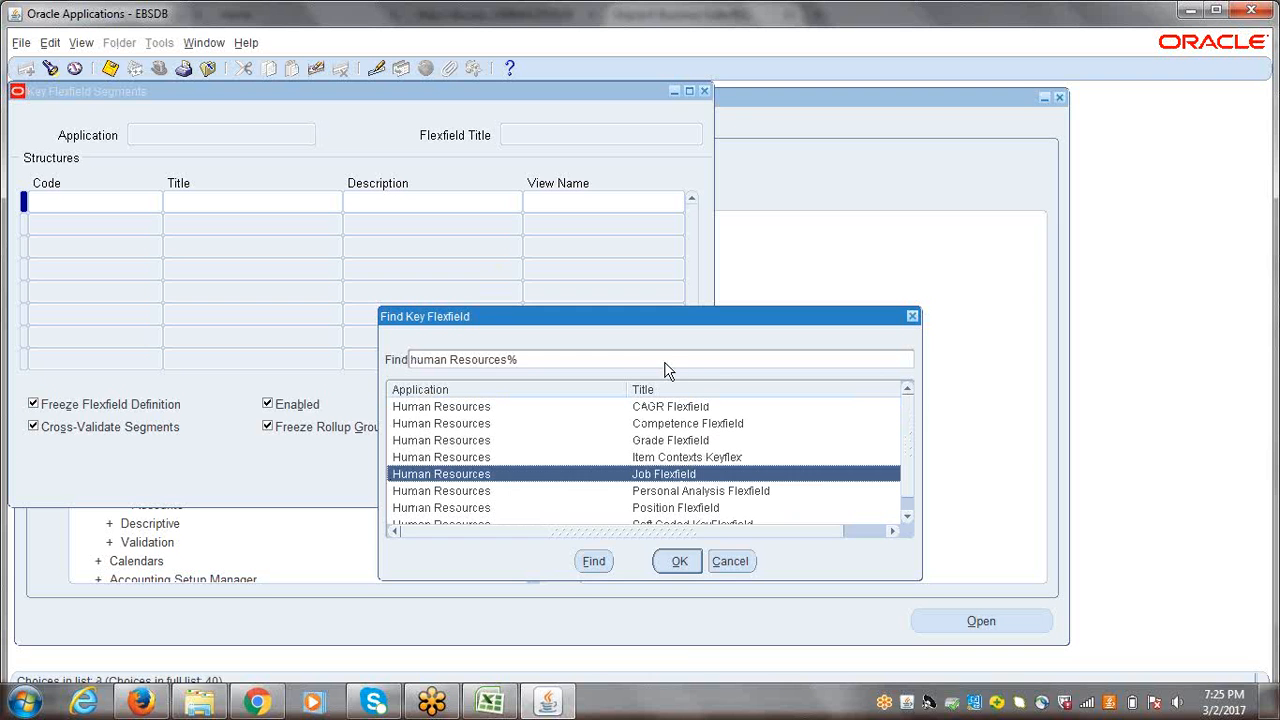
left_click(682, 562)
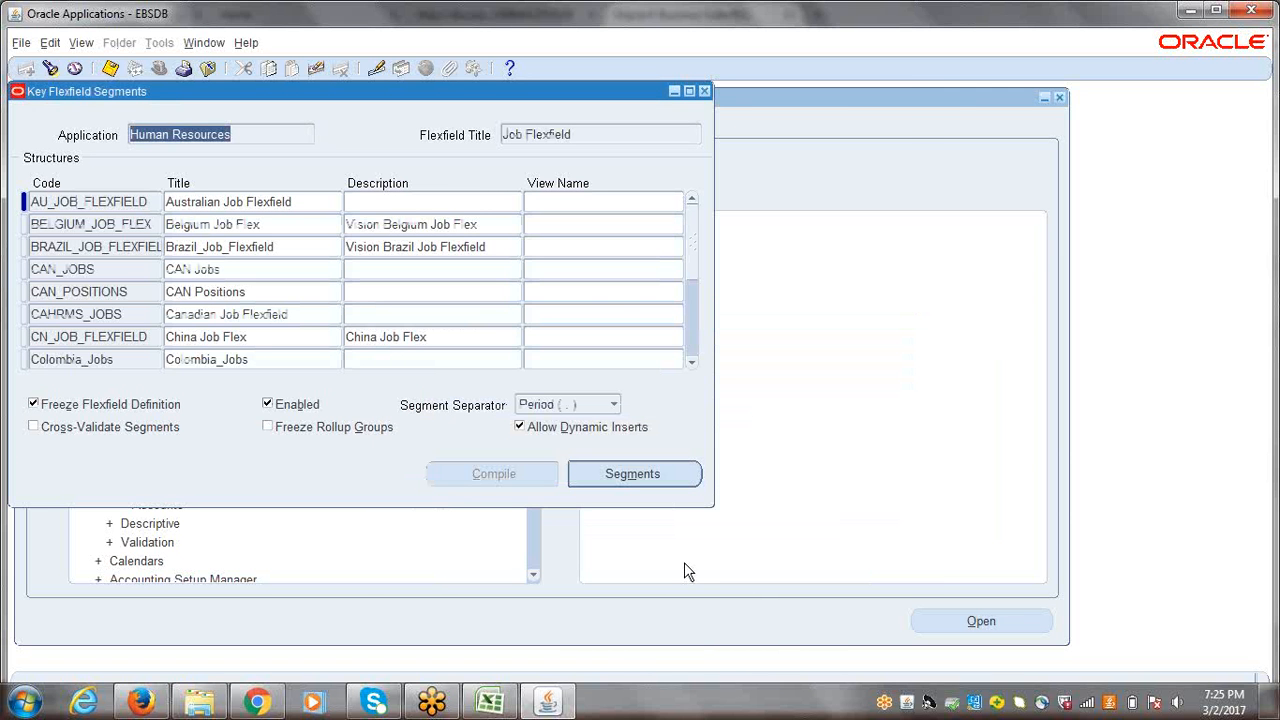
left_click(586, 134)
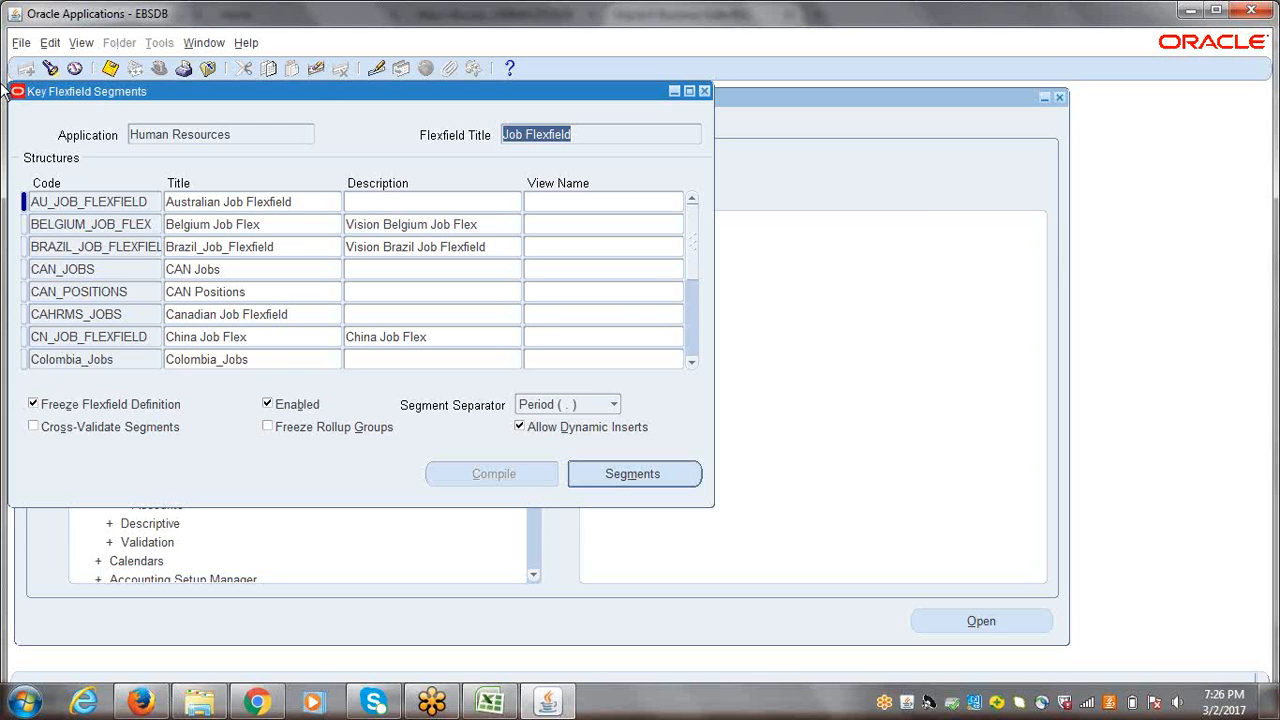
key("alt+Tab")
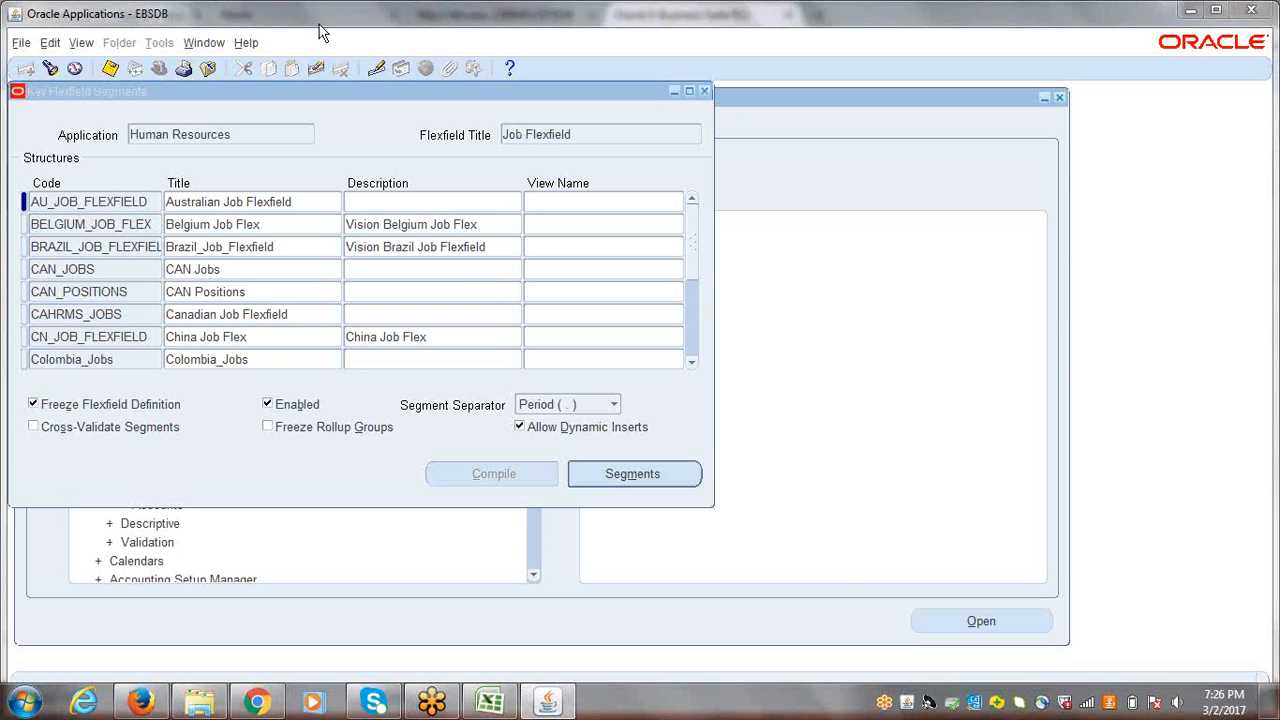
left_click(319, 25)
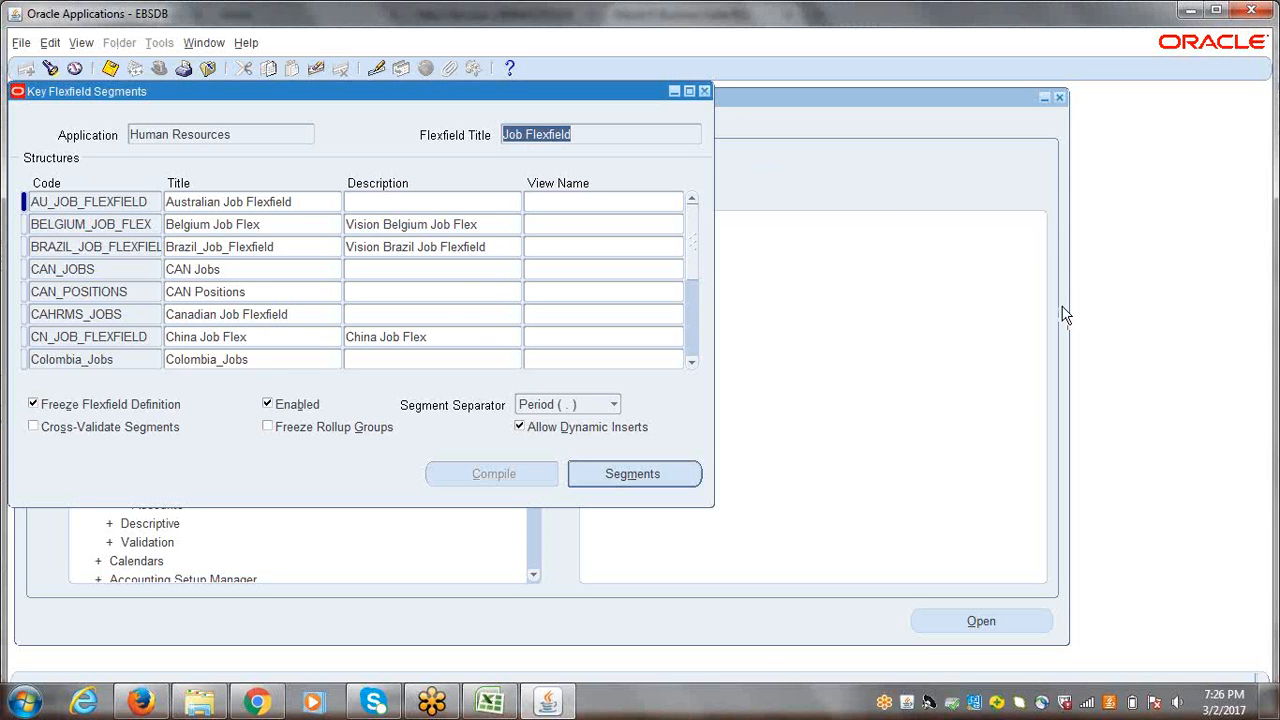
key("alt+Tab")
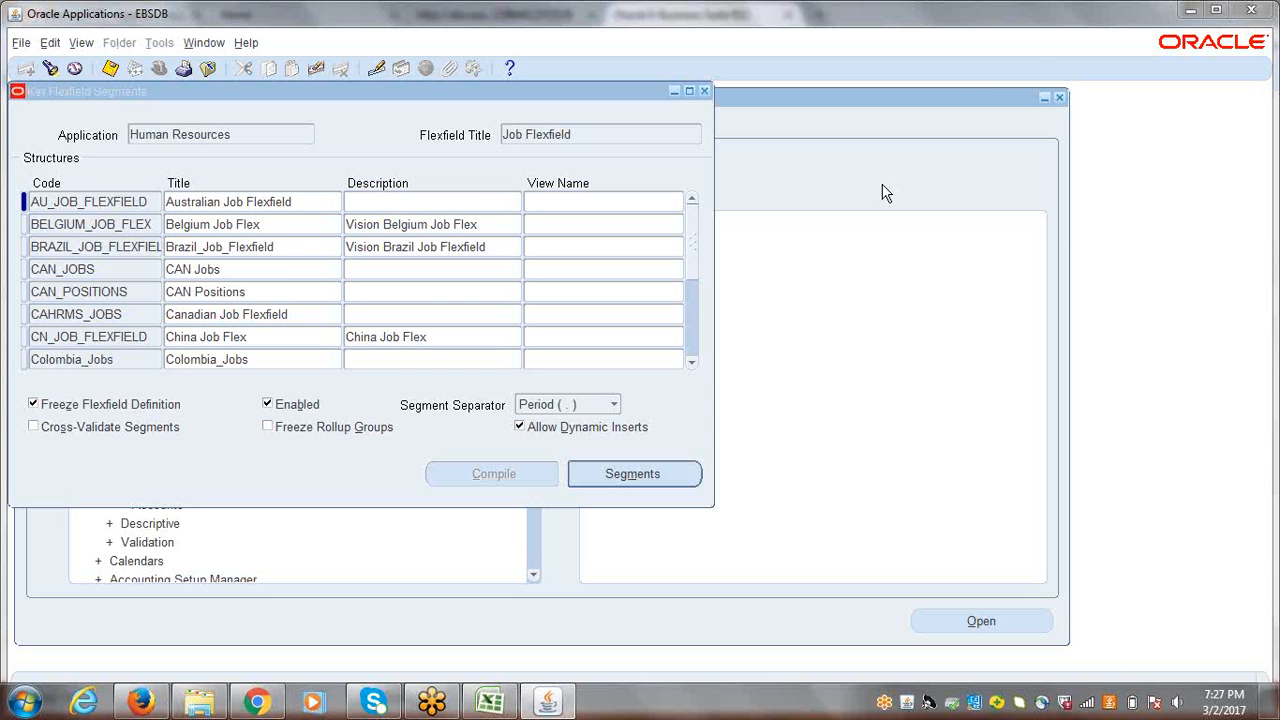
Step: Find the JOB_FLEXFIELD structure in the Job Flexfield structures list and select its title
left_click(691, 361)
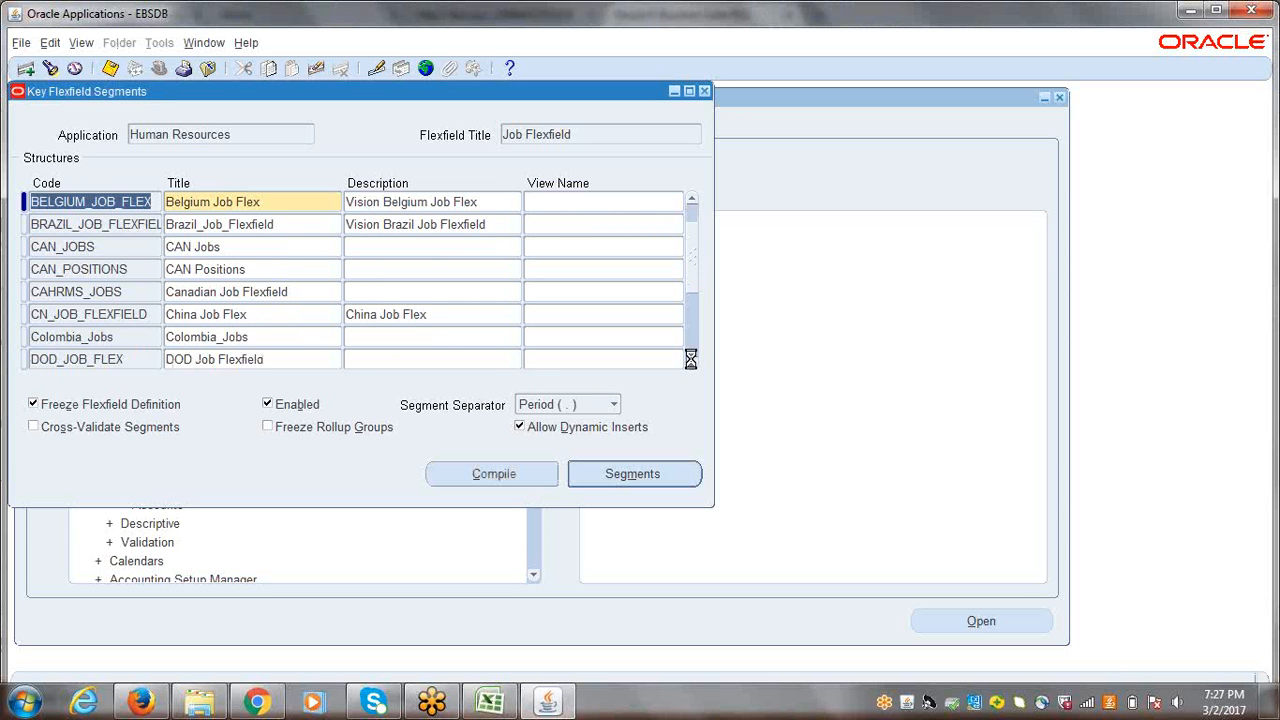
left_click(691, 361)
left_click(691, 361)
left_click(693, 363)
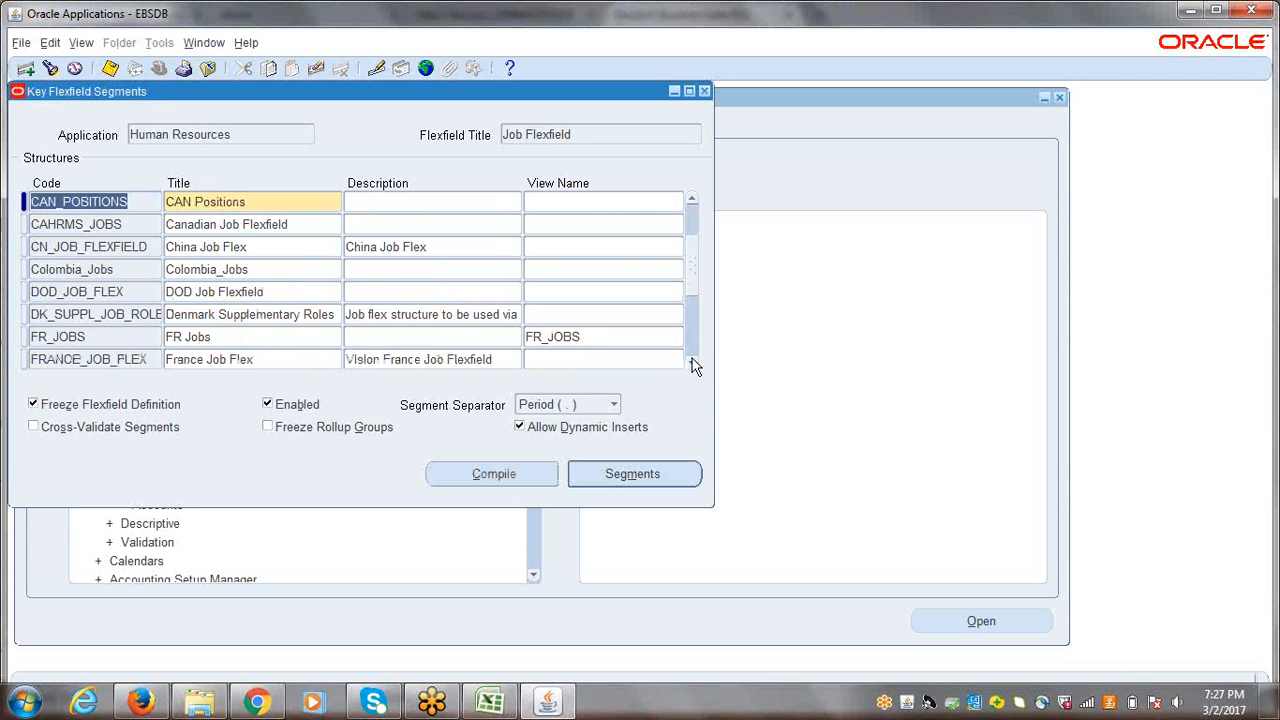
left_click(692, 362)
left_click(692, 362)
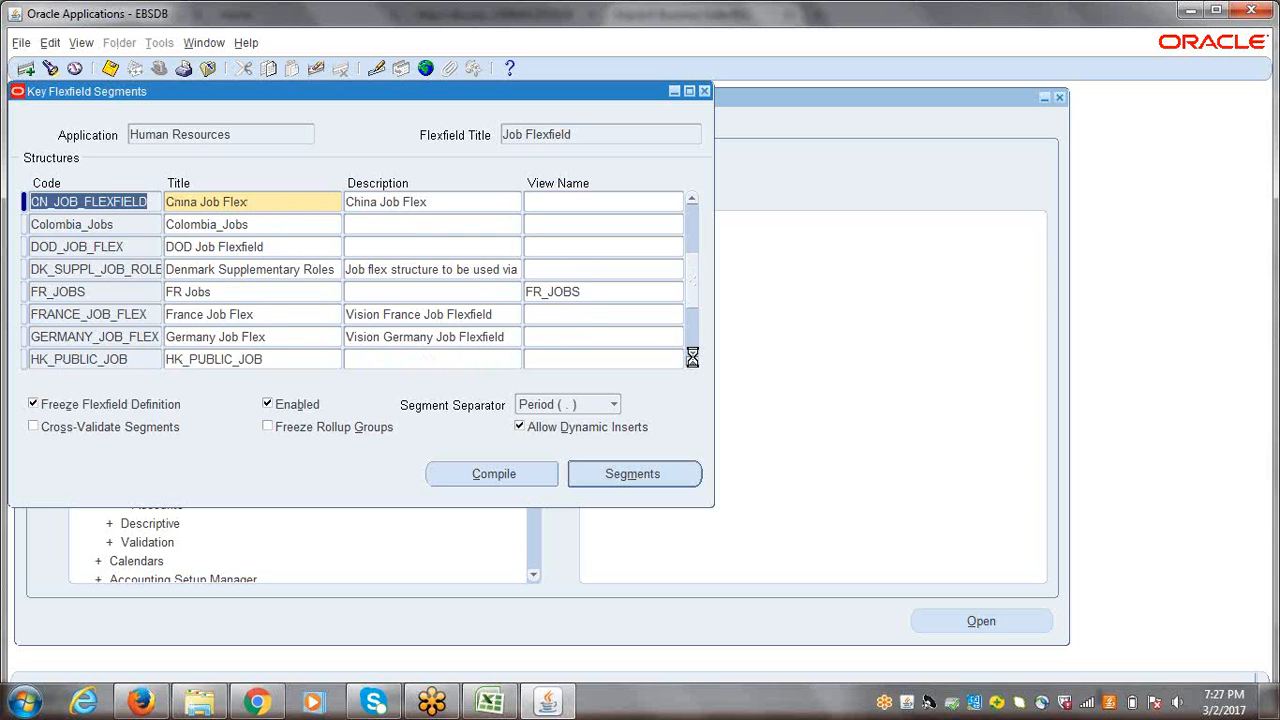
left_click(692, 362)
left_click(692, 362)
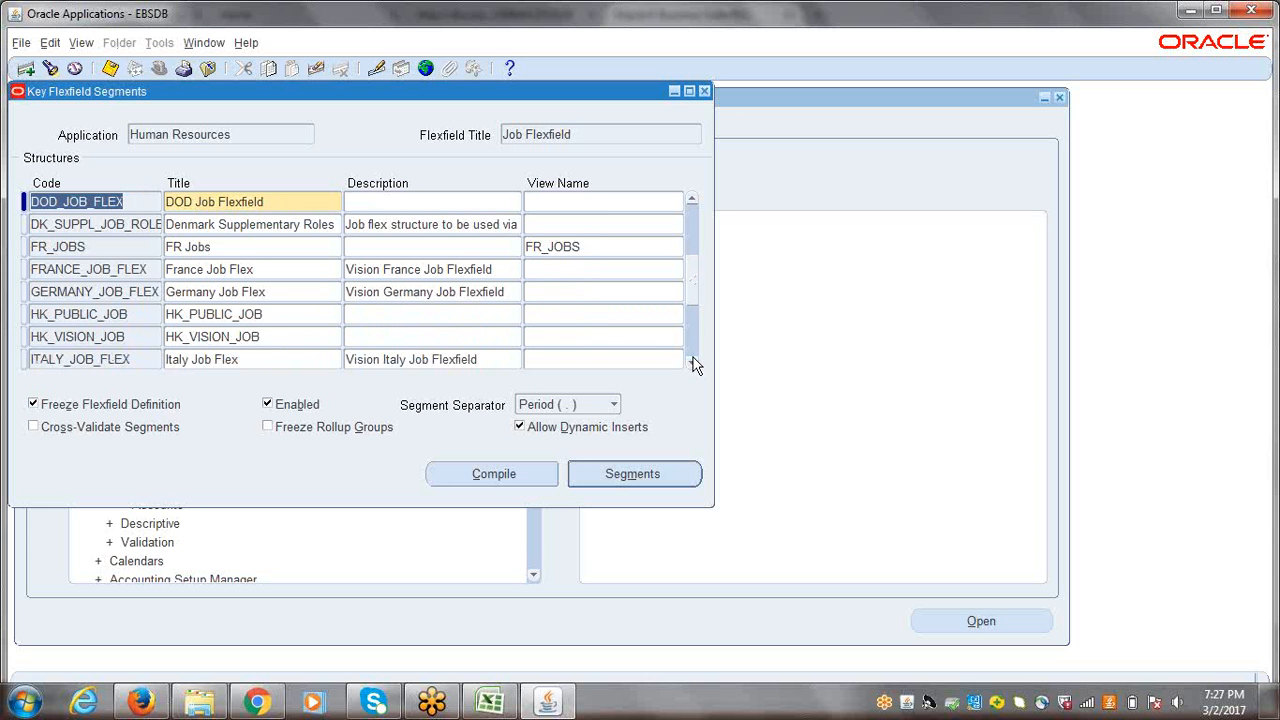
left_click(692, 362)
left_click(692, 362)
left_click(692, 362)
left_click(692, 362)
left_click(692, 362)
left_click(692, 362)
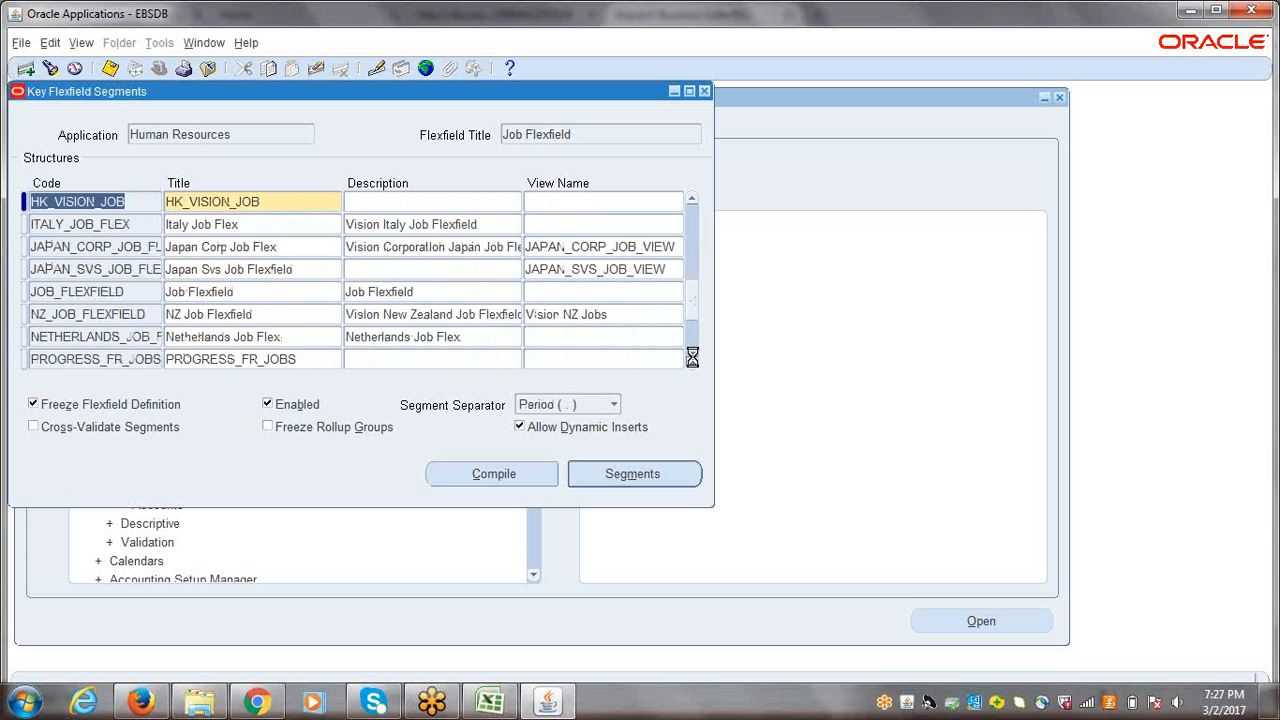
left_click(692, 362)
left_click(68, 270)
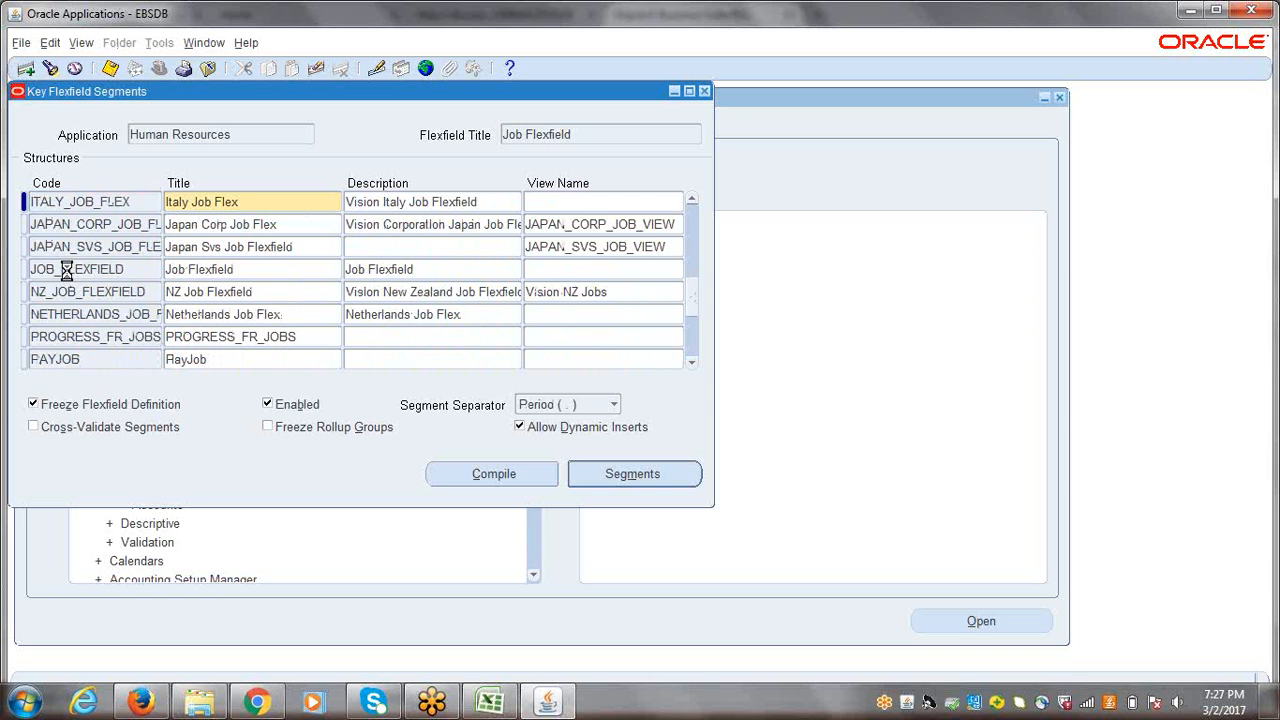
left_click(265, 270)
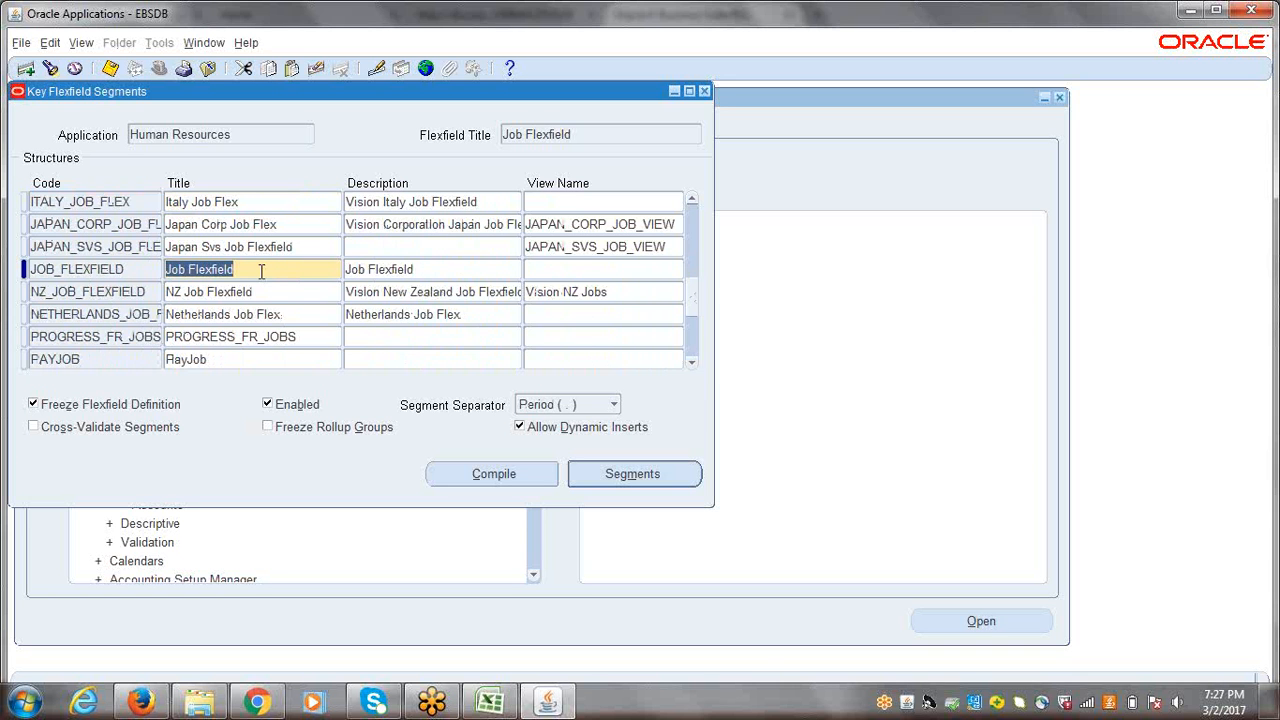
left_click(258, 269)
left_click_drag(258, 269, 168, 272)
left_click(240, 269)
left_click_drag(240, 269, 161, 269)
left_click(246, 270)
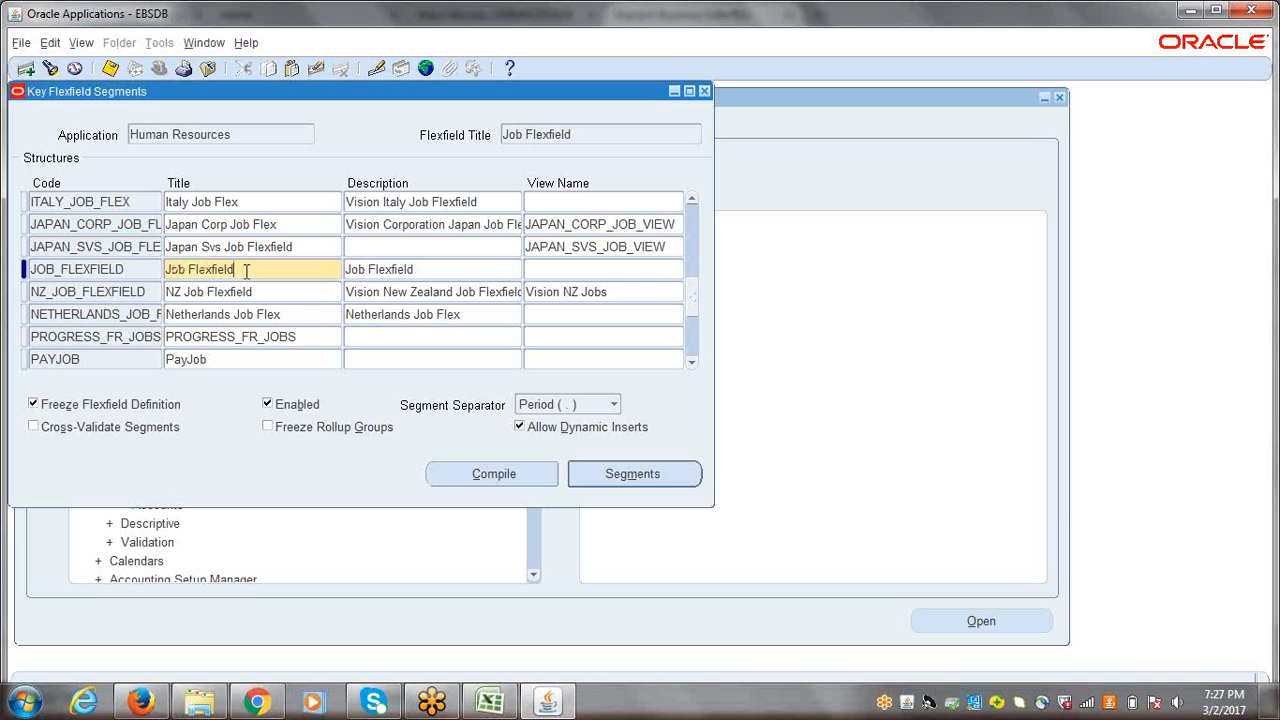
left_click_drag(246, 270, 163, 270)
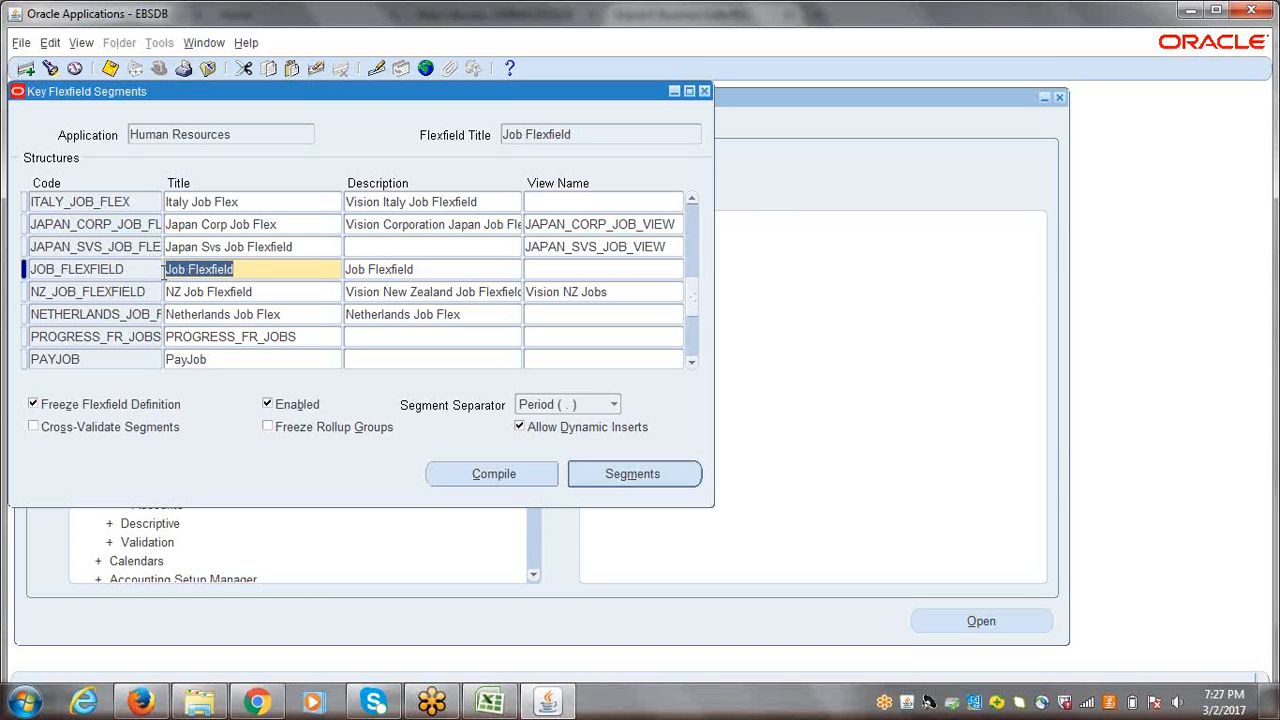
left_click(299, 262)
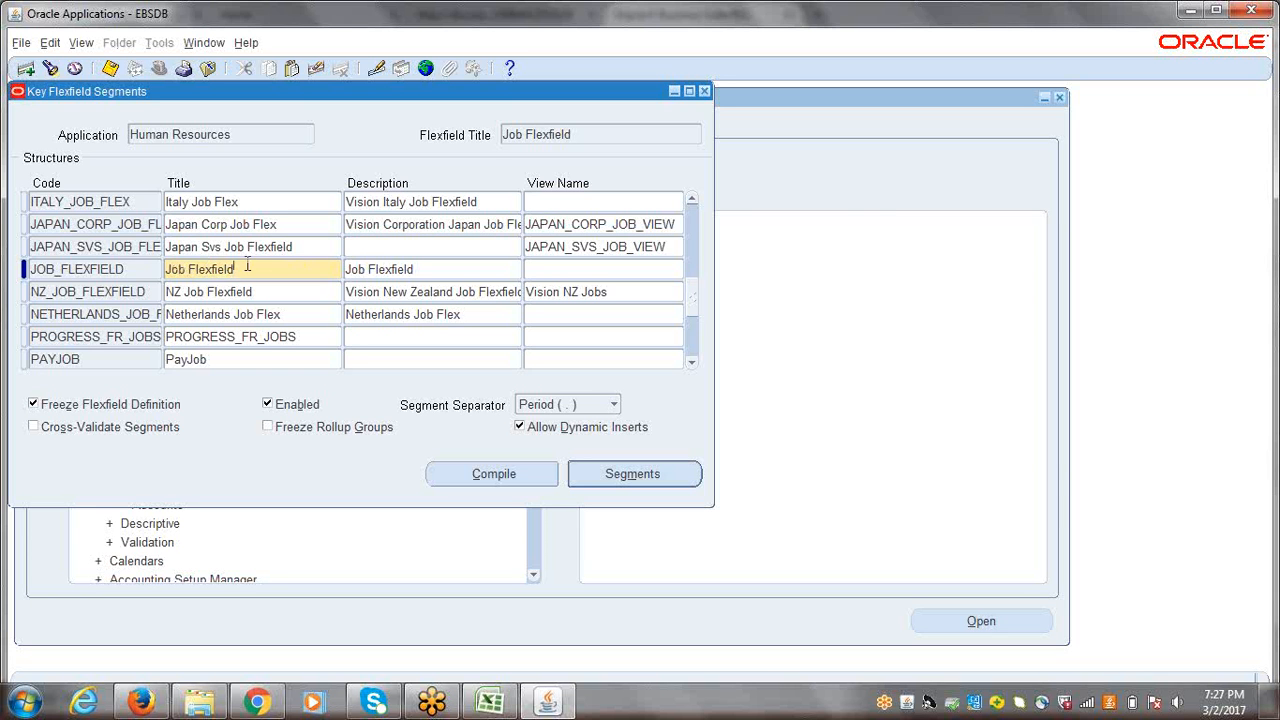
left_click_drag(251, 268, 155, 269)
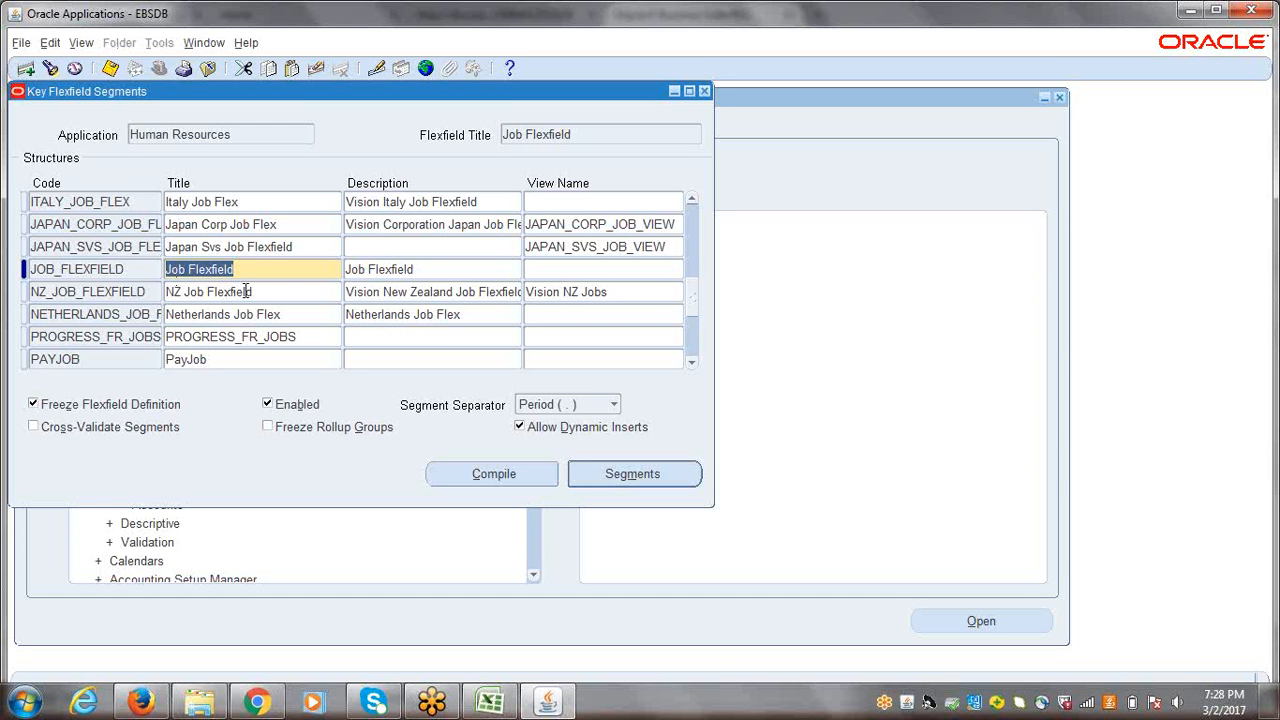
Step: Unfreeze the JOB_FLEXFIELD structure's definition, accept the caution, and open its segments summary
left_click(33, 405)
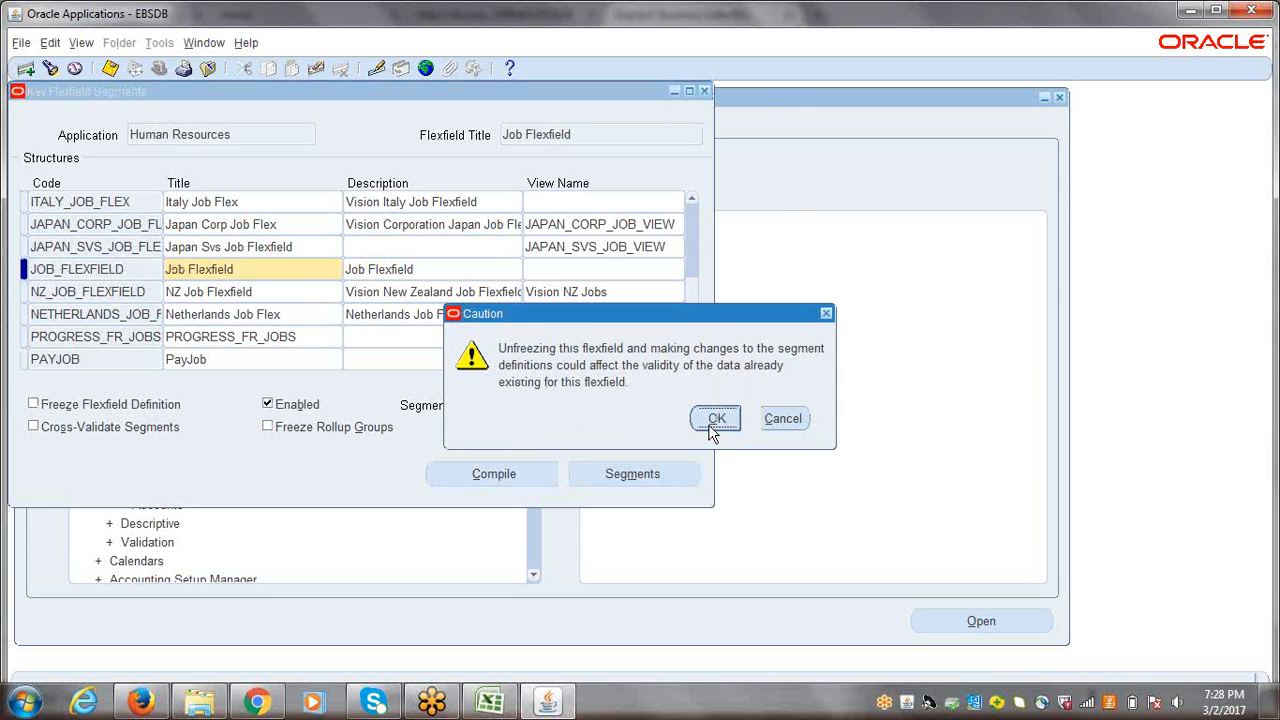
left_click(712, 421)
left_click(608, 472)
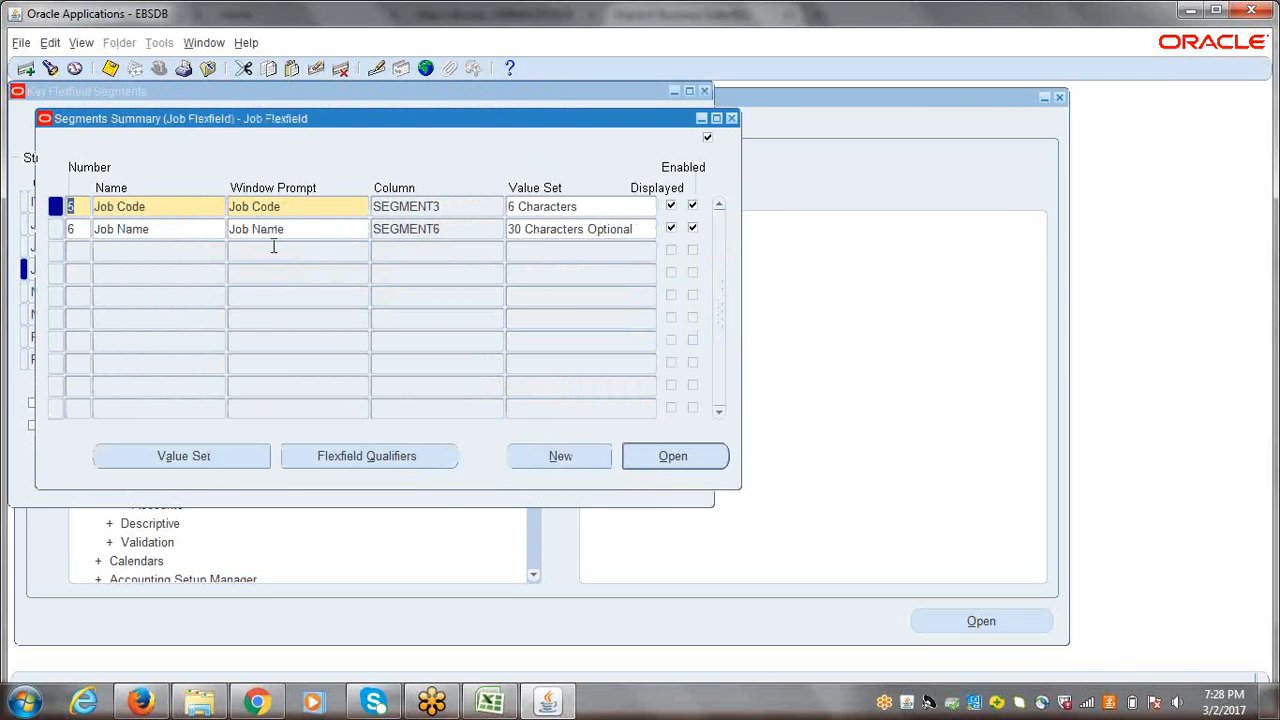
Step: Examine the Job Code and Job Name segments of the Job Flexfield, including the value set assigned to Job Code
left_click(204, 207)
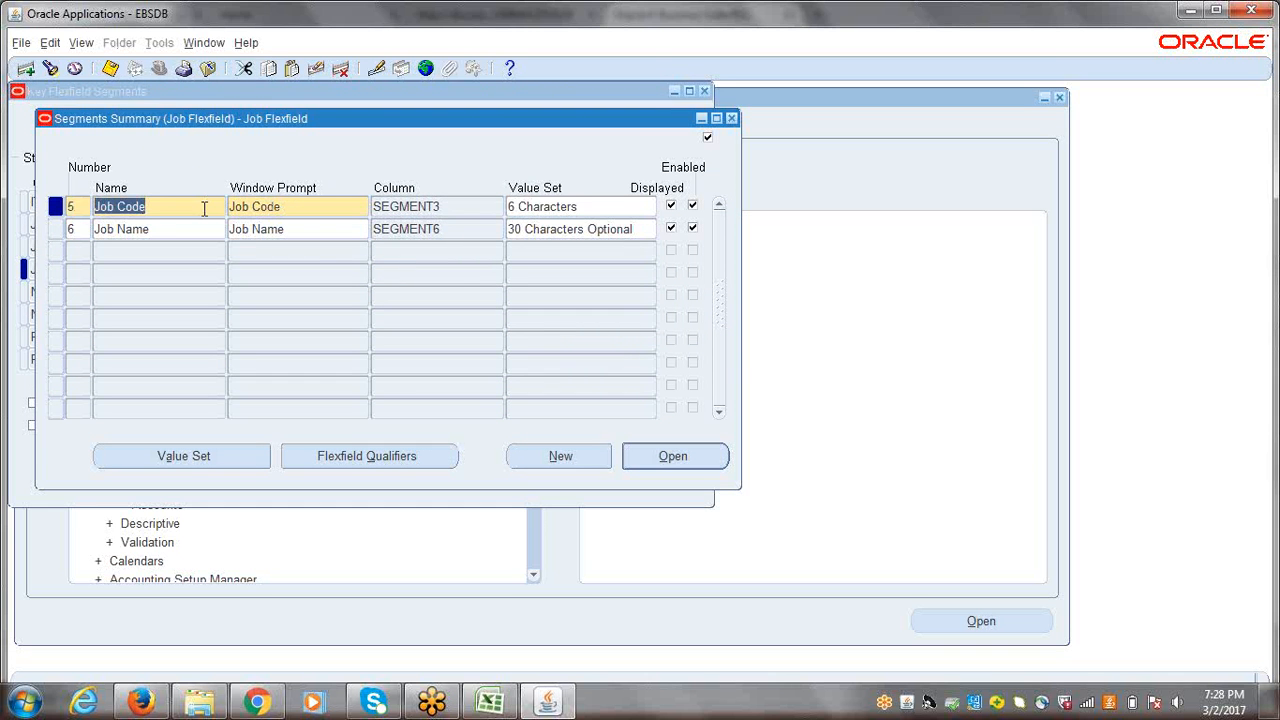
left_click(172, 227)
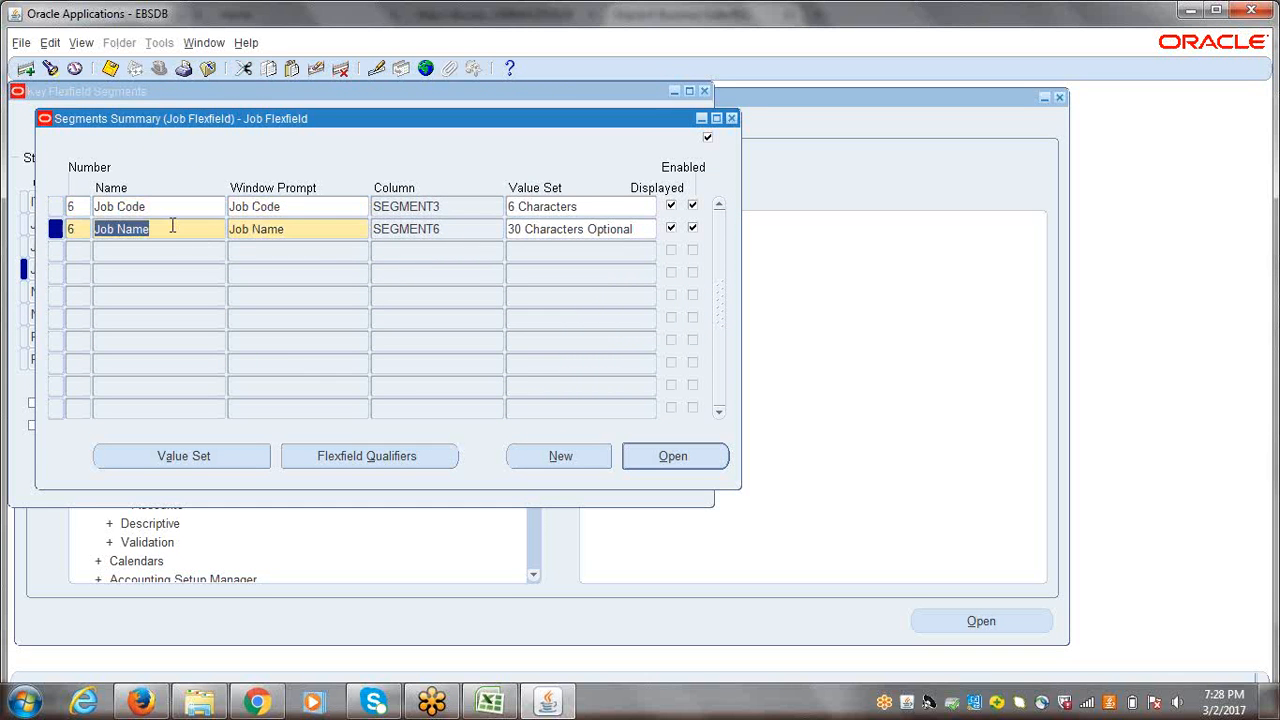
left_click(168, 208)
left_click(166, 227)
left_click(162, 208)
left_click(165, 228)
left_click(165, 204)
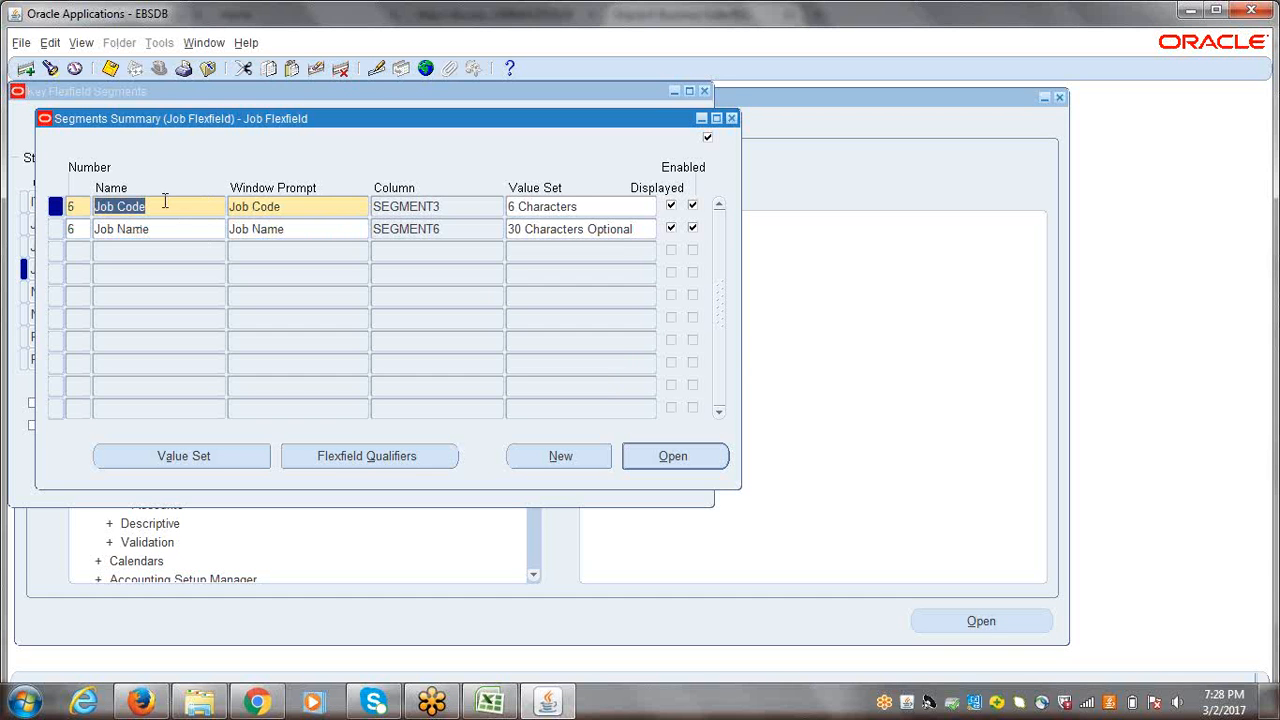
left_click_drag(167, 205, 94, 207)
left_click(163, 229)
left_click(163, 206)
left_click(152, 228)
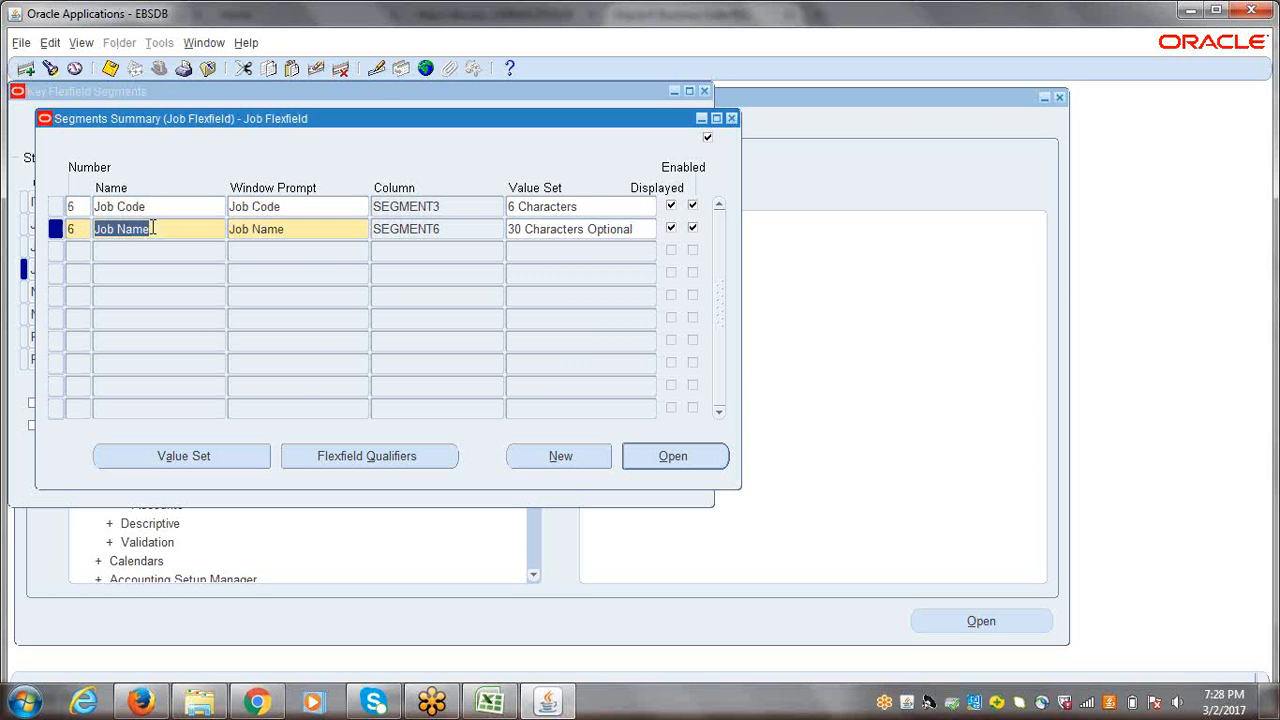
left_click(165, 207)
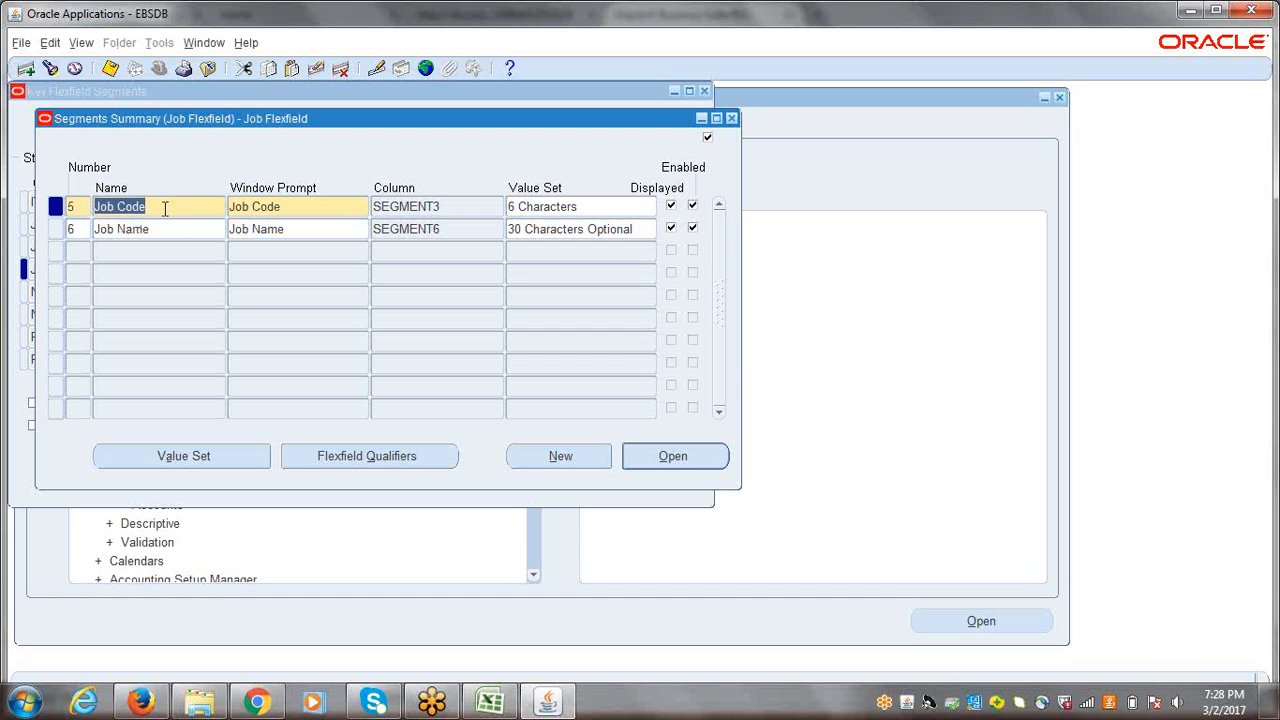
left_click(582, 208)
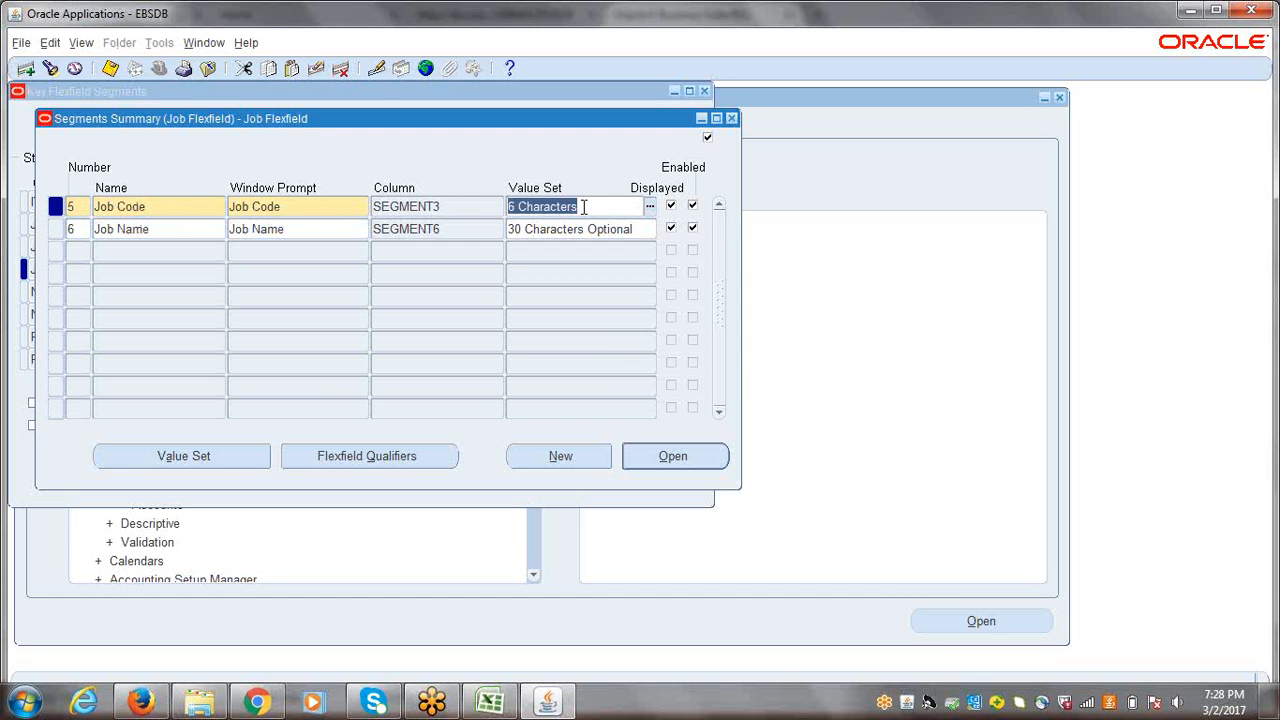
Step: Review the Job Code segment's value set and its available validation types, and close it without changing anything
left_click(151, 207)
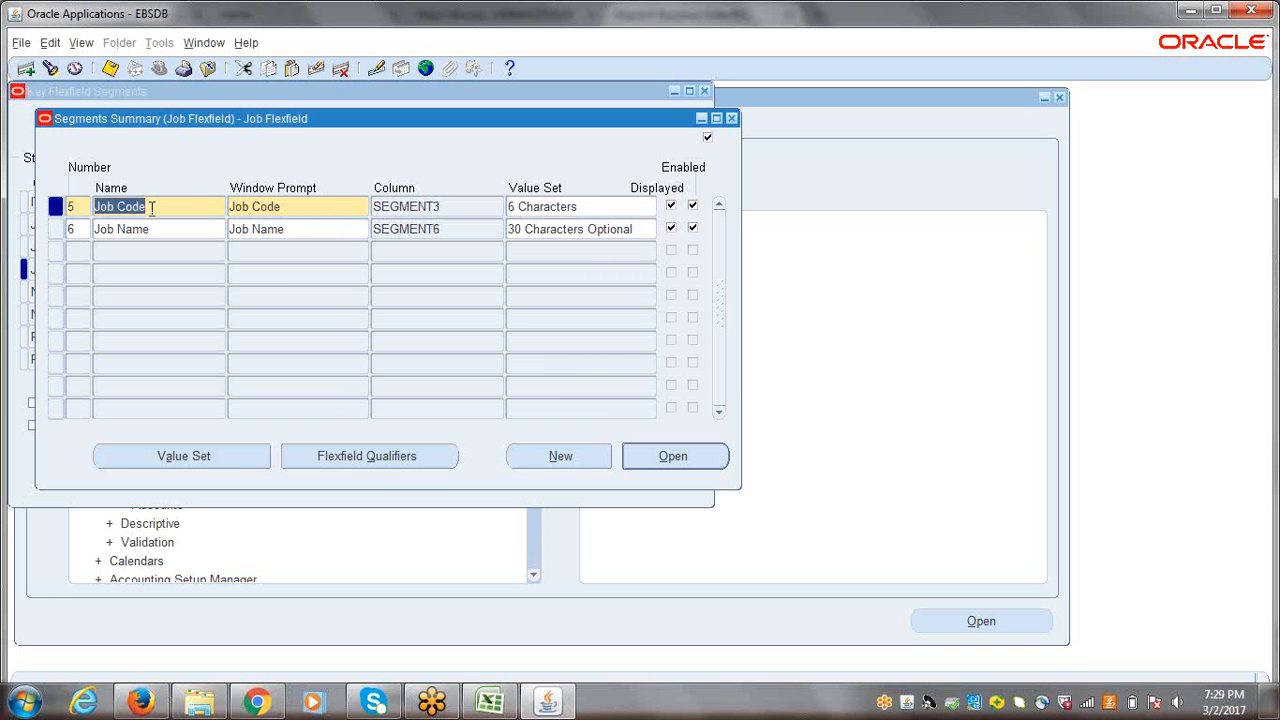
left_click(182, 456)
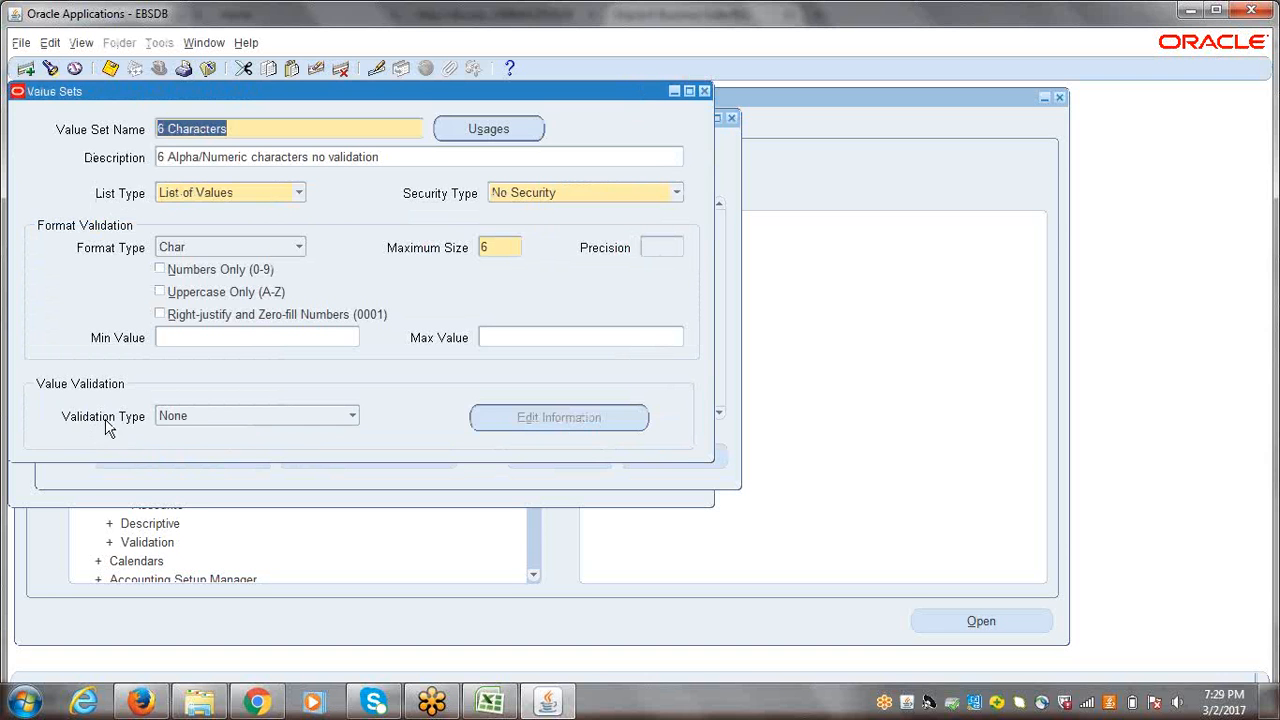
left_click(352, 416)
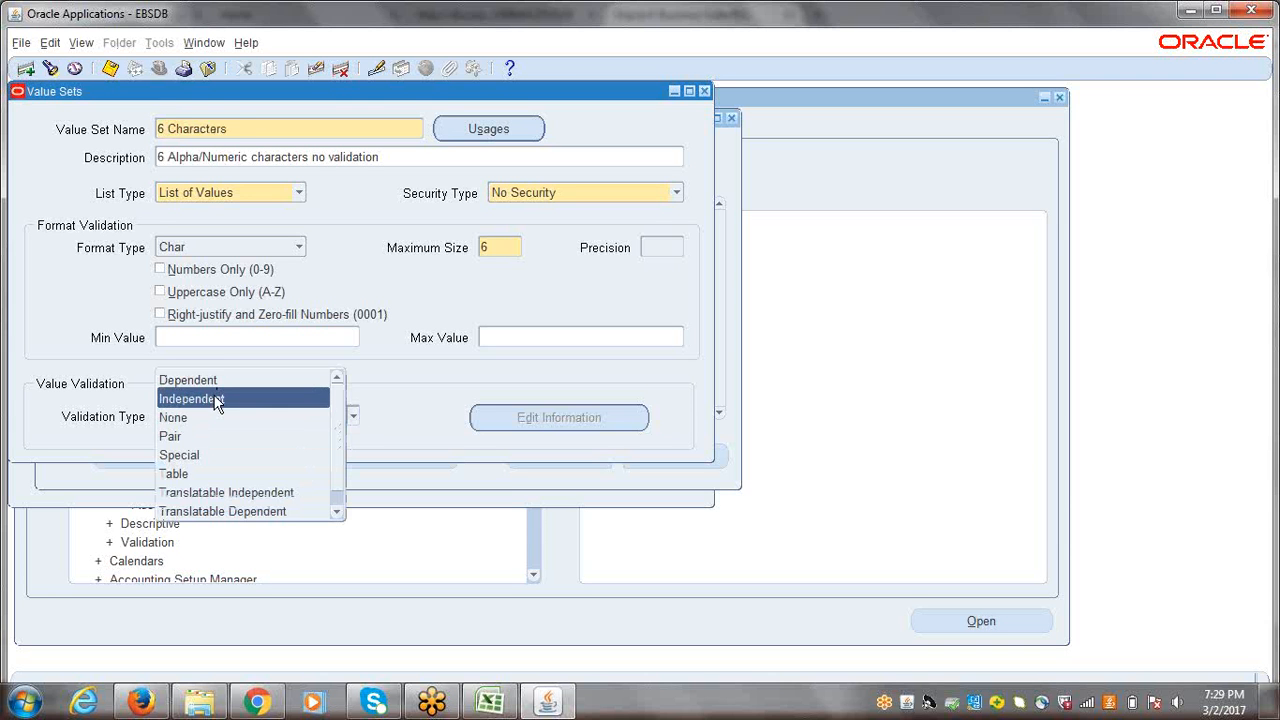
left_click(397, 414)
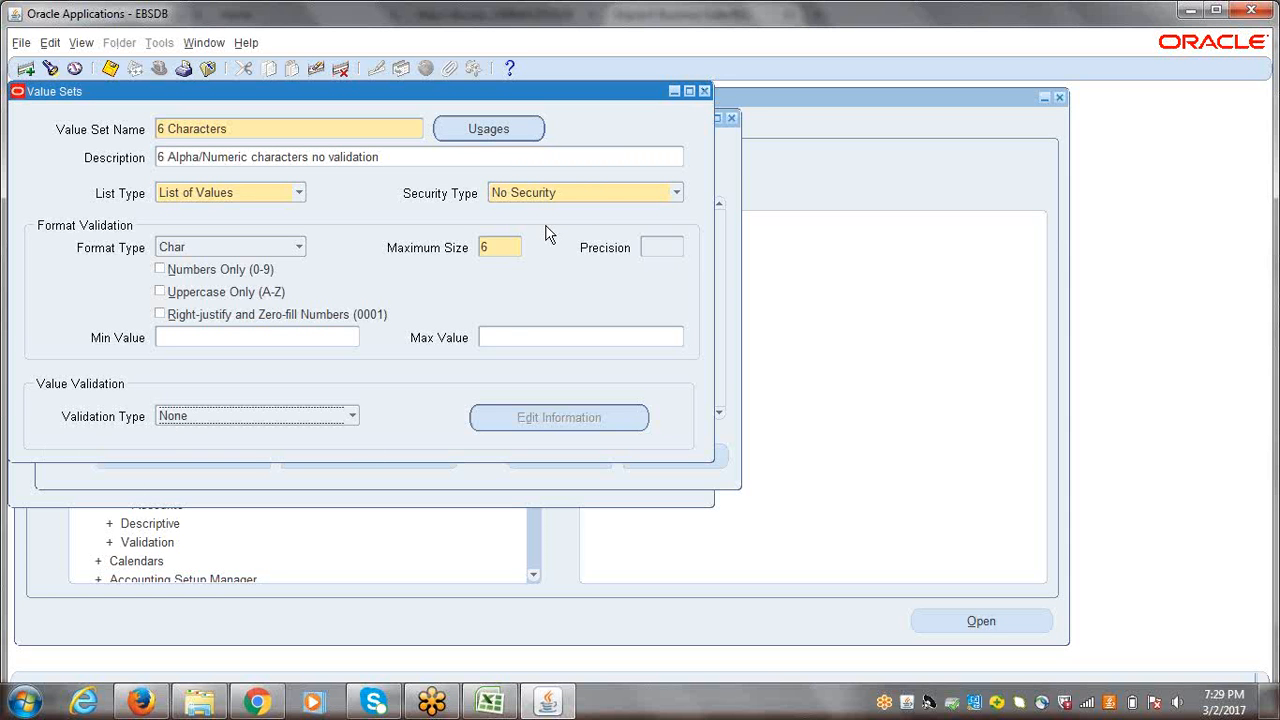
left_click(706, 93)
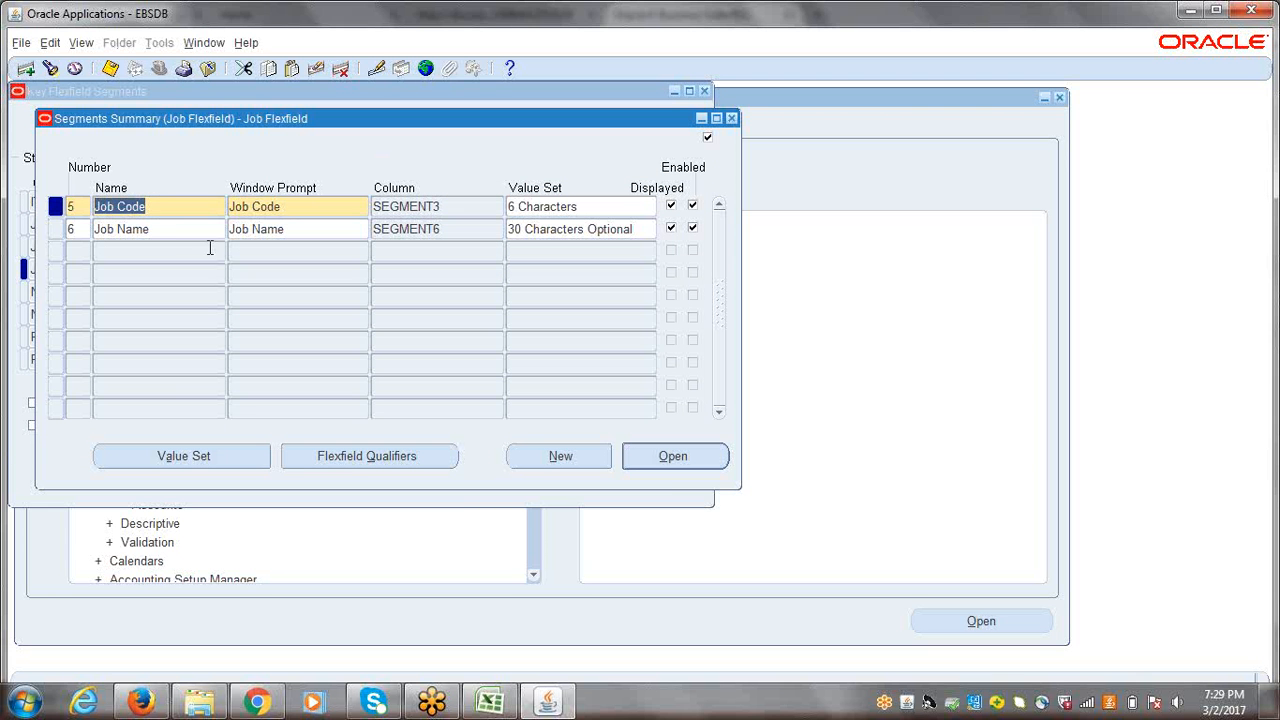
Step: Review the definition of the Job Name segment's value set and close it
left_click(178, 230)
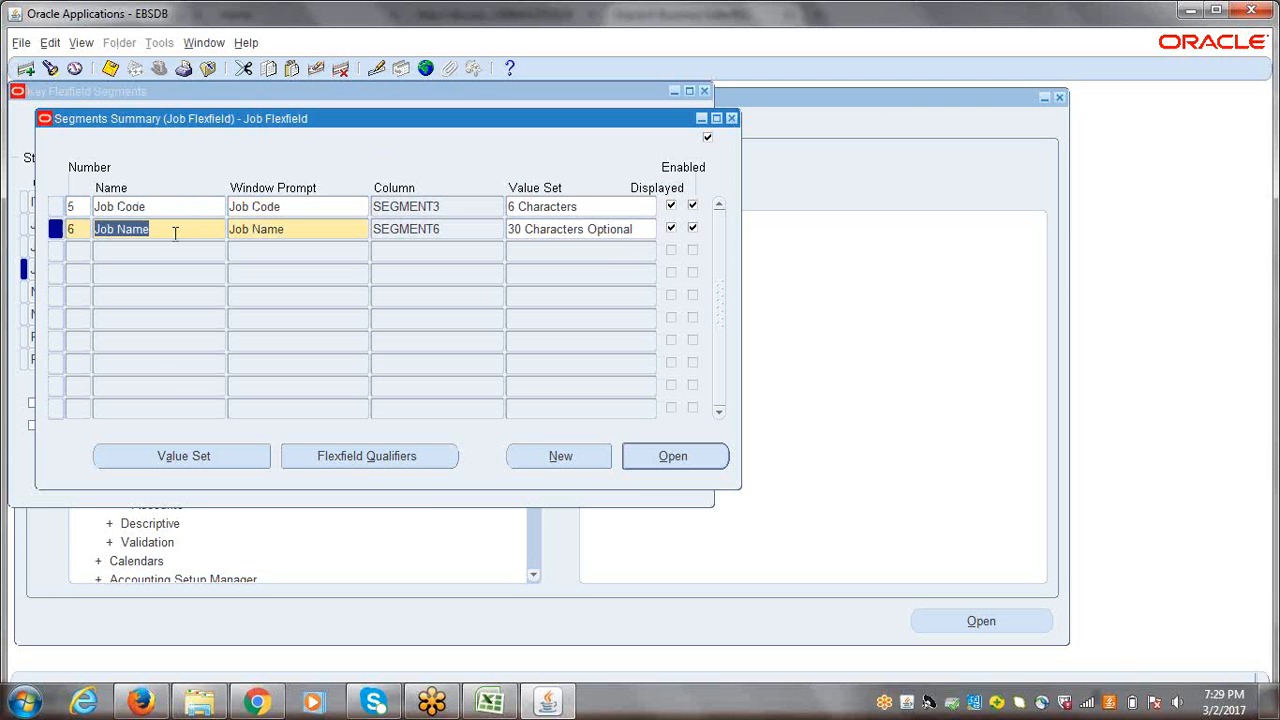
left_click(174, 455)
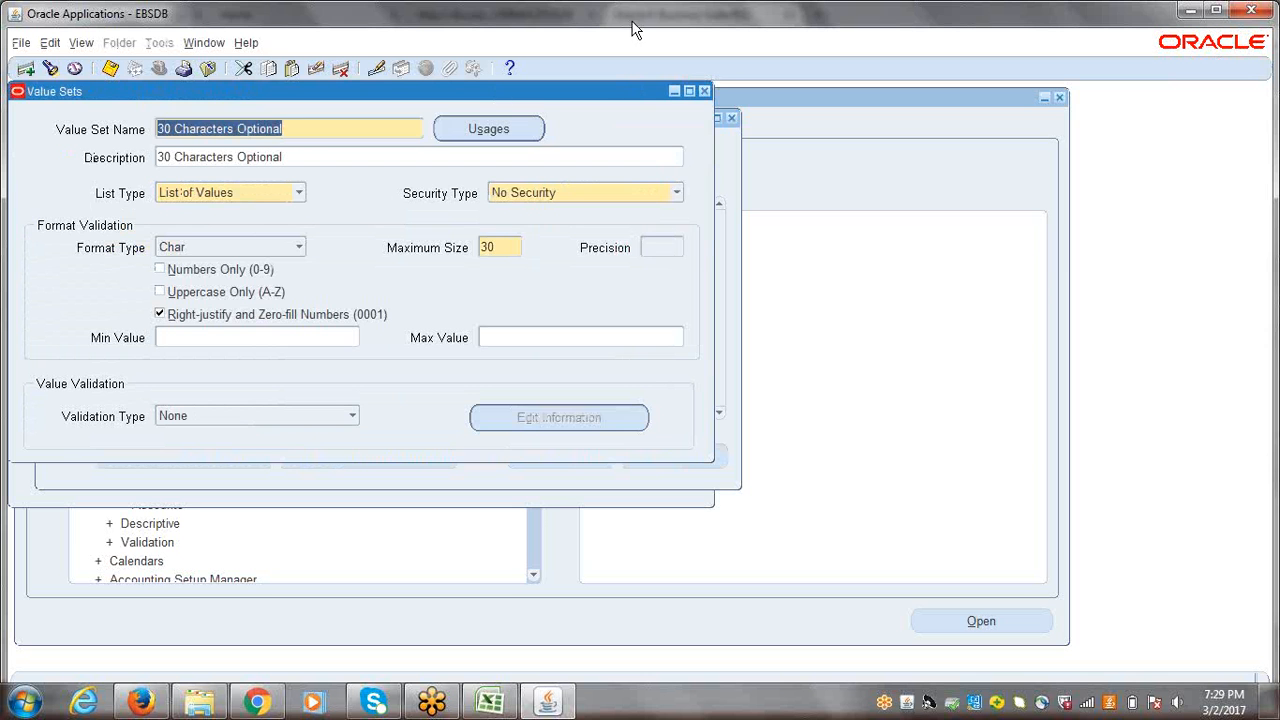
left_click(704, 91)
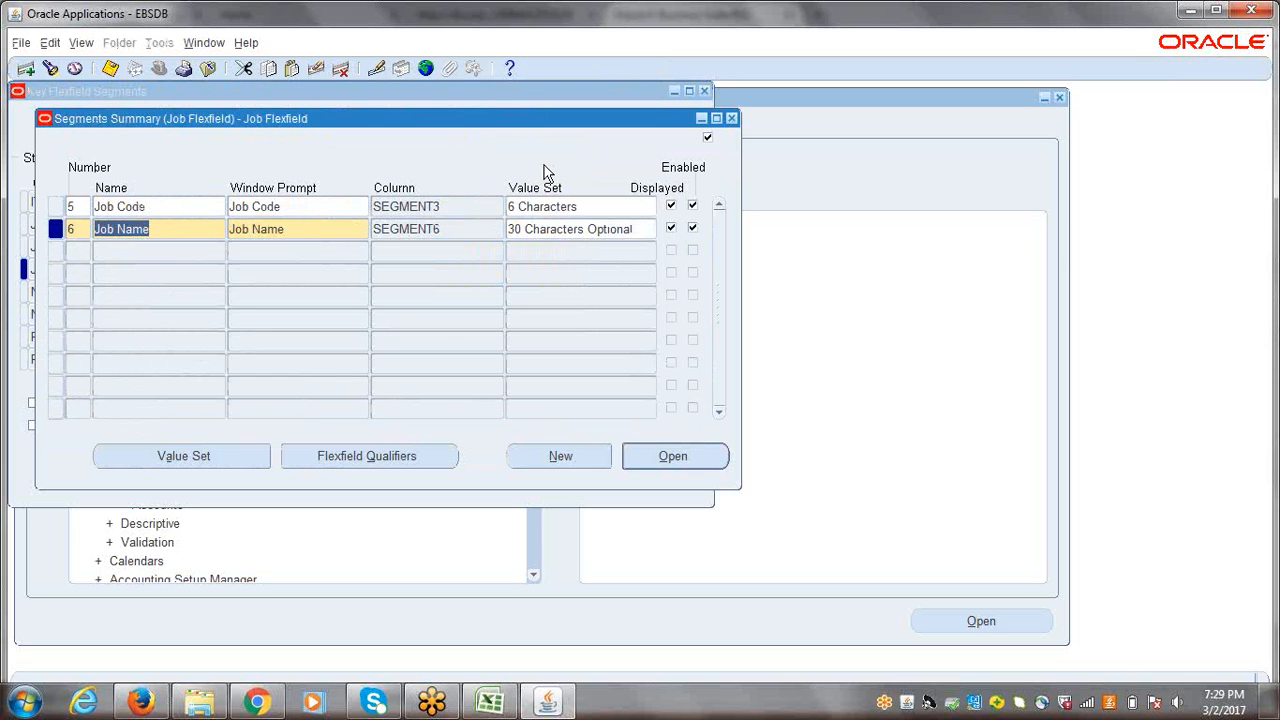
Step: Save the Job Flexfield segment definitions and close the segments summary
left_click(162, 207)
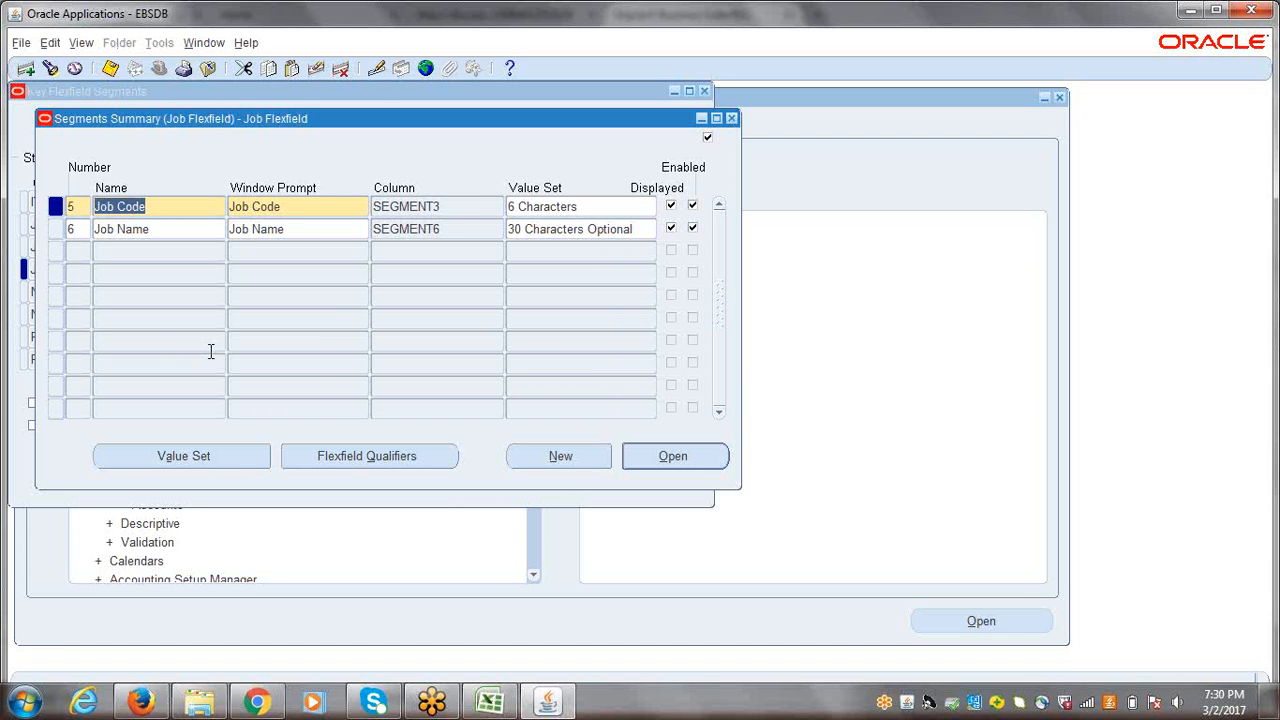
left_click(176, 228)
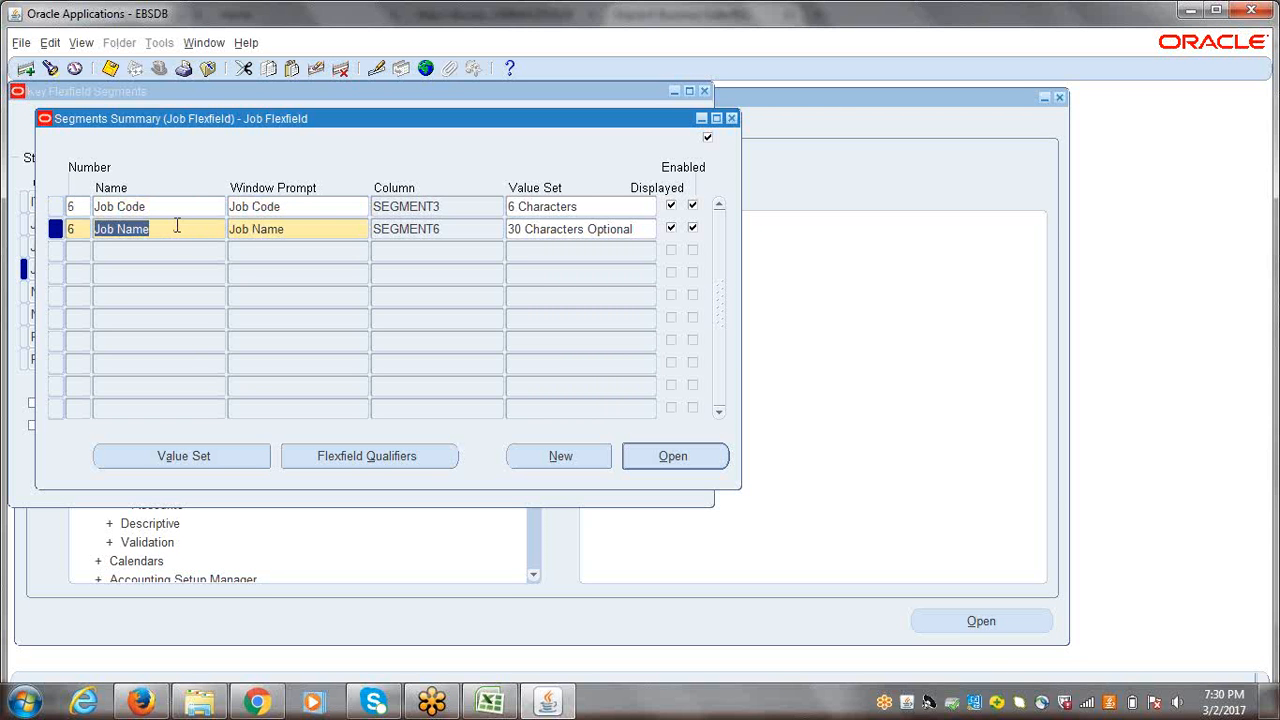
key("ctrl+s")
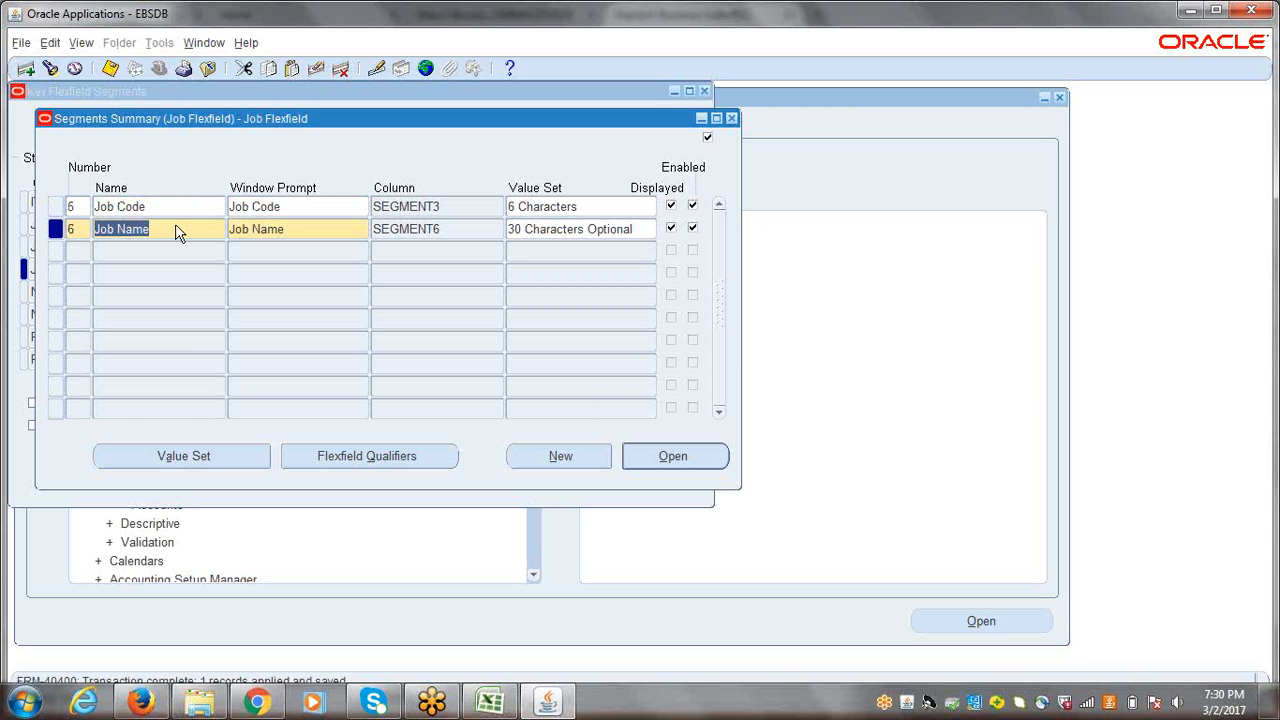
left_click(733, 120)
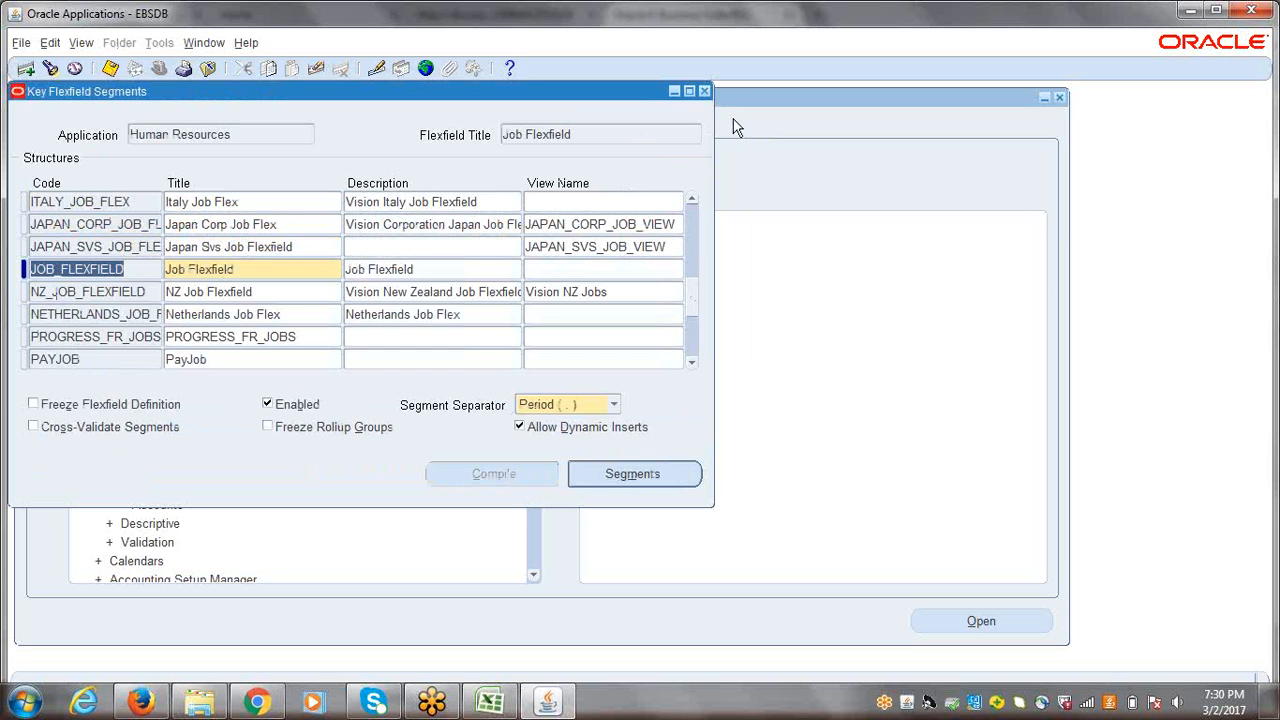
Step: Freeze the Job Flexfield structure's definition, compile it, and close the Key Flexfield Segments form
left_click(33, 405)
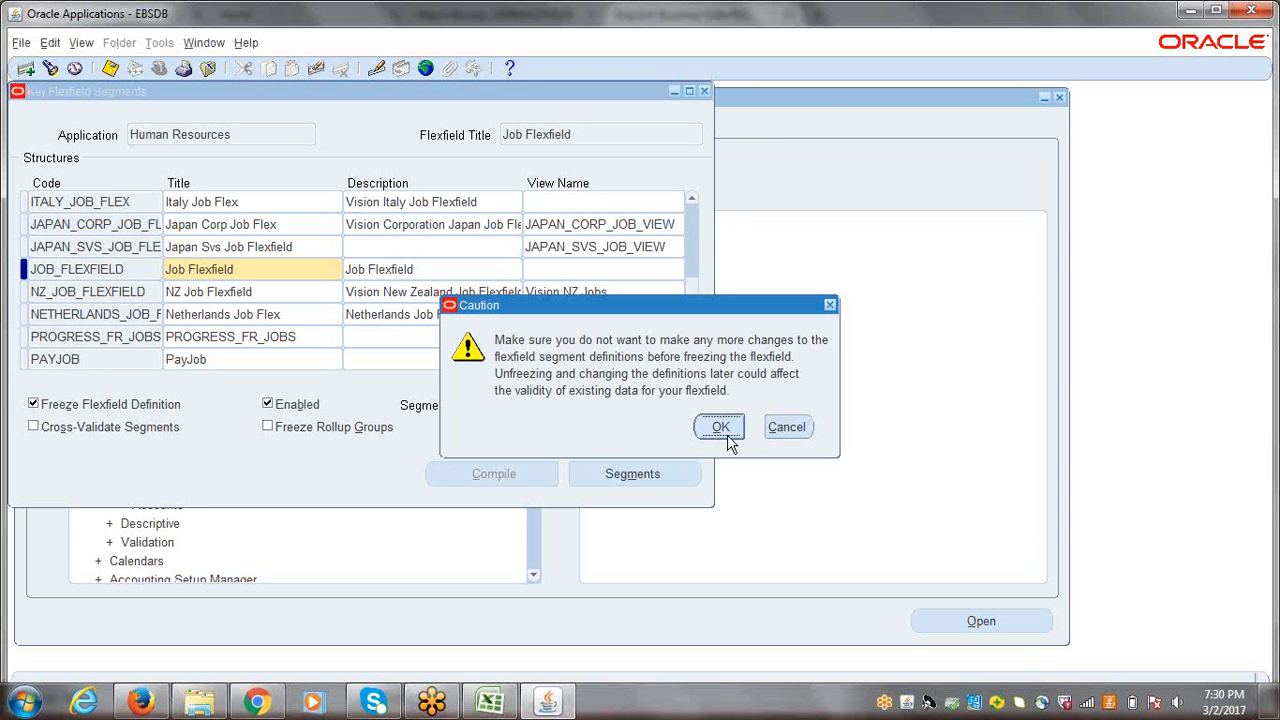
left_click(718, 427)
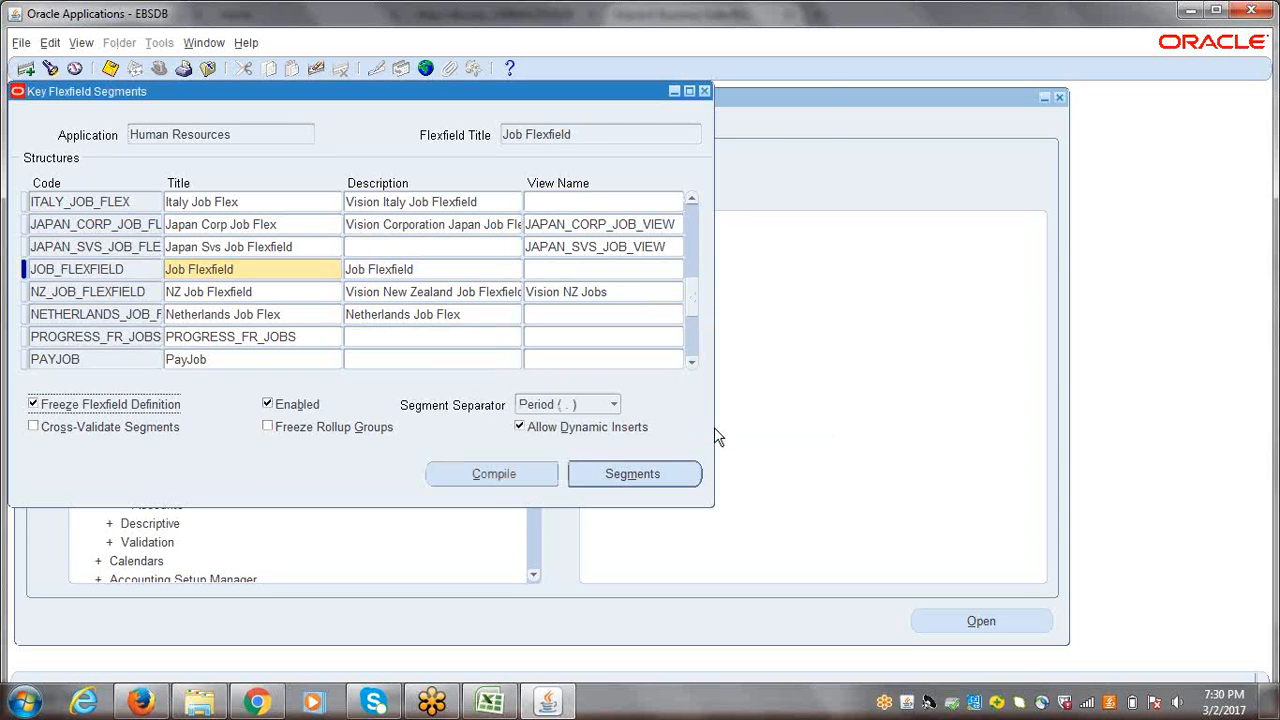
left_click(490, 476)
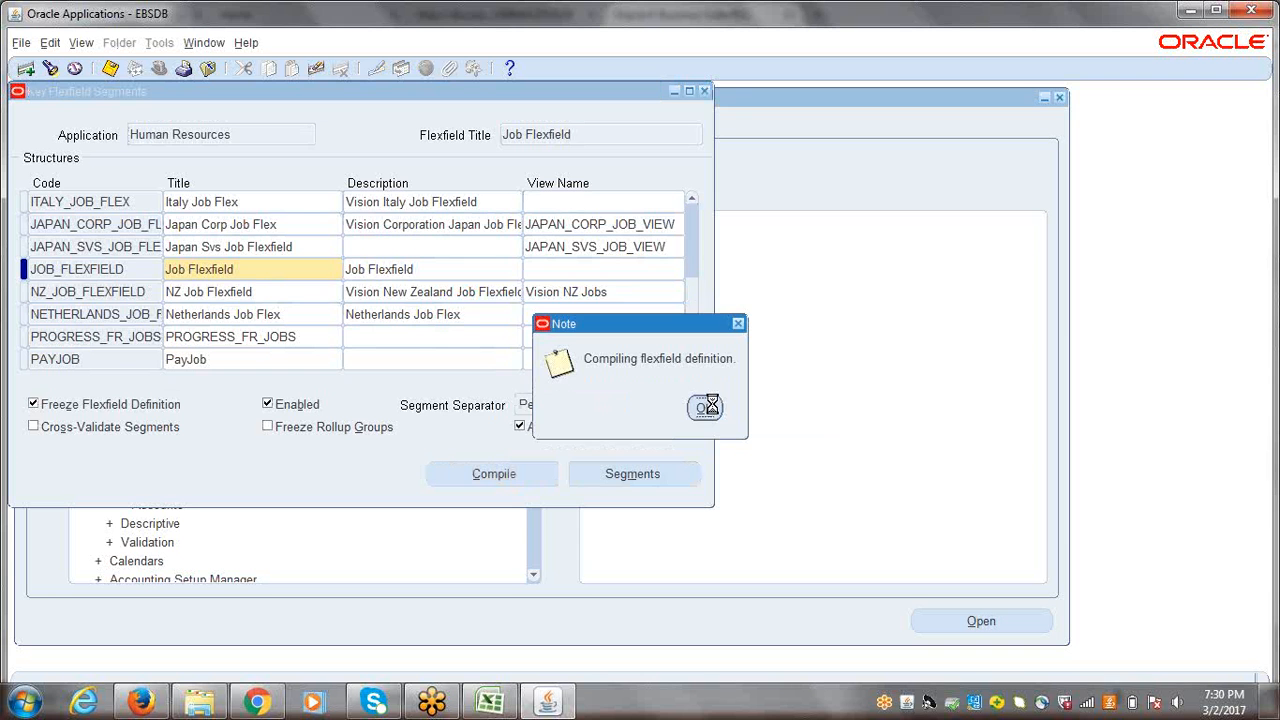
left_click(706, 408)
left_click(745, 420)
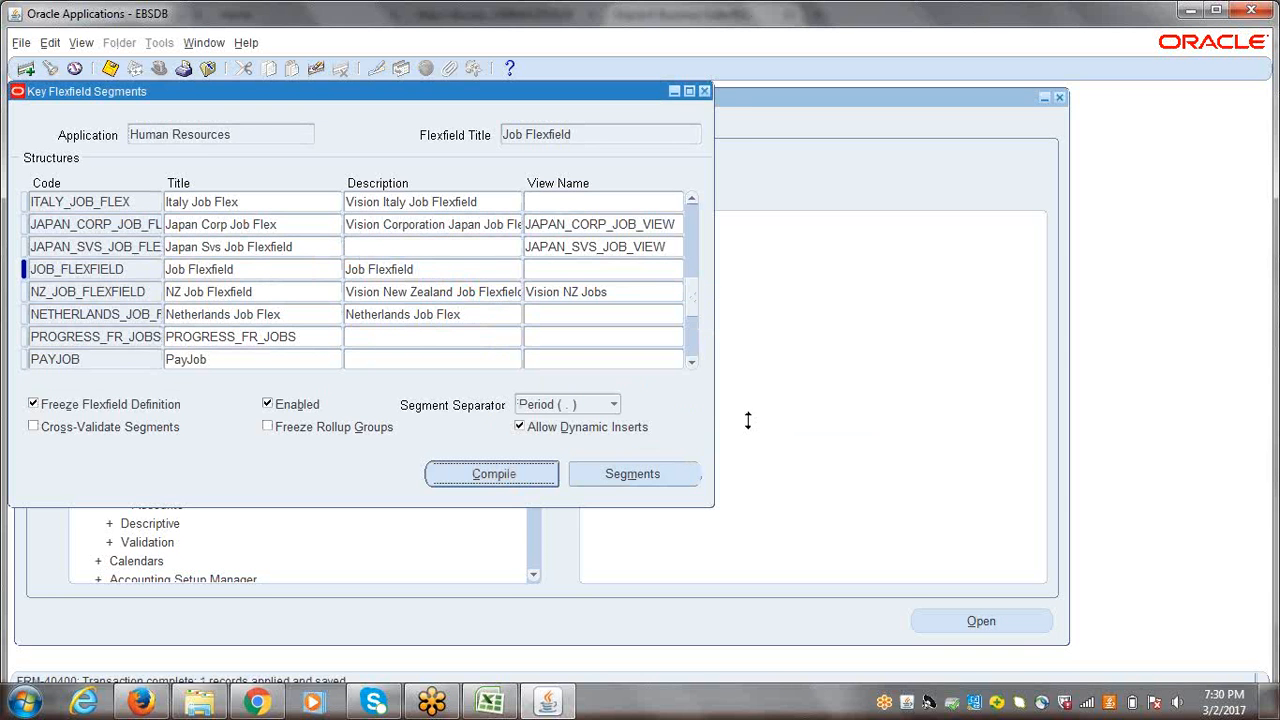
left_click(704, 93)
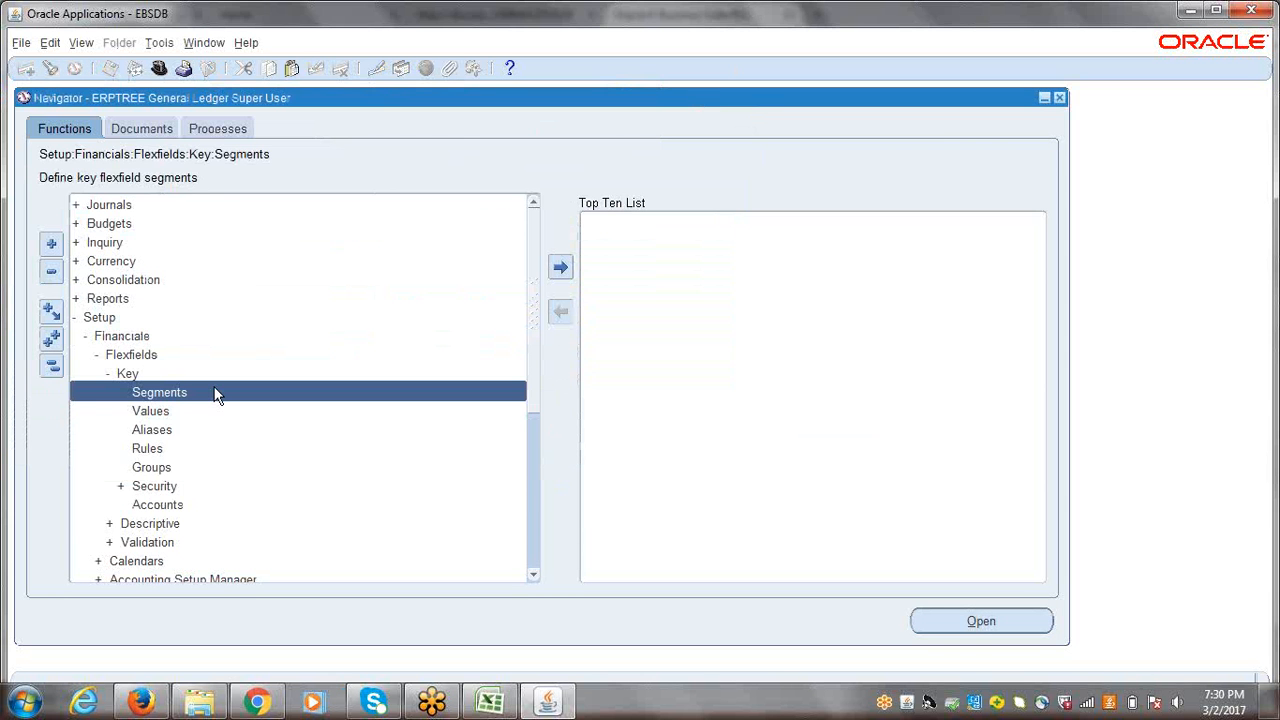
Step: Collapse the navigator tree and switch the responsibility to ERPTREE Human Resources Super User
left_click(46, 368)
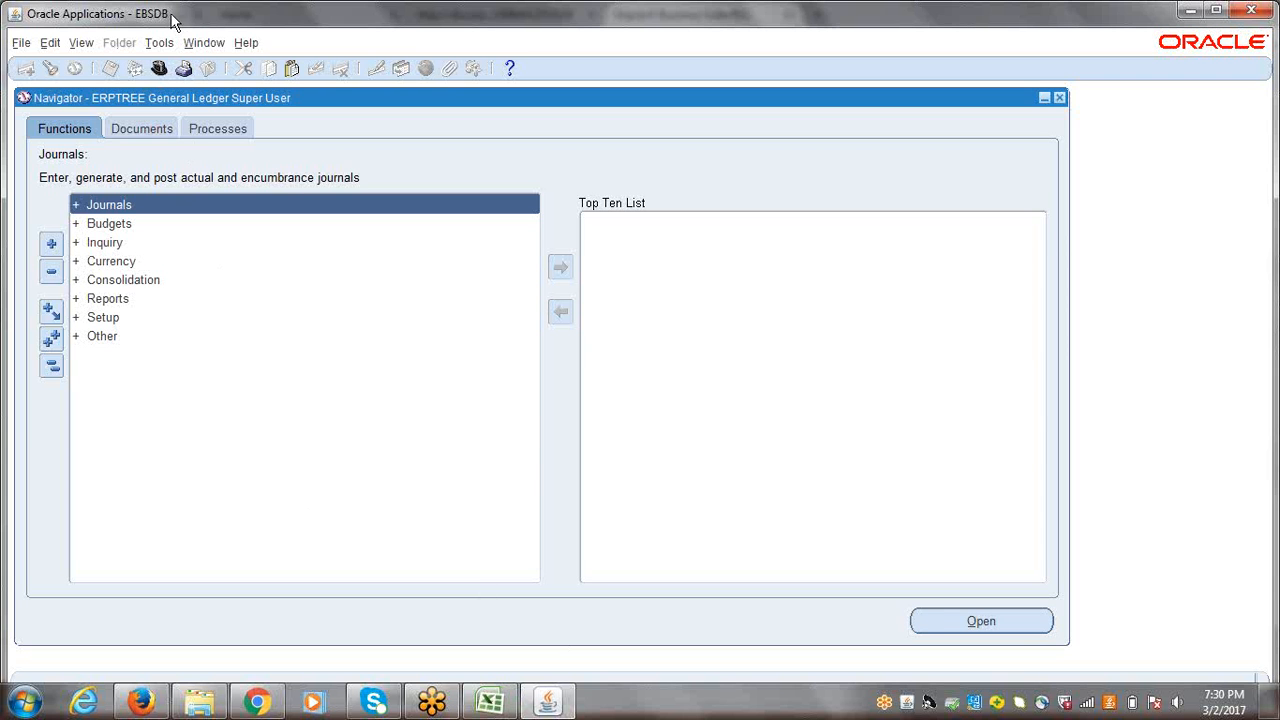
left_click(158, 68)
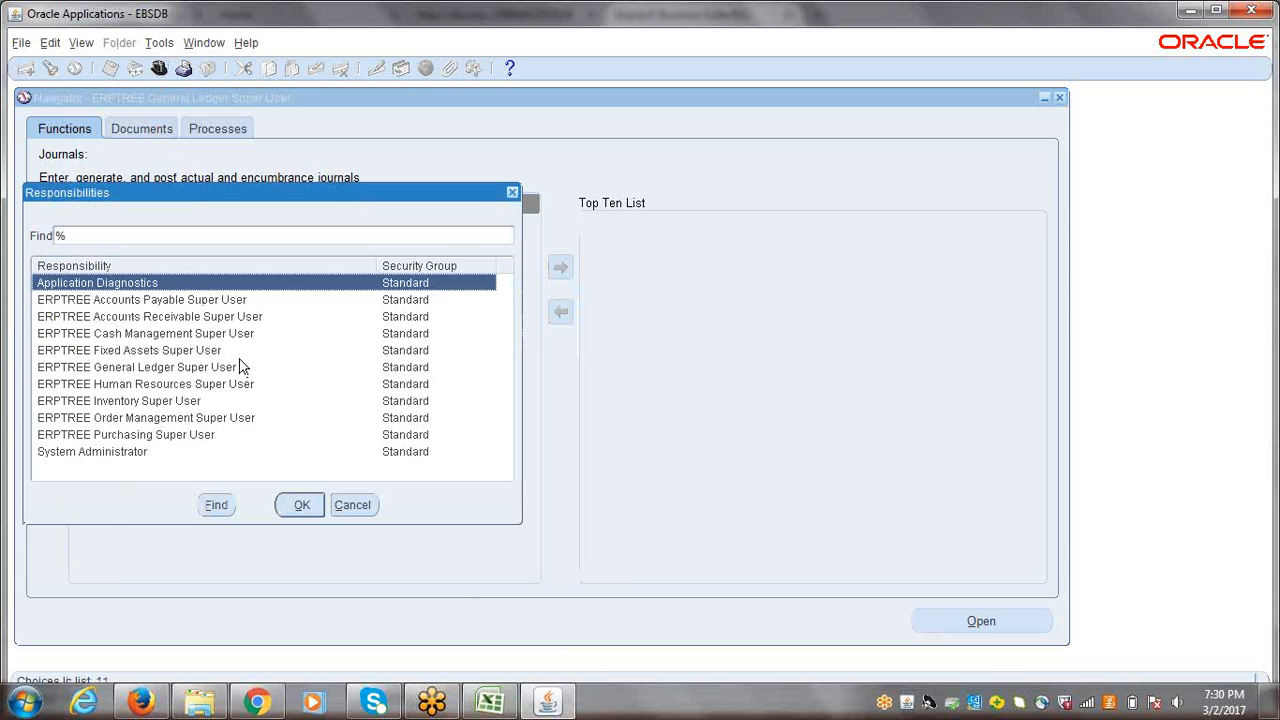
left_click(158, 389)
double_click(158, 389)
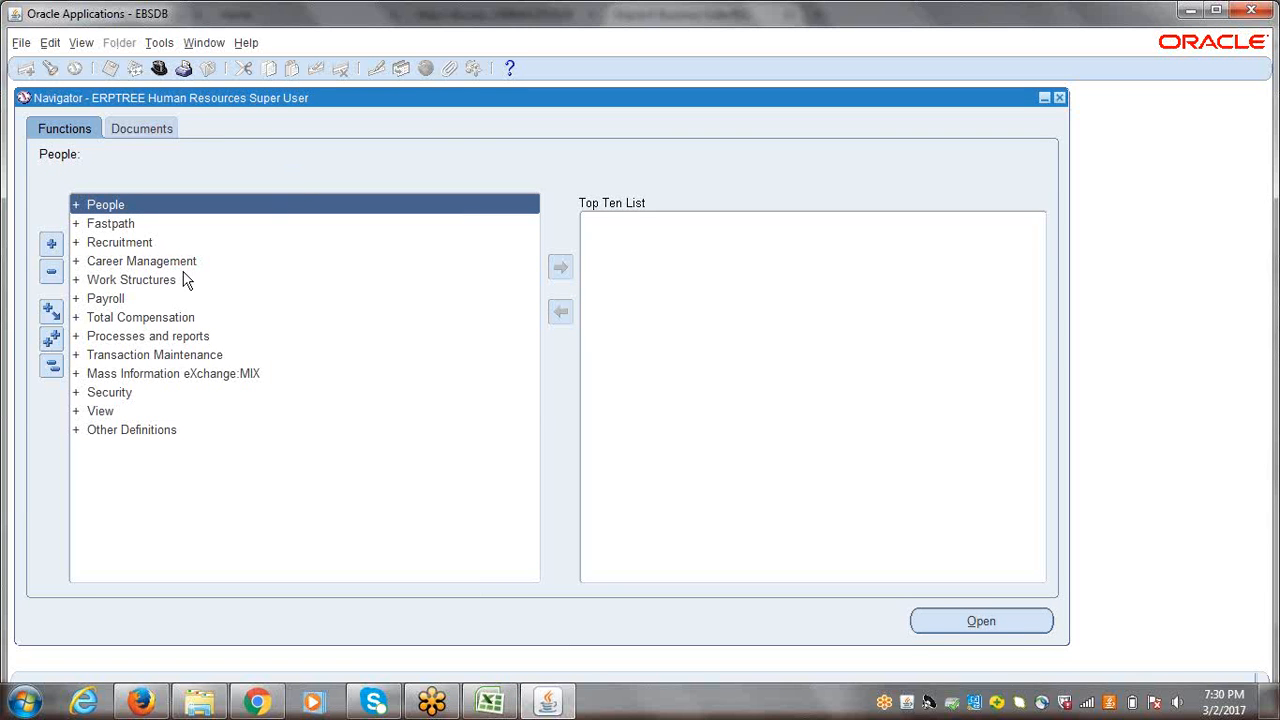
Step: Open the Job Description function under Work Structures and start a new job record
left_click(130, 280)
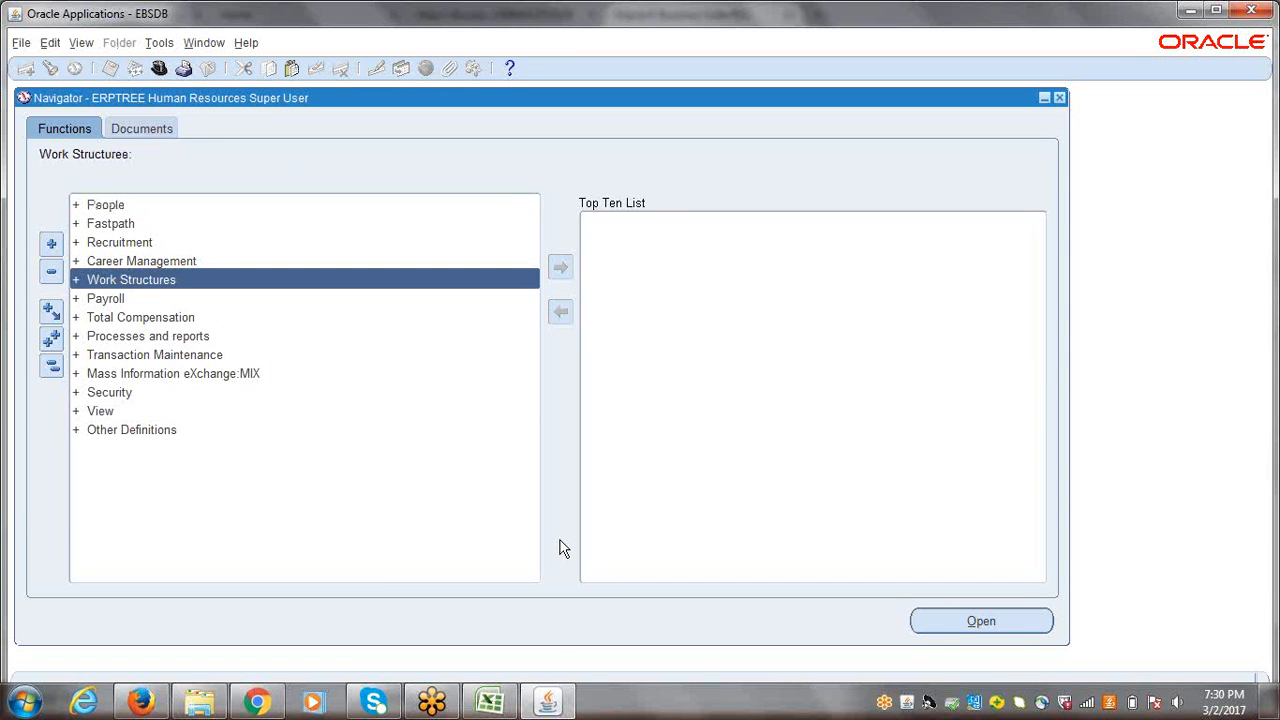
key("Return")
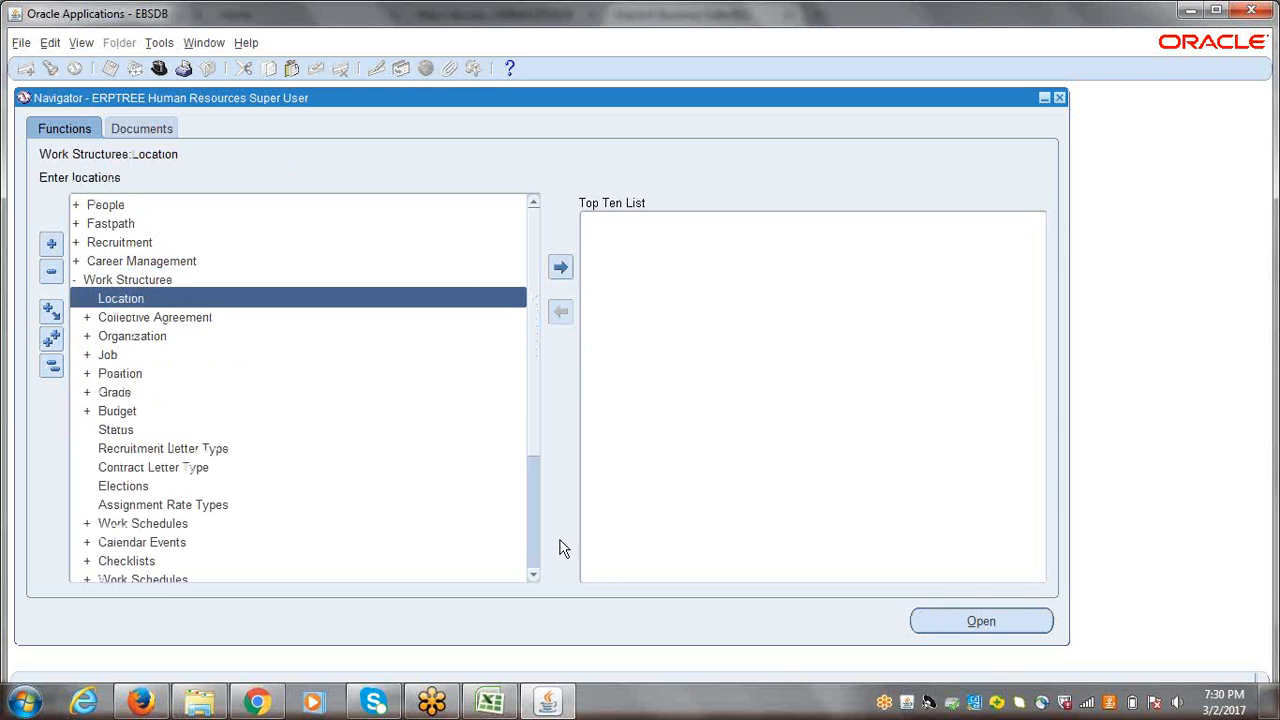
key("Down")
key("Down")
key("Down")
key("Return")
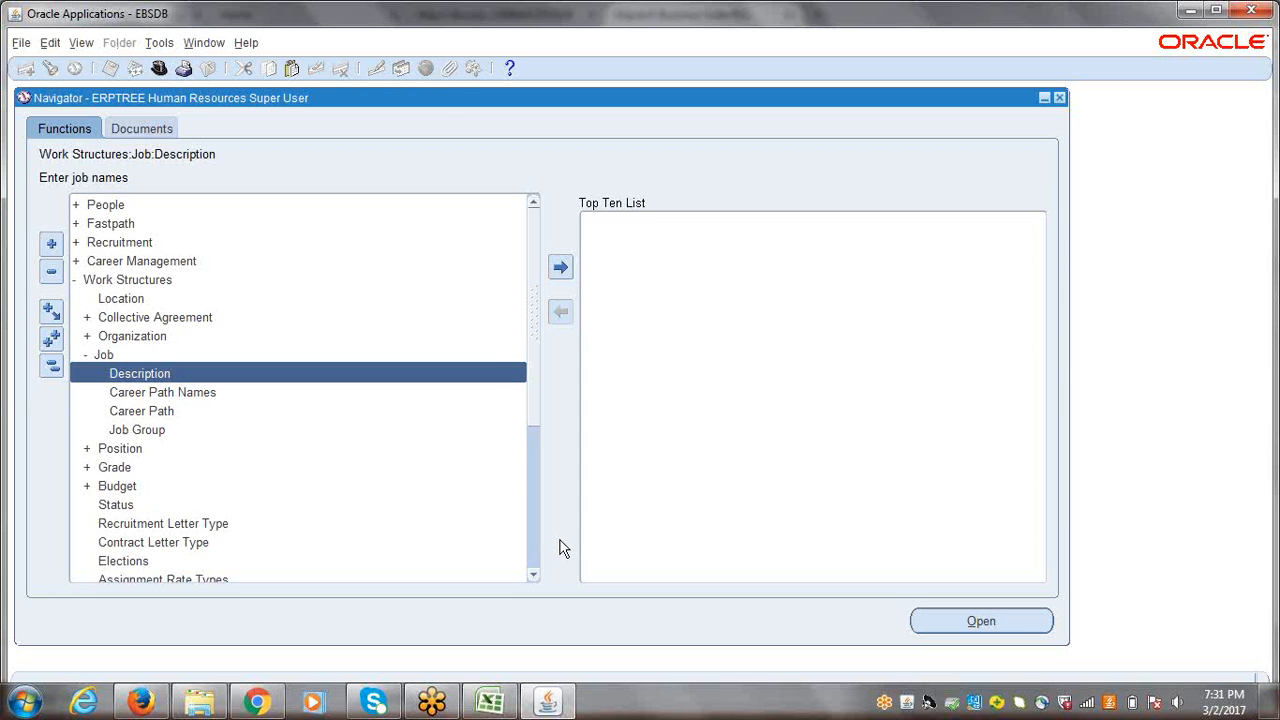
key("Return")
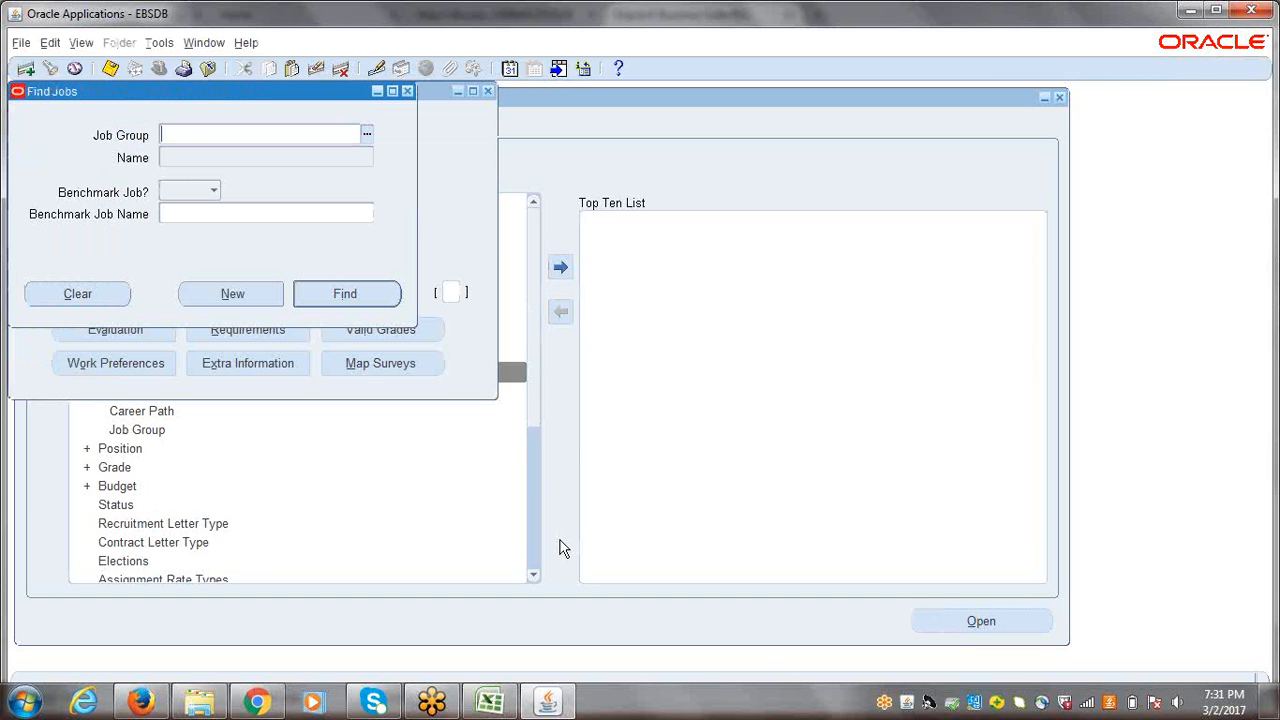
left_click(230, 295)
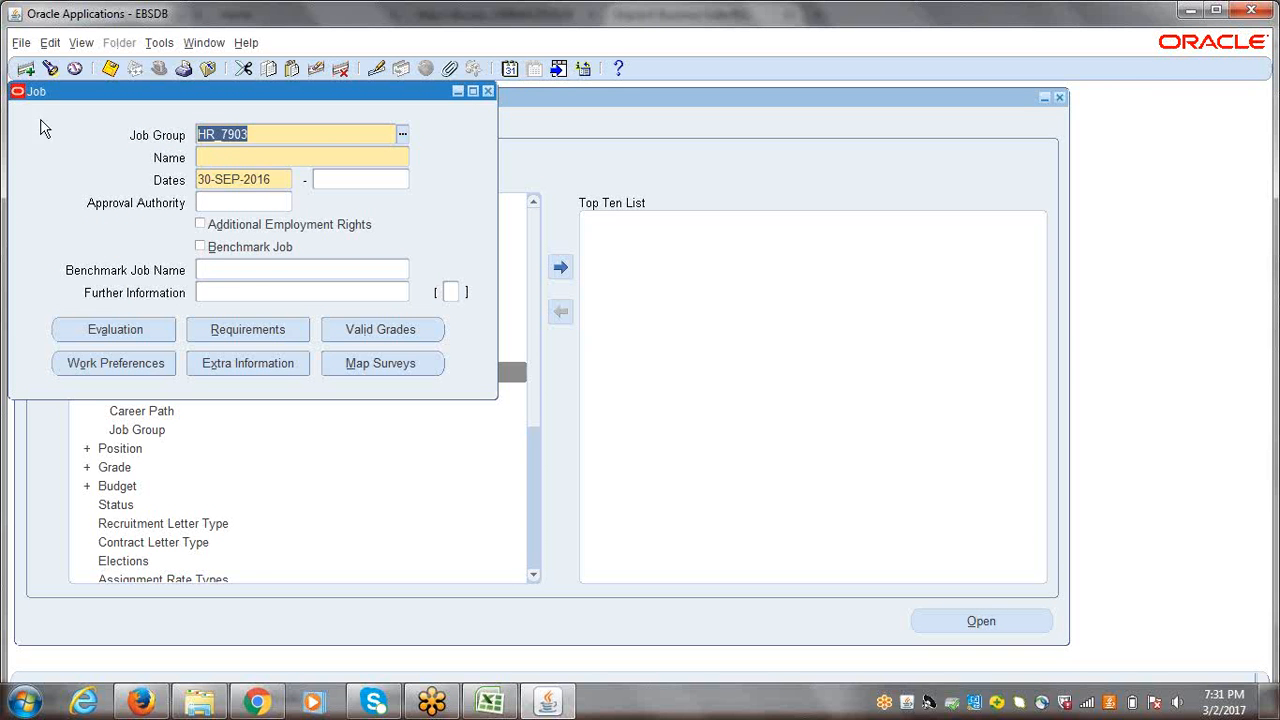
Step: Give the new job the Job Code B4444 and Job Name Buyer in the Job Flexfield, and save the record
left_click(206, 157)
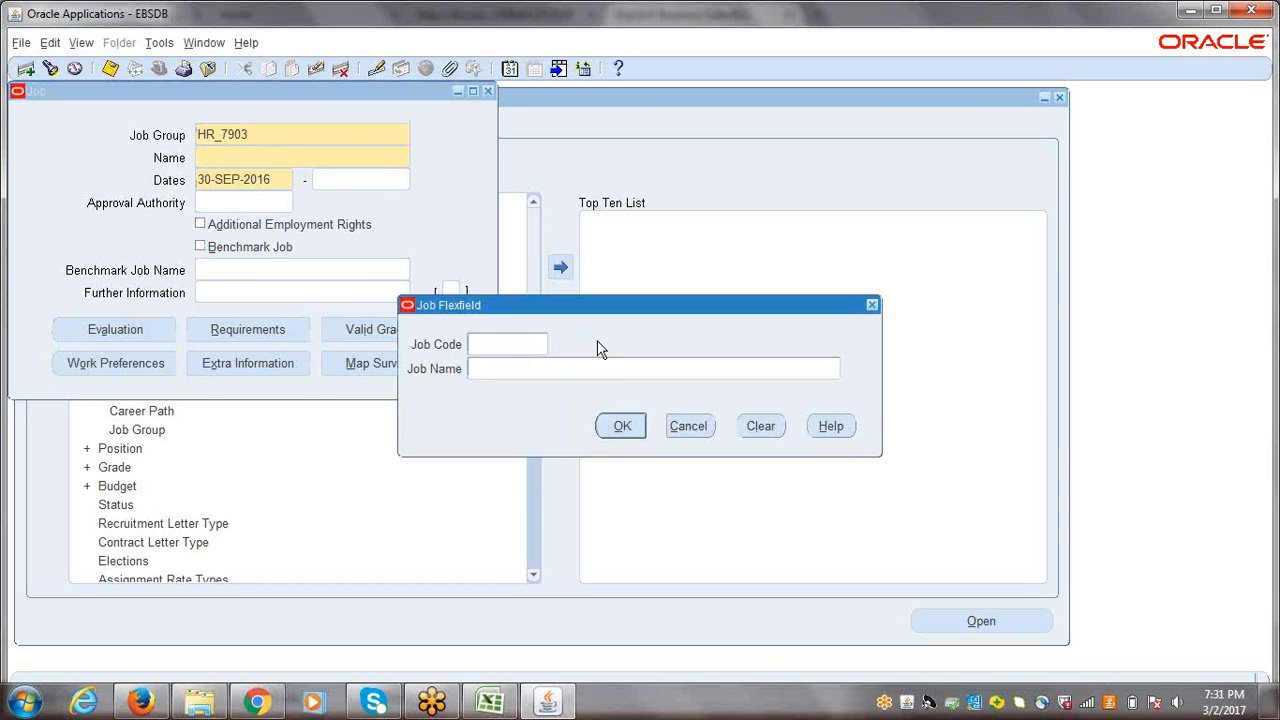
left_click_drag(693, 310, 519, 267)
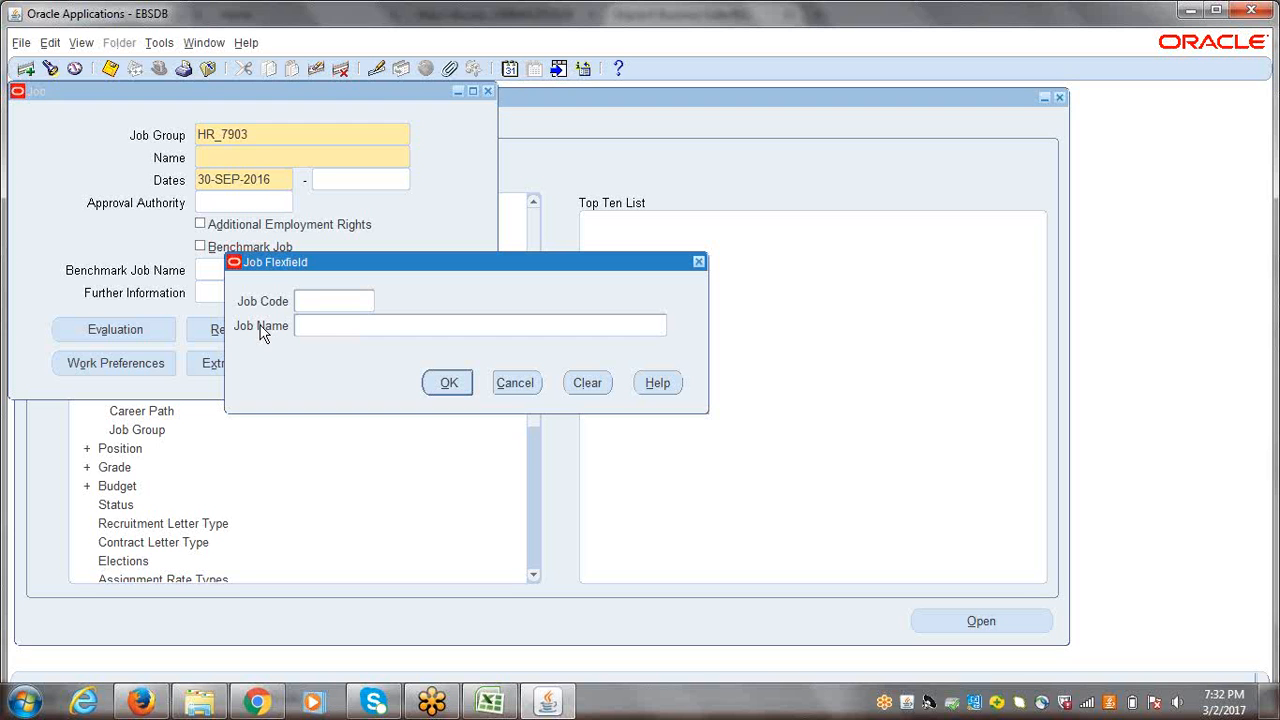
left_click(322, 300)
type("b")
key("BackSpace")
type("B4444")
left_click(336, 330)
type("Buyer")
left_click(449, 383)
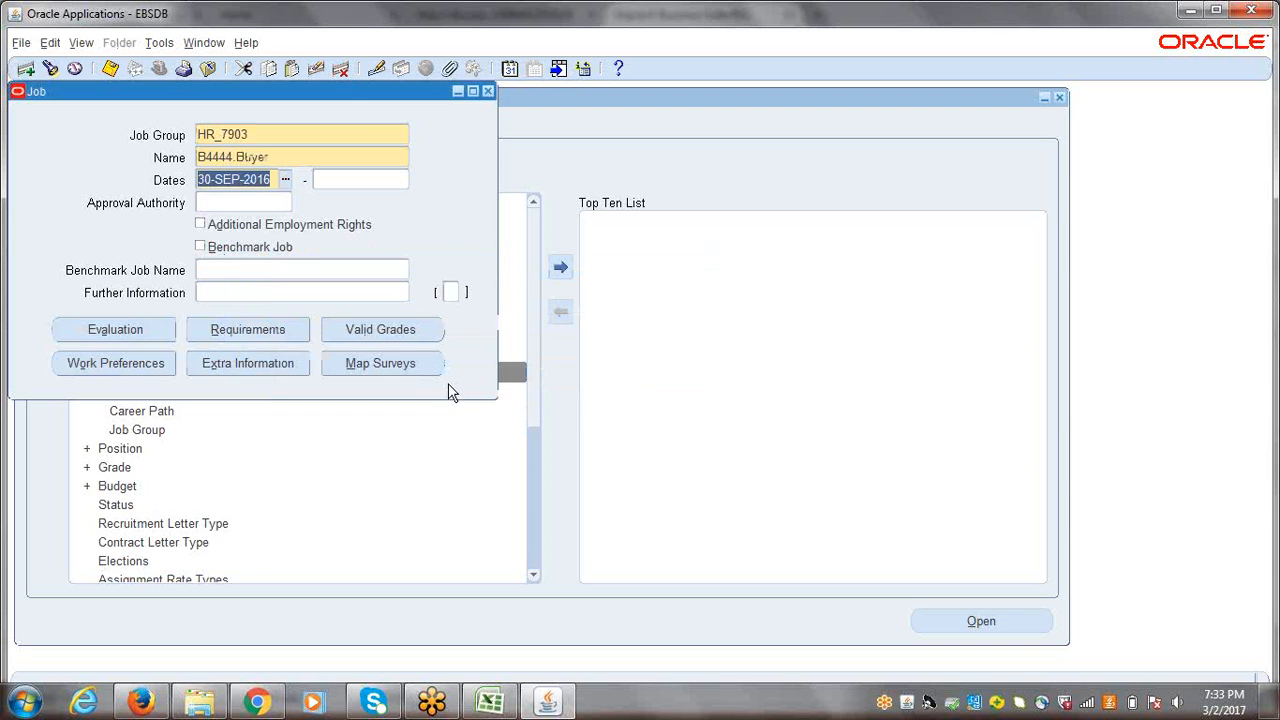
key("ctrl+s")
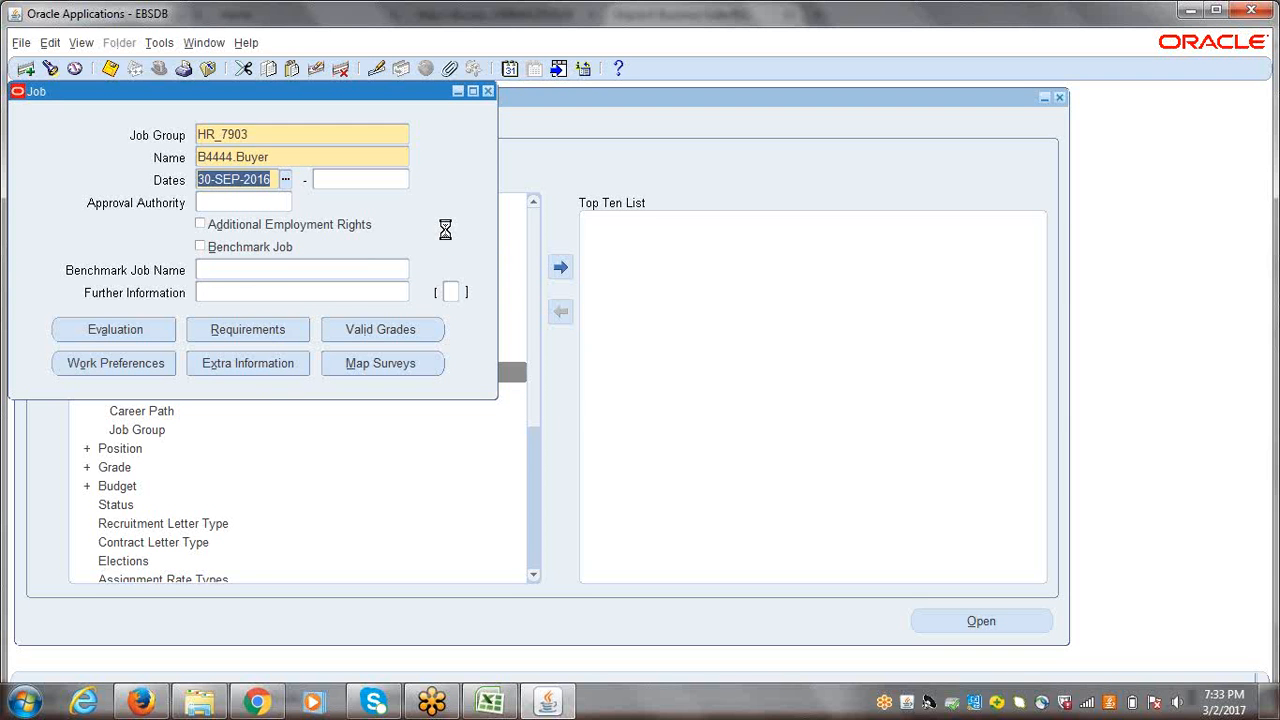
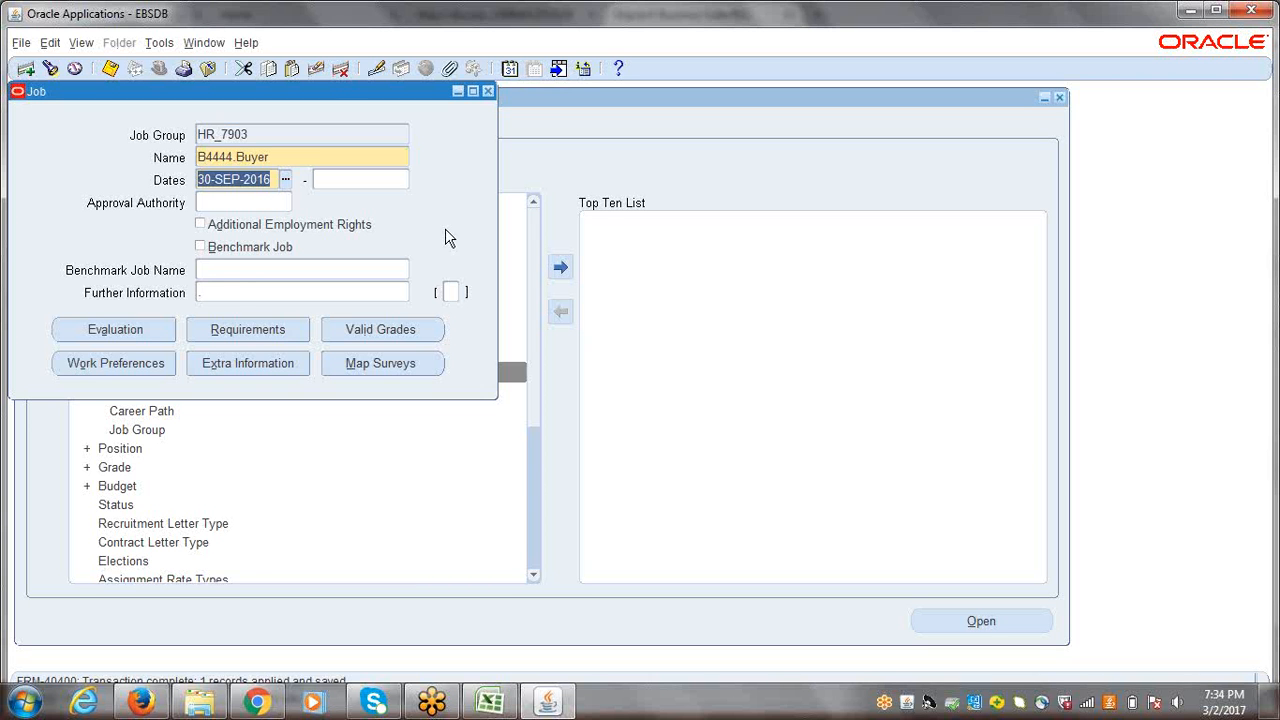
Step: Close the Job form of the saved Buyer job and collapse the whole navigator tree
left_click(268, 133)
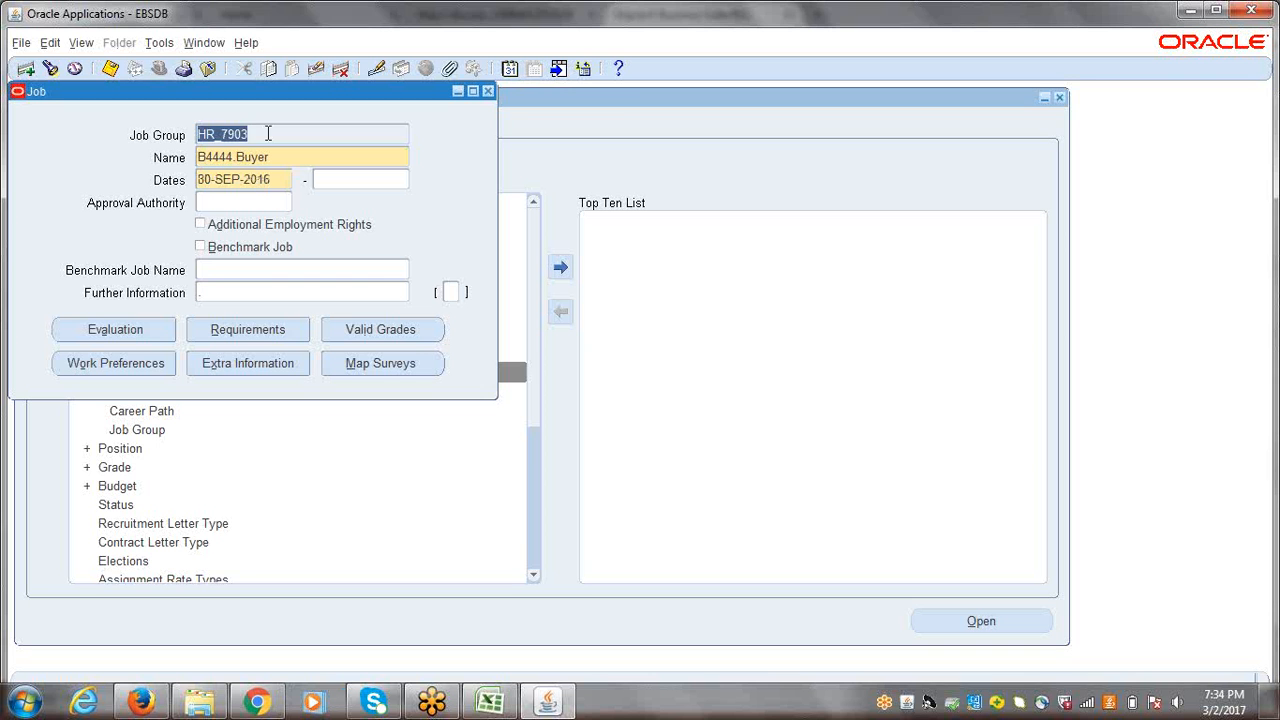
left_click(268, 133)
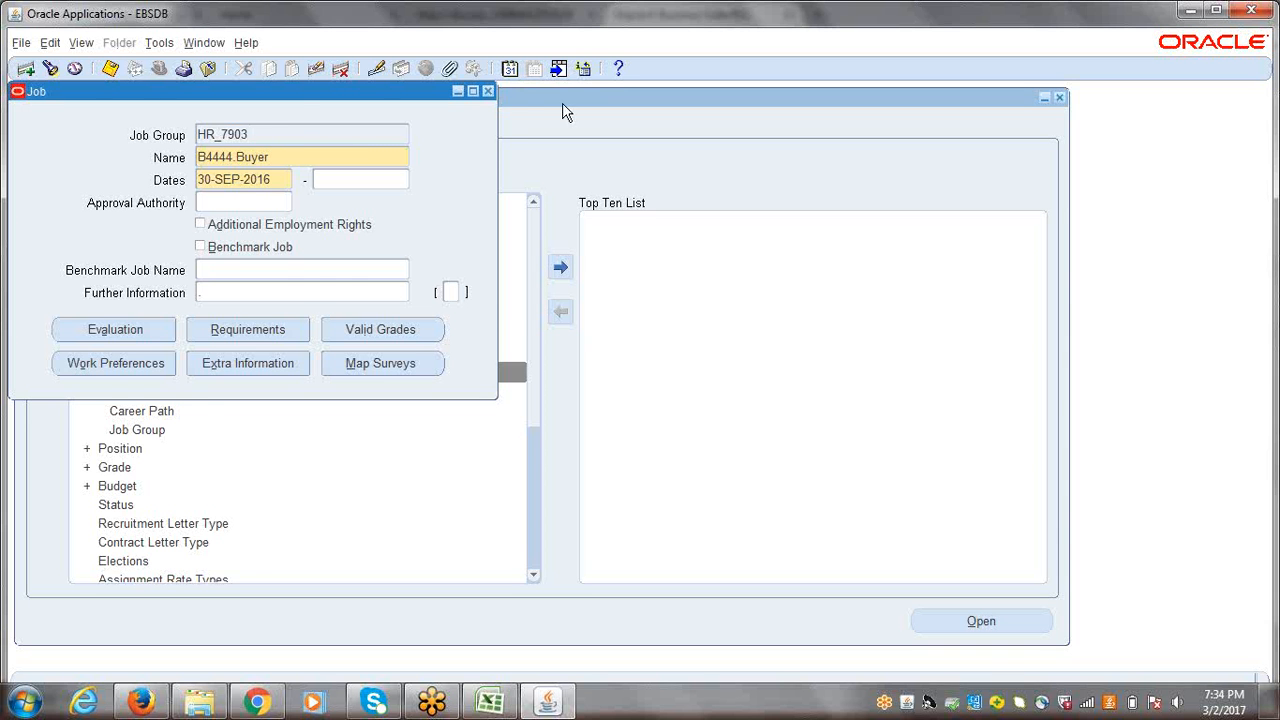
left_click(489, 91)
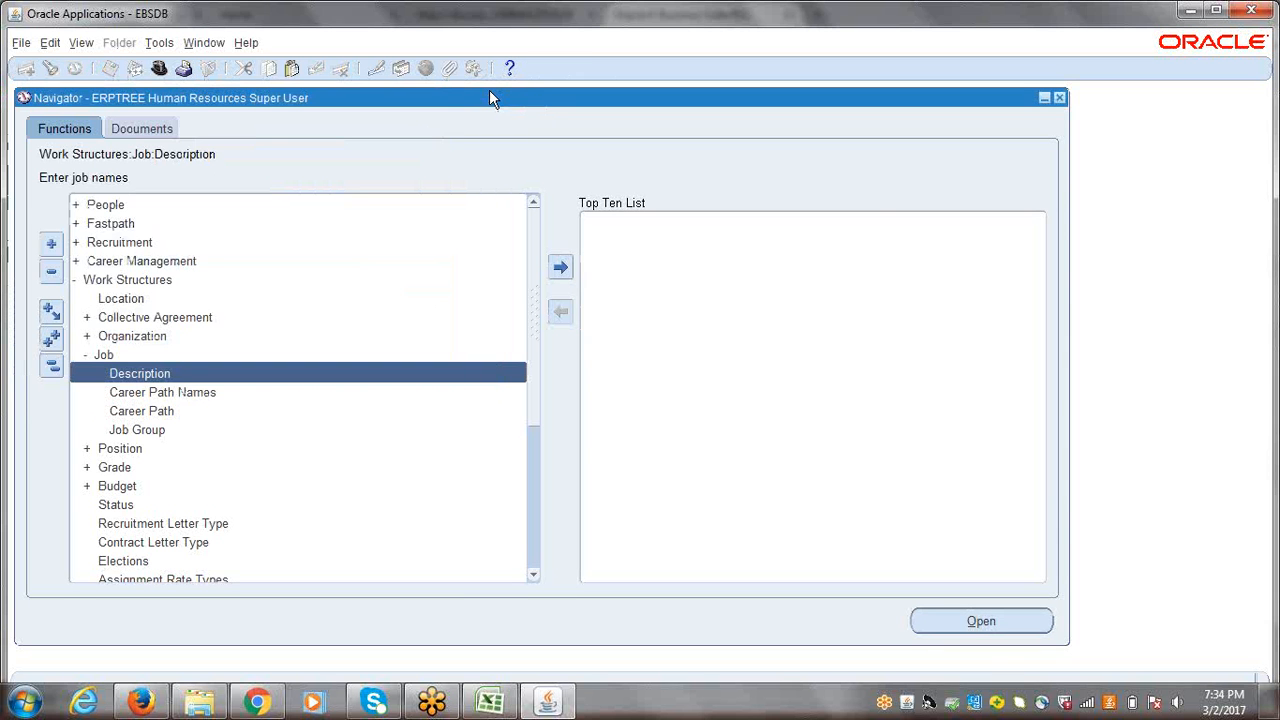
left_click(52, 368)
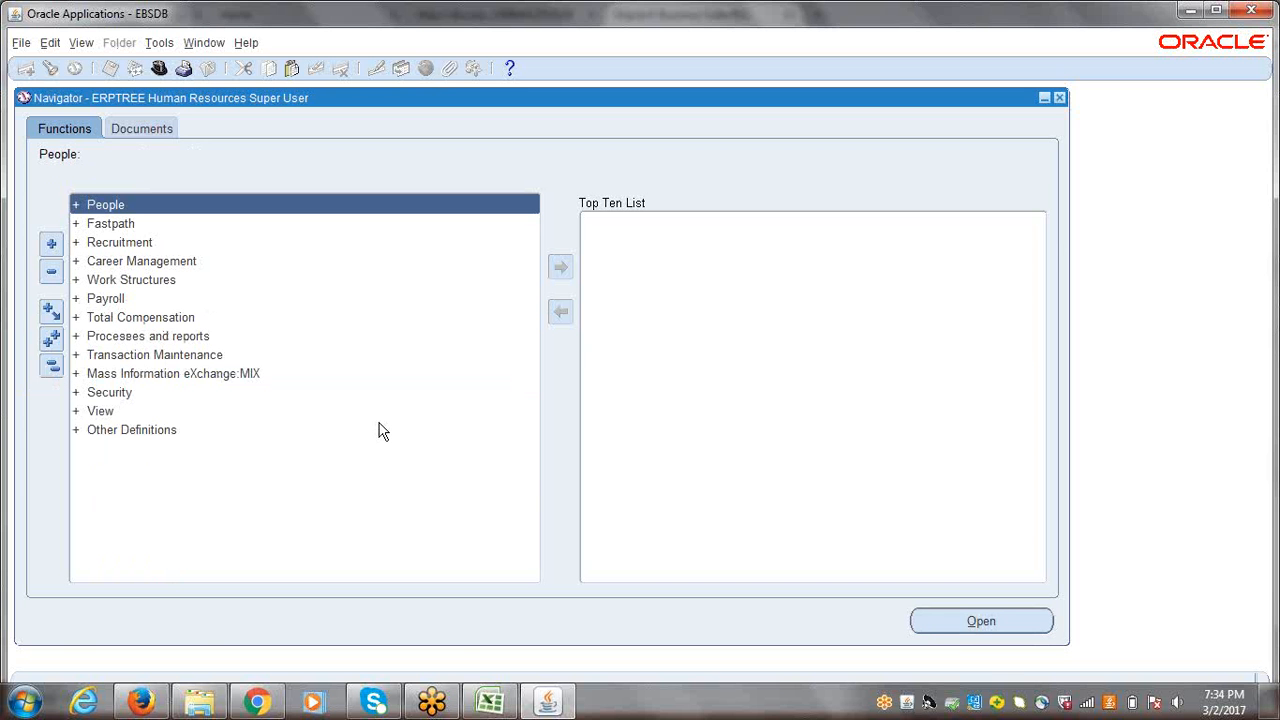
Step: Switch the responsibility to ERPTREE General Ledger Super User
left_click(550, 705)
left_click(550, 705)
left_click(159, 68)
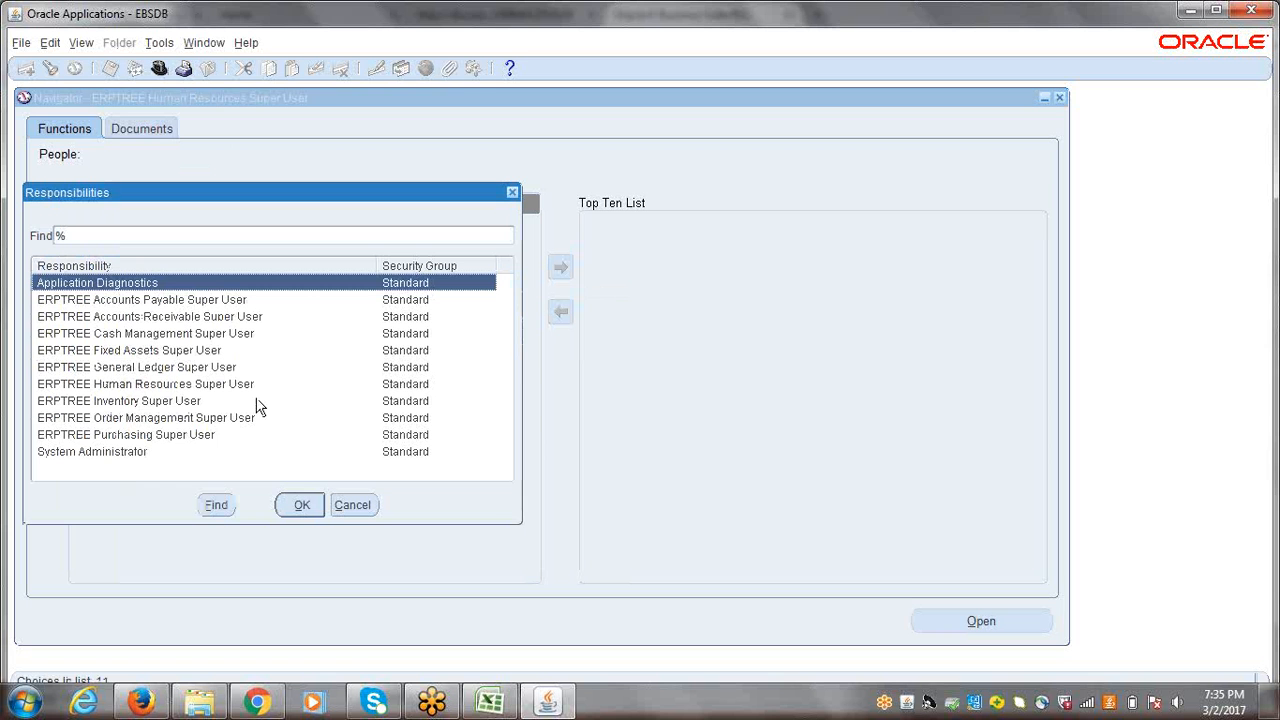
left_click(135, 368)
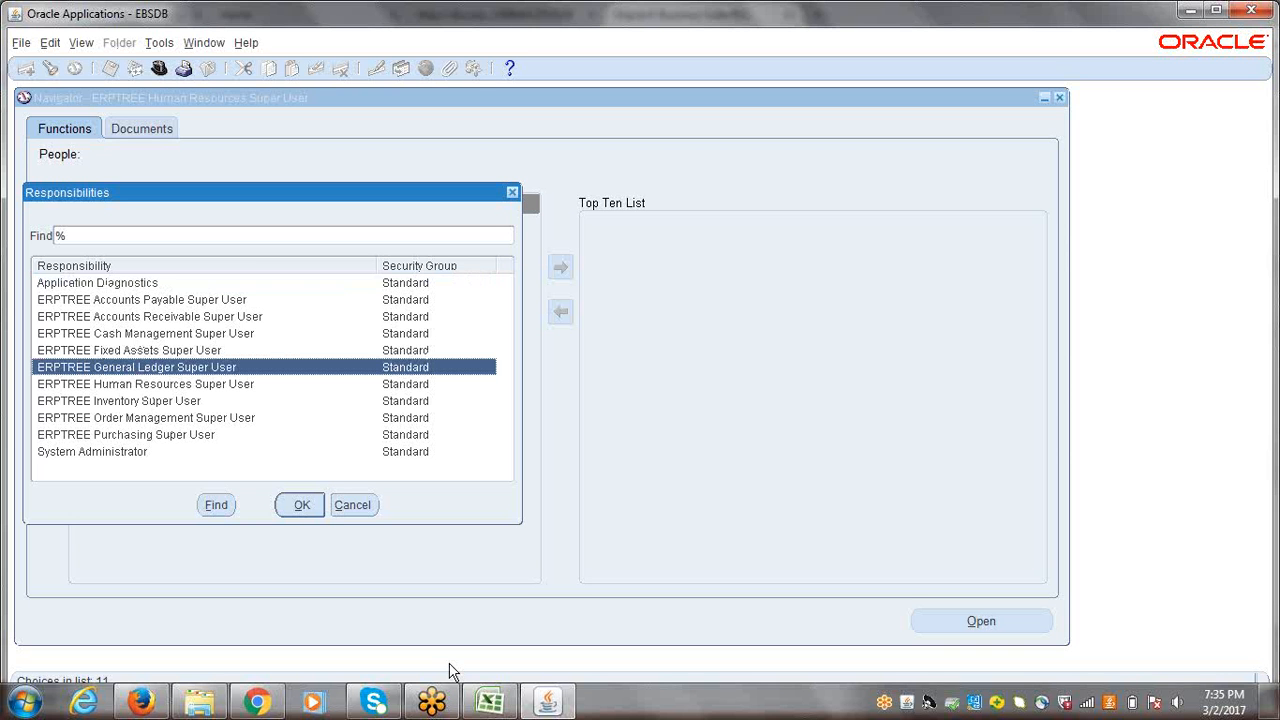
key("Return")
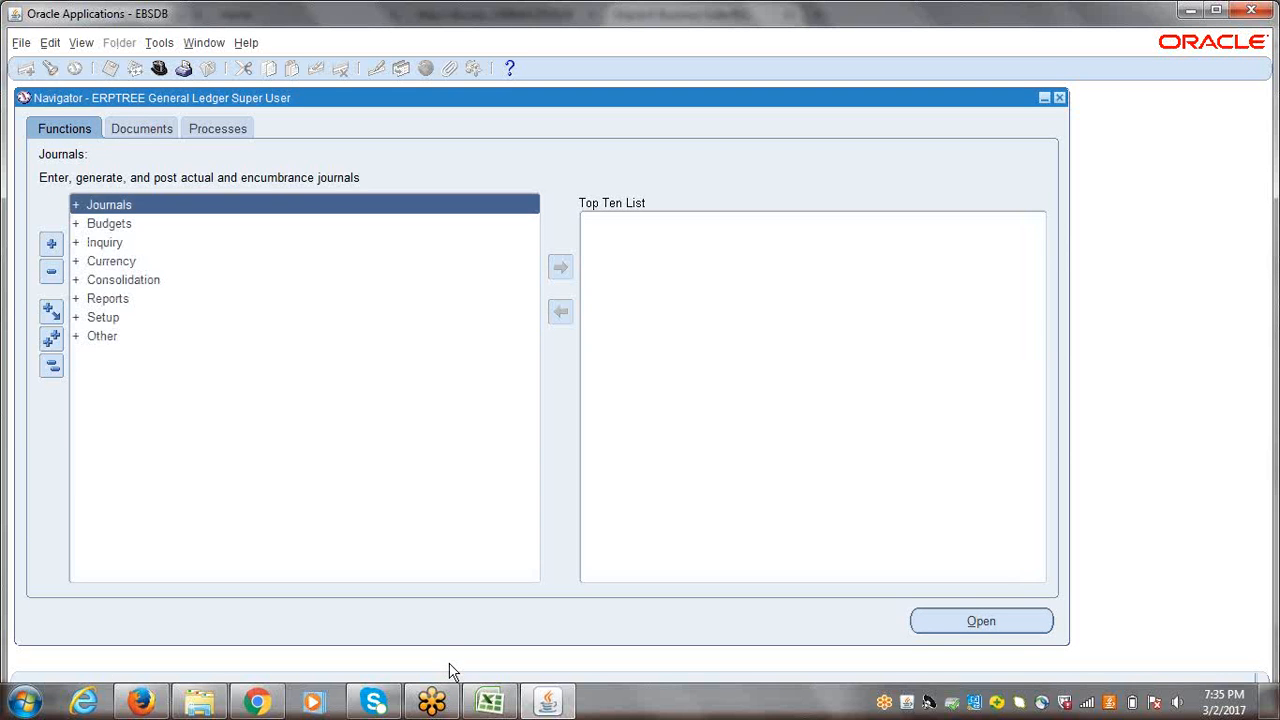
Step: Open the Key Flexfield Segments form under Setup, Financials, Flexfields, Key
left_click(106, 317)
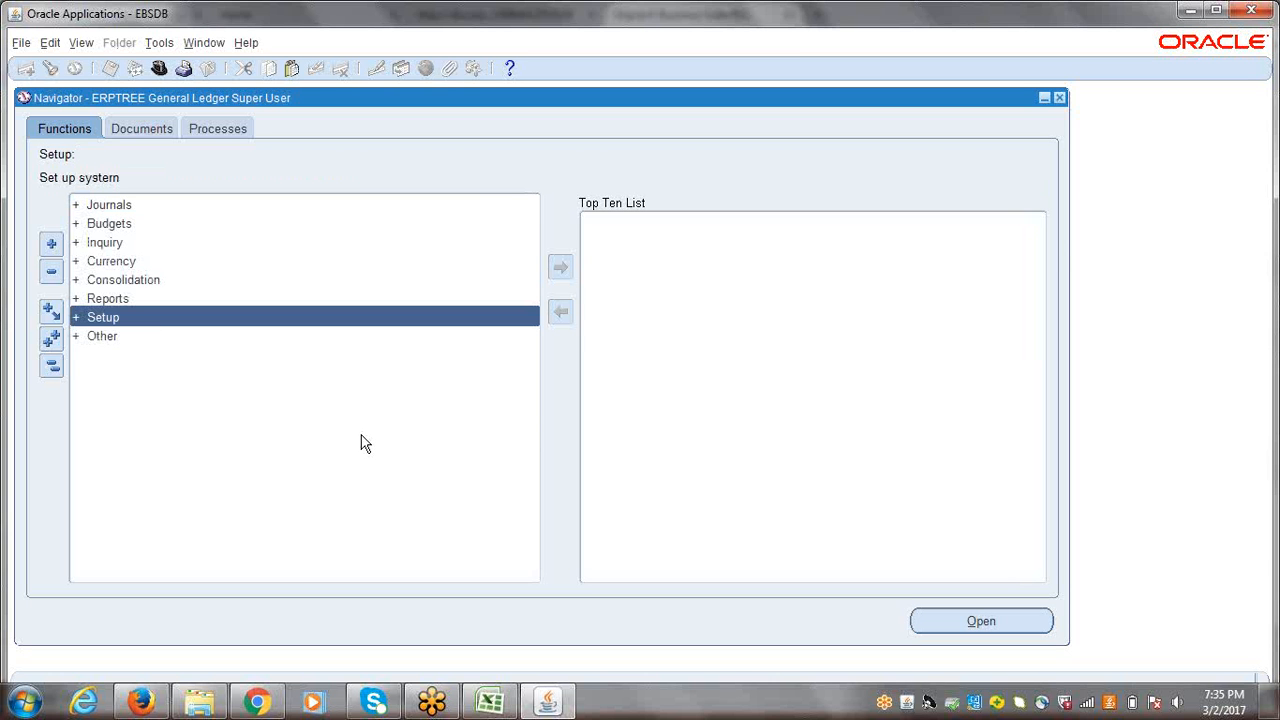
key("Return")
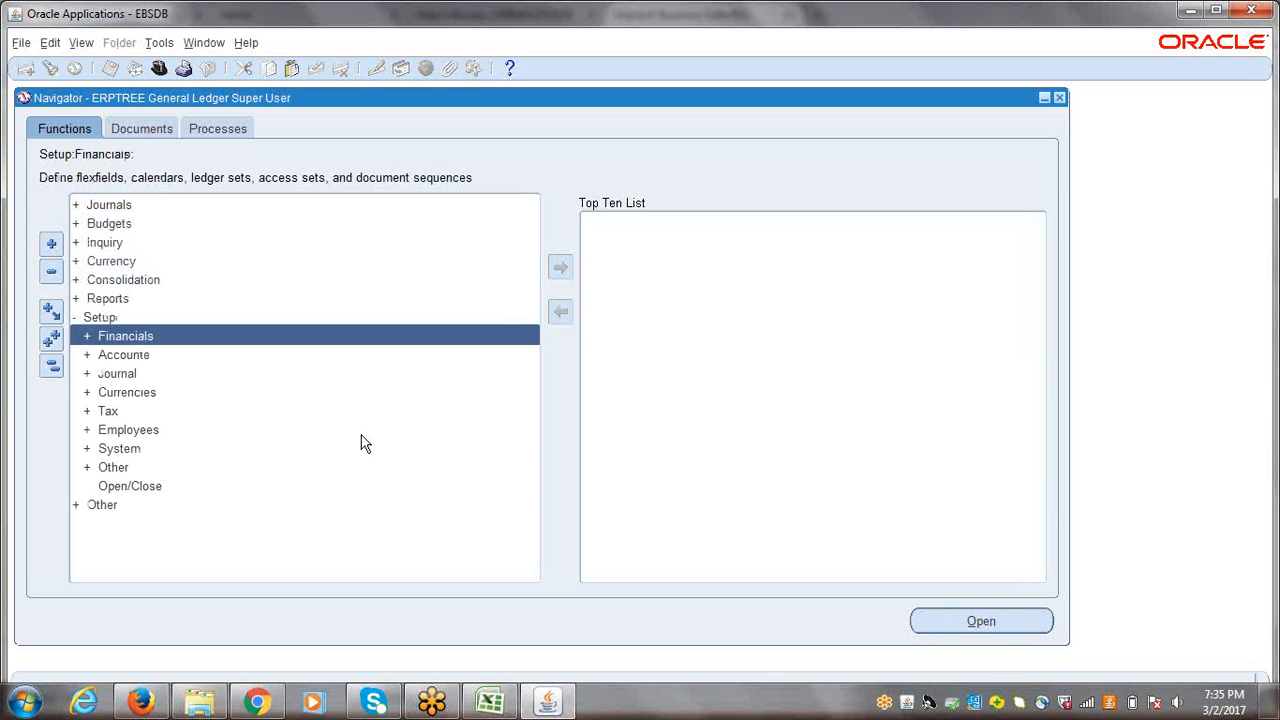
key("Return")
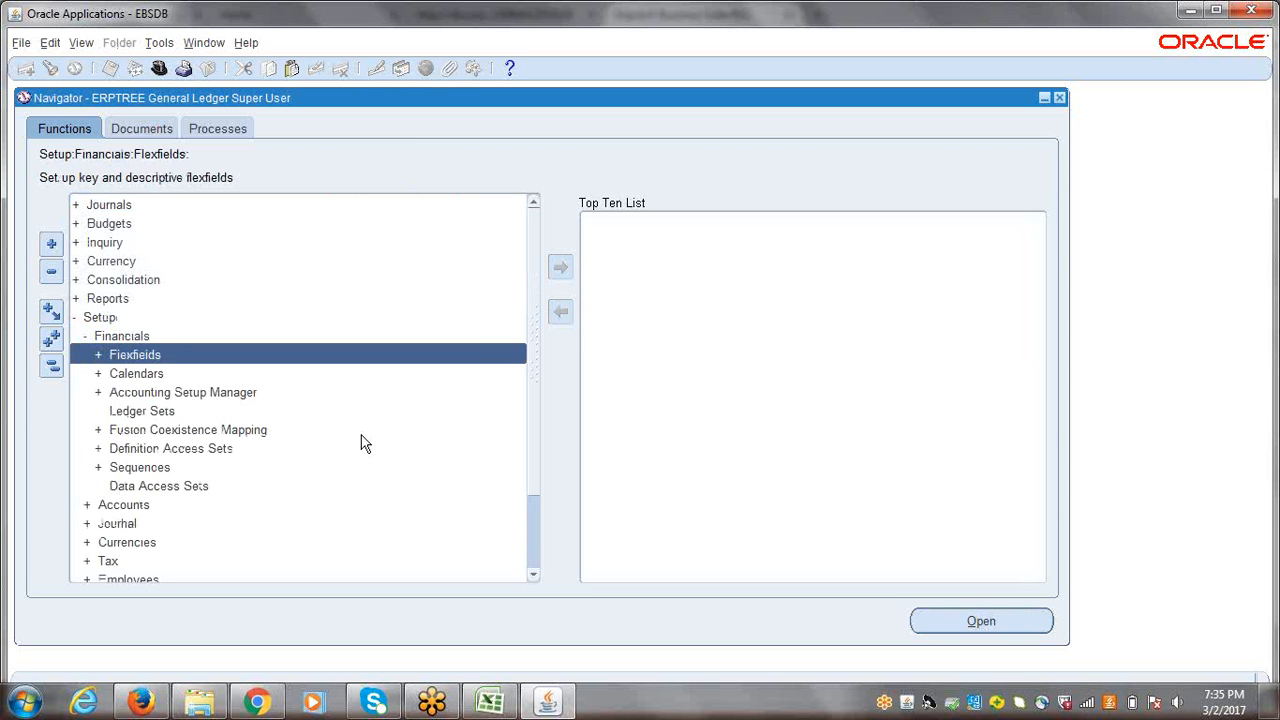
key("Return")
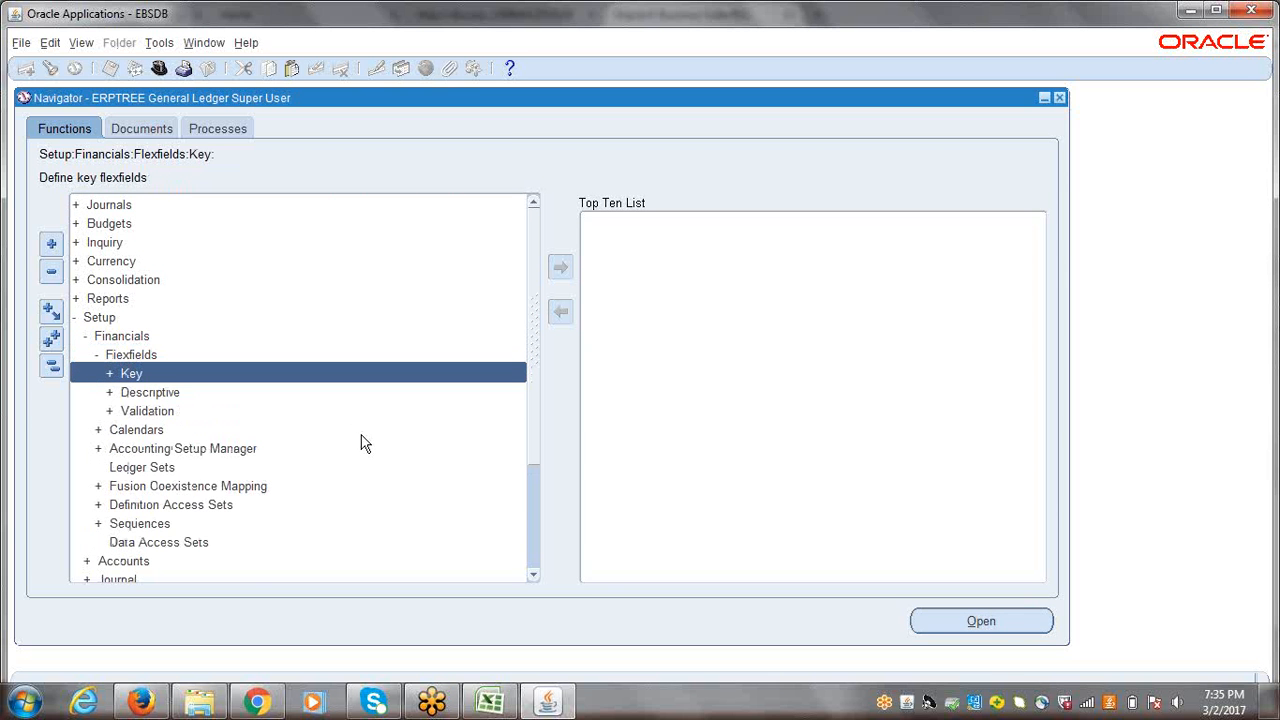
key("Return")
key("Return")
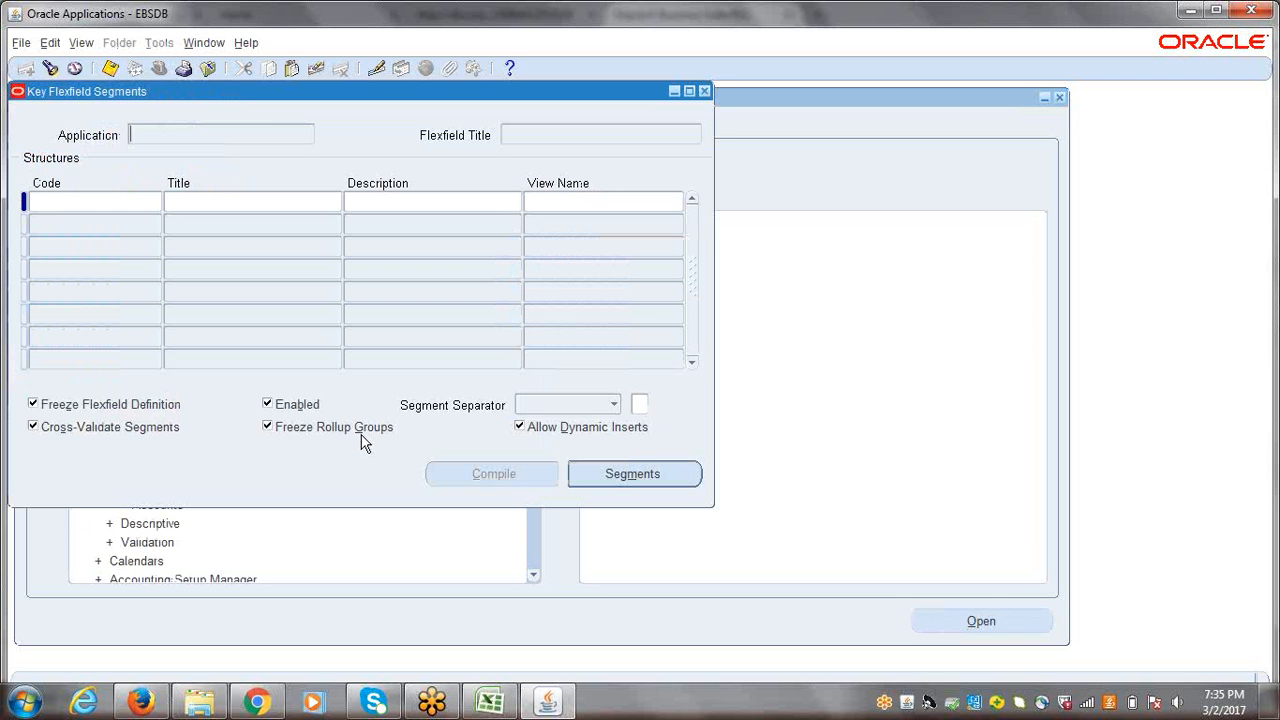
Step: Find the key flexfields of the Human Resources application and load the Position Flexfield
left_click(50, 68)
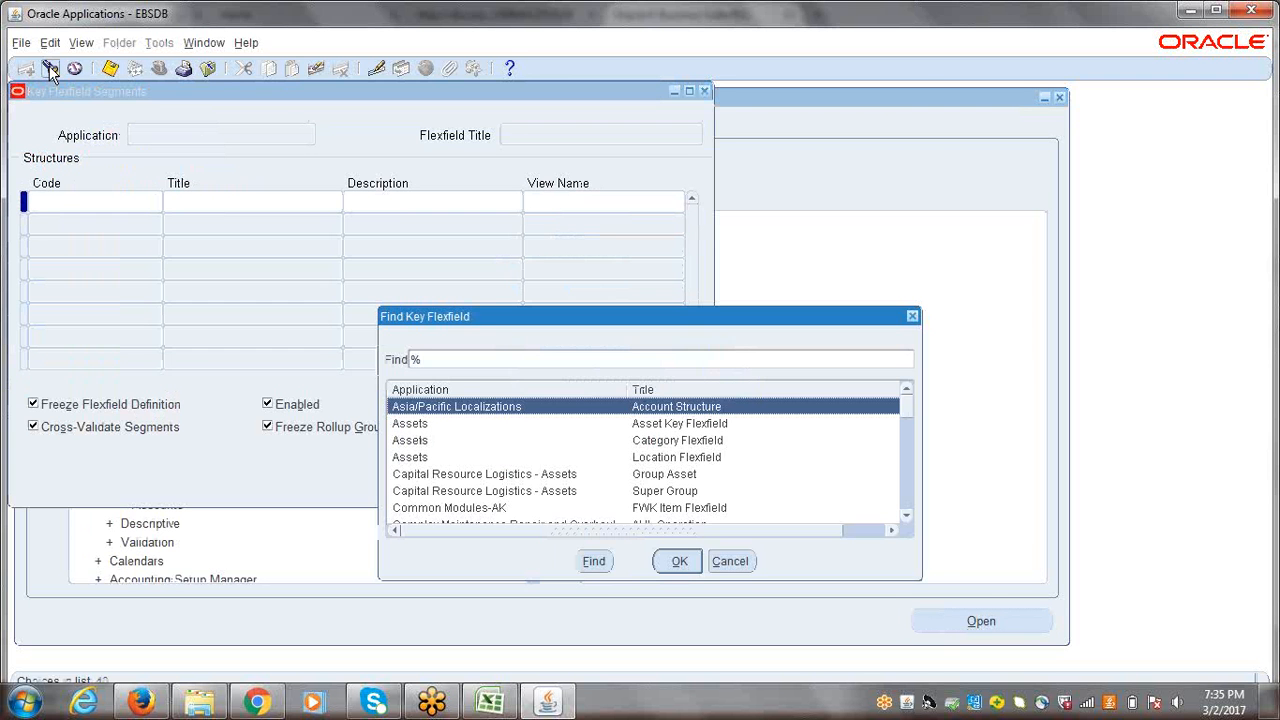
left_click_drag(530, 321, 337, 230)
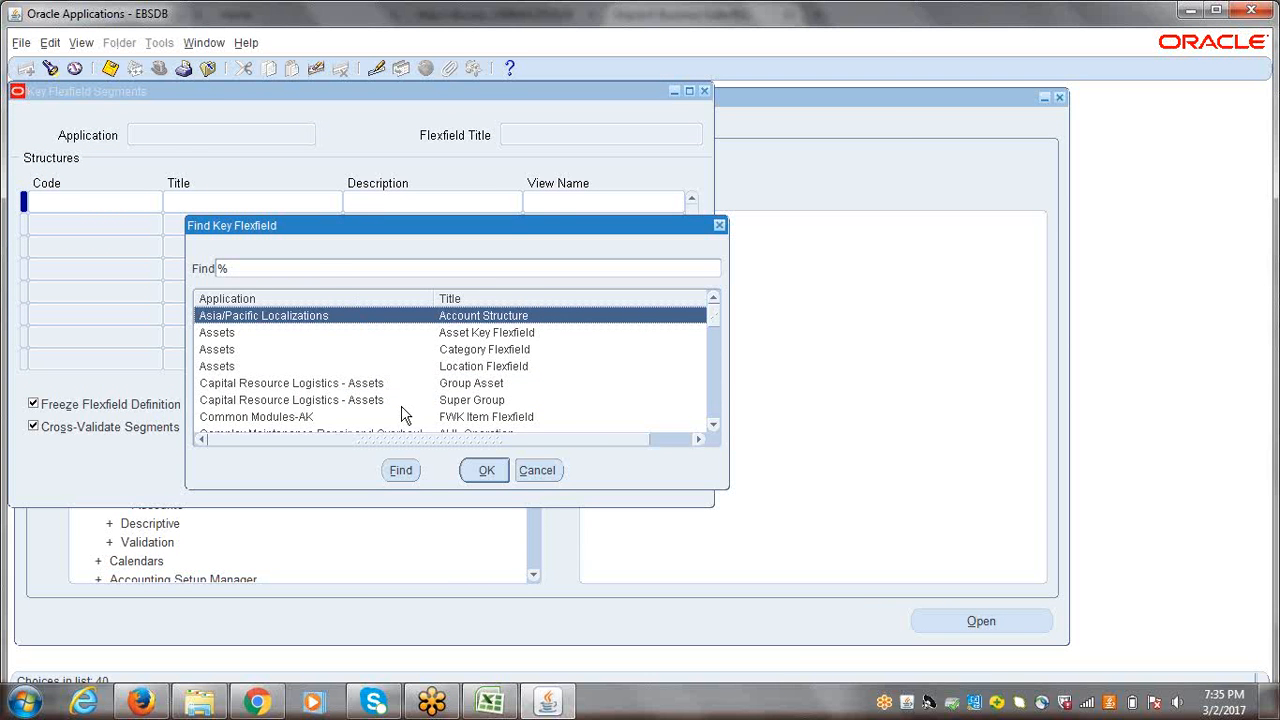
type("Human Resources")
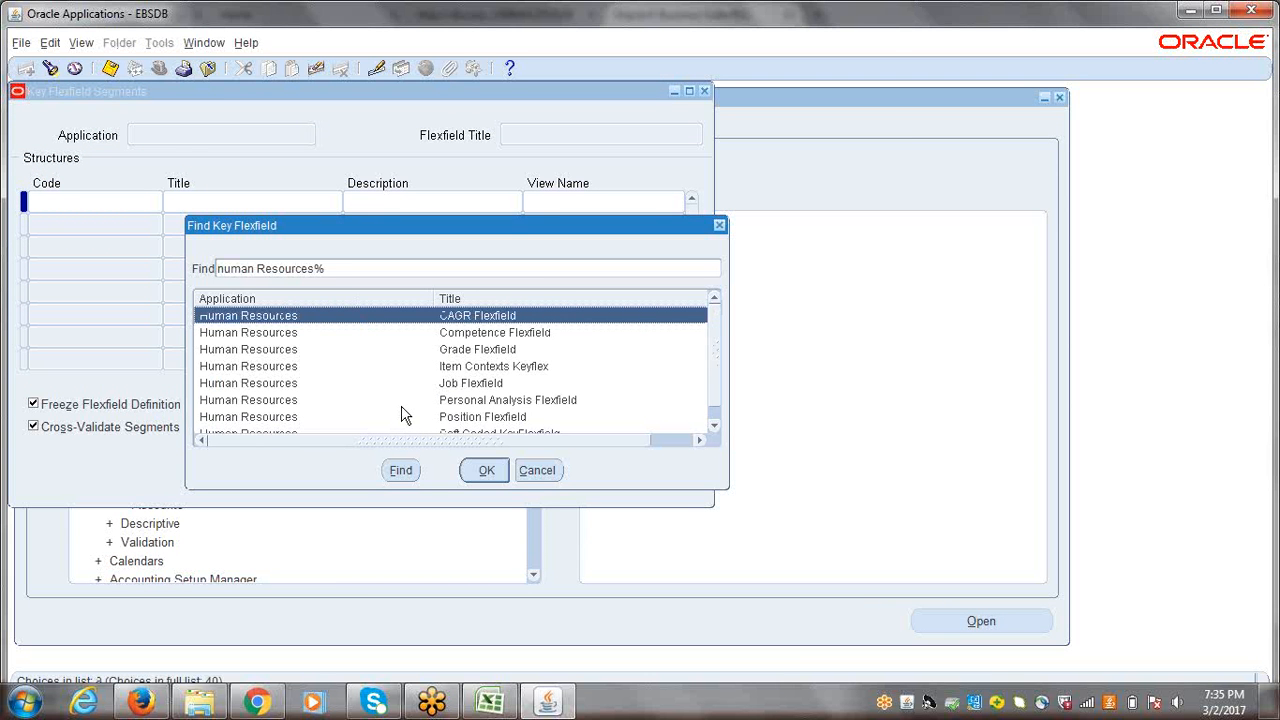
left_click(465, 420)
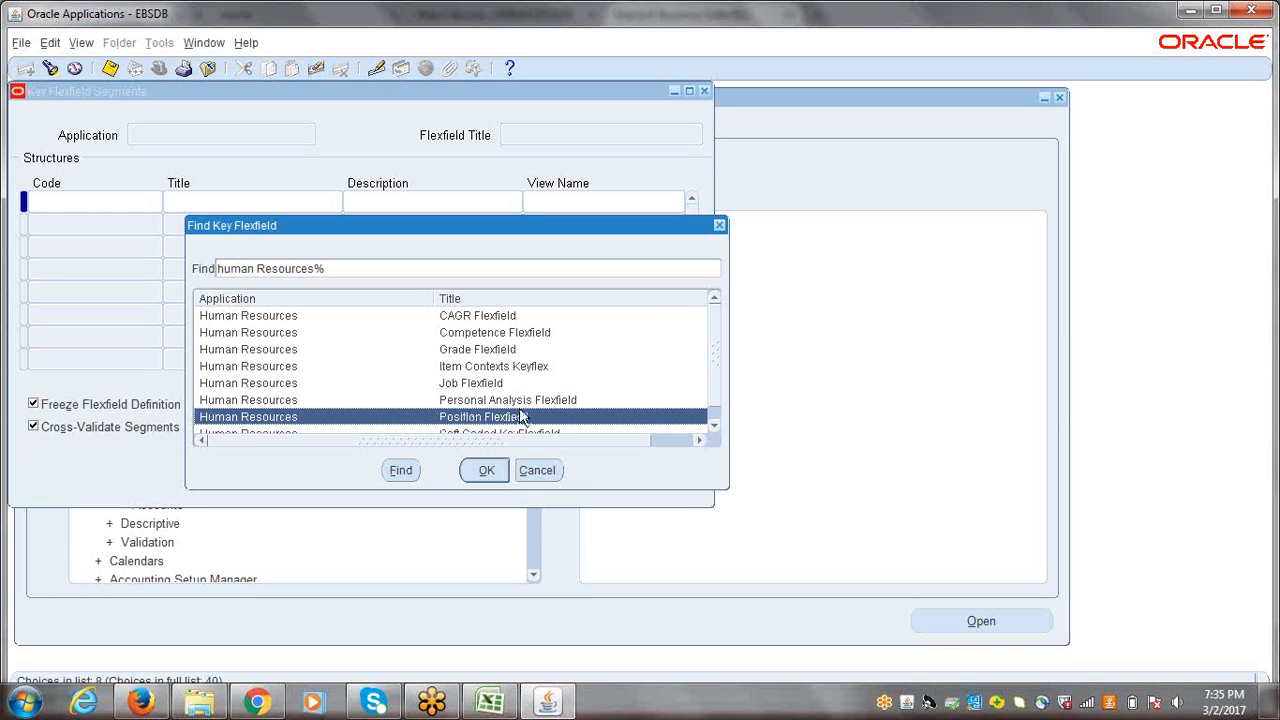
left_click(485, 470)
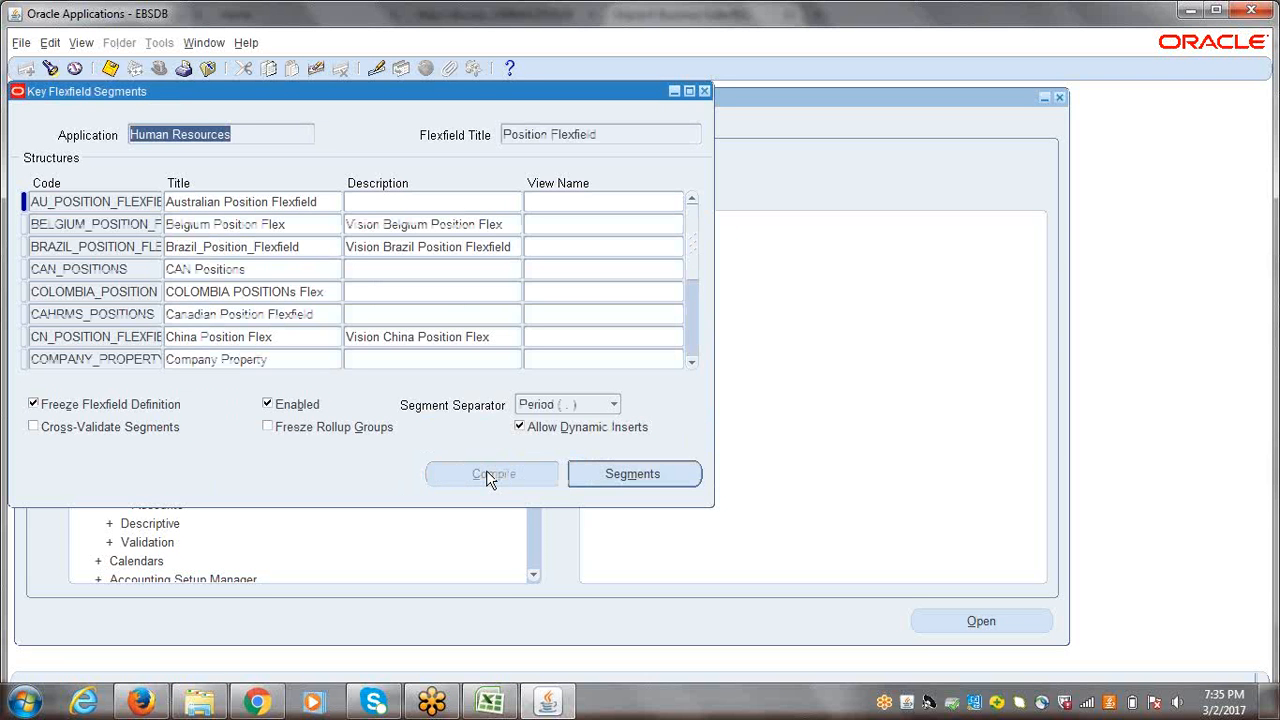
left_click(610, 136)
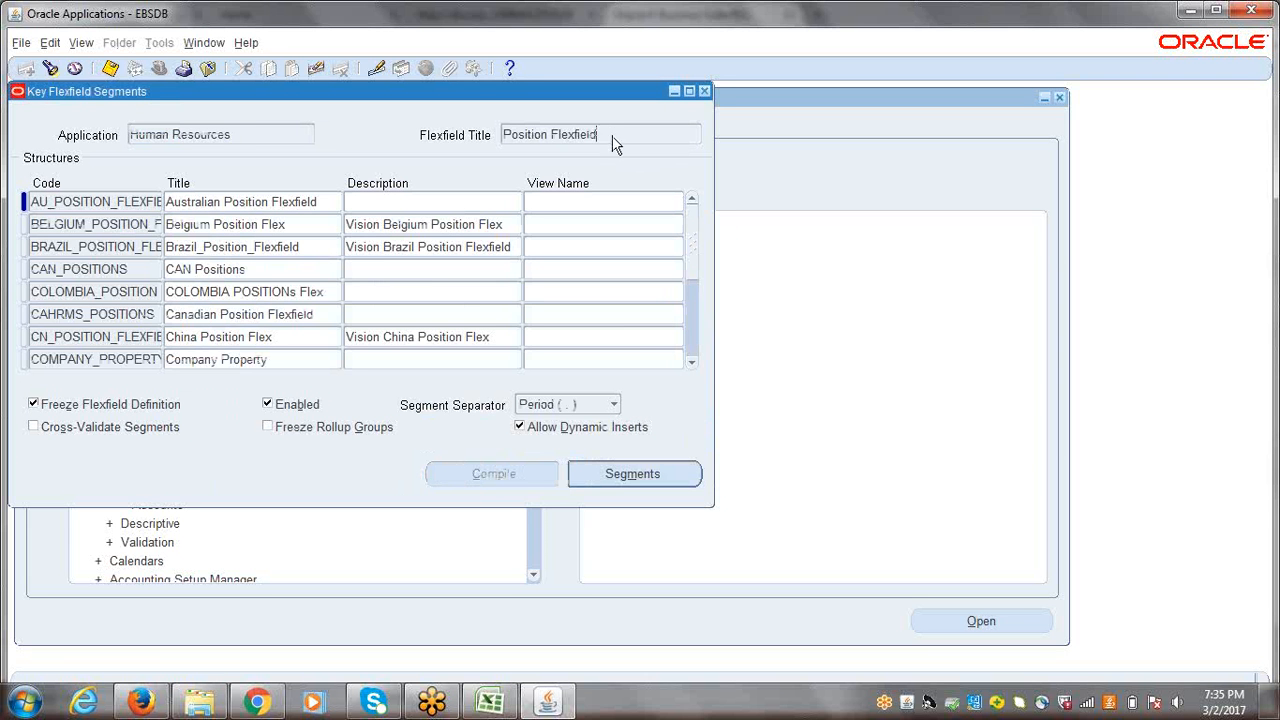
Step: Select the structure with the code POSITION_FLEXFIELD and open its segments summary
left_click(99, 200)
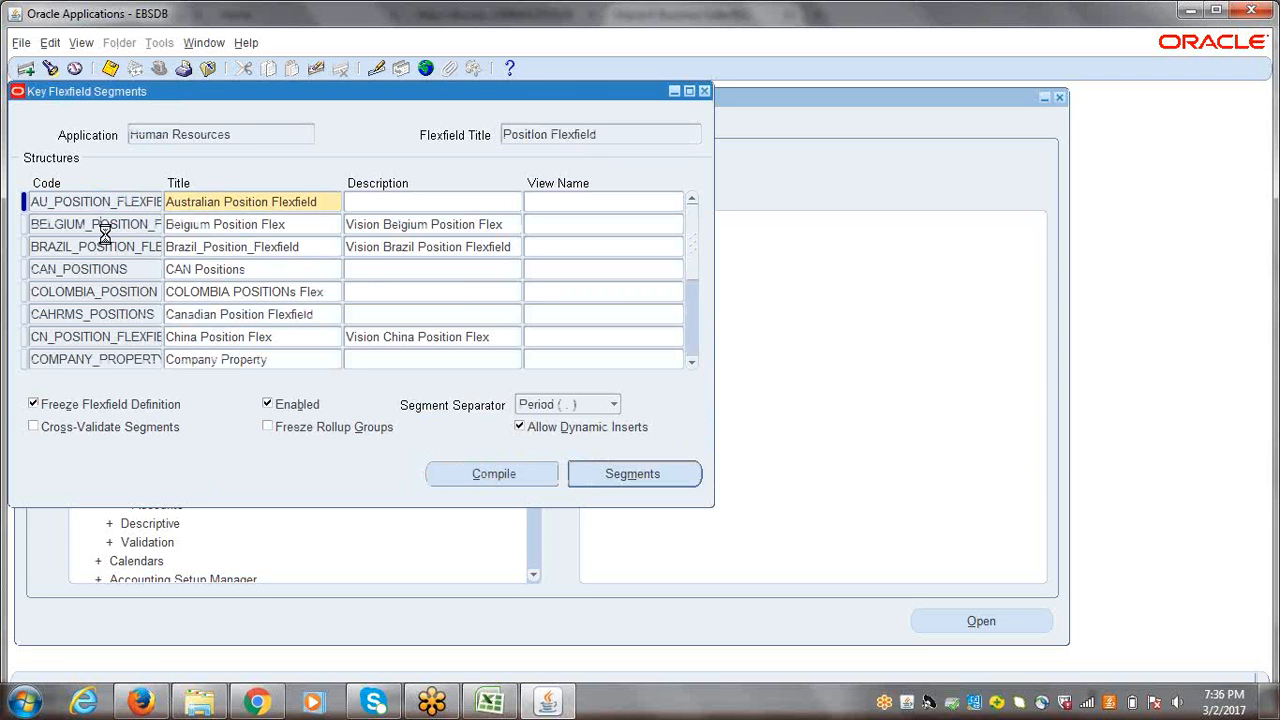
left_click(106, 226)
left_click(112, 334)
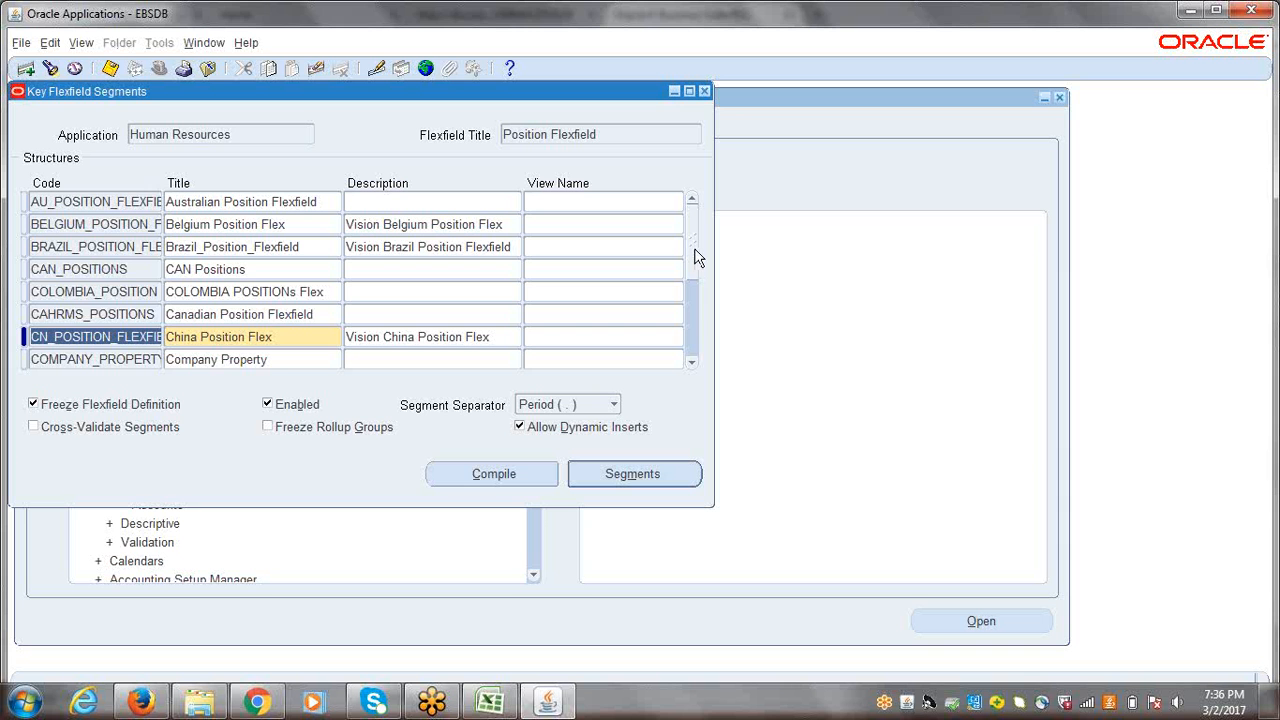
left_click(691, 363)
left_click(691, 363)
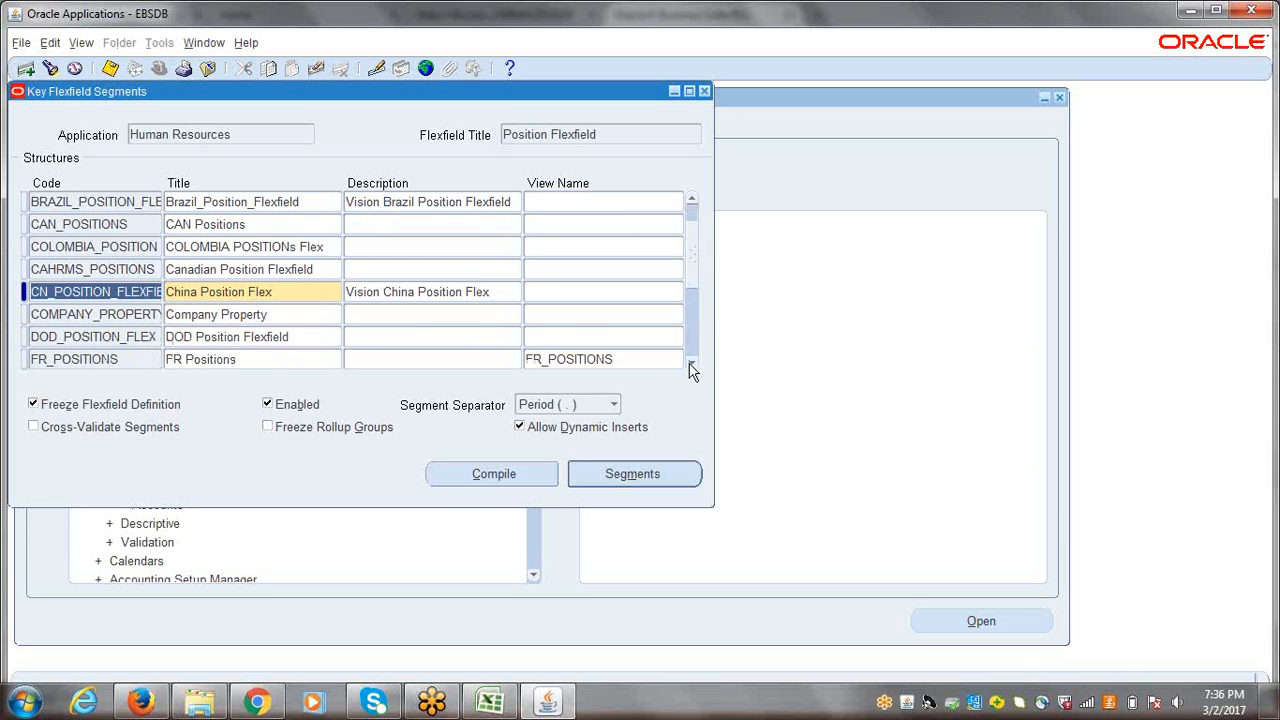
left_click(691, 363)
left_click(691, 363)
left_click(691, 363)
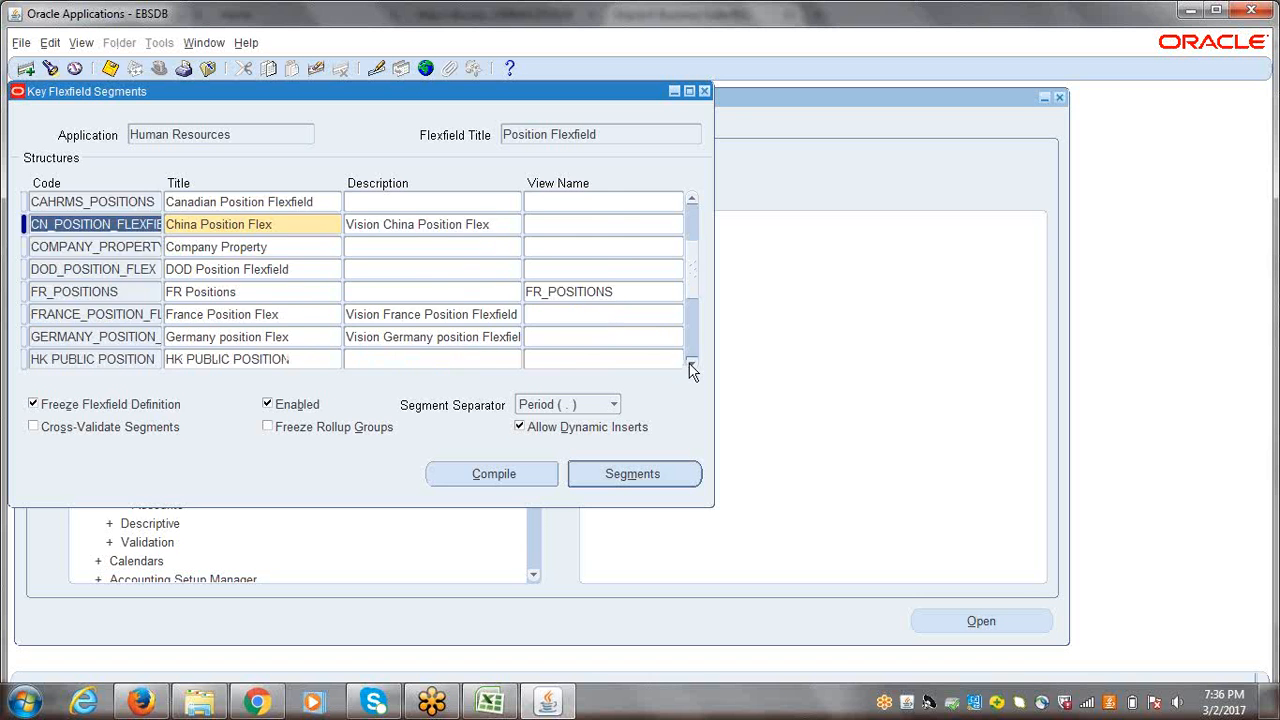
left_click(691, 363)
left_click(691, 363)
left_click(691, 363)
left_click(691, 363)
left_click(691, 363)
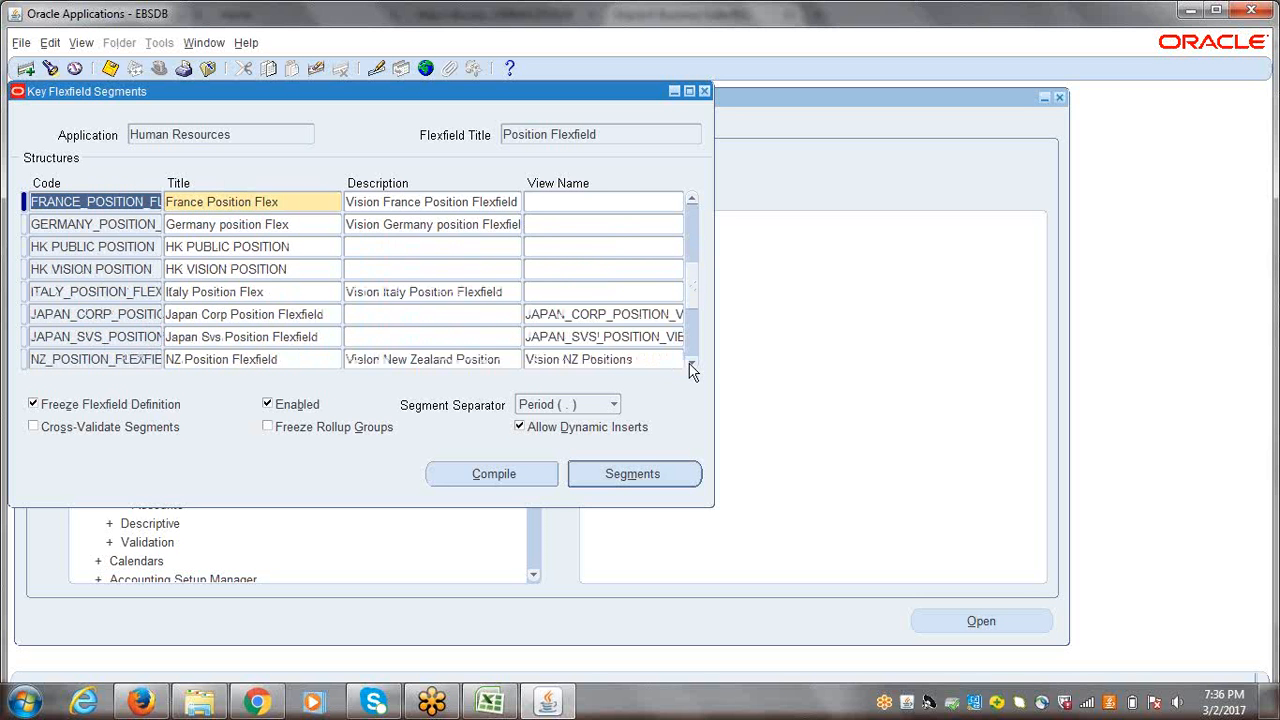
left_click(691, 363)
left_click(691, 363)
left_click(691, 363)
left_click(691, 363)
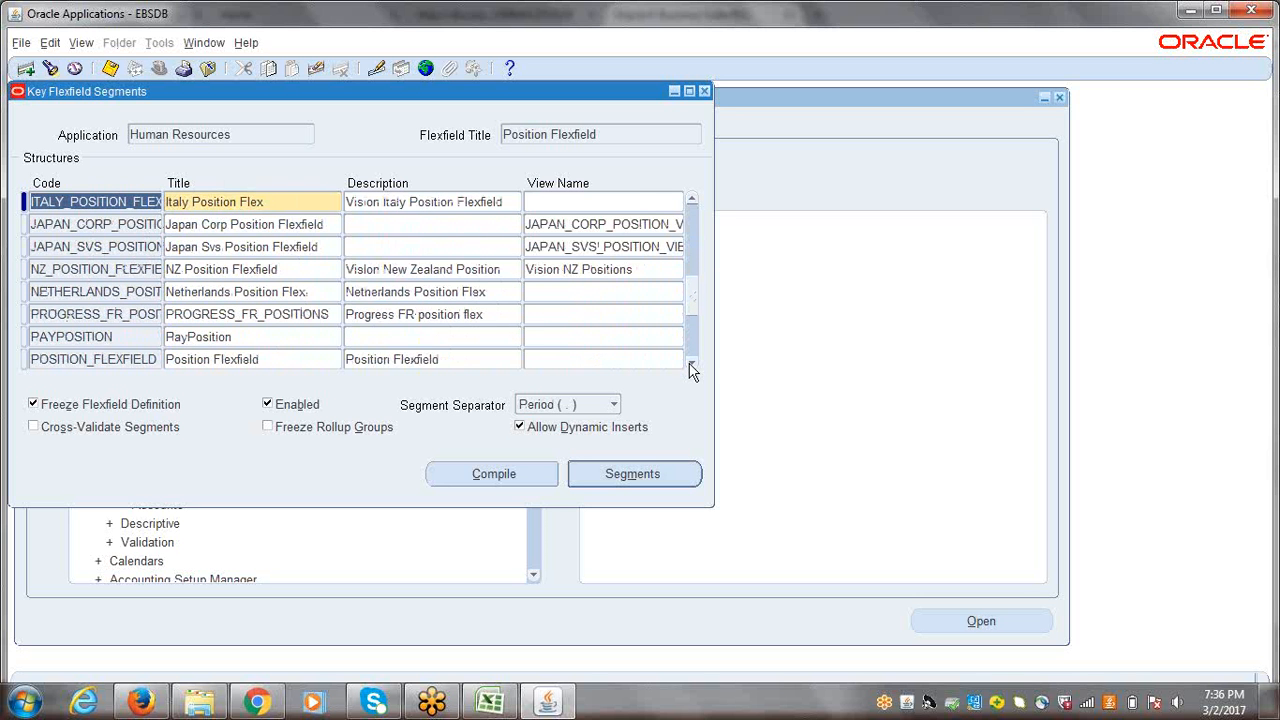
left_click(691, 363)
left_click(234, 341)
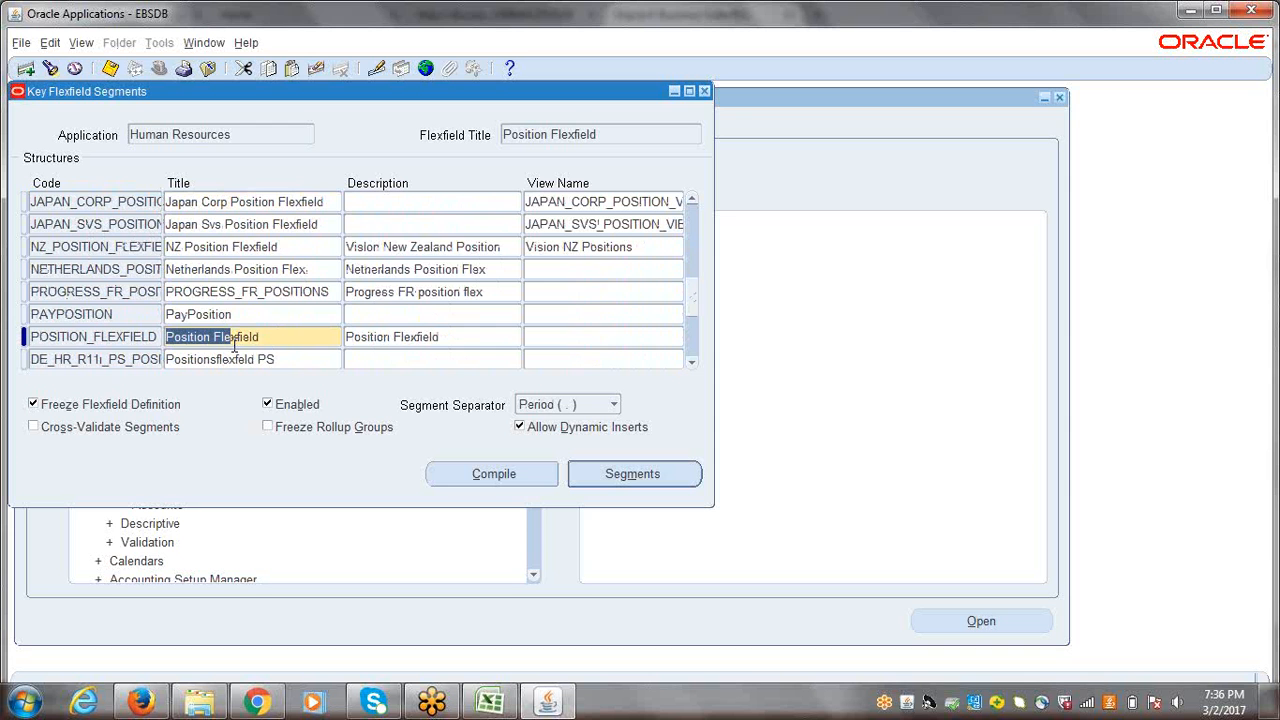
left_click(271, 338)
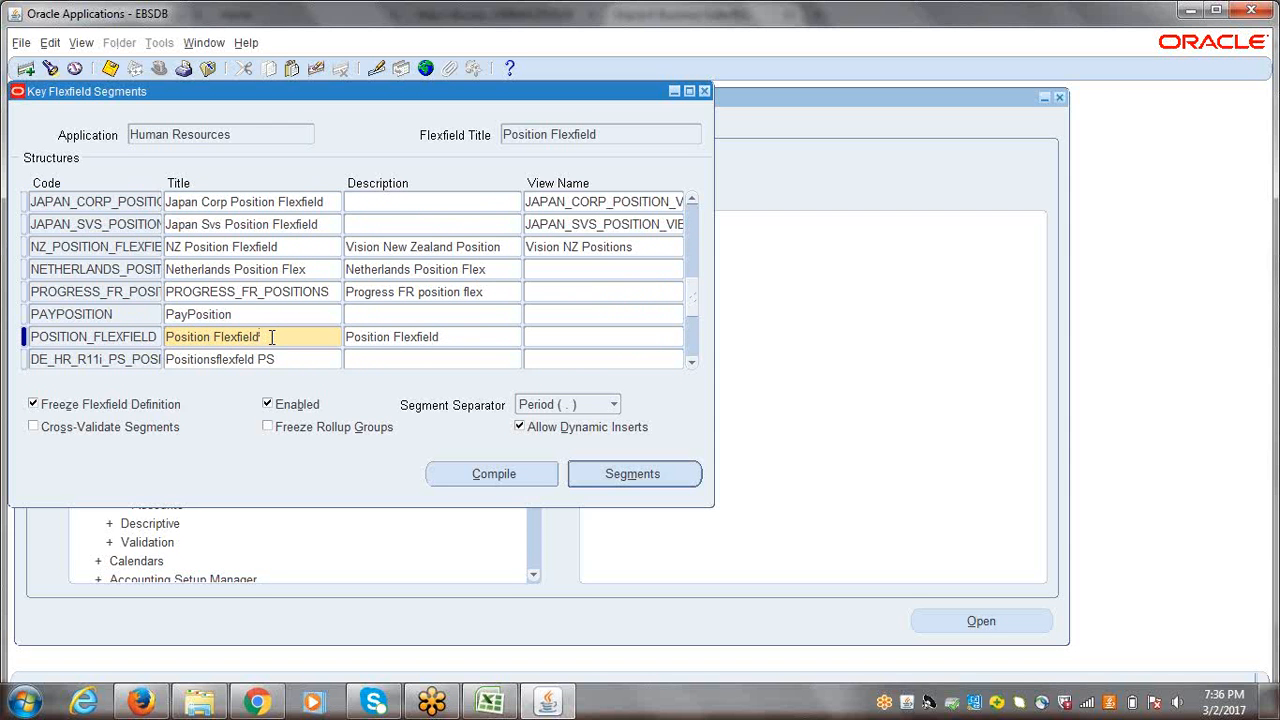
left_click_drag(290, 338, 135, 336)
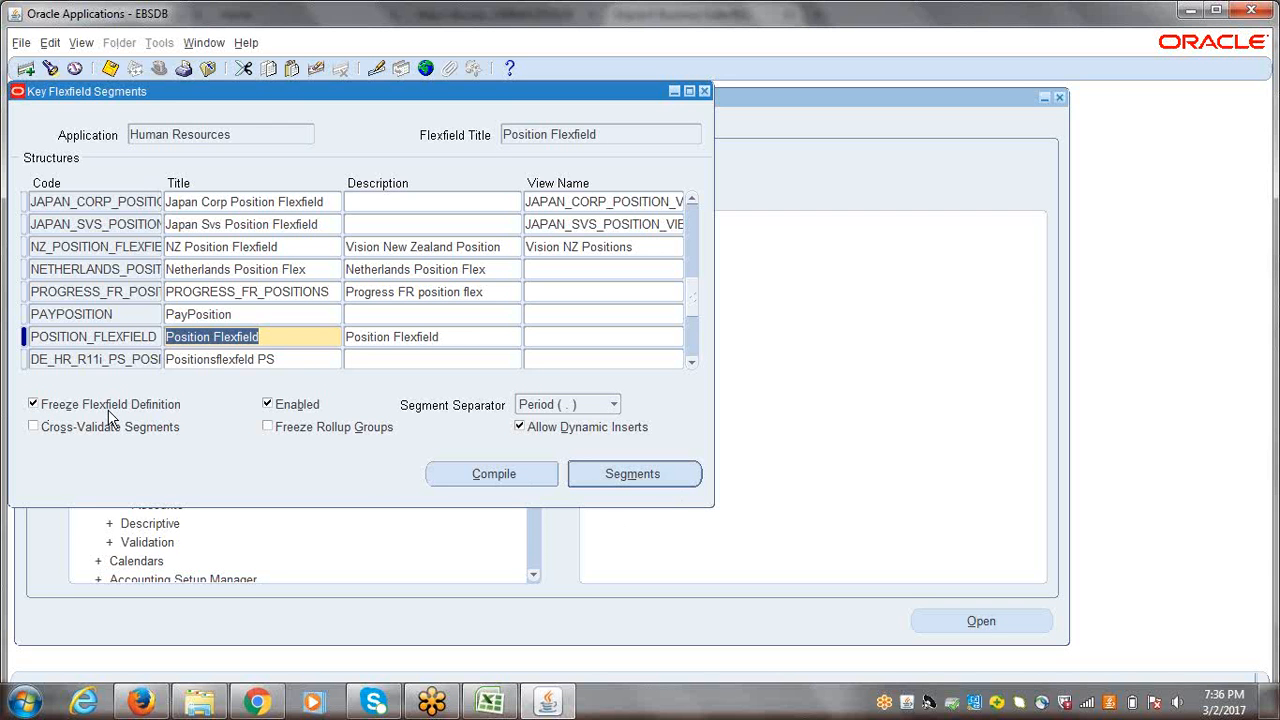
left_click(621, 474)
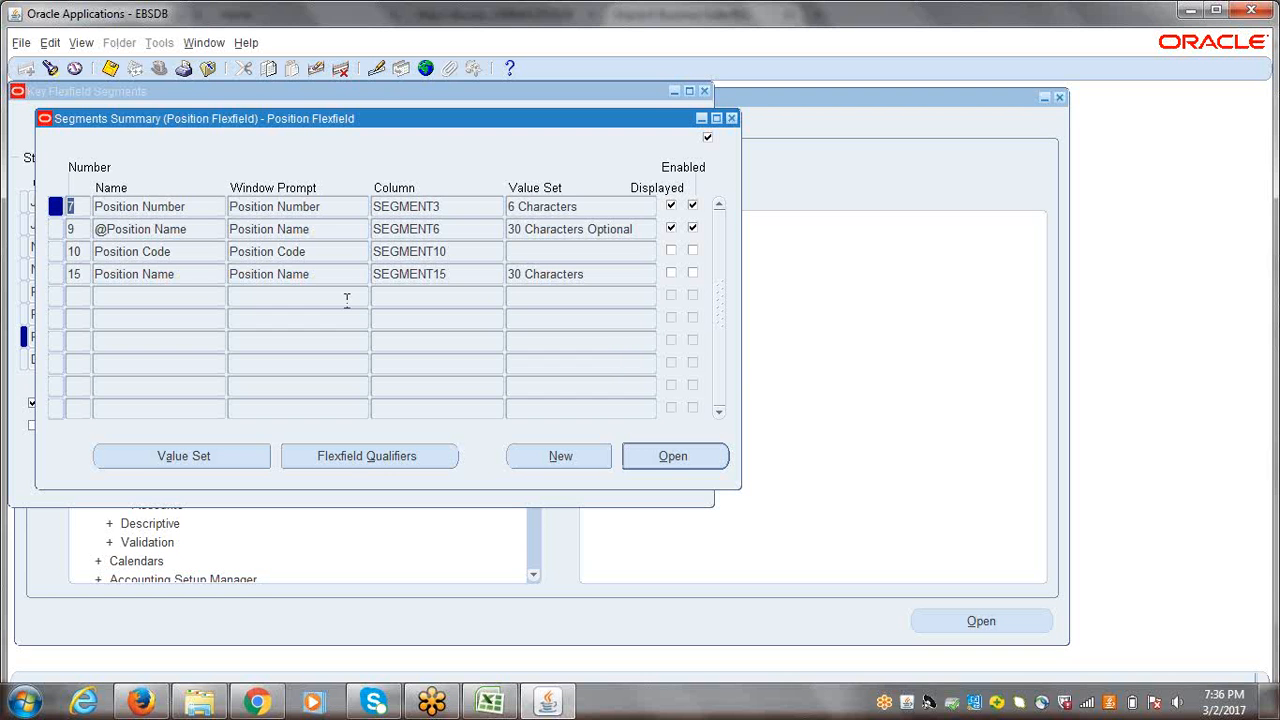
Step: Examine the names, window prompts, columns and value sets of the Position Flexfield's segments
left_click(164, 208)
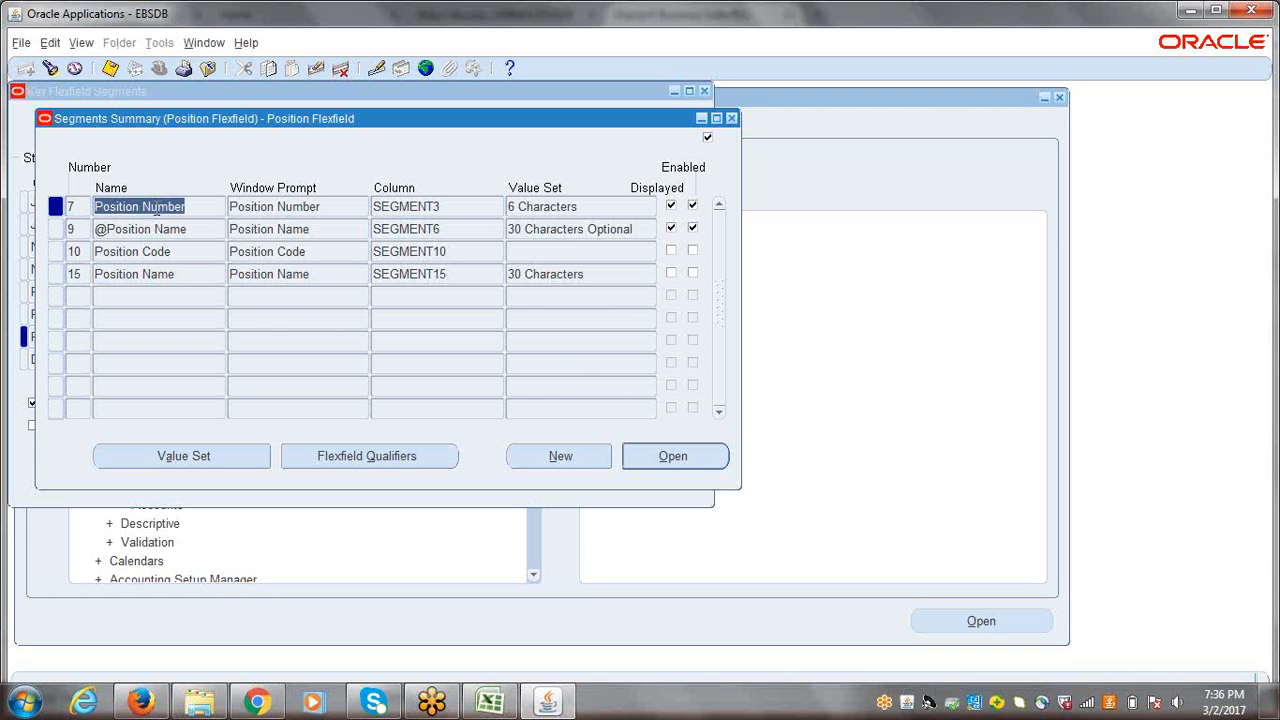
left_click(189, 228)
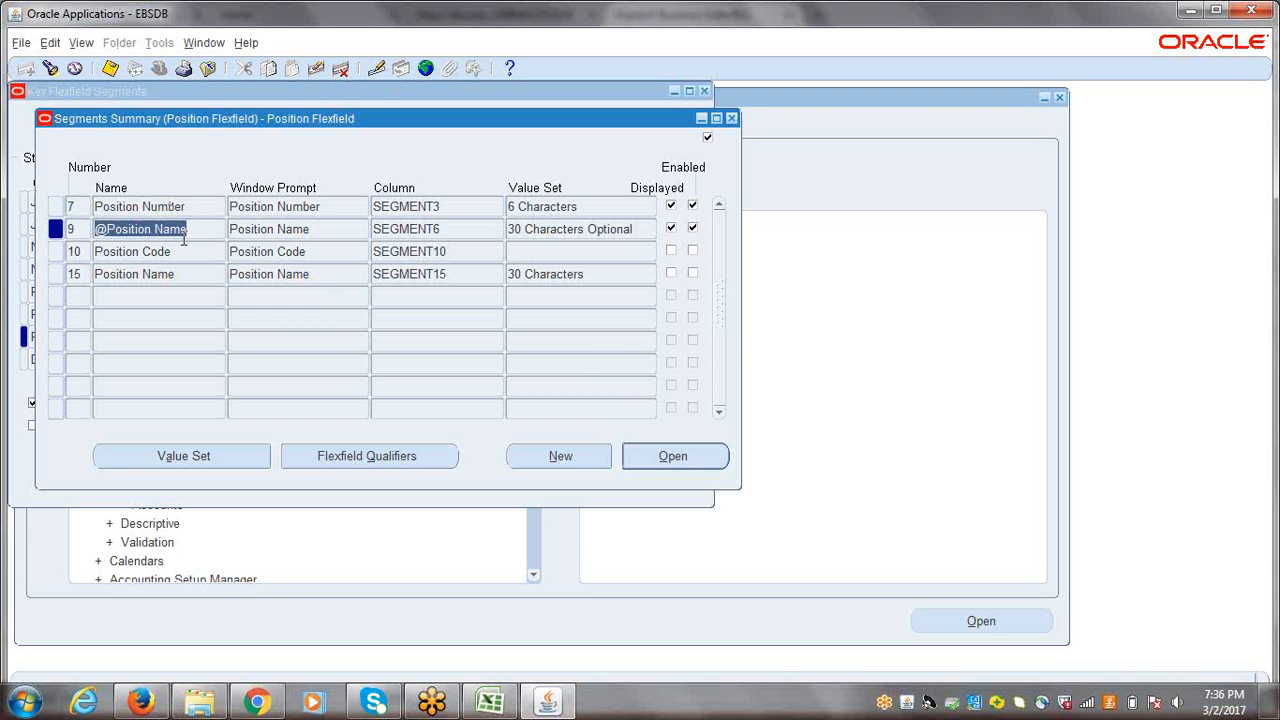
left_click(183, 253)
left_click(181, 273)
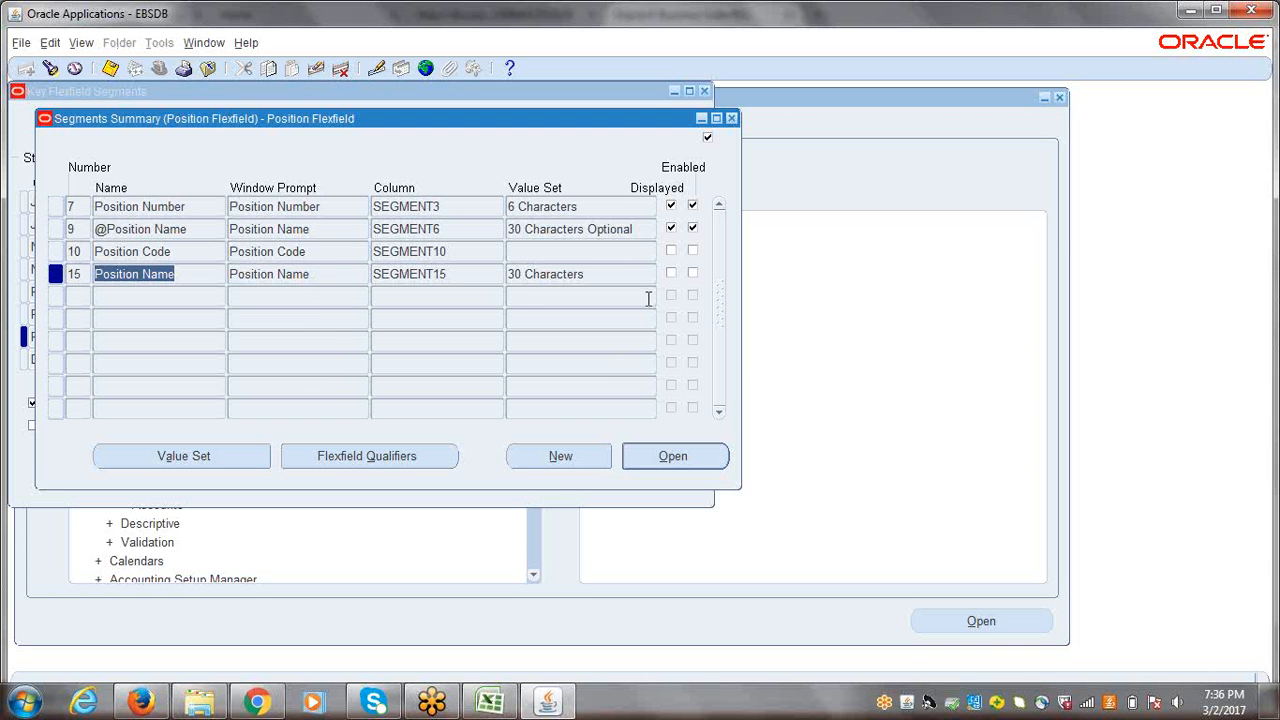
left_click(149, 251)
key("Down")
left_click(166, 208)
key("Down")
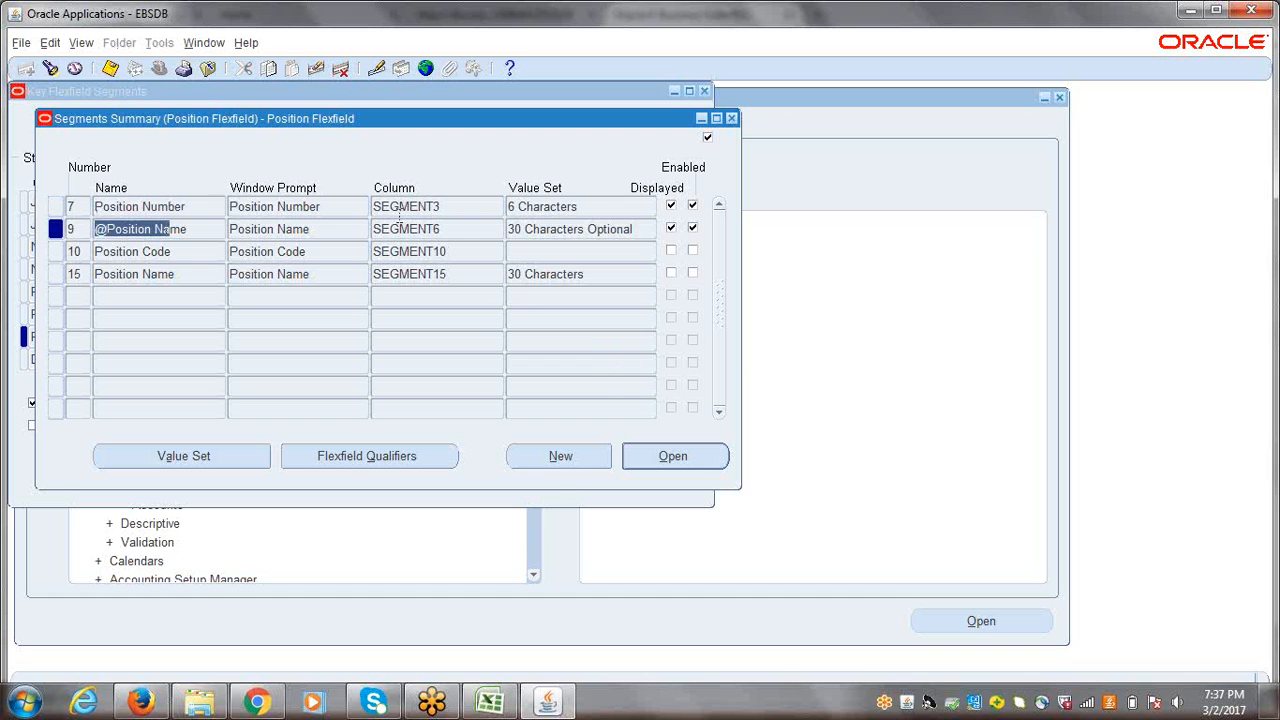
left_click(556, 207)
key("Down")
left_click(432, 192)
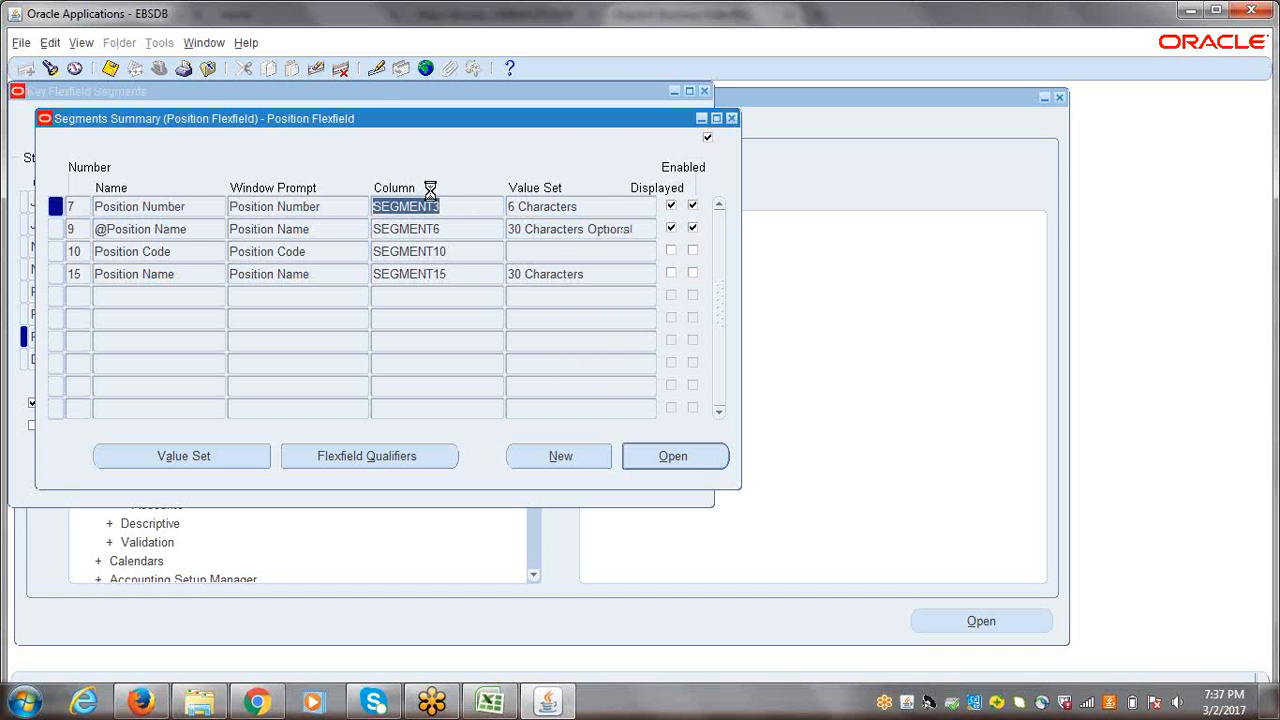
key("Down")
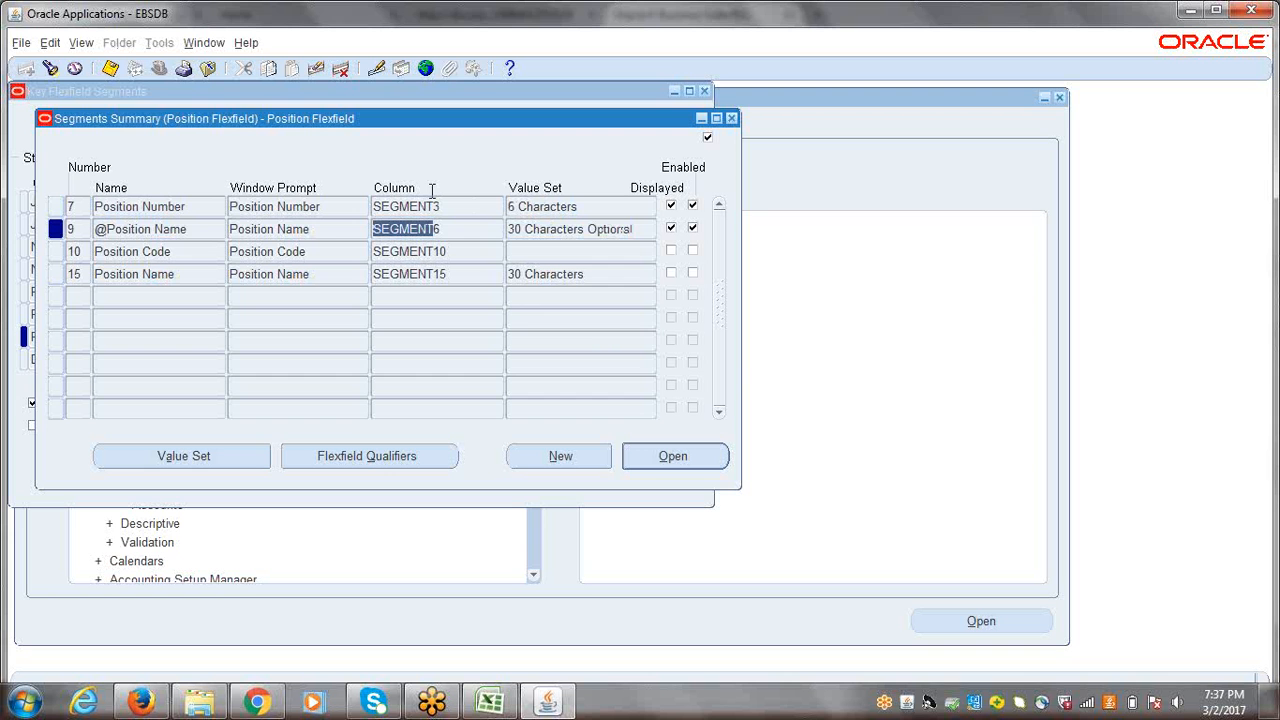
left_click(329, 209)
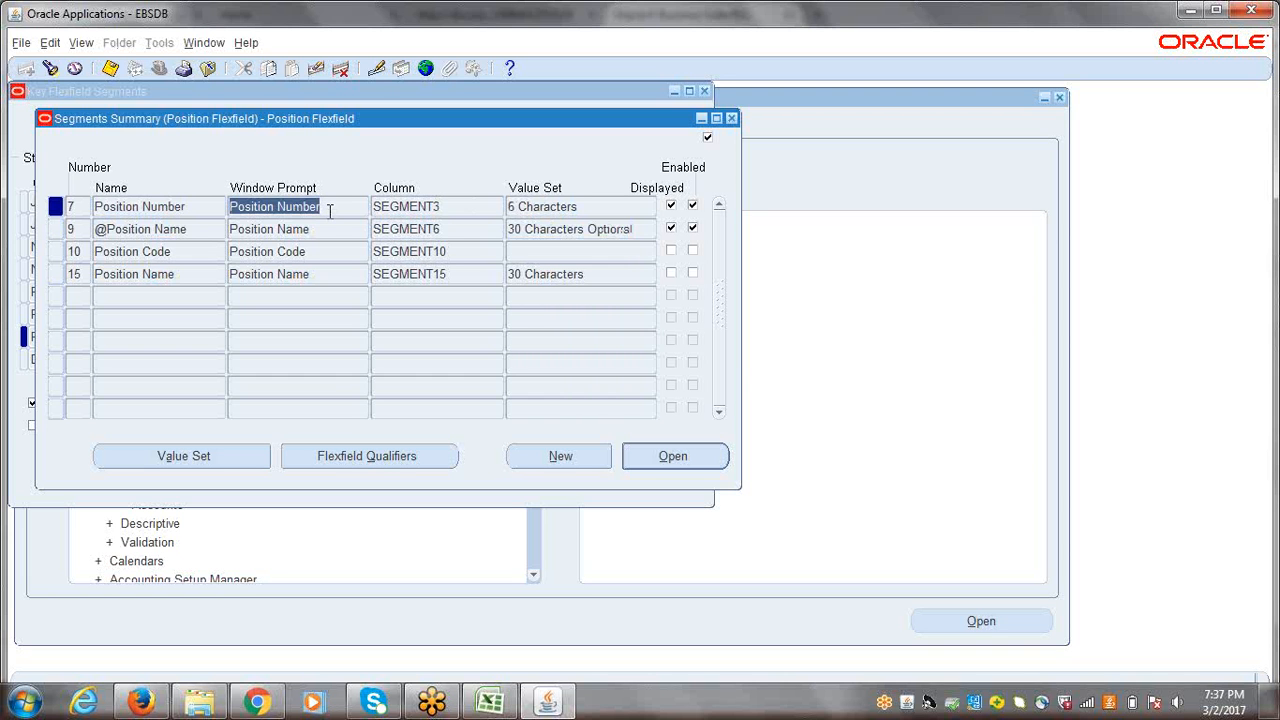
left_click(324, 229)
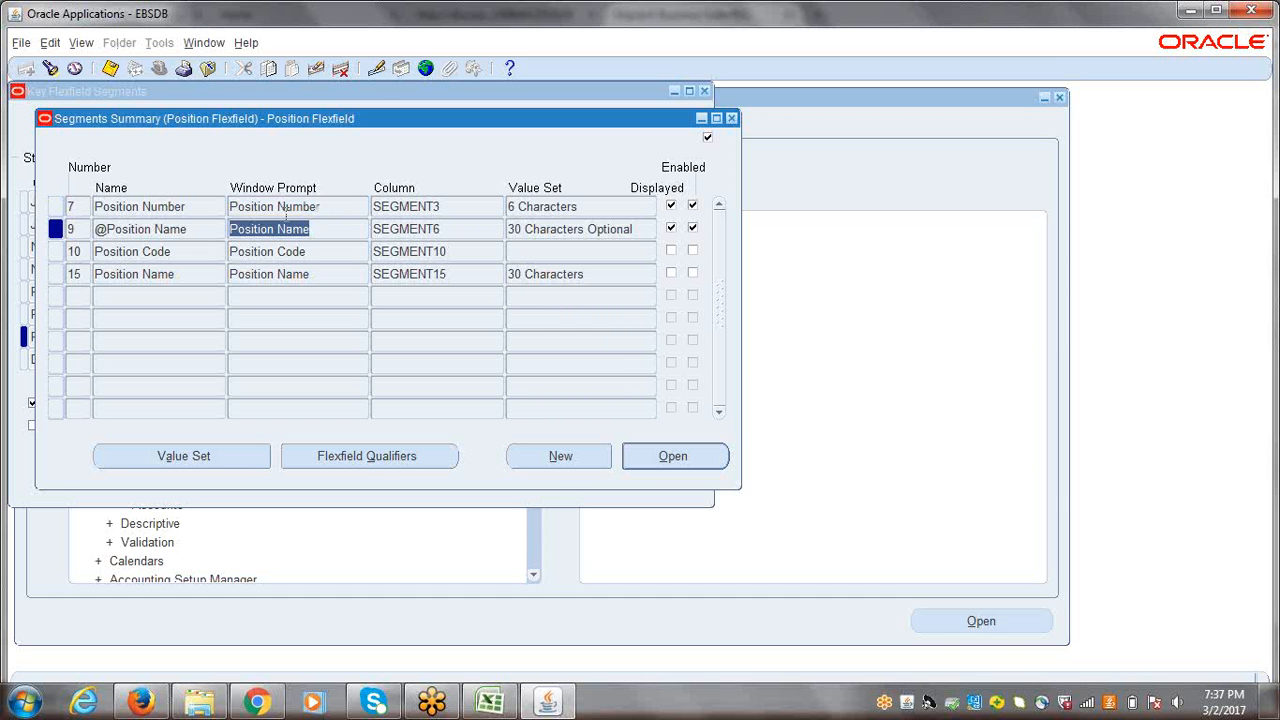
left_click(196, 204)
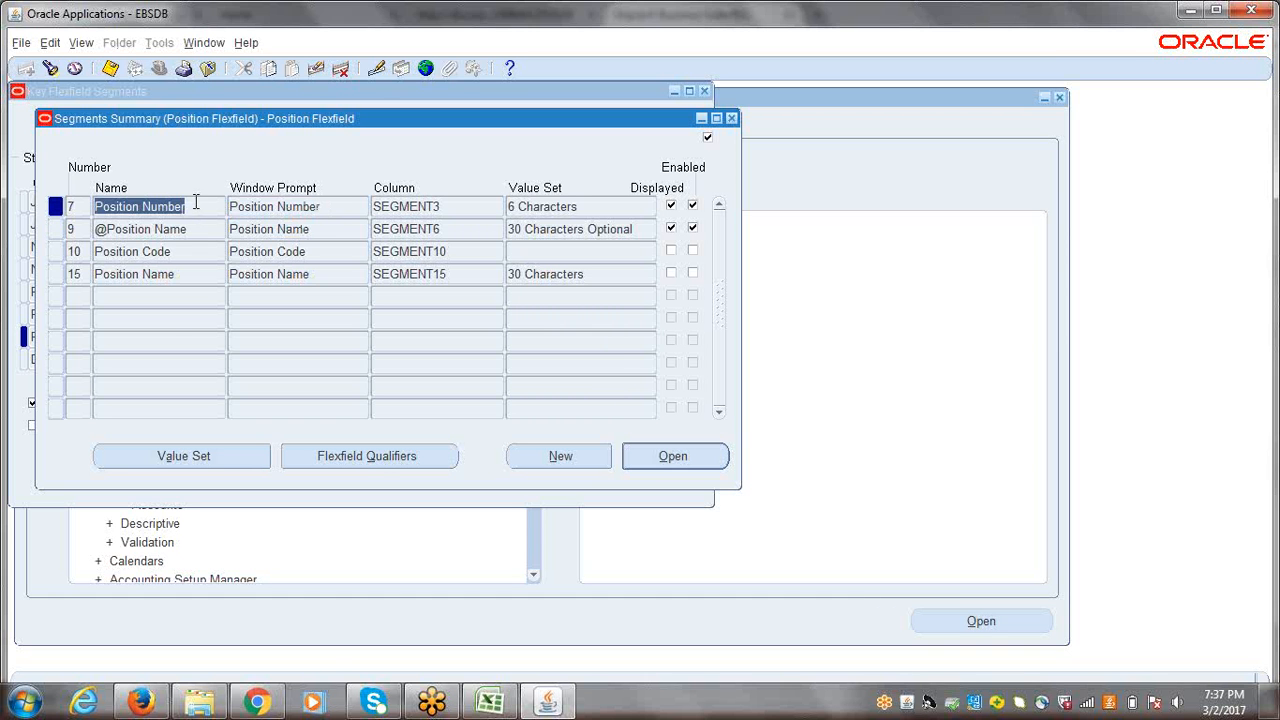
left_click(180, 455)
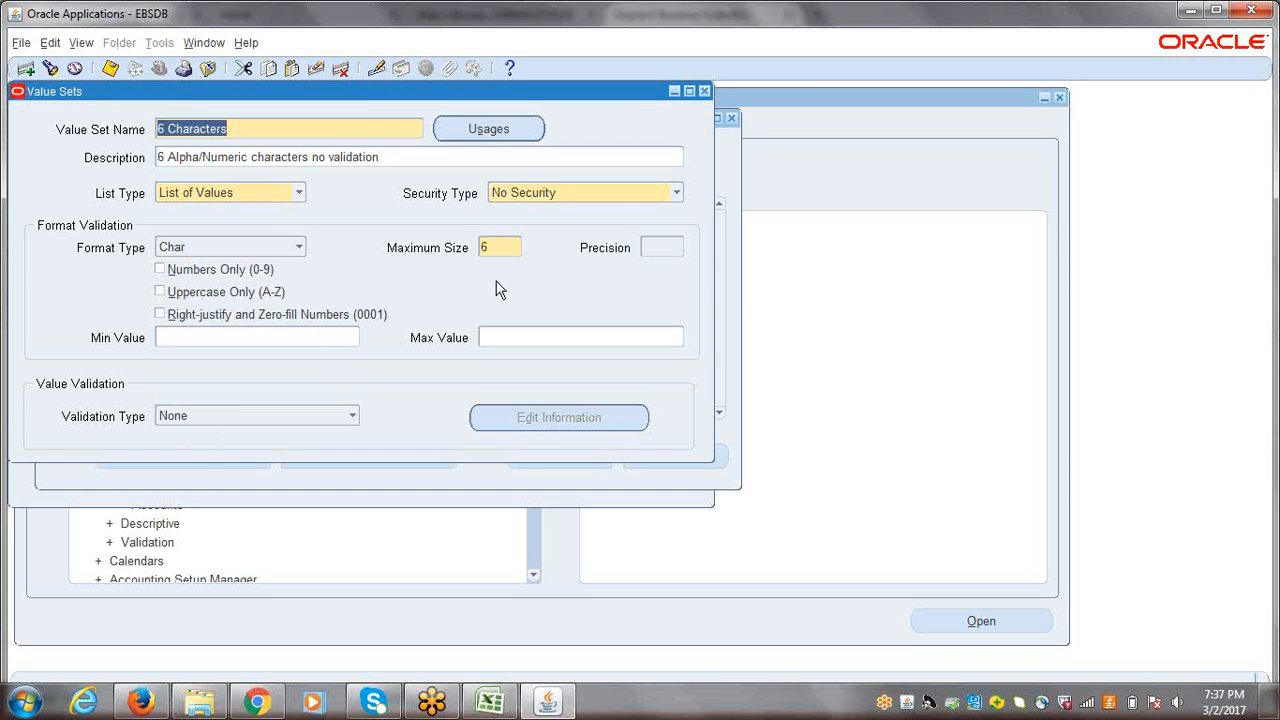
left_click(705, 91)
left_click(195, 229)
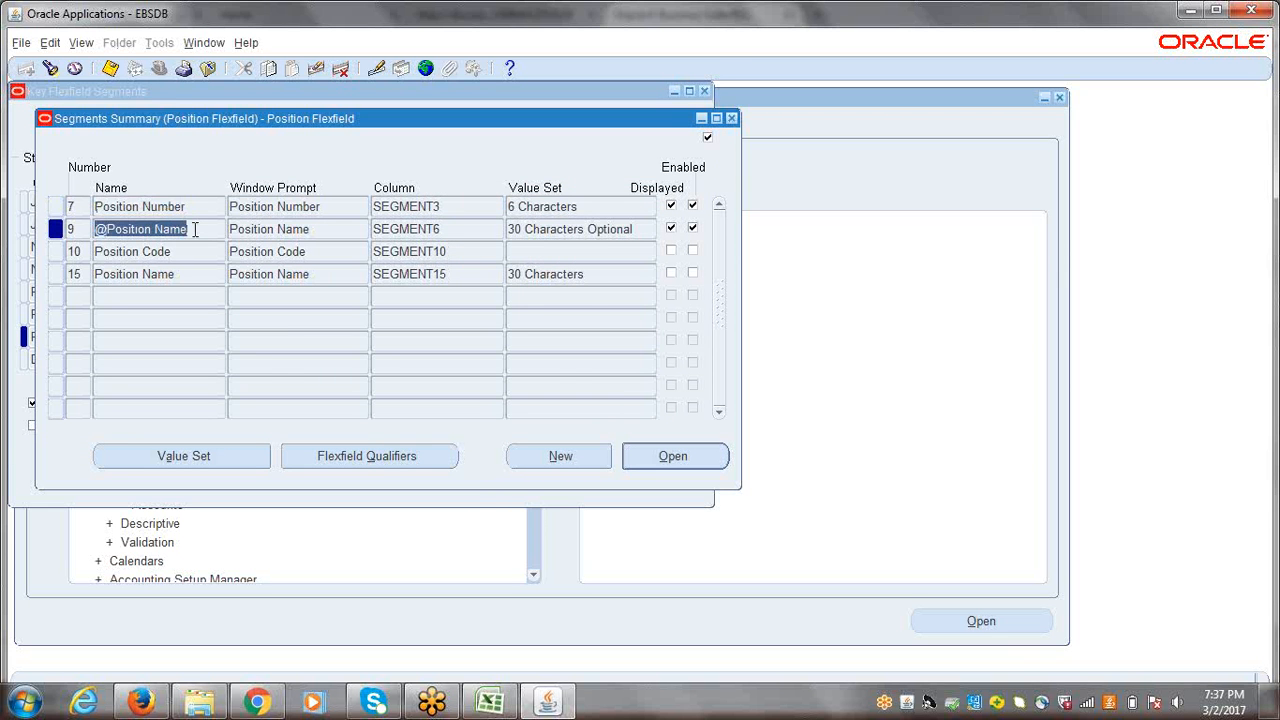
left_click(183, 458)
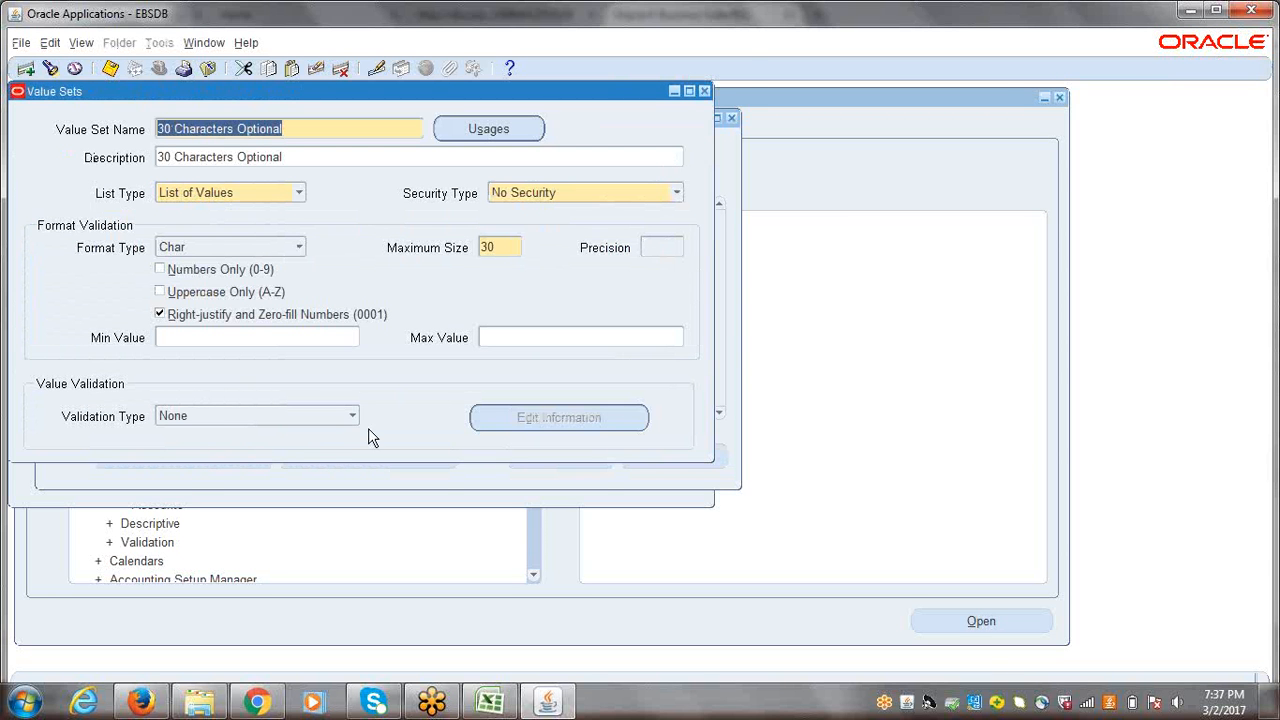
left_click(704, 92)
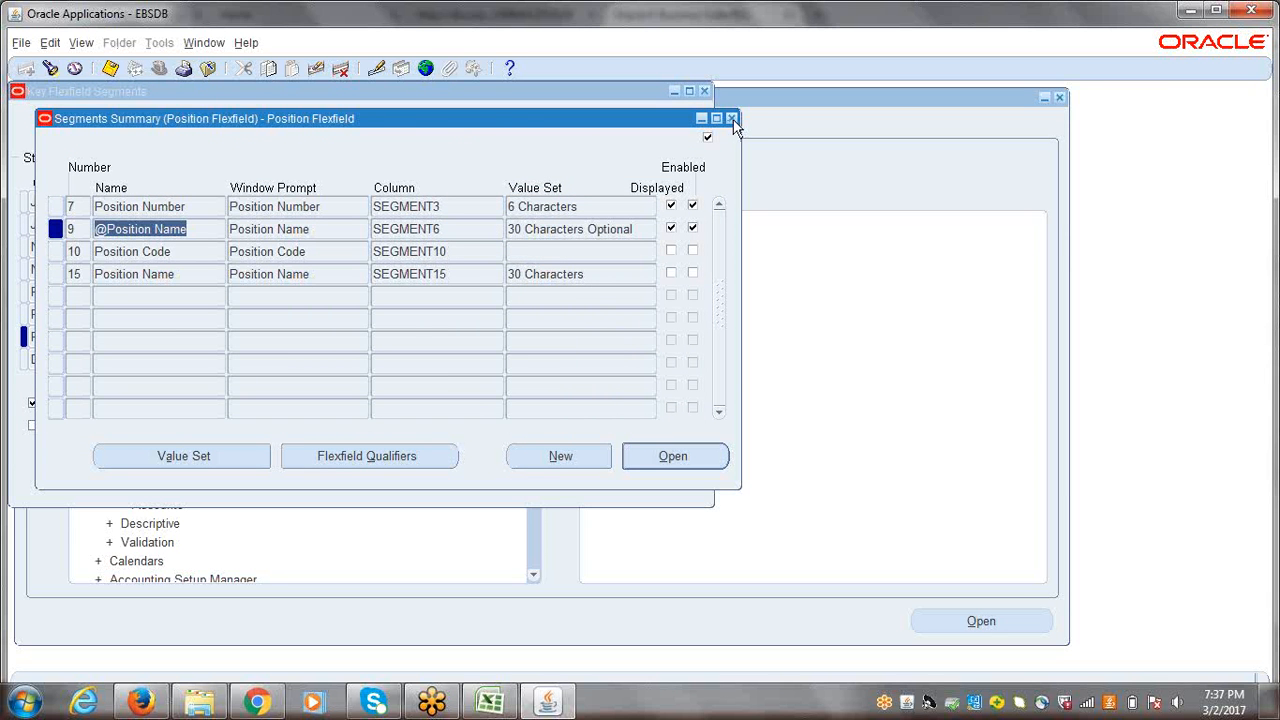
Step: Close the key flexfield forms and switch the responsibility to ERPTREE Human Resources Super User
left_click(731, 119)
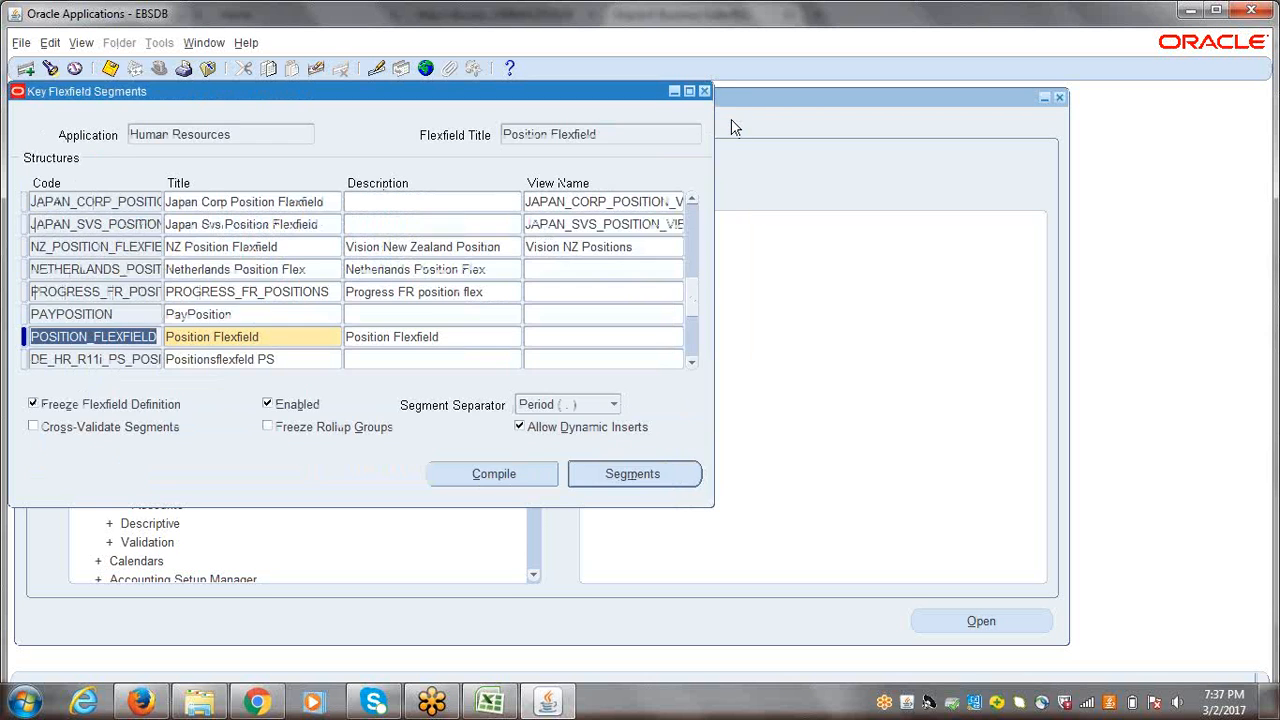
left_click(703, 92)
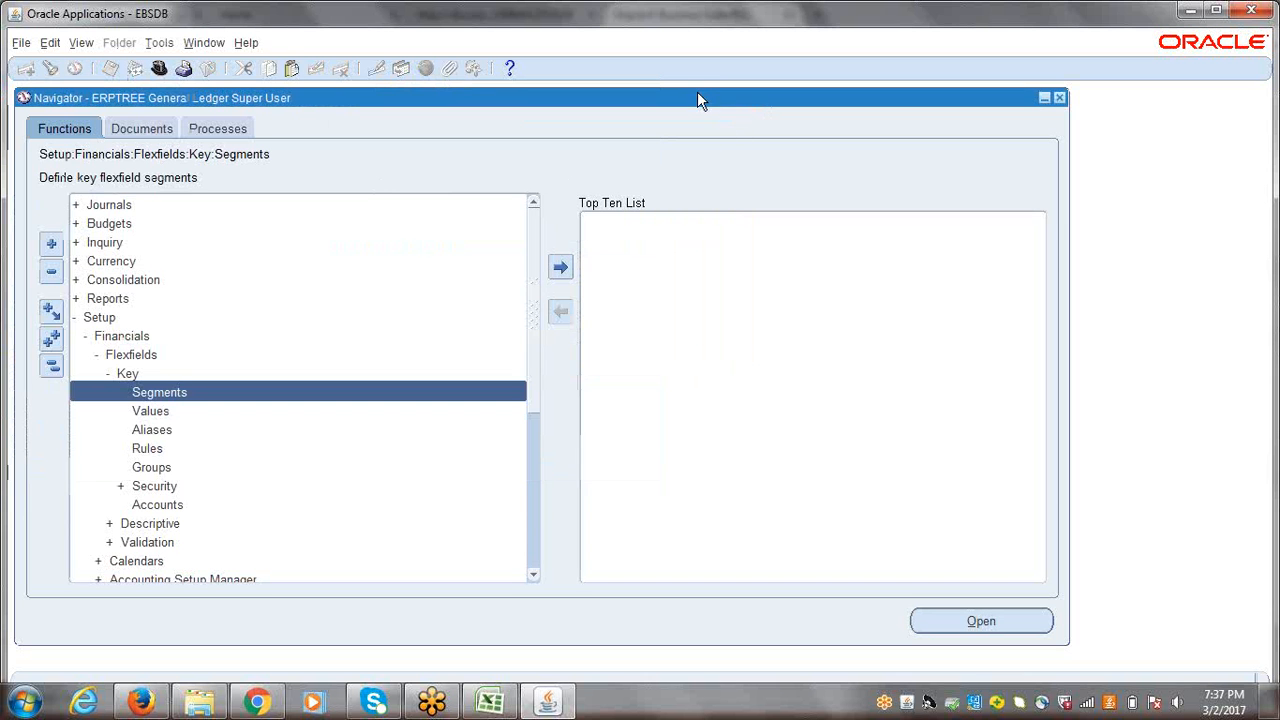
left_click(50, 370)
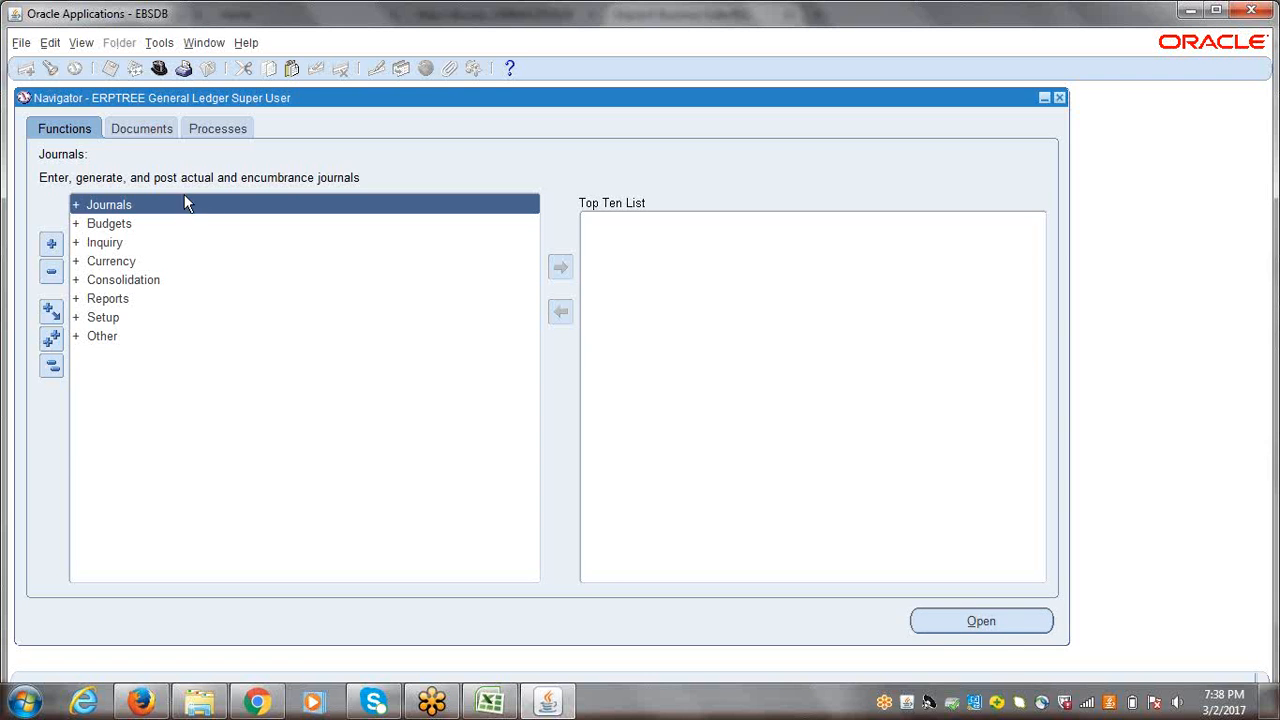
left_click(159, 66)
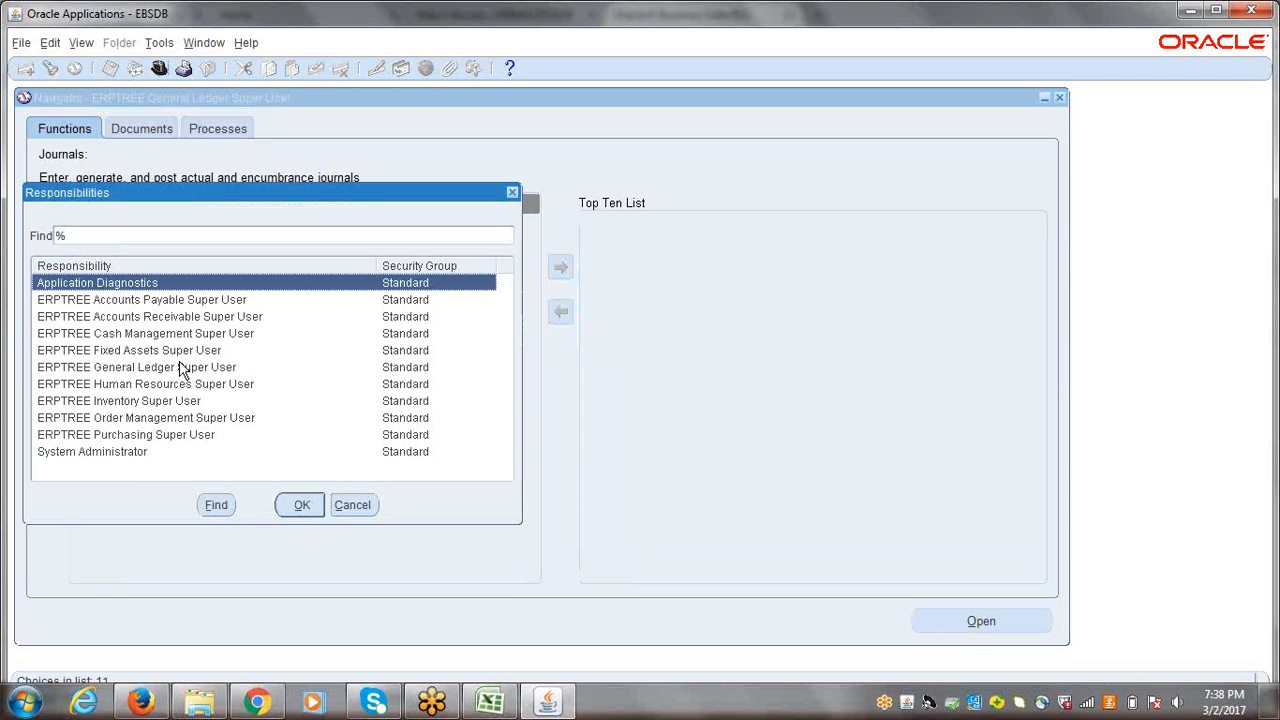
left_click(153, 386)
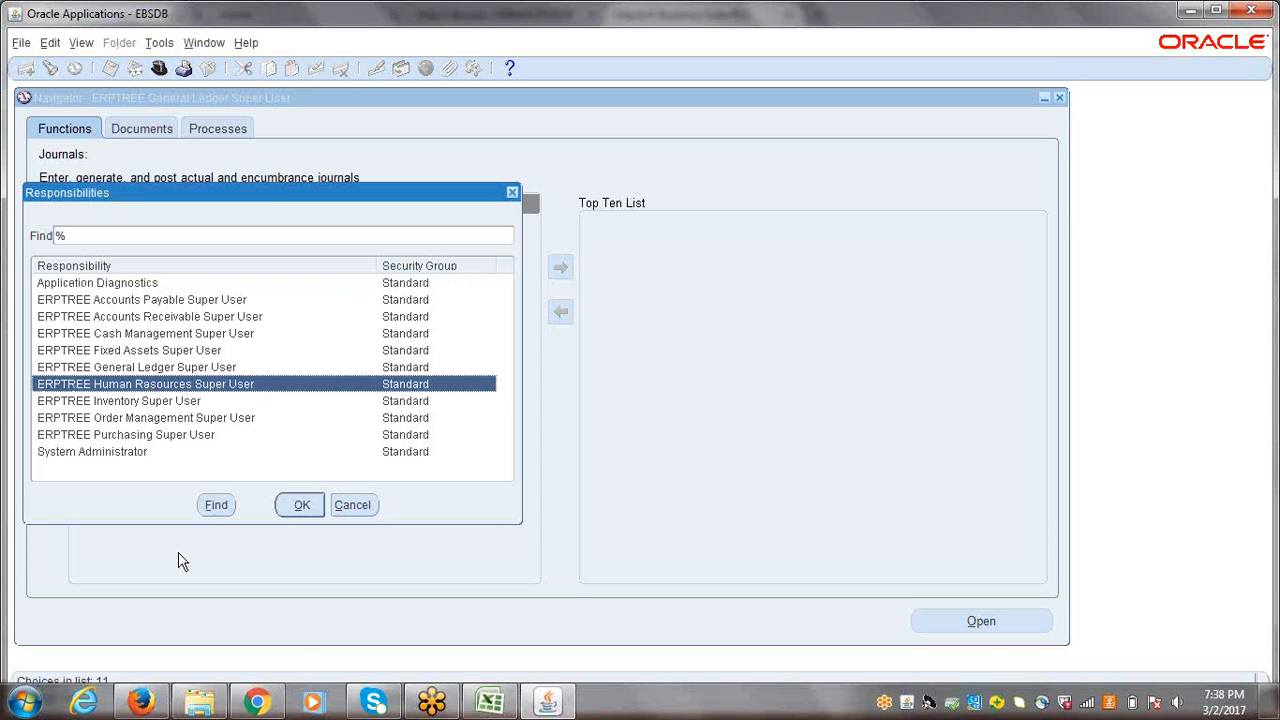
key("Return")
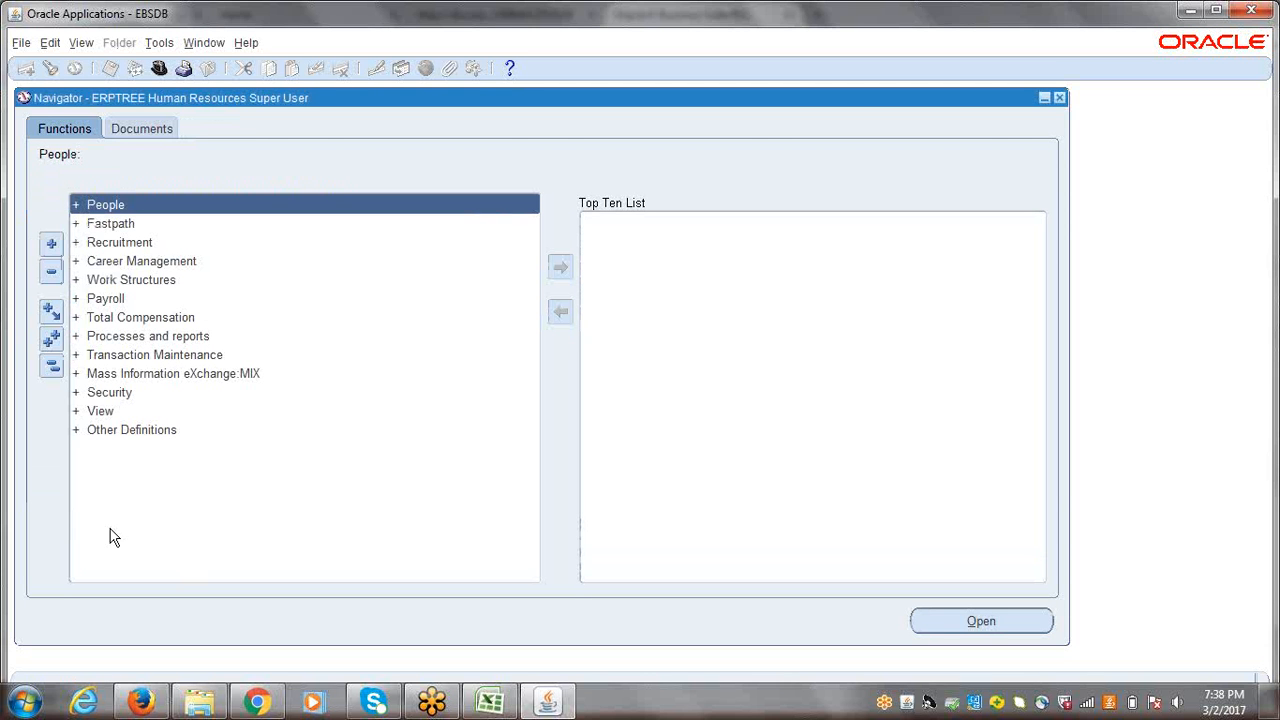
Step: Open the position Description form under Work Structures, Position, and start a new position record
left_click(131, 280)
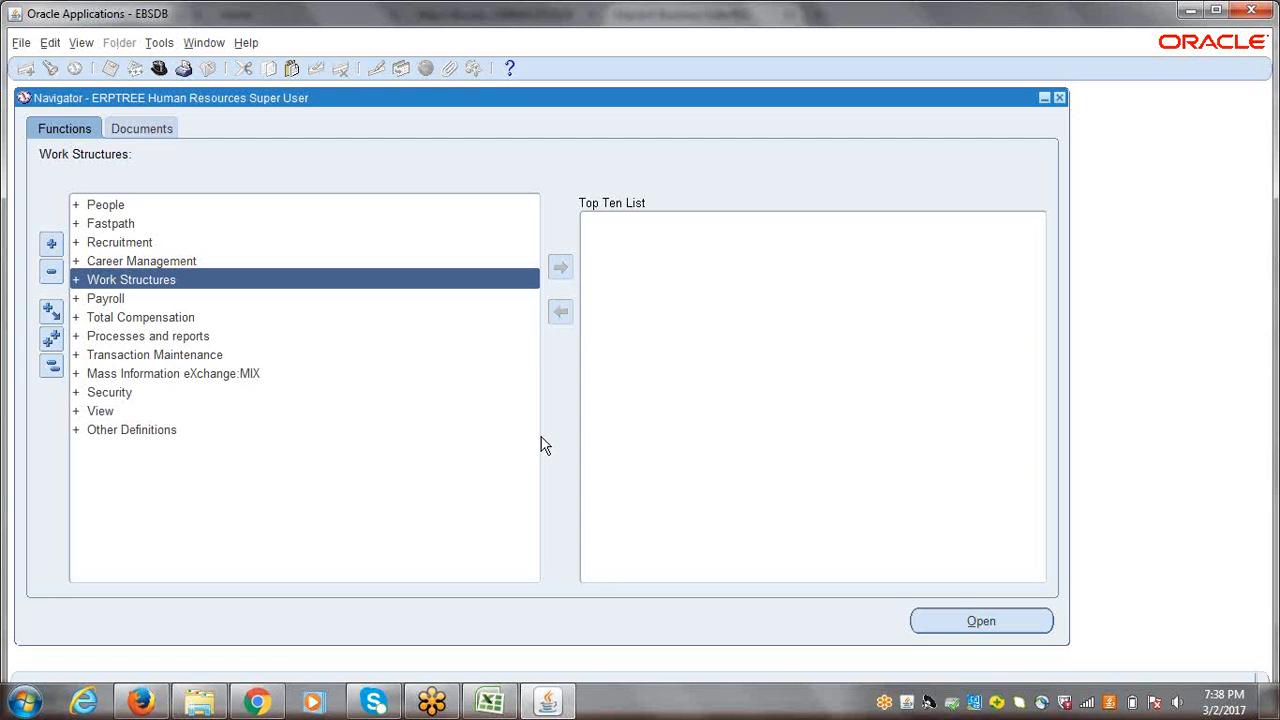
key("Return")
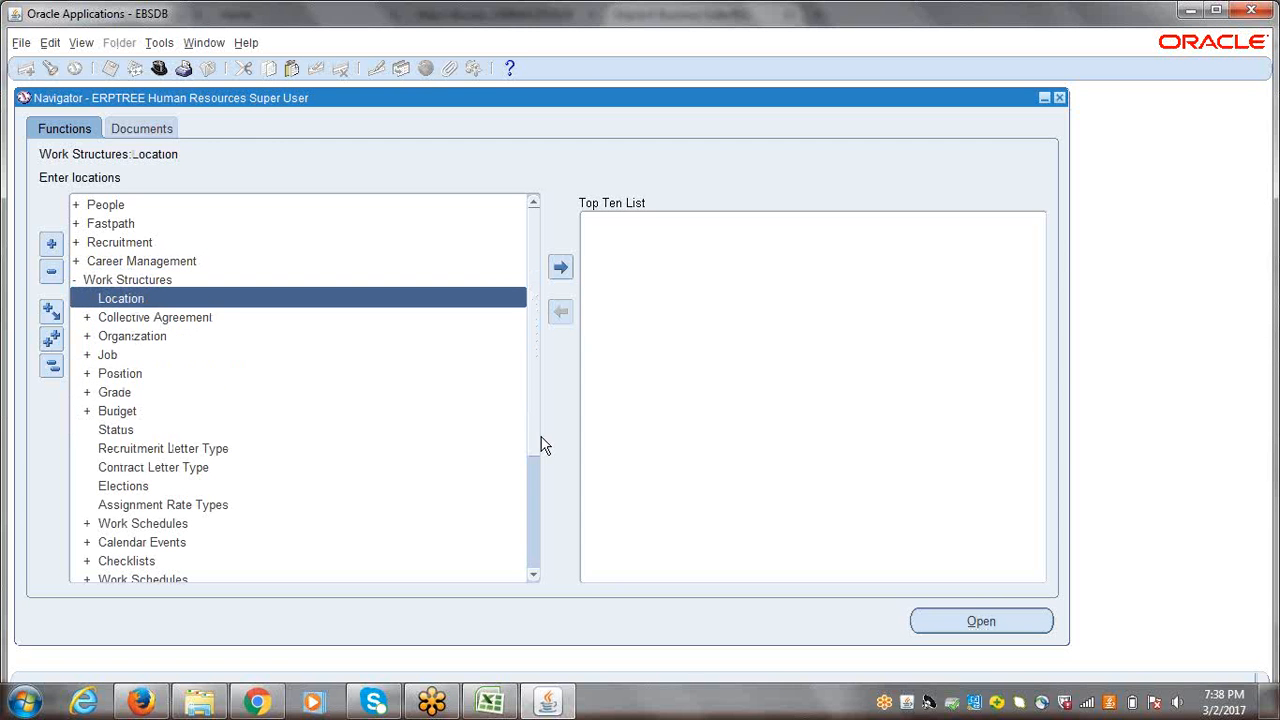
key("Down")
key("Down")
key("Down")
key("Down")
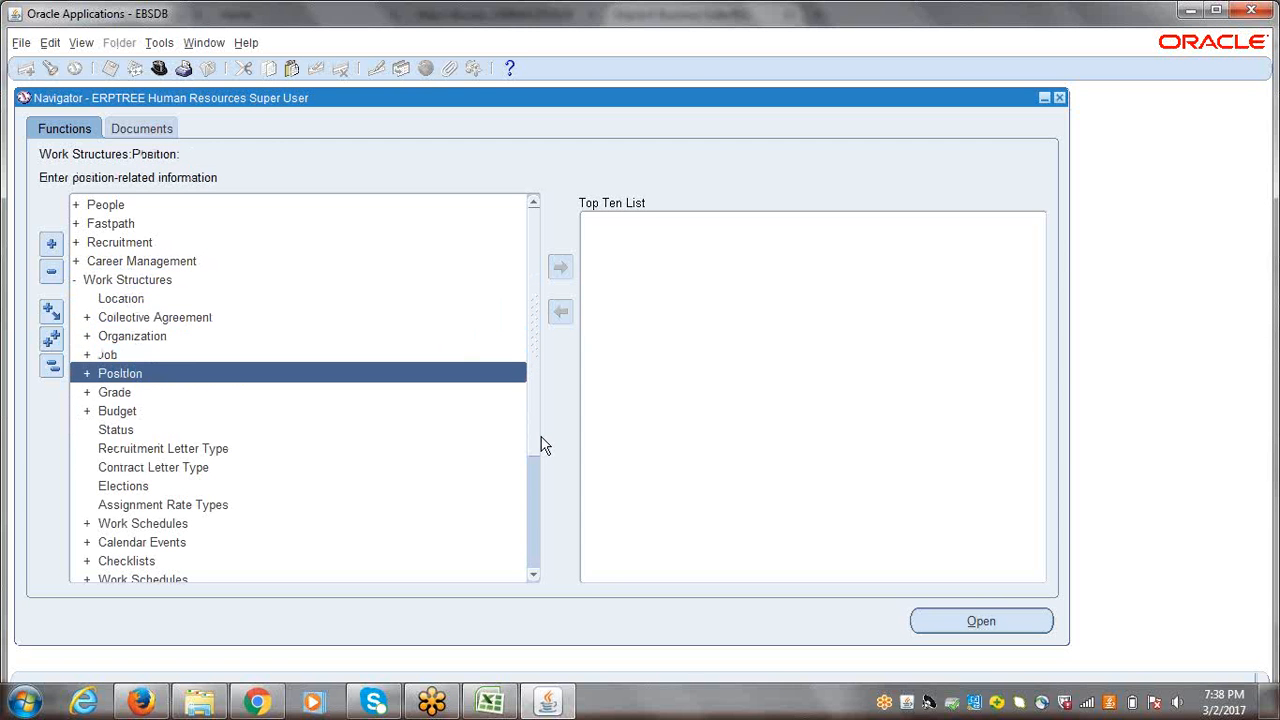
key("Return")
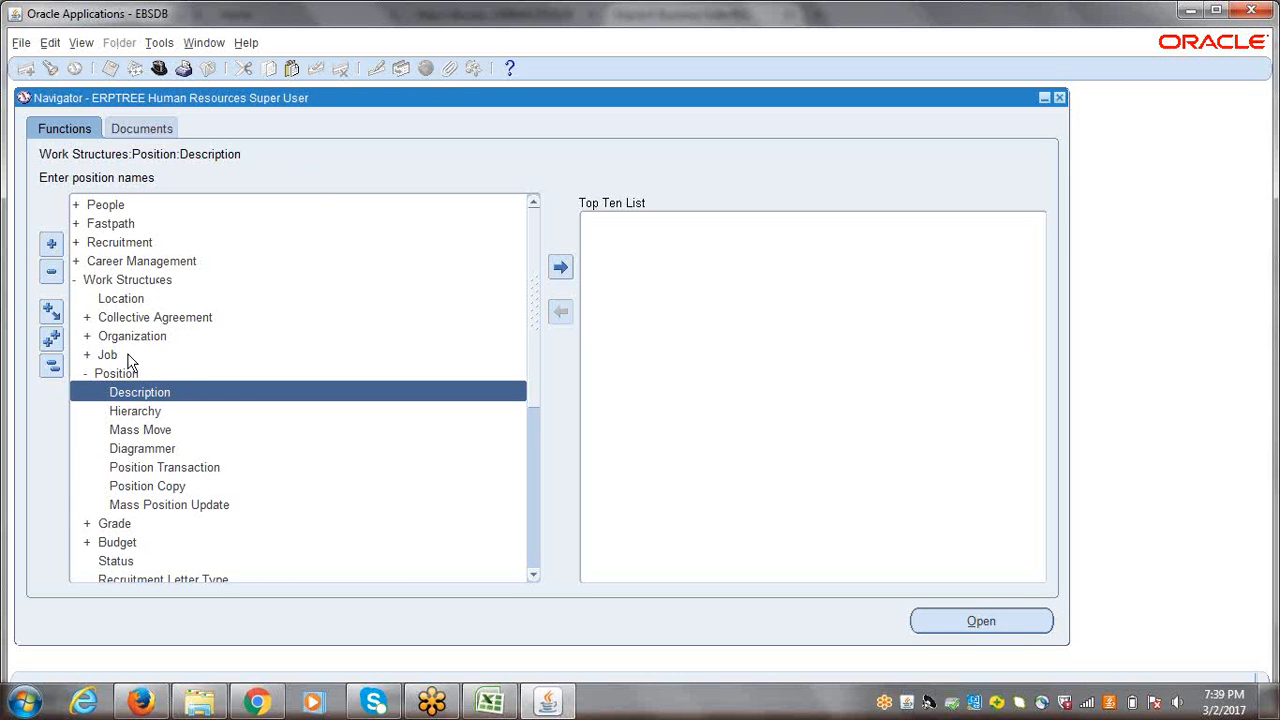
double_click(210, 402)
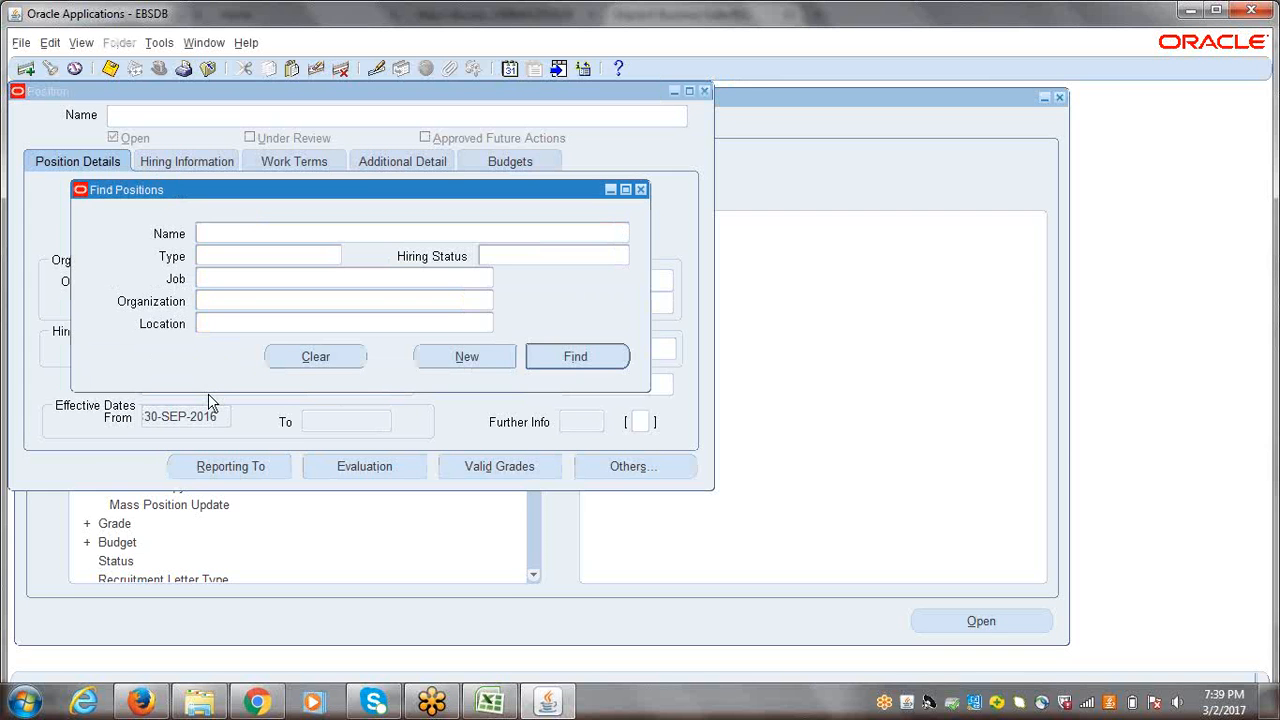
left_click(466, 357)
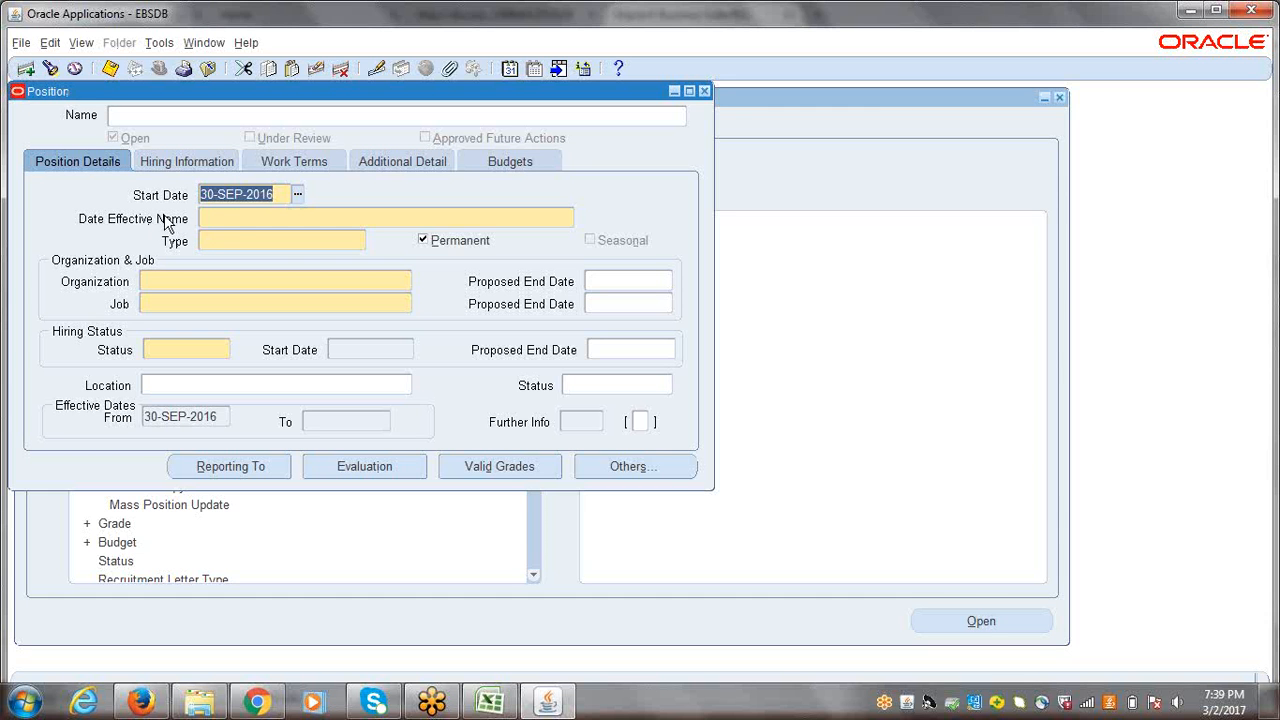
Step: Set the position's date effective name with Position Number M4444 and Position Name Purchasing Manager
left_click(228, 219)
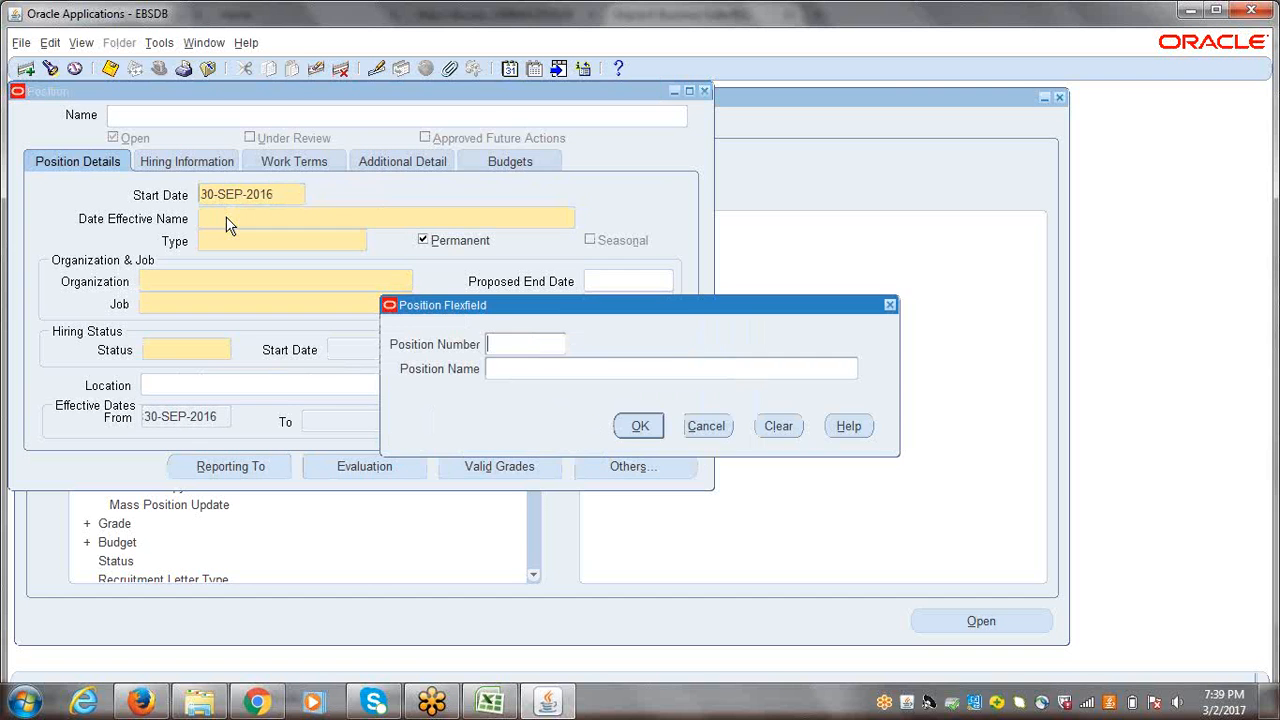
left_click_drag(557, 309, 274, 288)
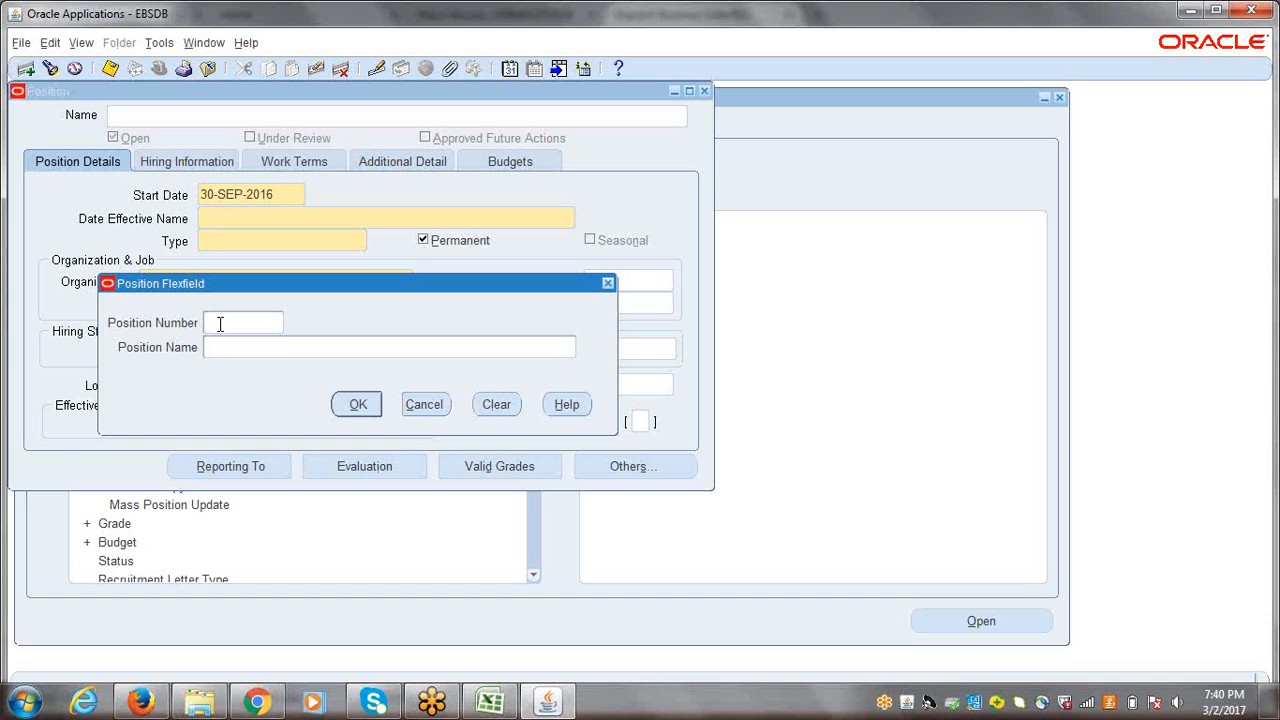
type("M4444")
left_click(228, 344)
type("Purchasing Manager")
left_click(358, 406)
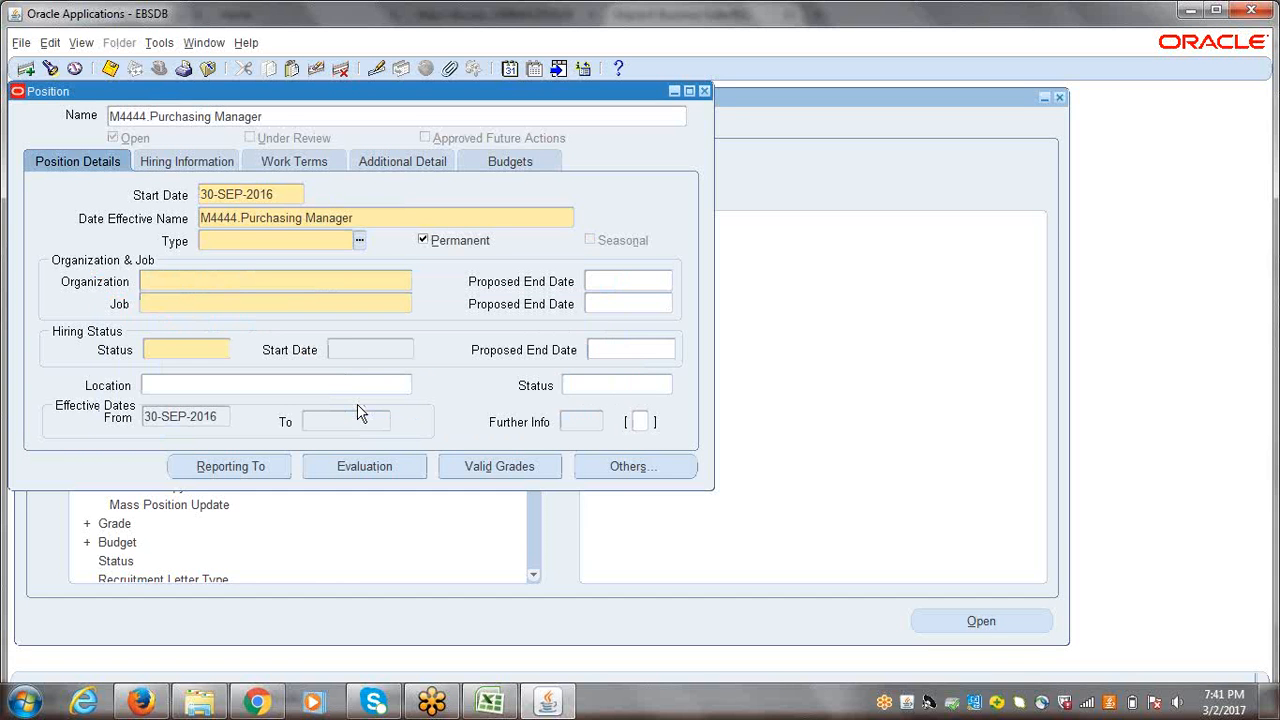
Step: Set the type of the M4444.Purchasing Manager position to None
left_click(359, 240)
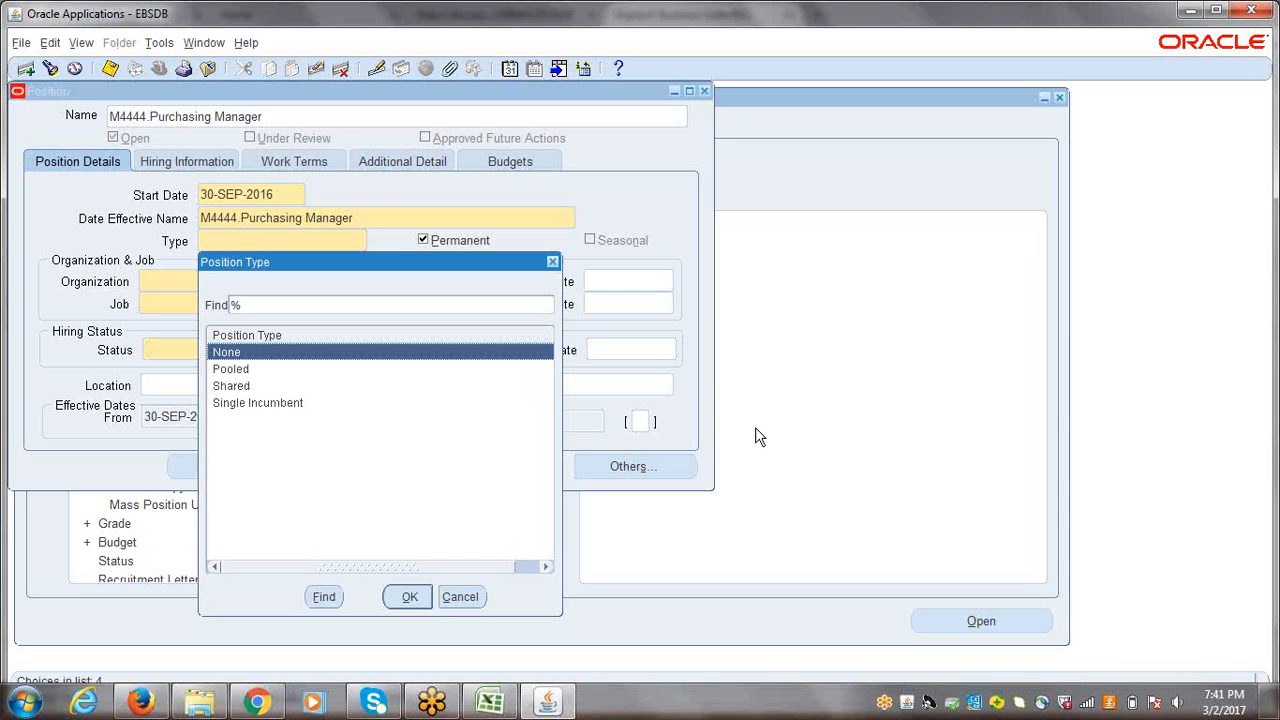
left_click(226, 386)
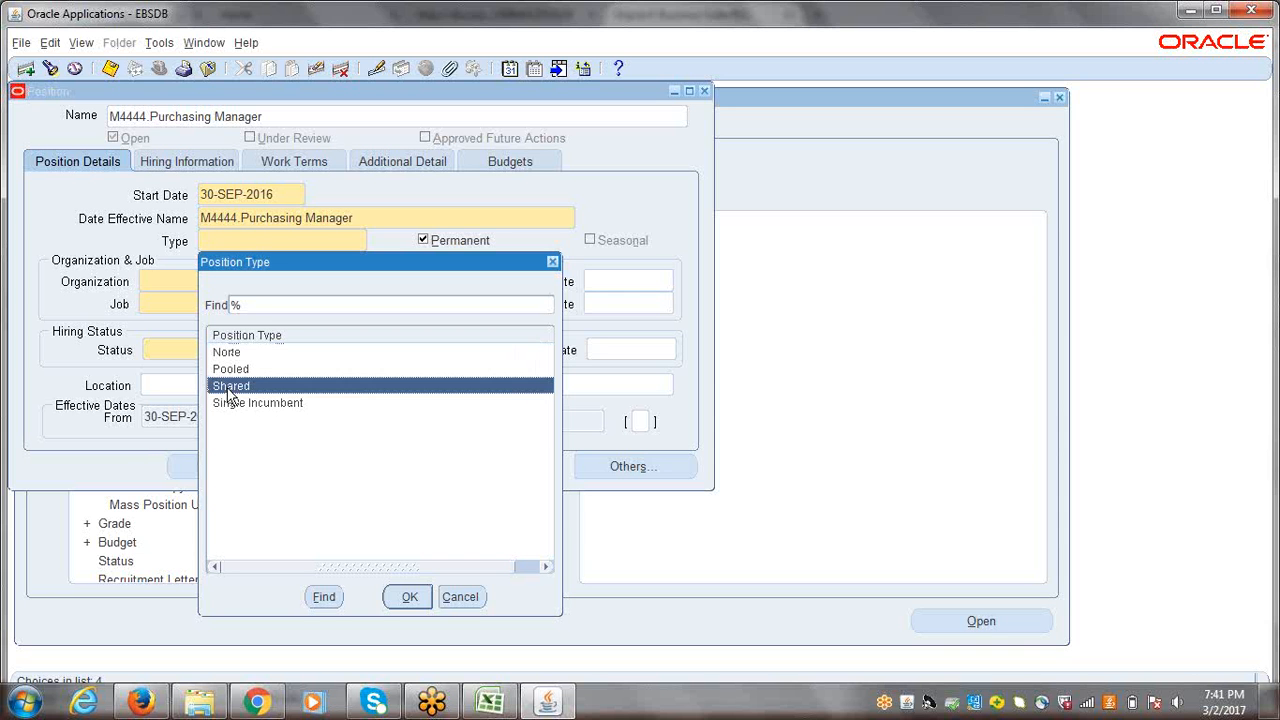
left_click(250, 405)
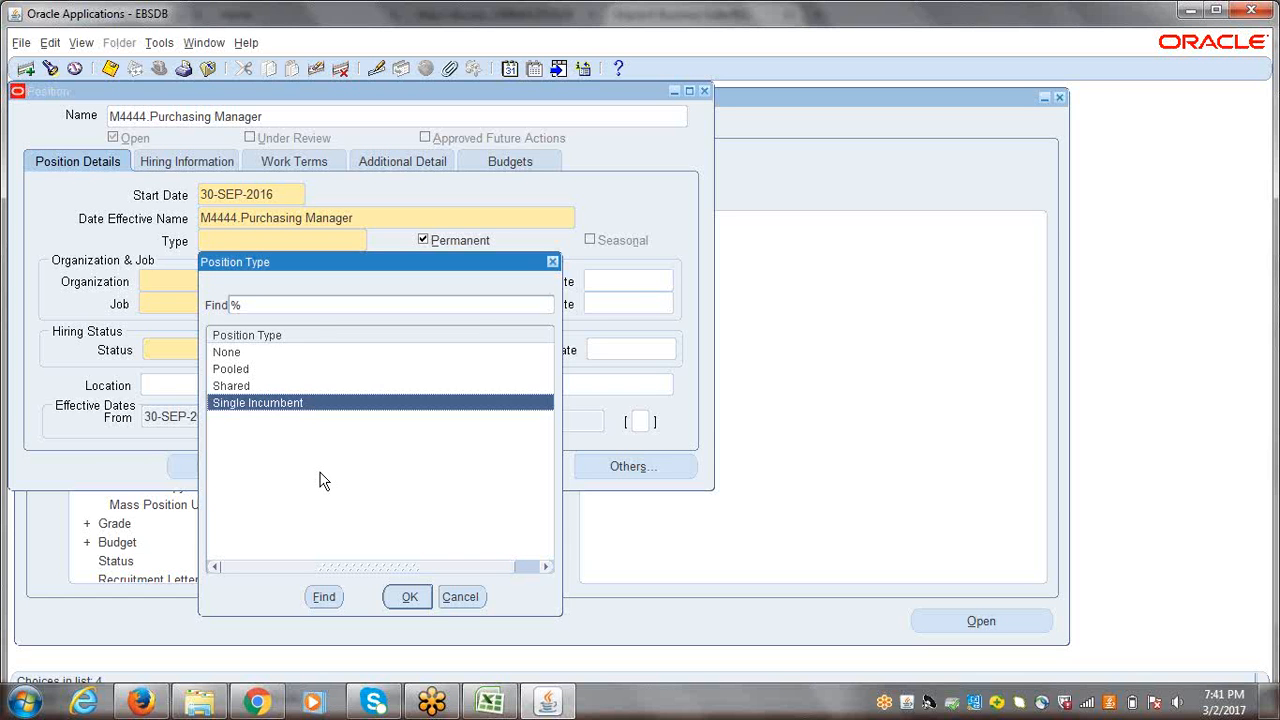
left_click(242, 358)
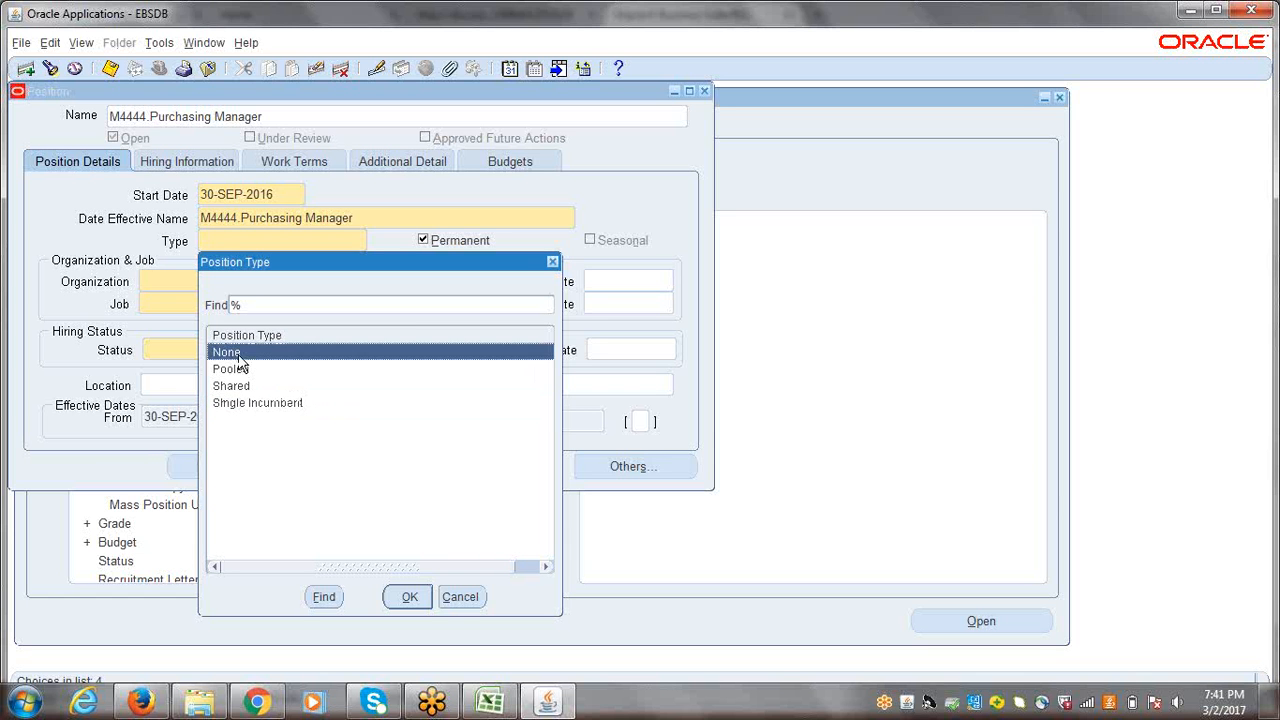
left_click(402, 596)
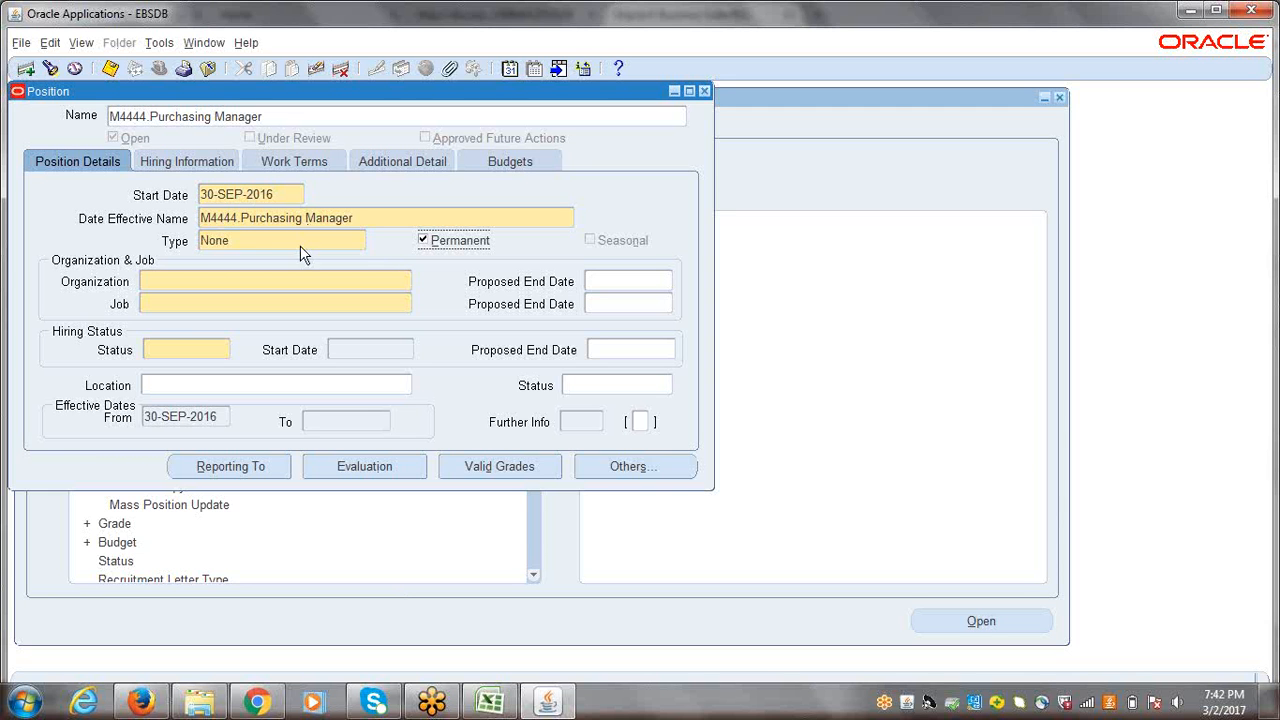
Step: Try to look up the organizations available for the new position
left_click(217, 282)
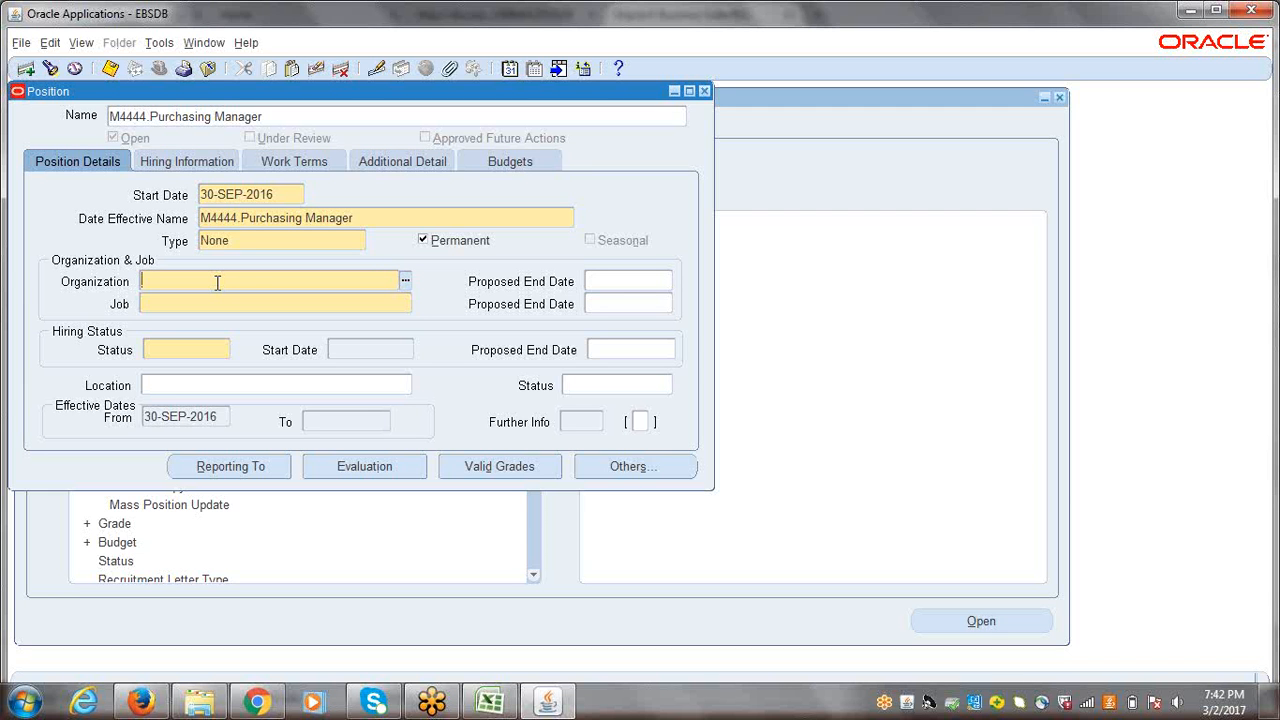
left_click(405, 283)
type("%")
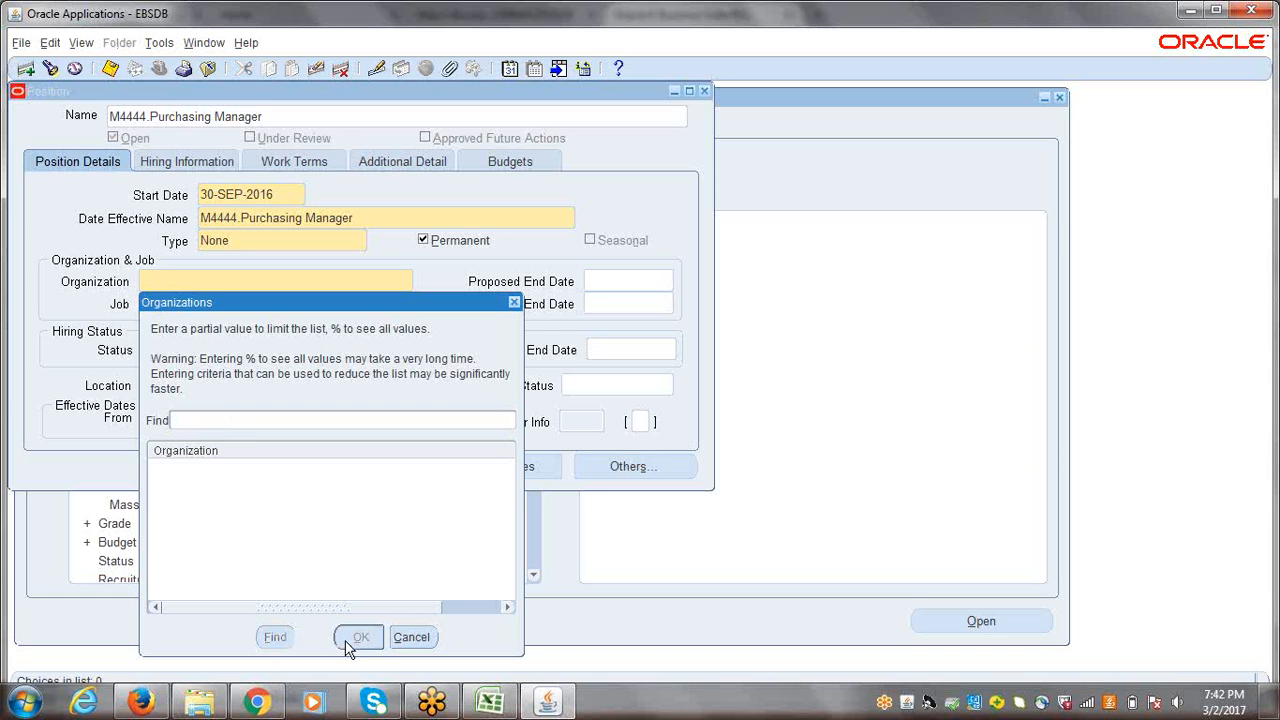
left_click(514, 302)
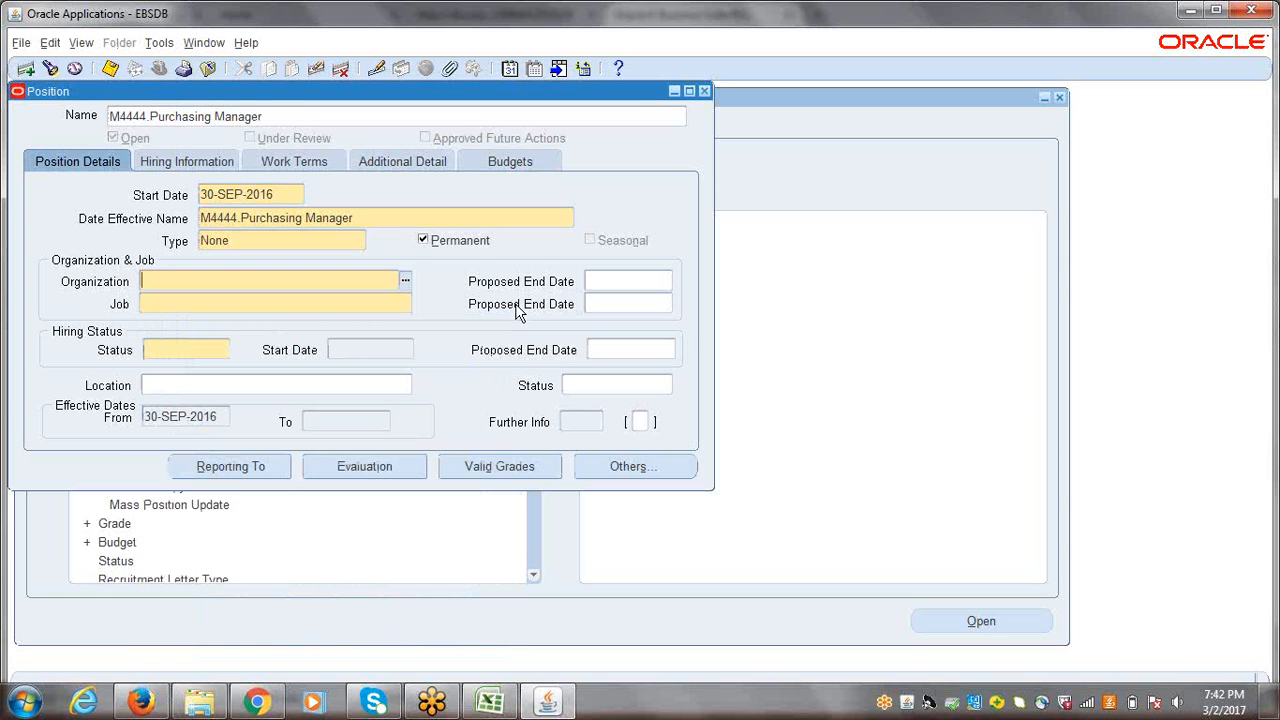
left_click(369, 230)
left_click(640, 426)
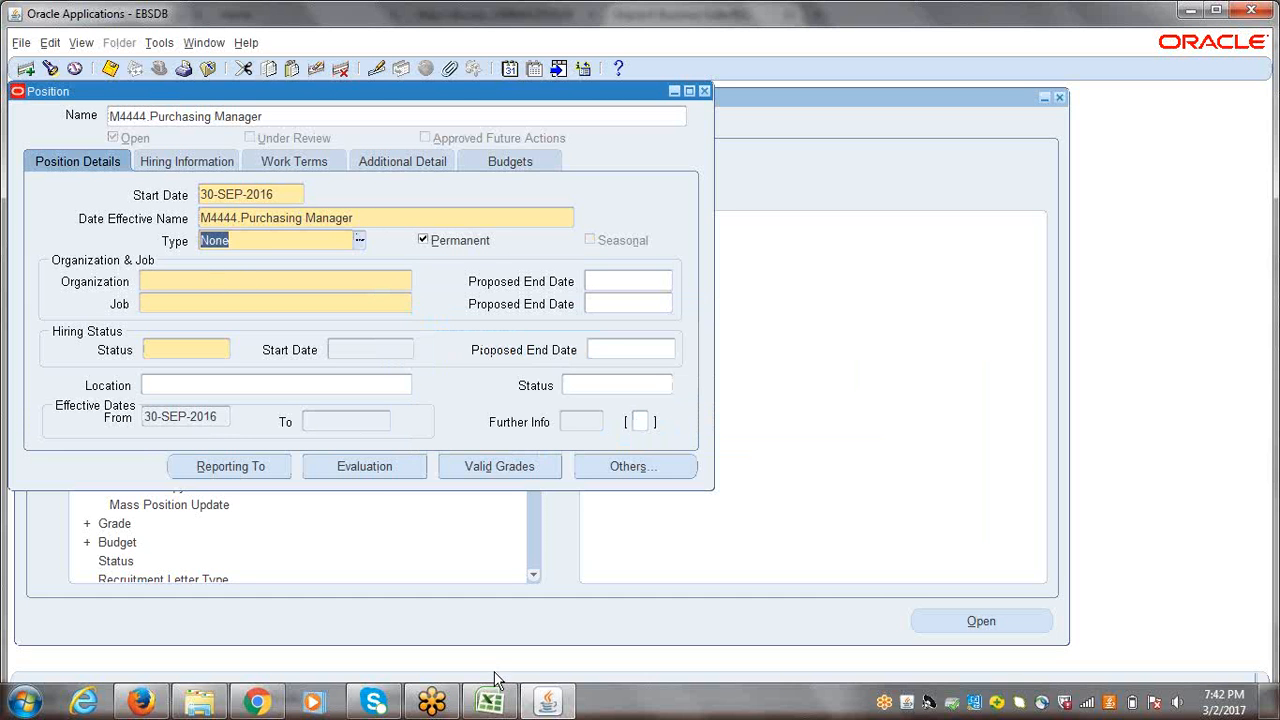
Step: Open a blank note in Notepad and write "Position---------->BG" on its first line
left_click(17, 706)
left_click(80, 258)
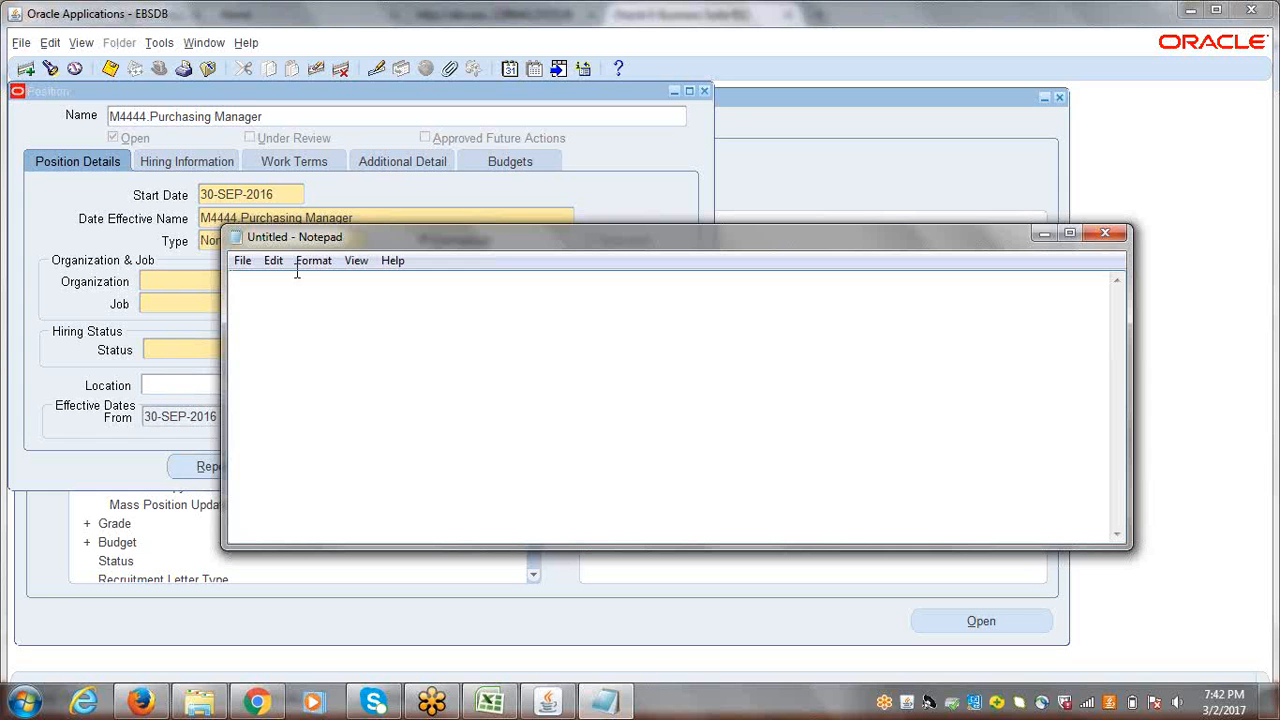
type("Position---------->bg")
key("BackSpace")
key("BackSpace")
type("BG")
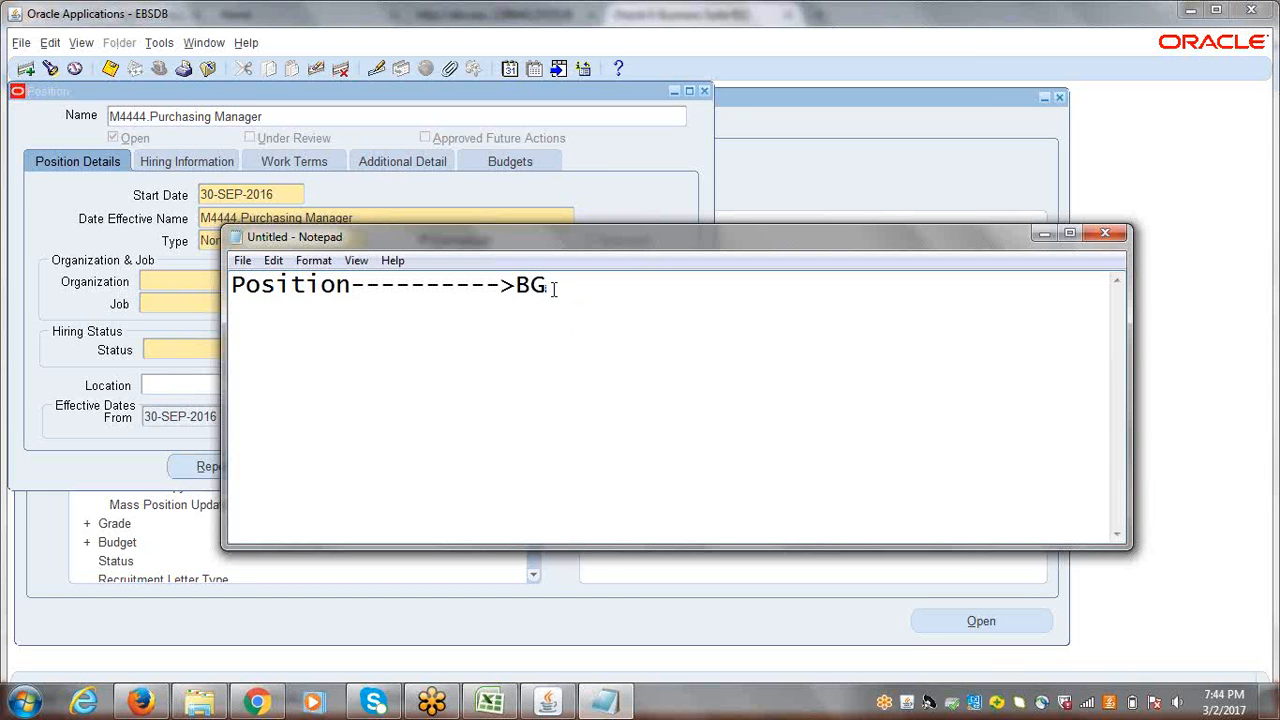
Step: Add the line "HR Organization" below the Position and BG line in the note
left_click_drag(551, 285, 520, 287)
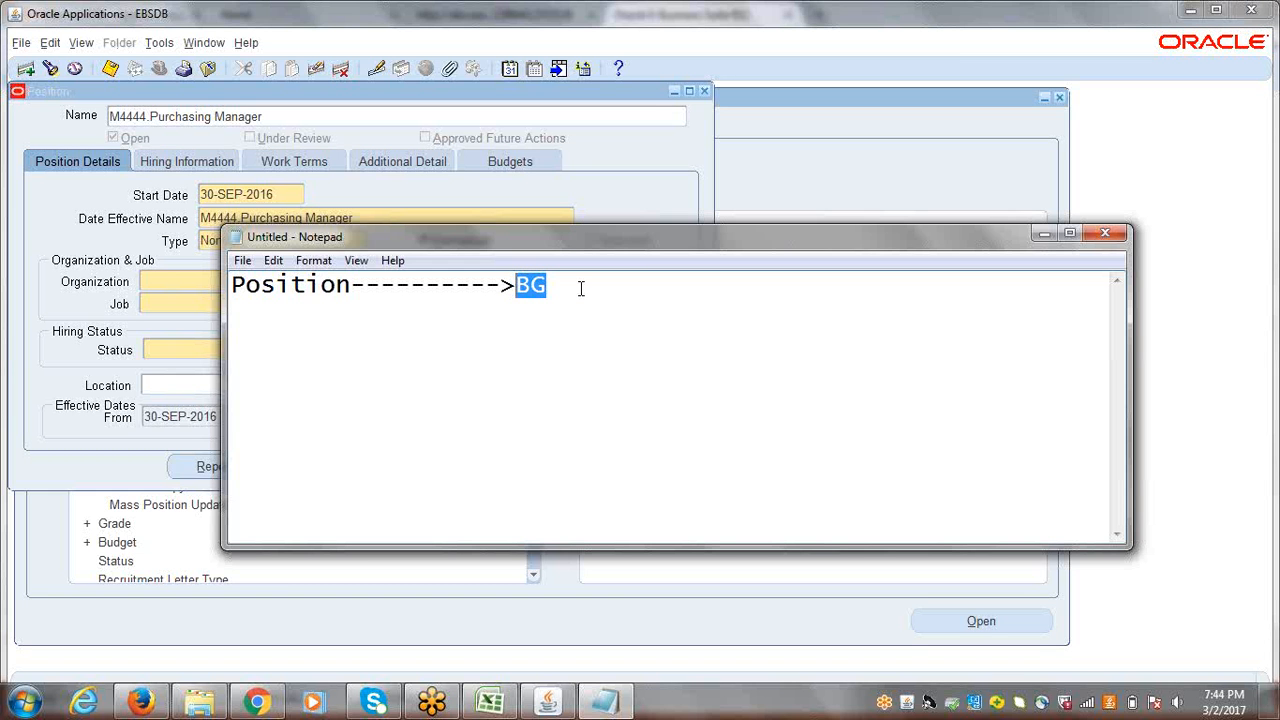
left_click_drag(581, 288, 525, 287)
left_click_drag(232, 285, 352, 285)
left_click_drag(568, 285, 514, 287)
left_click(564, 288)
key("Return")
type("h")
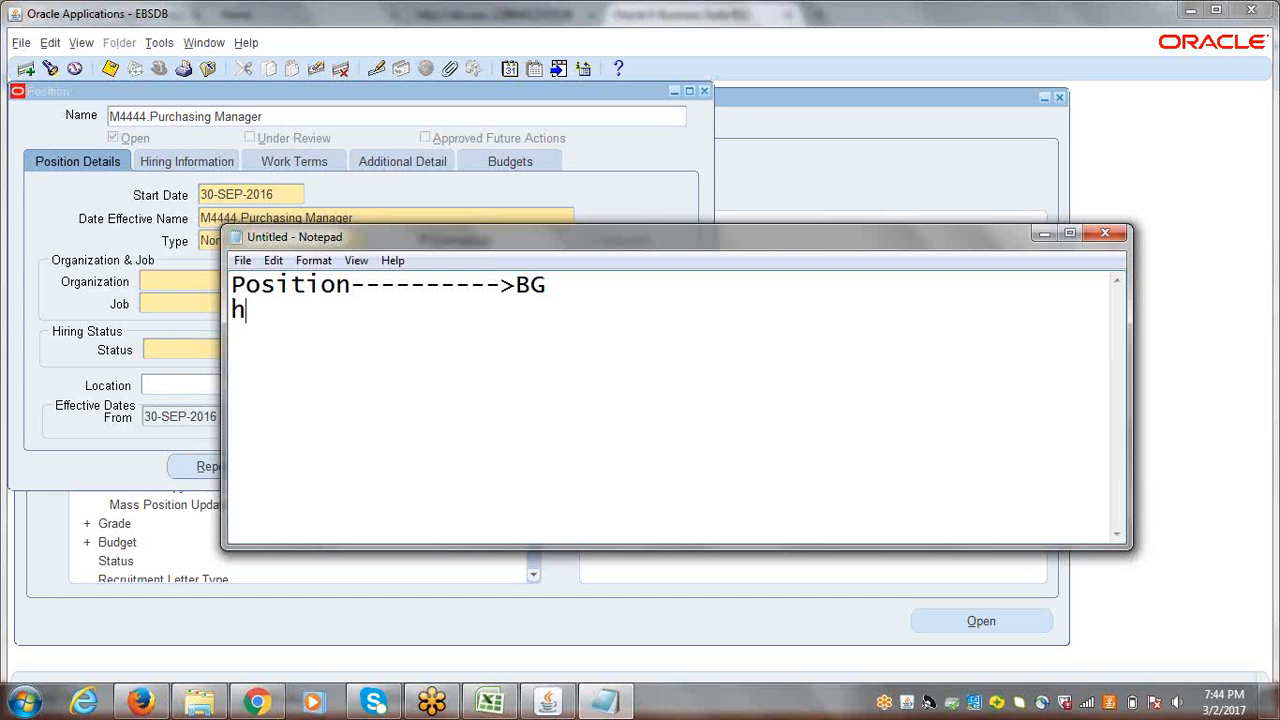
key("BackSpace")
type("HR Organization")
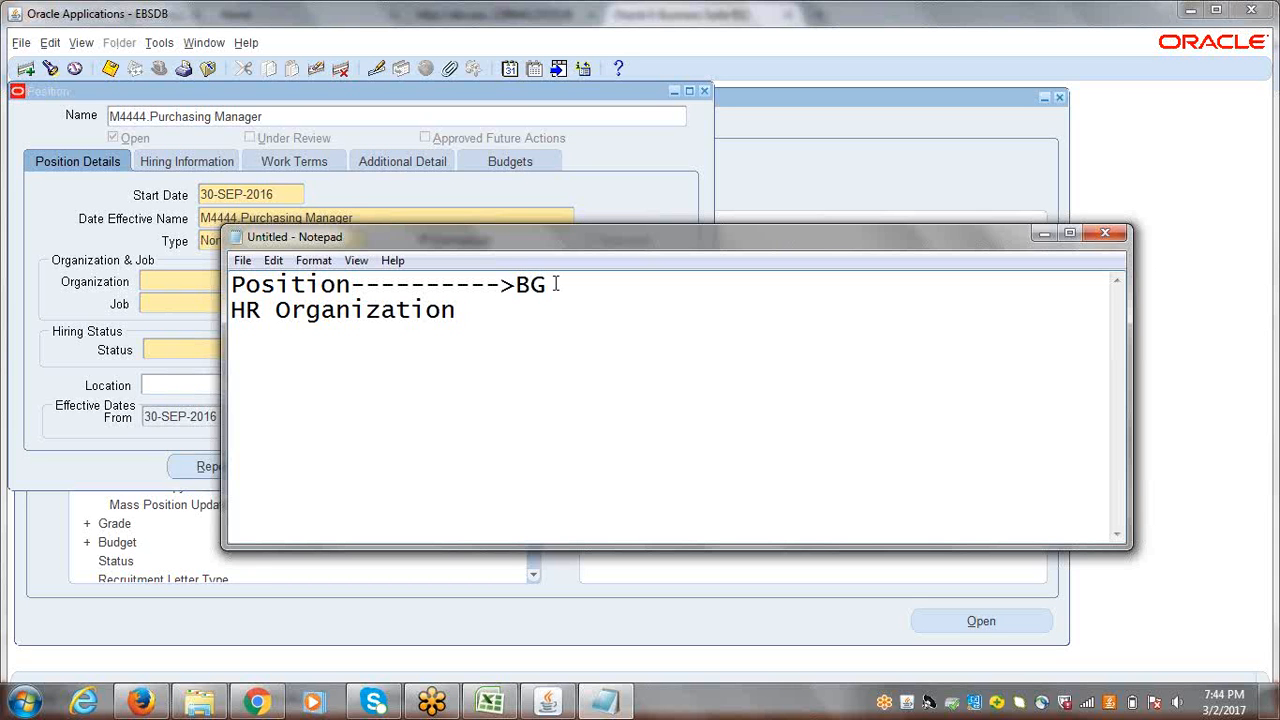
Step: Return to Oracle Applications and look up the organizations offered for the M4444.Purchasing Manager position
left_click(342, 186)
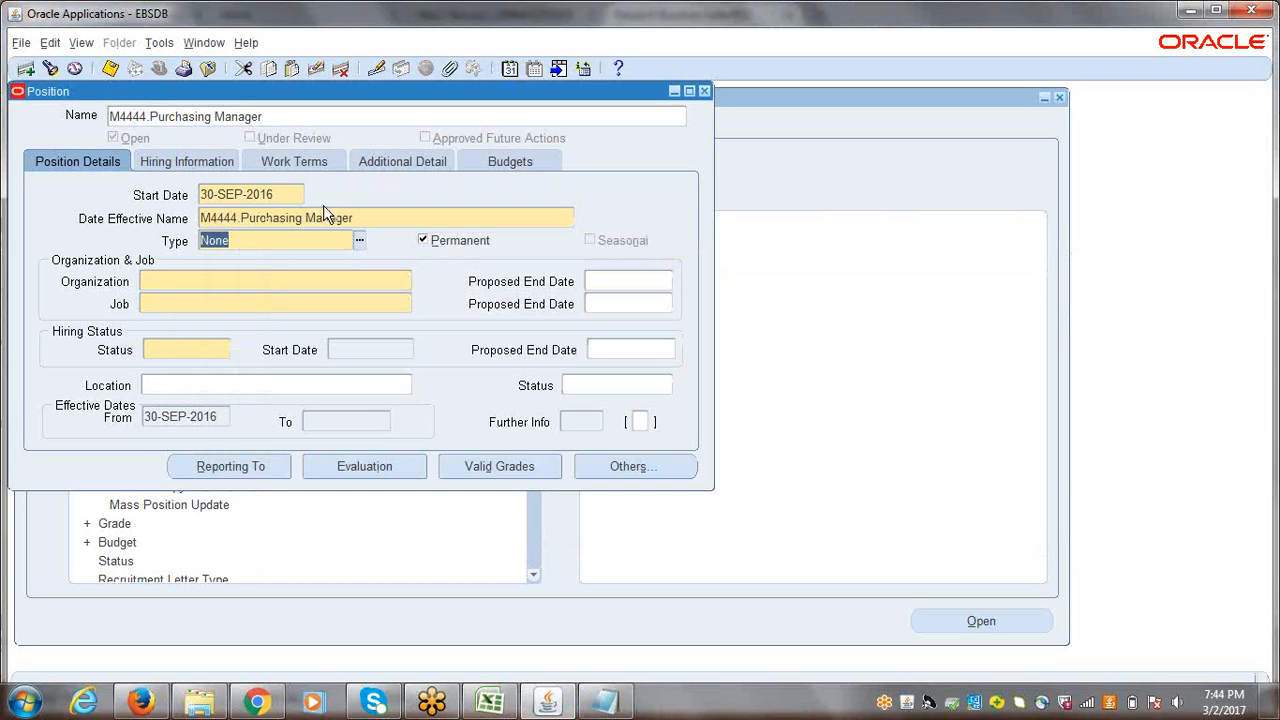
left_click(222, 284)
left_click(405, 282)
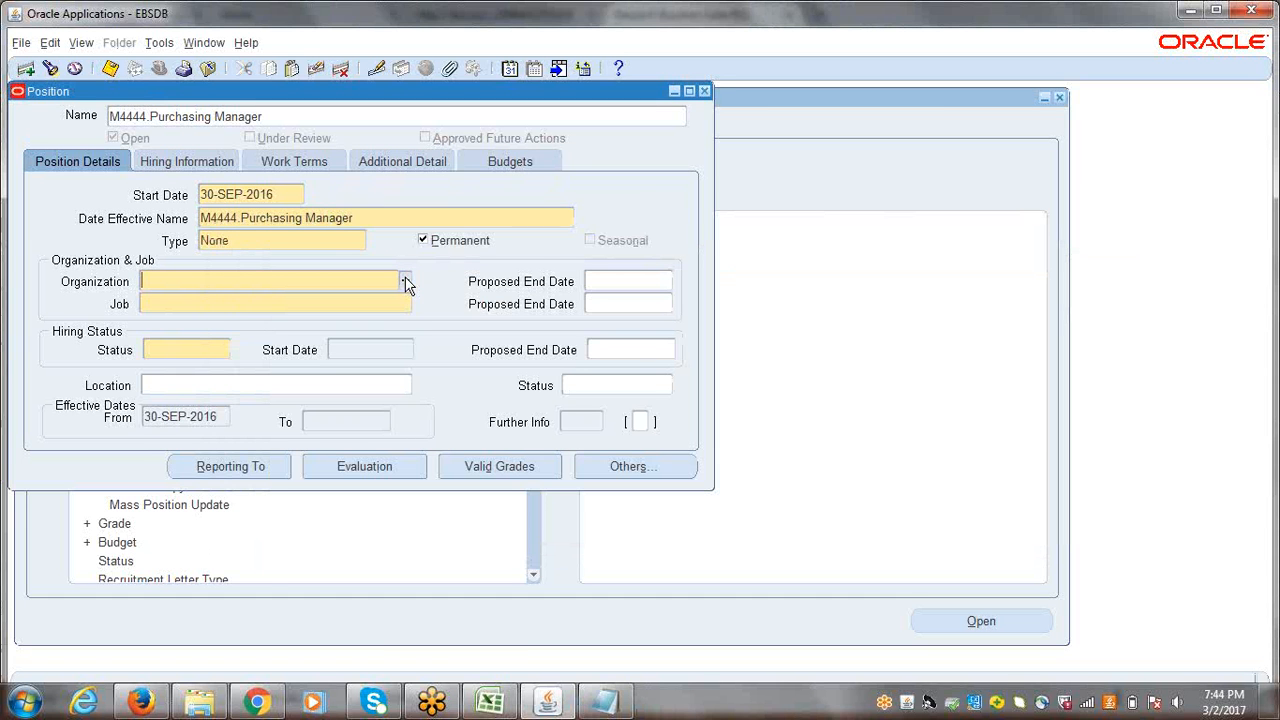
key("BackSpace")
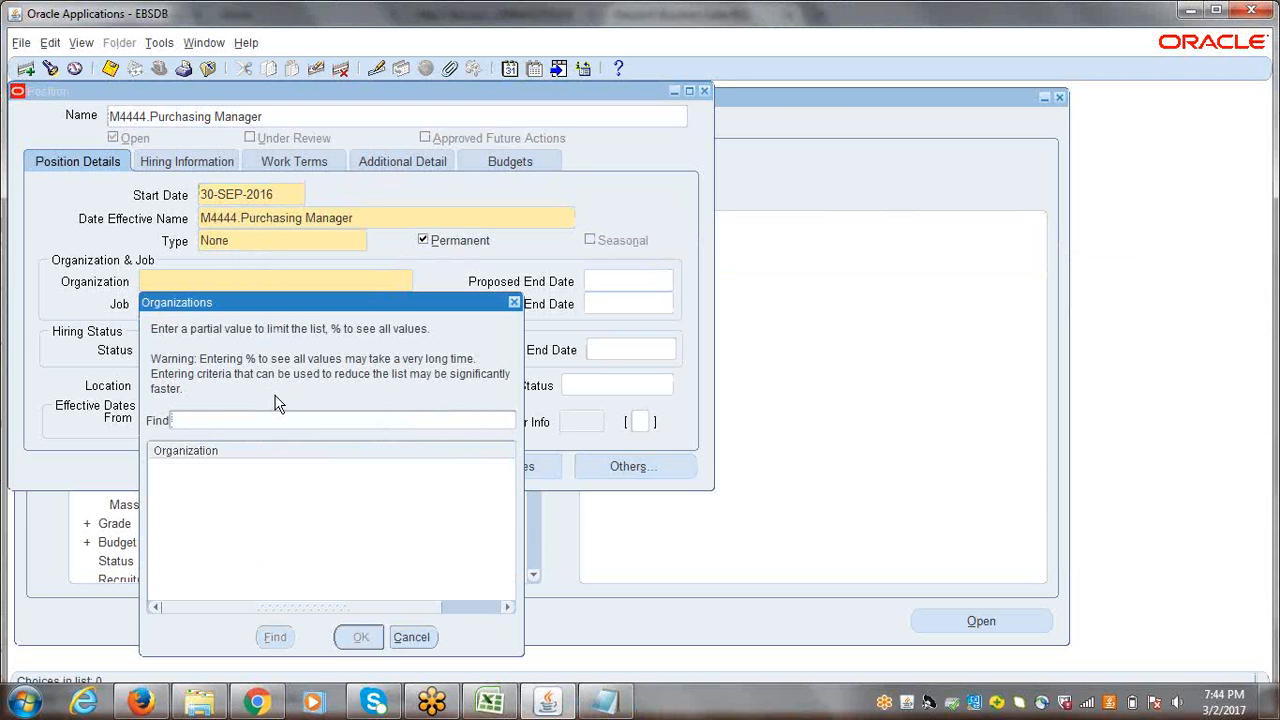
left_click(515, 302)
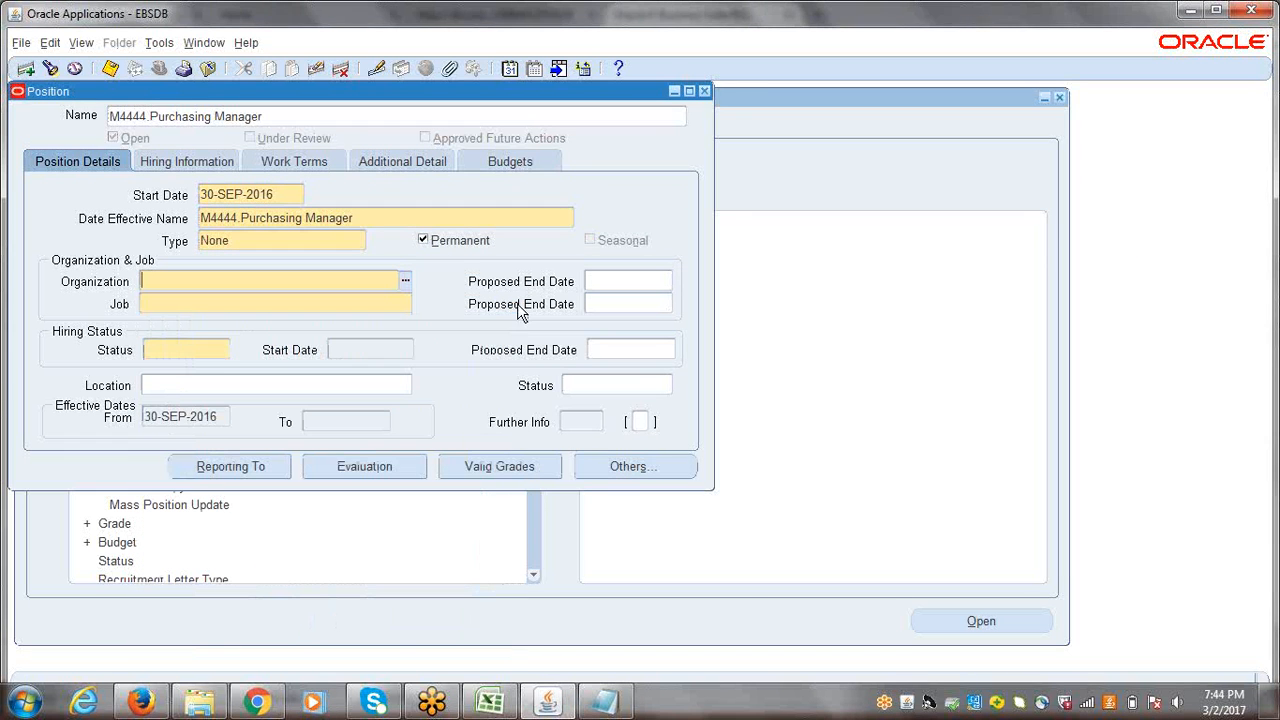
Step: Close the unsaved position form and open the organization Description form under Work Structures
left_click(704, 91)
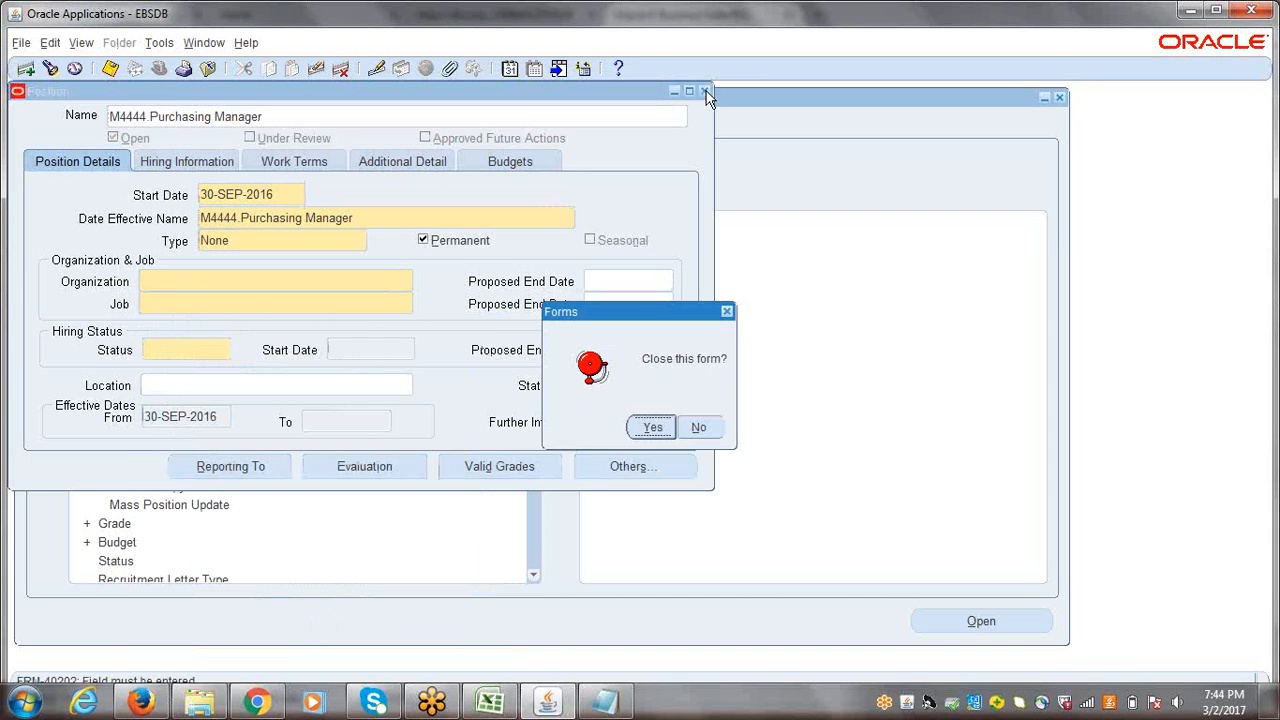
left_click(651, 427)
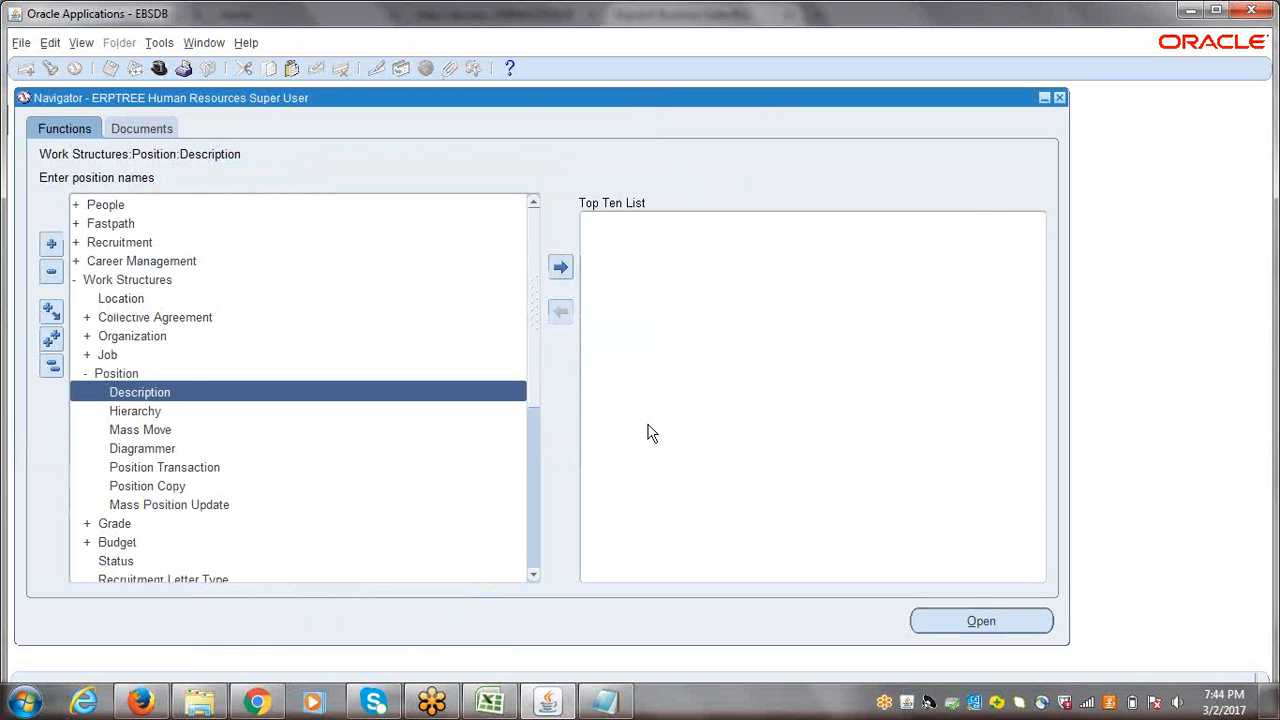
left_click(55, 366)
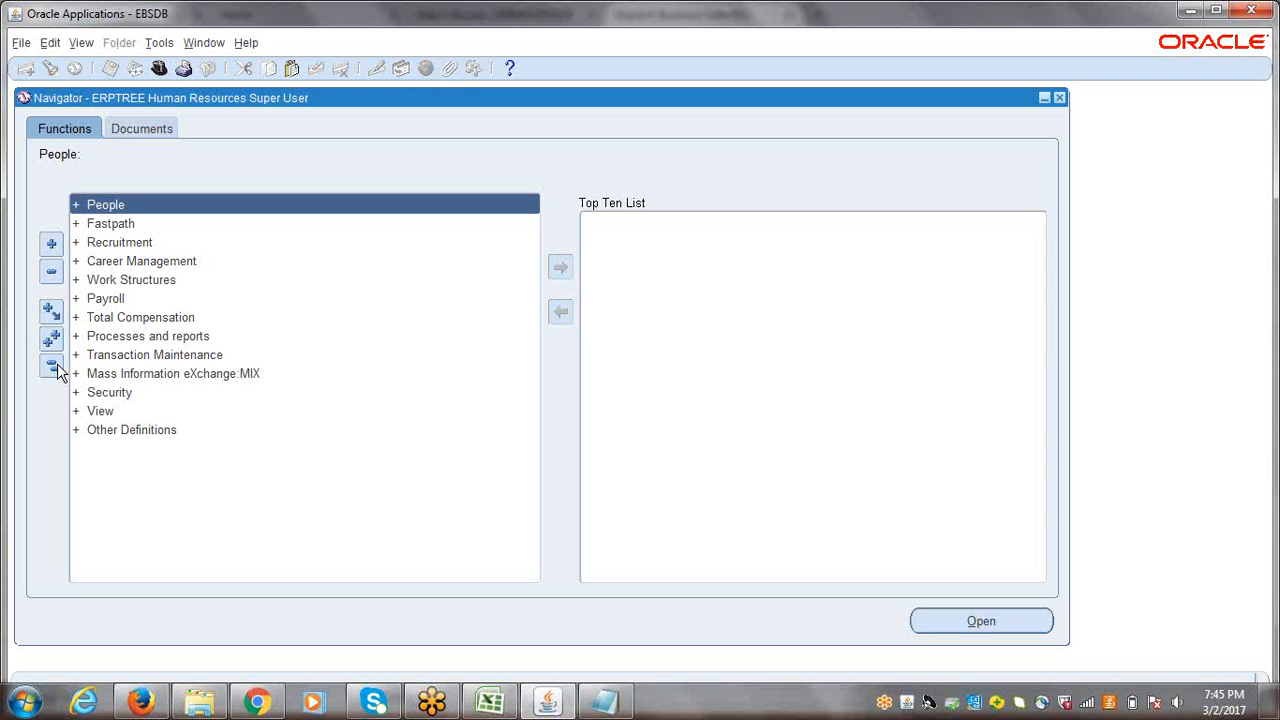
left_click(139, 280)
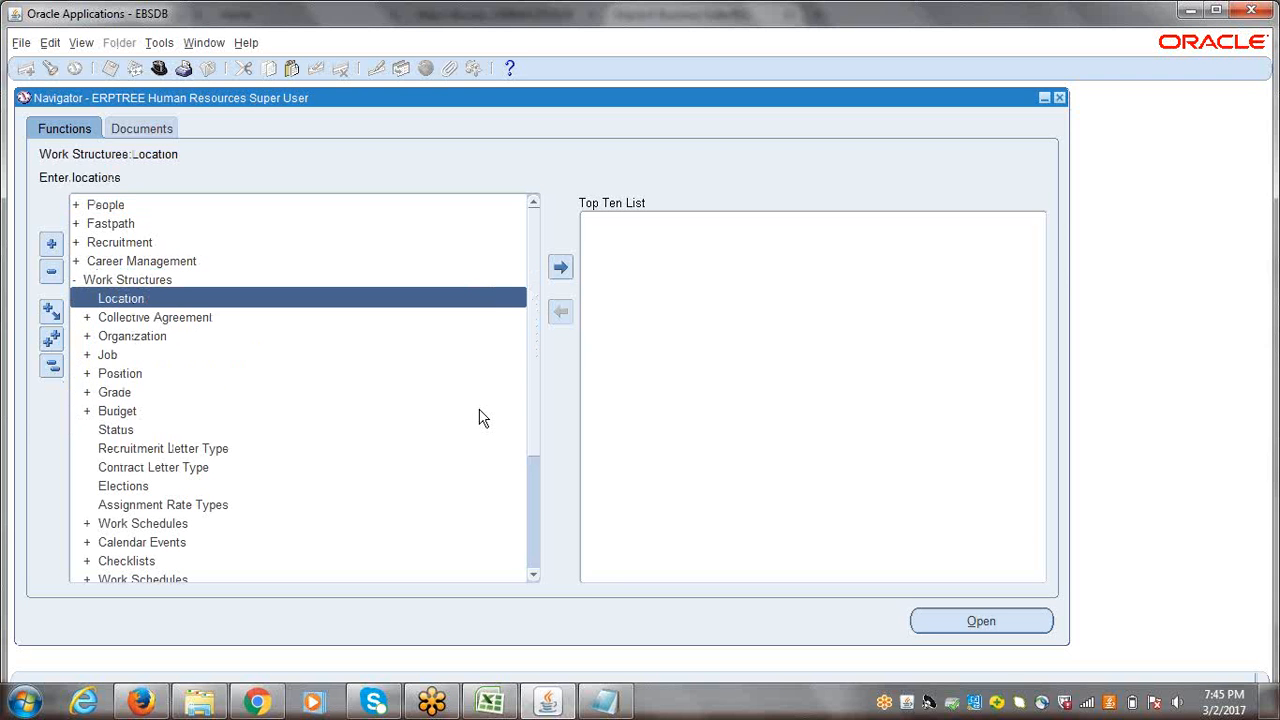
key("Down")
key("Down")
key("Right")
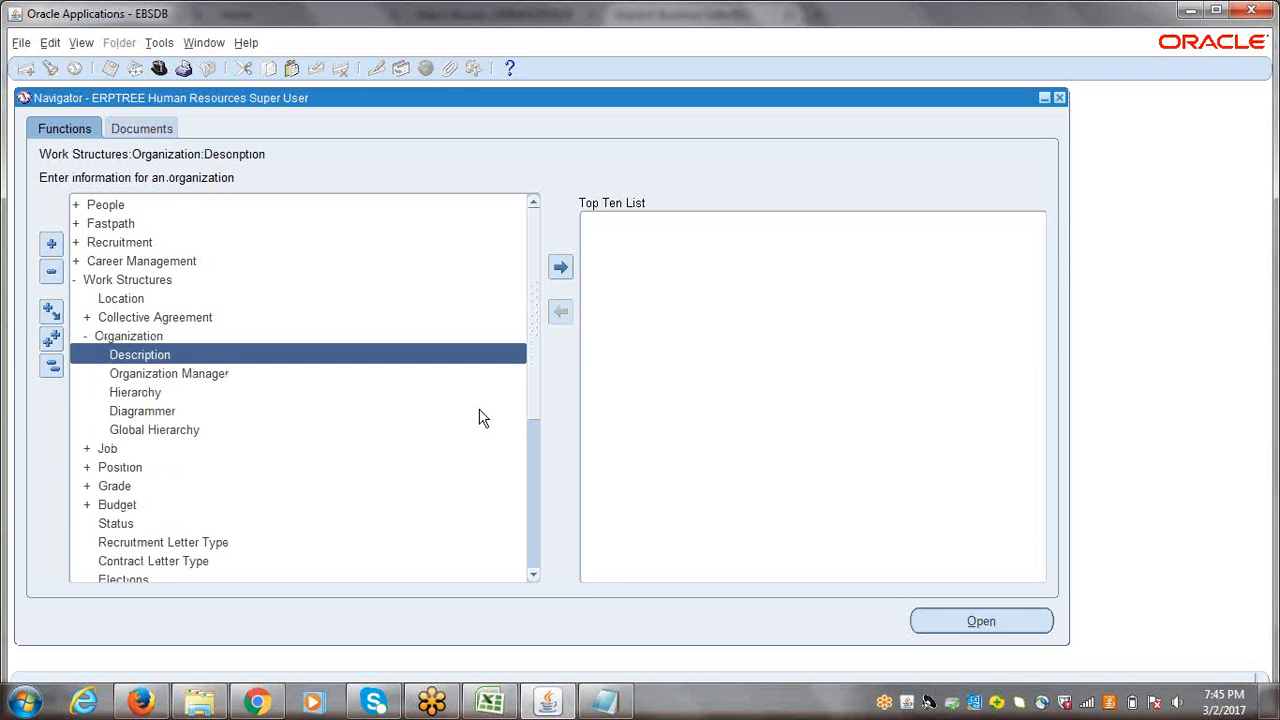
key("Return")
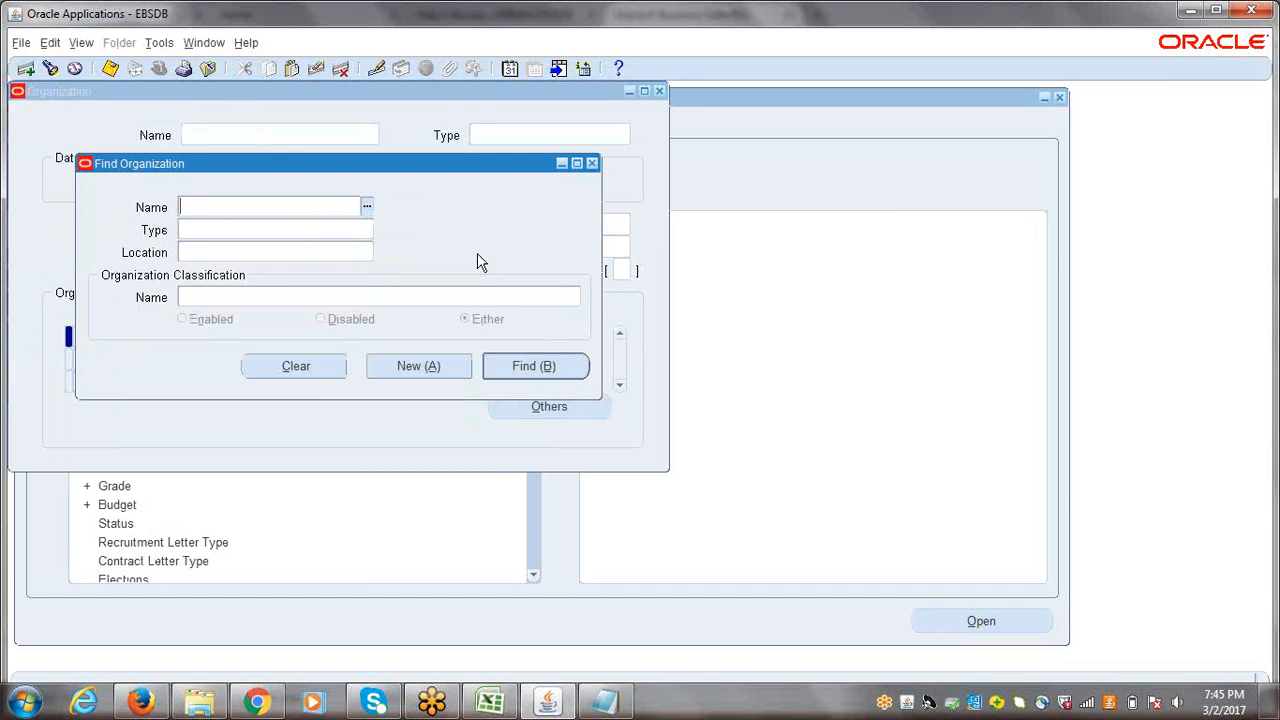
Step: Find the organization ERPTREE India Business Group by searching for names starting with "erptree"
type("erptree")
key("Tab")
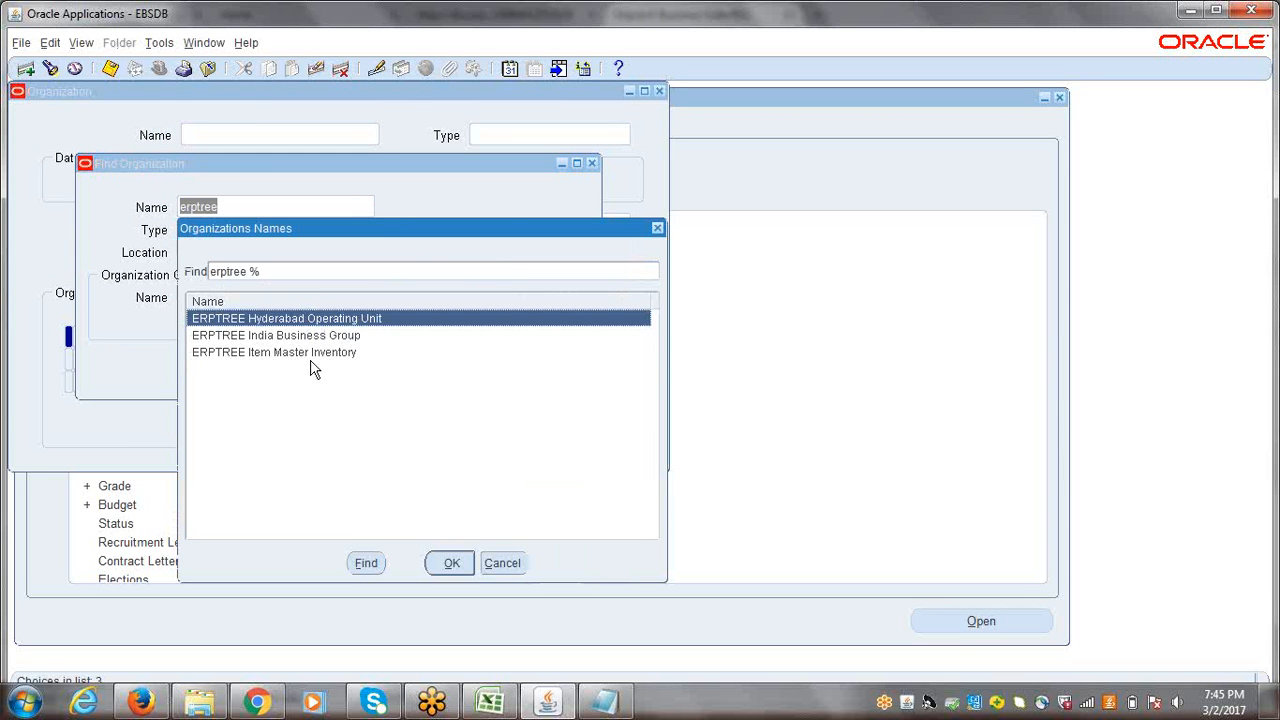
left_click(270, 337)
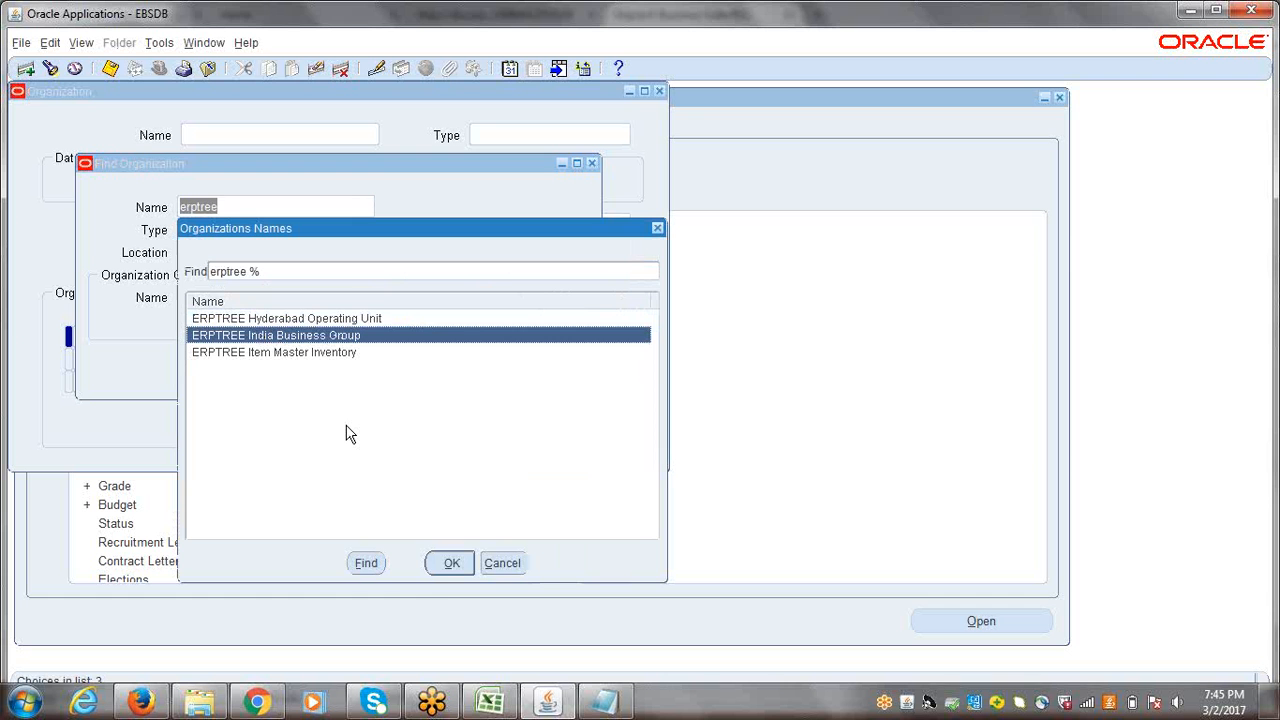
left_click(446, 565)
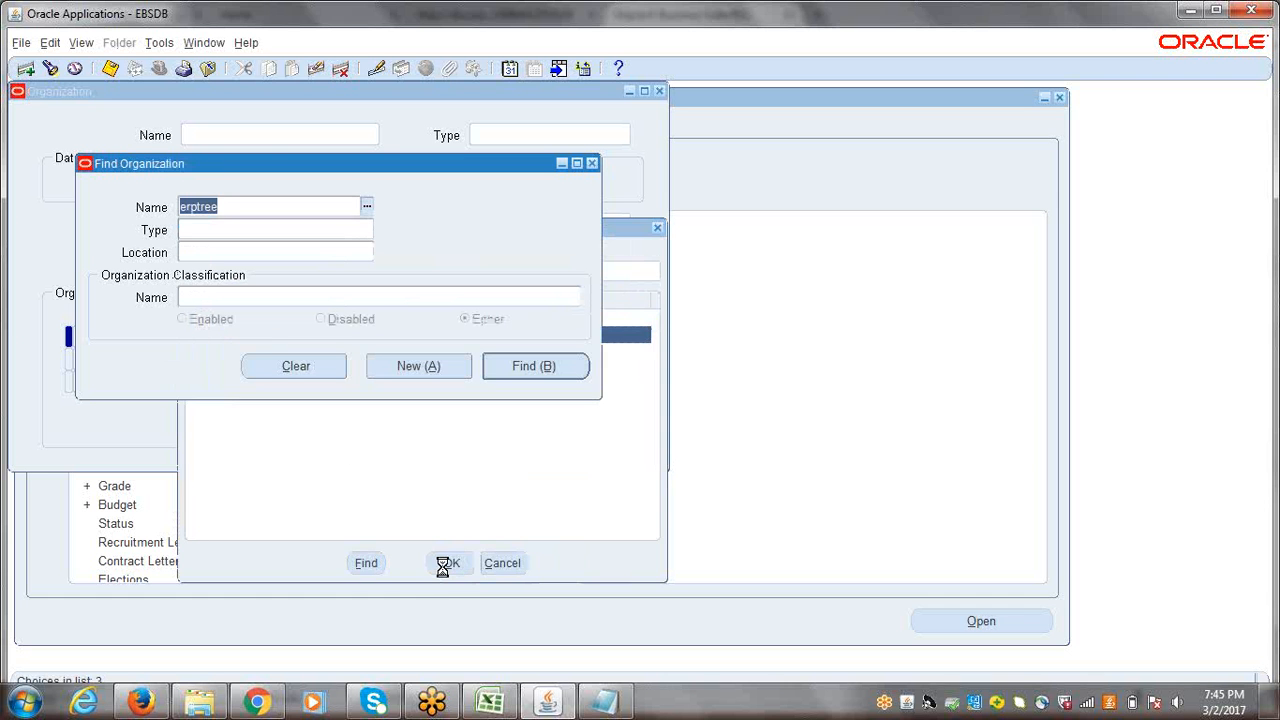
left_click(530, 365)
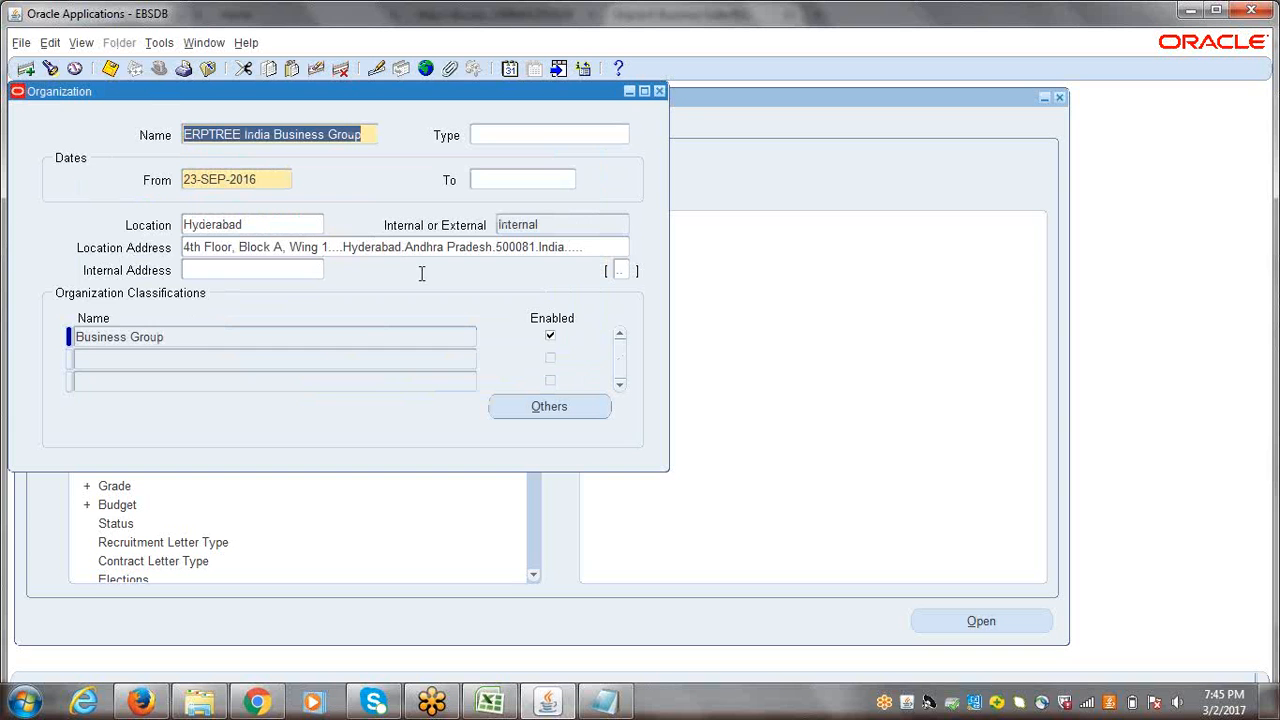
Step: Add the HR Organization classification to ERPTREE India Business Group, enable it, and save and close the organization record
left_click(174, 341)
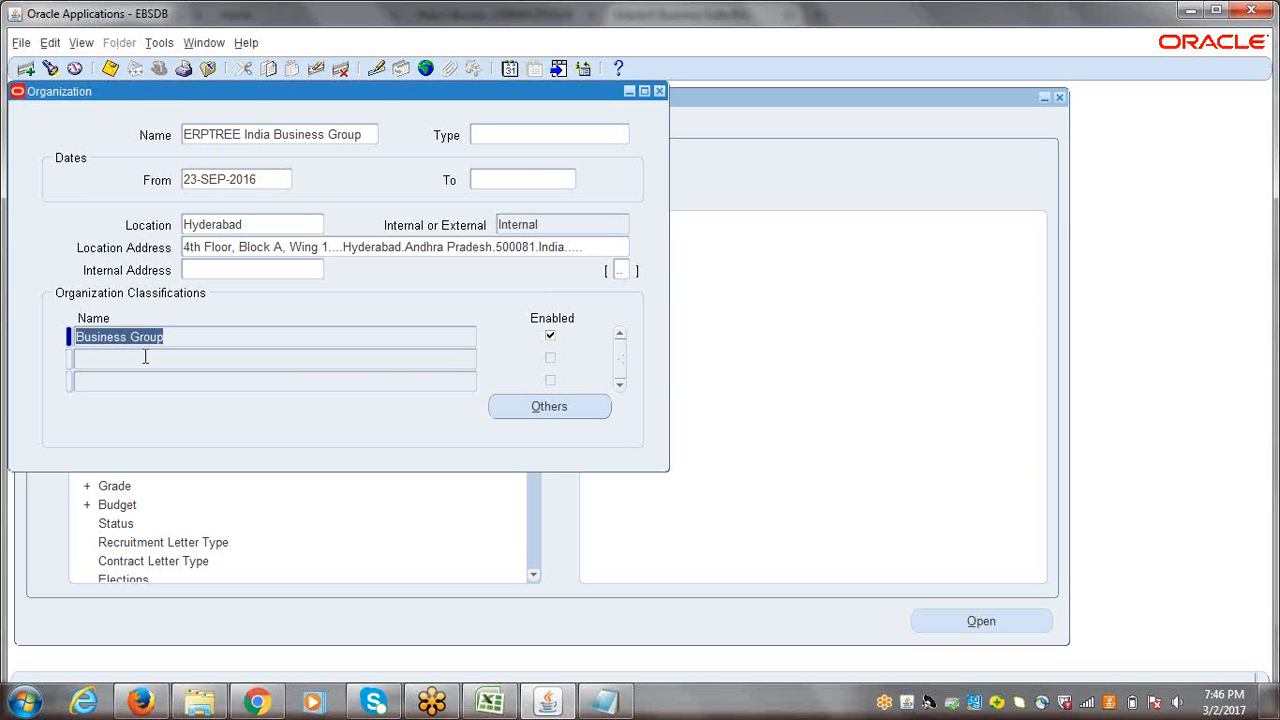
left_click(144, 357)
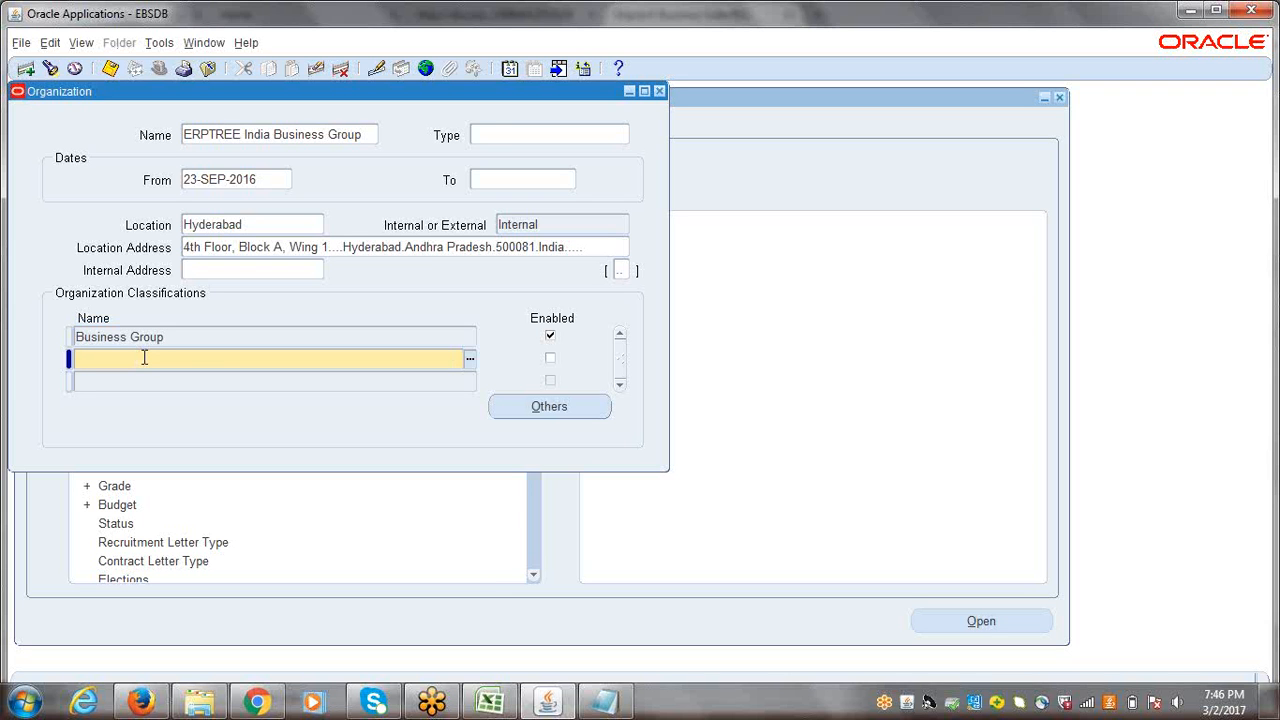
type("HR")
type("OR")
key("Tab")
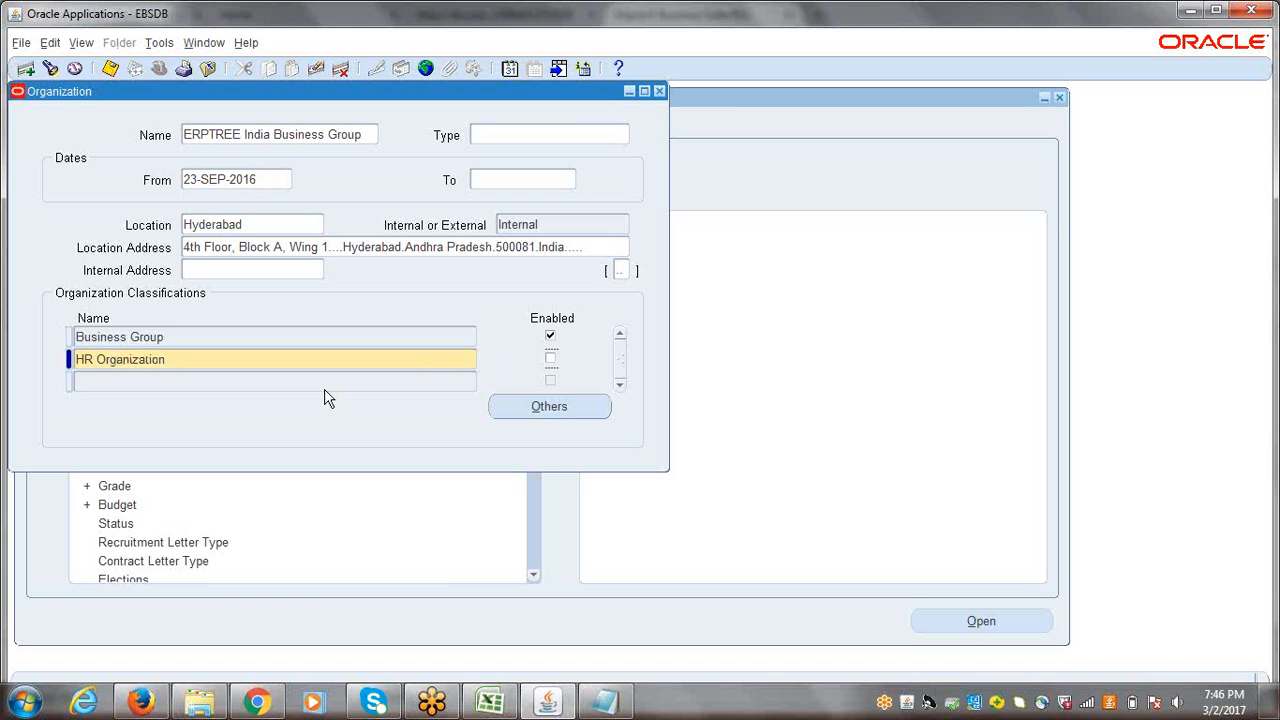
left_click(550, 360)
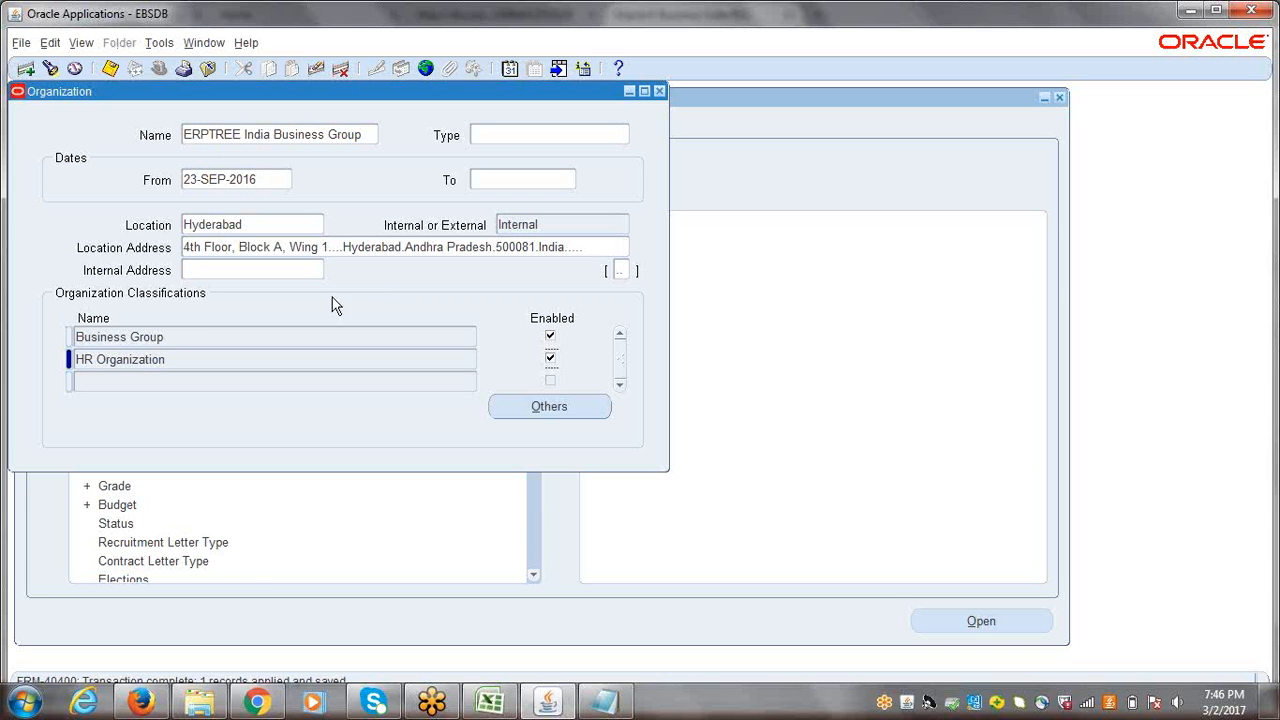
left_click(313, 133)
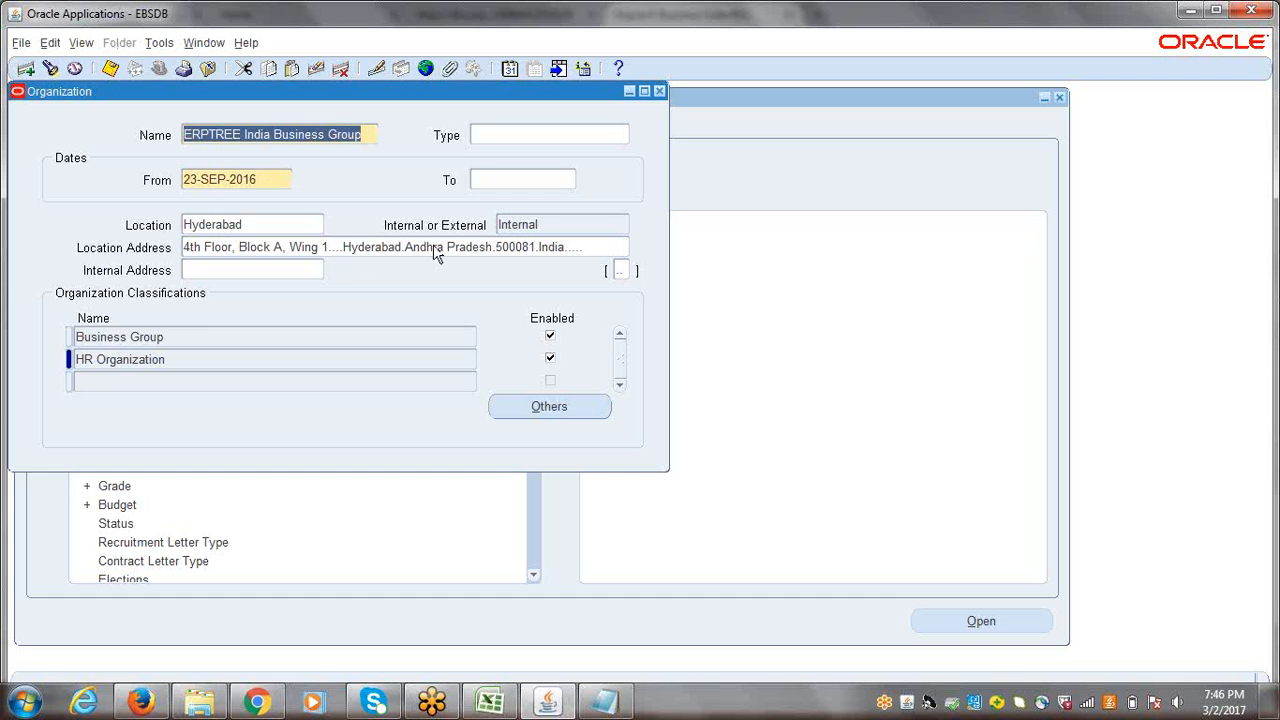
key("ctrl+s")
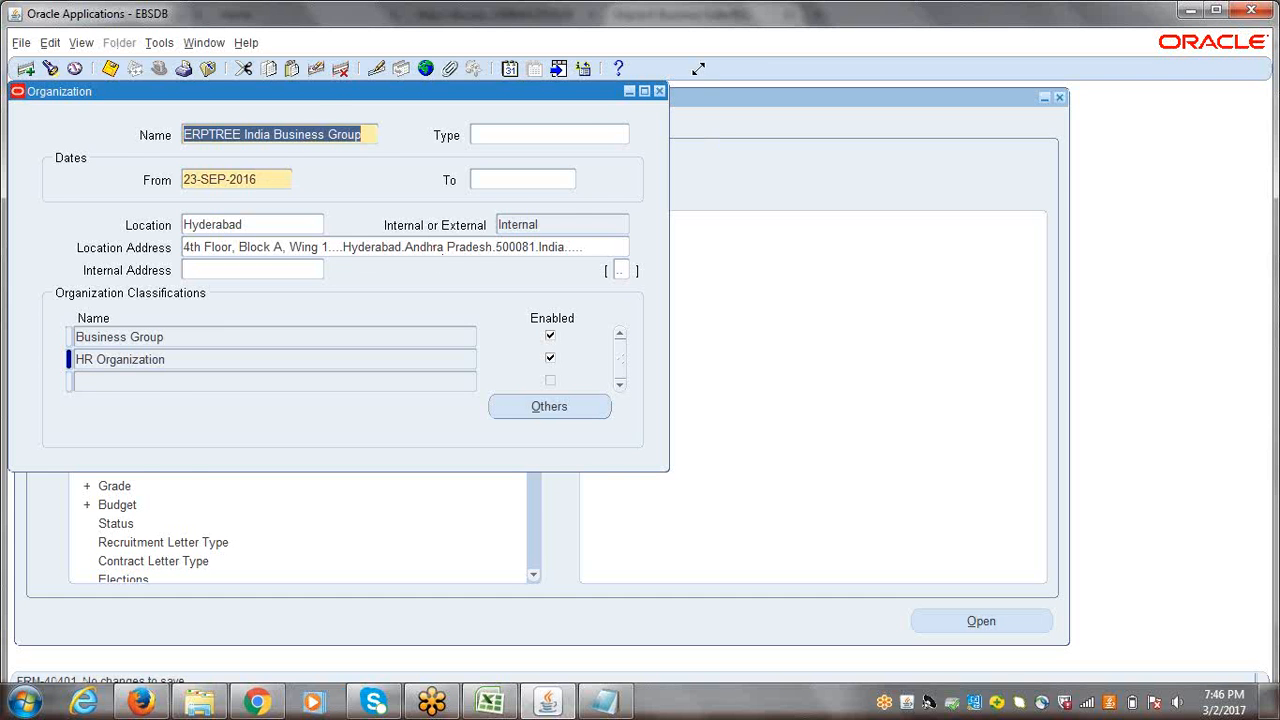
left_click(659, 91)
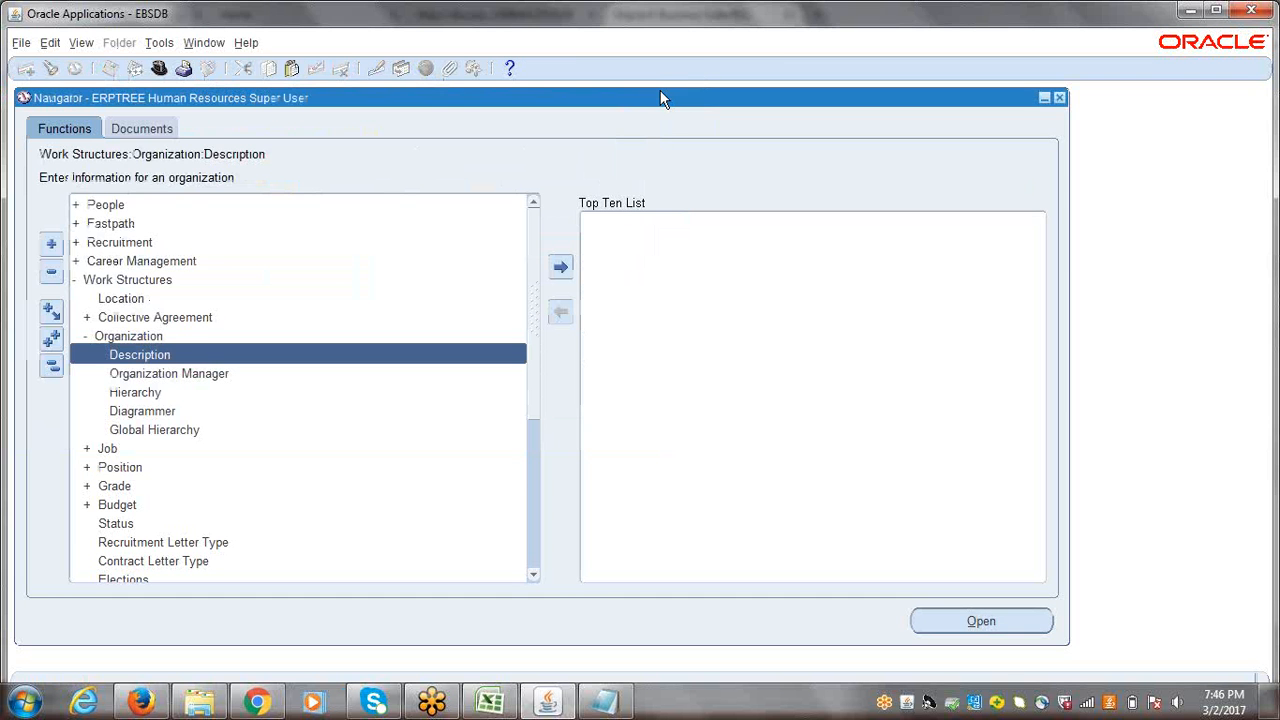
Step: Open the position Description form under Work Structures again
left_click(51, 367)
left_click(124, 280)
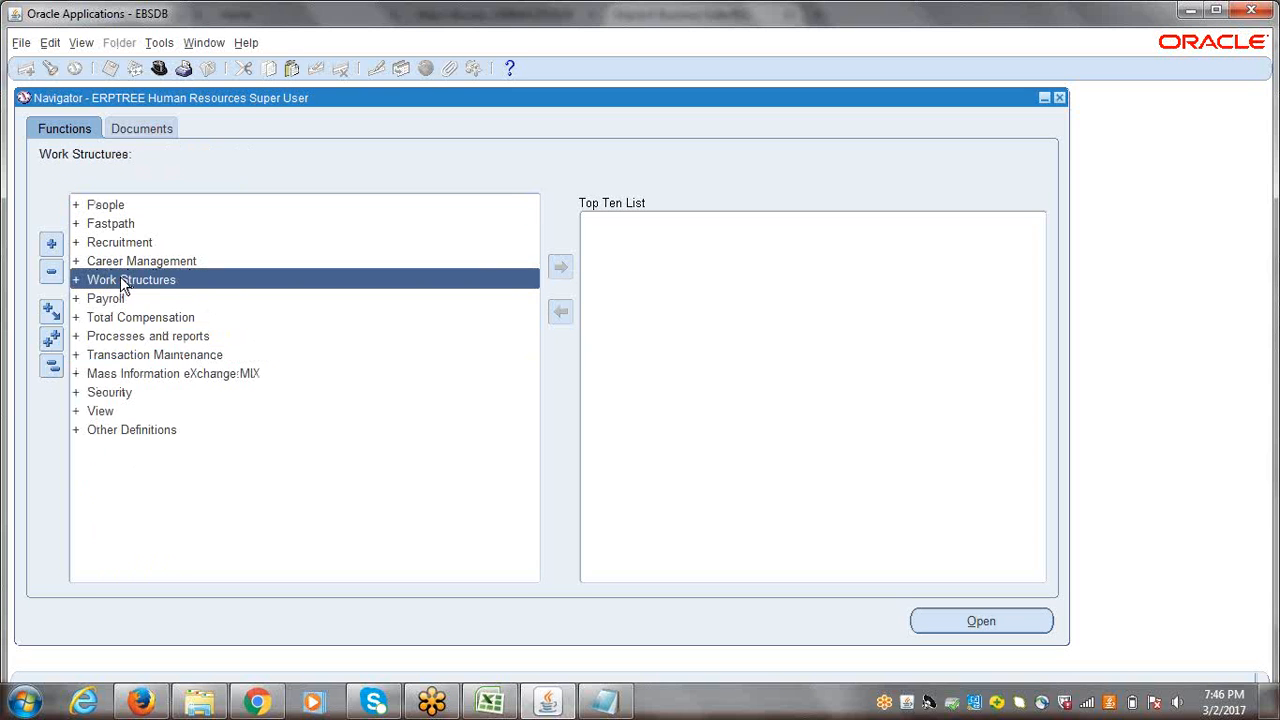
key("Return")
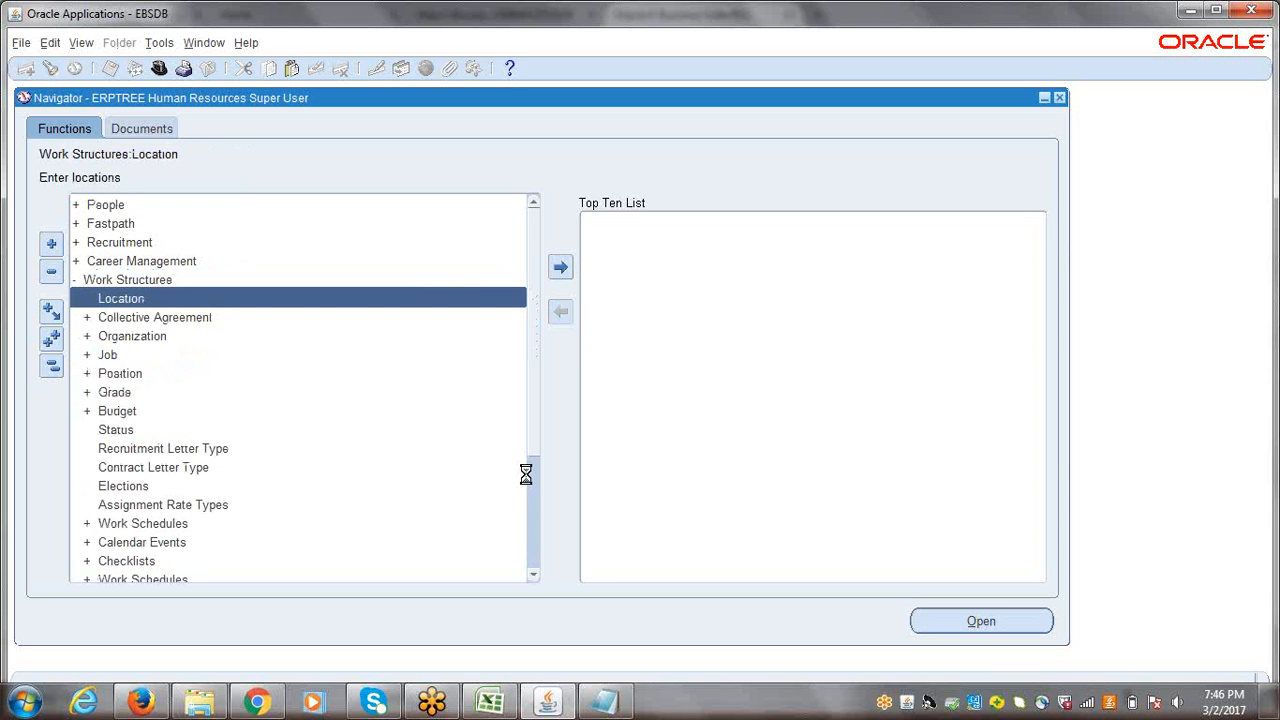
key("Down")
key("Down")
key("Down")
key("Down")
key("Down")
key("Down")
key("Down")
key("Up")
key("Up")
key("Up")
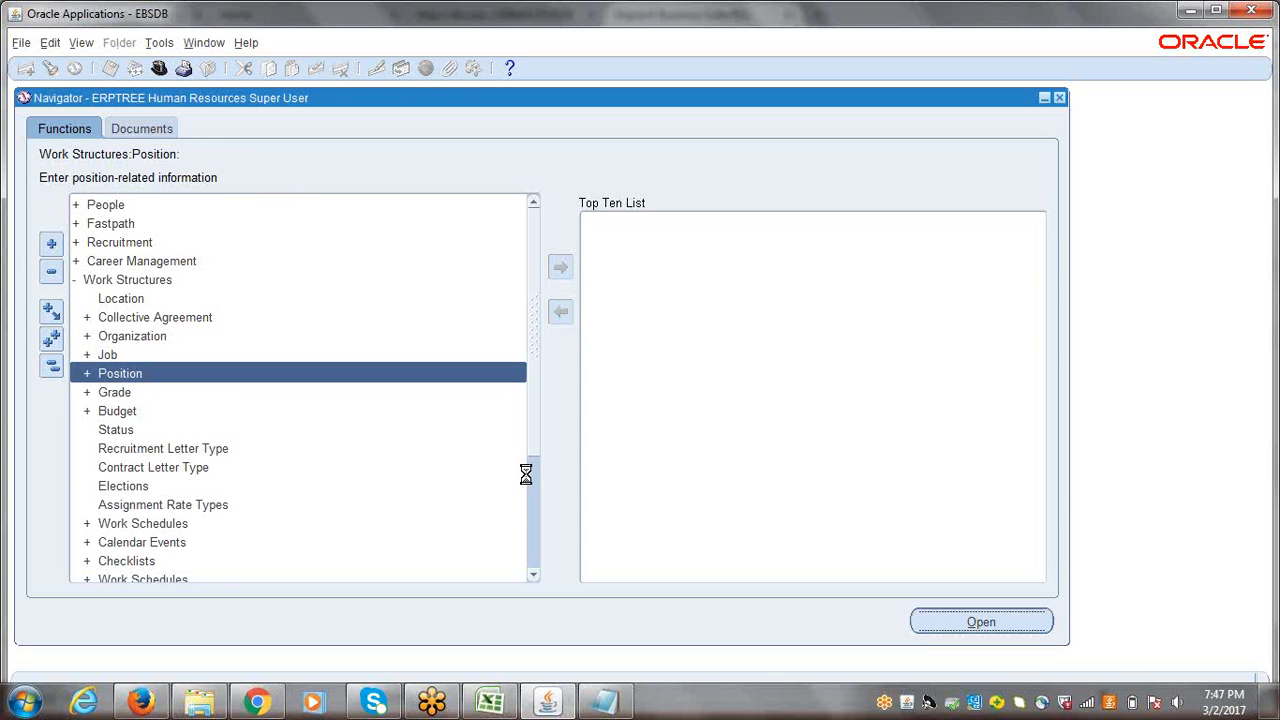
key("Return")
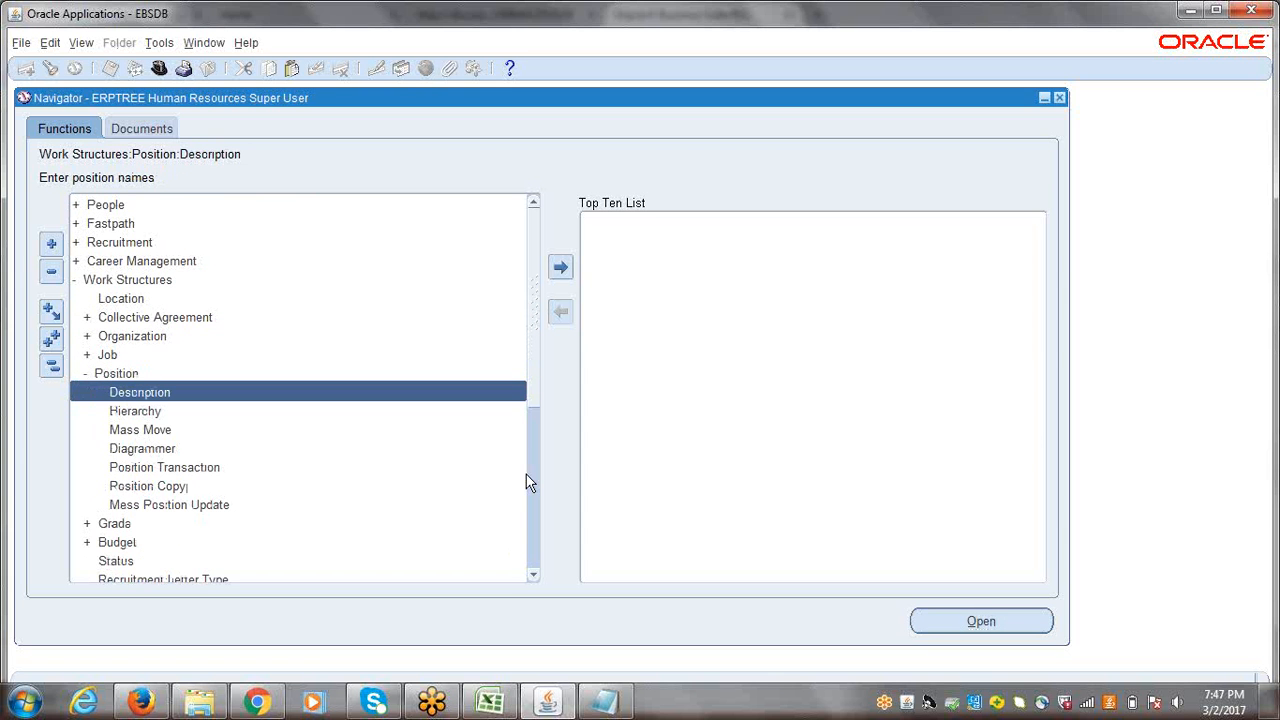
key("Return")
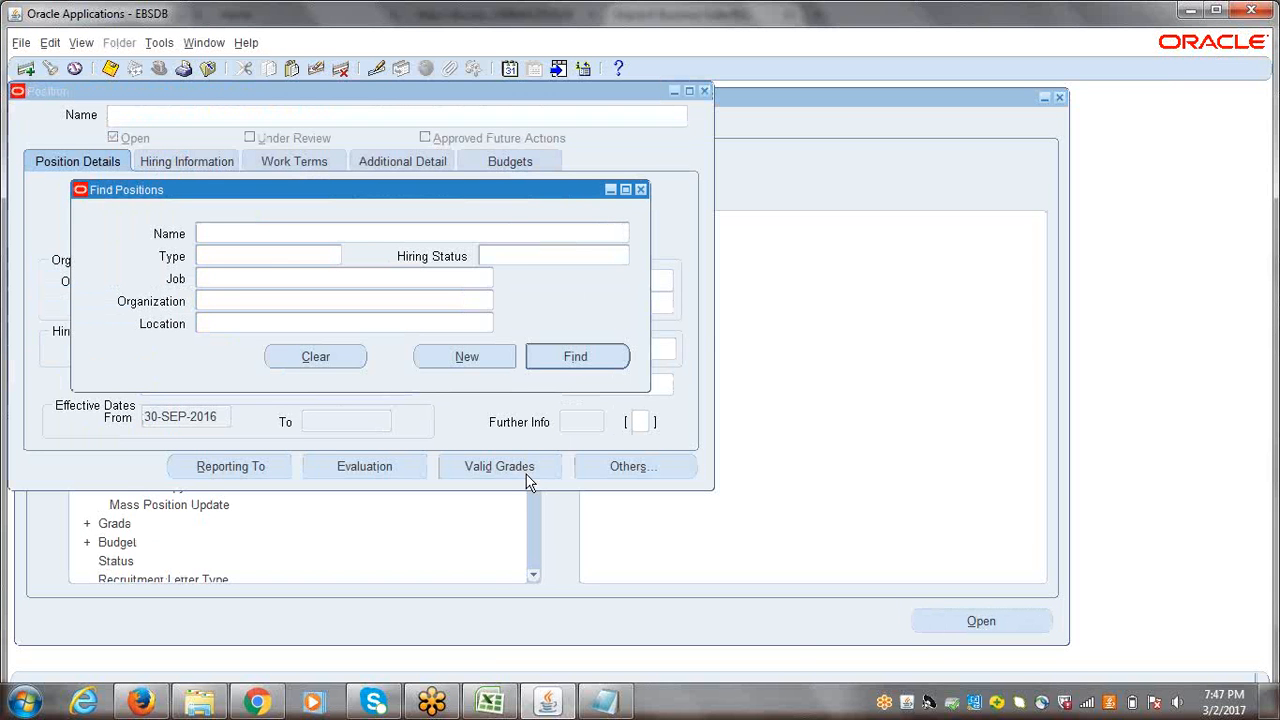
Step: Switch to the Excel session workbook and review the job-to-position setup sequence and the Buyer job under HRMS Basic Setups
left_click(492, 703)
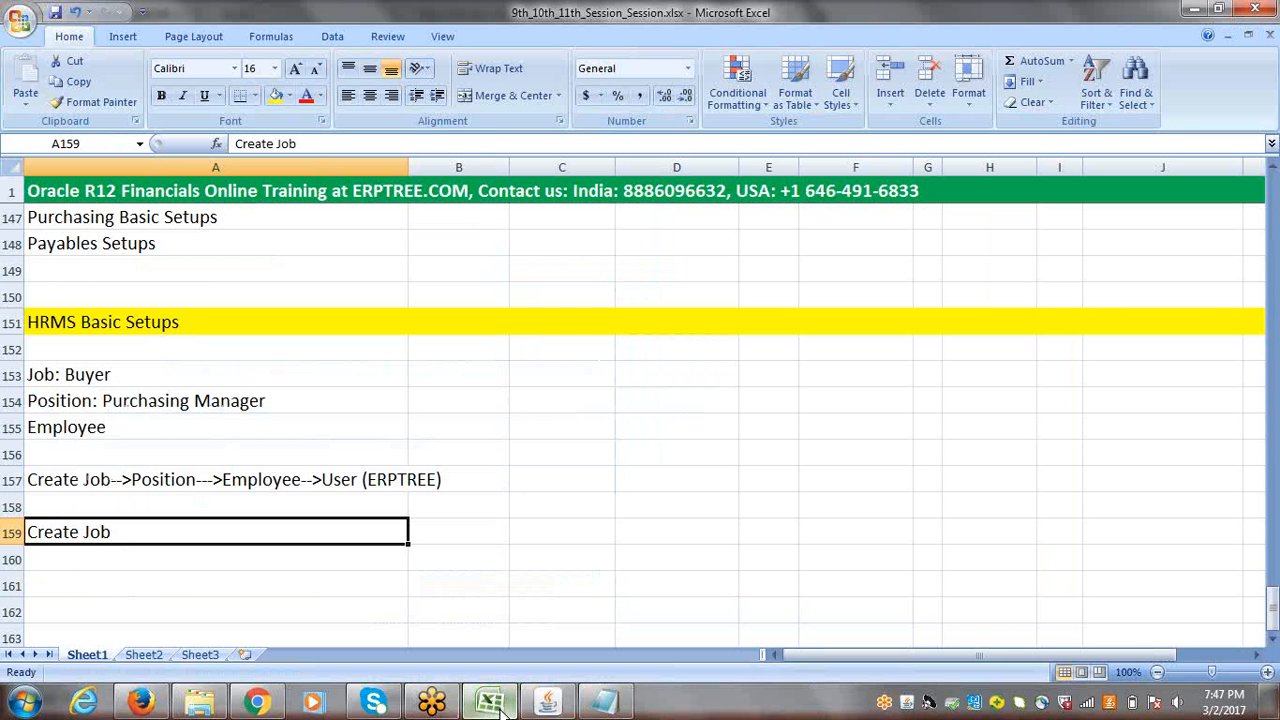
left_click(52, 482)
double_click(116, 480)
left_click_drag(117, 480, 199, 480)
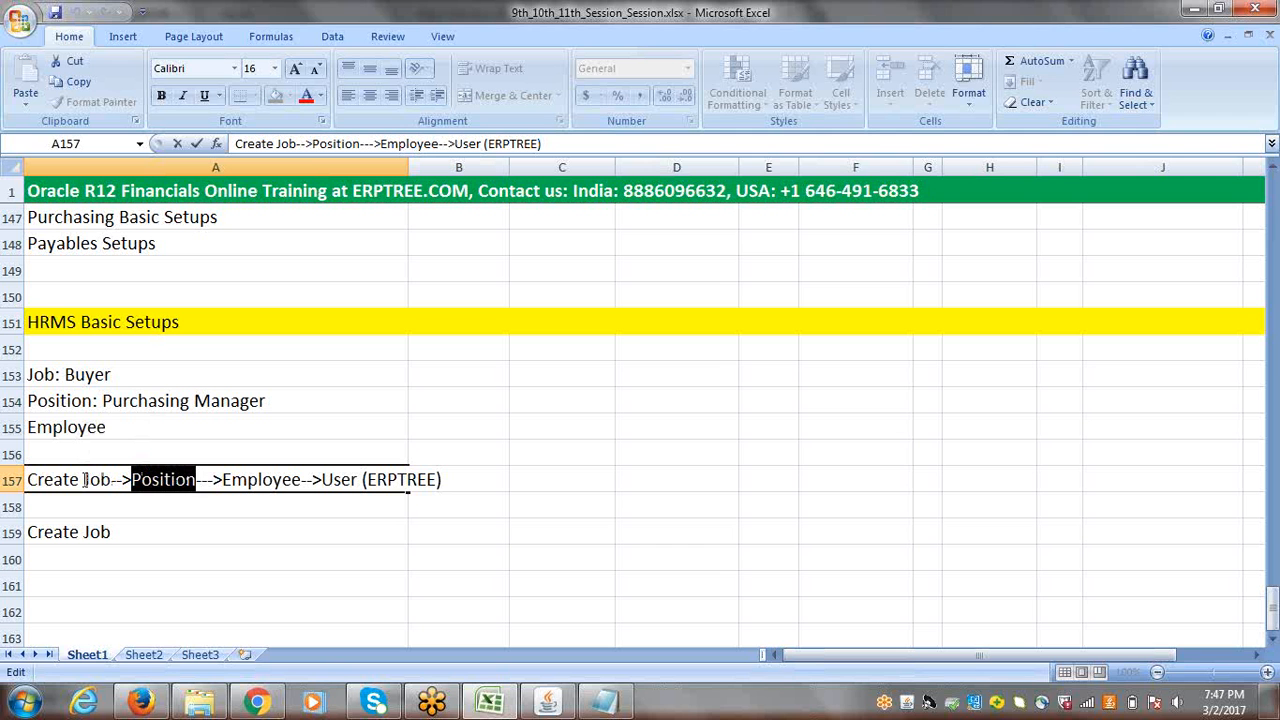
left_click_drag(83, 480, 197, 479)
left_click(138, 481)
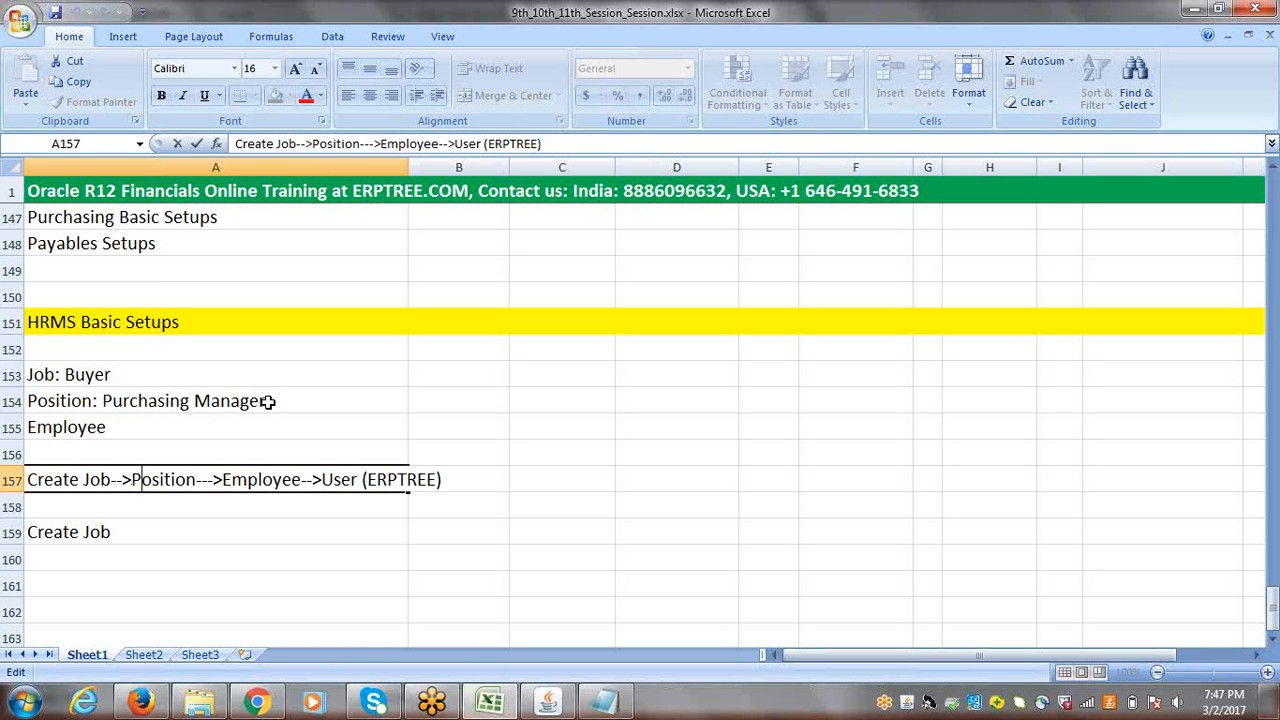
left_click(97, 376)
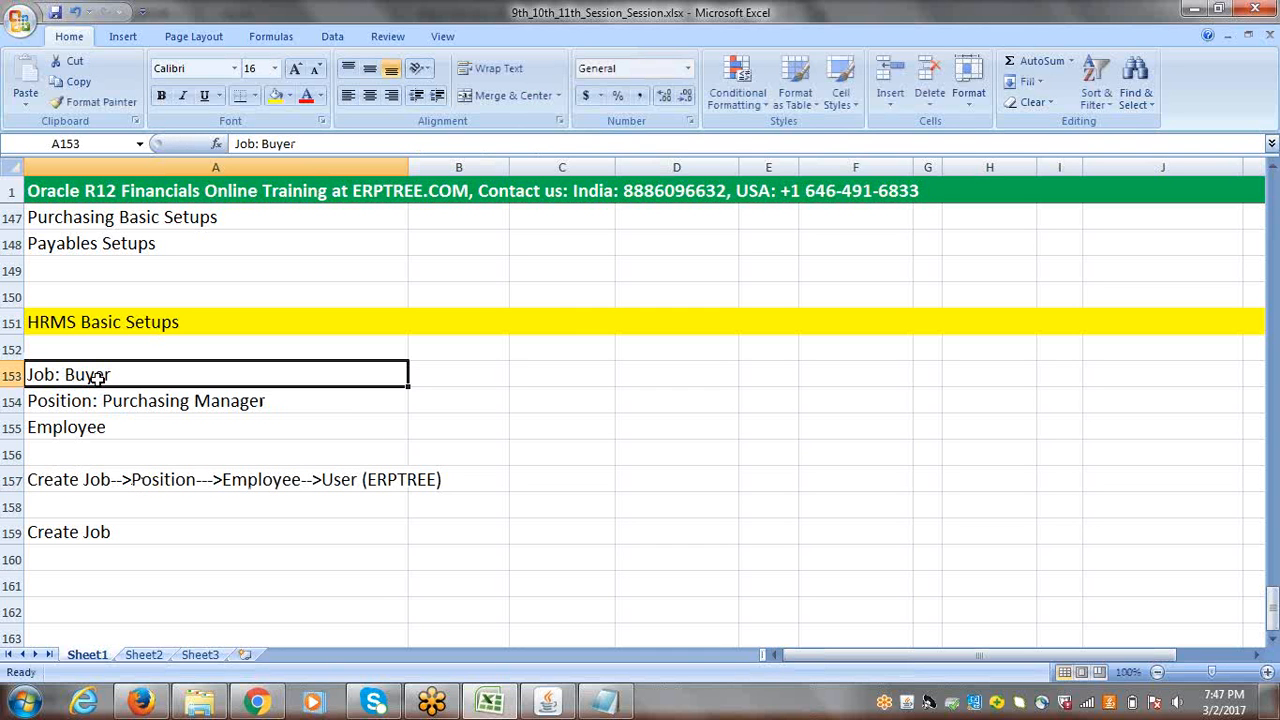
double_click(110, 374)
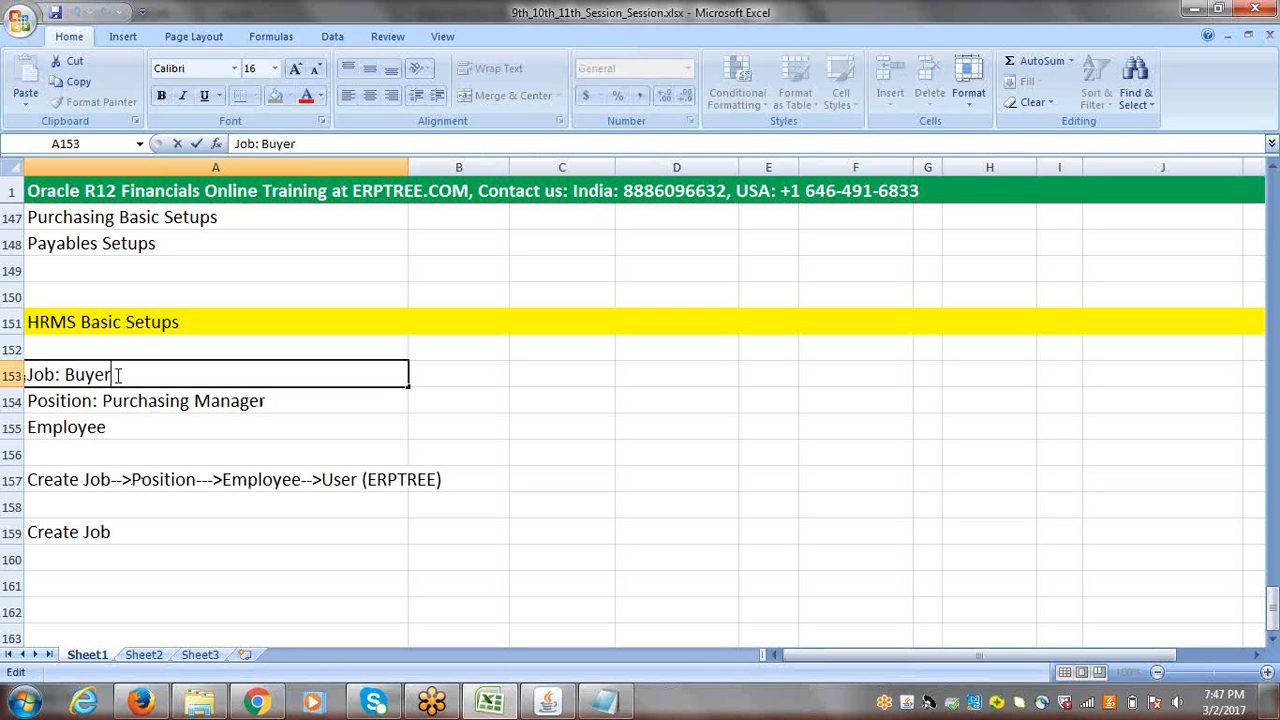
left_click_drag(110, 374, 68, 375)
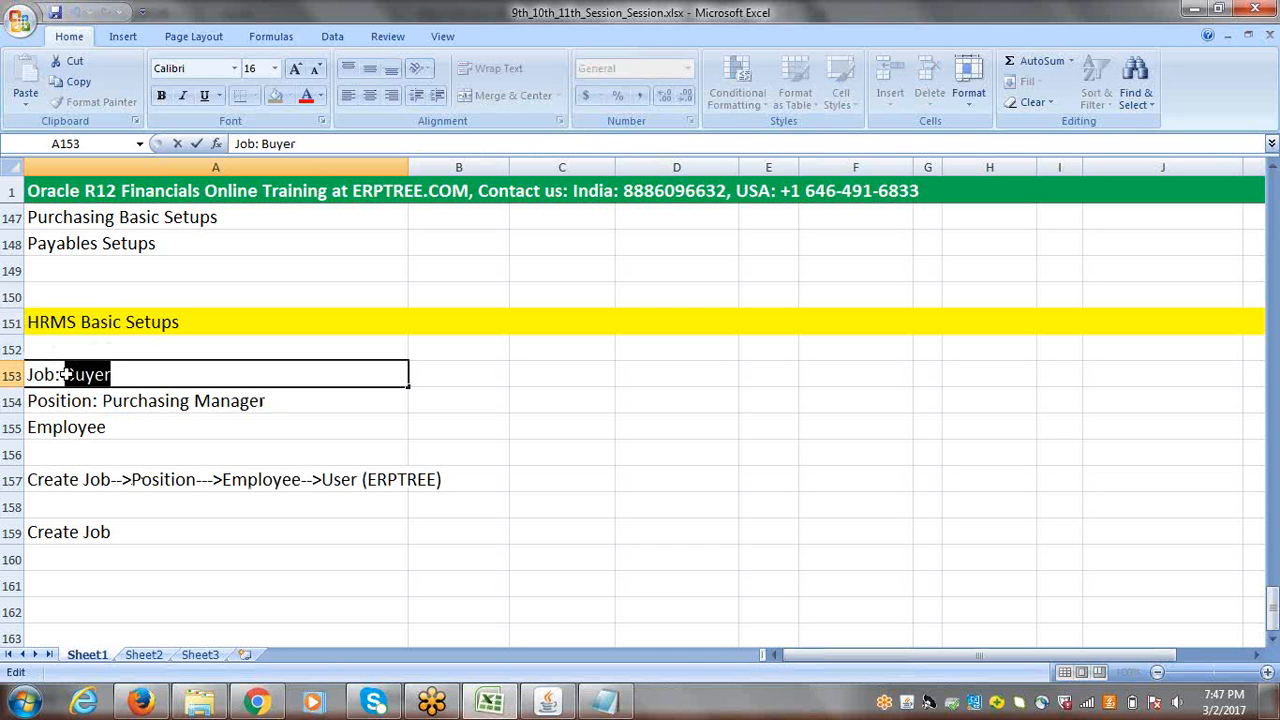
left_click(155, 482)
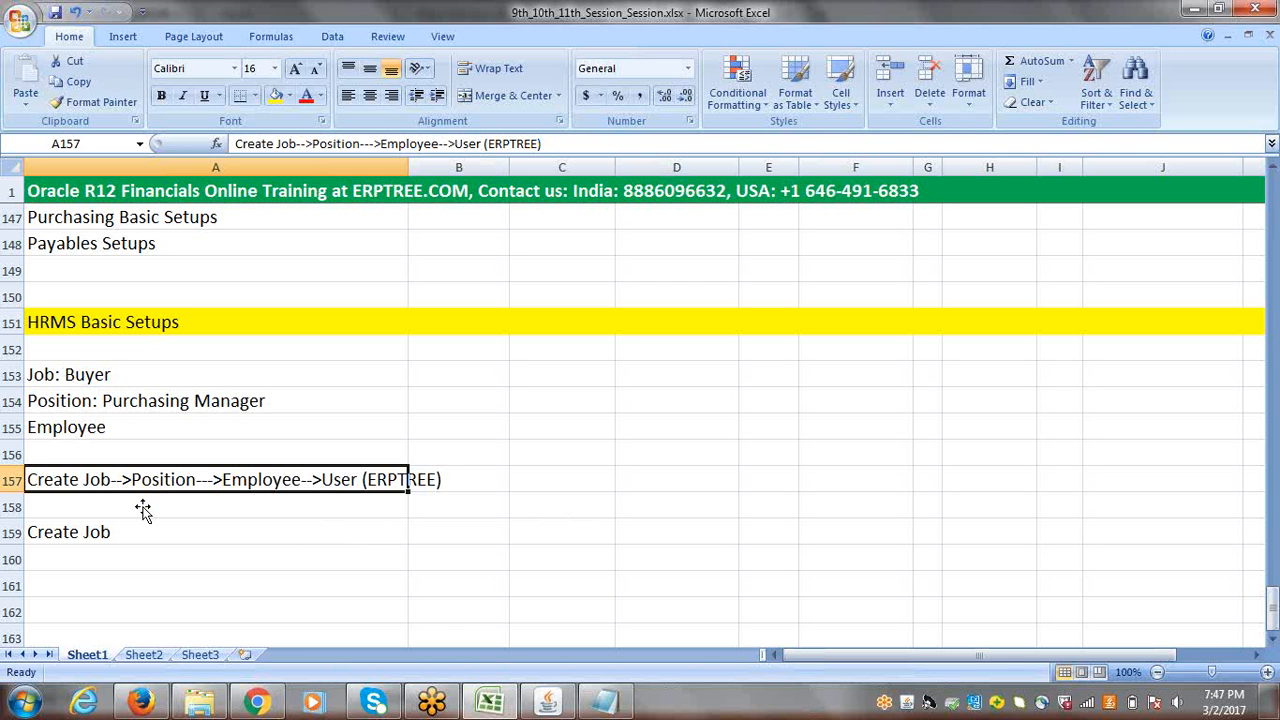
Step: Switch back to Oracle Applications and start a new position with position number M4444 and position name Purchasing Manager
left_click(545, 704)
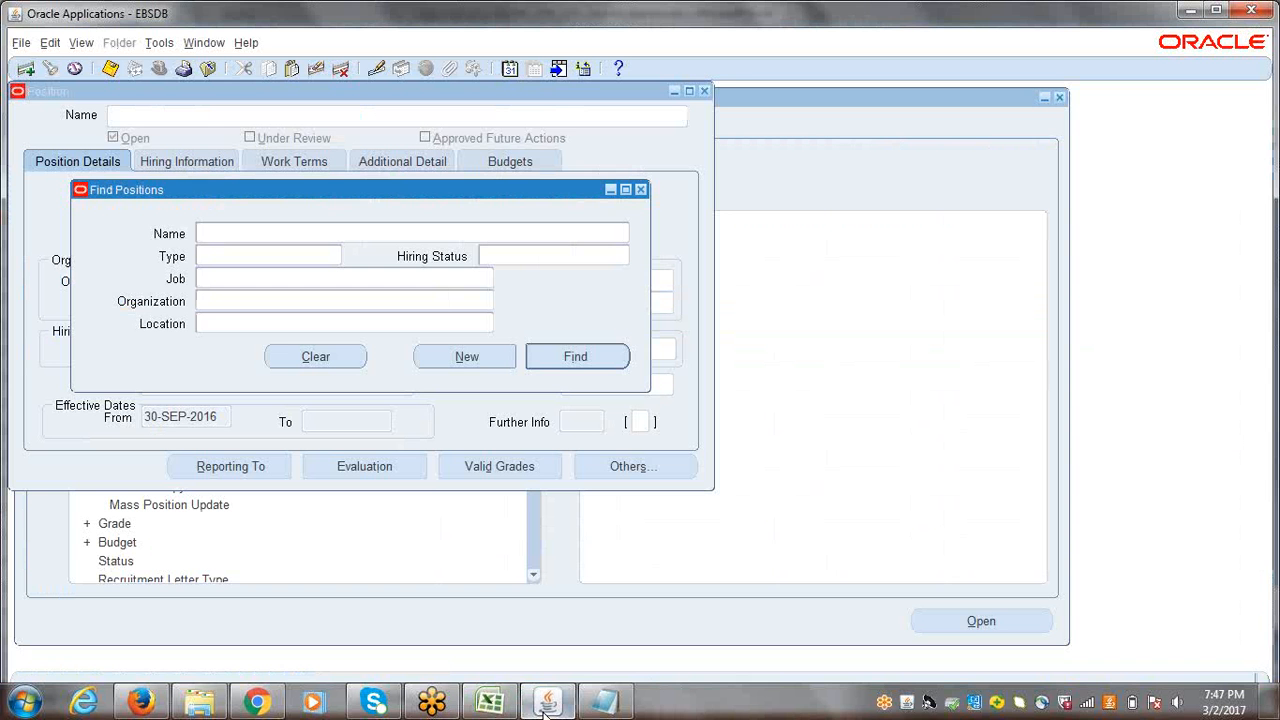
left_click(466, 360)
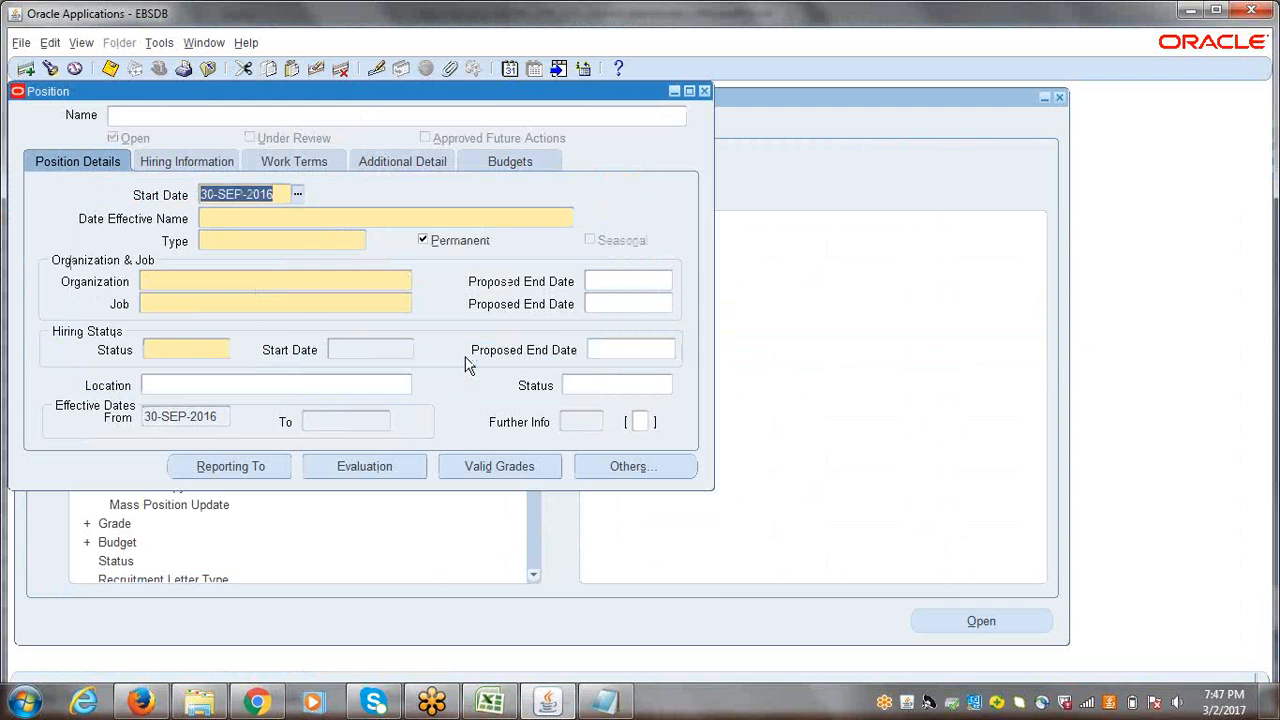
left_click(225, 218)
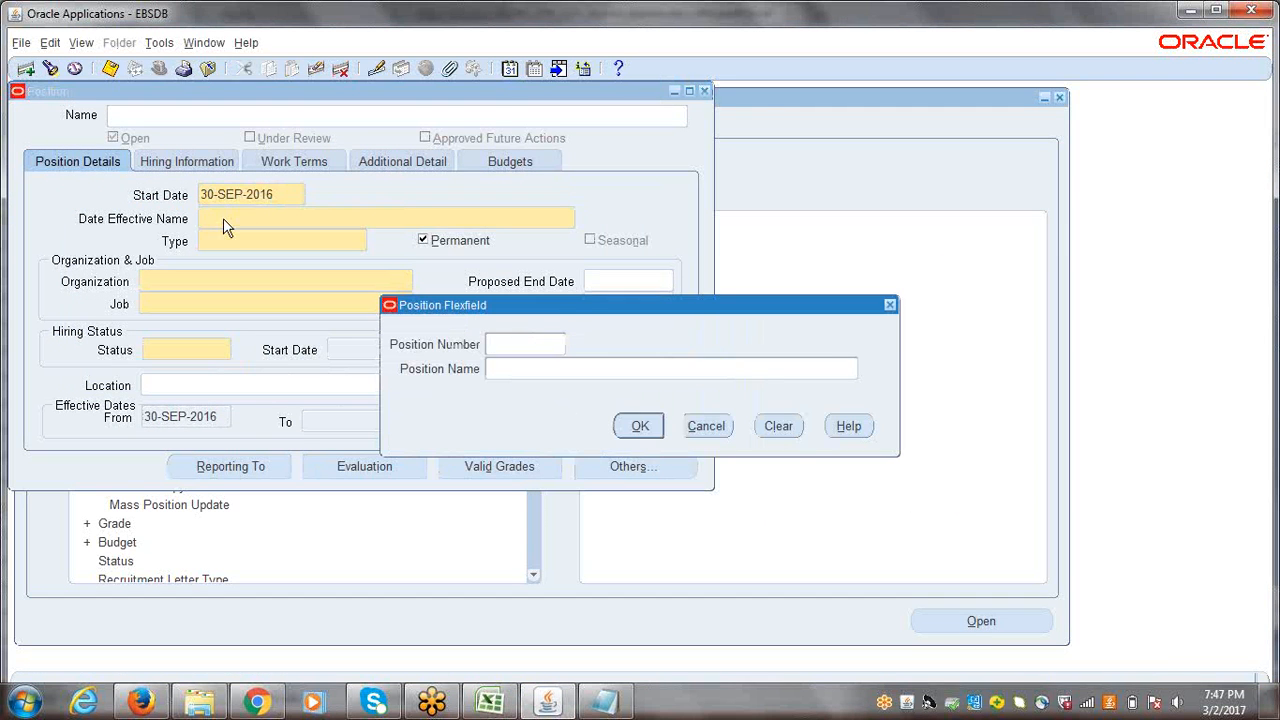
left_click_drag(580, 302, 345, 298)
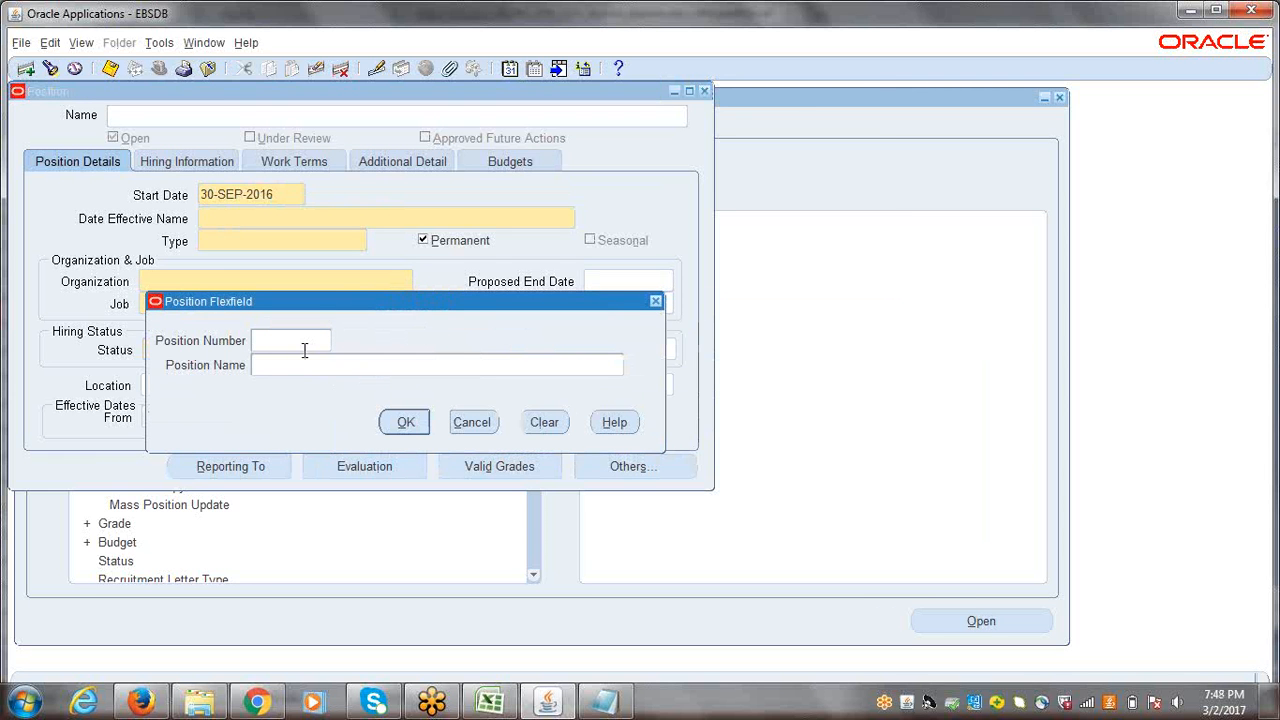
type("P")
type("4444")
key("BackSpace")
key("BackSpace")
key("BackSpace")
key("BackSpace")
key("BackSpace")
type("M4444")
key("Tab")
type("Purchasing Manager")
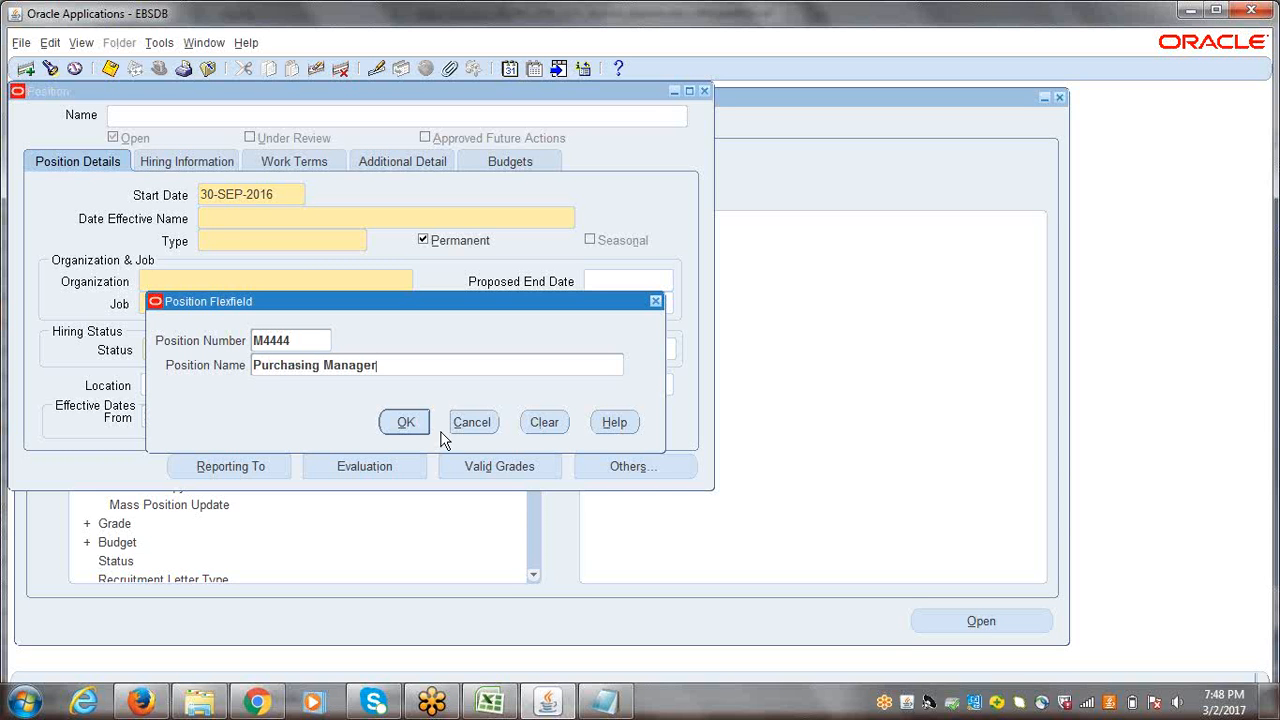
left_click(406, 424)
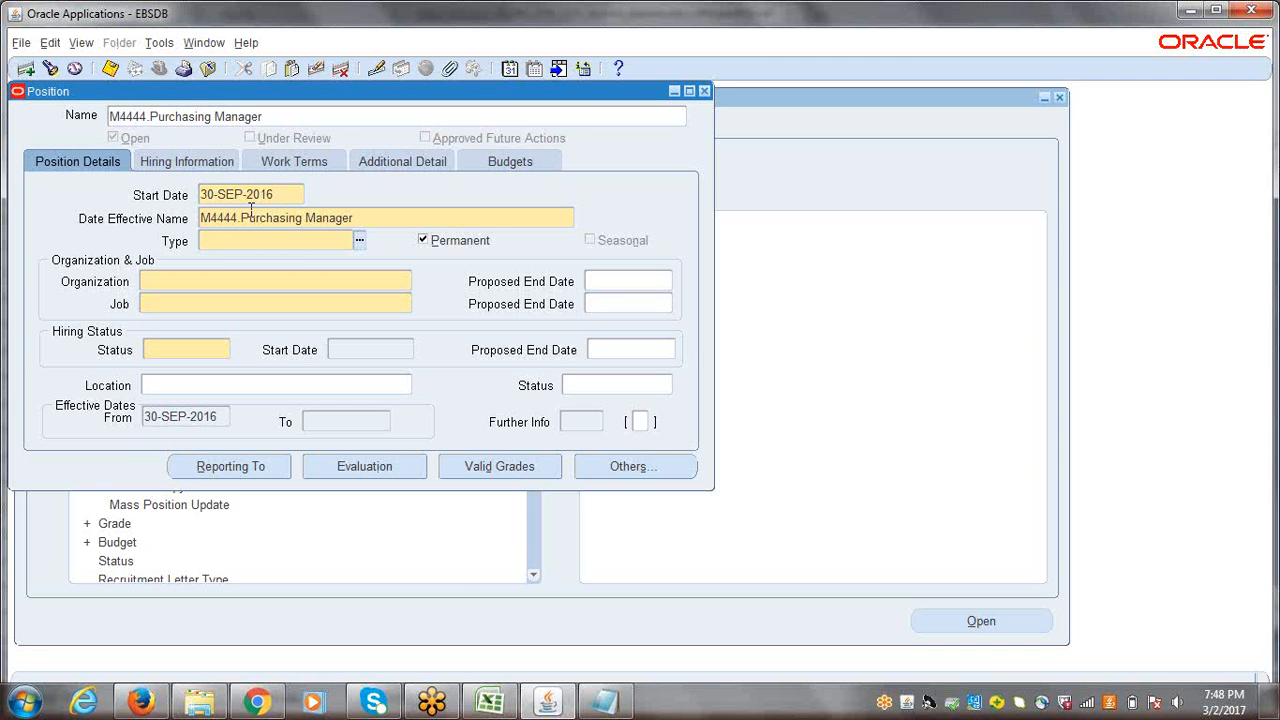
Step: Set the position type to None and assign ERPTREE India Business Group as the position's organization
left_click(359, 241)
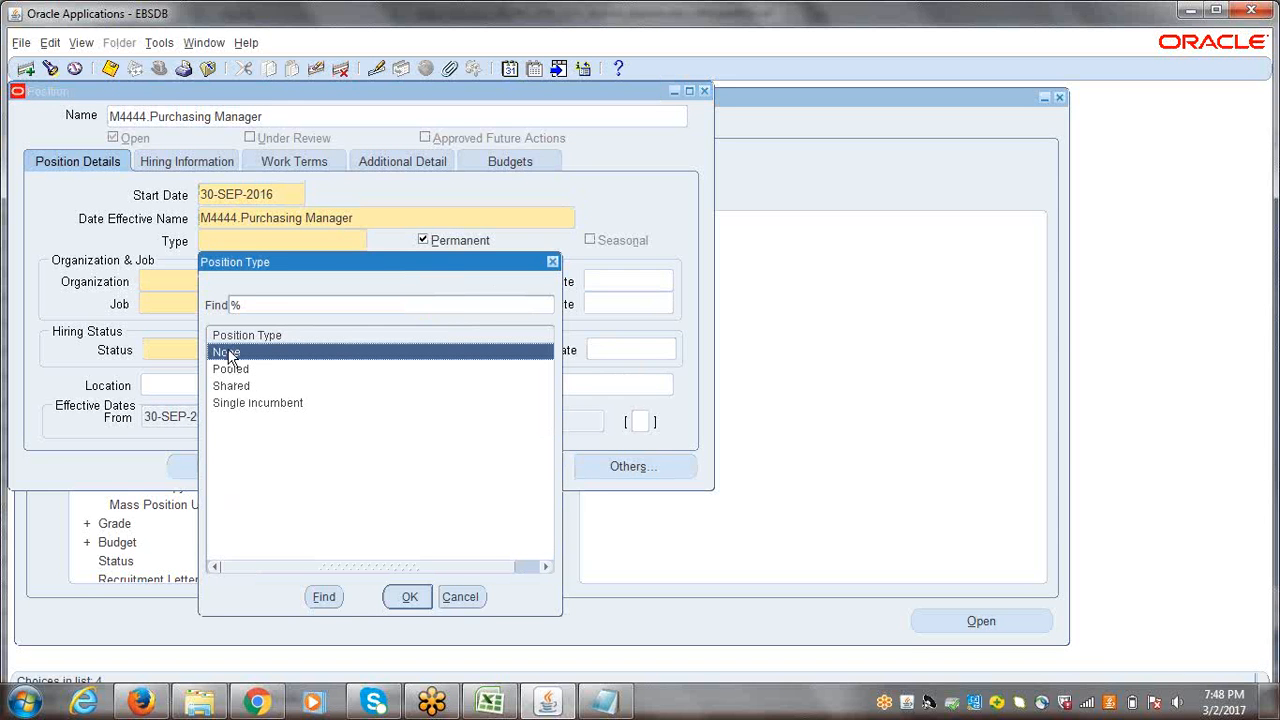
left_click(407, 598)
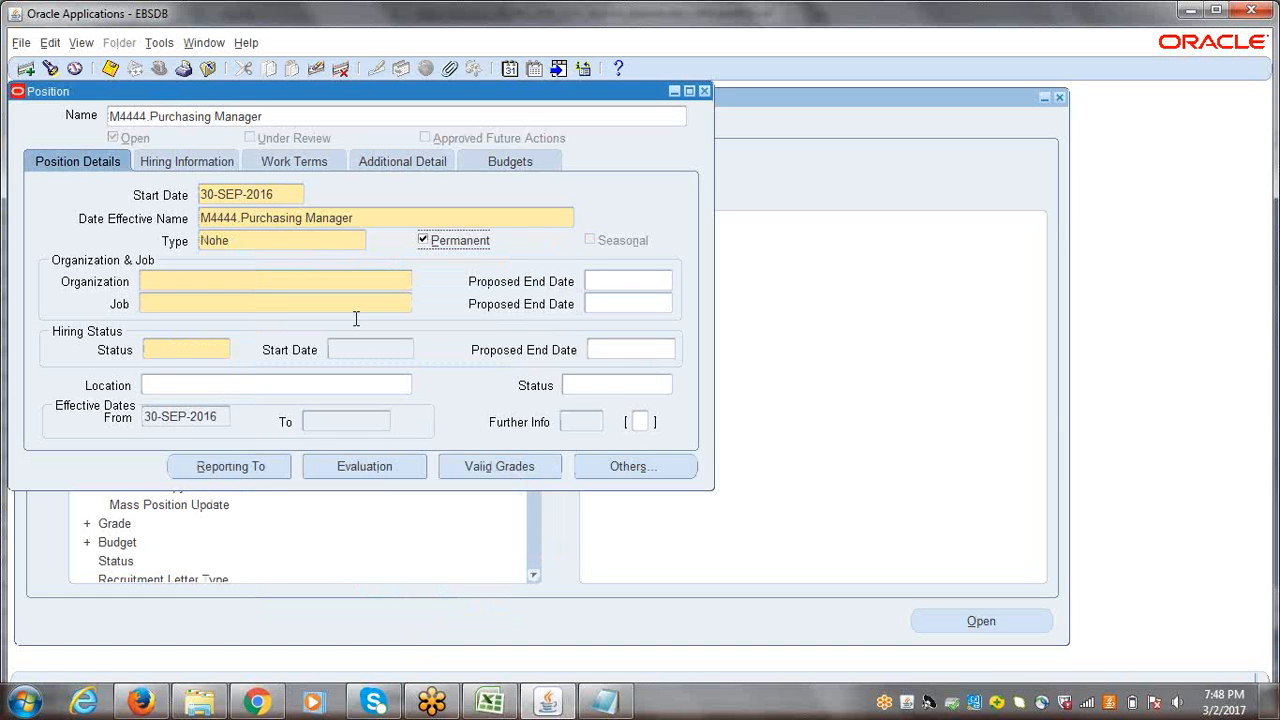
left_click(200, 281)
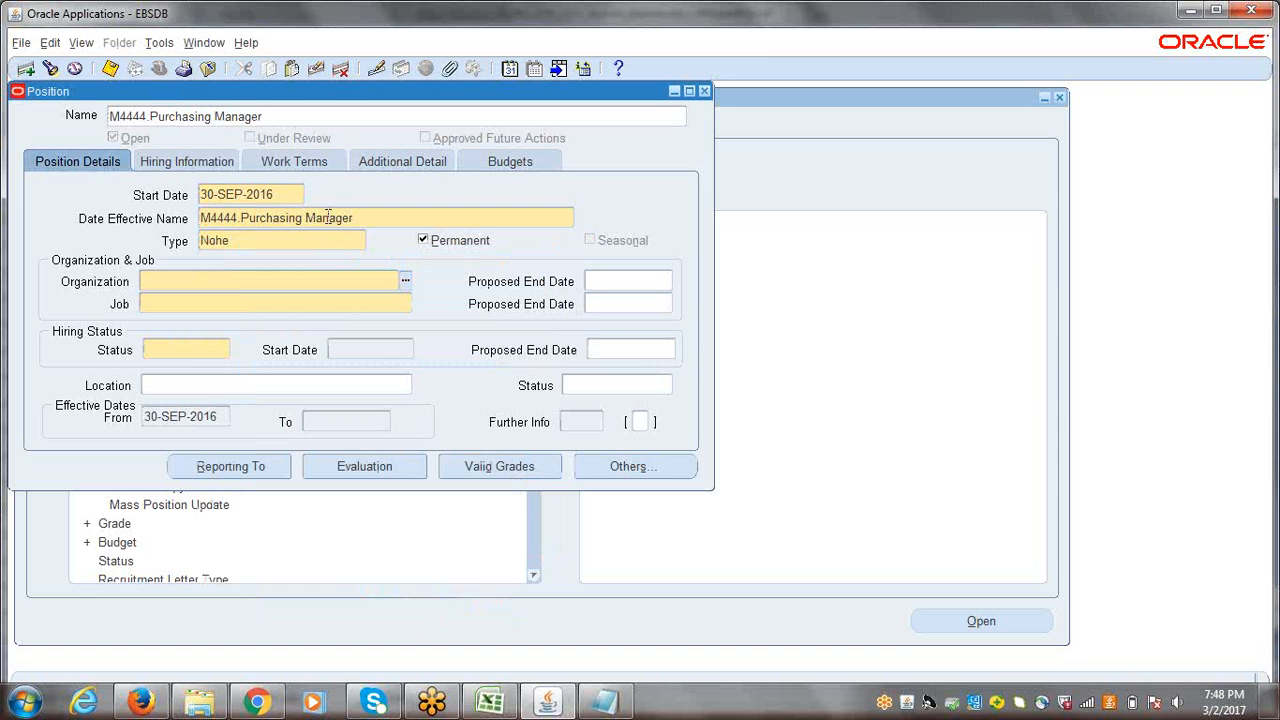
left_click(406, 283)
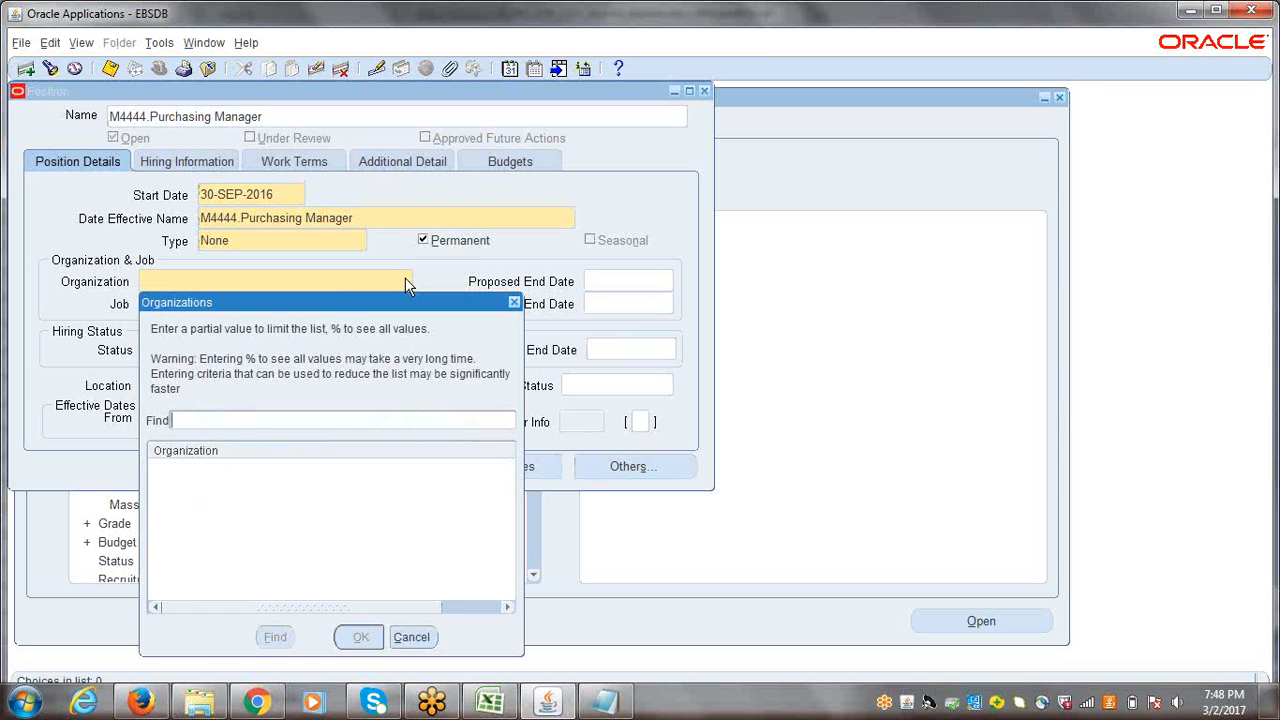
type("%")
left_click(279, 641)
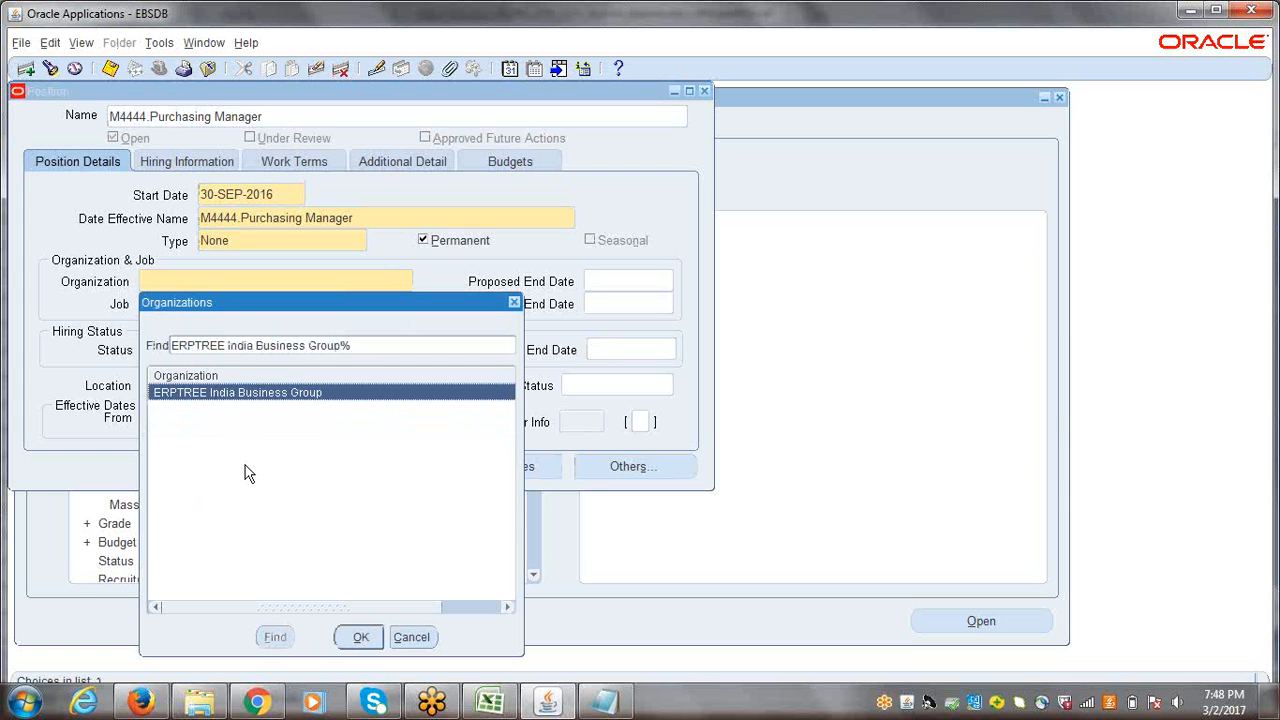
left_click(362, 638)
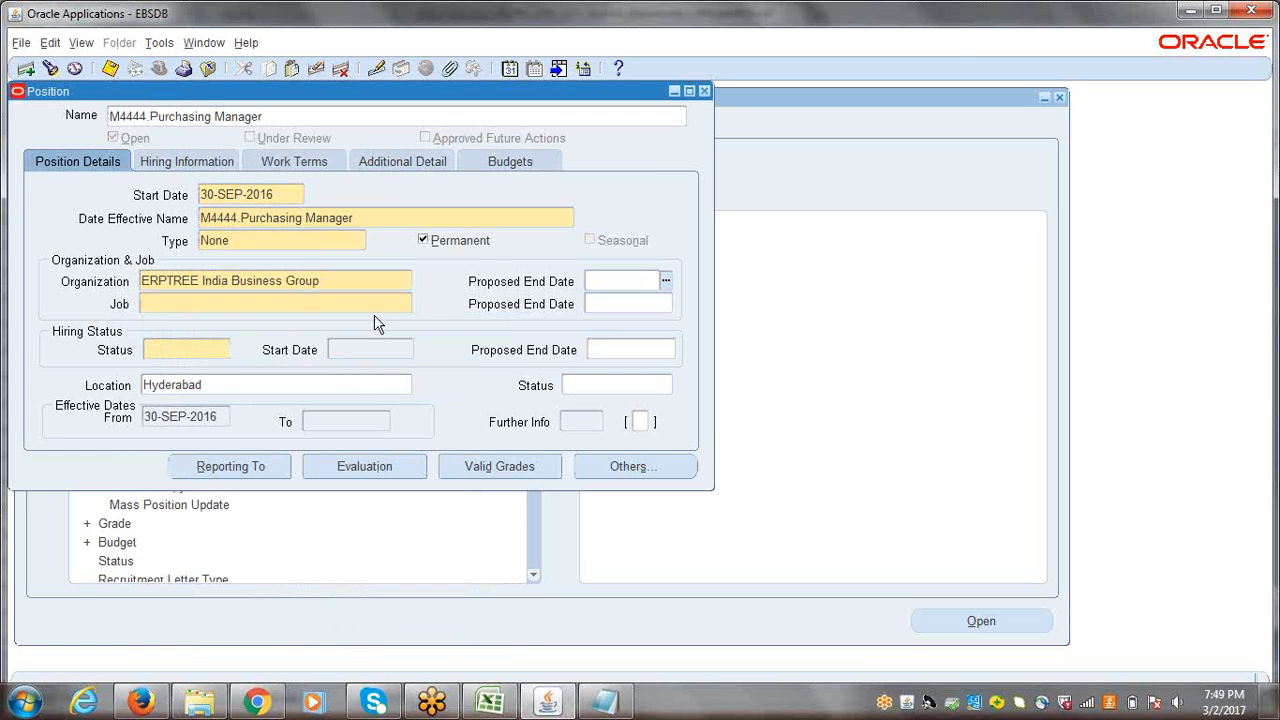
left_click(368, 215)
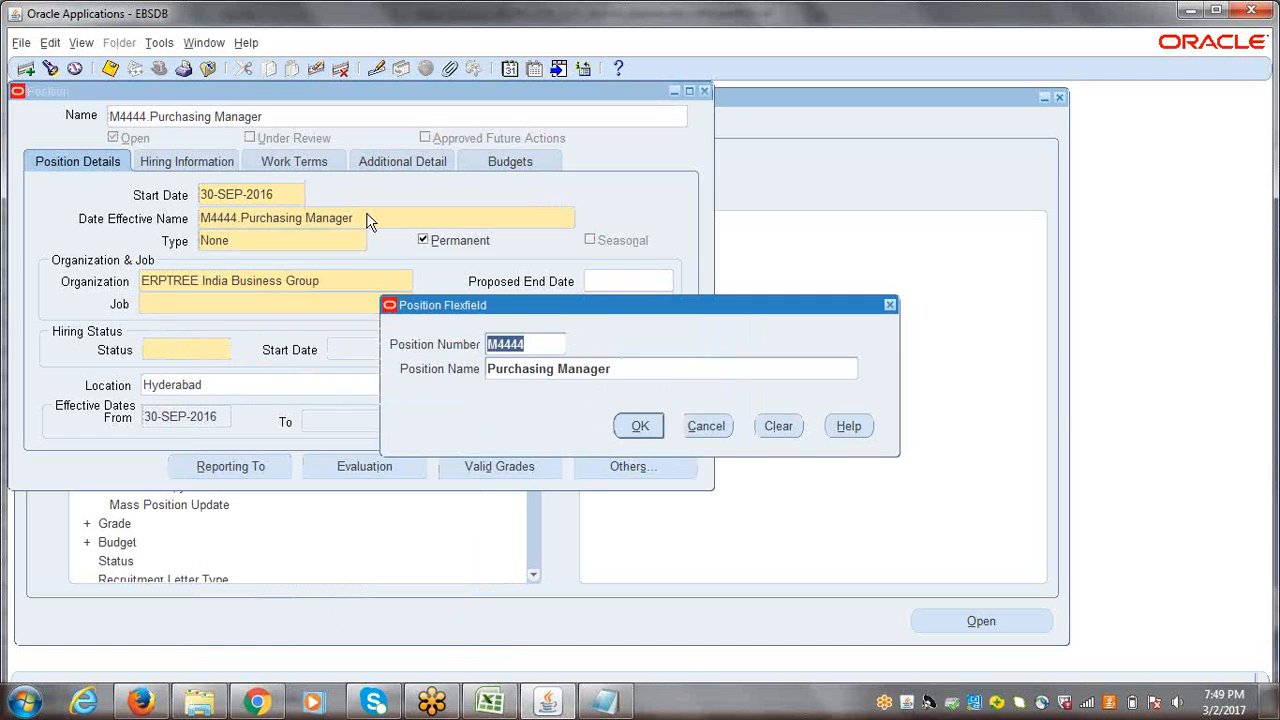
left_click(646, 433)
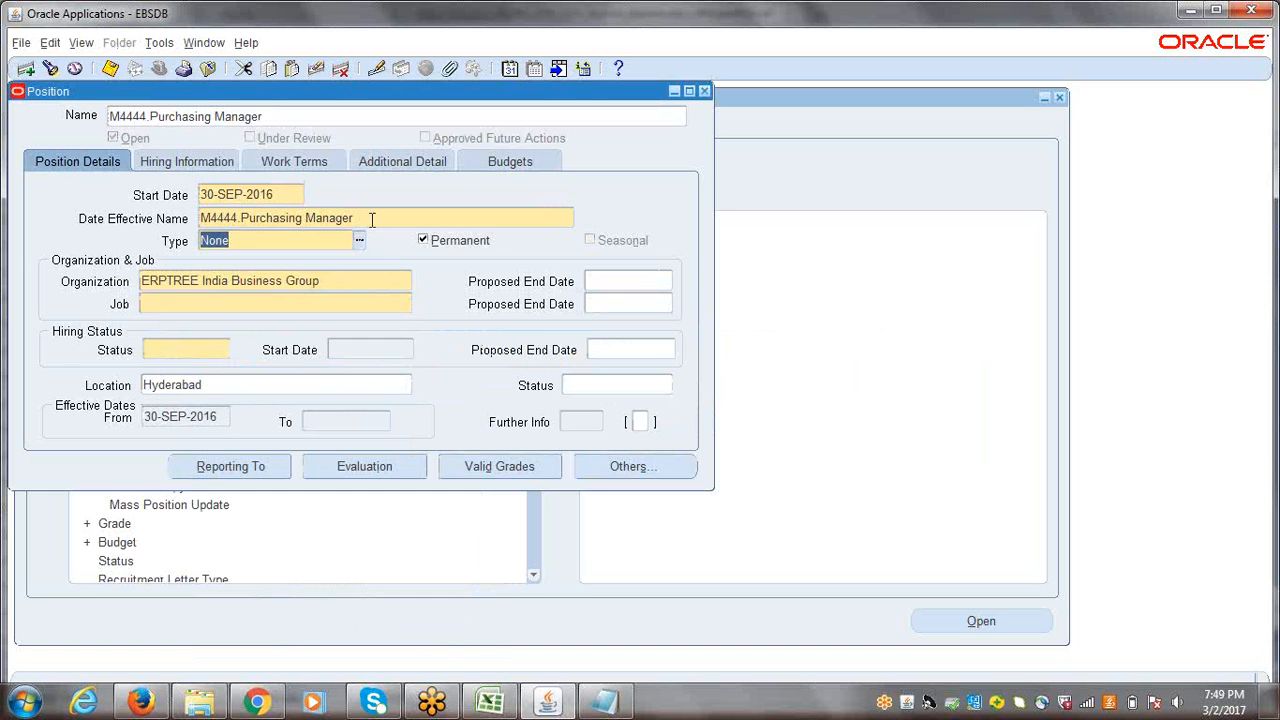
Step: Assign the B4444.Buyer job to the position and set its hiring status to Active
left_click(225, 304)
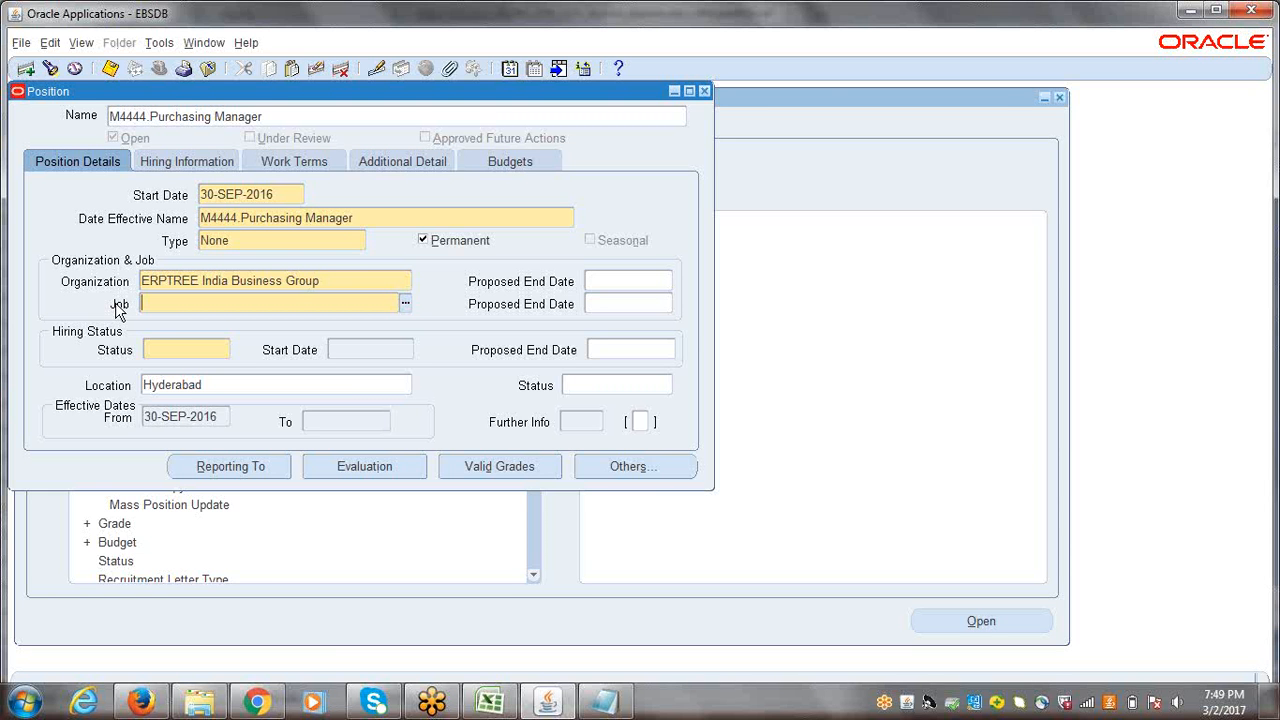
type("B4444")
key("Tab")
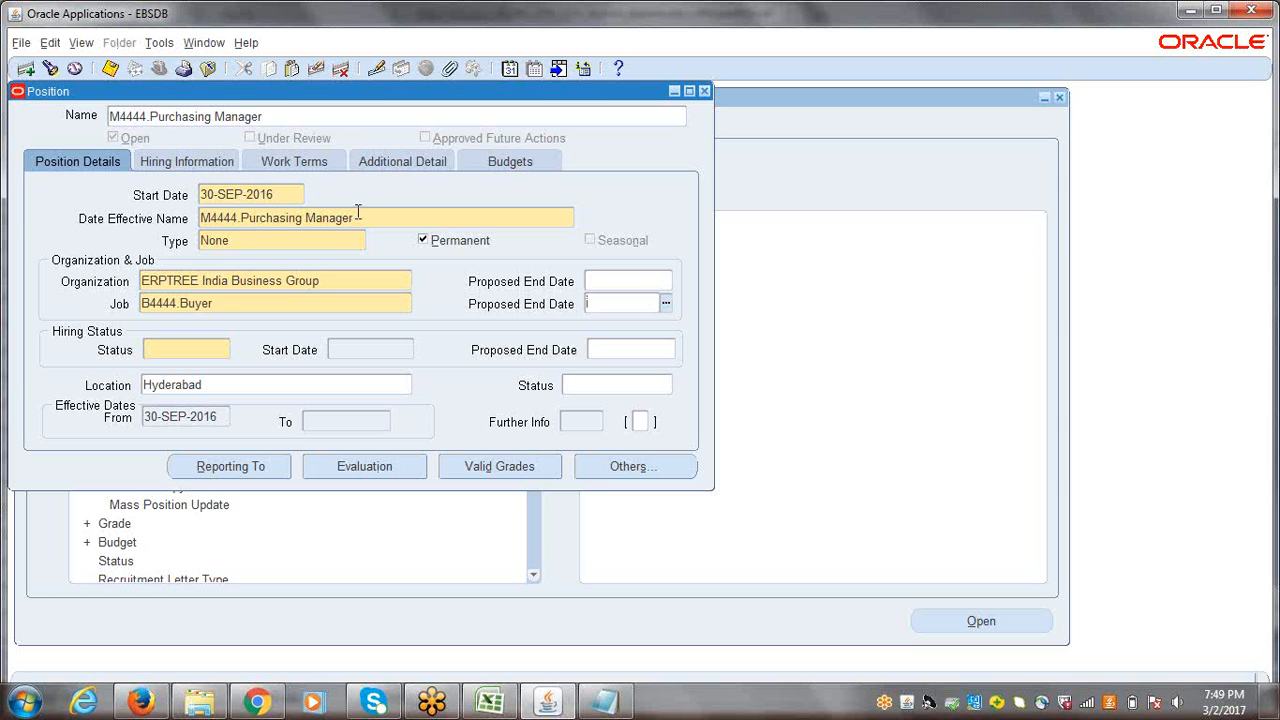
left_click(160, 352)
left_click(224, 348)
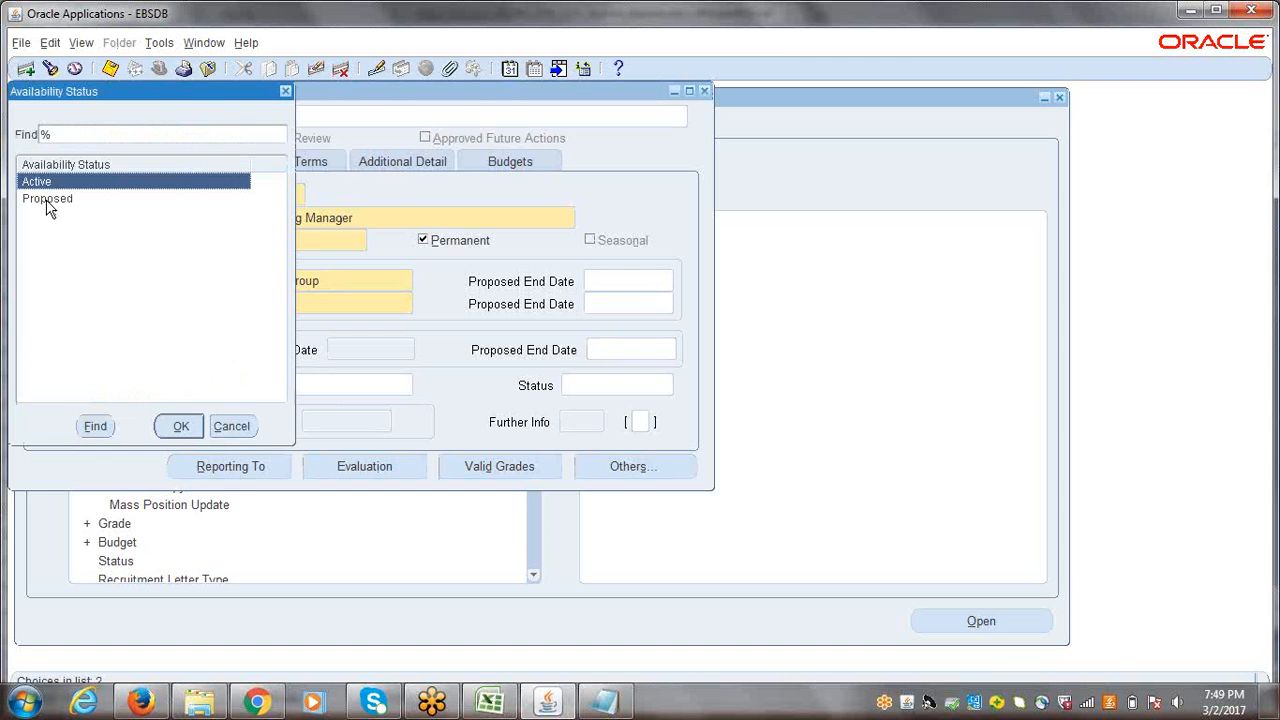
left_click(180, 428)
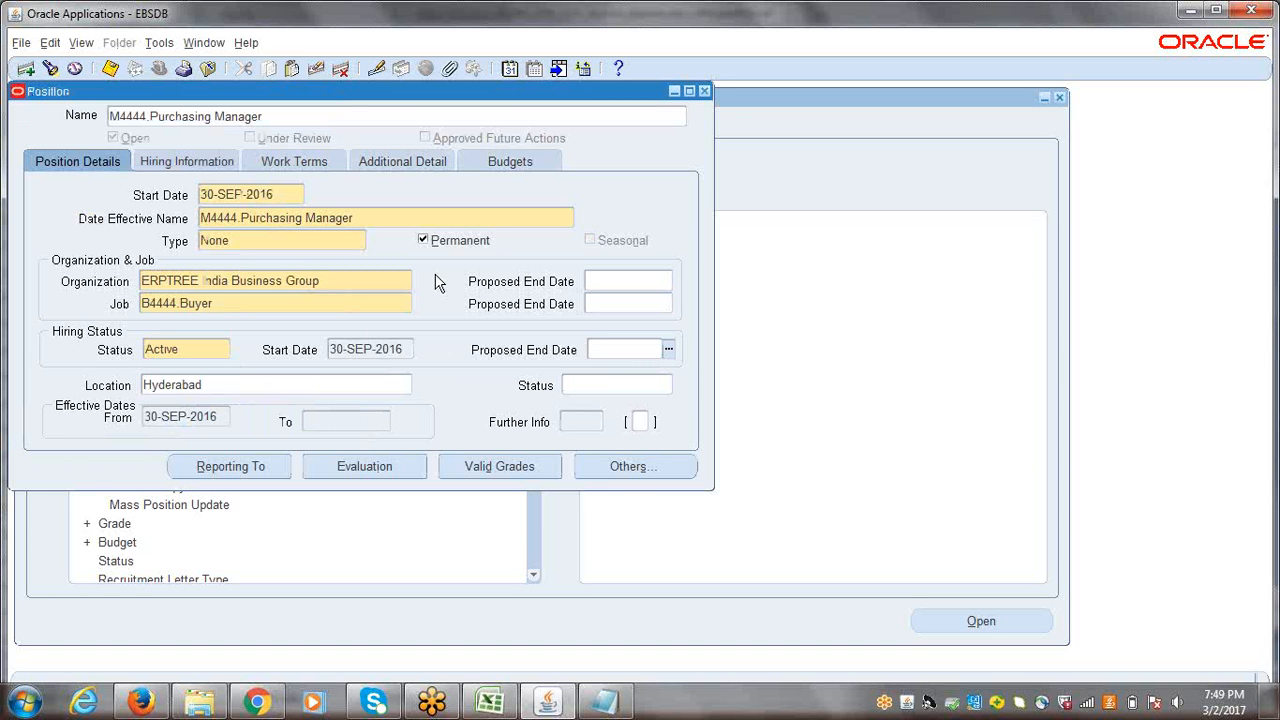
Step: Save the Purchasing Manager position, then close its form and return to the fully collapsed navigator list
left_click(339, 281)
left_click_drag(339, 281, 140, 281)
left_click(216, 384)
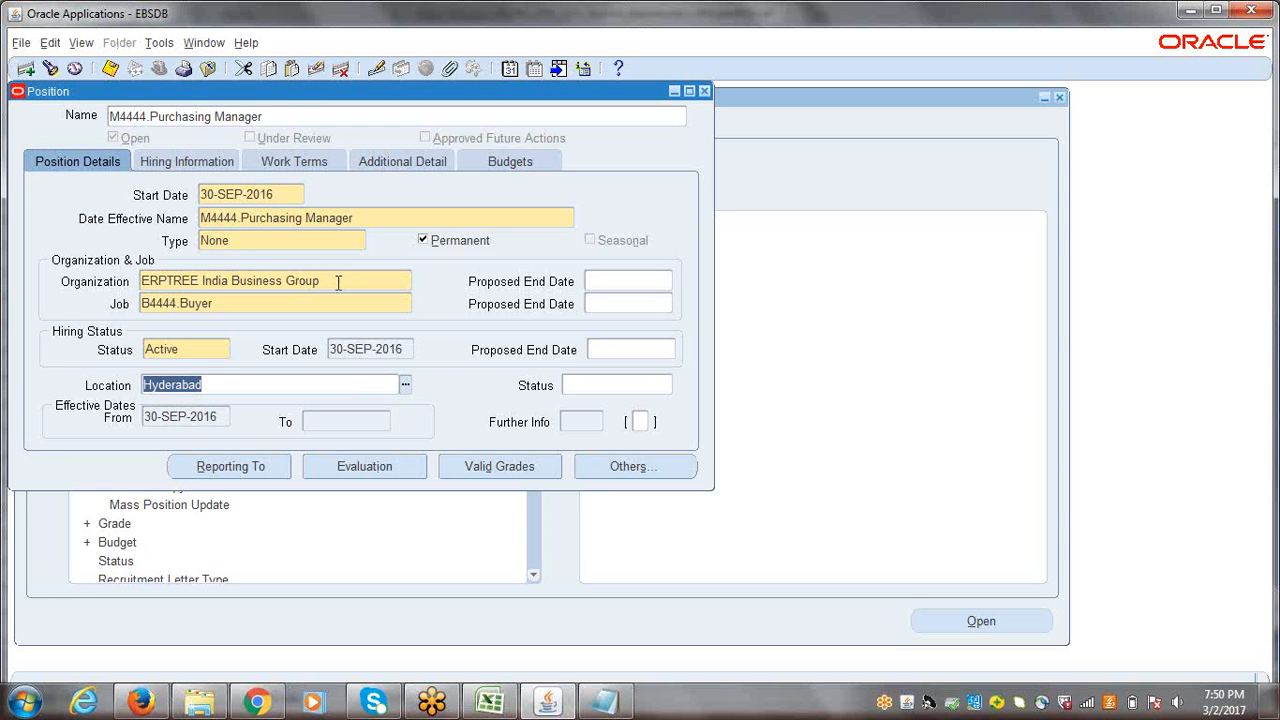
left_click(279, 384)
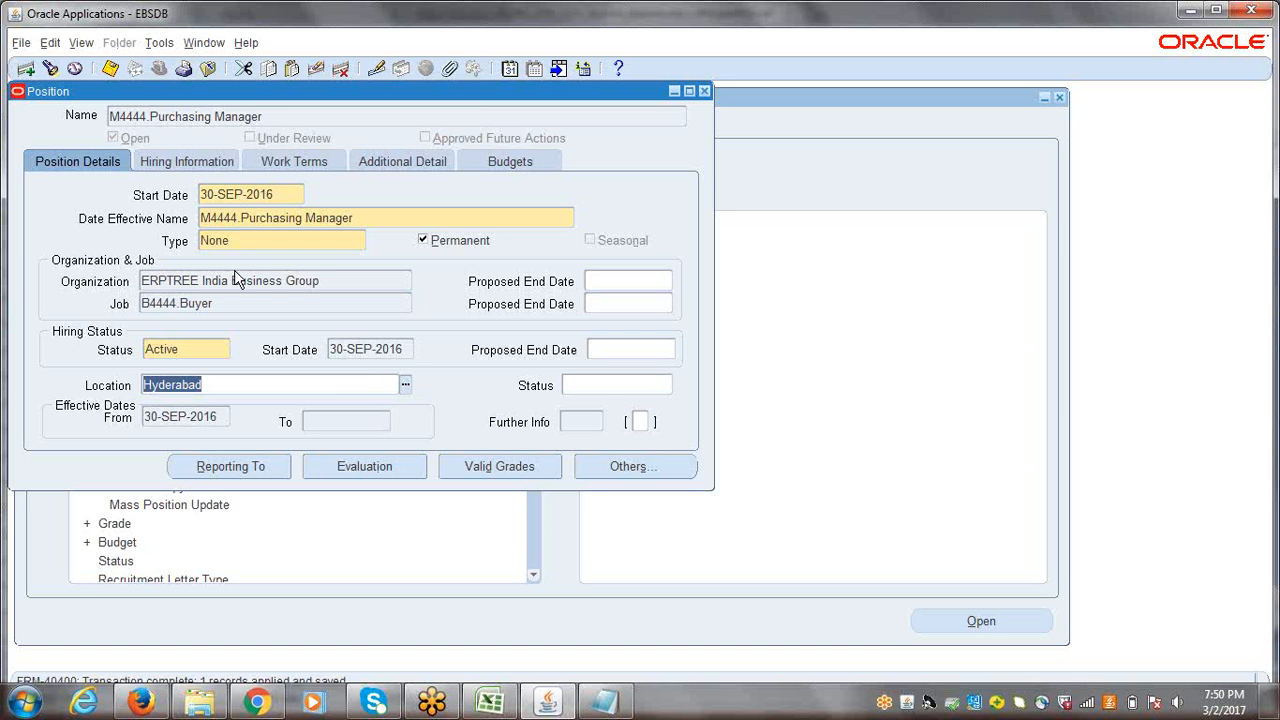
left_click(357, 219)
left_click(639, 426)
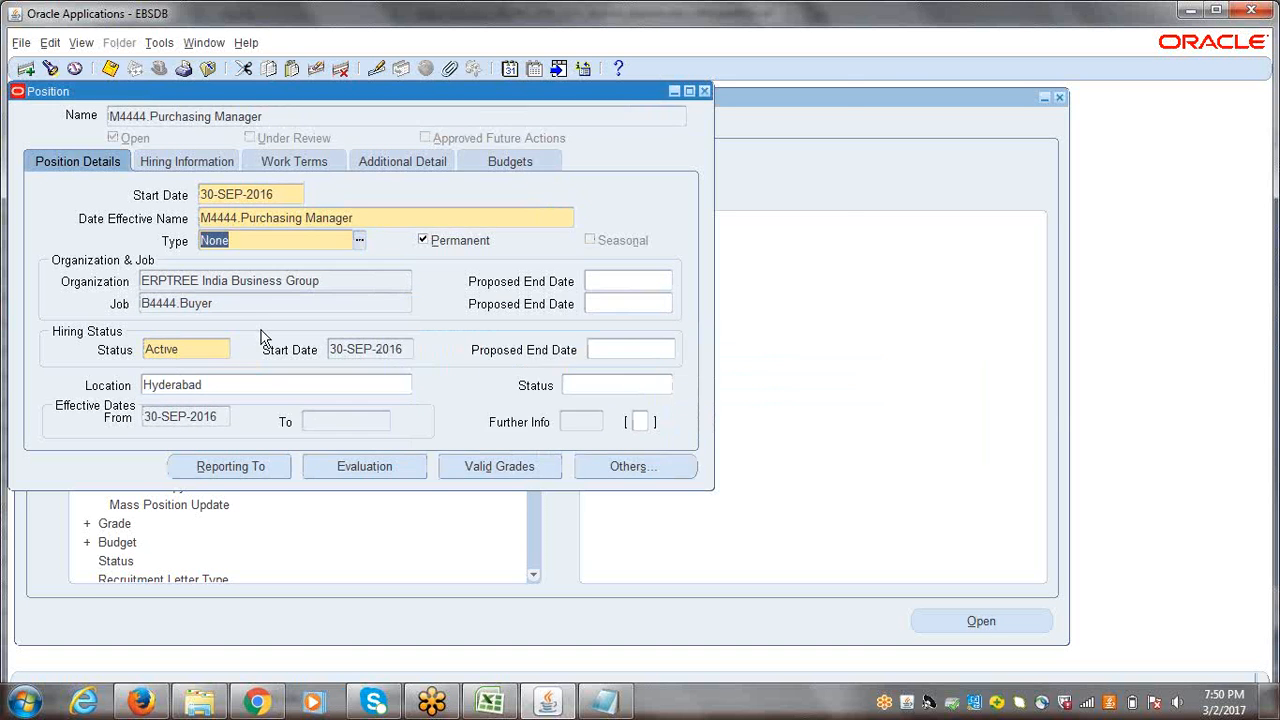
left_click(221, 296)
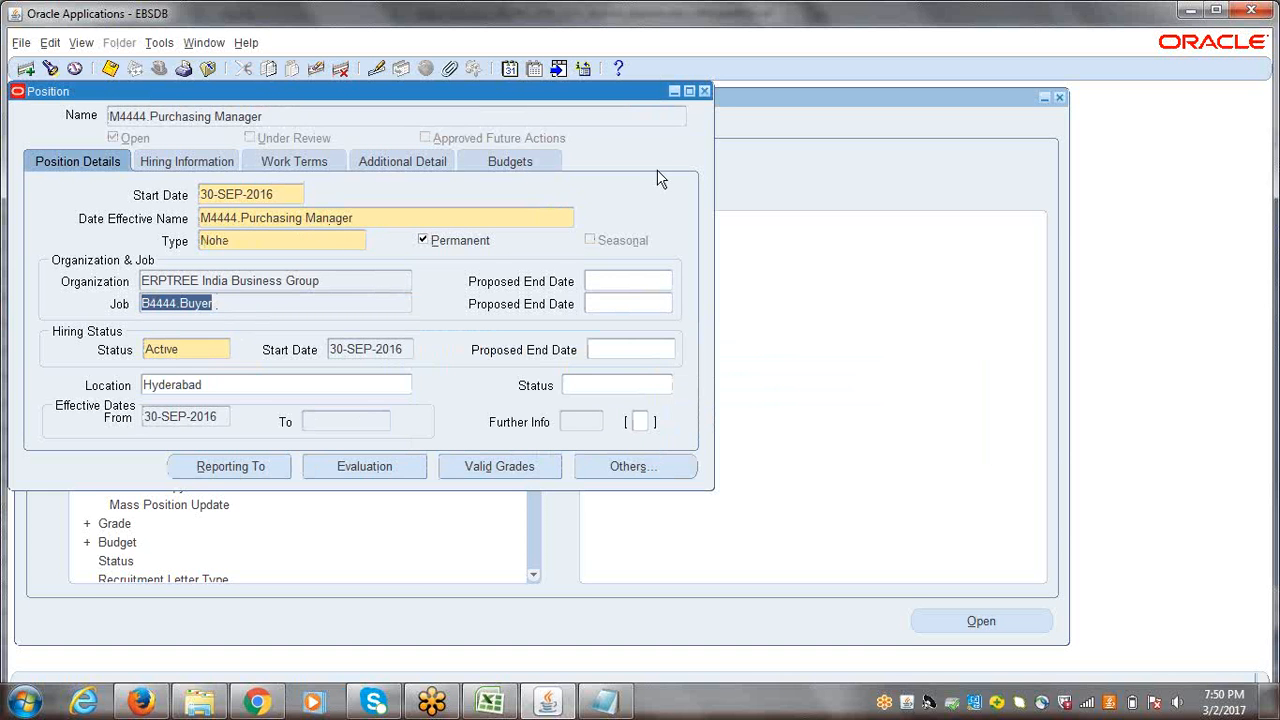
left_click(704, 91)
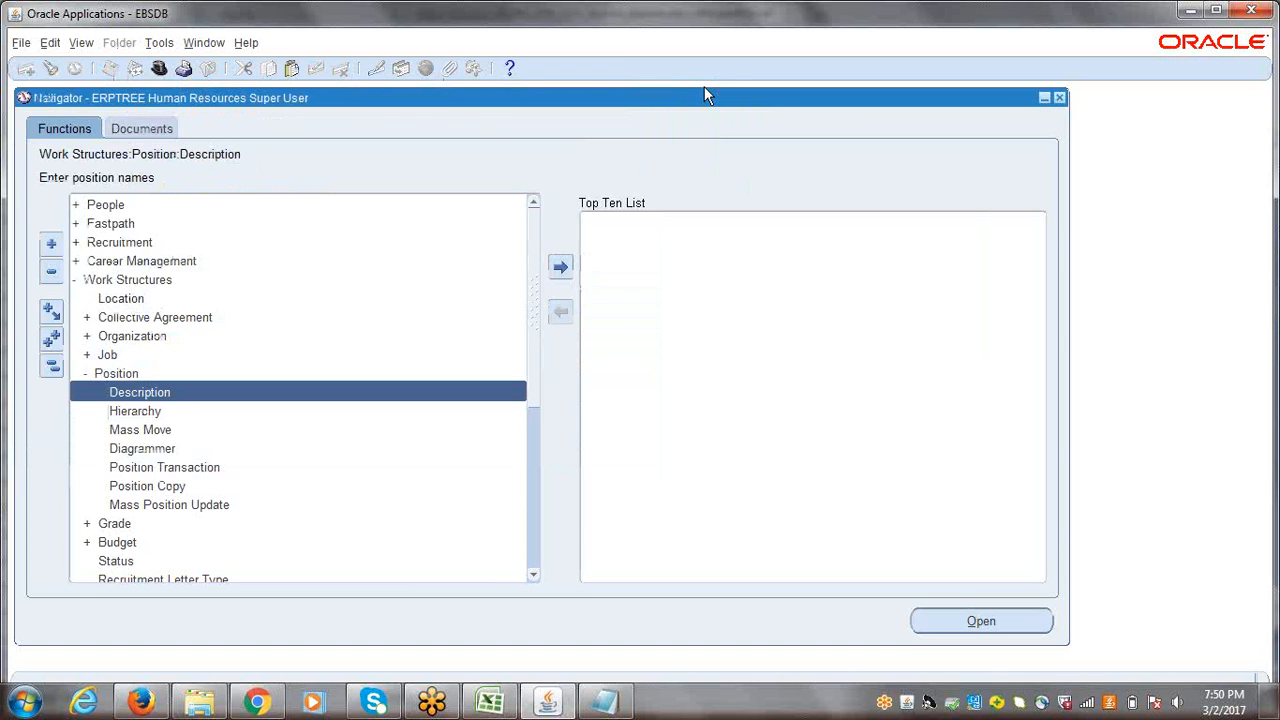
left_click(51, 367)
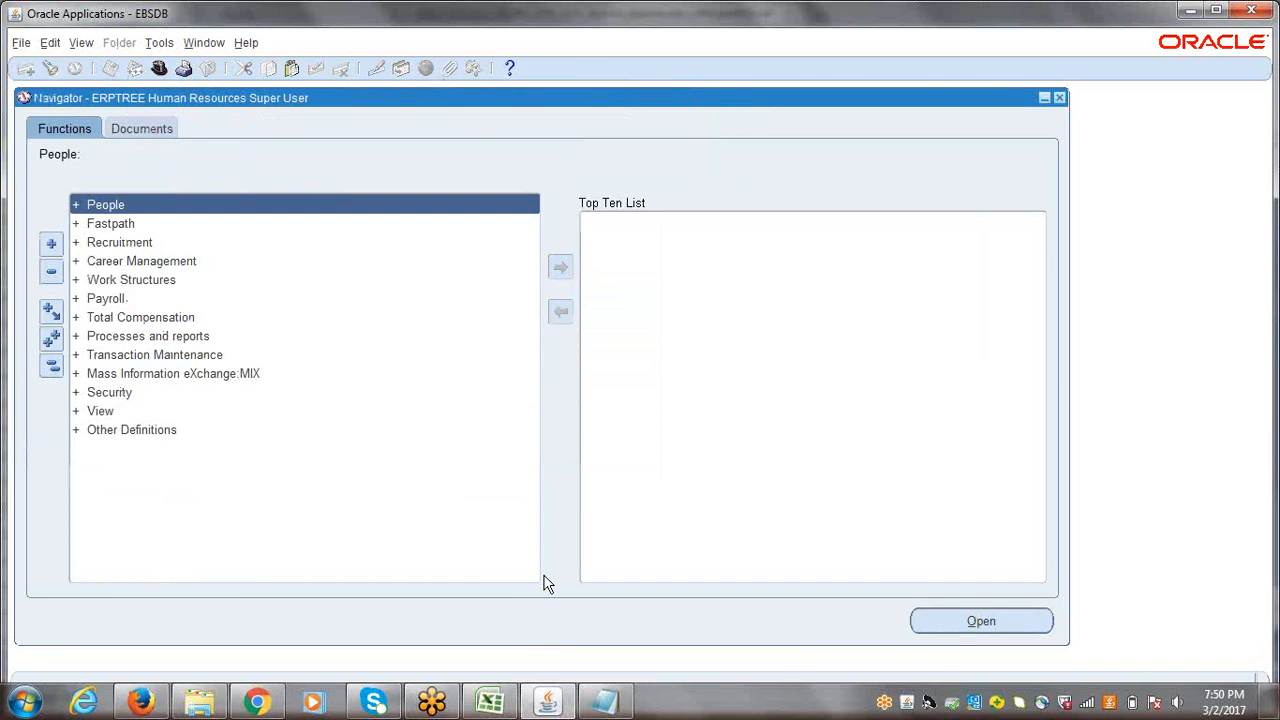
Step: Switch to the Excel session workbook and enter "Create Position" in cell A160, below Create Job
left_click(490, 703)
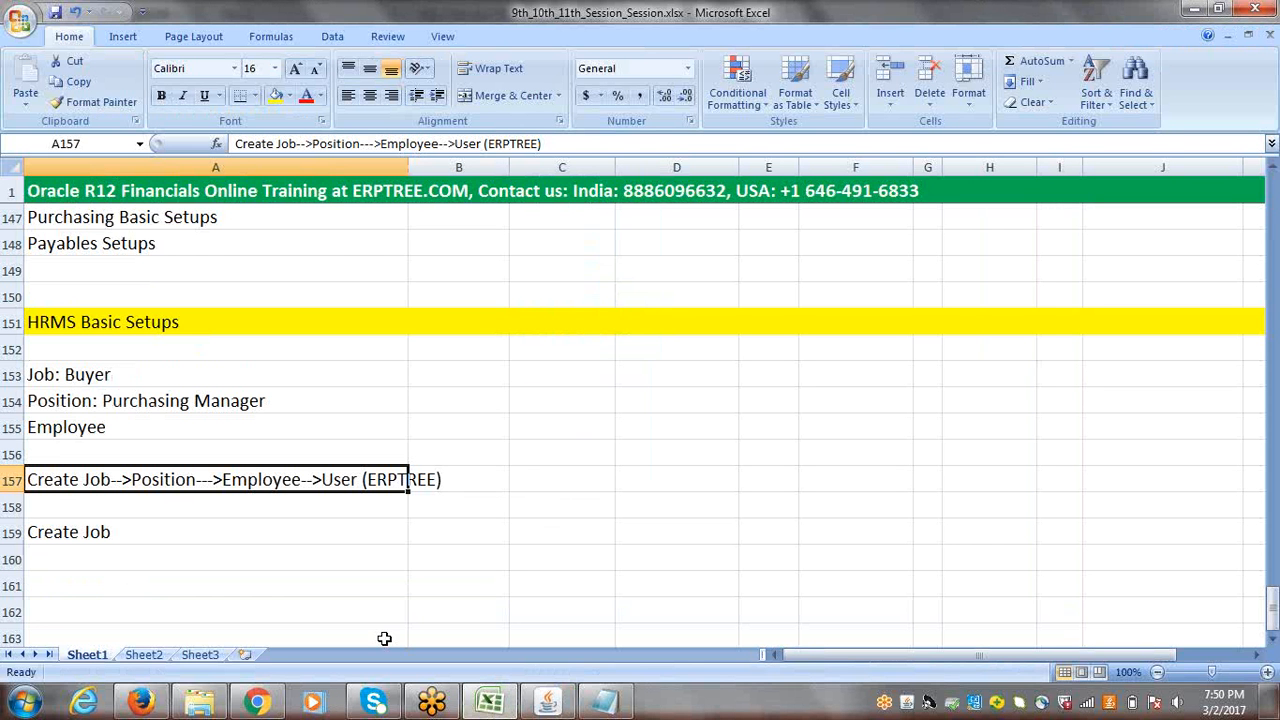
left_click(78, 404)
left_click(80, 429)
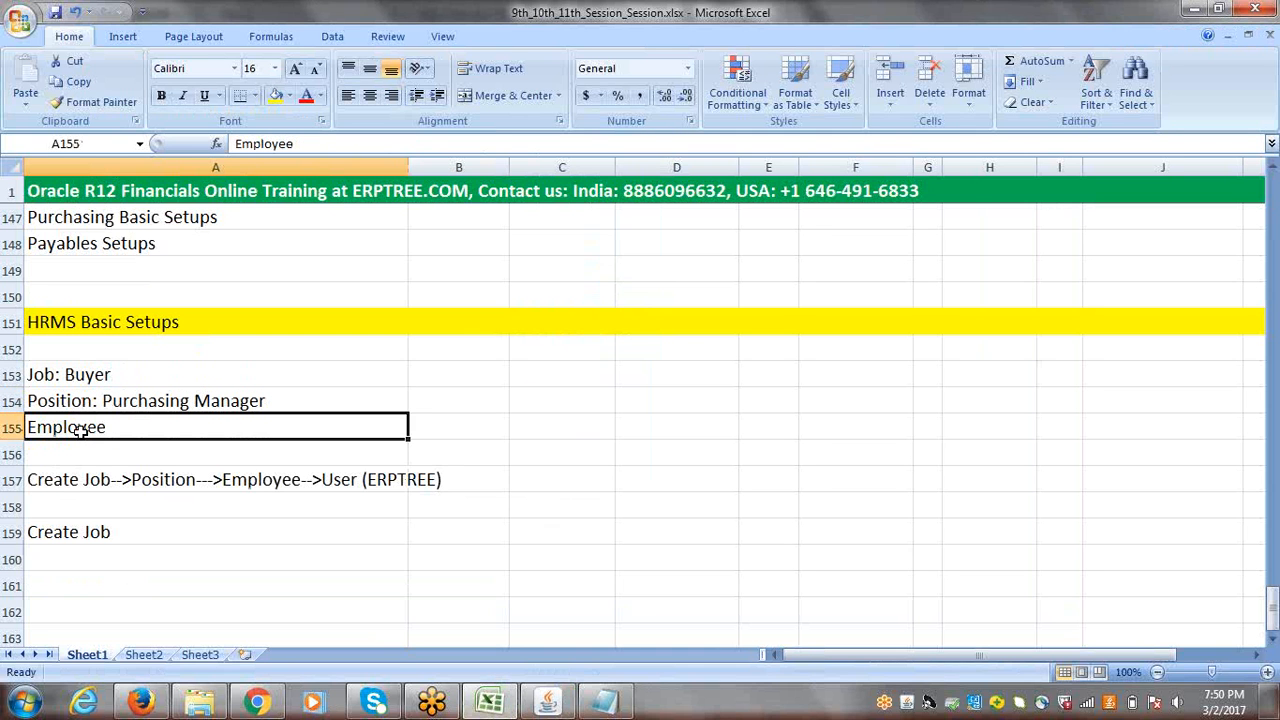
left_click(63, 559)
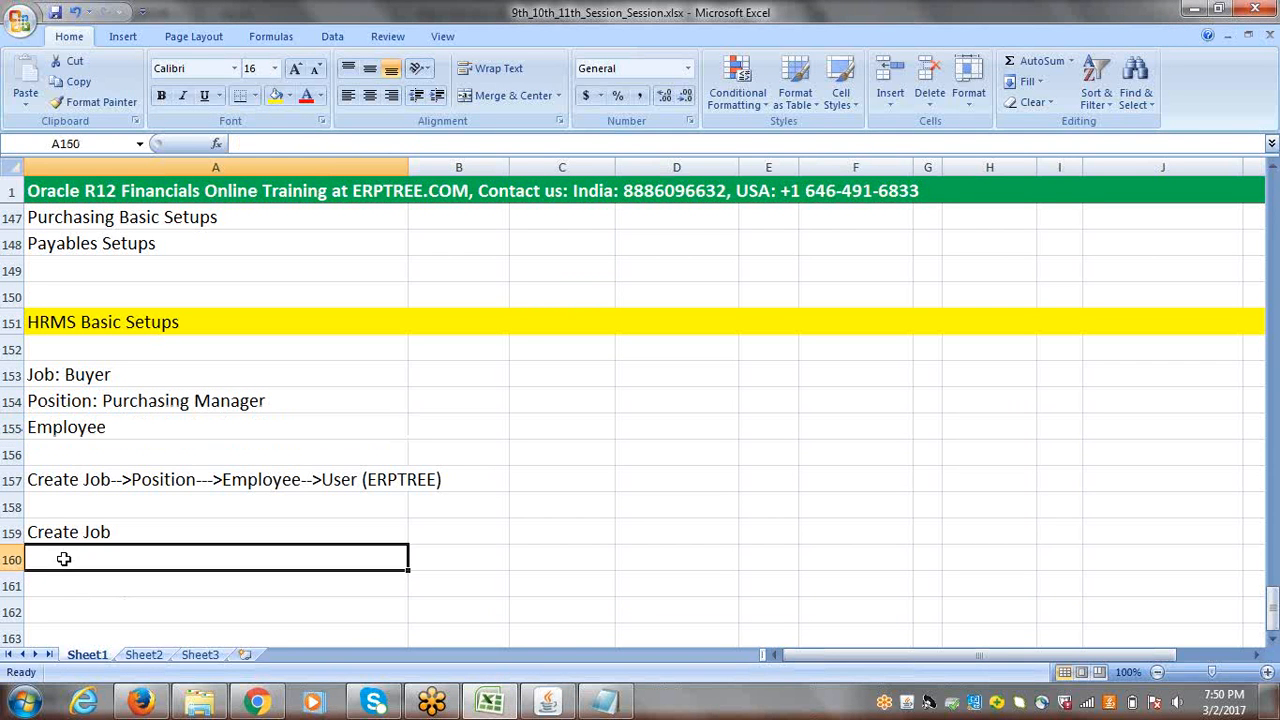
type("c")
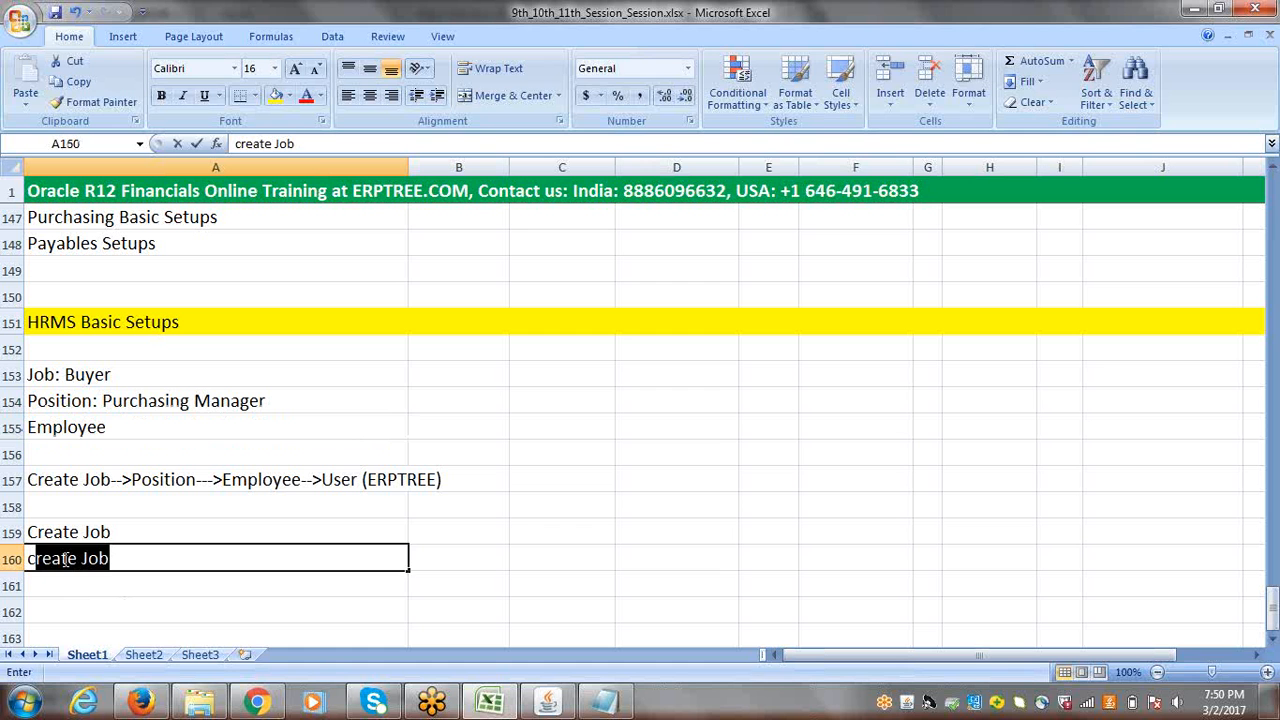
type("REA")
key("BackSpace")
key("BackSpace")
key("BackSpace")
key("BackSpace")
key("BackSpace")
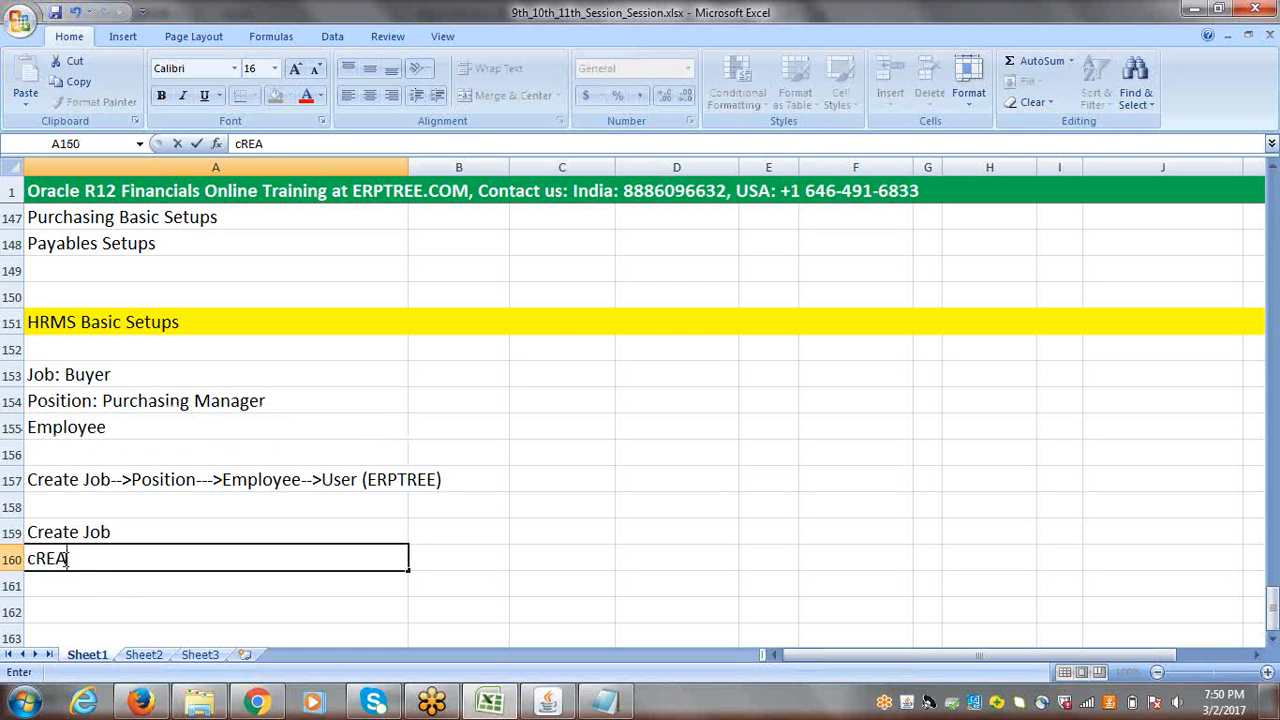
type("Create Posit")
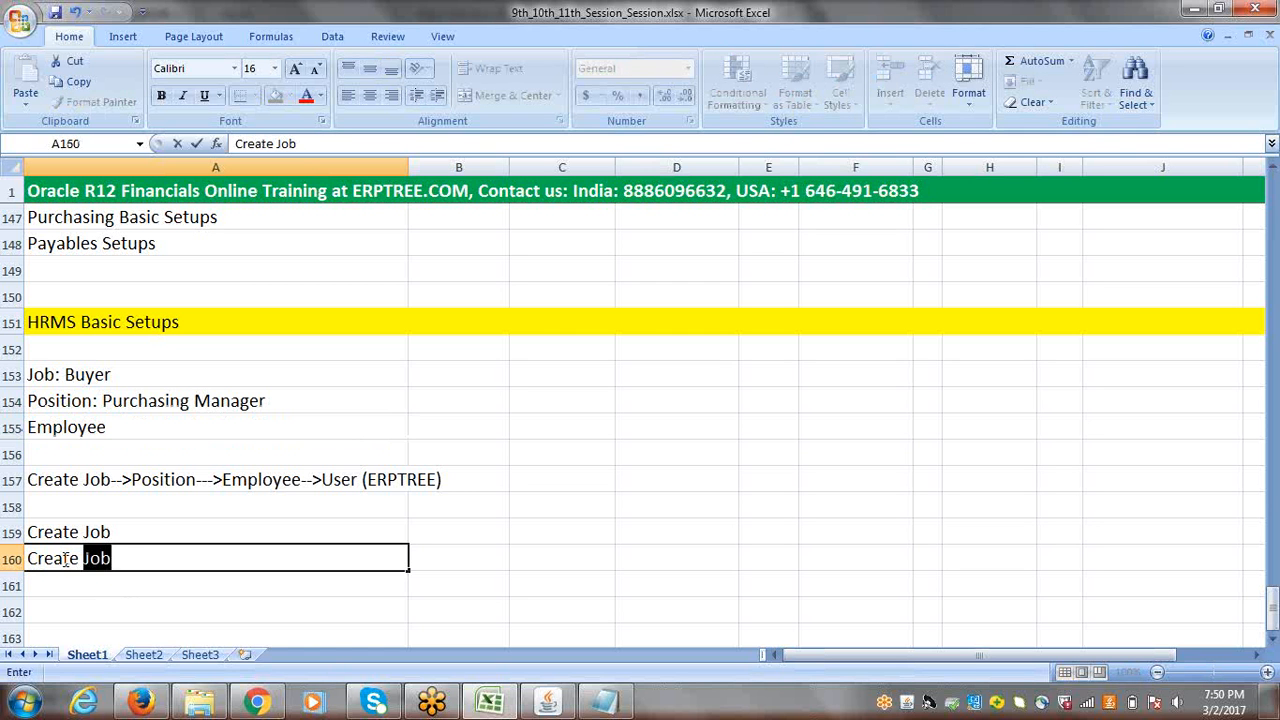
type("ion")
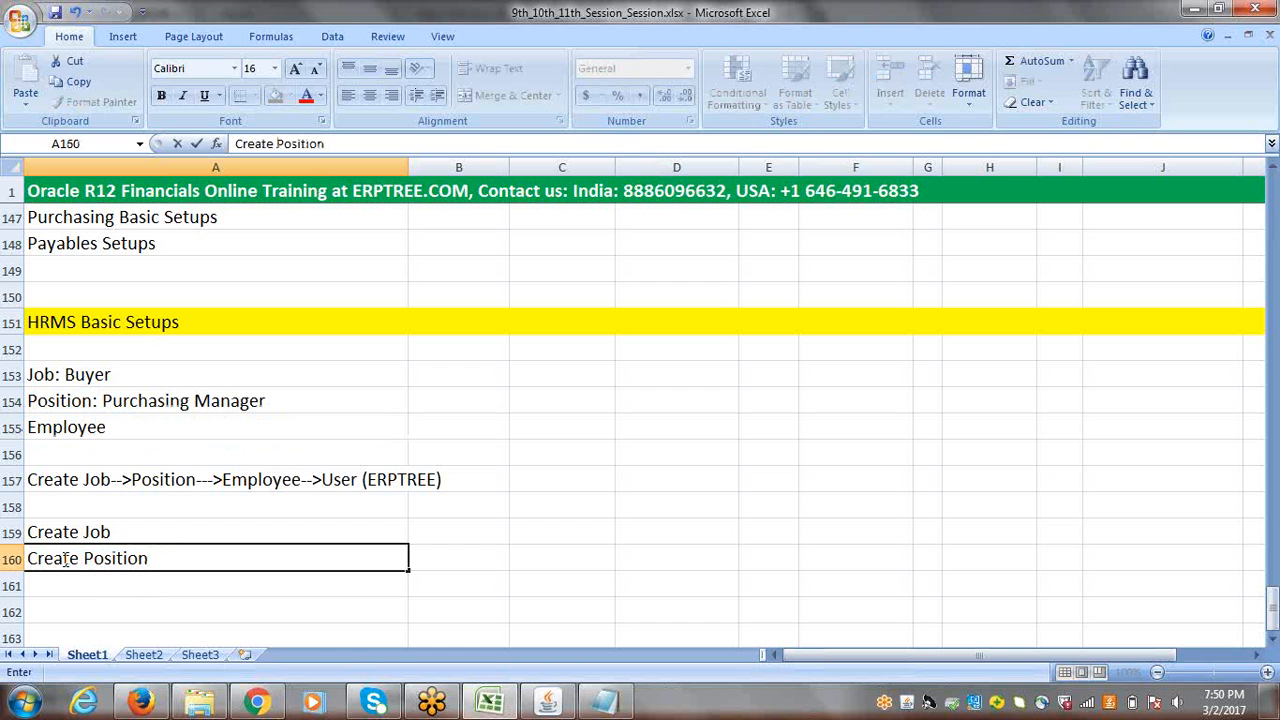
Step: Enter "Create Employee" in cell A161, below the Create Position entry
left_click(76, 580)
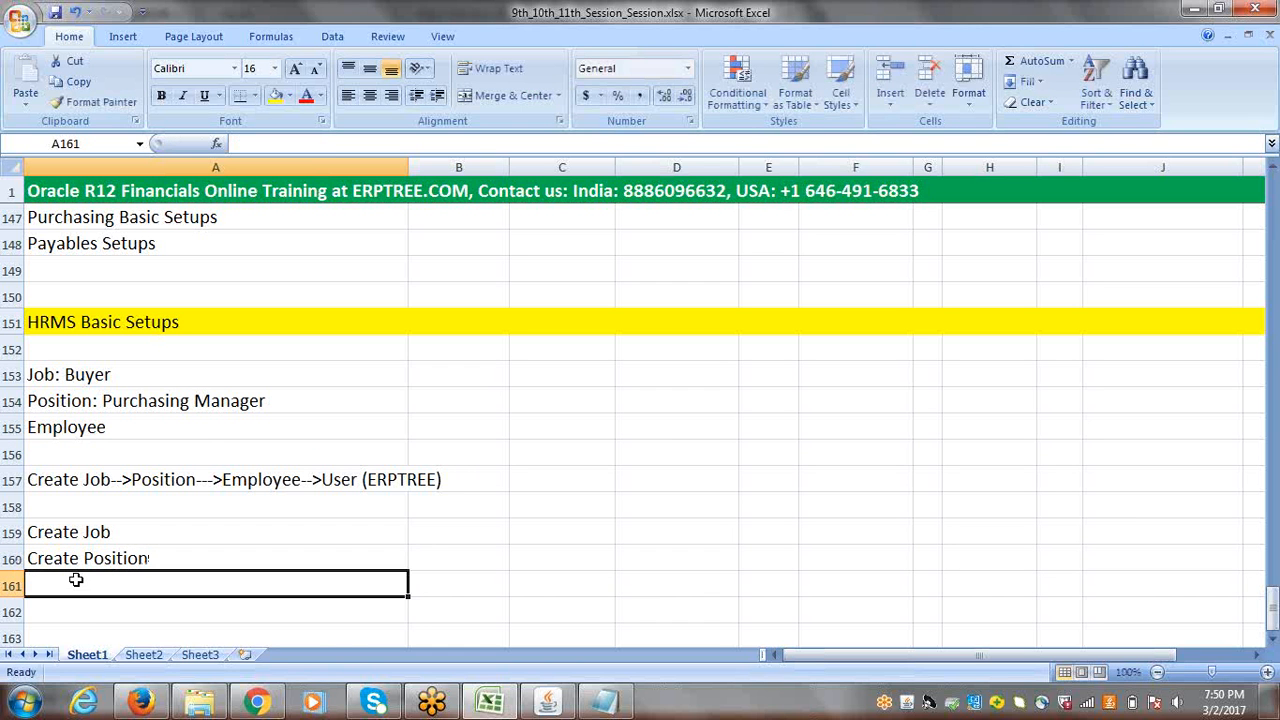
type("Cre")
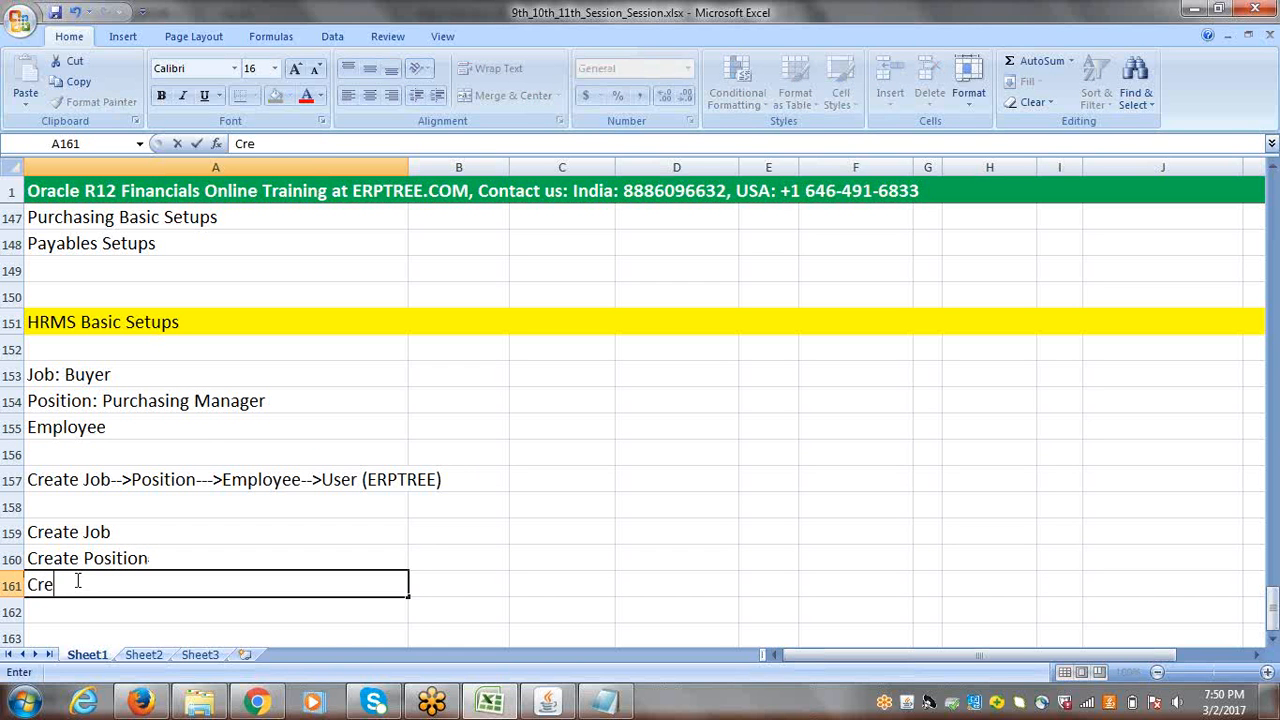
type("ate Em")
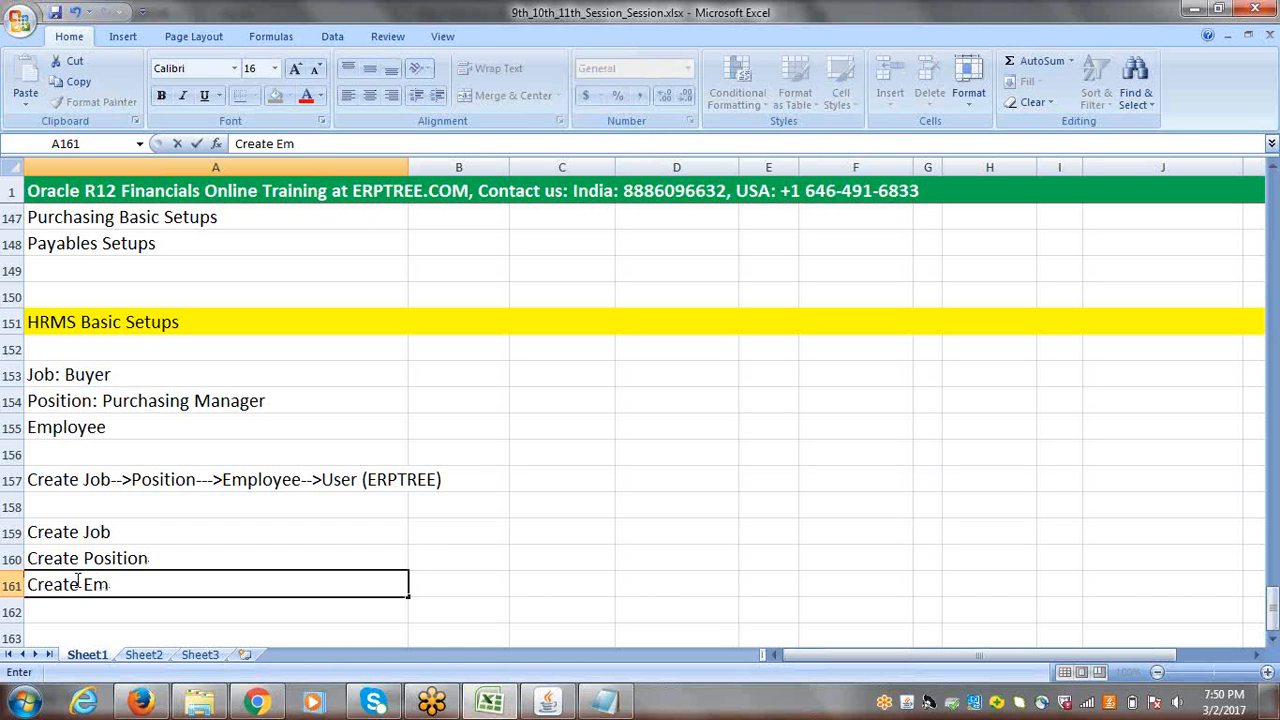
type("ployee")
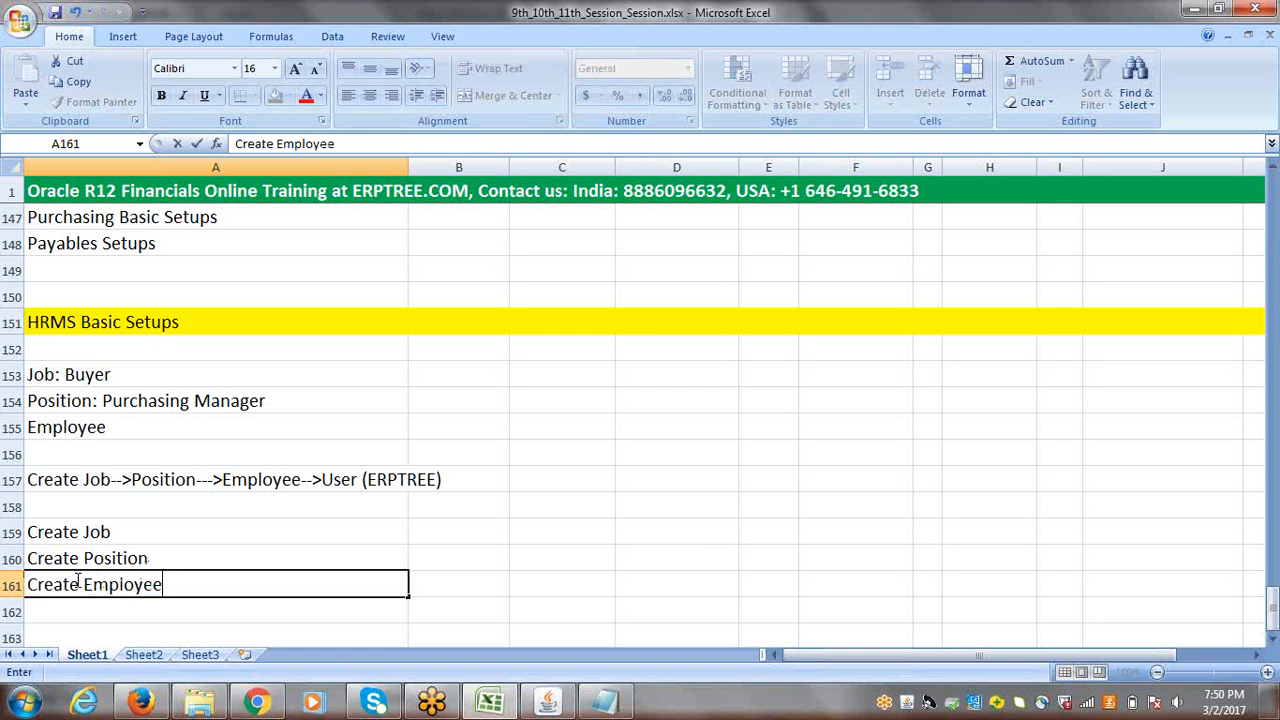
Step: Confirm the Create Employee entry, save the workbook and select the empty cell A162 below it
key("Tab")
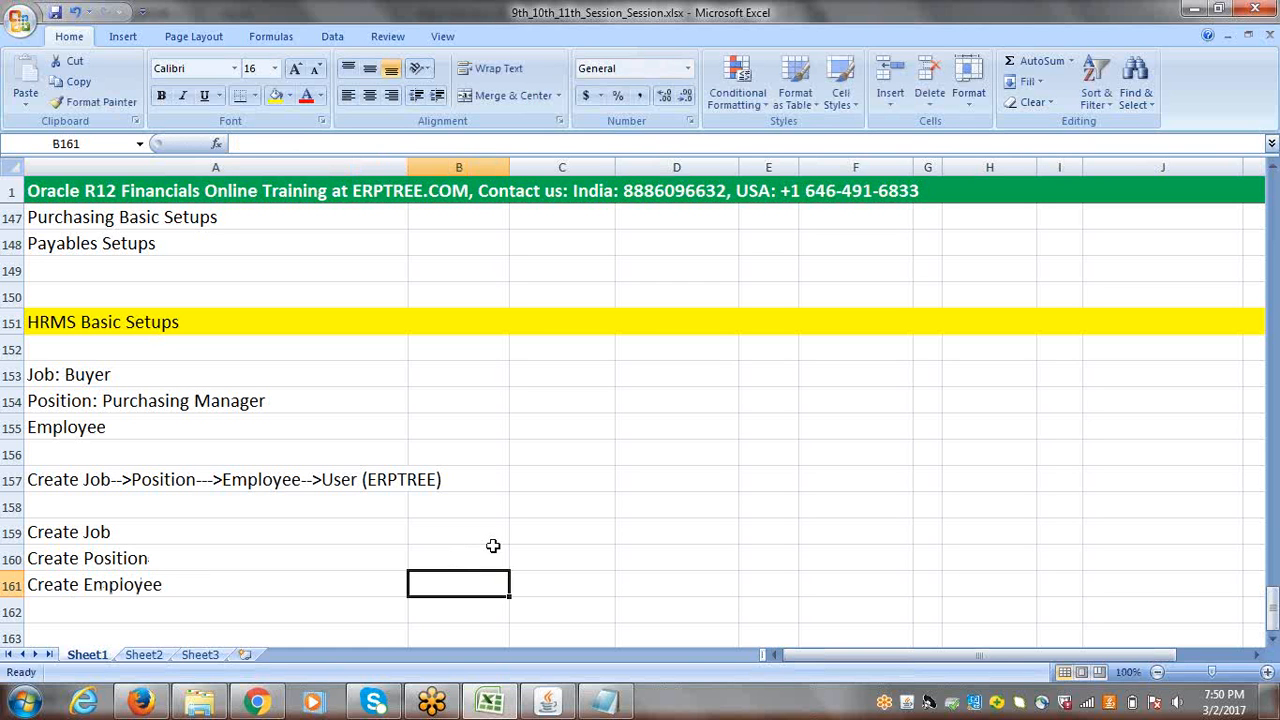
left_click(208, 579)
key("ctrl+s")
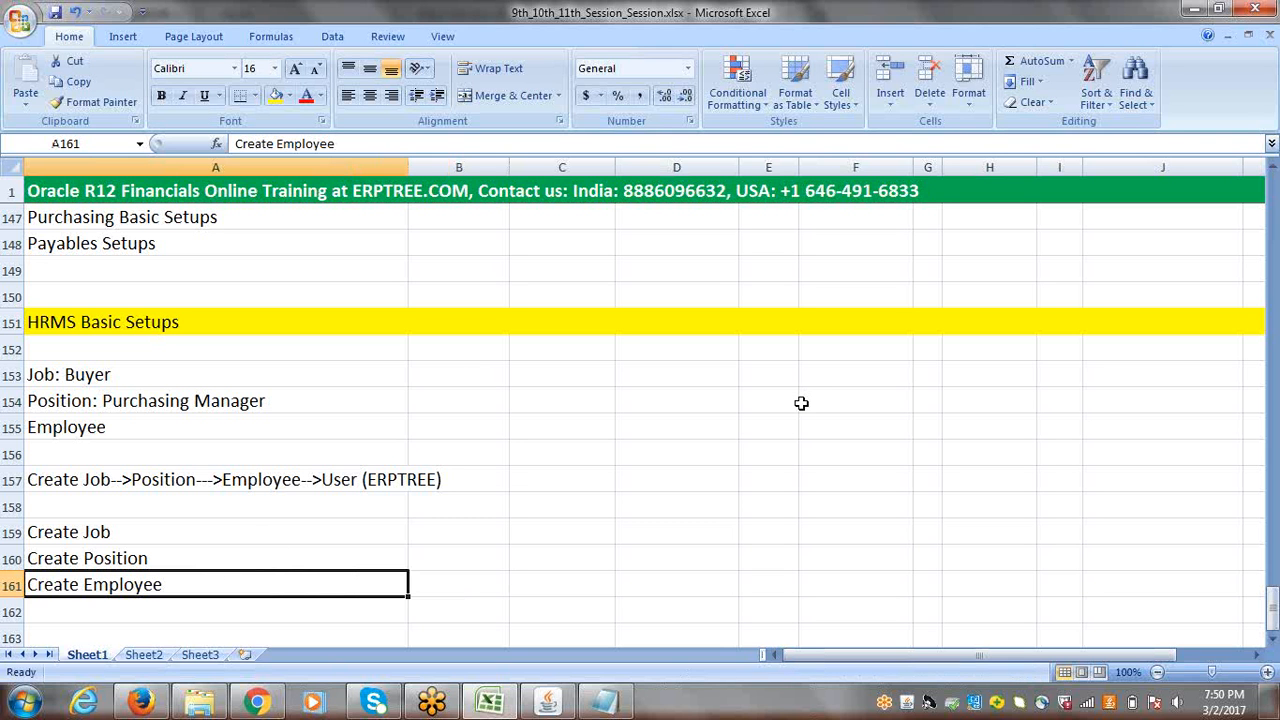
left_click(162, 603)
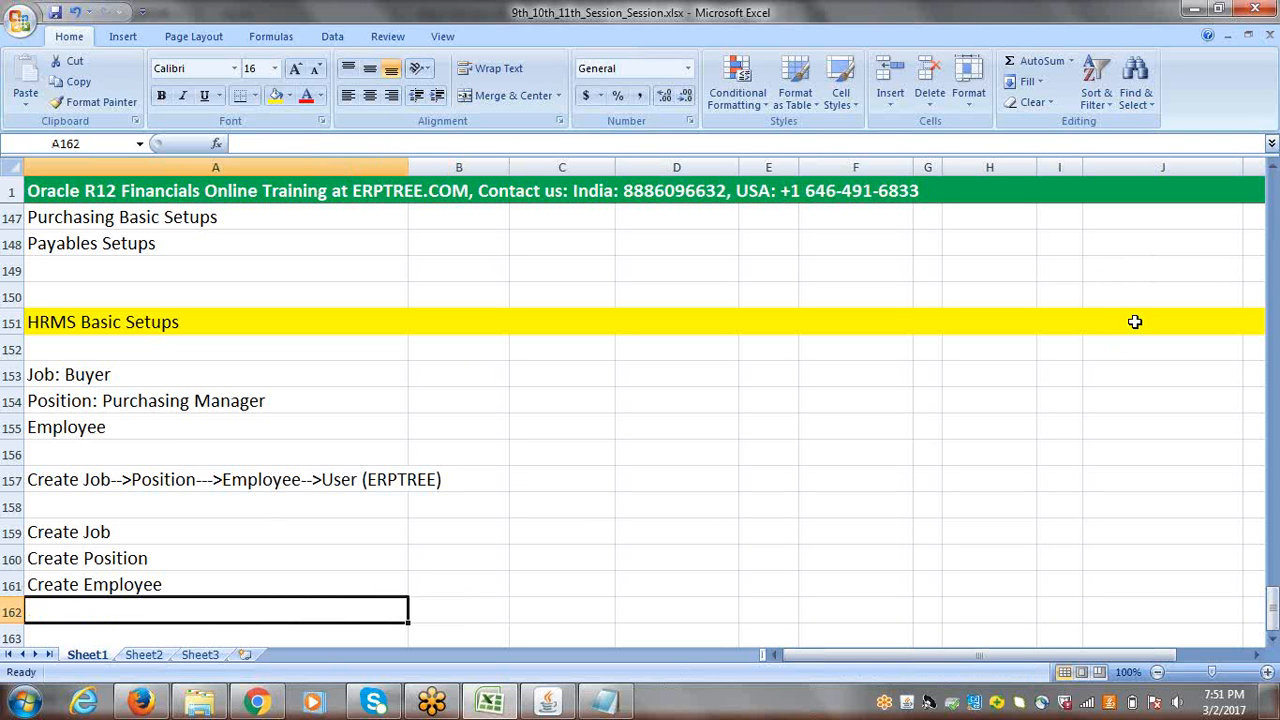
left_click(1065, 270)
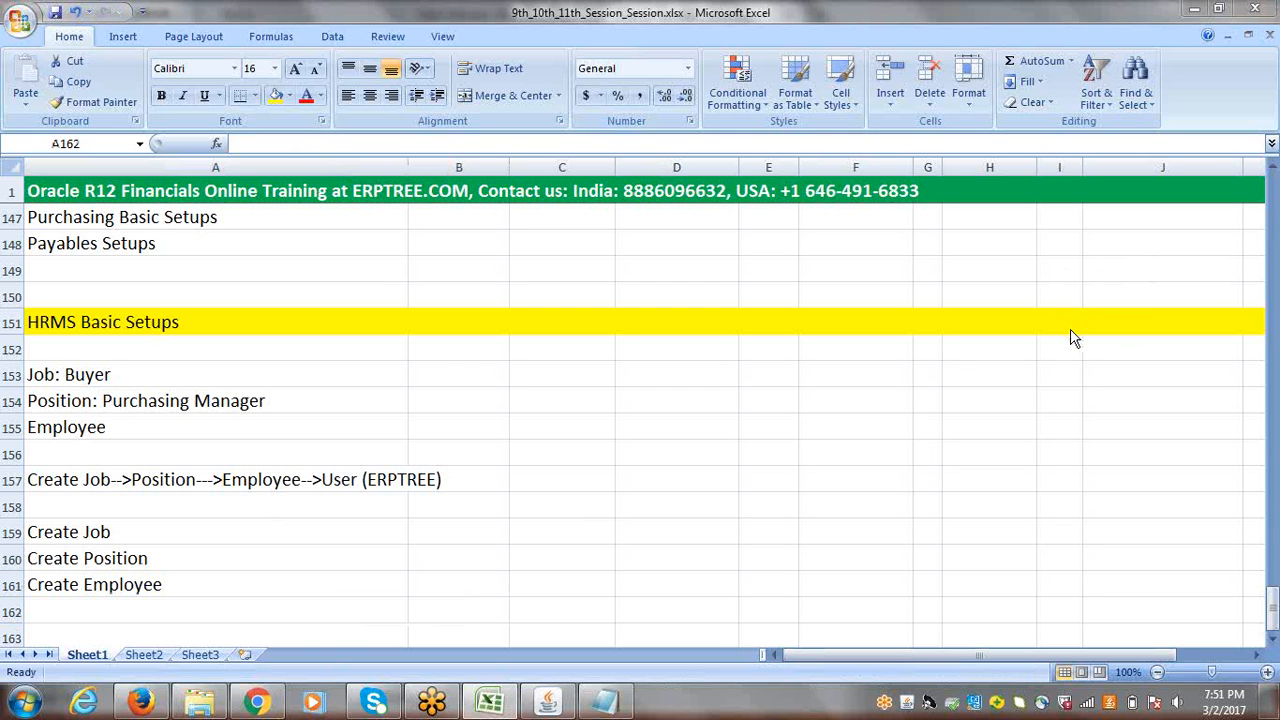
left_click(1273, 641)
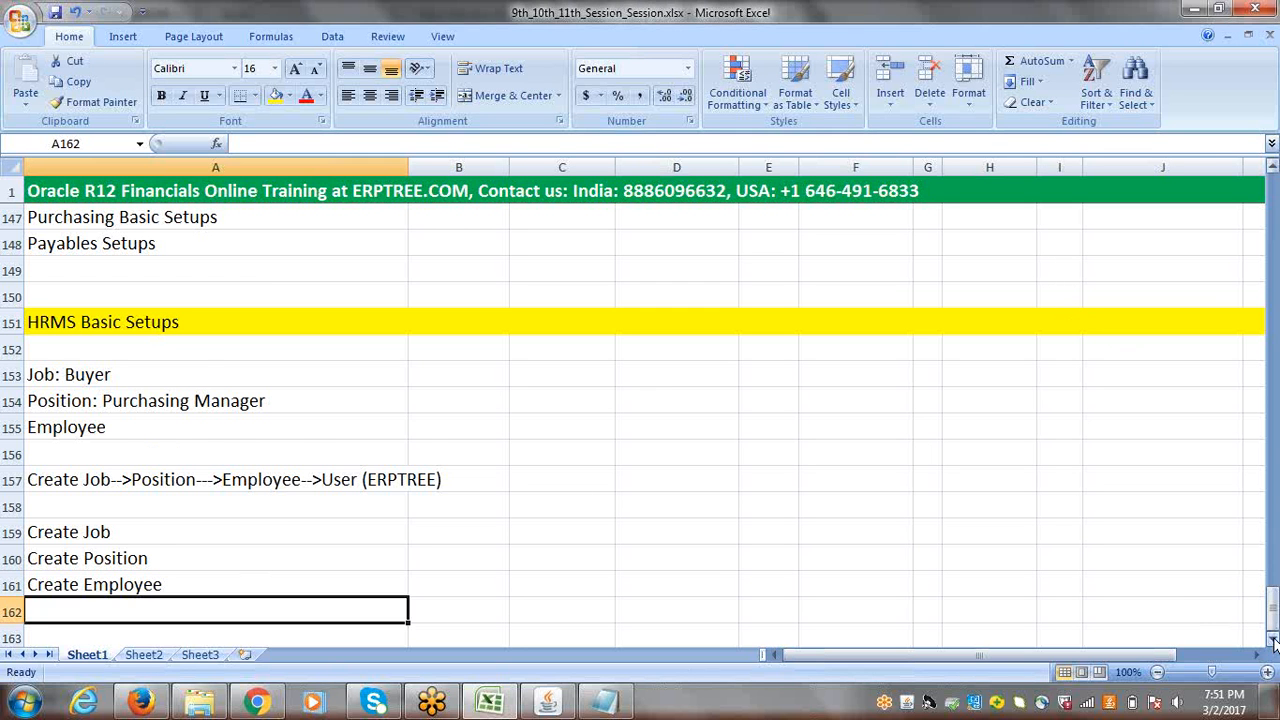
left_click(1273, 641)
left_click(1273, 641)
left_click(1273, 639)
left_click(1273, 639)
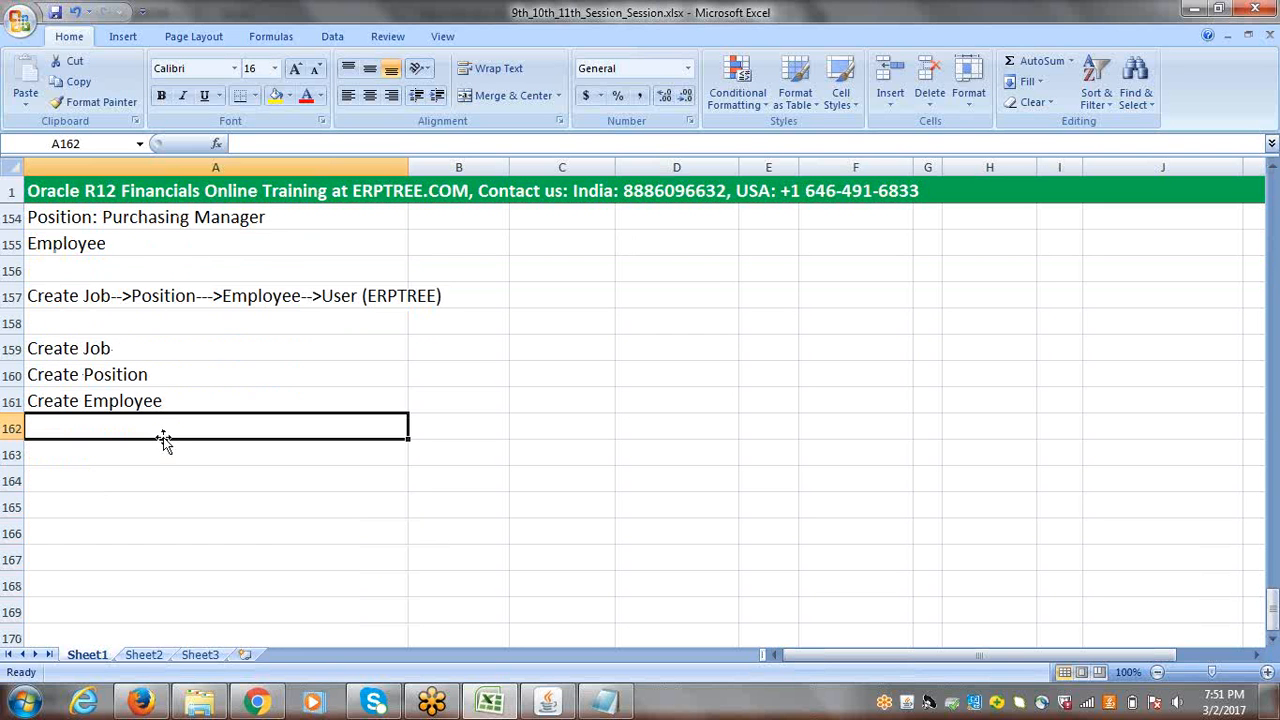
Step: Switch to Oracle Applications and start a new person record from the People Enter and Maintain function
left_click(549, 703)
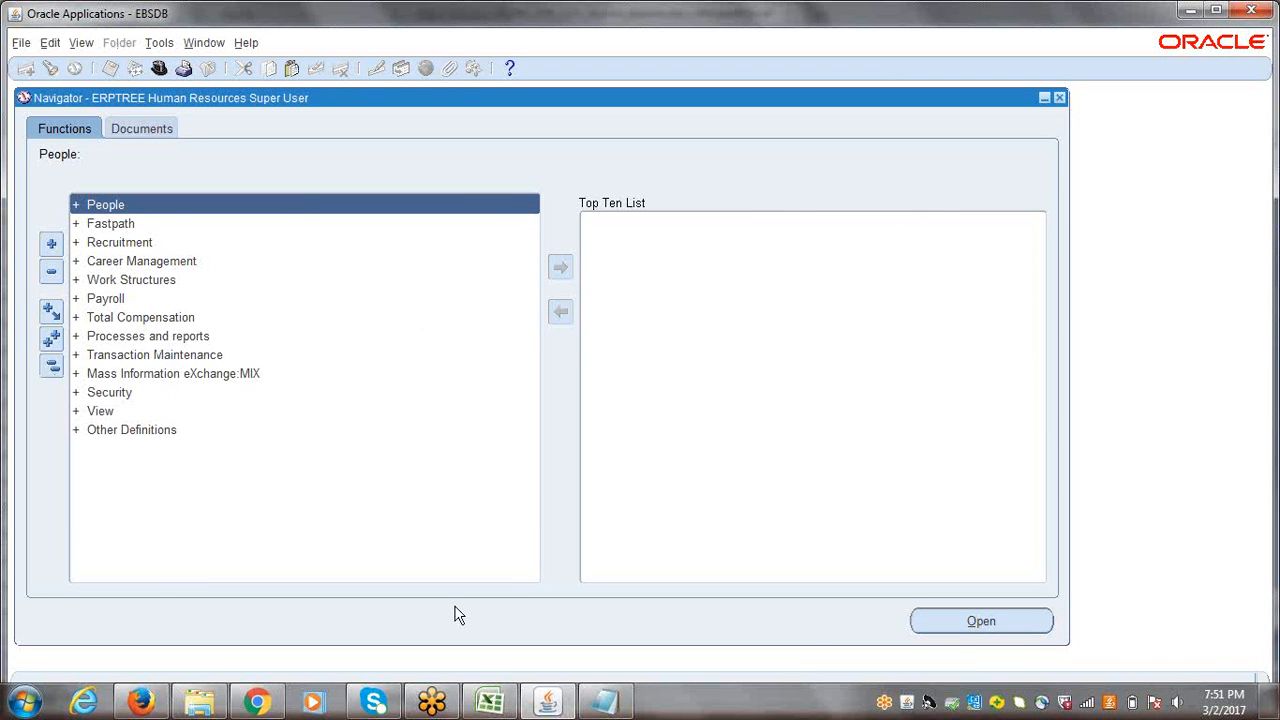
left_click(490, 703)
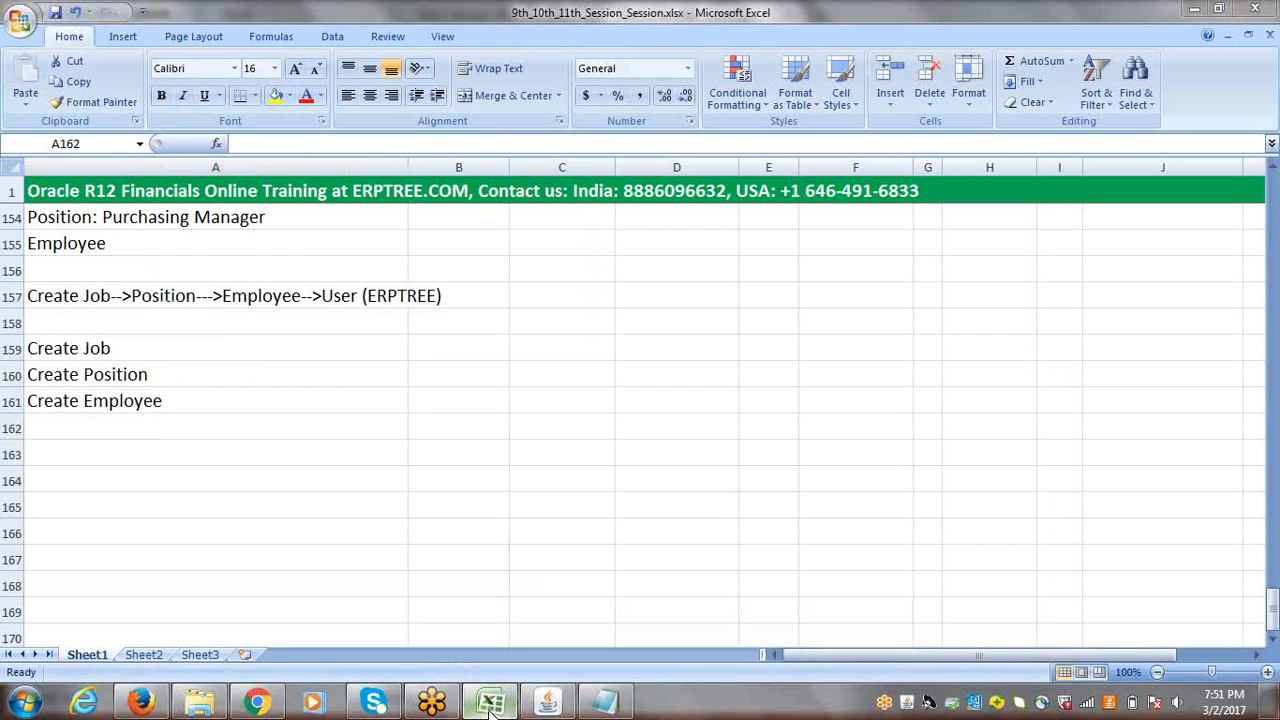
left_click(490, 703)
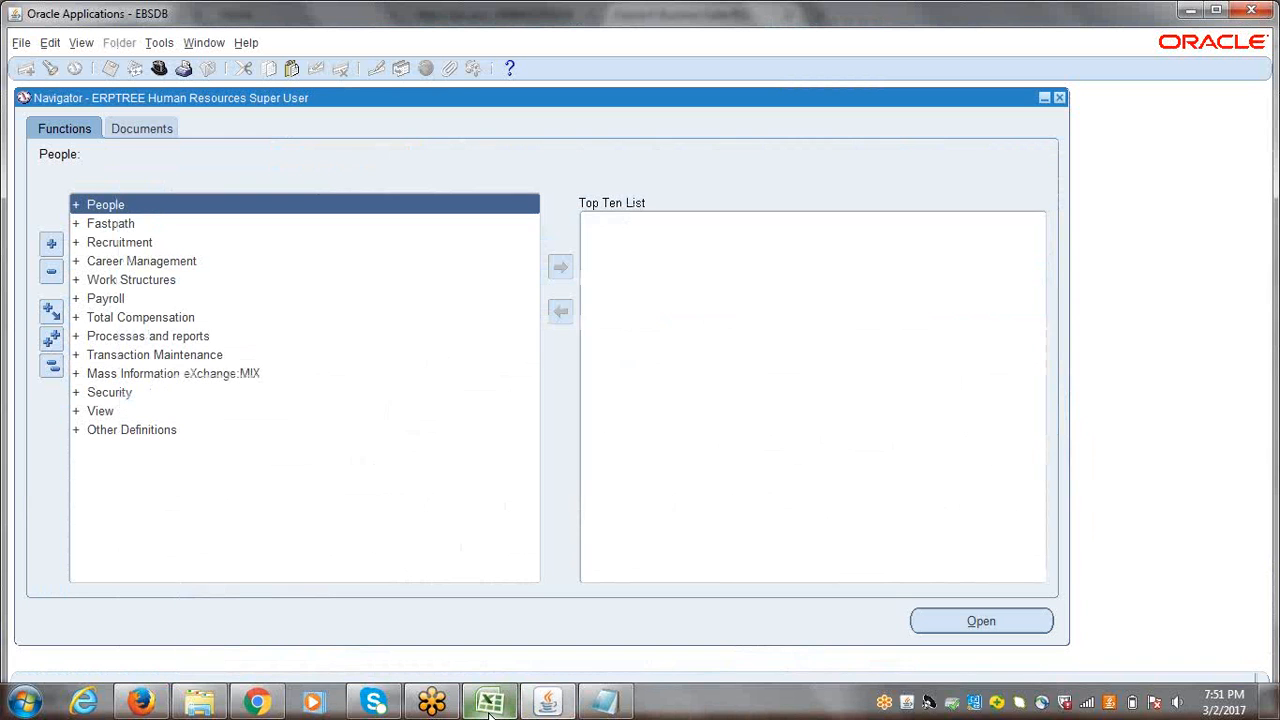
double_click(100, 208)
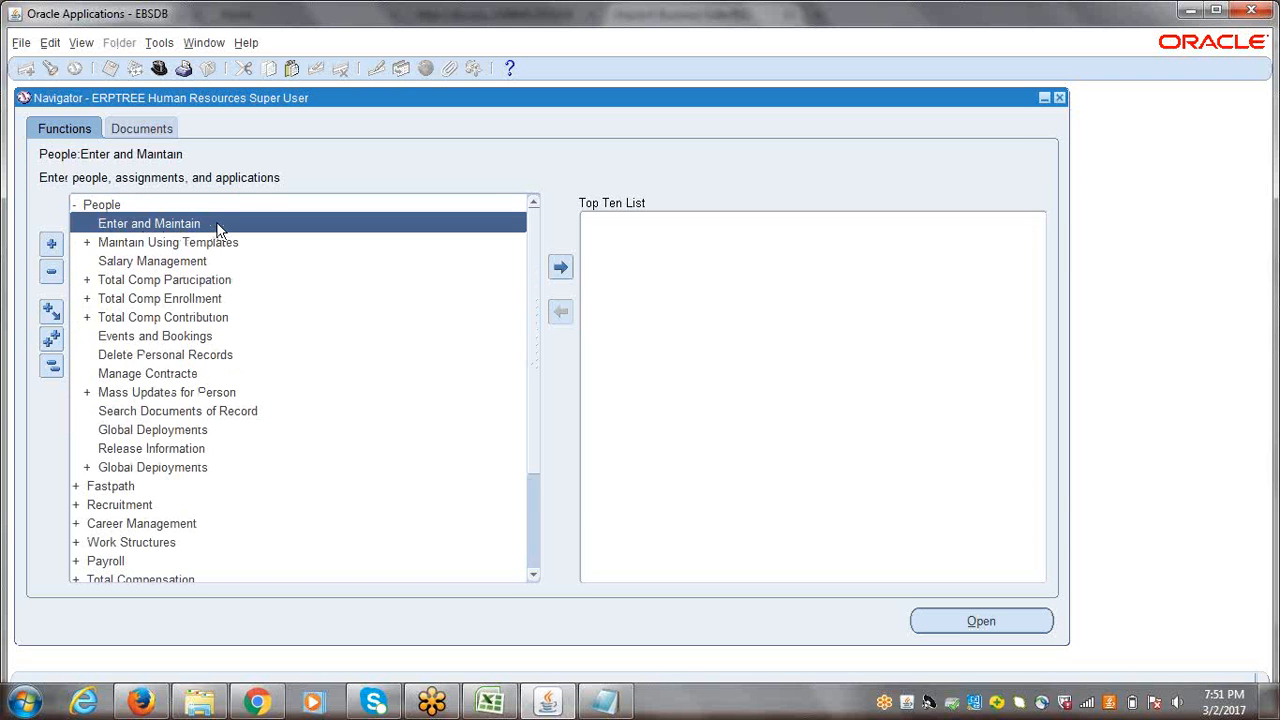
double_click(125, 232)
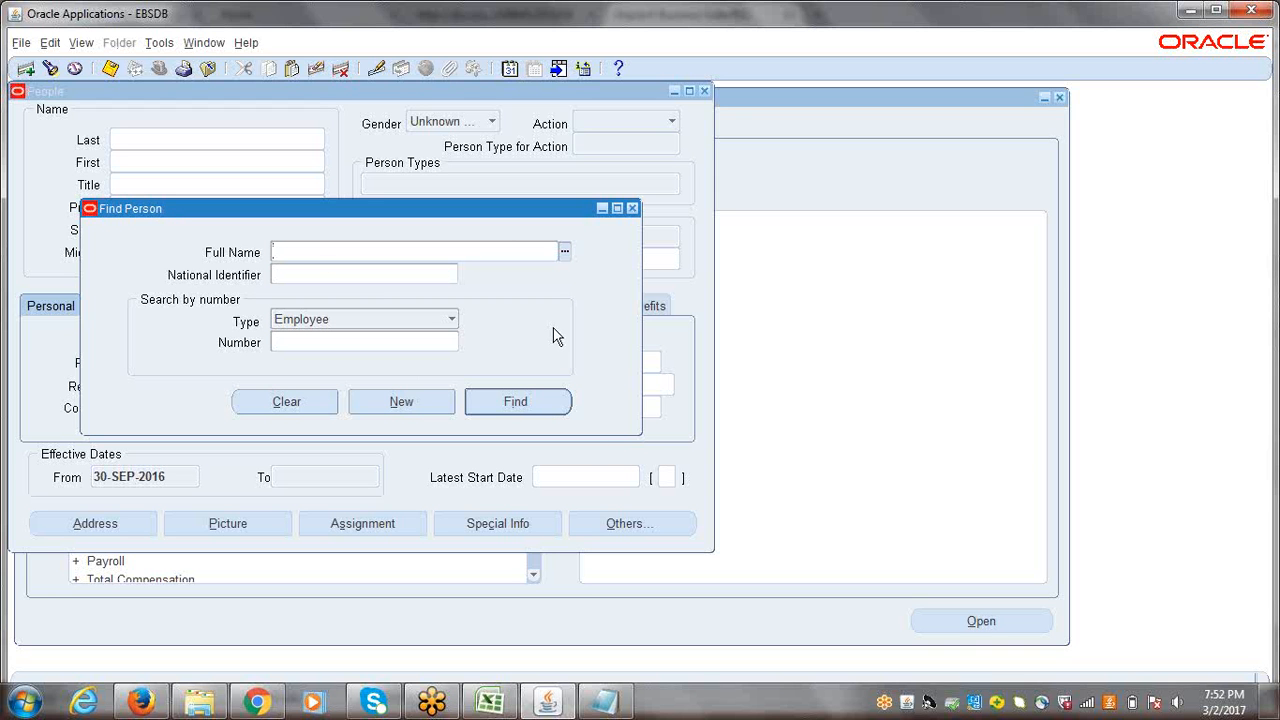
left_click(400, 404)
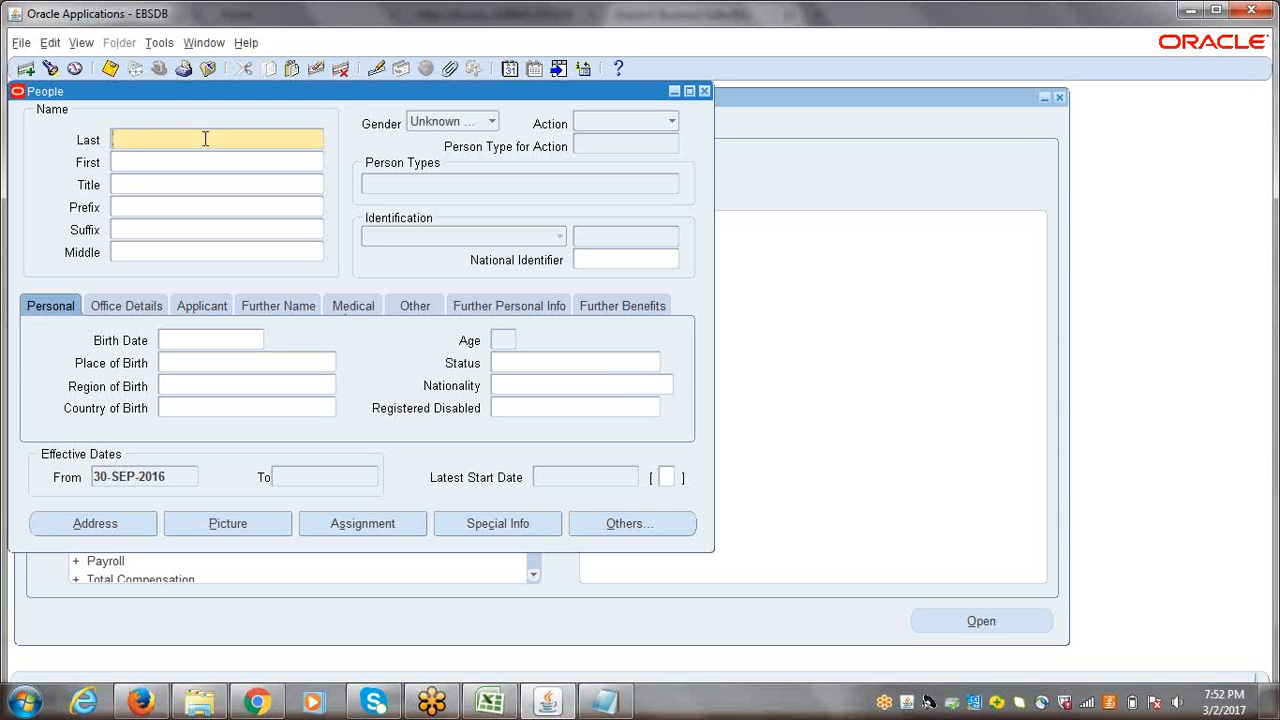
Step: Enter the employee's last name in the new person record
key("alt+Tab")
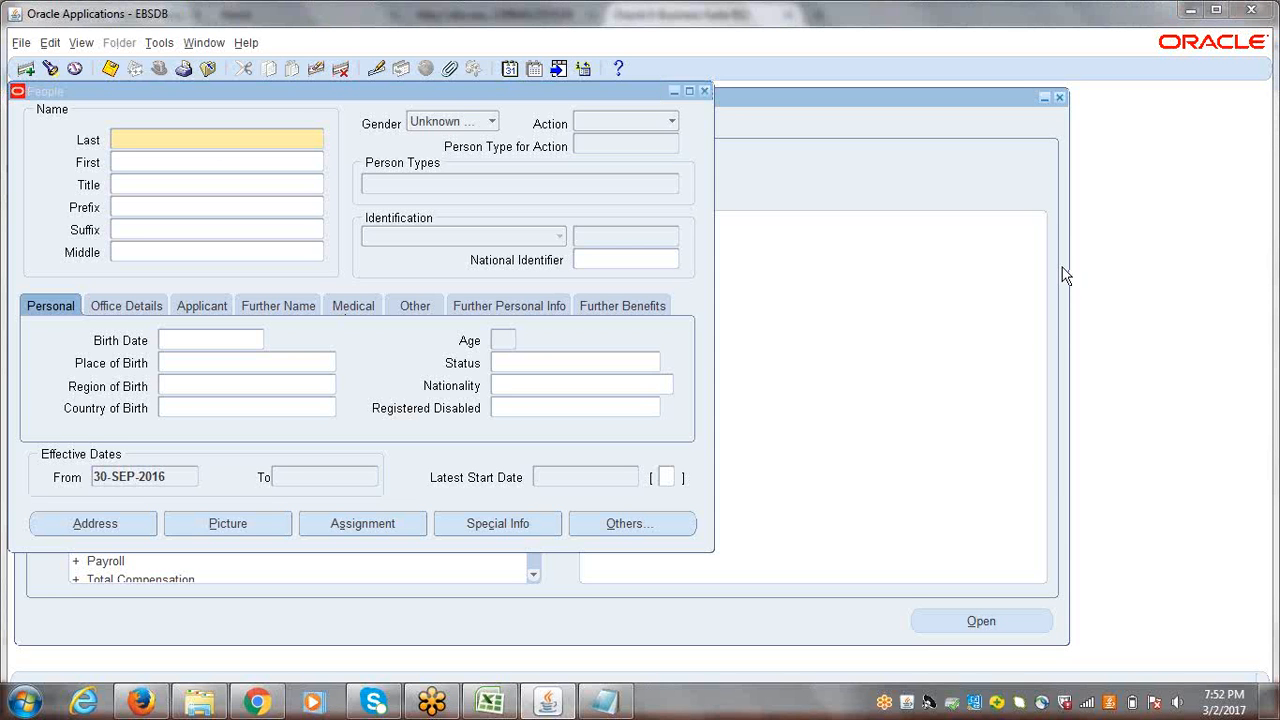
left_click(177, 141)
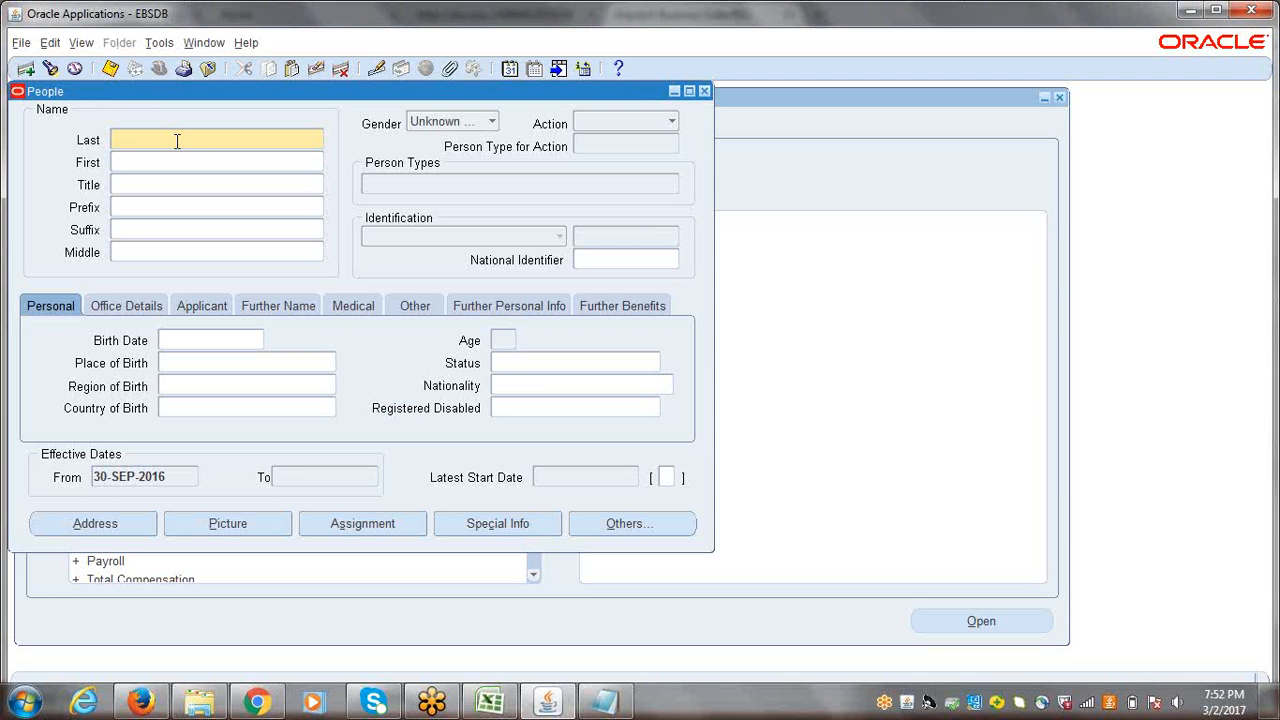
left_click(1056, 266)
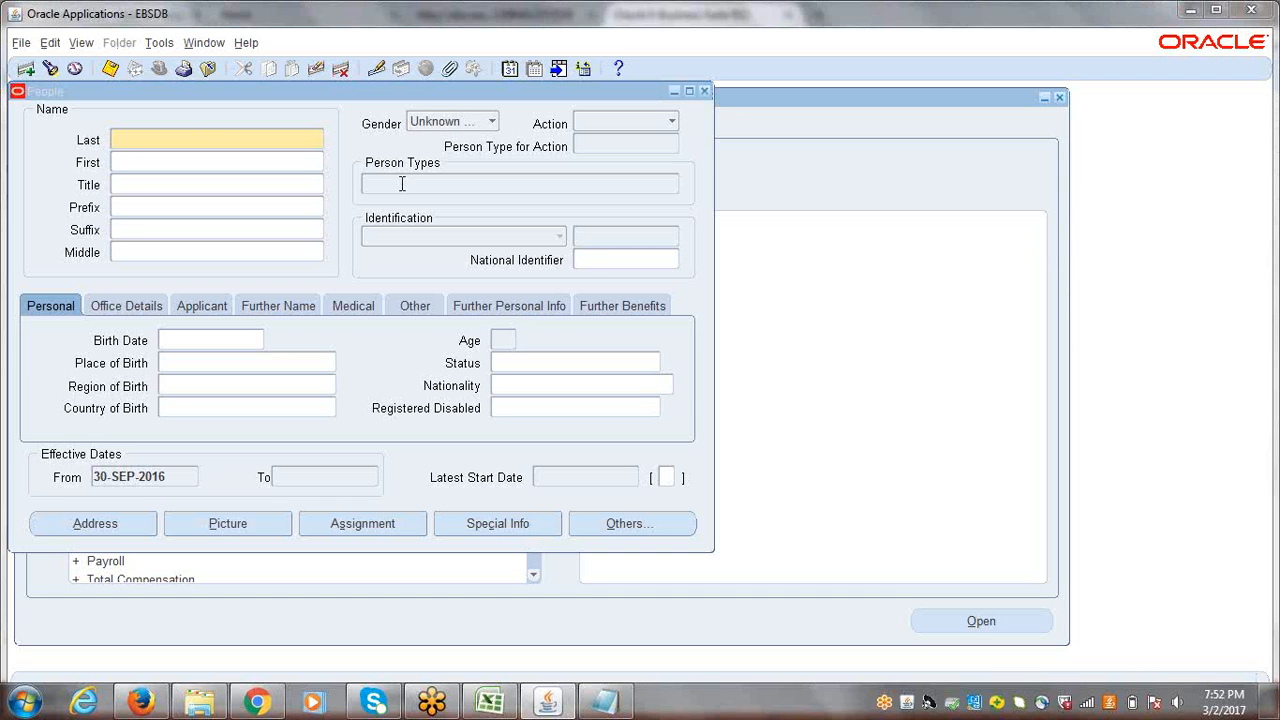
left_click(192, 141)
type("RA")
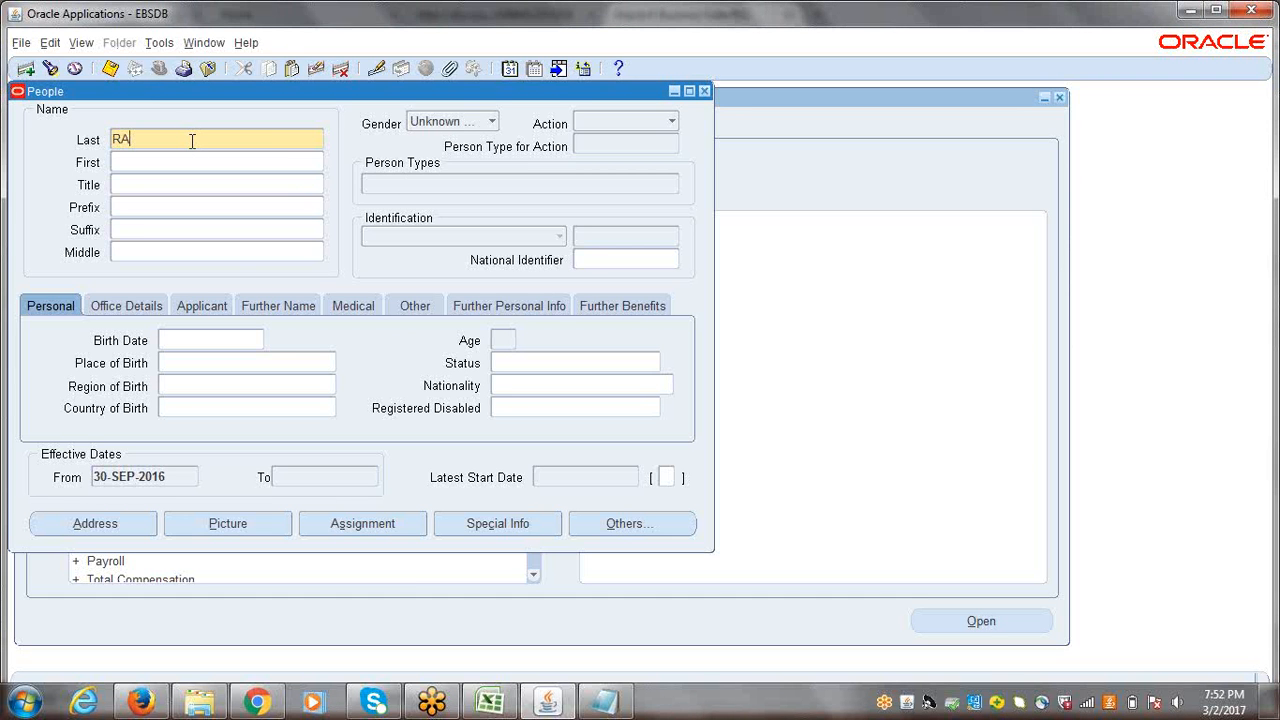
type("MESH")
key("BackSpace")
key("BackSpace")
key("BackSpace")
key("BackSpace")
key("BackSpace")
type("amesn")
key("BackSpace")
type("h")
Step: Set the employee's title to Mr. from the list of titles
left_click(142, 165)
left_click(138, 189)
left_click(148, 206)
left_click(148, 184)
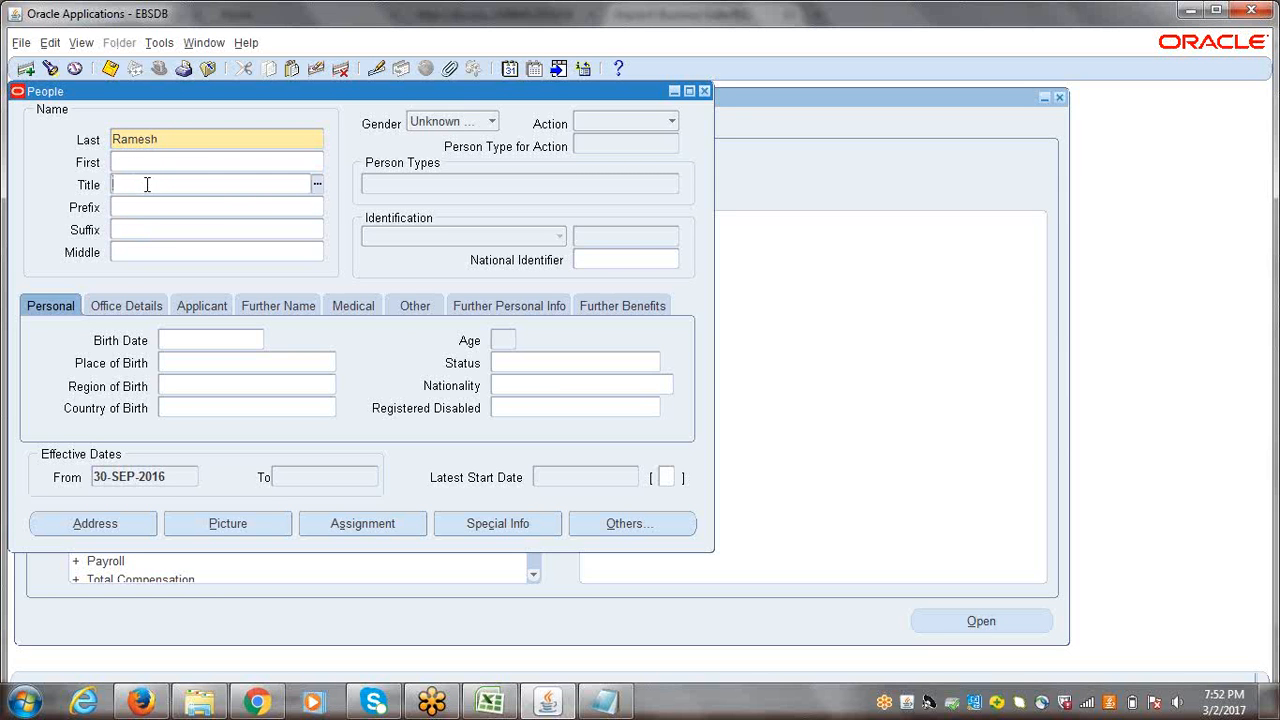
left_click(316, 186)
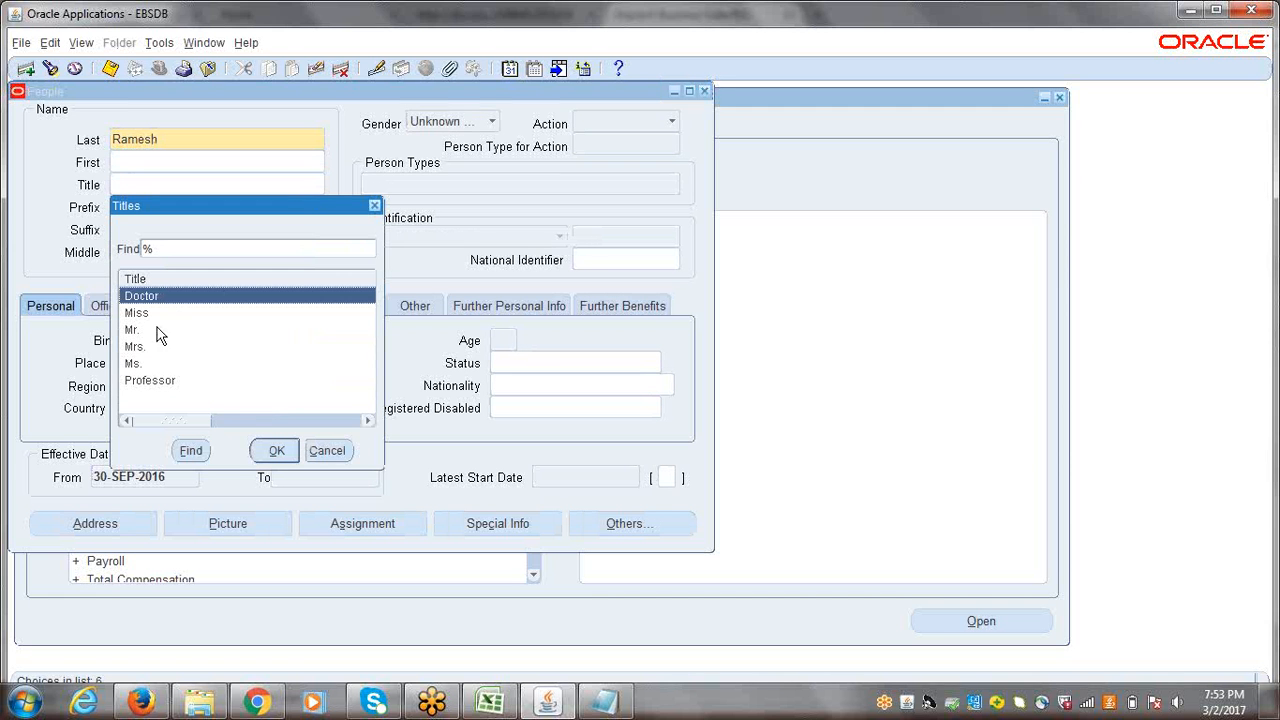
left_click(131, 330)
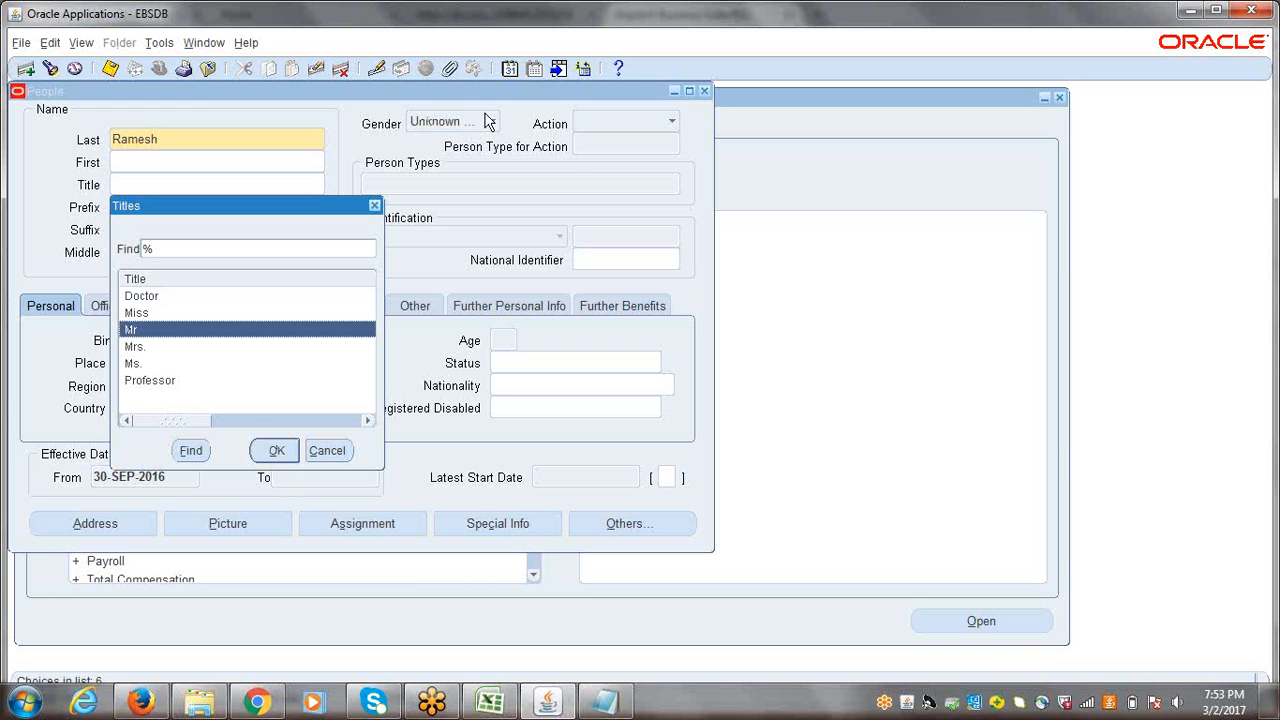
left_click(275, 452)
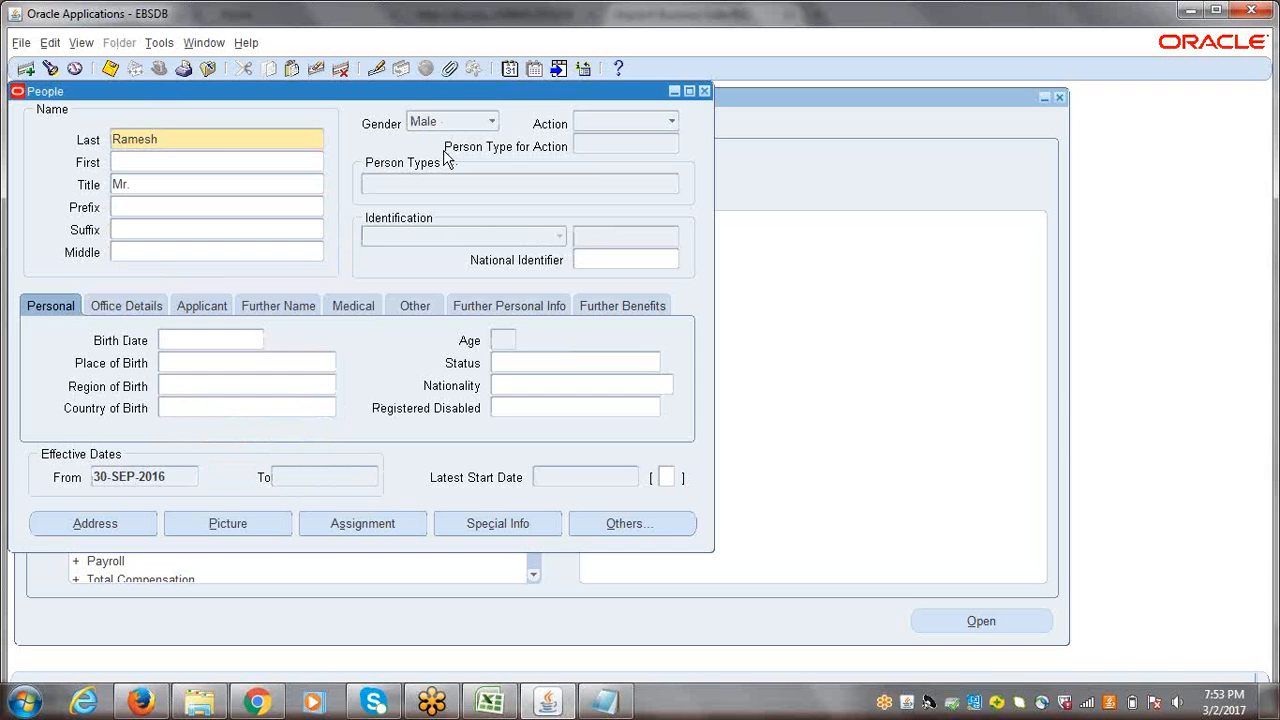
Step: Set the person's action to Create Employment
left_click(672, 123)
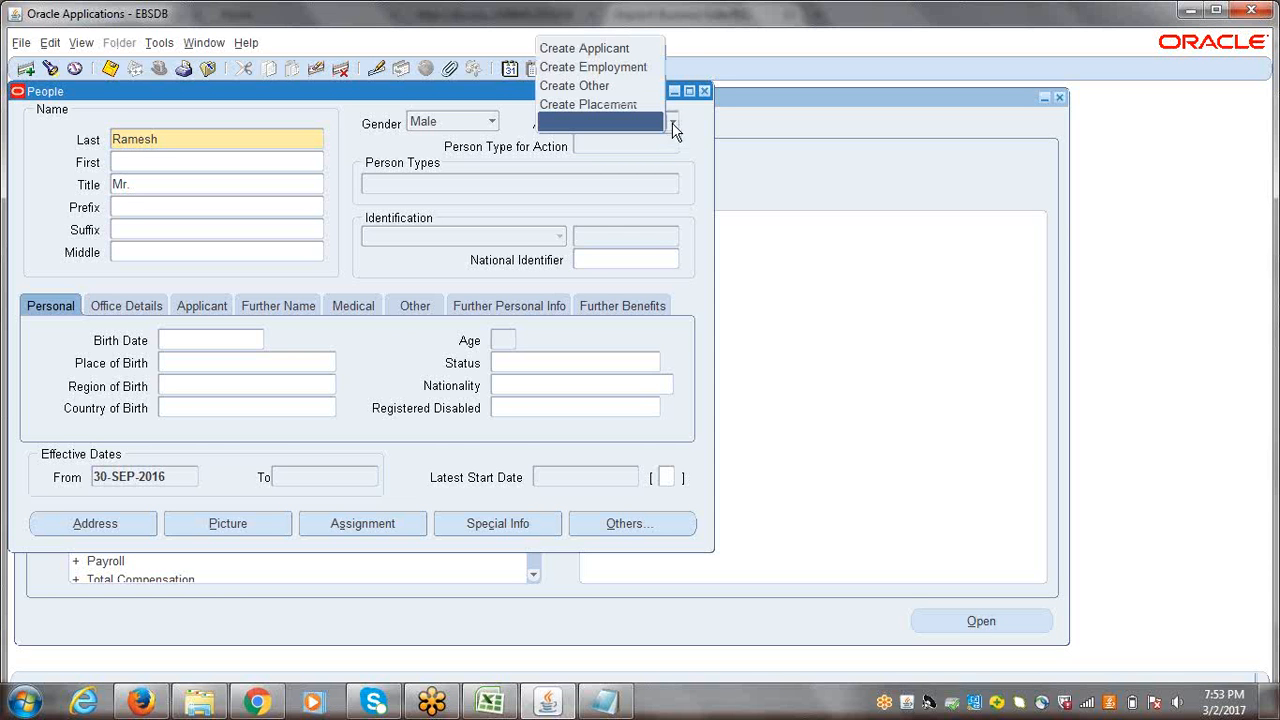
left_click(673, 124)
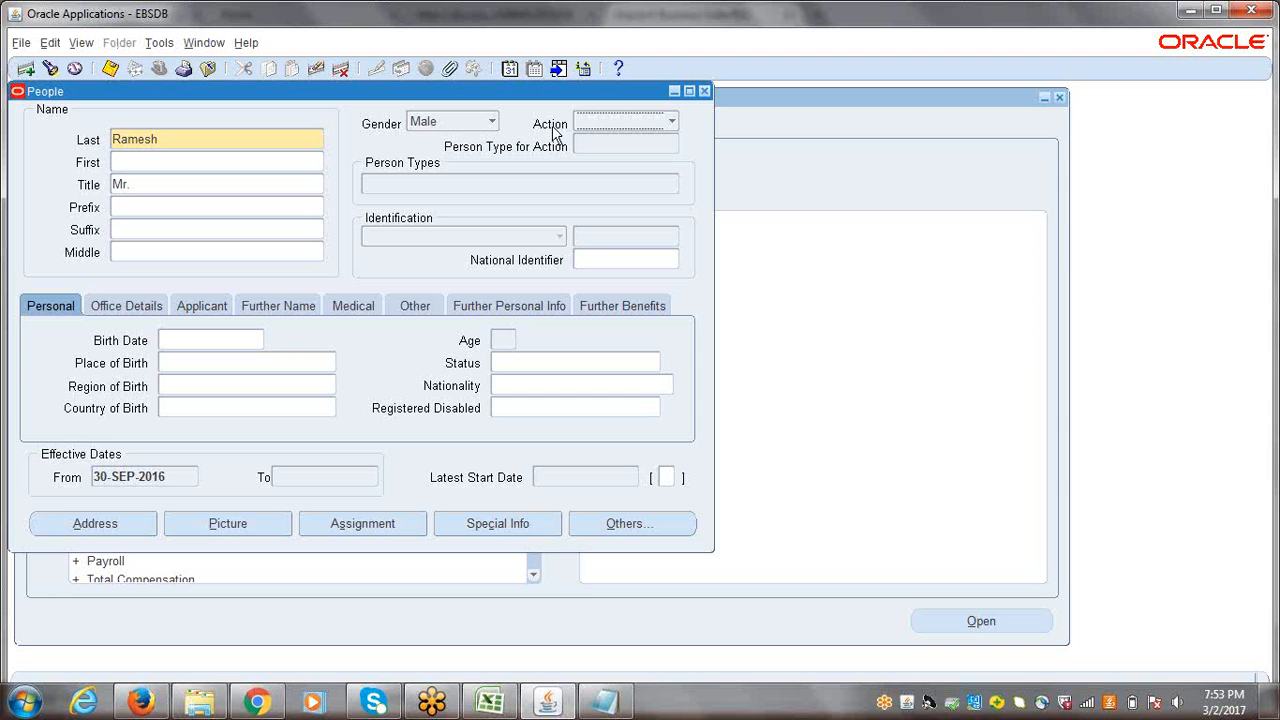
left_click(673, 124)
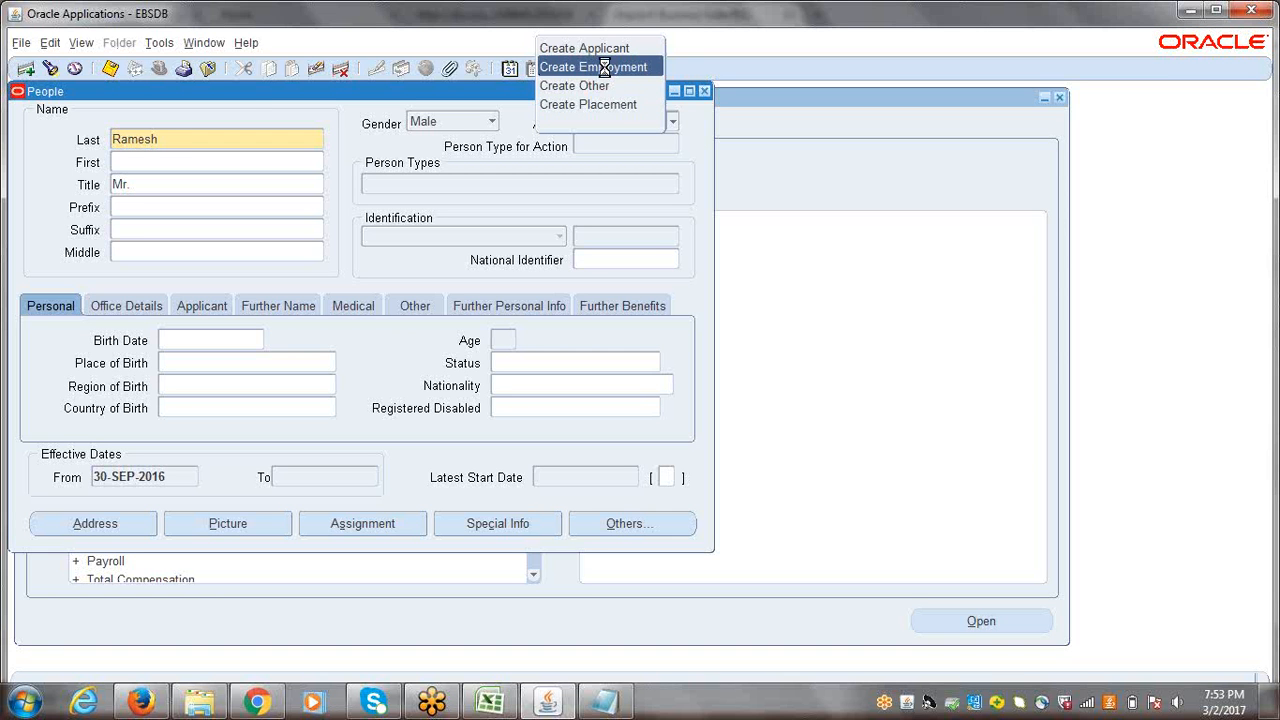
left_click(606, 68)
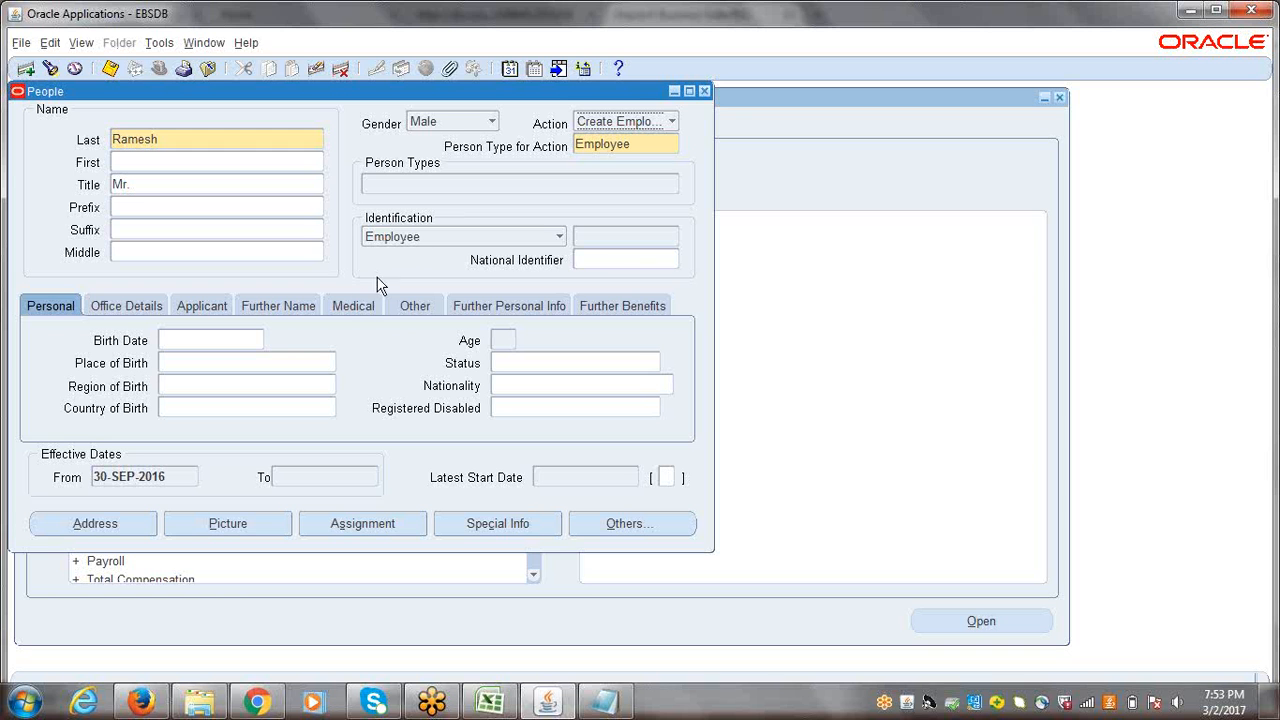
Step: Enter the employee's birth date and save the new employee record
left_click(211, 341)
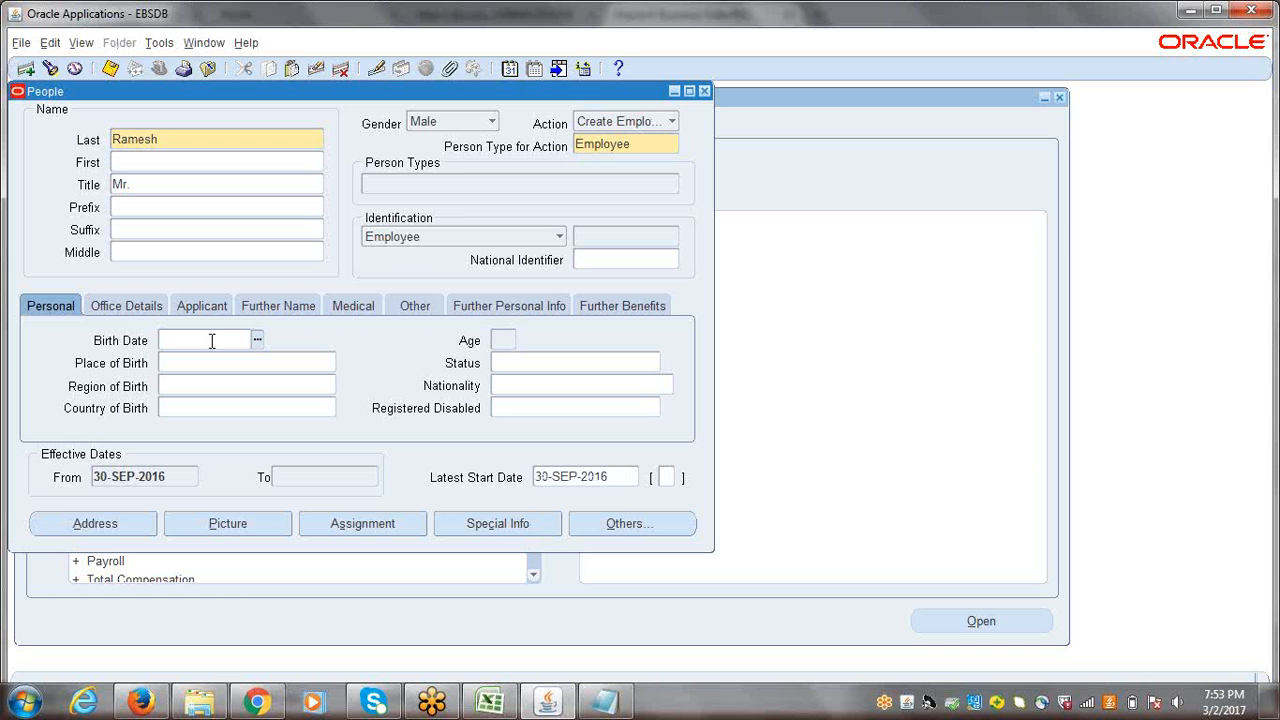
type("1JAN1987")
key("Tab")
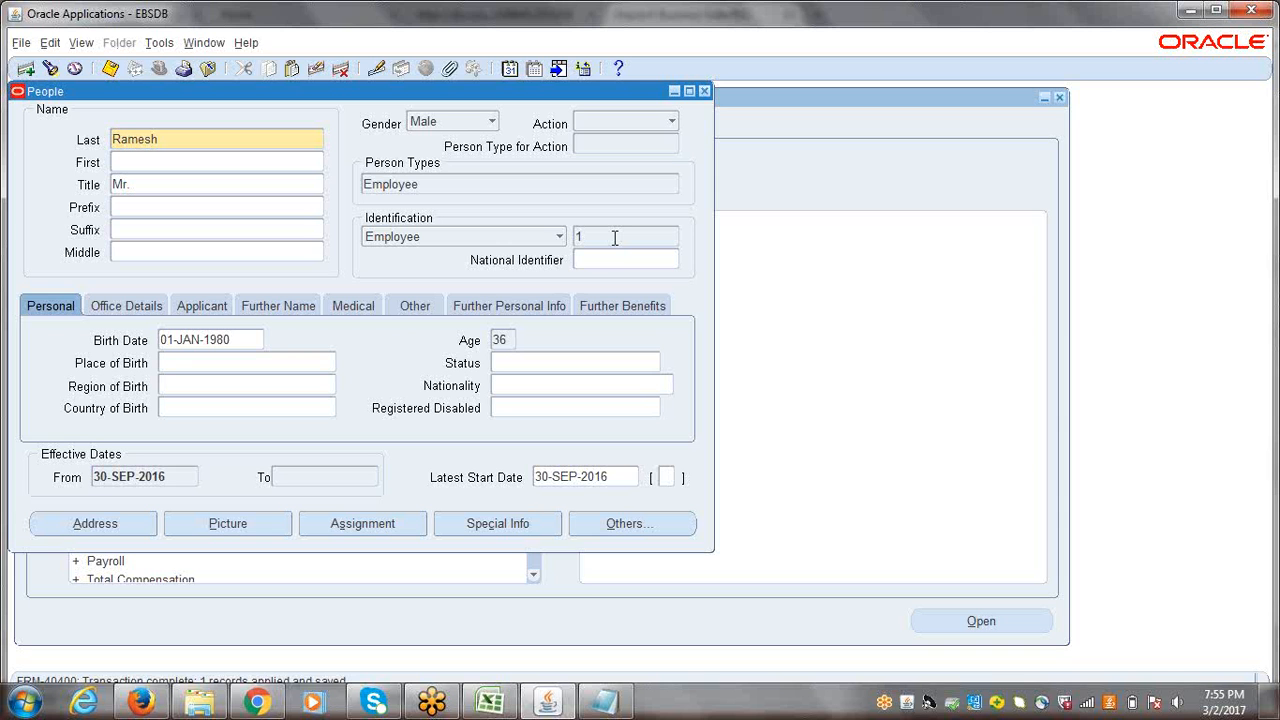
double_click(180, 141)
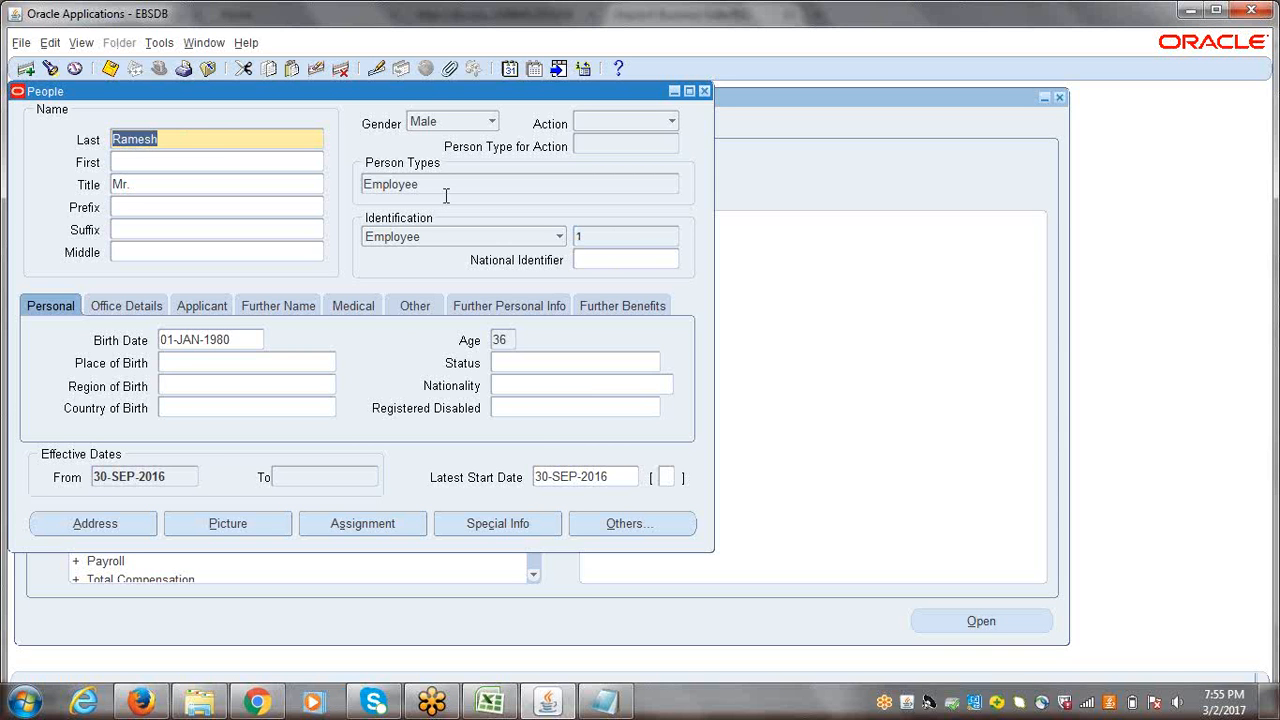
left_click(603, 241)
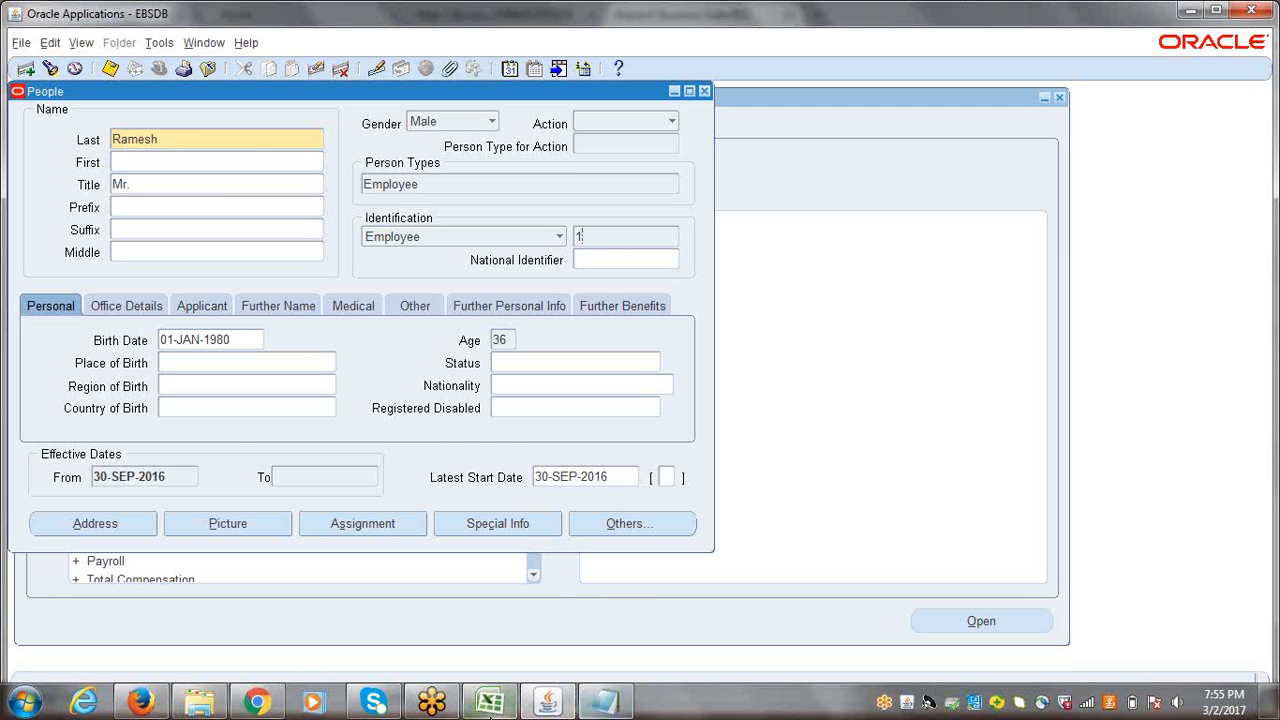
Step: Switch to the Excel session workbook and enter "Assign Job & Position to Employee" in cell A162, below Create Employee
left_click(491, 705)
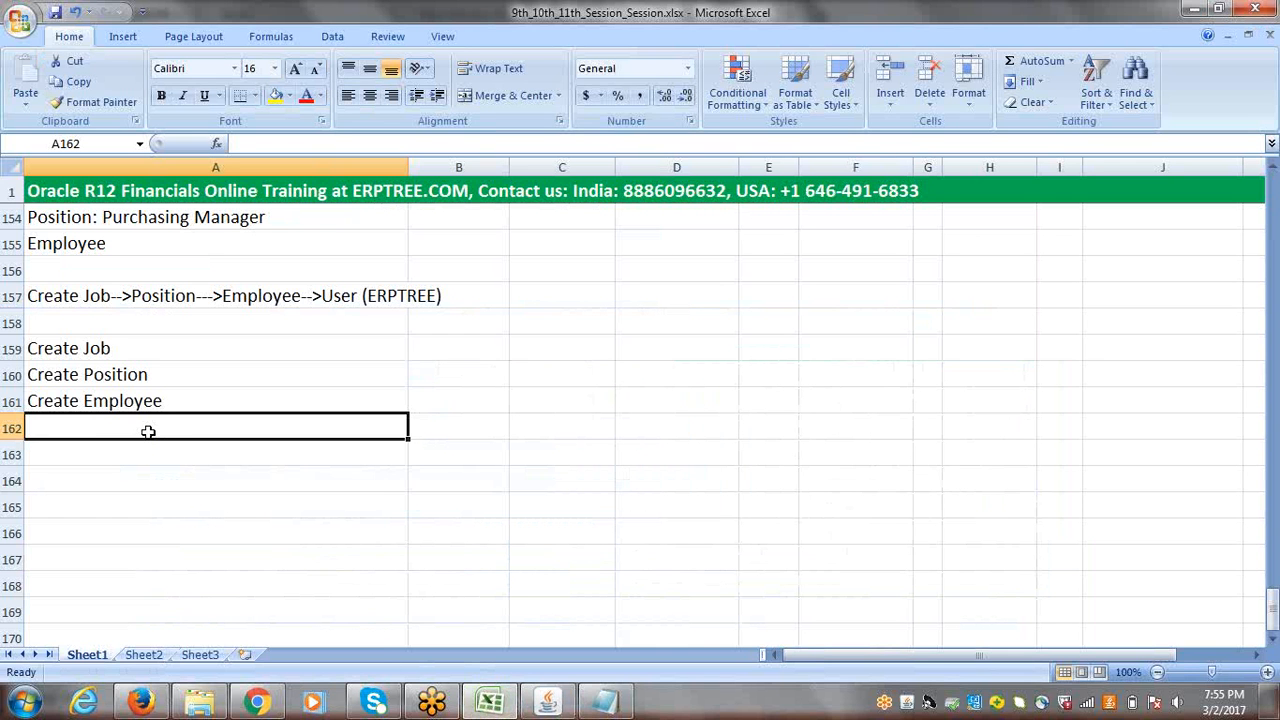
type("A")
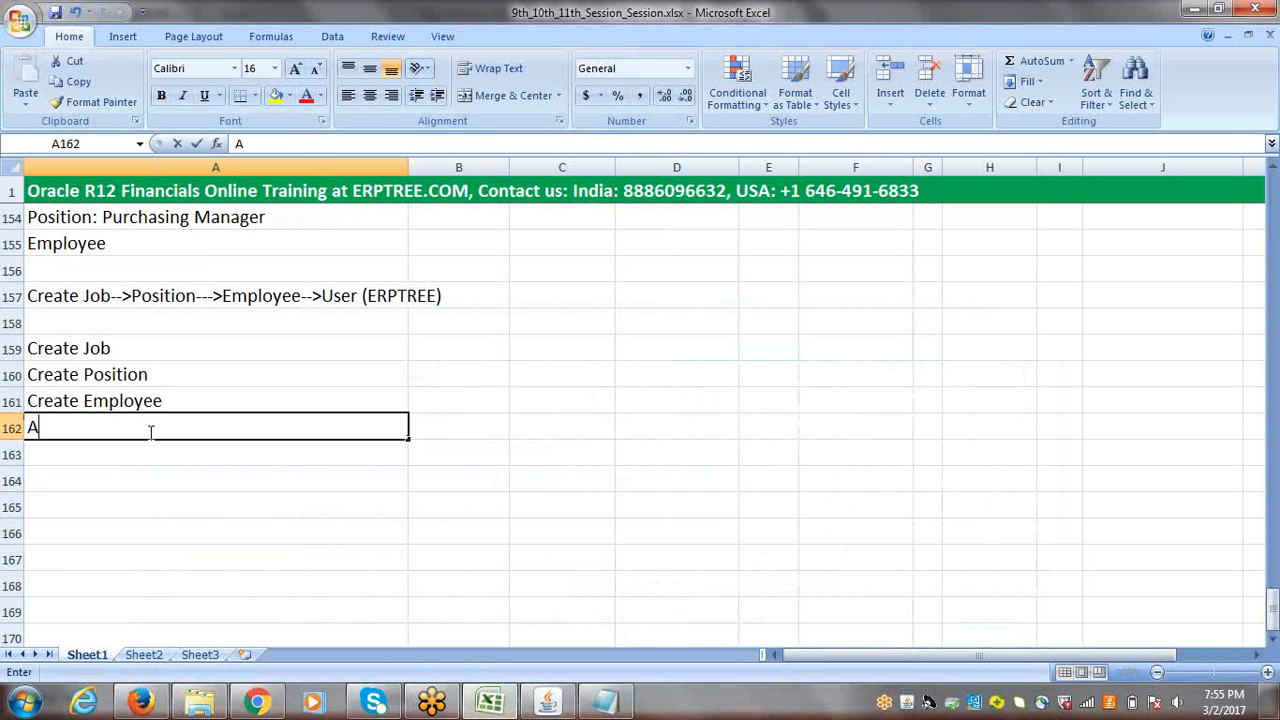
type("ssign J")
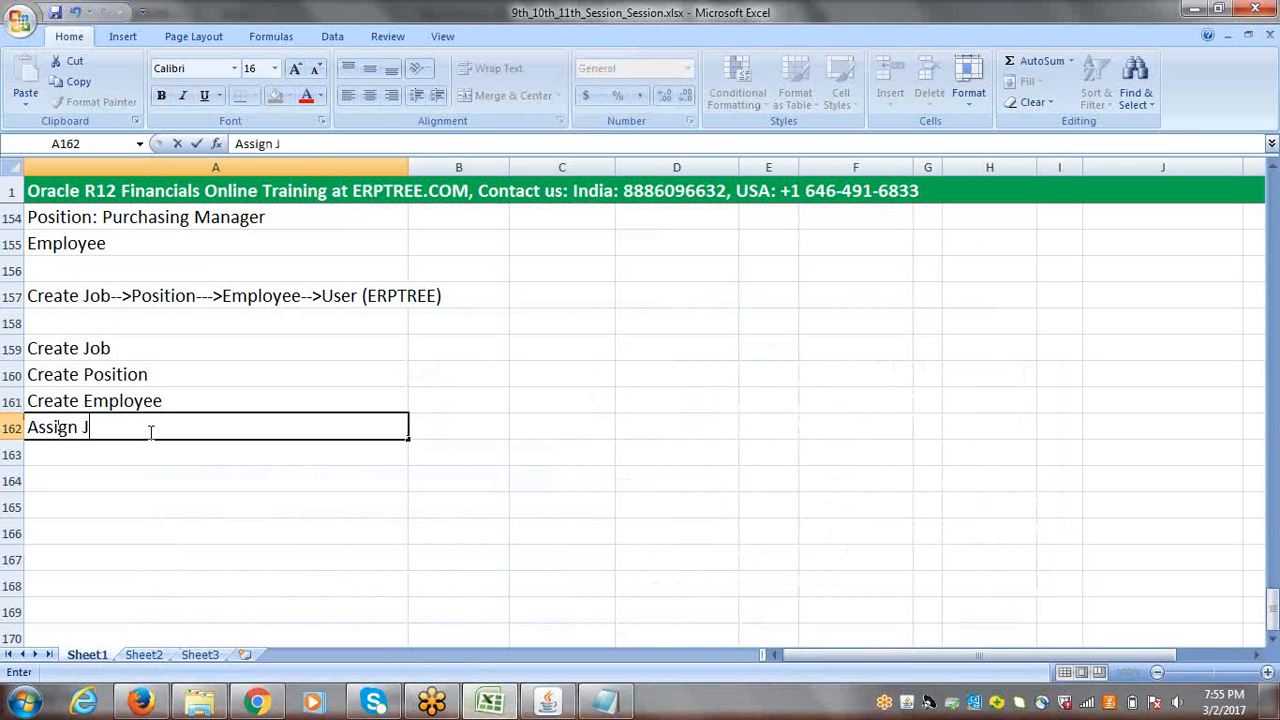
type("ob & Position to E")
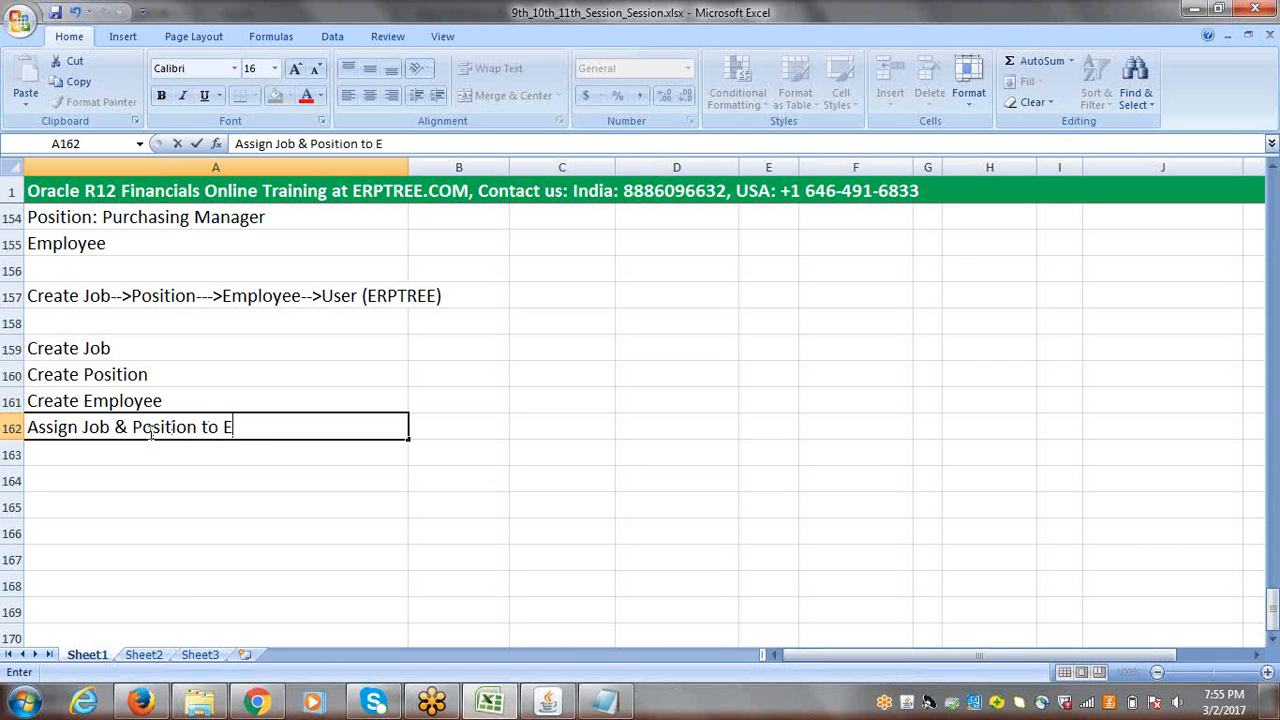
type("mployee")
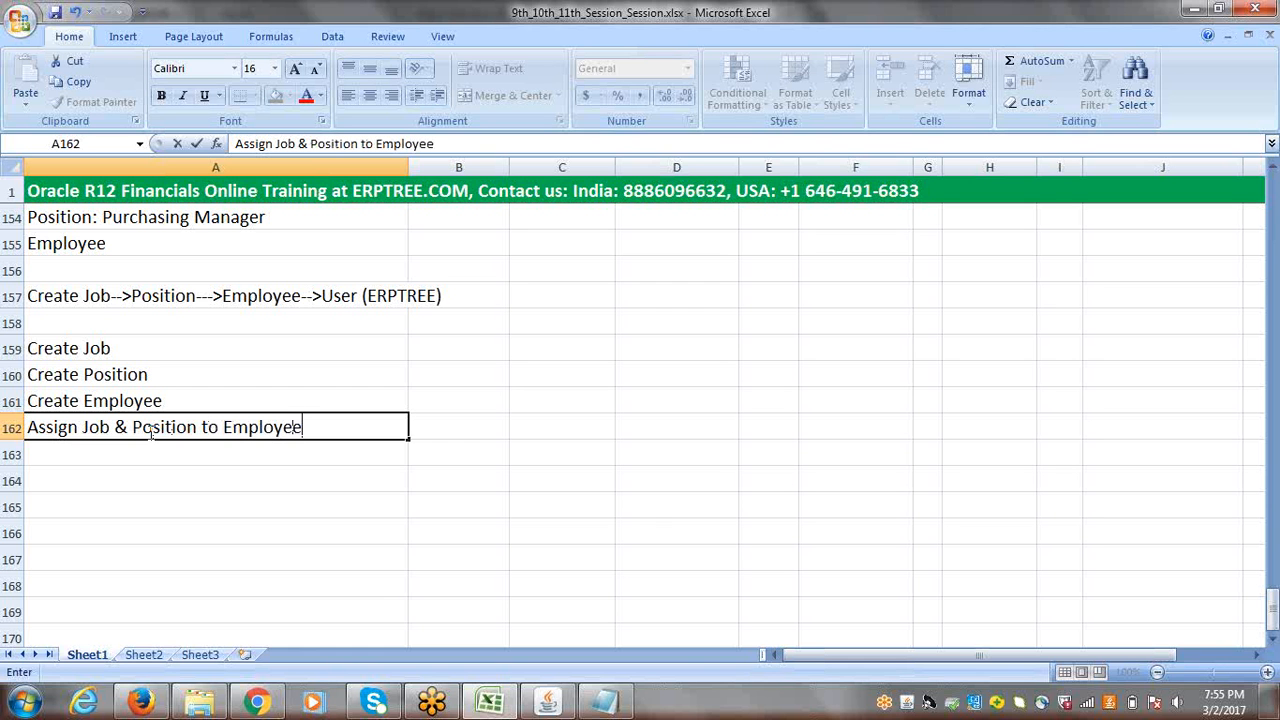
key("ctrl+Return")
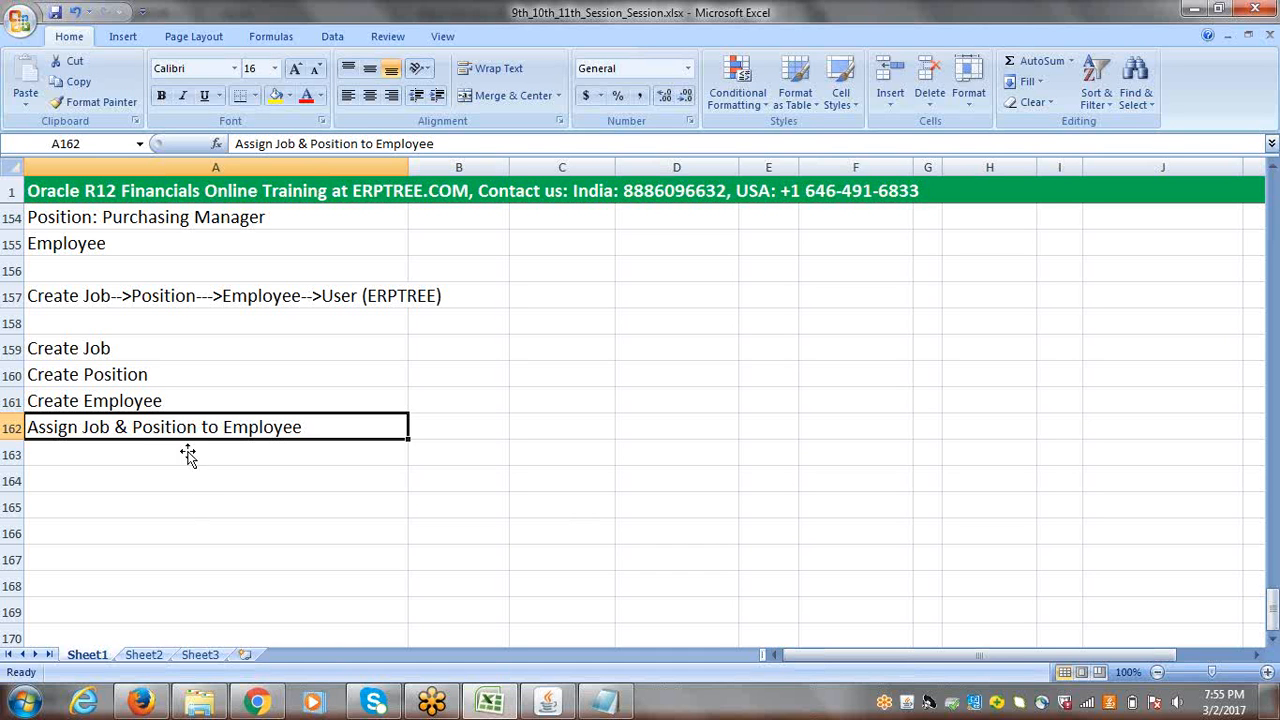
double_click(134, 427)
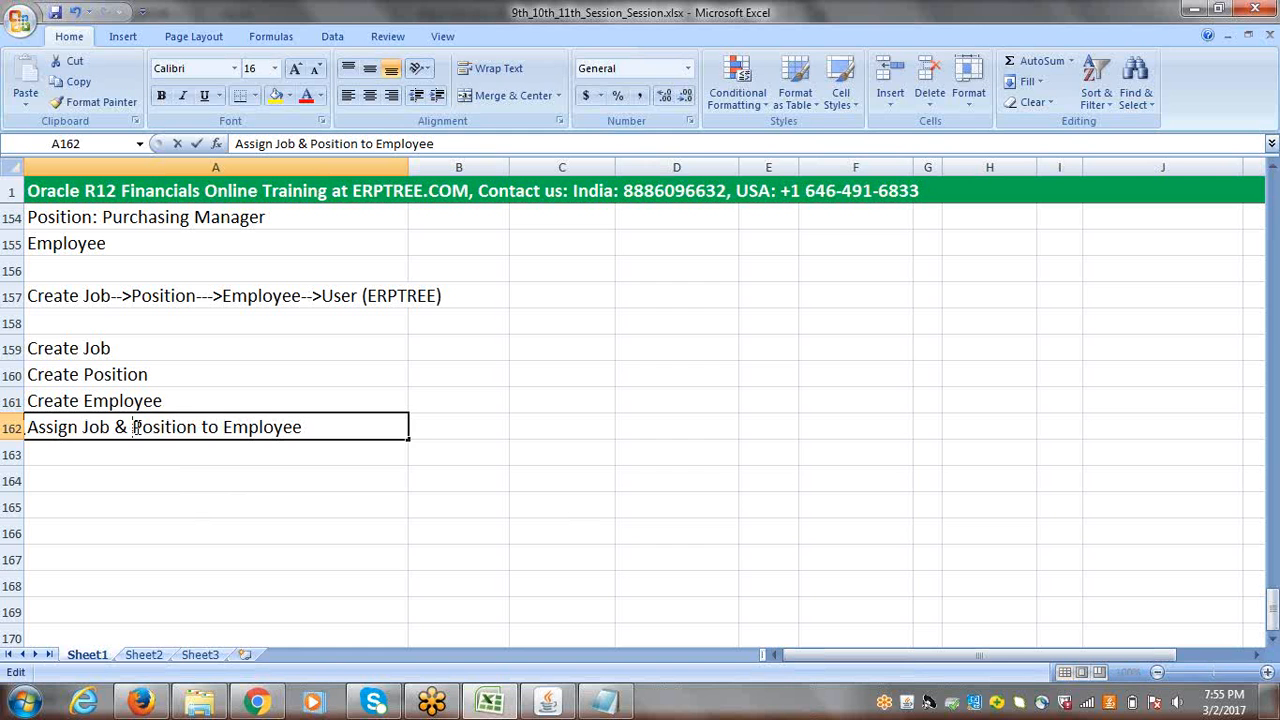
left_click_drag(134, 427, 198, 428)
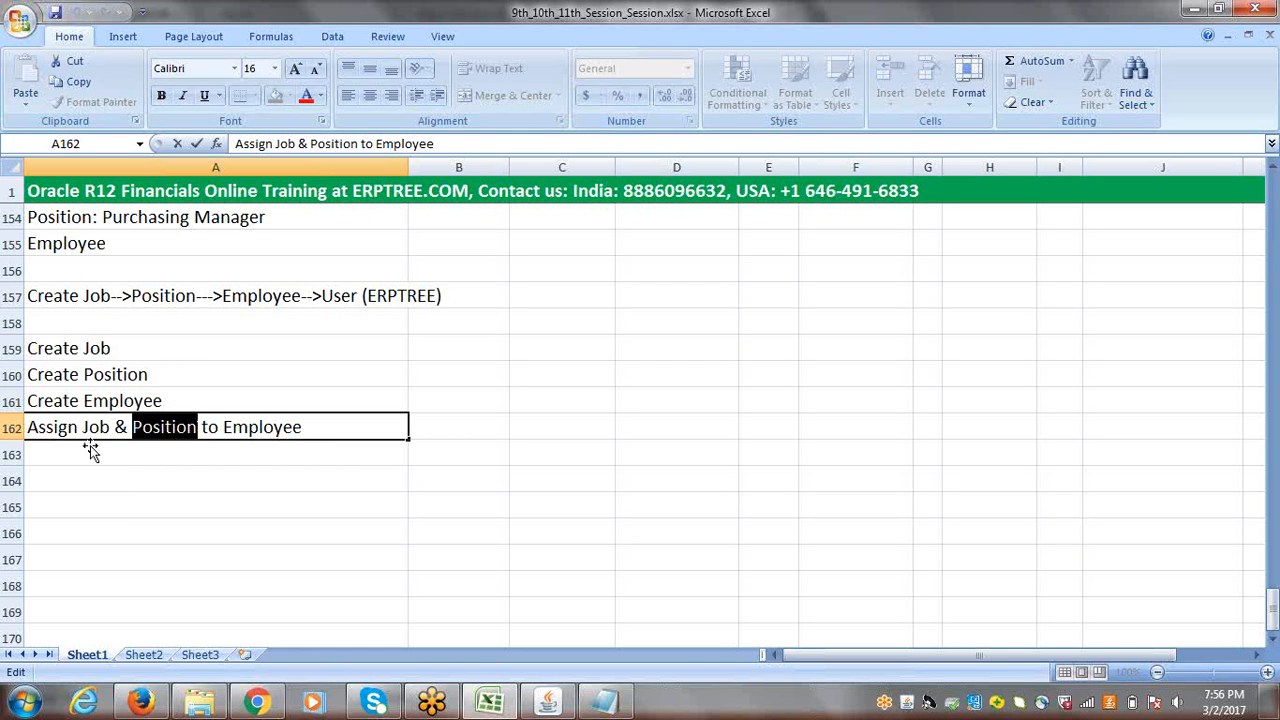
left_click(308, 427)
left_click(222, 453)
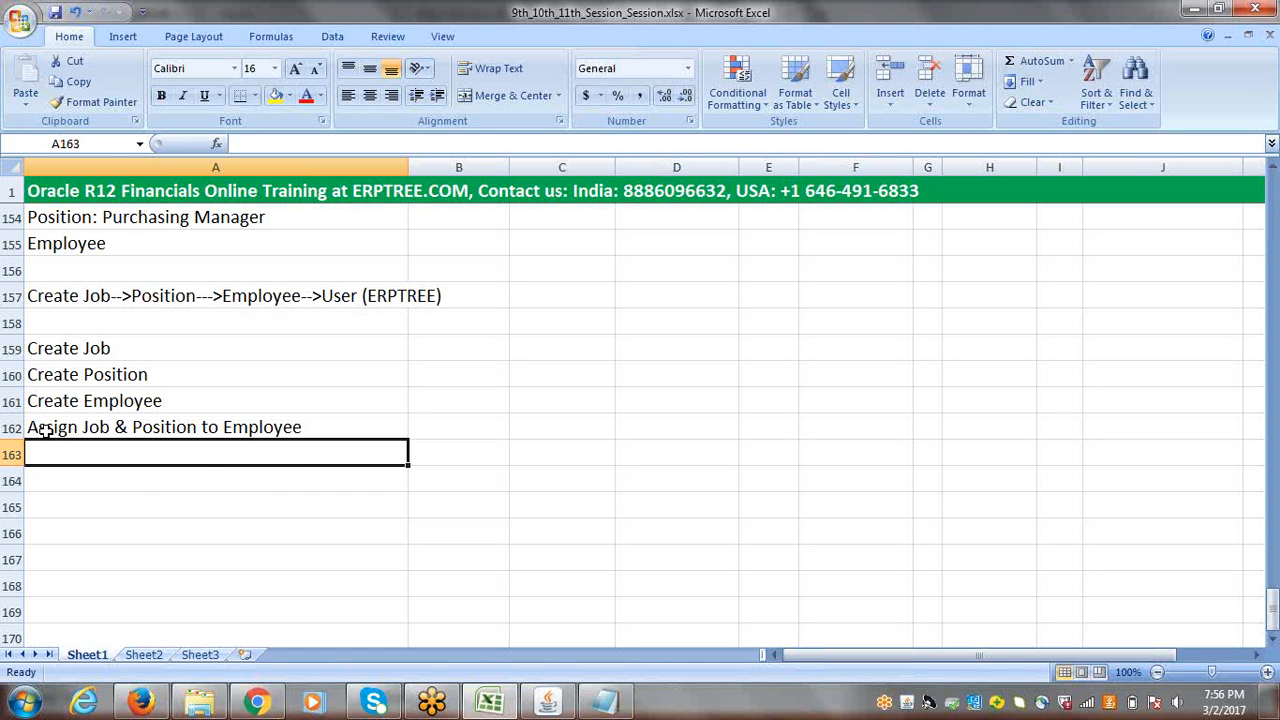
left_click(301, 427)
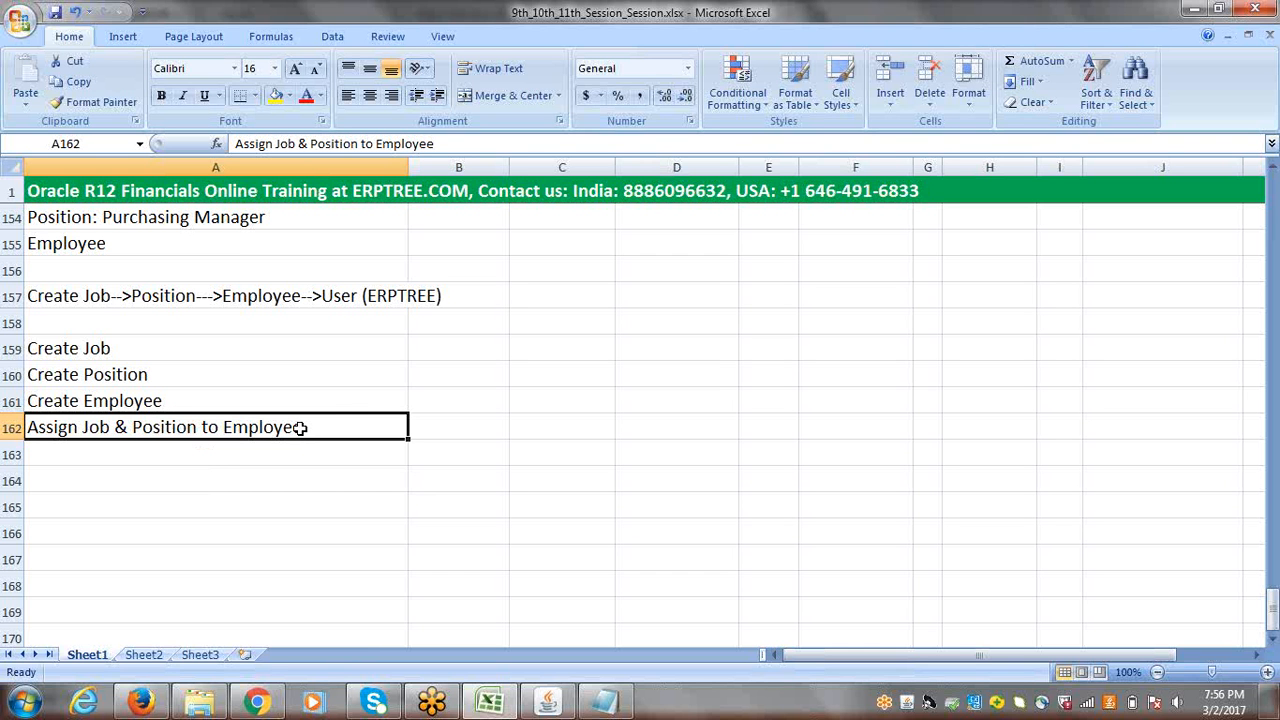
left_click(219, 451)
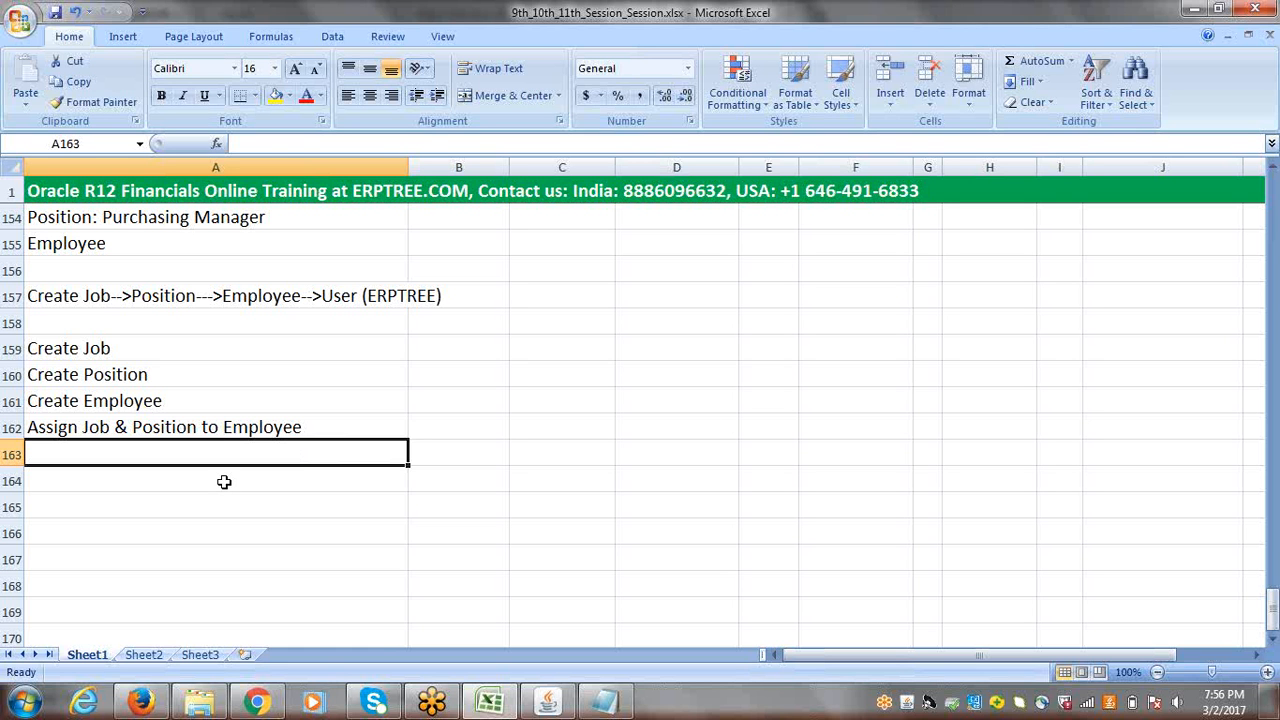
left_click(112, 428)
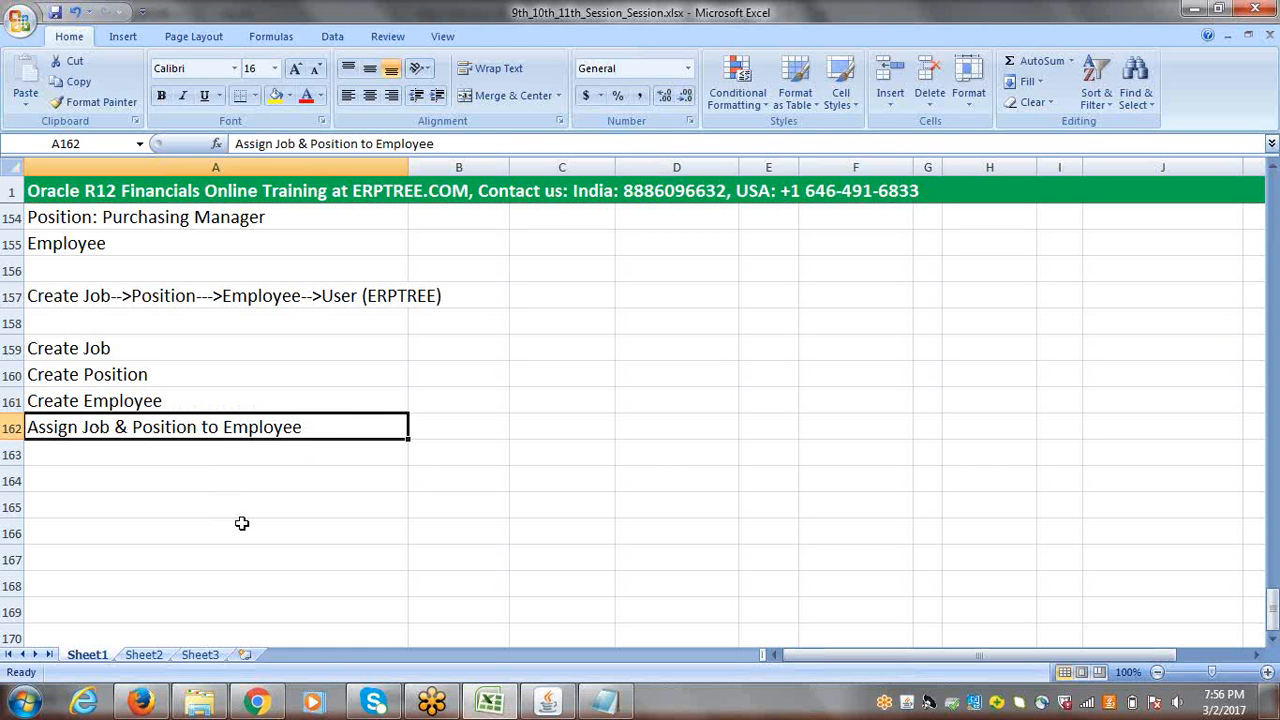
Step: Switch to the Oracle Applications window, save the employee record and close the People form
left_click(547, 700)
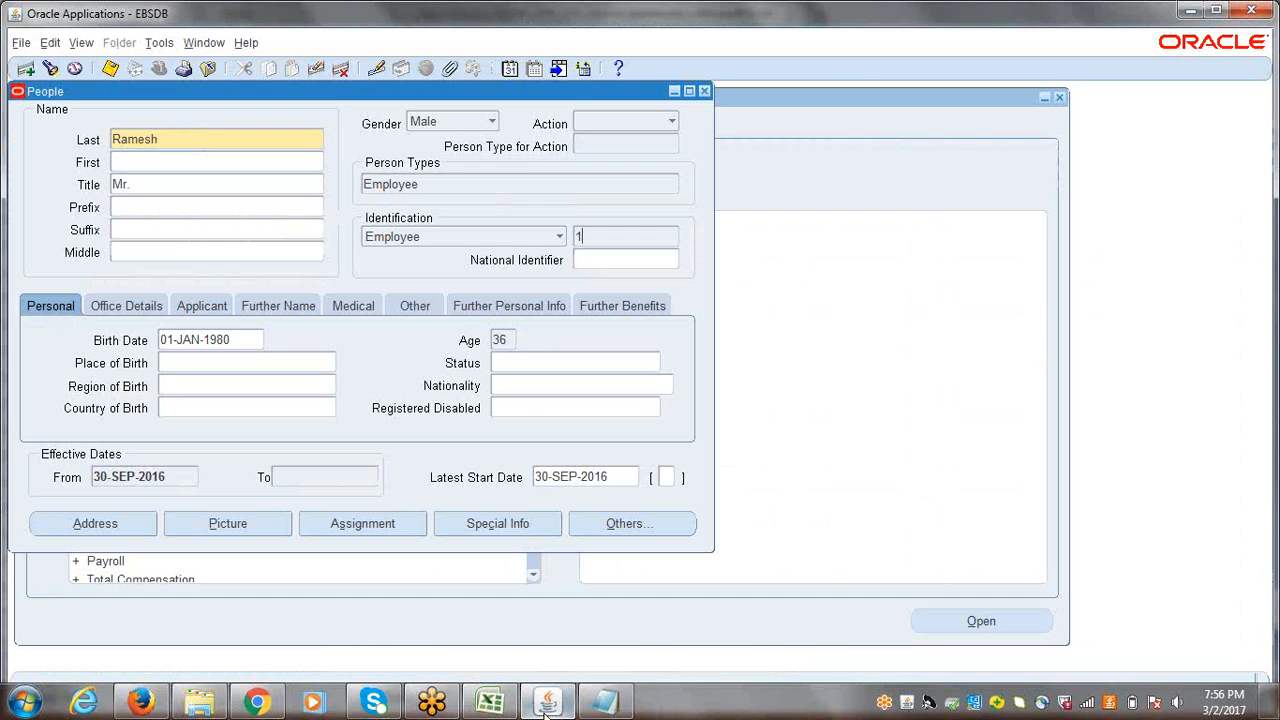
double_click(210, 139)
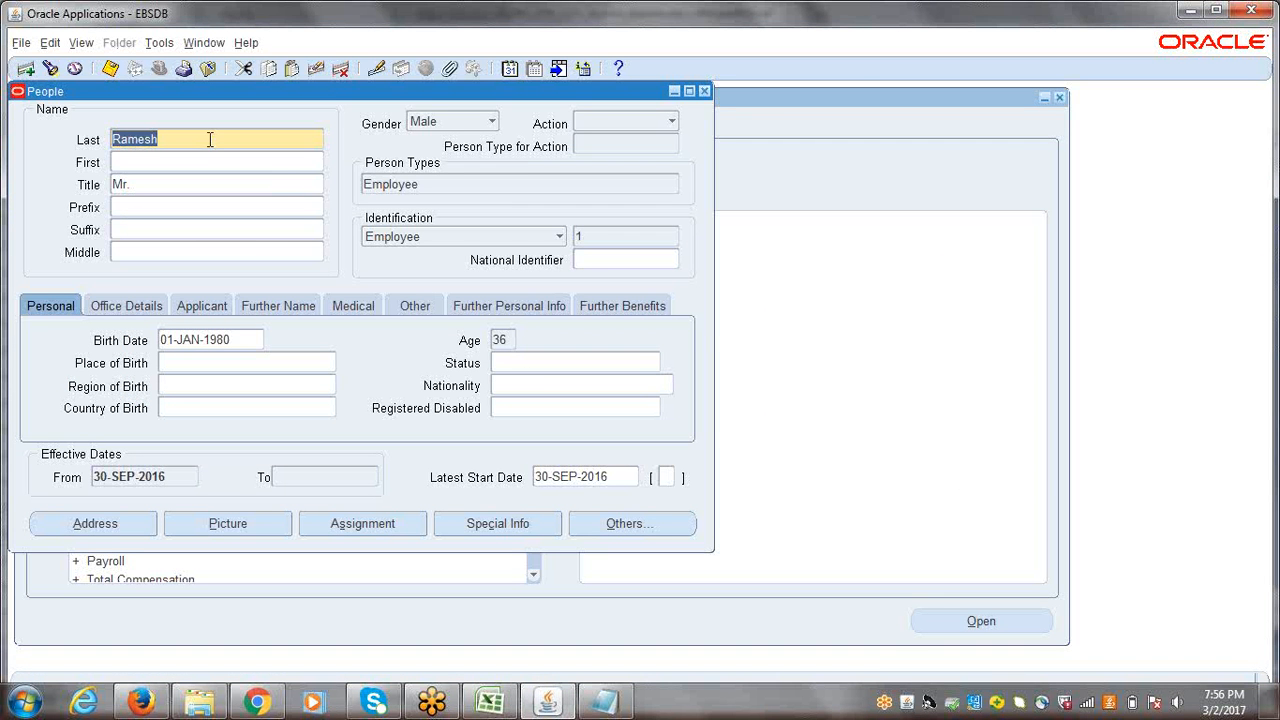
key("ctrl+s")
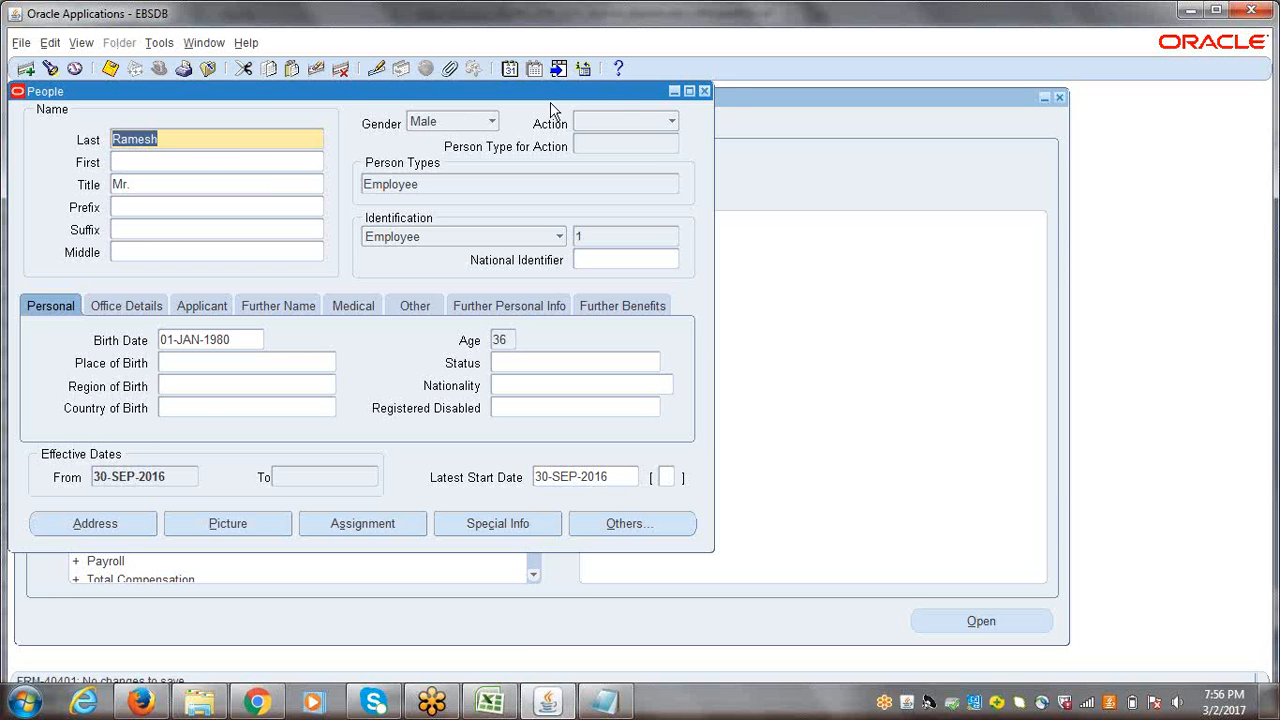
left_click(705, 92)
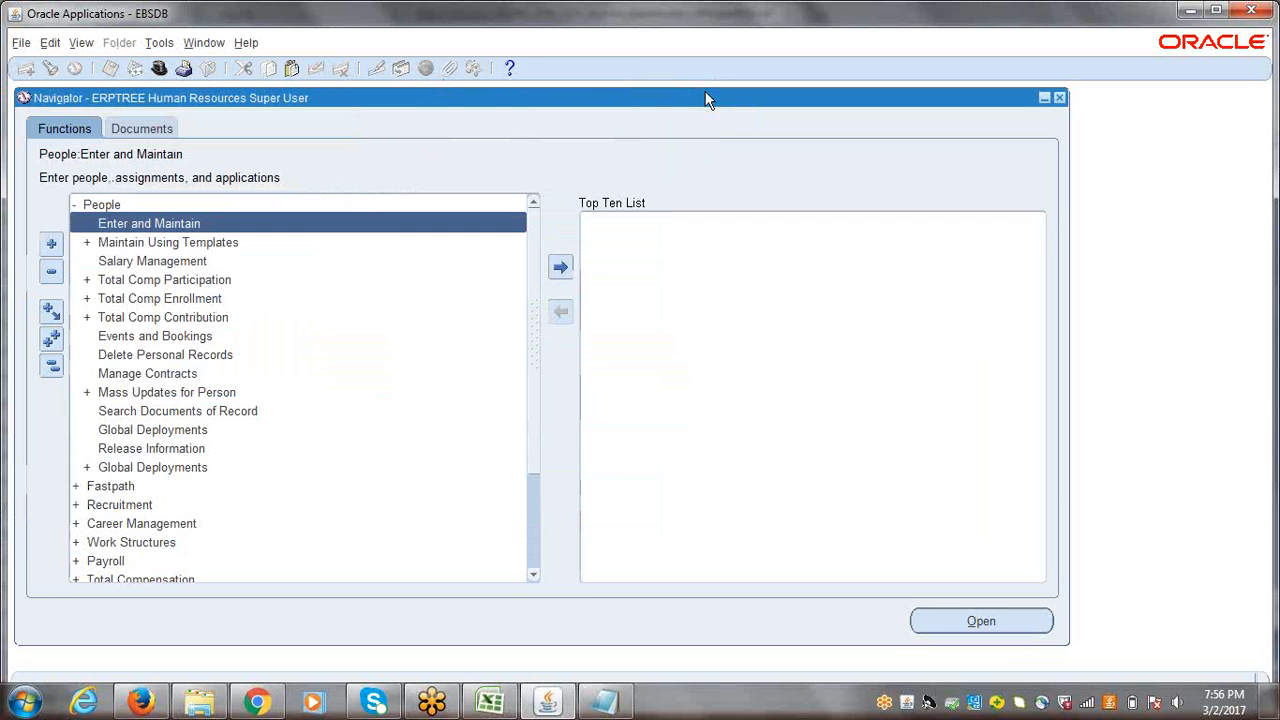
Step: Collapse the whole navigator function list and open Enter and Maintain under People
left_click(53, 368)
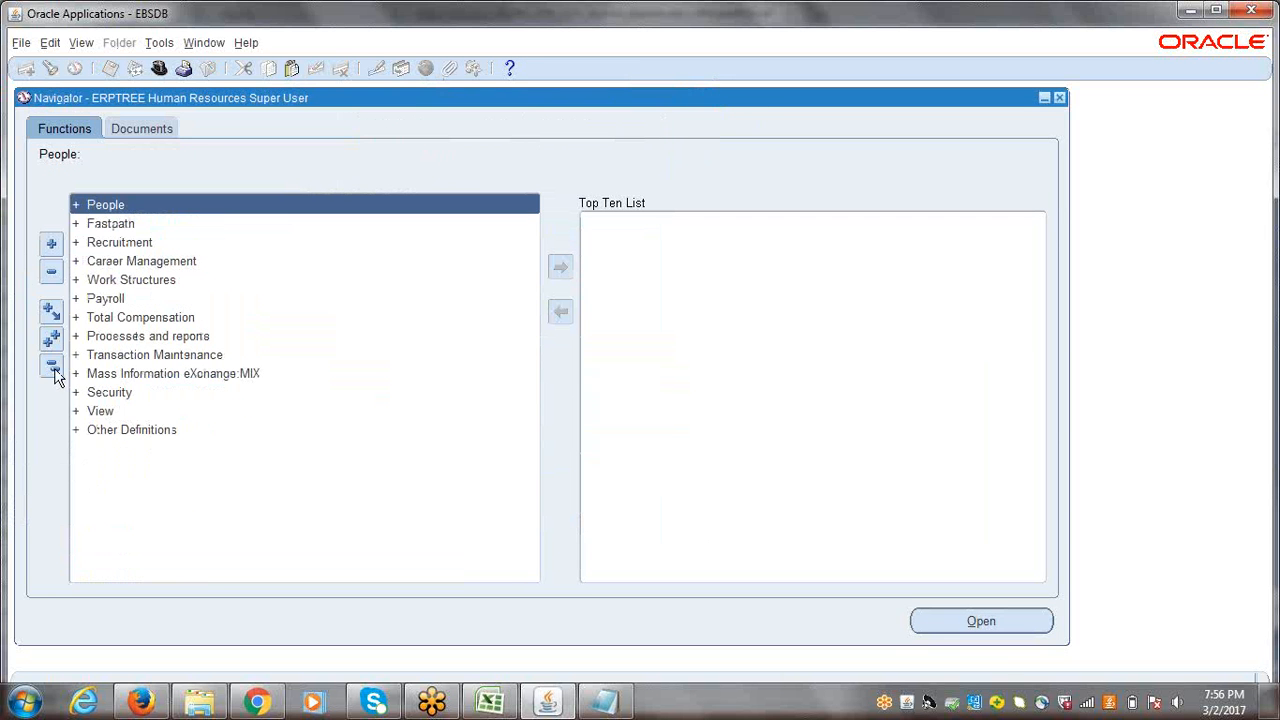
double_click(99, 206)
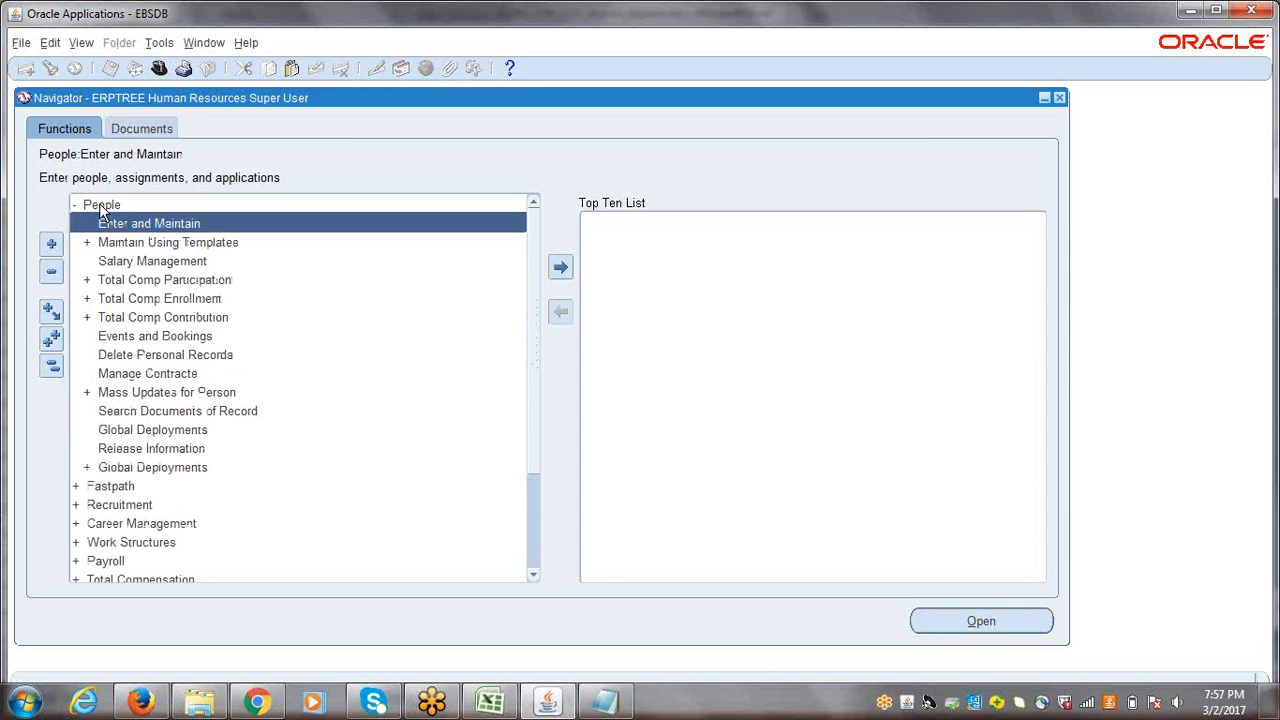
key("Return")
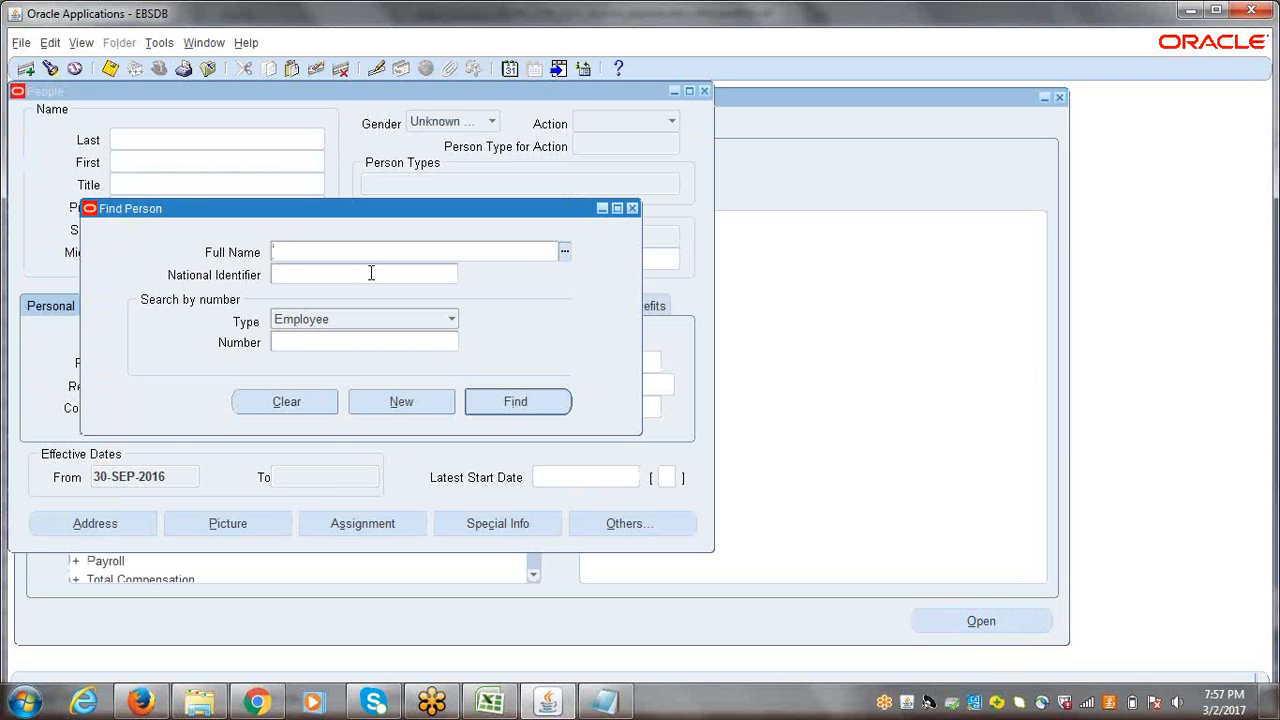
Step: Find the newly created employee by employee number
left_click(313, 345)
type("1")
key("Tab")
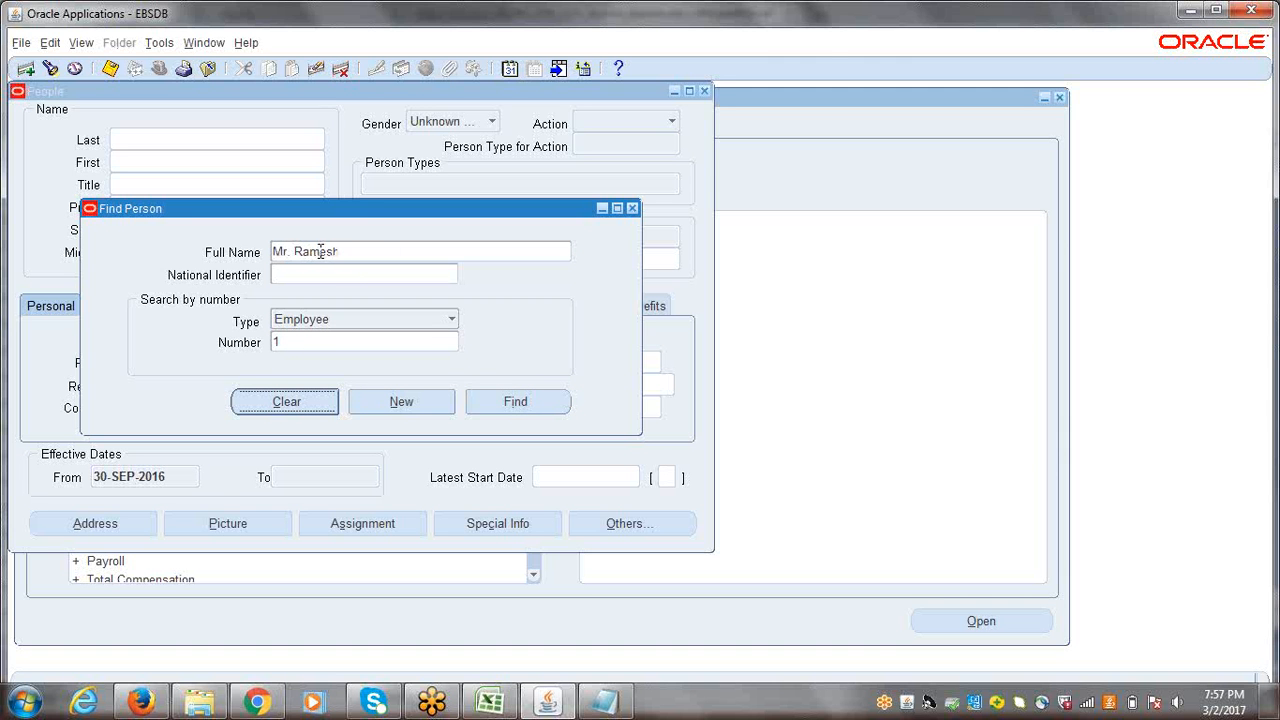
left_click(518, 402)
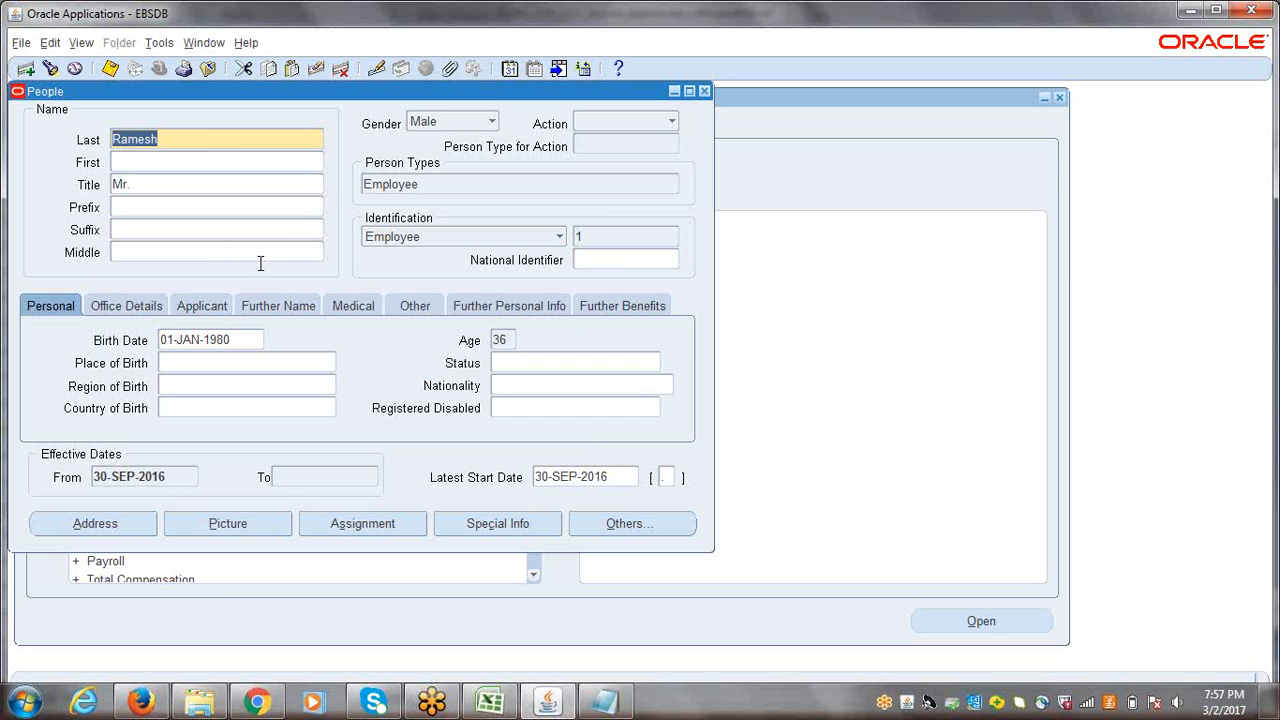
Step: Open the employee's assignment and set its position to M4444.Purchasing Manager
left_click(351, 527)
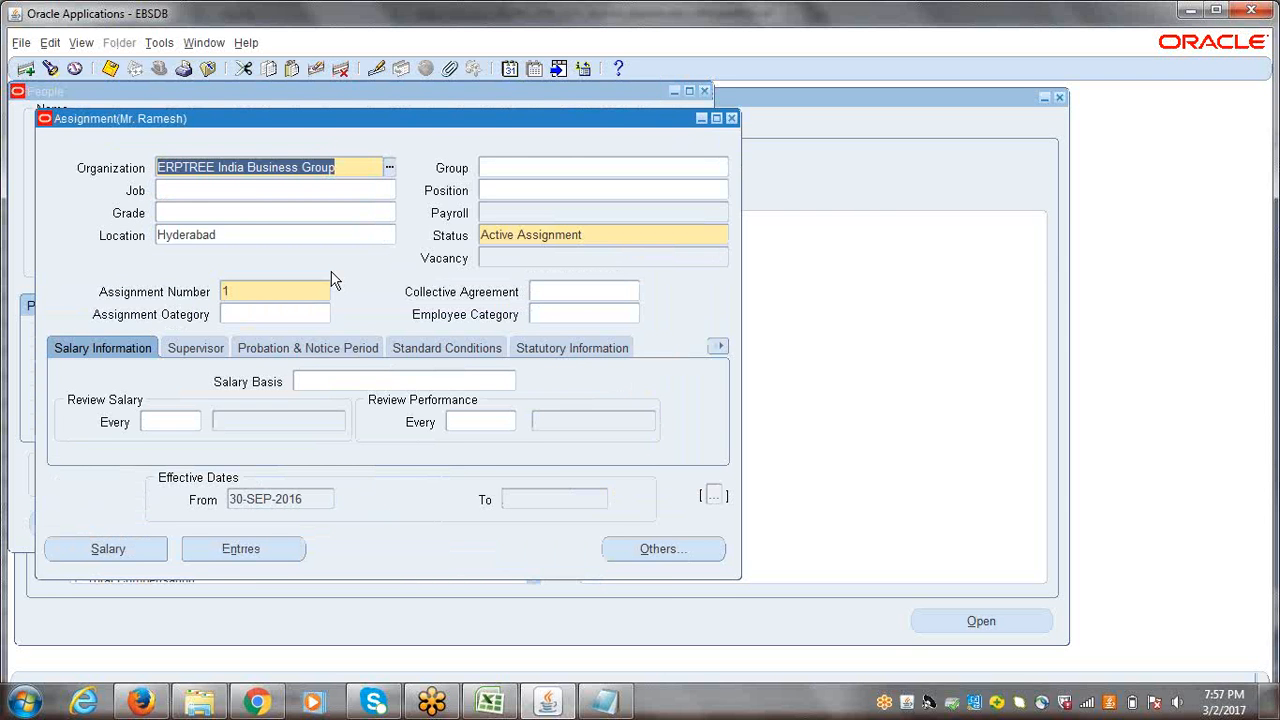
left_click(514, 186)
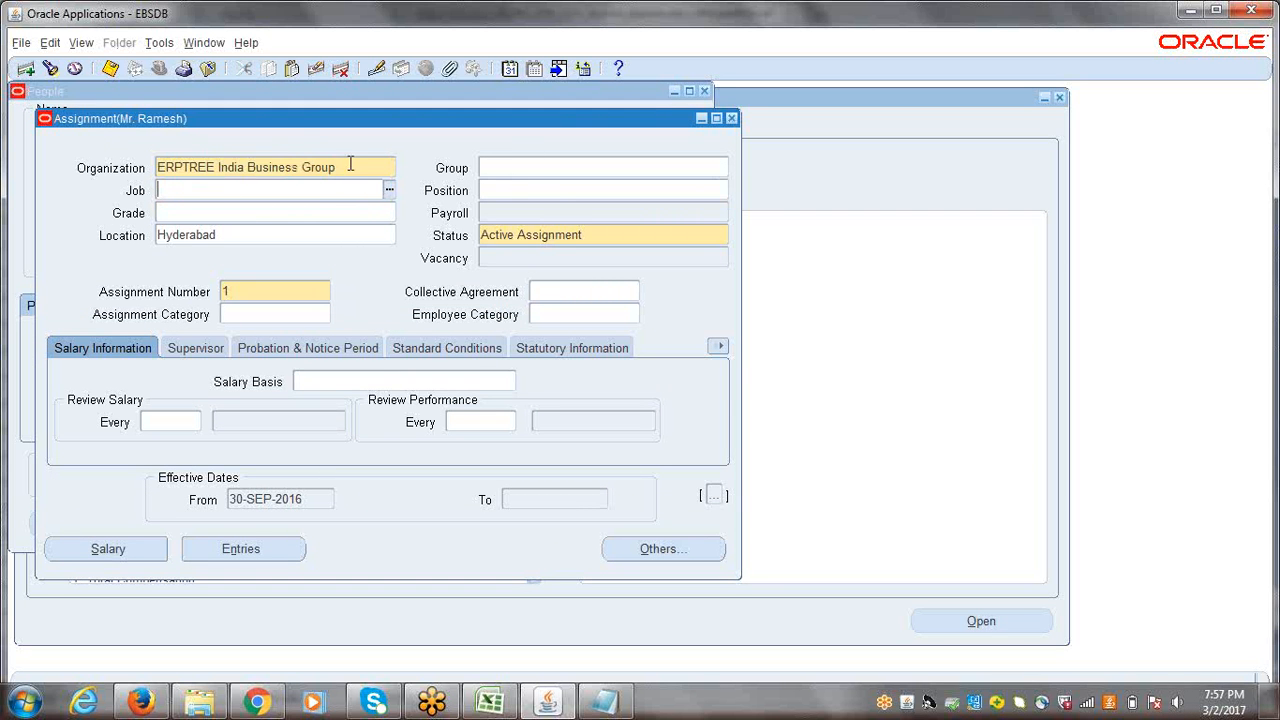
left_click(548, 190)
type("M")
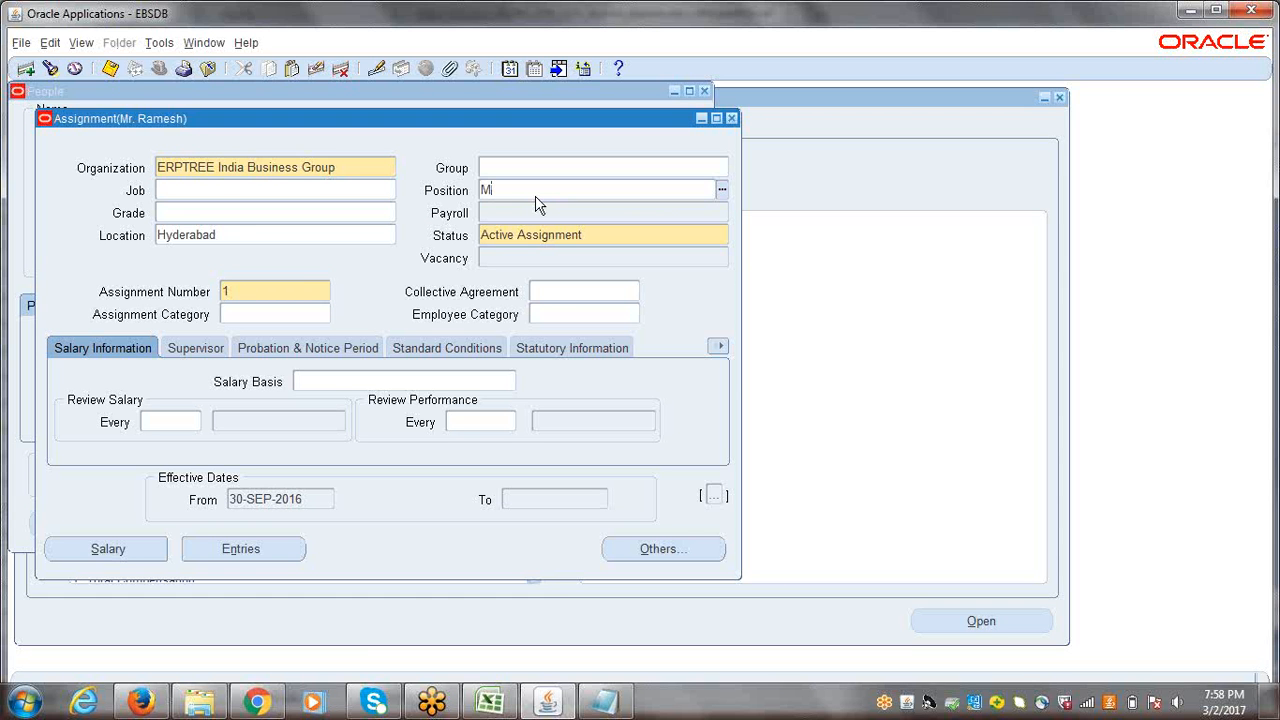
type("4444")
key("Tab")
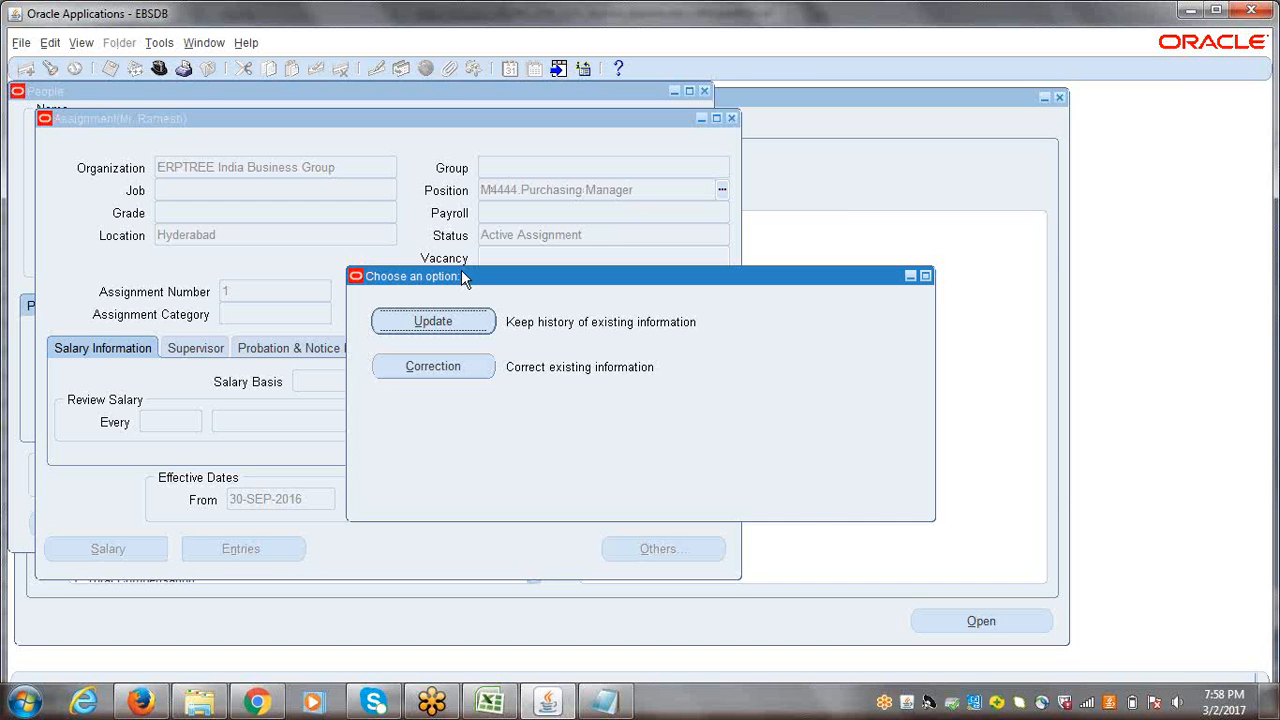
Step: Apply the position change as an Update, acknowledge the error message and accept the position's default values
left_click_drag(462, 279, 321, 266)
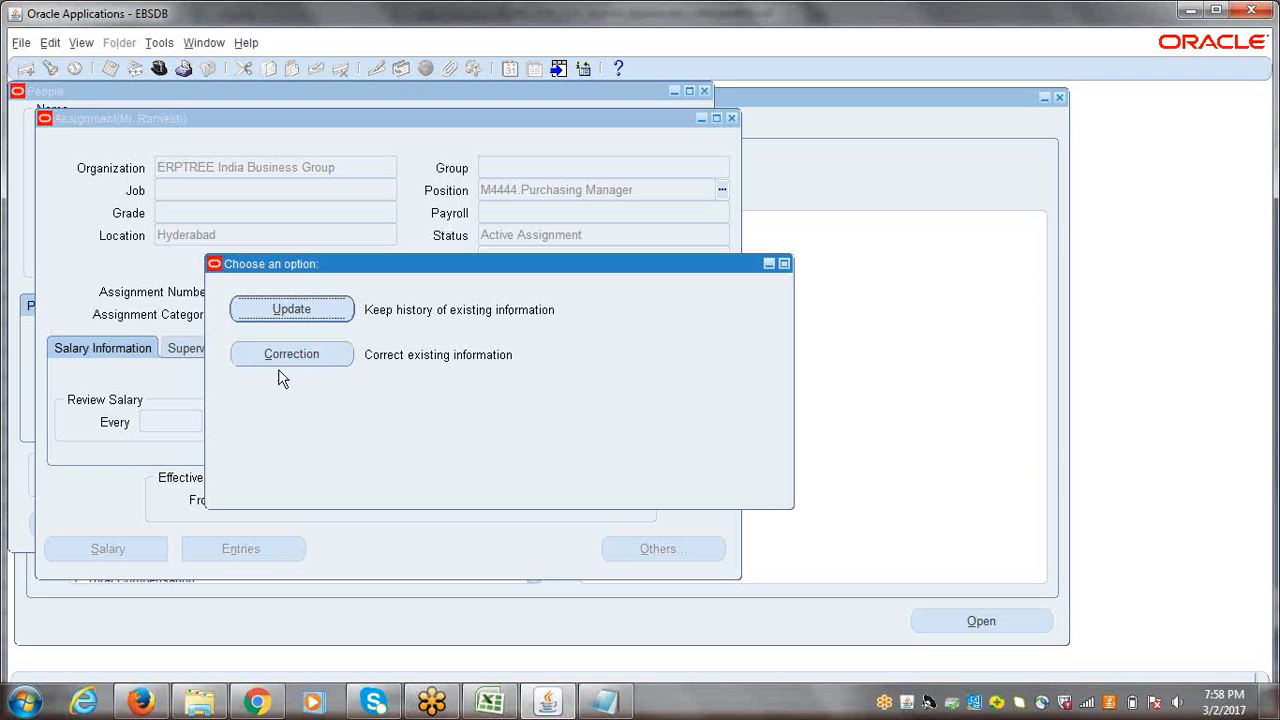
left_click(281, 309)
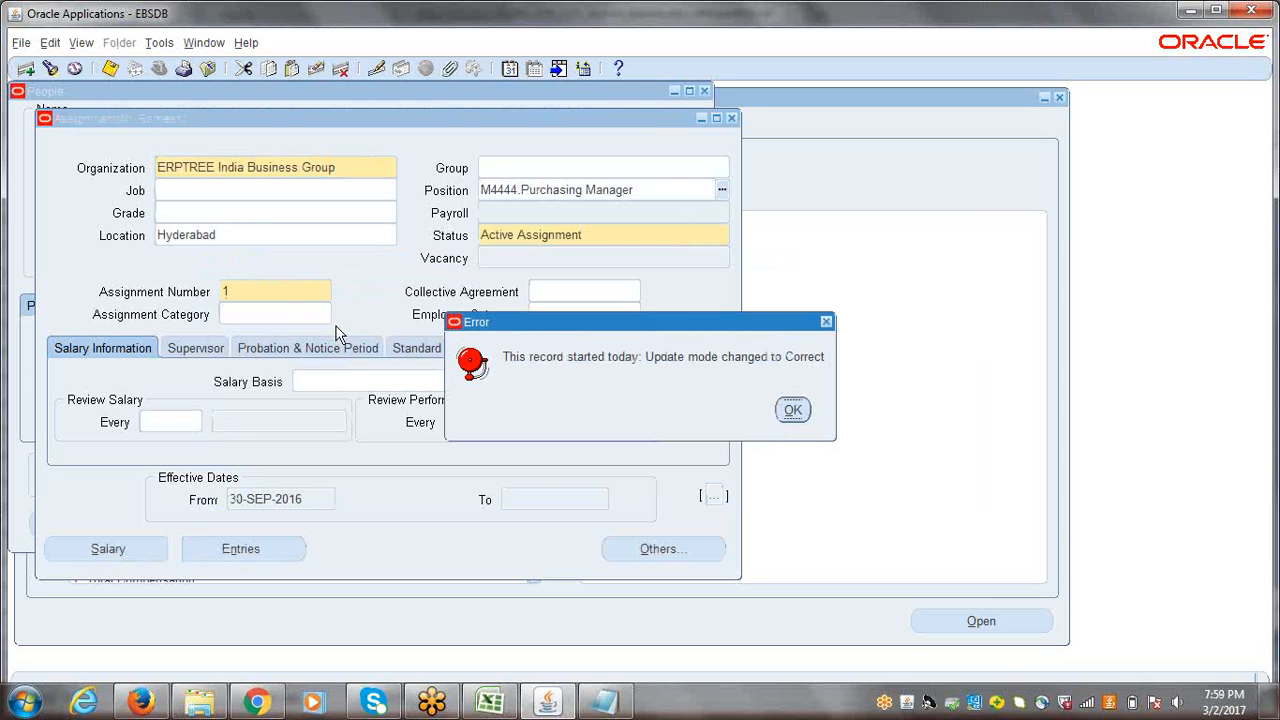
left_click_drag(657, 329, 473, 329)
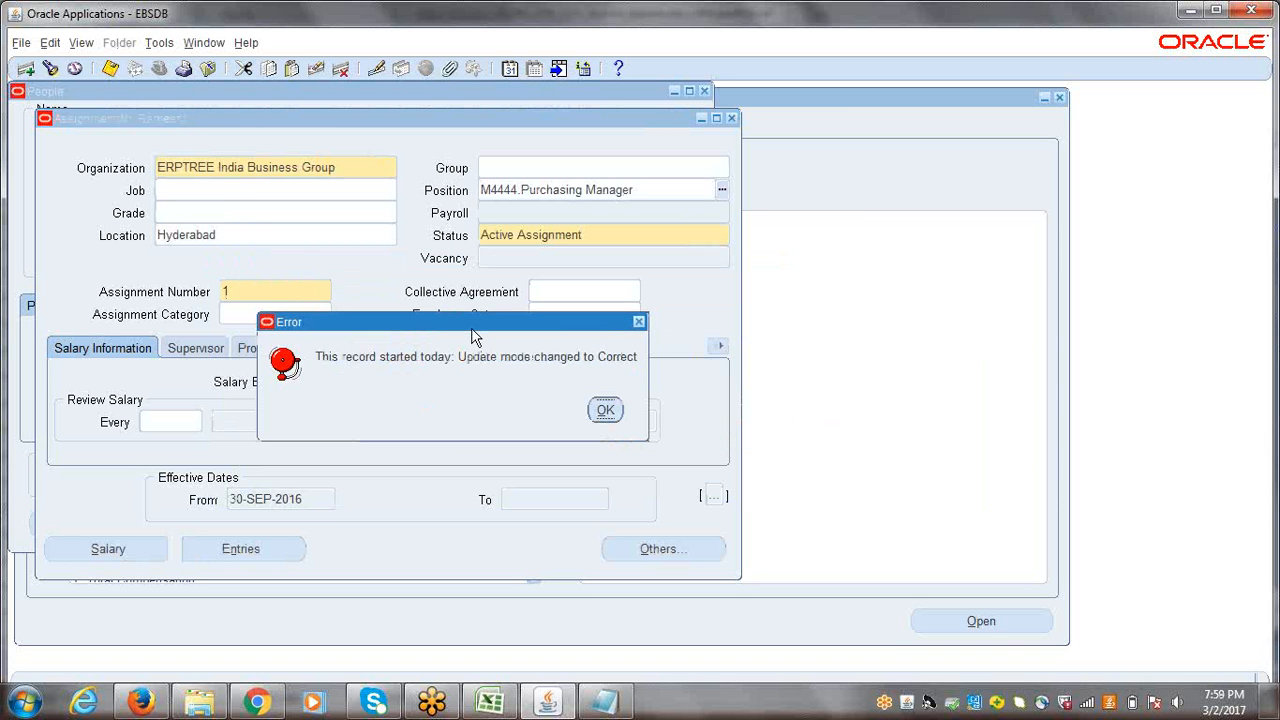
left_click(605, 410)
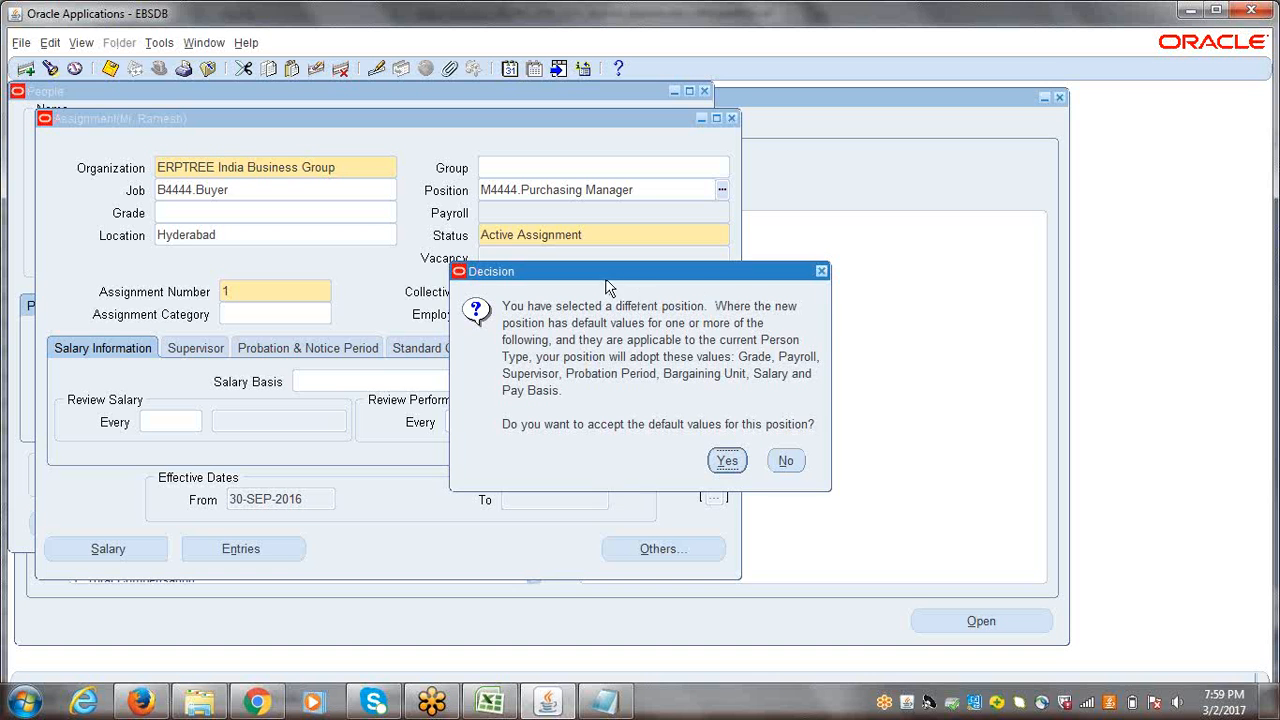
left_click_drag(607, 284, 457, 275)
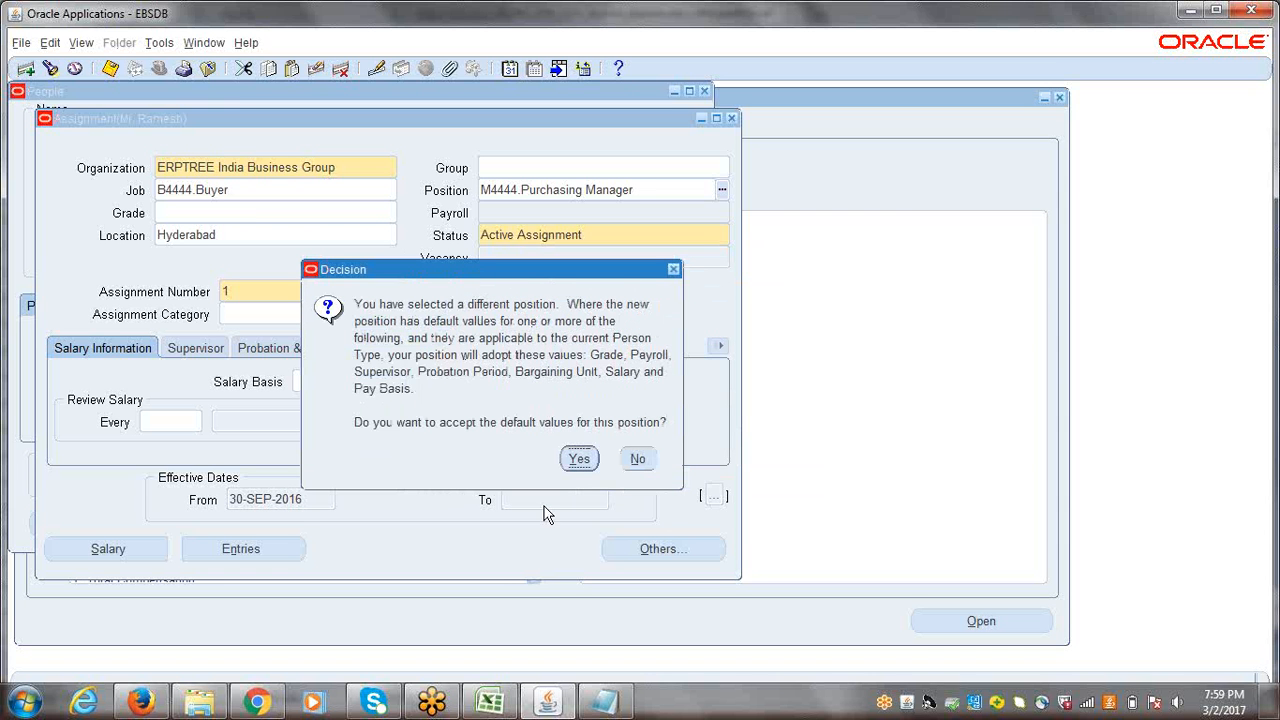
left_click(577, 460)
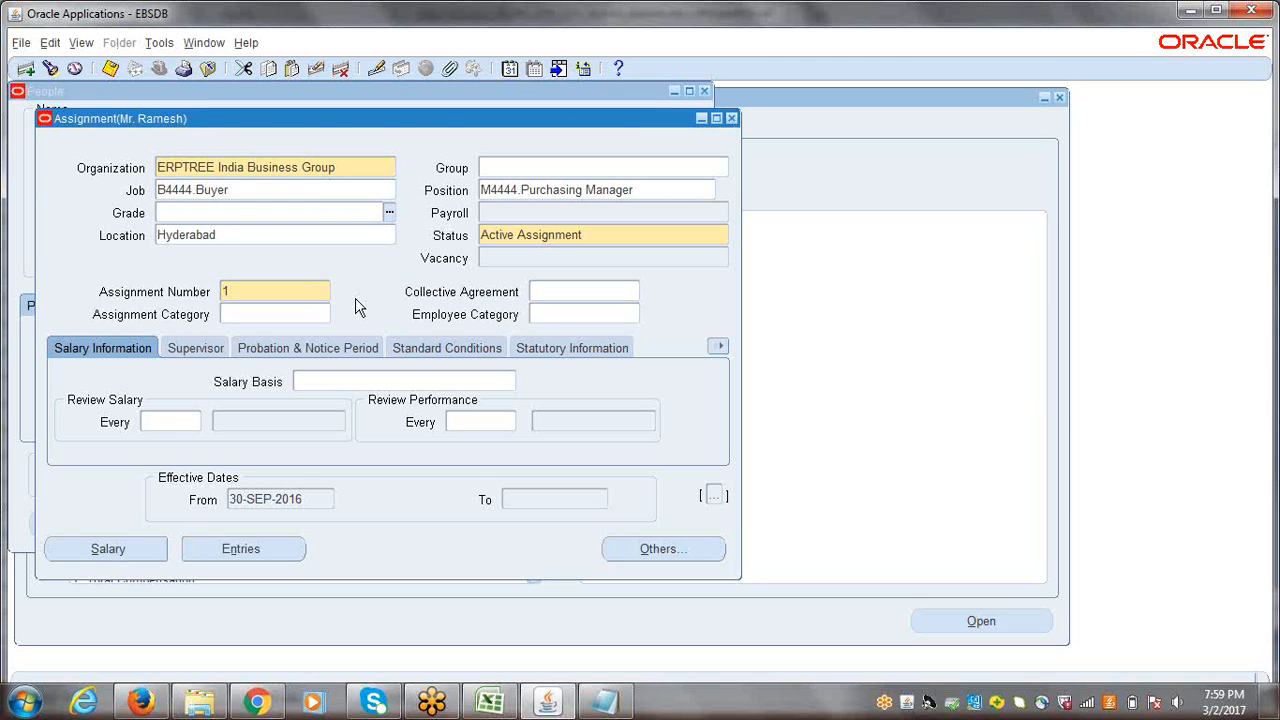
Step: Save the assignment with job B4444.Buyer and position M4444.Purchasing Manager, and close the Assignment form
left_click(260, 192)
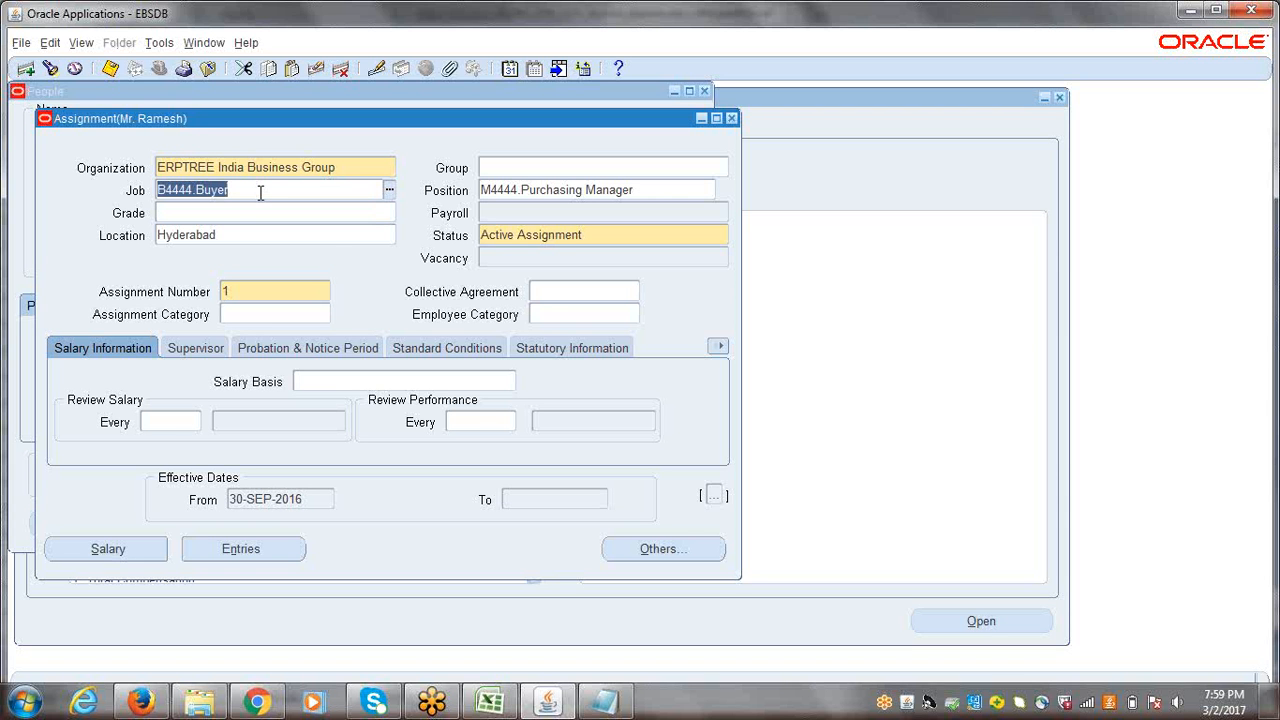
left_click(519, 190)
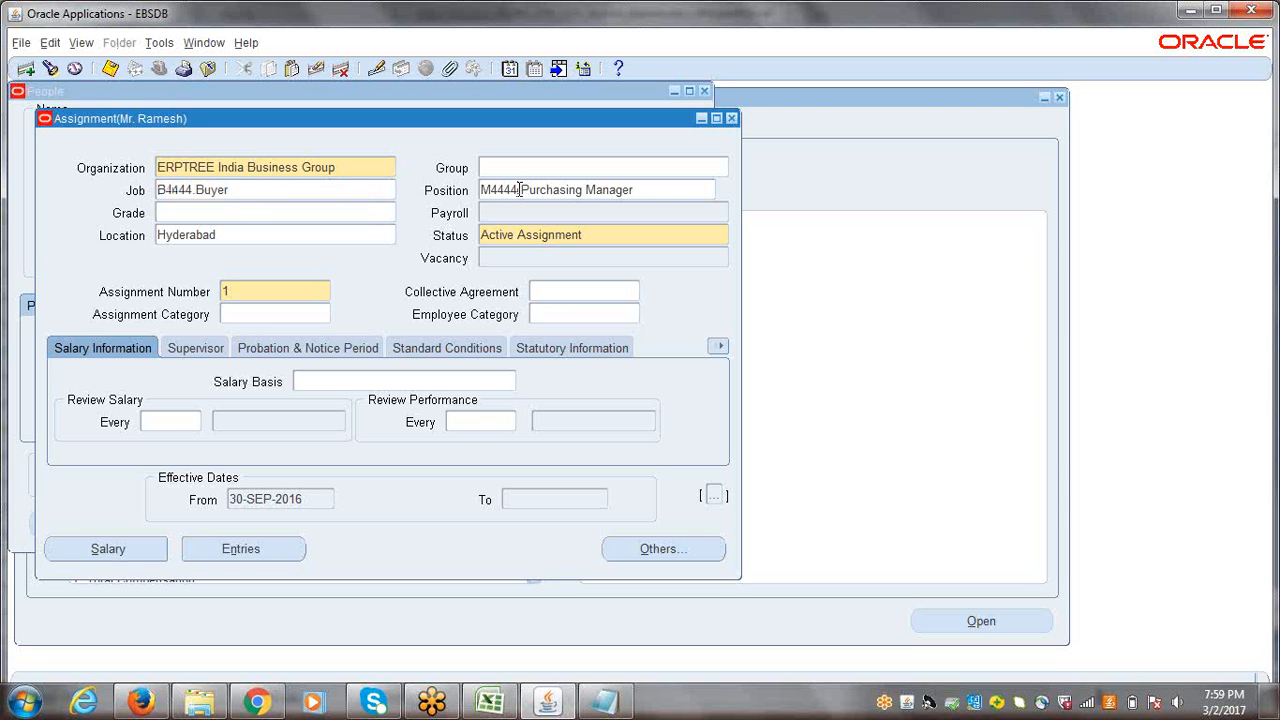
double_click(519, 190)
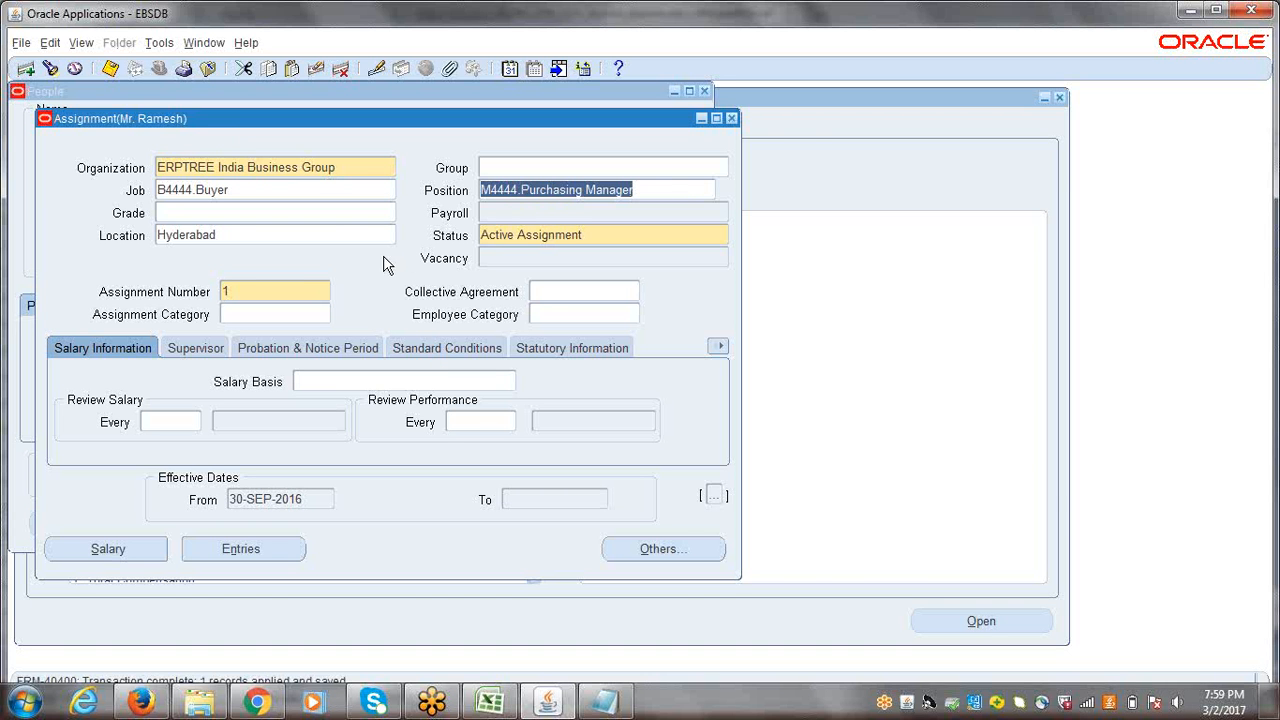
left_click(731, 118)
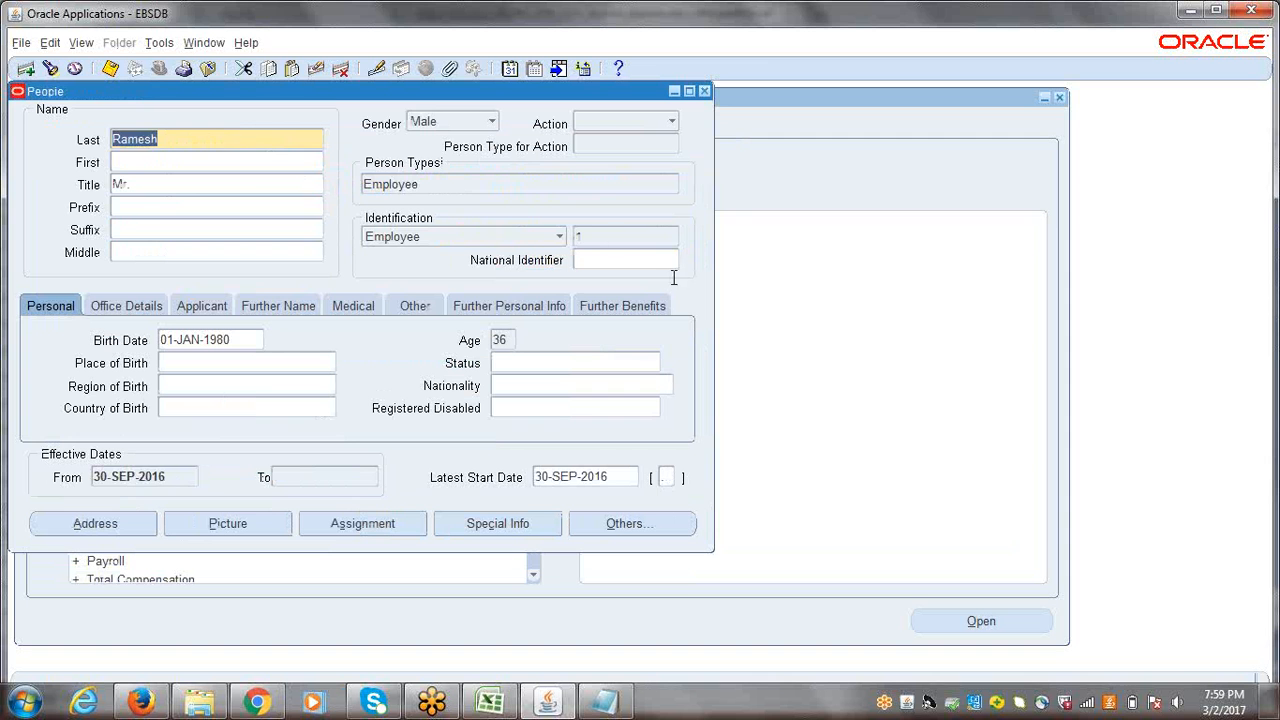
Step: Save the employee's People record again and close the McAfee subscription notification
double_click(611, 236)
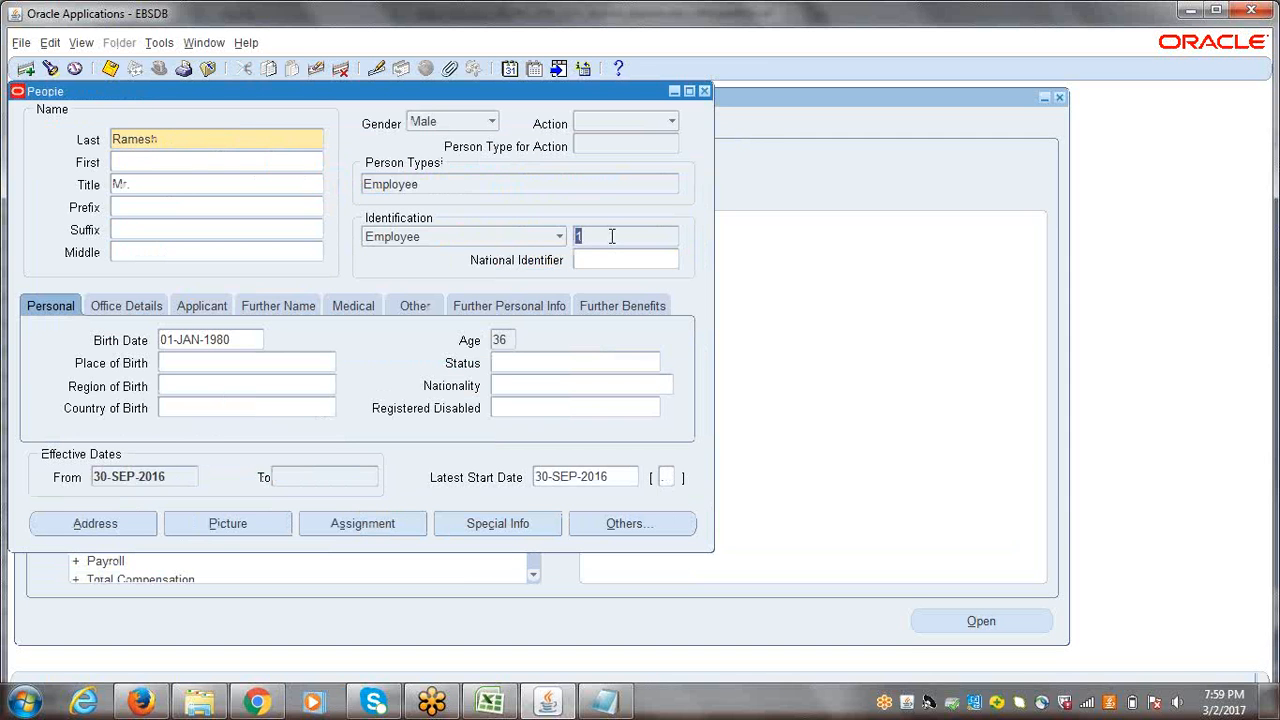
key("ctrl+s")
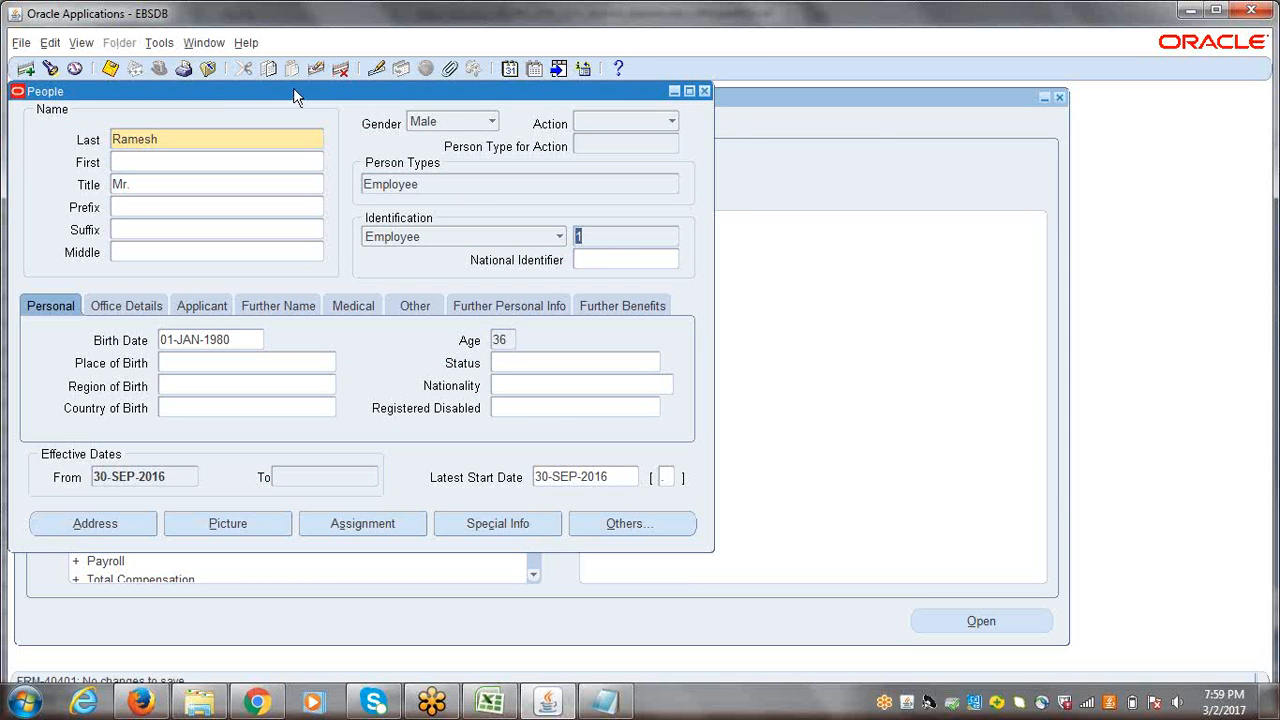
left_click_drag(293, 91, 336, 121)
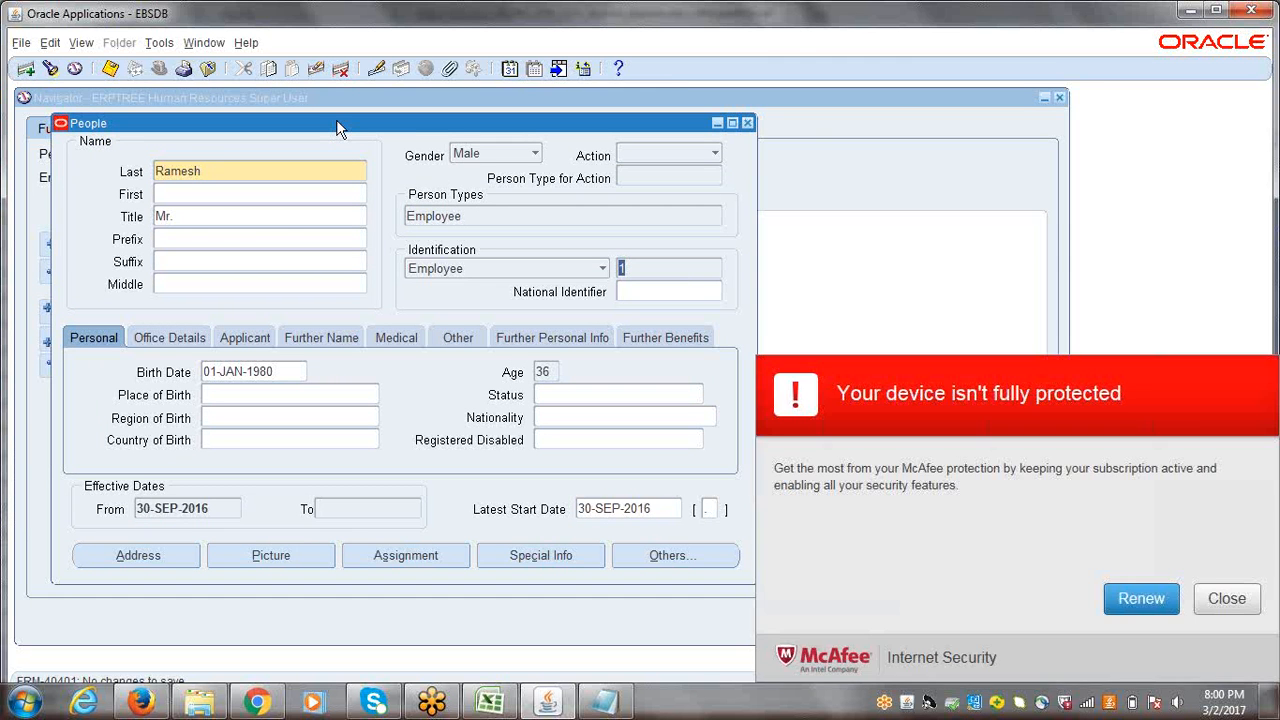
left_click(1230, 600)
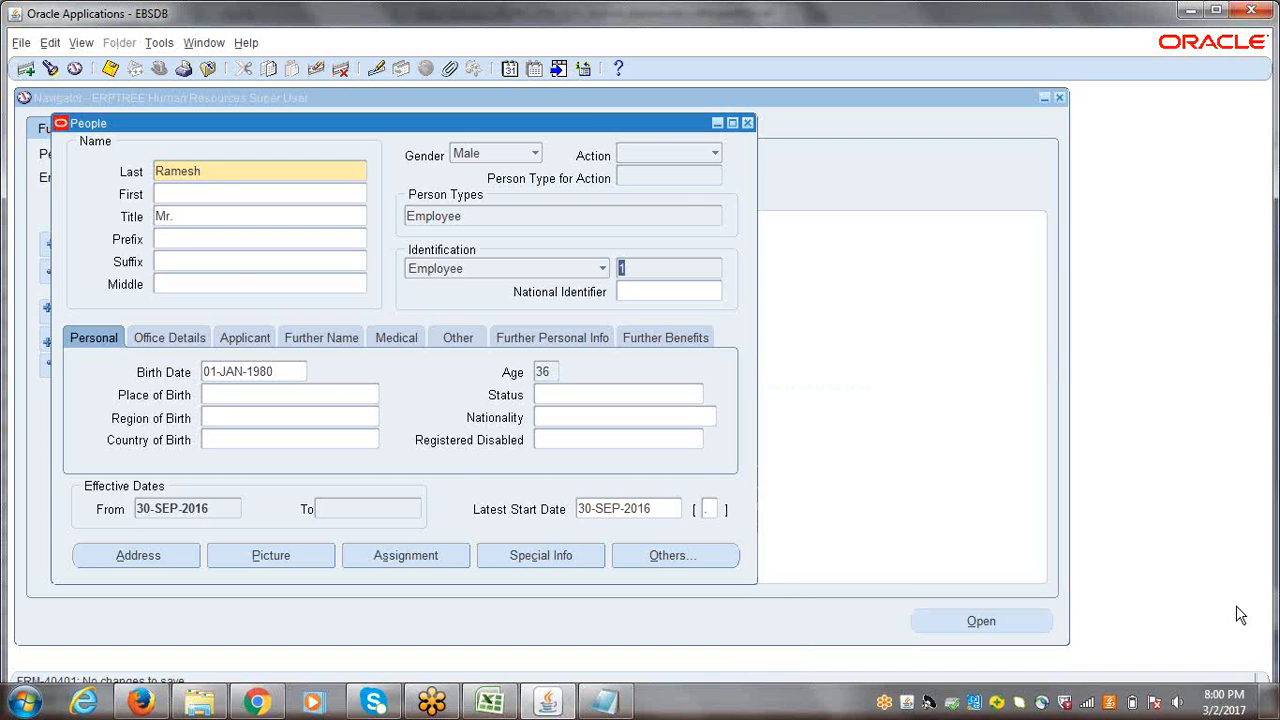
mouse_move(586, 127)
left_mouse_down()
mouse_move(583, 114)
mouse_move(583, 126)
left_mouse_up()
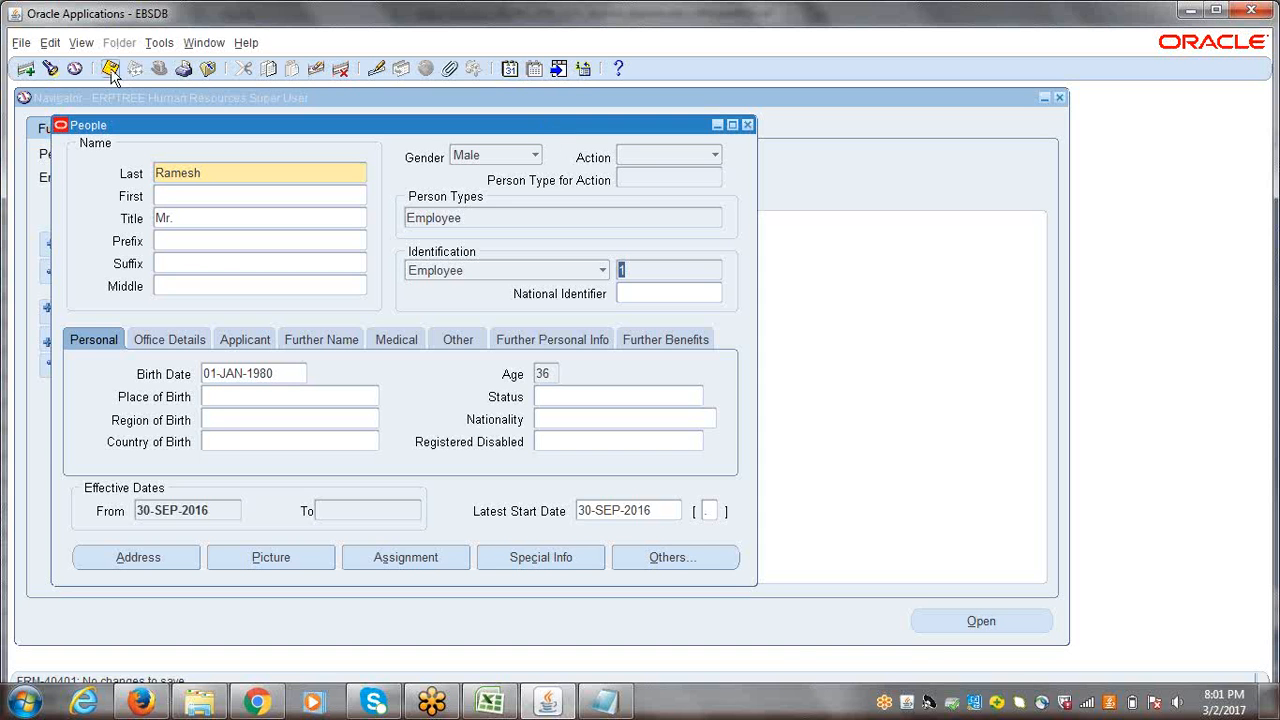
Step: Switch to the Excel notes and add "Assign Employee to User" in cell A163, below the existing setup steps
left_click(490, 702)
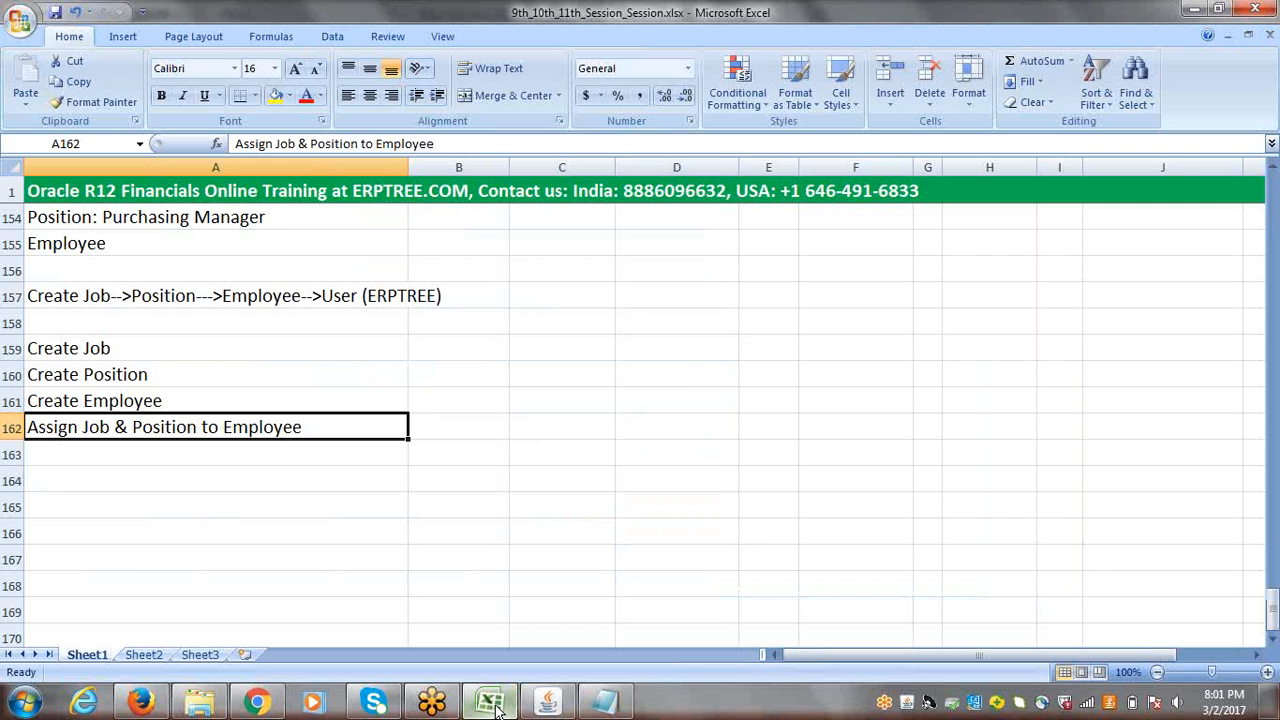
left_click(118, 450)
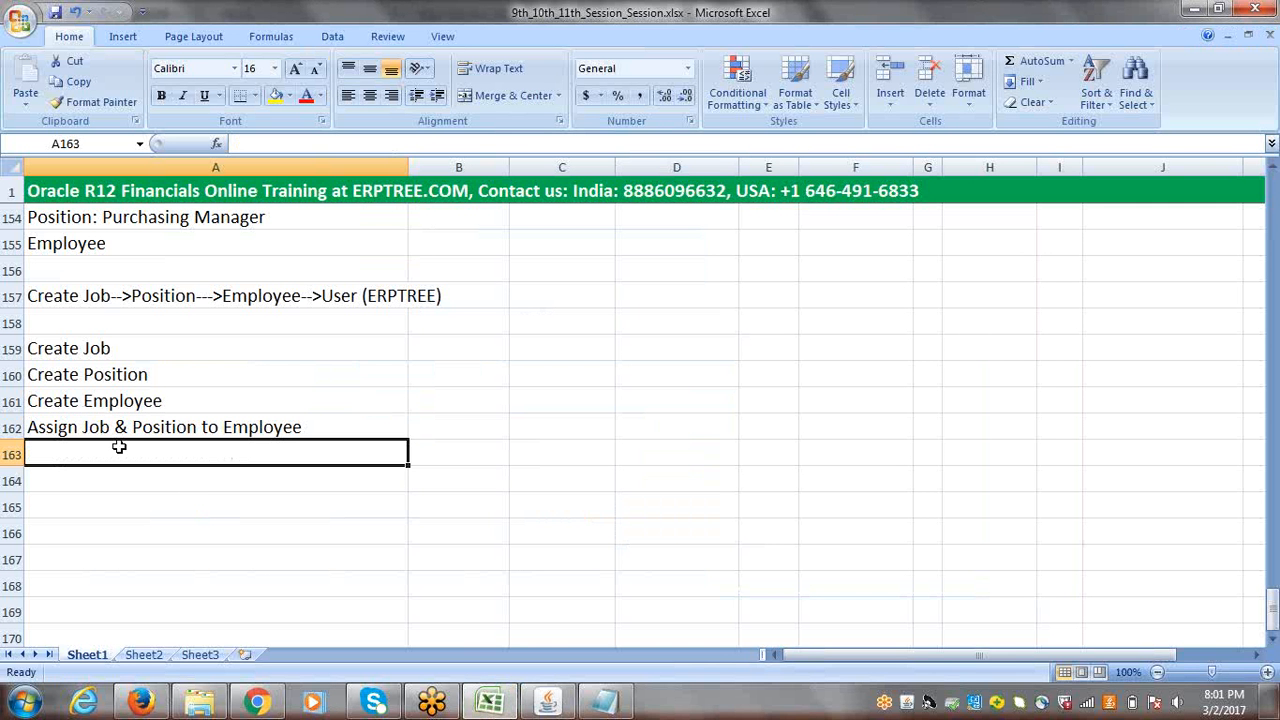
type("Assign ")
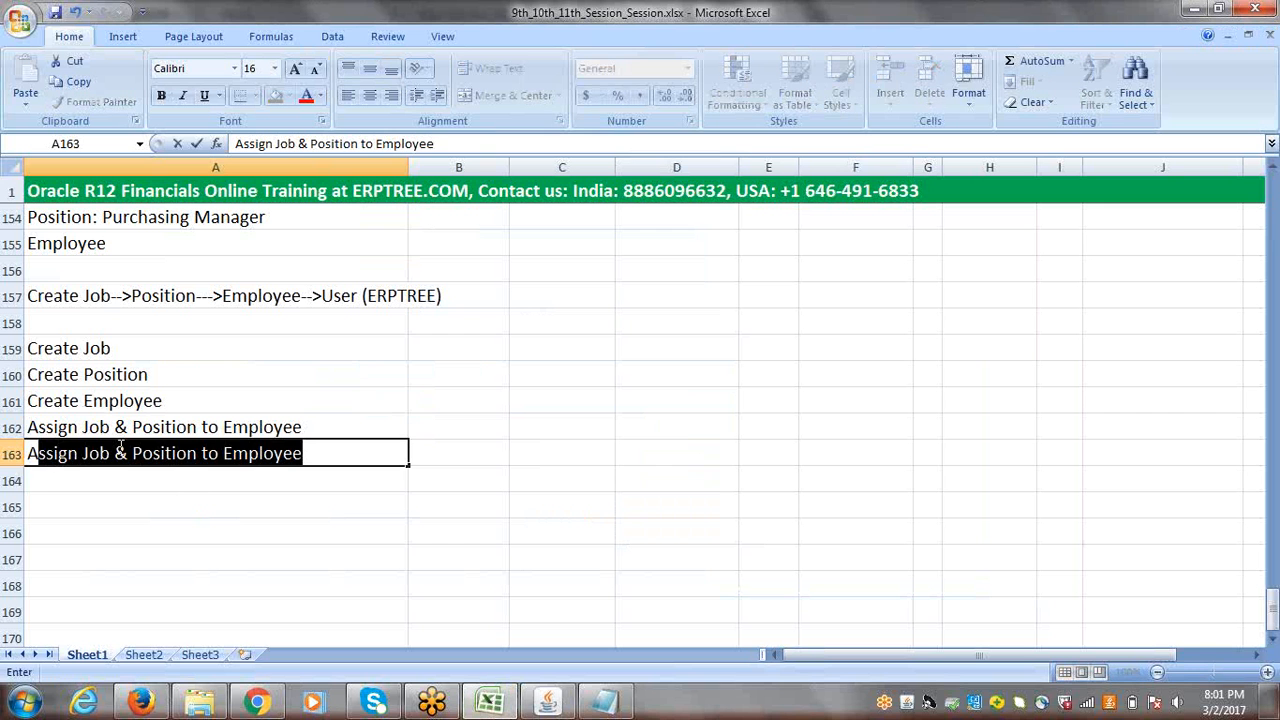
type("E")
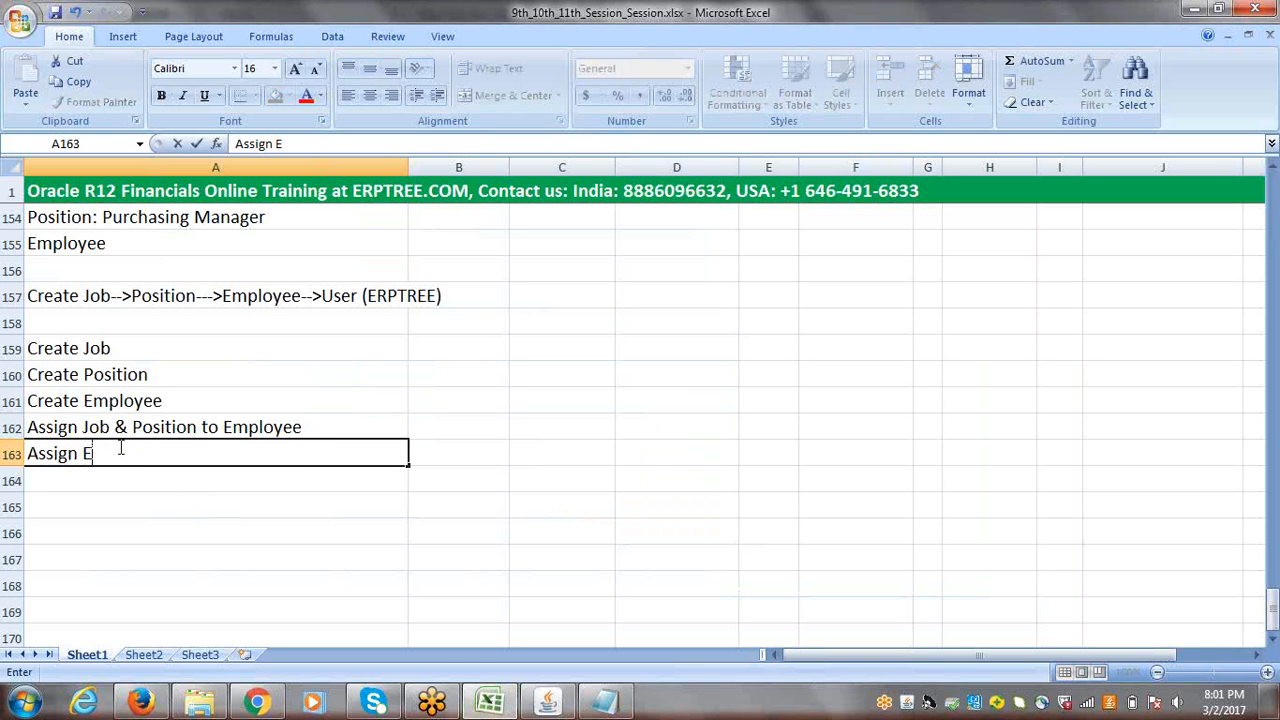
type("mployee to User")
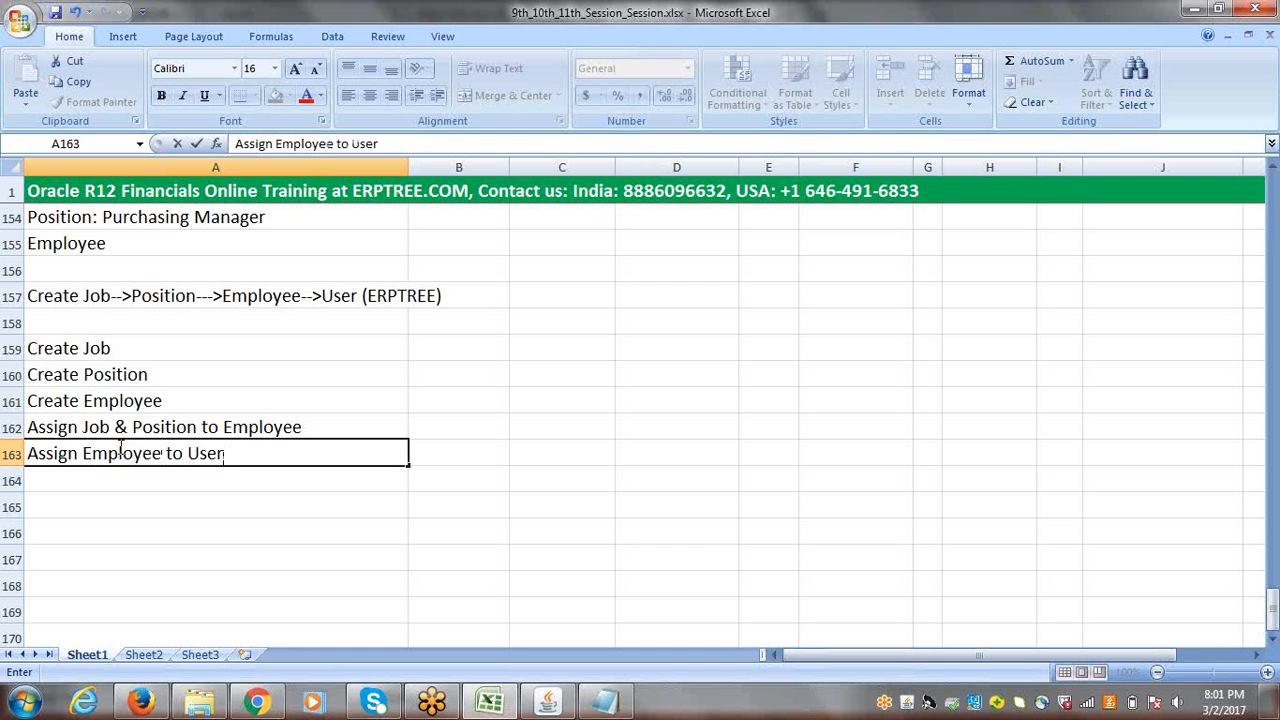
key("ctrl+Return")
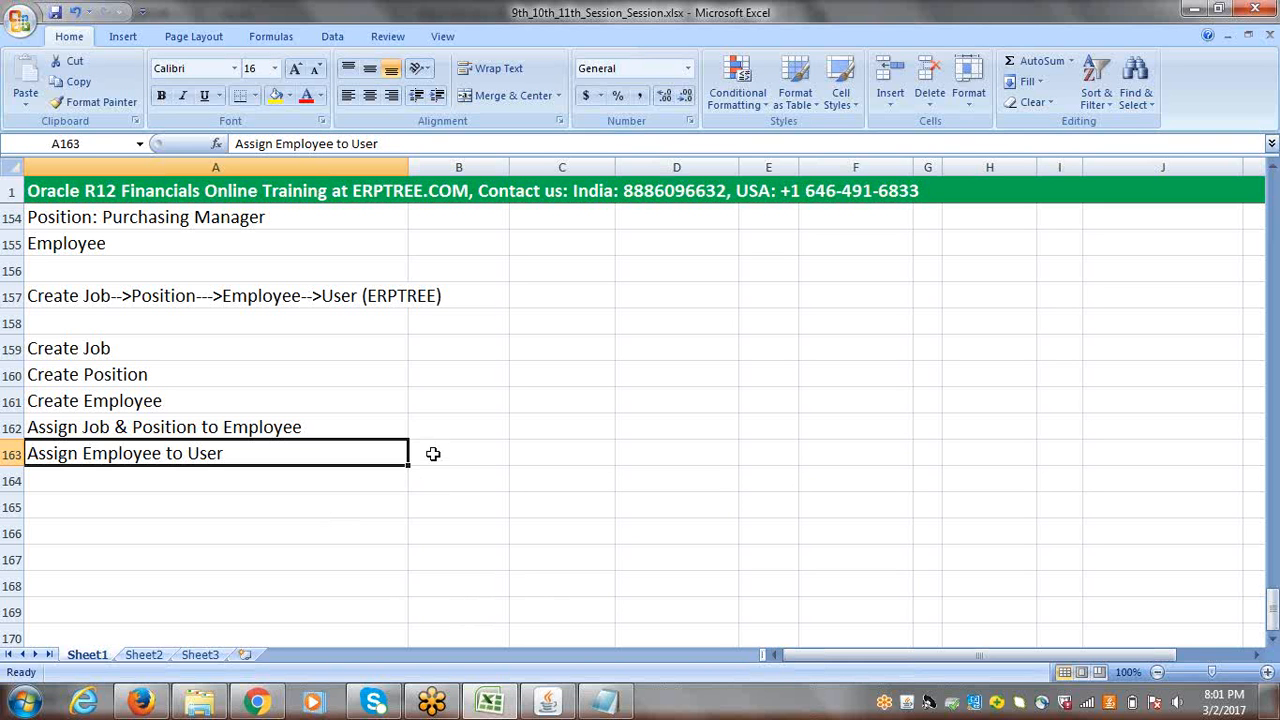
Step: Return to Oracle Applications, close the employee's People form and collapse all expanded functions in the Navigator
left_click(536, 705)
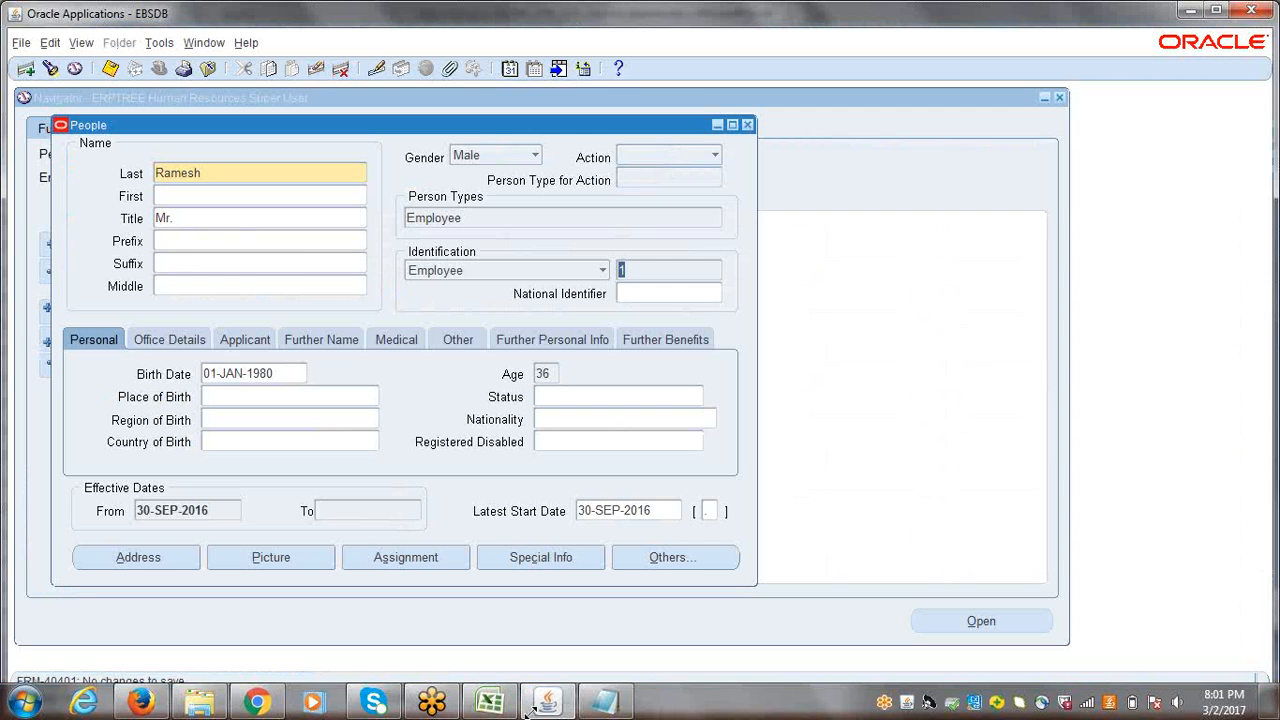
left_click(747, 125)
left_click(52, 367)
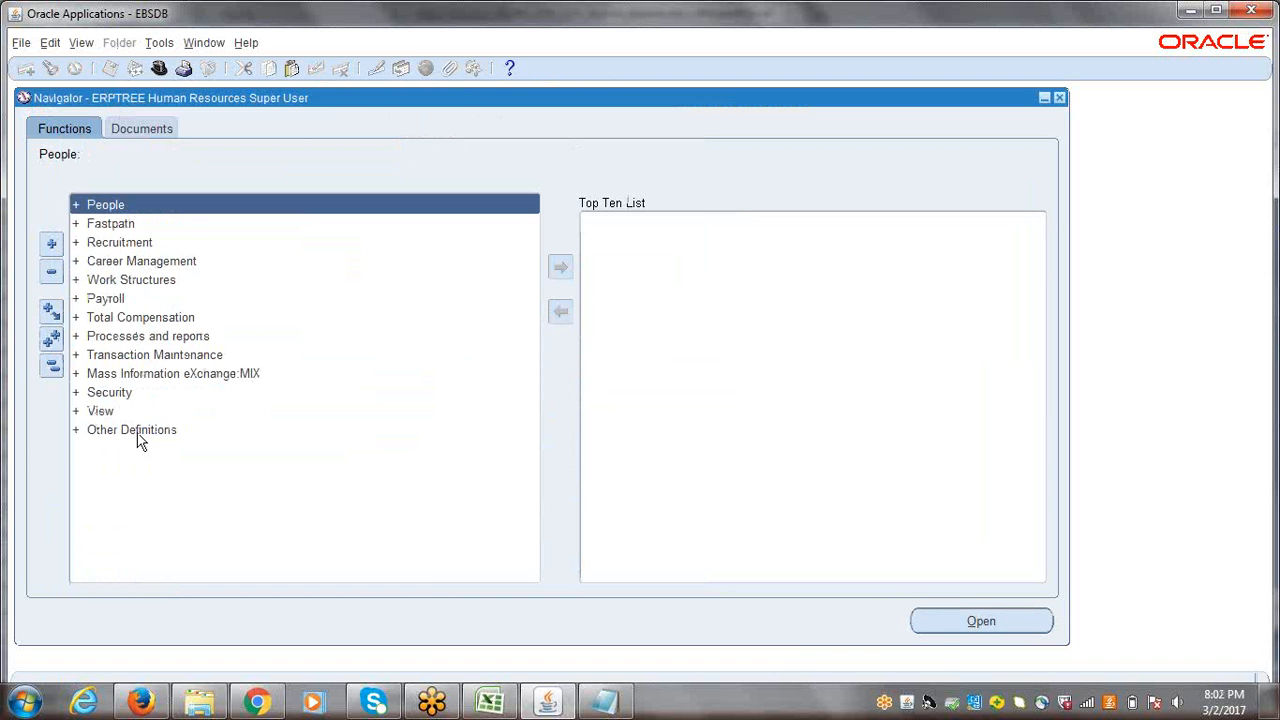
left_click(490, 703)
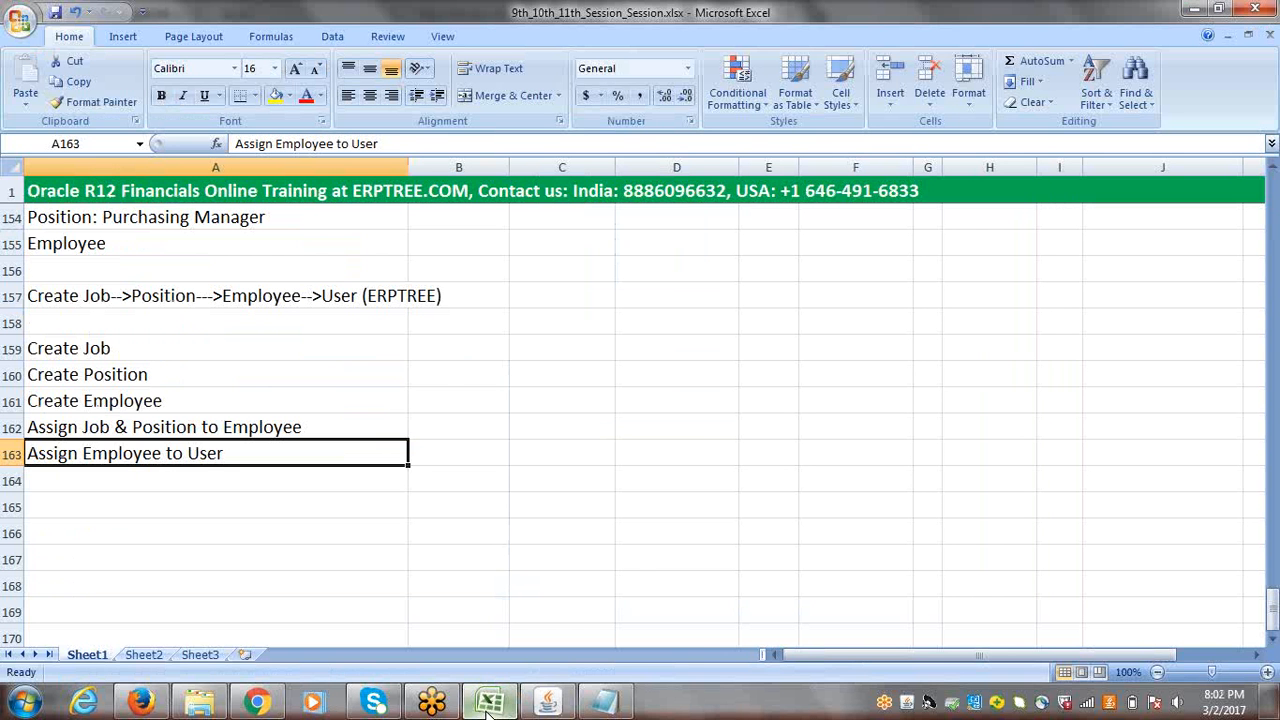
left_click(490, 703)
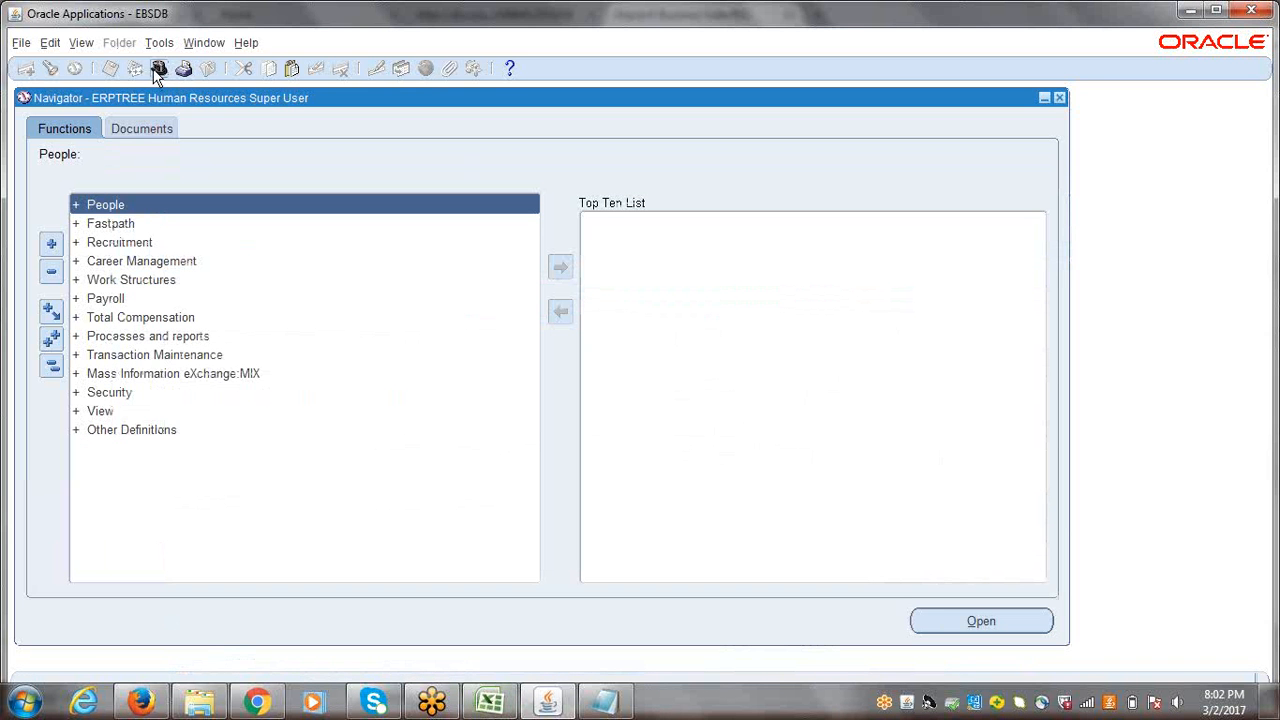
left_click(157, 70)
left_click(136, 453)
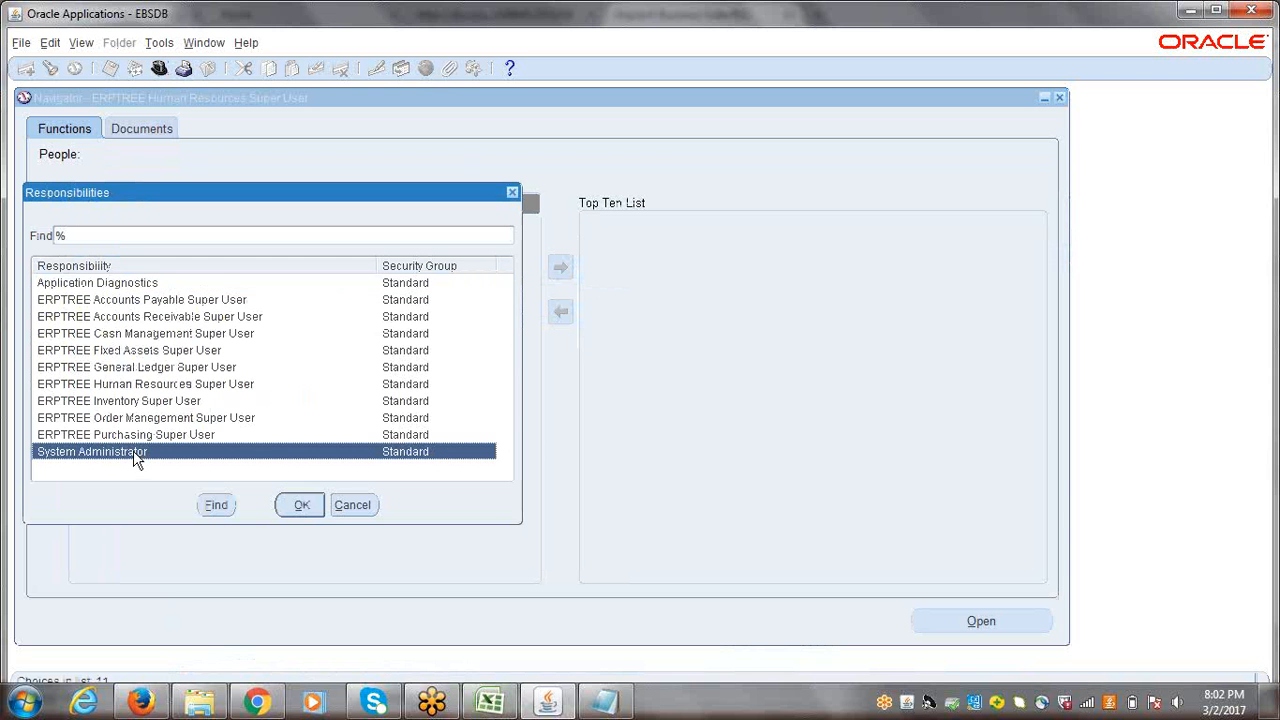
left_click(512, 192)
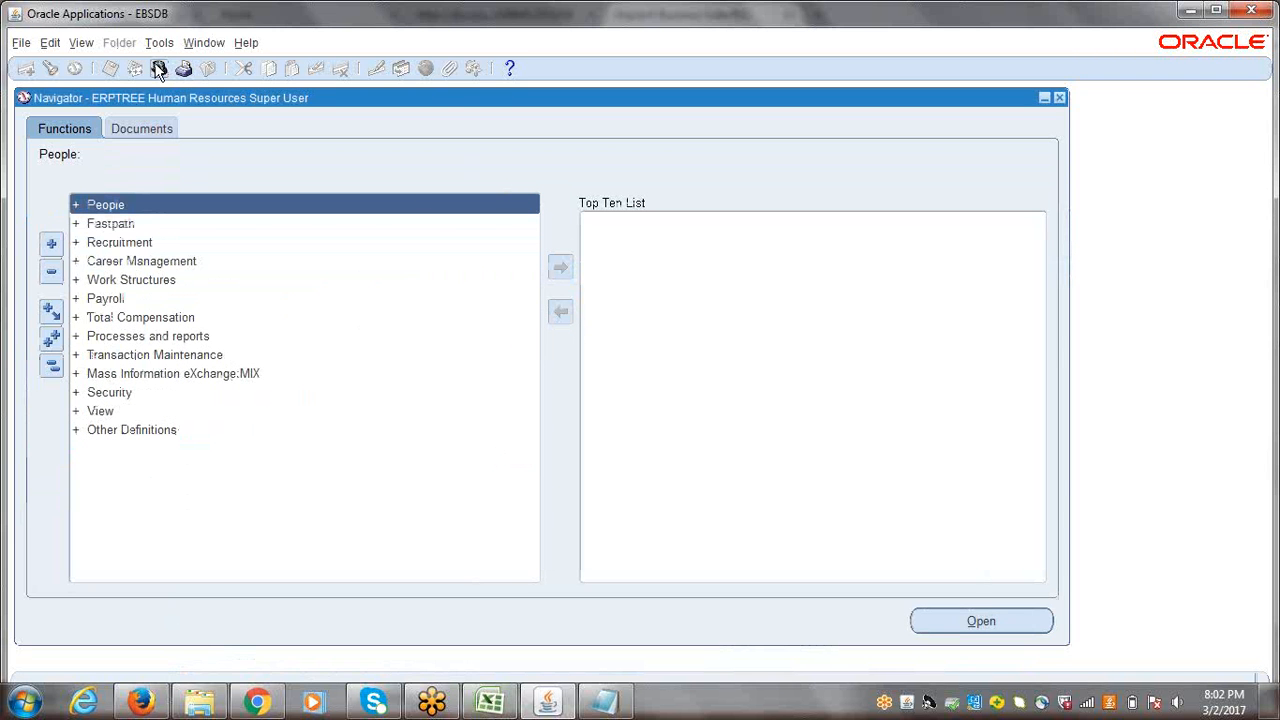
Step: Switch the responsibility to System Administrator
left_click(21, 44)
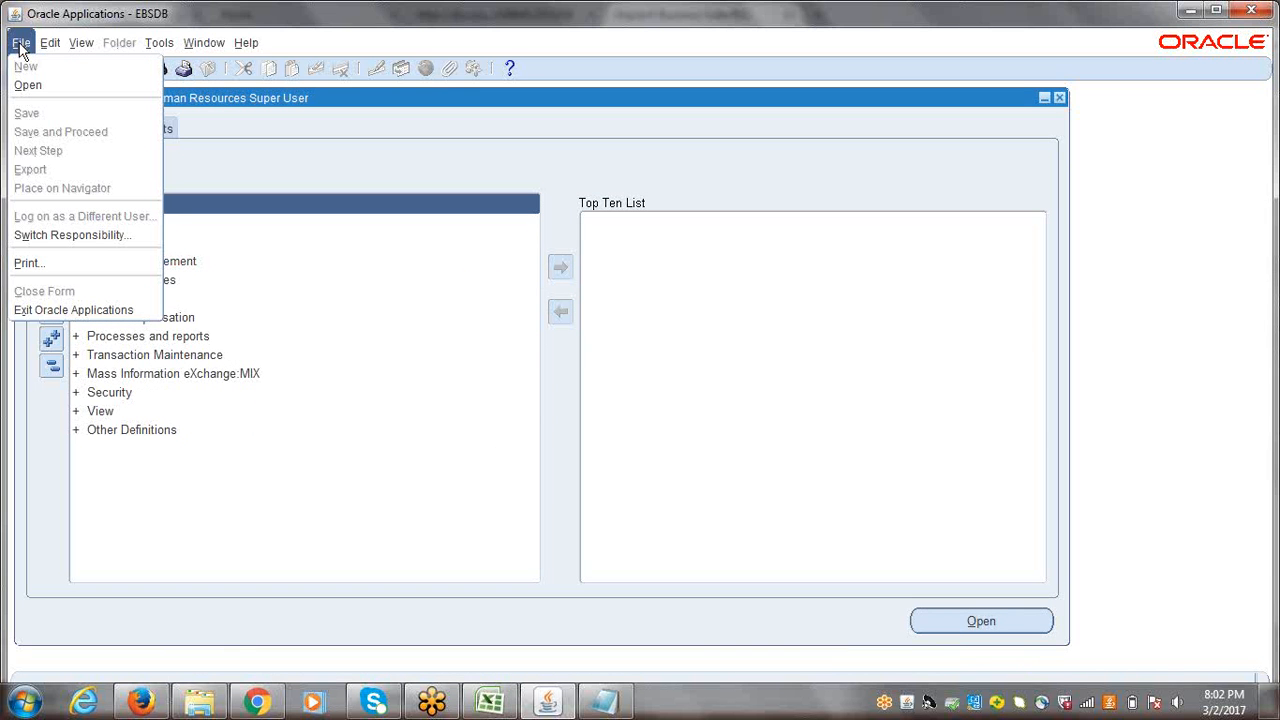
left_click(52, 237)
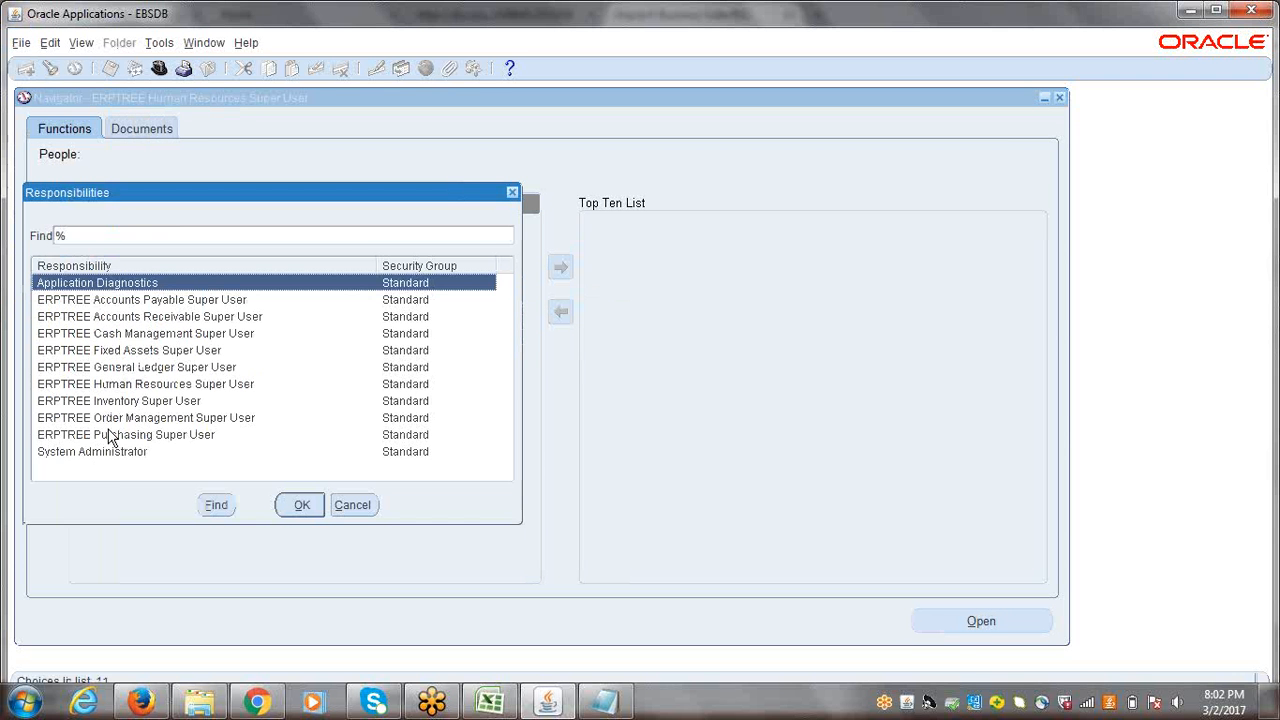
left_click(98, 452)
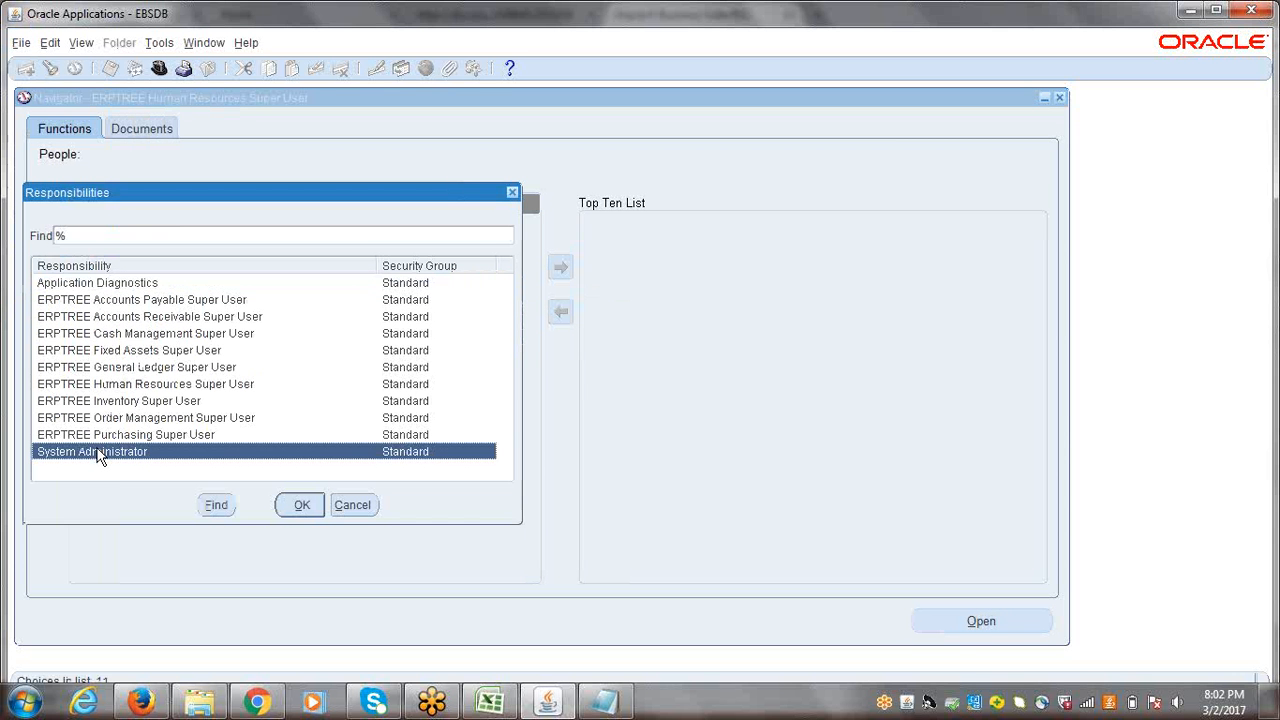
left_click(306, 507)
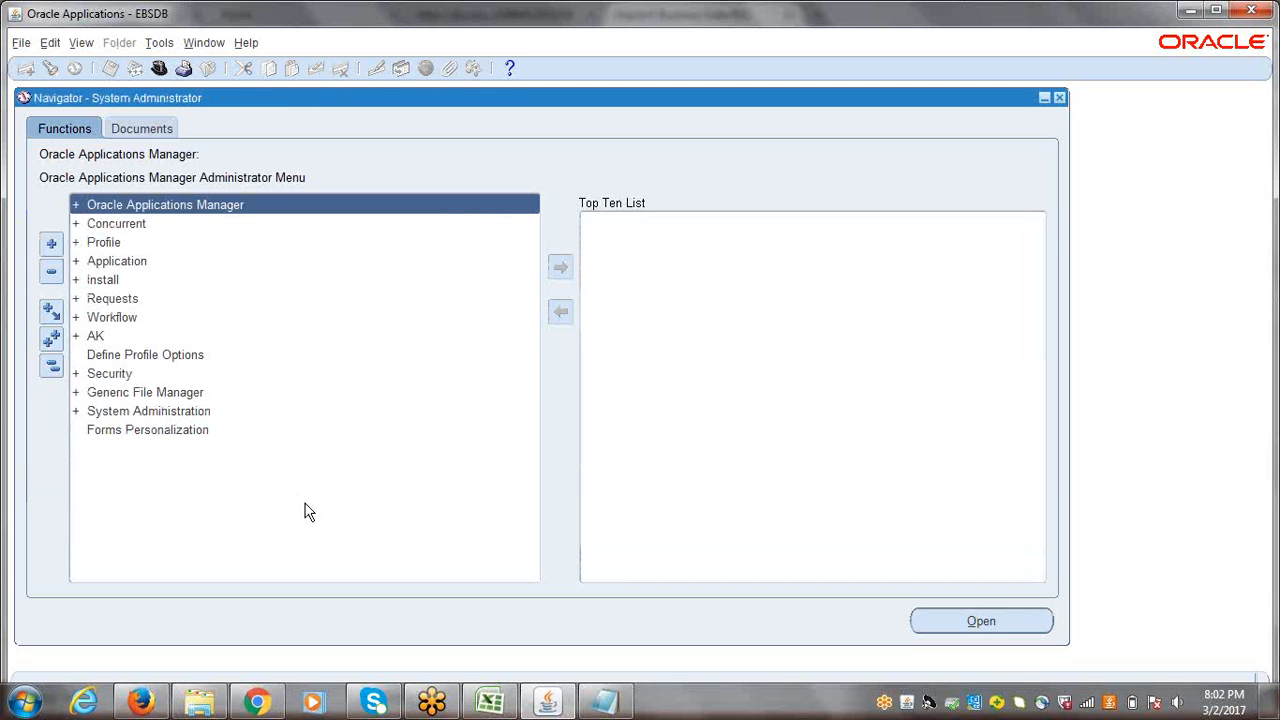
Step: Open the Users form through the Security, User, Define function and move its window clear of the edge
left_click(95, 374)
key("Return")
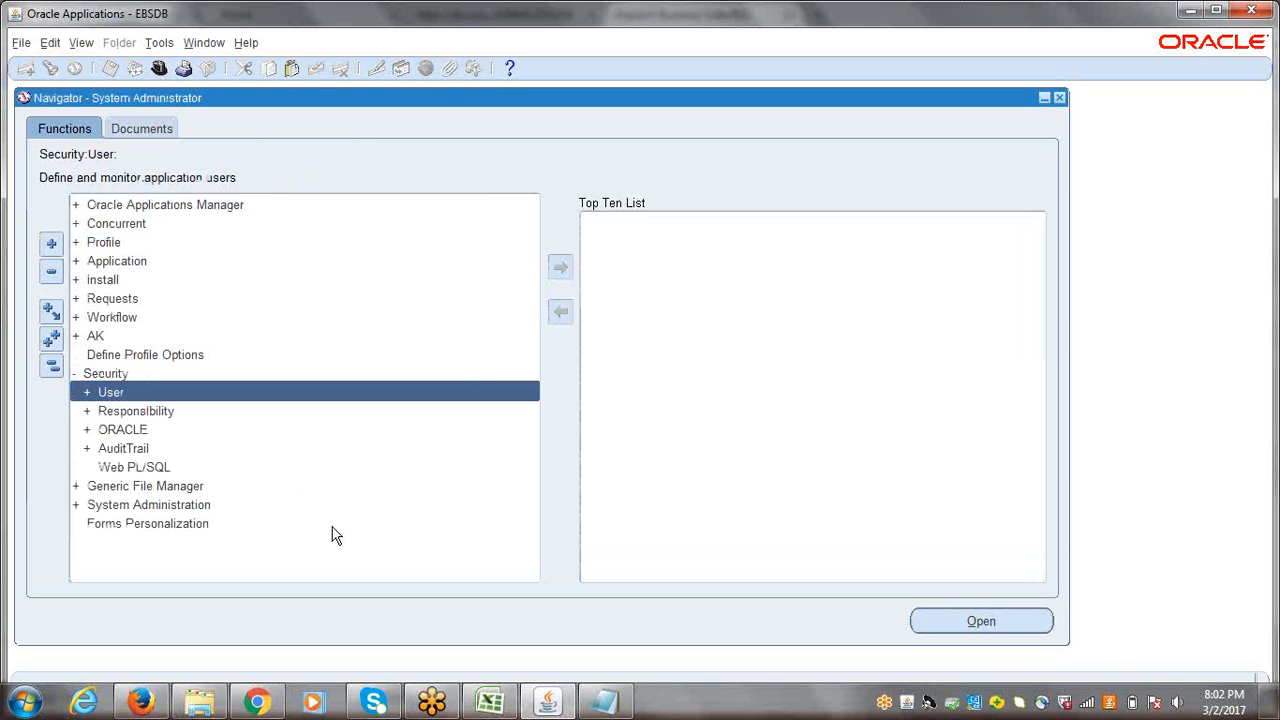
key("Return")
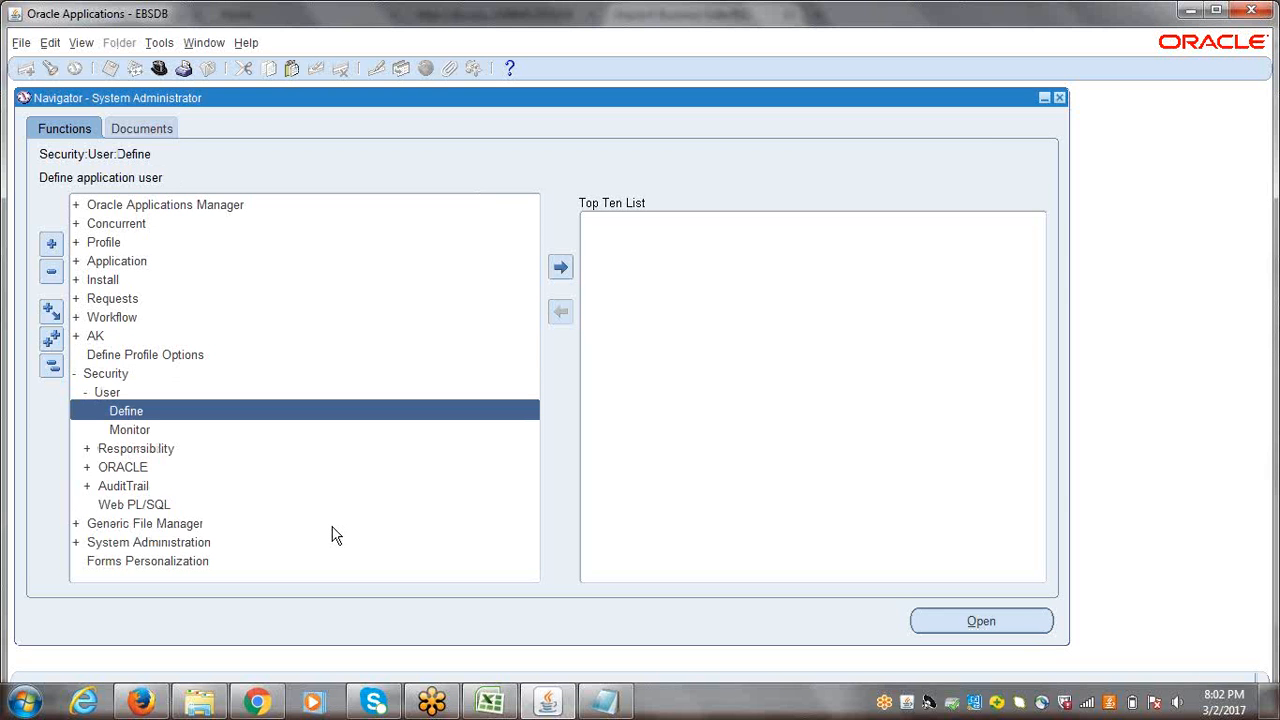
key("Return")
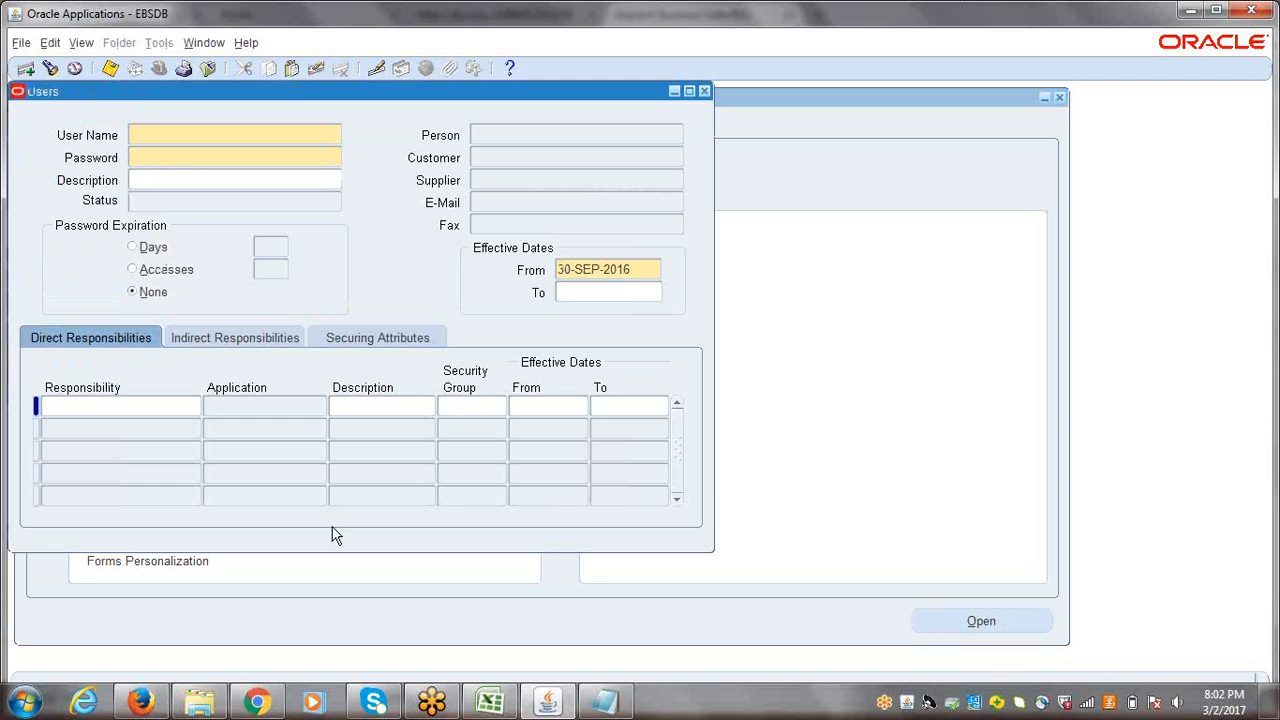
left_click_drag(350, 97, 382, 112)
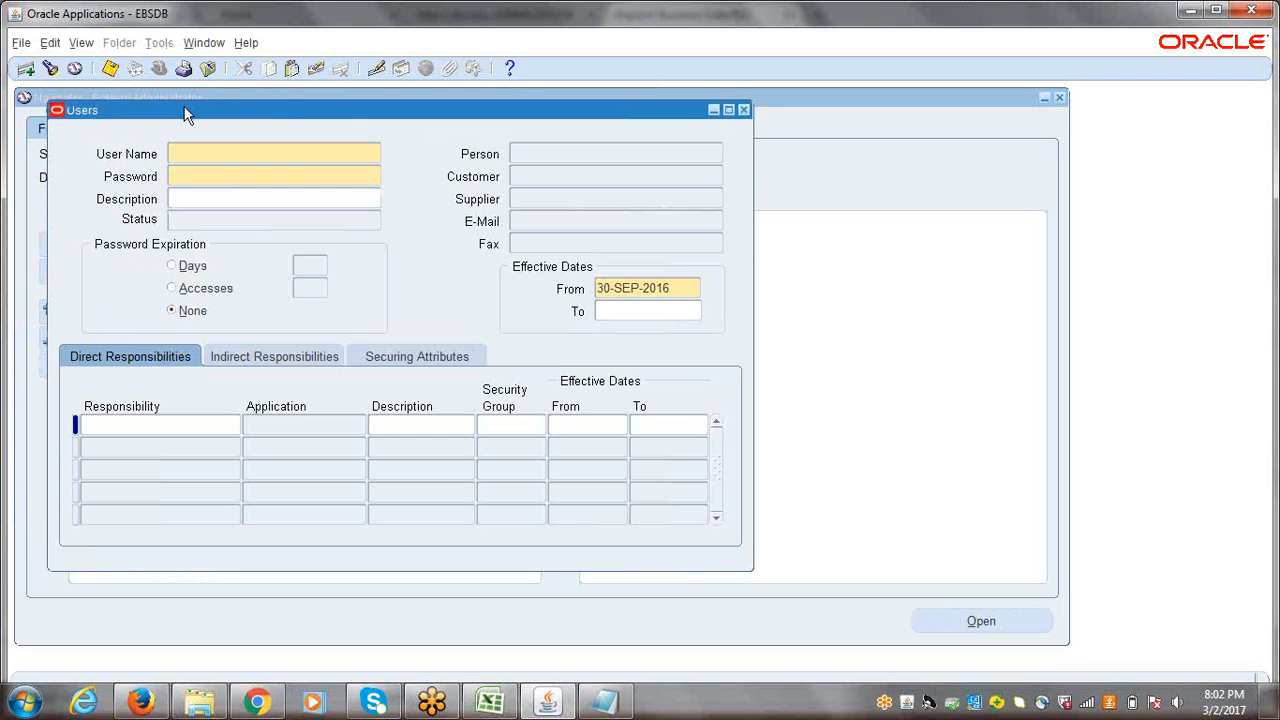
Step: Find the user ERPTREE and load its record in the Users form
left_click(50, 68)
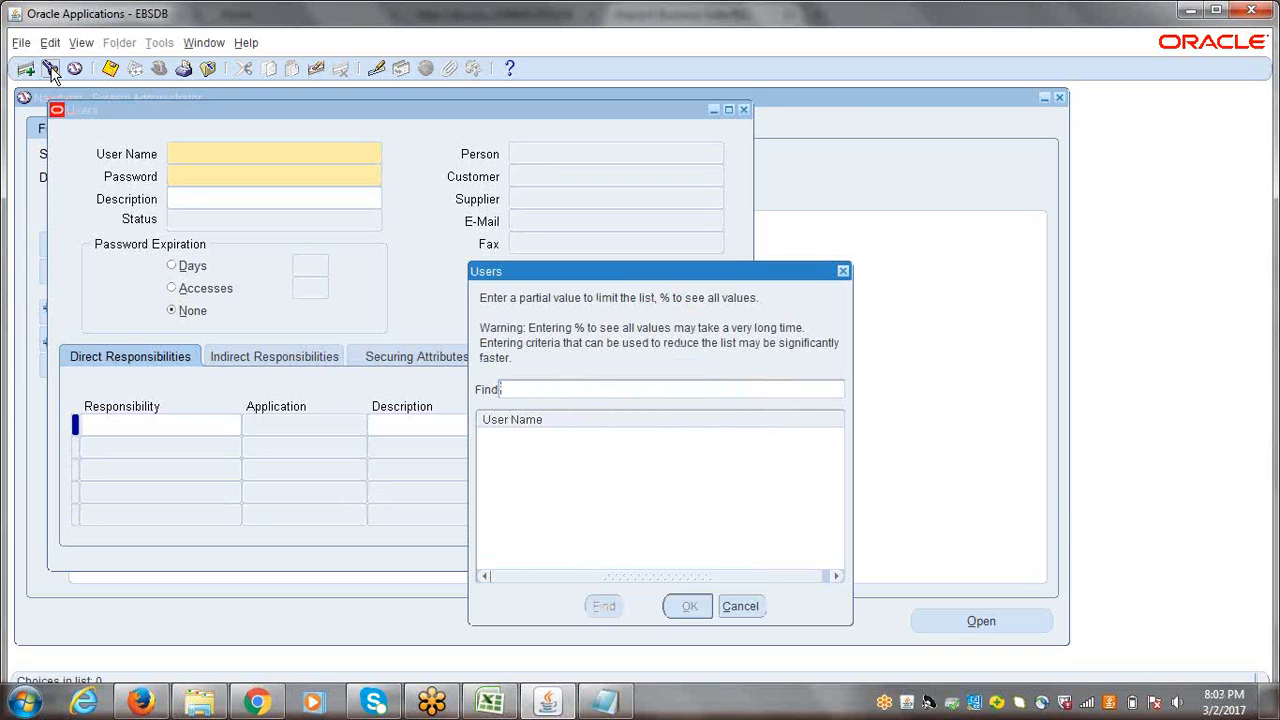
type("ERPTREE")
left_click(603, 612)
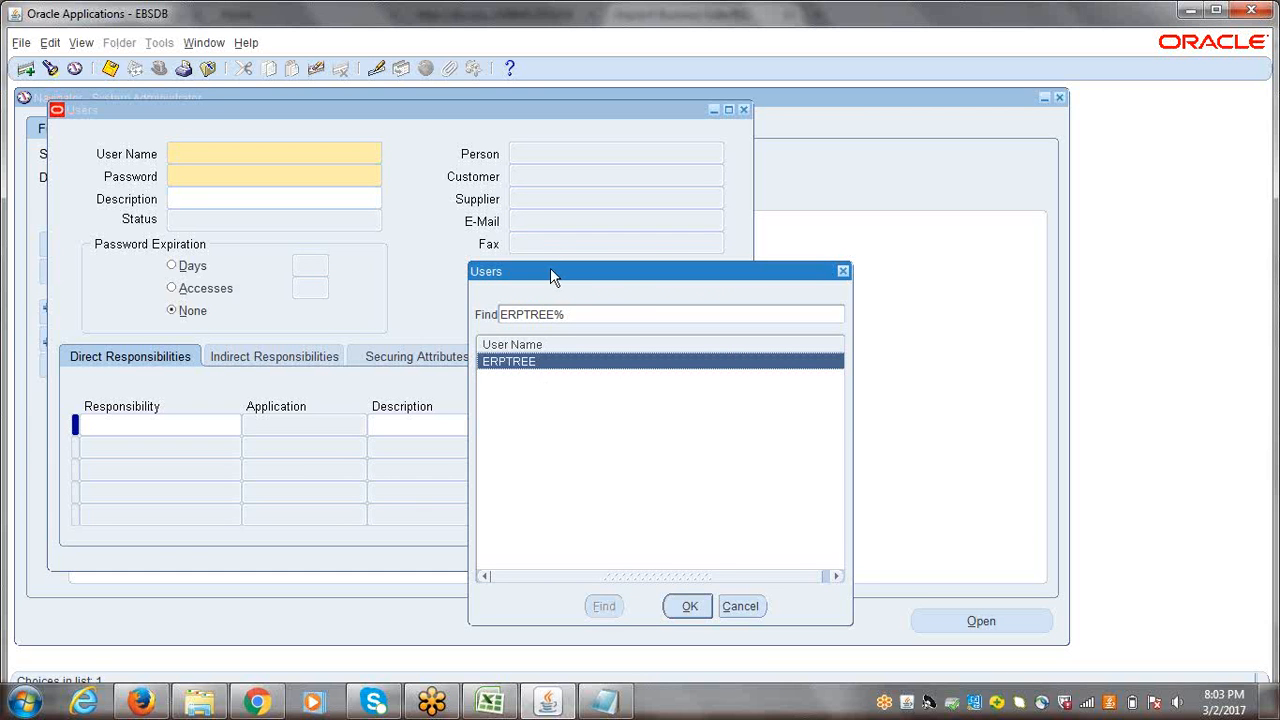
left_click_drag(550, 270, 238, 234)
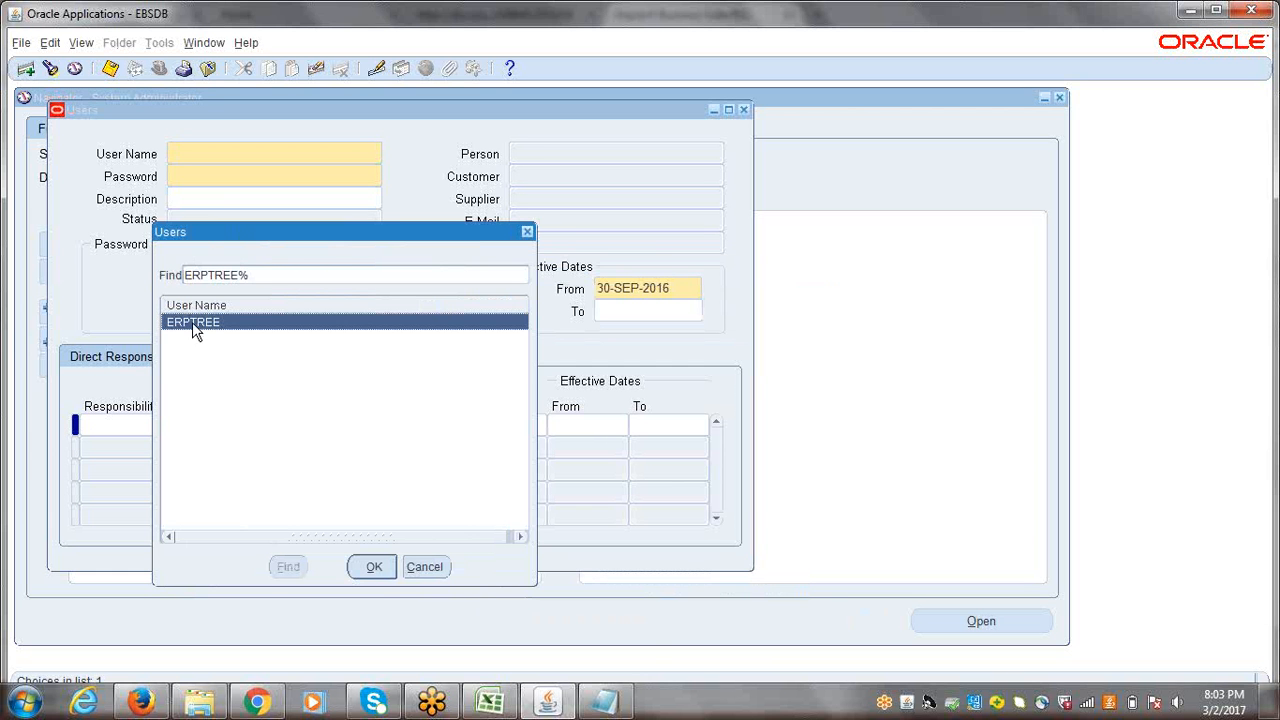
left_click(374, 570)
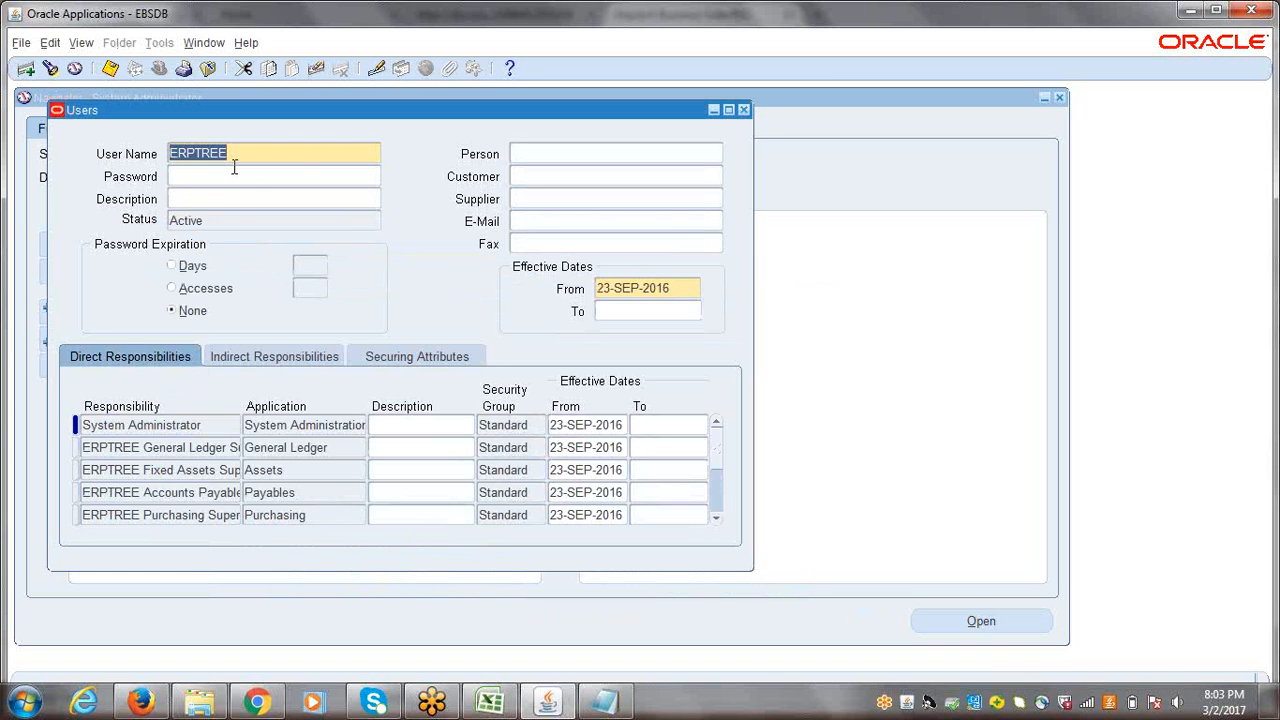
Step: Search the Person field for the new employee's name with wildcards and widen the Person Names list to show the Business Group column
left_click(543, 154)
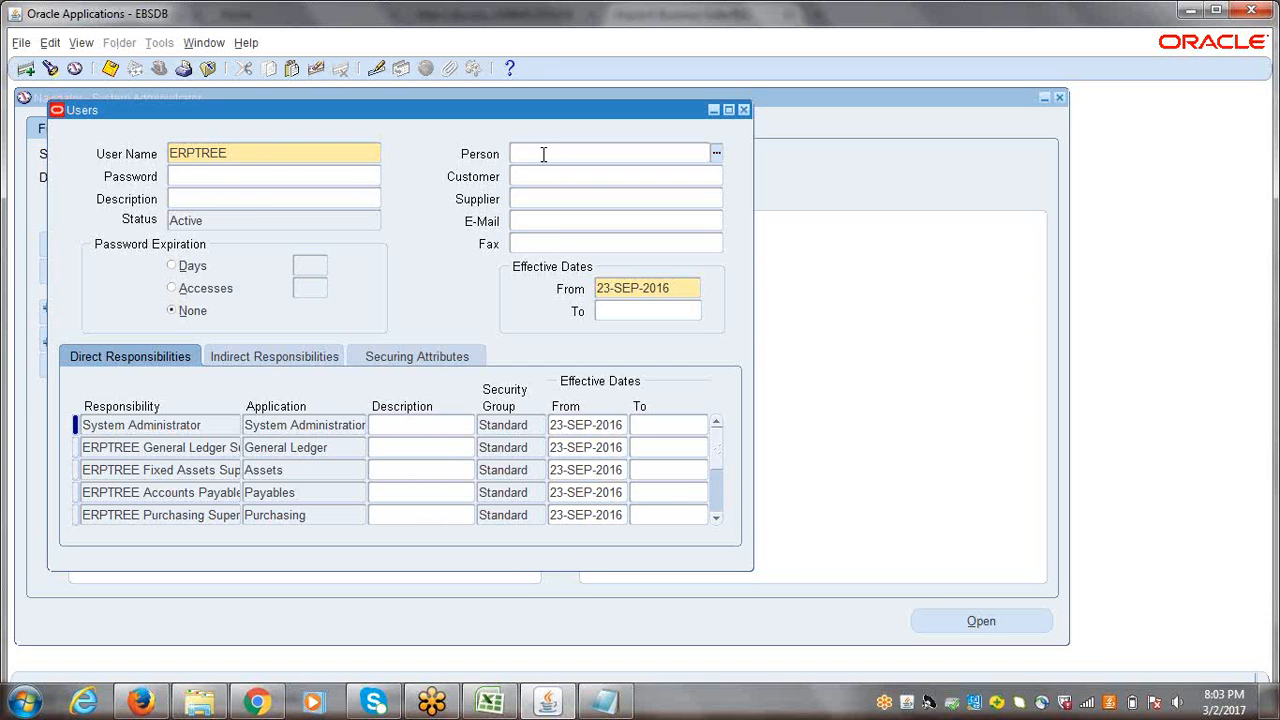
type("%%")
type("Rames")
type("h%")
key("Tab")
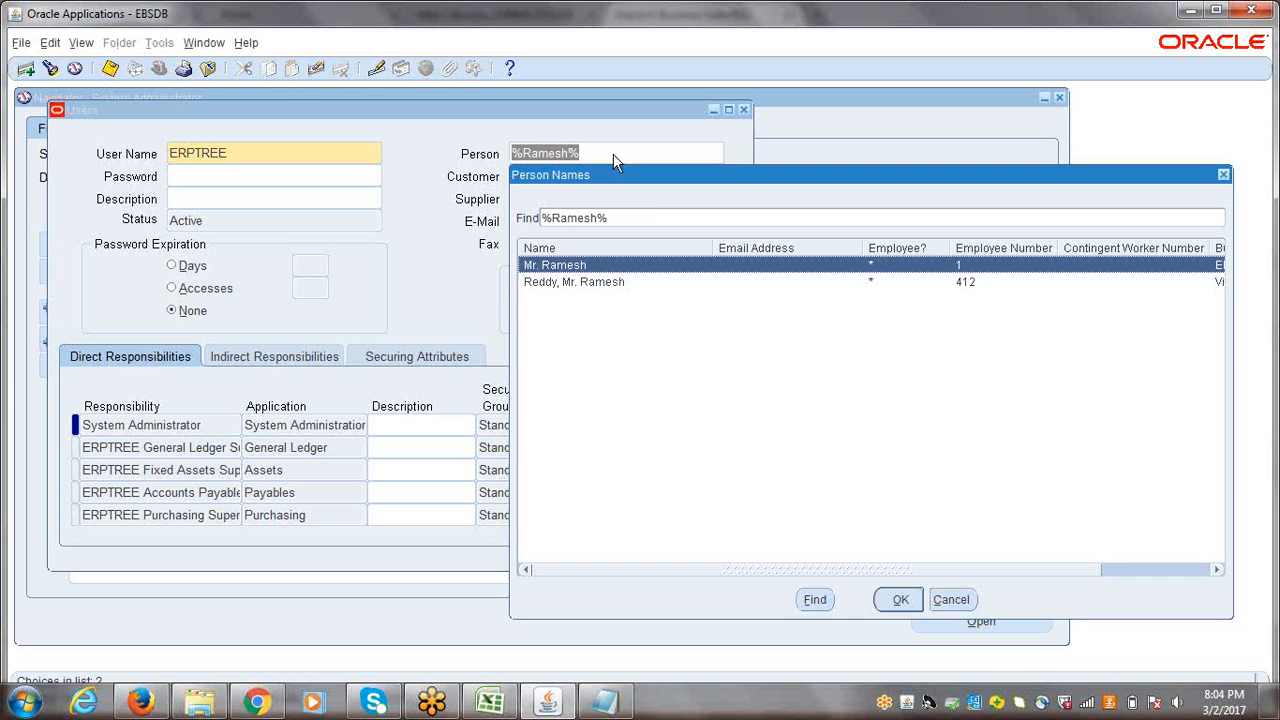
left_click_drag(650, 184, 284, 132)
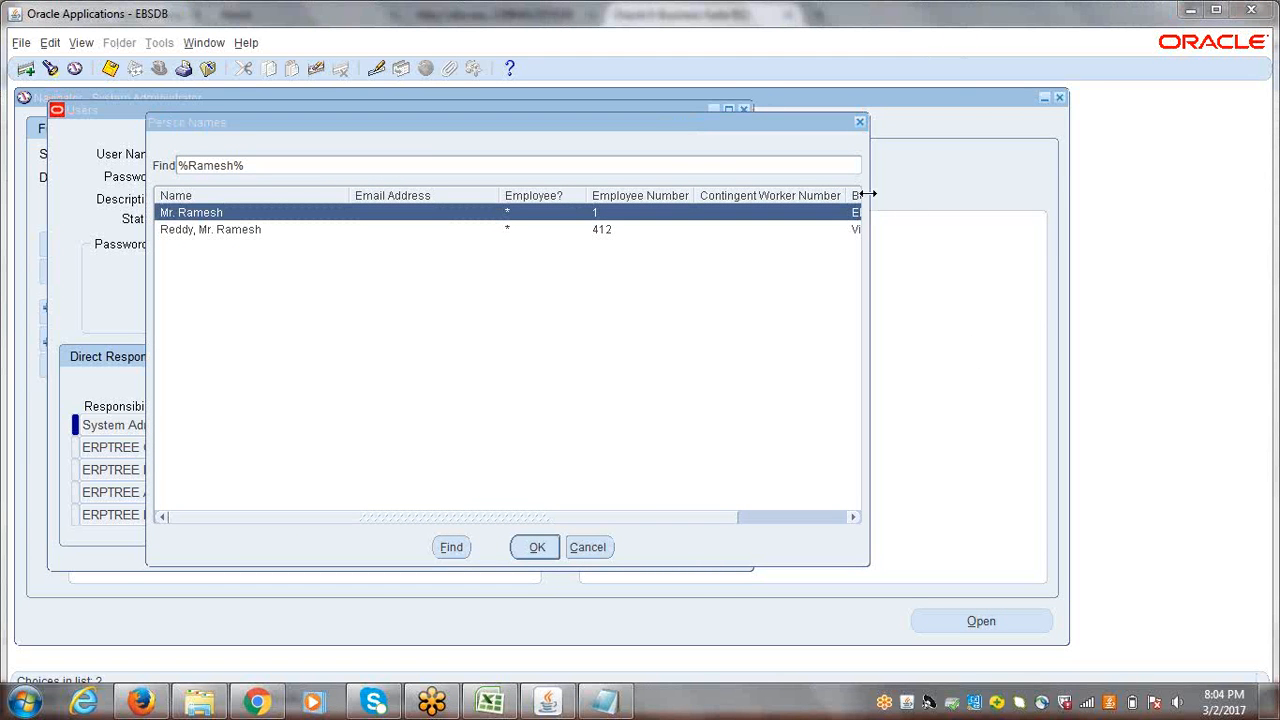
left_click_drag(862, 196, 1274, 232)
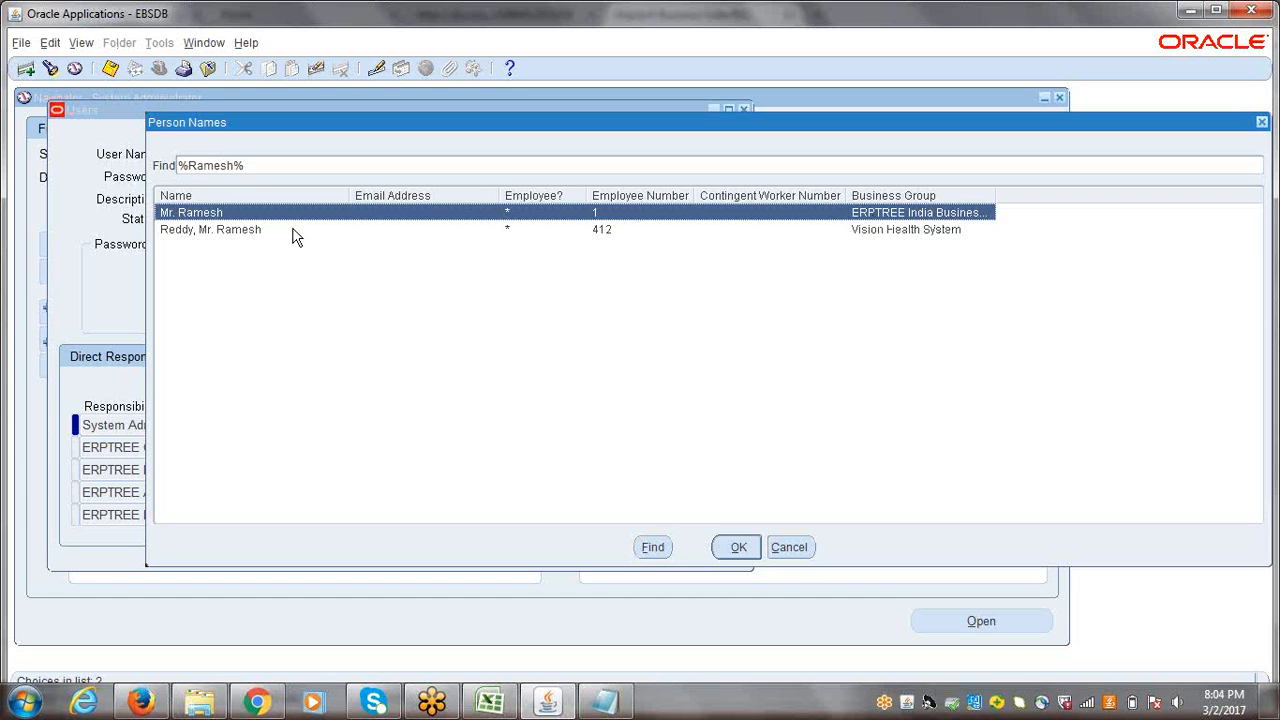
Step: Assign the employee belonging to the ERPTREE India business group as the ERPTREE user's person and save the user record
left_click(217, 237)
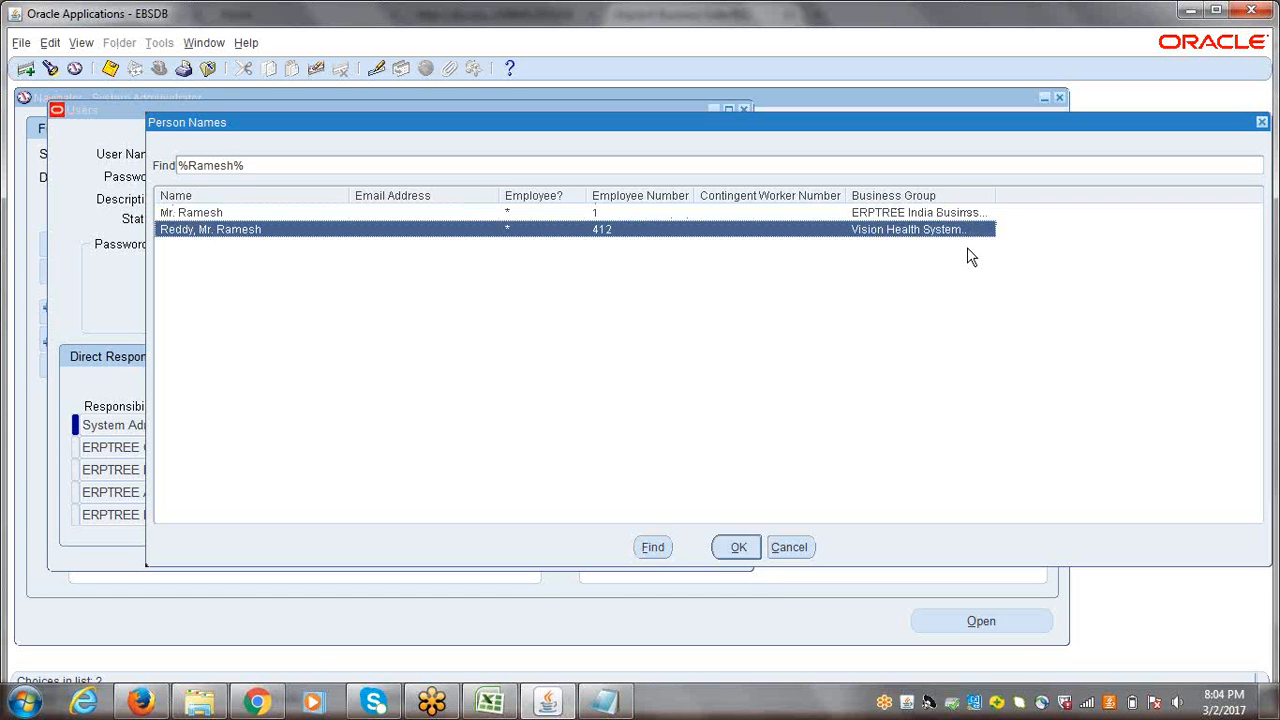
left_click(215, 214)
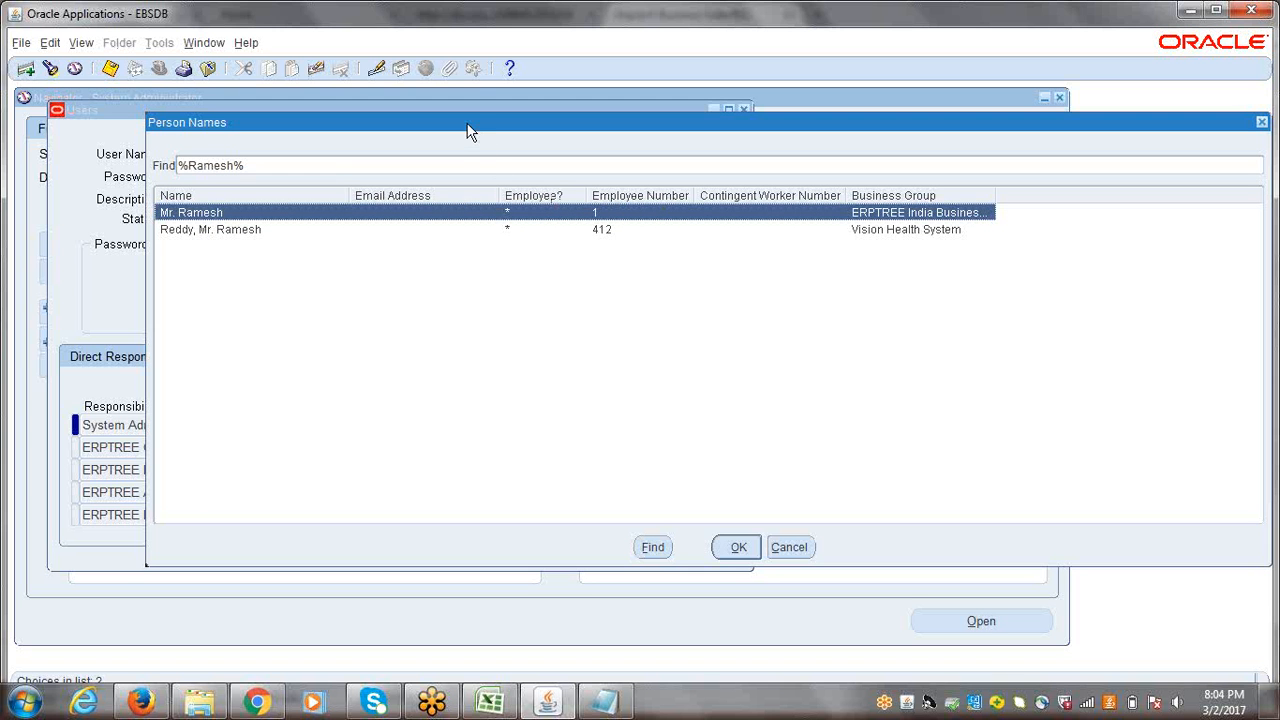
left_click_drag(466, 129, 446, 116)
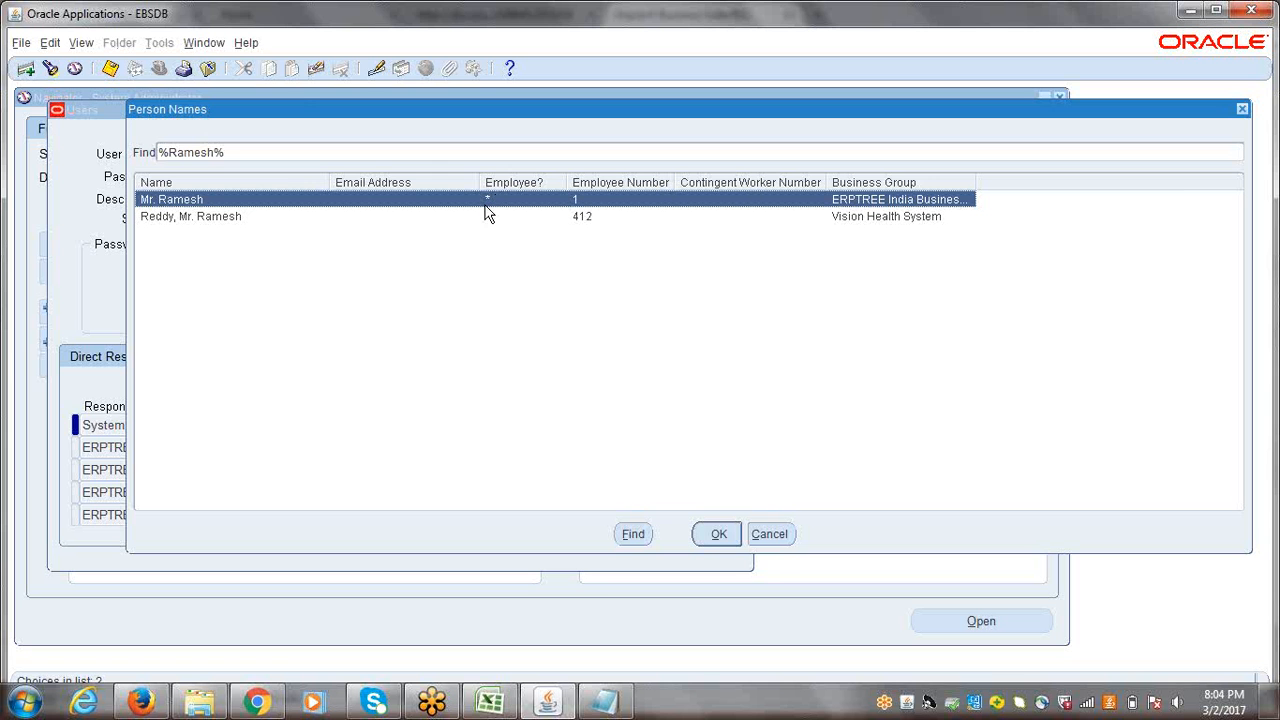
left_click_drag(305, 118, 253, 112)
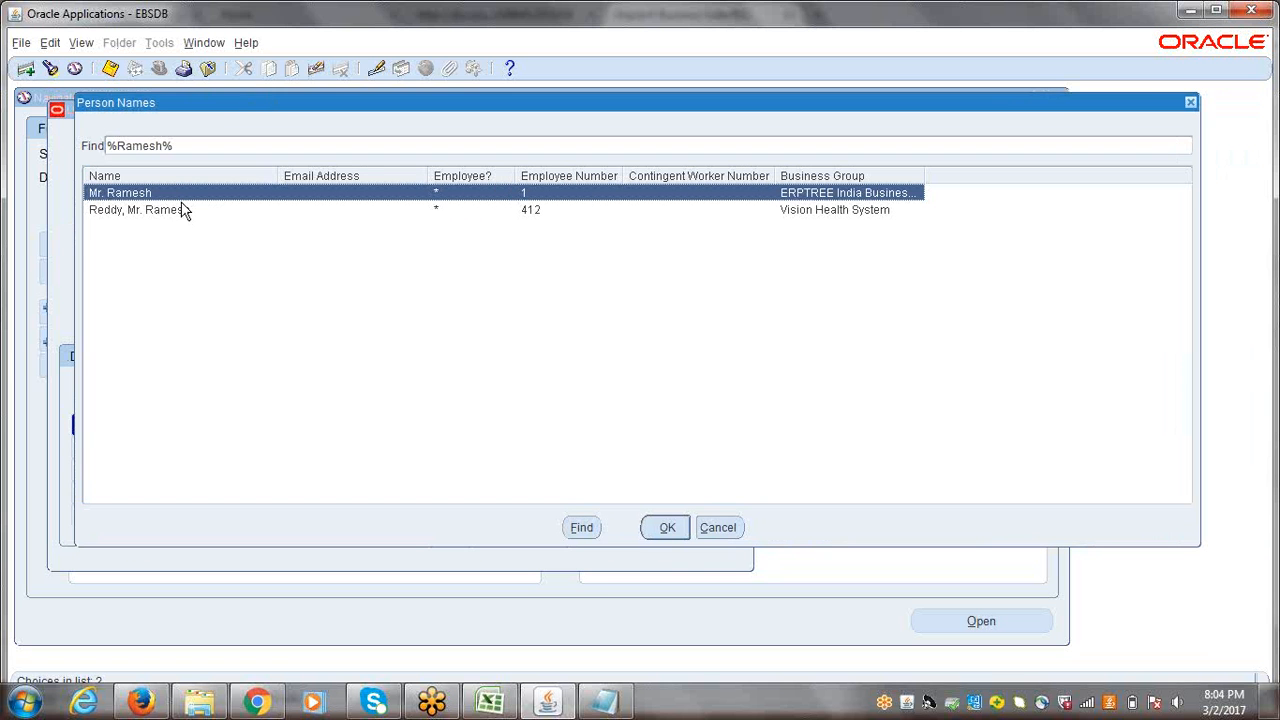
left_click(666, 527)
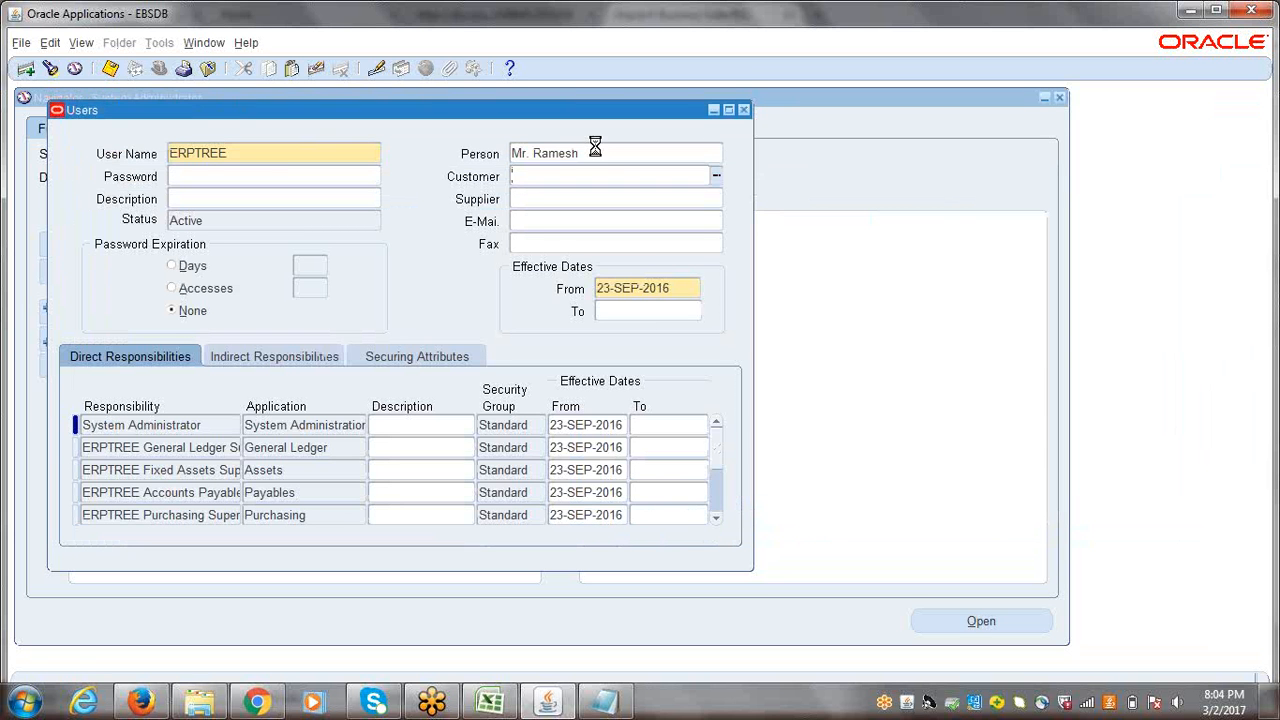
key("ctrl+s")
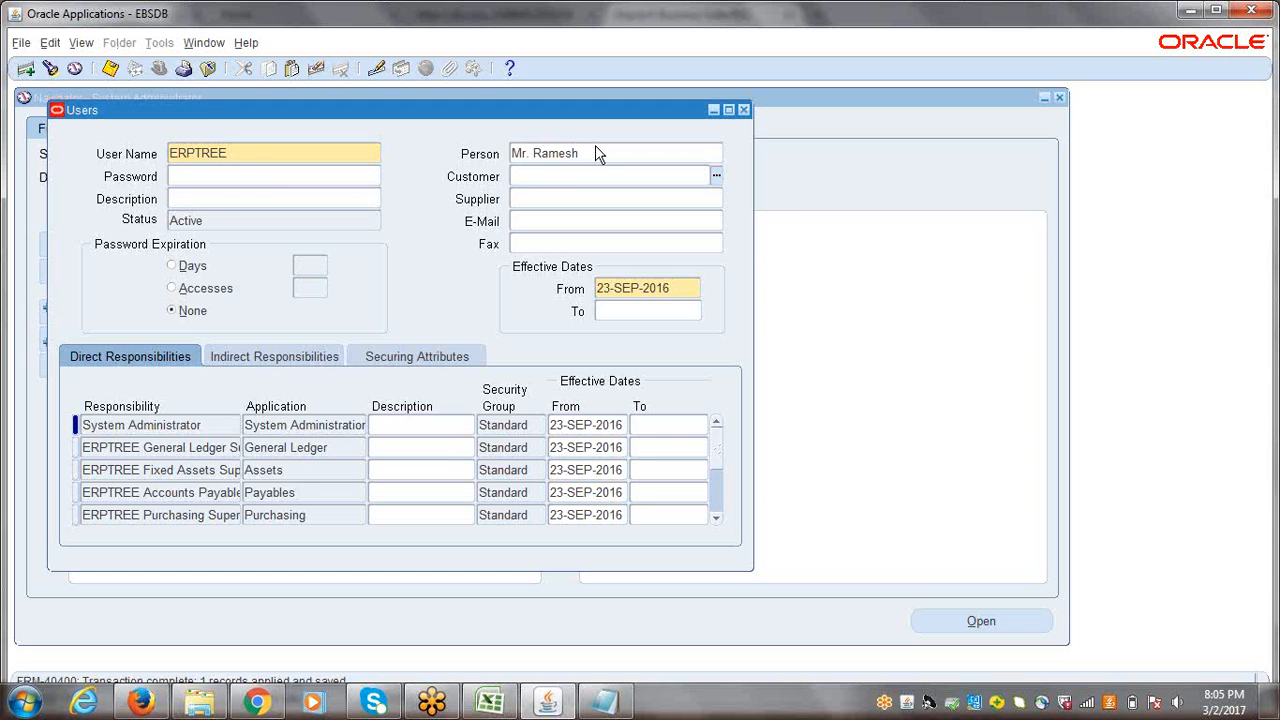
Step: Close the Users form and collapse all expanded functions in the Navigator tree
left_click(743, 110)
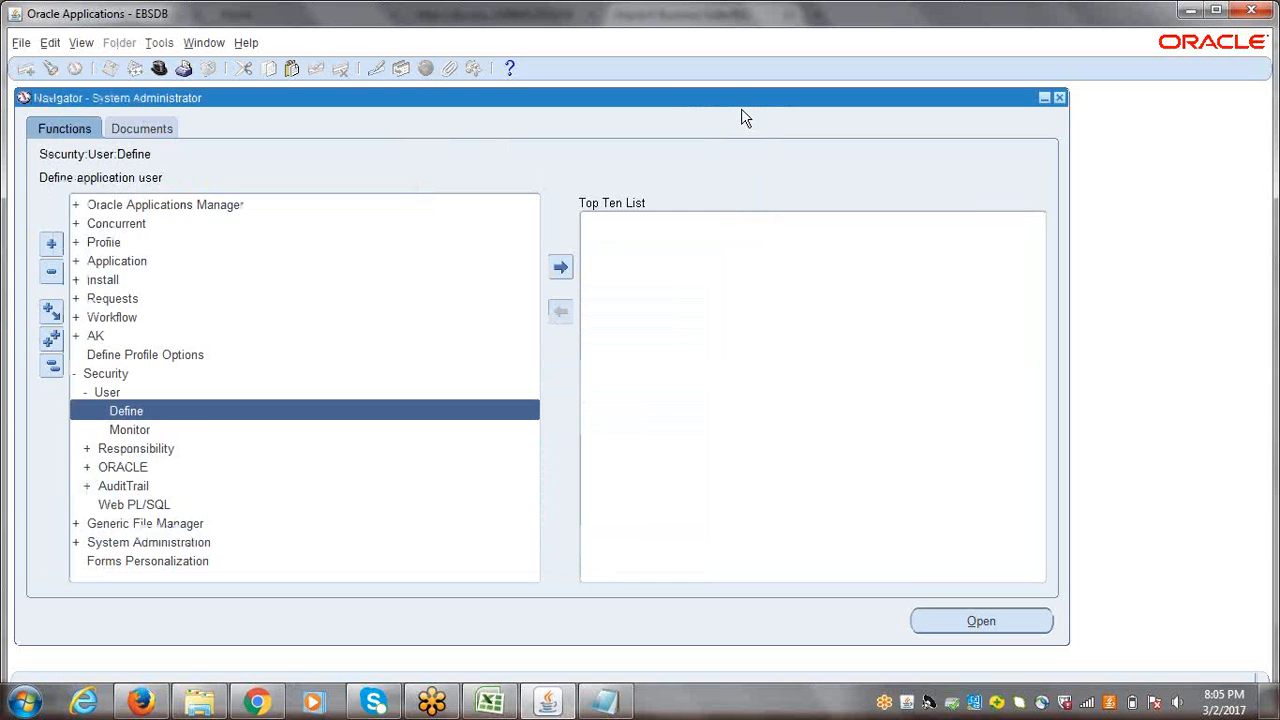
left_click(52, 370)
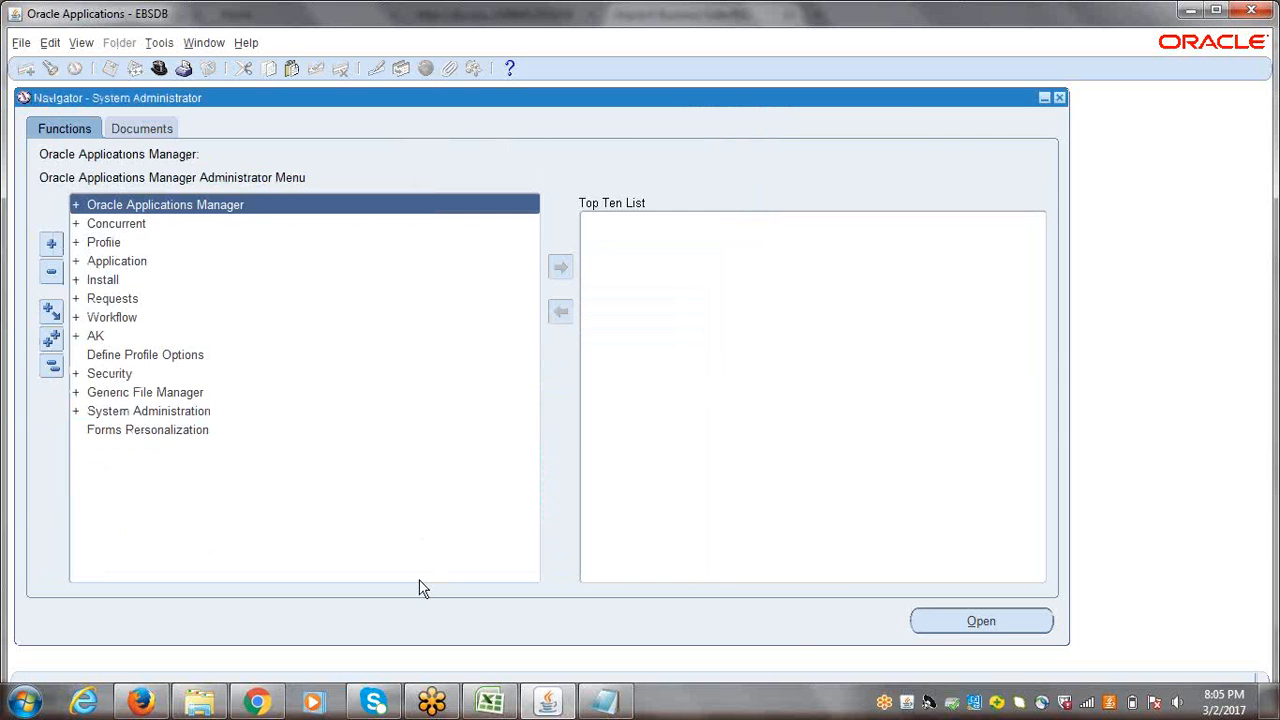
Step: Switch to the Excel notes and copy "Inventory Basic Setups" from A146 into A165 below the HRMS steps
left_click(490, 703)
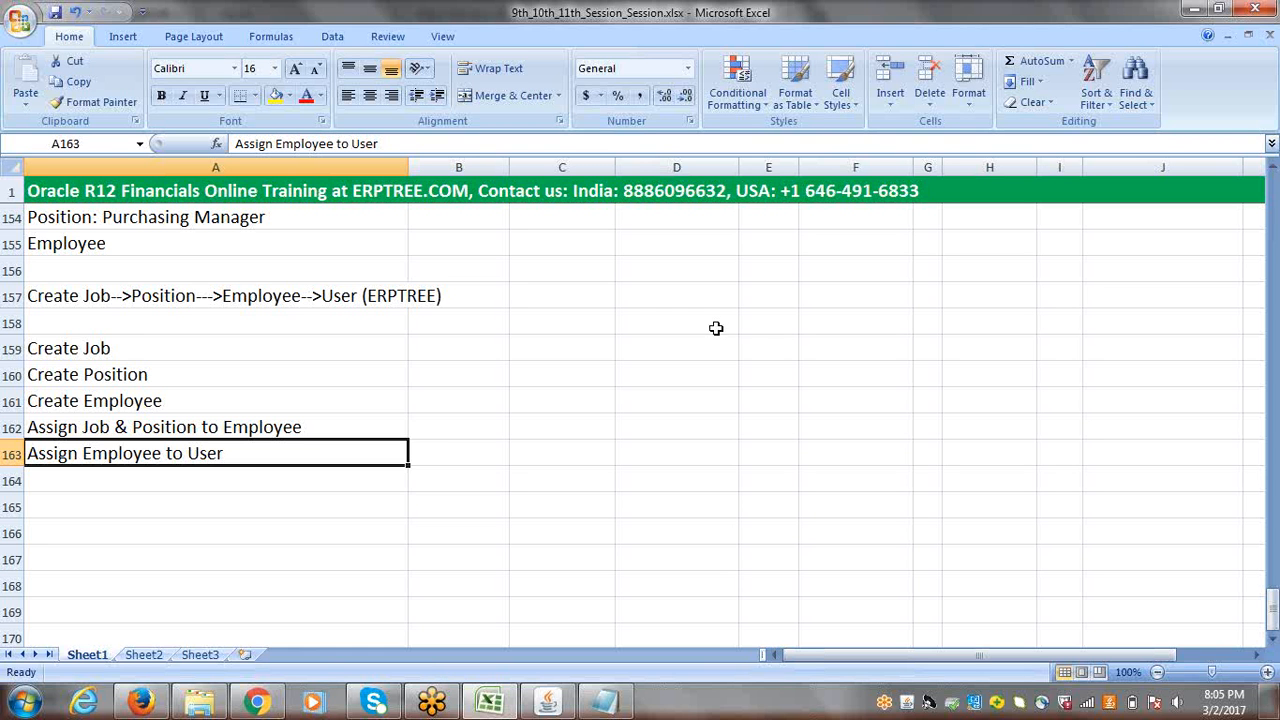
left_click(1007, 350)
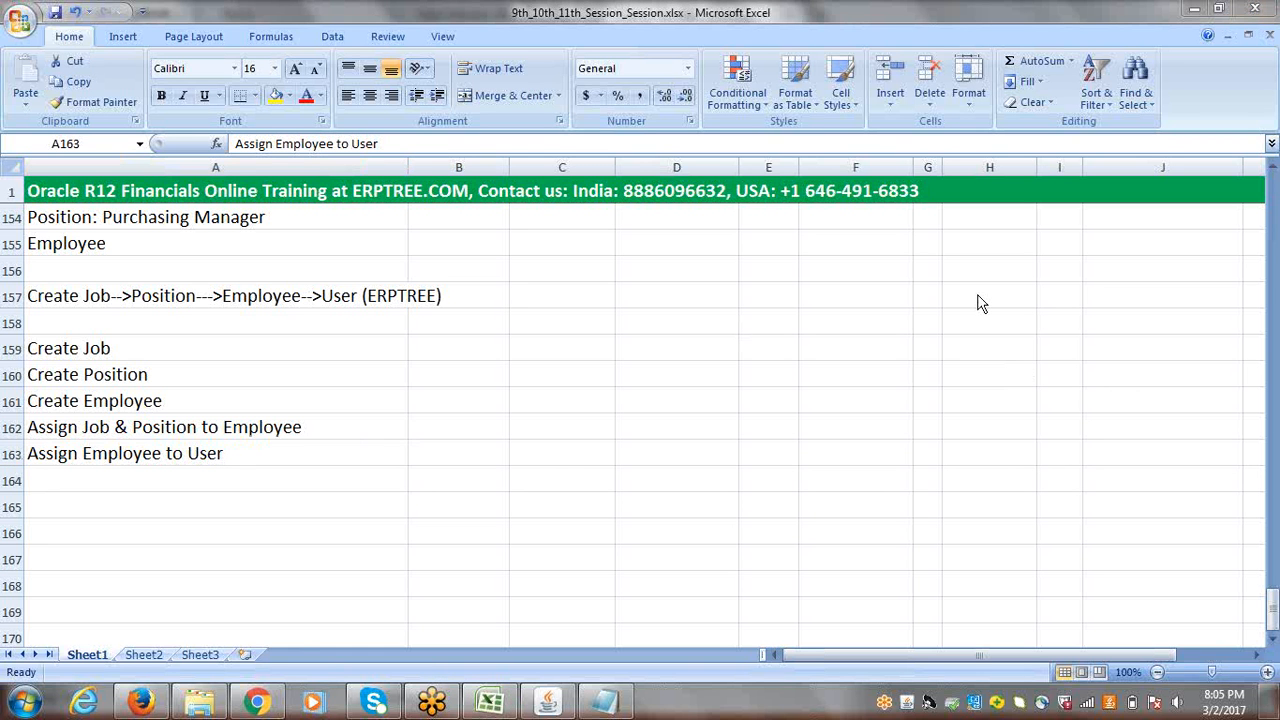
left_click(1273, 614)
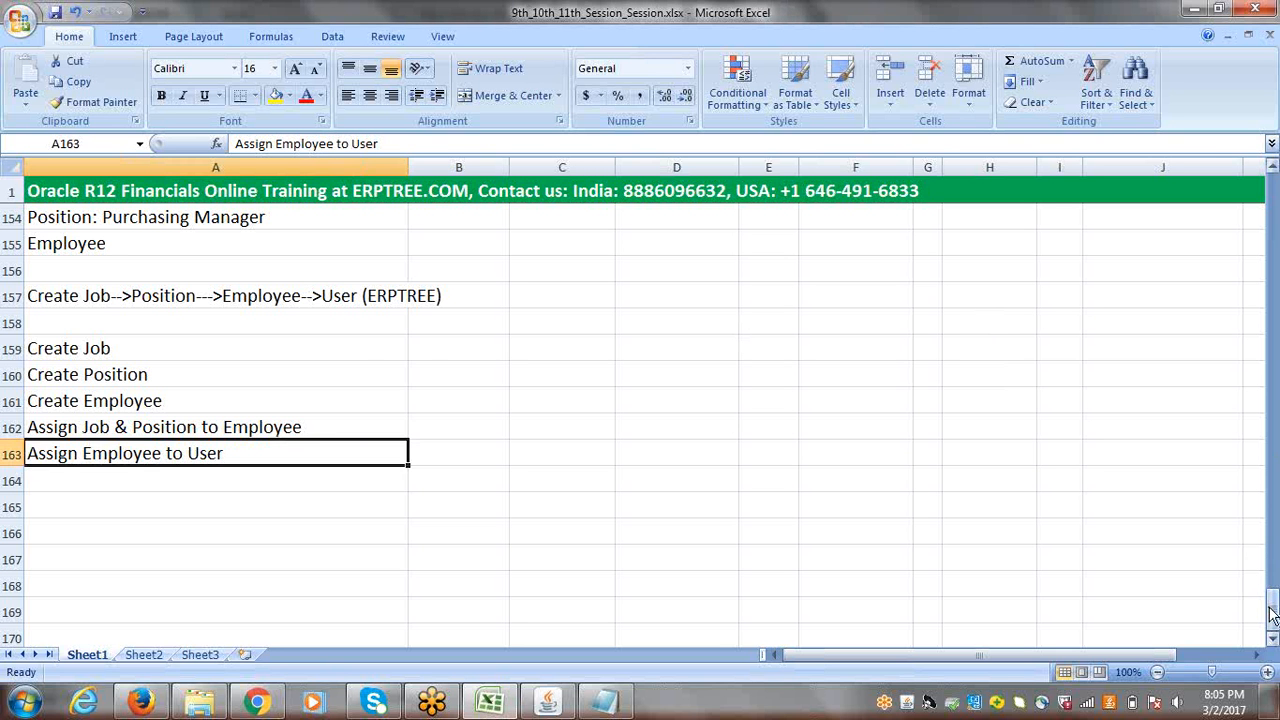
left_click_drag(1273, 614, 1270, 575)
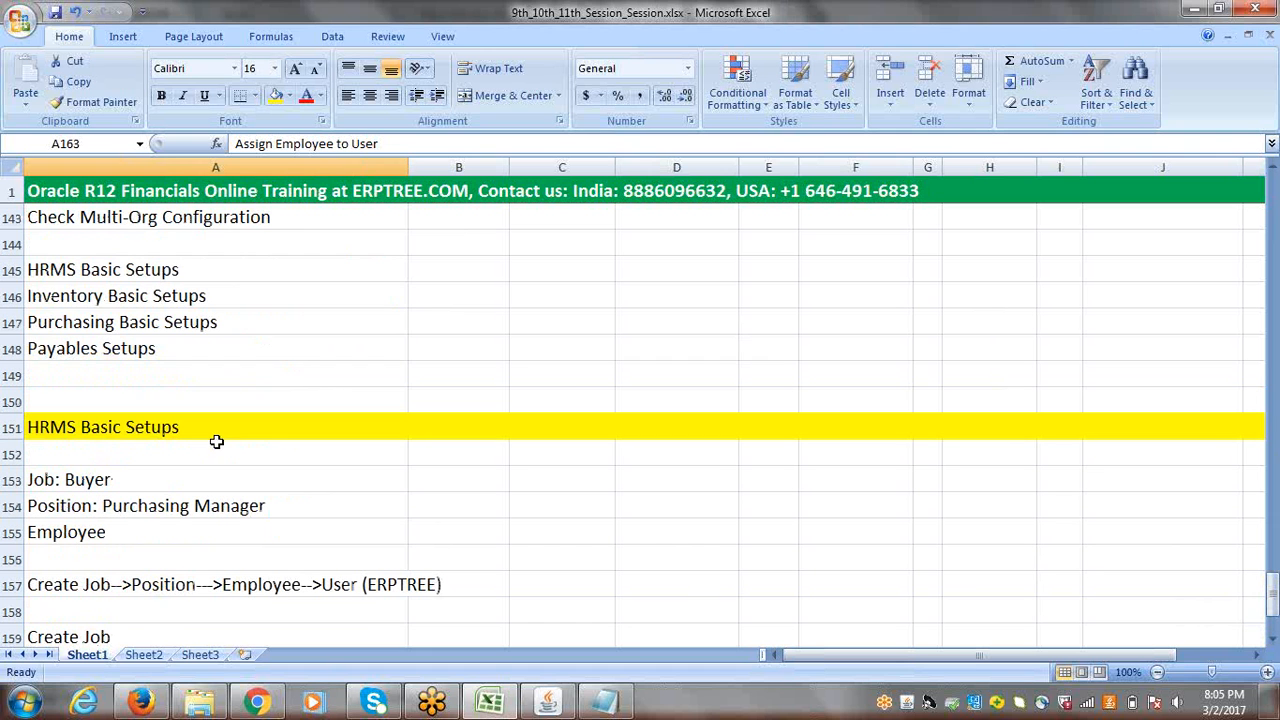
left_click(65, 297)
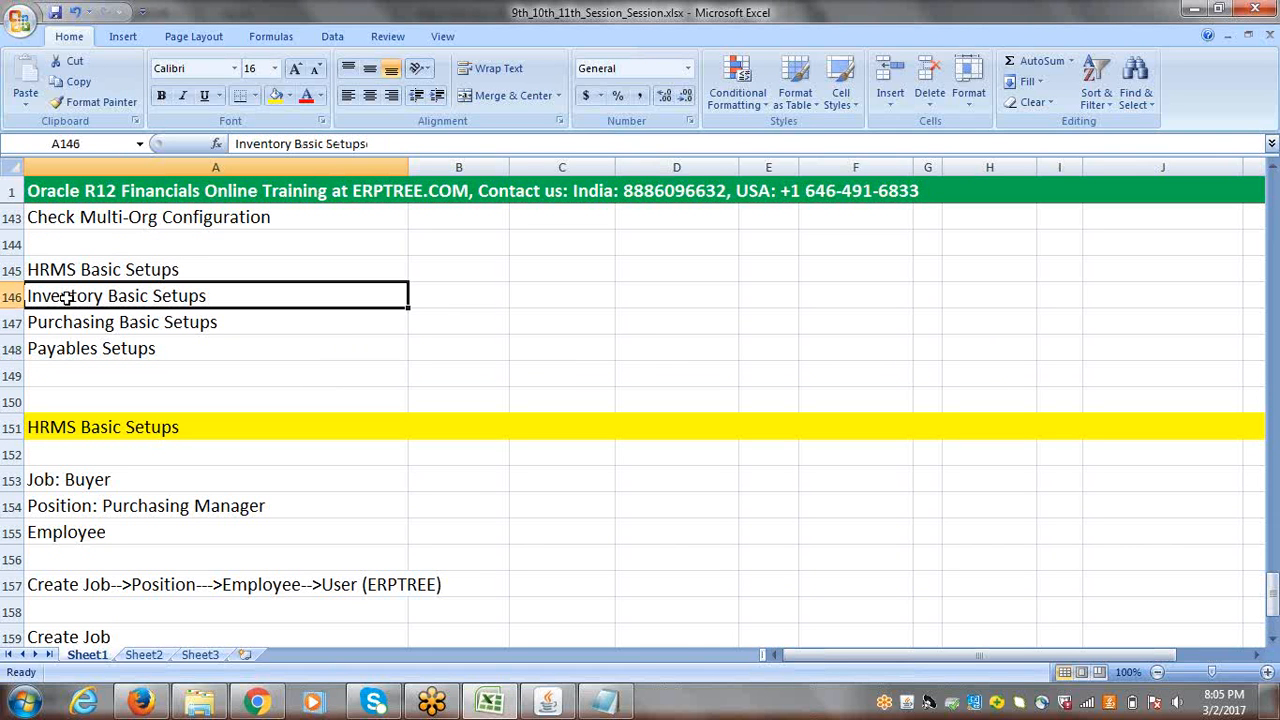
key("ctrl+c")
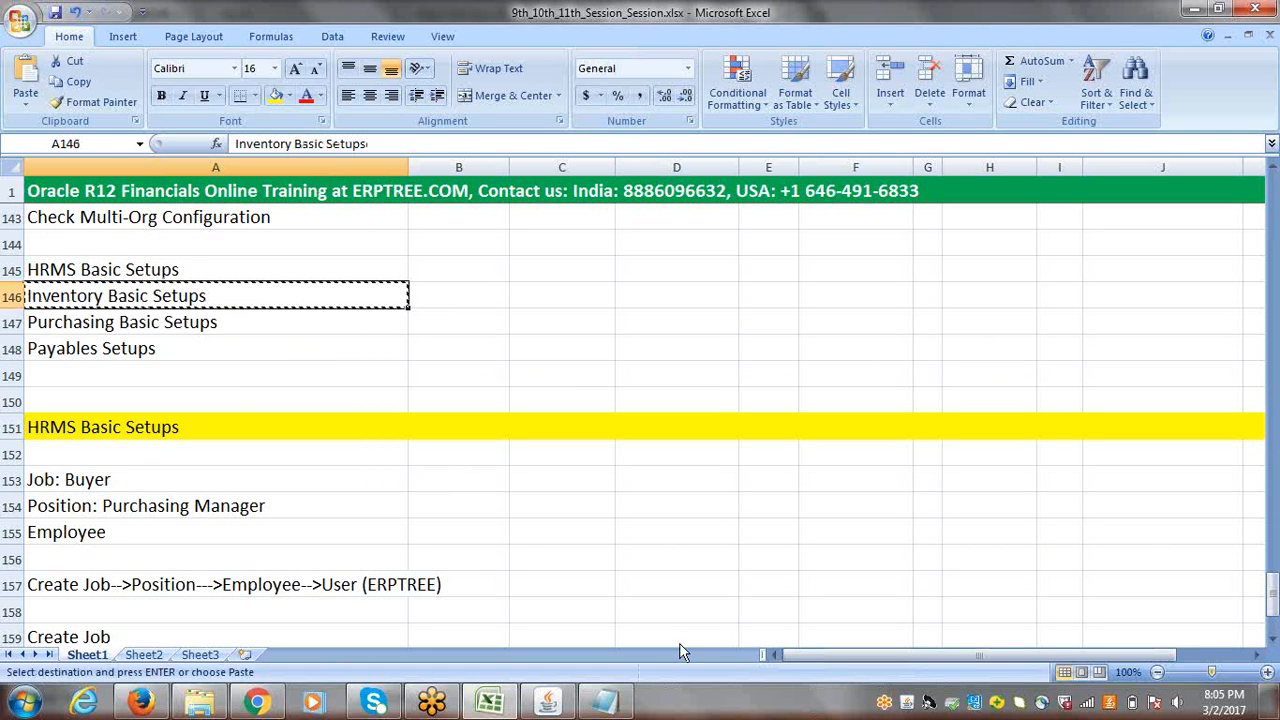
left_click(1272, 637)
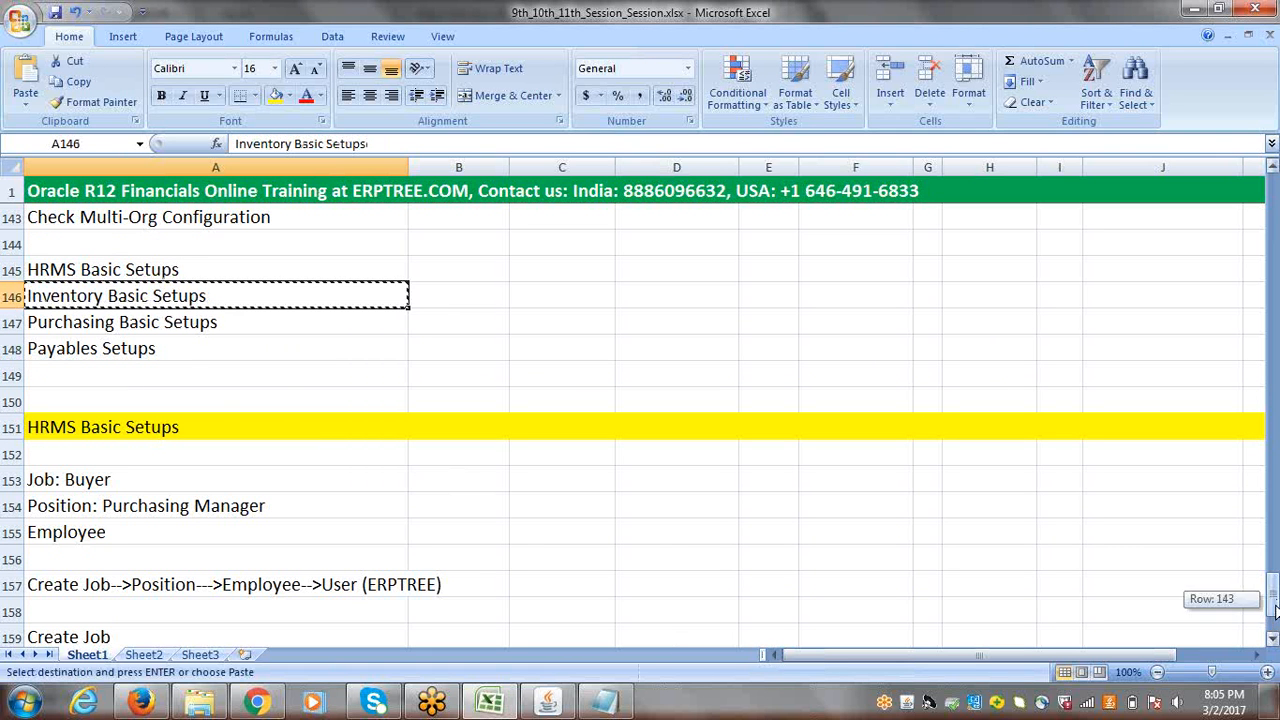
left_click(1273, 638)
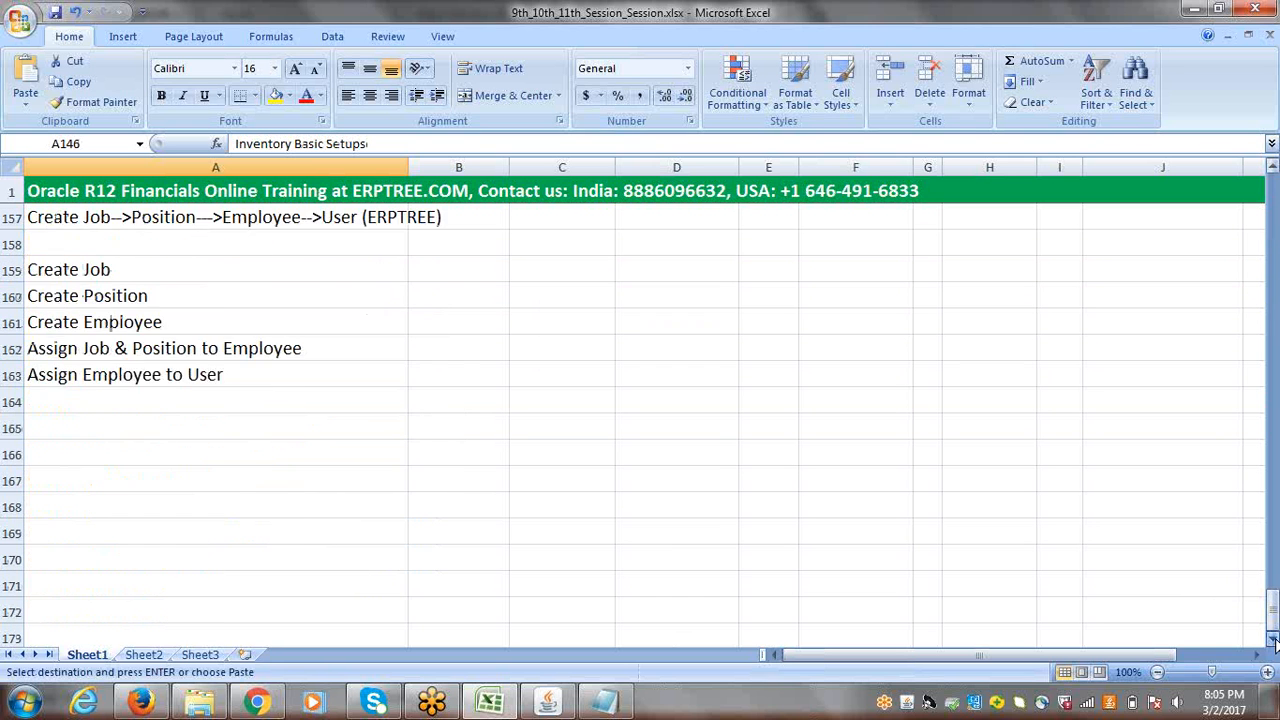
left_click(57, 249)
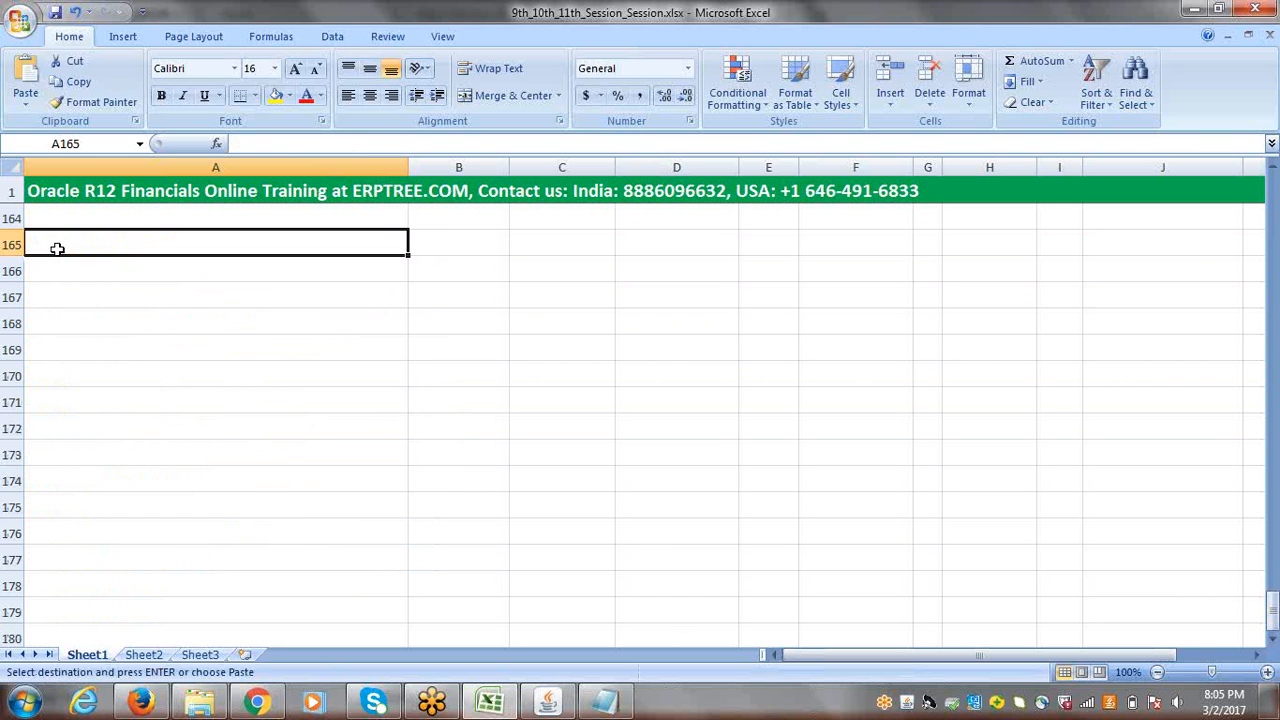
key("ctrl+v")
key("Escape")
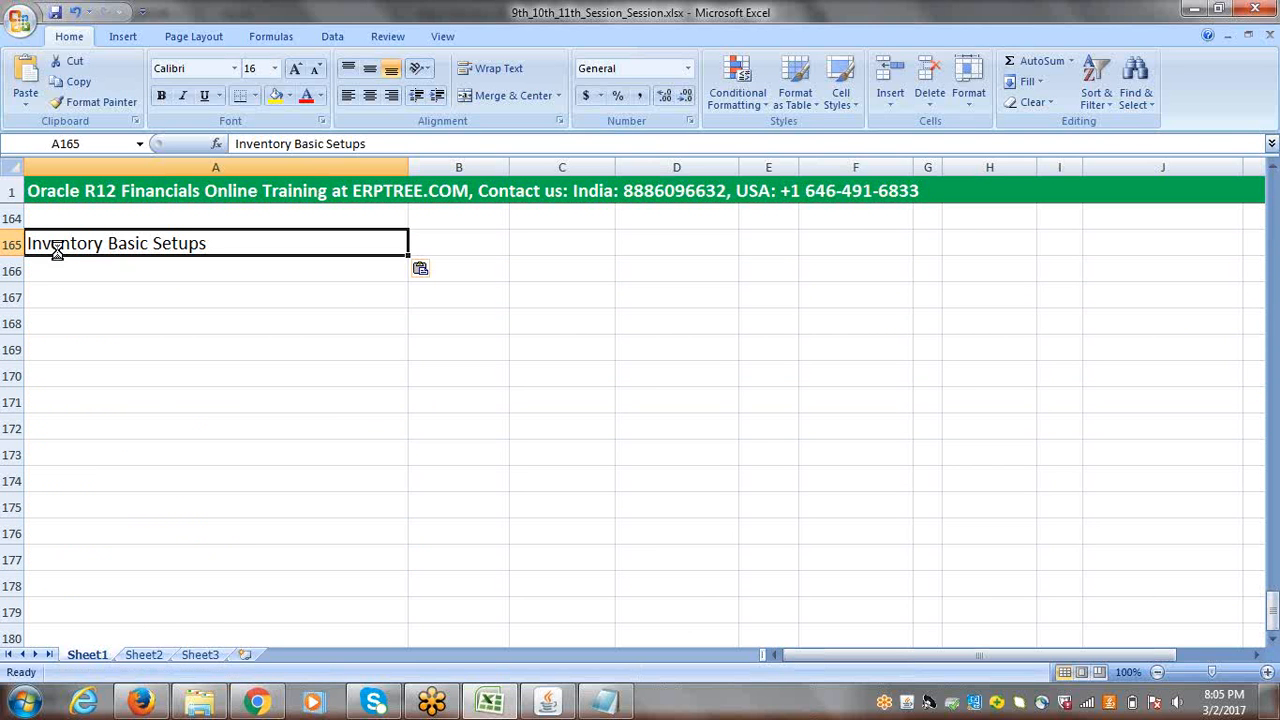
Step: Highlight the whole "Inventory Basic Setups" row 165 with a yellow fill
left_click(6, 244)
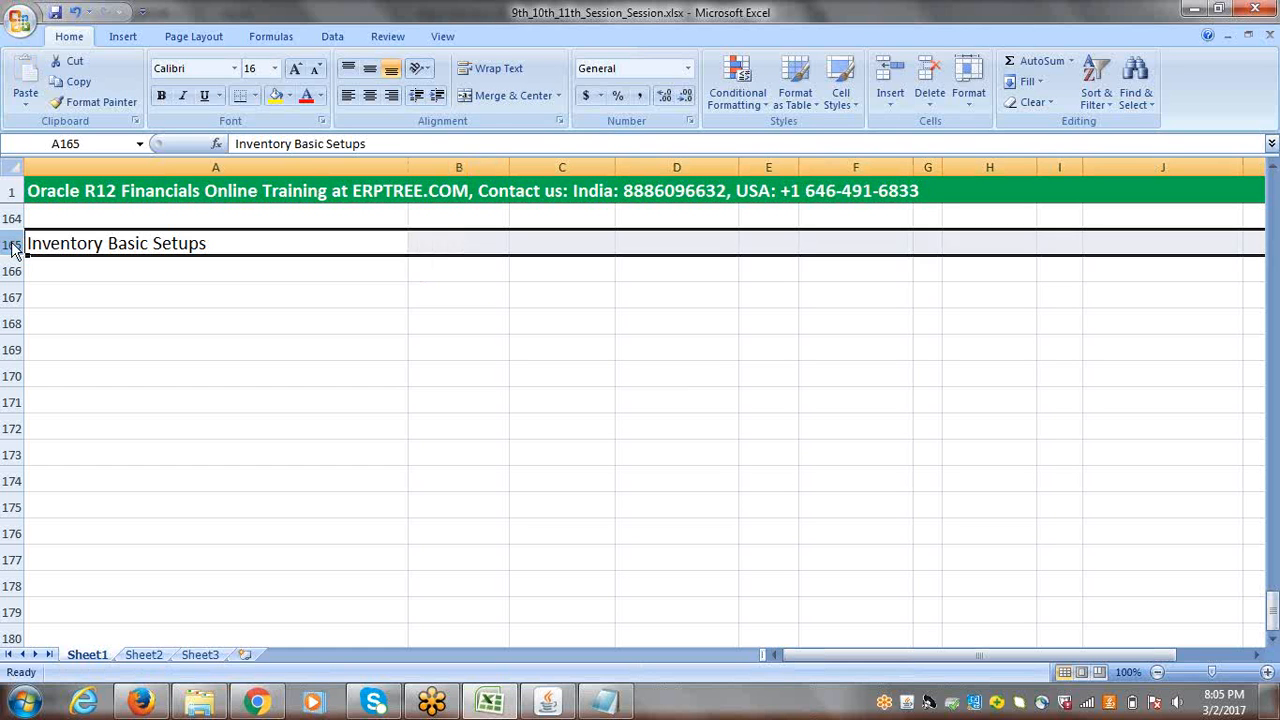
left_click(277, 96)
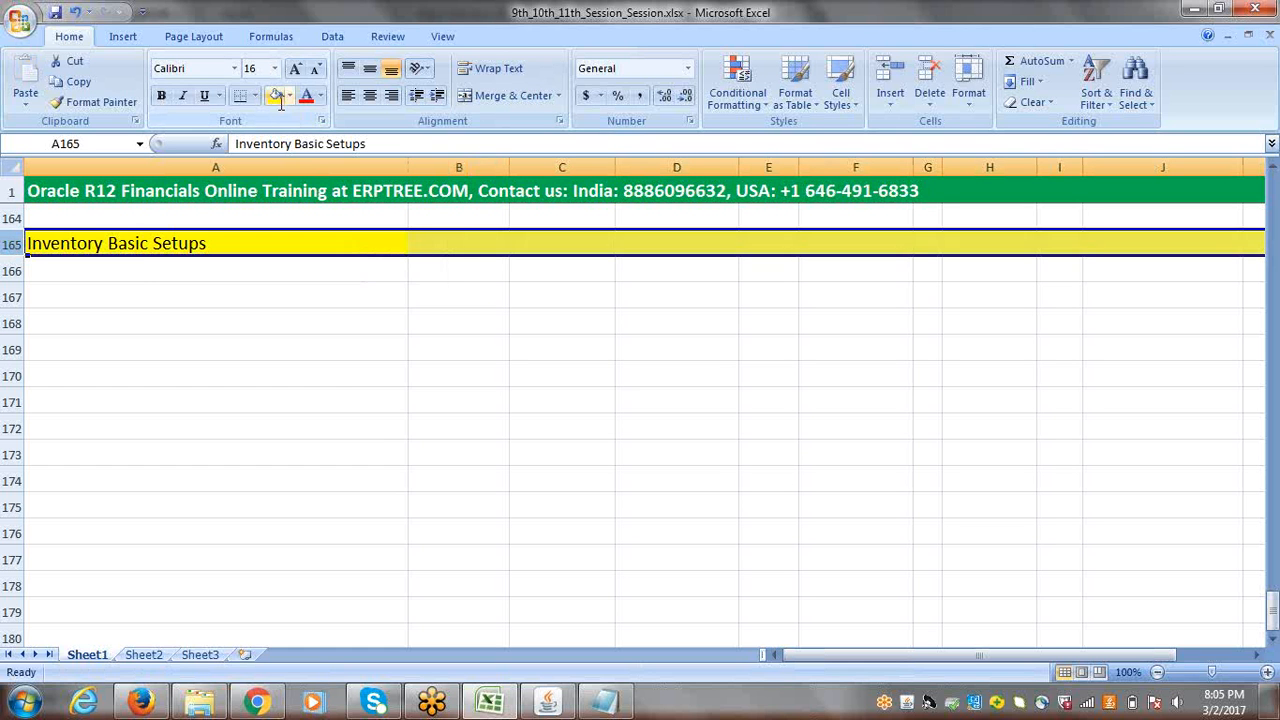
left_click(144, 272)
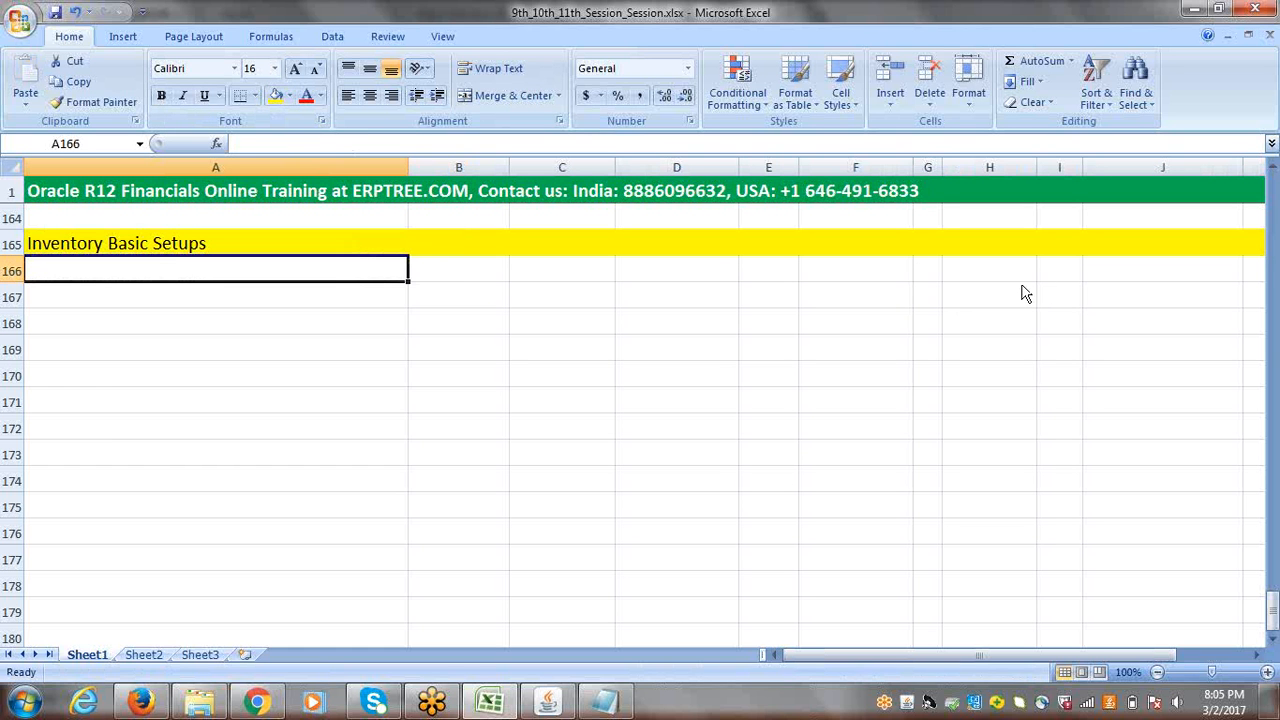
Step: Enter the heading "Options" in bold in cell E167 and widen column E so the heading fits
key("alt+Tab")
left_click(714, 321)
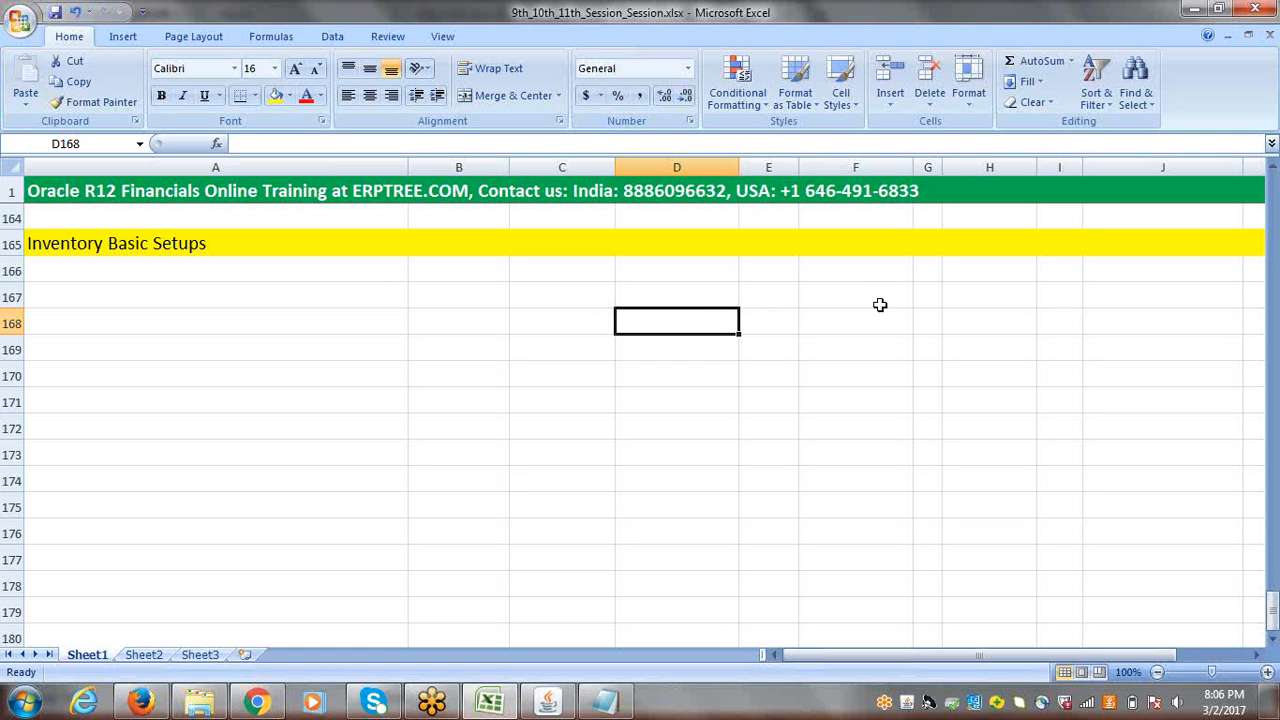
left_click(762, 300)
type("Options")
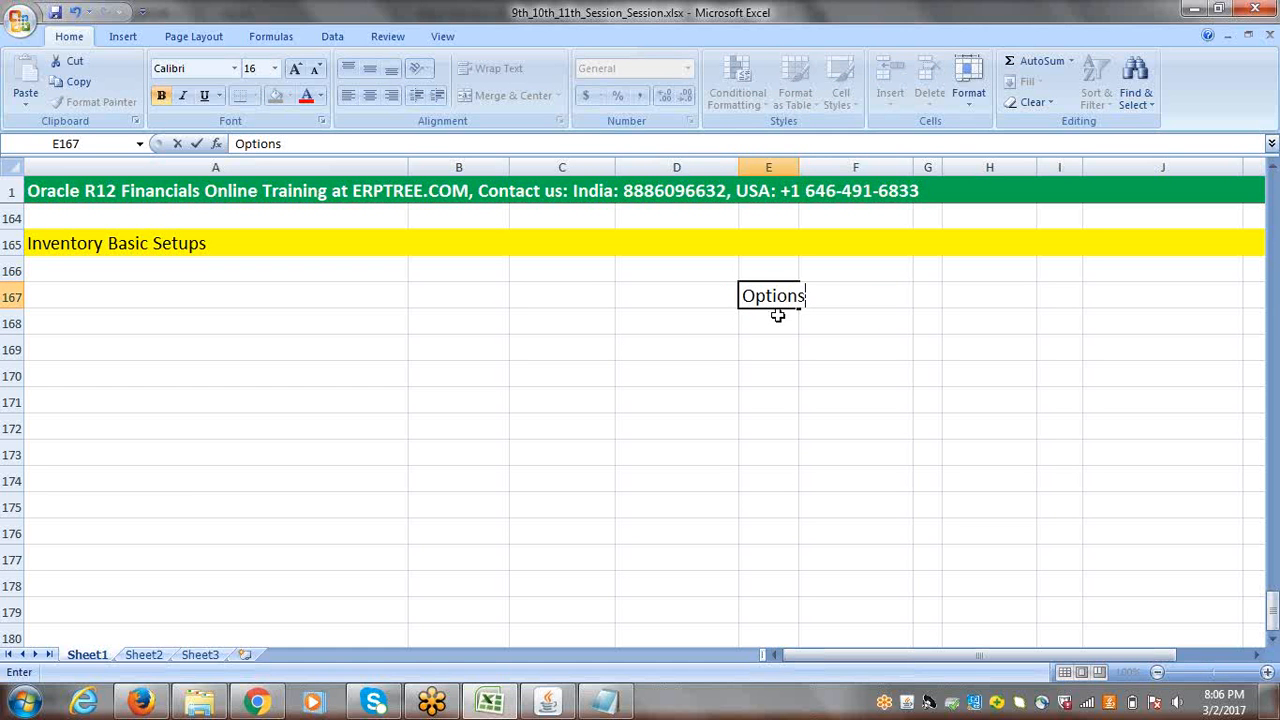
left_click(728, 294)
left_click(758, 291)
key("ctrl+b")
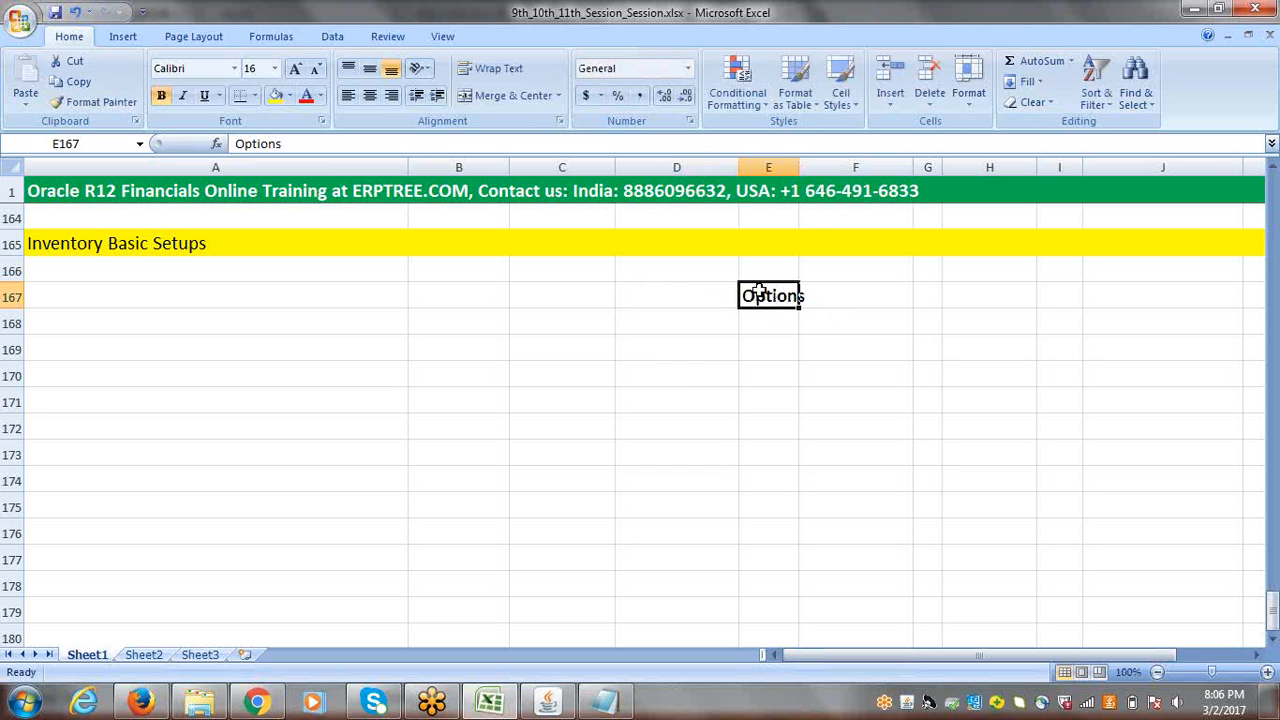
left_click_drag(797, 168, 876, 168)
Step: Enter "Inventory Options" in cell E168 as the first item under the Options heading
left_click(779, 326)
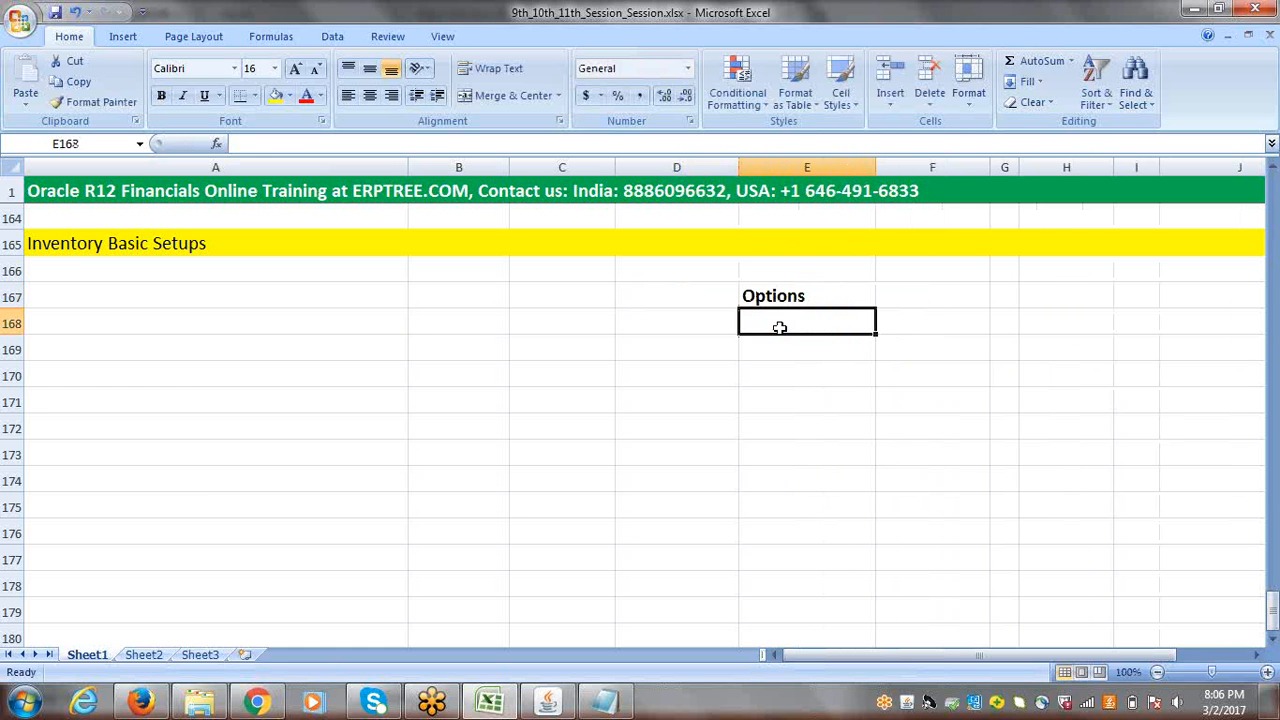
type("I")
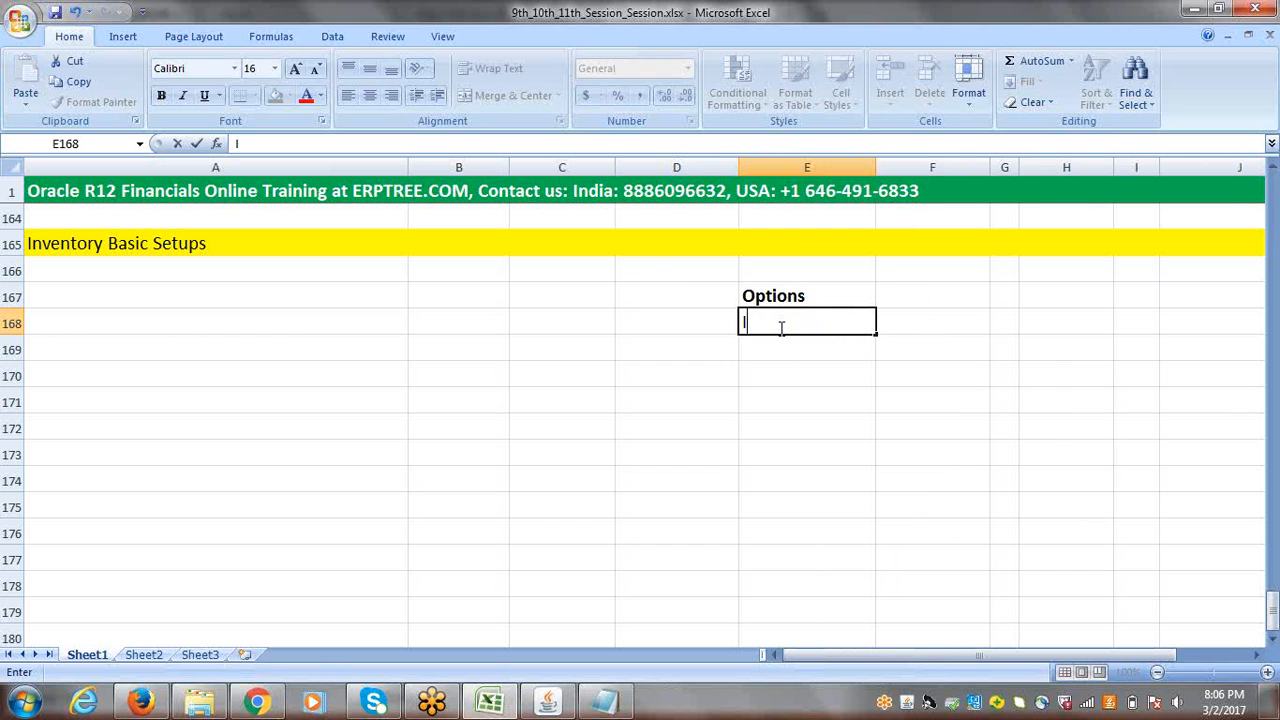
type("nventory Opt")
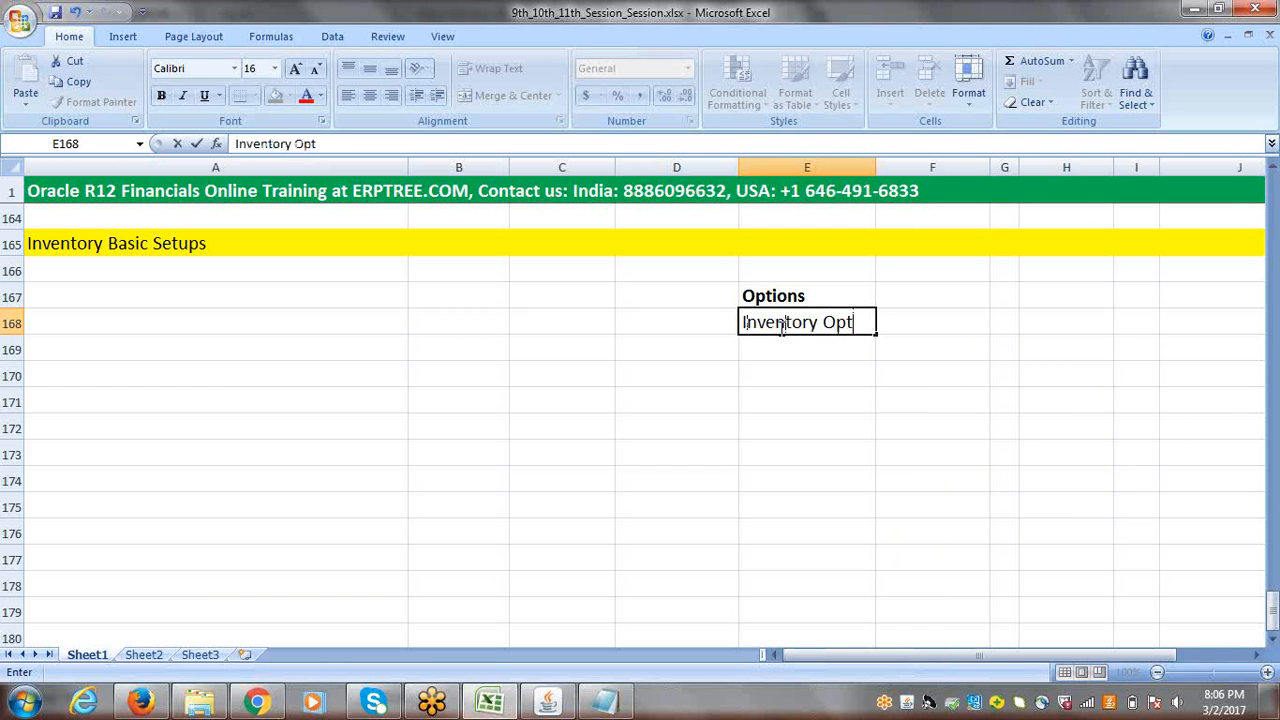
type("ions")
Step: Add "Receiving Options" in E169 and "Purchasing Options" in E170 to the Options list
left_click(794, 348)
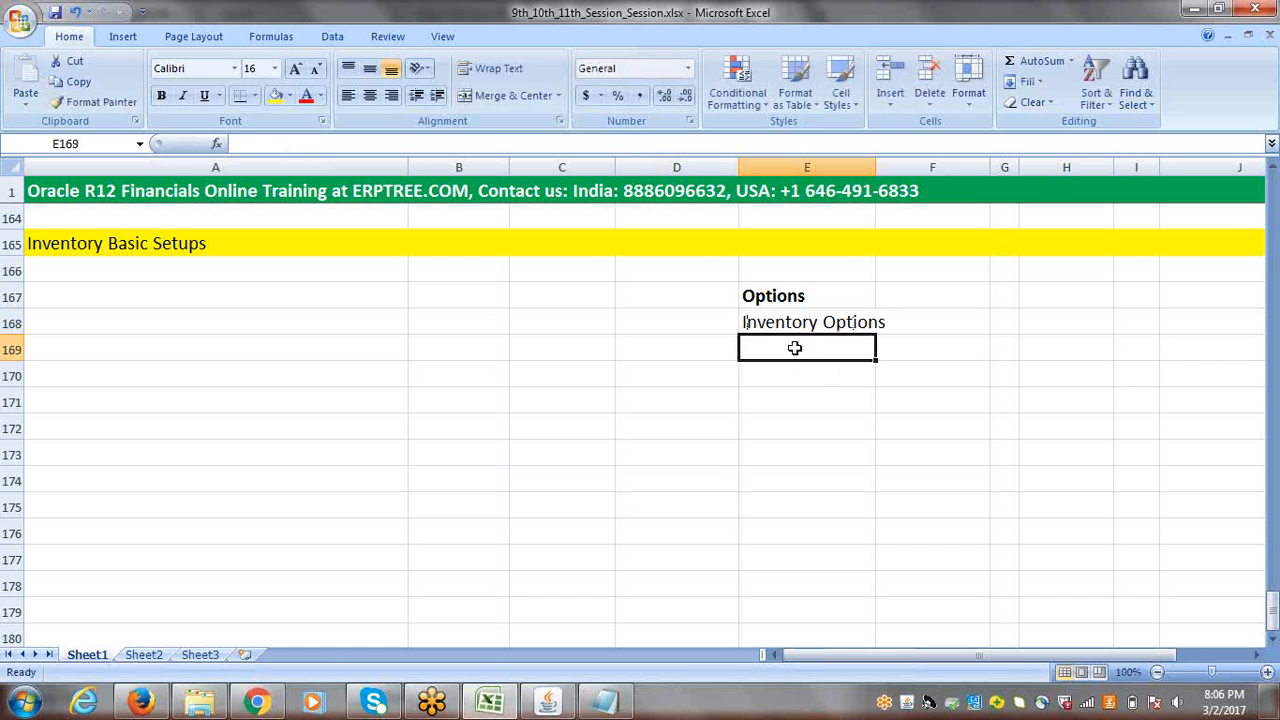
type("Receiv")
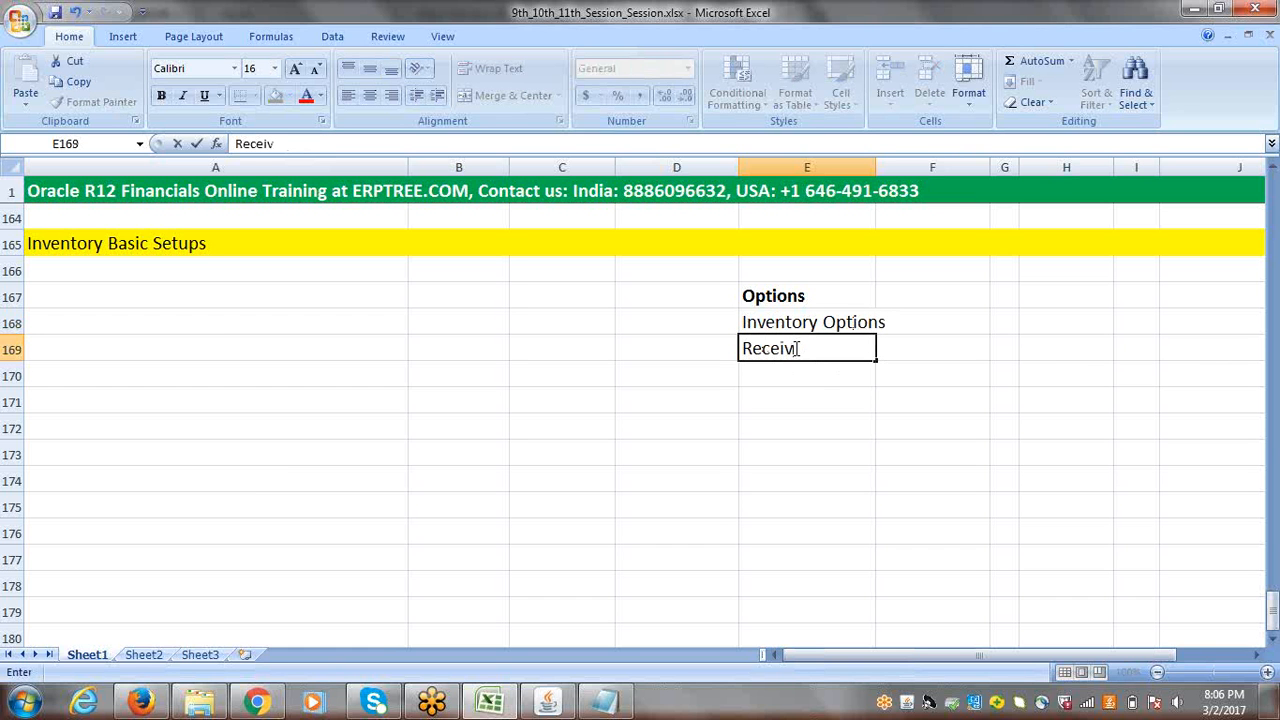
type("ing Options")
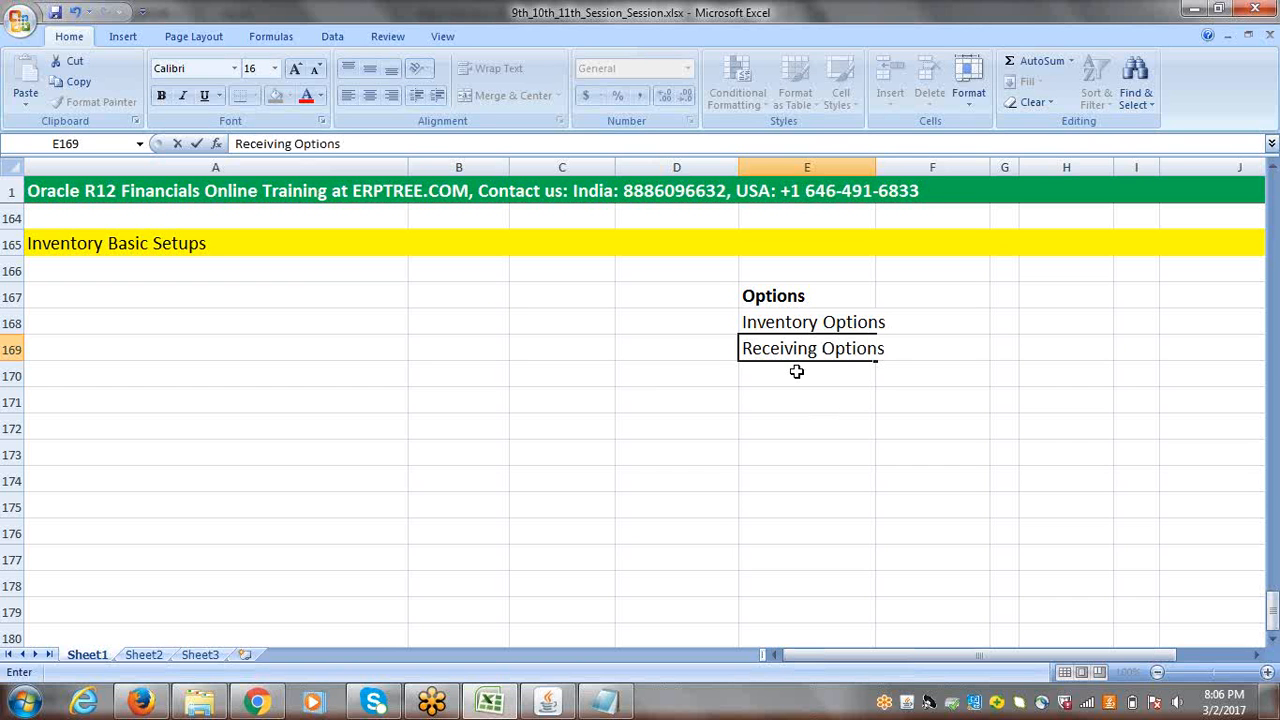
left_click(797, 371)
type("Purc")
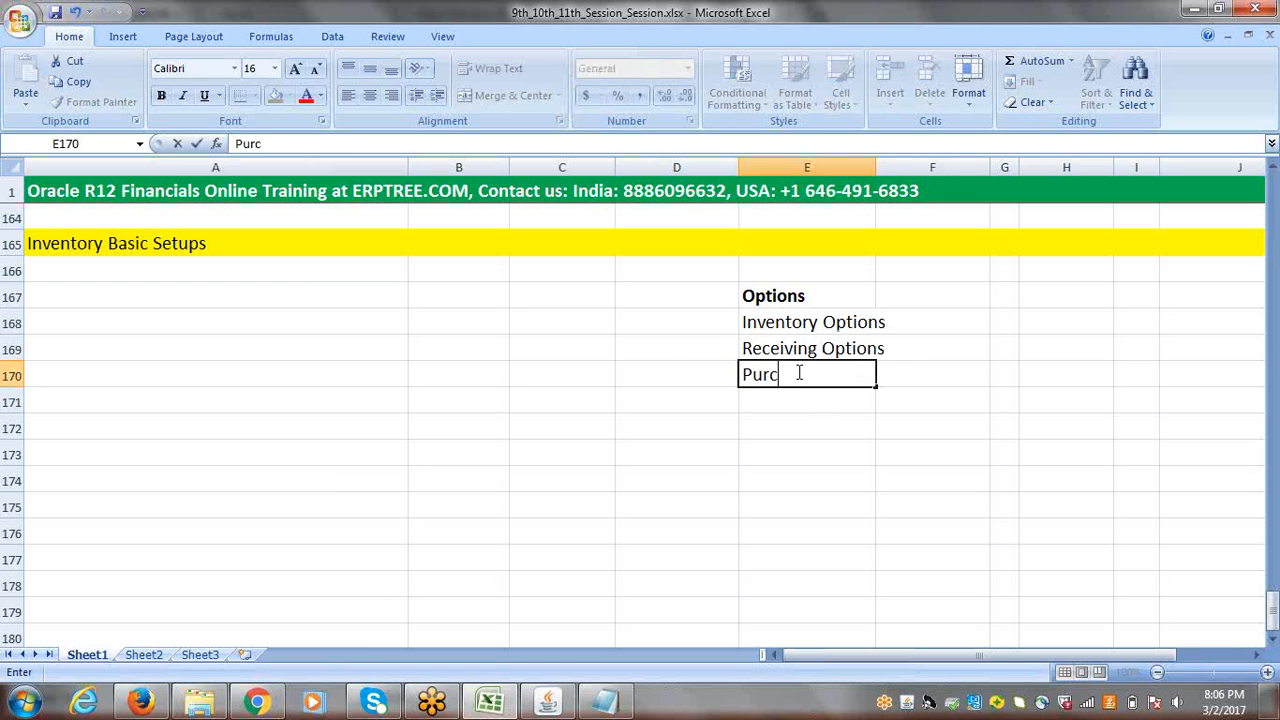
type("hasing Options")
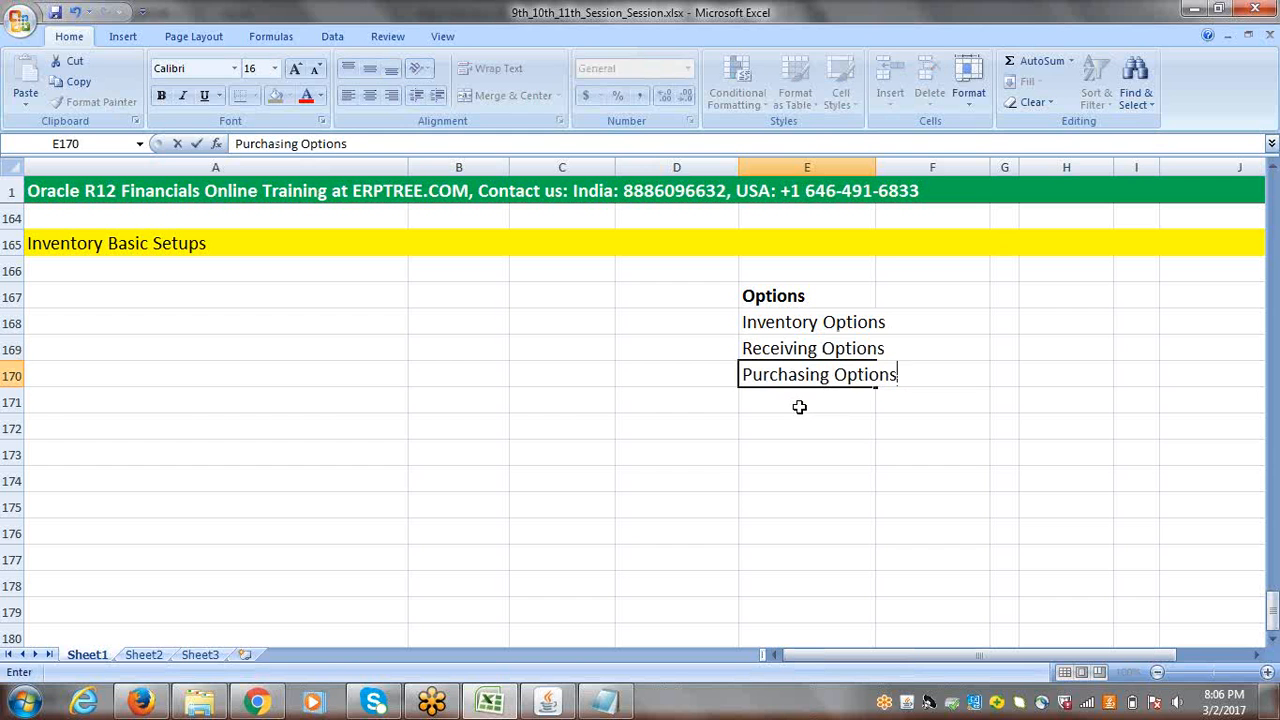
Step: Complete the list with "Financials Options" in E171 and "Payables Options" in E172, and widen column E to fit the entries
left_click(800, 407)
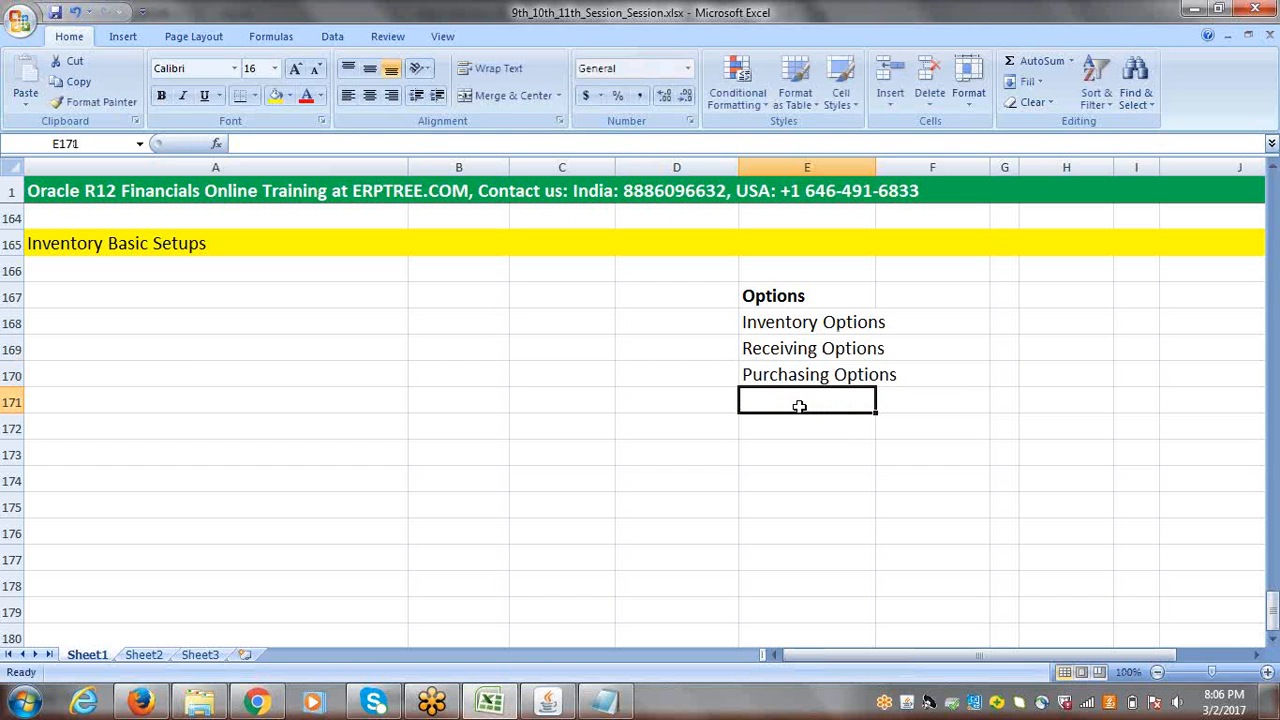
type("Financials")
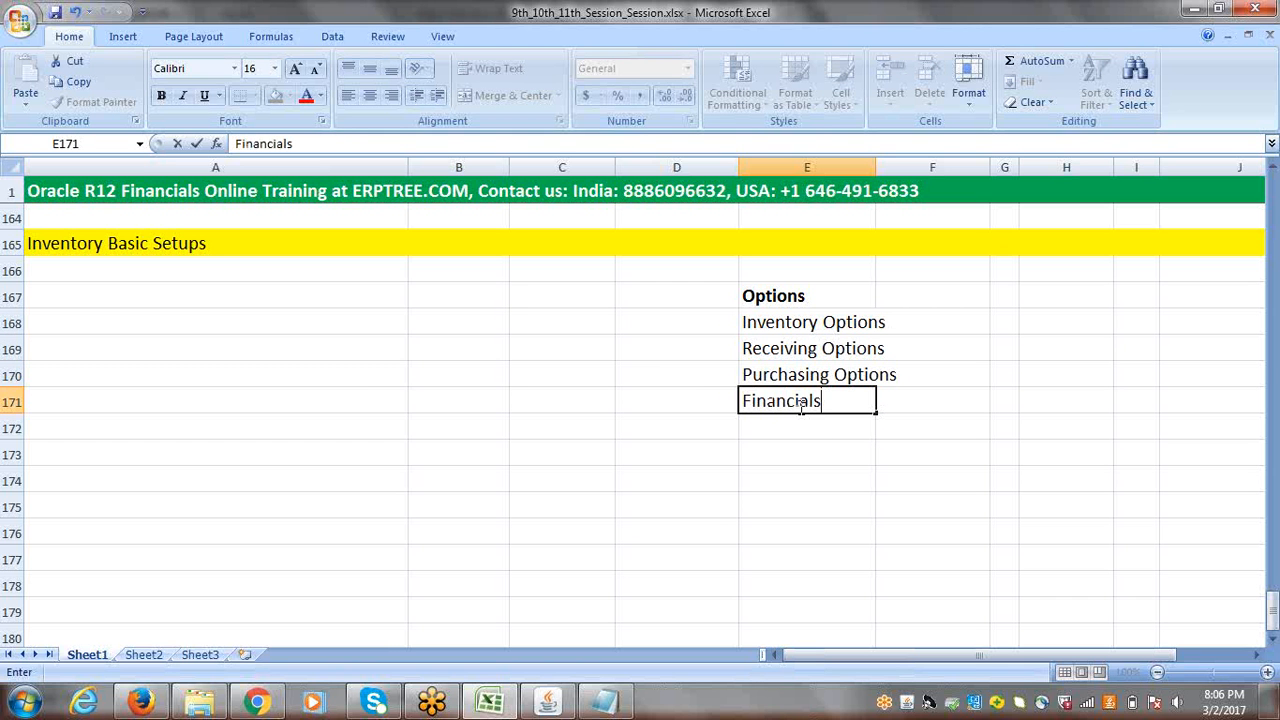
type(" Options")
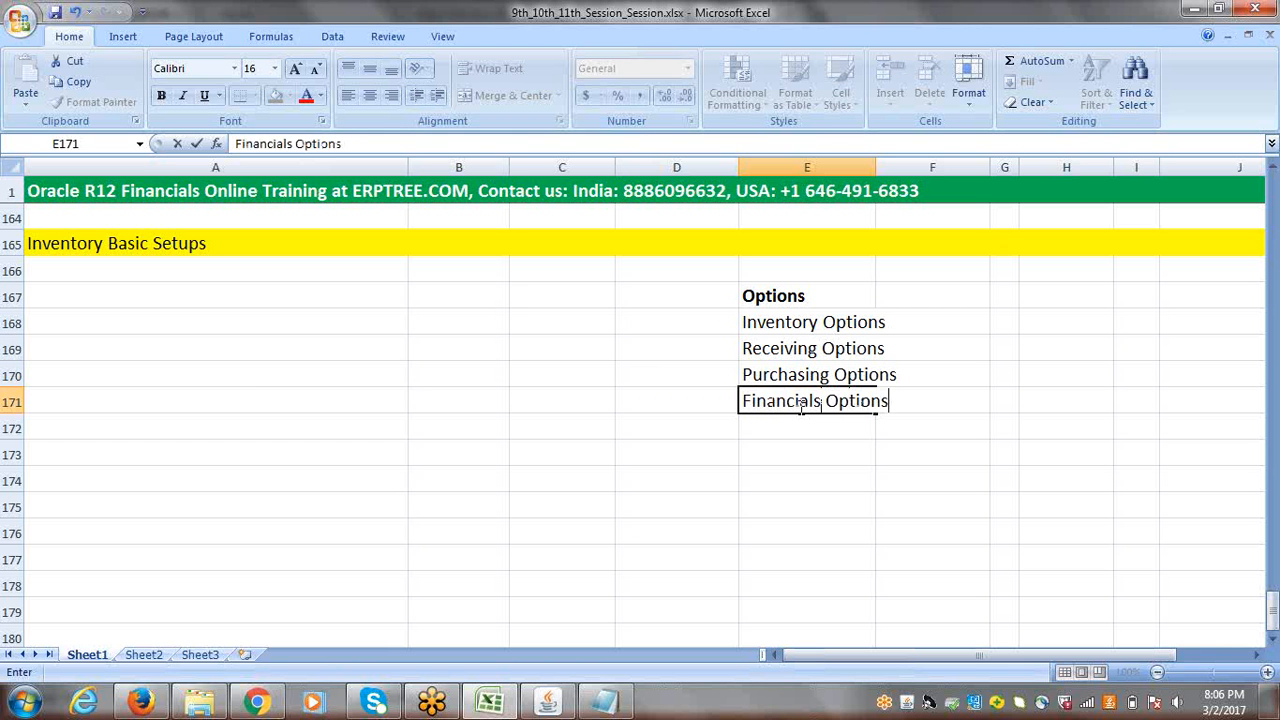
left_click(803, 430)
type("Pa")
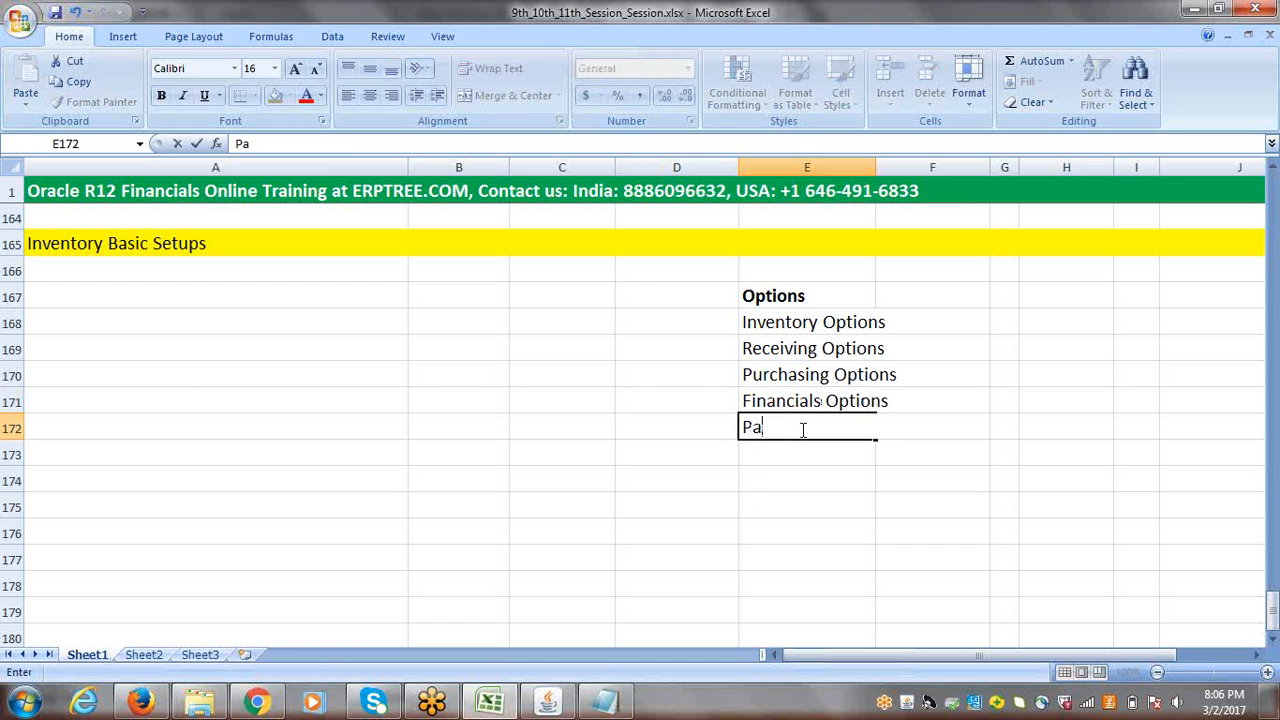
type("yables Options")
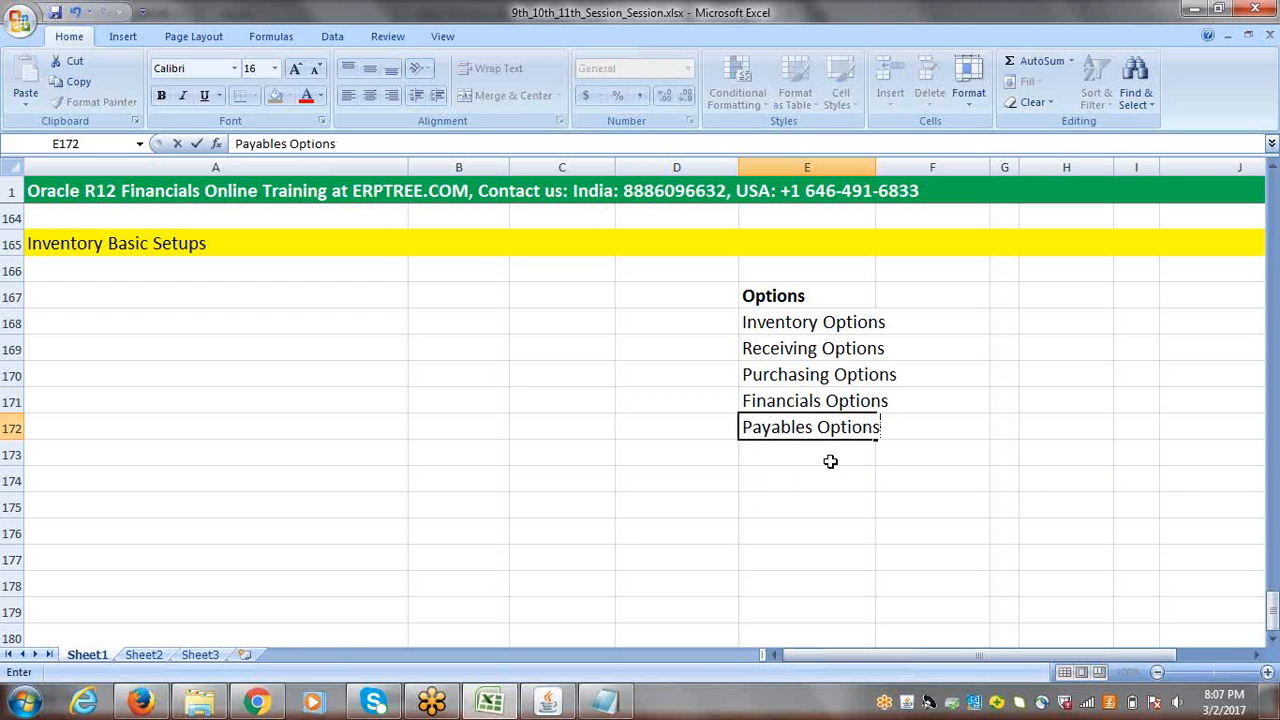
left_click(827, 452)
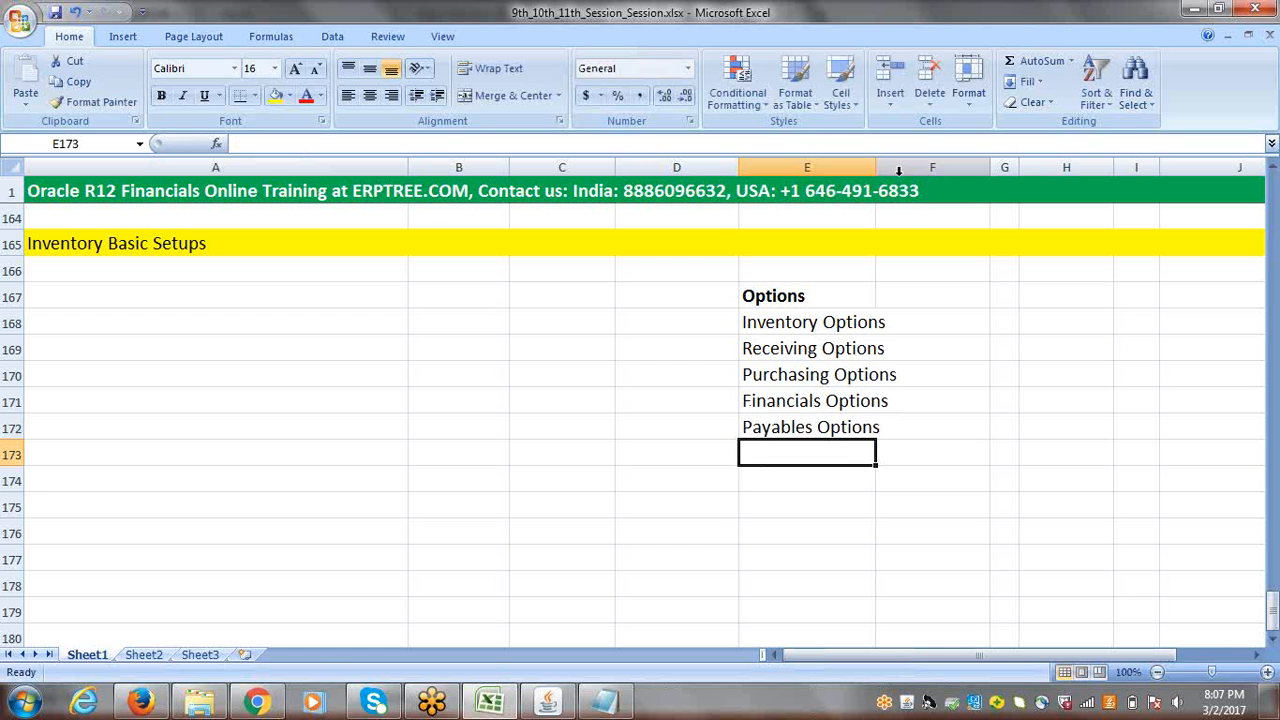
left_click_drag(877, 171, 904, 174)
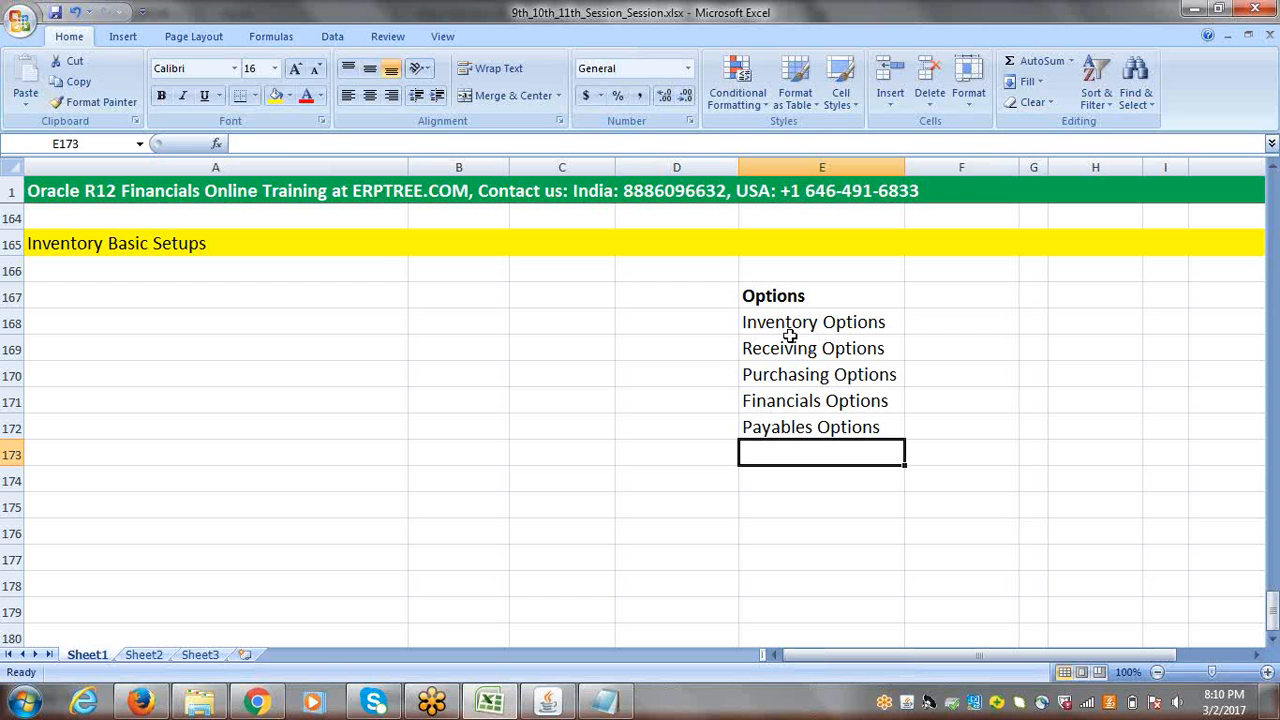
Step: Change the first item under Options, in cell E168, to "Inventory Information"
left_click(885, 322)
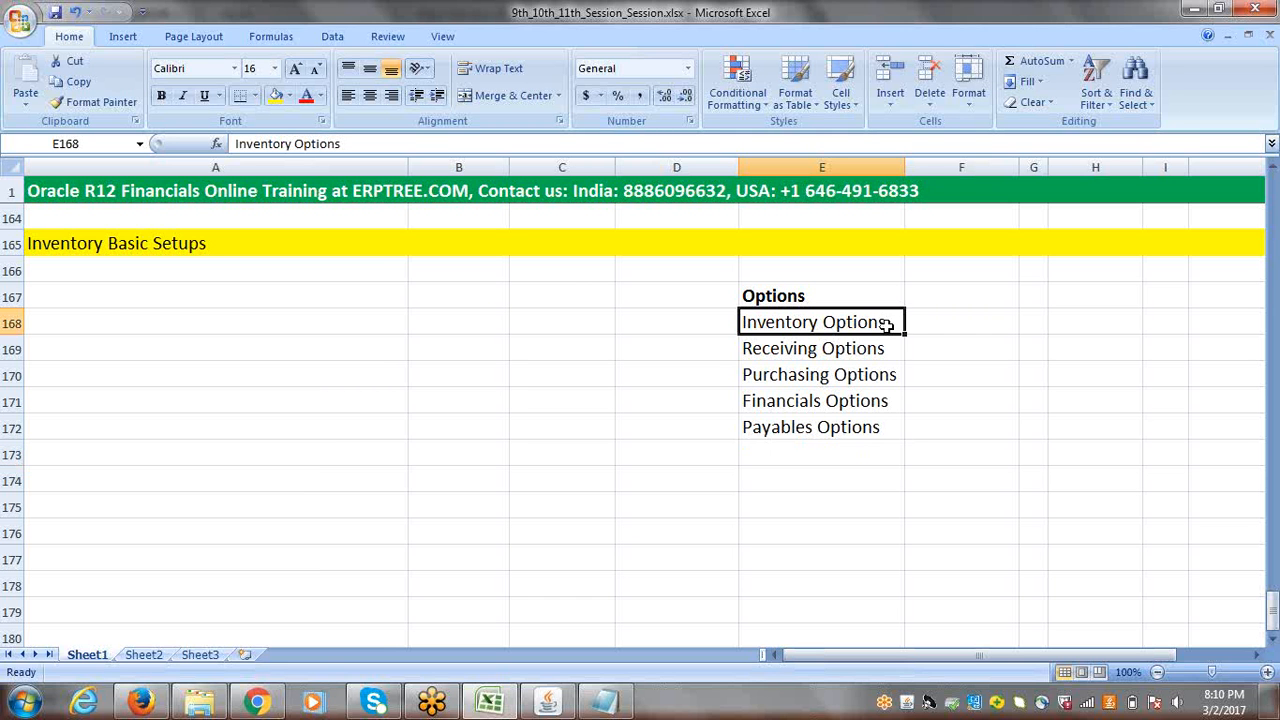
double_click(887, 324)
left_click_drag(887, 322, 824, 328)
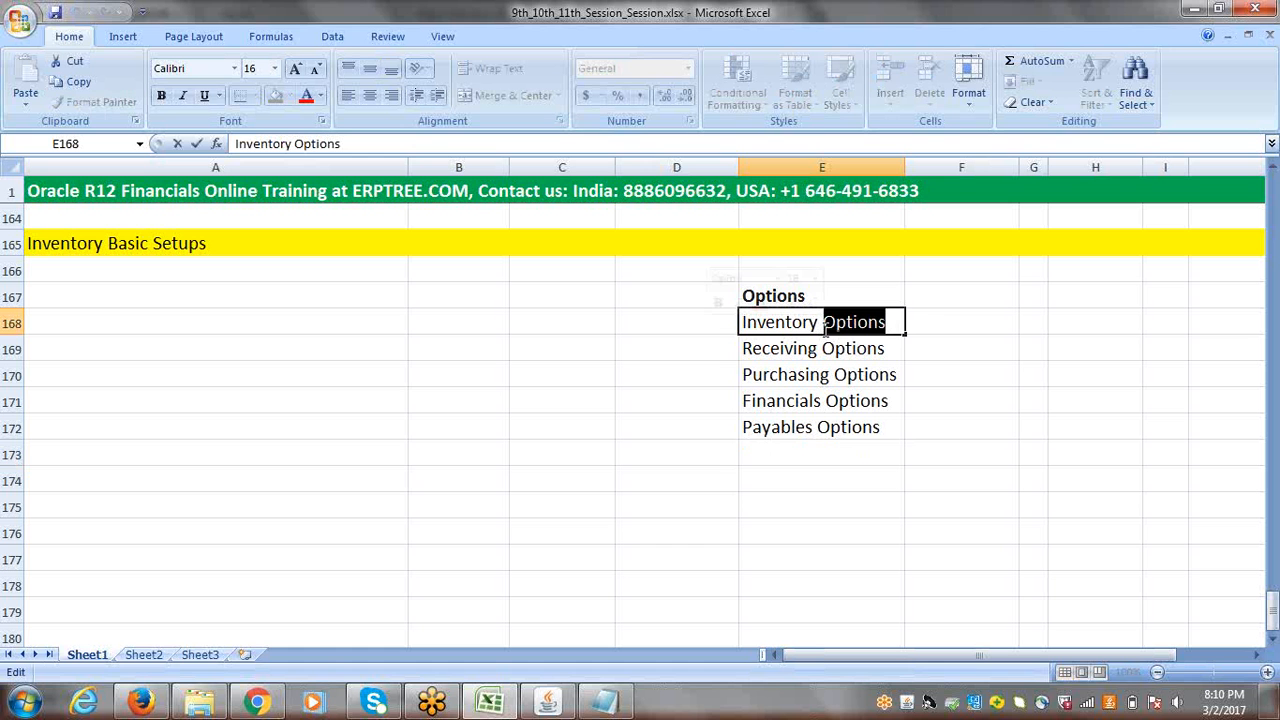
type("Informa")
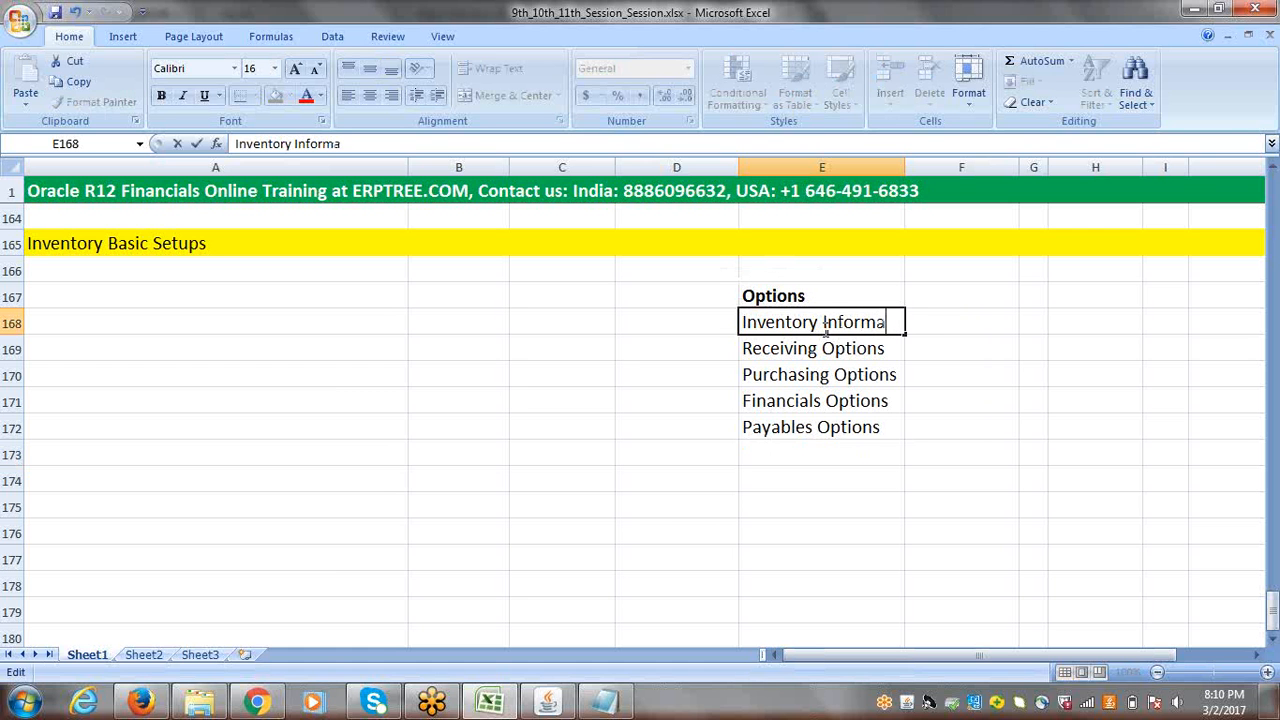
type("tion")
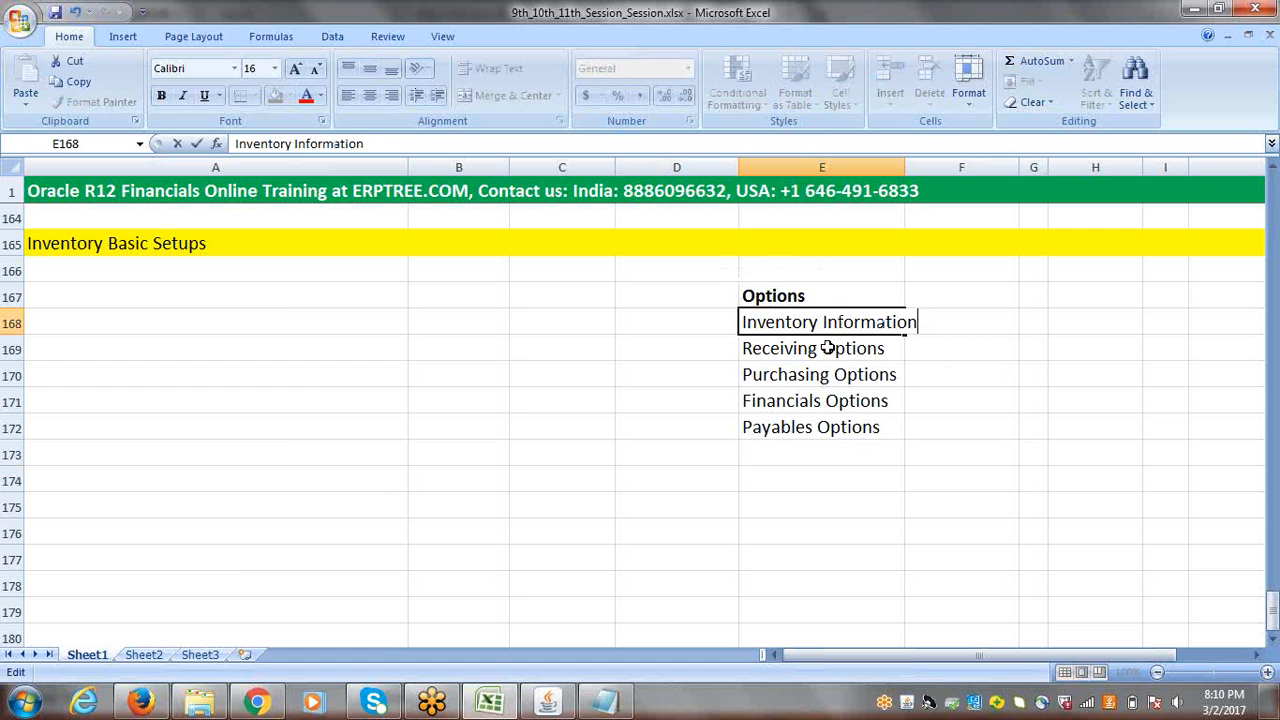
Step: Extend the receiving entry in cell E169 to read "Receiving Options/Information"
double_click(828, 348)
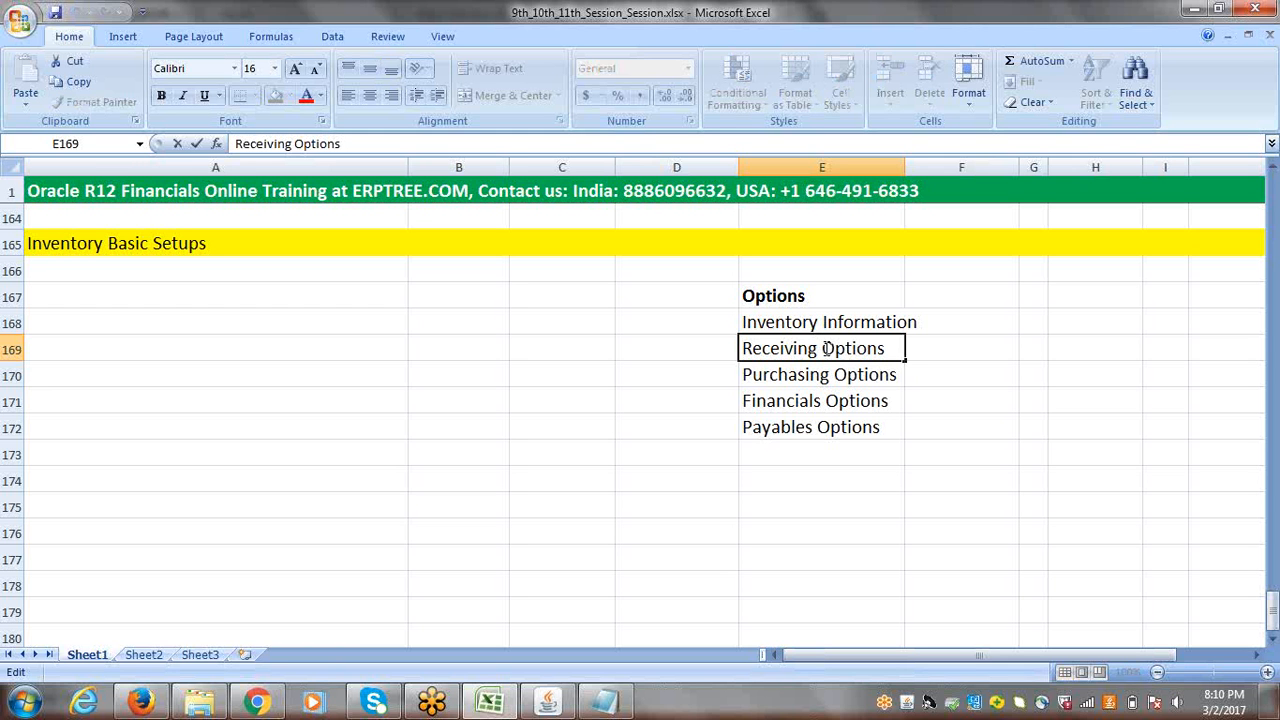
left_click(892, 349)
type("/Informa")
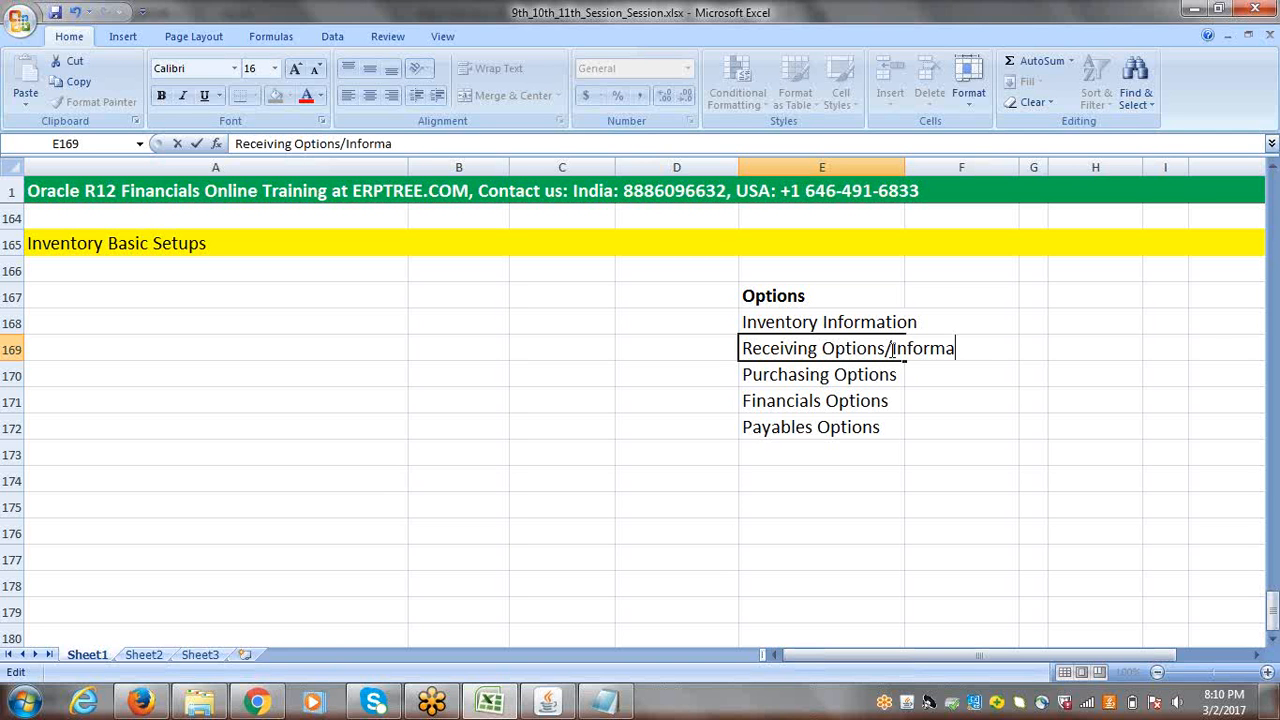
type("tion")
Step: Enter "Inventory" in F168 as the module for Inventory Information, and widen column E to fit its entries
left_click(817, 322)
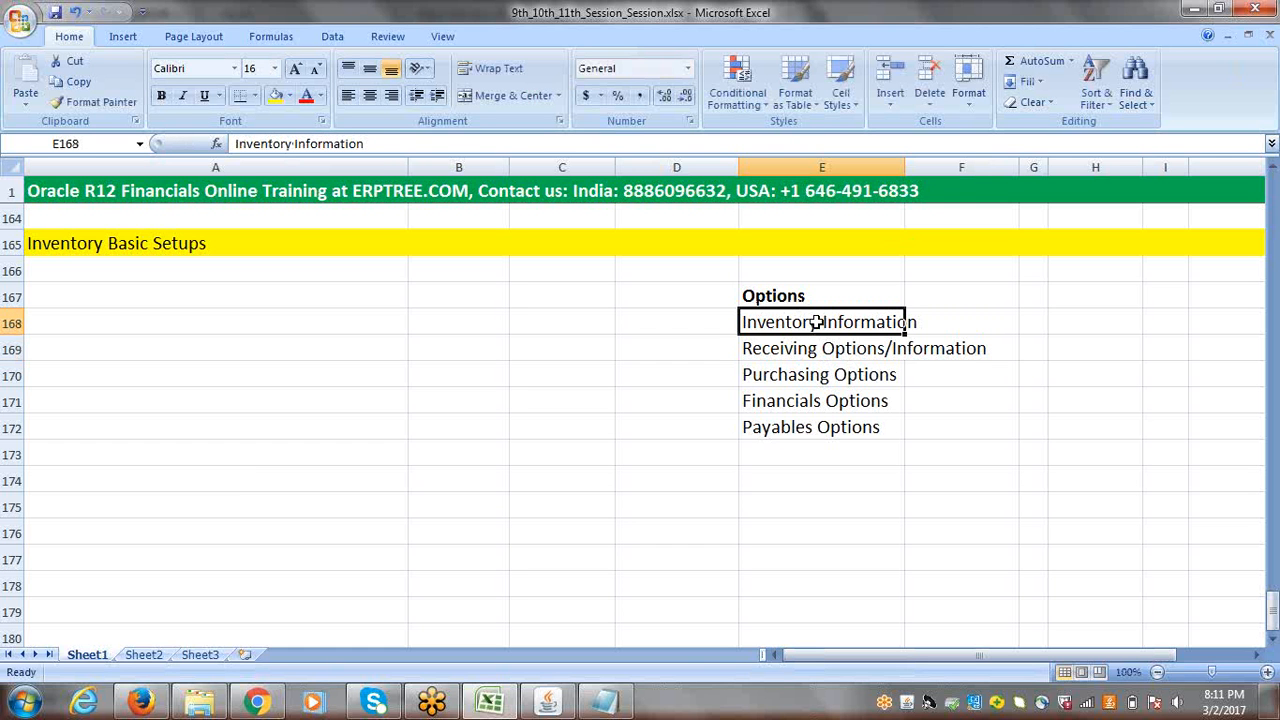
key("Right")
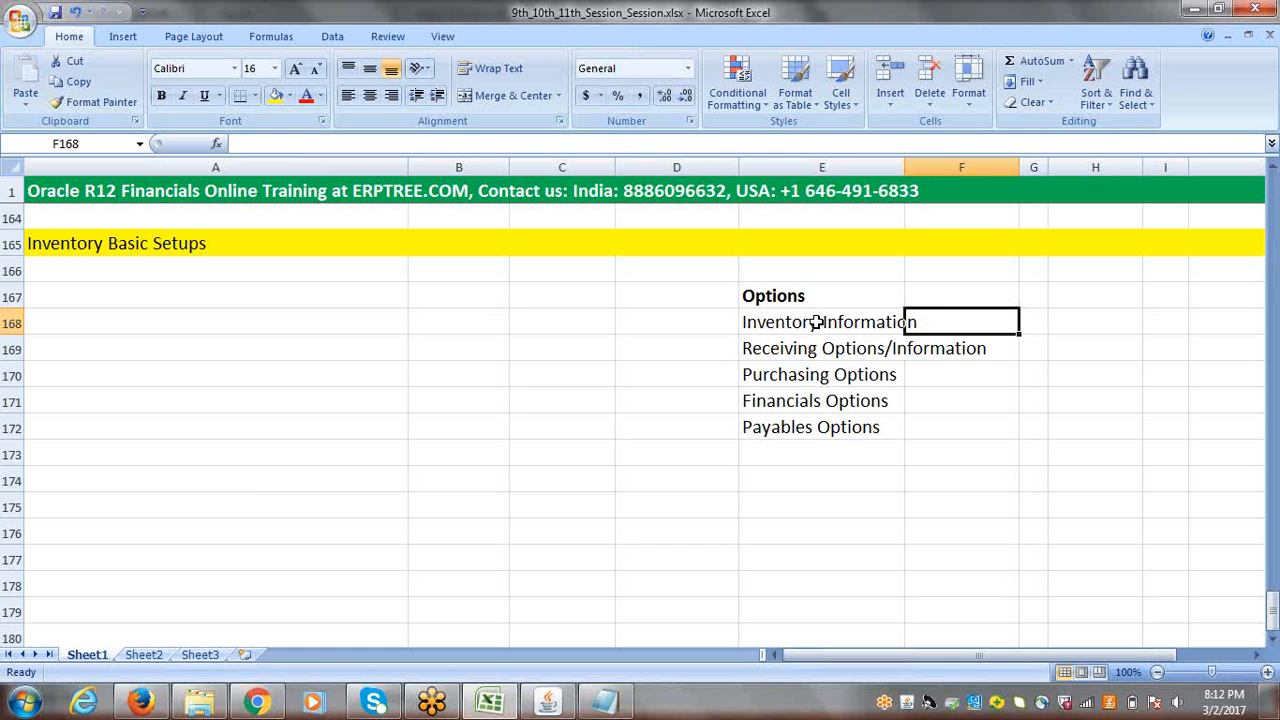
type("i")
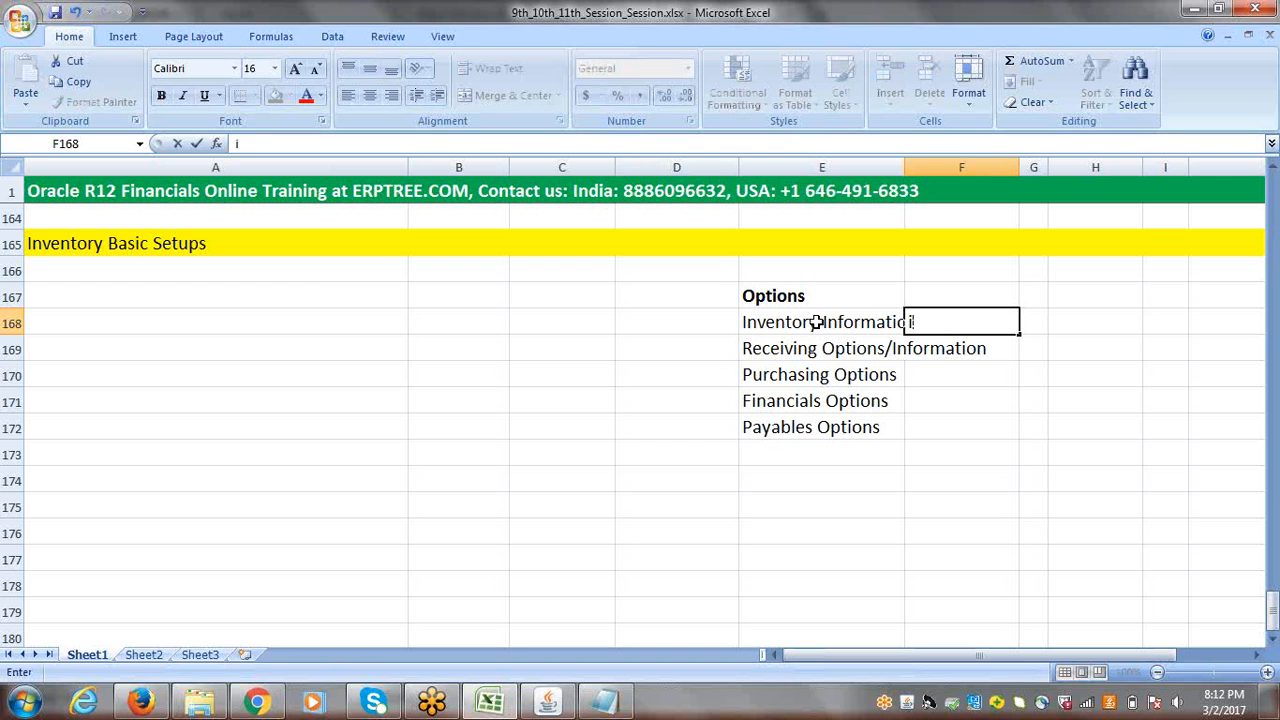
key("BackSpace")
type("Inventor")
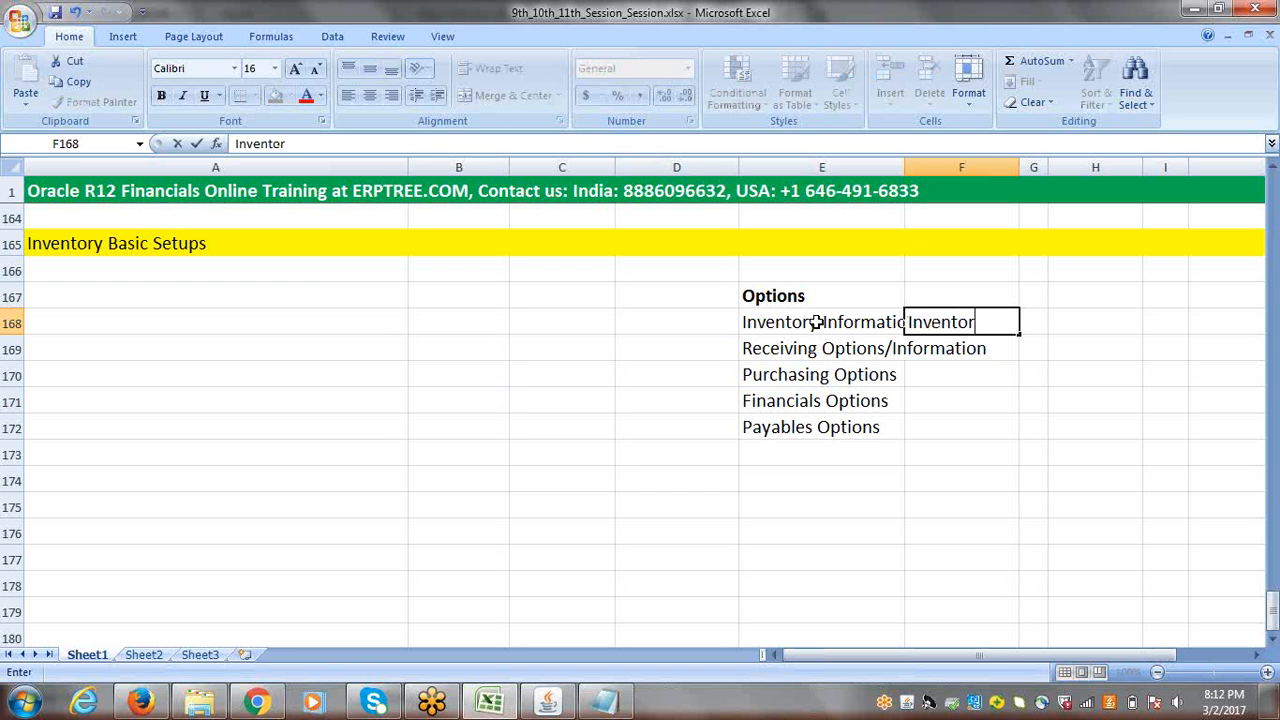
type("y")
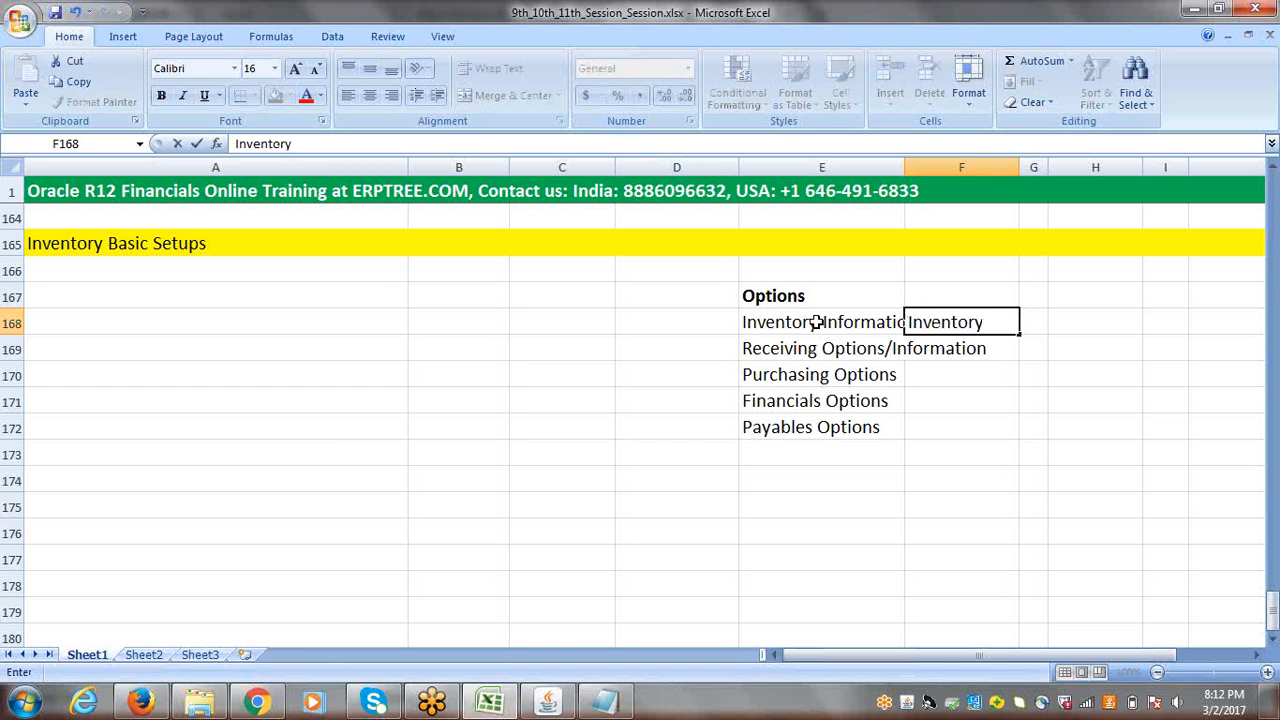
double_click(903, 160)
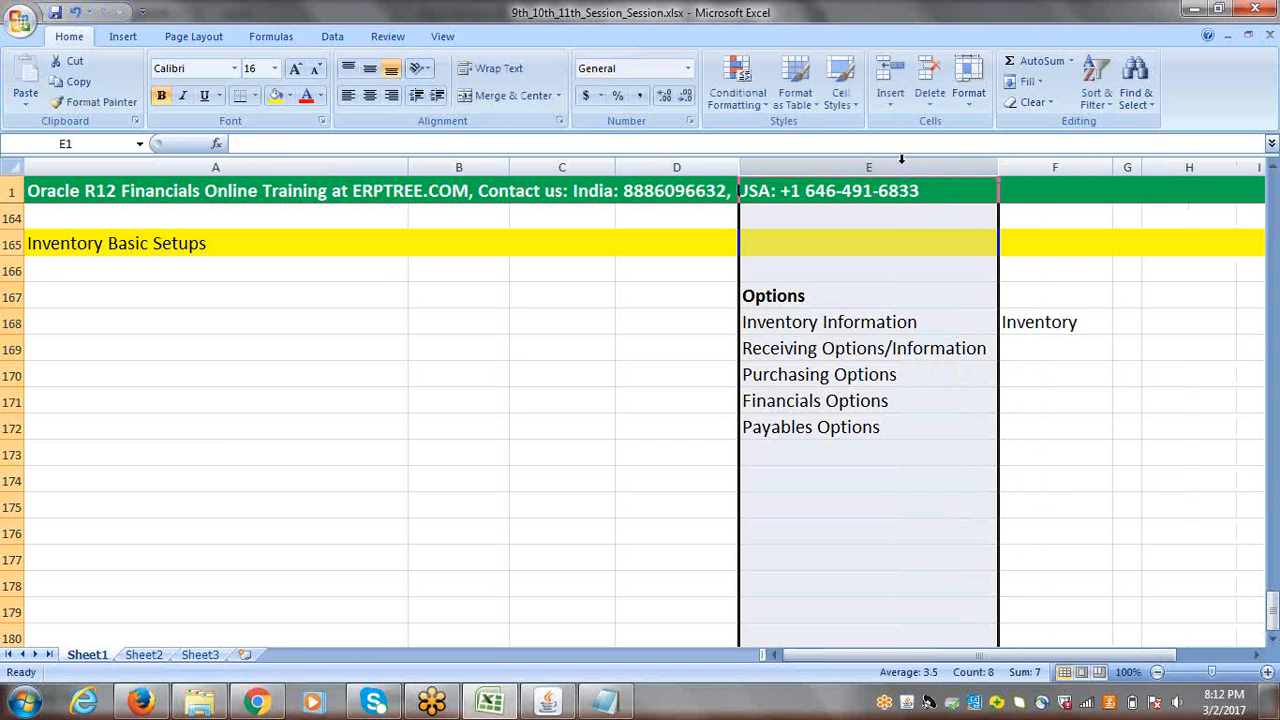
Step: Enter "Inventory & PO" in cell F169 as the modules for Receiving Options/Information
left_click(865, 327)
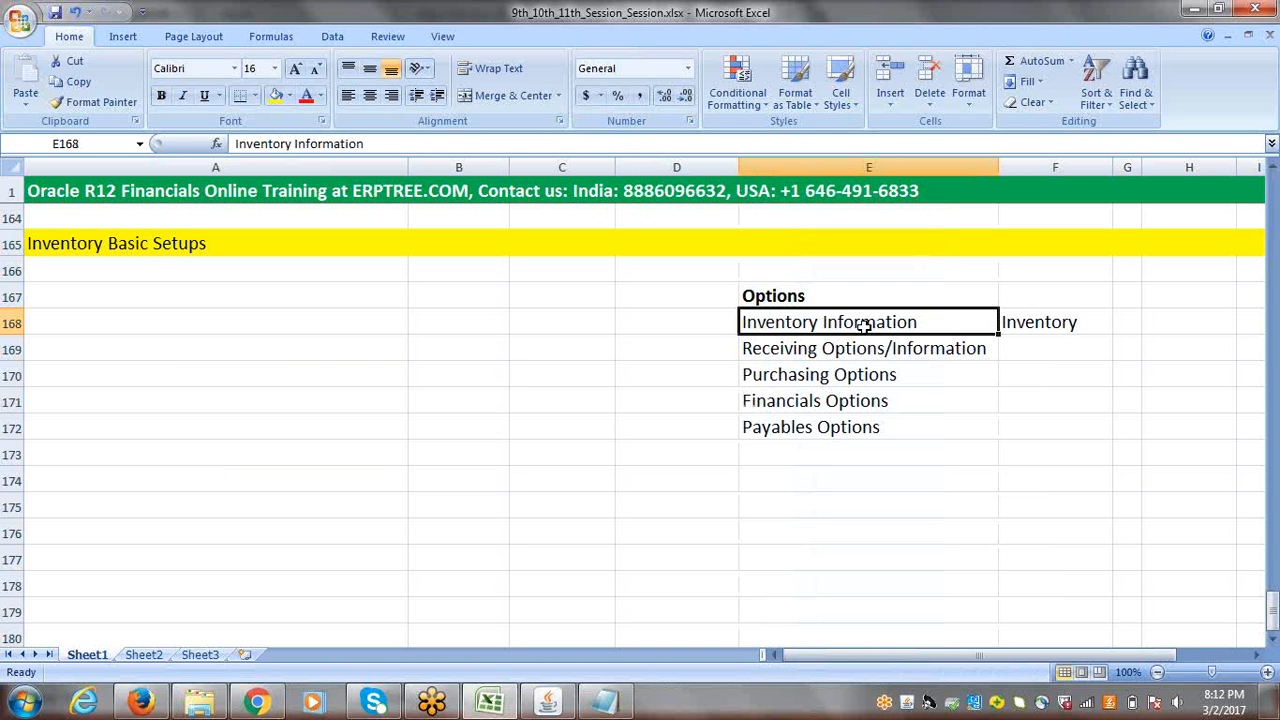
left_click(858, 352)
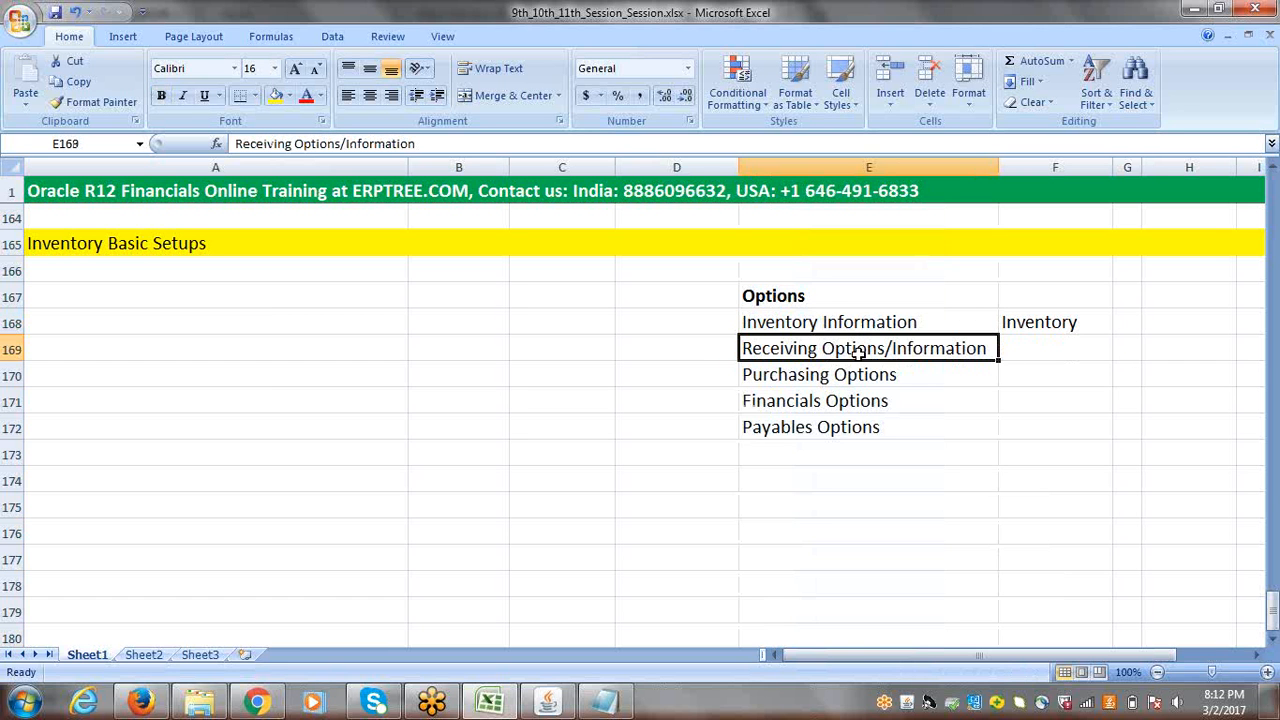
left_click(1029, 349)
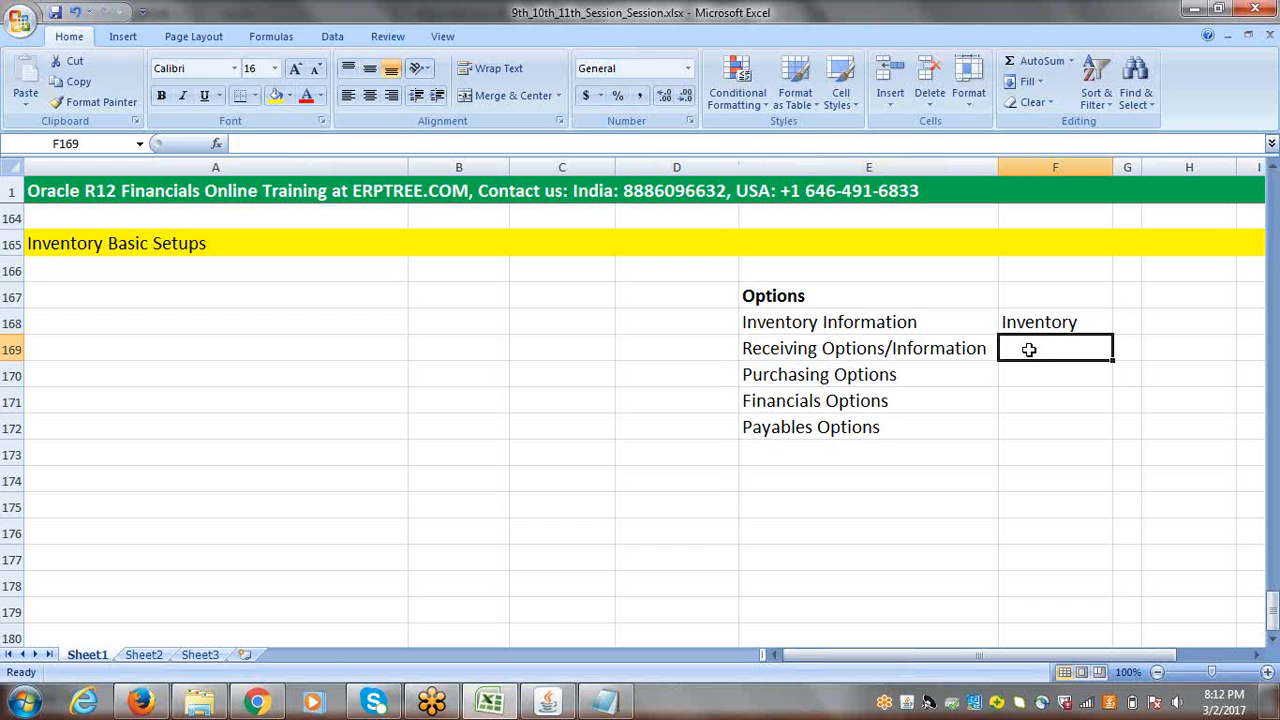
type("Inventor")
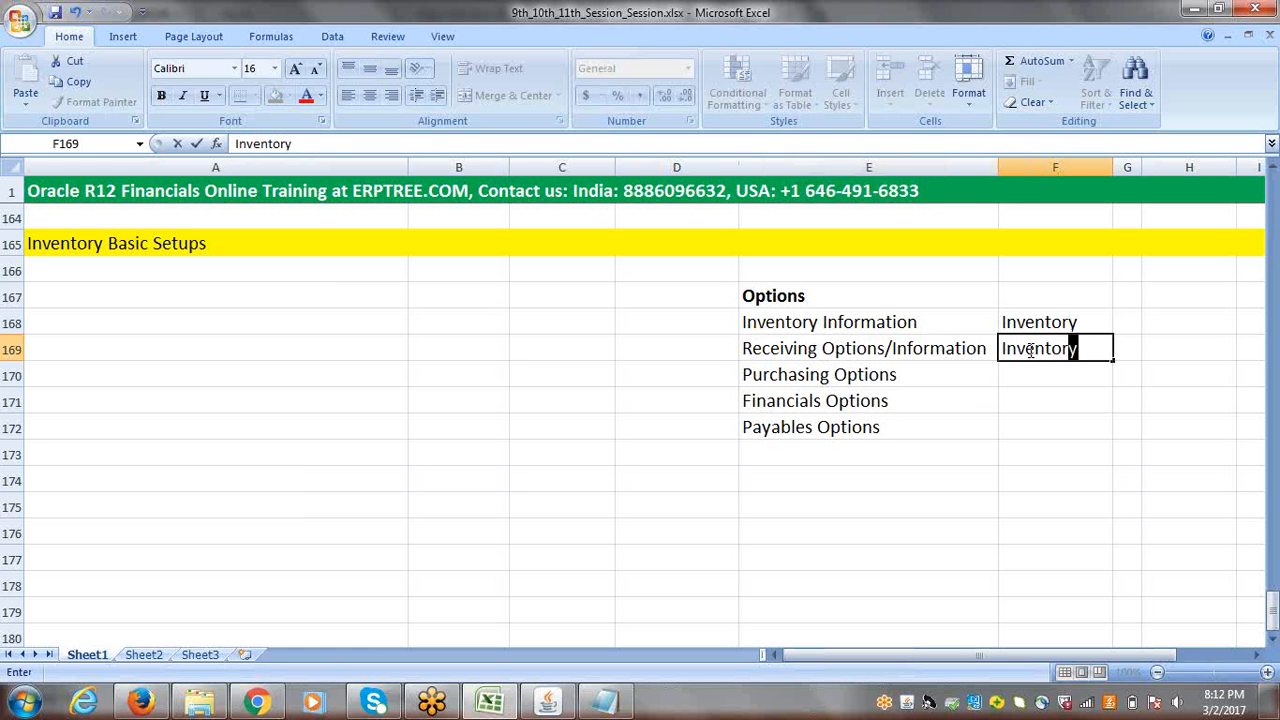
type("y & PO")
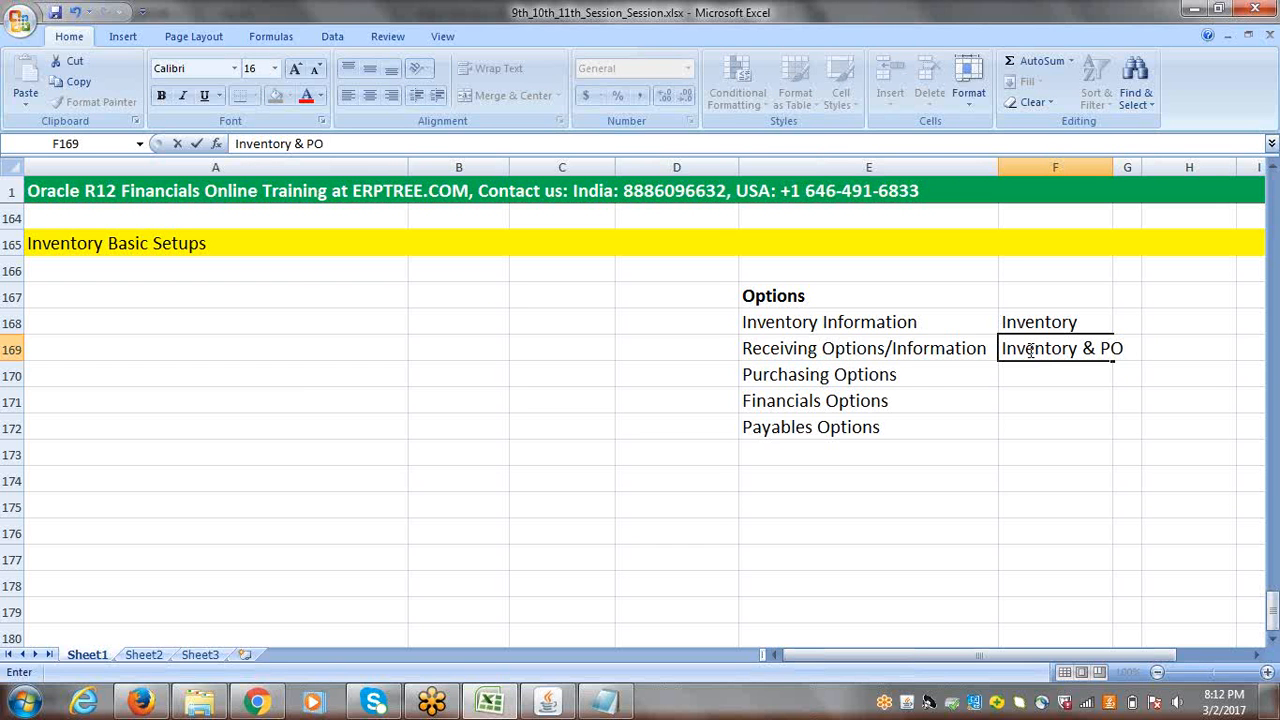
left_click(974, 375)
left_click(910, 324)
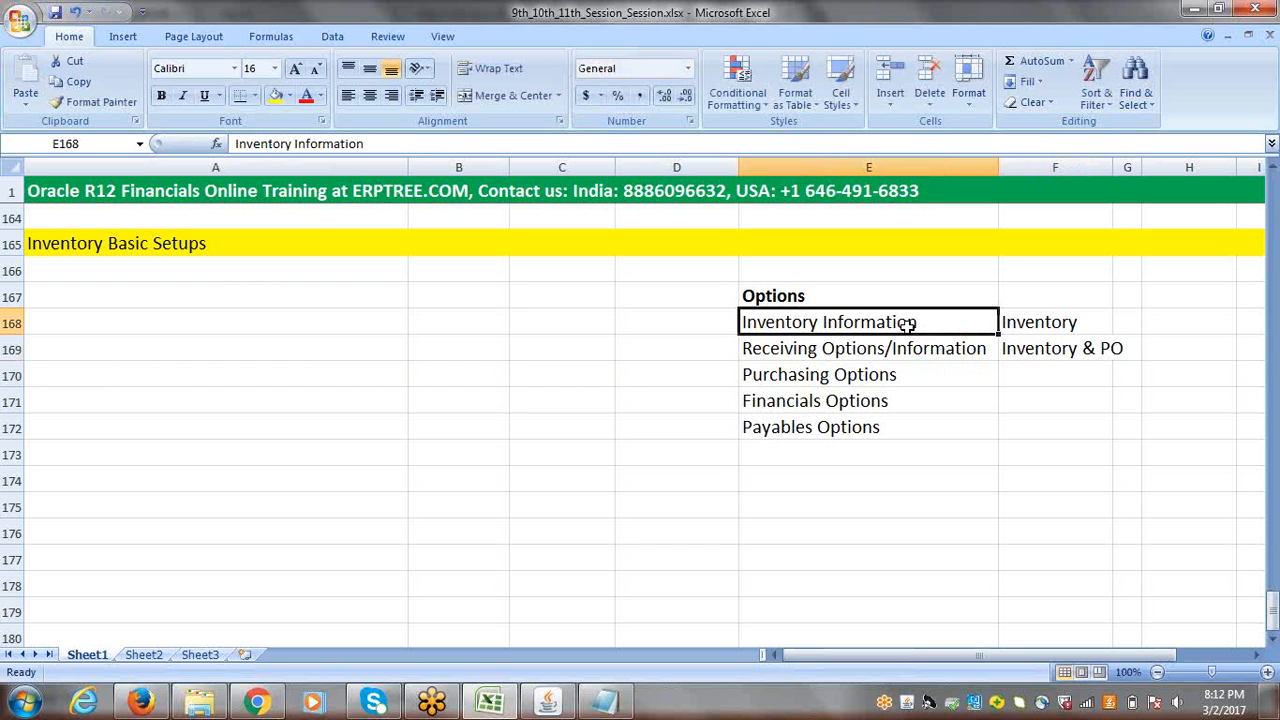
left_click(1019, 326)
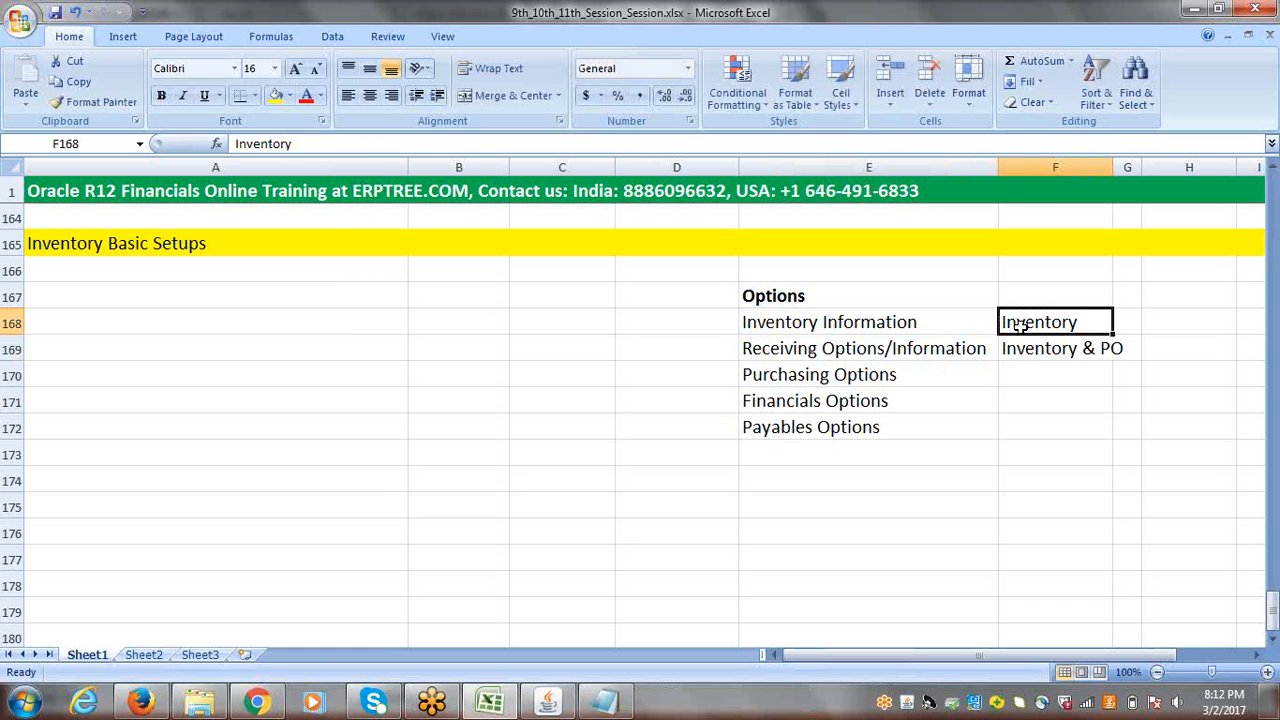
left_click(818, 360)
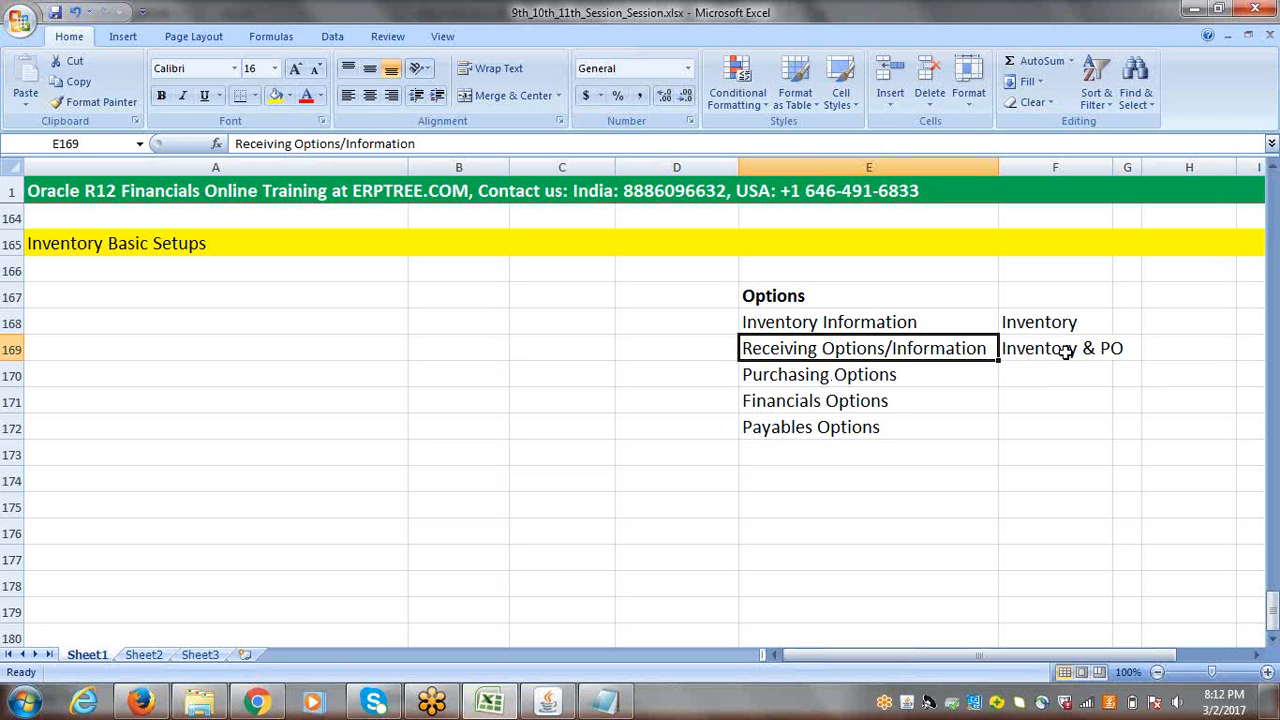
Step: Enter "PO" in cell F170 as the module for Purchasing Options
left_click(889, 370)
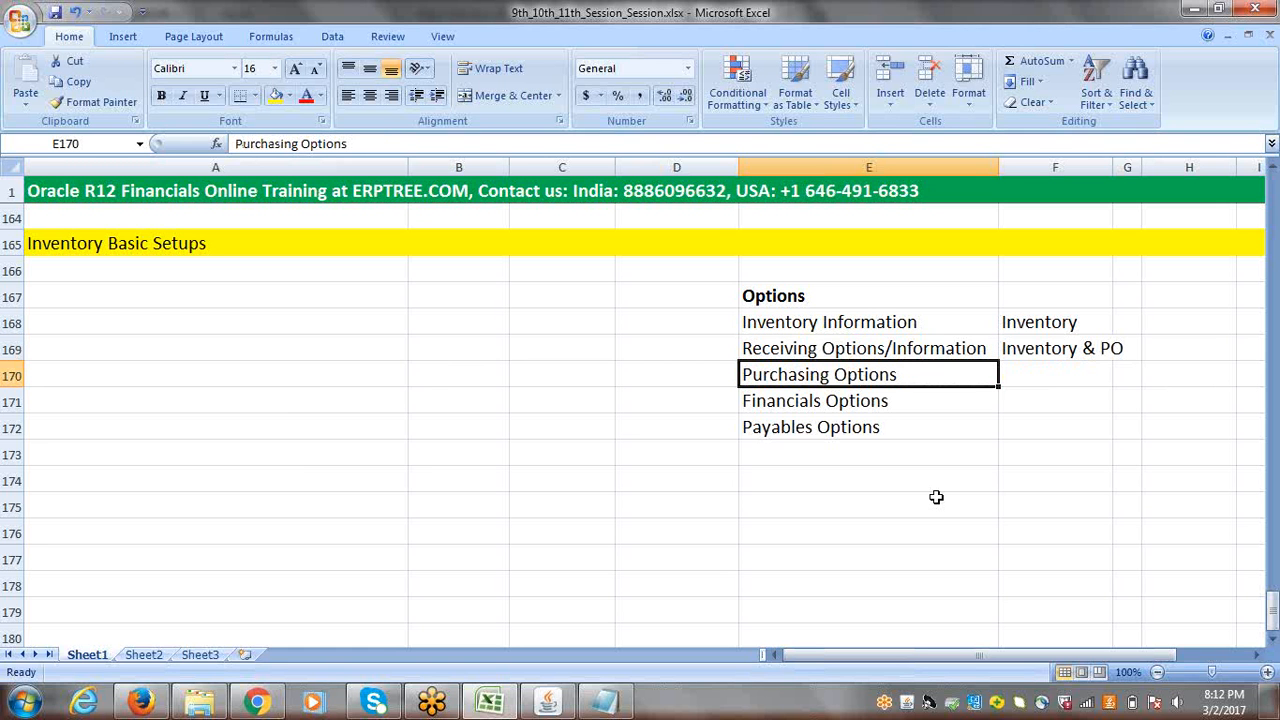
key("Right")
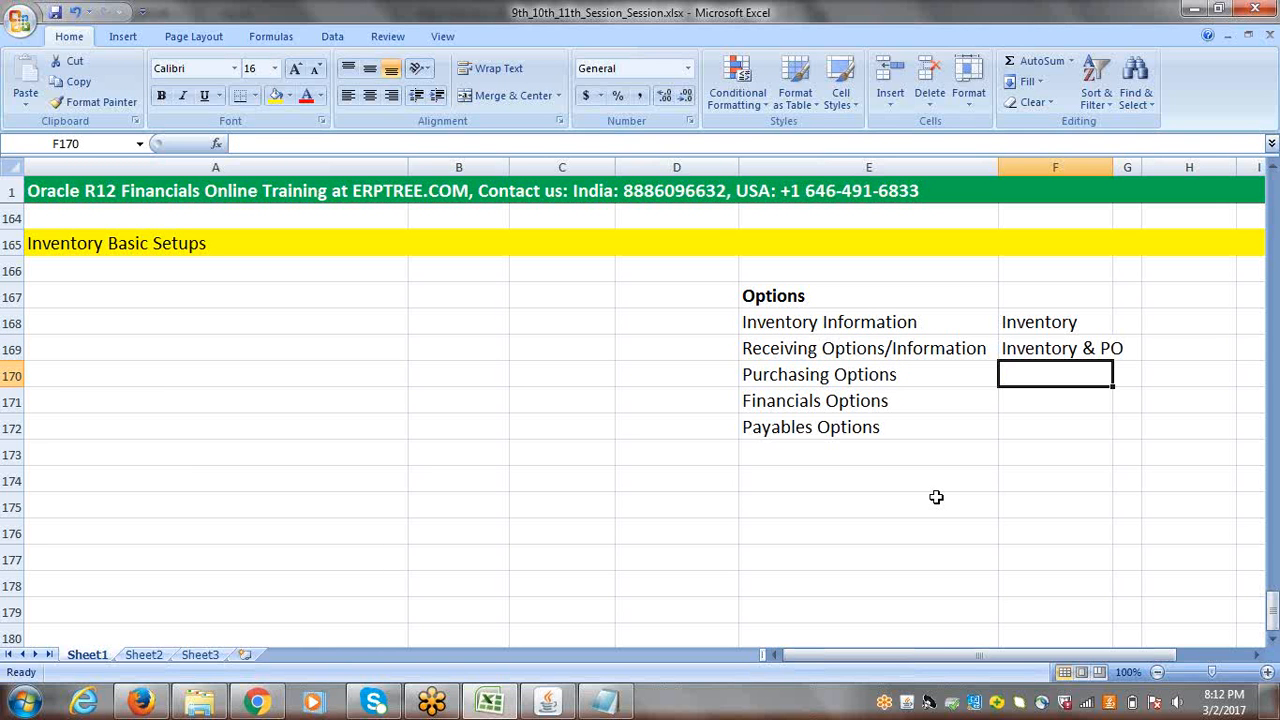
type("PO")
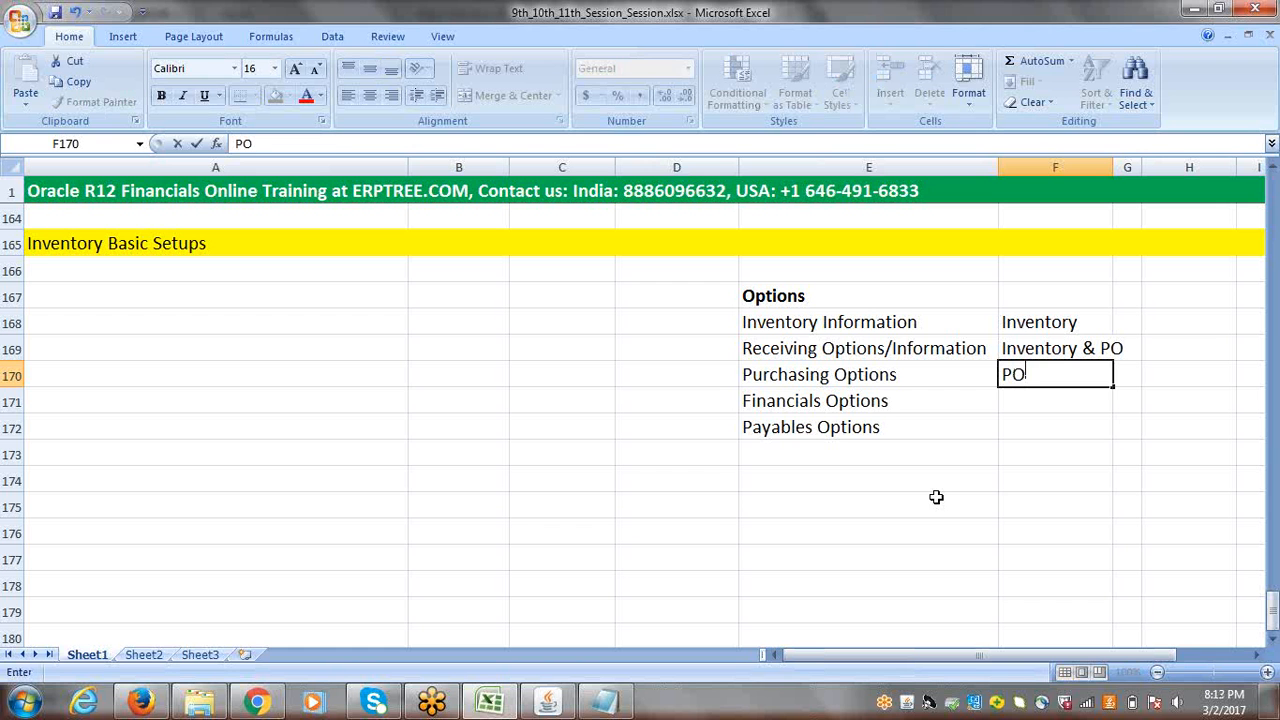
Step: Enter "PO, AP, FA" in cell F171 as the modules for Financials Options
left_click(862, 403)
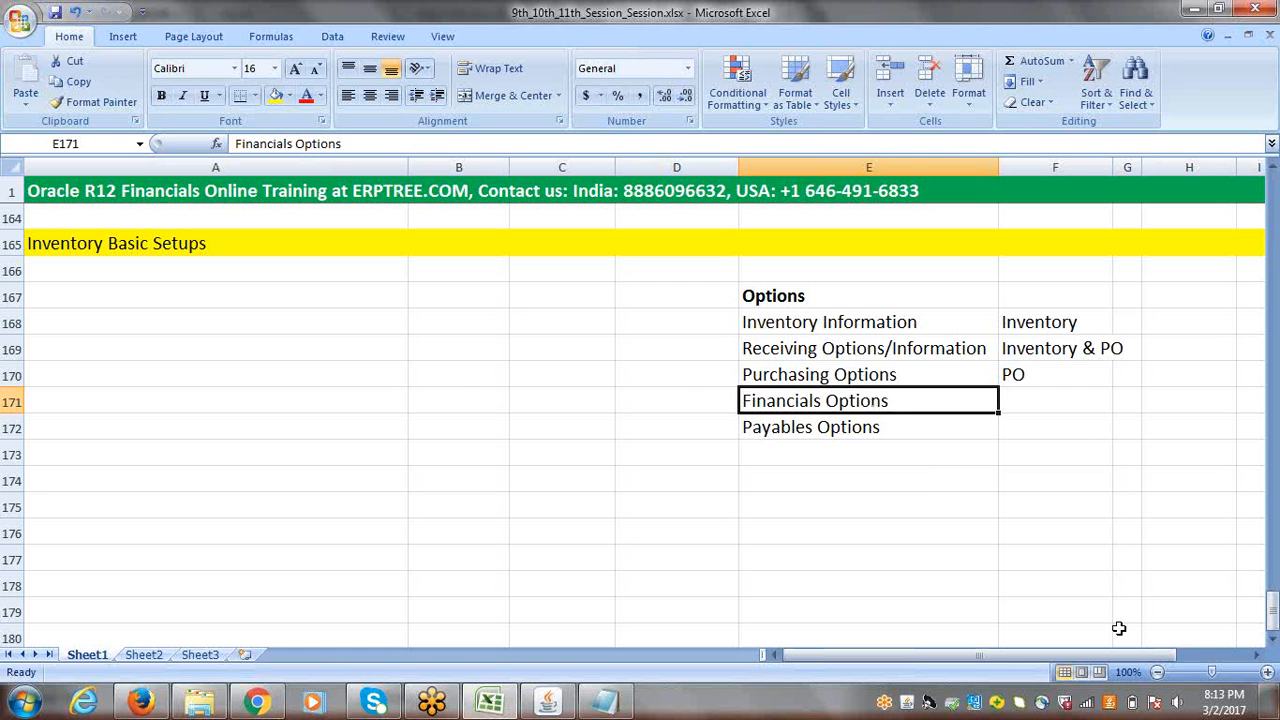
key("Right")
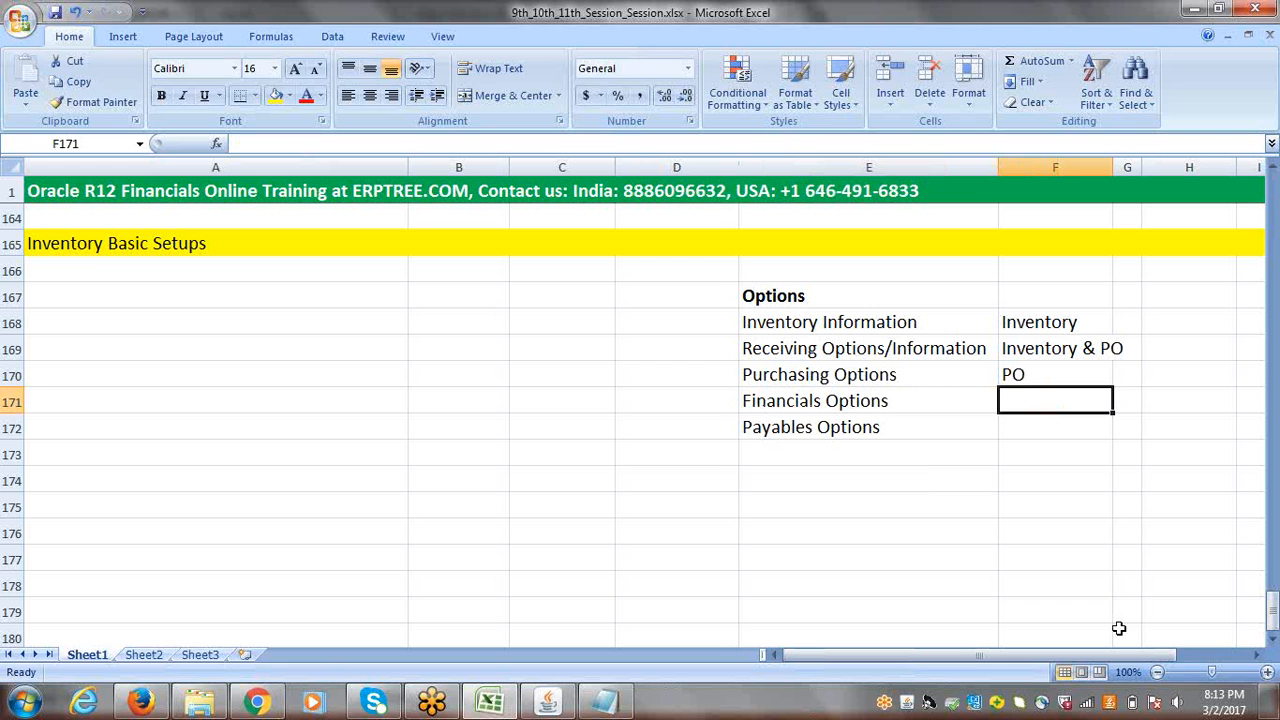
type("PO")
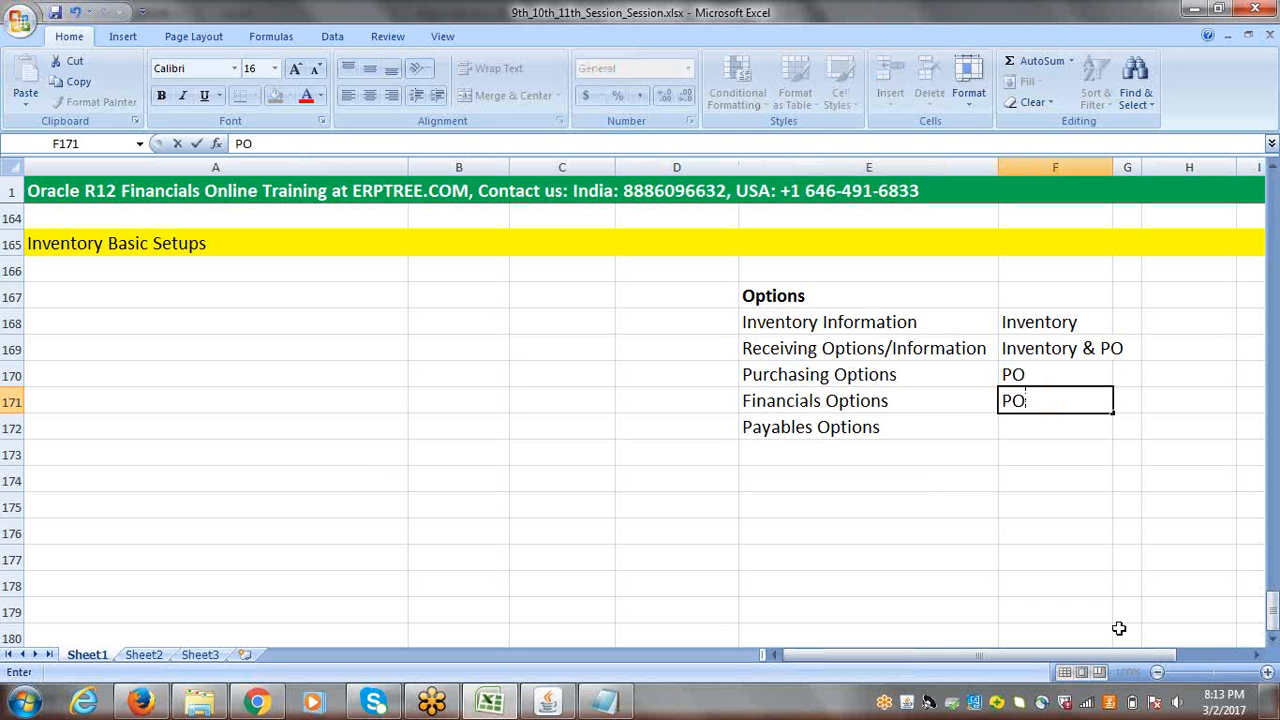
type(", AP,")
type("FA")
left_click_drag(1068, 401, 1090, 401)
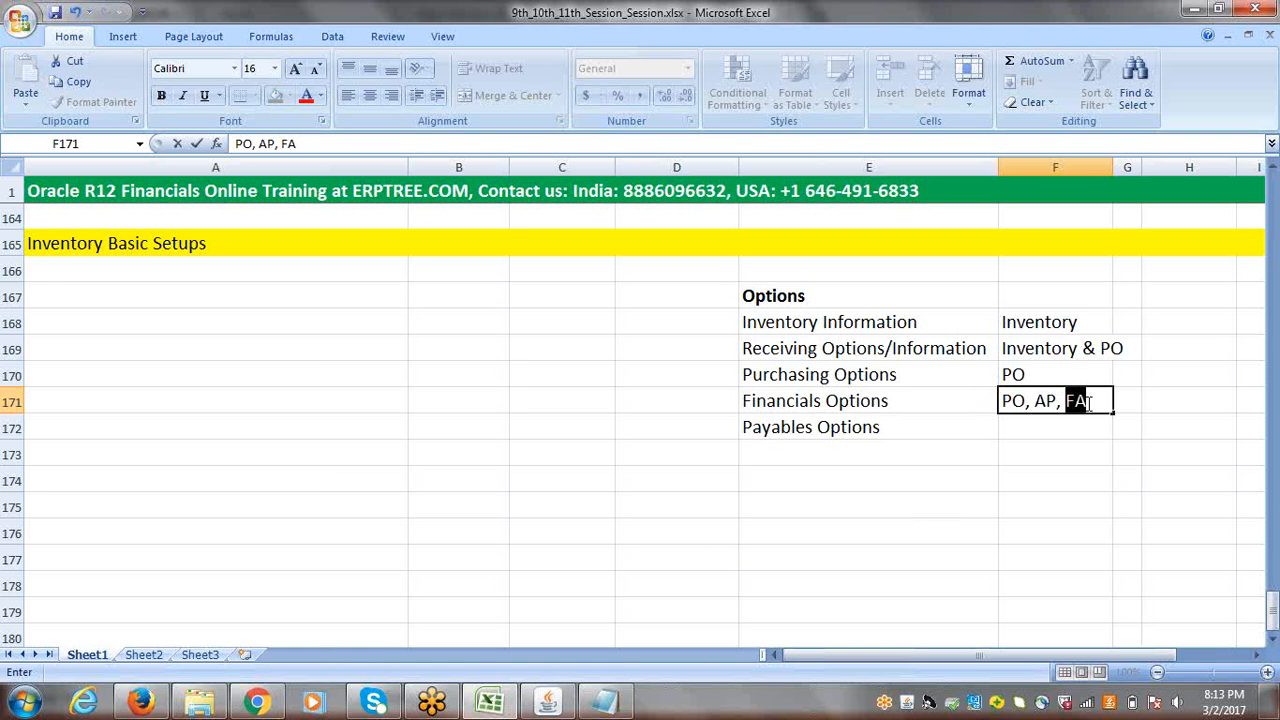
left_click(1185, 405)
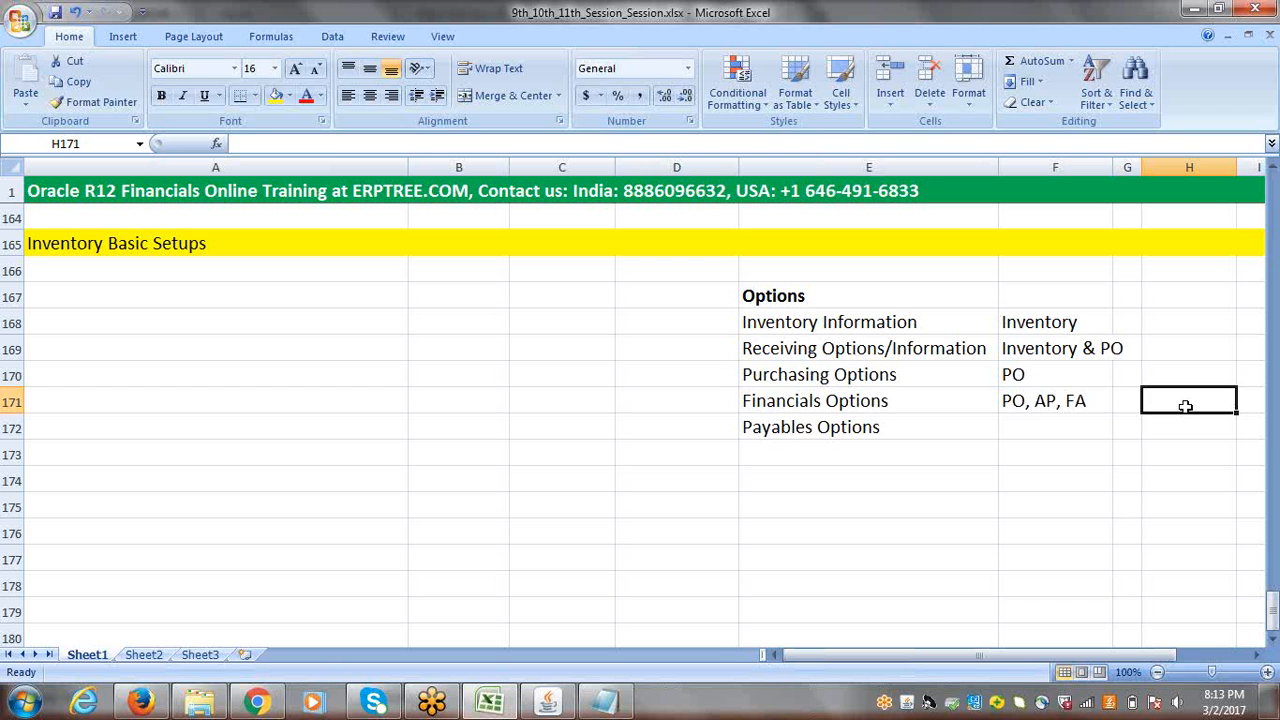
Step: Enter "AP" in cell F172 as the module for Payables Options
left_click(878, 426)
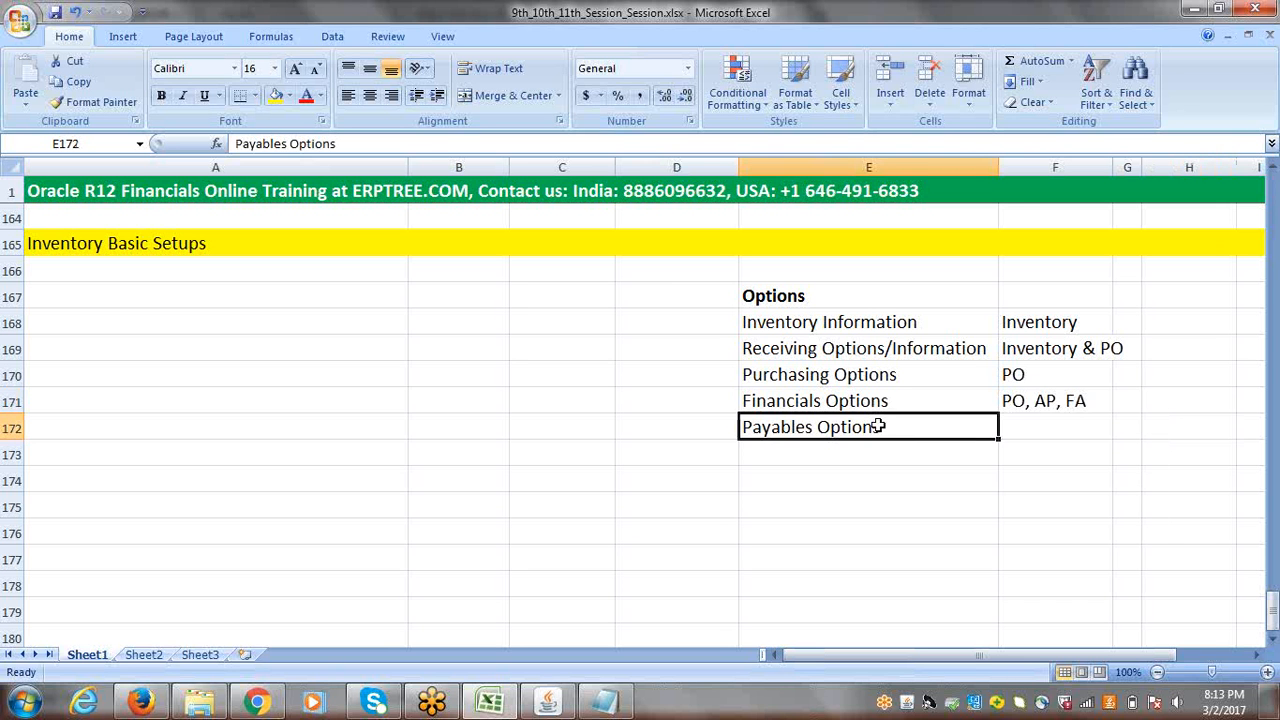
key("Tab")
type("AP")
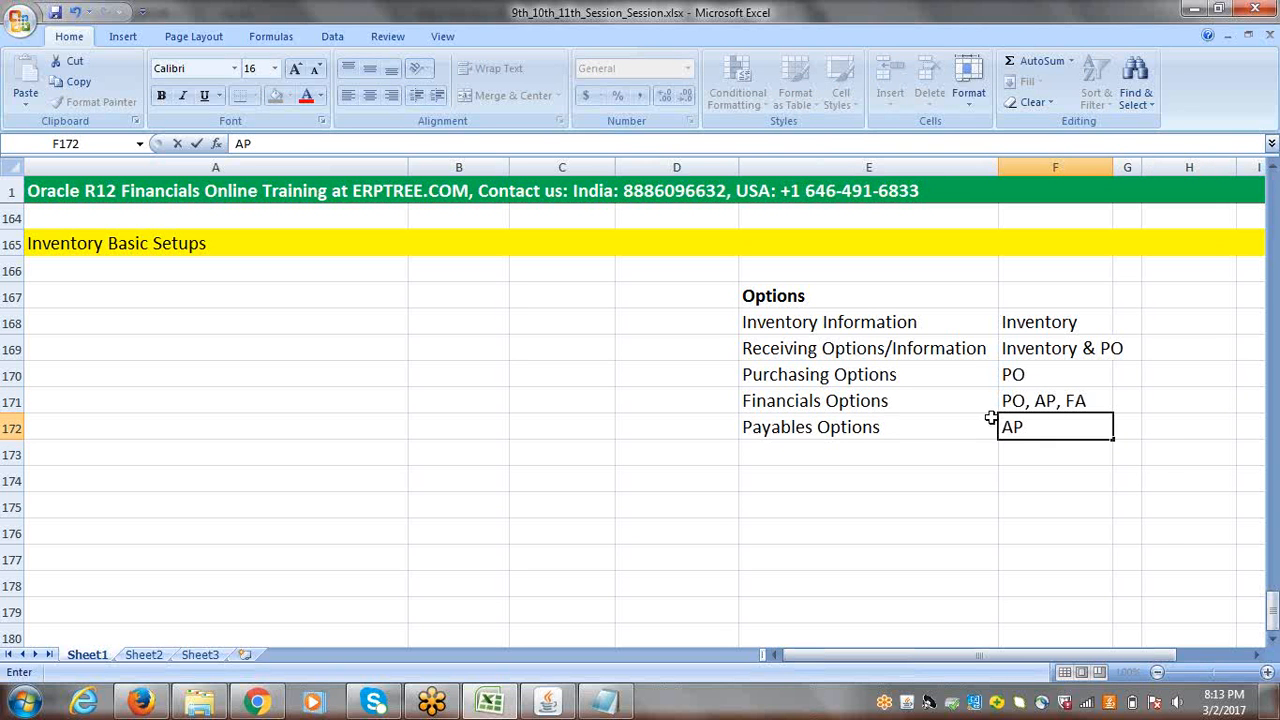
left_click(1176, 449)
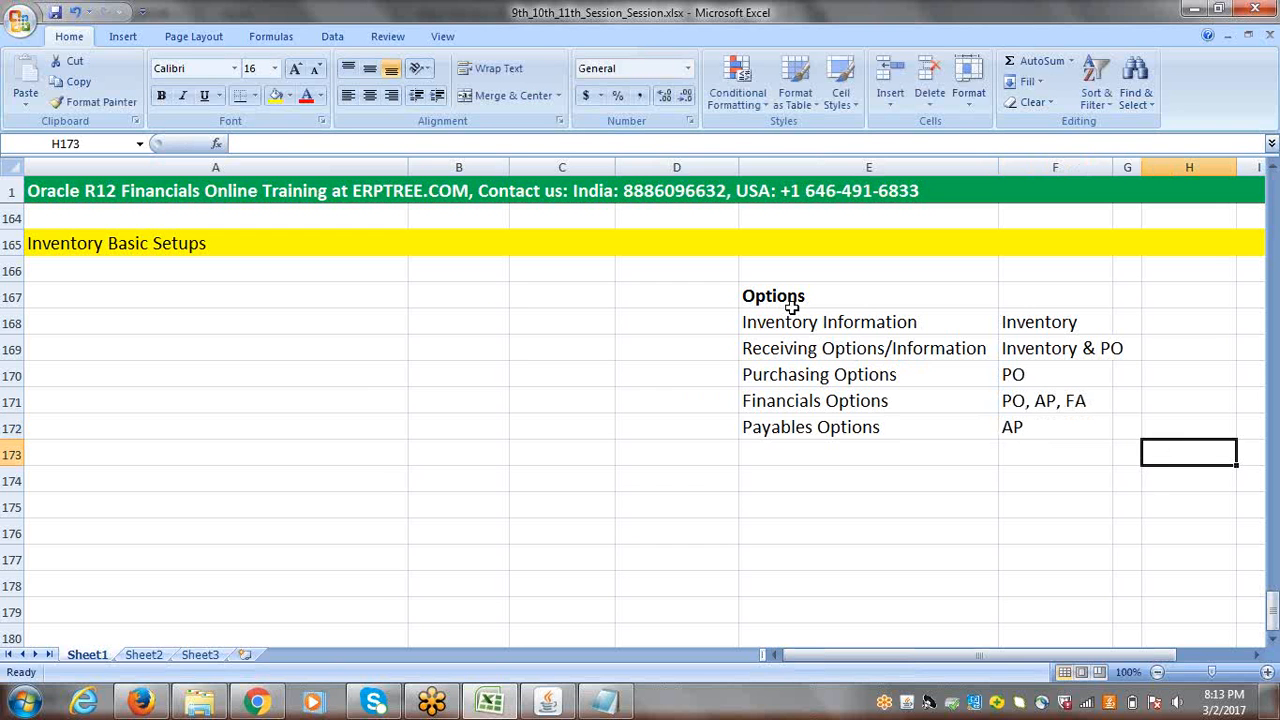
left_click_drag(790, 308, 803, 427)
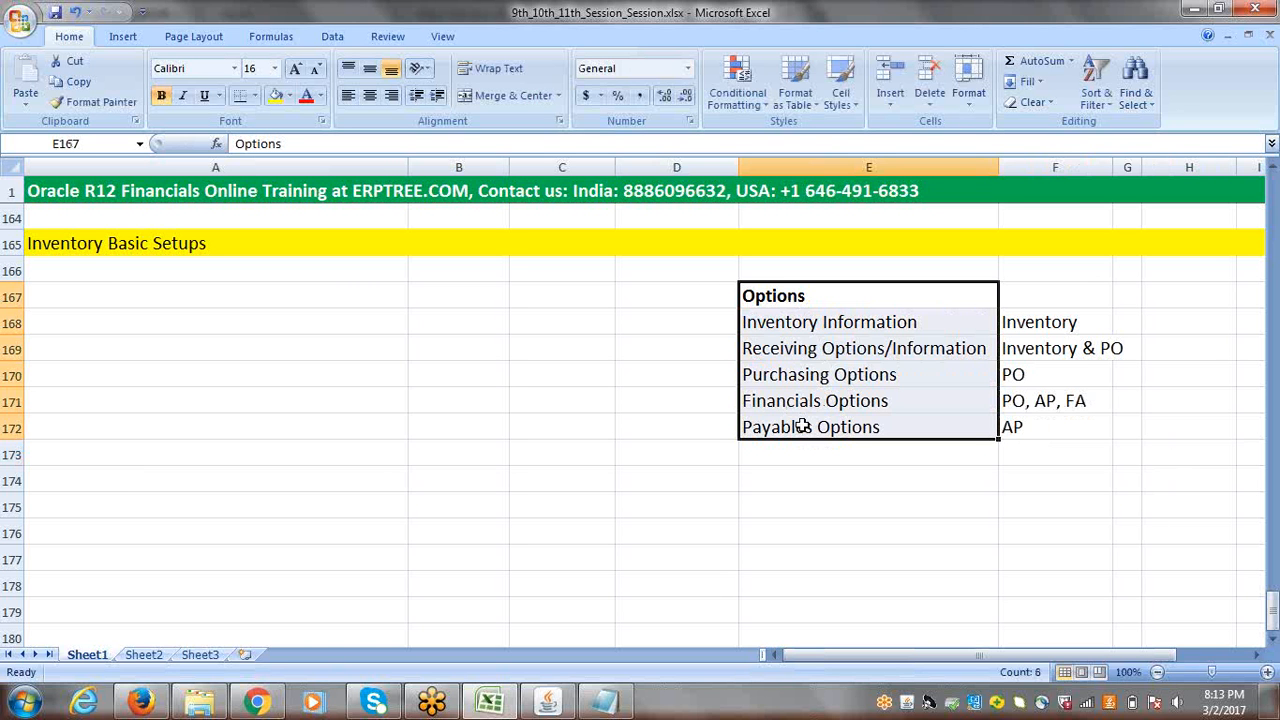
left_click(1035, 332)
left_click_drag(1035, 332, 1040, 425)
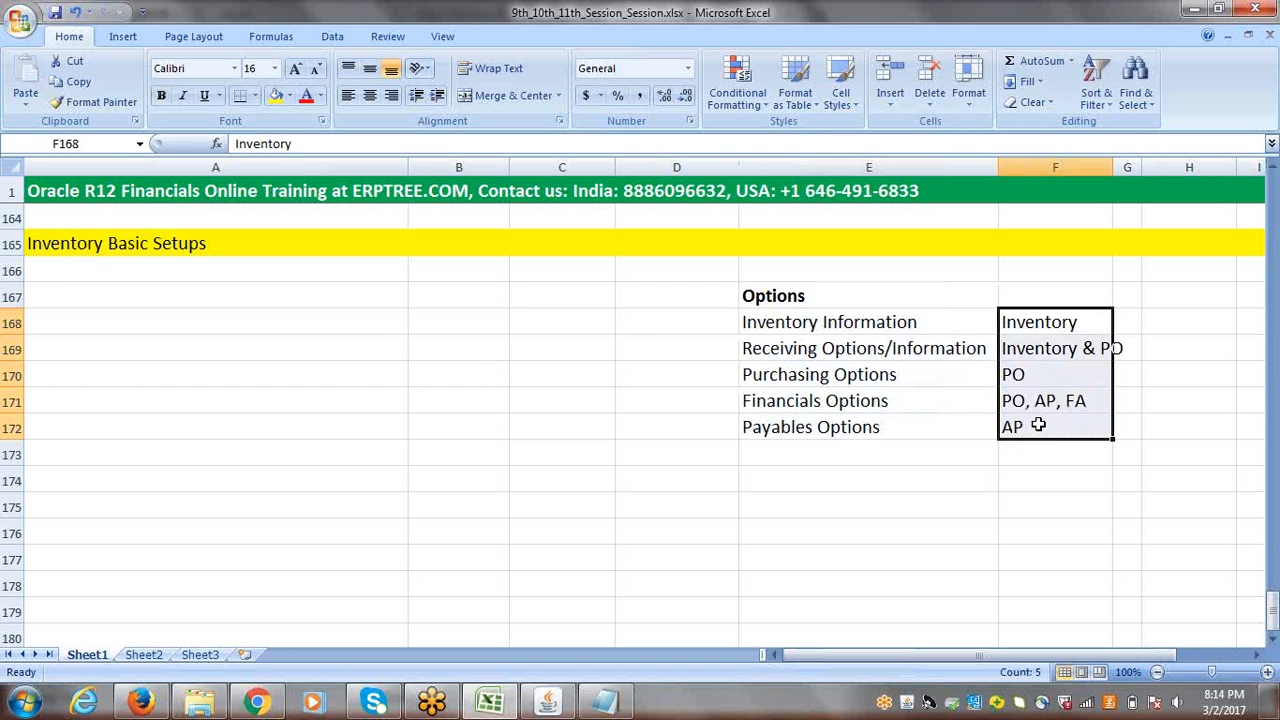
left_click(780, 326)
left_click(1042, 323)
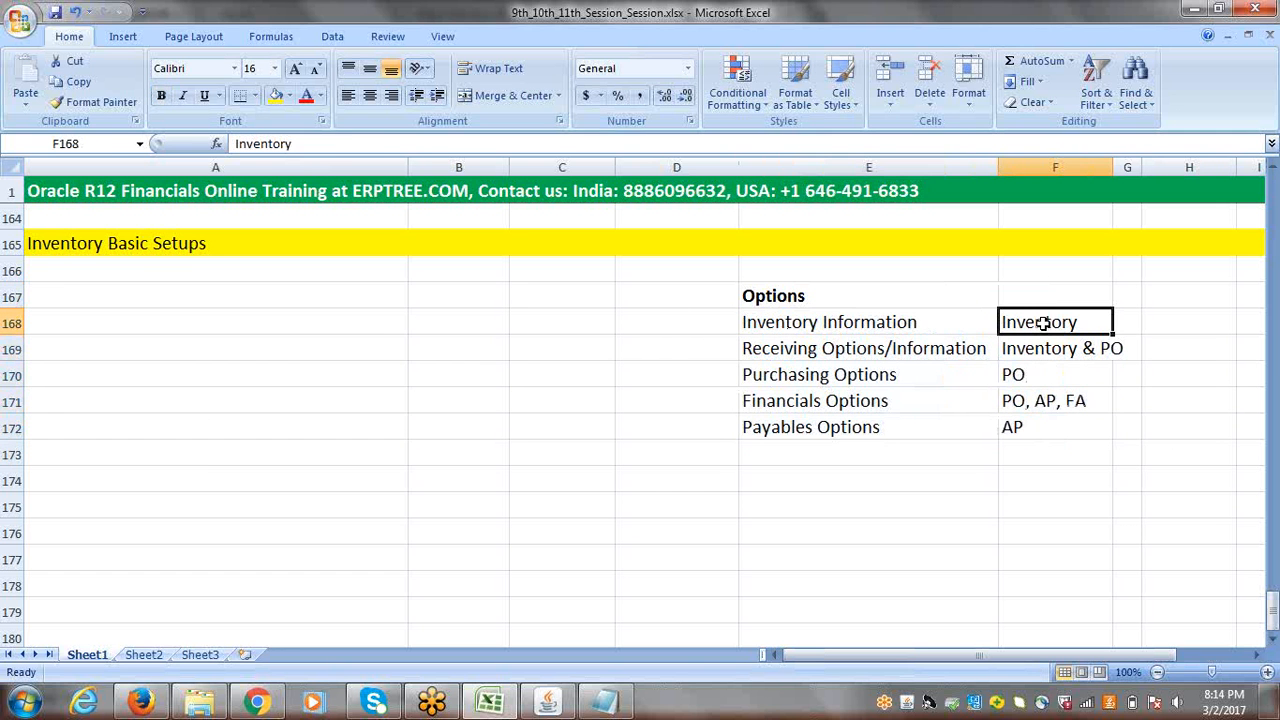
left_click(855, 348)
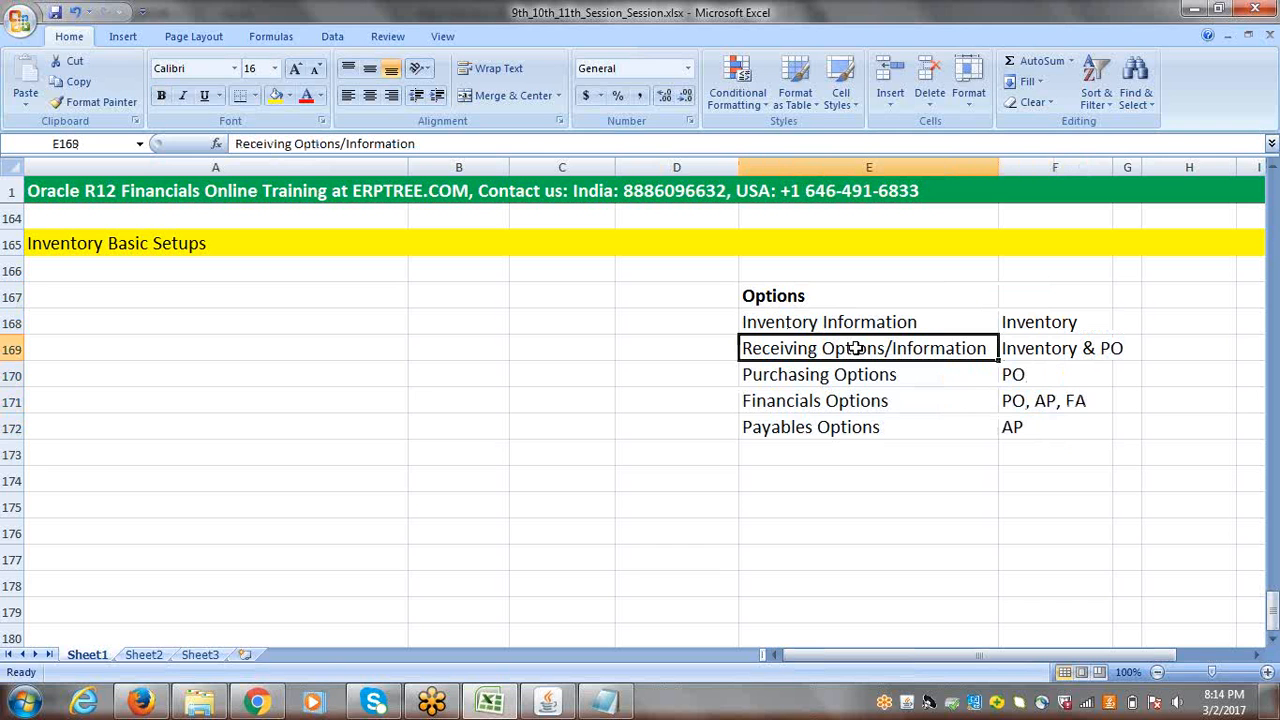
Step: Review the Receiving, Purchasing, Financials and Payables options against their modules in rows 169 to 172
left_click(1040, 341)
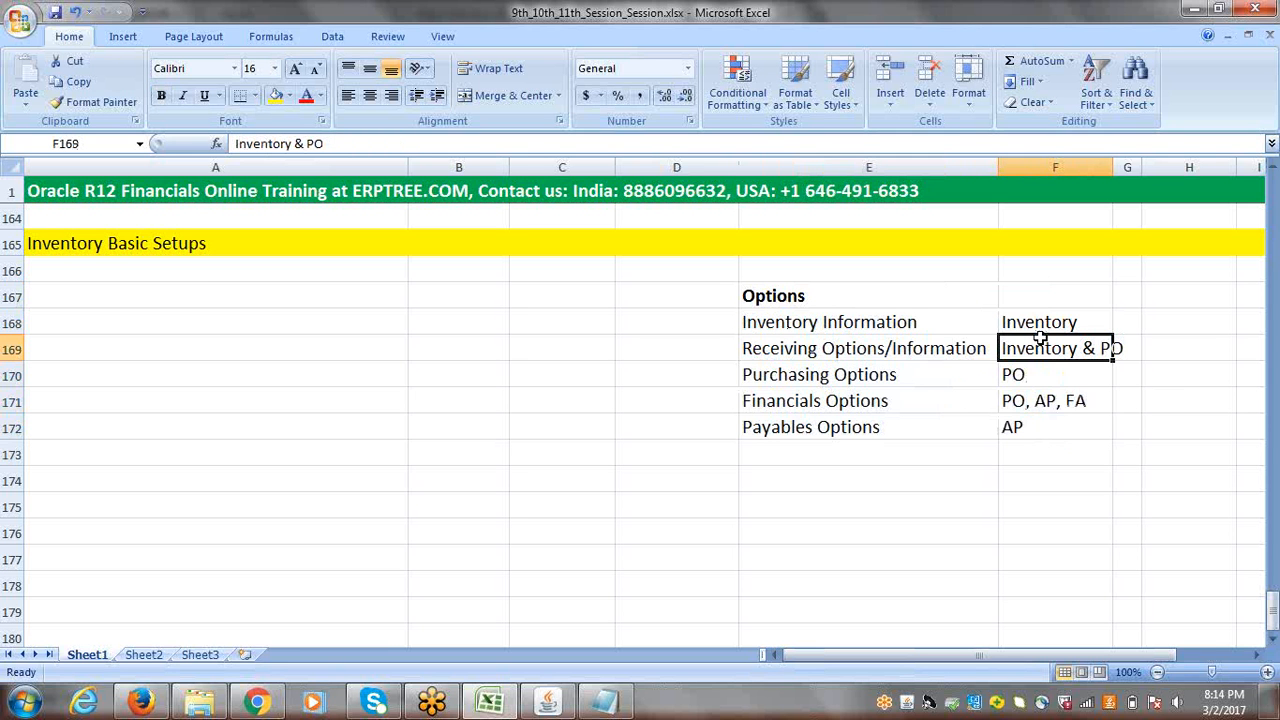
left_click(816, 373)
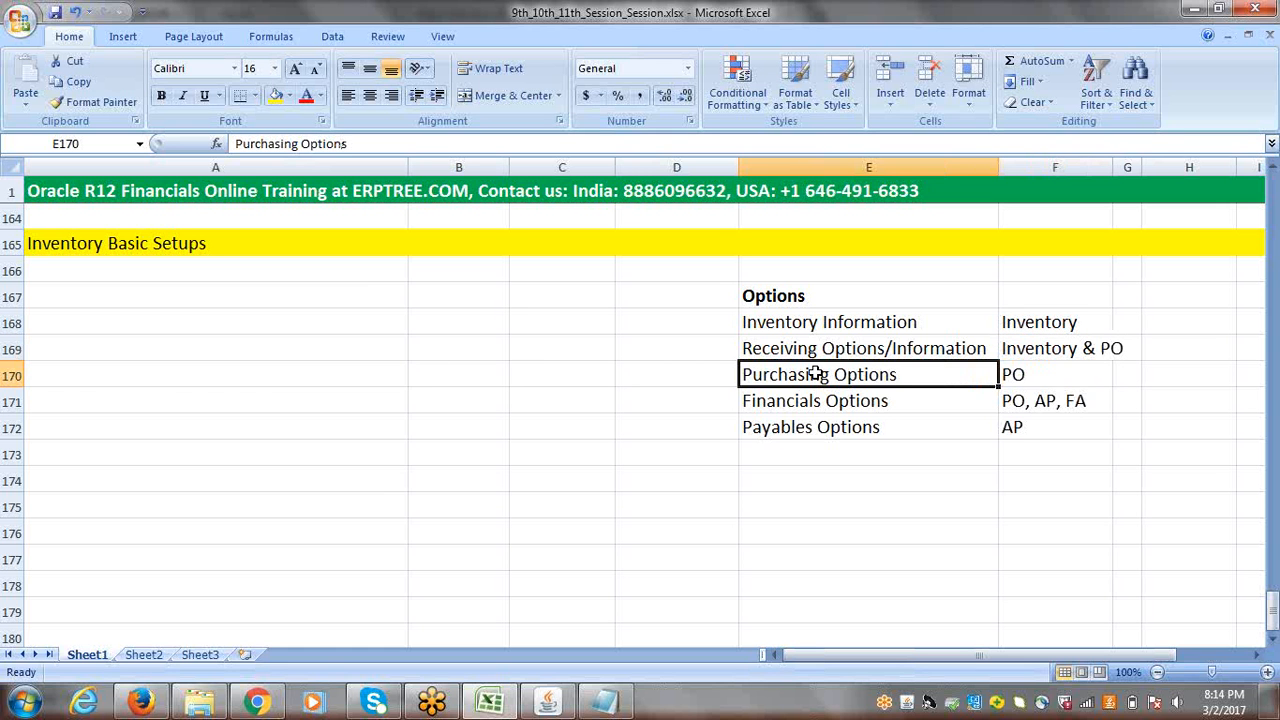
left_click(1012, 374)
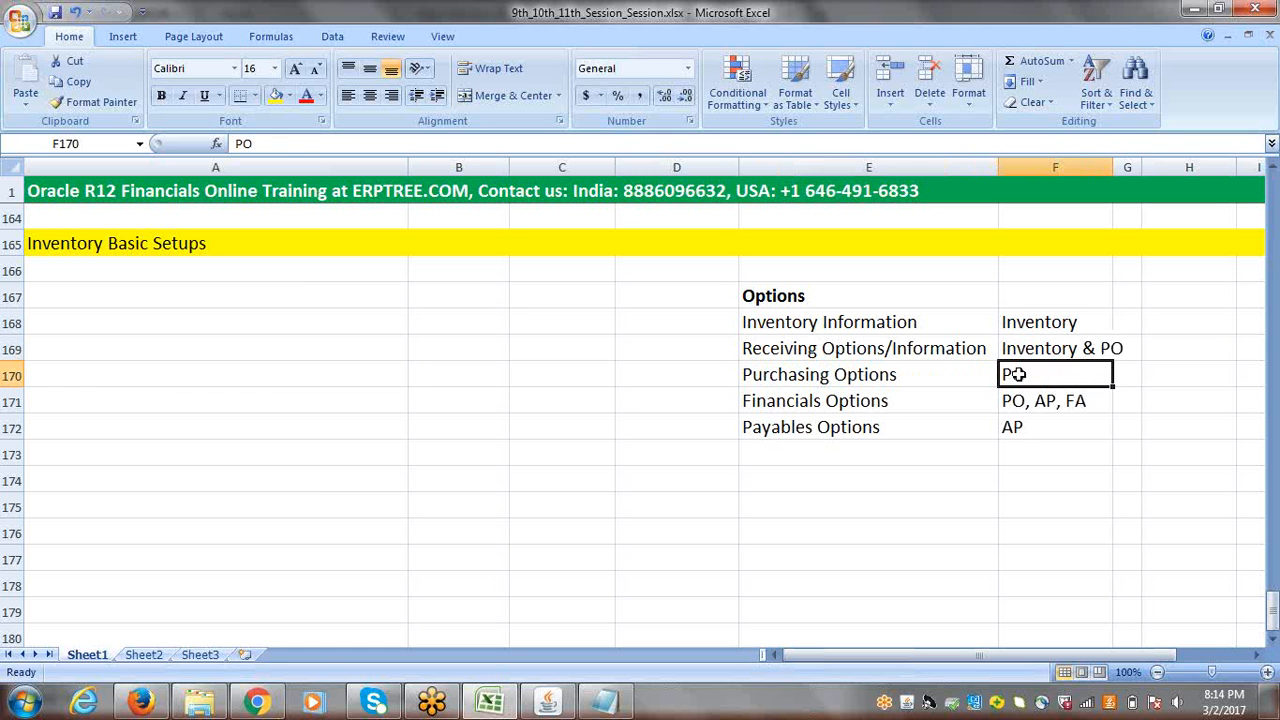
left_click(800, 402)
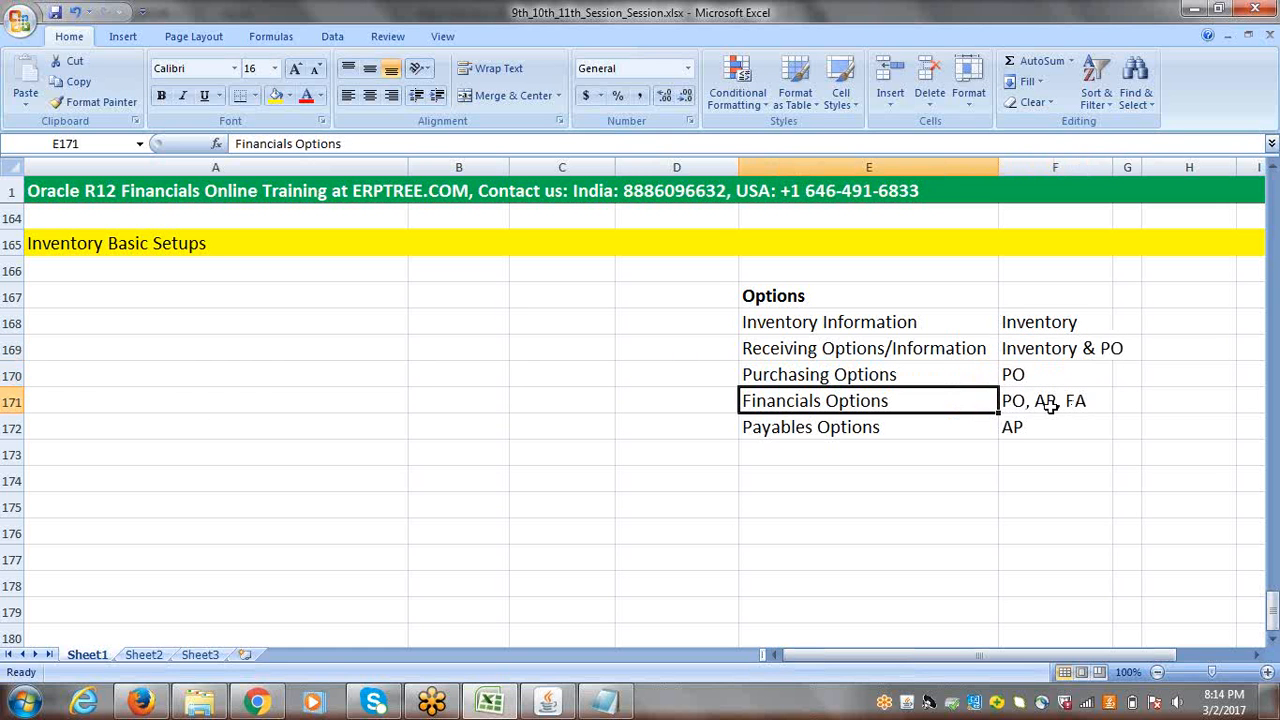
left_click(882, 427)
left_click(1046, 427)
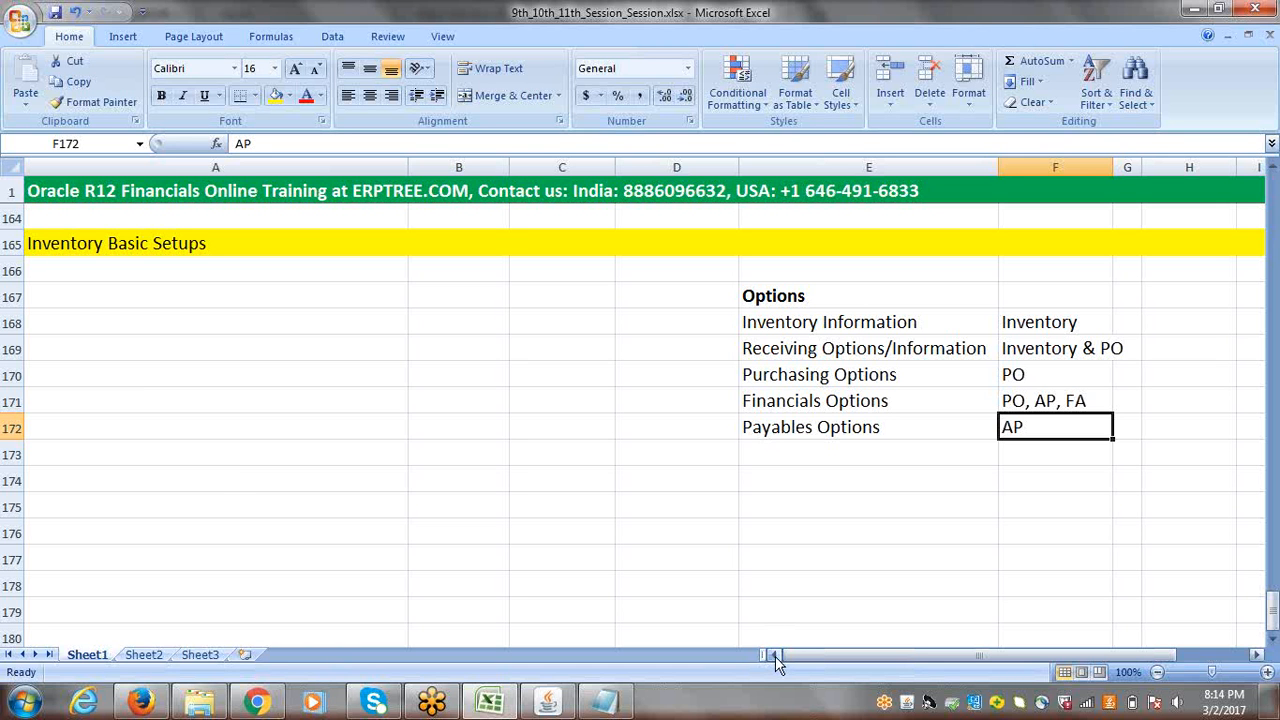
Step: Enter "Item Master Inventory" in cell A166 under the Inventory Basic Setups heading
left_click(78, 270)
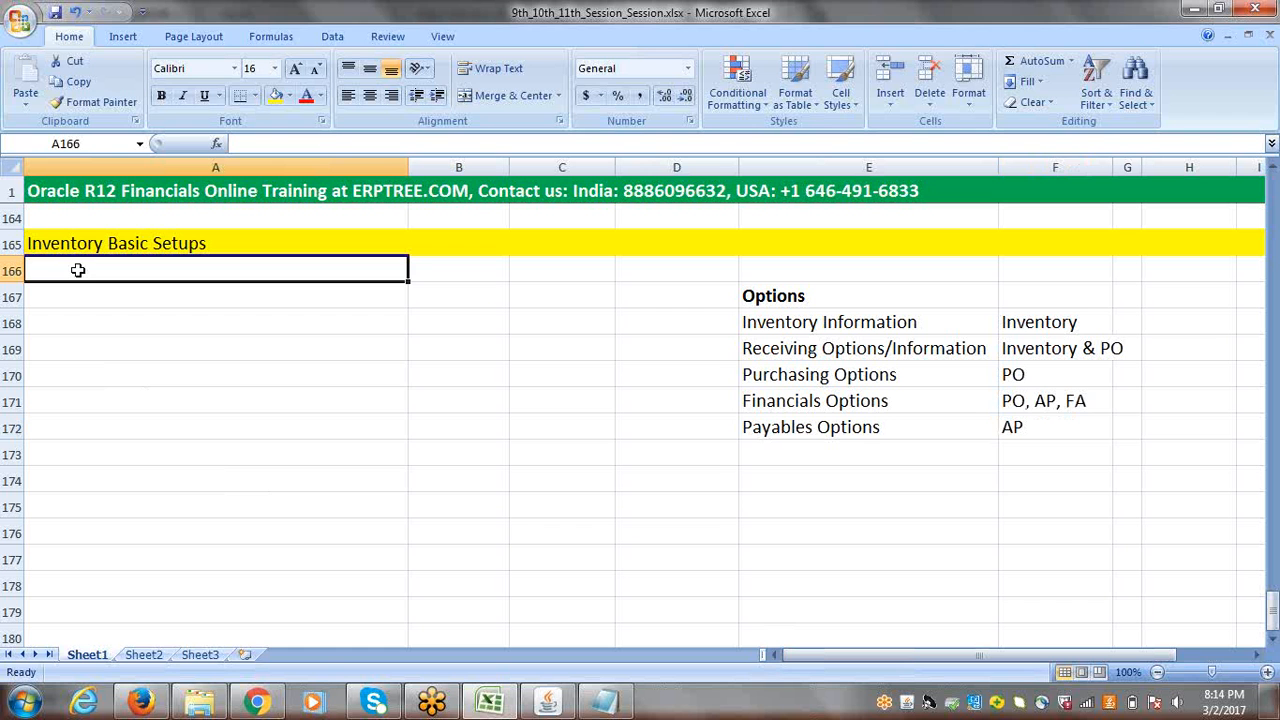
type("i")
key("BackSpace")
key("BackSpace")
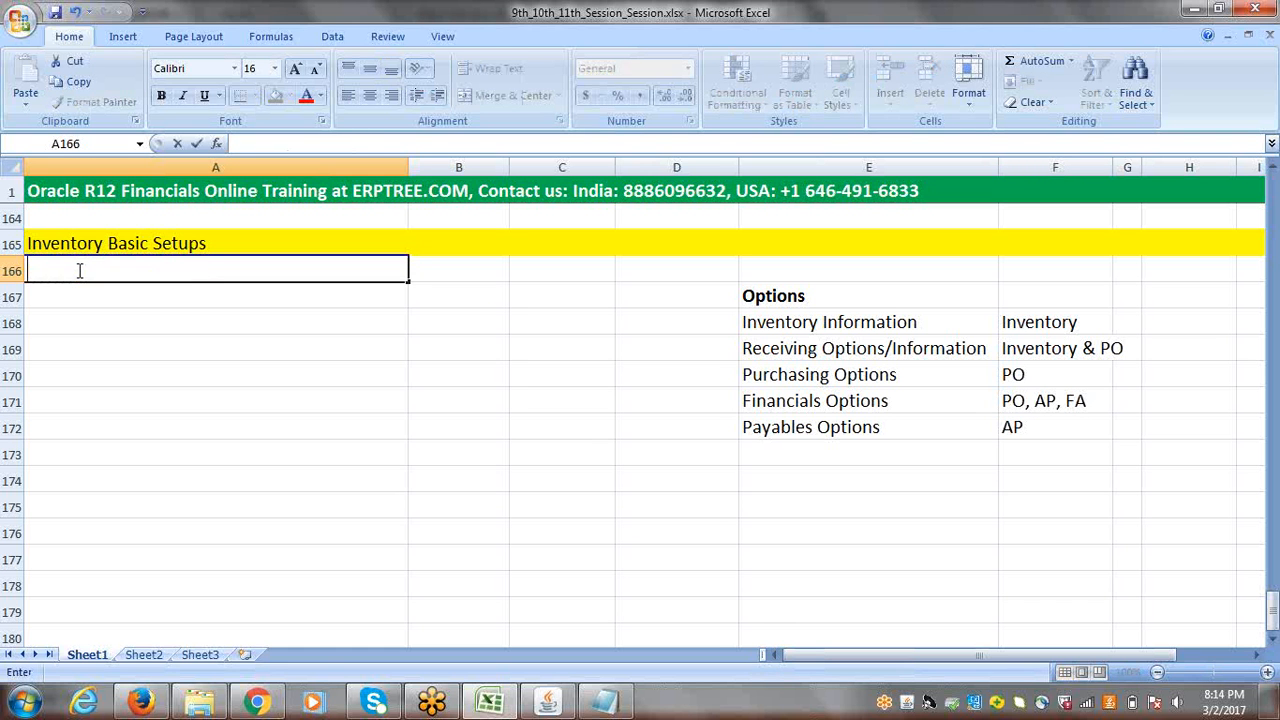
type("Item Mas")
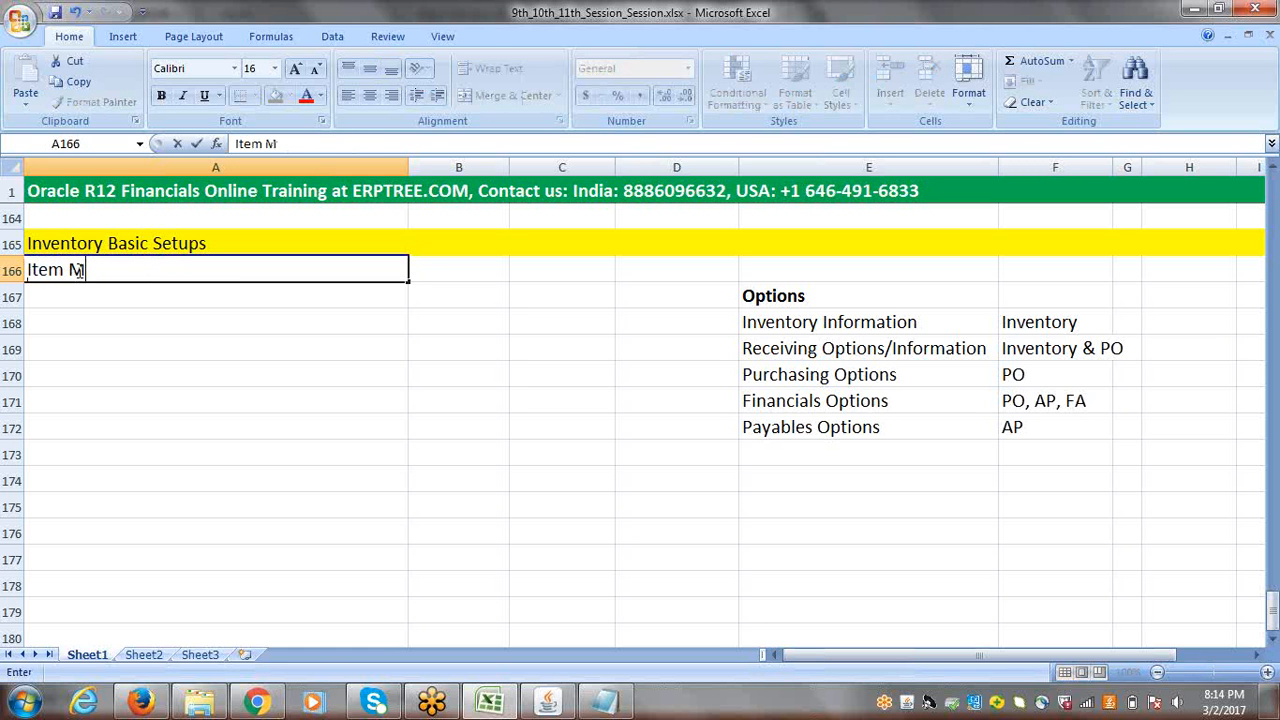
left_click(79, 271)
type("er")
key("BackSpace")
key("BackSpace")
type("te")
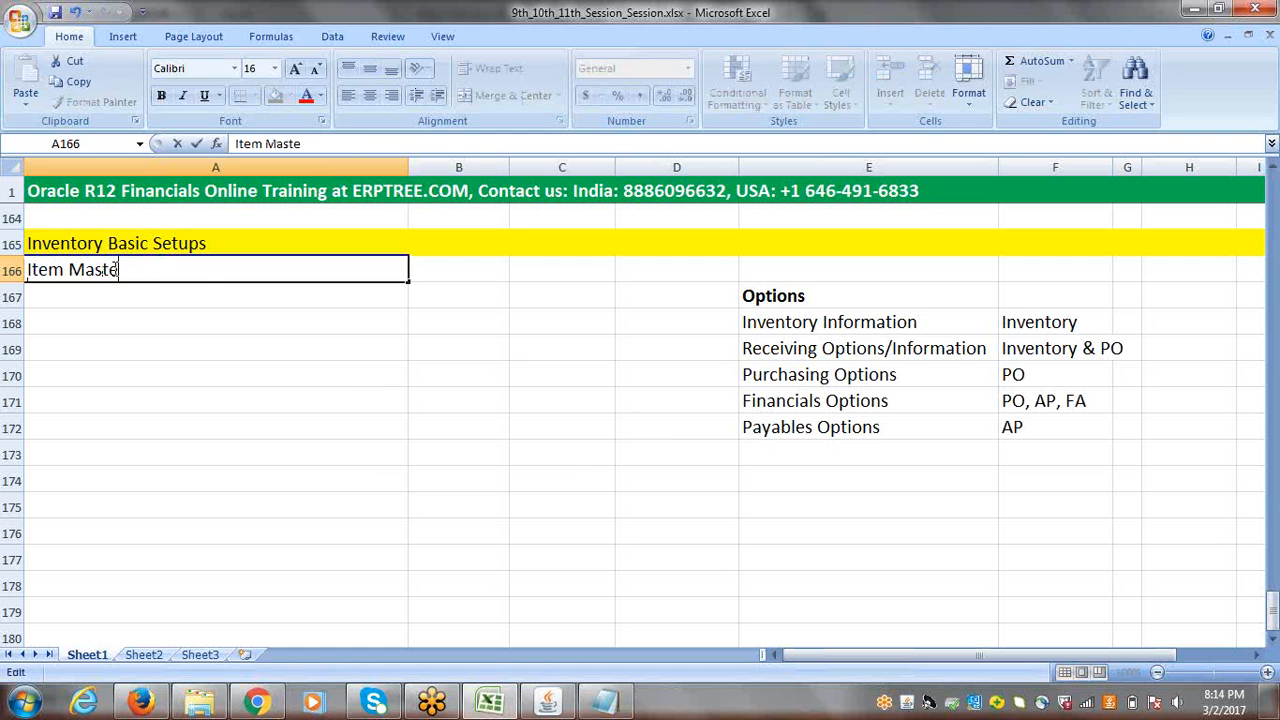
type("r Inventory")
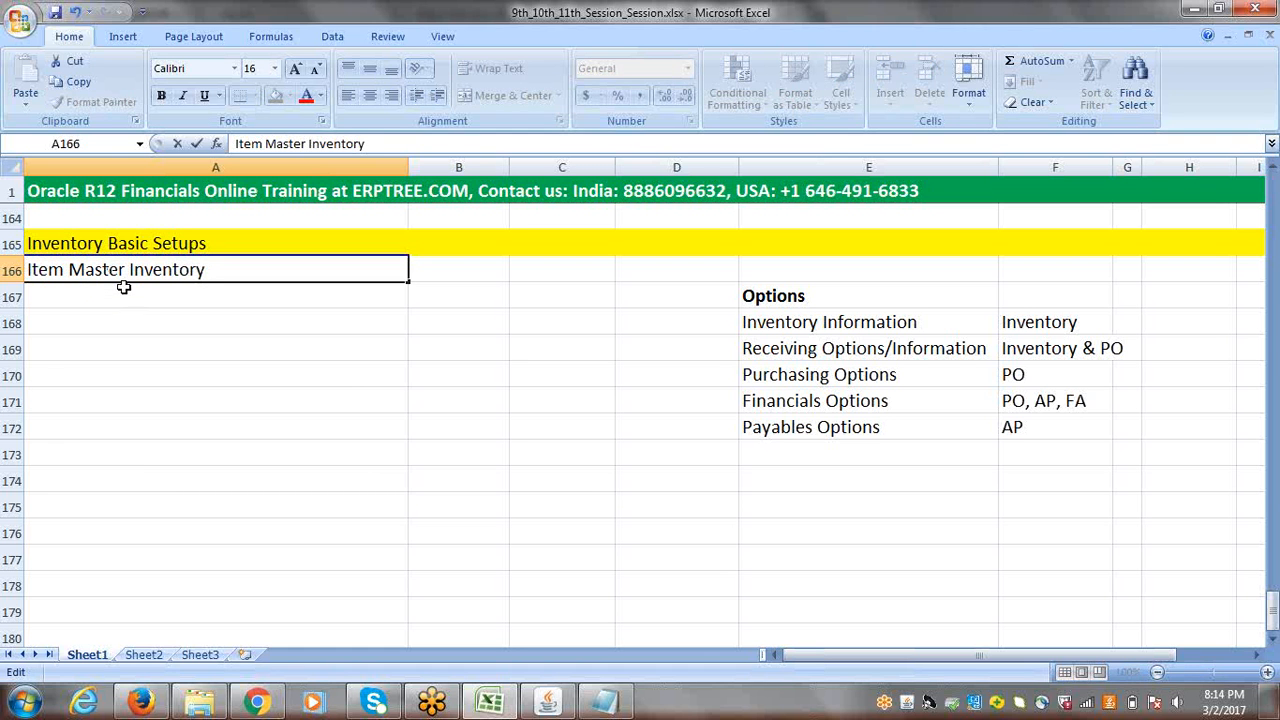
left_click(123, 289)
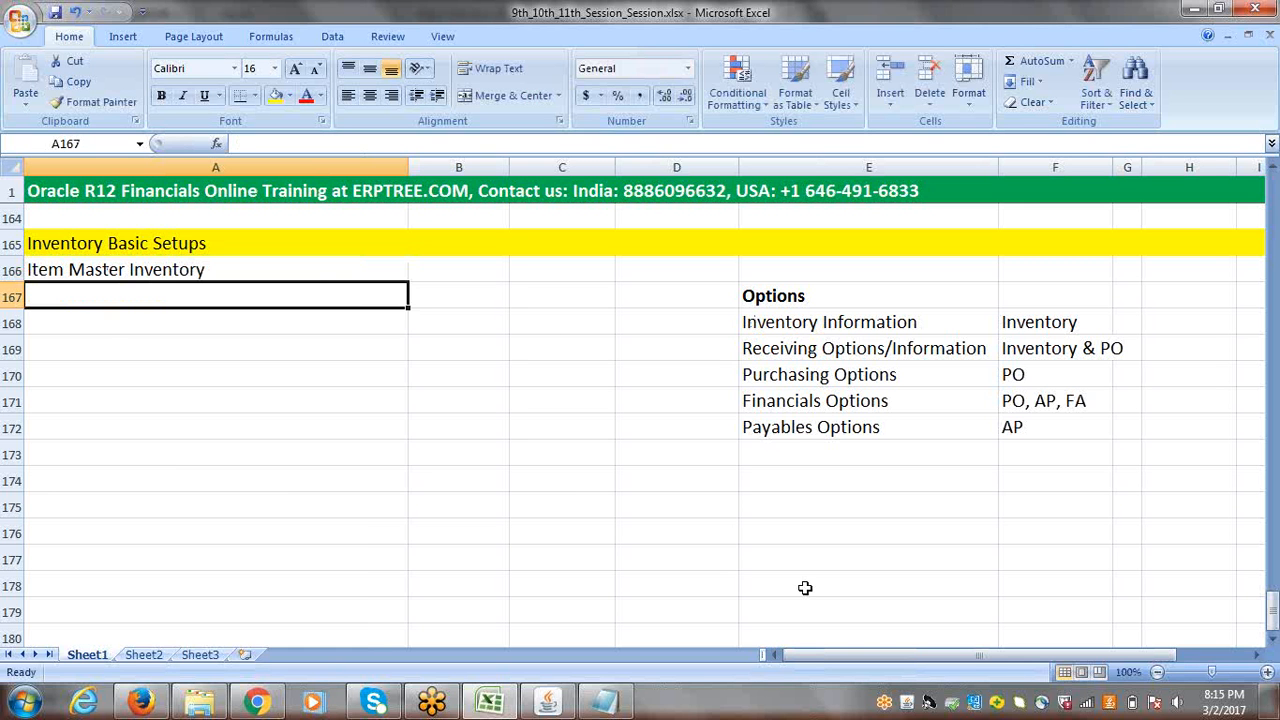
Step: Check the Inventory Information and Receiving Options/Information entries and their modules in rows 168 and 169
left_click(1030, 325)
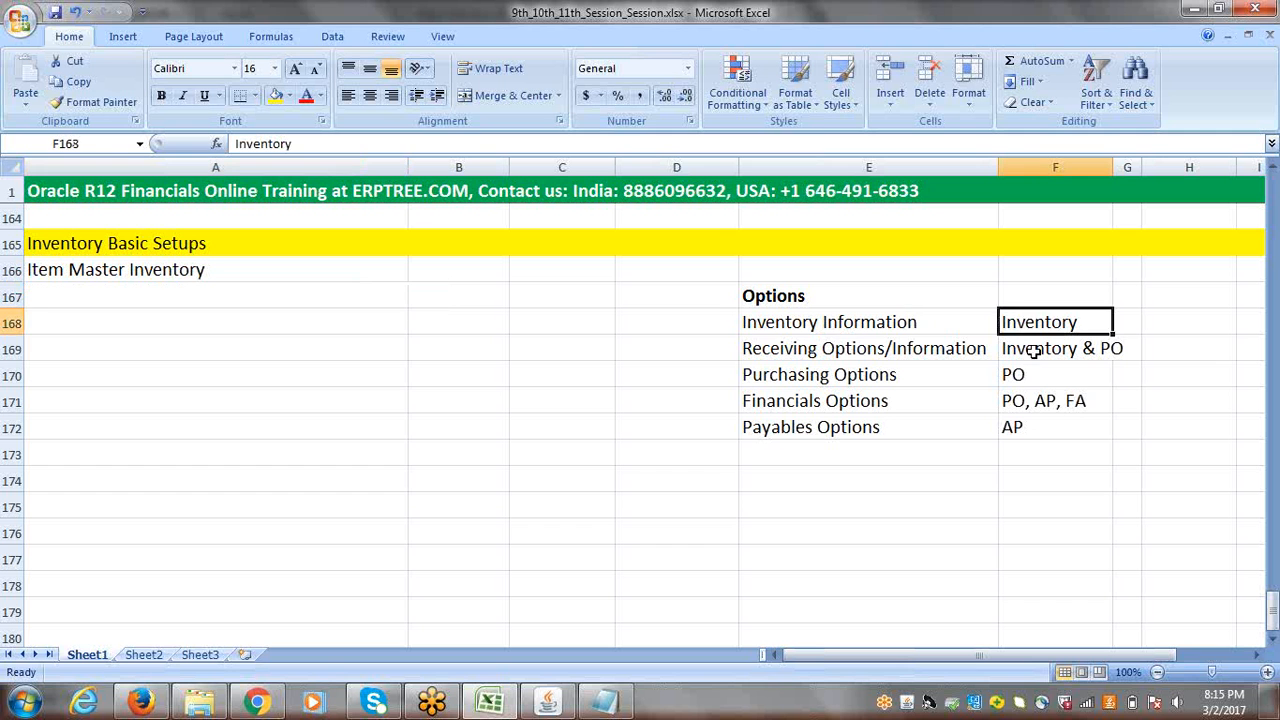
left_click(1033, 350)
left_click_drag(808, 325, 808, 342)
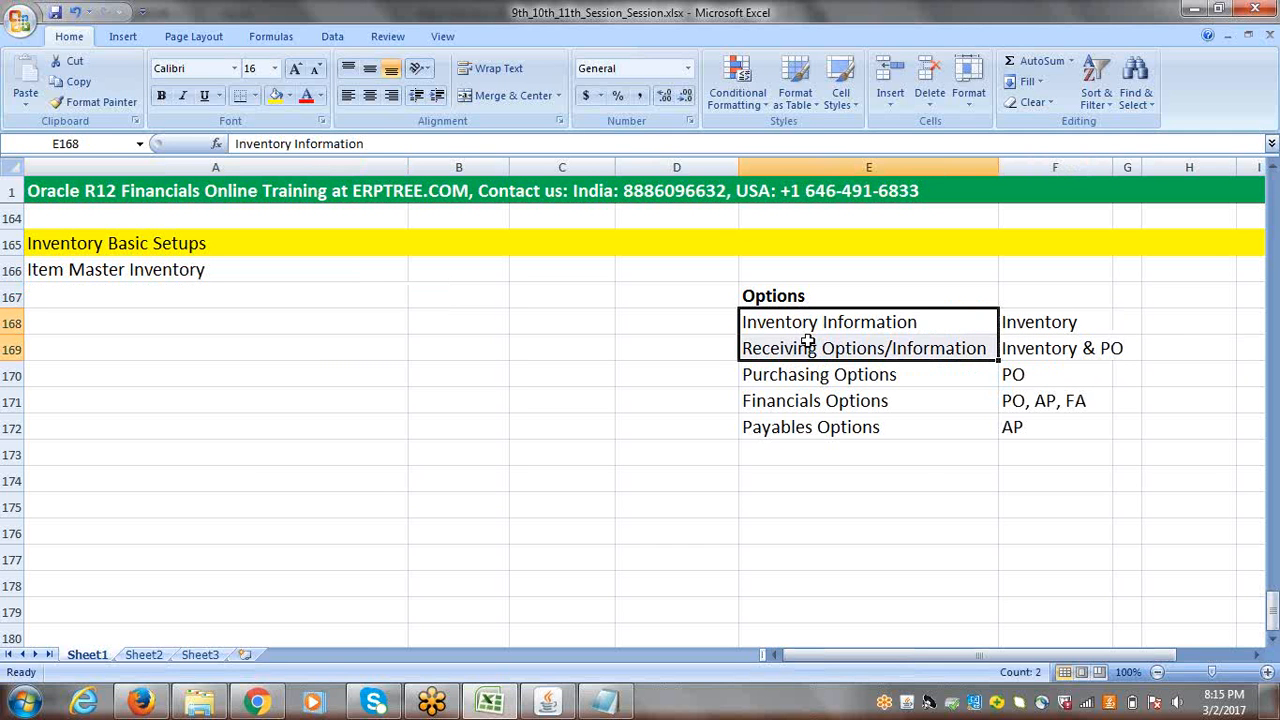
left_click(806, 319)
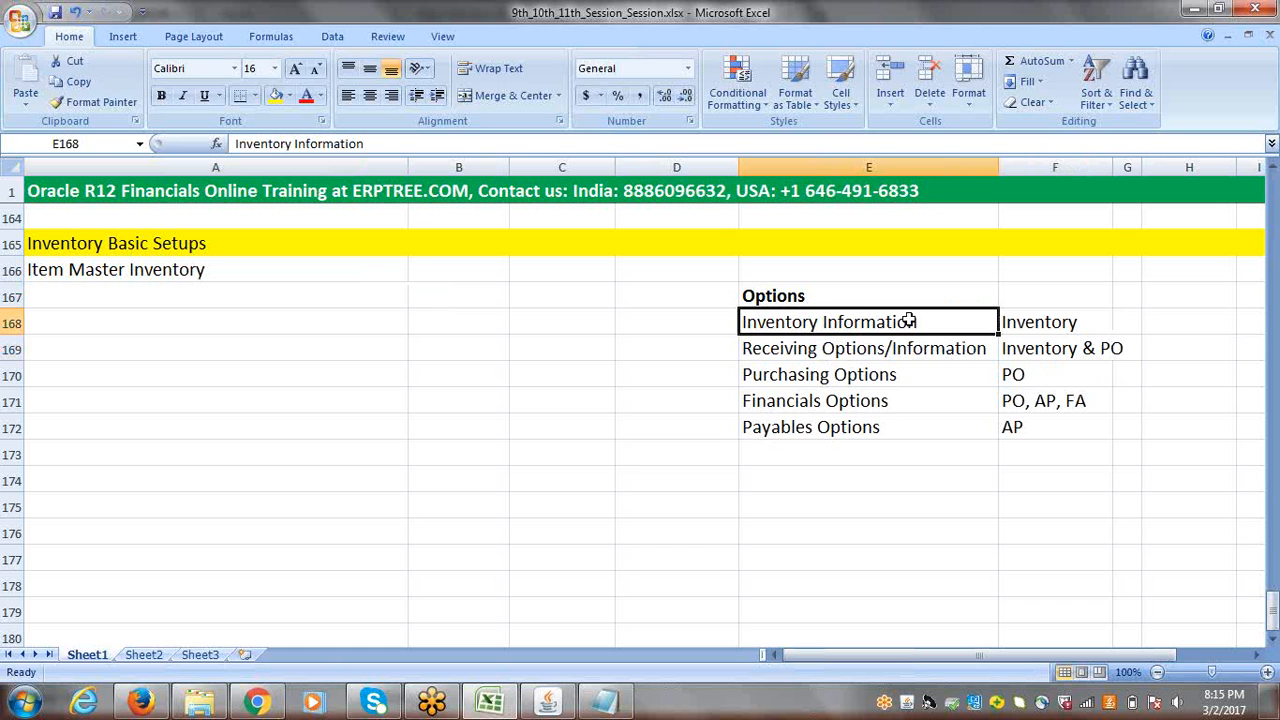
left_click(866, 350)
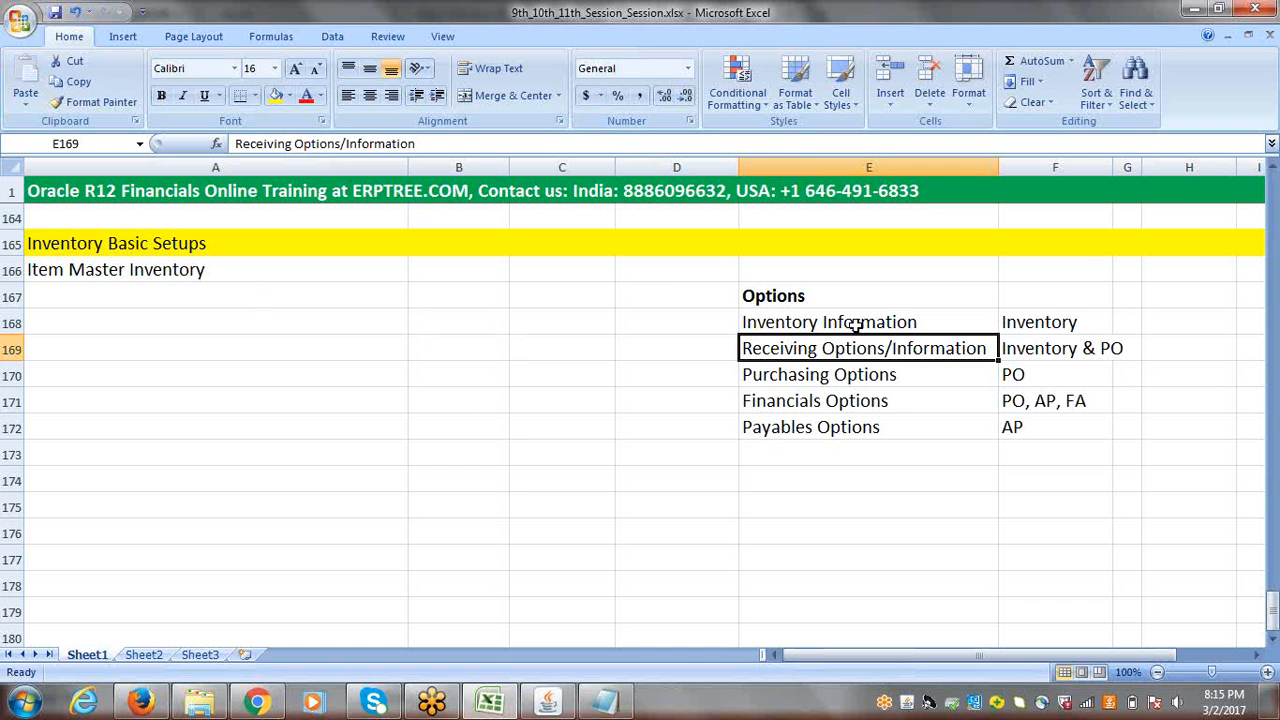
left_click_drag(857, 325, 860, 346)
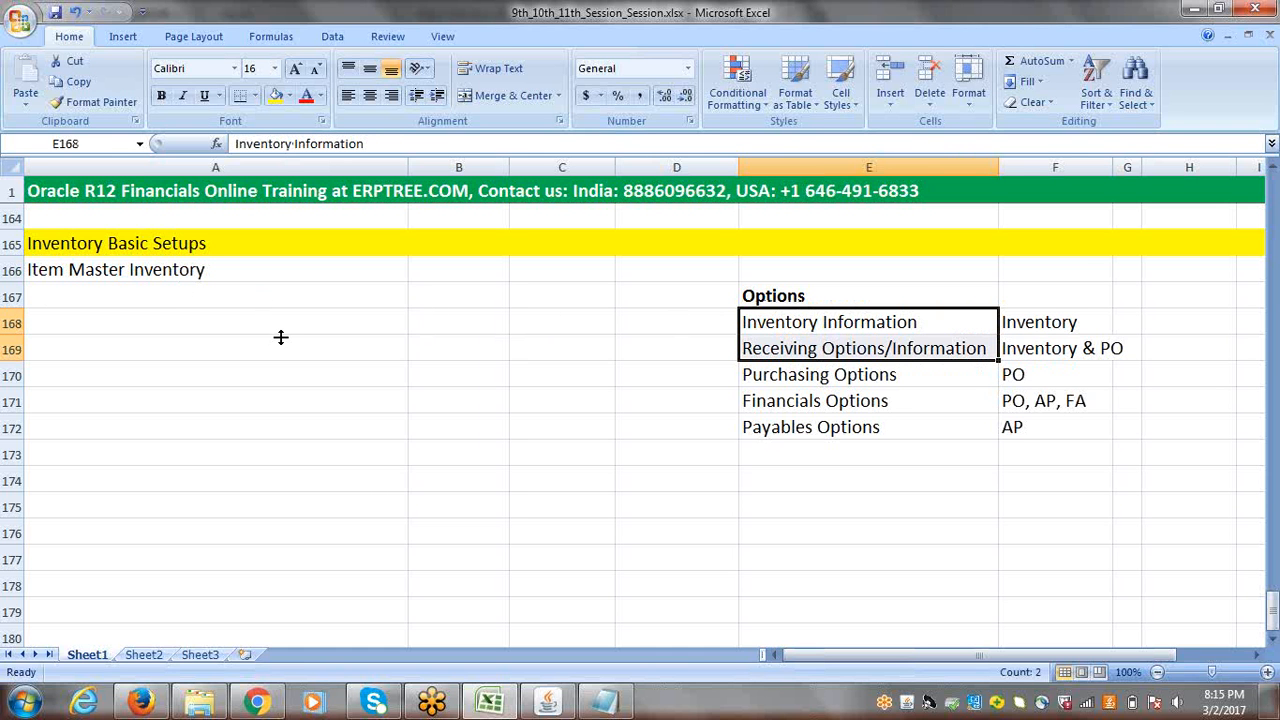
Step: Enter " - Inventory Information" in cell A167 as a sub-item of Item Master Inventory
double_click(66, 297)
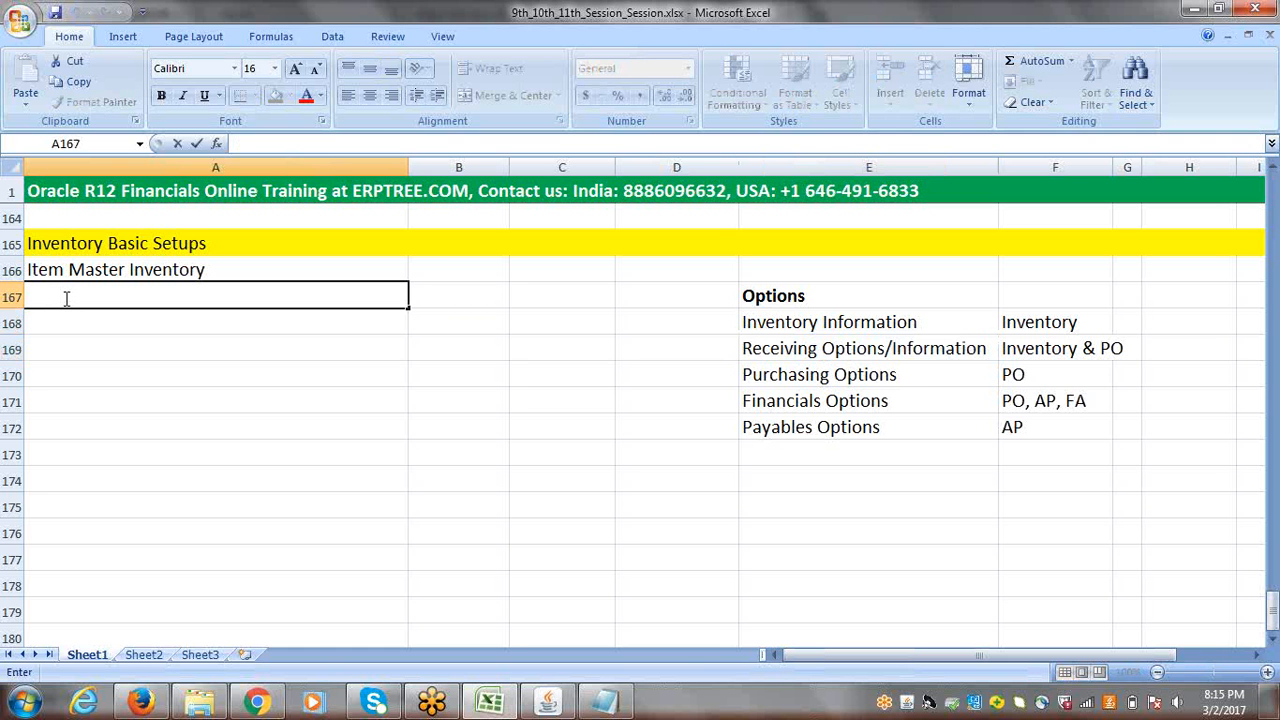
type("- Inventory Information")
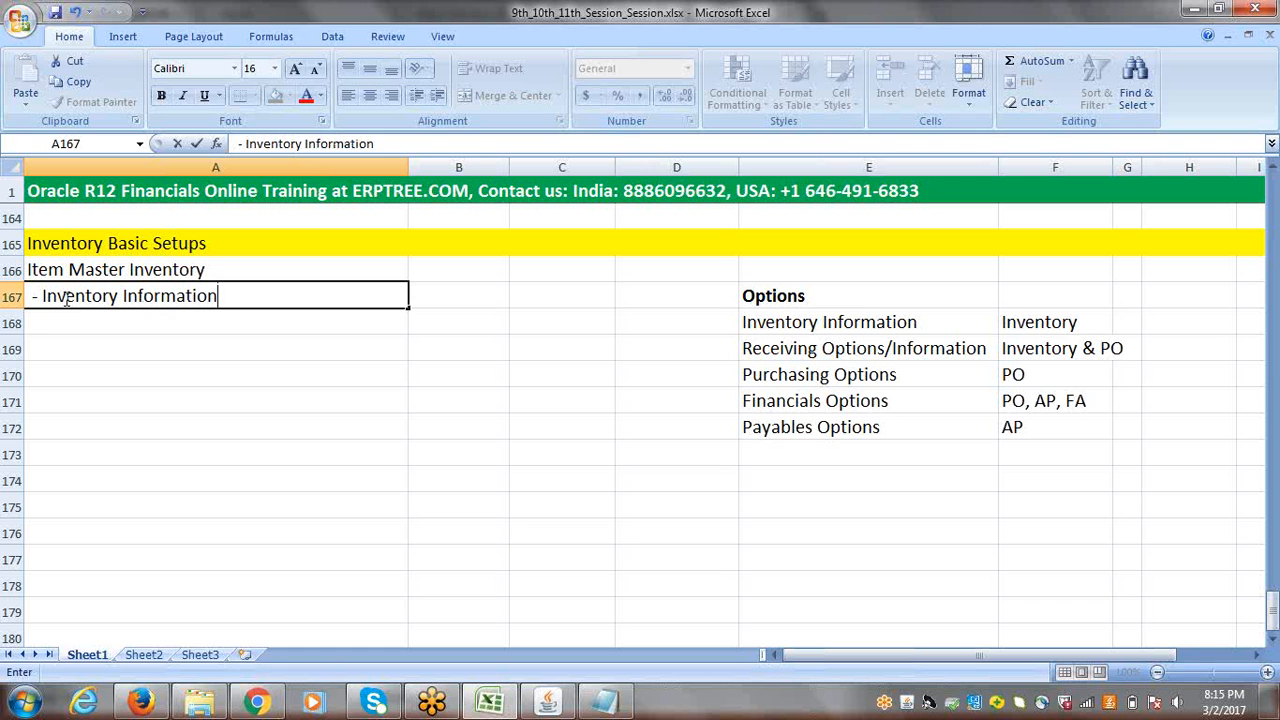
Step: Enter " - Receiving Information" in cell A168 as the second sub-item of Item Master Inventory
double_click(59, 315)
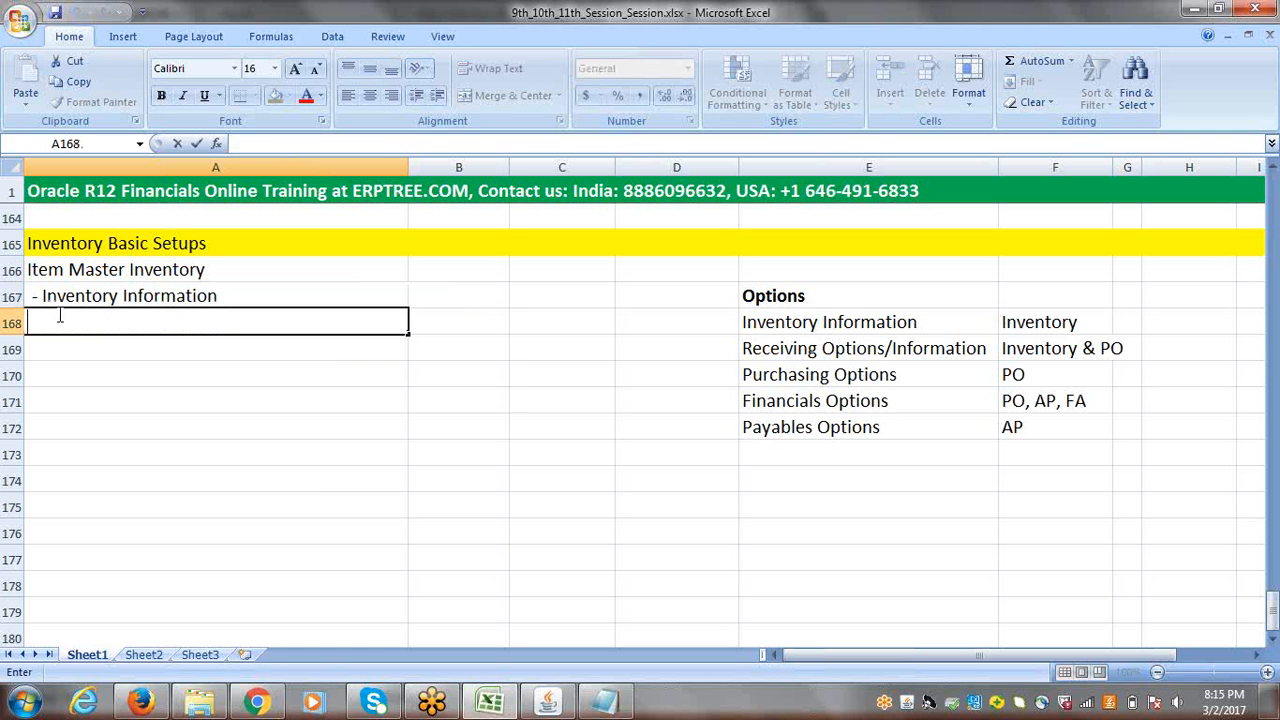
type("-")
type("Reveving")
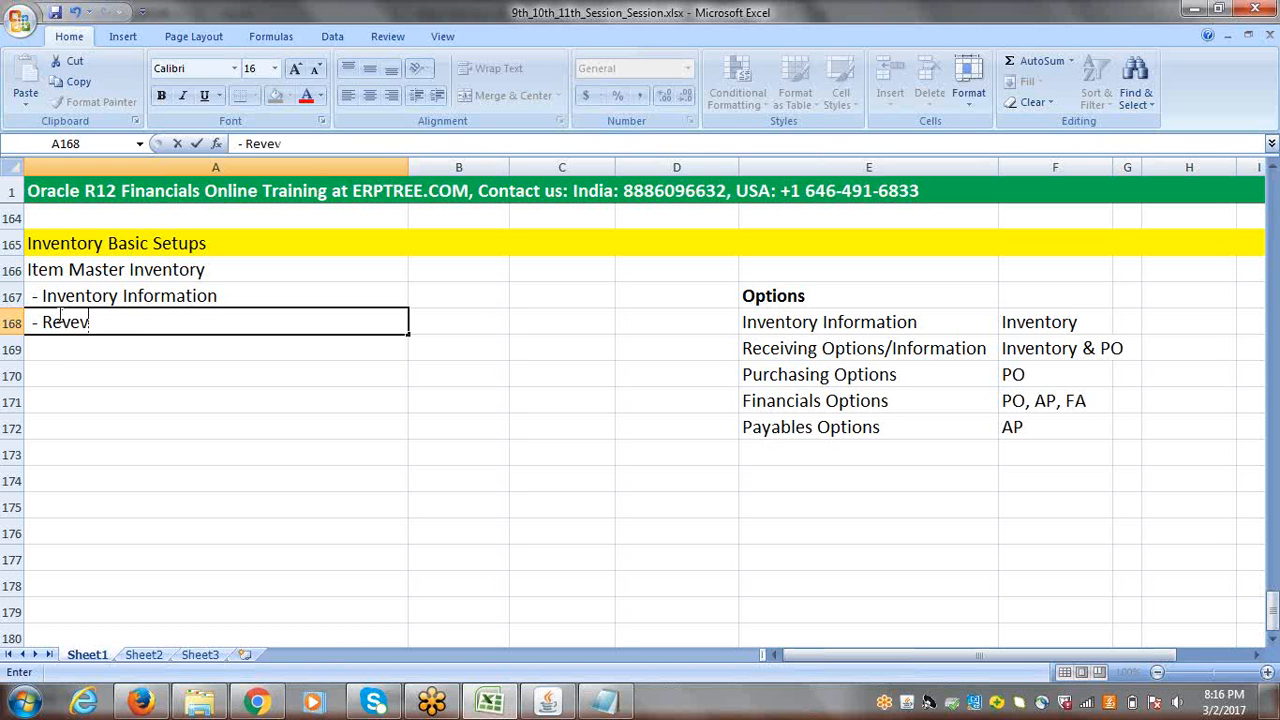
key("BackSpace")
key("BackSpace")
key("BackSpace")
key("BackSpace")
key("BackSpace")
key("BackSpace")
type("ceiving")
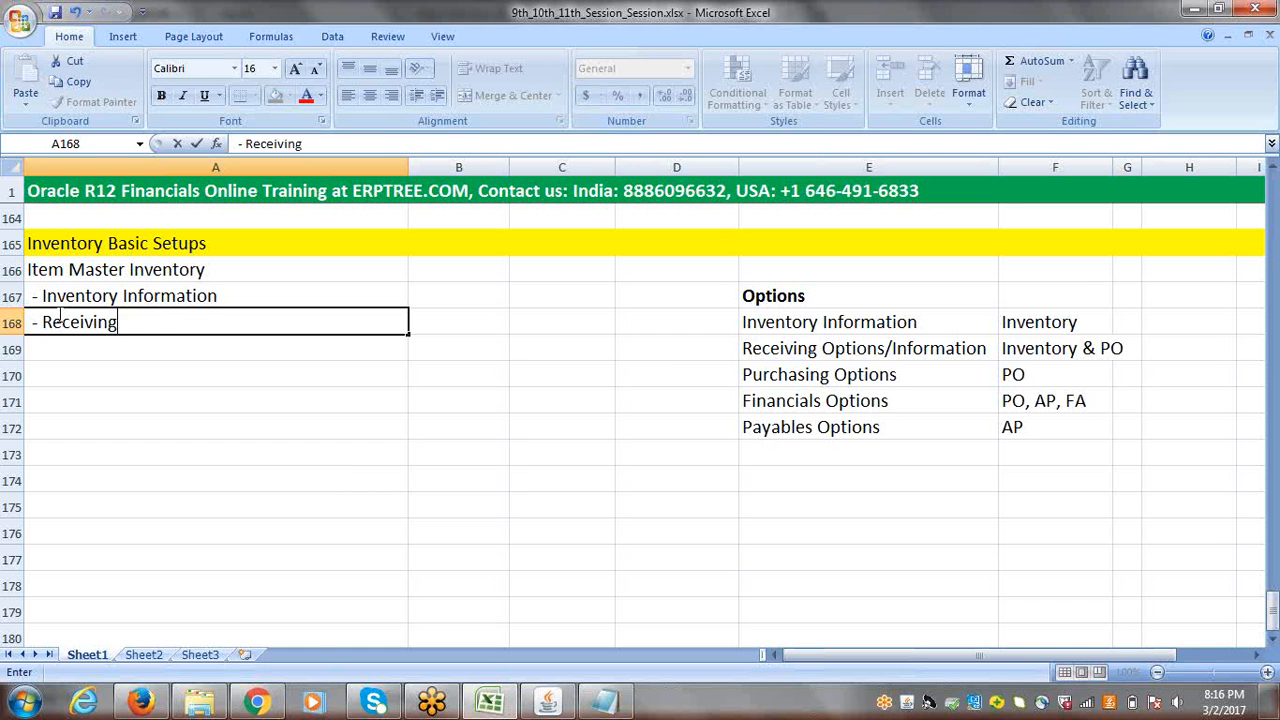
type(" Information")
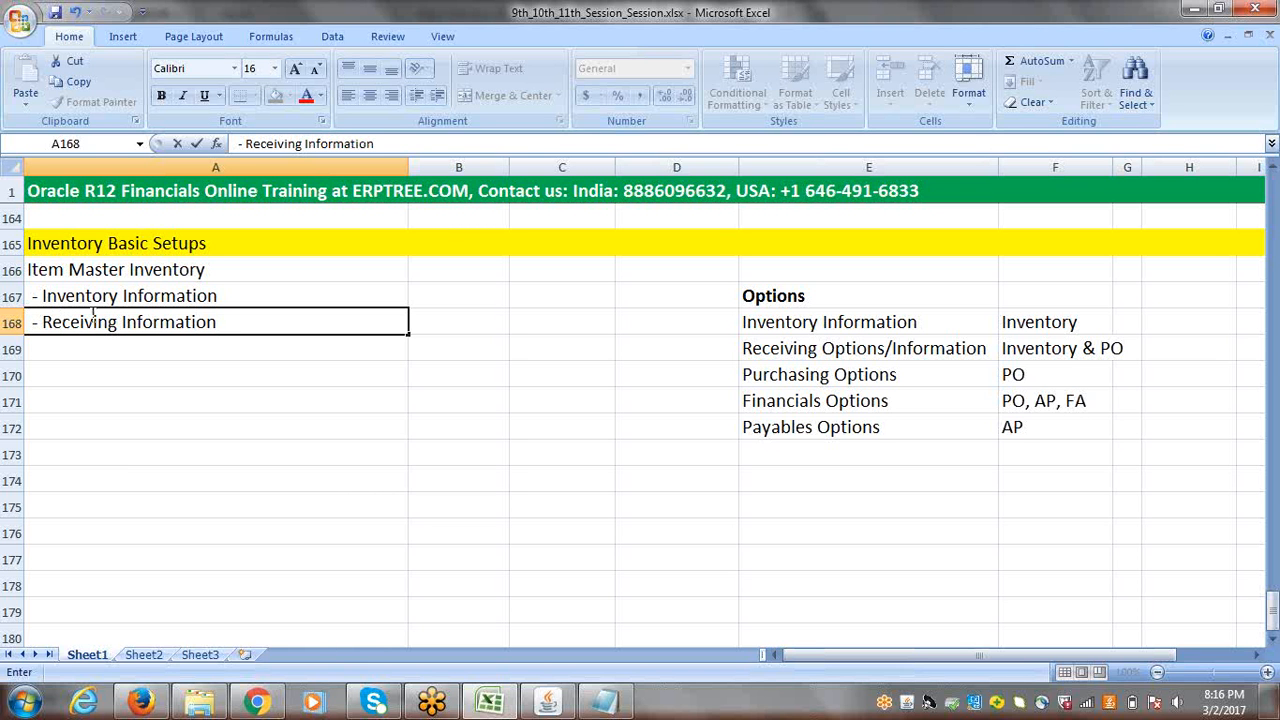
left_click(138, 297)
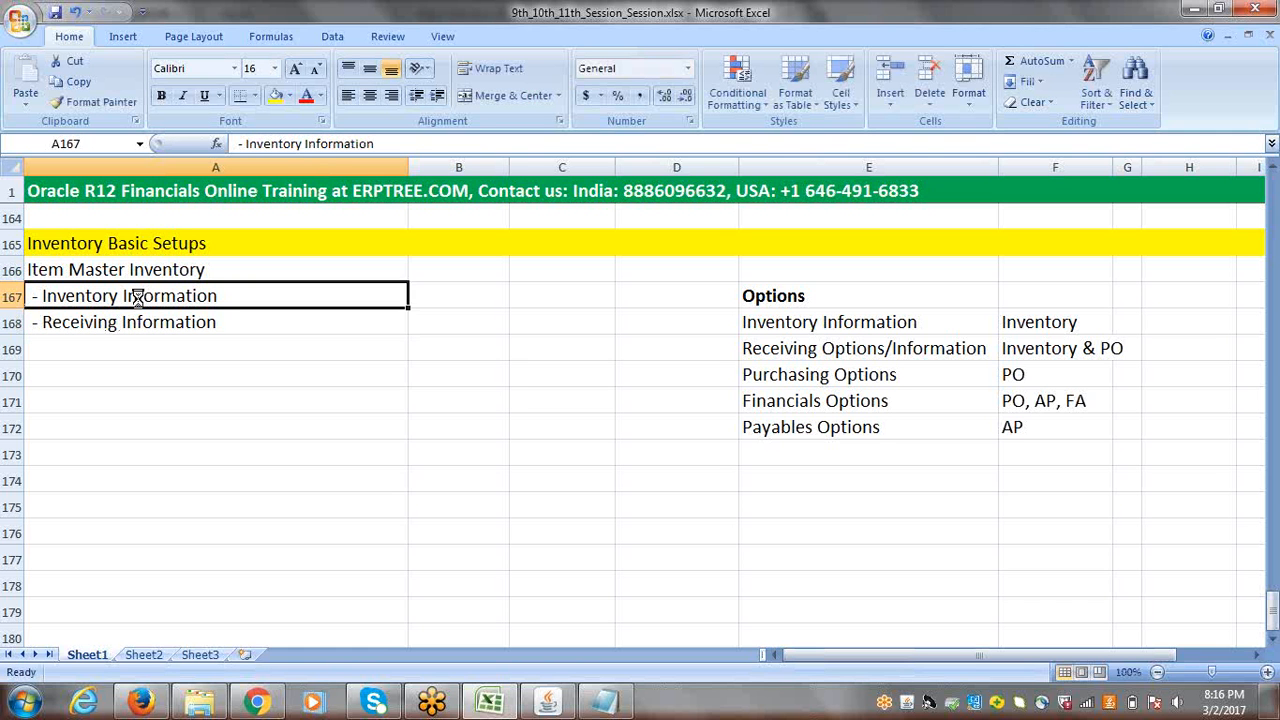
Step: Narrow columns A and B so they fit closer to the setup list
left_click(75, 270)
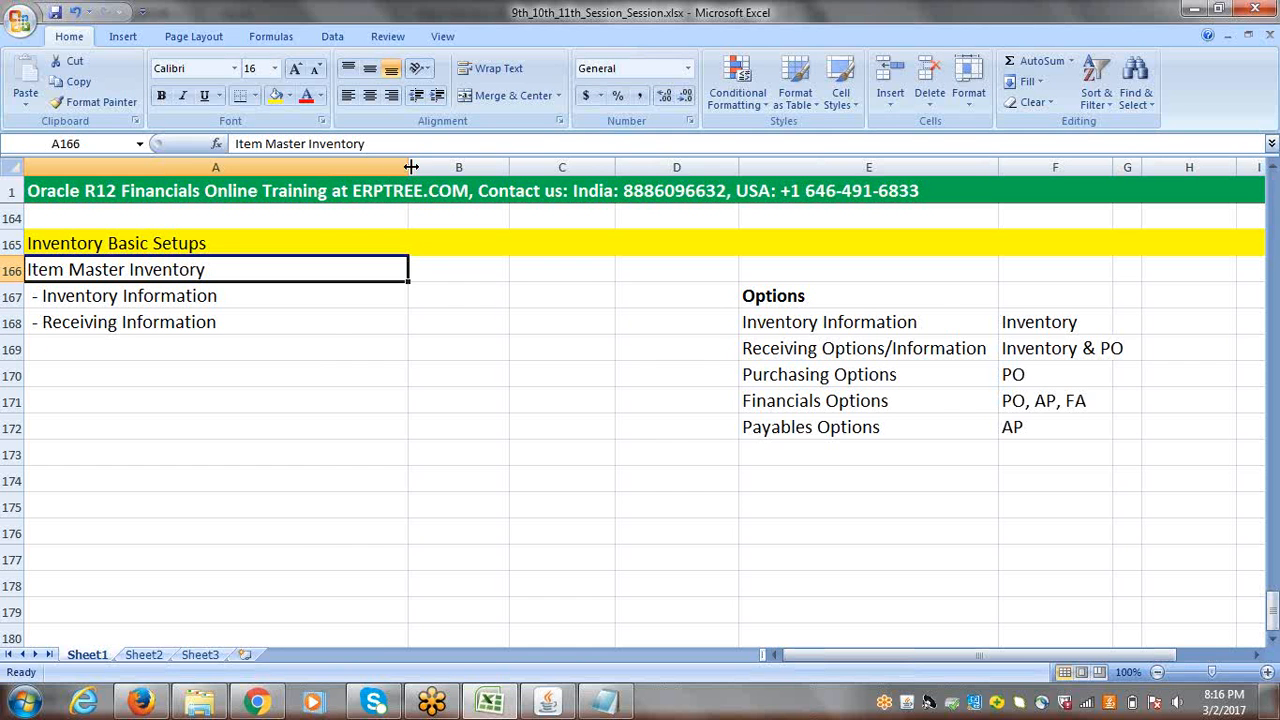
left_click_drag(408, 167, 284, 175)
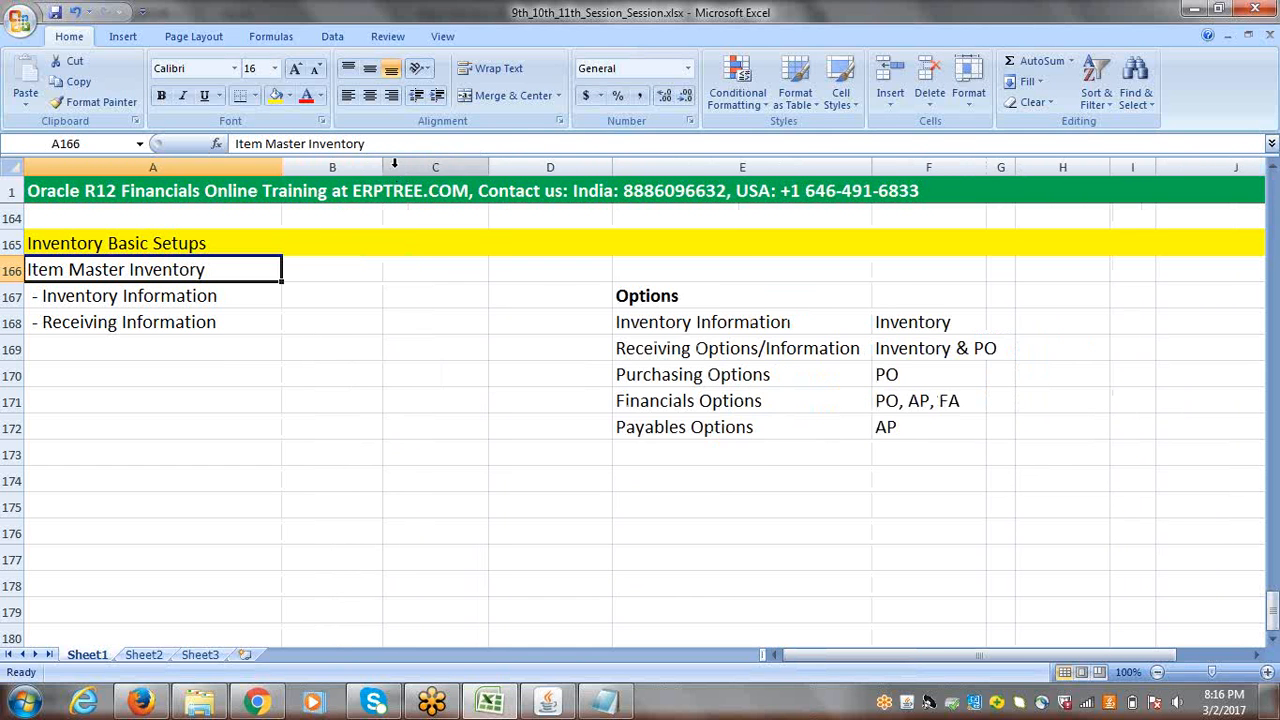
left_click_drag(382, 170, 336, 168)
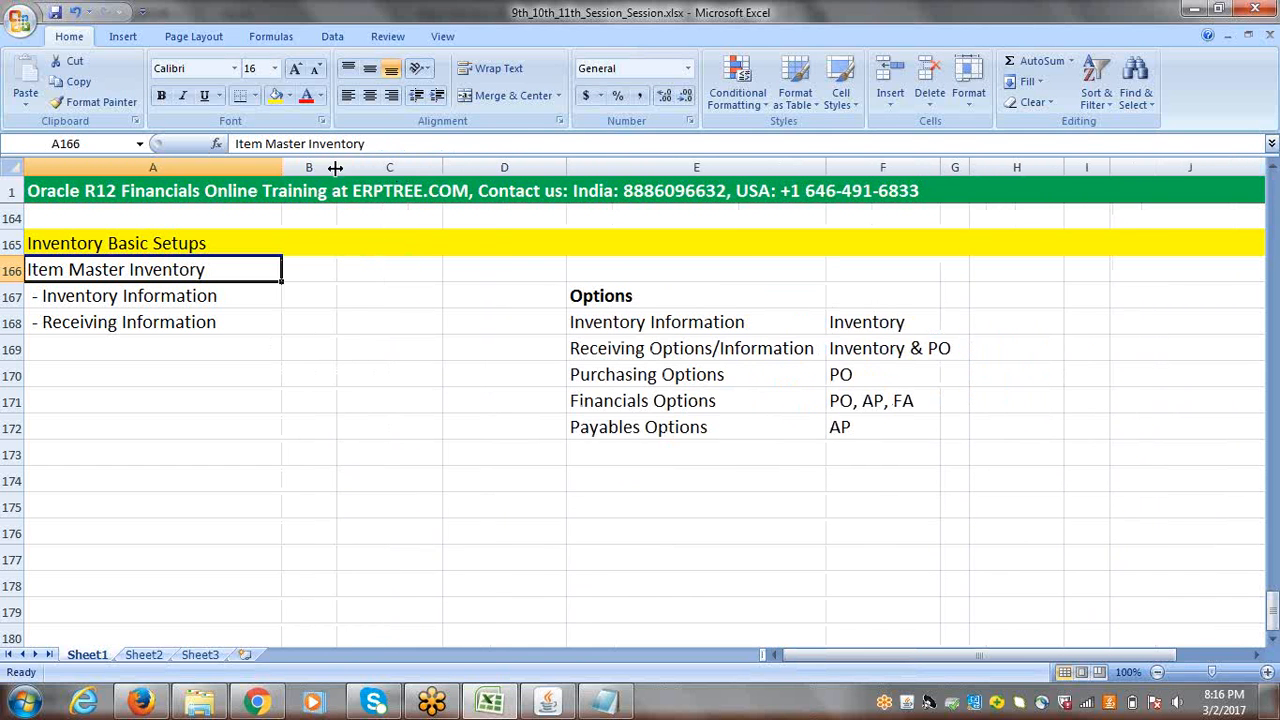
Step: Mark Item Master Inventory as "DONE" in cell B166
left_click(300, 273)
type("DONE")
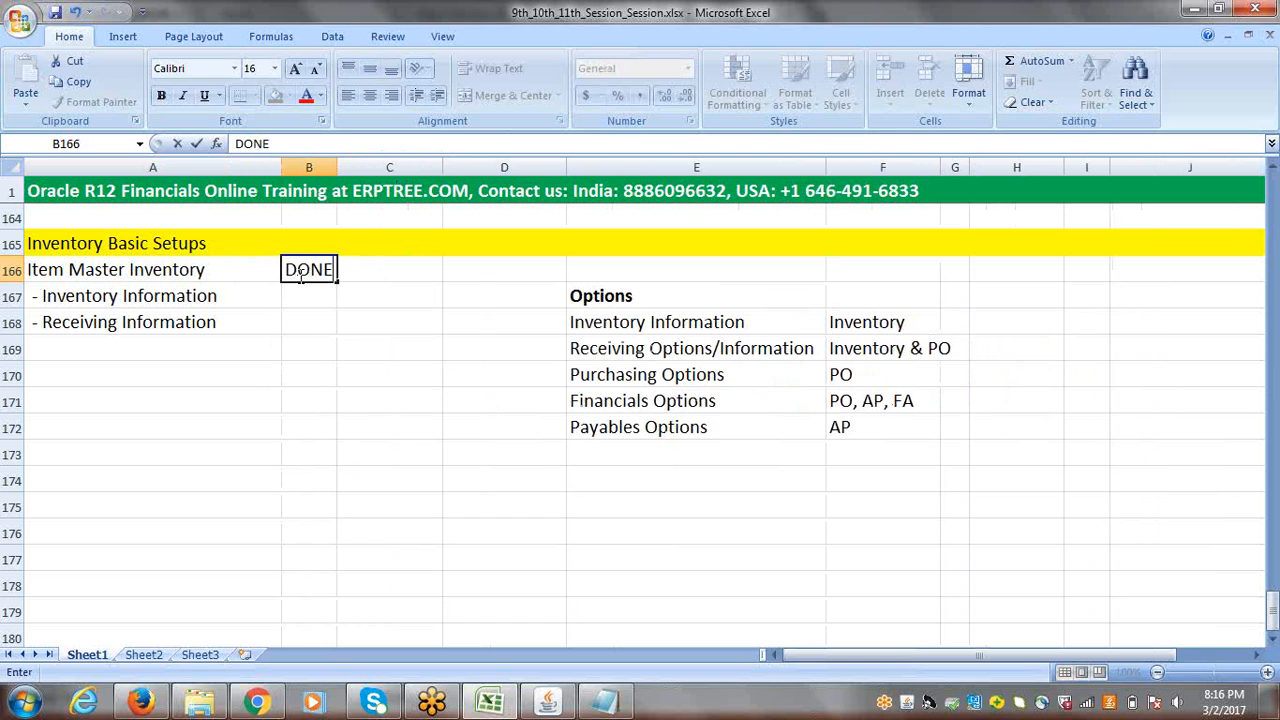
left_click(369, 290)
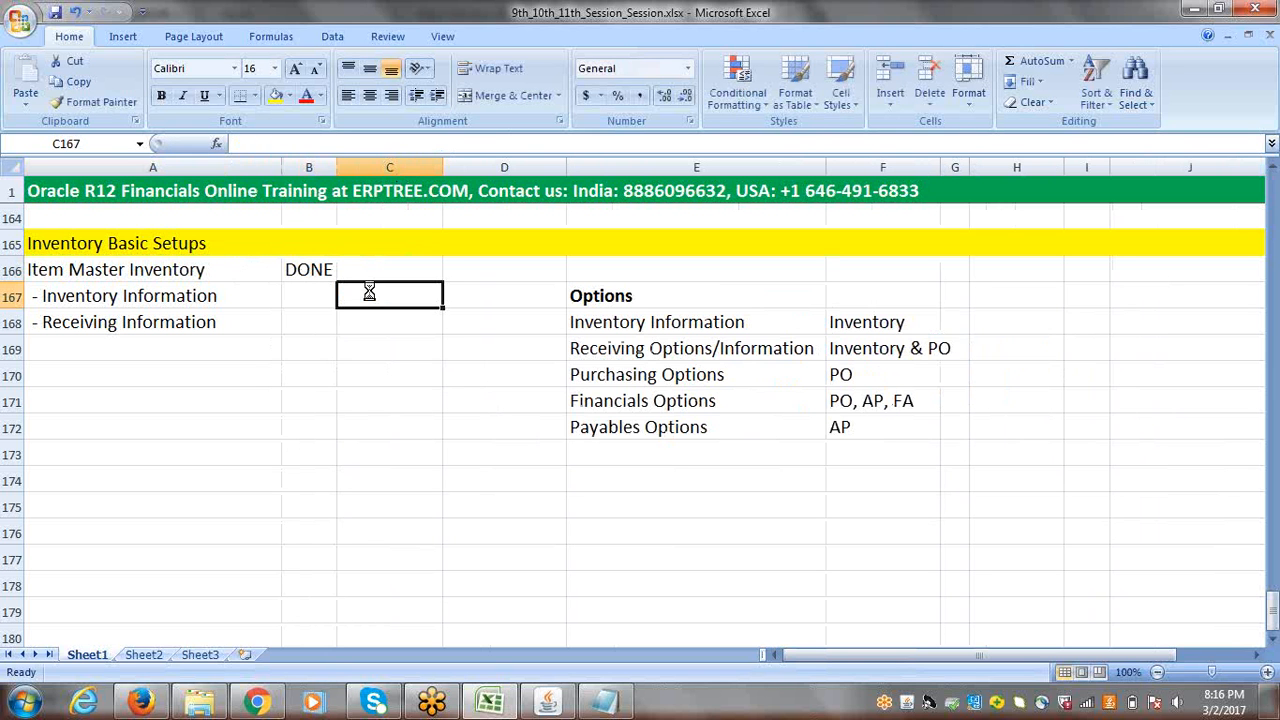
Step: Insert a blank row above the "- Inventory Information" line in row 167
left_click(100, 300)
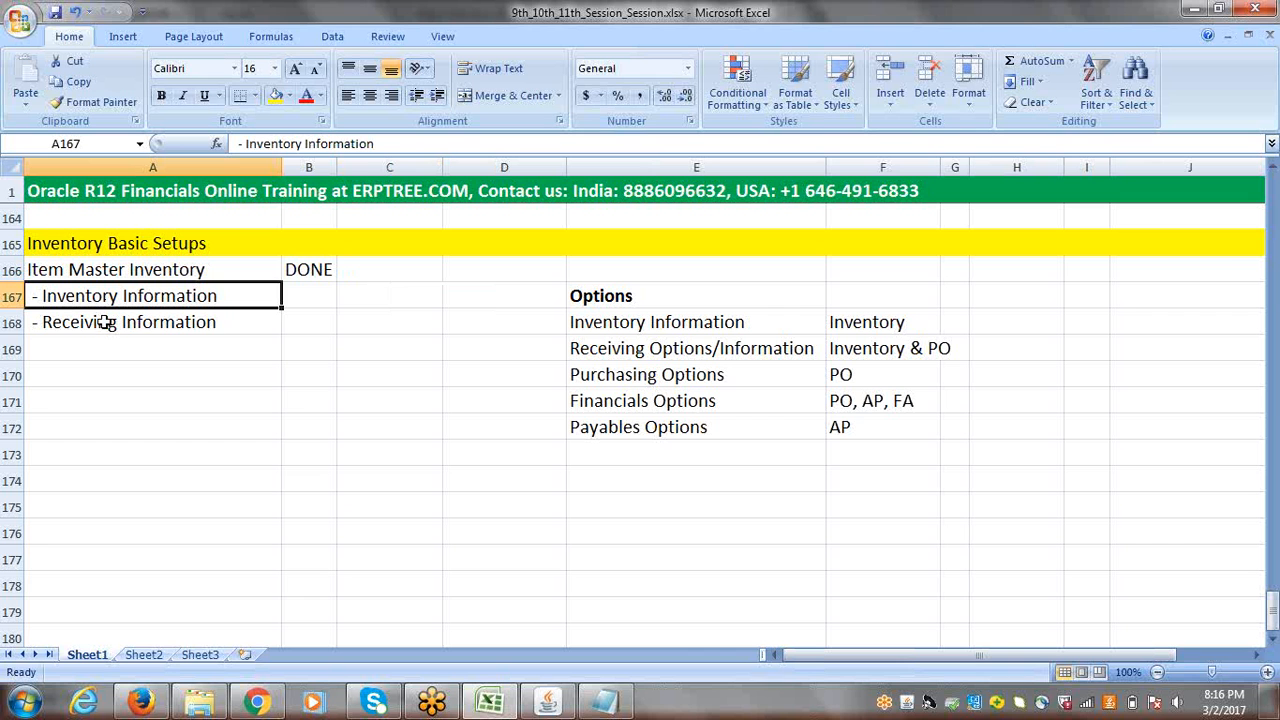
left_click(105, 323)
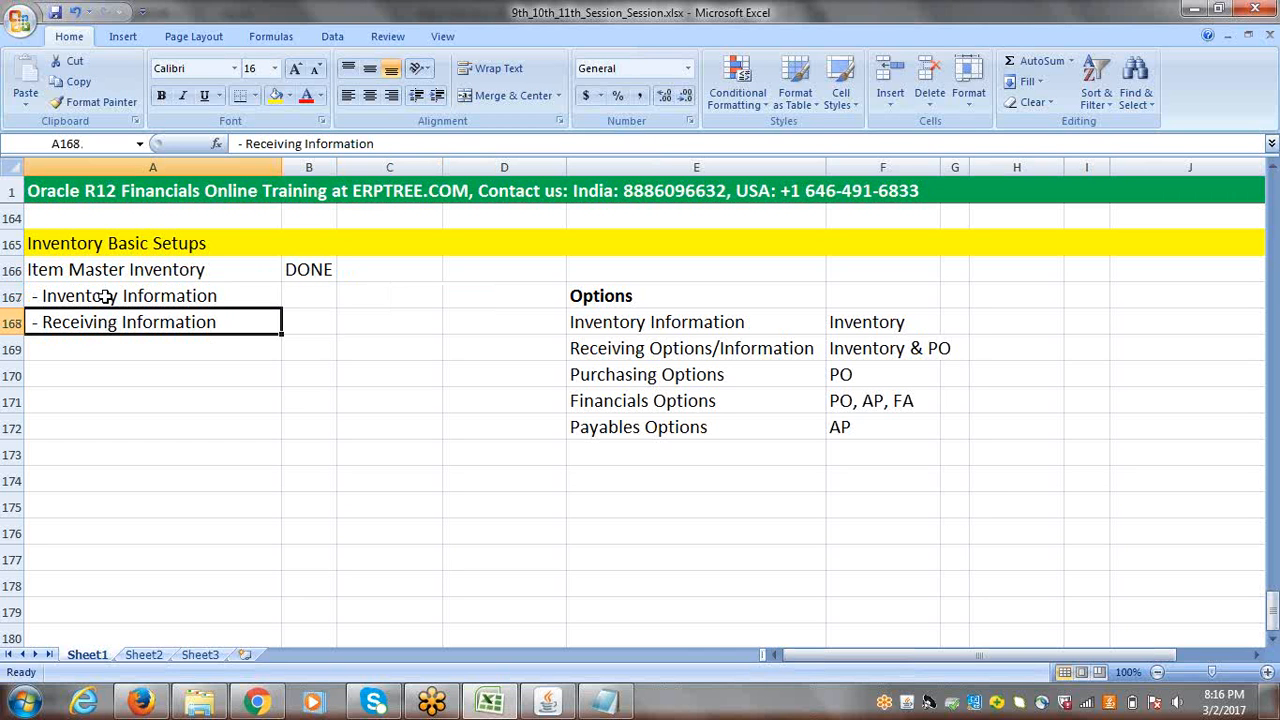
left_click(107, 297)
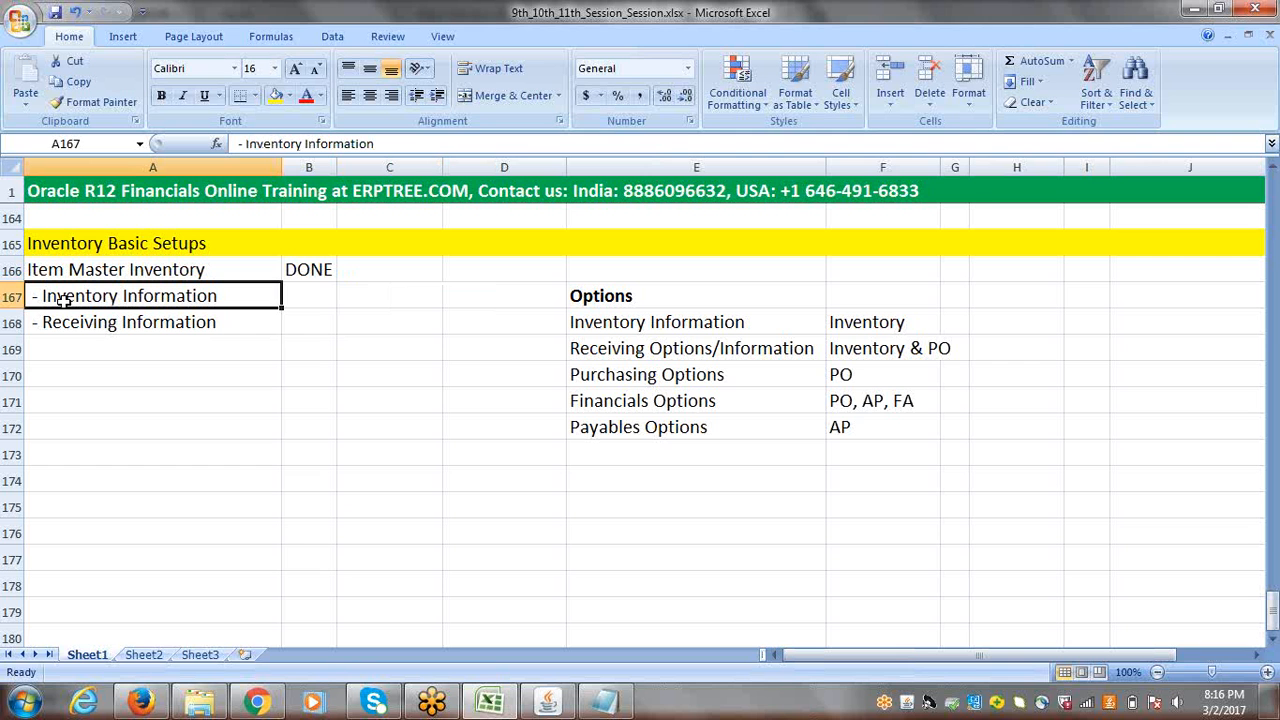
left_click(8, 297)
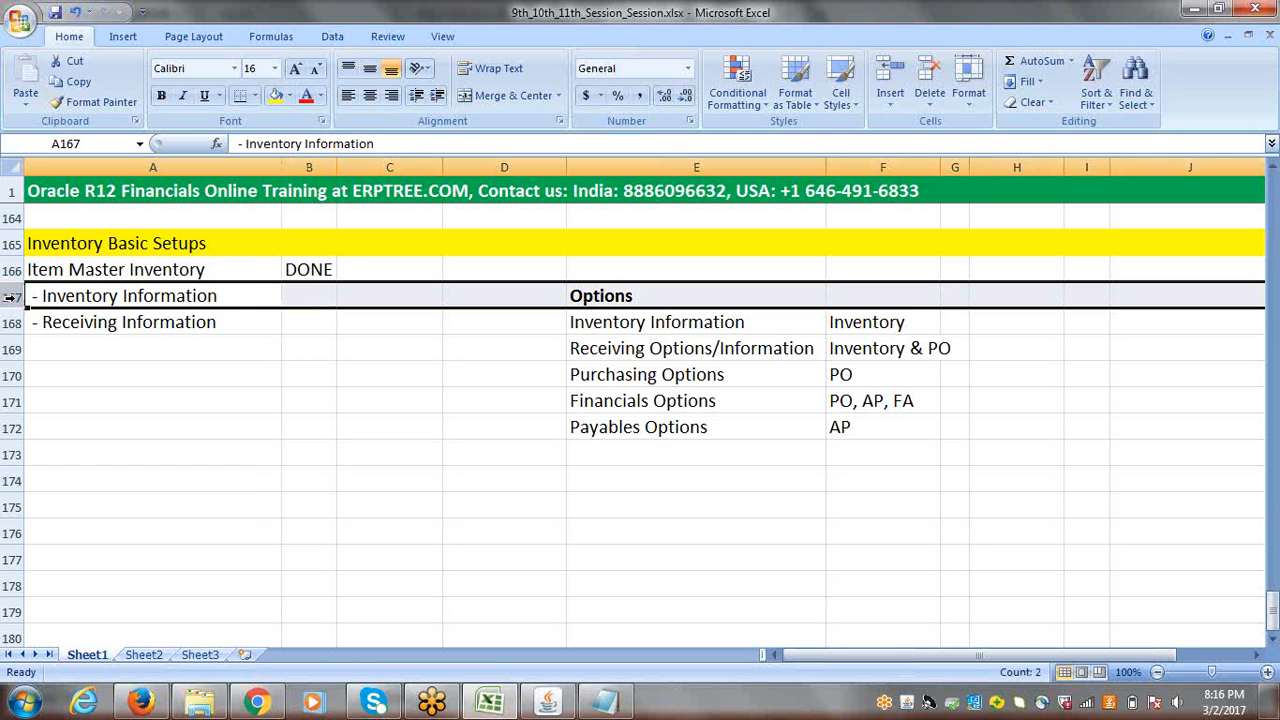
right_click(8, 297)
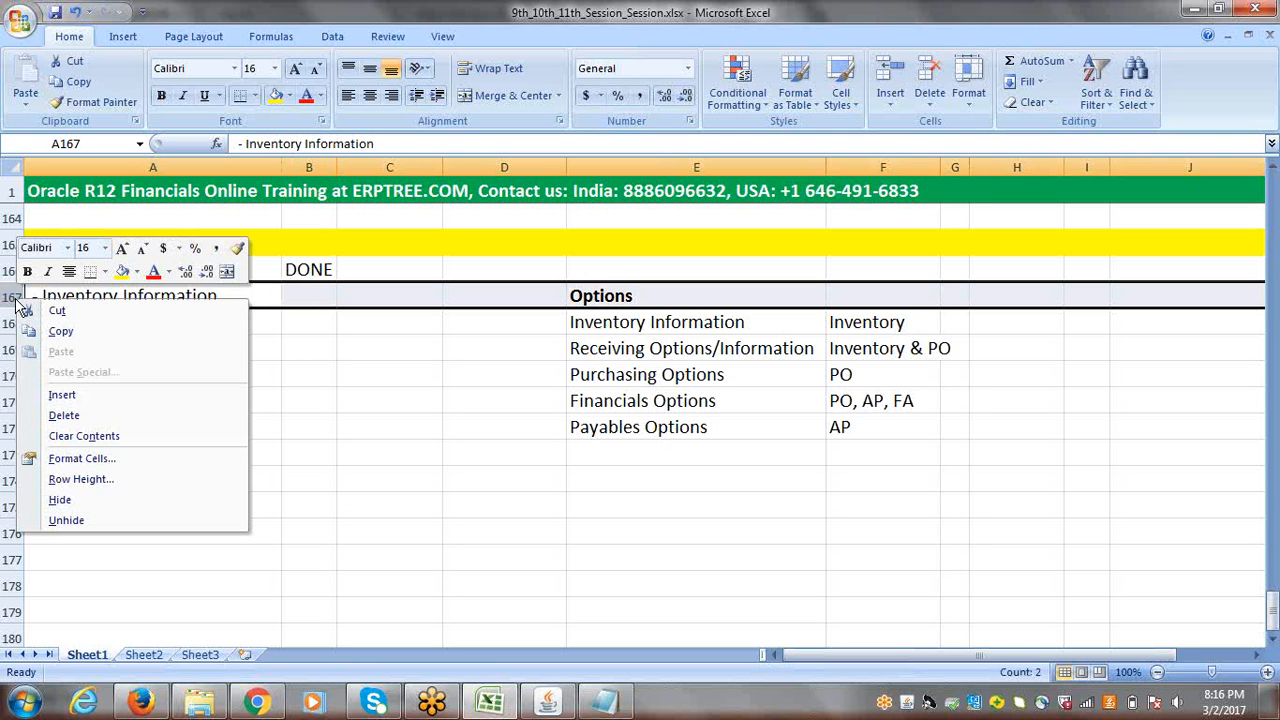
left_click(78, 391)
Step: Enter "Workday Calendar" in cell A167 as the setup step below Item Master Inventory
left_click(76, 297)
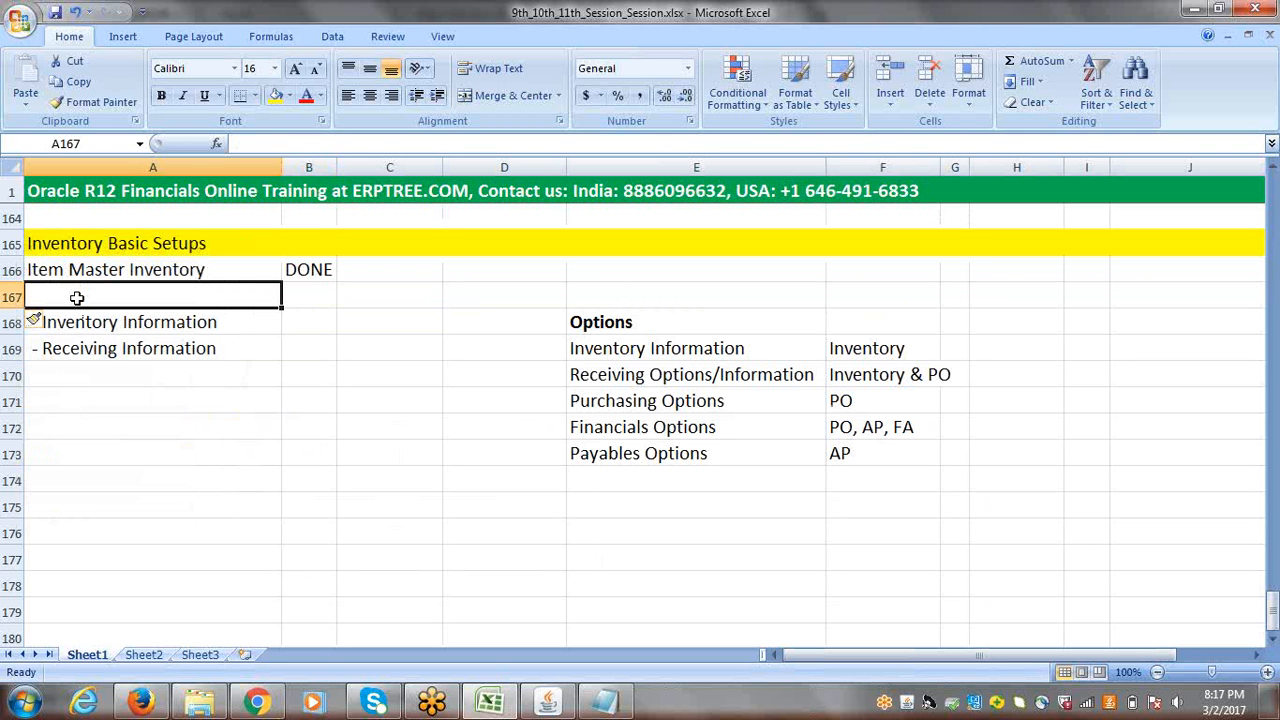
type("W")
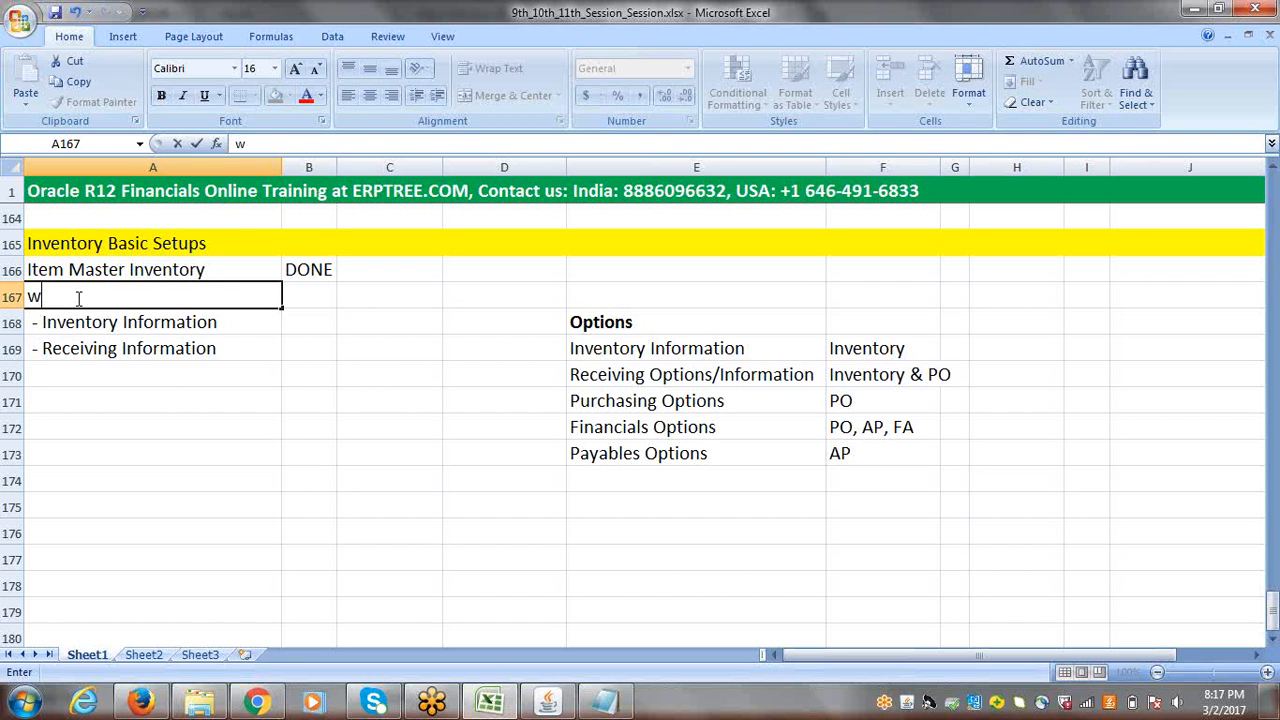
key("BackSpace")
type("Workday Calendar")
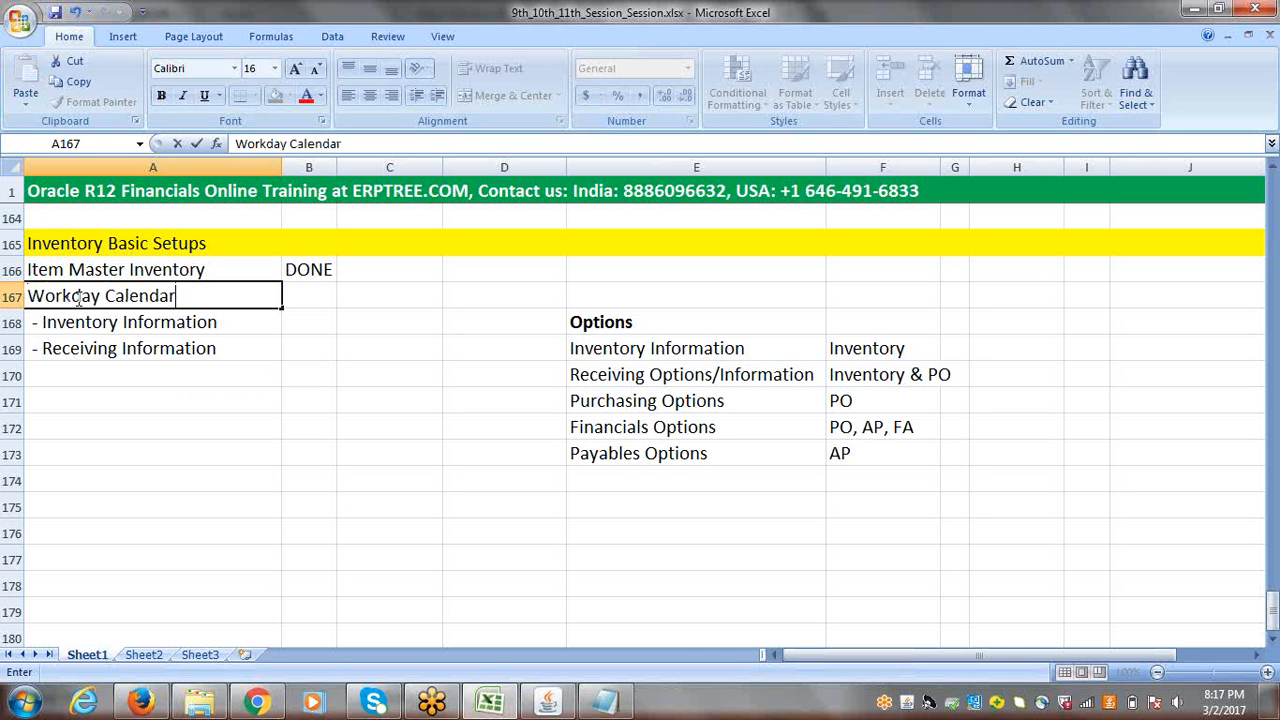
key("Tab")
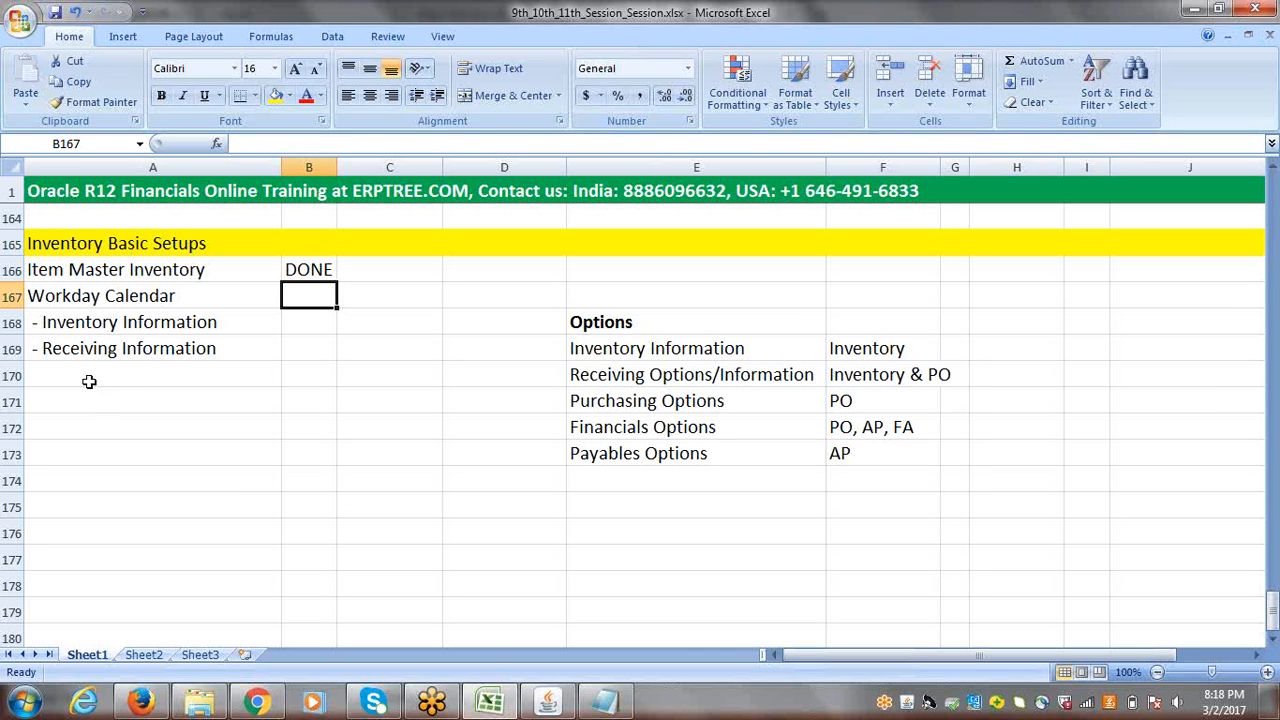
left_click(74, 293)
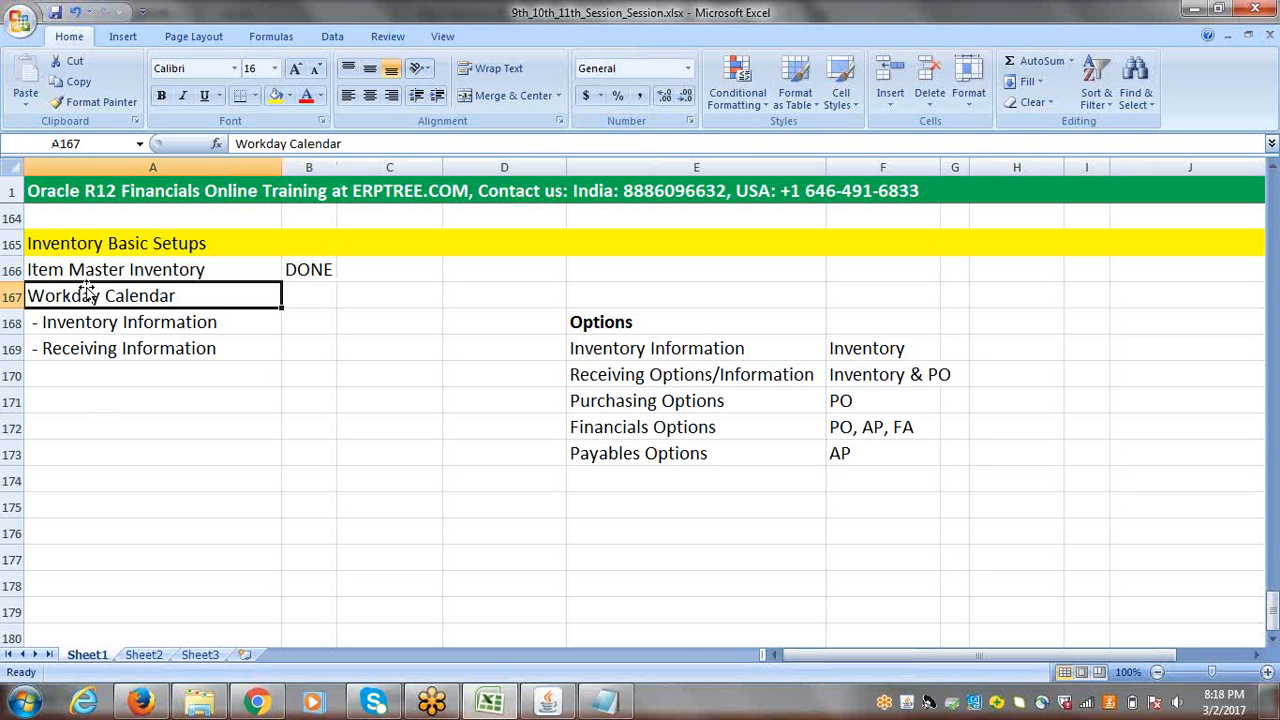
left_click(100, 274)
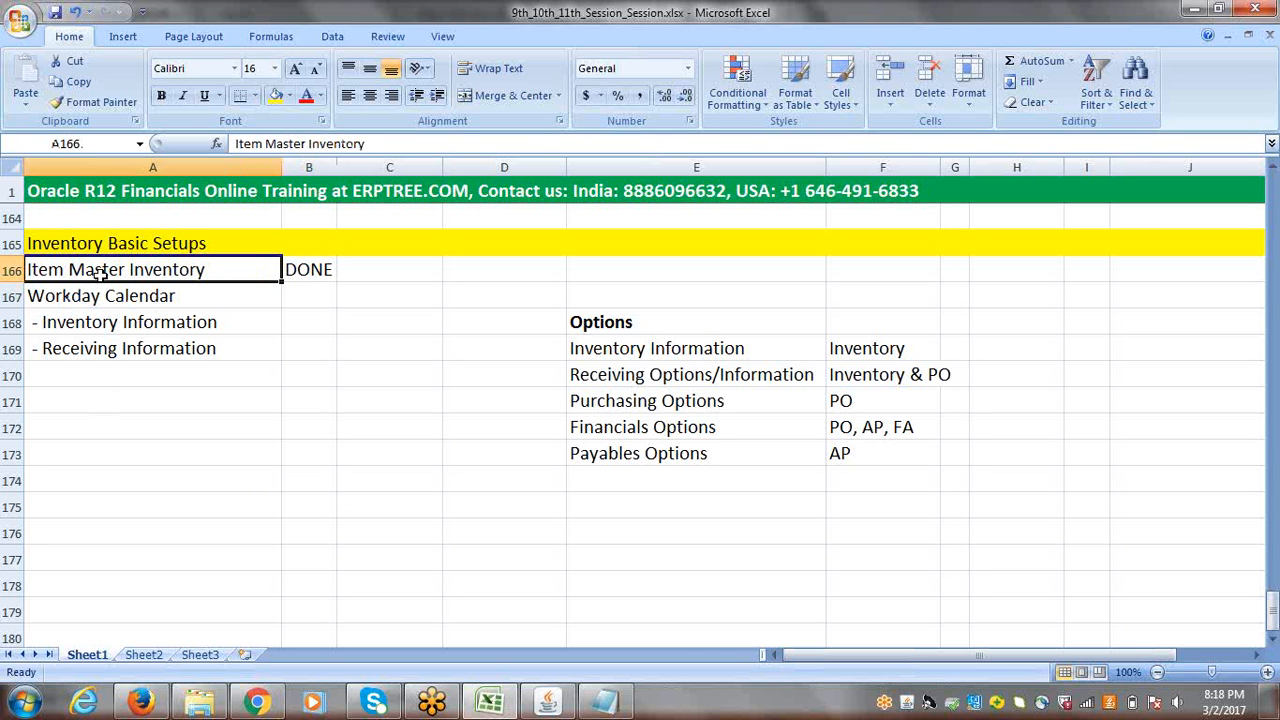
left_click(104, 298)
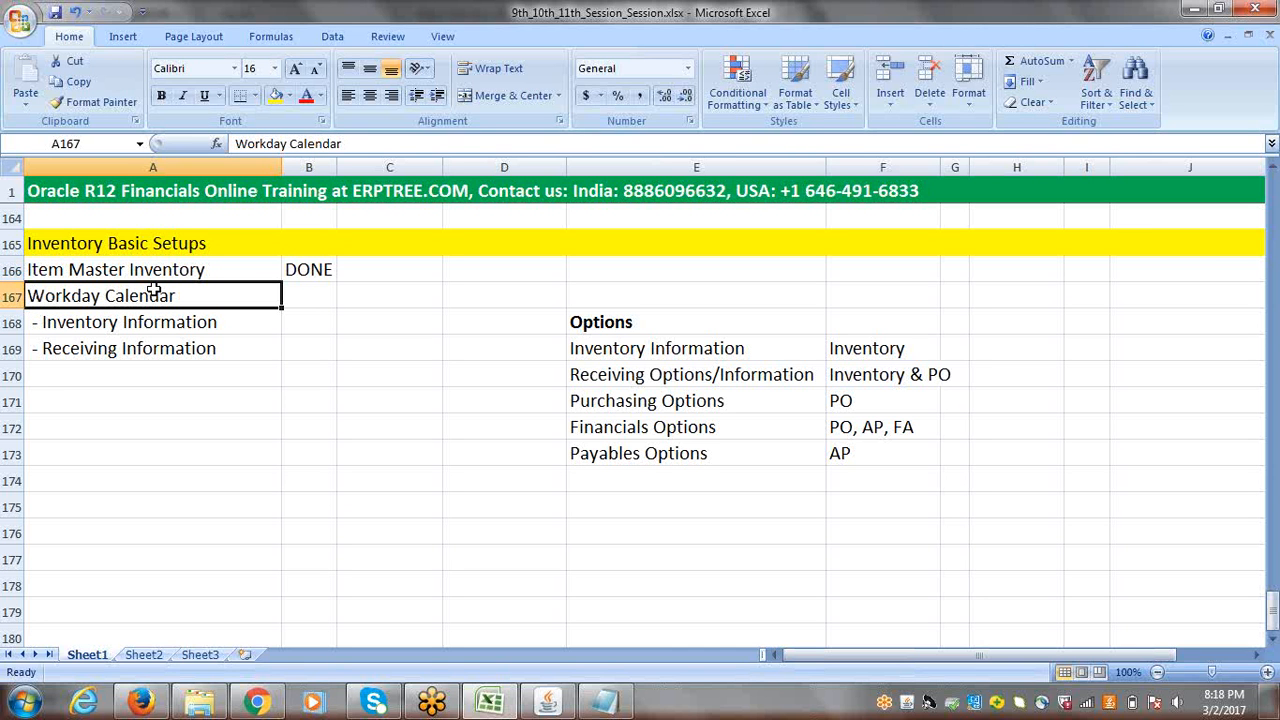
left_click(118, 328)
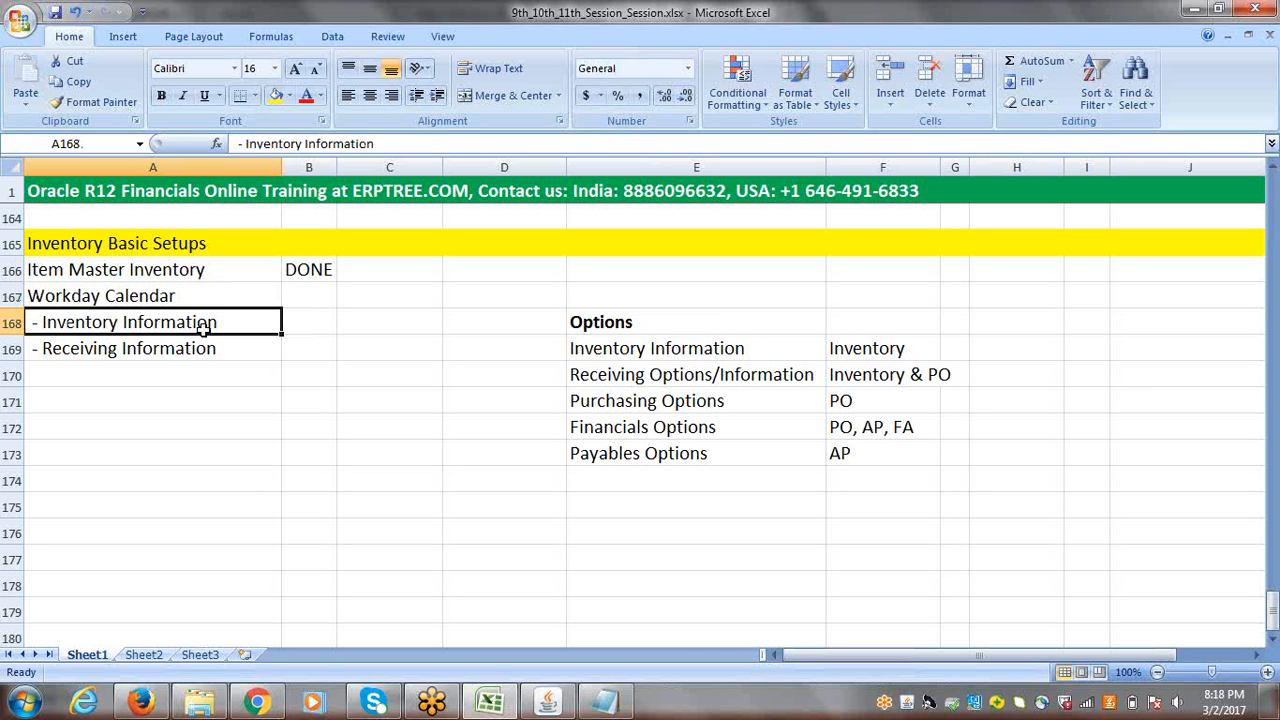
left_click(93, 352)
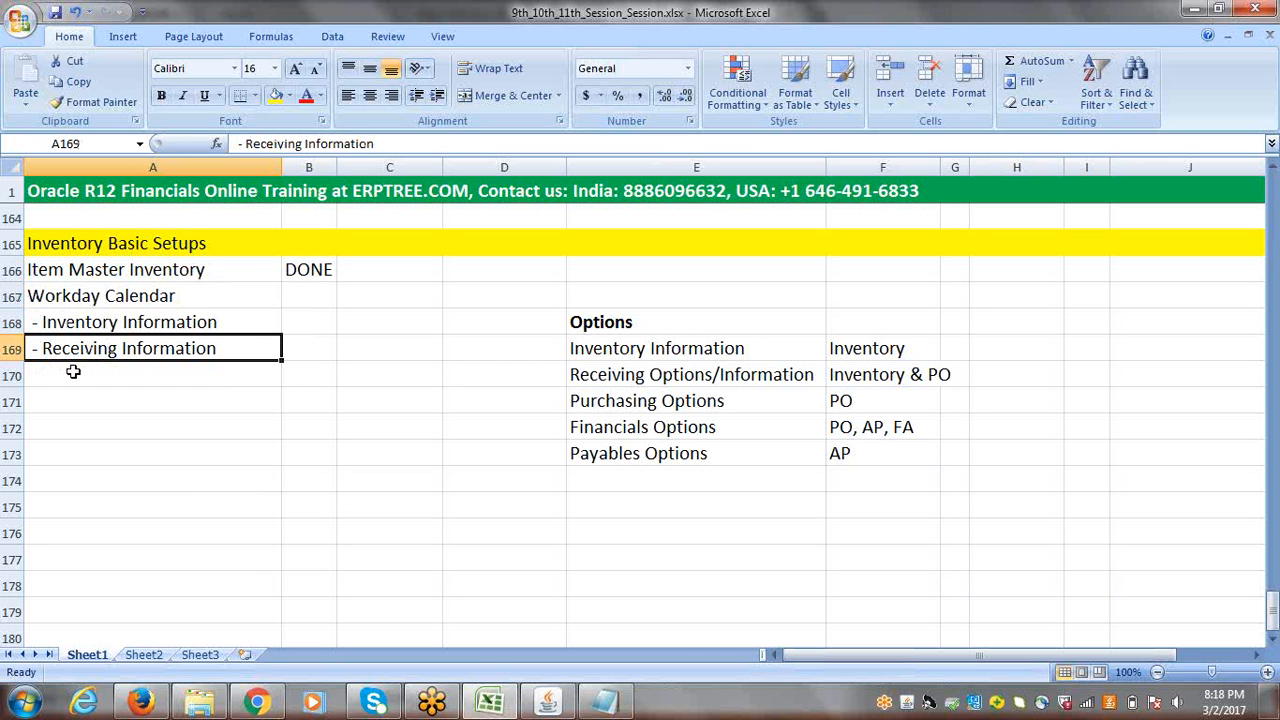
Step: Enter "Create Actual Inventory" in cell A170 below the Receiving Information line
left_click(73, 371)
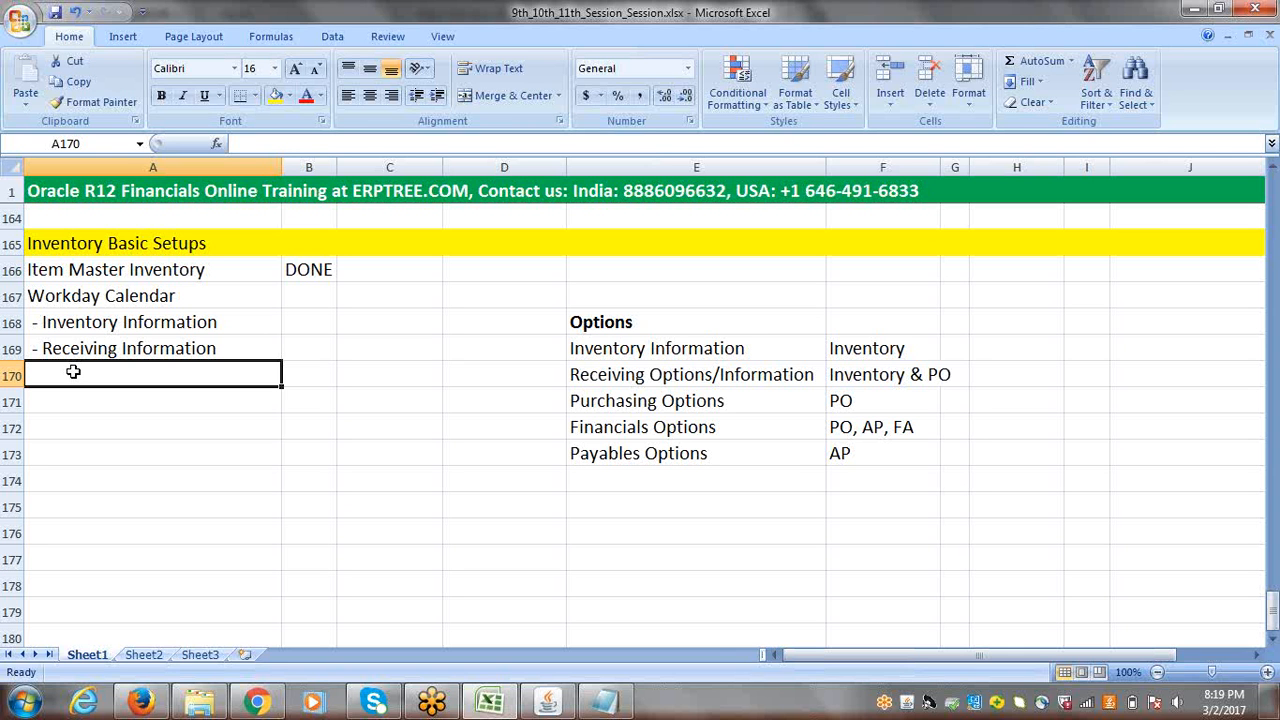
type("Create")
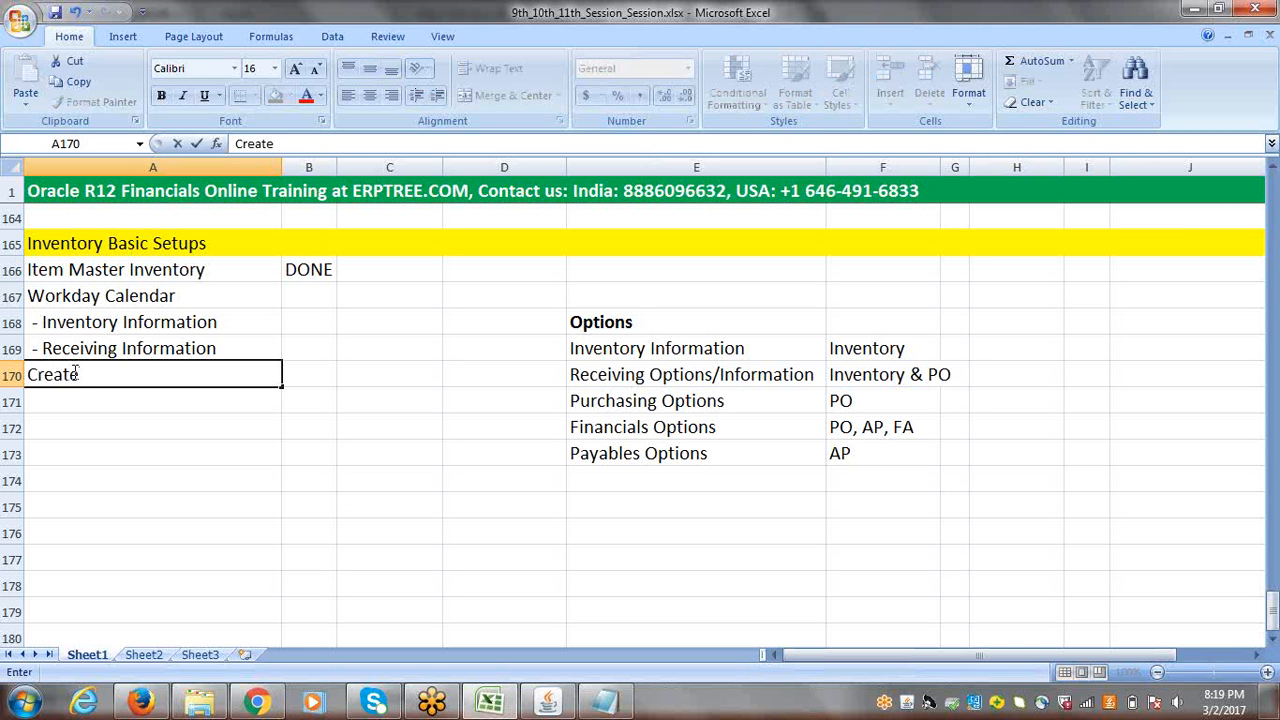
type(" Actual Inv")
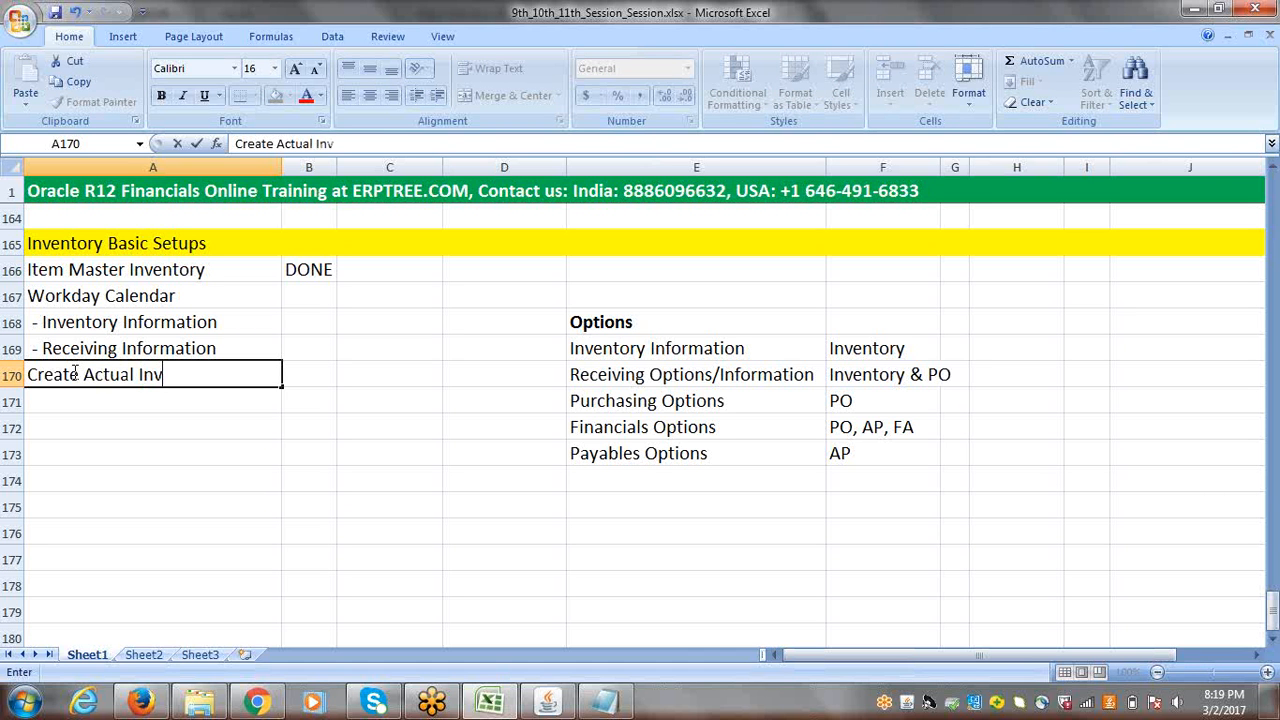
type("entory")
left_click(131, 400)
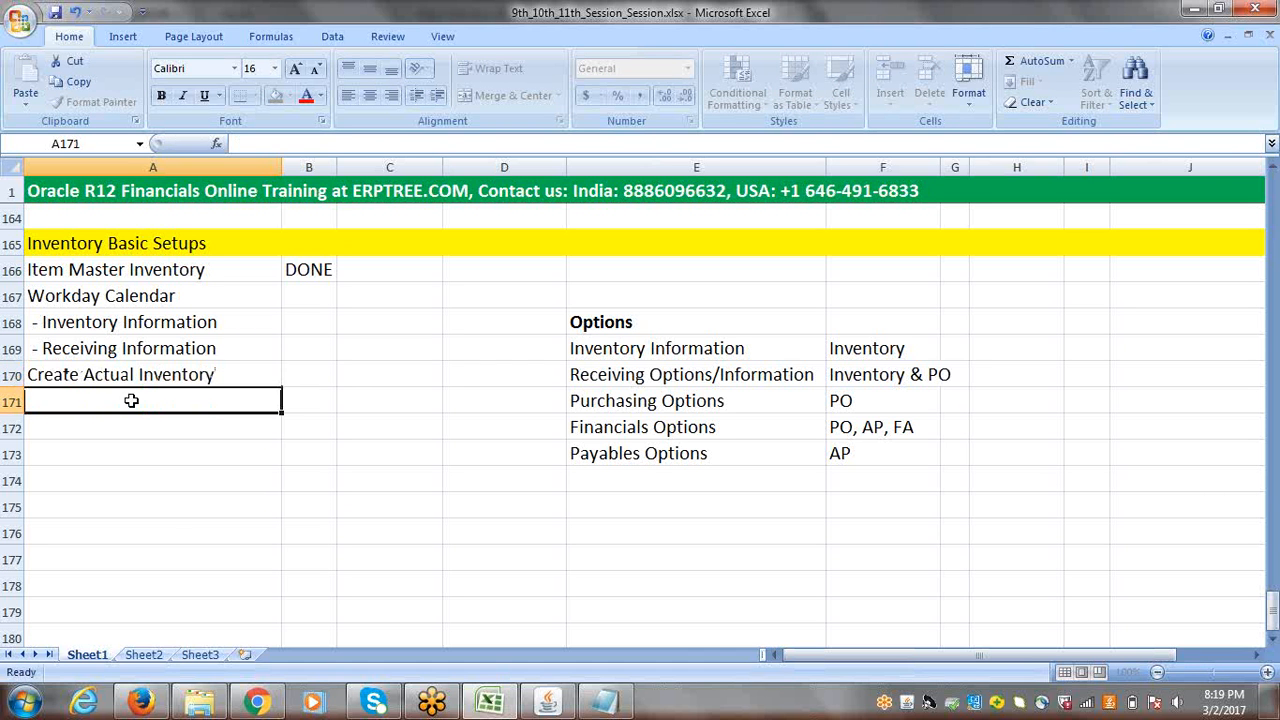
left_click(108, 272)
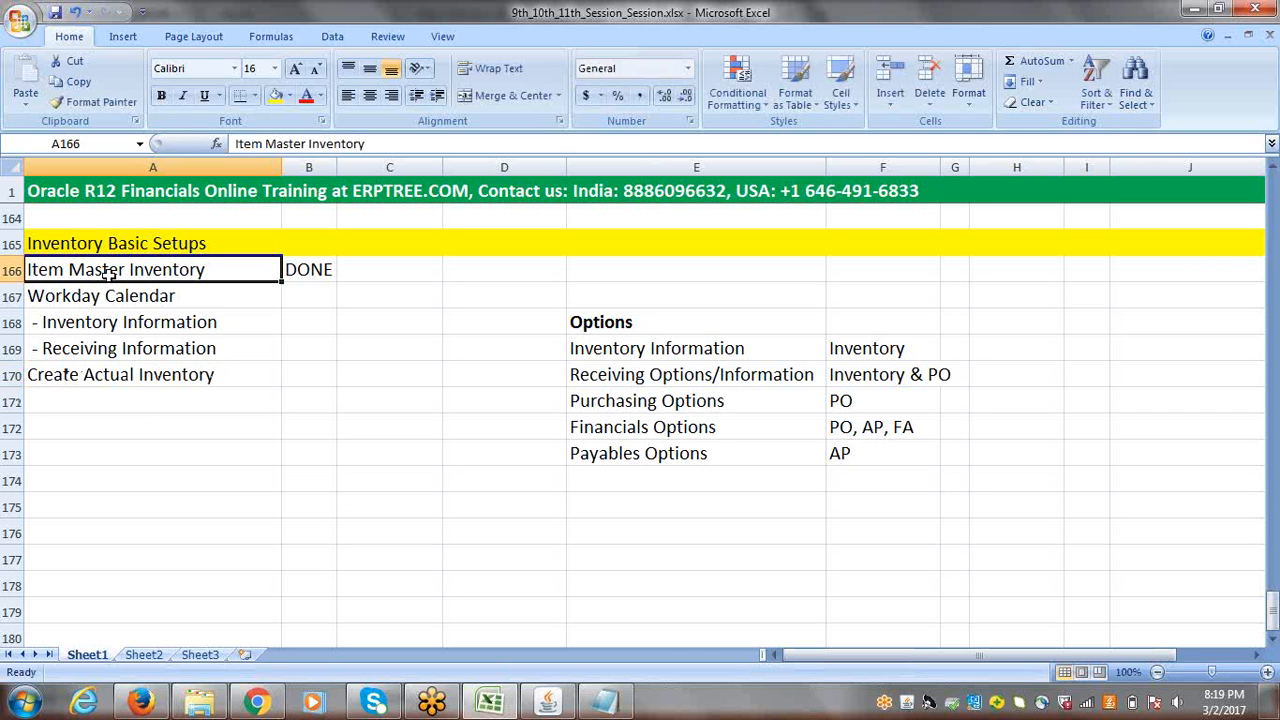
left_click_drag(123, 323, 118, 346)
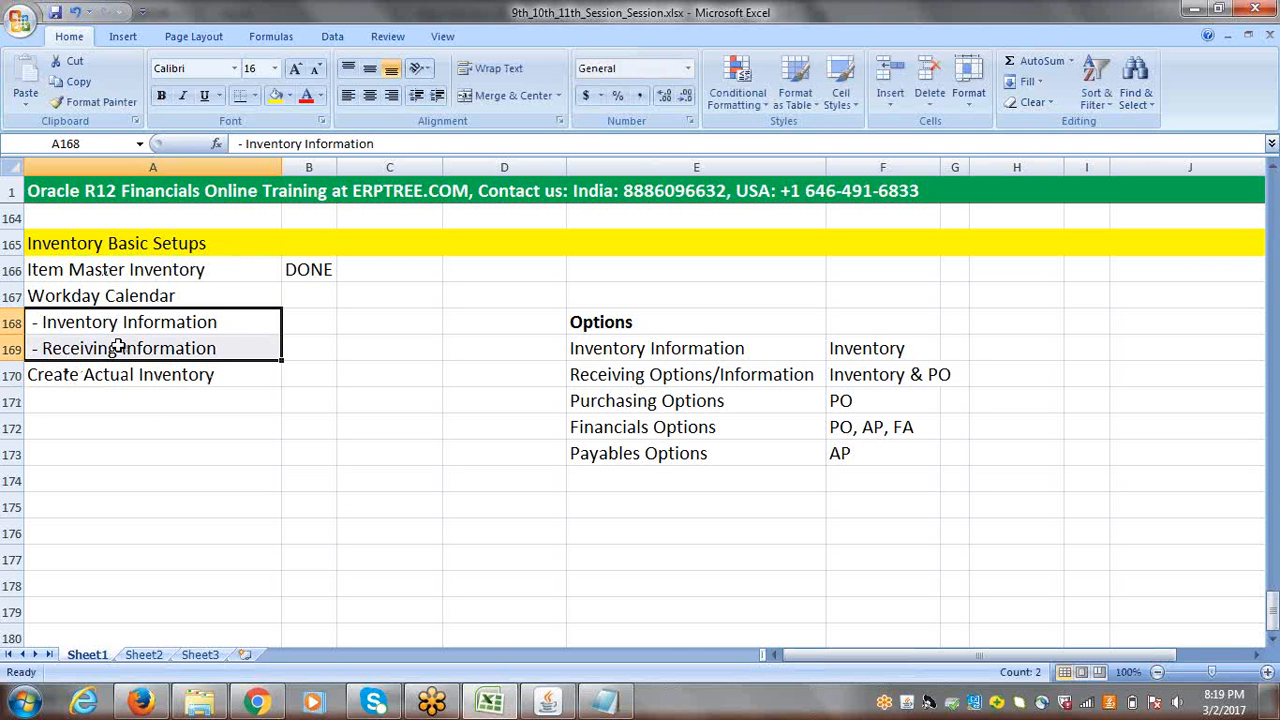
left_click(103, 323)
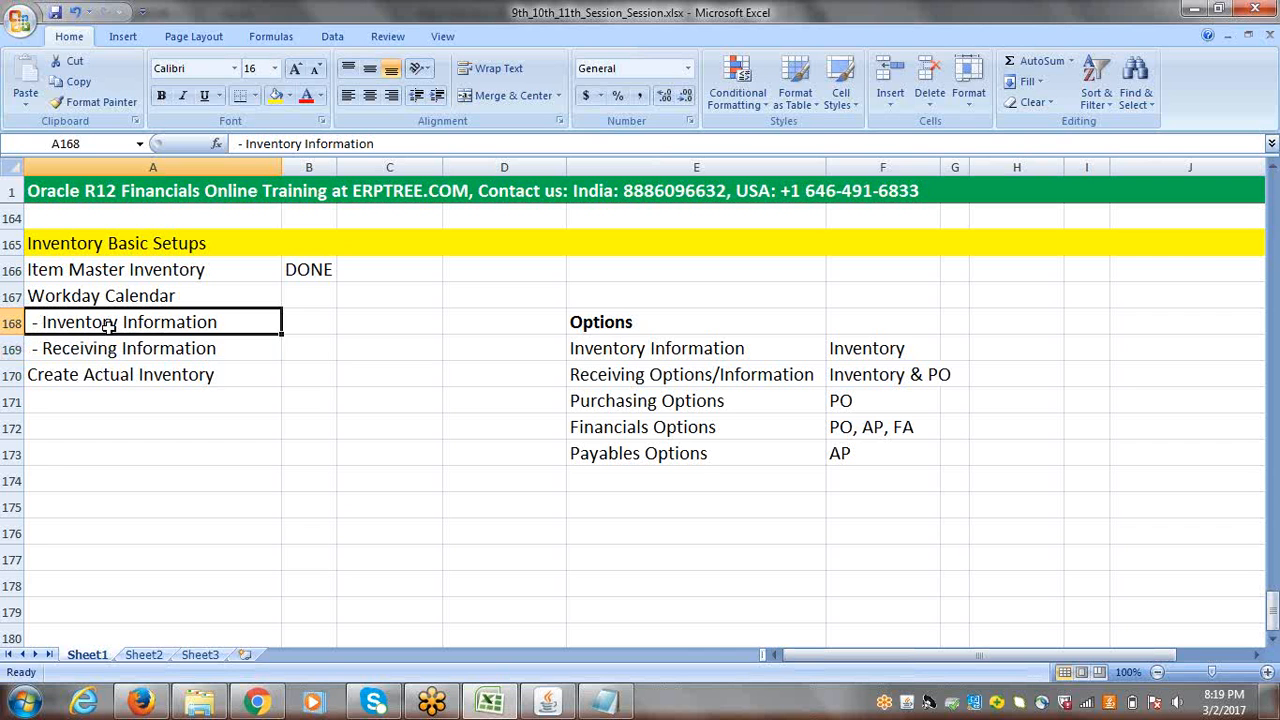
left_click(88, 294)
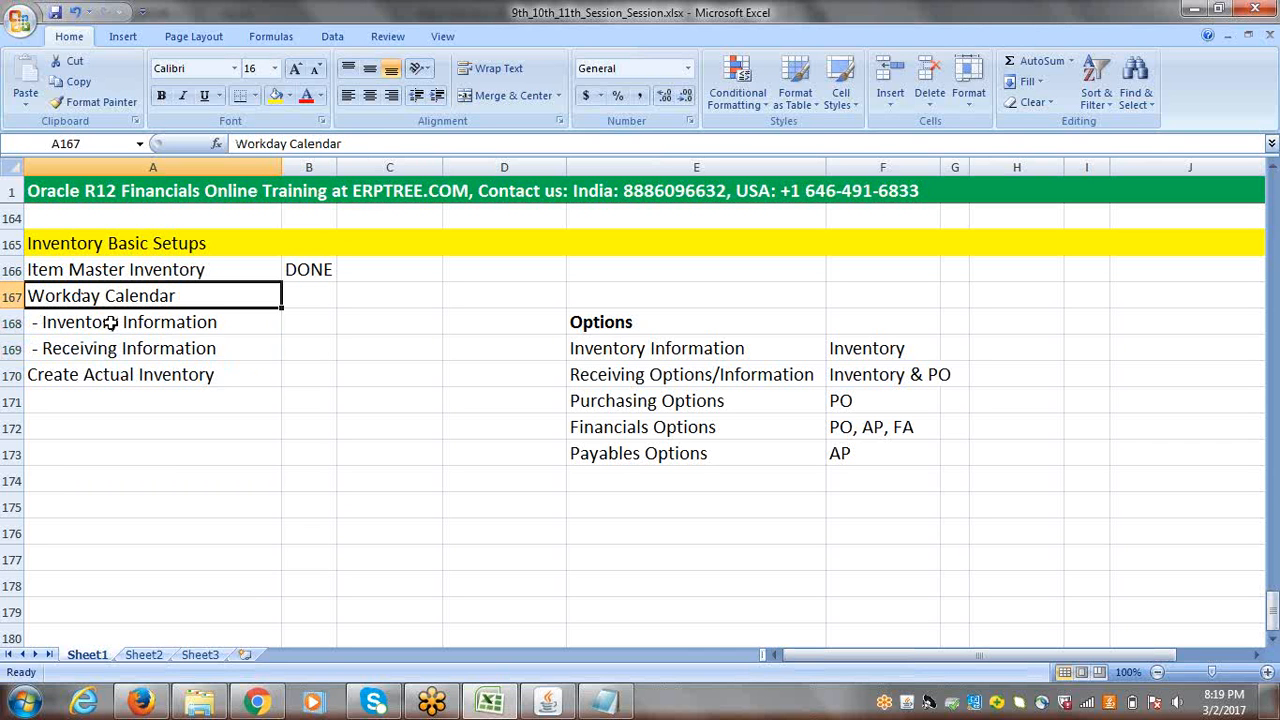
left_click_drag(106, 322, 113, 349)
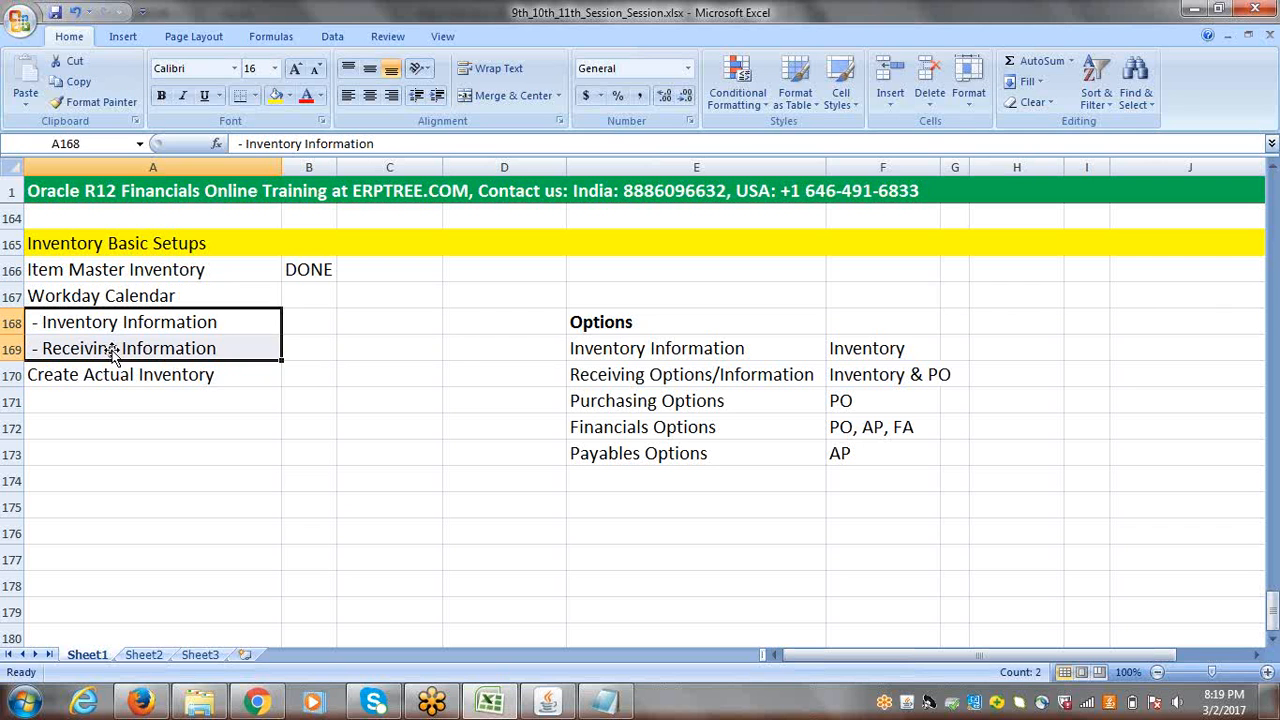
left_click(101, 381)
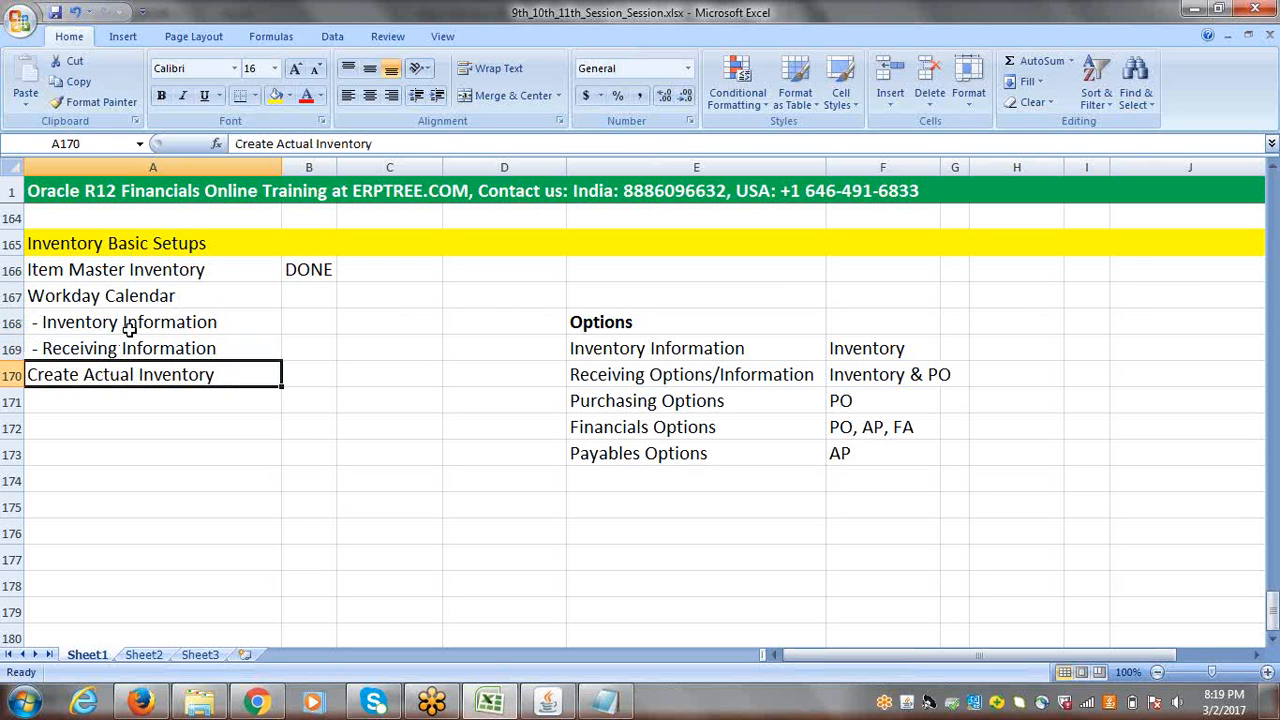
Step: Copy the "- Inventory Information" and "- Receiving Information" lines into A171:A172 beneath Create Actual Inventory
left_click_drag(128, 331, 134, 340)
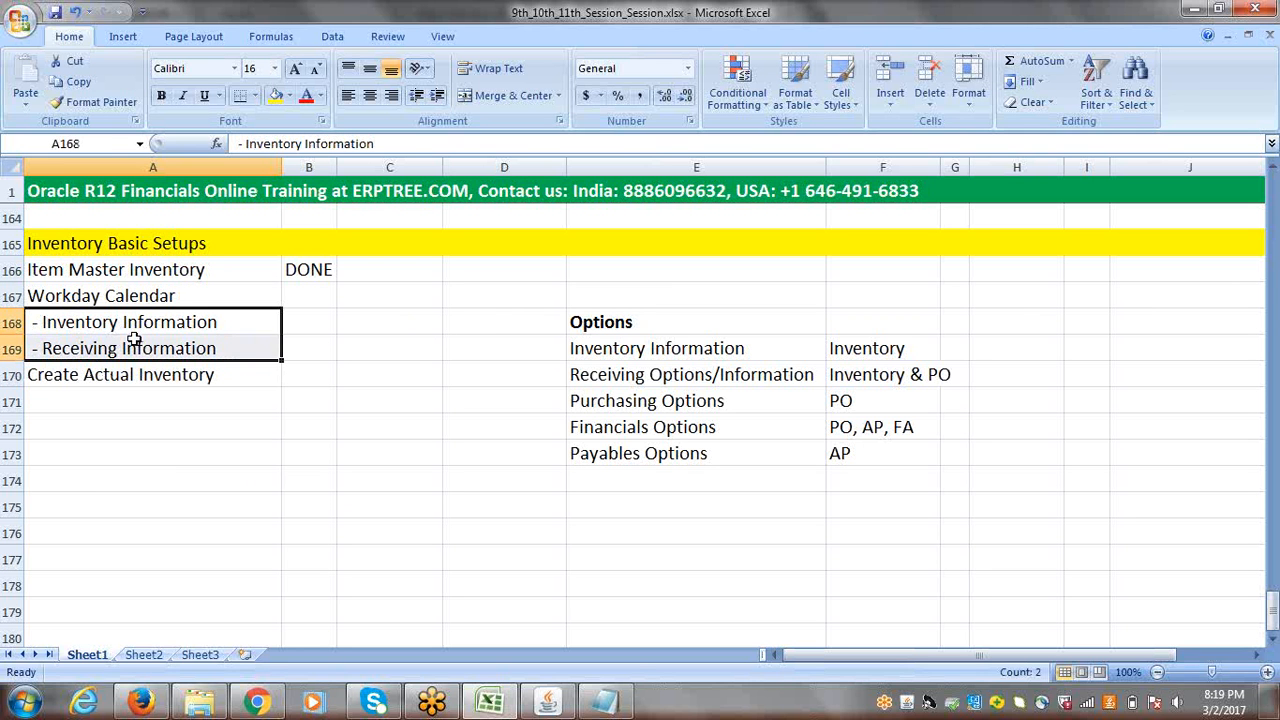
key("ctrl+c")
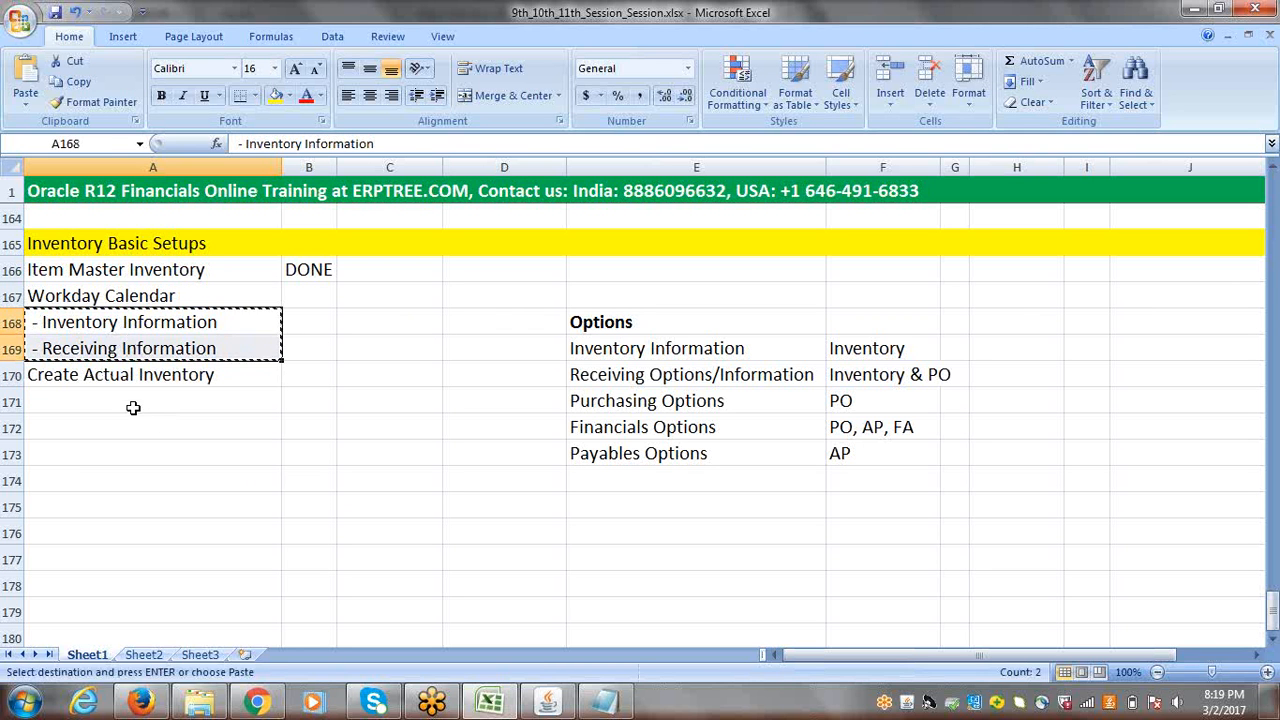
left_click(127, 400)
key("ctrl+v")
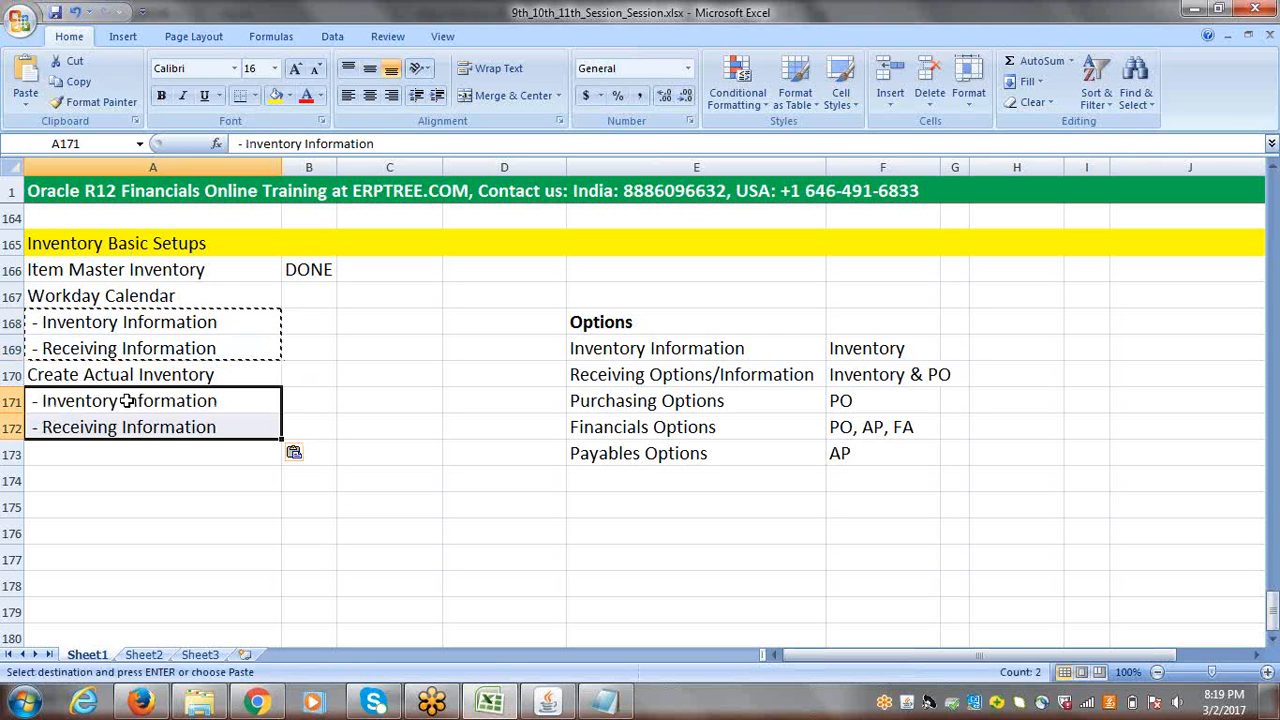
key("Escape")
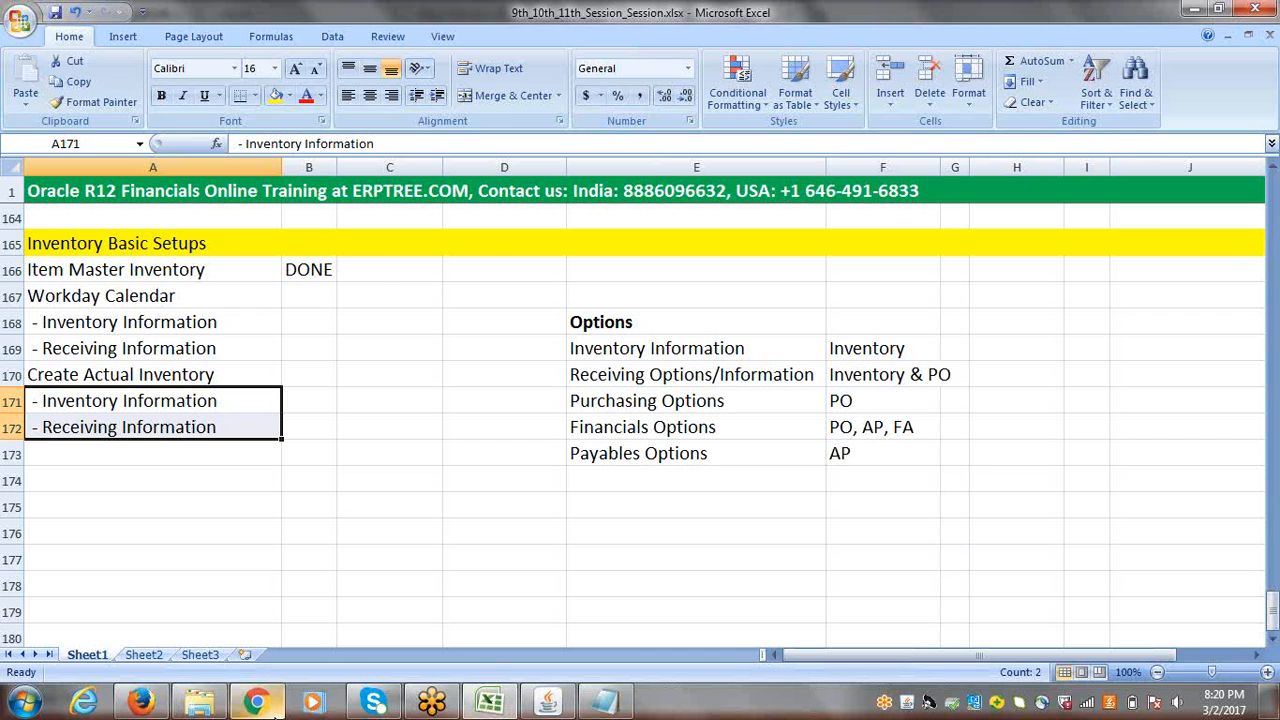
Step: Open the workbook 2nd_Session_P2P&O2C.xlsx and show the inventory organization diagram on the O2C Cycles sheet
left_click(200, 703)
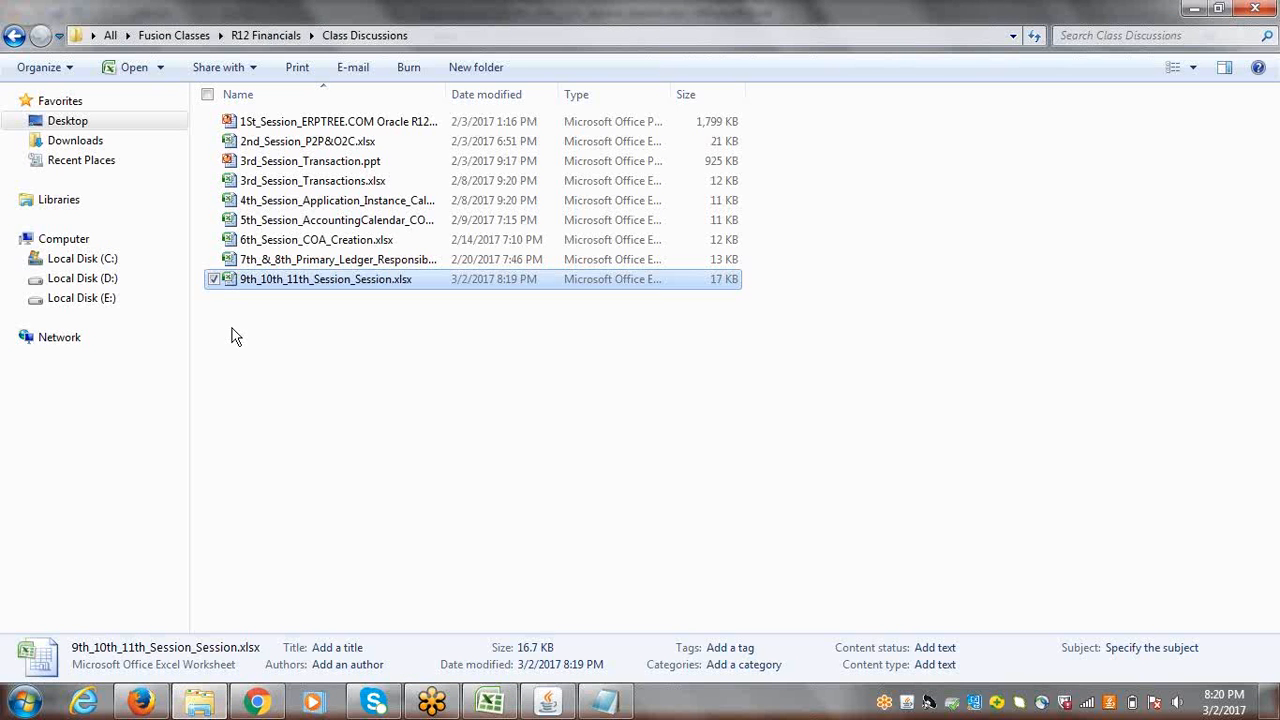
double_click(300, 142)
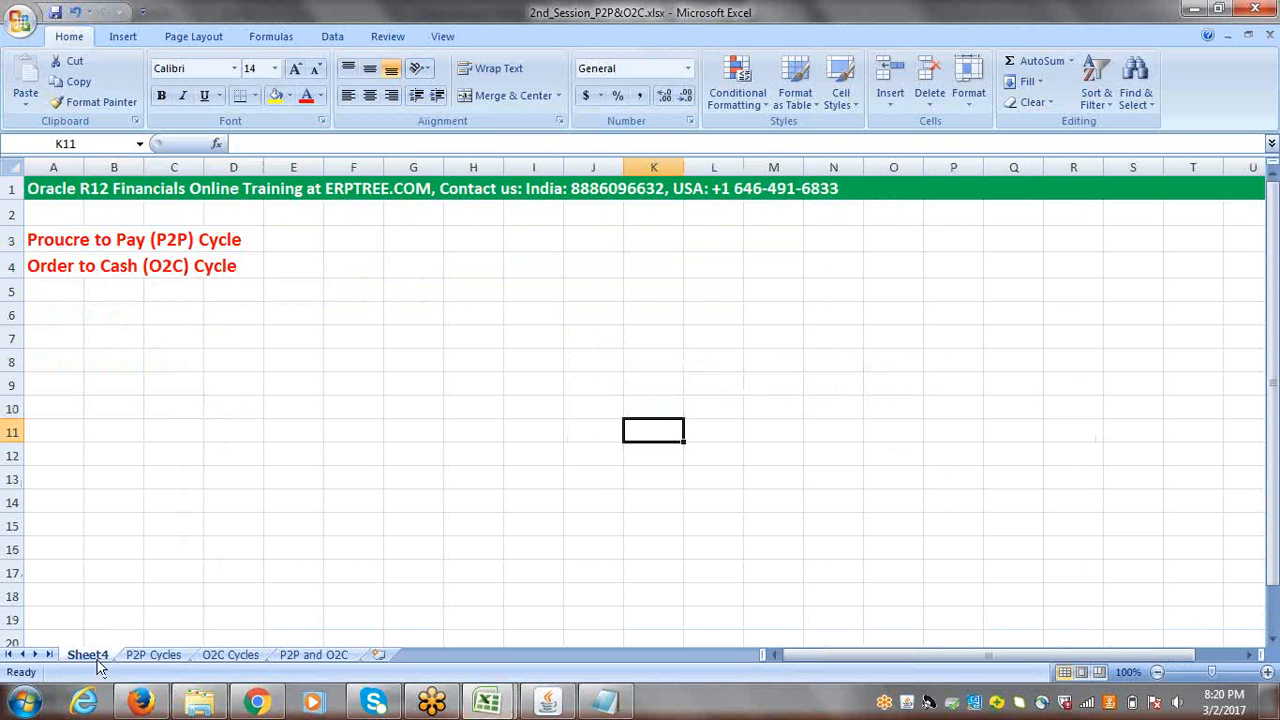
left_click(218, 662)
left_click_drag(1271, 260, 1271, 470)
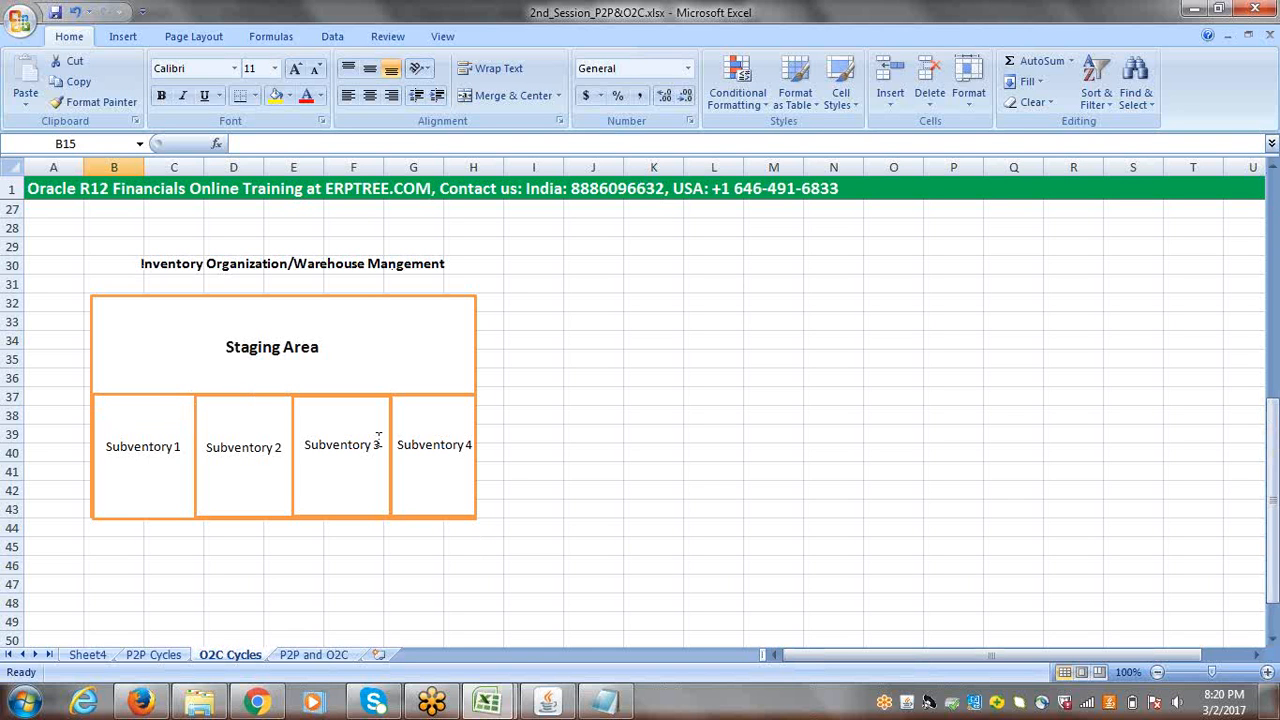
Step: Examine the staging area and subinventory boxes in the inventory organization/warehouse diagram
left_click(774, 398)
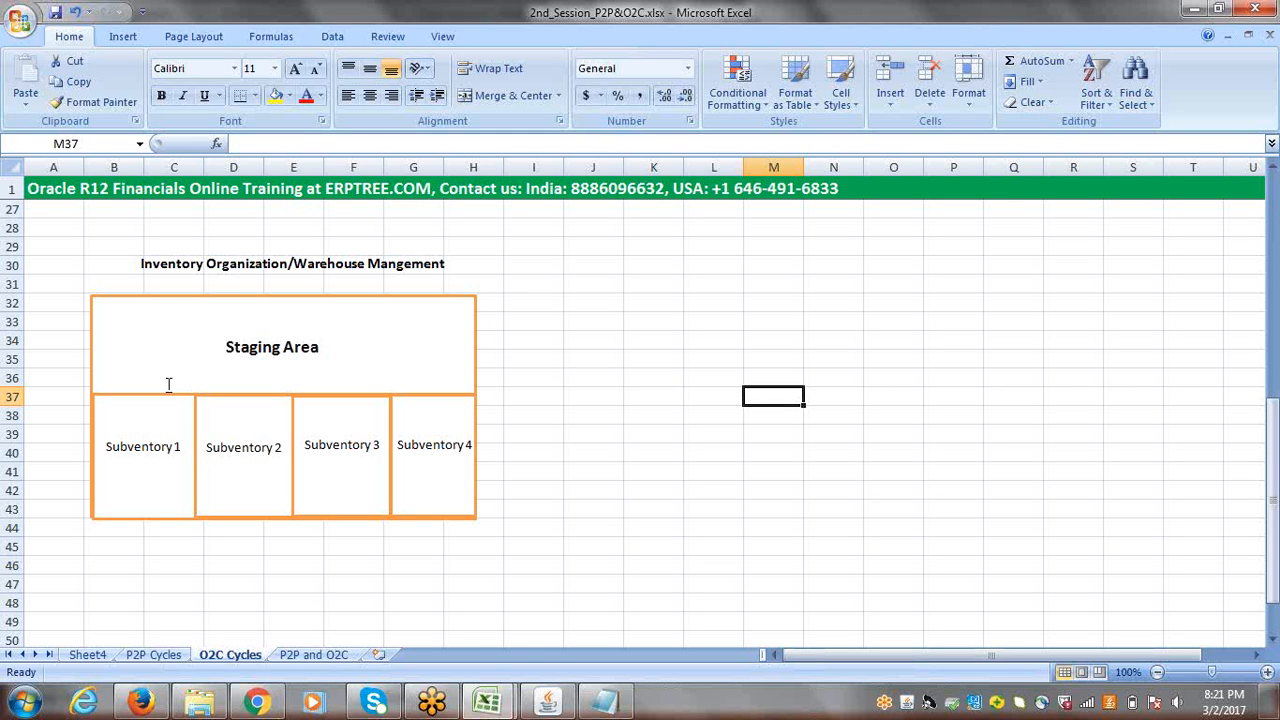
left_click(258, 333)
key("Tab")
key("Tab")
key("Tab")
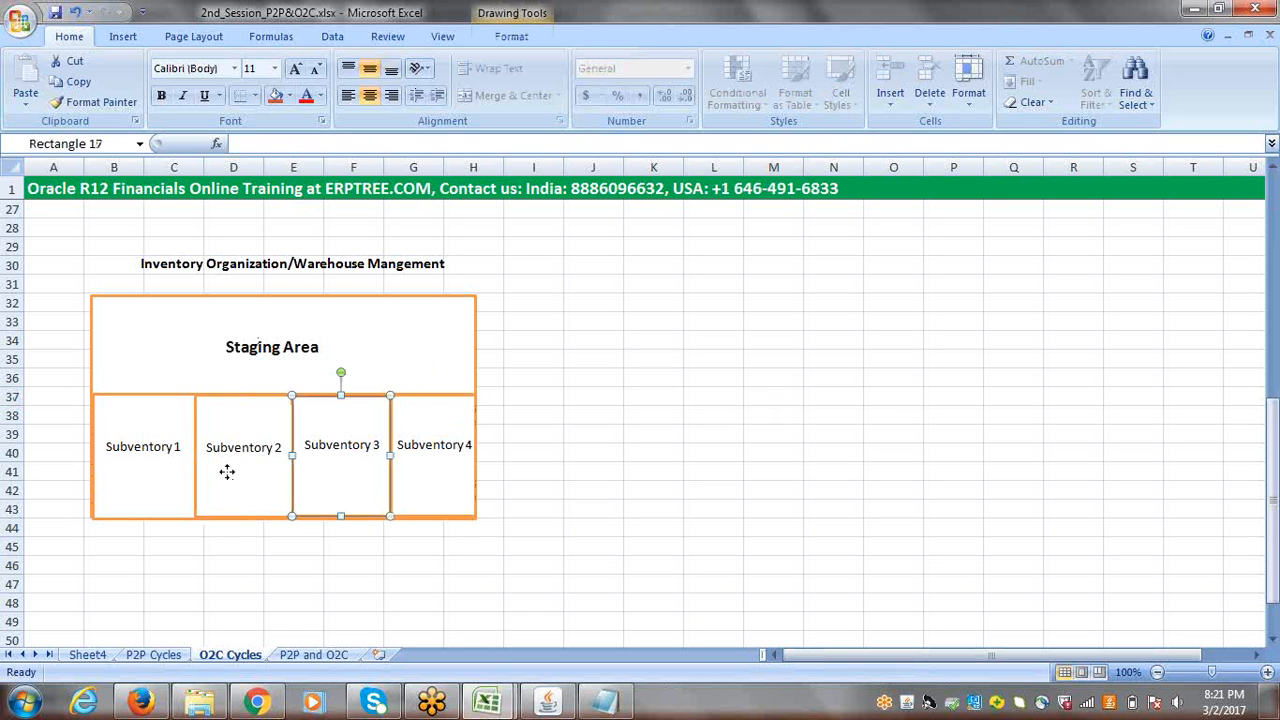
left_click(440, 484)
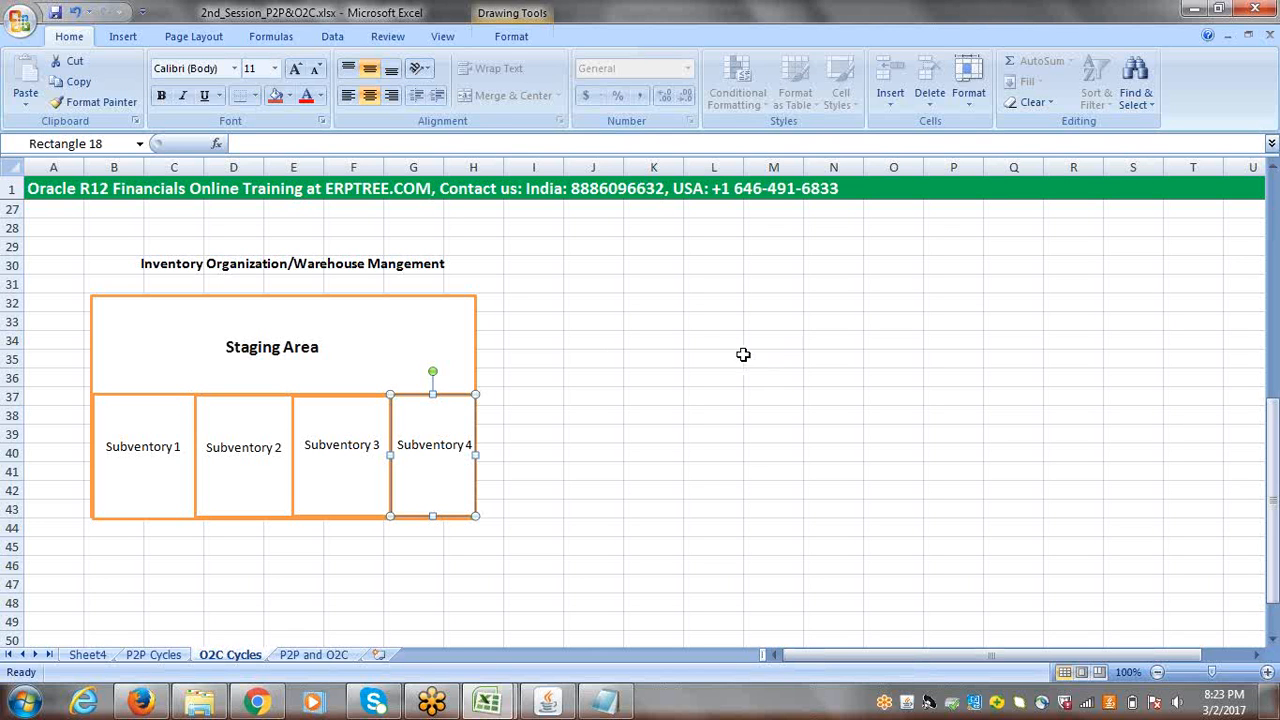
left_click(612, 354)
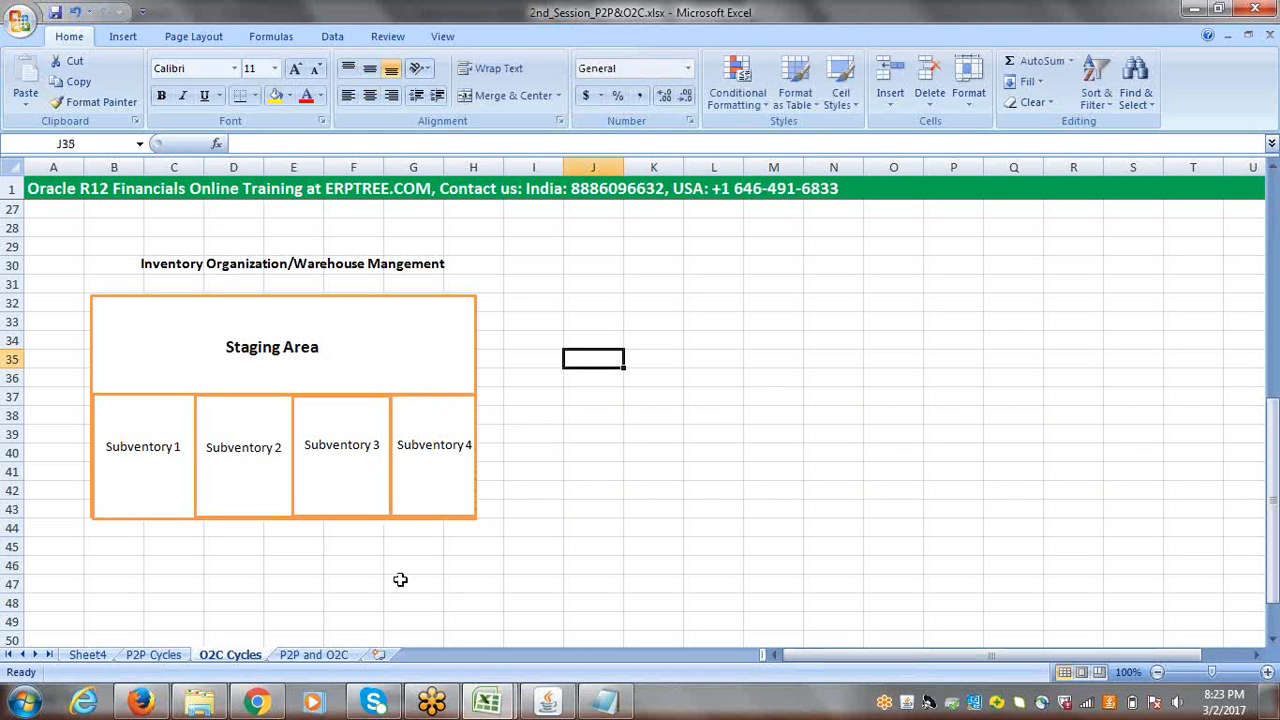
Step: Switch back to the 9th_10th_11th_Session_Session.xlsx workbook and enter "Create SubInventory" in cell A173
mouse_move(488, 706)
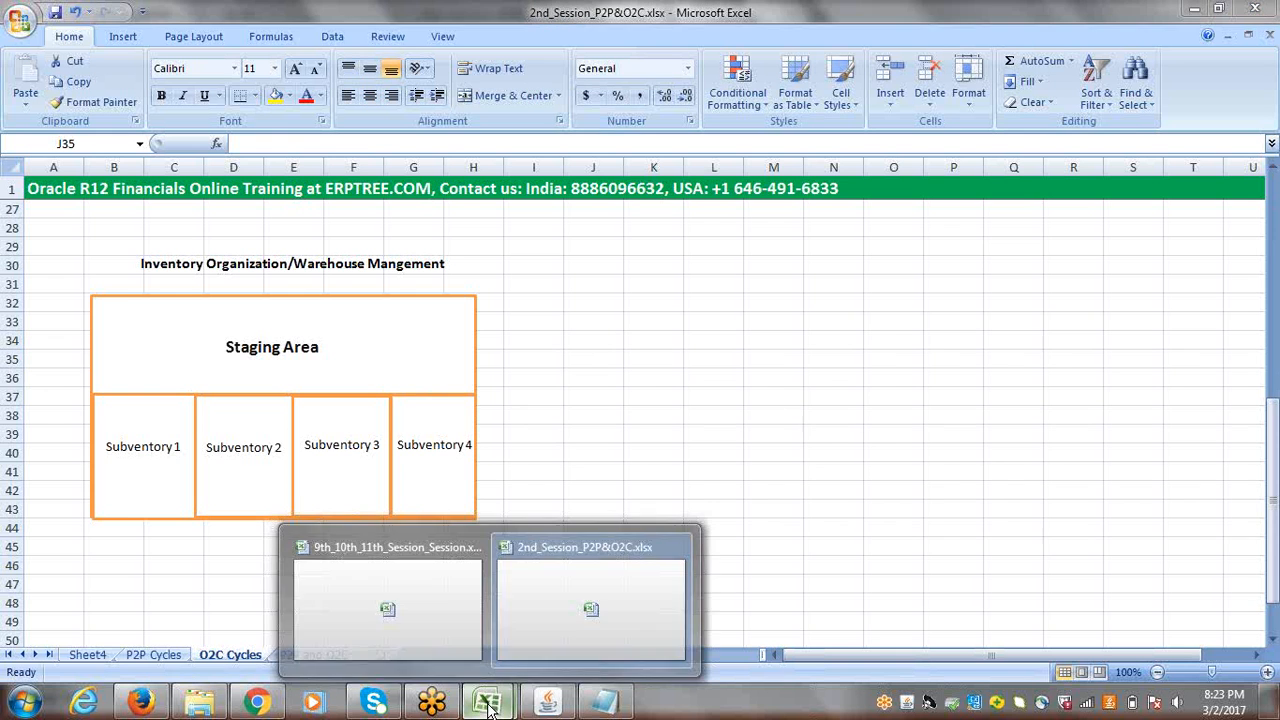
left_click(430, 598)
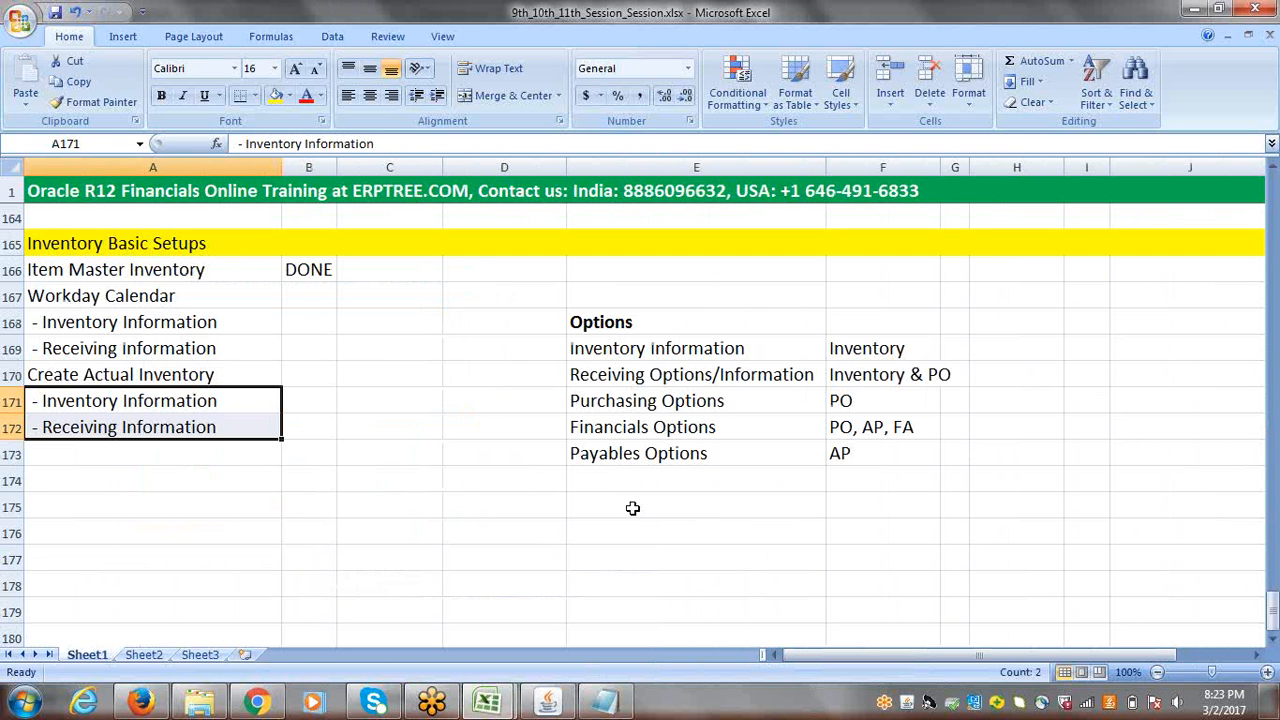
left_click(97, 455)
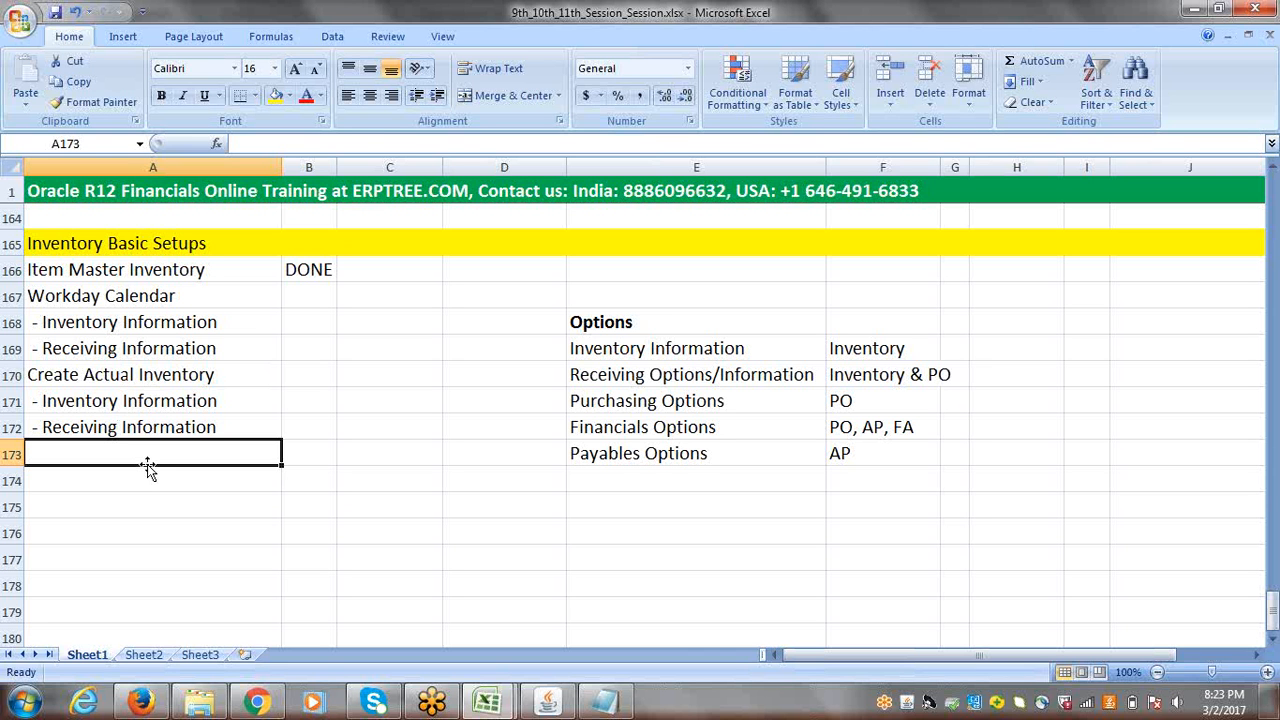
type("Create")
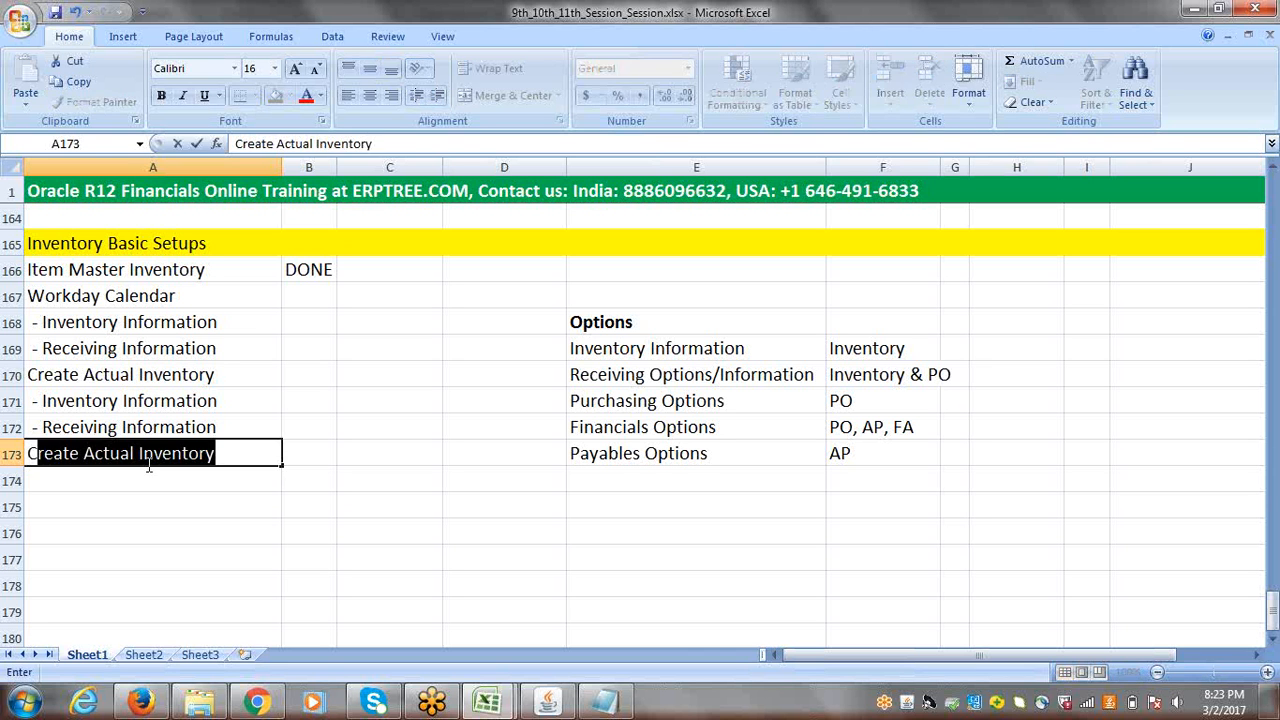
type(" Su")
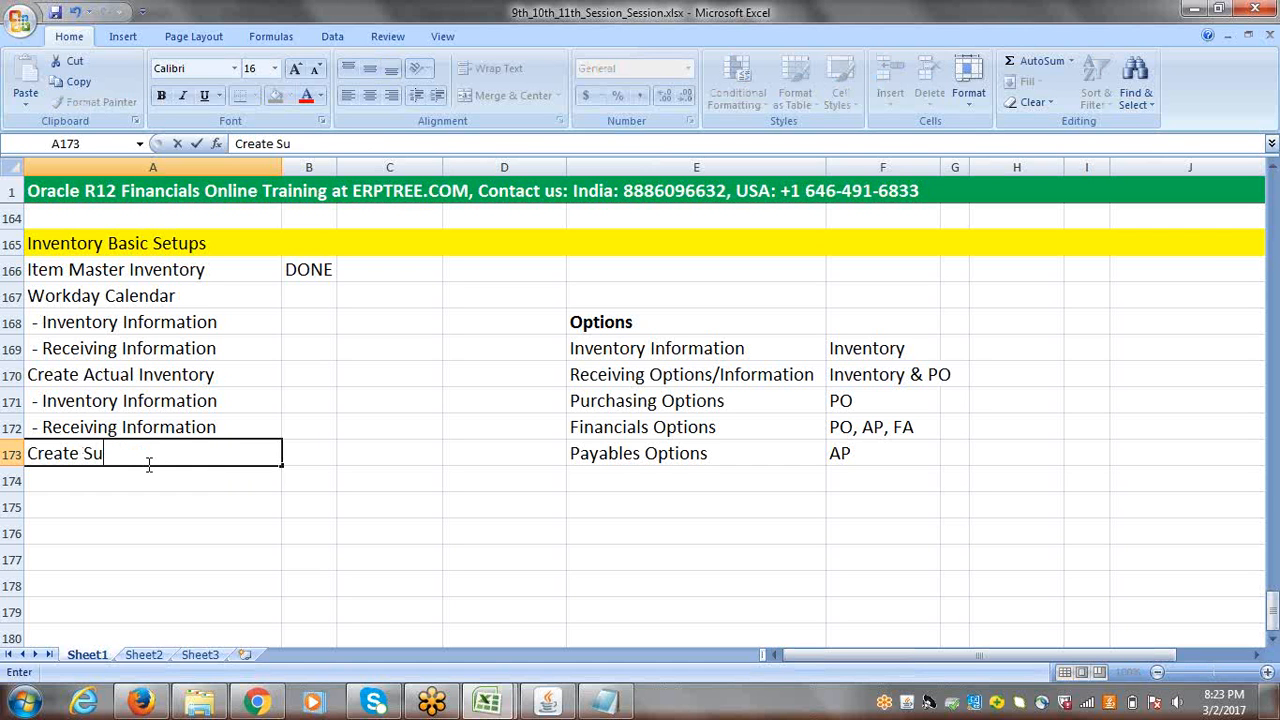
type("blventory")
key("BackSpace")
key("BackSpace")
key("BackSpace")
key("BackSpace")
key("BackSpace")
key("BackSpace")
key("BackSpace")
type("nventory")
Step: Enter "Create Items" in cell A174 below the Create SubInventory line
left_click(91, 481)
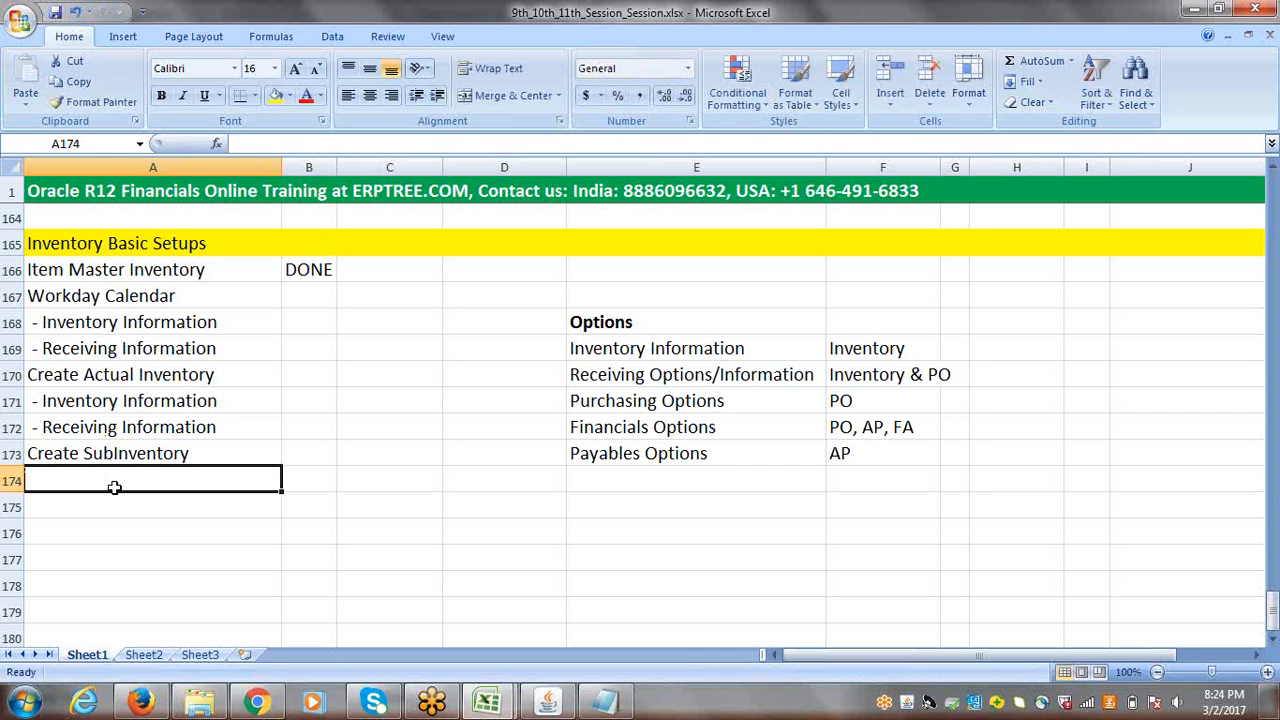
type("Crea")
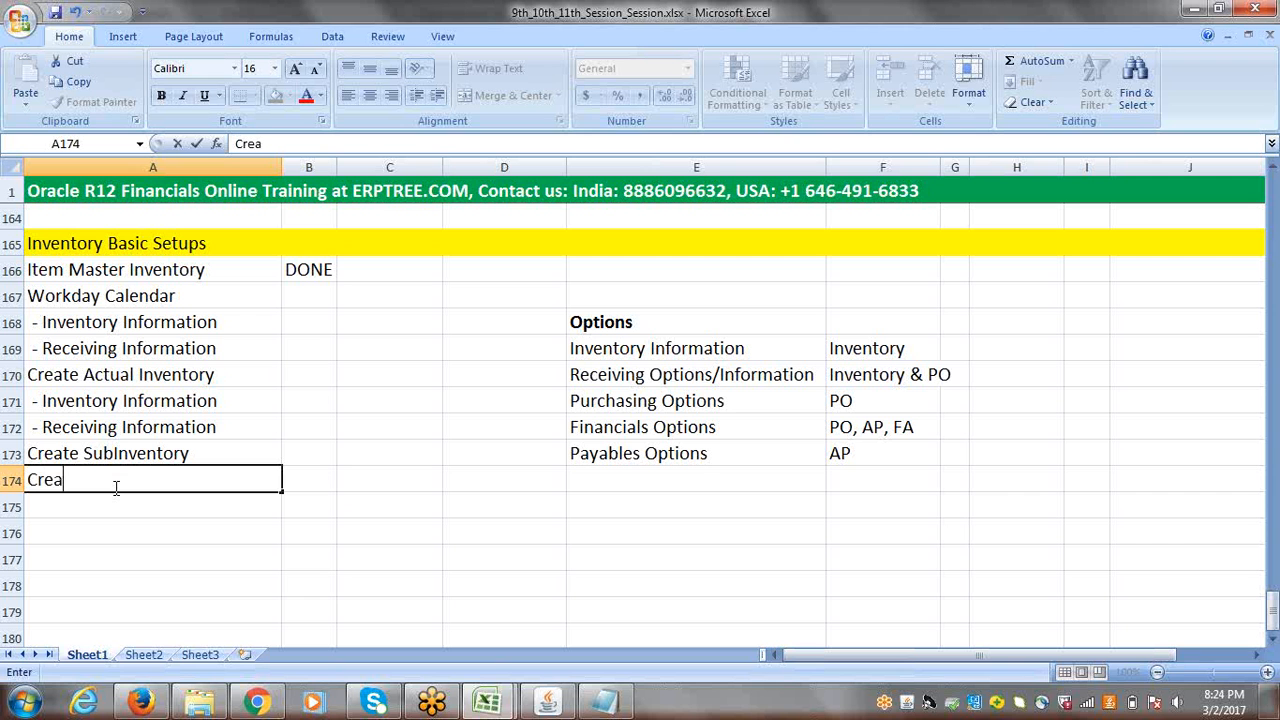
type("te Items")
Step: Enter "Assign Items to Actual Inventory" in cell A175 of the Inventory Basic Setups list
left_click(85, 505)
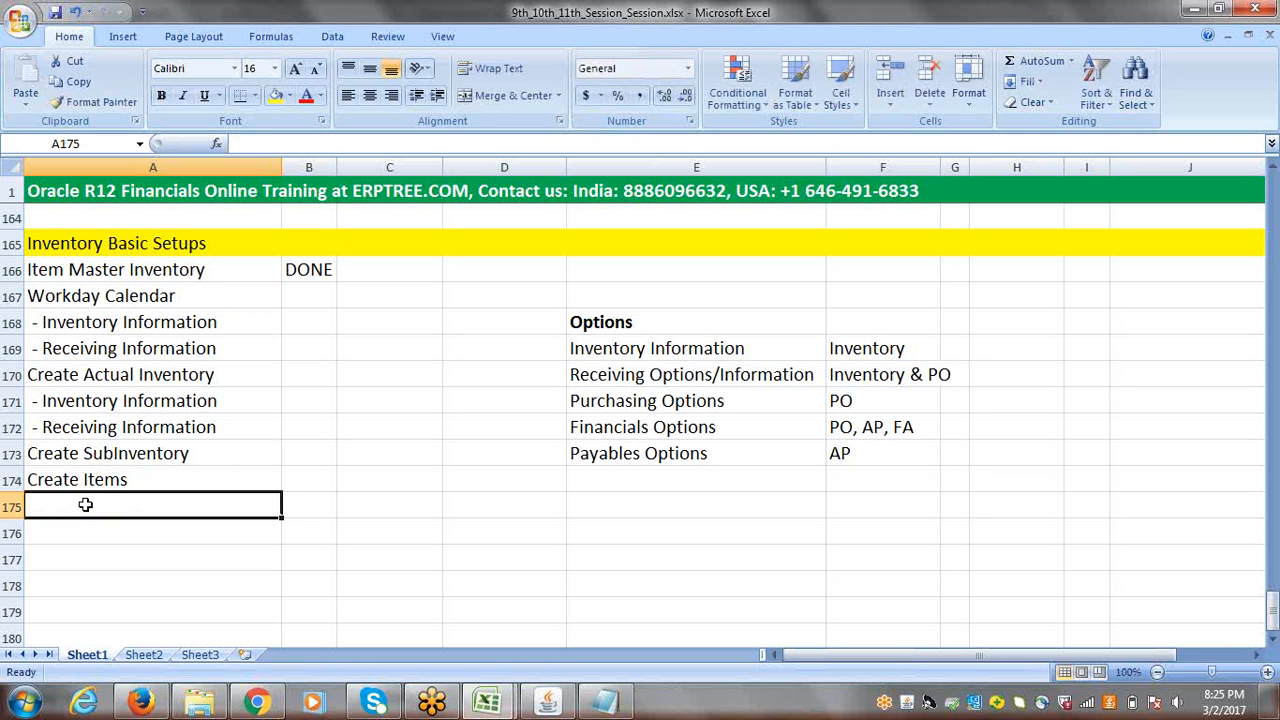
type("Ass")
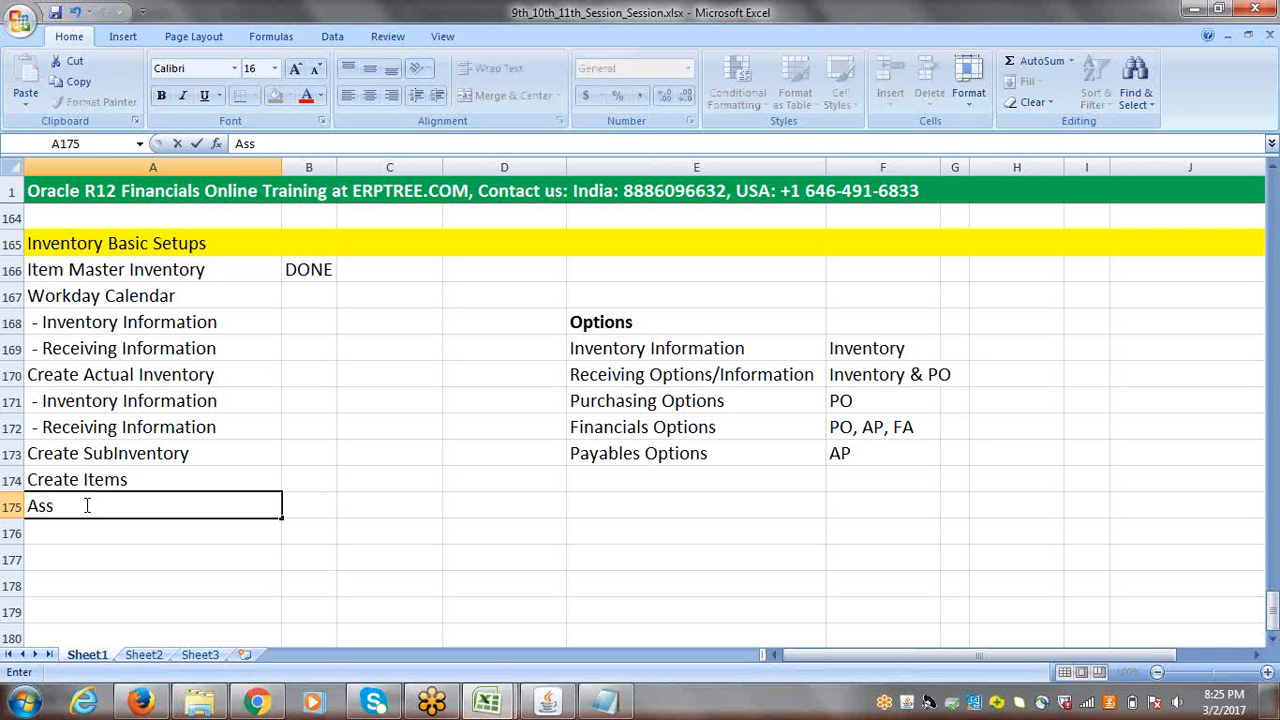
type("ign Items to A")
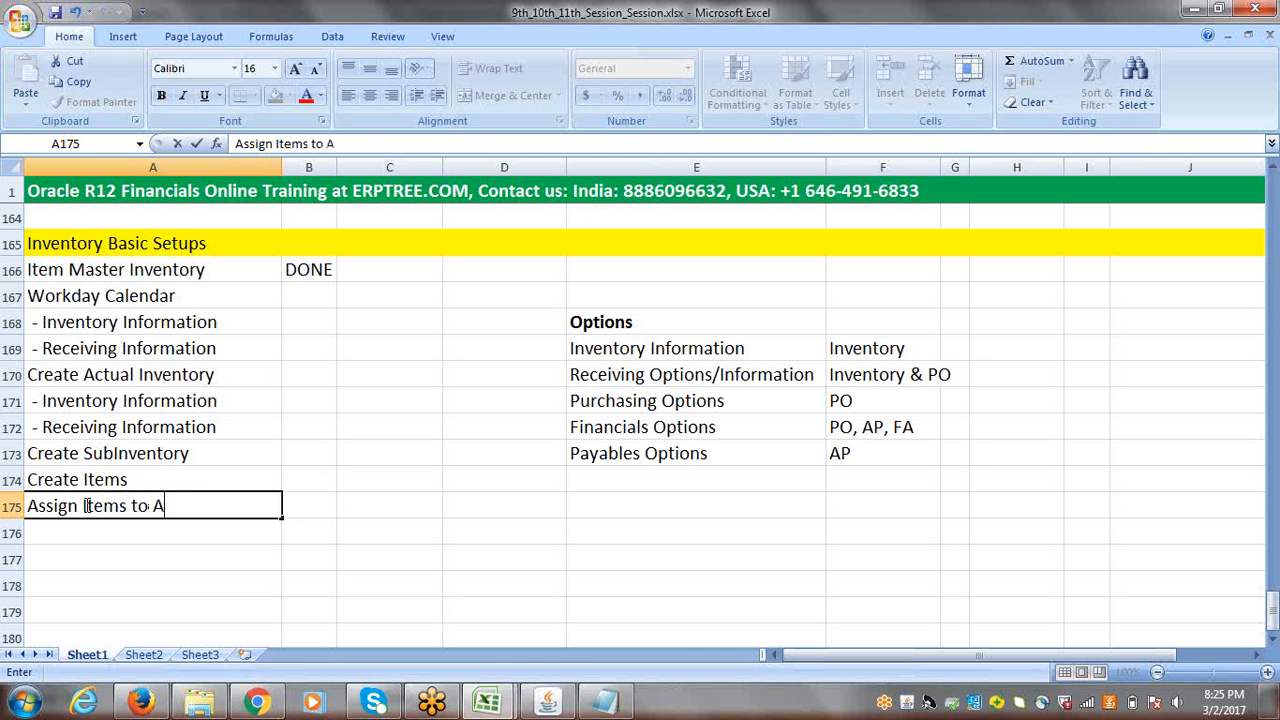
type("ctual Invento")
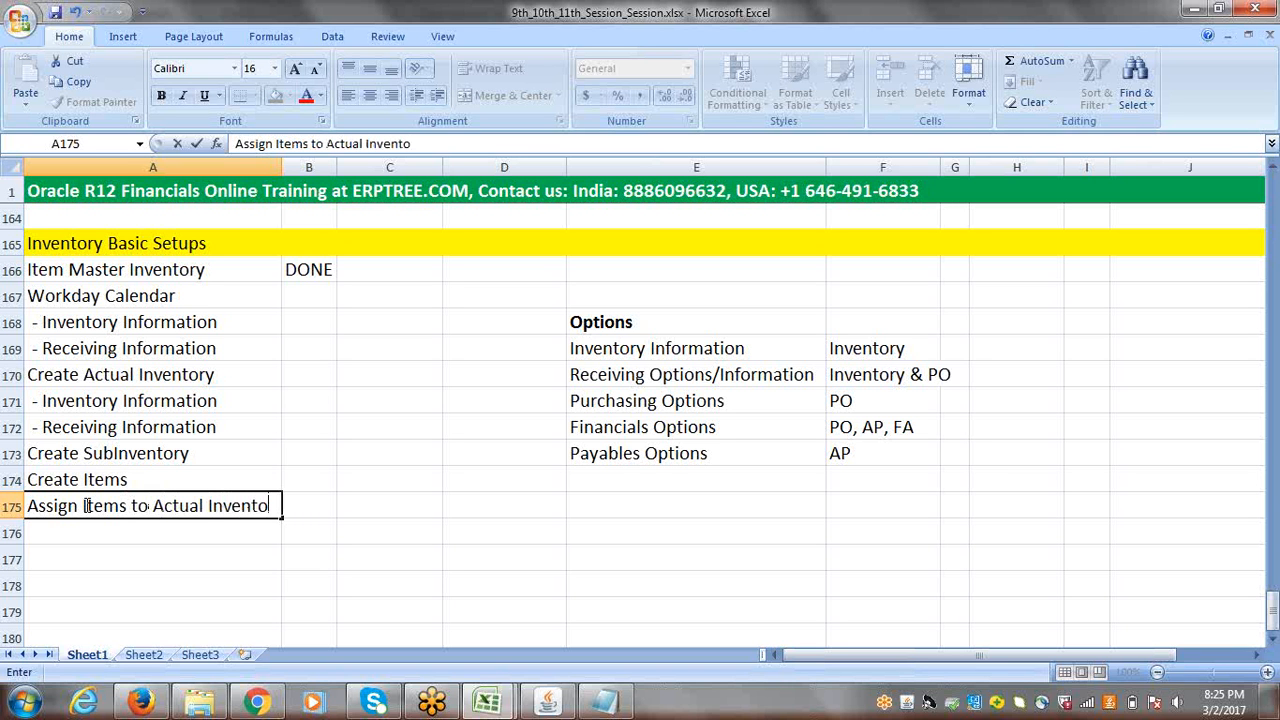
type("ry")
key("F2")
left_click(334, 500)
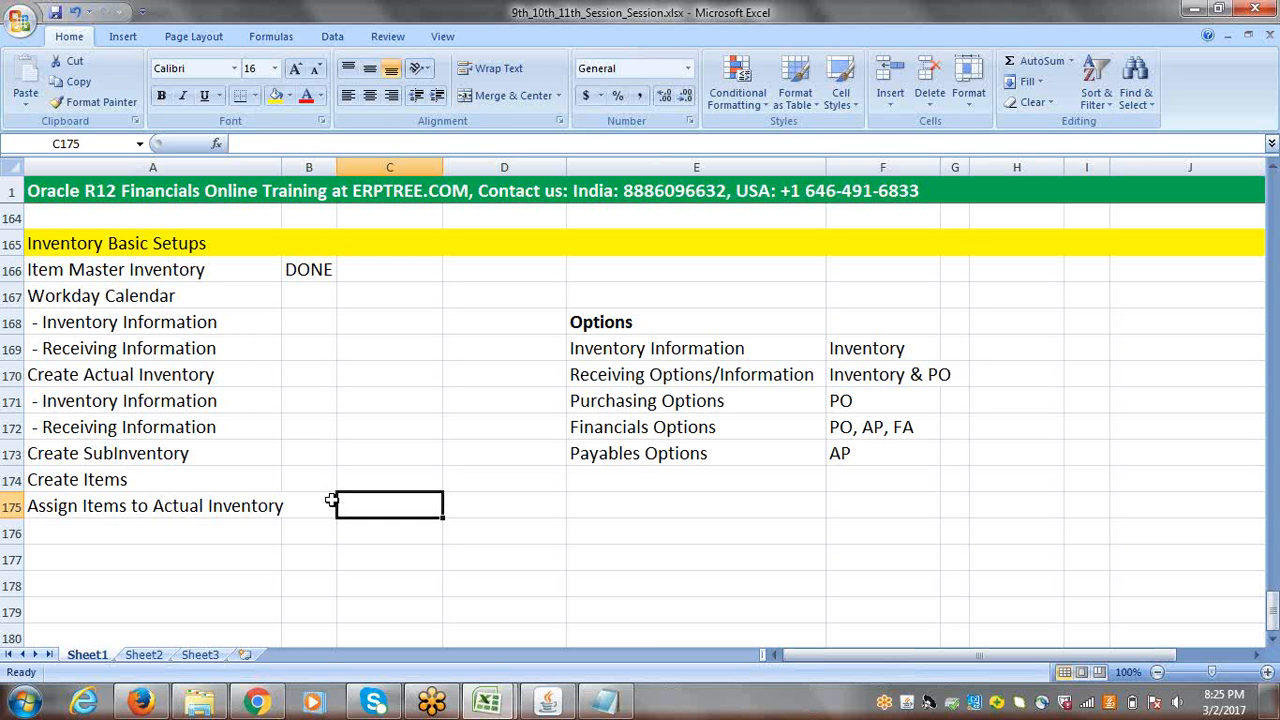
Step: Enter "Open Inventory Periods" in cell A176 as the last line of the setup list
left_click(88, 536)
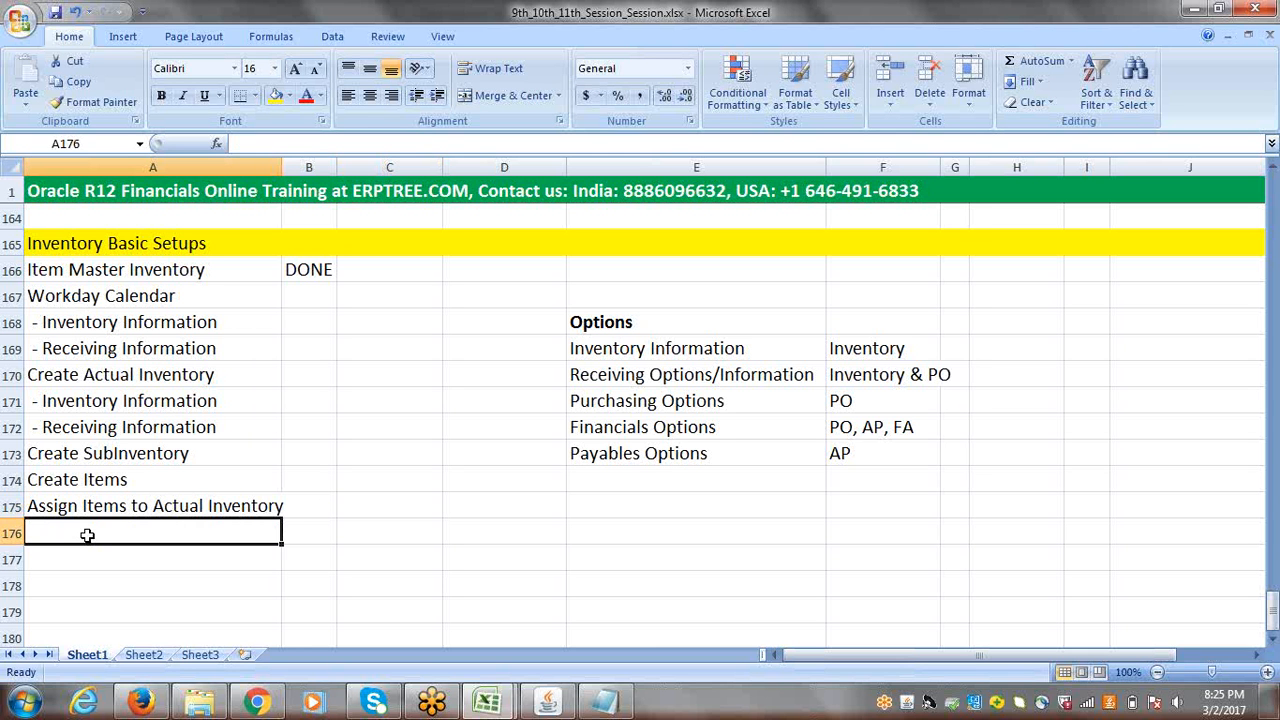
type("Open")
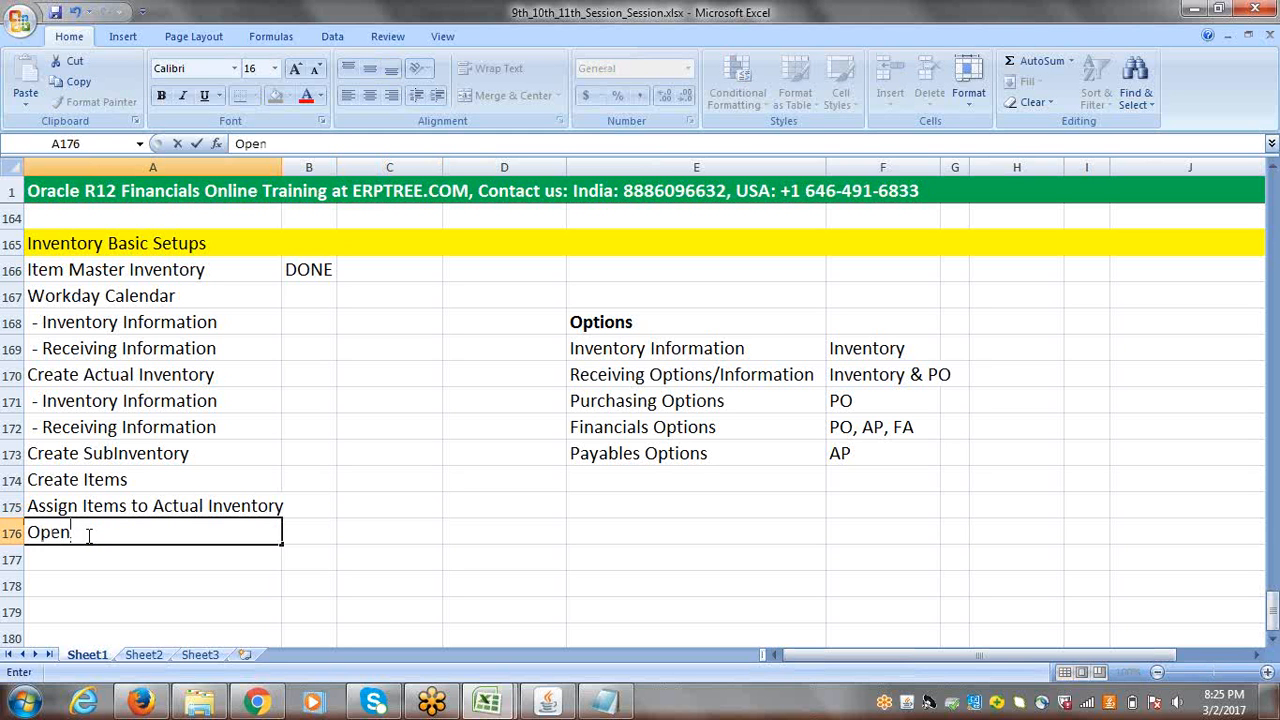
type(" Inventory Periods")
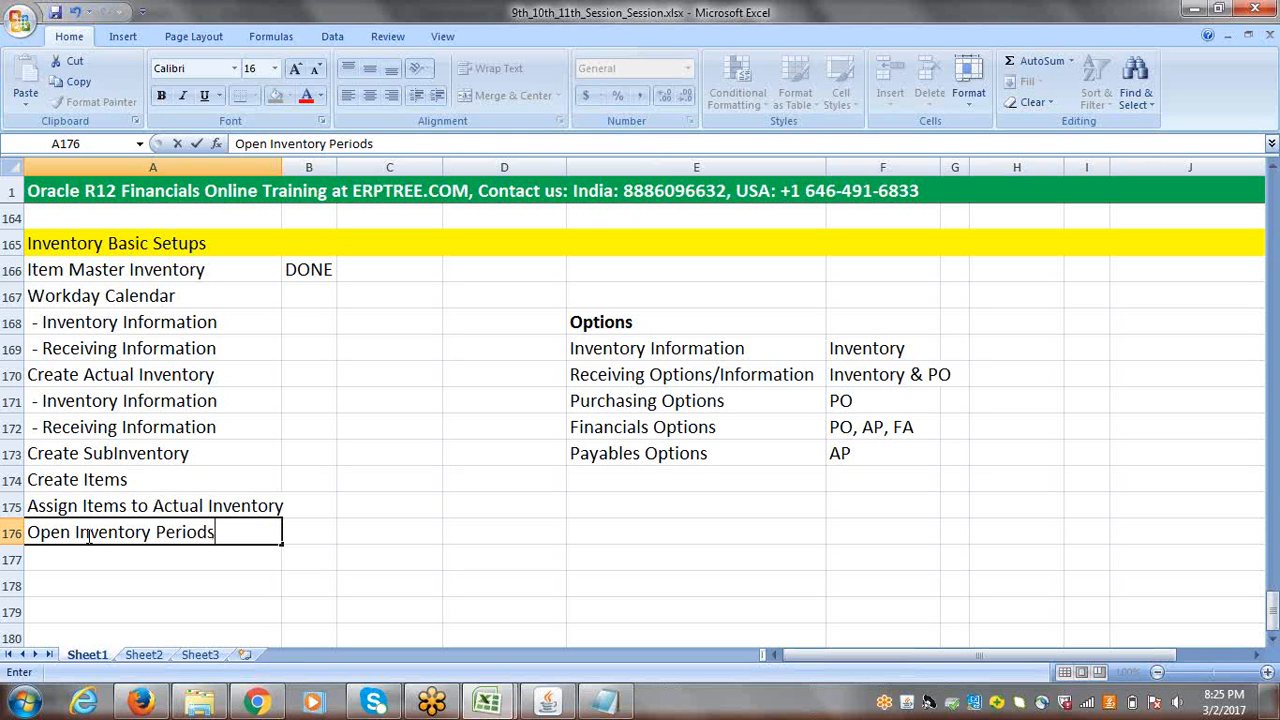
left_click(325, 535)
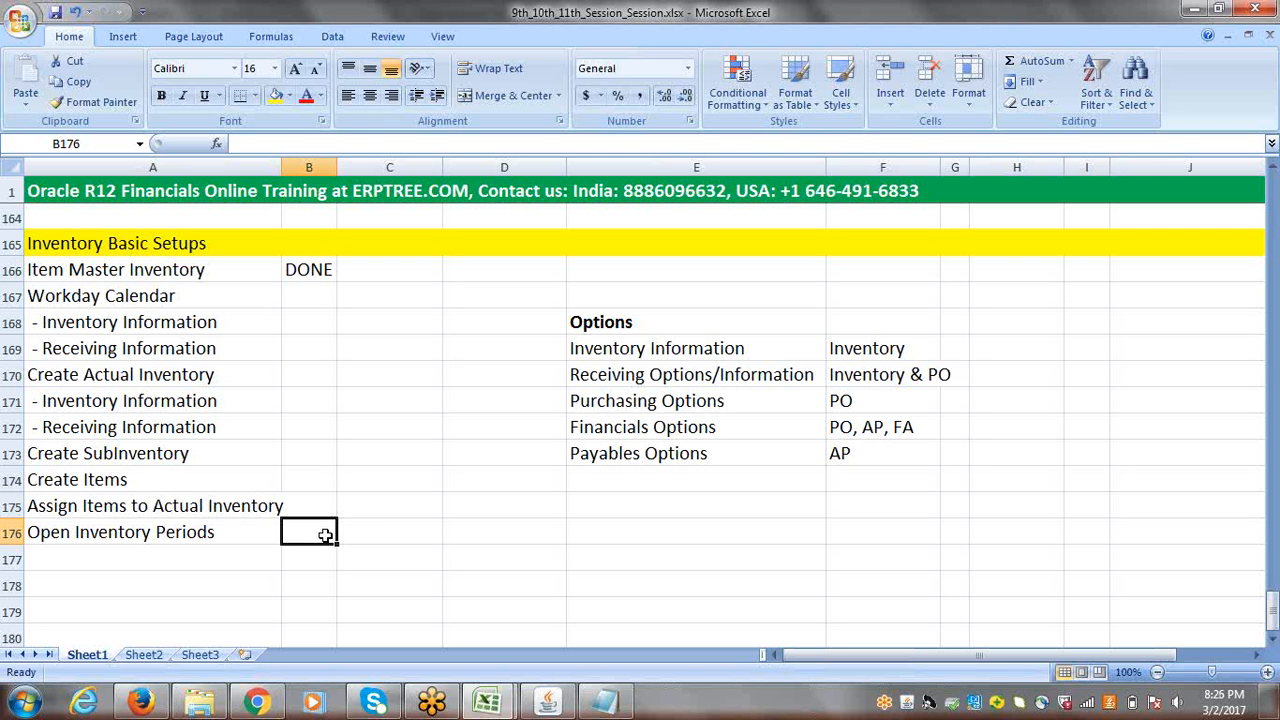
left_click(212, 533)
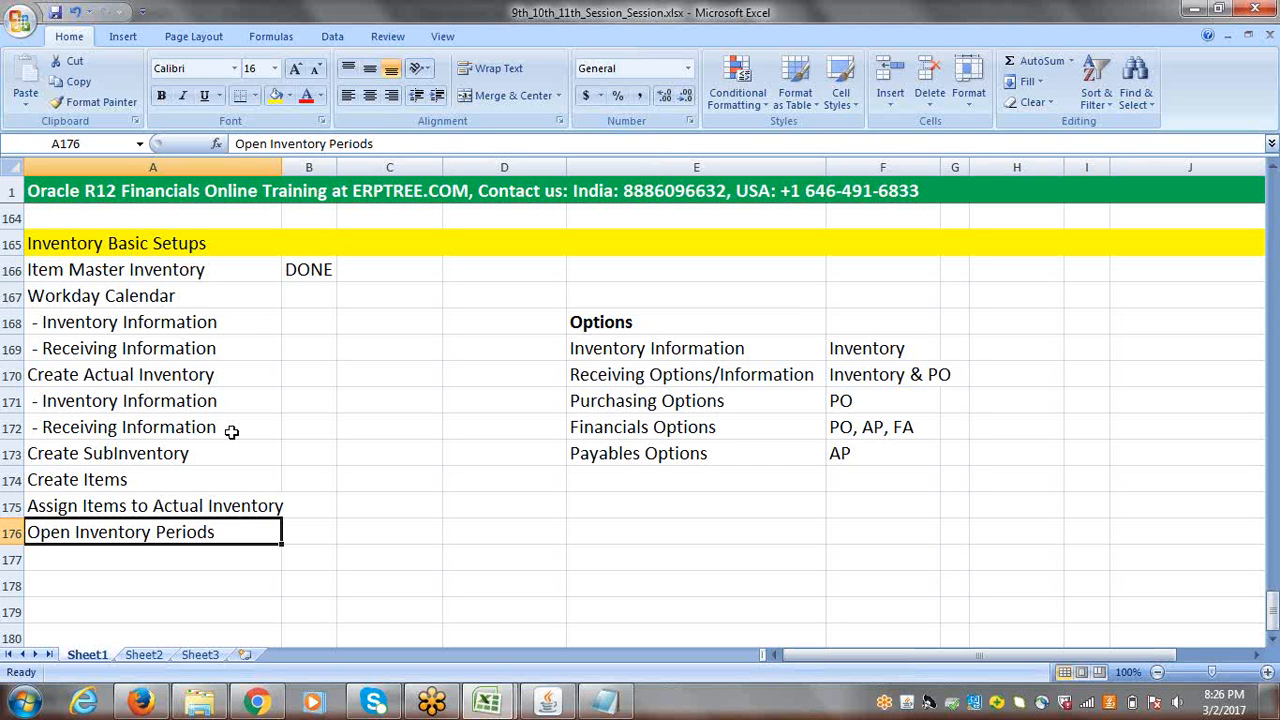
left_click(202, 566)
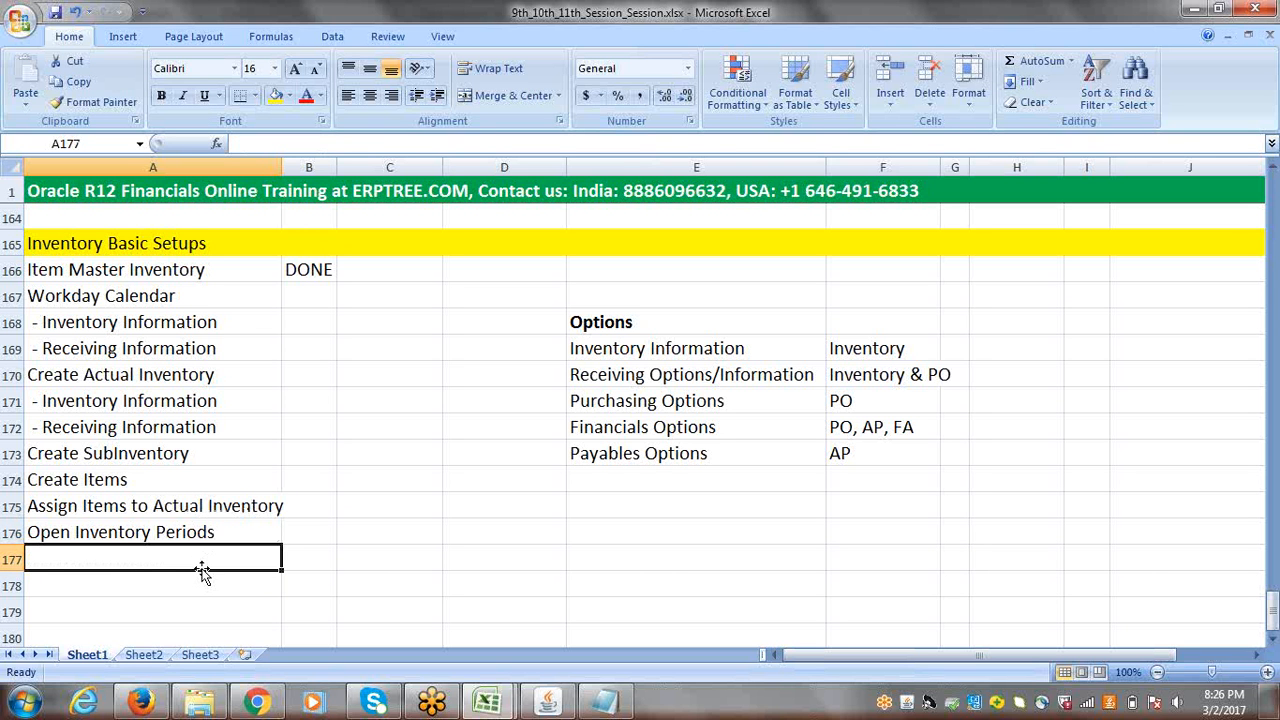
left_click(86, 269)
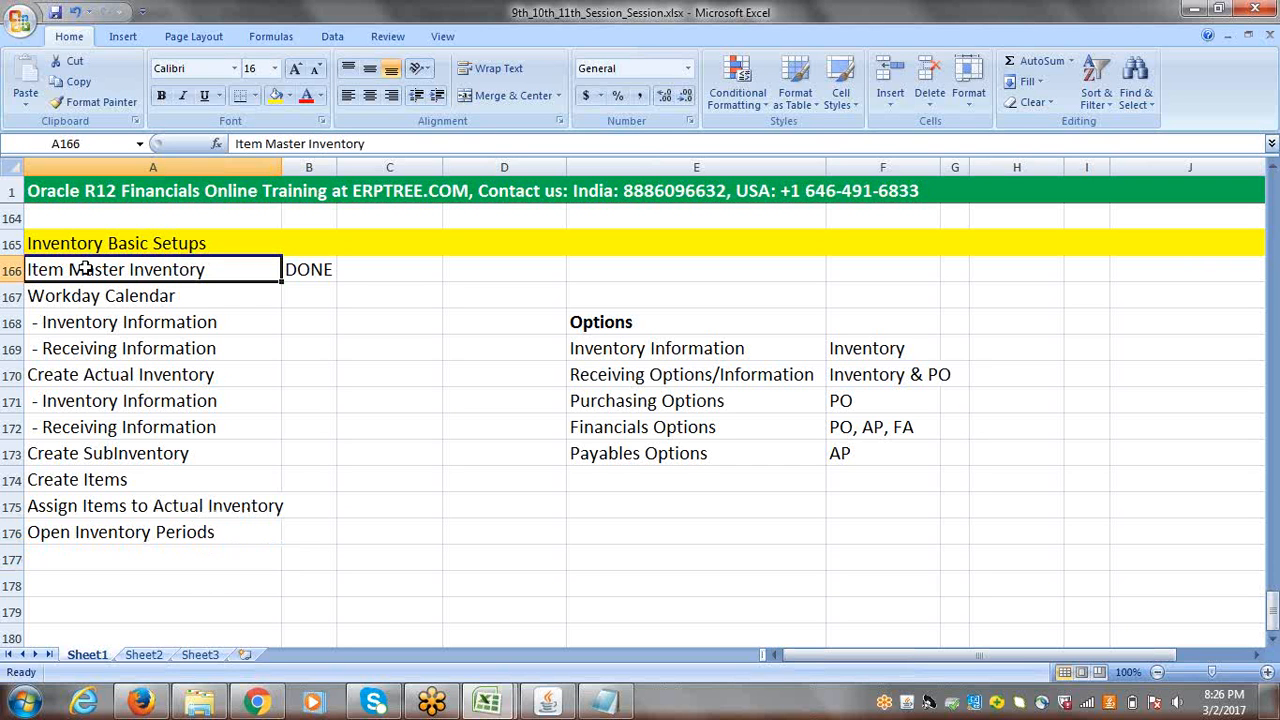
left_click(296, 269)
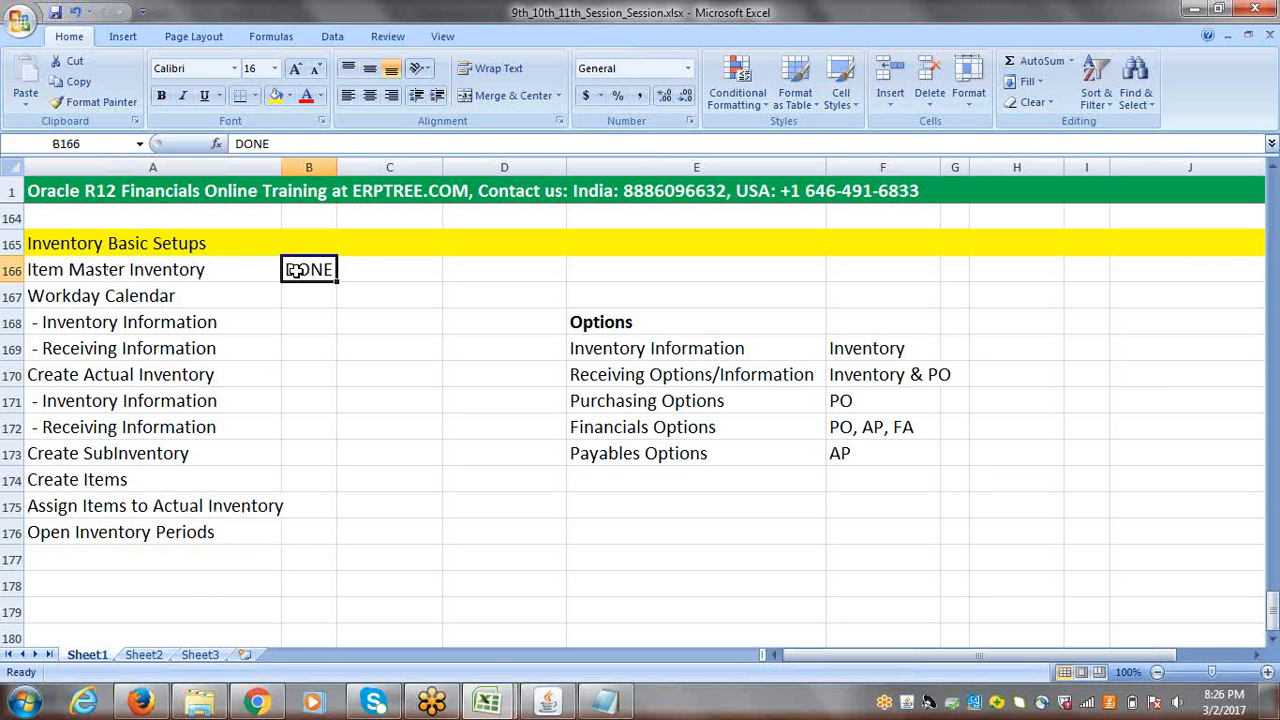
left_click(141, 299)
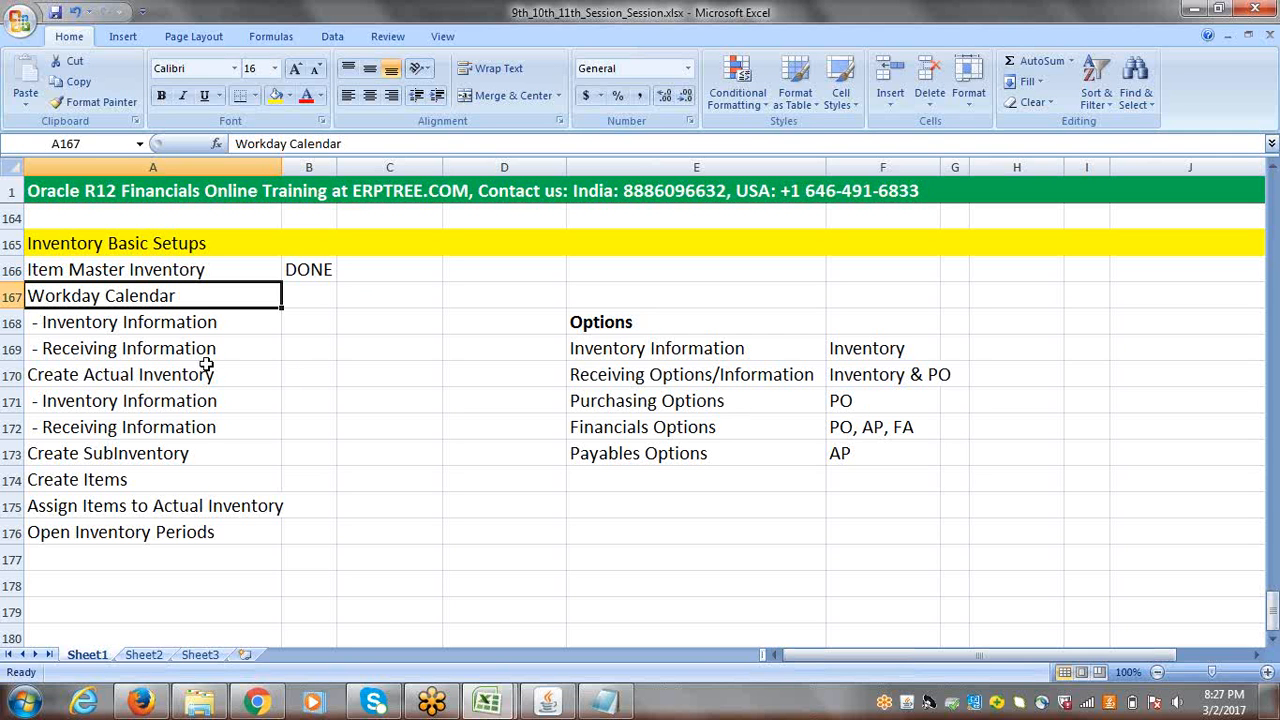
Step: Switch to Oracle Applications and change the responsibility to ERPTREE Inventory Super User
left_click(553, 705)
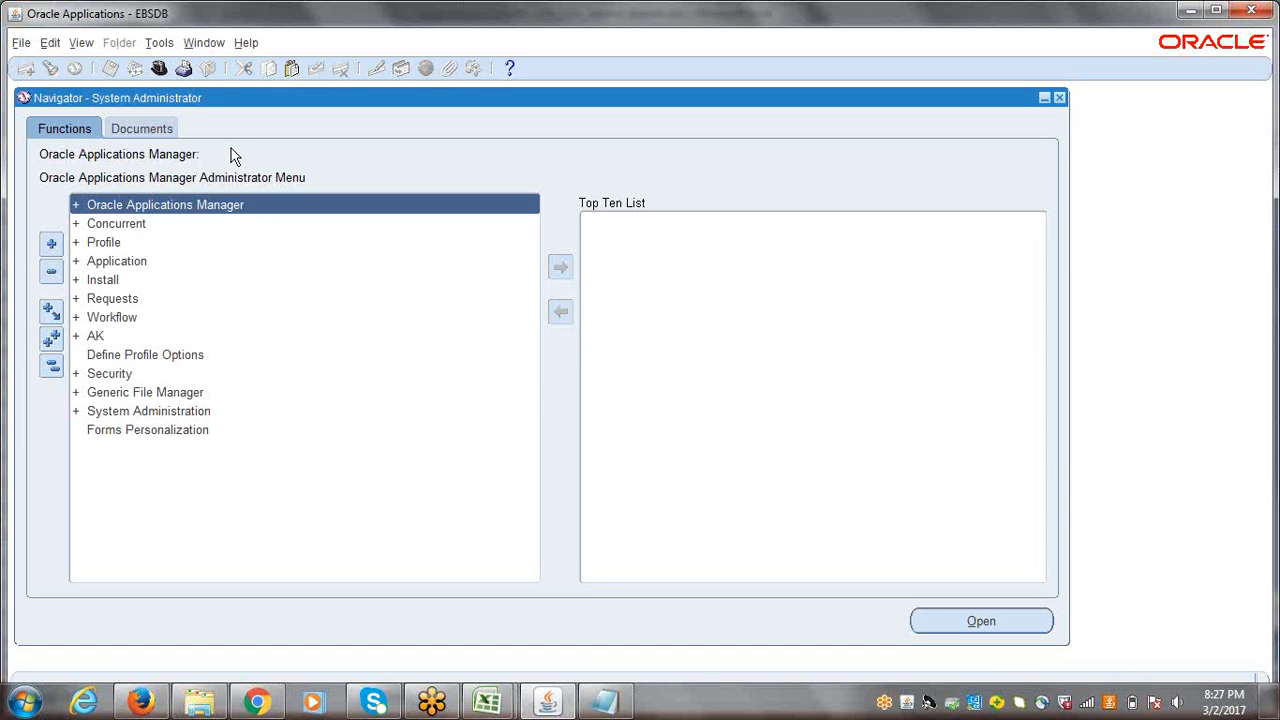
left_click(159, 70)
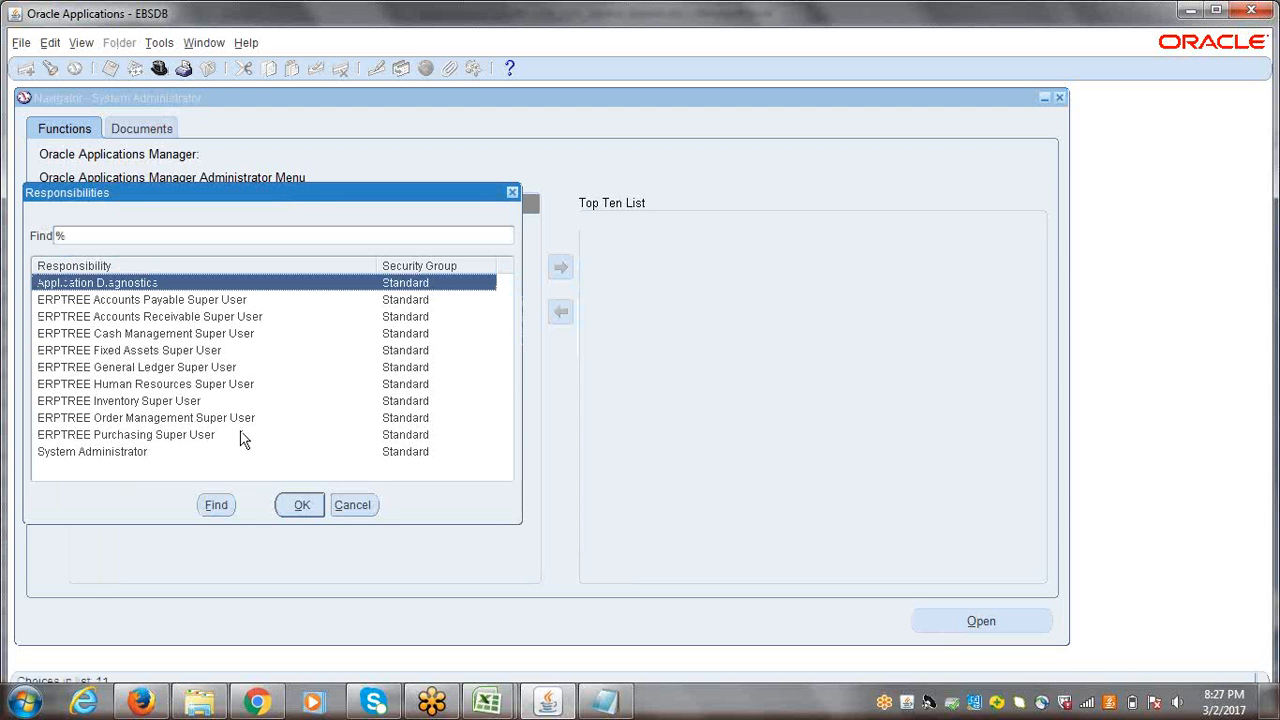
left_click(124, 404)
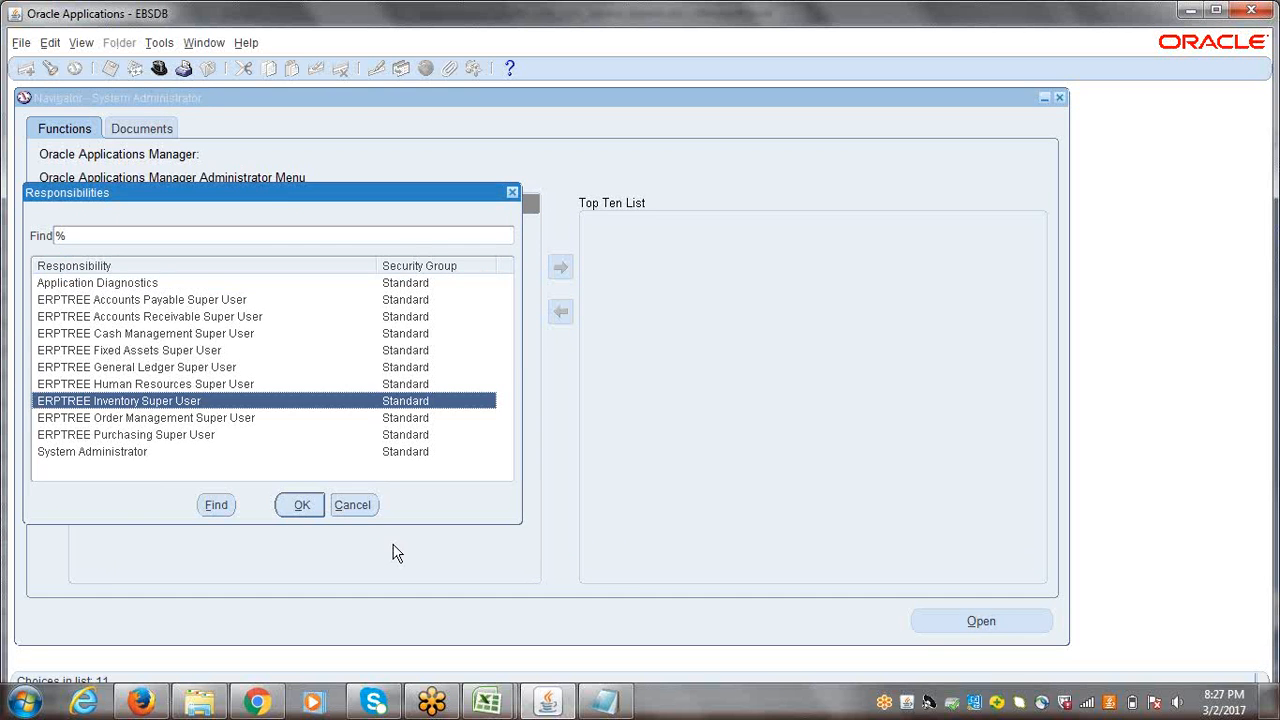
left_click(304, 510)
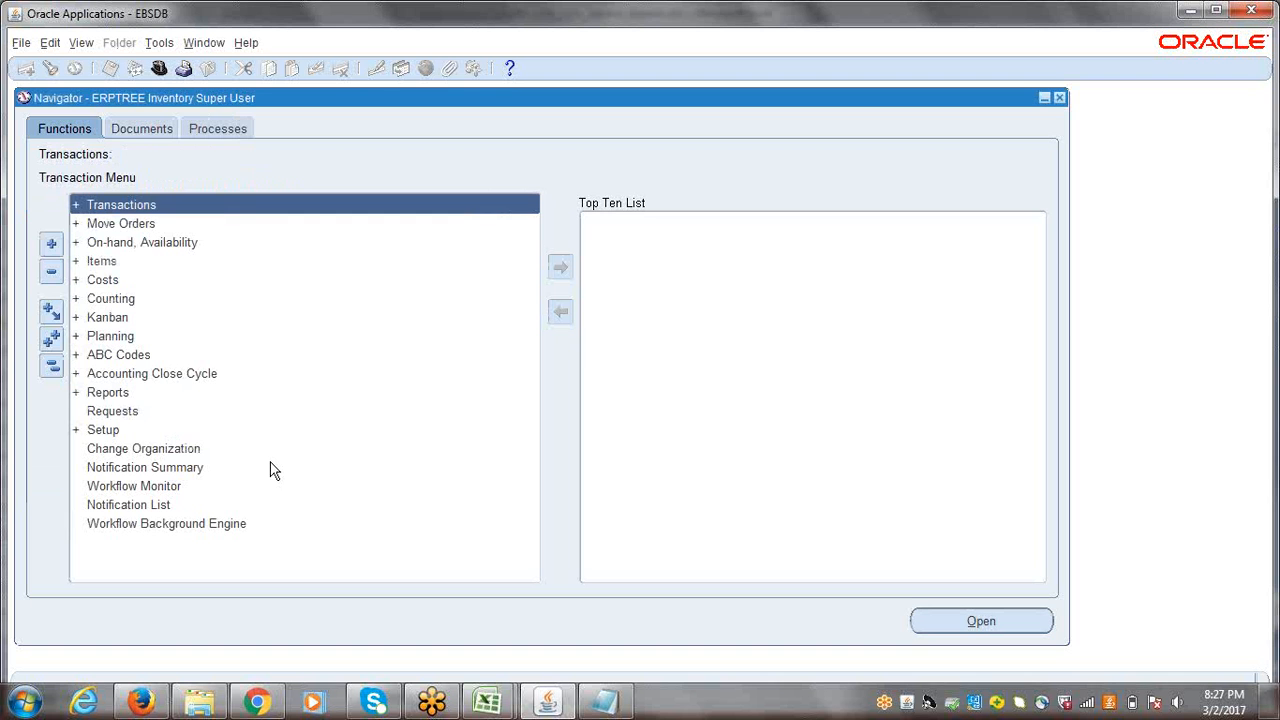
Step: Open the Workday Calendar form through Setup, Organizations, Calendars and move its window clear of the upper-left corner
left_click(56, 378)
left_click(103, 429)
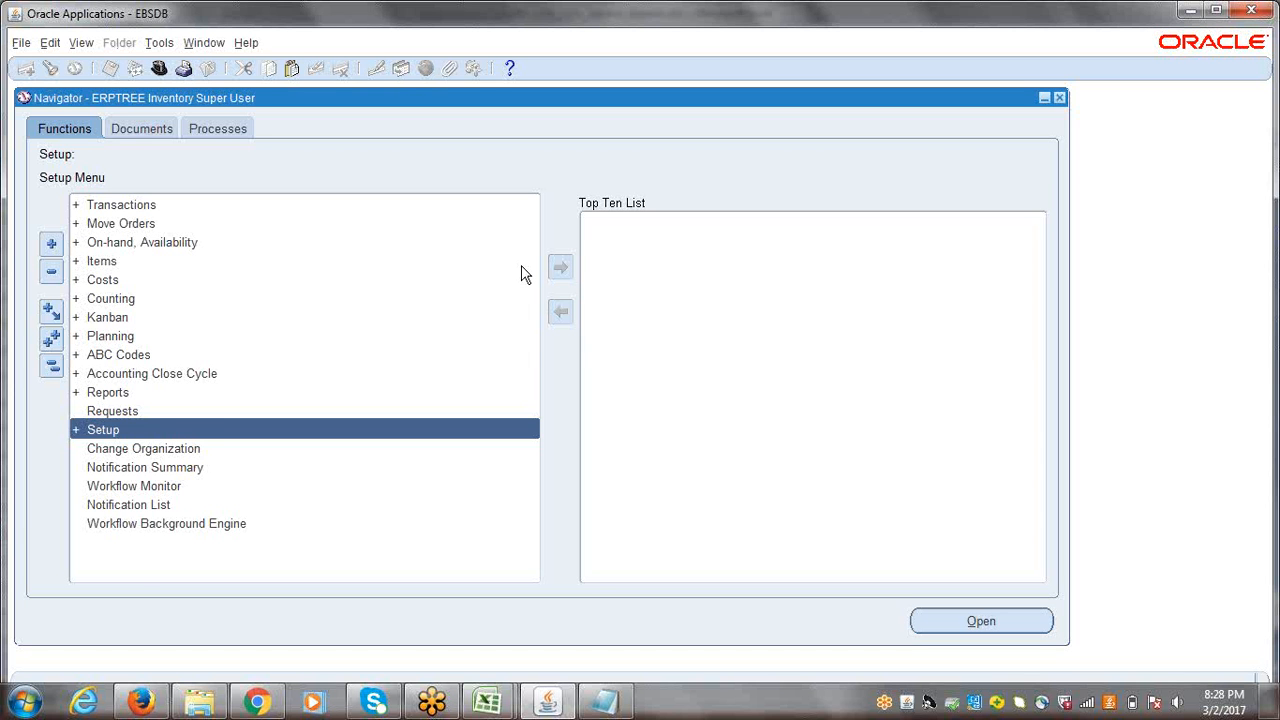
key("Return")
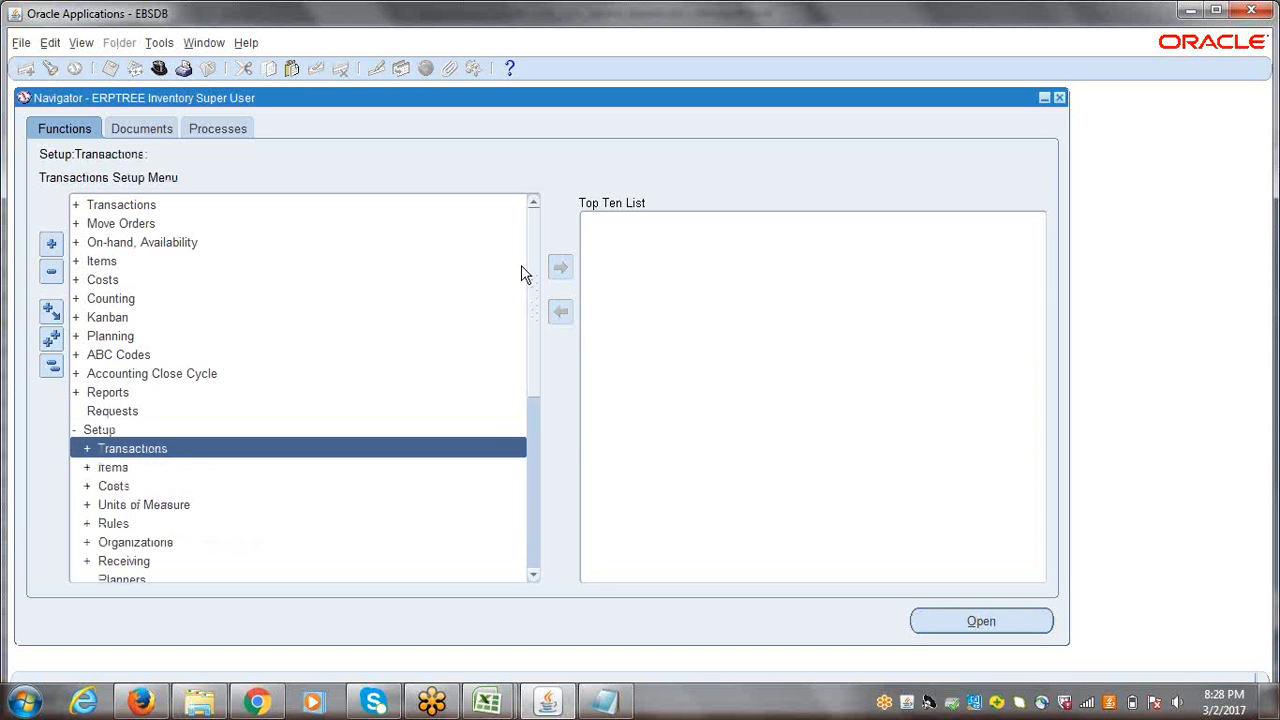
scroll(540, 284, "down", 1)
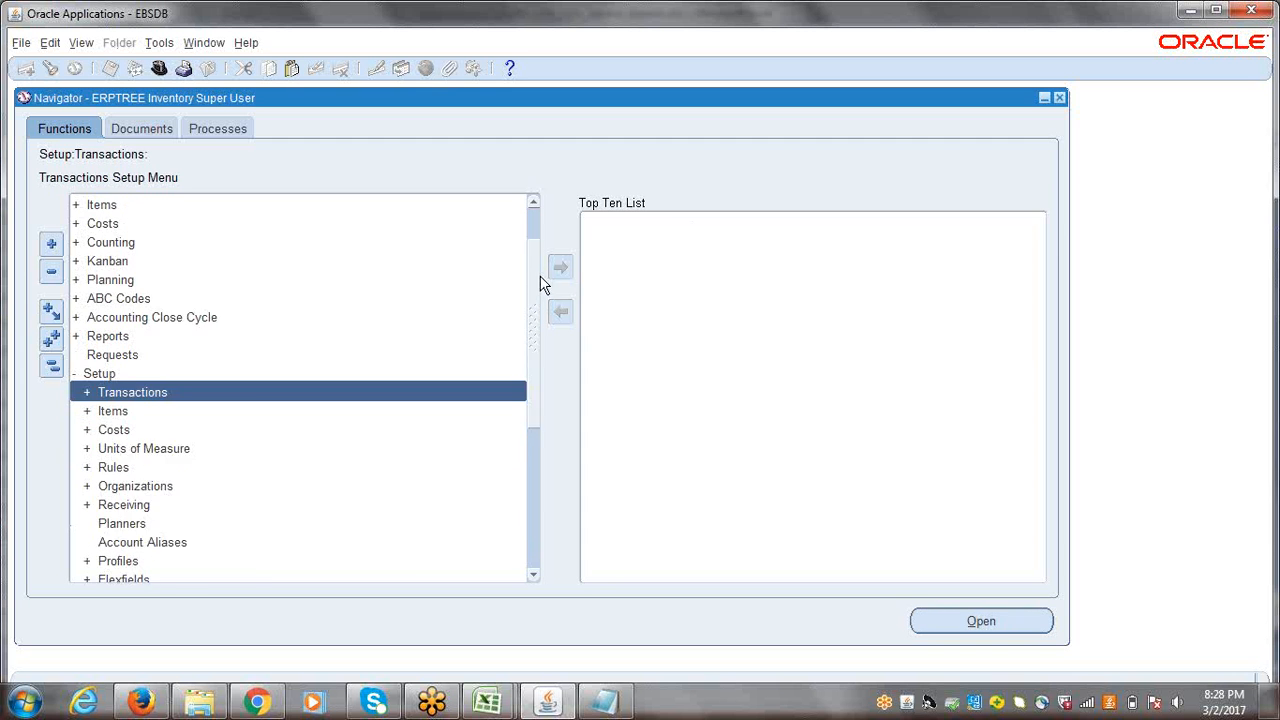
scroll(540, 290, "down", 3)
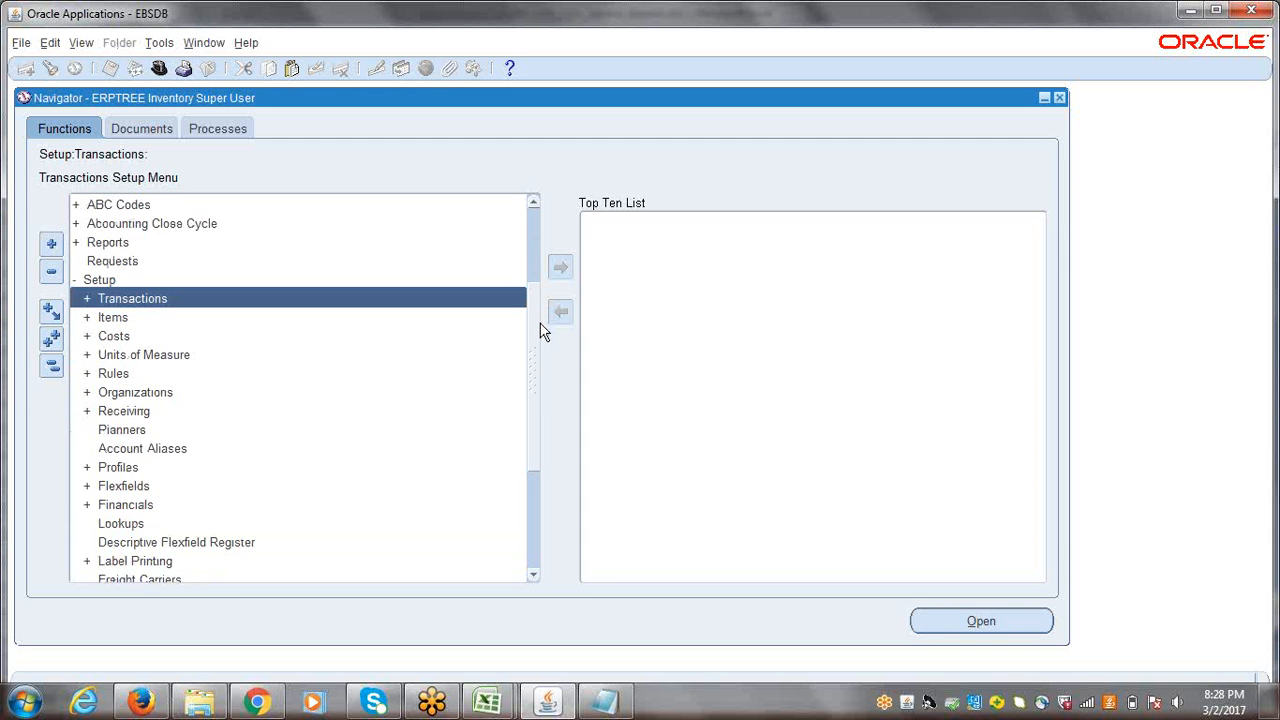
double_click(116, 392)
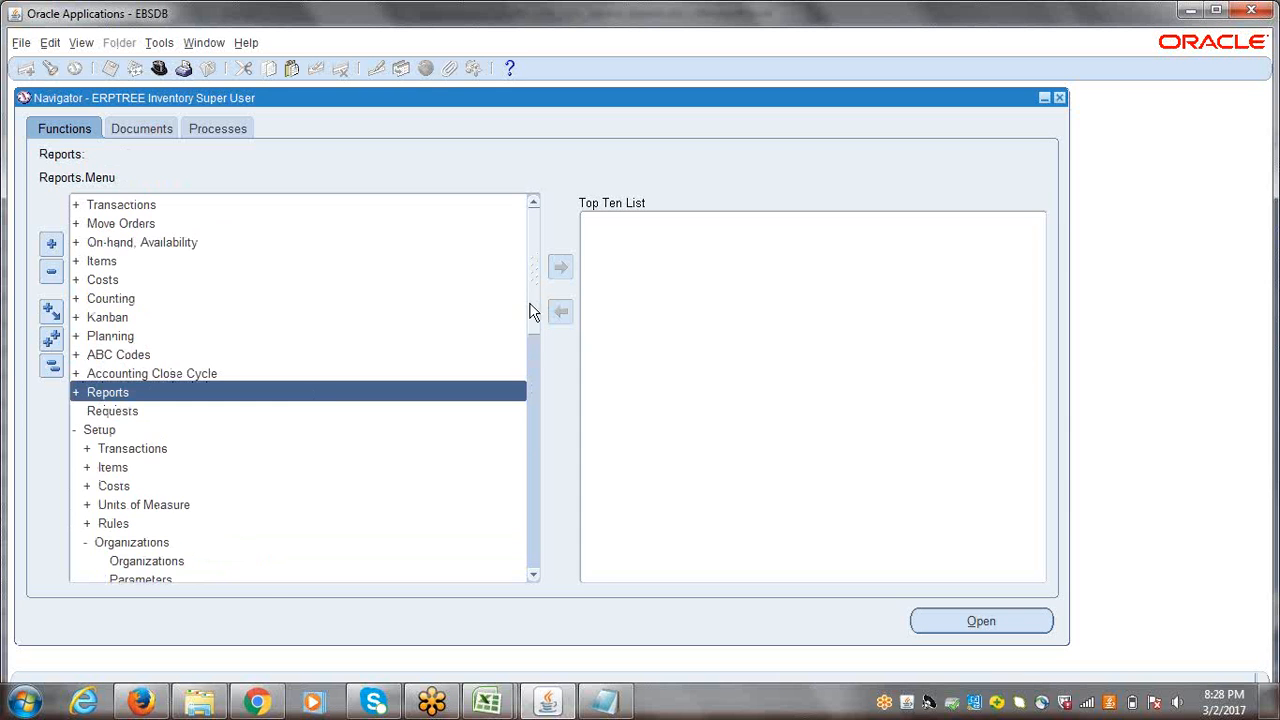
scroll(543, 349, "down", 4)
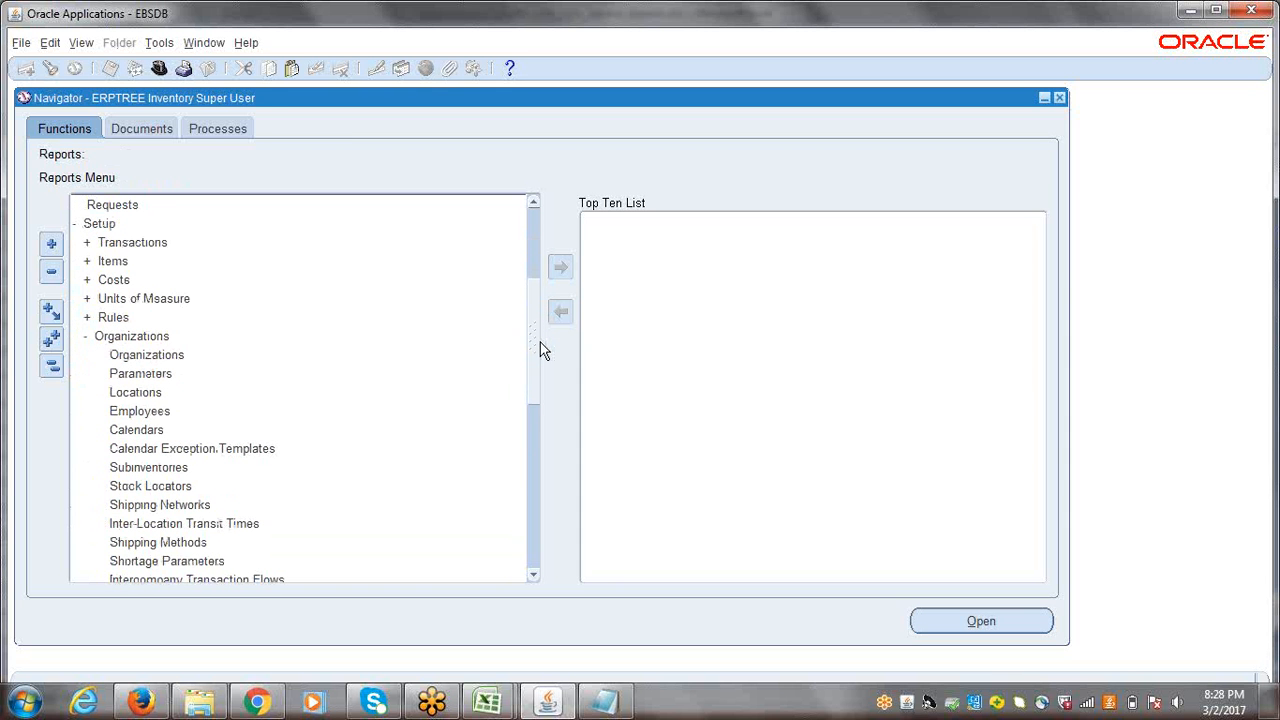
left_click(133, 430)
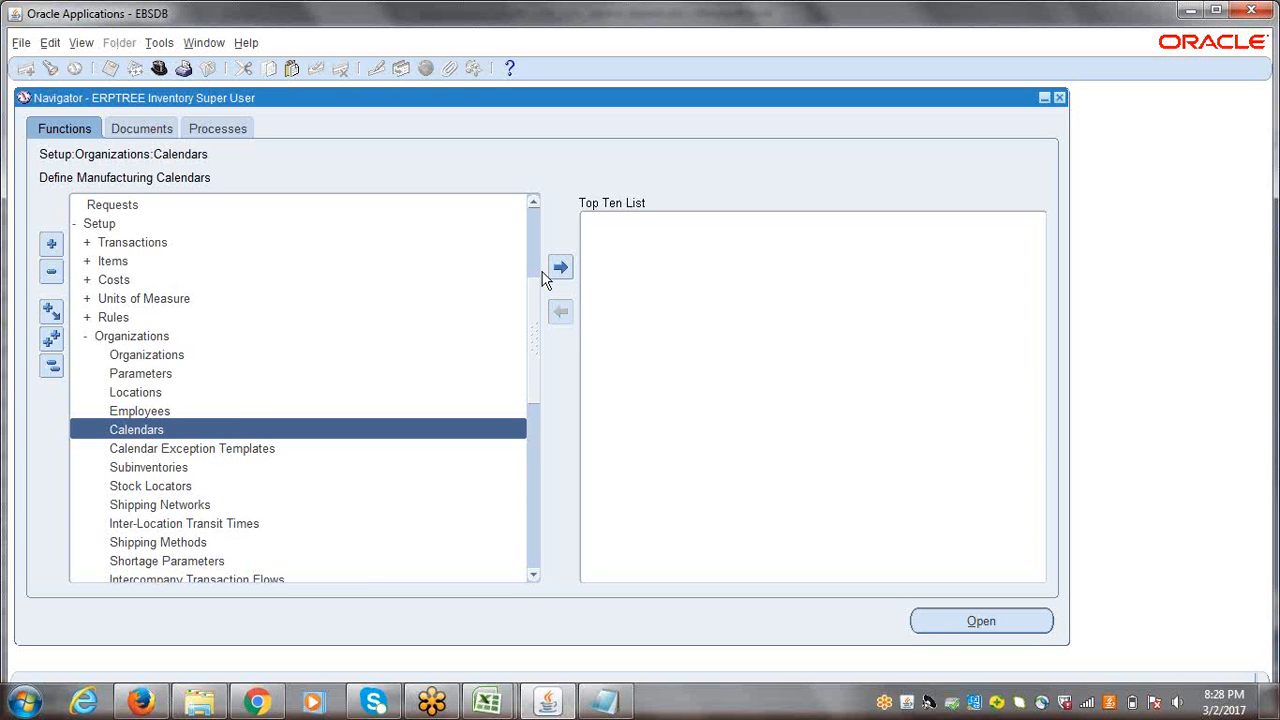
double_click(137, 429)
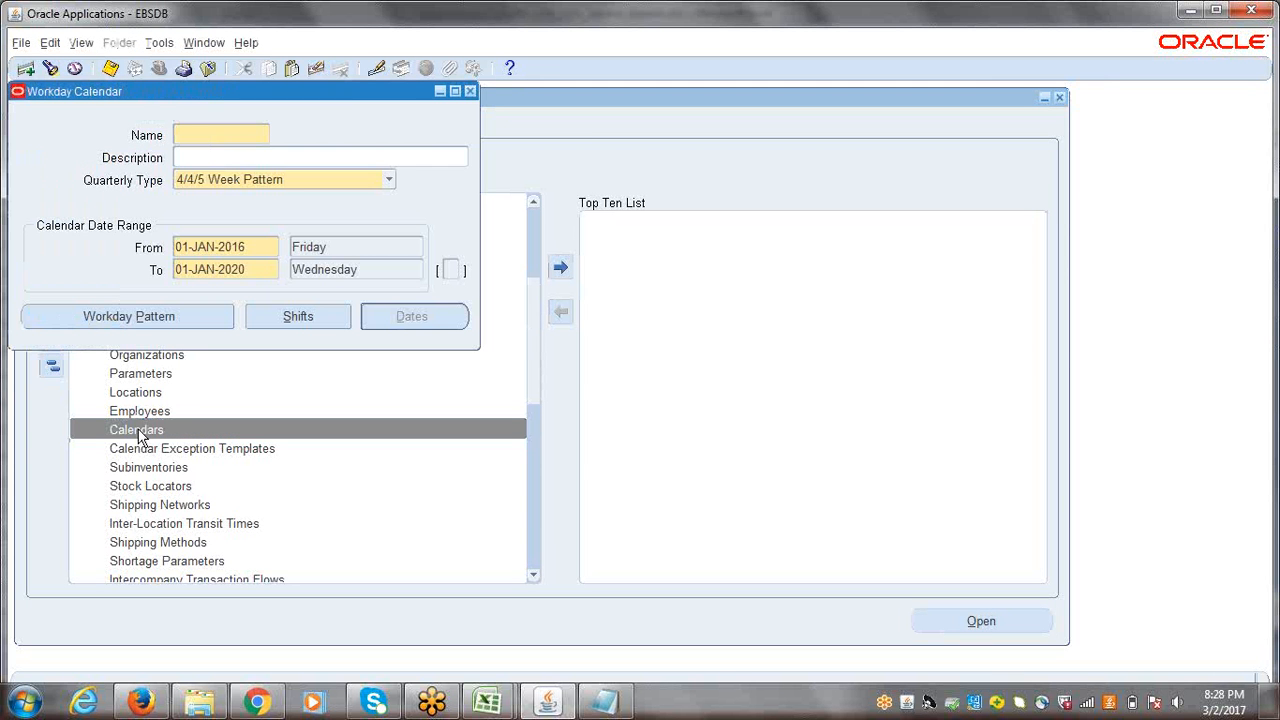
left_click_drag(160, 107, 393, 211)
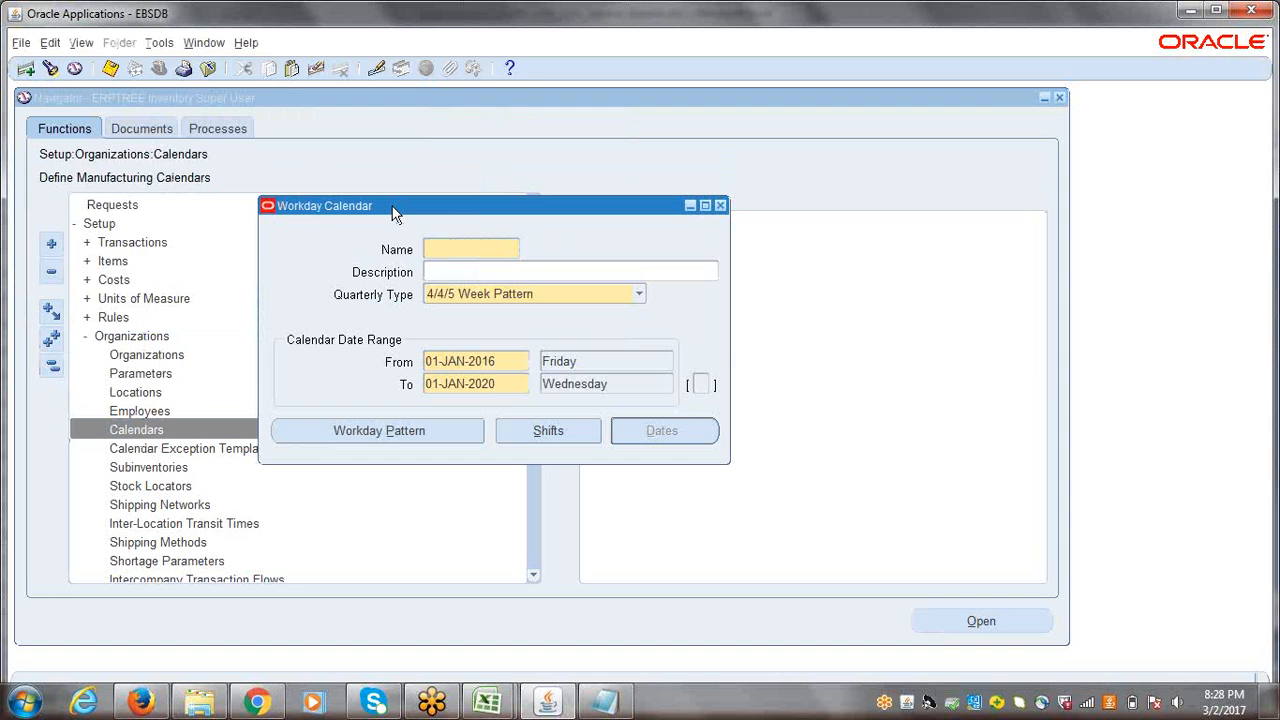
Step: Name the new workday calendar "ERP WDC"
left_click_drag(408, 210, 412, 182)
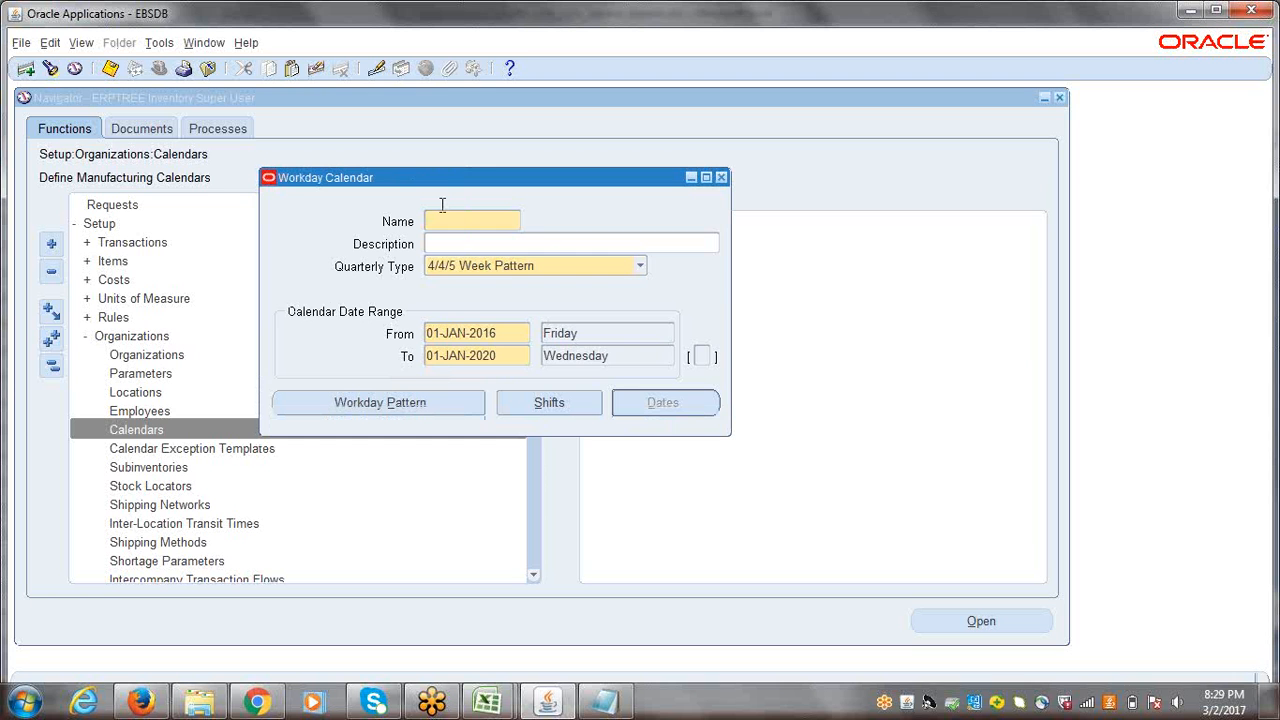
type("E")
key("BackSpace")
type("EFPTREE")
type("W")
type("D")
key("BackSpace")
key("BackSpace")
key("BackSpace")
key("BackSpace")
key("BackSpace")
key("BackSpace")
key("BackSpace")
type("WDC")
Step: Enter "ERPTREE WorkDay Calendar" as the calendar's description
left_click(451, 245)
type("ERPTREE Work Day")
key("BackSpace")
key("BackSpace")
key("BackSpace")
type("Day Calendar")
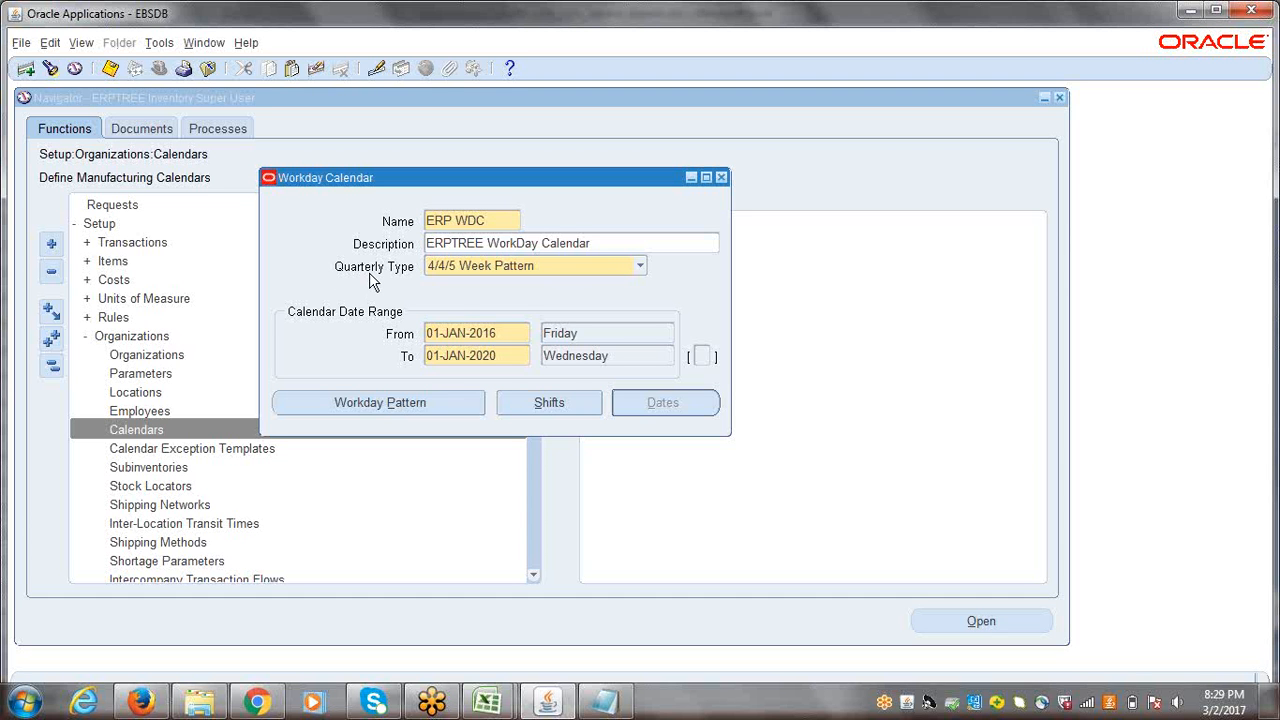
Step: Set the calendar's Quarterly Type to Calendar Months and select the From date of its date range
left_click(640, 267)
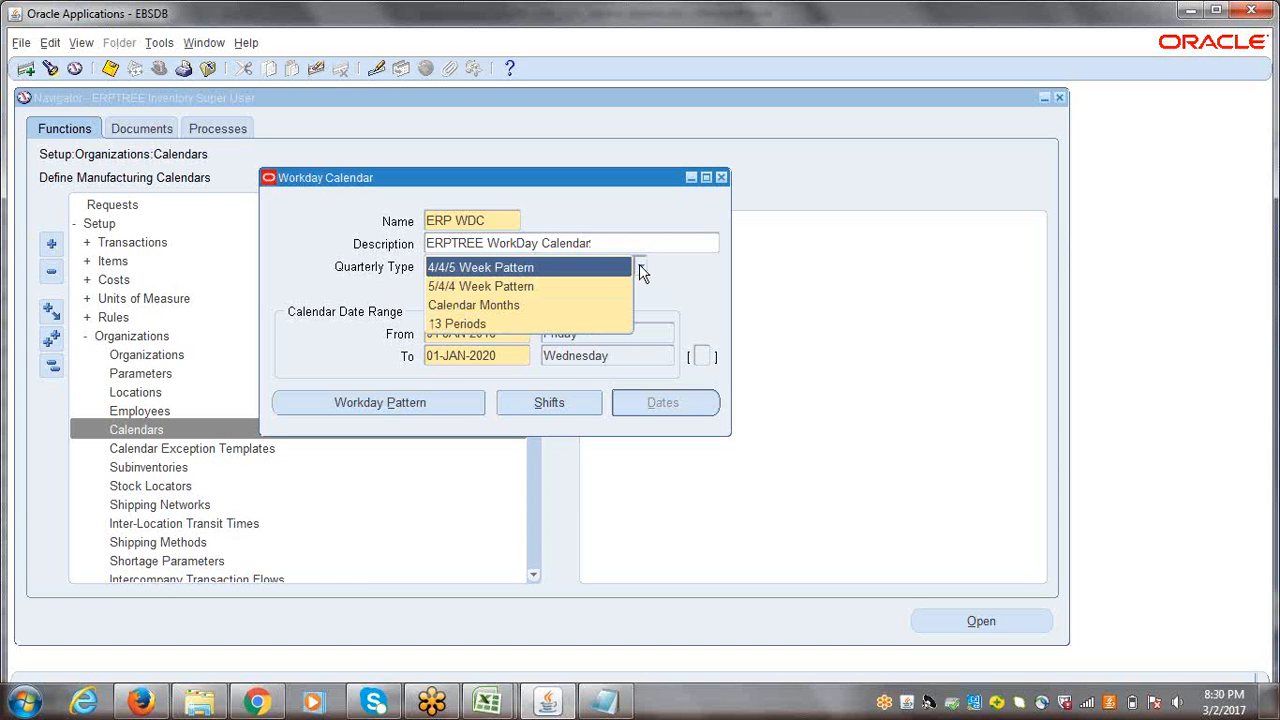
left_click(532, 305)
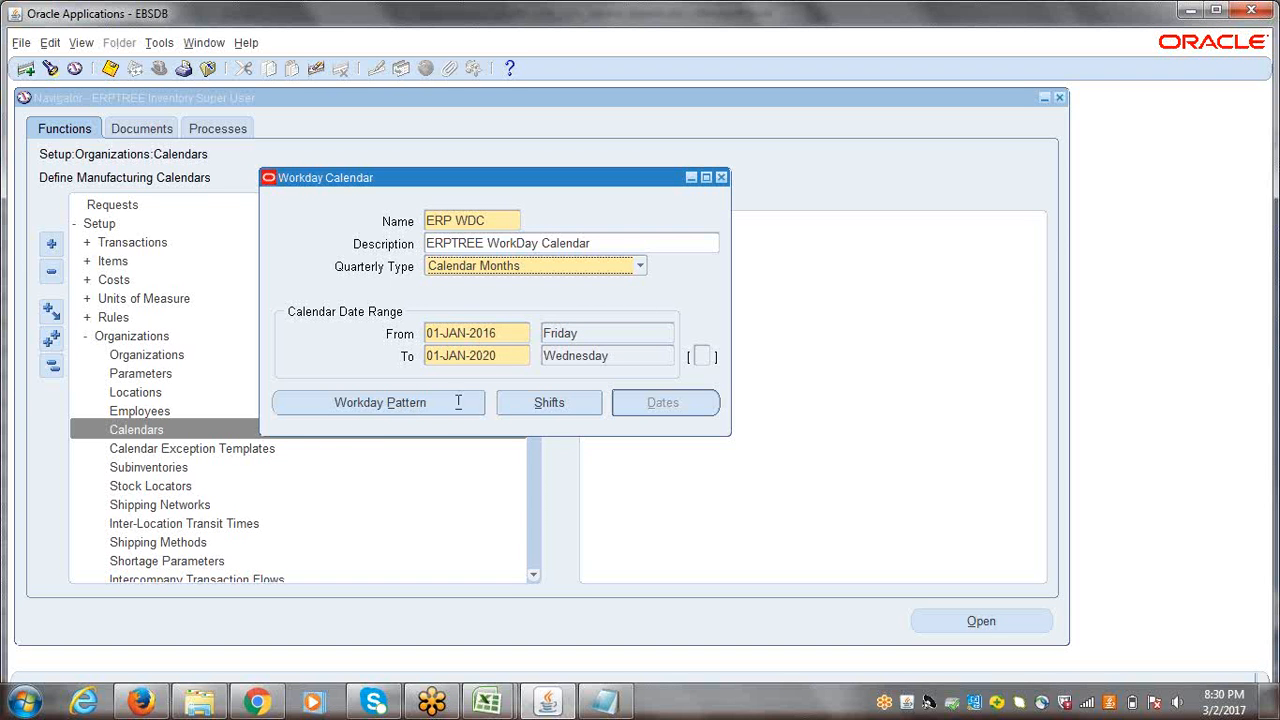
left_click(516, 334)
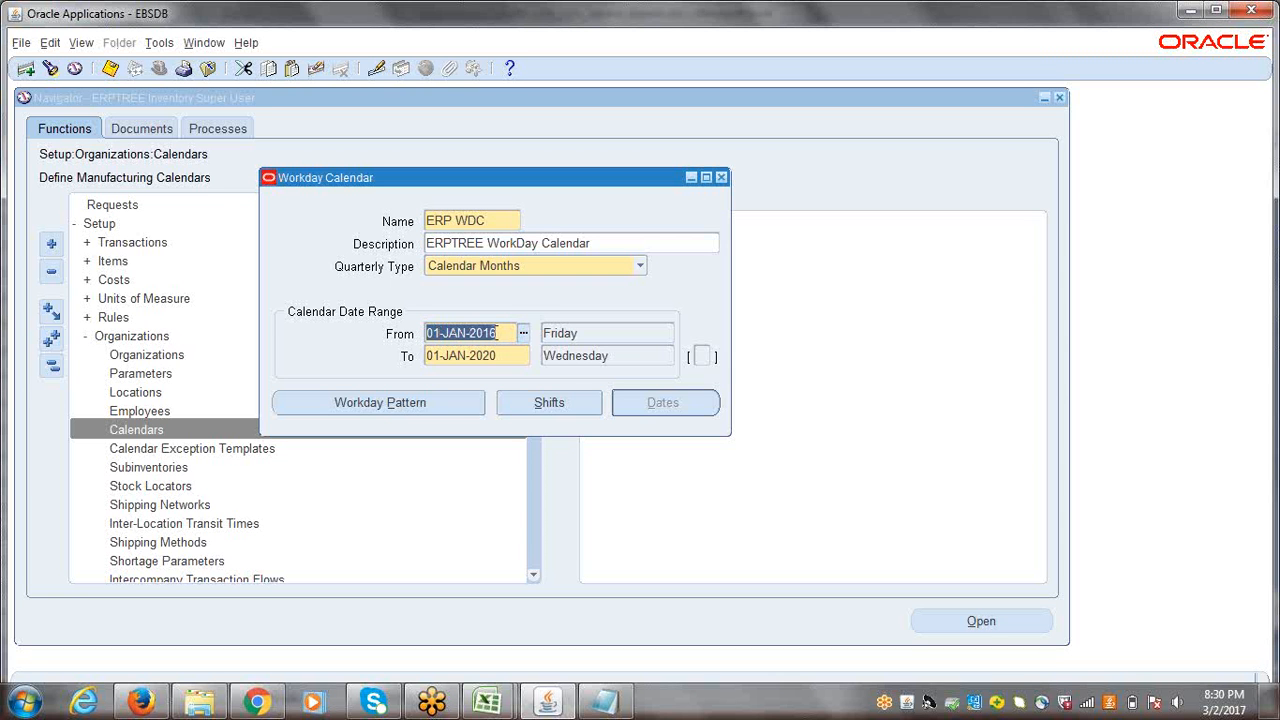
Step: Open a blank Notepad document and move its window so the Workday Calendar's name, quarterly type and date range stay uncovered
left_click(24, 702)
left_click(80, 257)
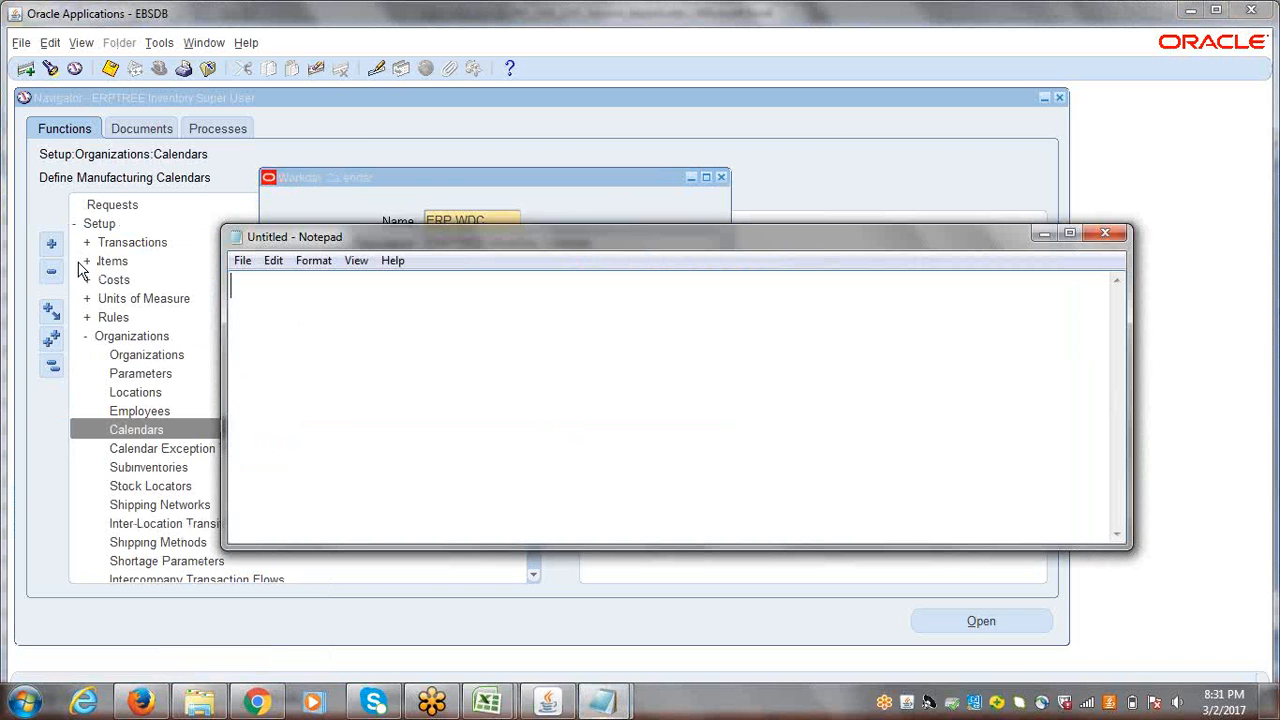
left_click_drag(474, 240, 533, 406)
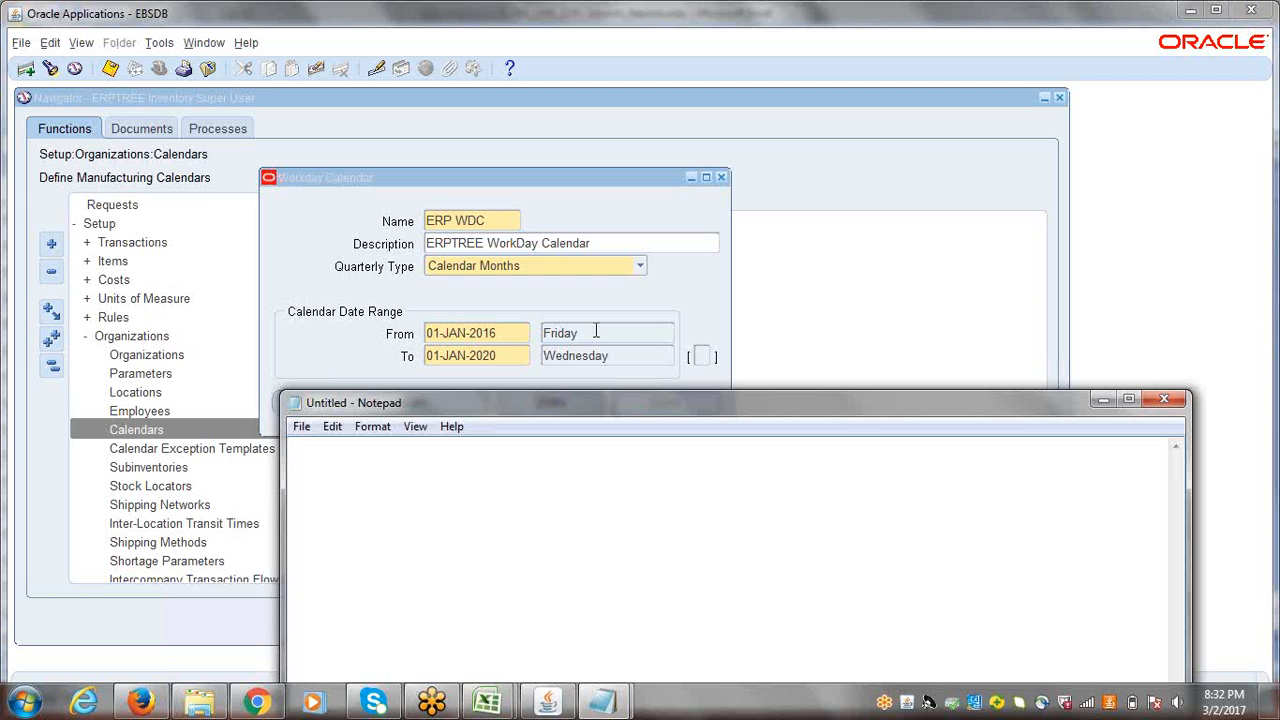
Step: Note the first workday pattern as "1On 2Off" in the blank Notepad document
type("w")
key("BackSpace")
type("1")
type("2")
left_click(304, 452)
type("On")
left_click(384, 447)
type("Off")
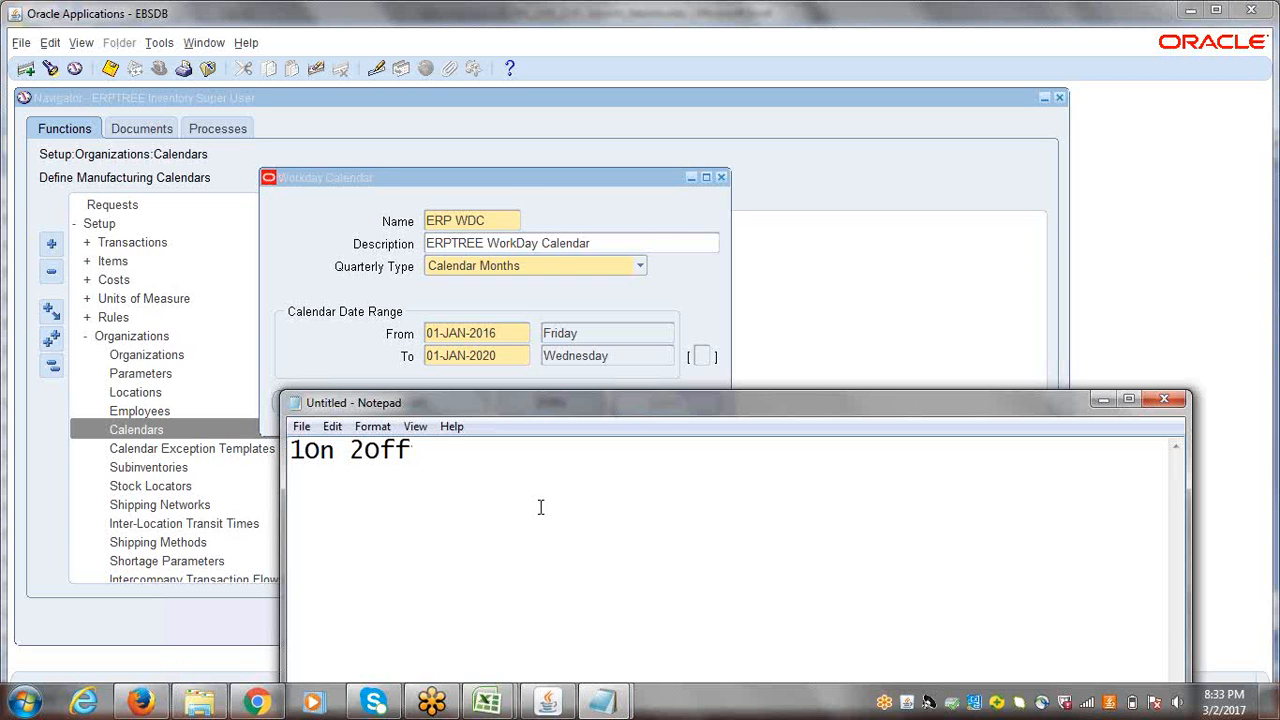
key("Return")
left_click(322, 34)
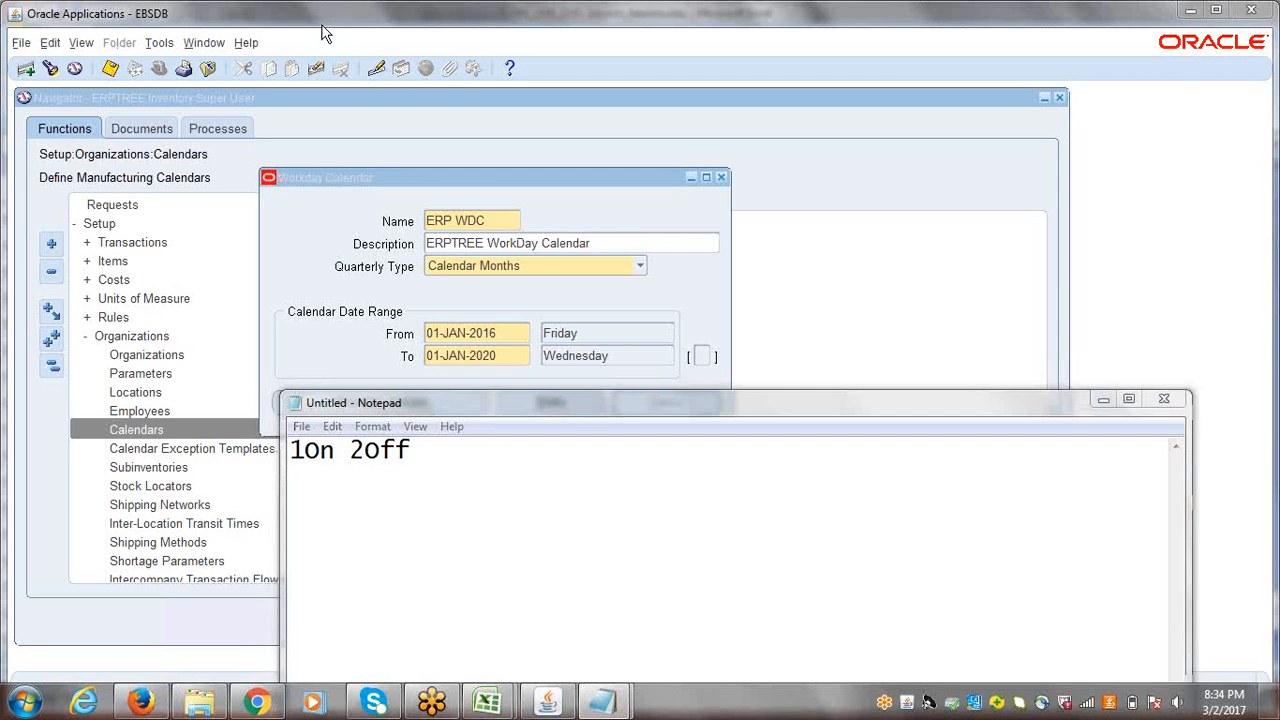
left_click(1108, 427)
left_click(919, 246)
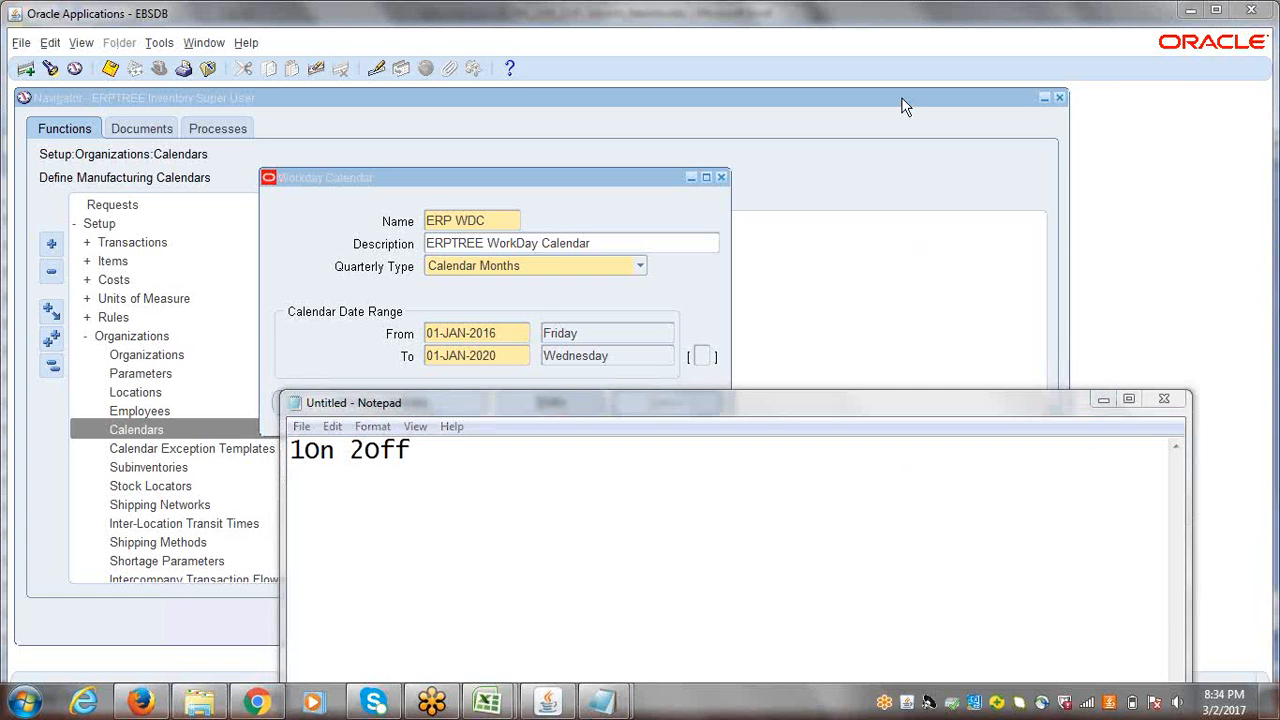
left_click(309, 479)
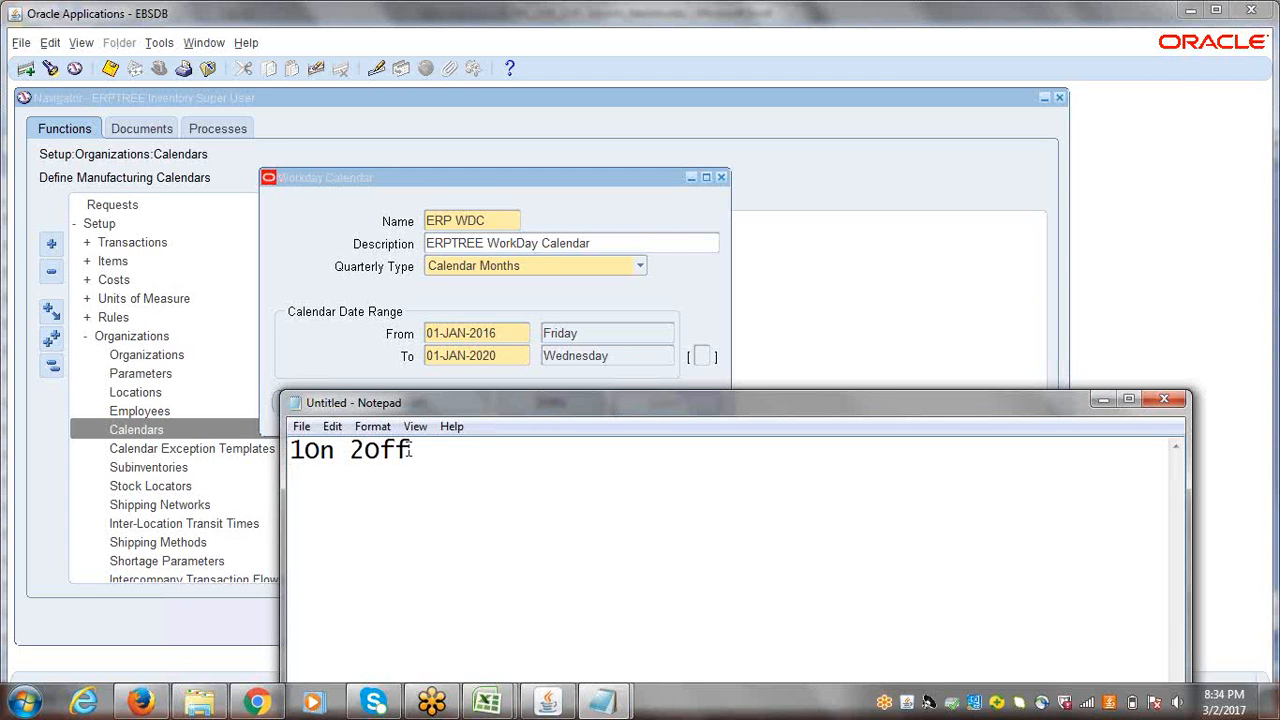
left_click_drag(409, 452, 287, 450)
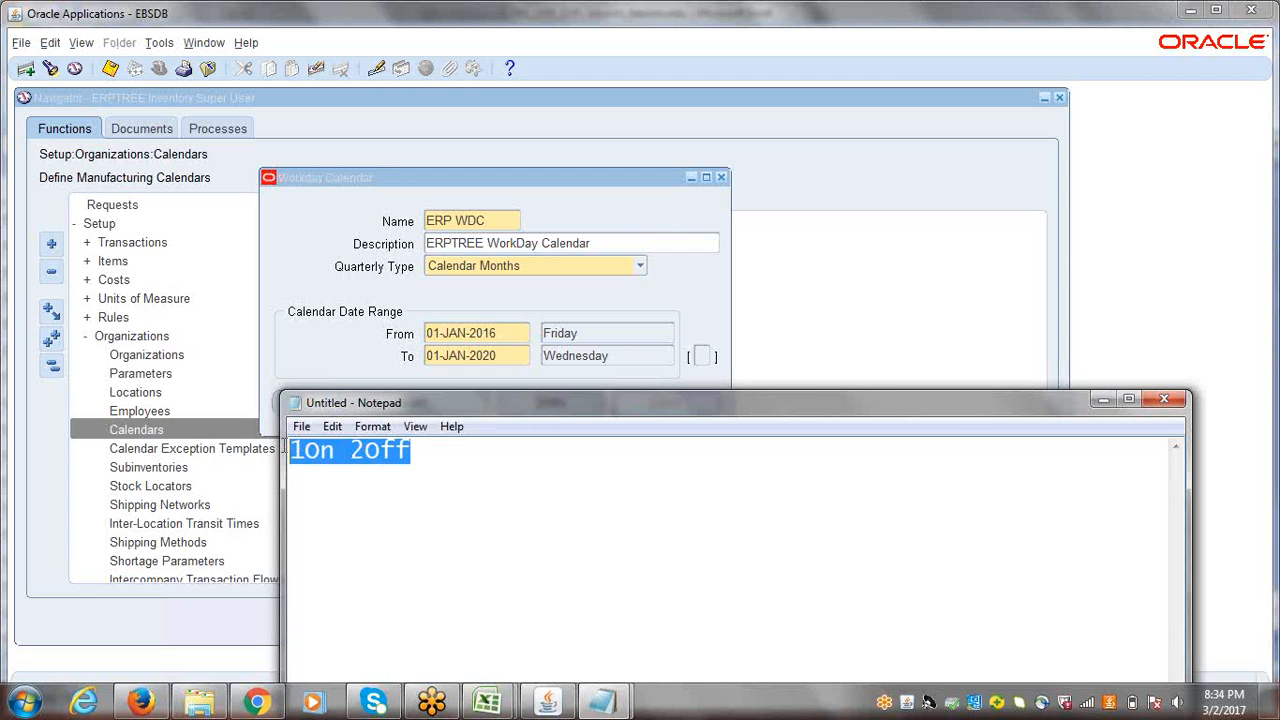
left_click(439, 449)
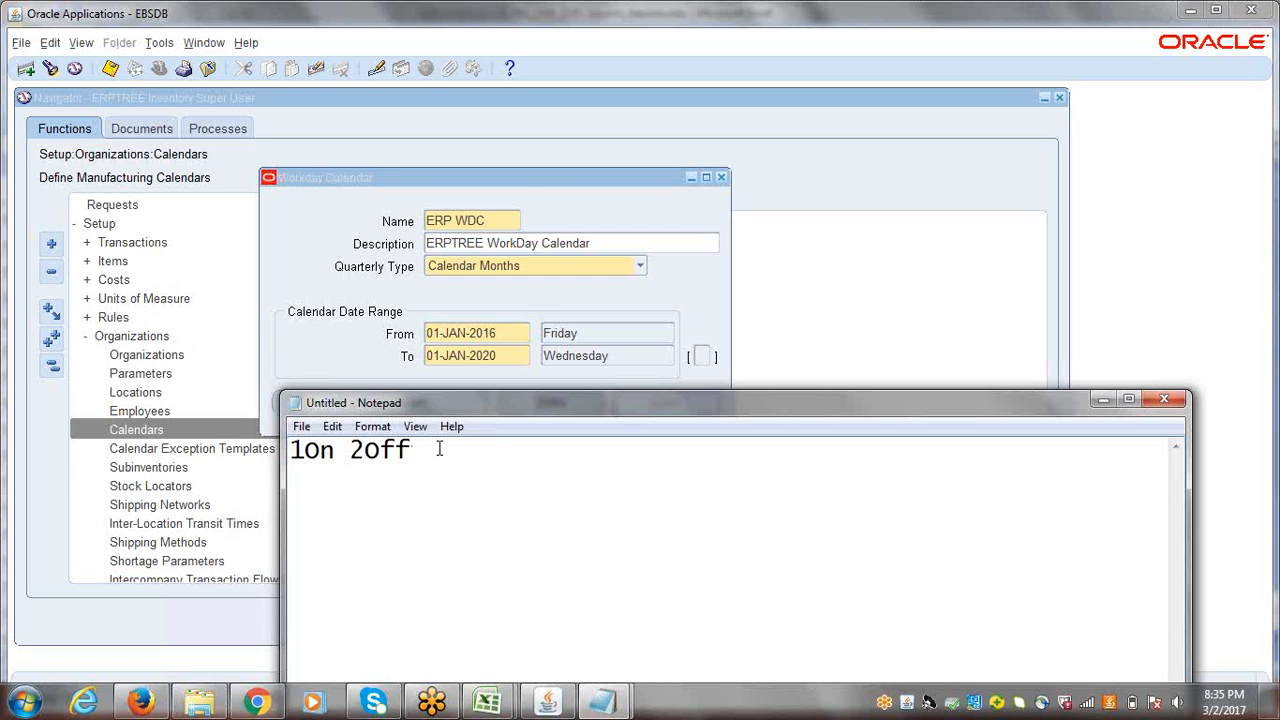
Step: Add a second line reading "4On 0" below the first pattern in the Notepad notes
key("Return")
type("4On  0")
Step: Return to the Workday Calendar and set the From date of its range to 06-JAN-2016
left_click(466, 333)
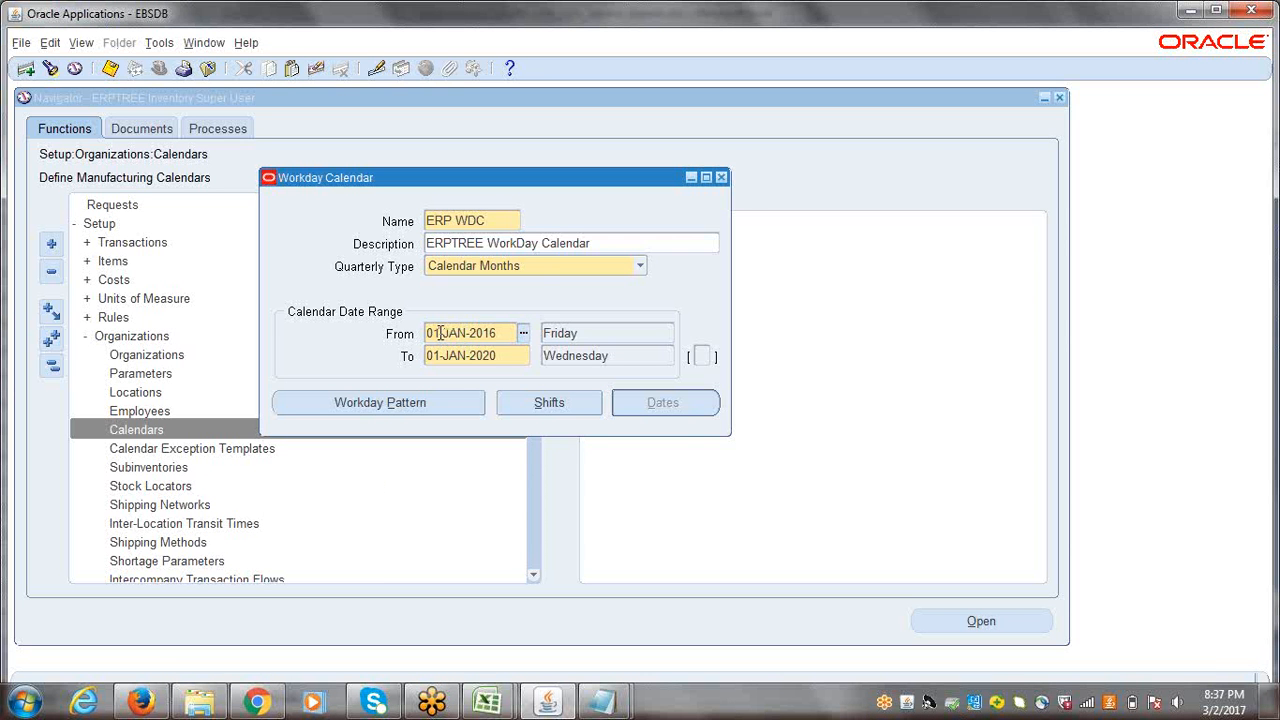
left_click_drag(440, 333, 436, 333)
type("6")
key("Tab")
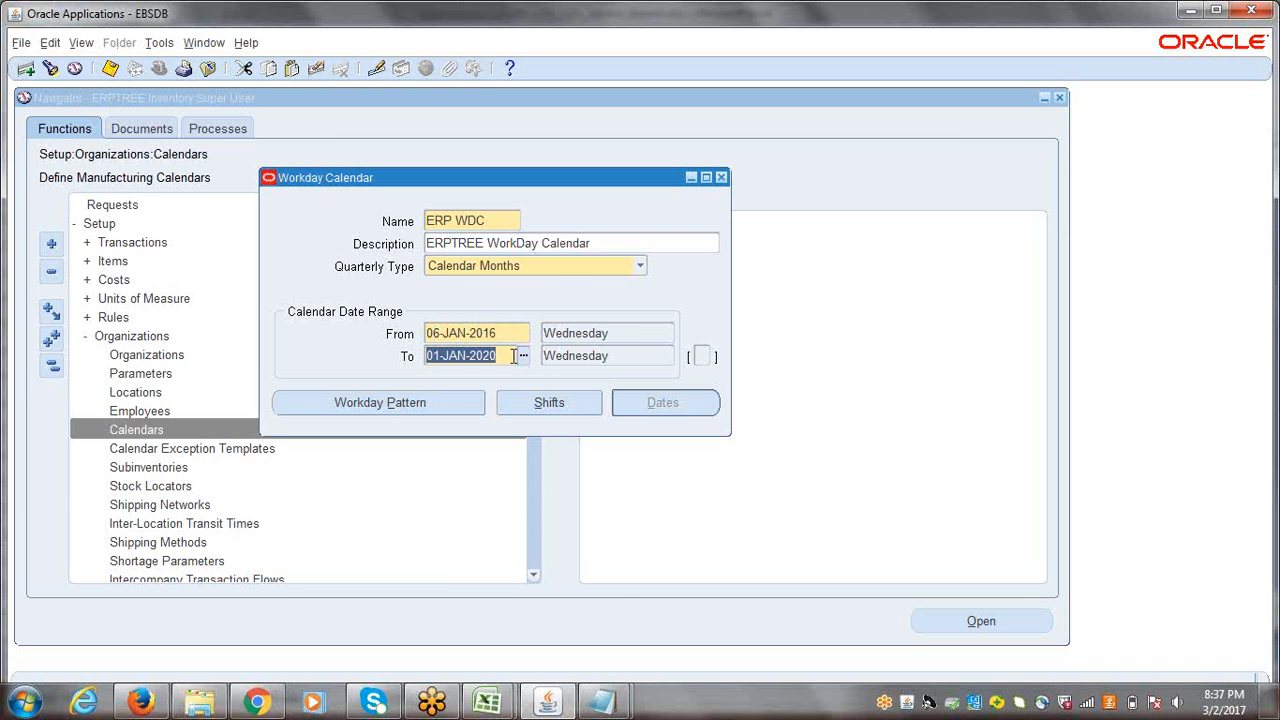
Step: Switch to the Notepad pattern notes and change the days on to 3 in the first line and 2 in the second
mouse_move(600, 705)
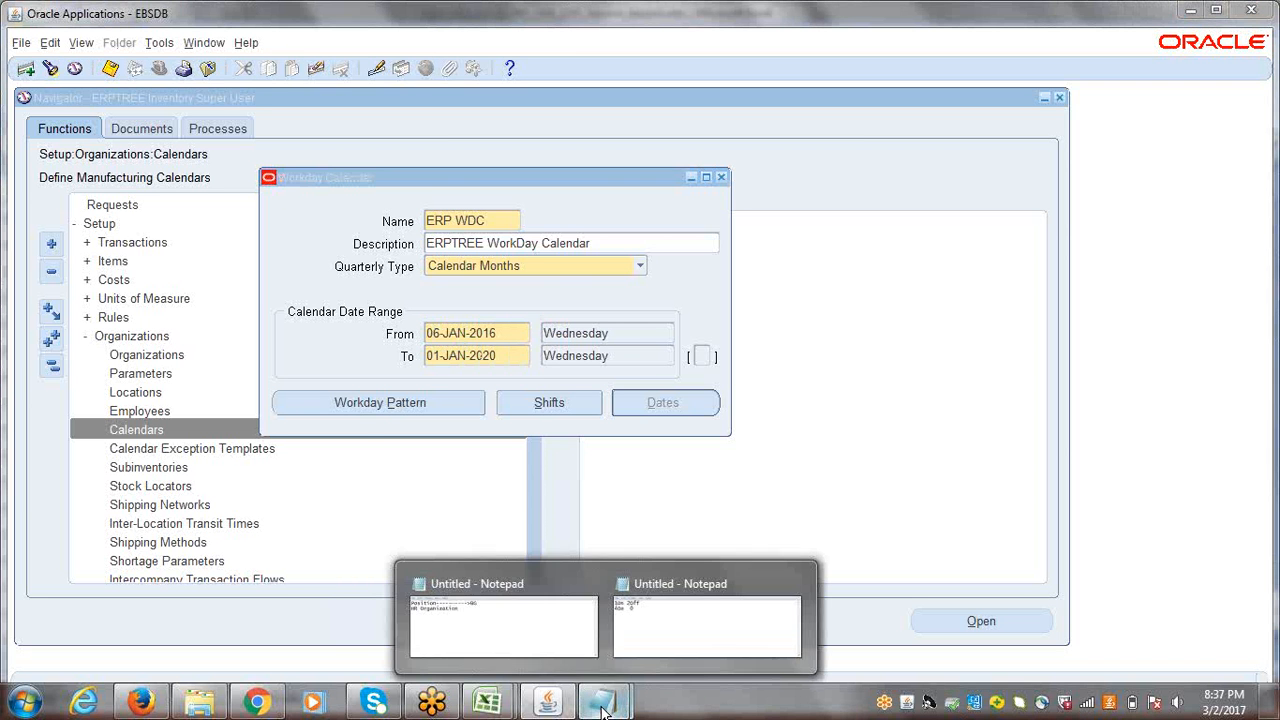
left_click(658, 607)
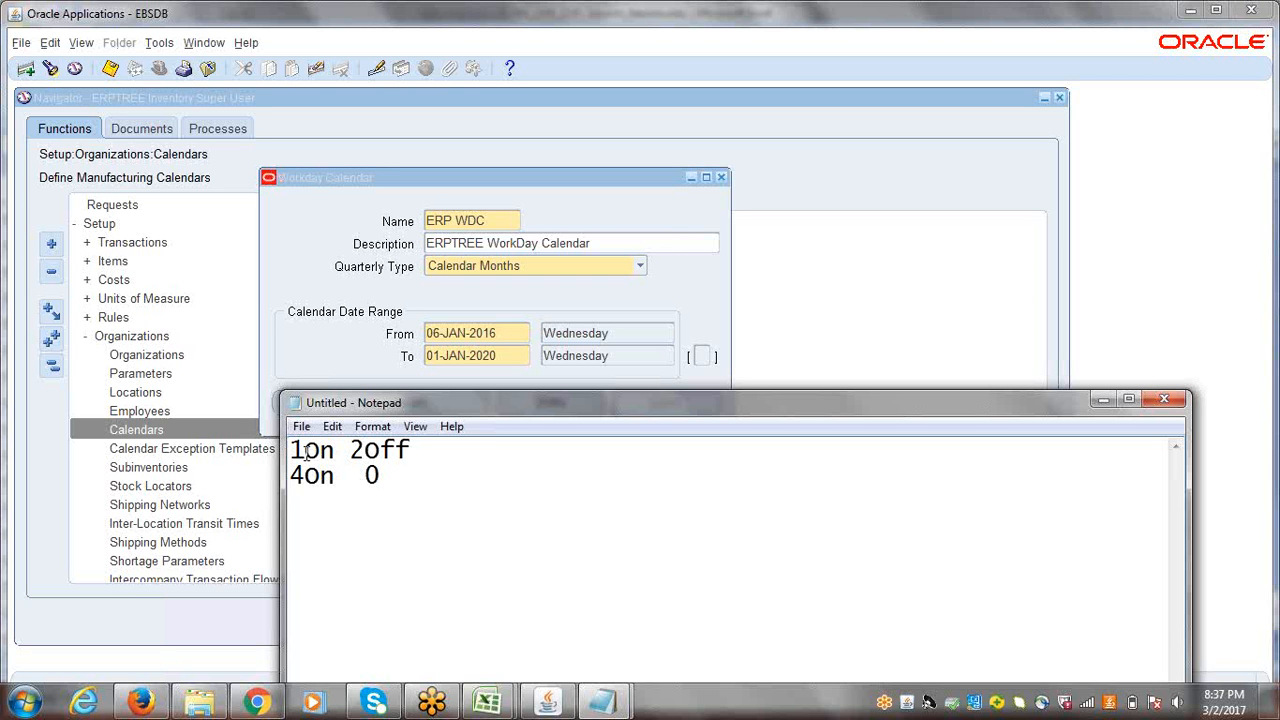
left_click_drag(289, 450, 305, 451)
type("3")
left_click_drag(412, 451, 280, 449)
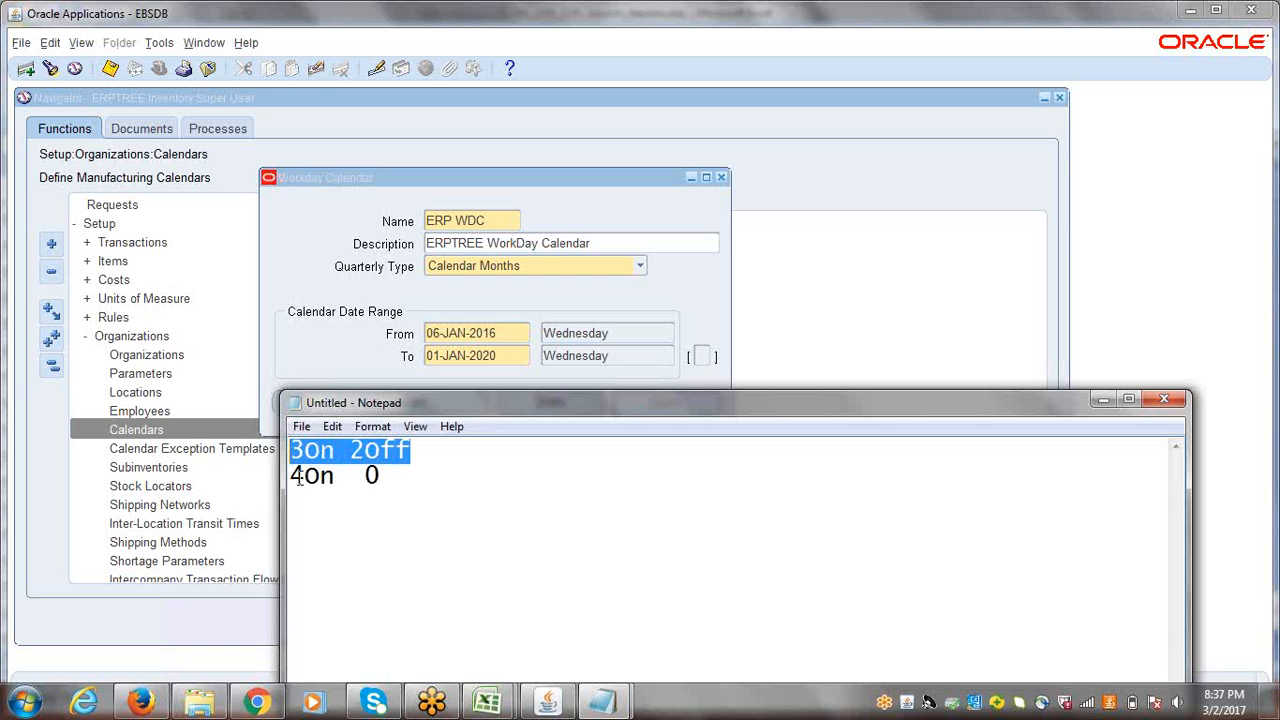
left_click_drag(298, 478, 306, 478)
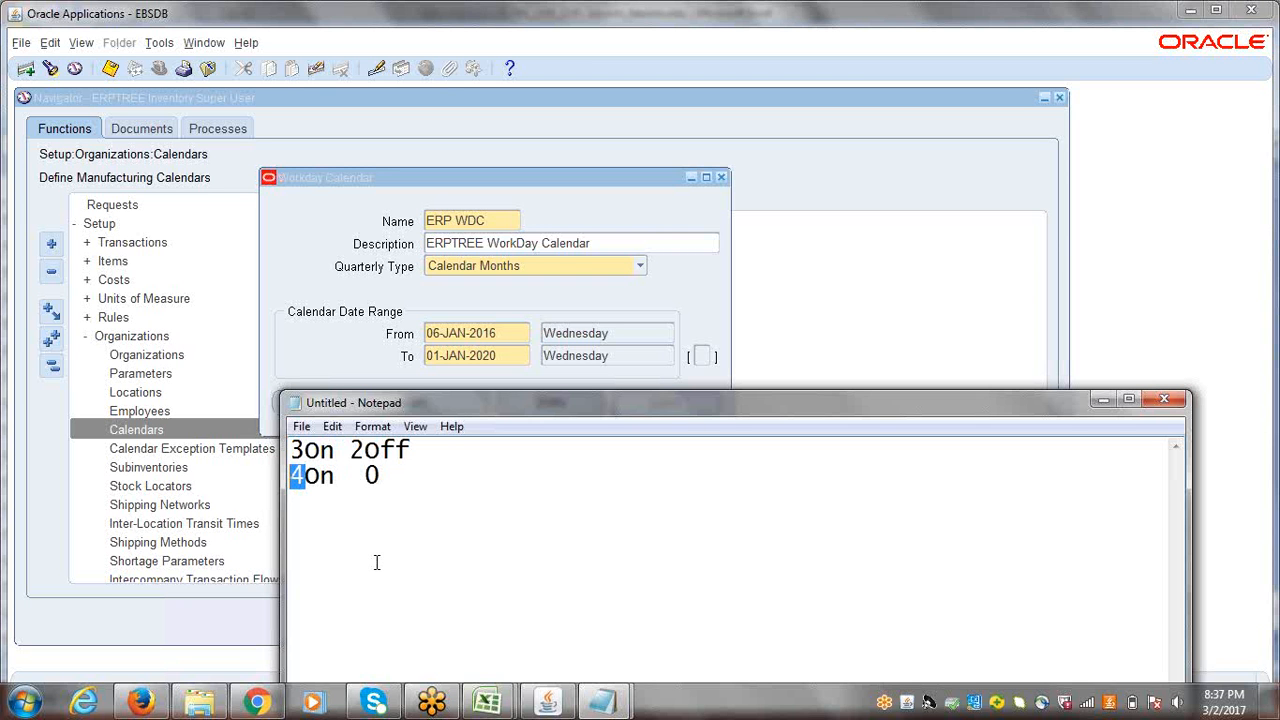
type("2")
Step: Switch back to the Workday Calendar and set its From date to 09-JAN-2016
left_click(444, 332)
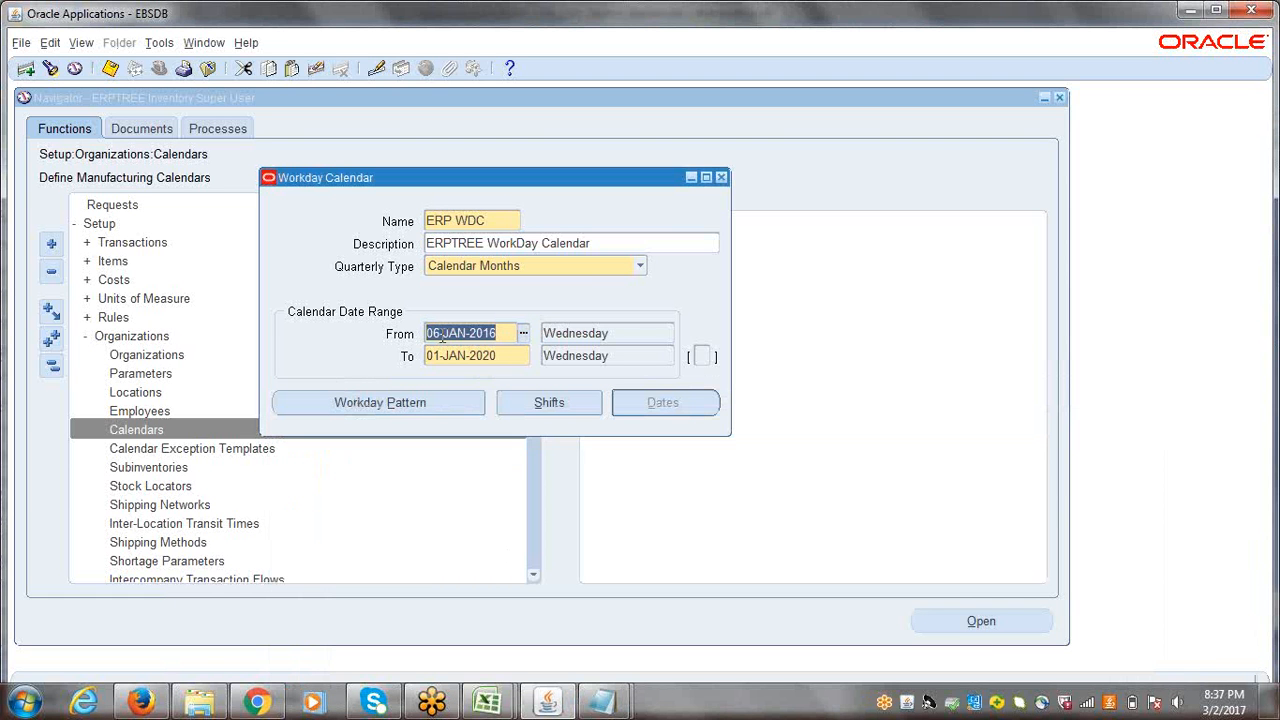
left_click(437, 333)
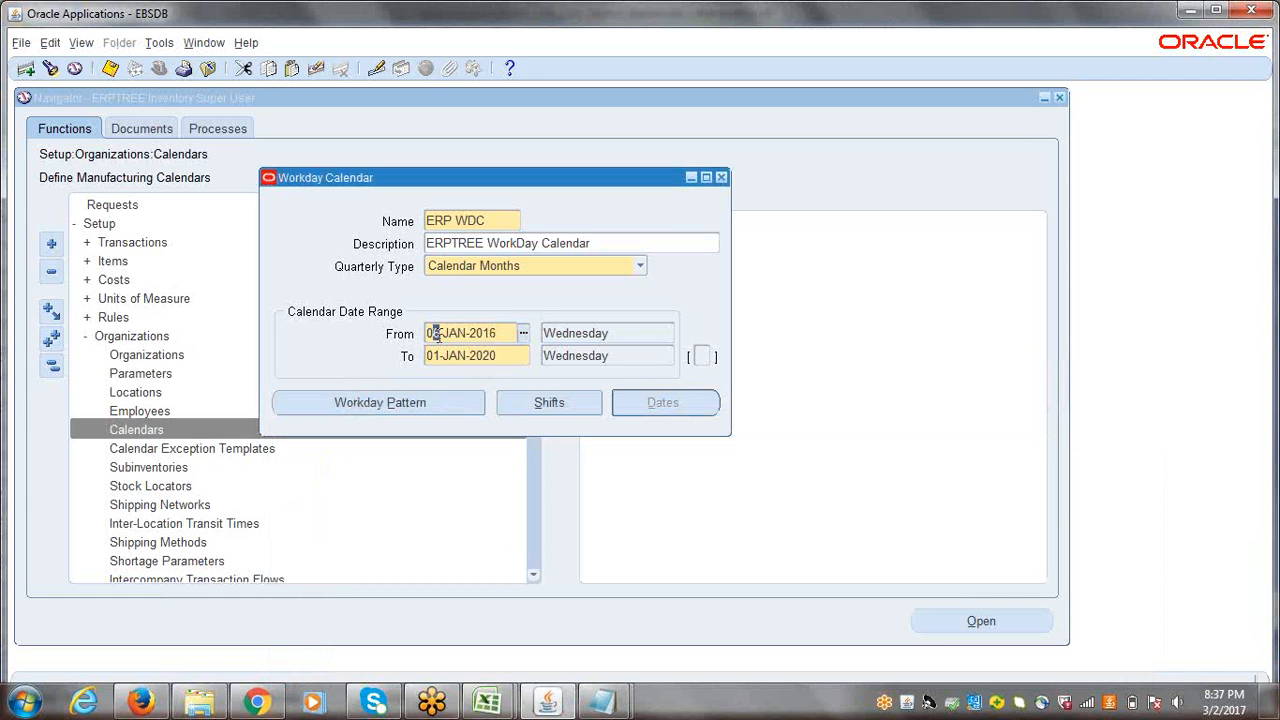
key("BackSpace")
type("9")
key("Tab")
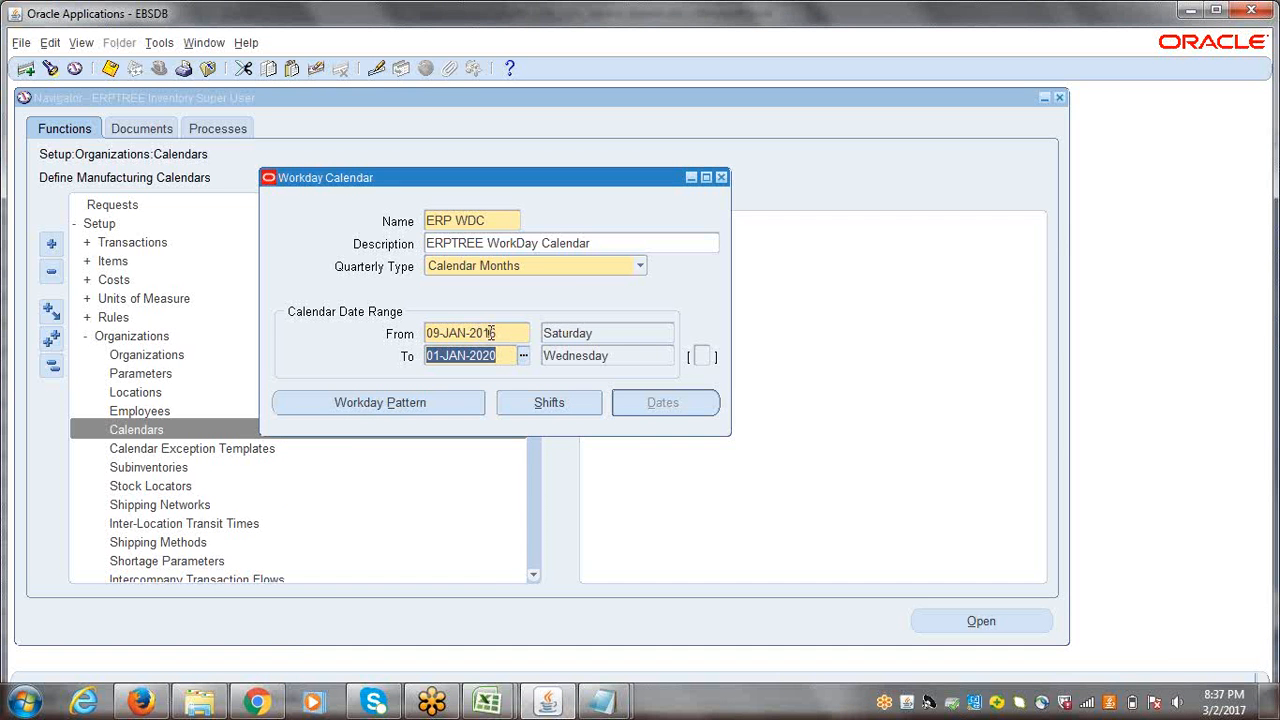
Step: Set the Workday Calendar's From date to 10-JAN-2016
left_click(440, 335)
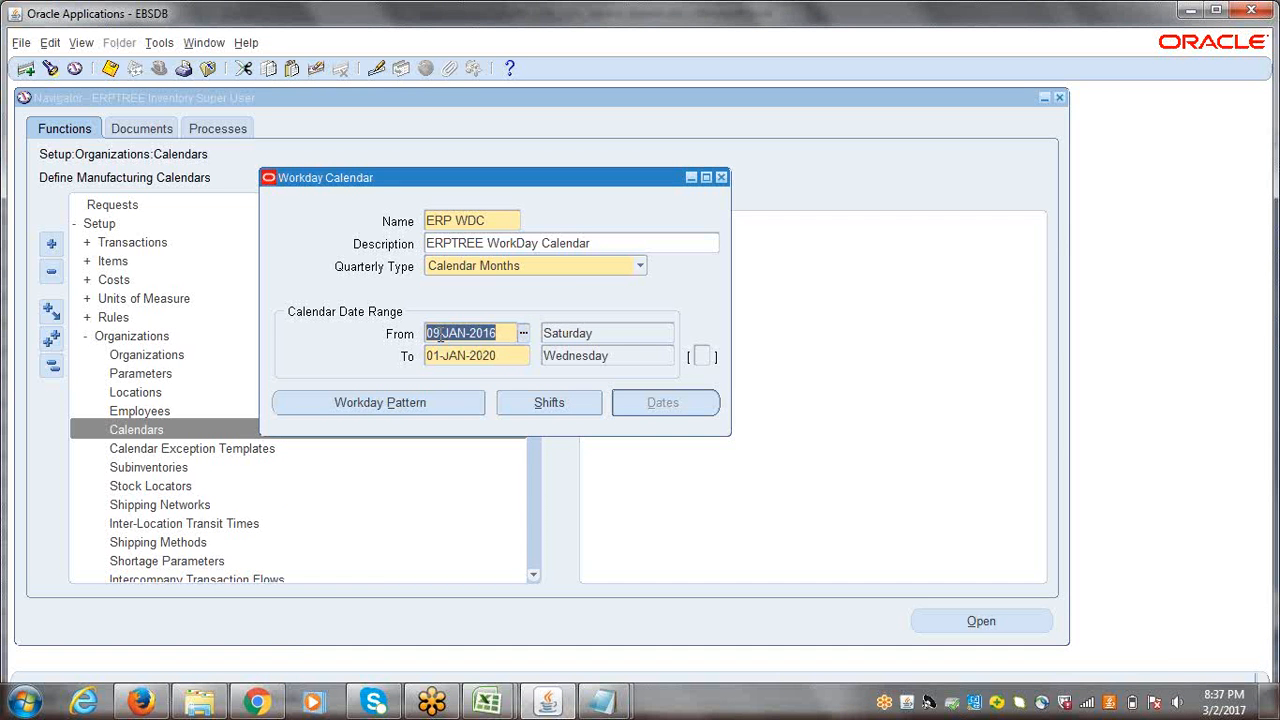
left_click_drag(442, 335, 430, 336)
type("10")
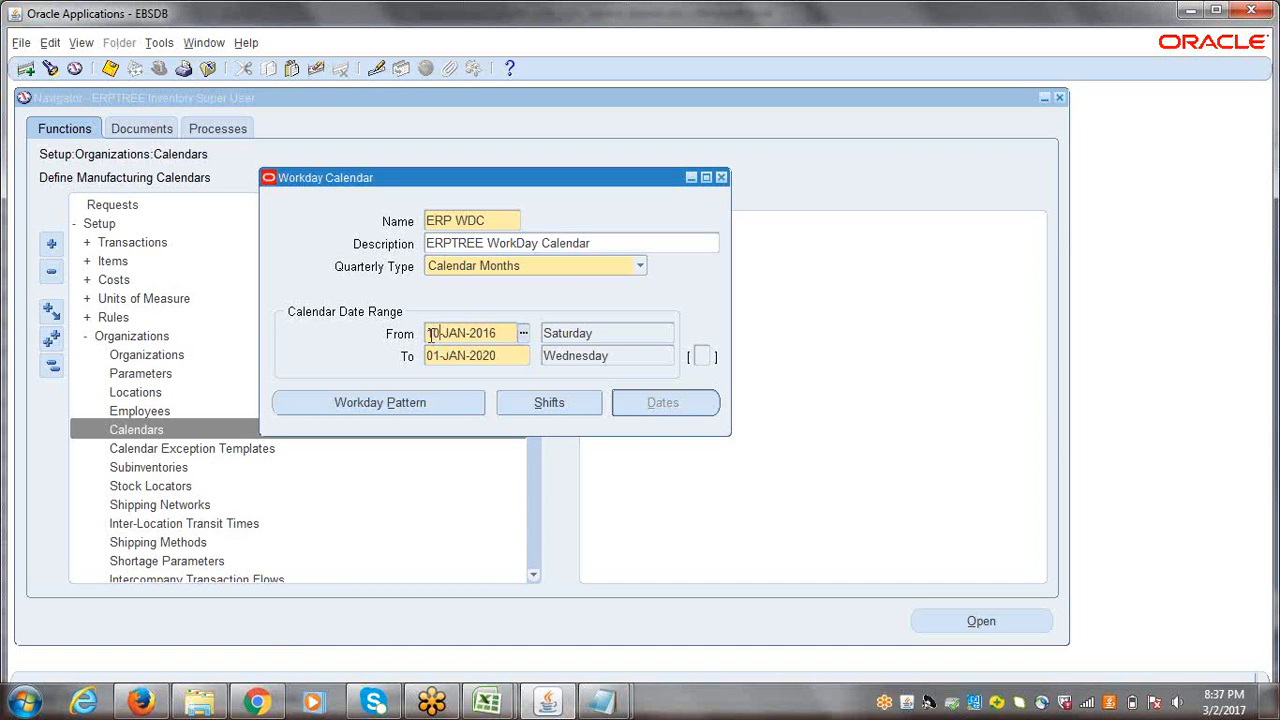
key("Tab")
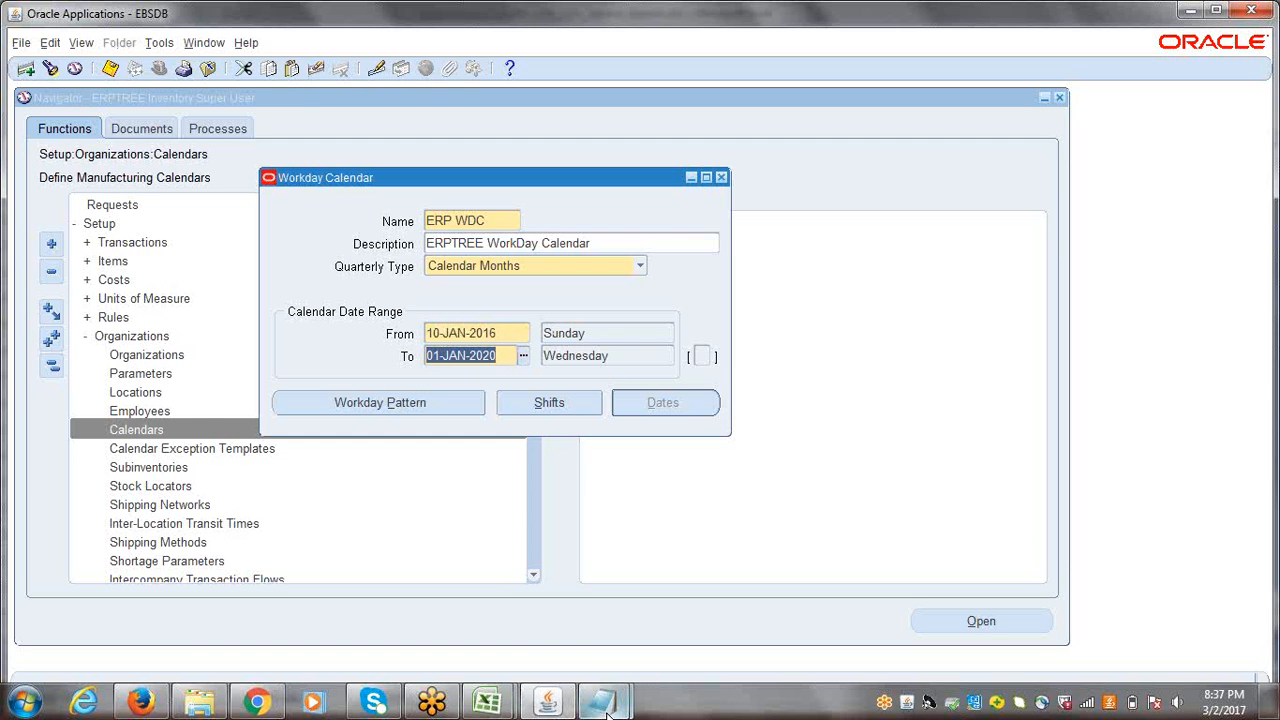
Step: Bring up the Notepad pattern notes, minimize the other note, and change the first line to "0On 1Off"
mouse_move(601, 703)
left_click(534, 623)
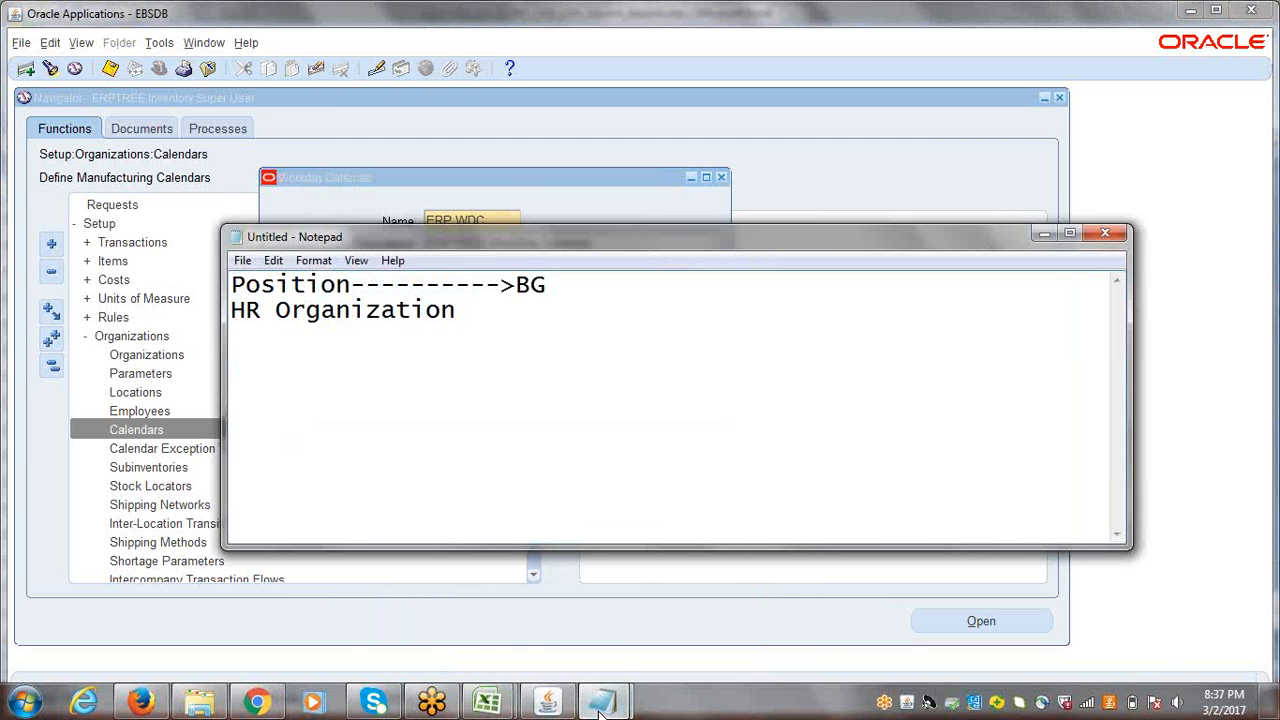
left_click(660, 612)
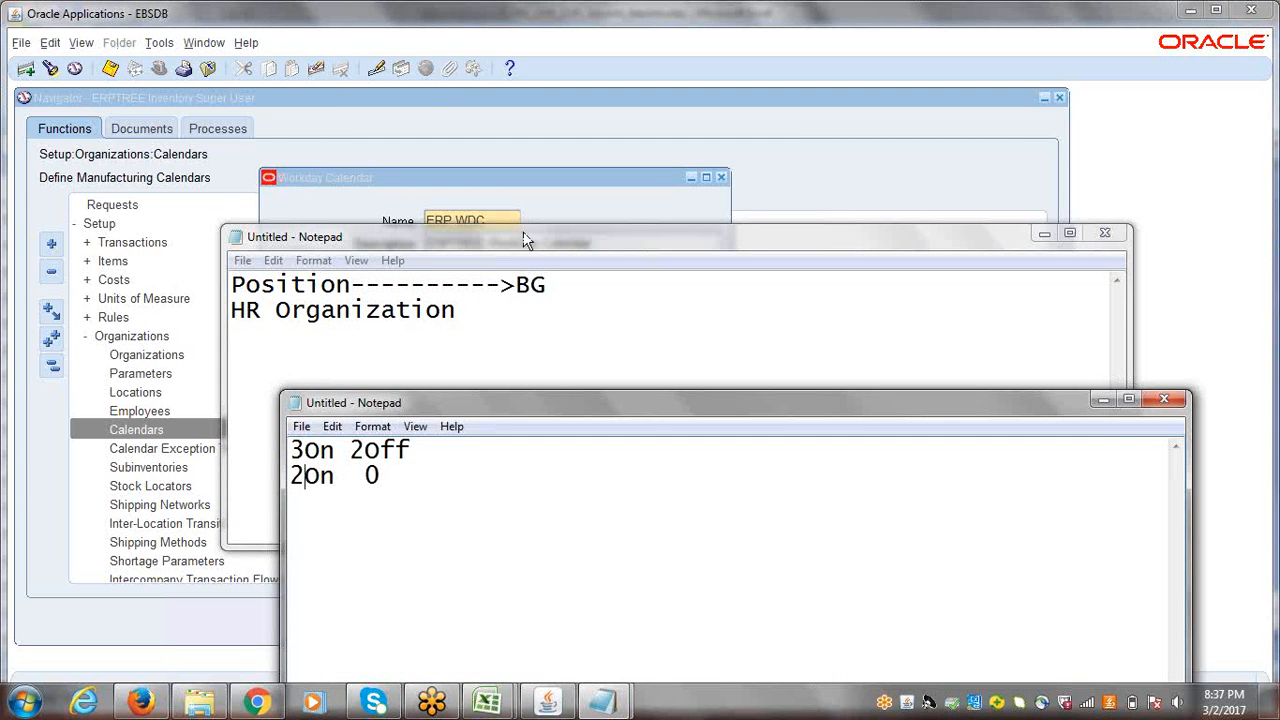
left_click(1045, 234)
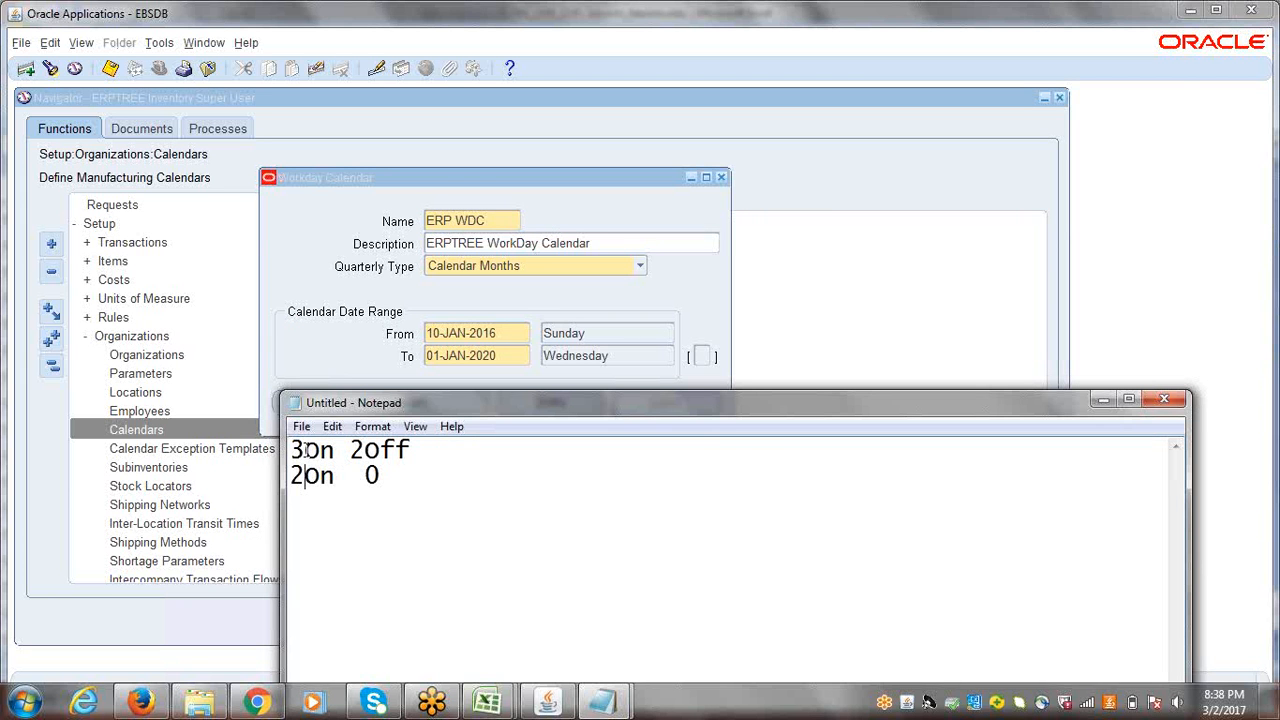
left_click_drag(305, 450, 290, 451)
type("0")
left_click_drag(366, 451, 350, 451)
type("1")
Step: Change the second line of the pattern notes to "5On 1"
left_click_drag(306, 477, 287, 478)
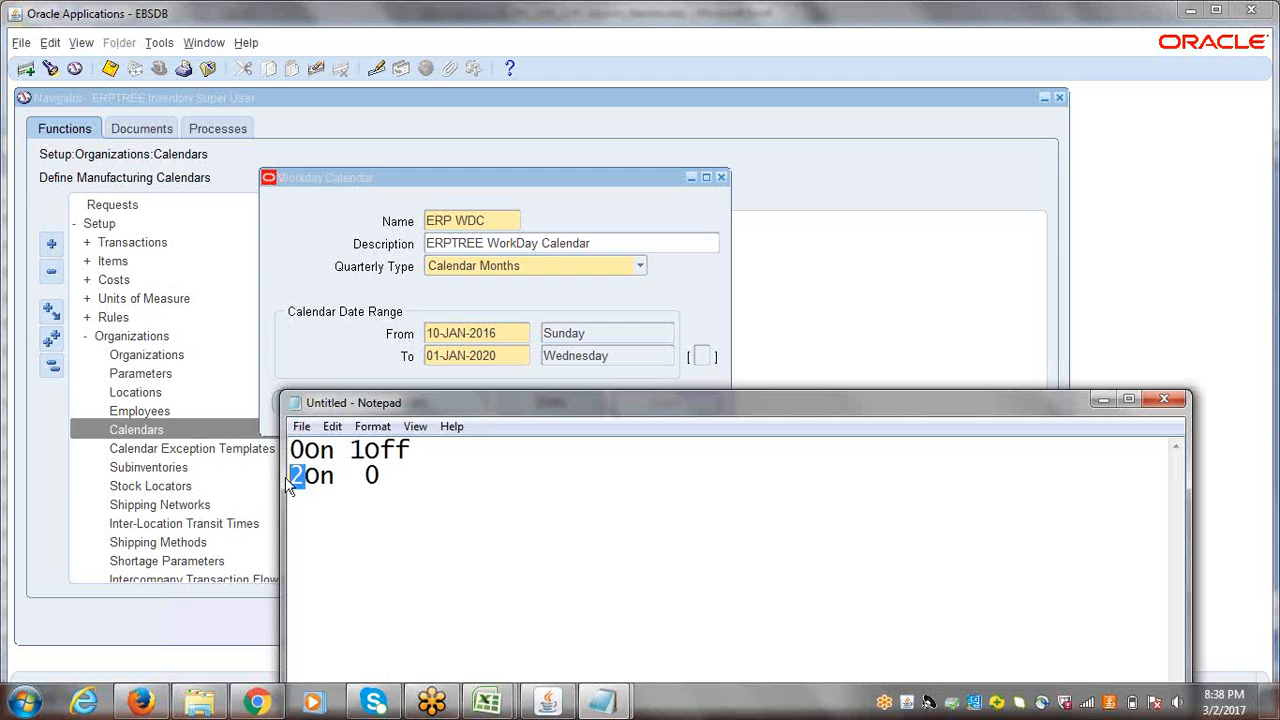
type("5")
left_click_drag(384, 477, 366, 477)
type("1")
left_click(993, 50)
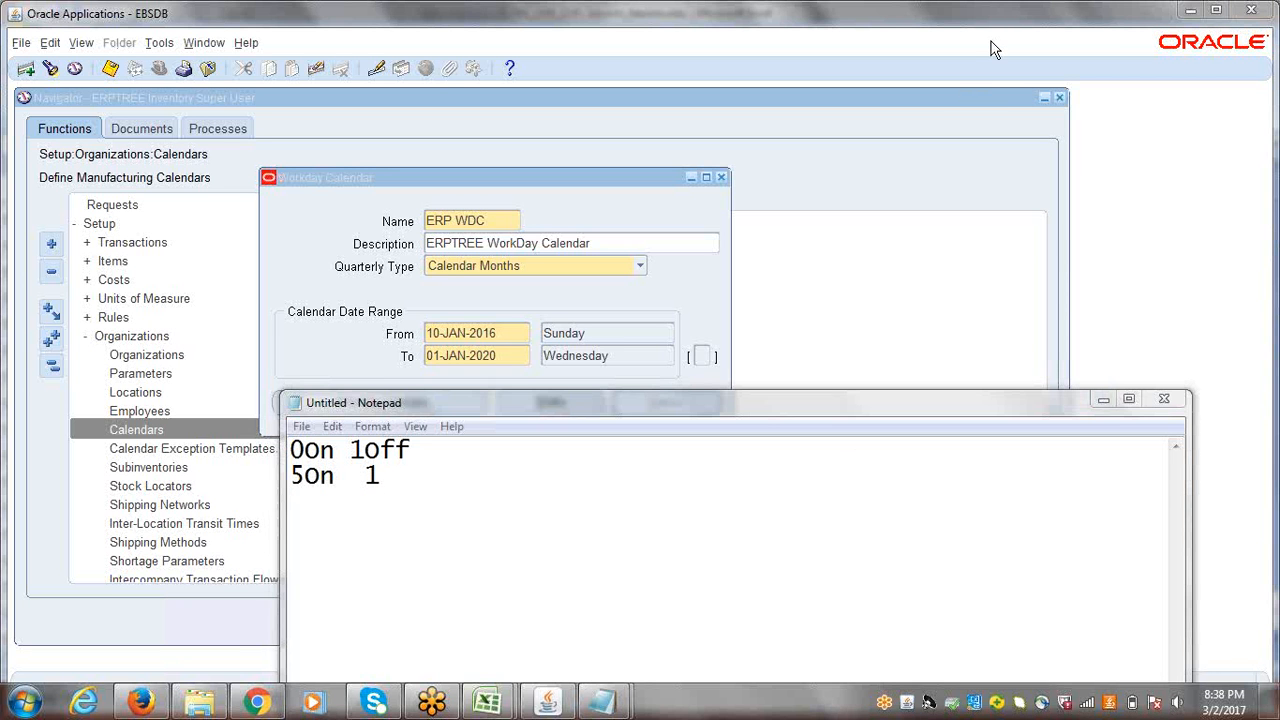
Step: Minimize the Notepad notes and set the Workday Calendar's From date to 01-JAN-2016
left_click(1111, 400)
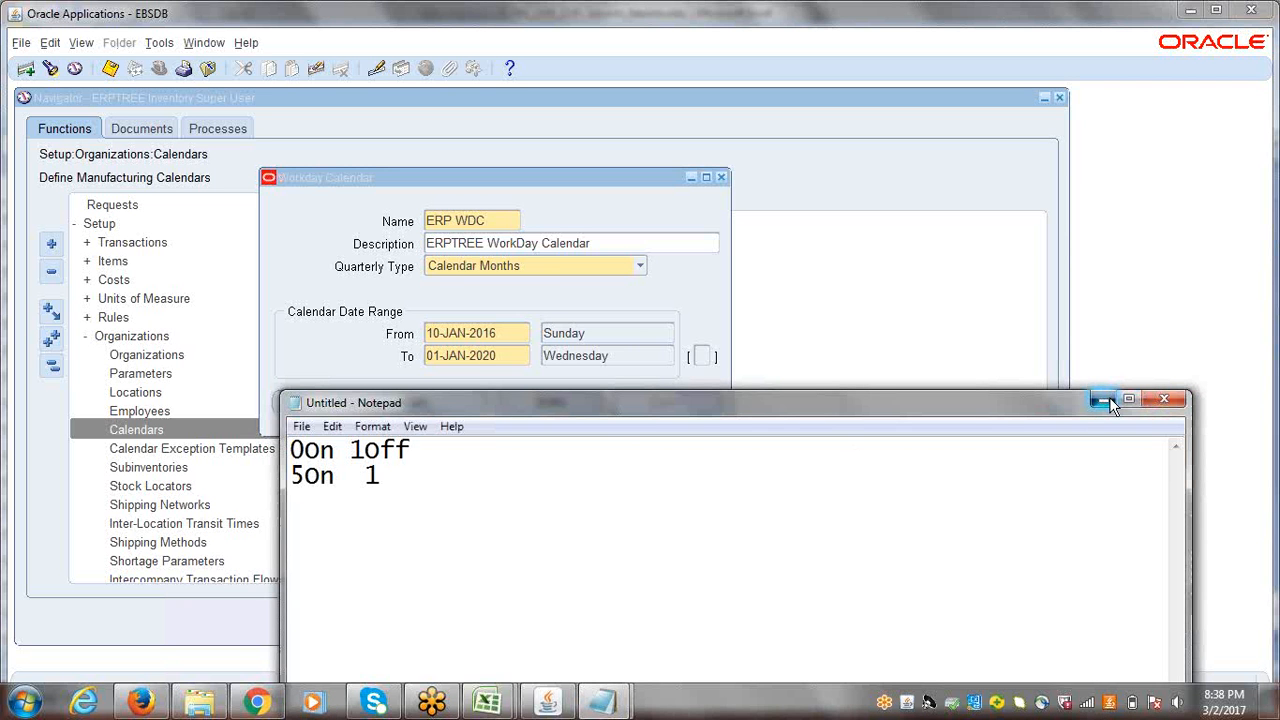
left_click(1111, 400)
double_click(436, 334)
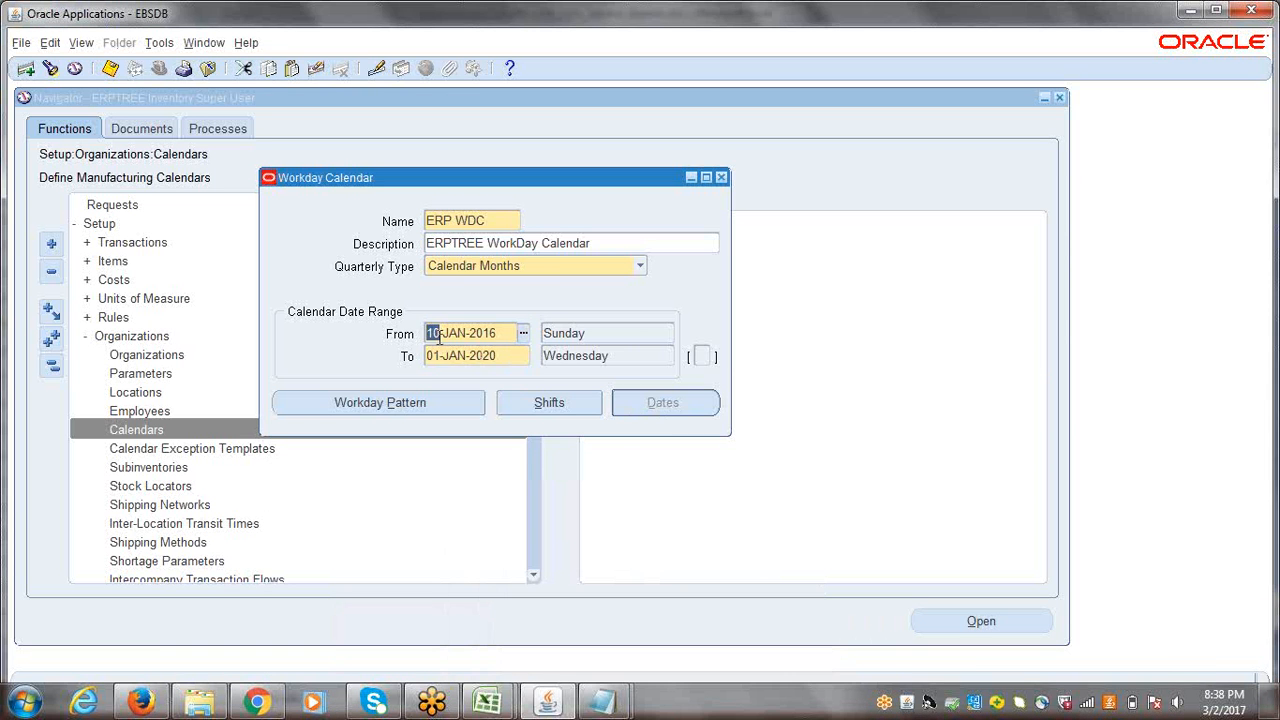
left_click_drag(441, 335, 425, 335)
type("0")
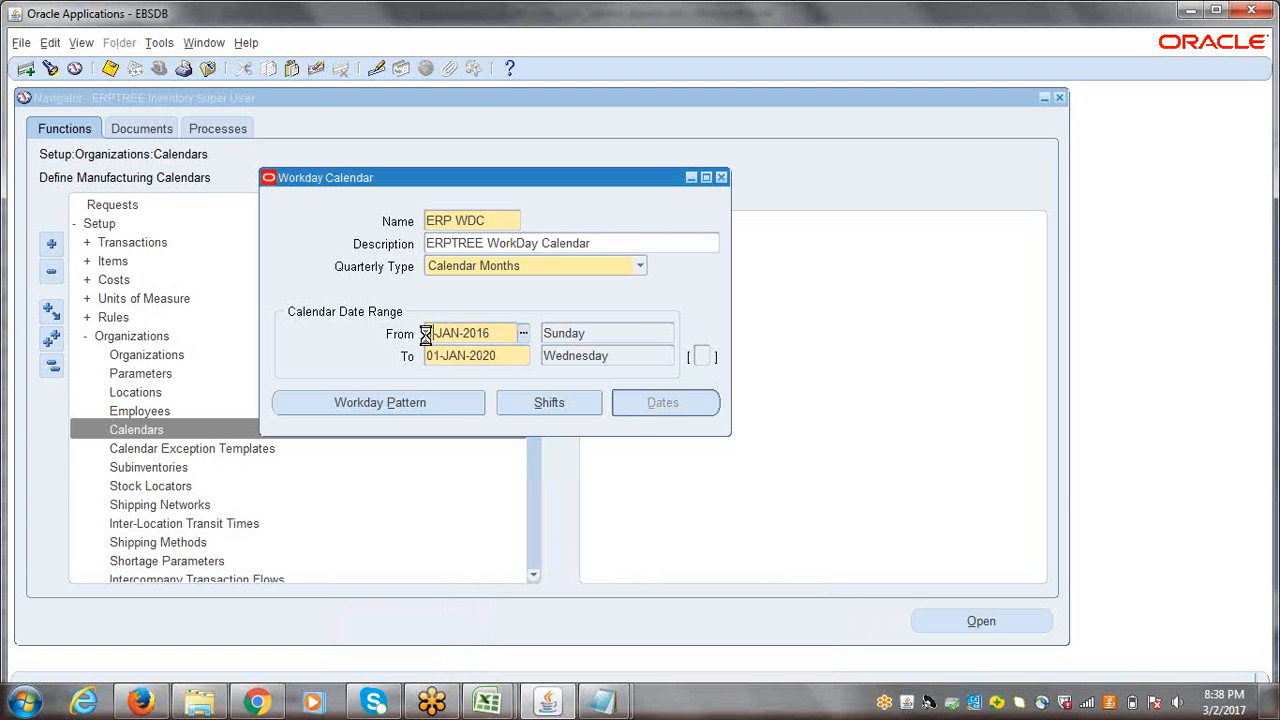
type("1")
key("Tab")
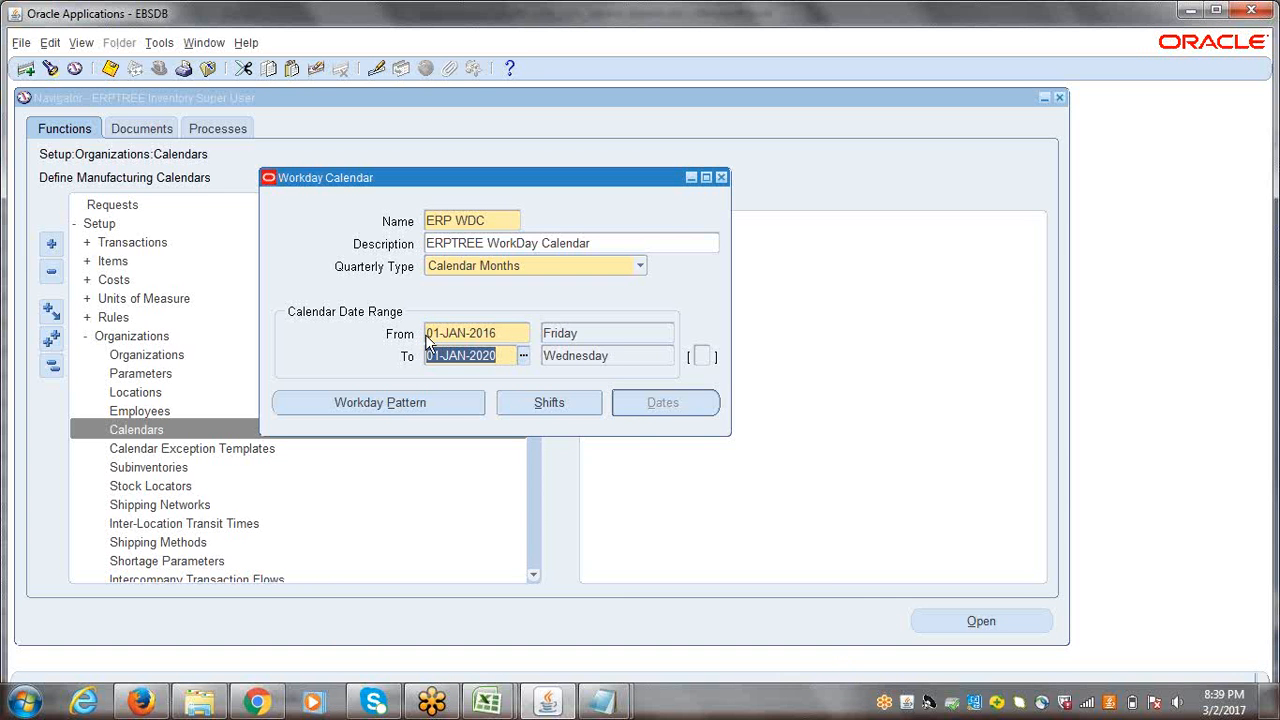
Step: Set the To date of the calendar's date range to 31-DEC-2020
left_click_drag(425, 334, 452, 334)
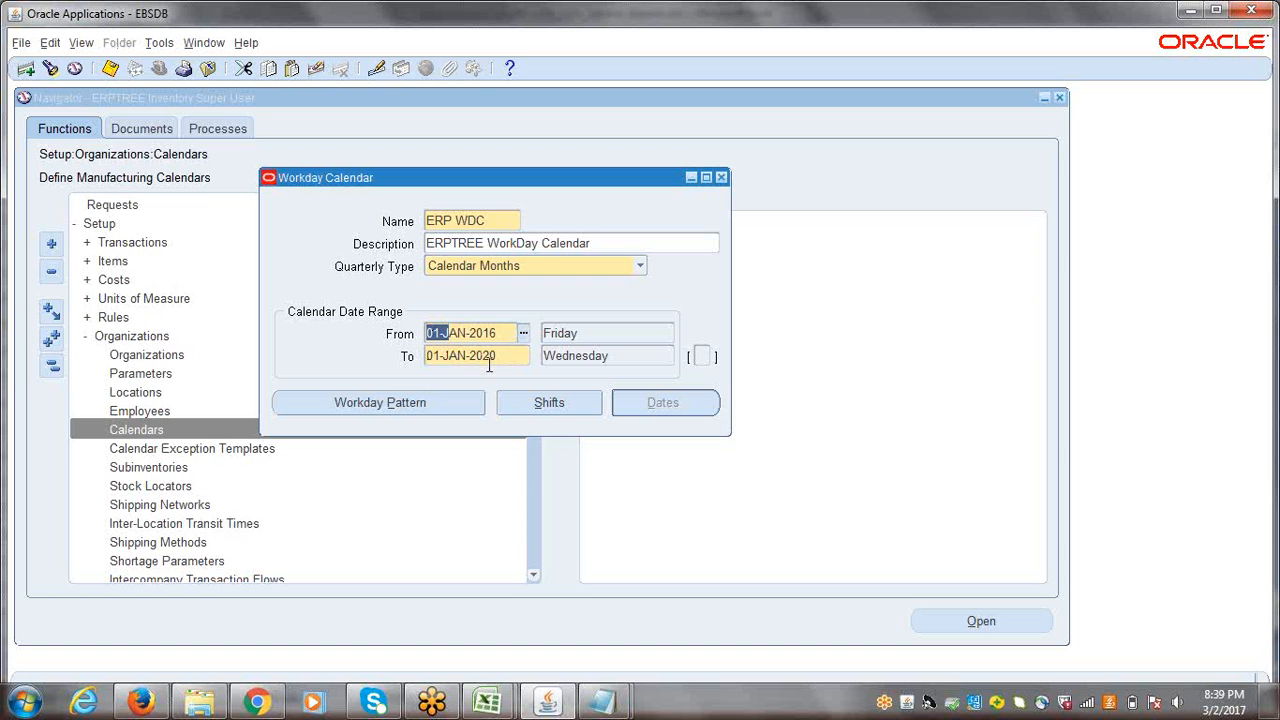
double_click(455, 360)
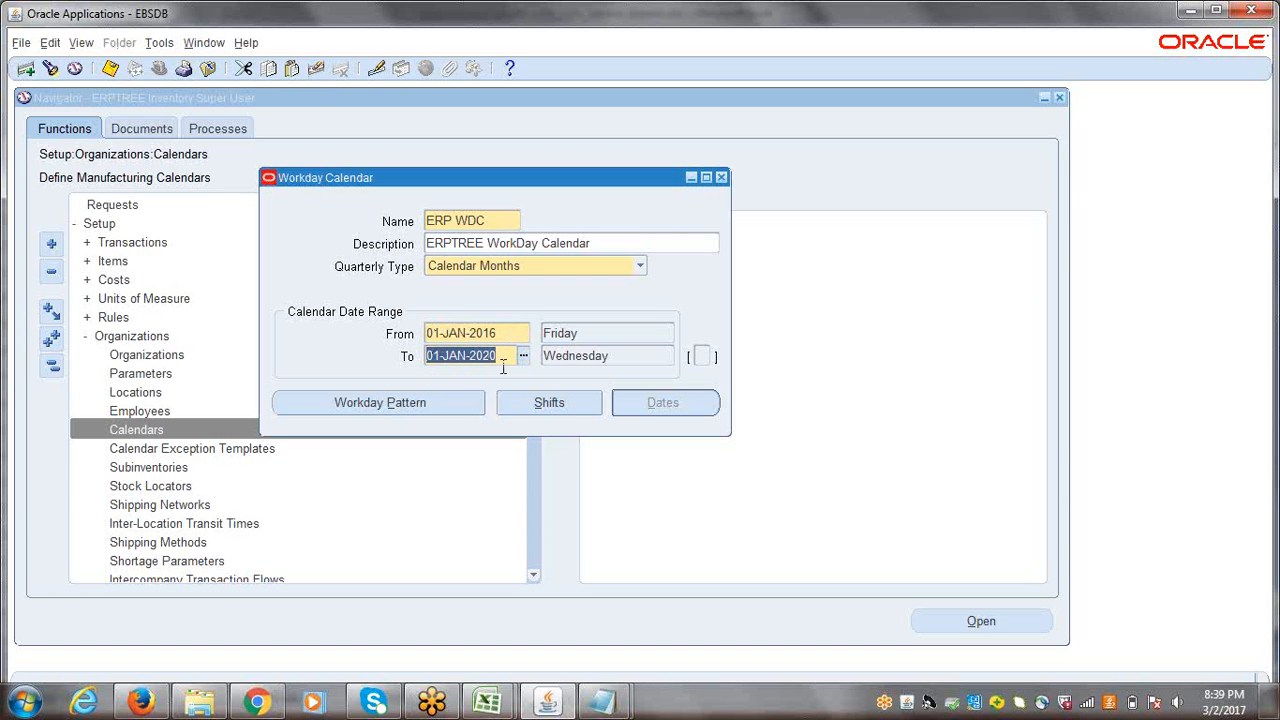
type("31")
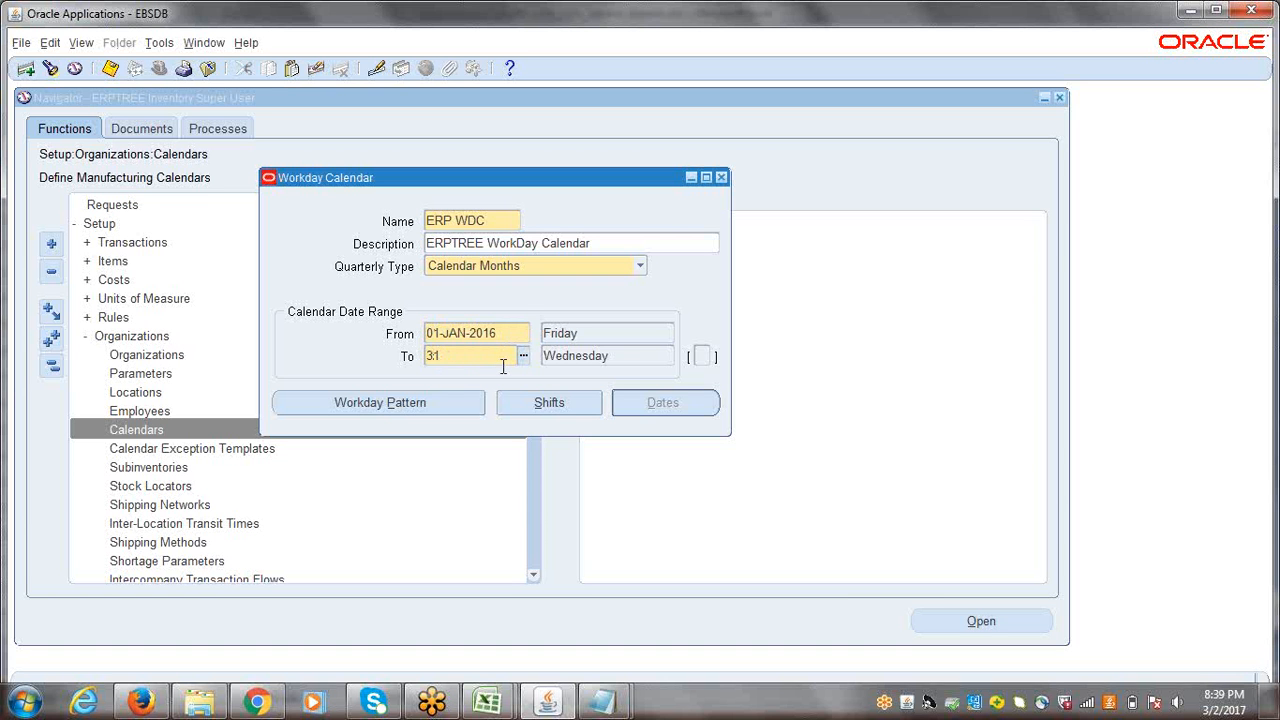
type("DEC20")
key("Tab")
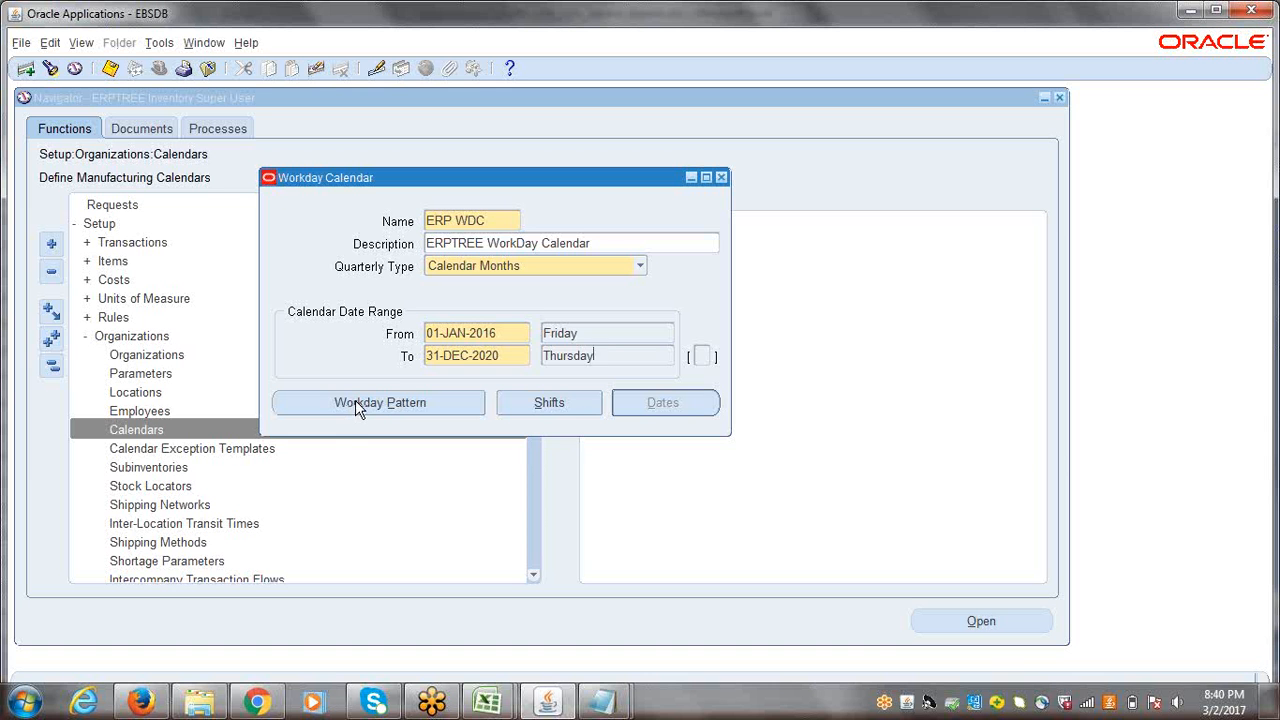
Step: Open the calendar's workday pattern and enter sequence 1 with 1 day on and 2 days off
left_click(355, 403)
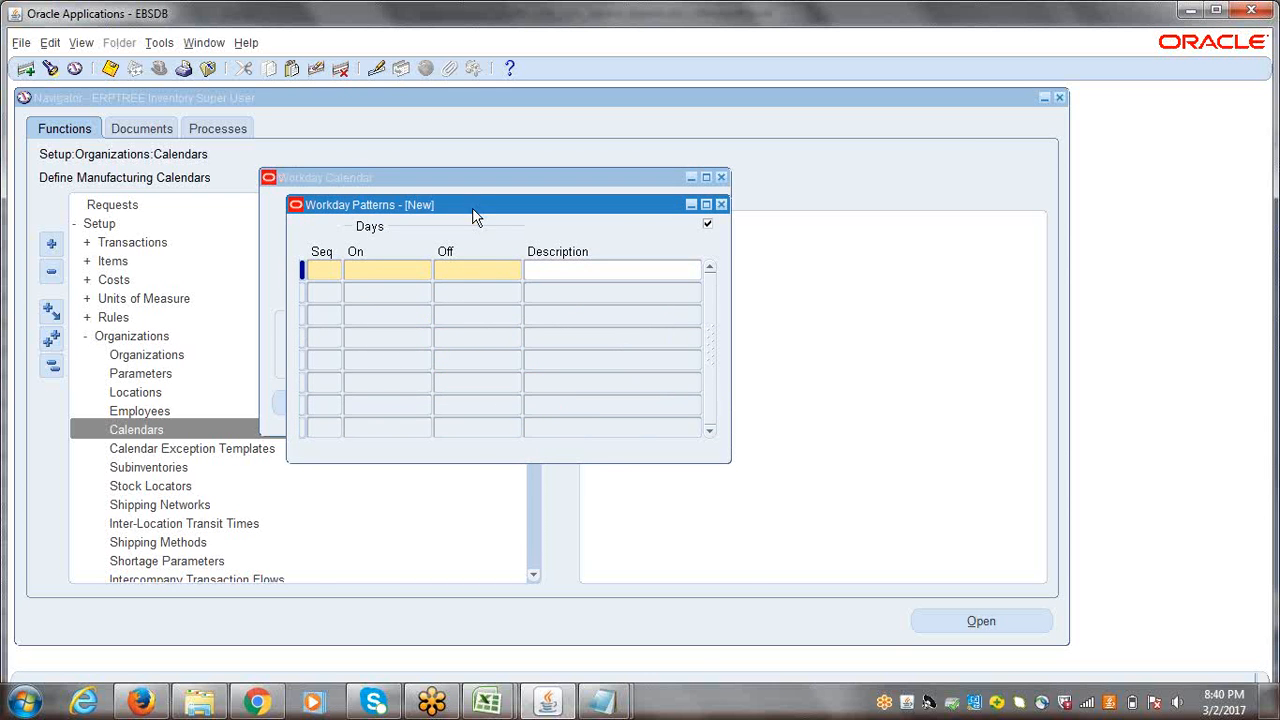
left_click_drag(472, 204, 501, 450)
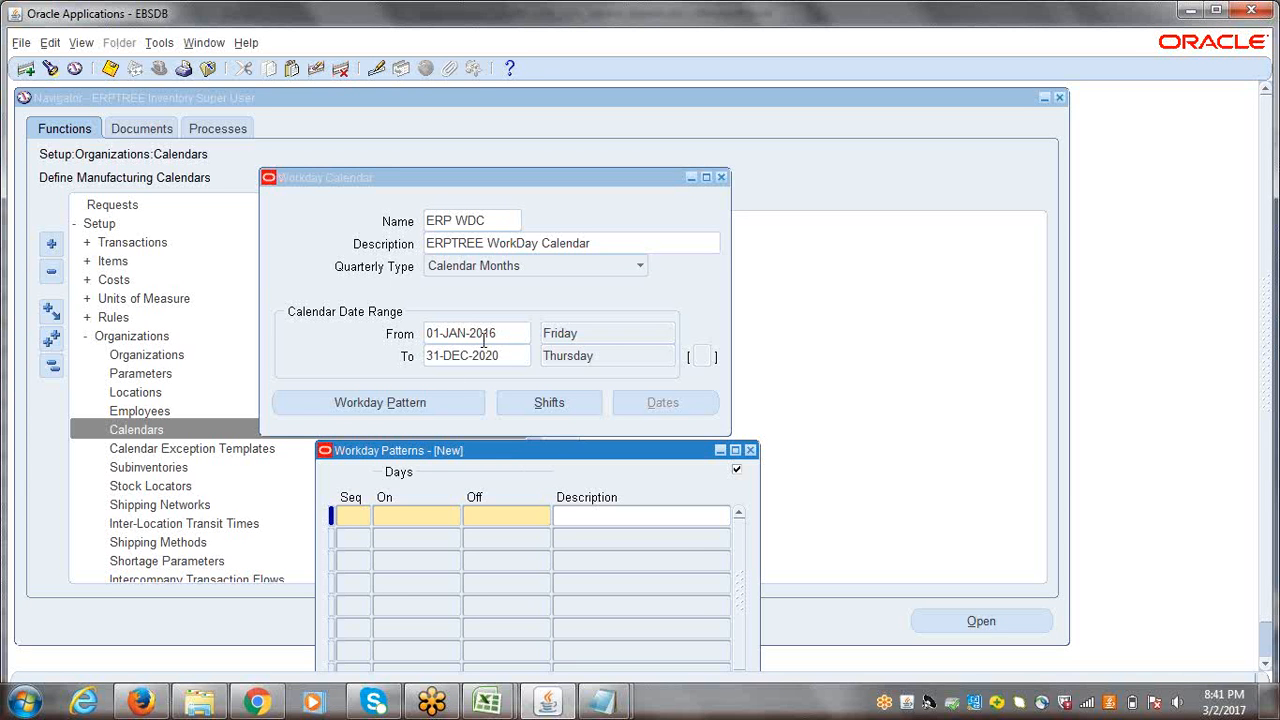
type("1")
key("Tab")
type("1")
key("Tab")
type("2")
Step: Add sequence 2 to the workday pattern with 4 days on and 0 days off
left_click(350, 541)
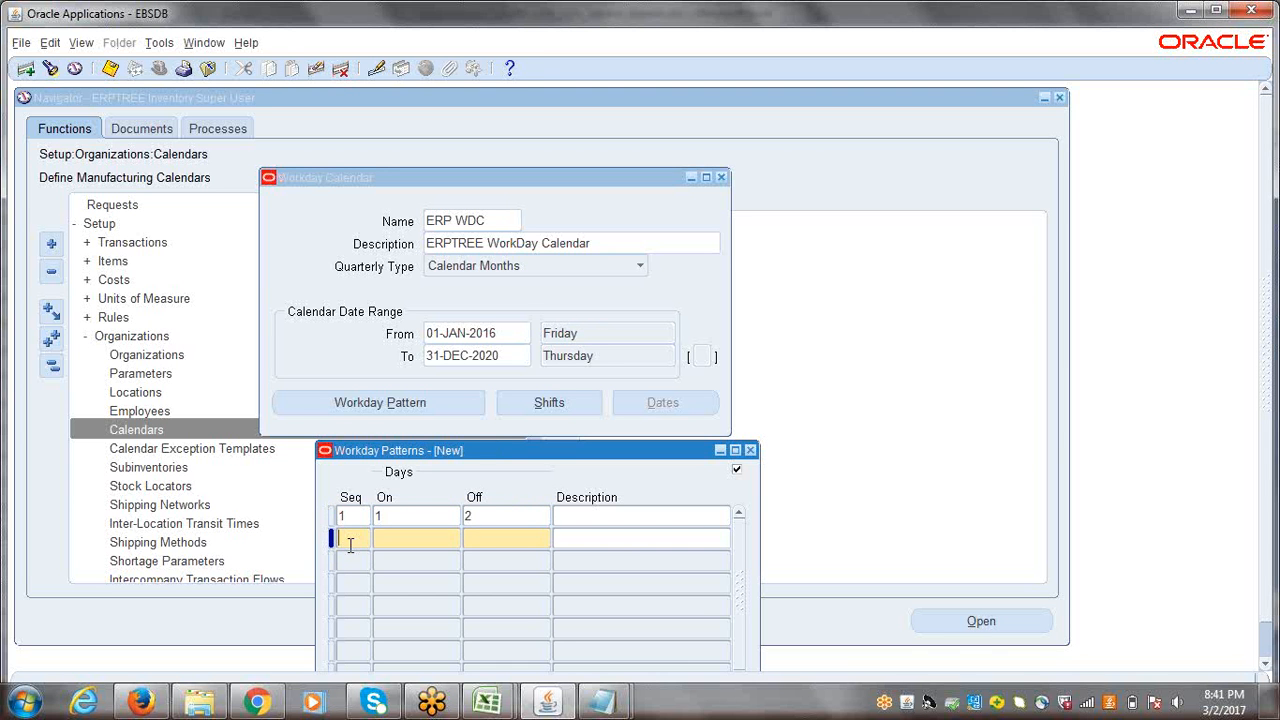
type("2")
left_click(427, 546)
type("4")
left_click(484, 539)
type("0")
double_click(414, 543)
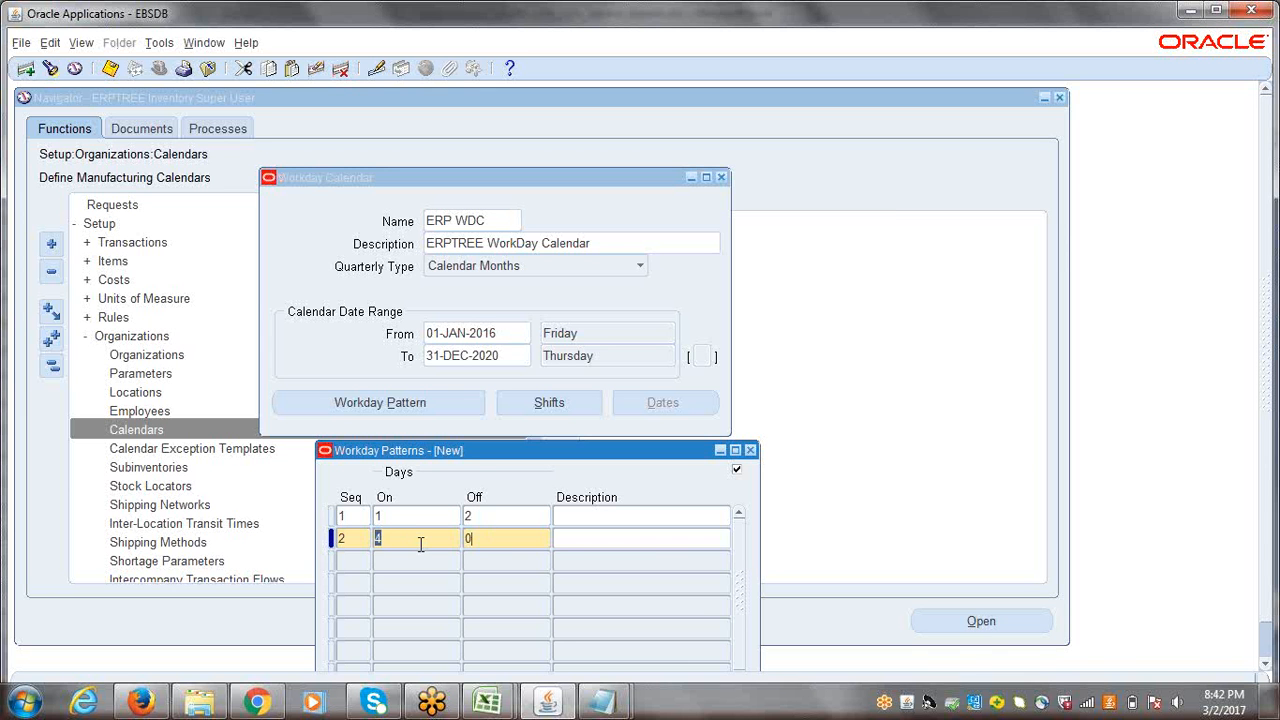
Step: Save the calendar's workday pattern and return to the Workday Calendar form
left_click_drag(456, 450, 356, 425)
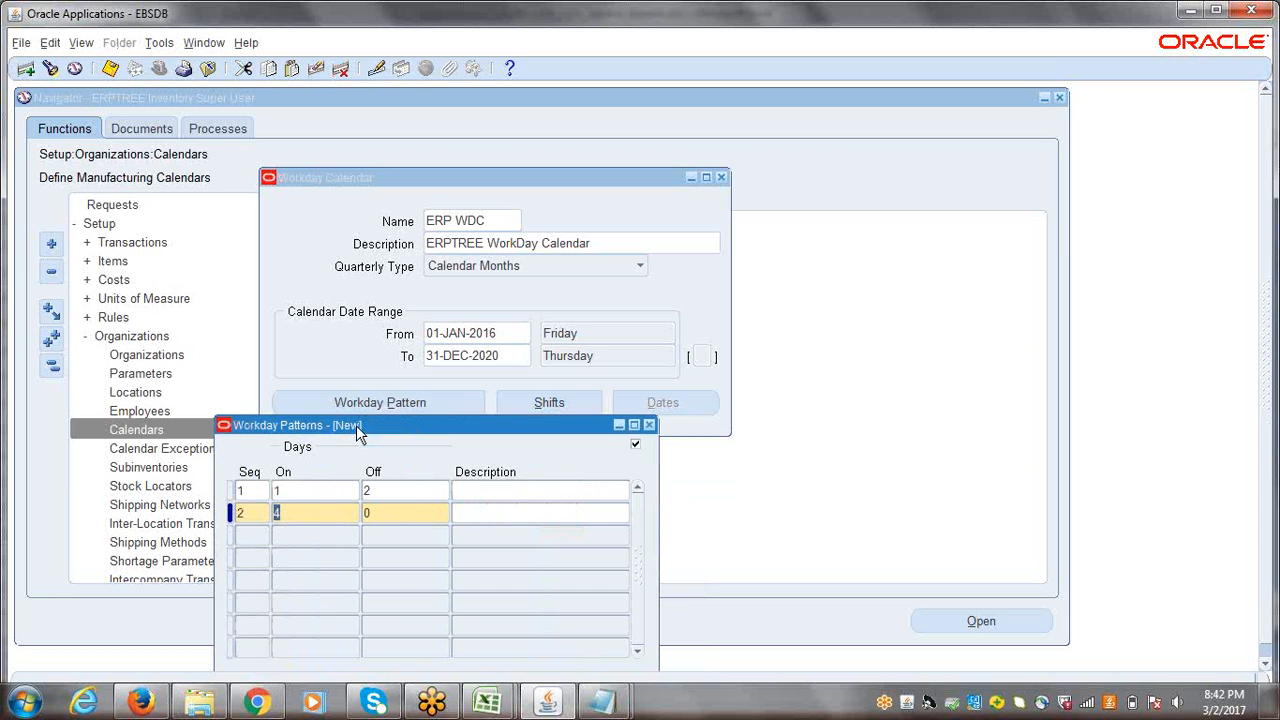
key("ctrl+s")
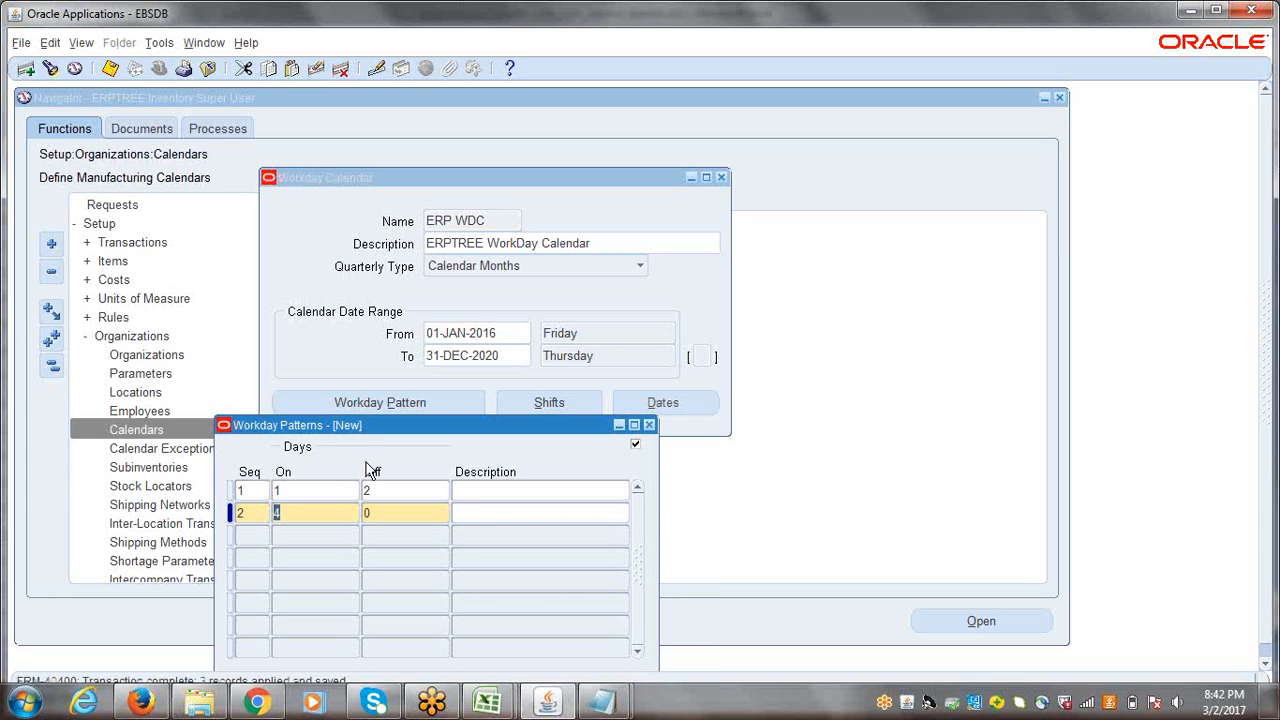
left_click(649, 426)
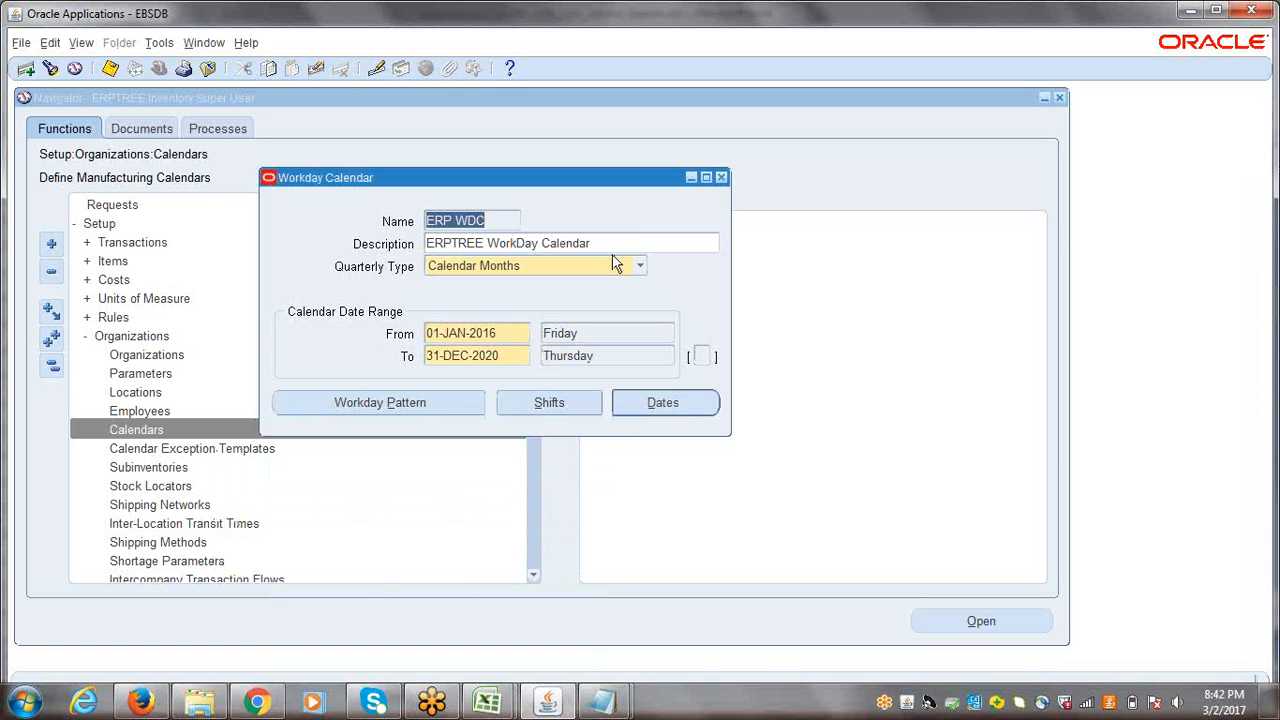
Step: Open the calendar's shifts and add shift number 1 with the description Day Shift
left_click(549, 405)
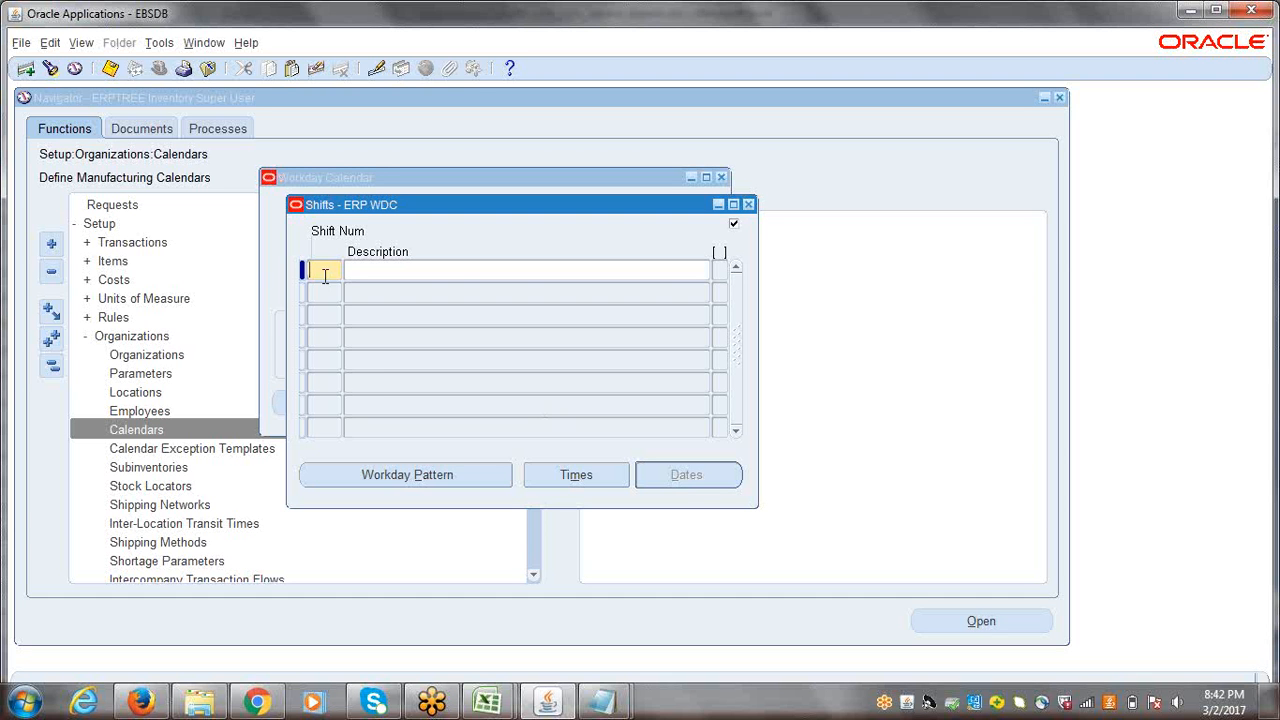
type("1")
key("Tab")
type("Day Shift")
Step: Set the Day Shift times to start at 08:00:00 and stop at 18:00:00, save them, and return to the shift list
left_click(577, 476)
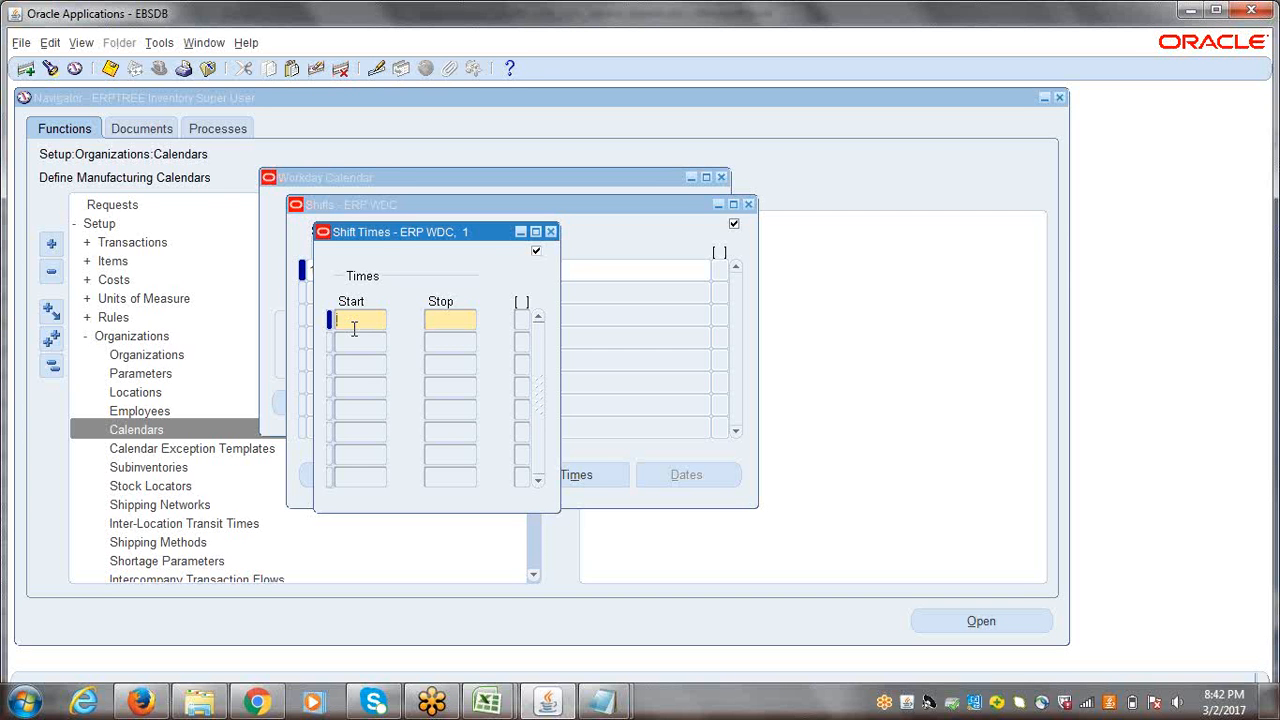
type("08:00:00")
key("Tab")
type("18:00:00")
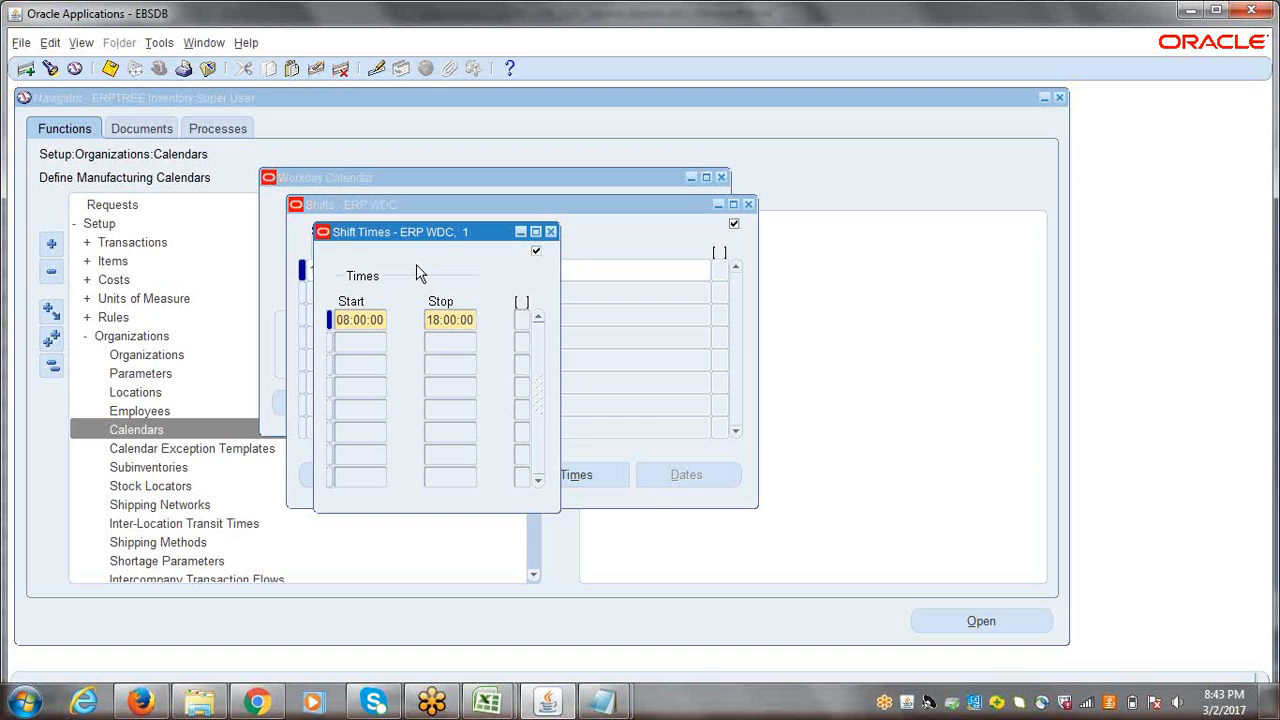
key("ctrl+s")
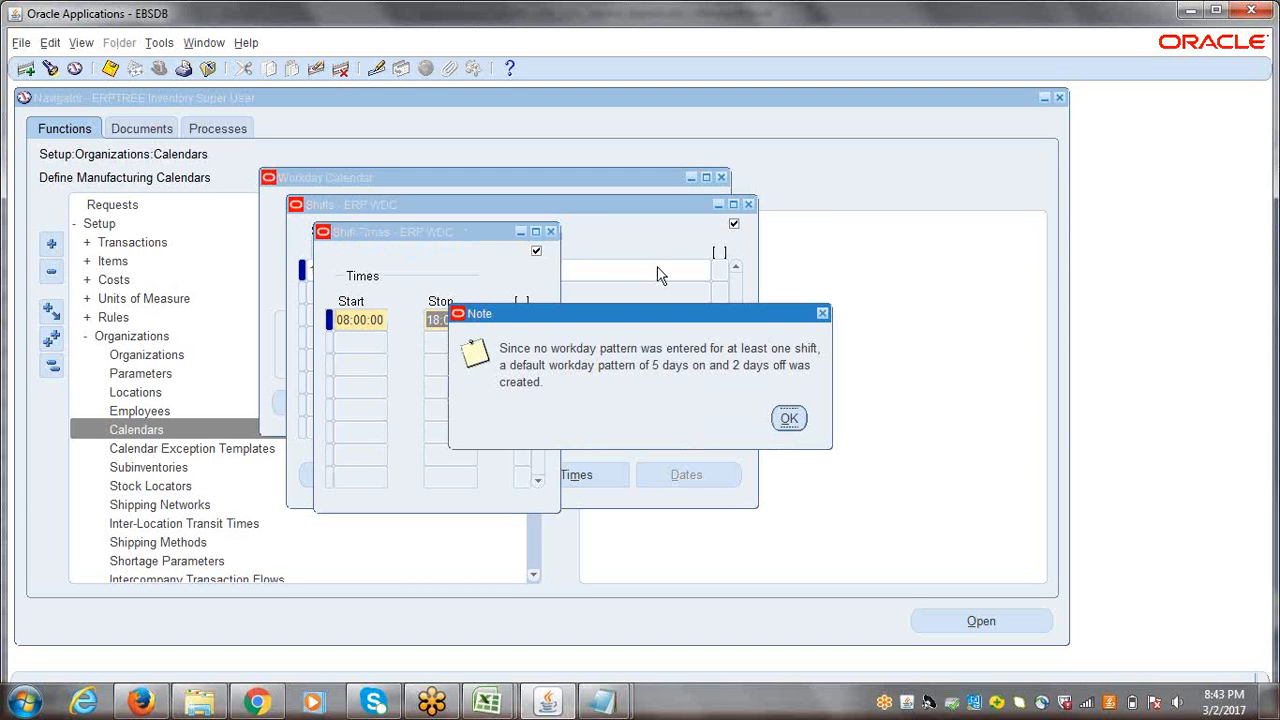
left_click_drag(662, 316, 518, 312)
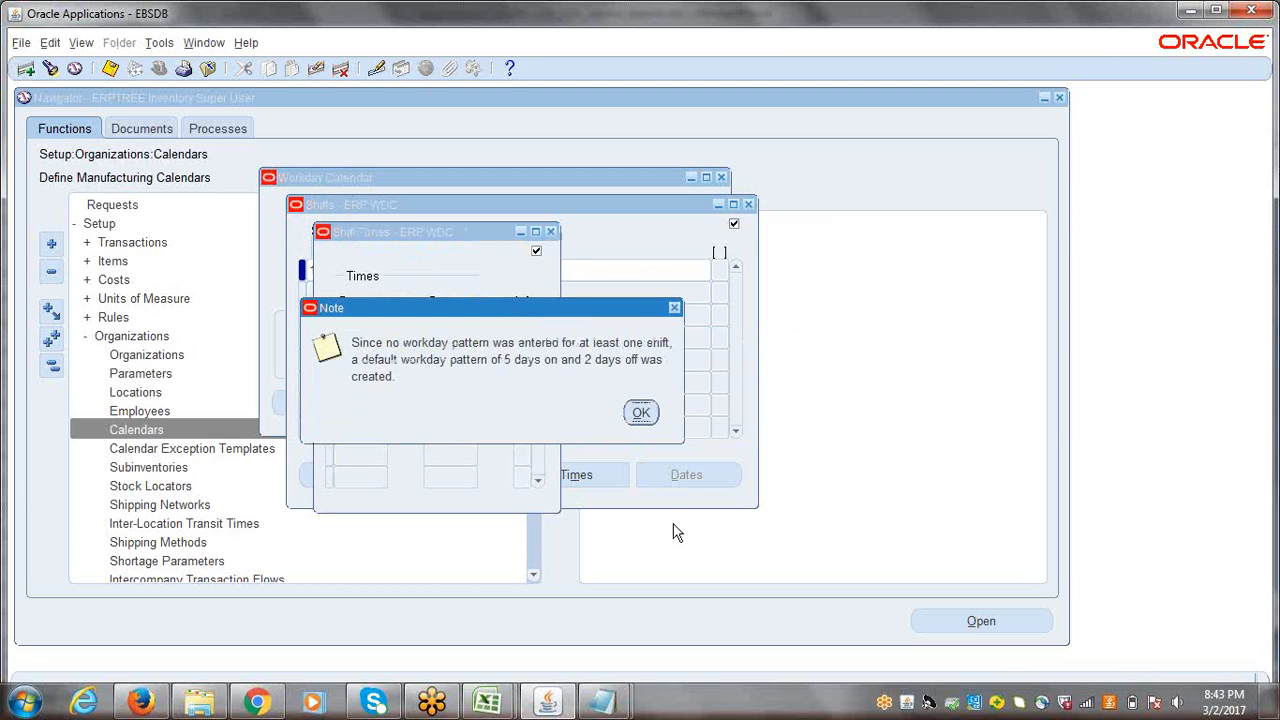
left_click(640, 414)
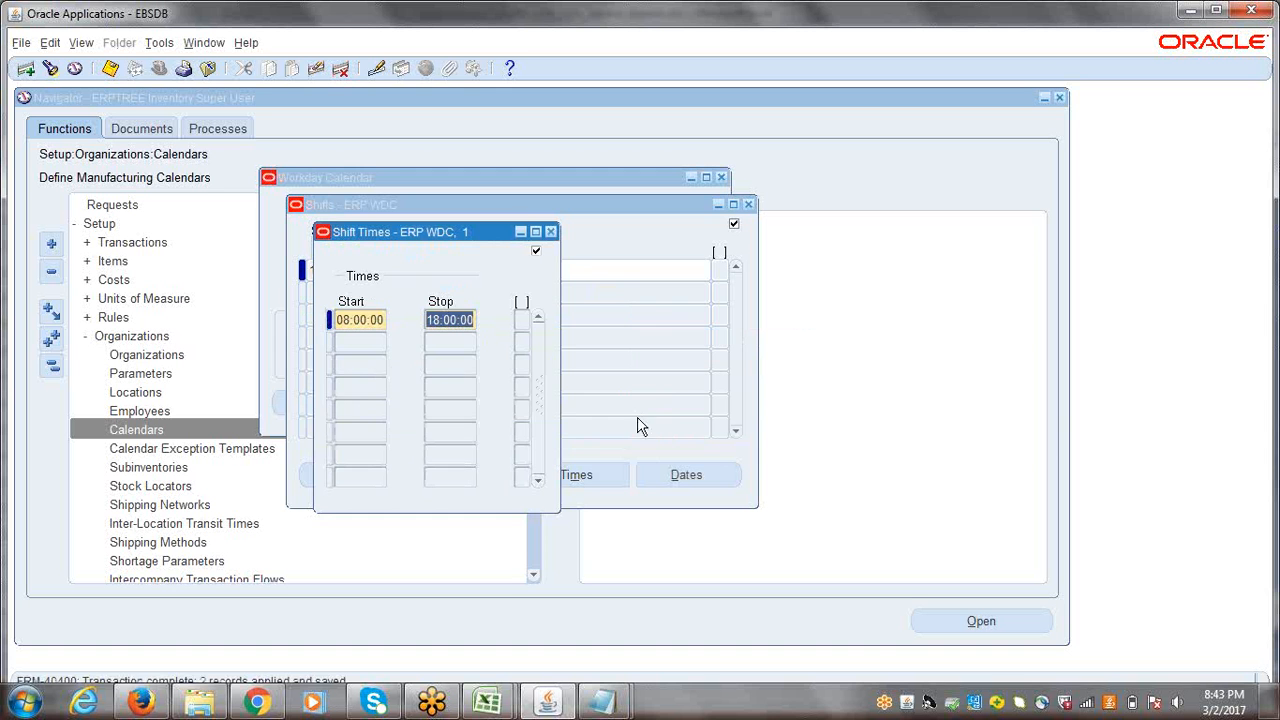
left_click(547, 232)
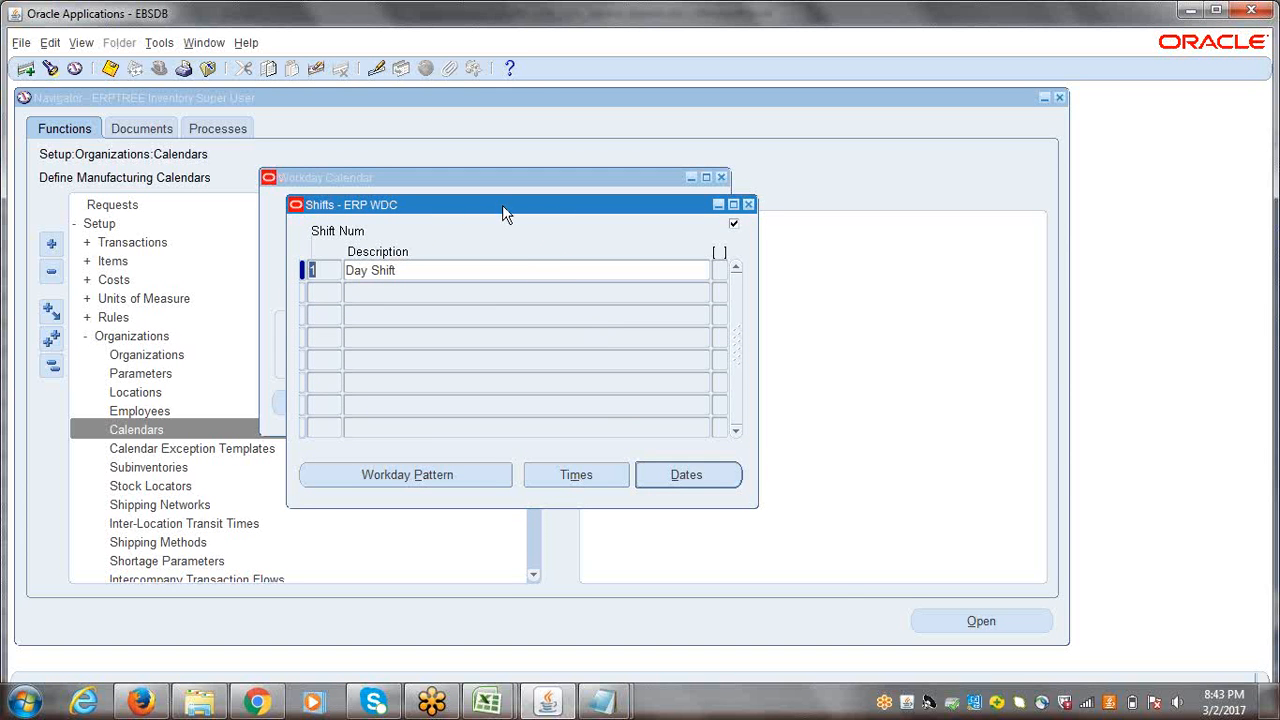
left_click_drag(502, 211, 569, 286)
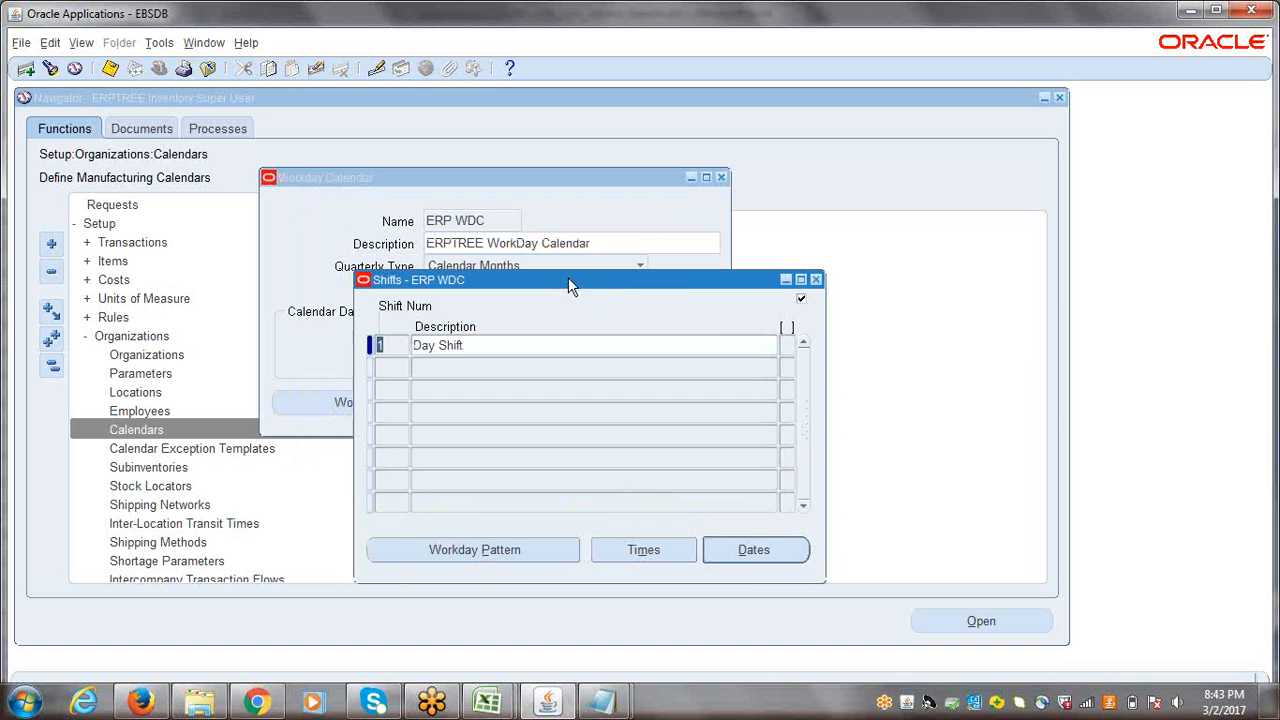
left_click(745, 551)
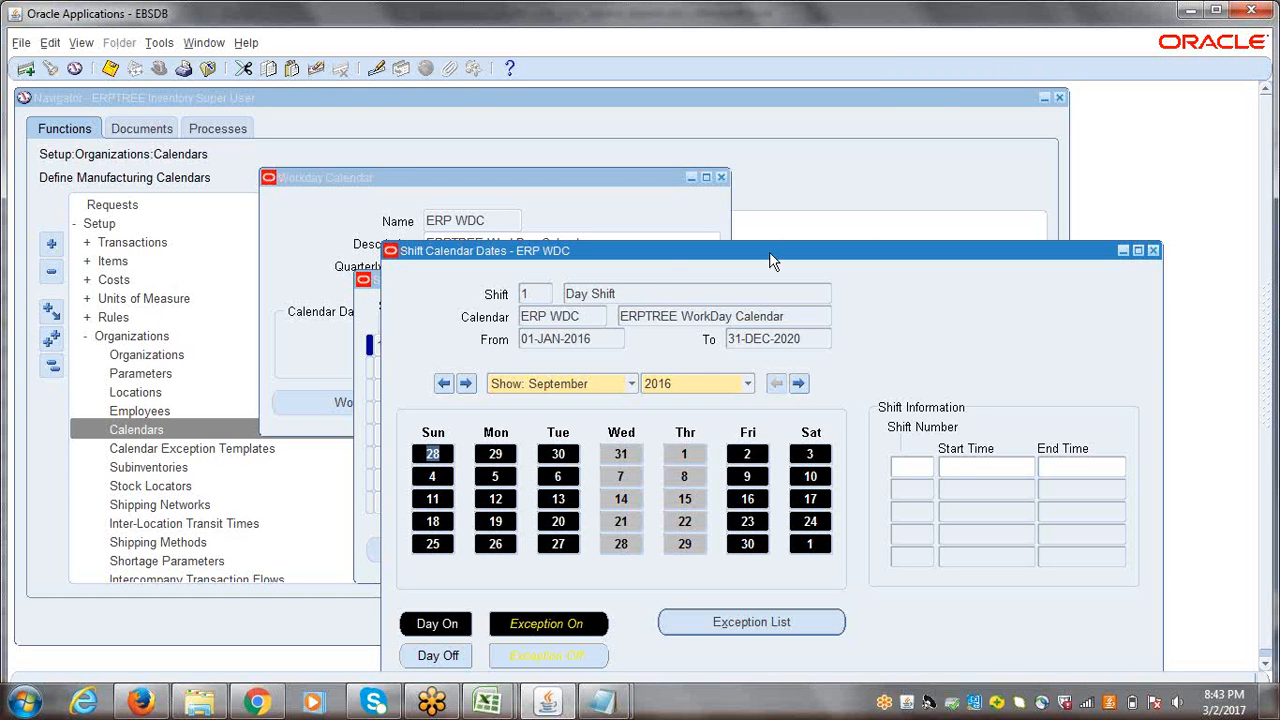
left_click(1045, 15)
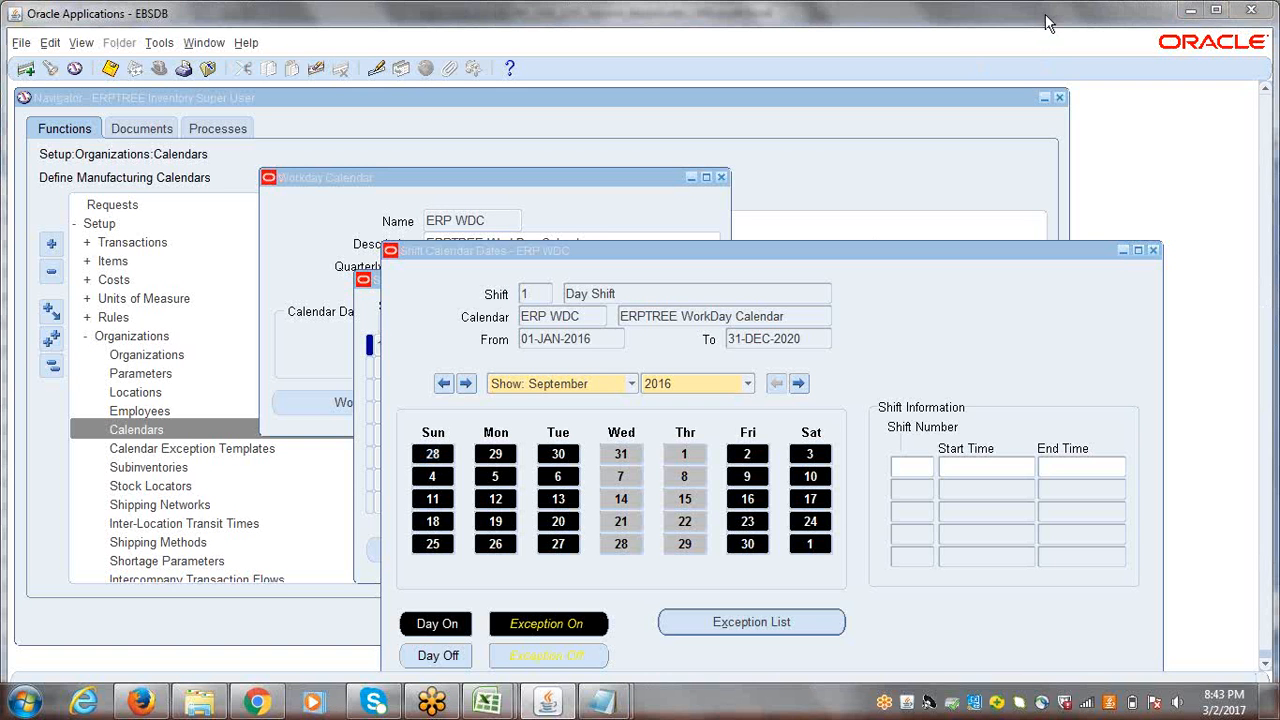
left_click(1045, 15)
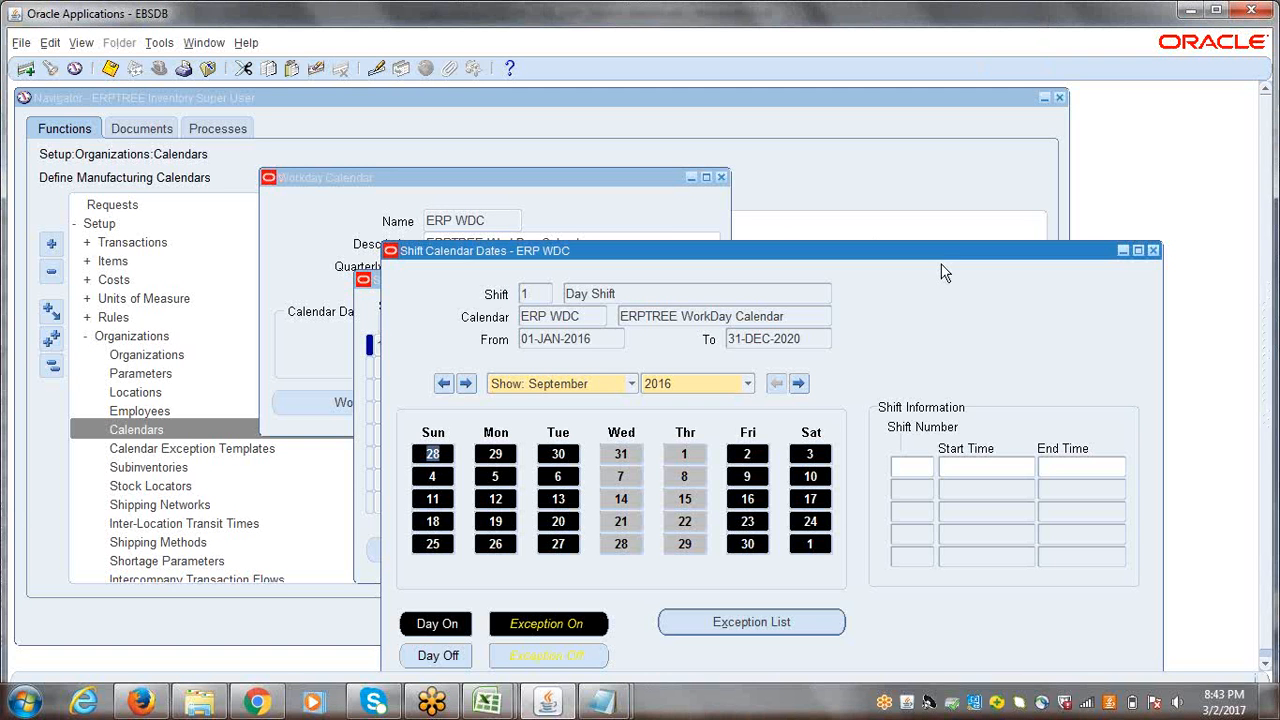
left_click(1153, 250)
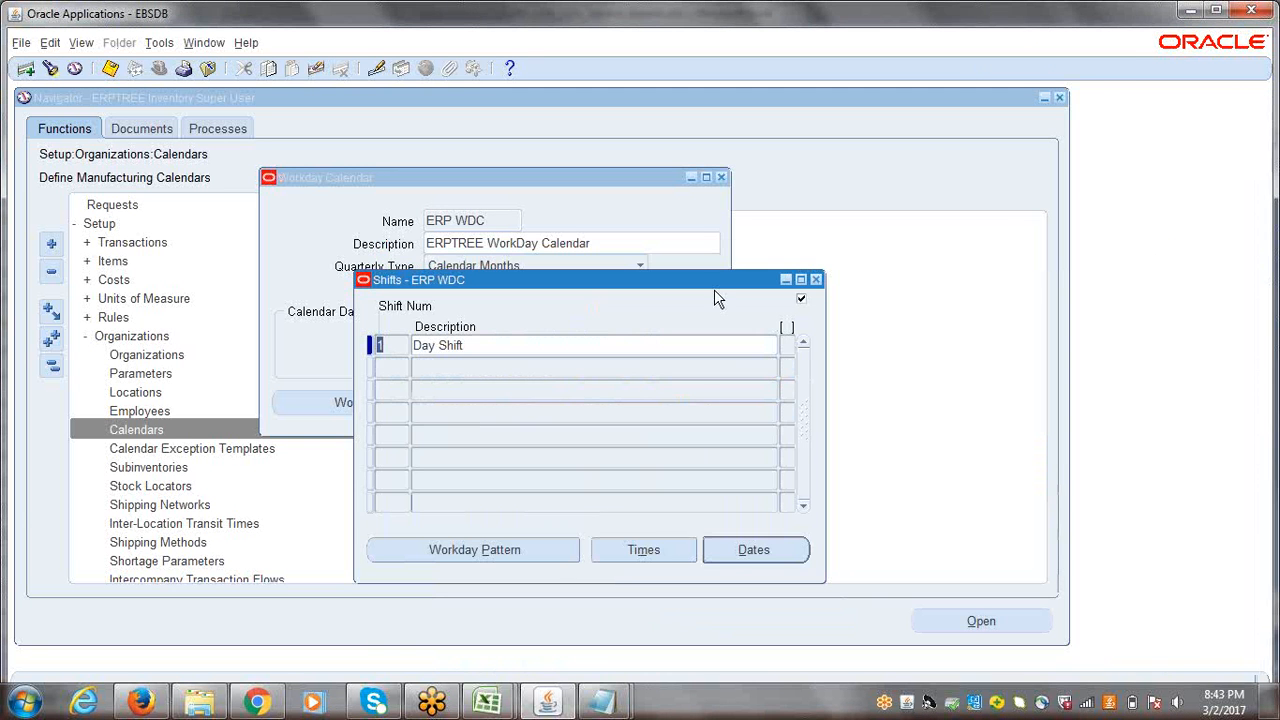
left_click(816, 279)
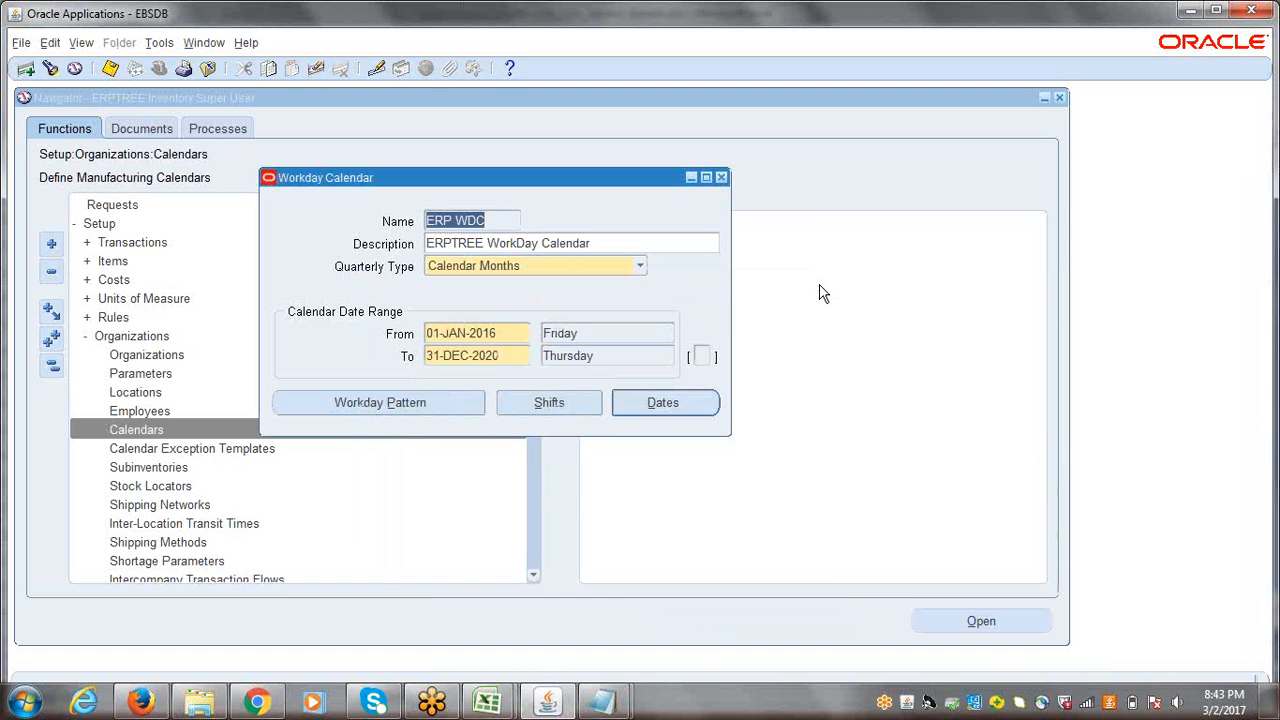
Step: Review the on and off days in the calendar's workday pattern and close it
left_click(449, 335)
left_click(398, 408)
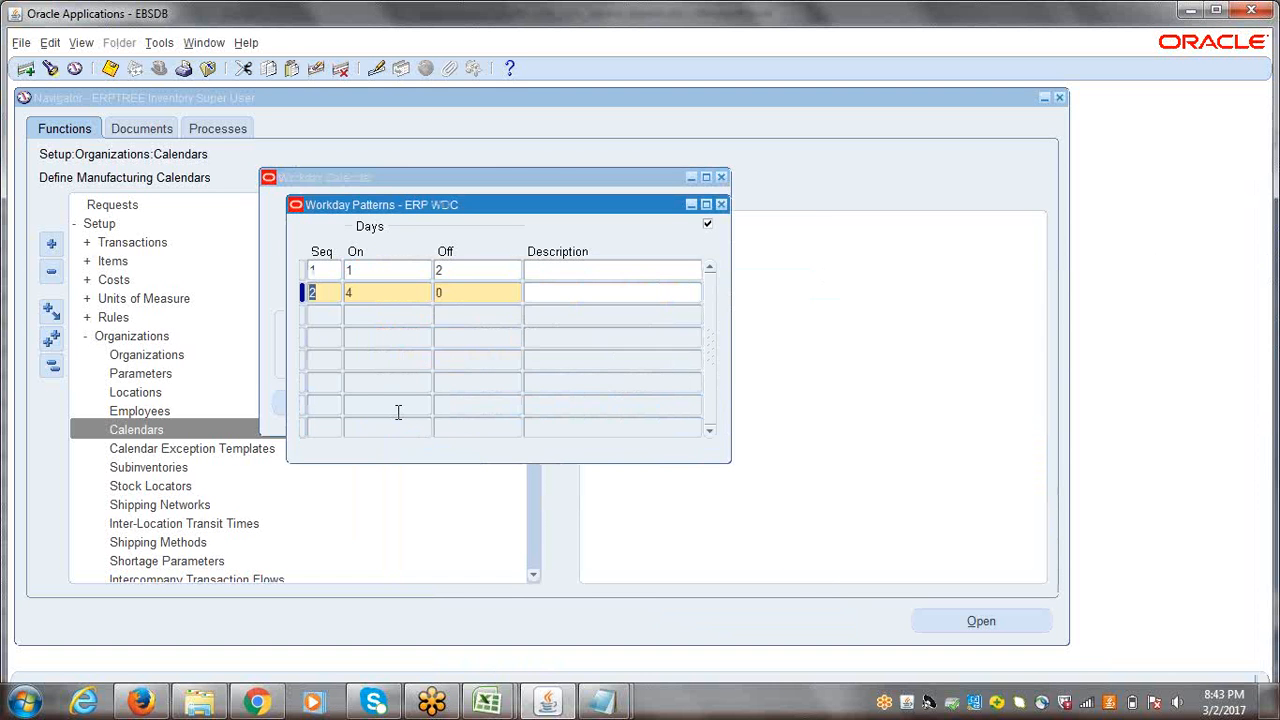
left_click(377, 272)
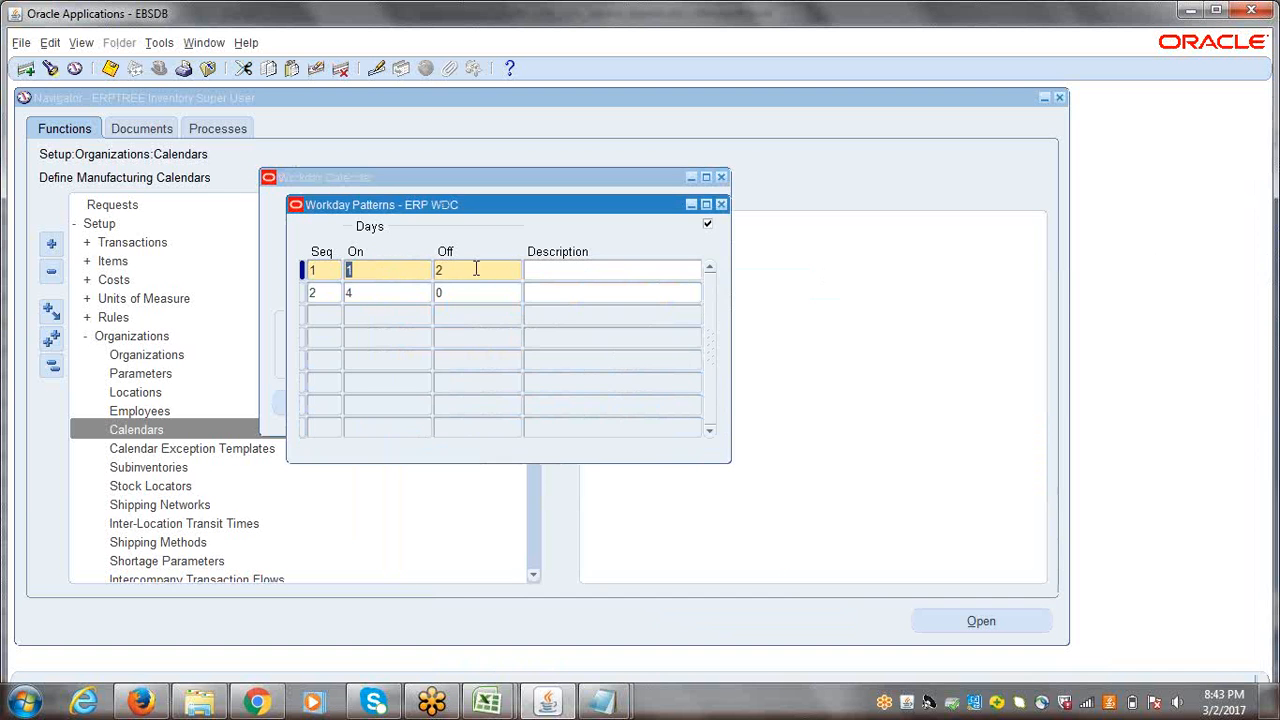
key("ctrl+s")
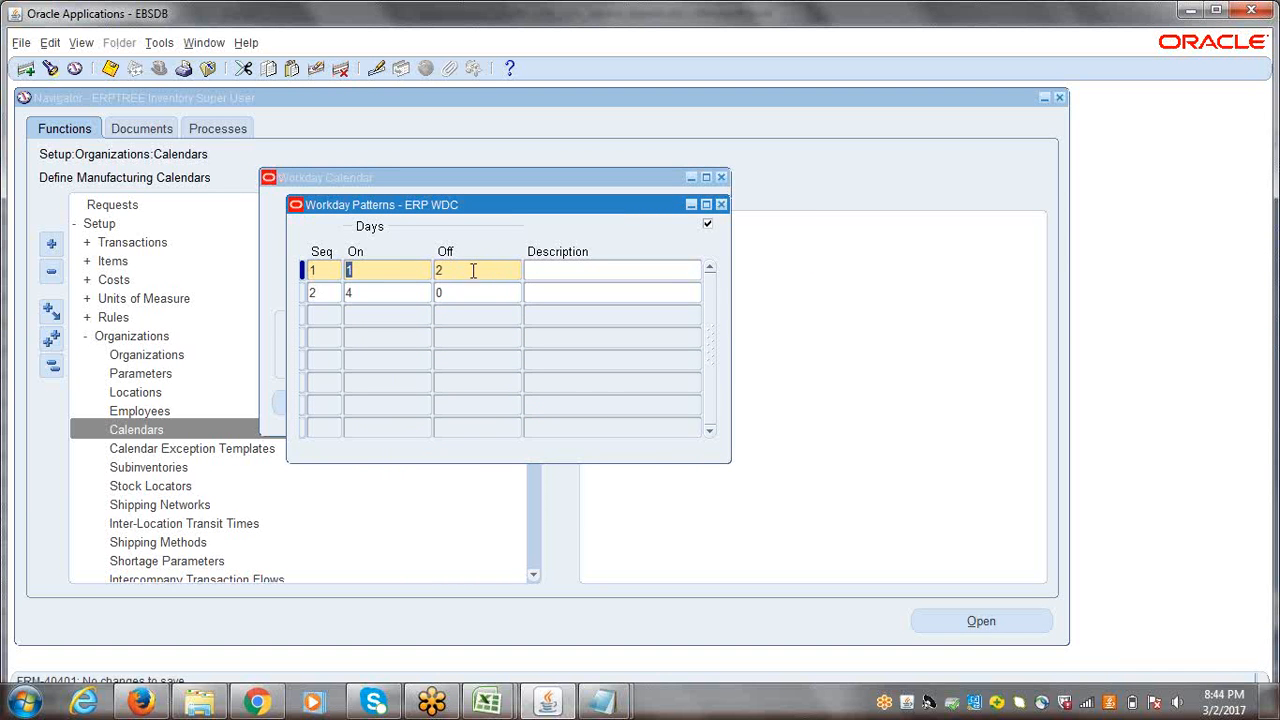
left_click(721, 204)
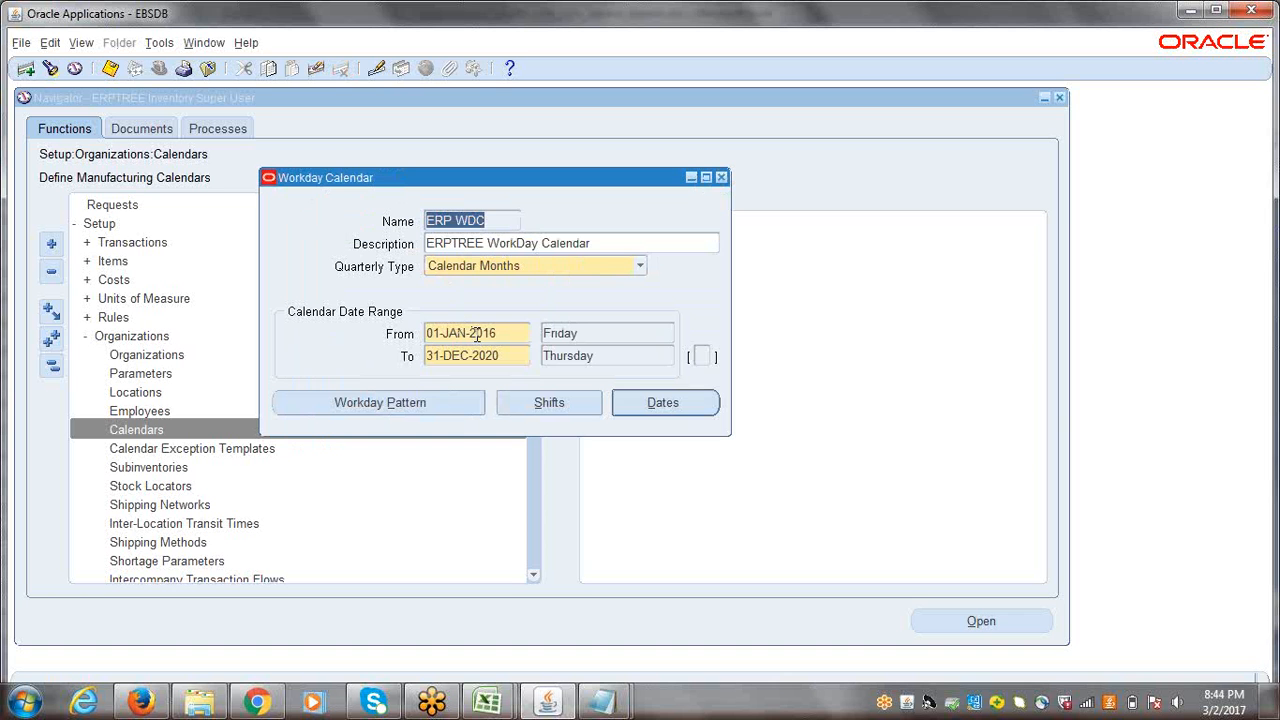
Step: Check the system date and the calendar's From date, and recheck the workday pattern entries
left_click(1228, 709)
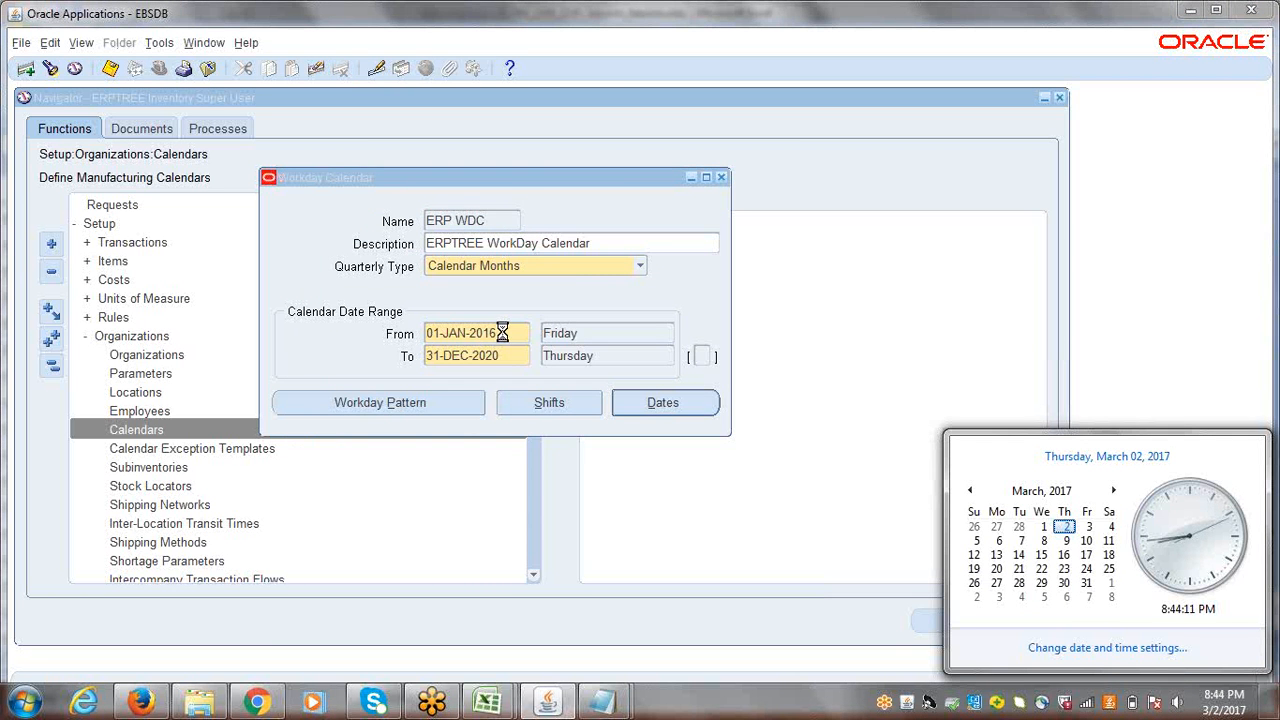
left_click(505, 335)
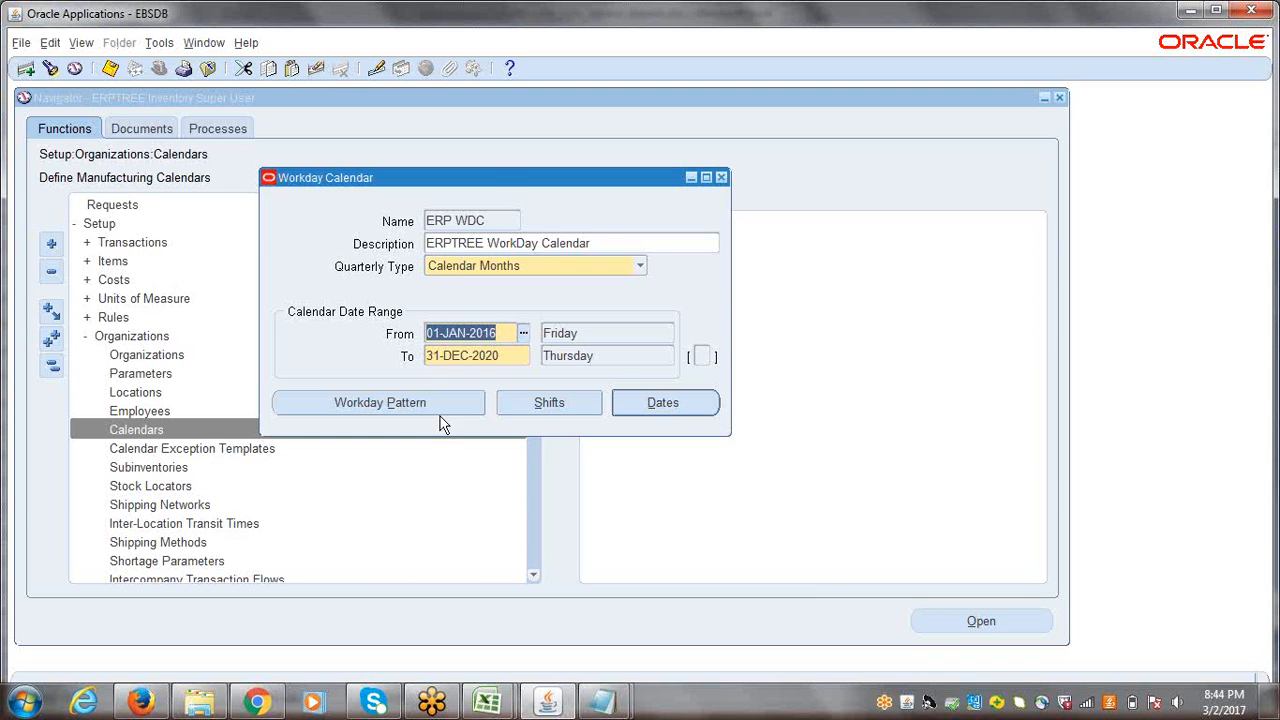
left_click(402, 400)
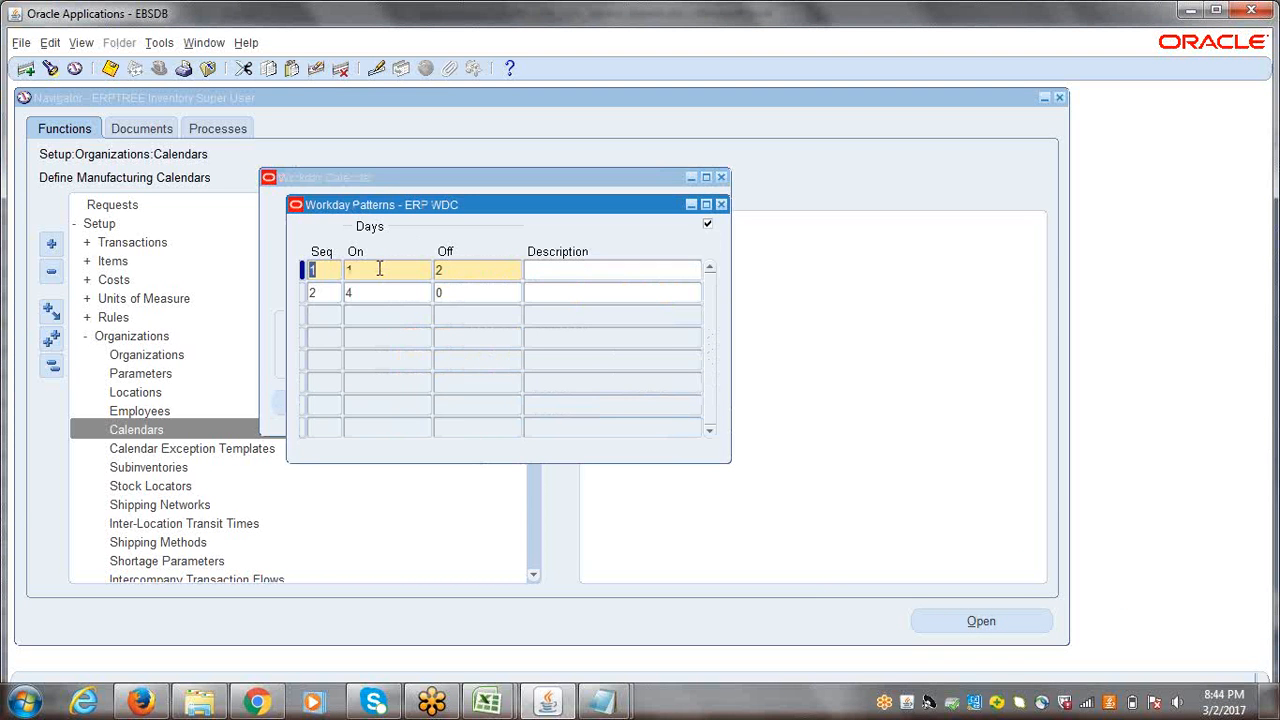
key("Tab")
key("ctrl+s")
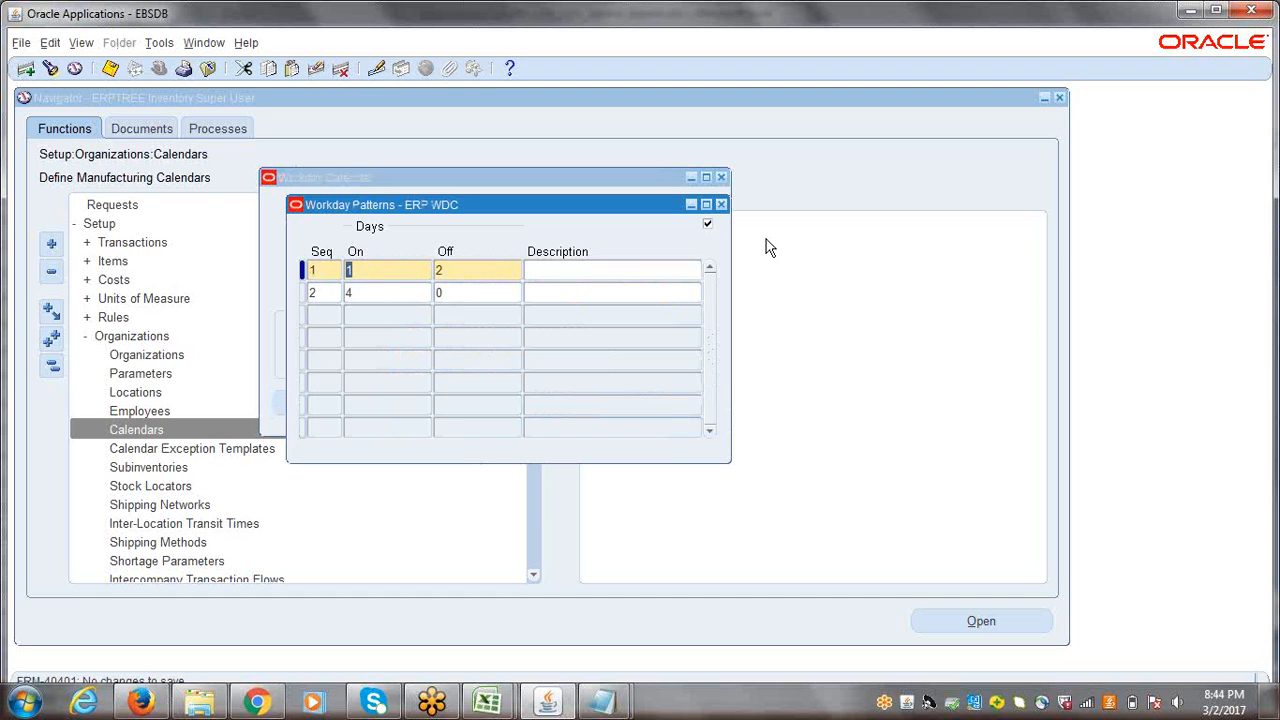
left_click(722, 205)
left_click(502, 333)
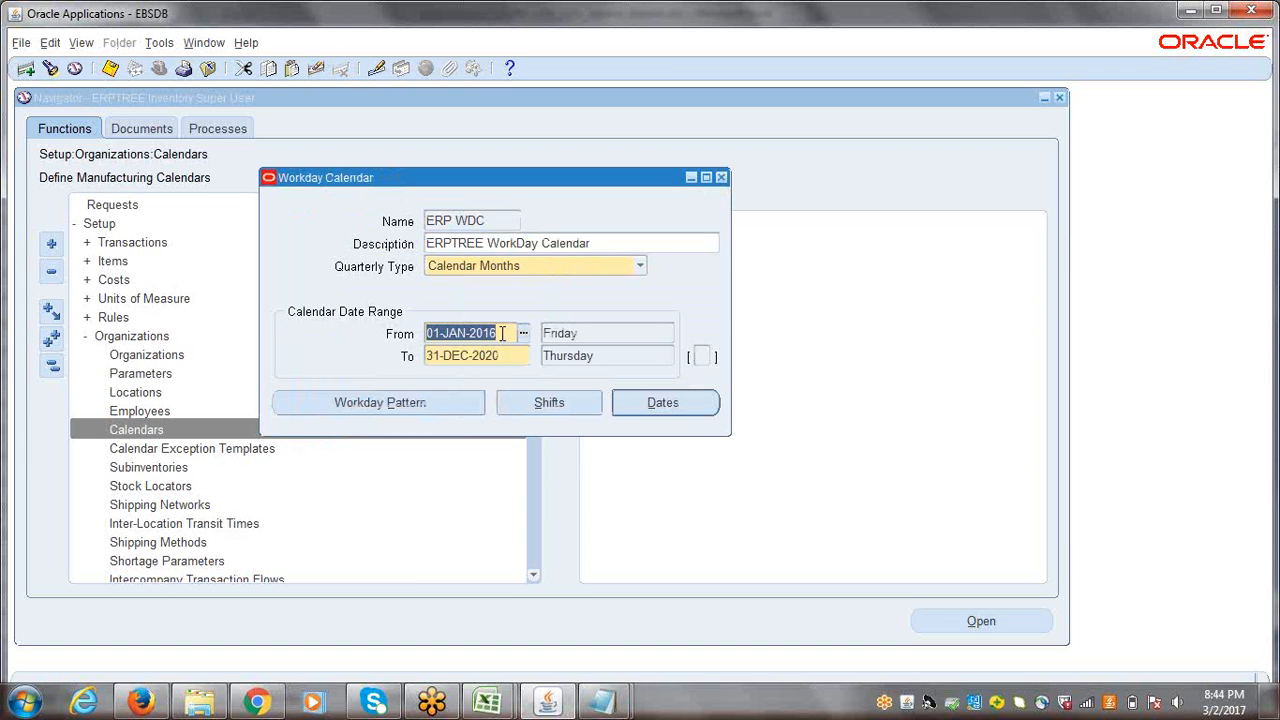
key("ctrl+s")
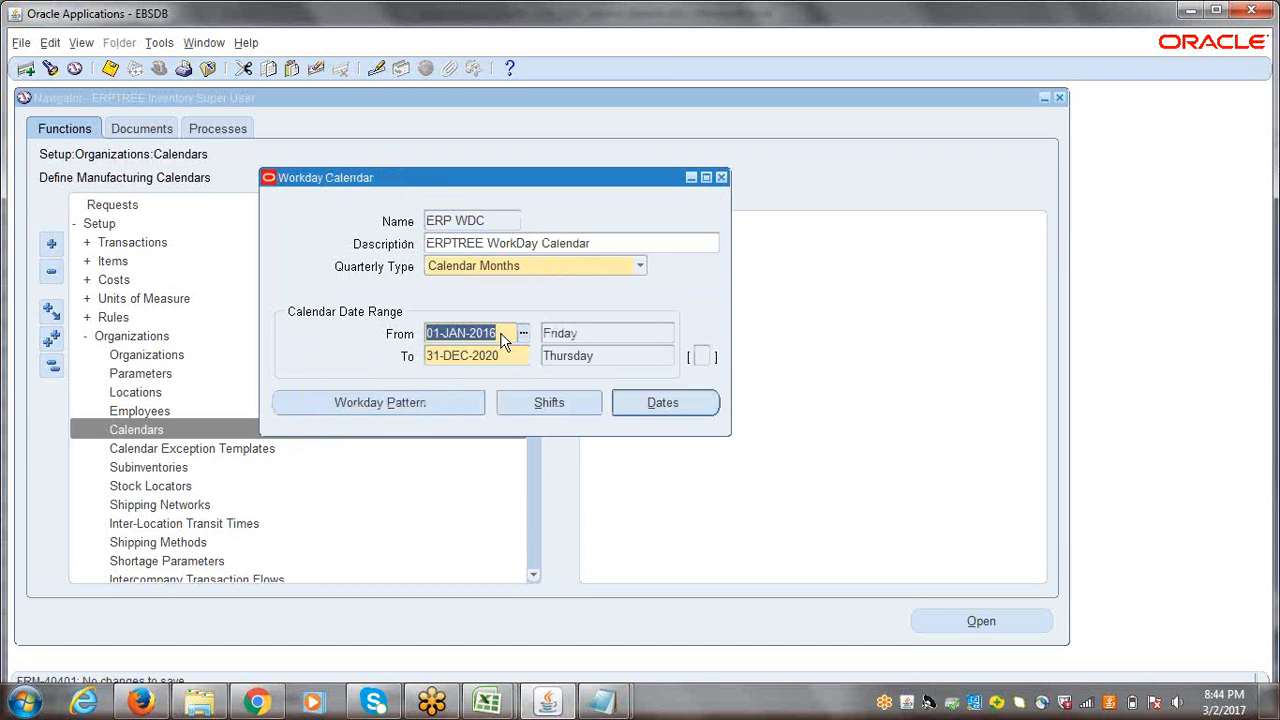
left_click(428, 403)
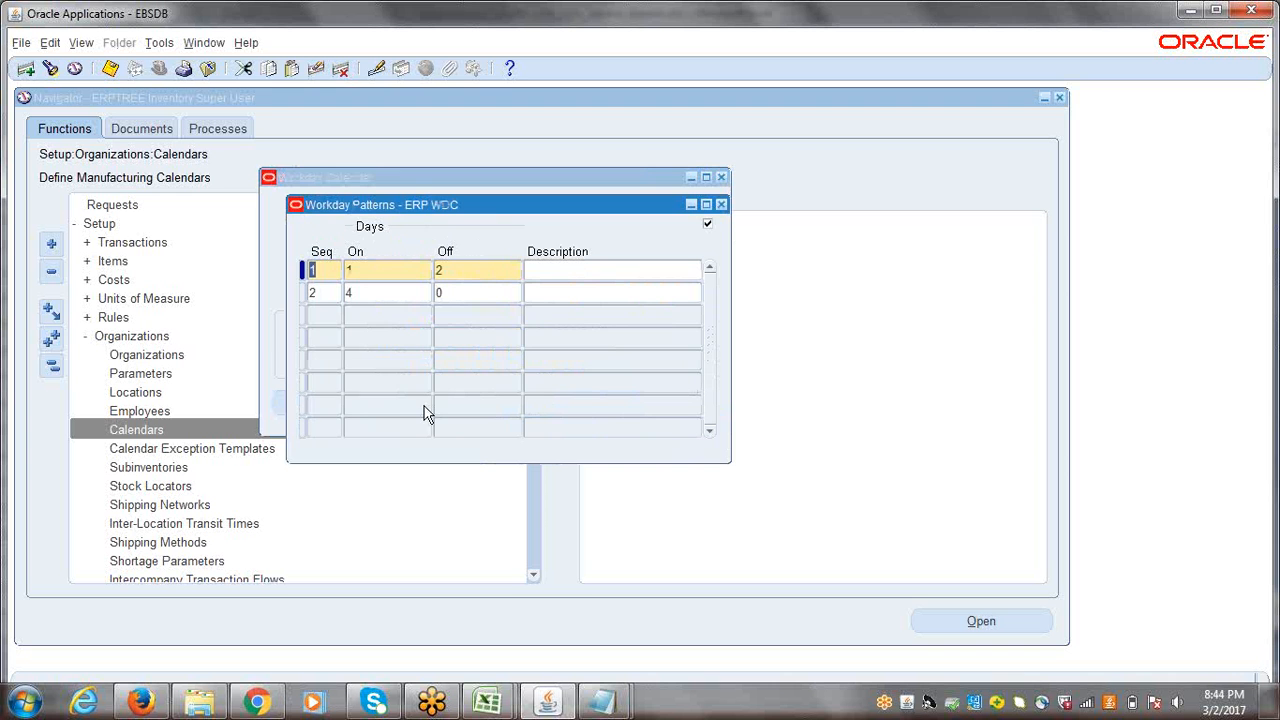
left_click(721, 204)
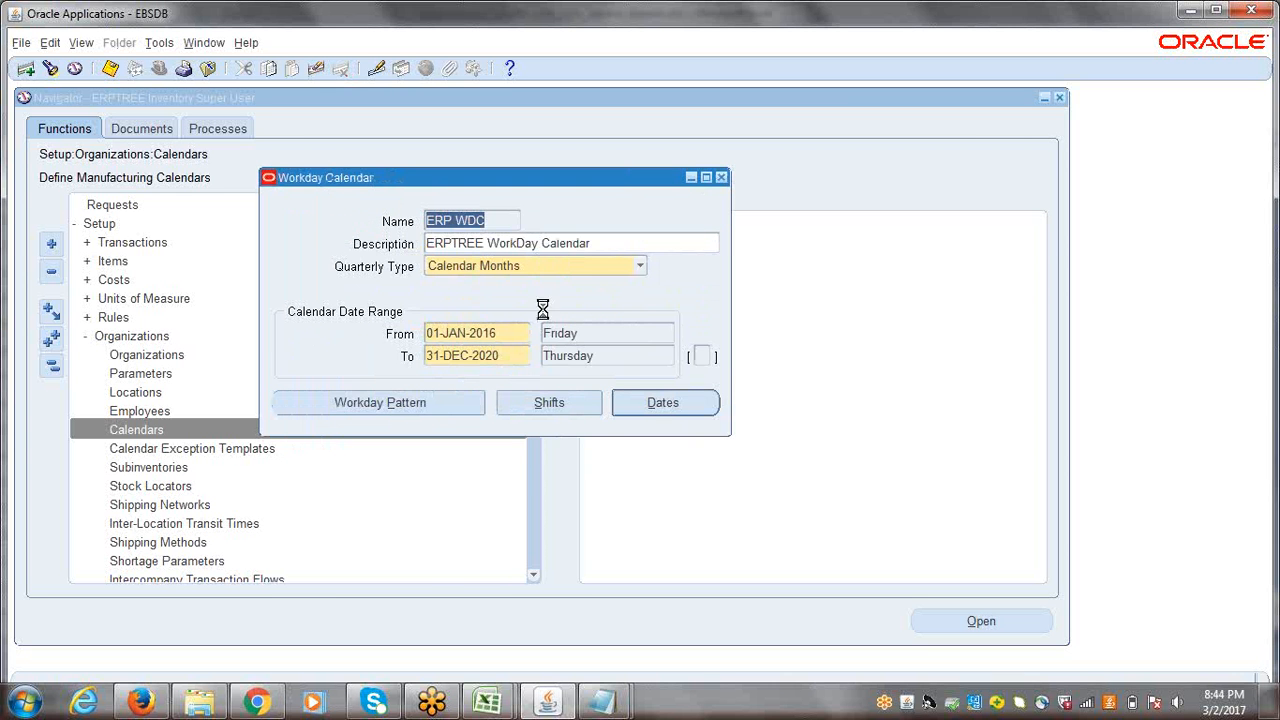
Step: In the calendar's September 2016 dates, mark Monday the 29th as an off exception and Sunday the 28th as an on exception in the first week
left_click(654, 402)
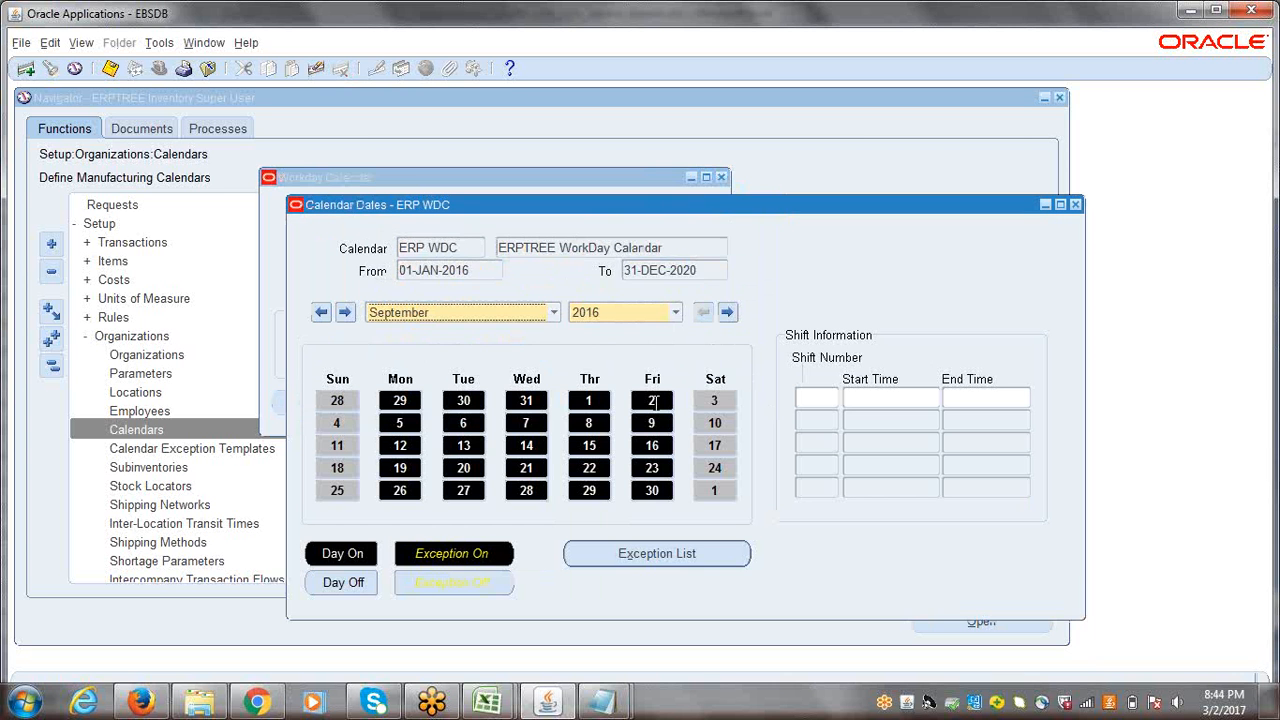
left_click(1075, 205)
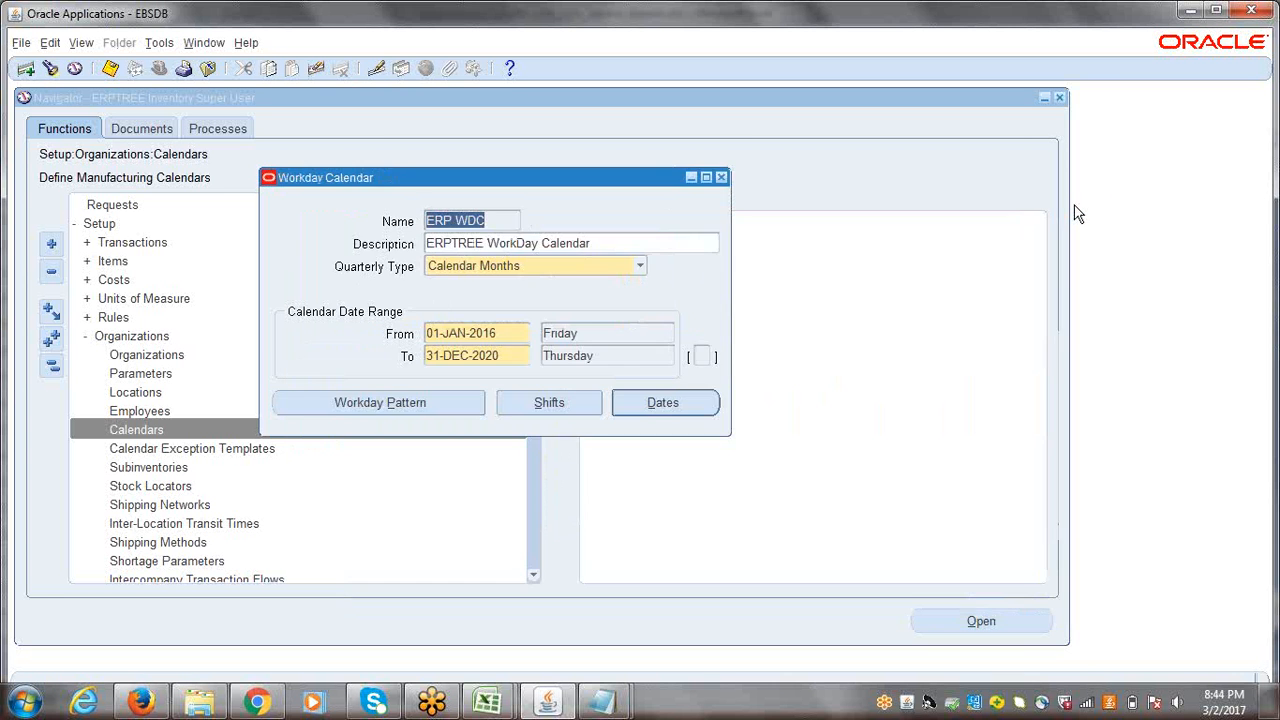
left_click(659, 410)
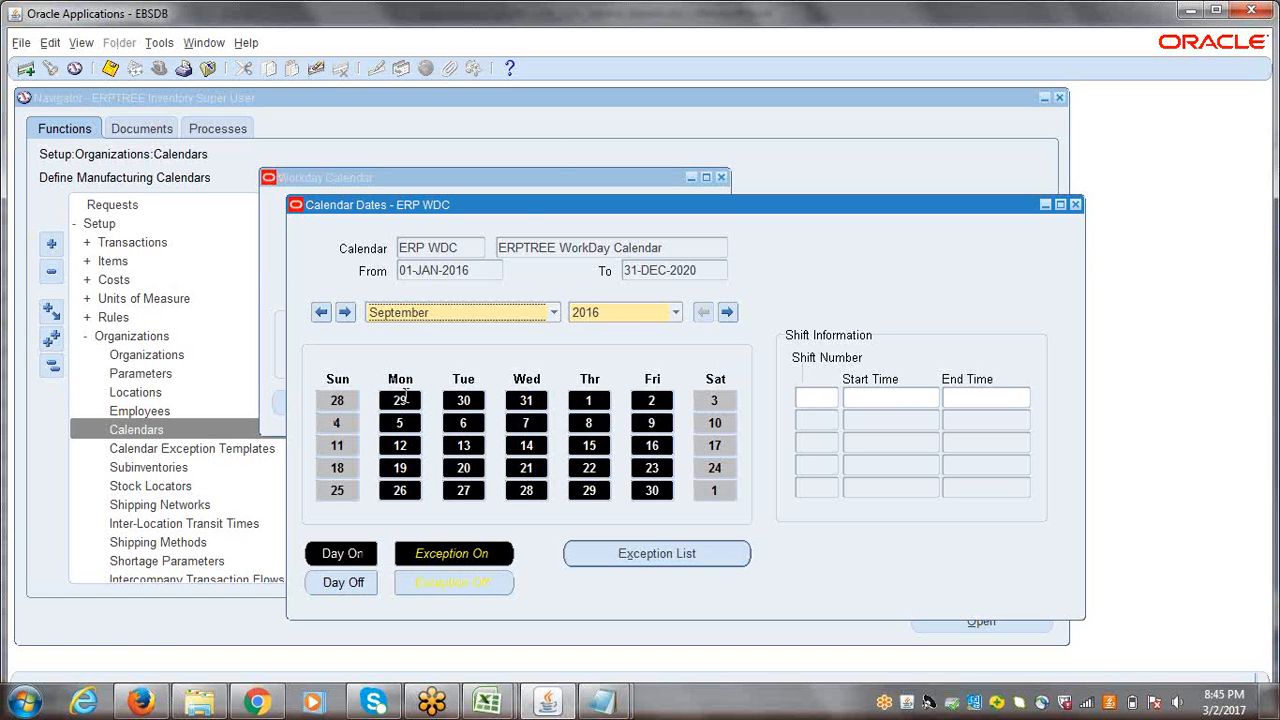
left_click_drag(525, 205, 731, 123)
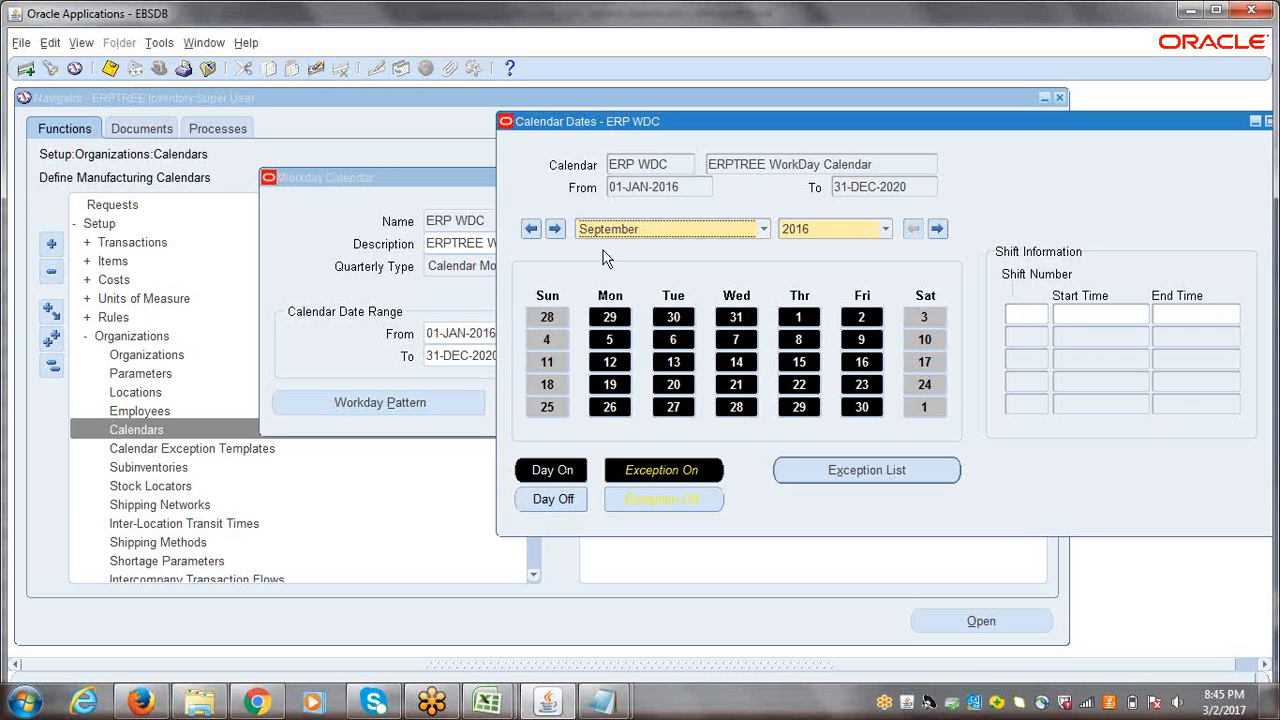
left_click(610, 318)
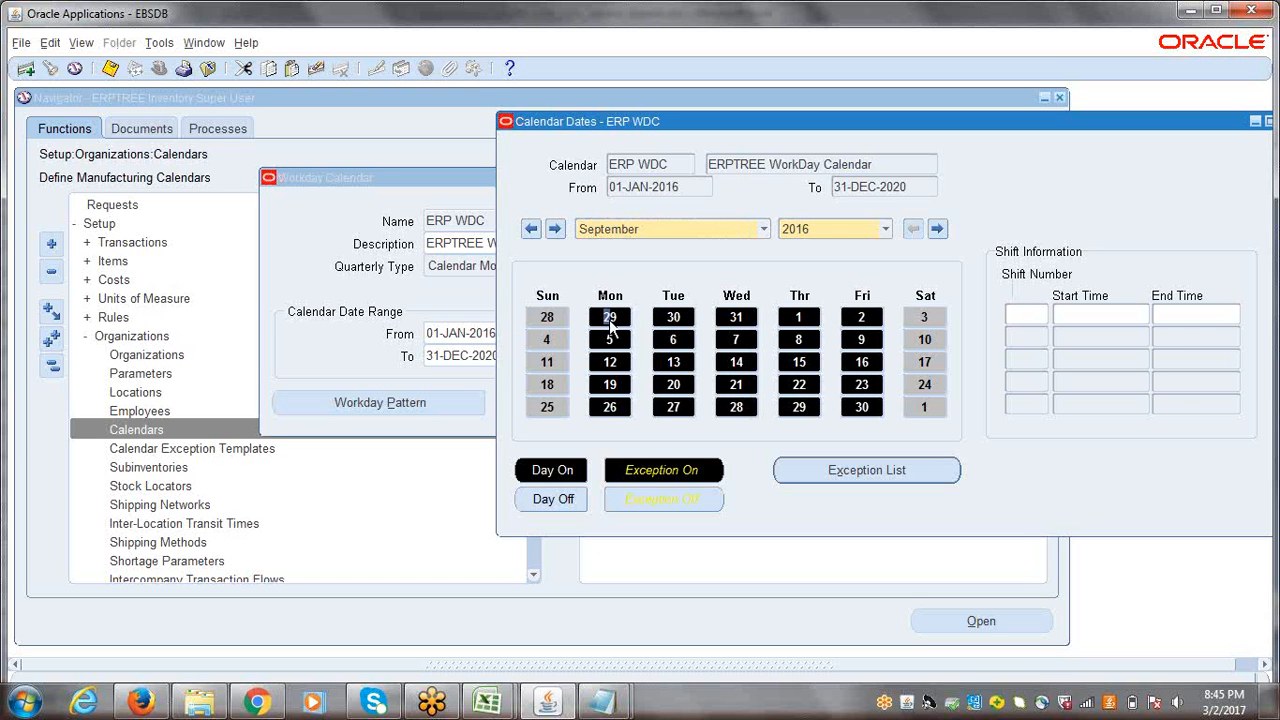
double_click(610, 319)
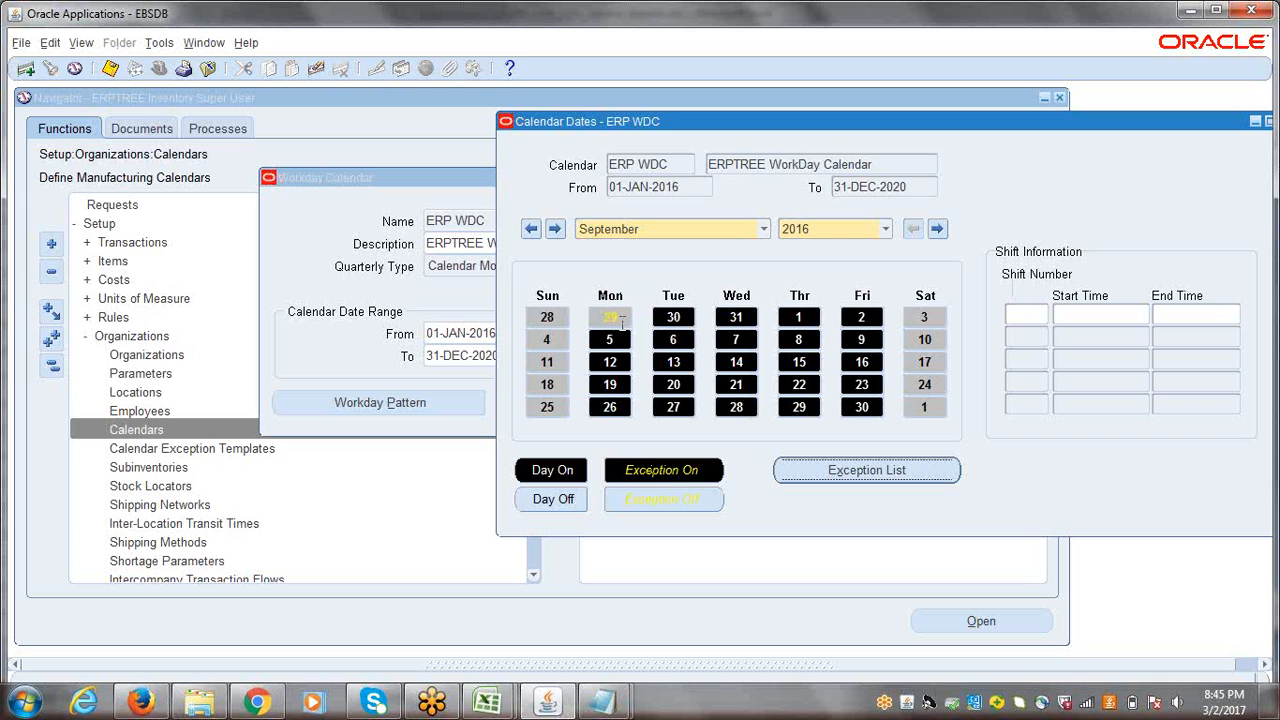
left_click(545, 316)
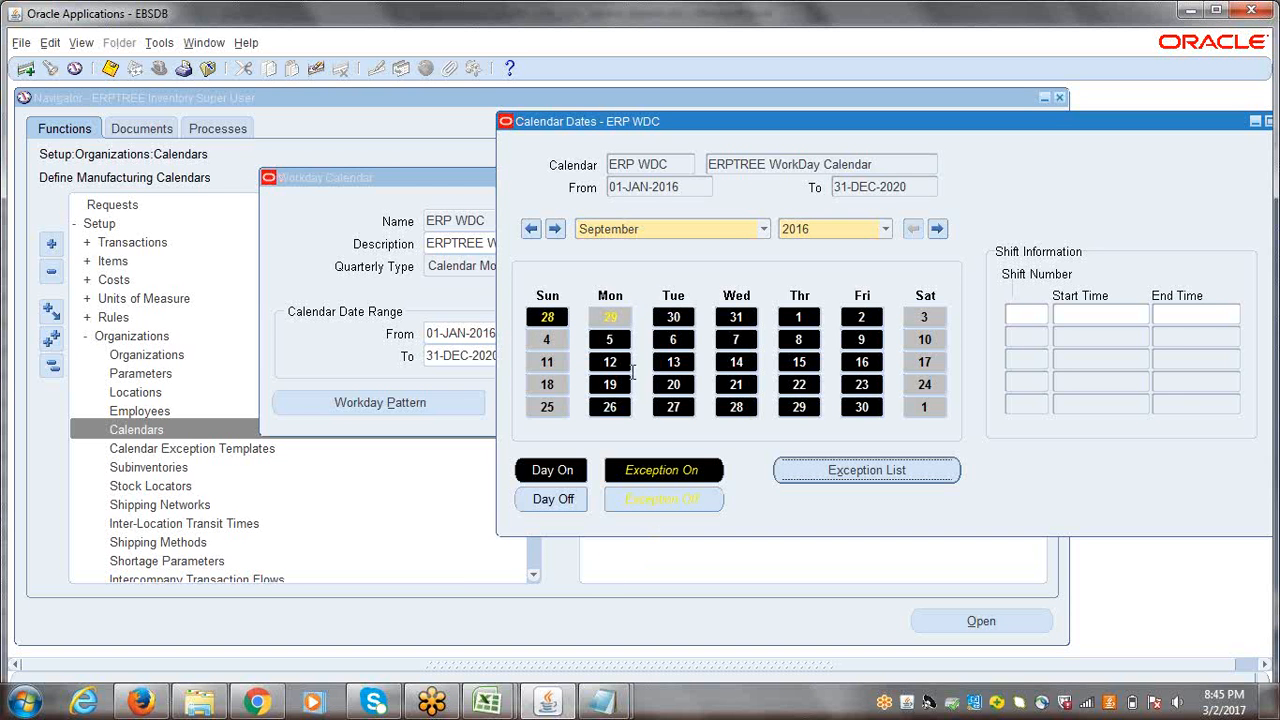
Step: Remove the exceptions on Monday the 29th and Sunday the 28th from the September 2016 dates, and close the calendar dates
left_click(622, 318)
left_click(555, 318)
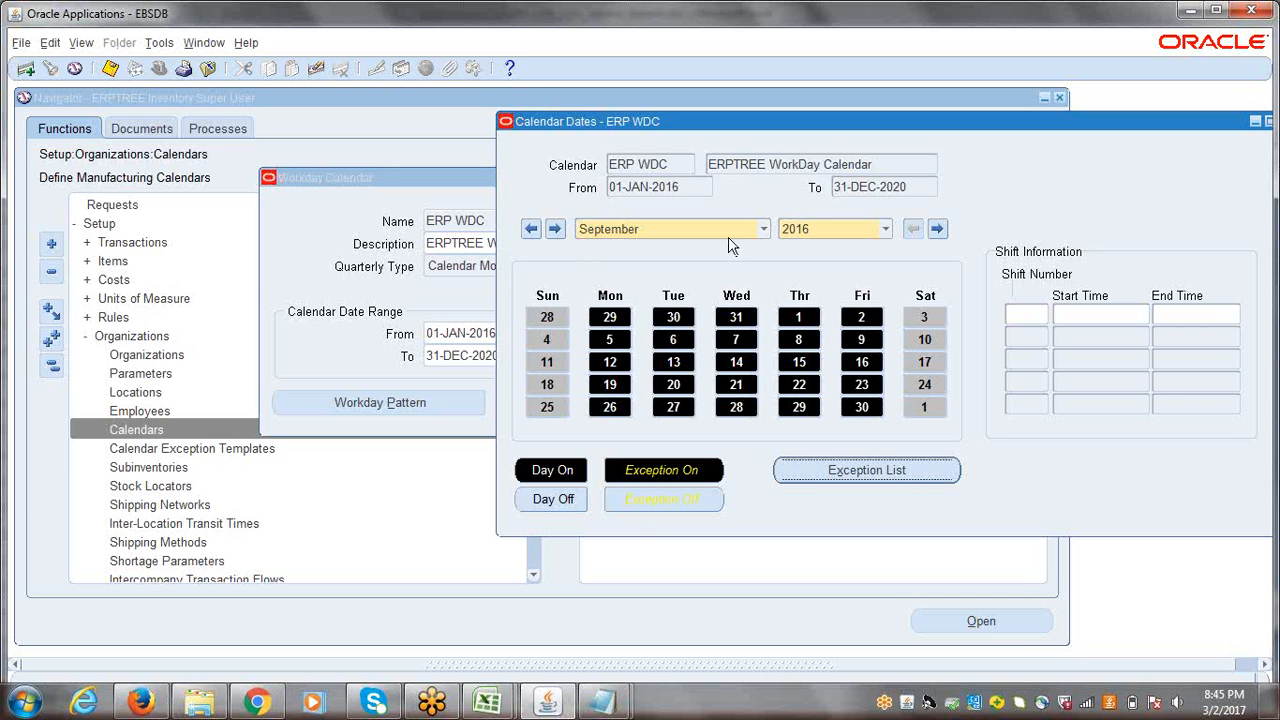
left_click_drag(1137, 125, 937, 138)
left_click(1064, 128)
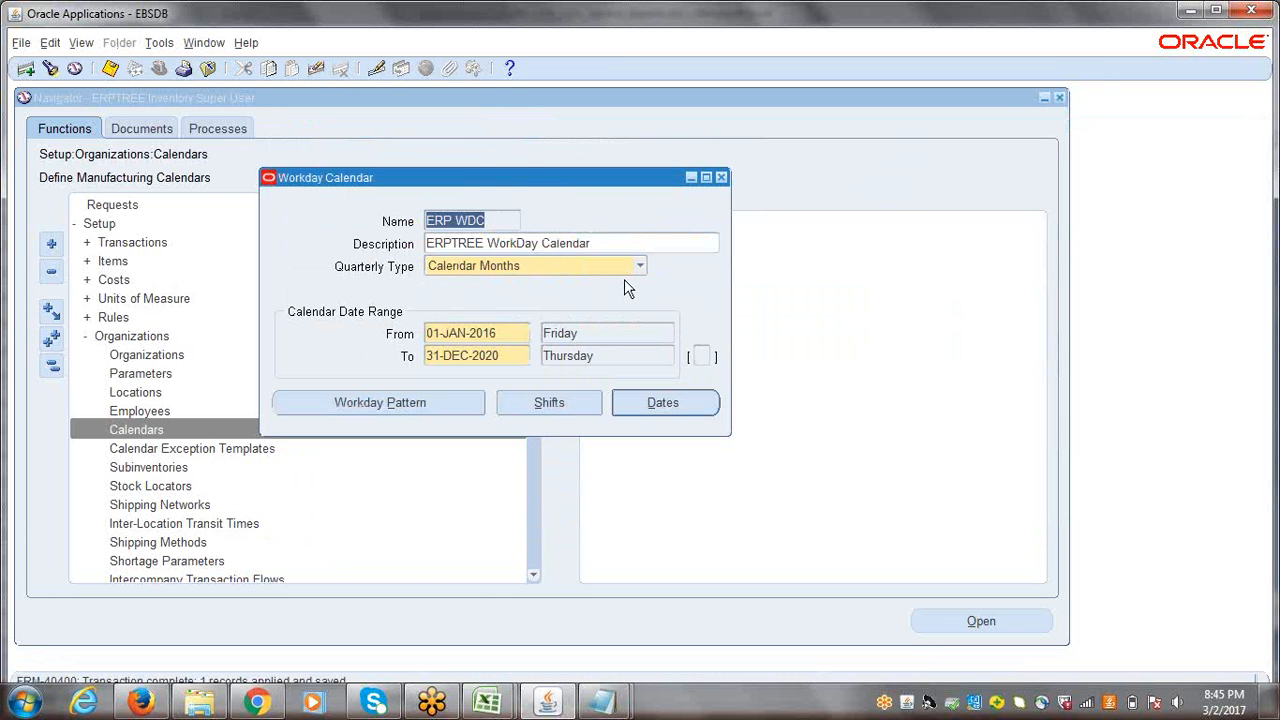
Step: Submit the build request for the ERP WDC workday calendar and acknowledge the submission note
left_click_drag(527, 186, 447, 135)
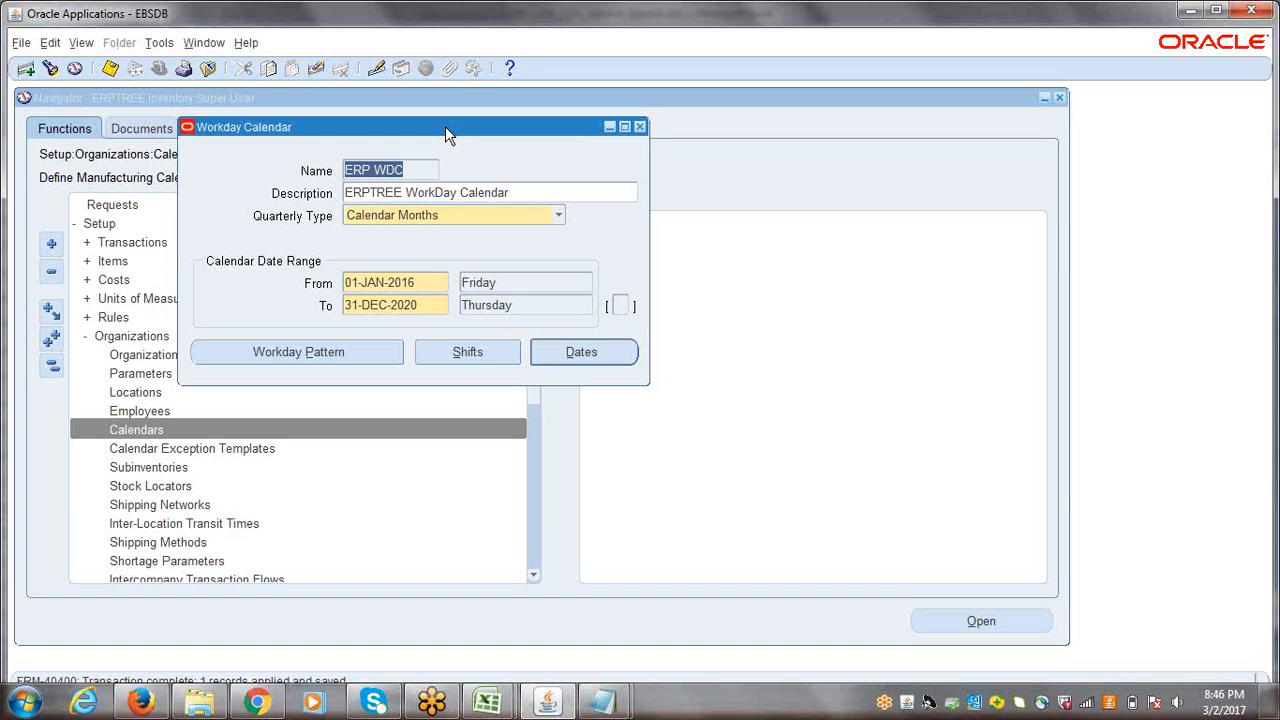
left_click(377, 12)
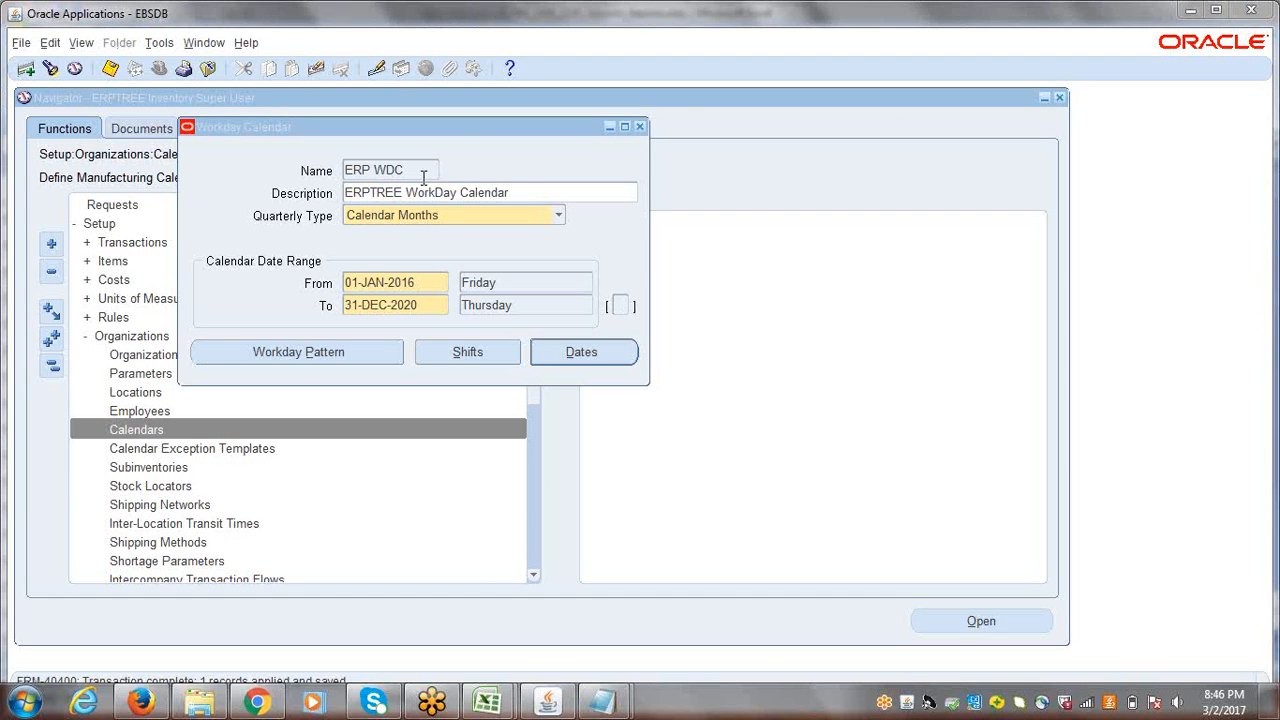
left_click(420, 171)
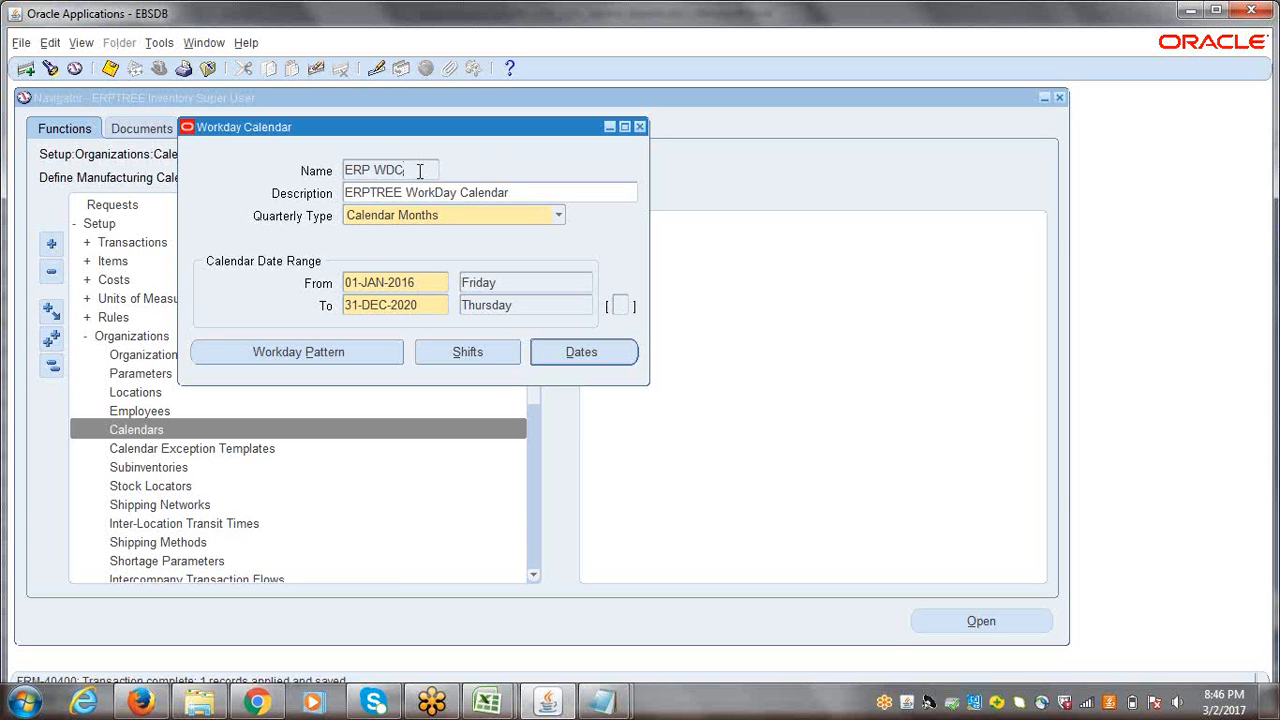
left_click_drag(372, 134, 322, 110)
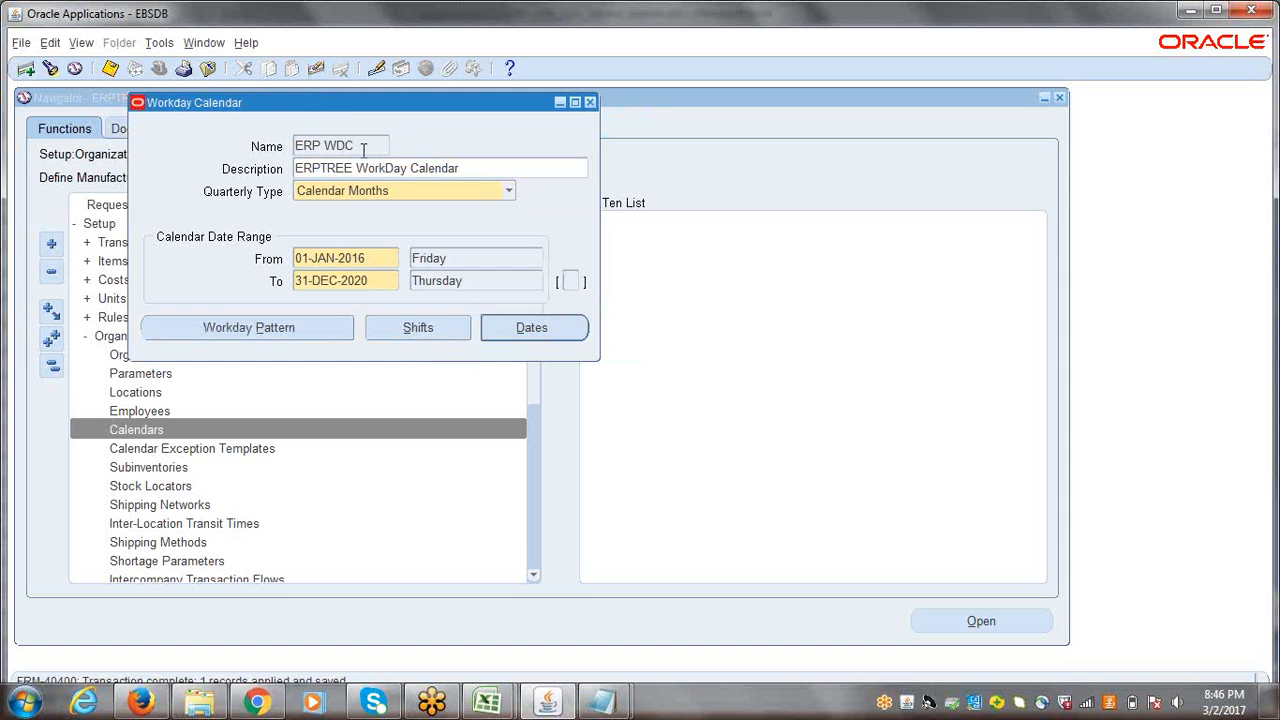
left_click(160, 43)
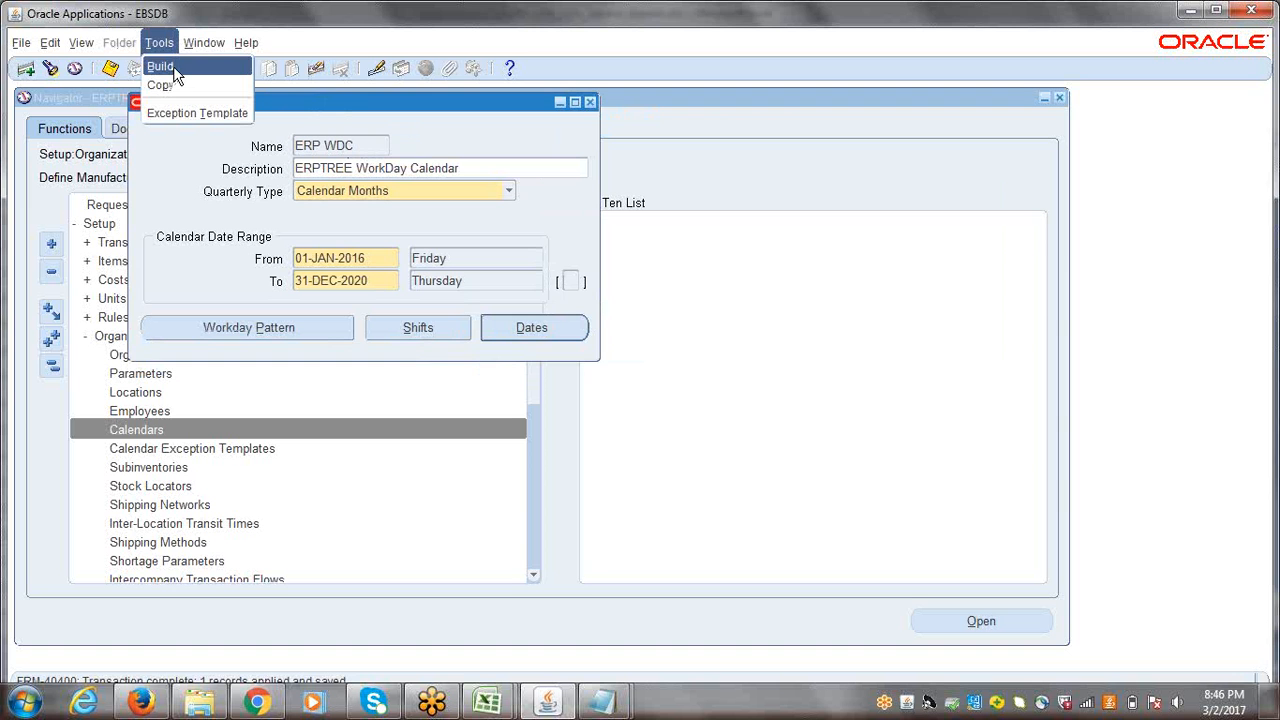
left_click(174, 66)
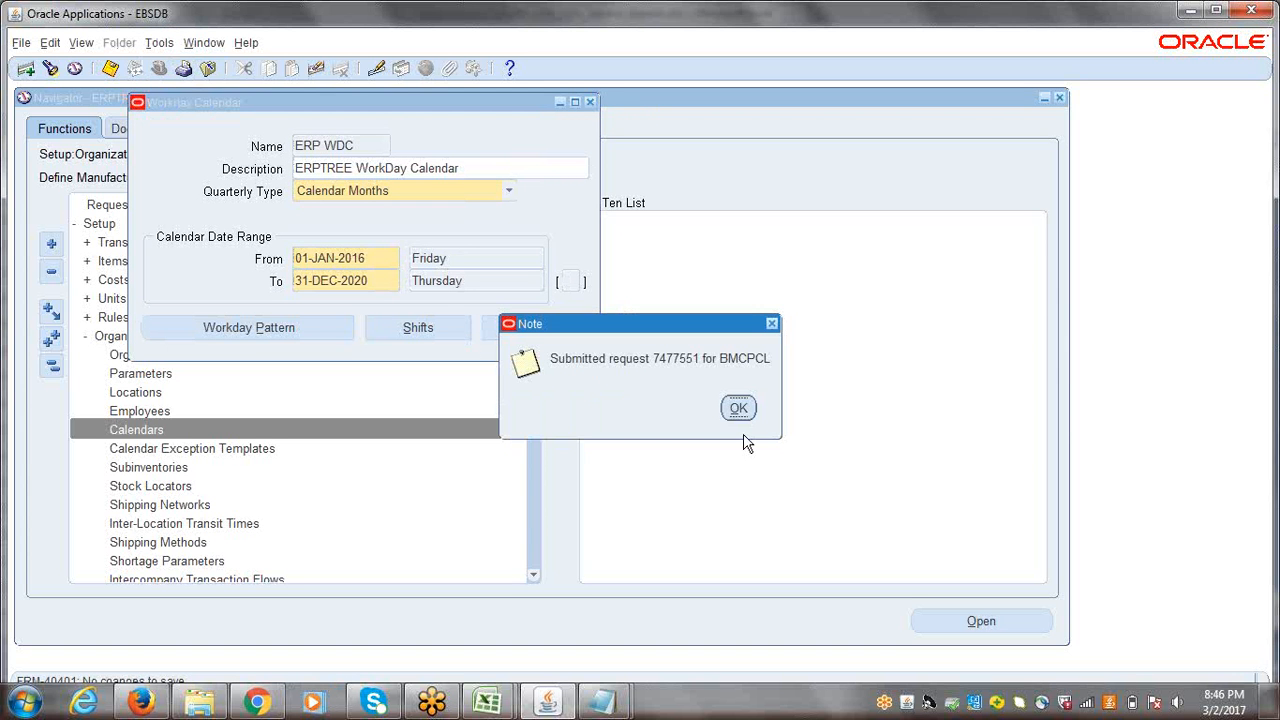
left_click(738, 408)
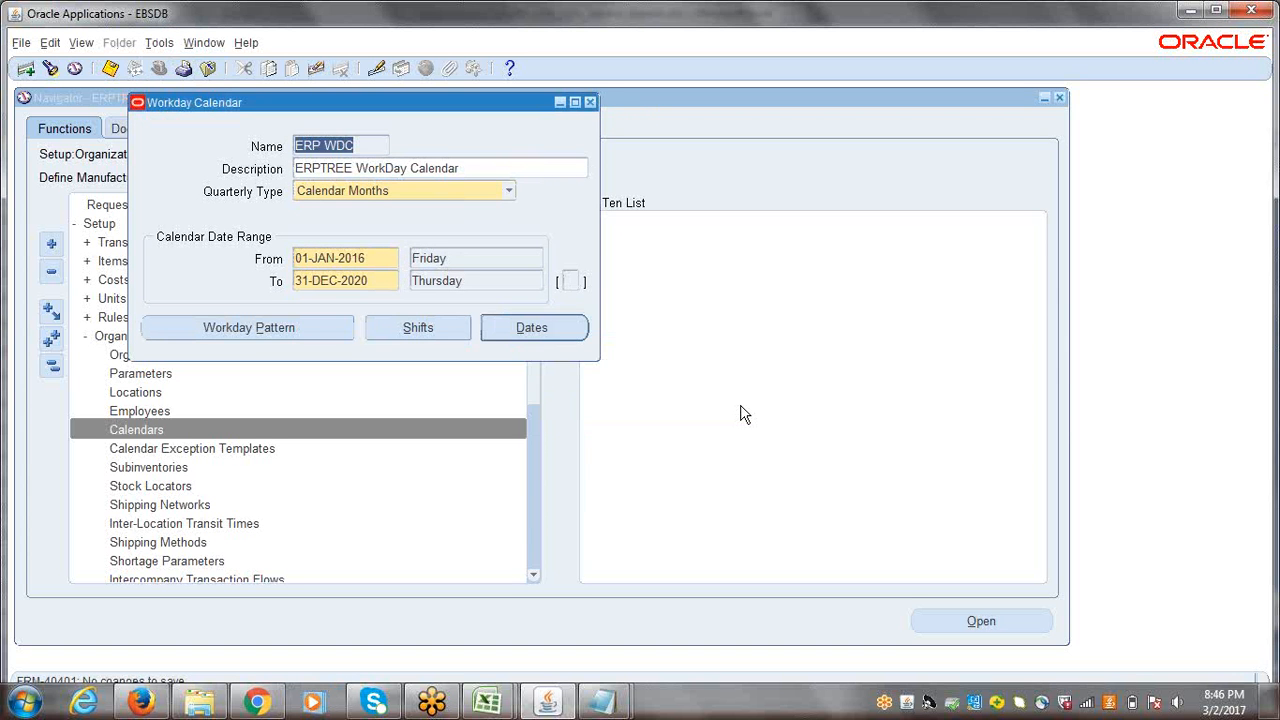
Step: Find all own concurrent requests and keep refreshing the list to monitor the Build Workday Calendar request
key("alt+v")
key("r")
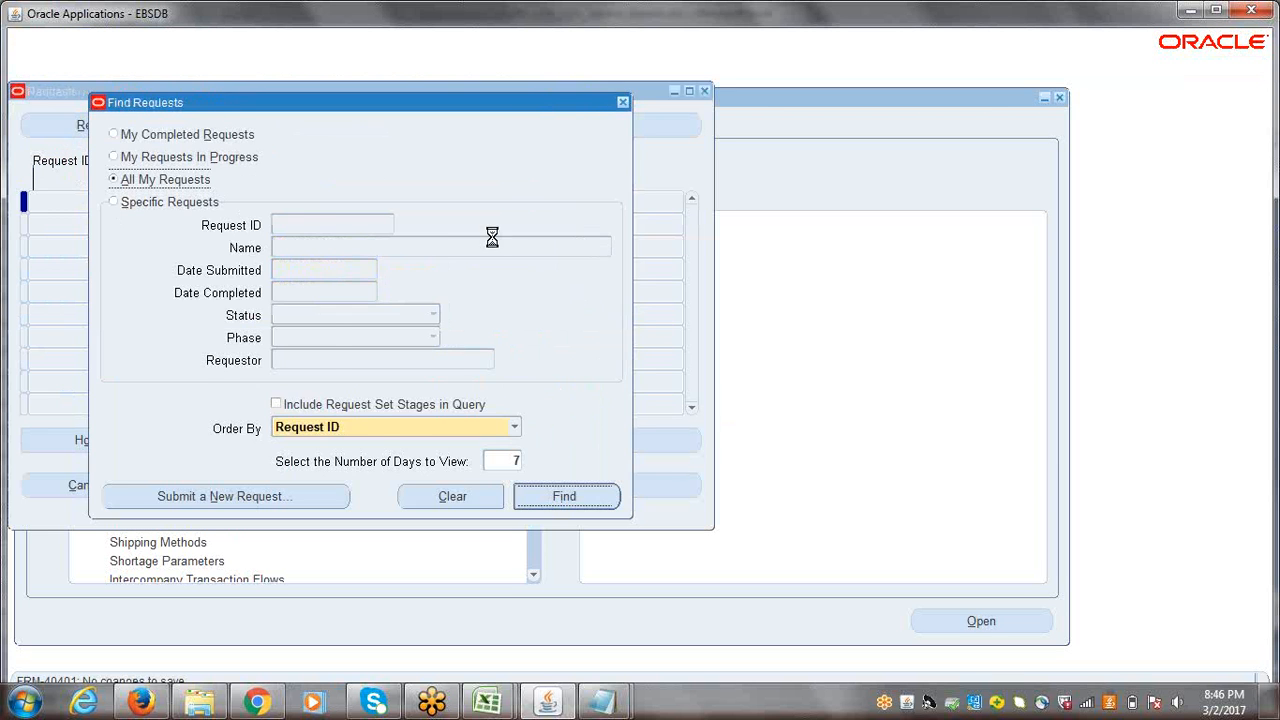
key("alt+i")
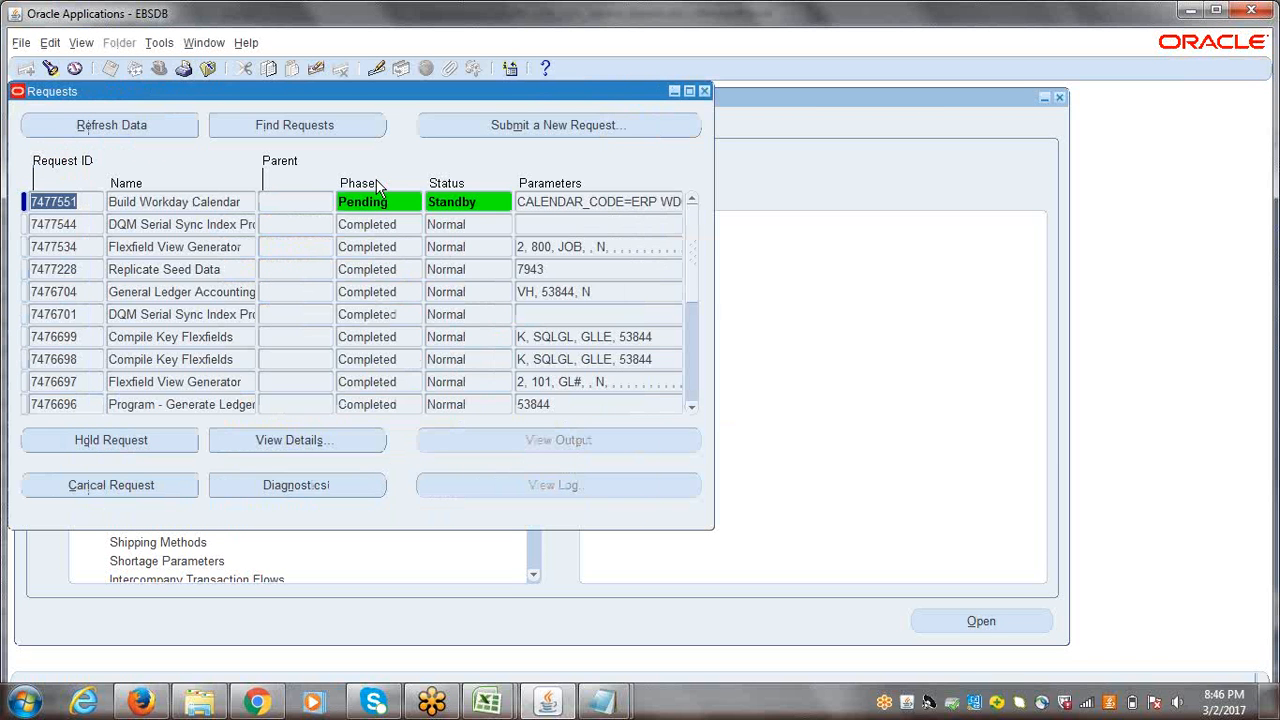
left_click(130, 127)
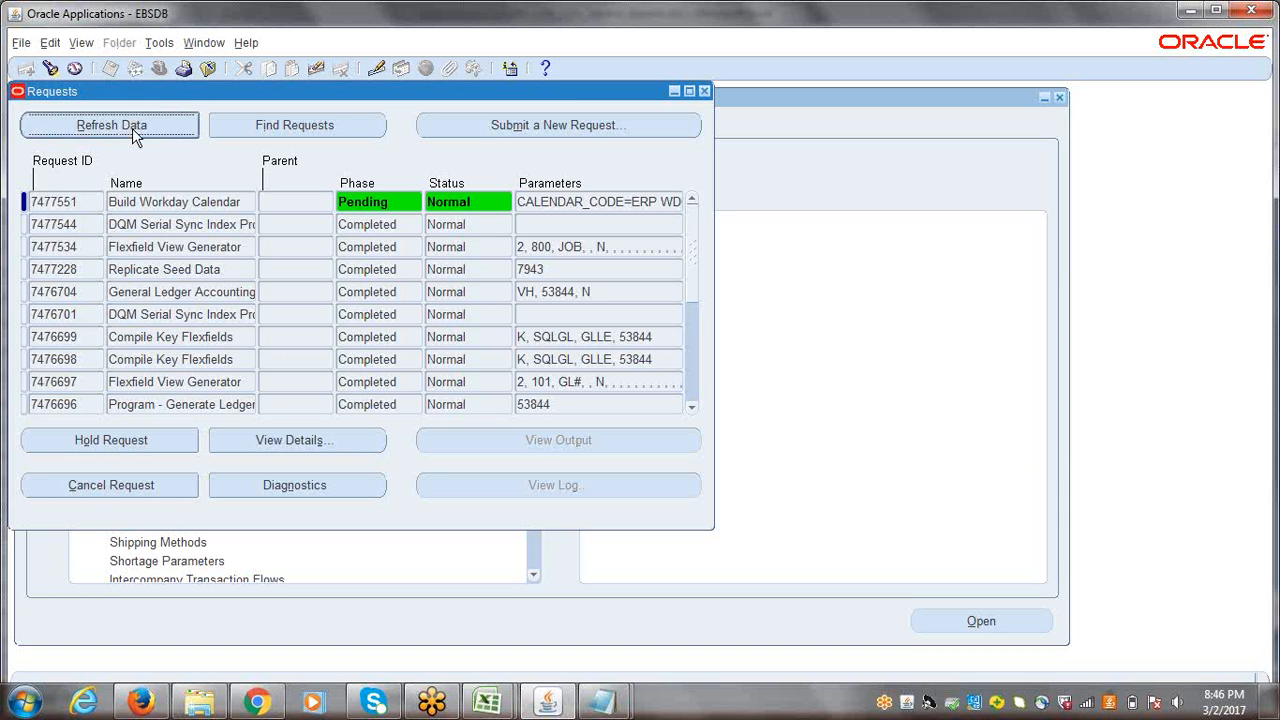
left_click(132, 130)
left_click(132, 130)
left_click(132, 130)
left_click(132, 129)
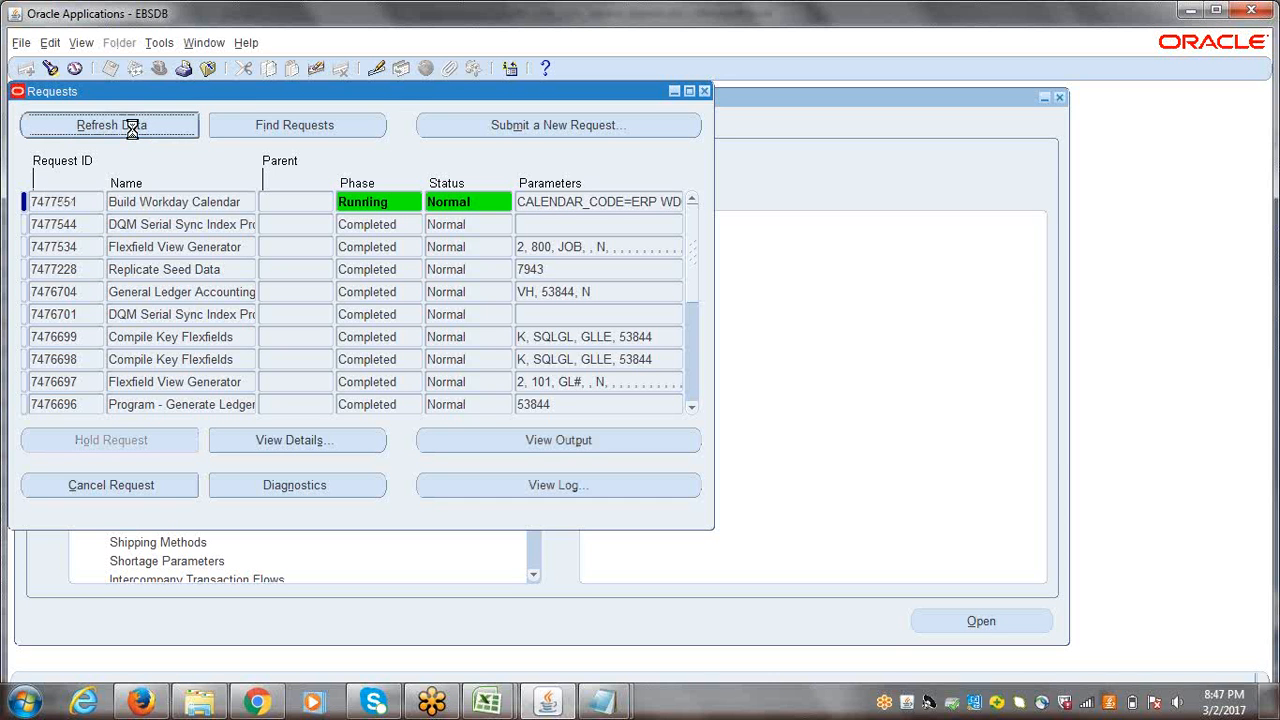
left_click(131, 129)
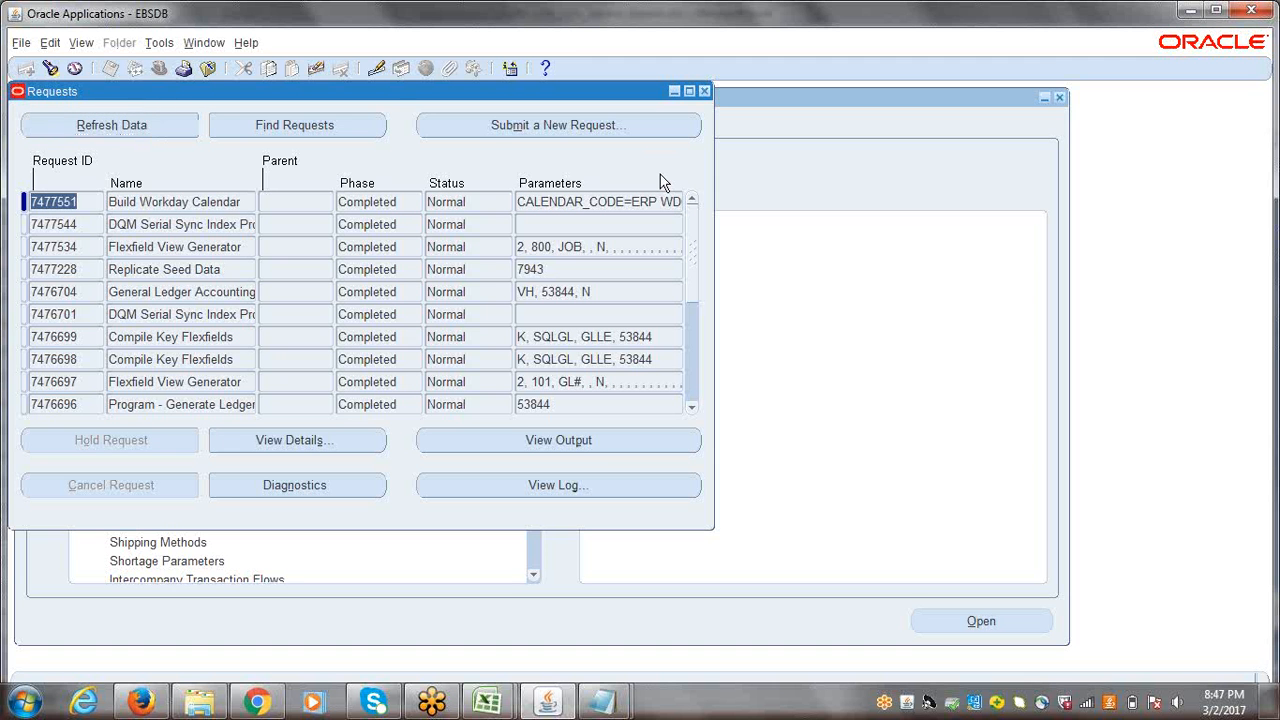
Step: Close the requests list and the Workday Calendar form, and collapse the whole navigator tree
left_click(704, 92)
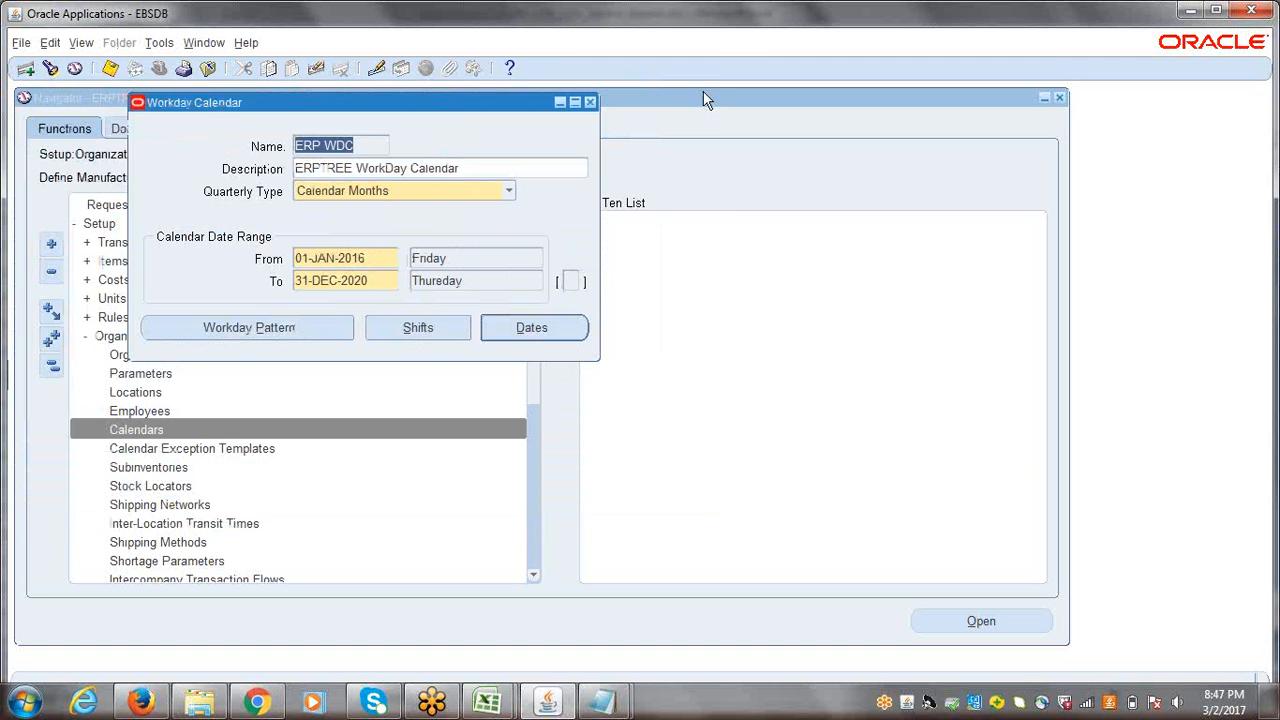
left_click(591, 104)
left_click(788, 418)
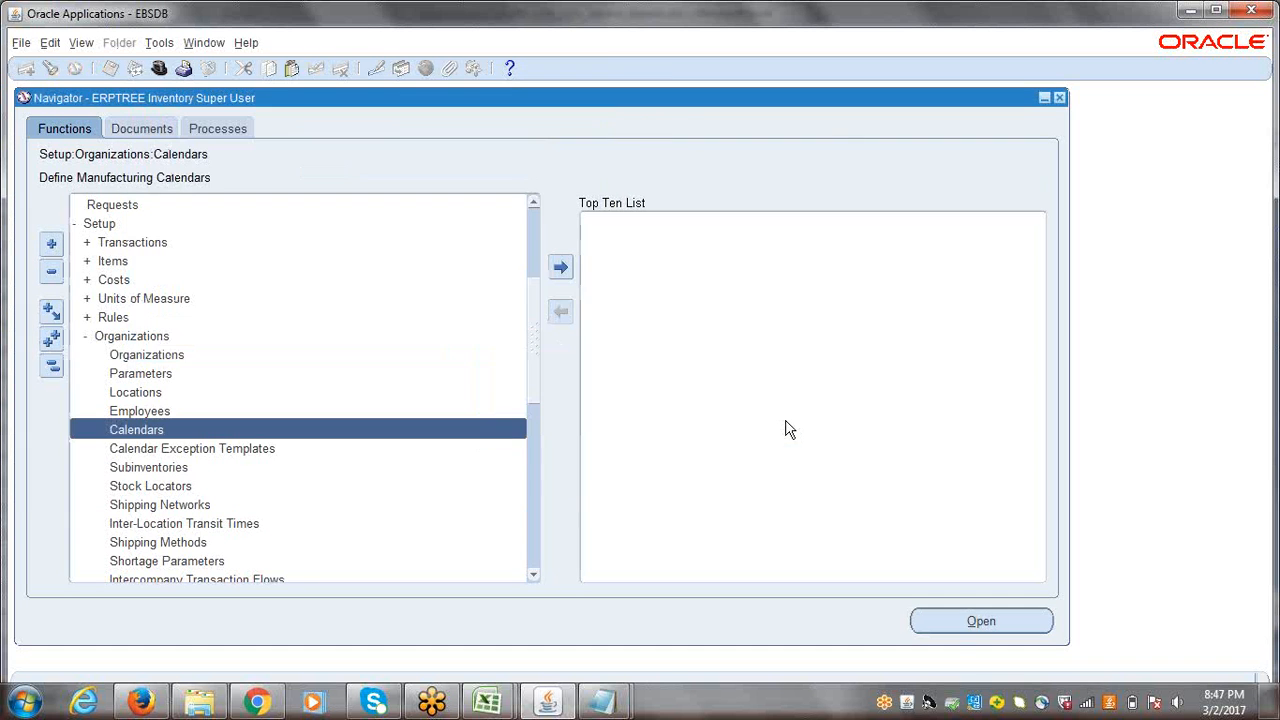
left_click(52, 366)
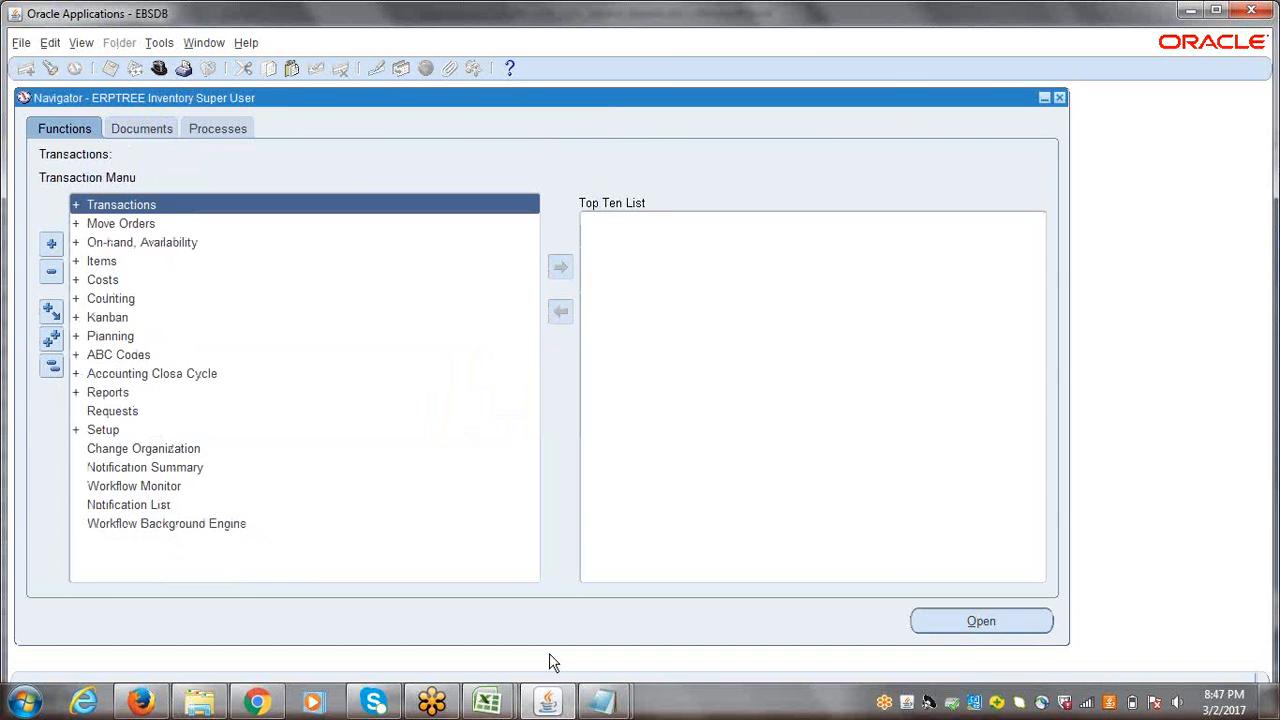
Step: Switch to the 9th_10th_11th_Session_Session.xlsx workbook in Excel and enter DONE beside Workday Calendar in cell B167
left_click(488, 702)
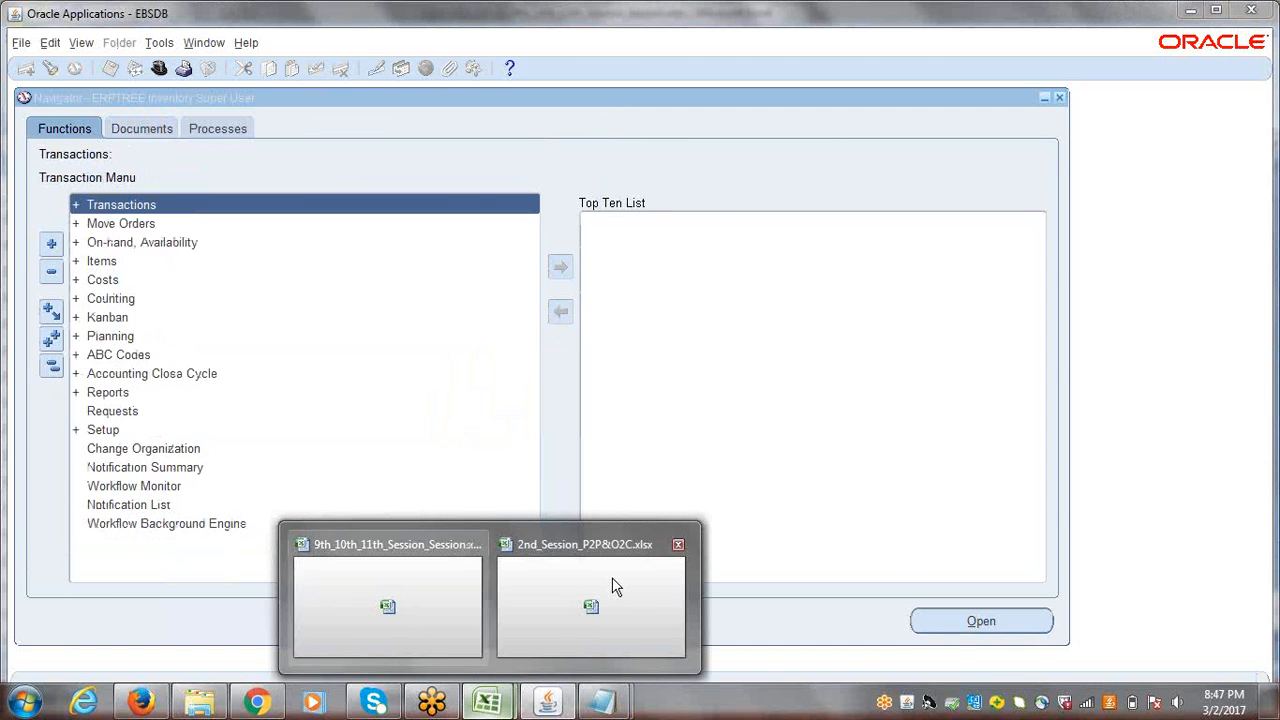
left_click(438, 589)
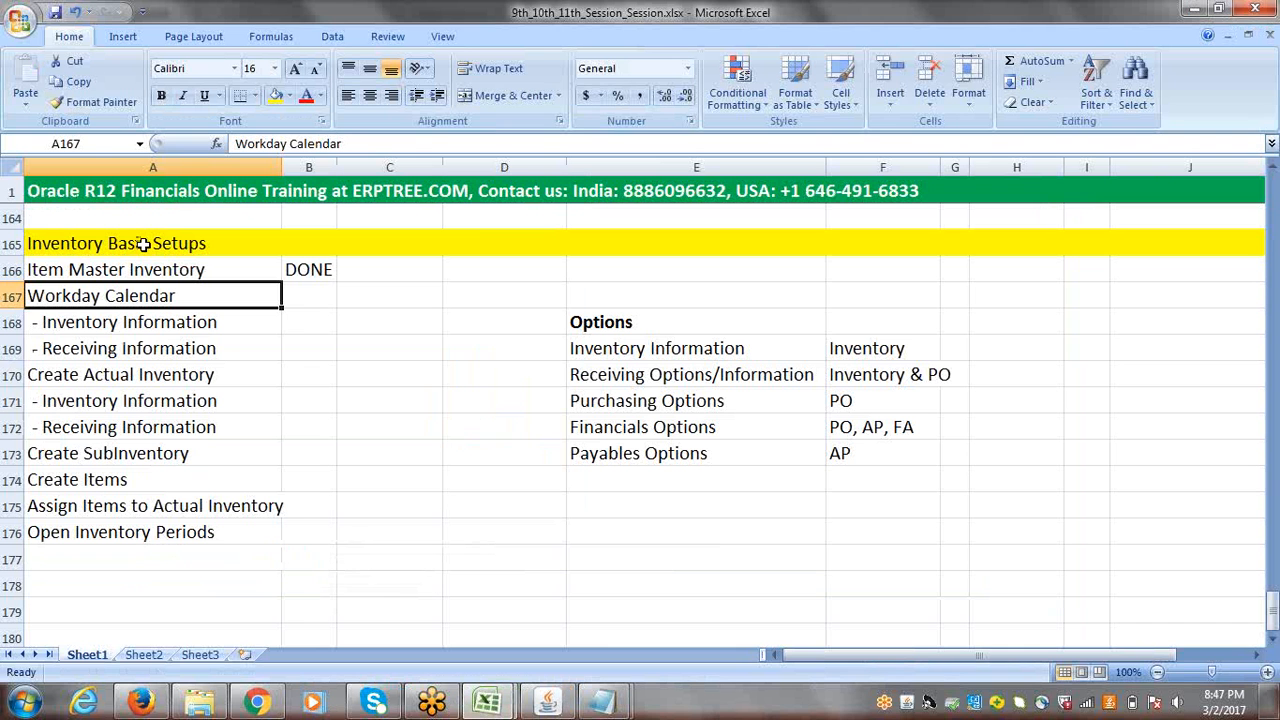
key("Right")
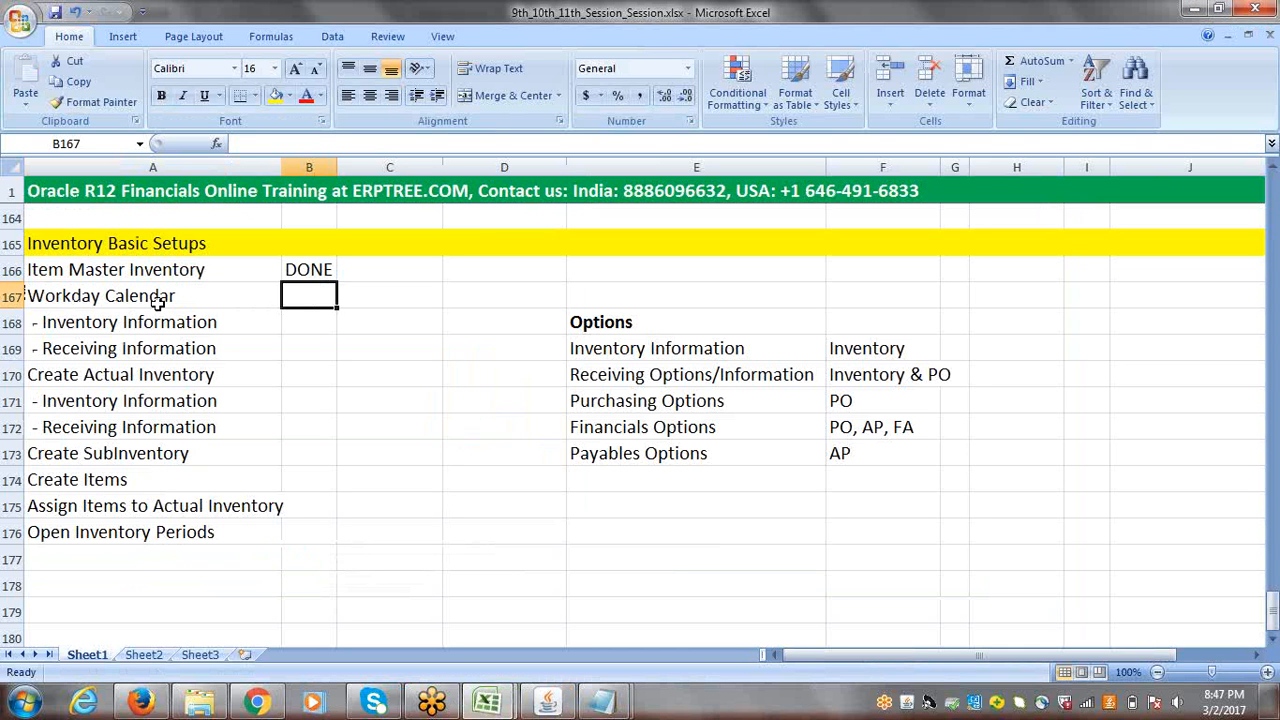
type("DONE")
key("Right")
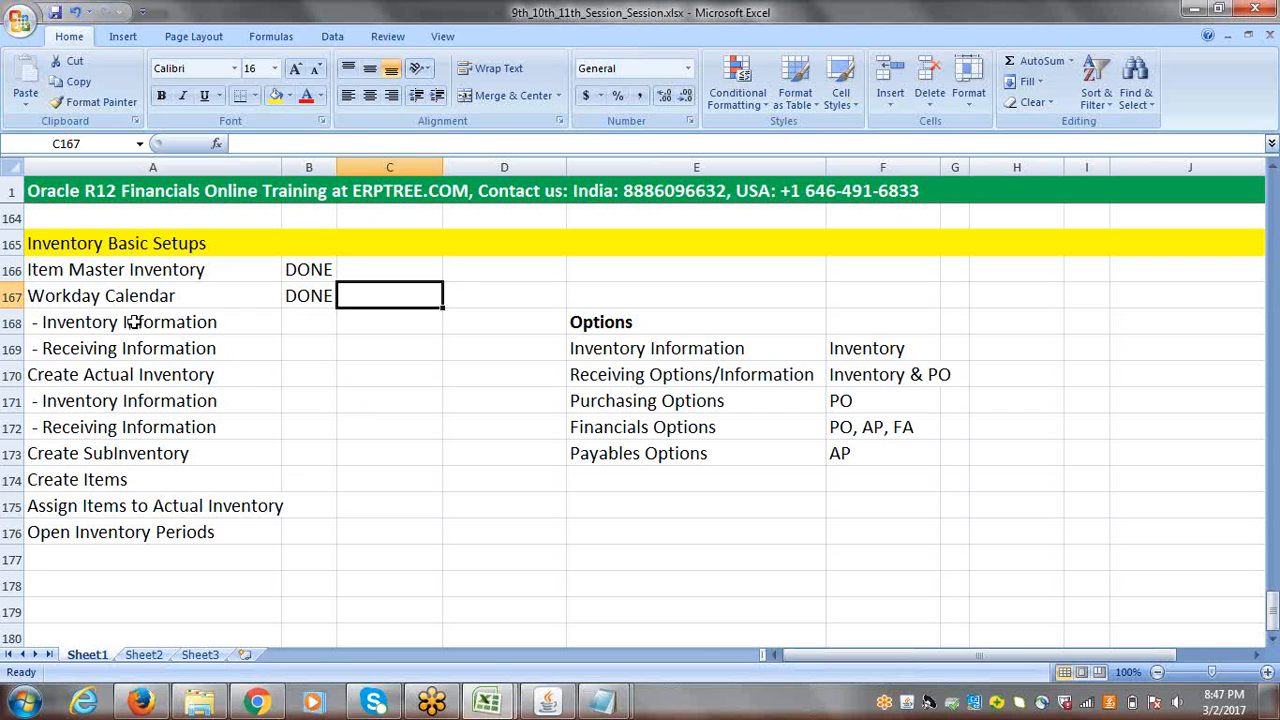
Step: Review the Inventory Basic Setups checklist, including Item Master Inventory, Workday Calendar and the Inventory and Receiving Information entries
left_click_drag(134, 321, 137, 346)
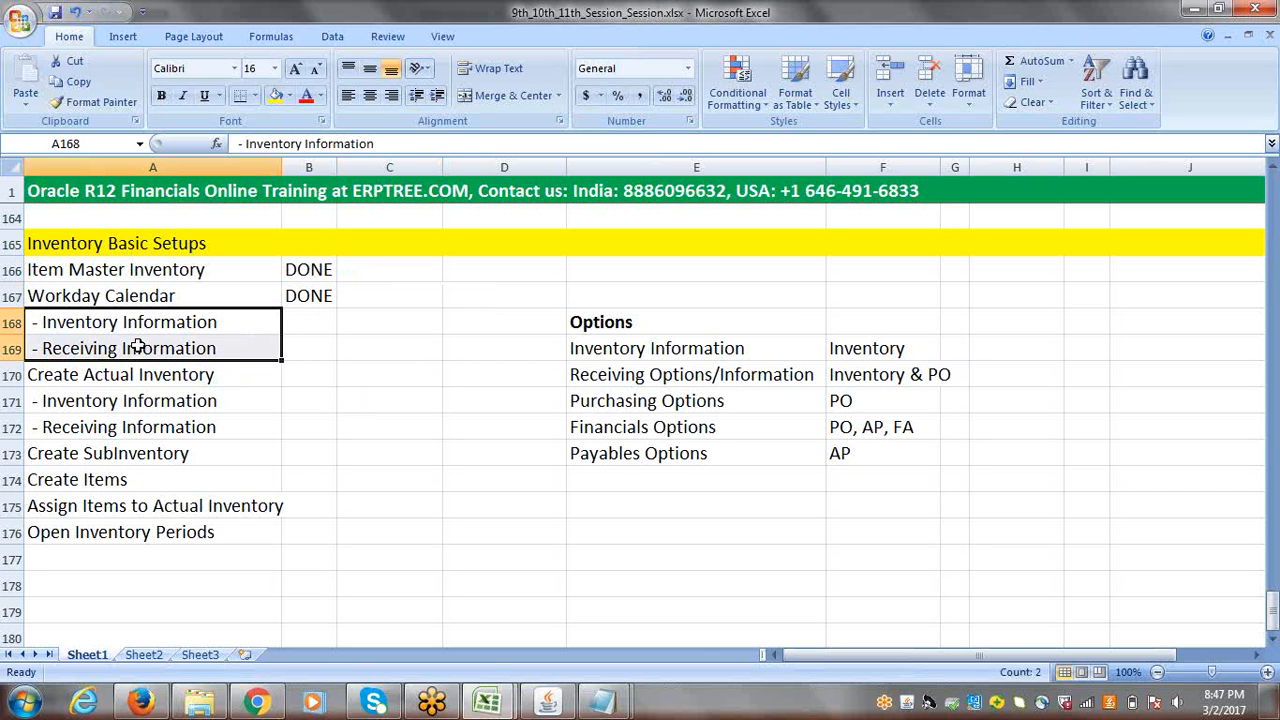
left_click(124, 270)
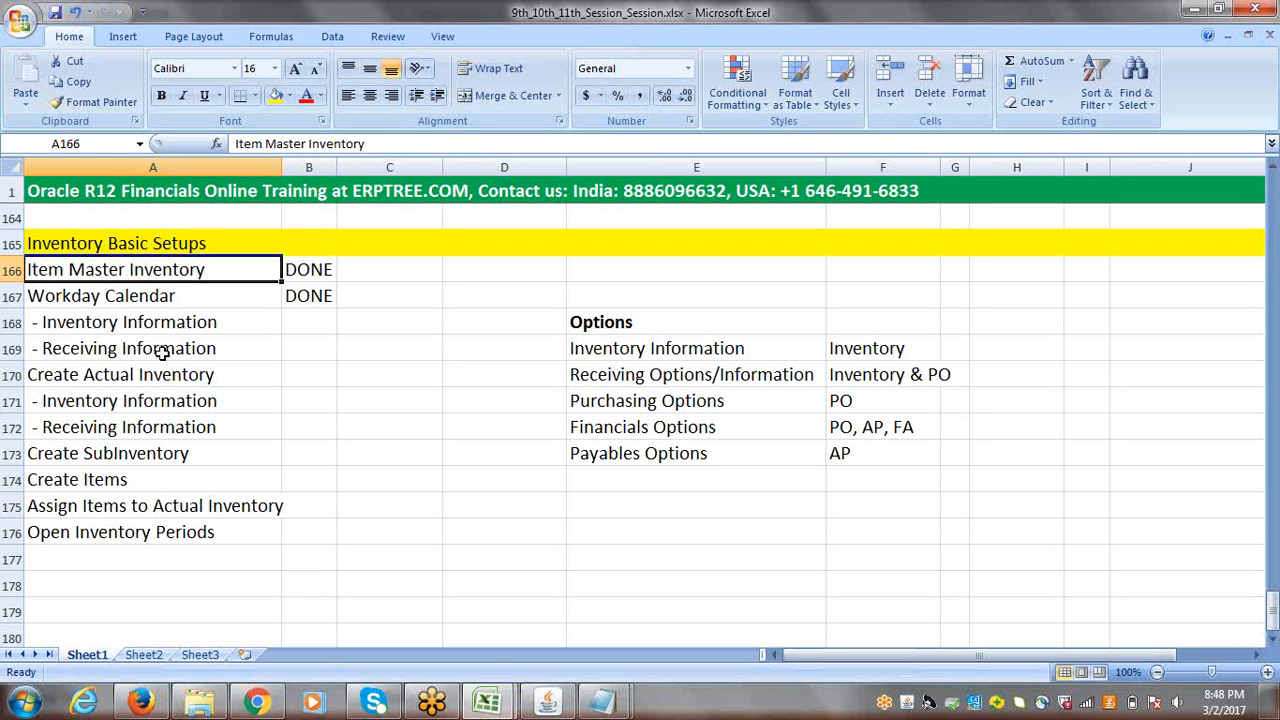
left_click(138, 296)
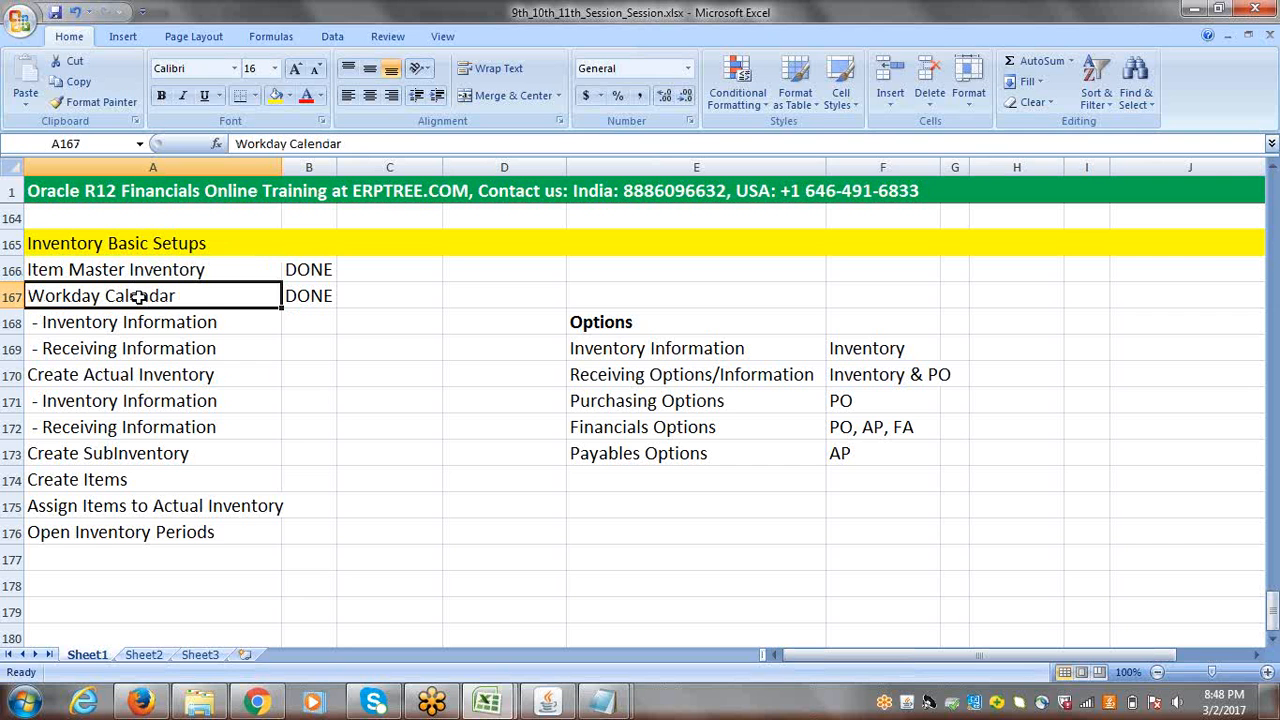
left_click(149, 322)
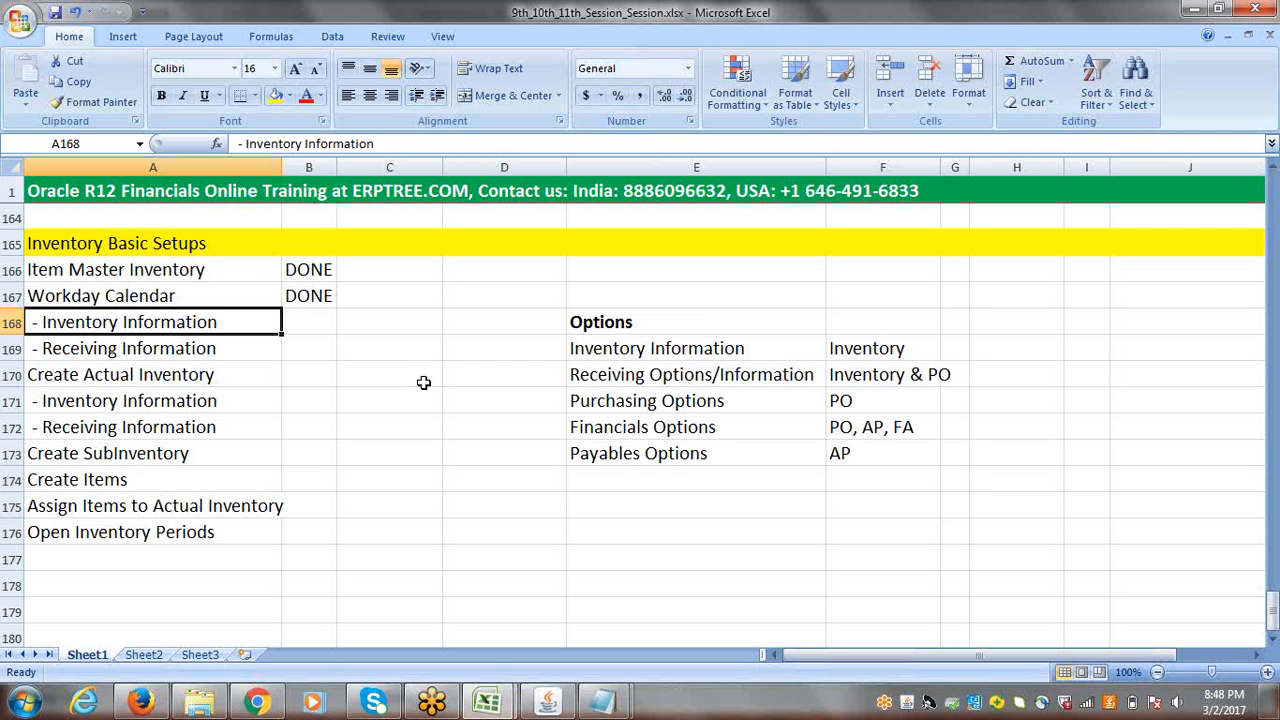
left_click(1273, 642)
left_click(1273, 642)
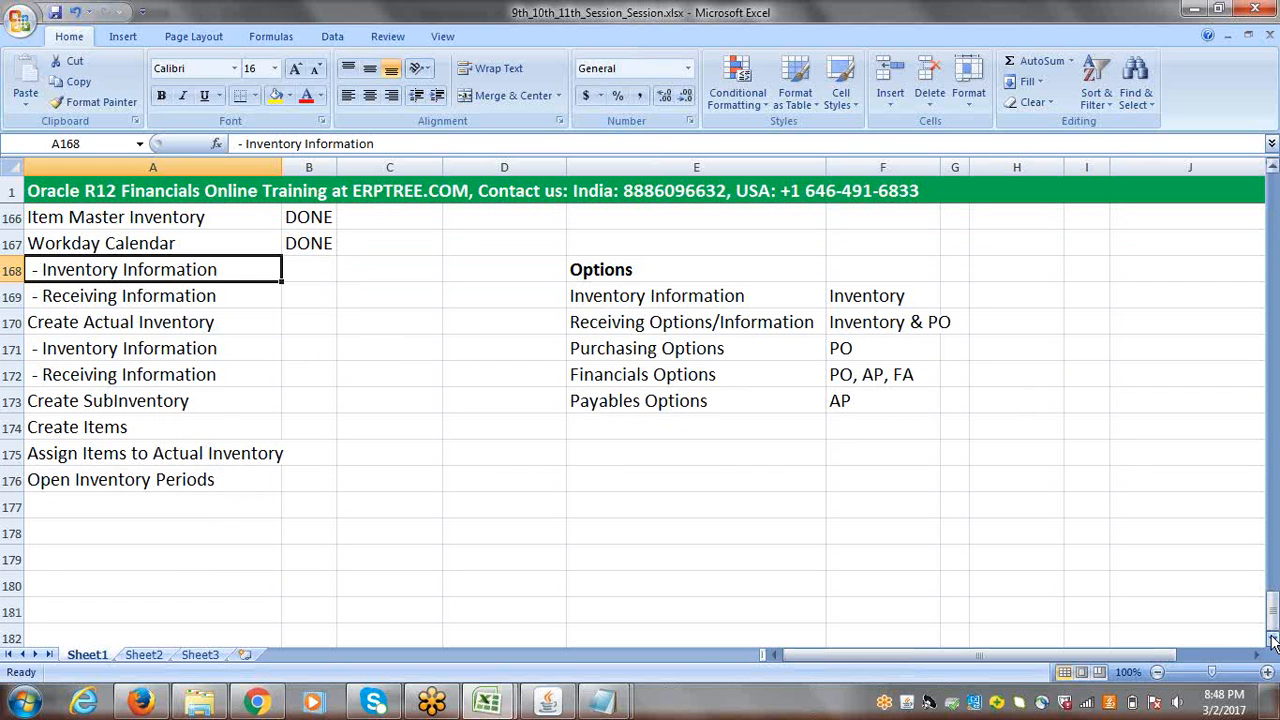
left_click(1273, 168)
left_click(1273, 168)
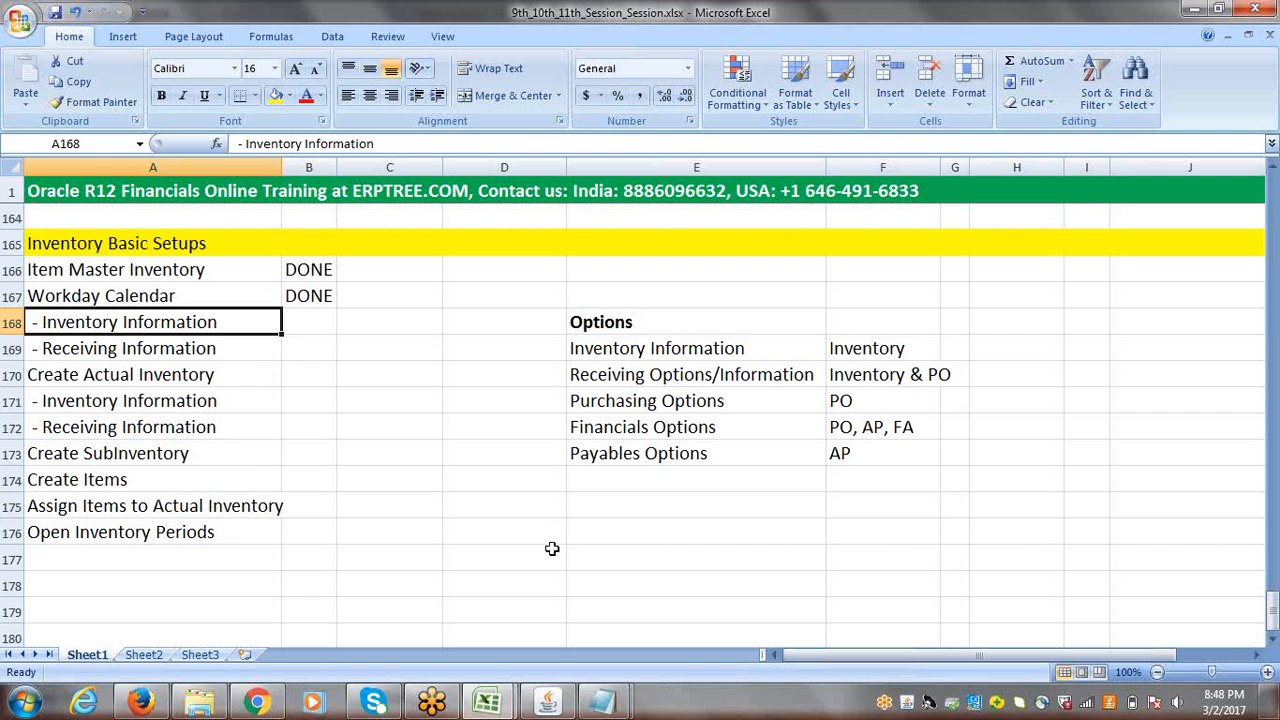
Step: Return to Oracle Applications, switch to the ERPTREE Human Resources Super User responsibility, and view the Organization functions under Work Structures
left_click(555, 708)
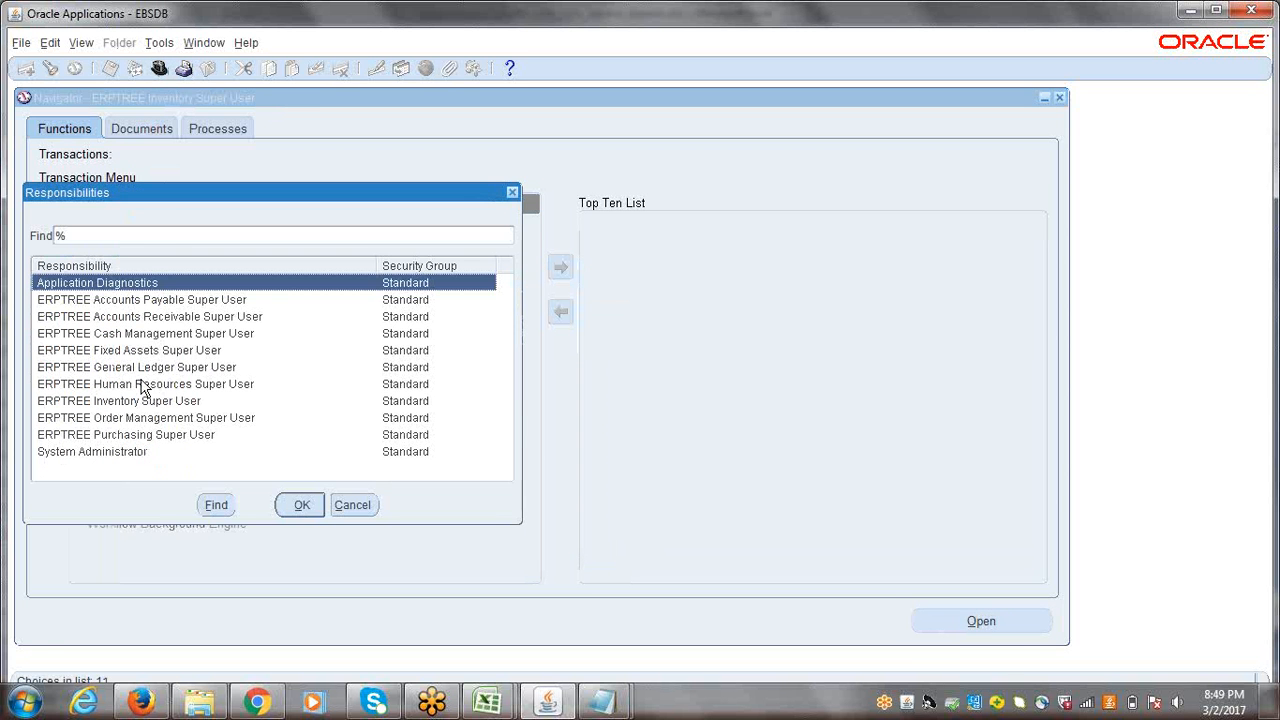
left_click(140, 388)
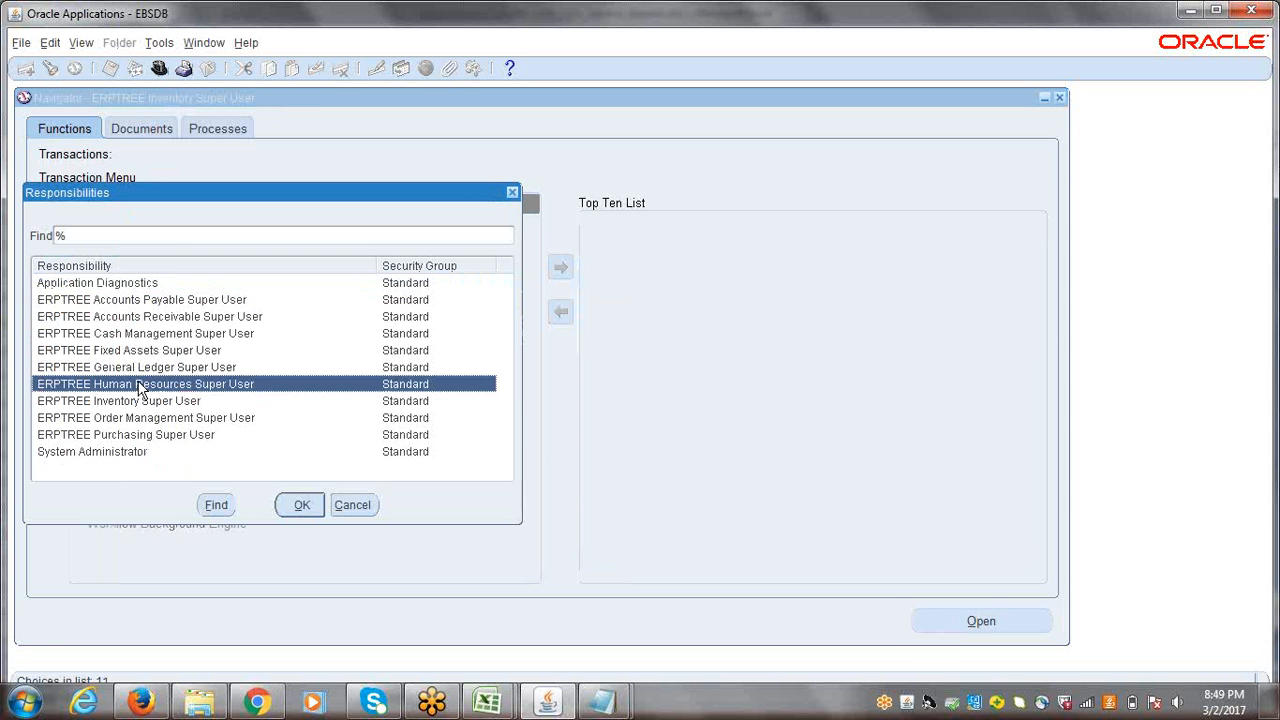
double_click(140, 388)
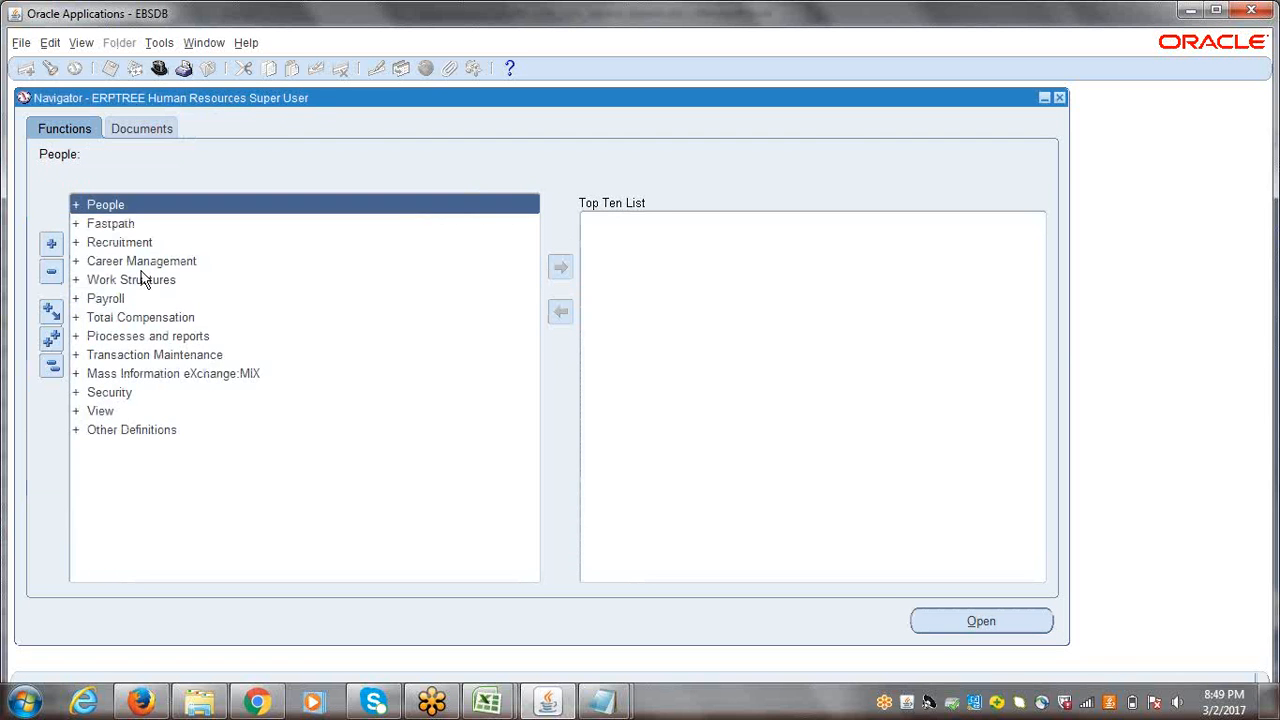
left_click(143, 281)
double_click(143, 281)
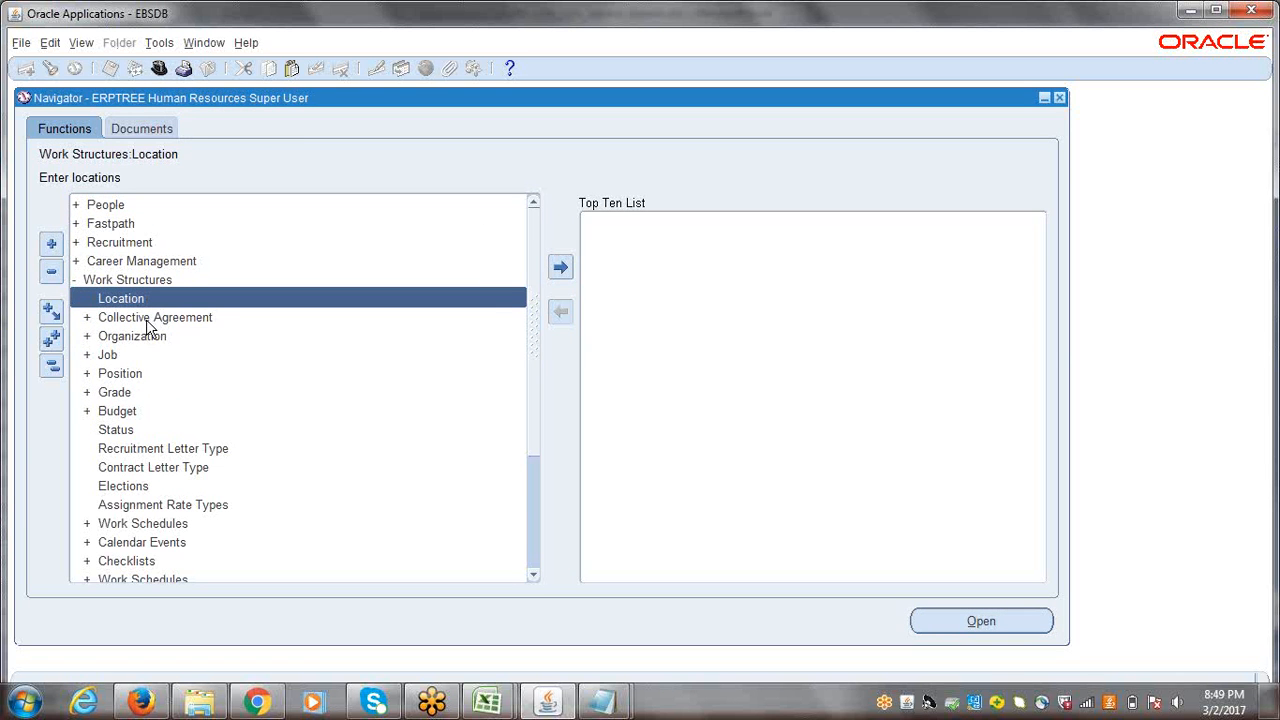
left_click(138, 336)
double_click(138, 336)
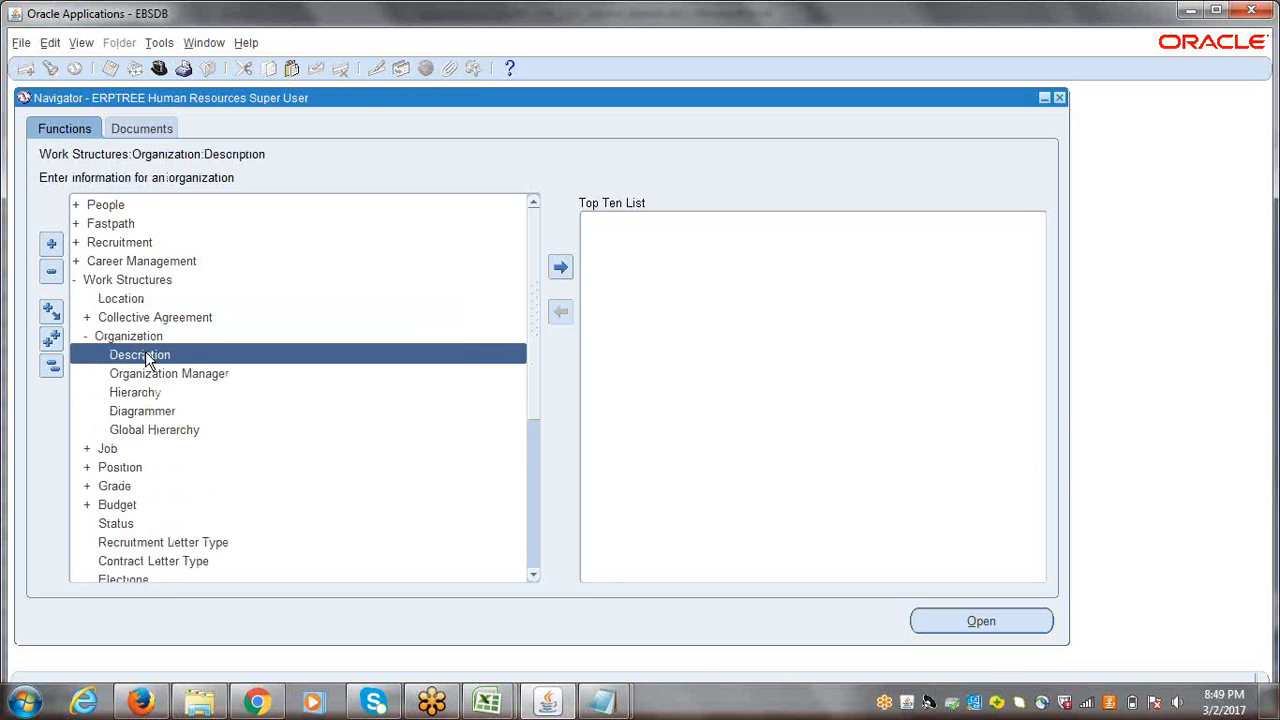
left_click(53, 368)
Step: Switch to the ERPTREE Inventory Super User responsibility and expand Setup > Organizations to view its functions, including Locations
left_click(185, 67)
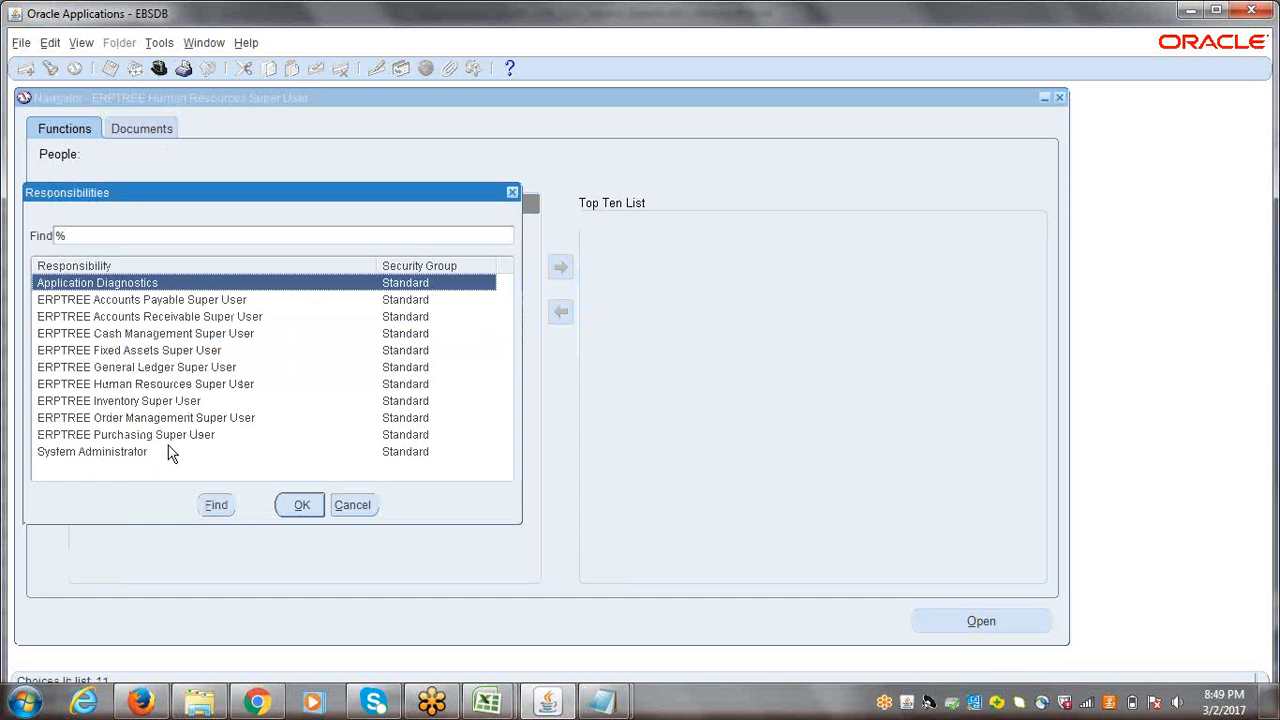
double_click(125, 401)
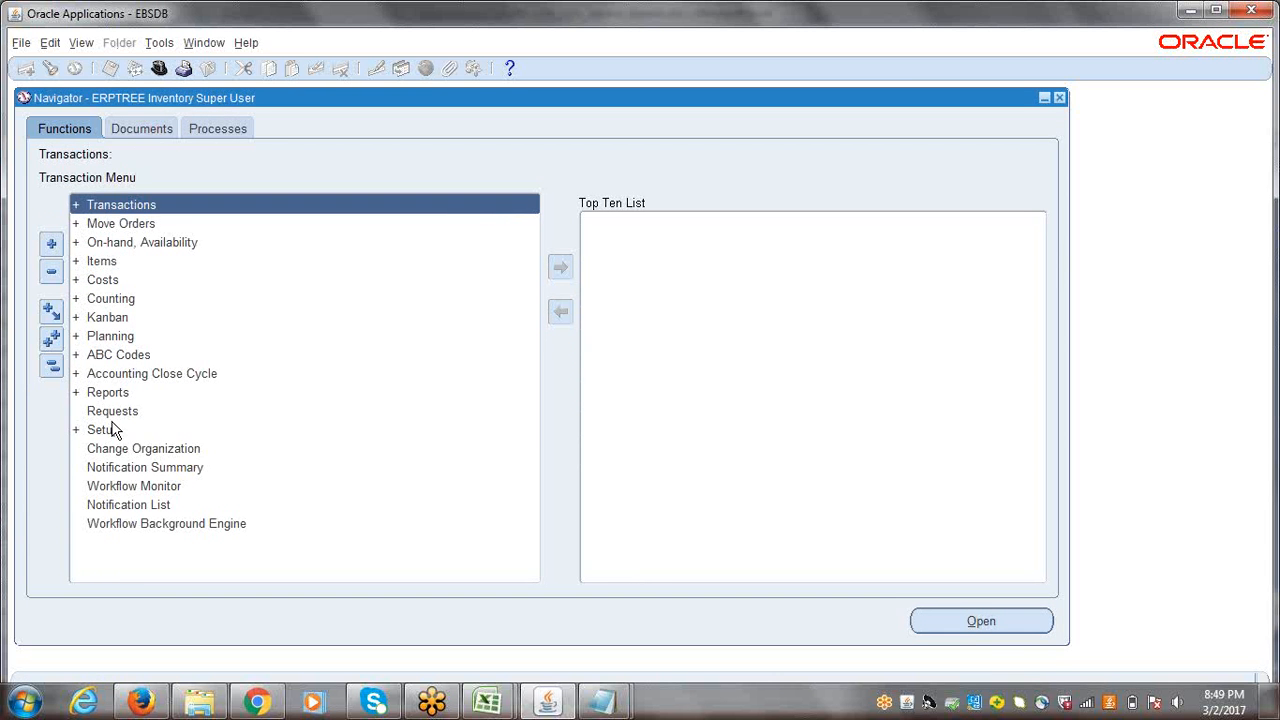
double_click(112, 430)
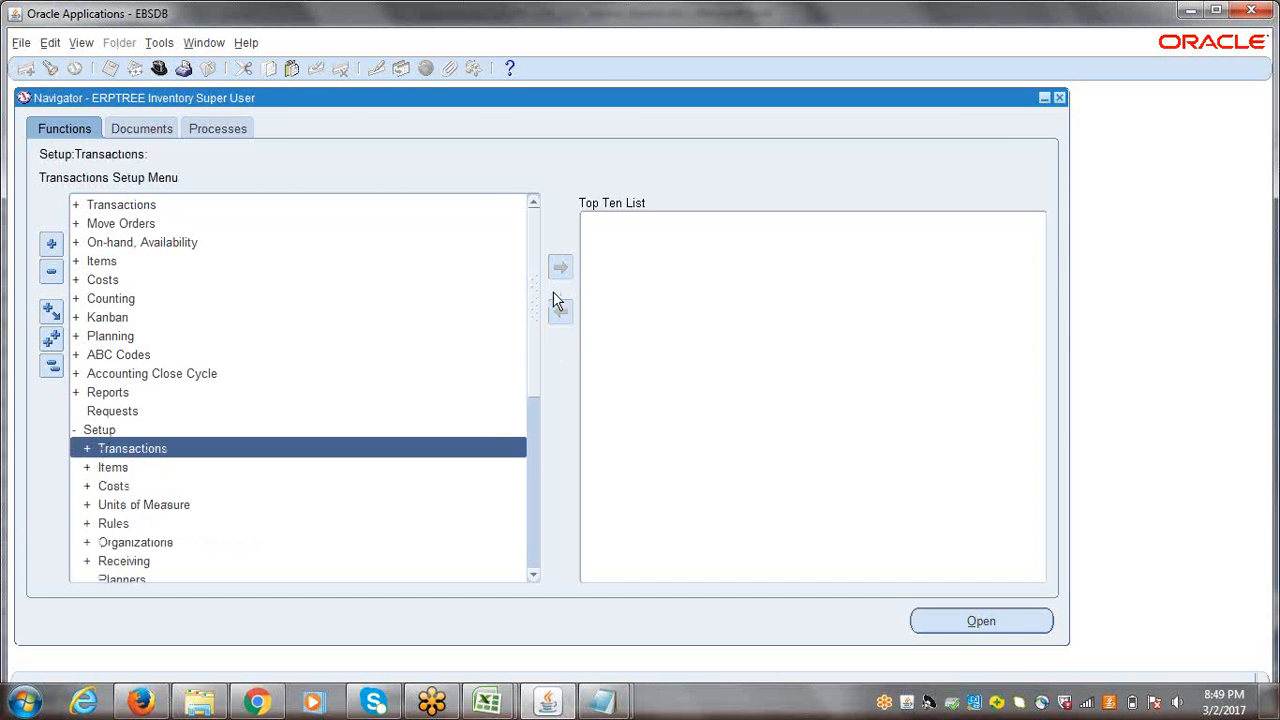
scroll(535, 300, "down", 5)
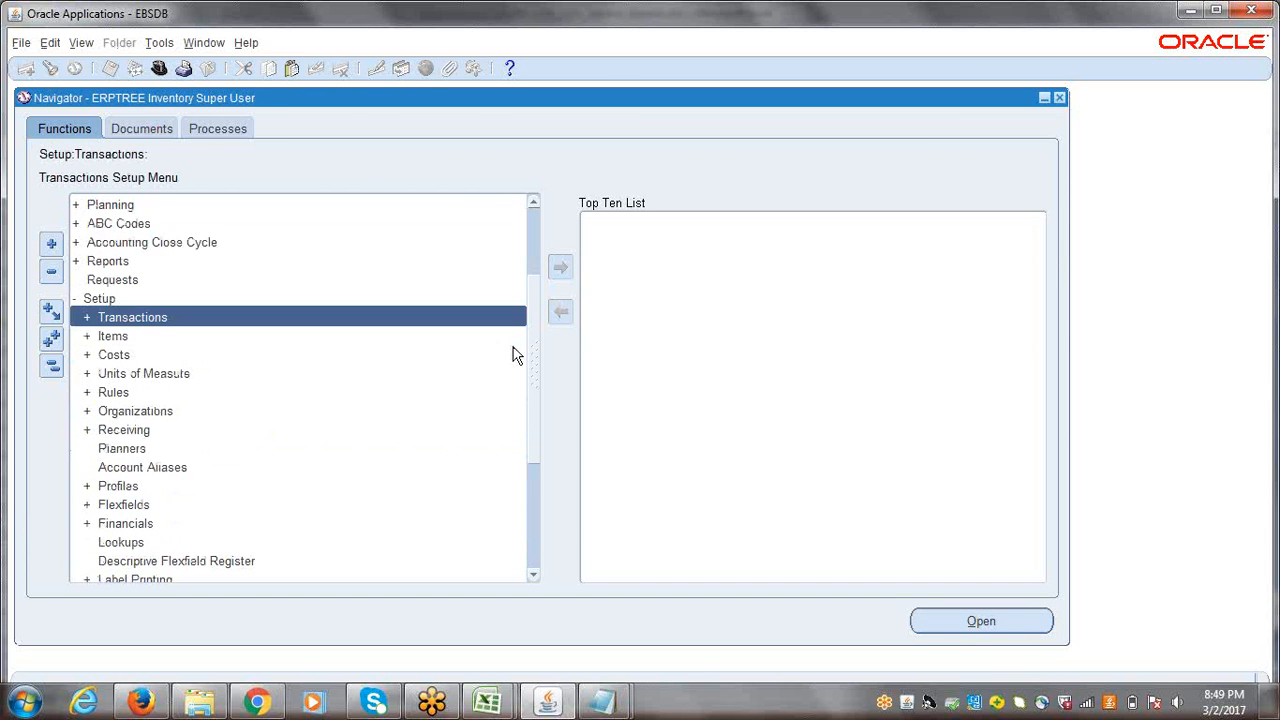
double_click(140, 411)
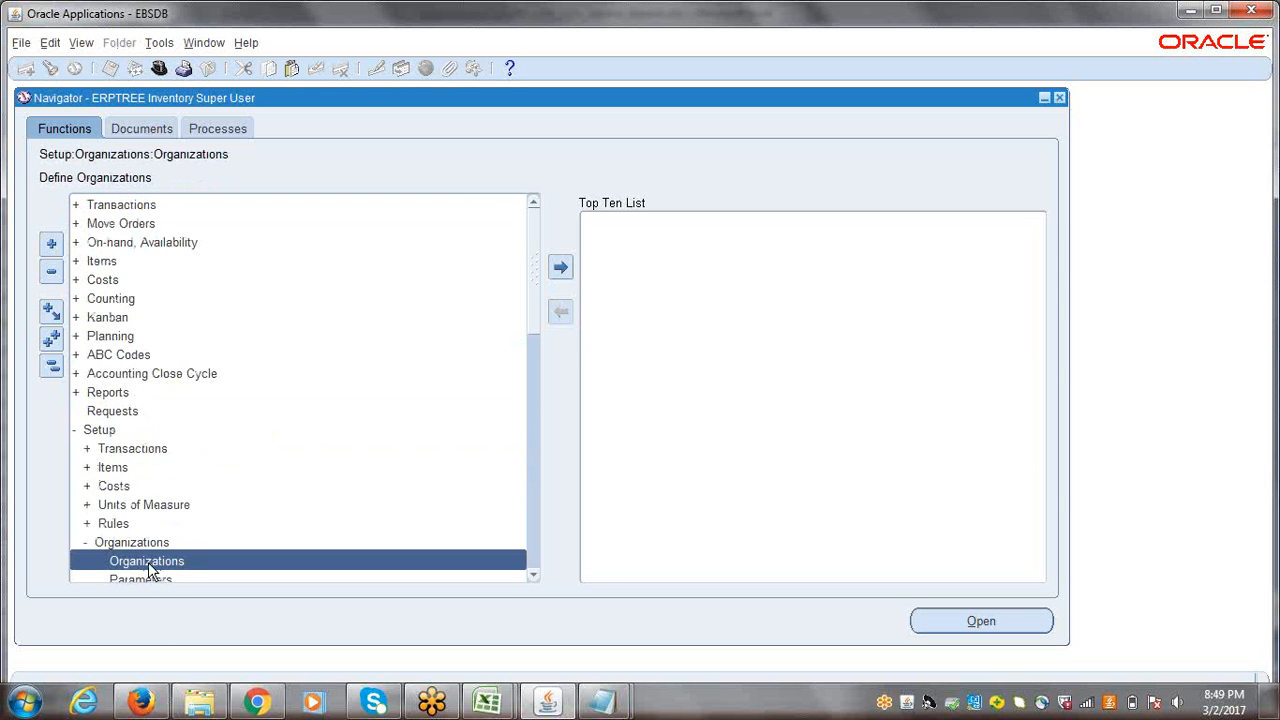
left_click_drag(535, 245, 540, 303)
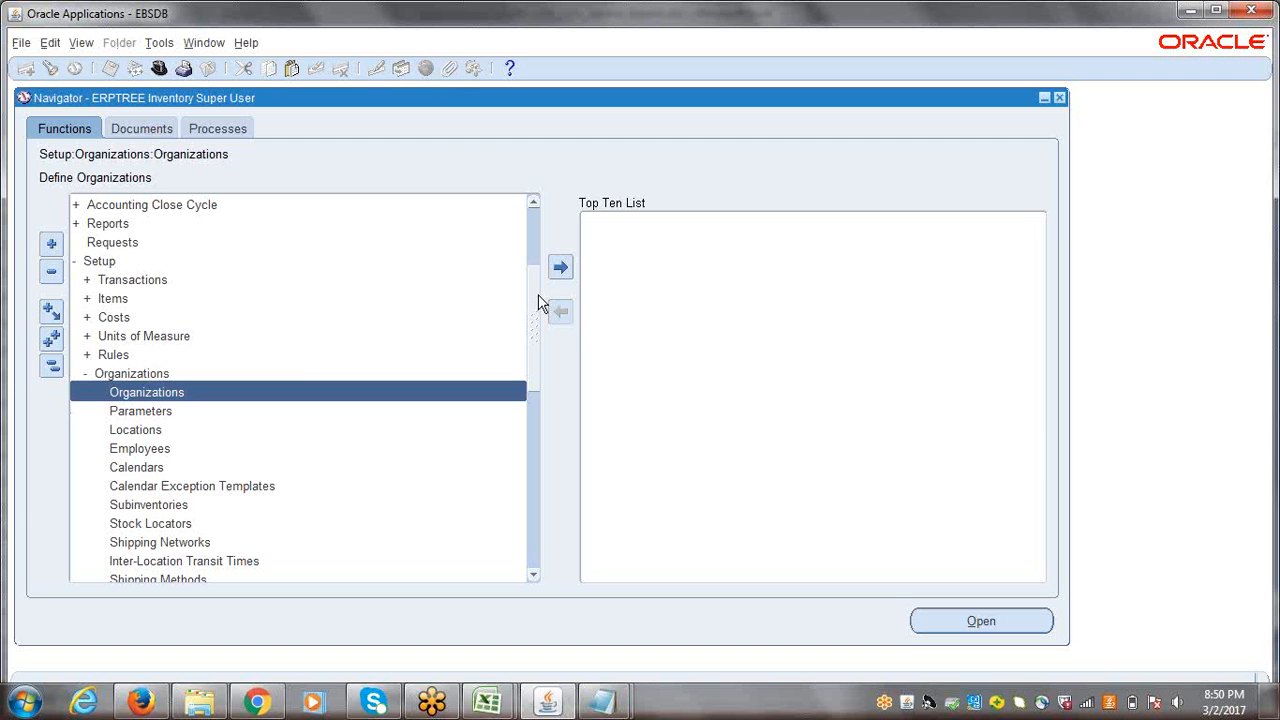
left_click(128, 436)
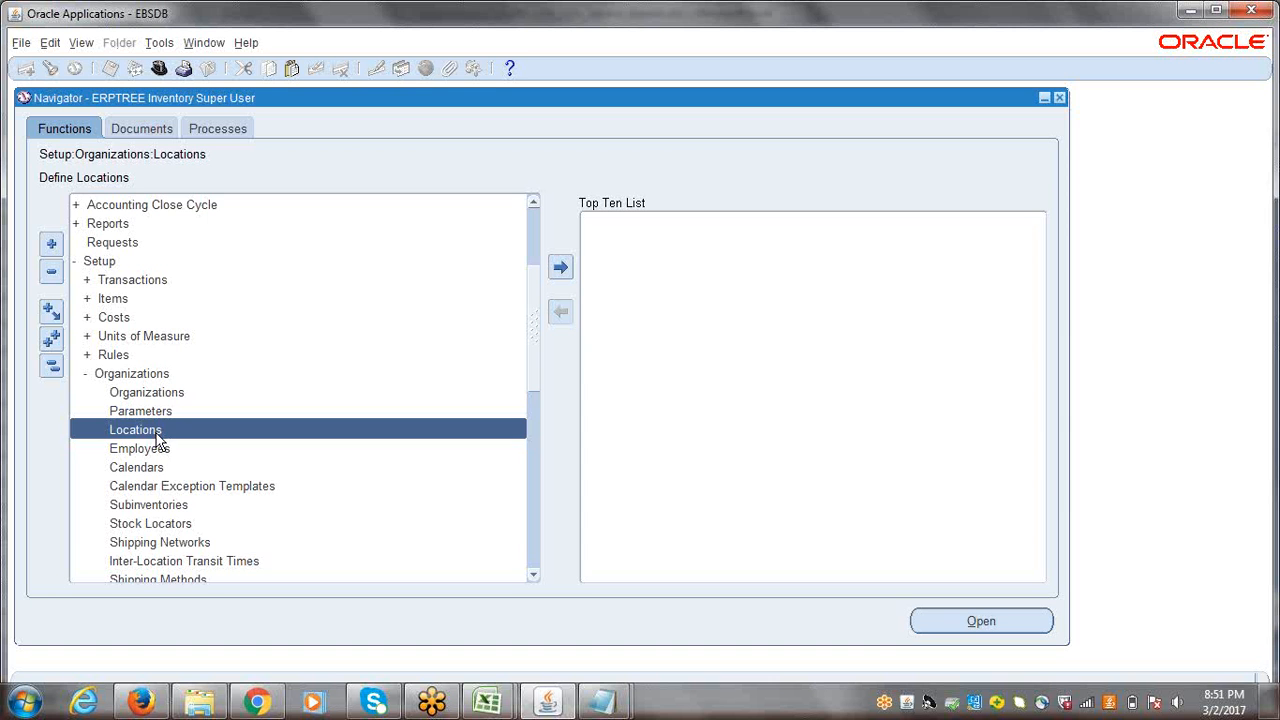
Step: Collapse the navigator tree, check the Inventory Basic Setups list in the 9th_10th_11th_Session_Session.xlsx Excel workbook, and return to Oracle Applications
left_click(51, 367)
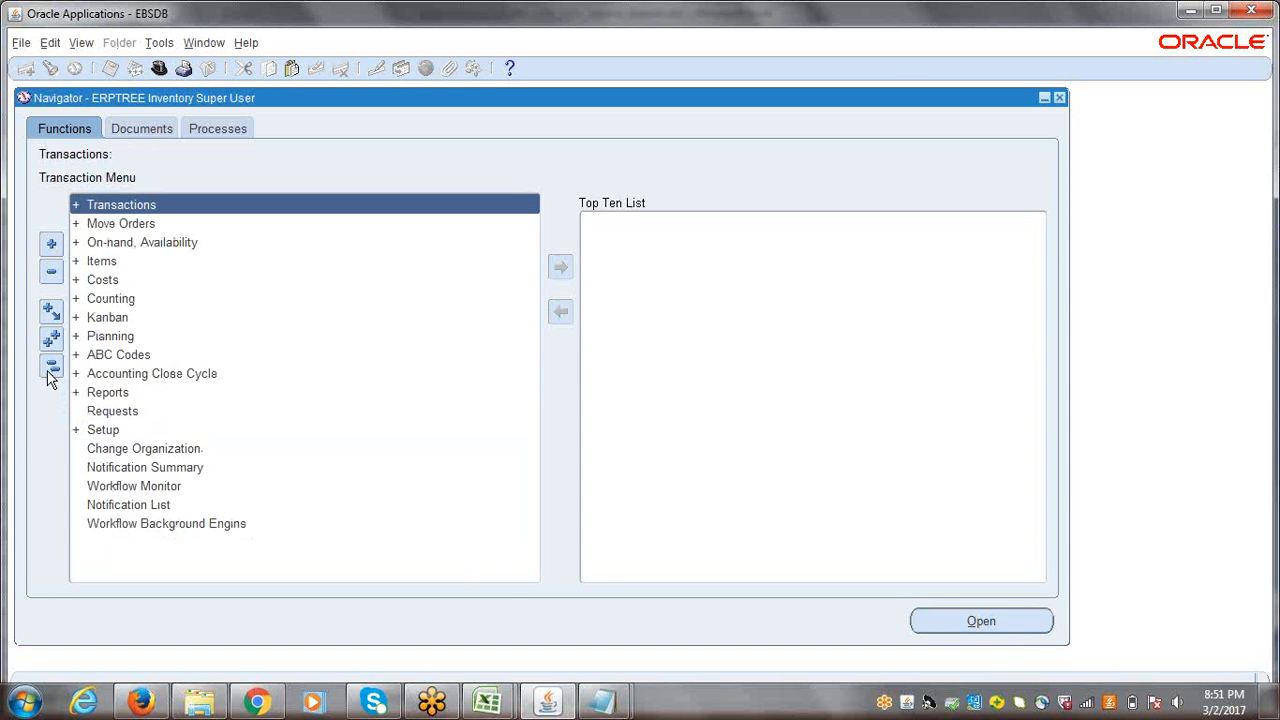
left_click(487, 703)
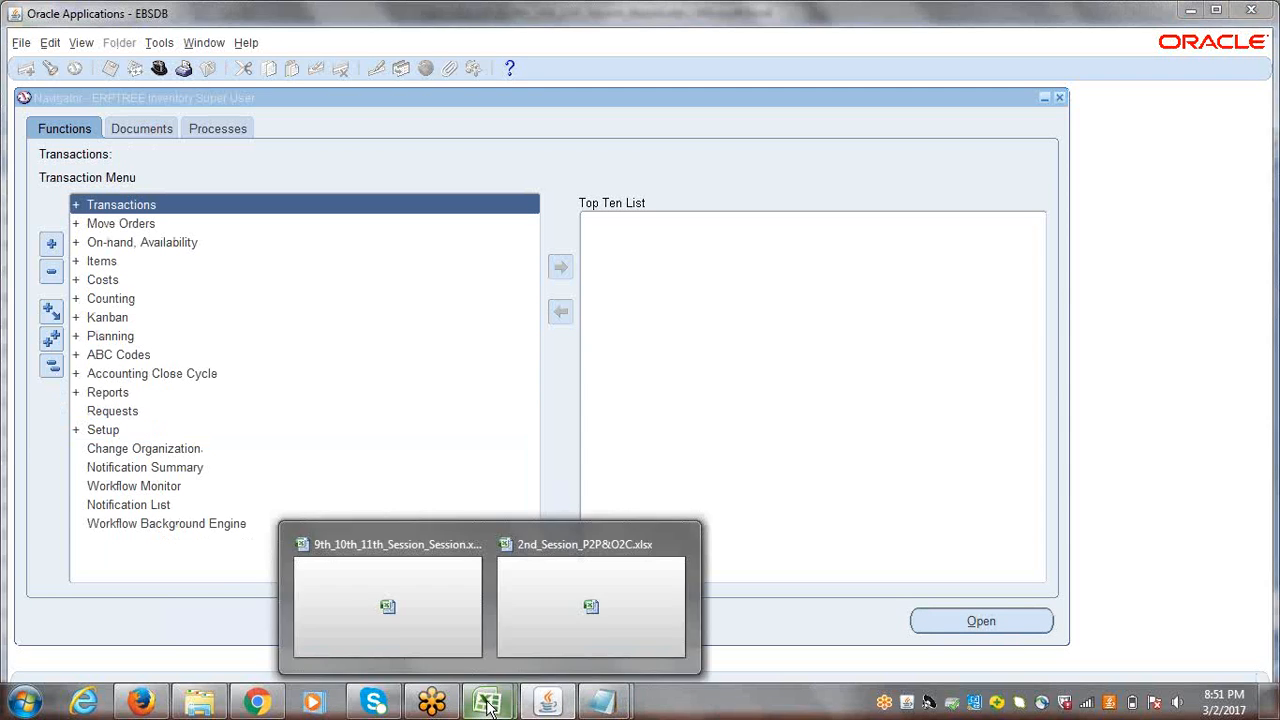
left_click(463, 591)
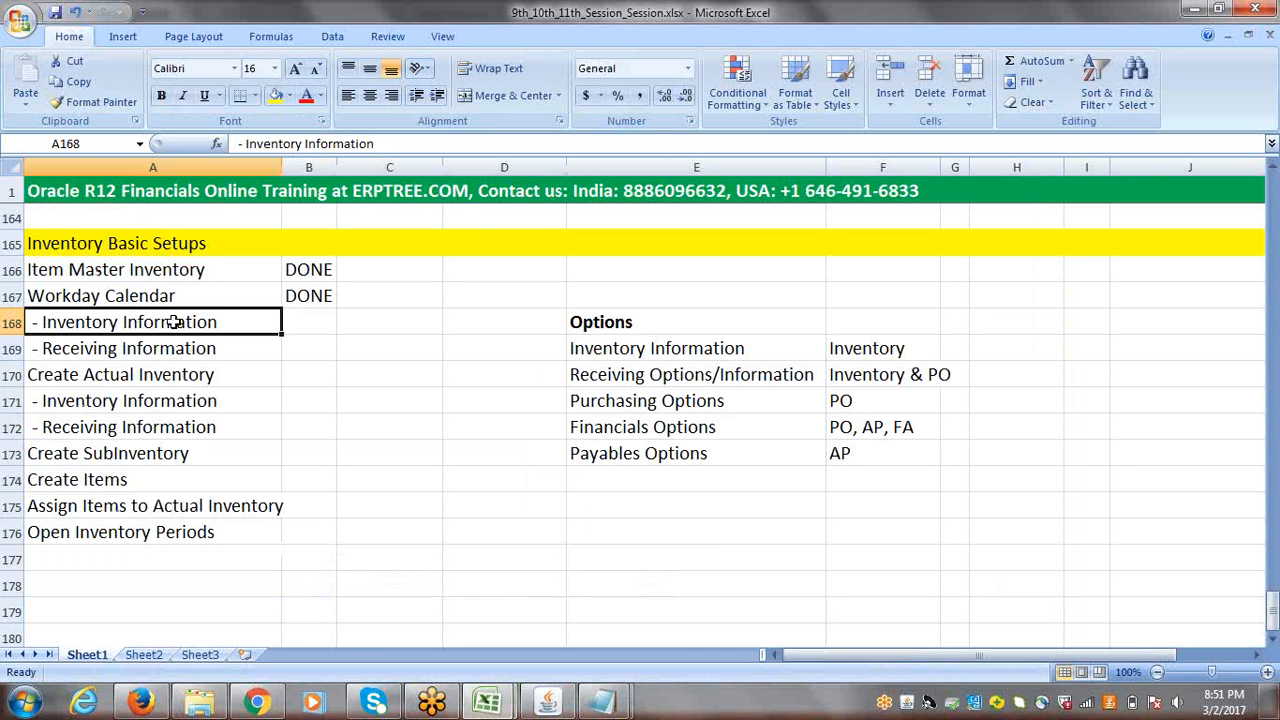
left_click(548, 703)
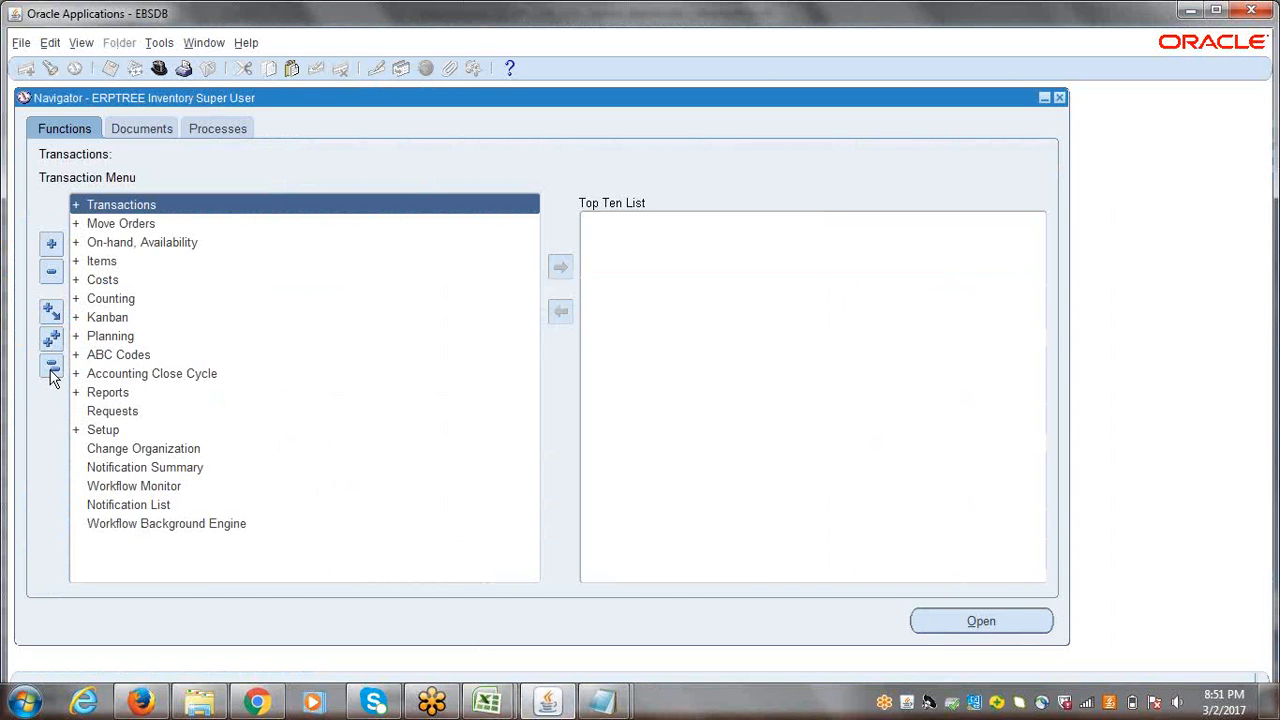
Step: Open the Organizations form under Setup > Organizations
left_click(113, 434)
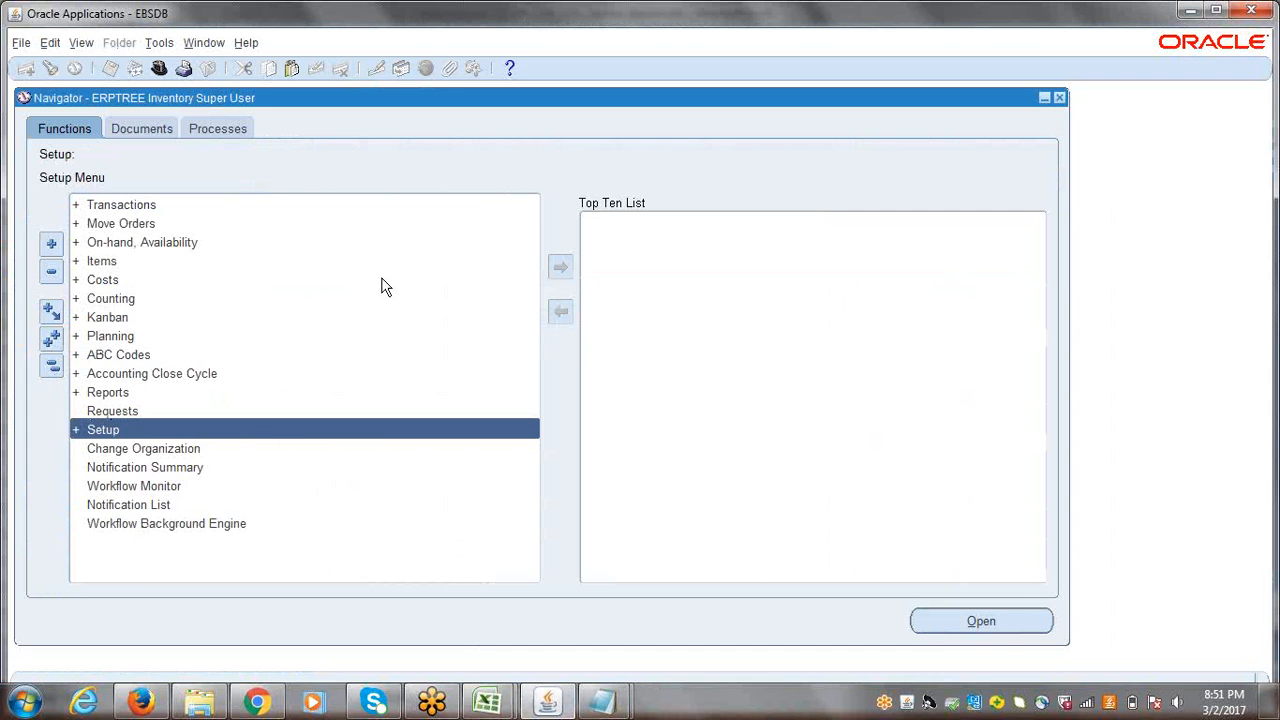
key("Return")
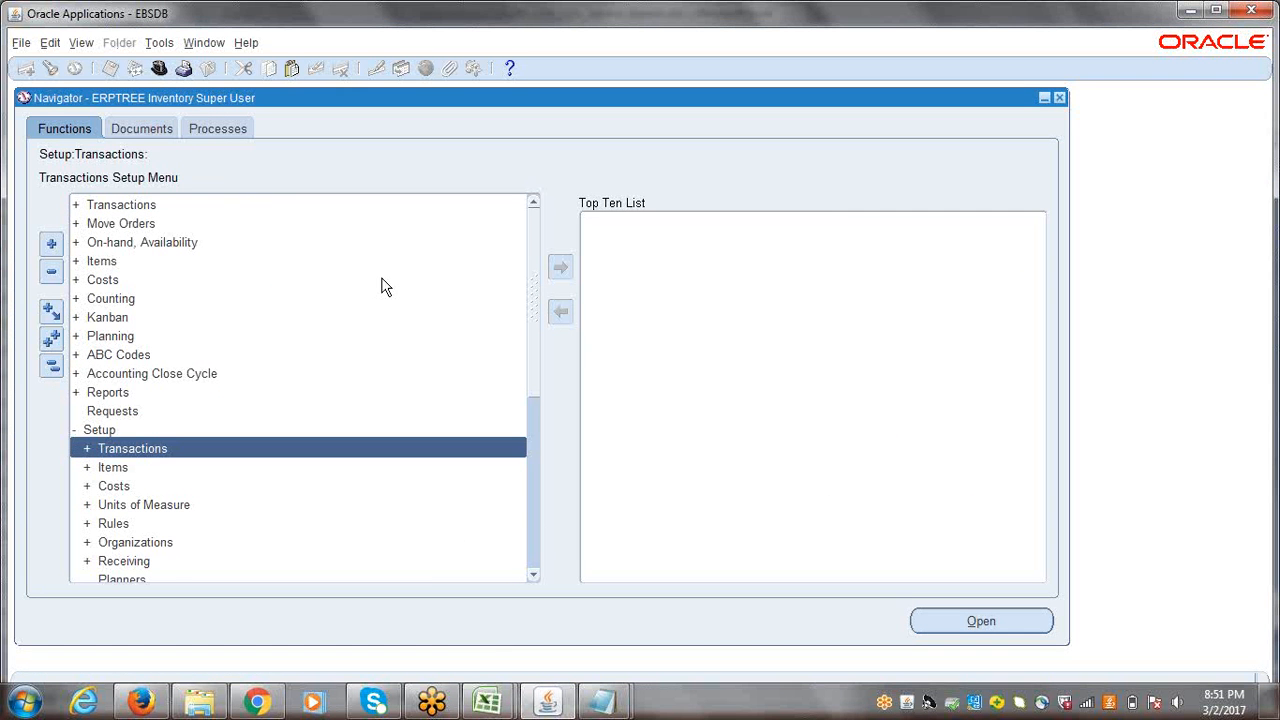
key("Down")
key("Down")
key("Down")
key("Down")
key("Down")
key("Return")
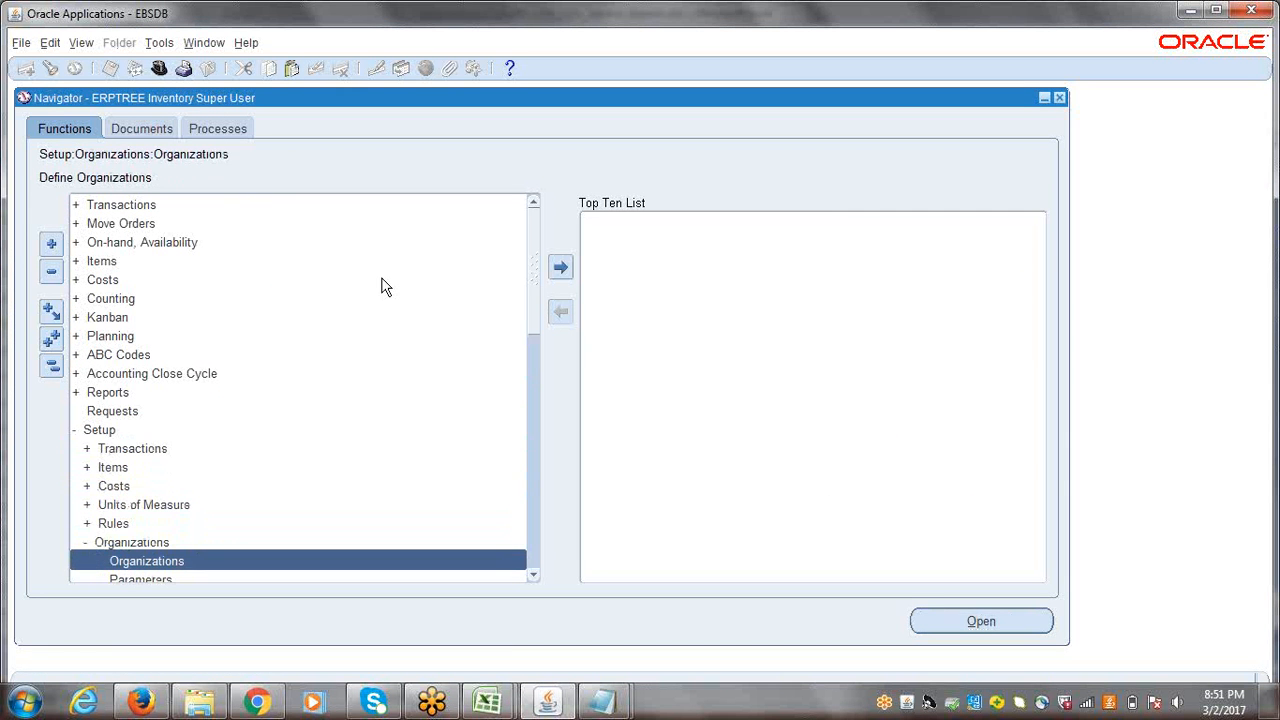
scroll(533, 300, "down", 4)
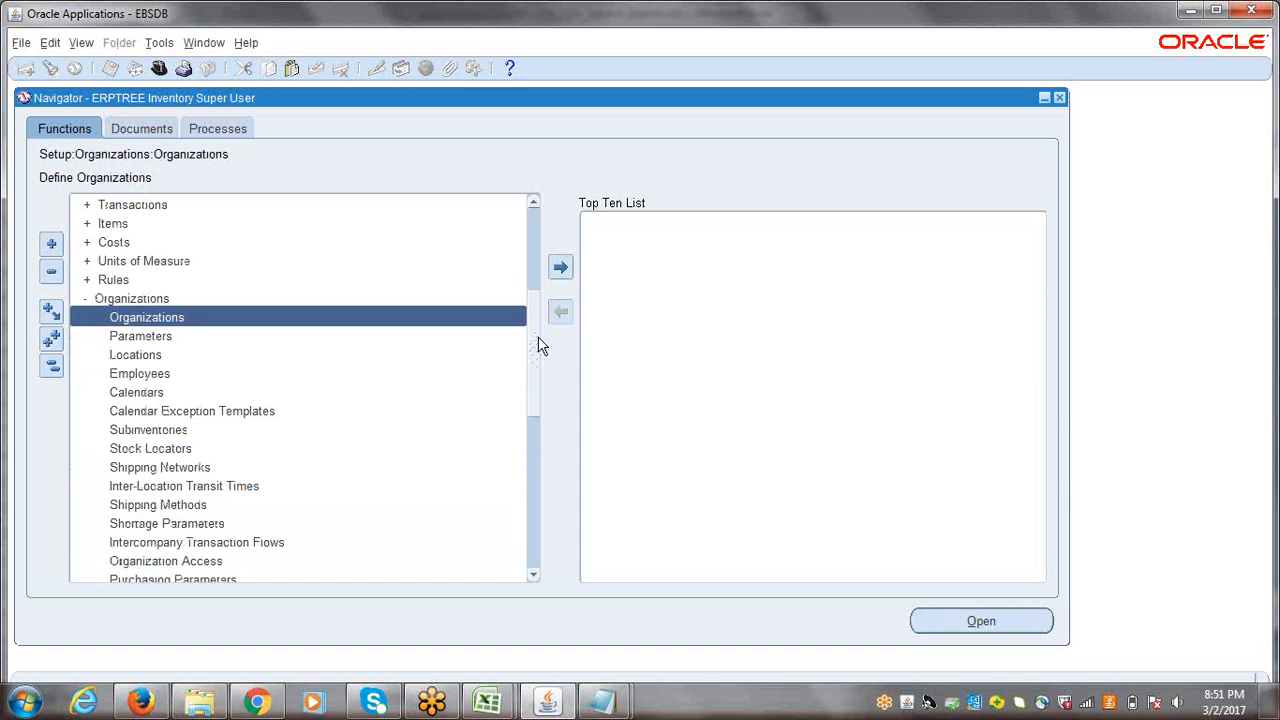
key("Return")
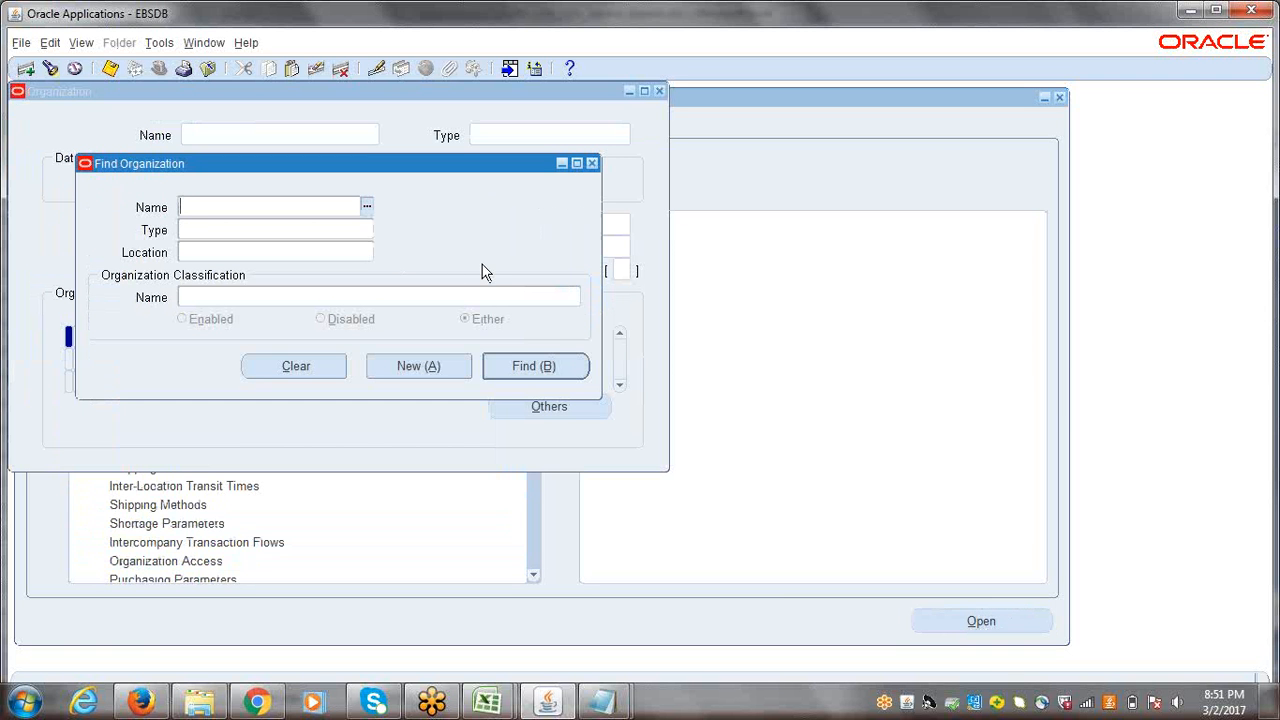
Step: Find the ERPTREE Item Master Inventory organization by searching for erptree and retrieve its record
type("erptree")
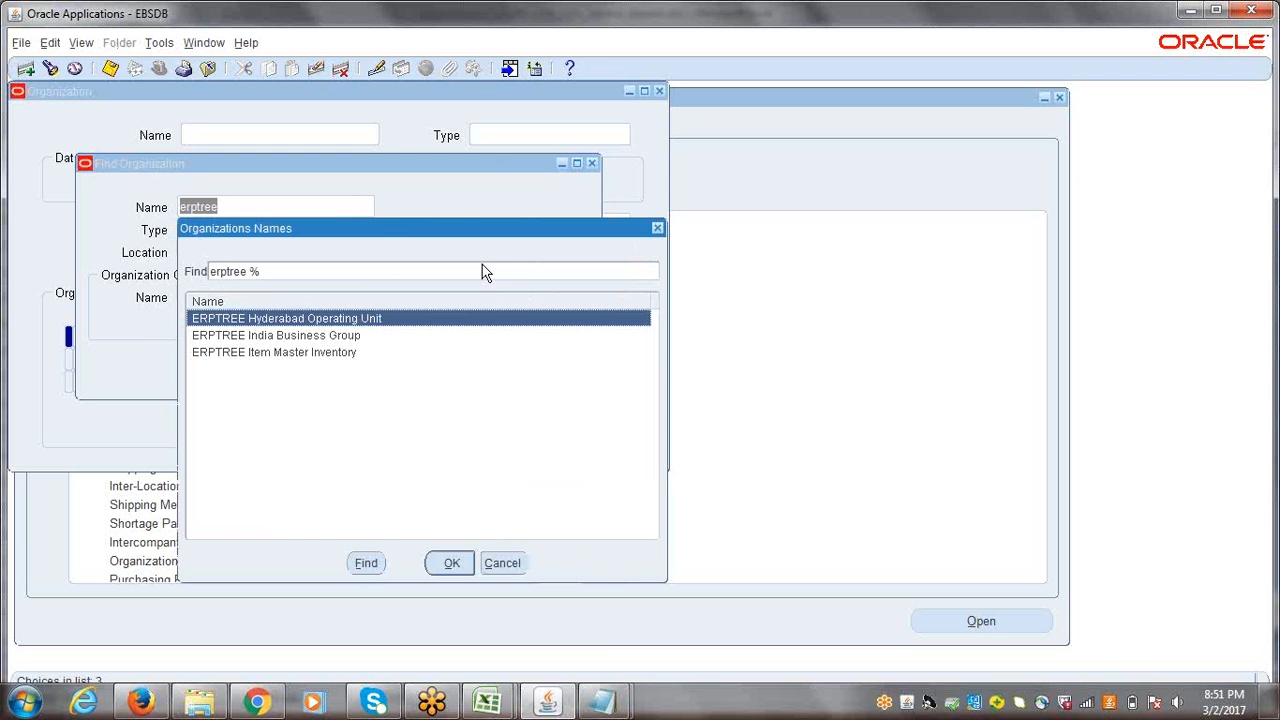
left_click(308, 356)
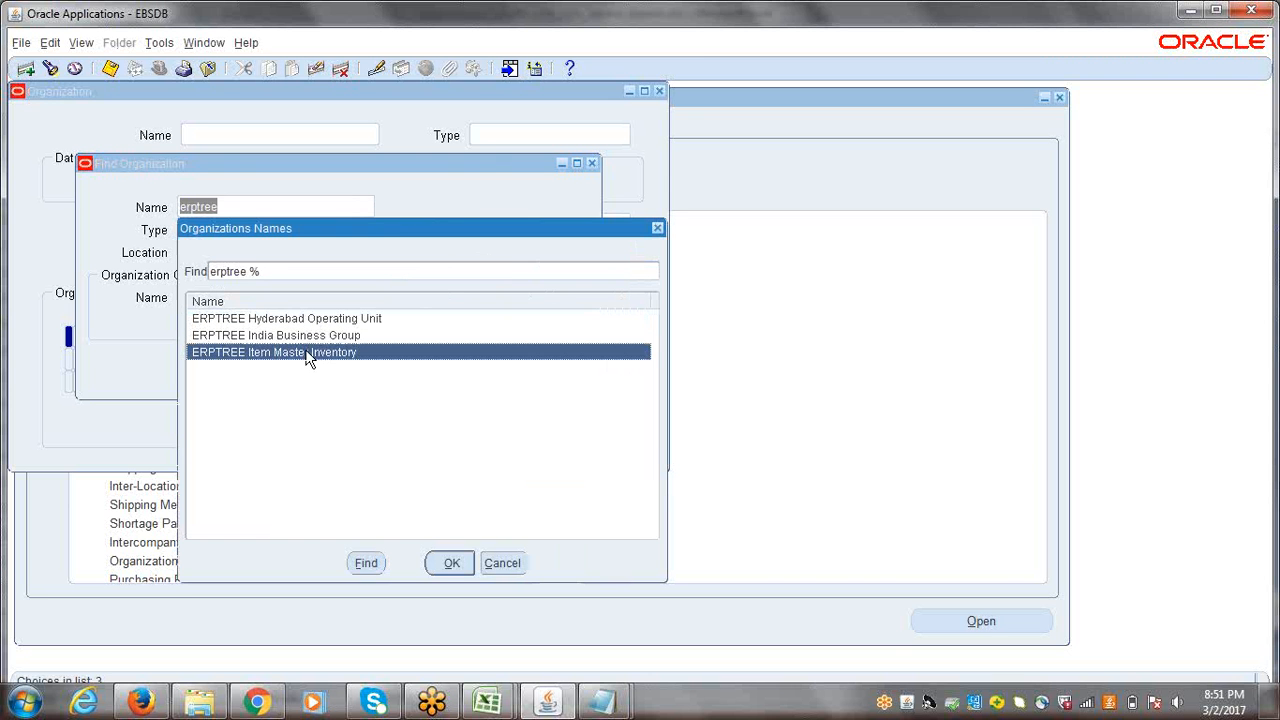
left_click(450, 563)
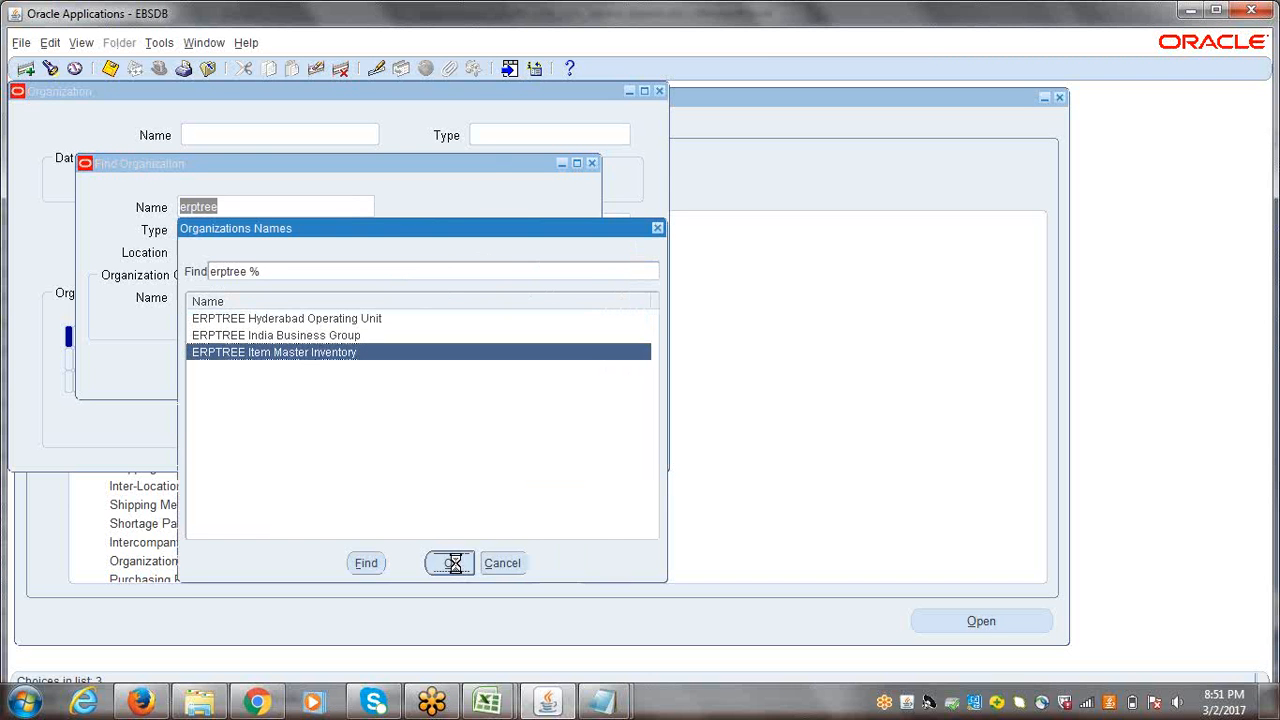
left_click(524, 366)
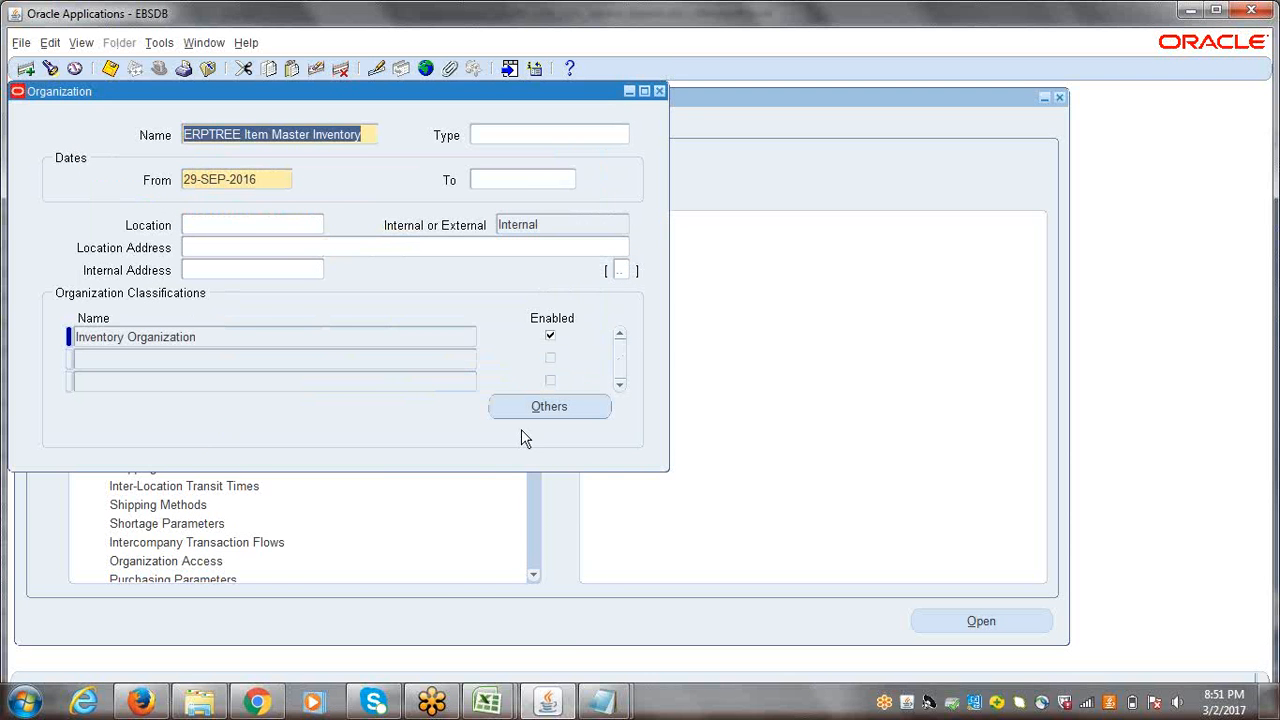
Step: Check the Item Master Inventory entry in the Excel session workbook and return to the Organization form in Oracle Applications
left_click(491, 706)
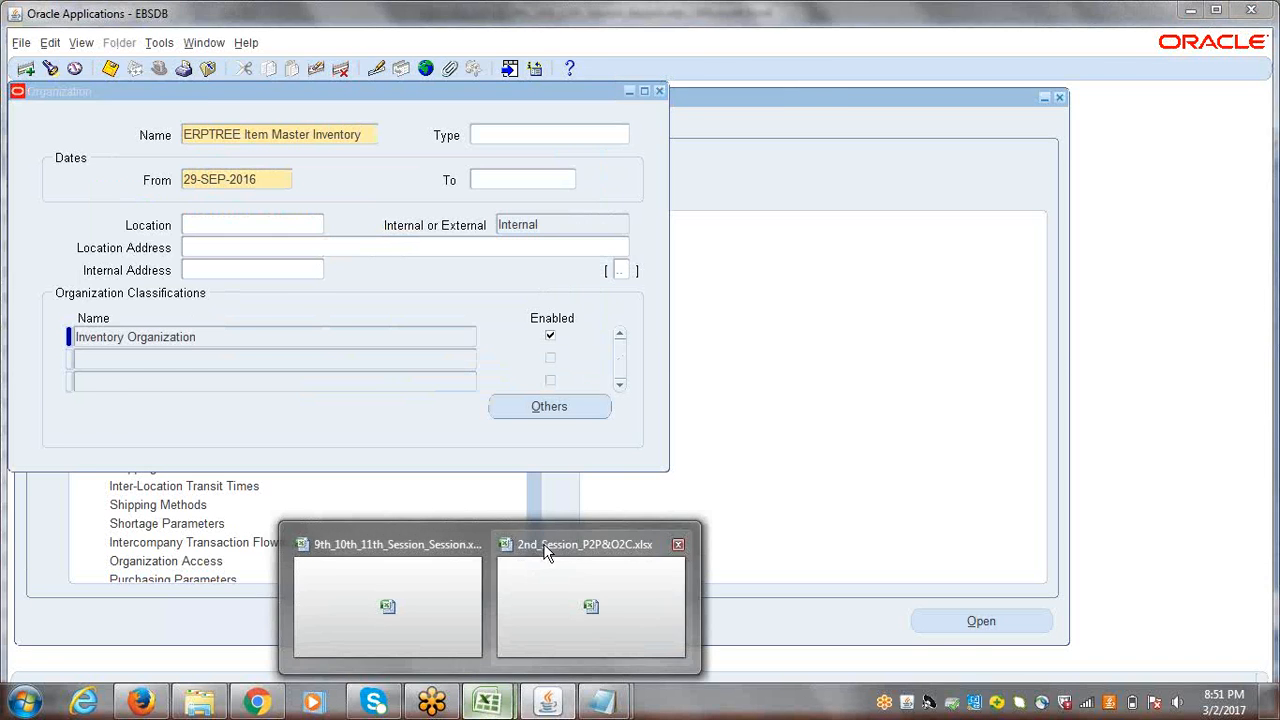
left_click(430, 563)
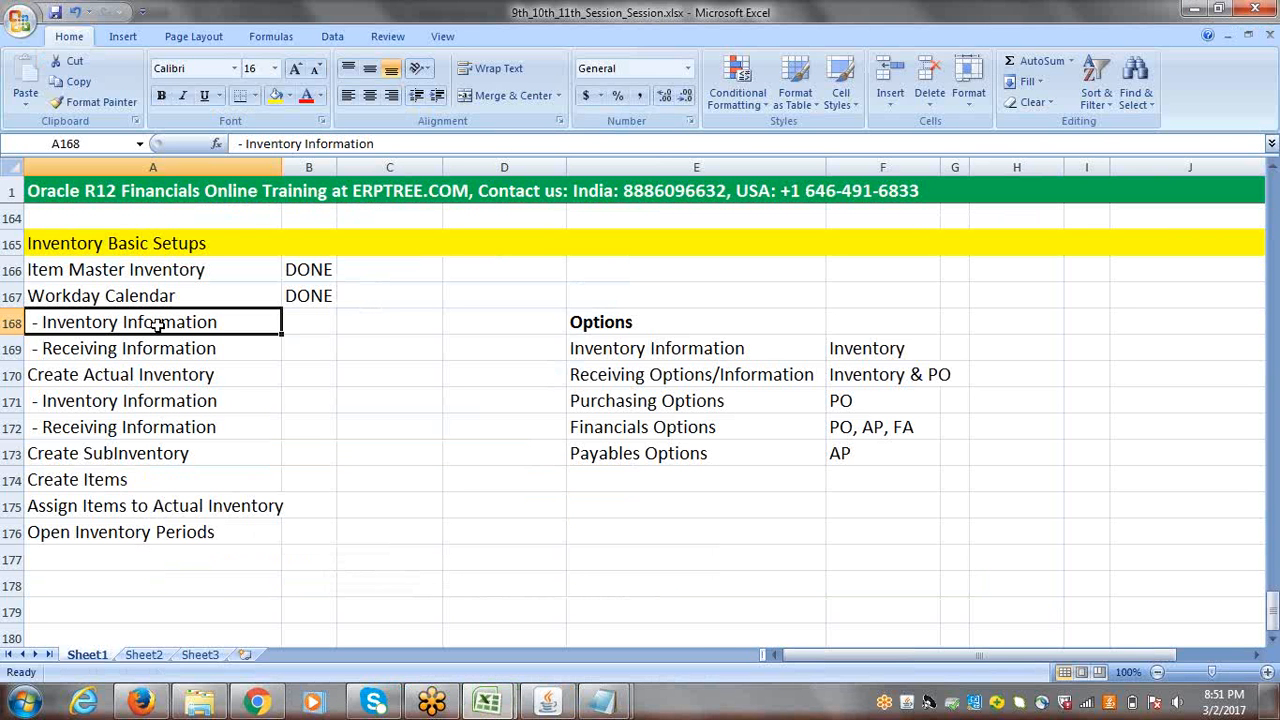
left_click(116, 272)
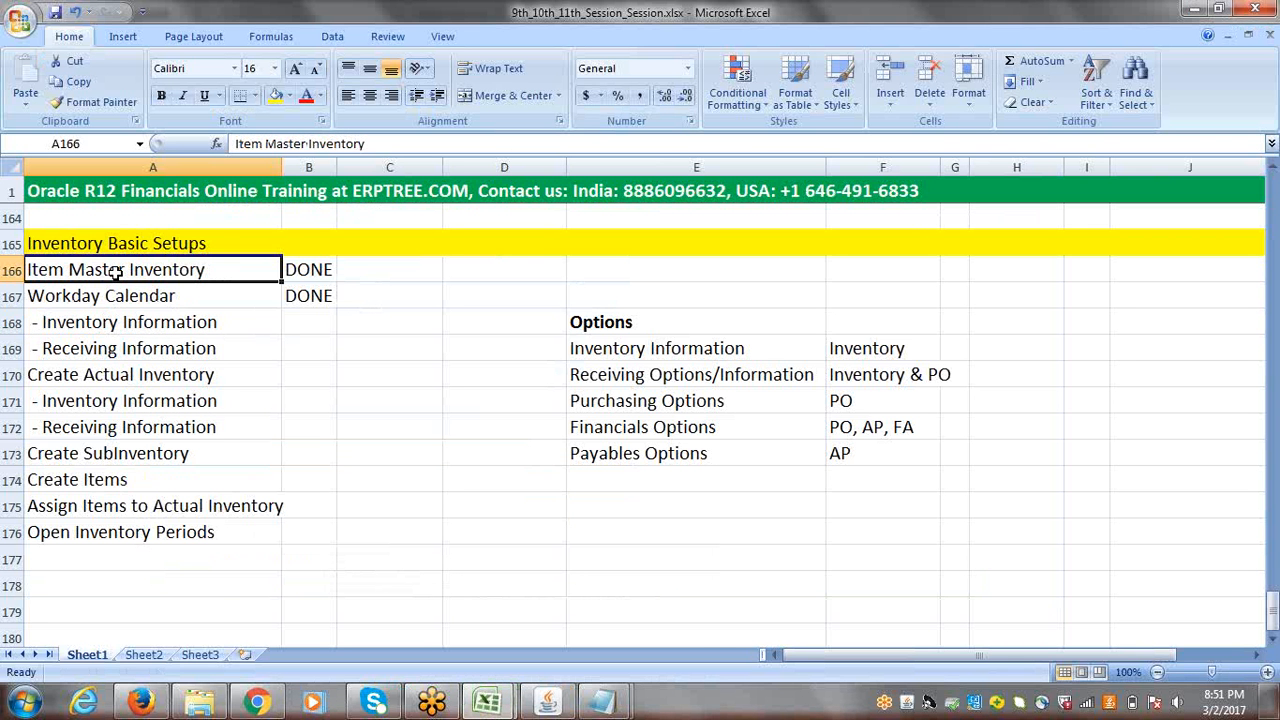
left_click(542, 700)
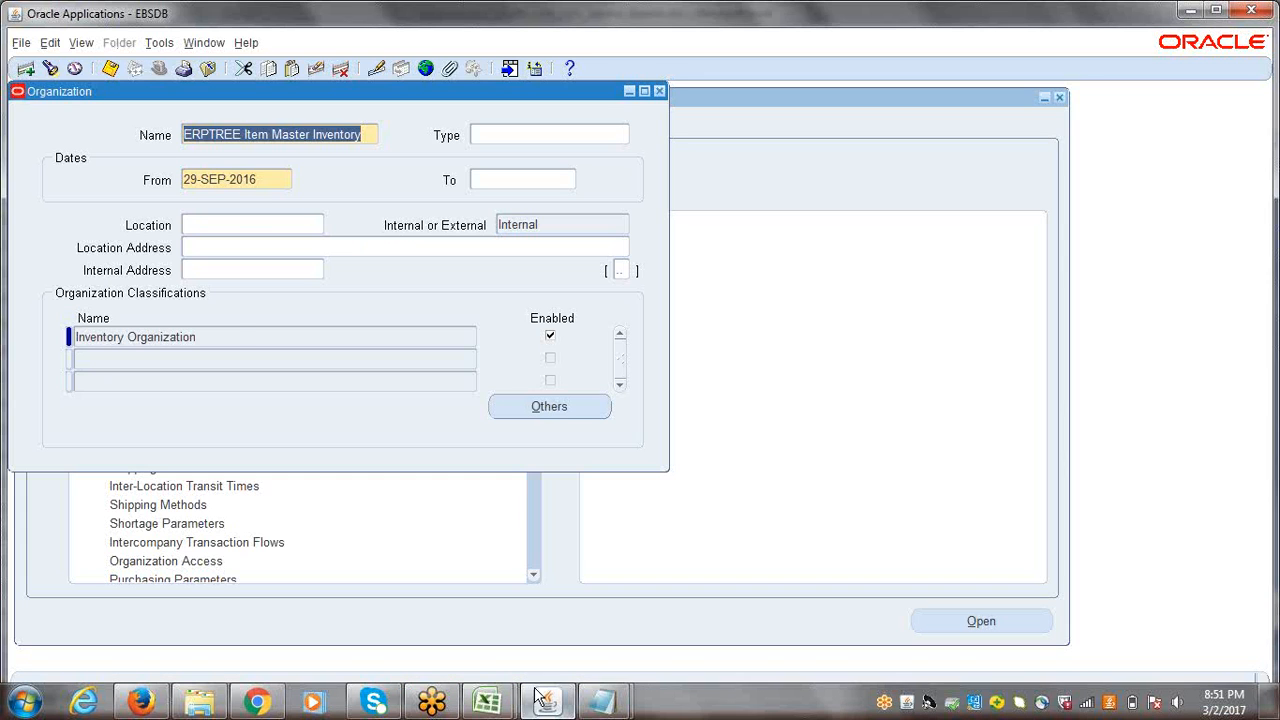
Step: Review the Accounting Information of the organization's Inventory Organization classification, including its ledger and legal entity, and close it
left_click(237, 337)
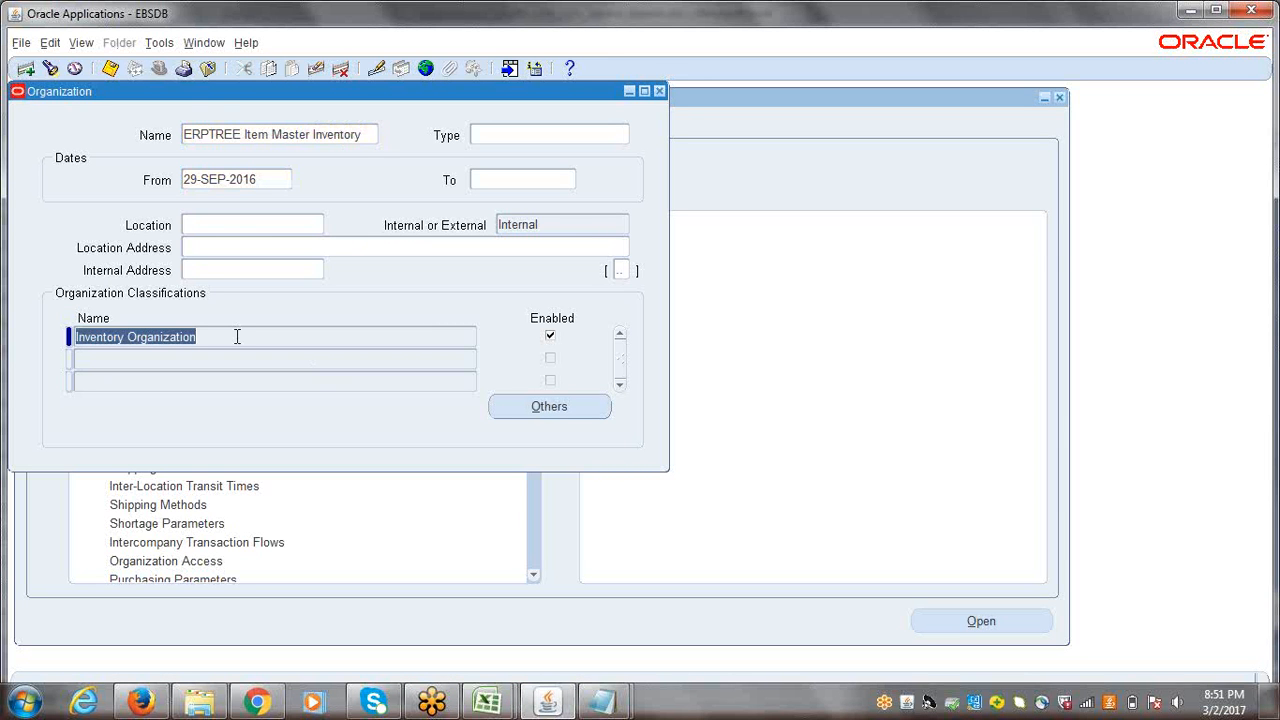
left_click_drag(192, 89, 260, 143)
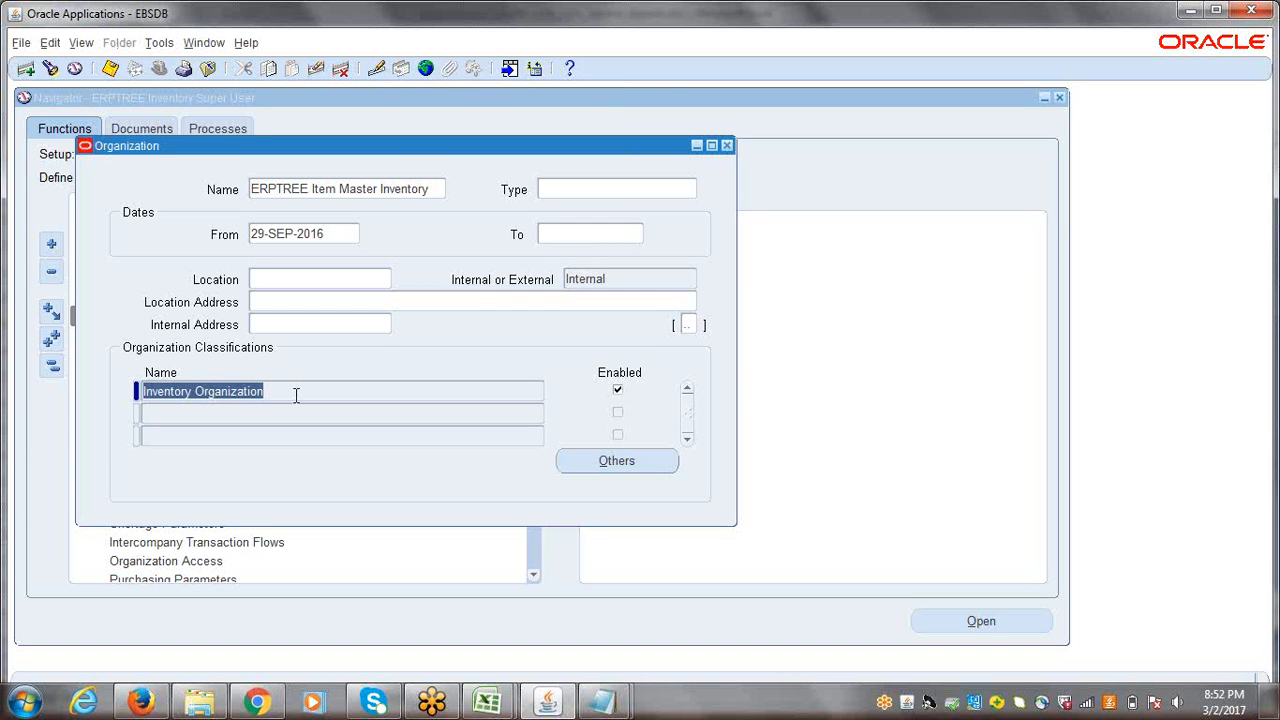
left_click(296, 395)
double_click(296, 395)
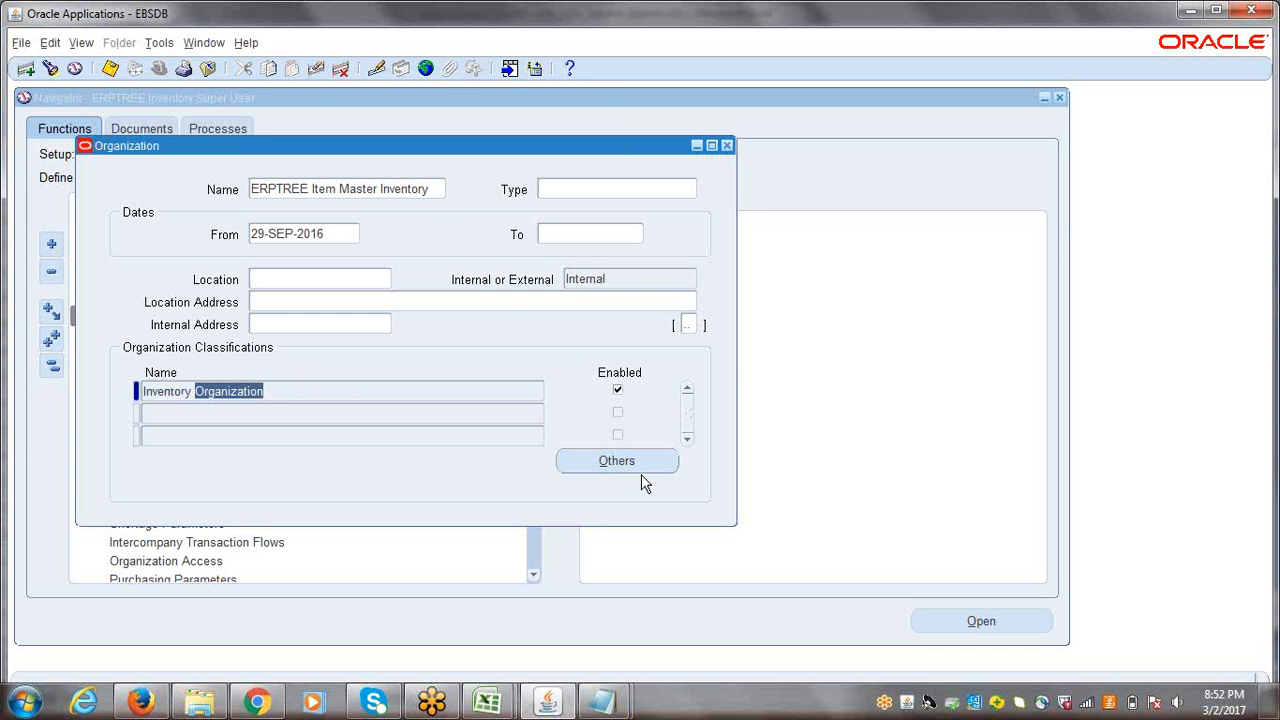
left_click(599, 466)
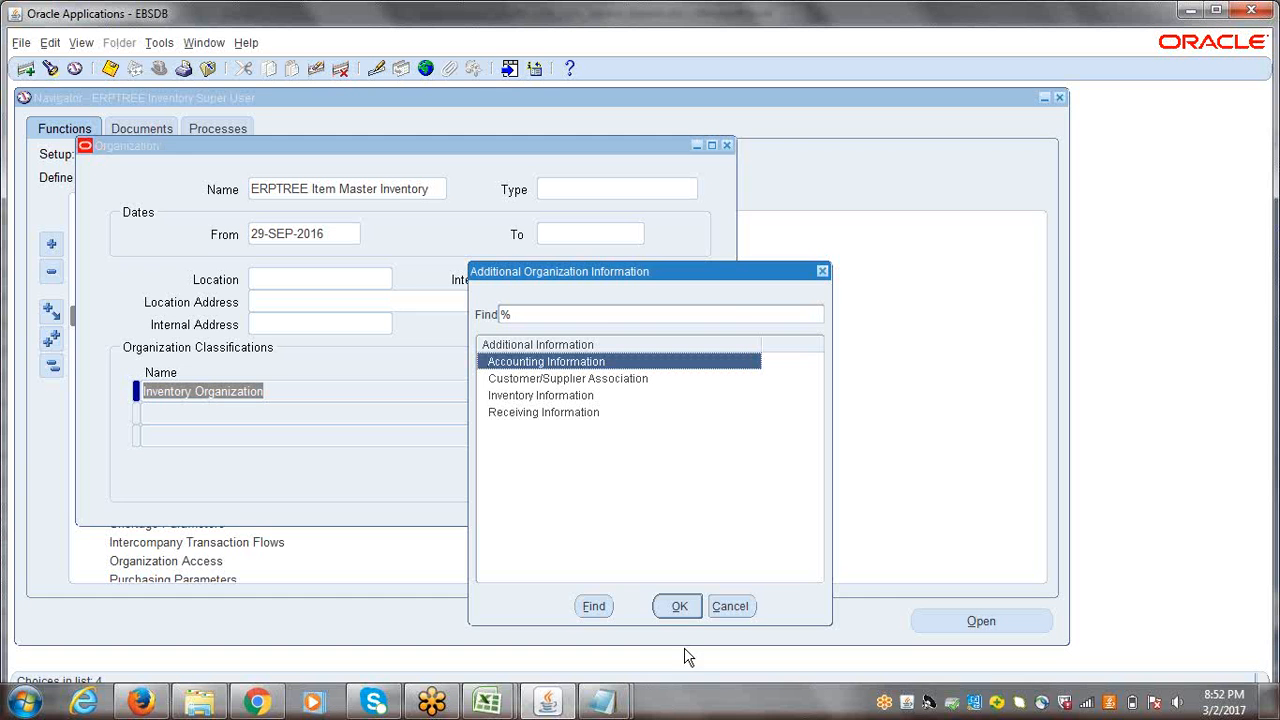
left_click(678, 607)
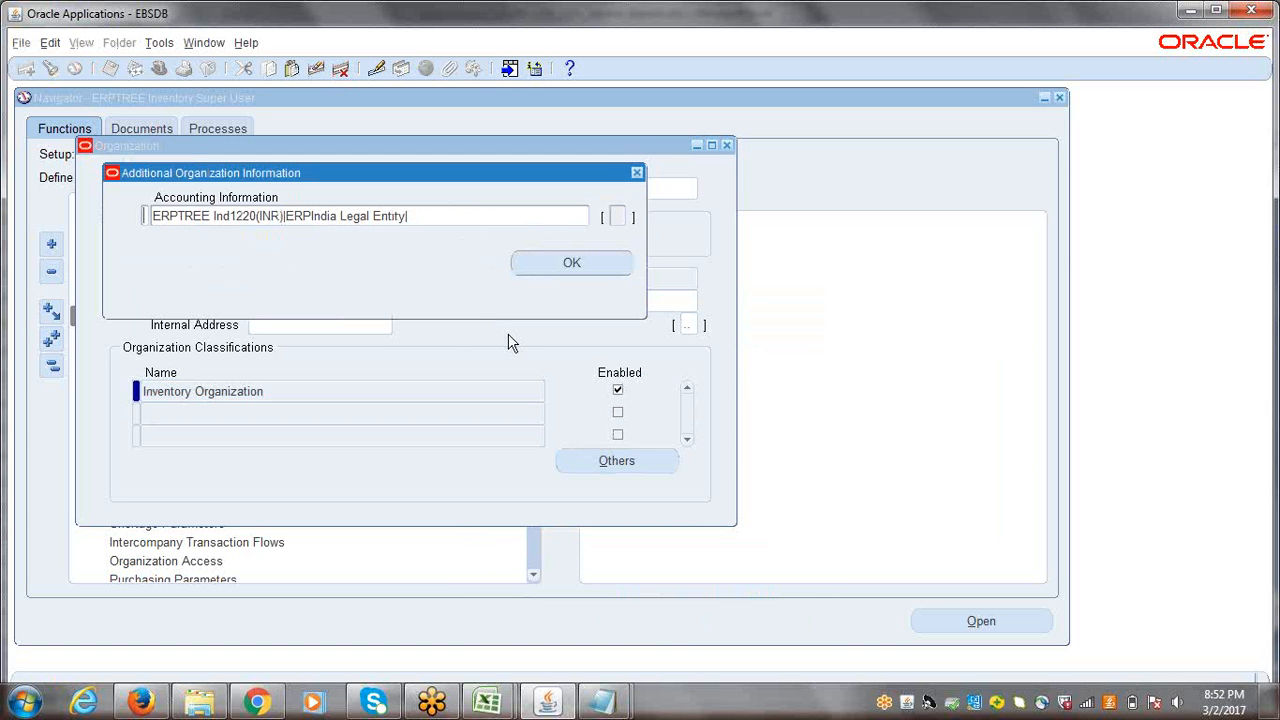
left_click(349, 222)
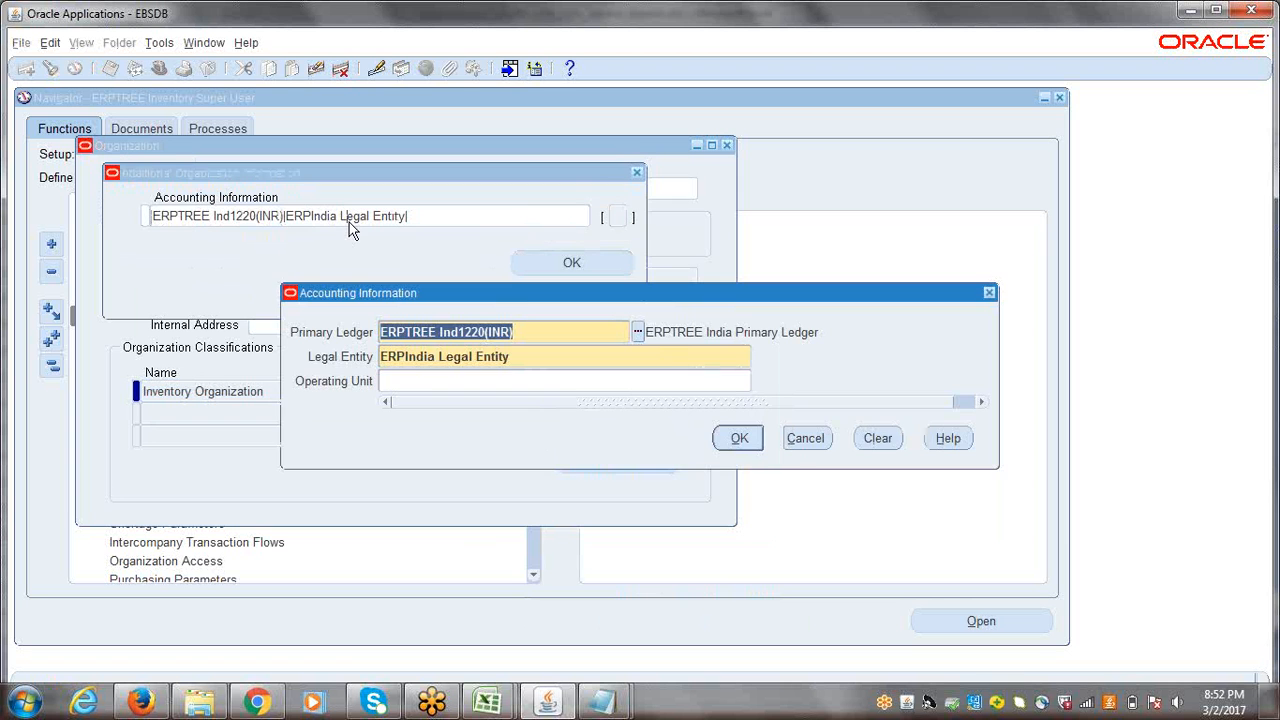
left_click(736, 437)
left_click(568, 264)
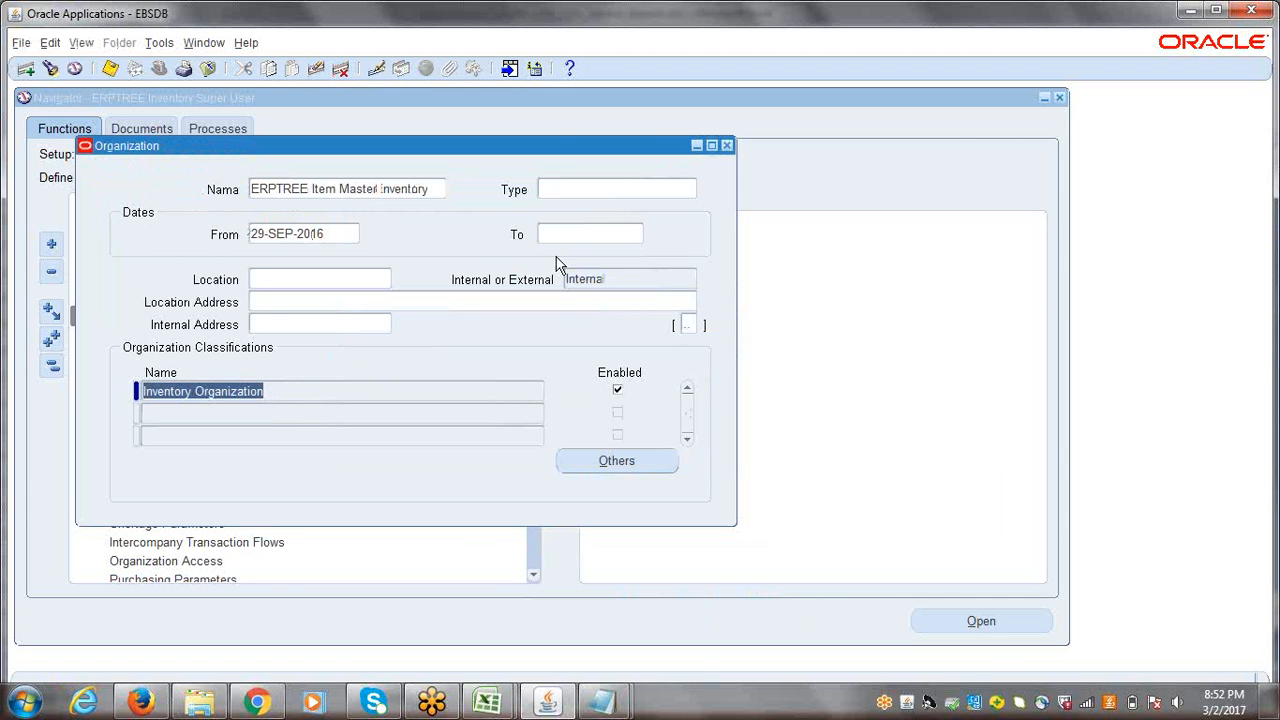
Step: Compare the classification's Inventory Information and Receiving Information entries with the Inventory Basic Setups checklist in the Excel session workbook
left_click(617, 461)
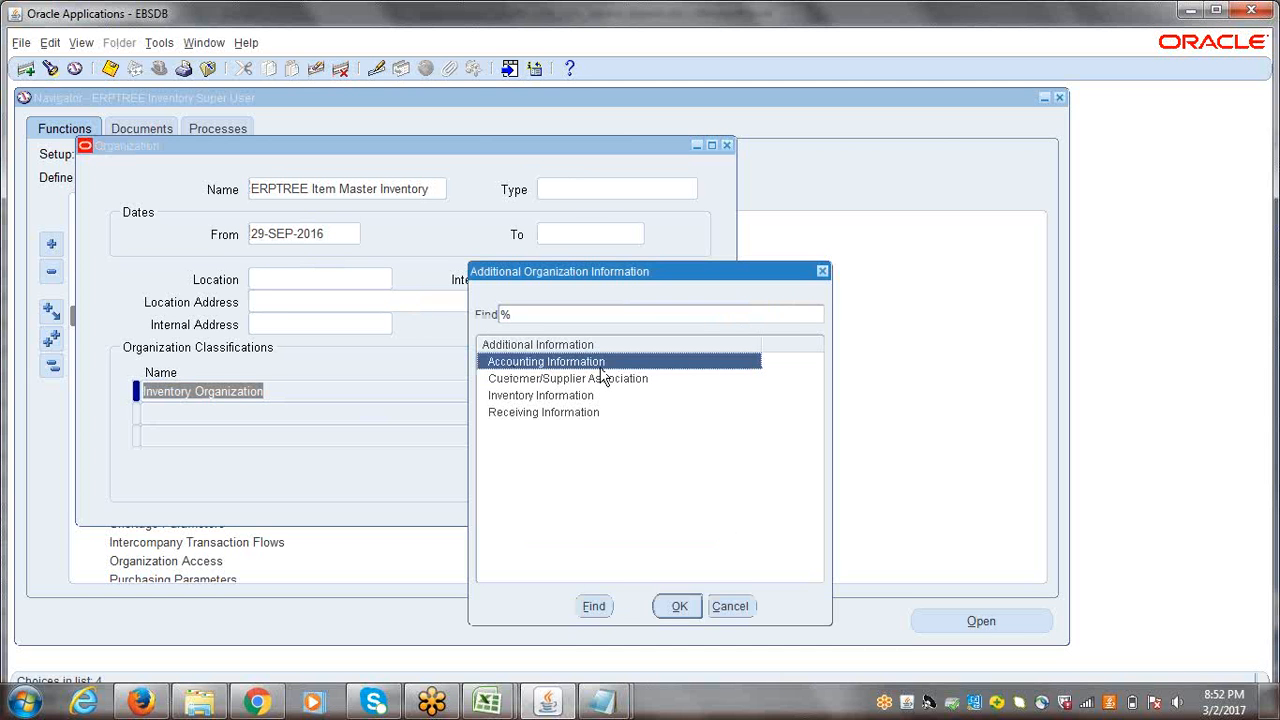
left_click(547, 398)
left_click(553, 414)
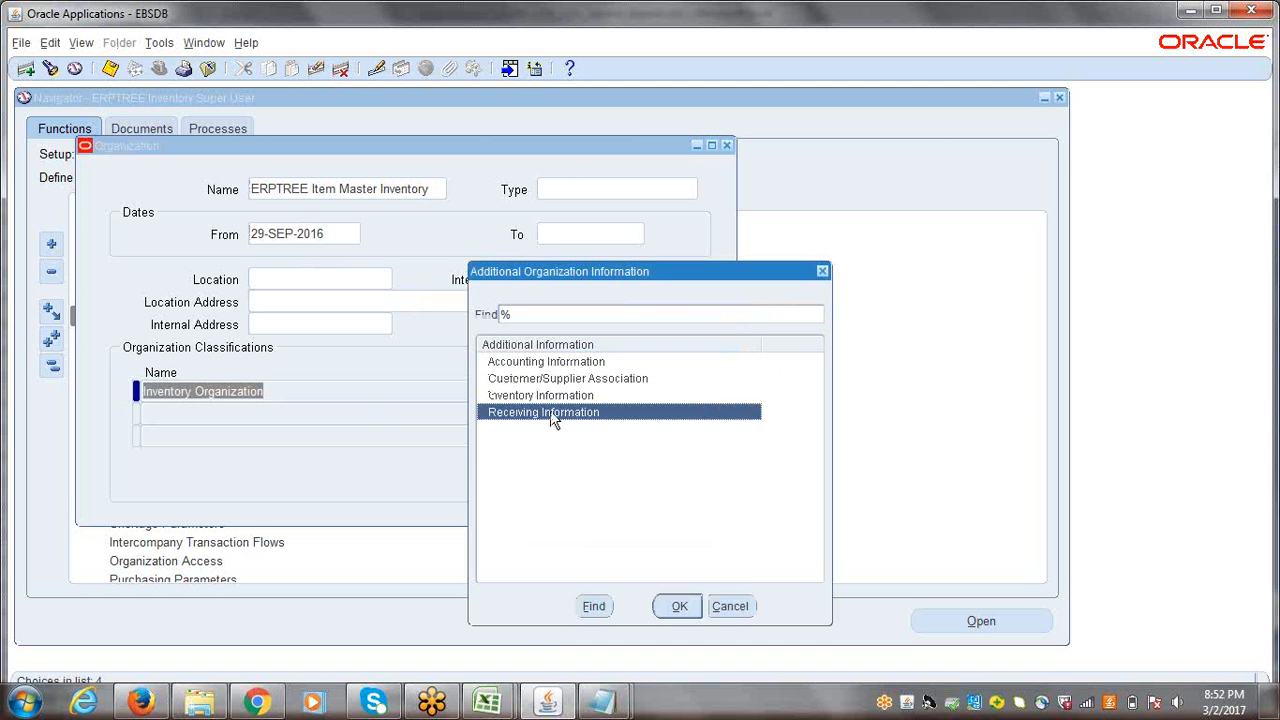
mouse_move(490, 702)
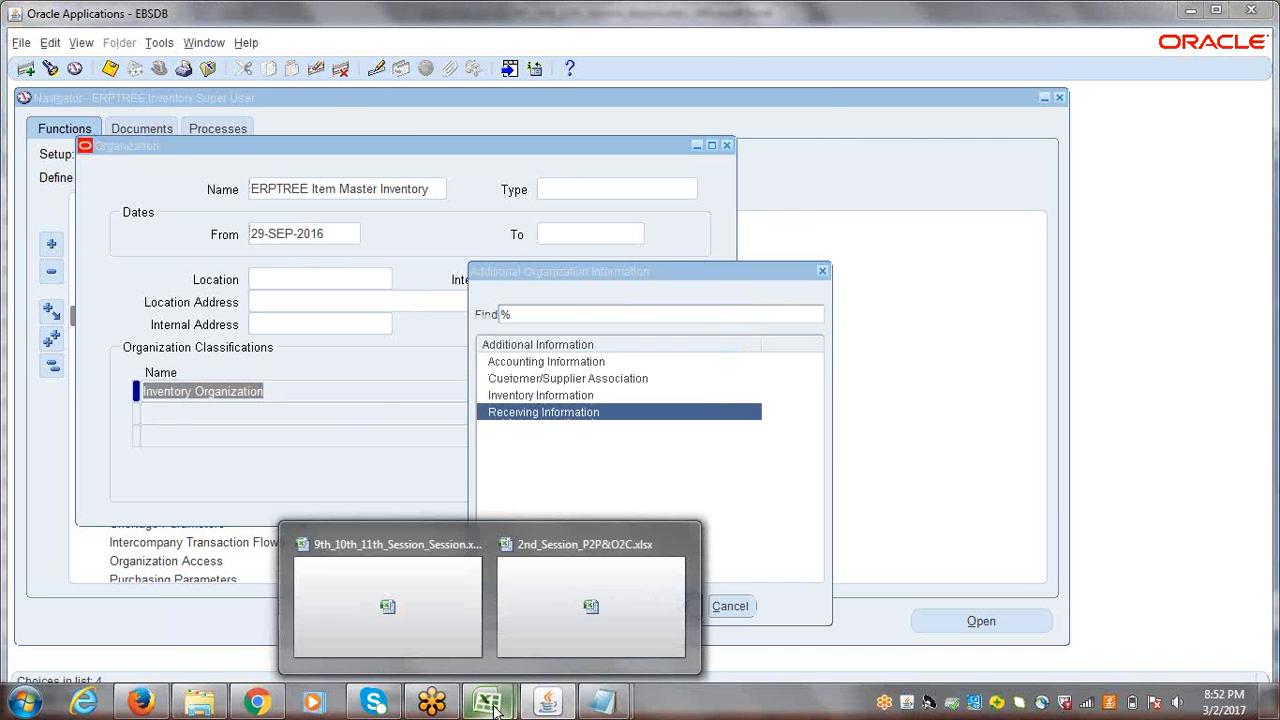
left_click(432, 634)
left_click(172, 318)
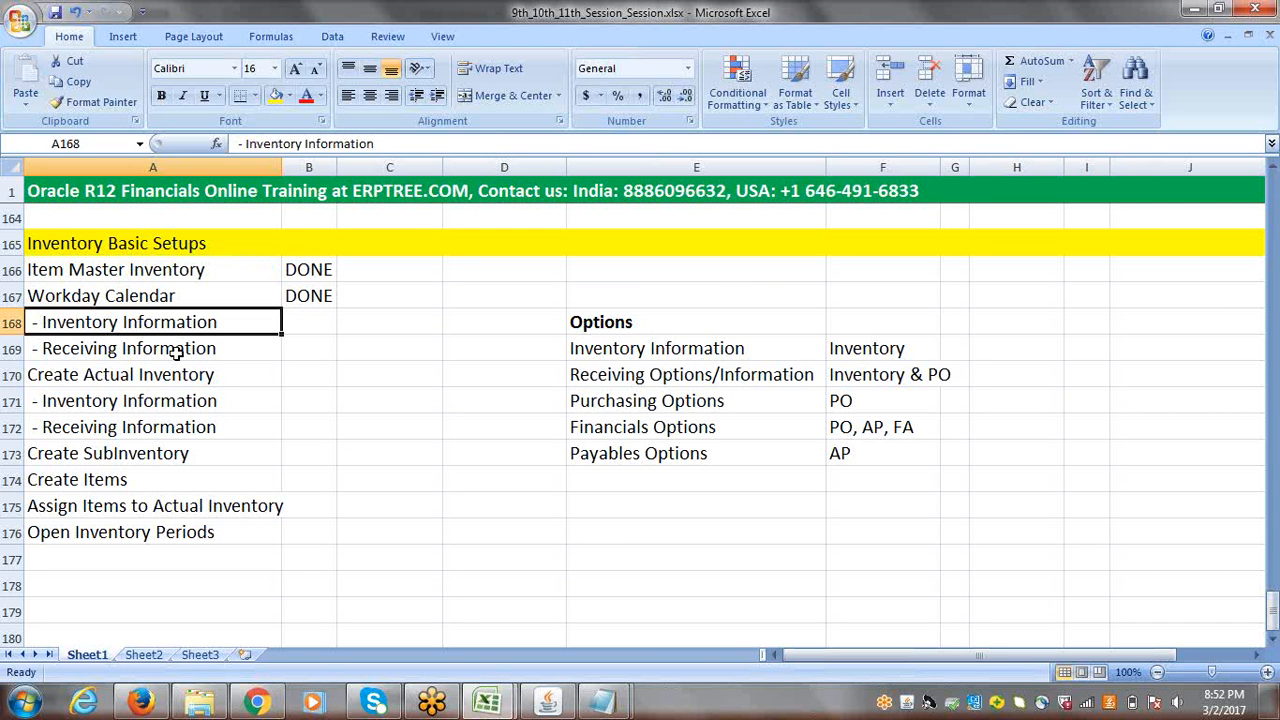
Step: Check the Receiving Information entry in the Excel checklist, then return to Oracle Applications and dismiss the additional organization information list
left_click(178, 350)
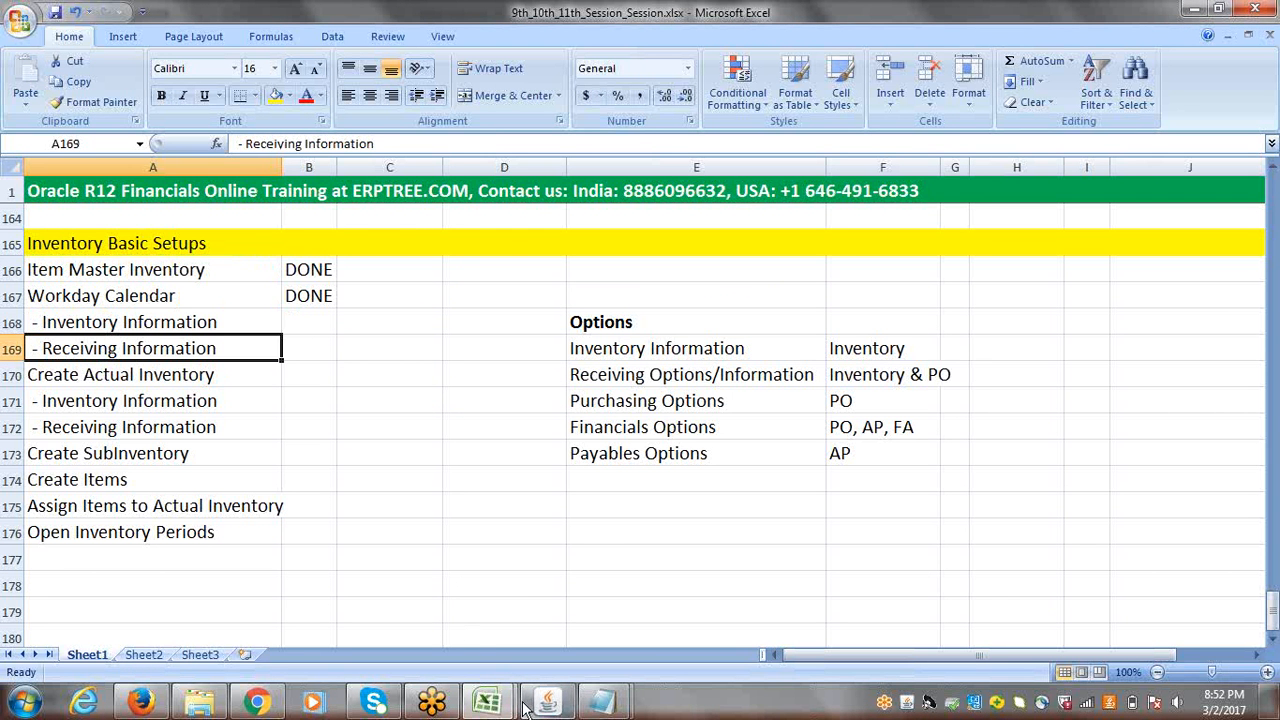
left_click(560, 710)
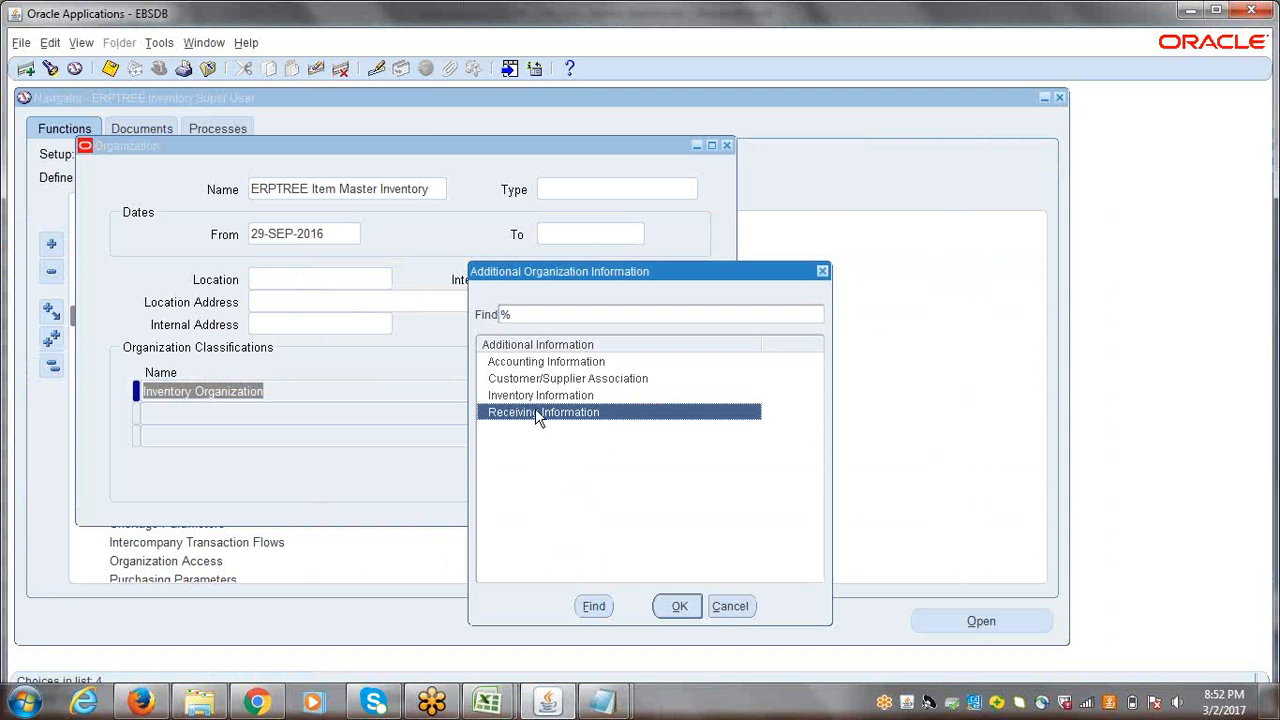
left_click(527, 398)
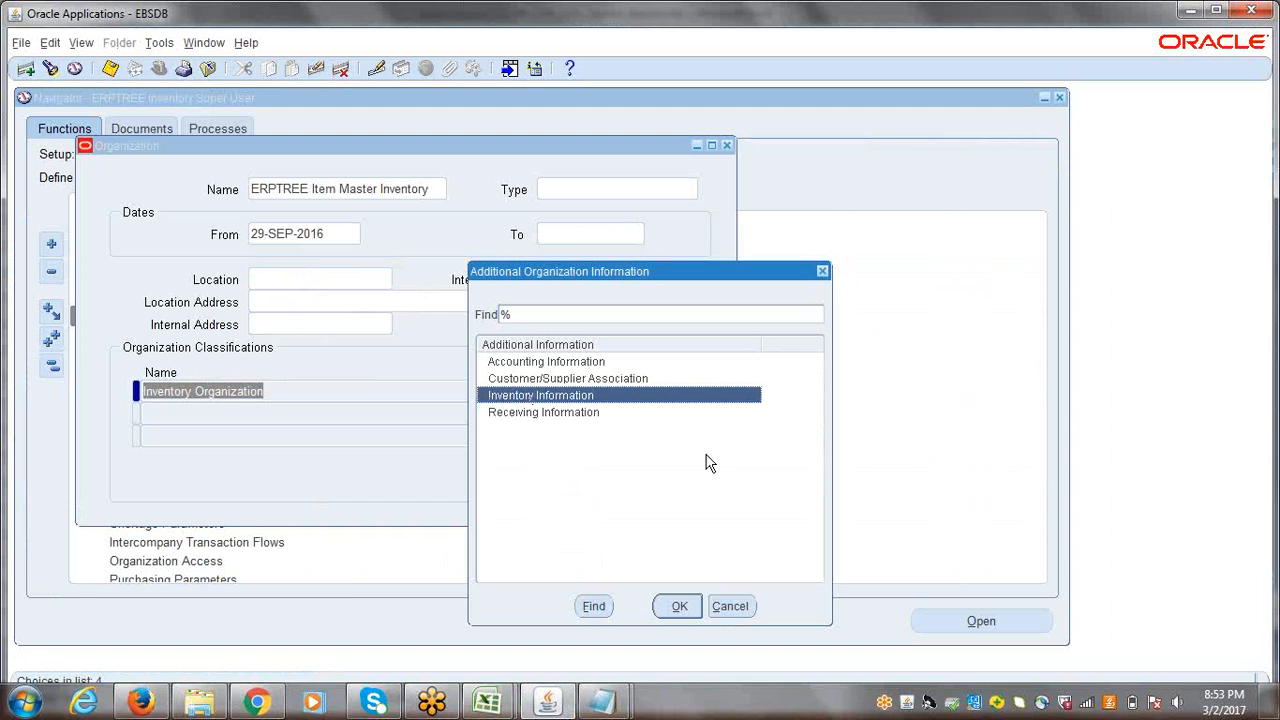
left_click(740, 609)
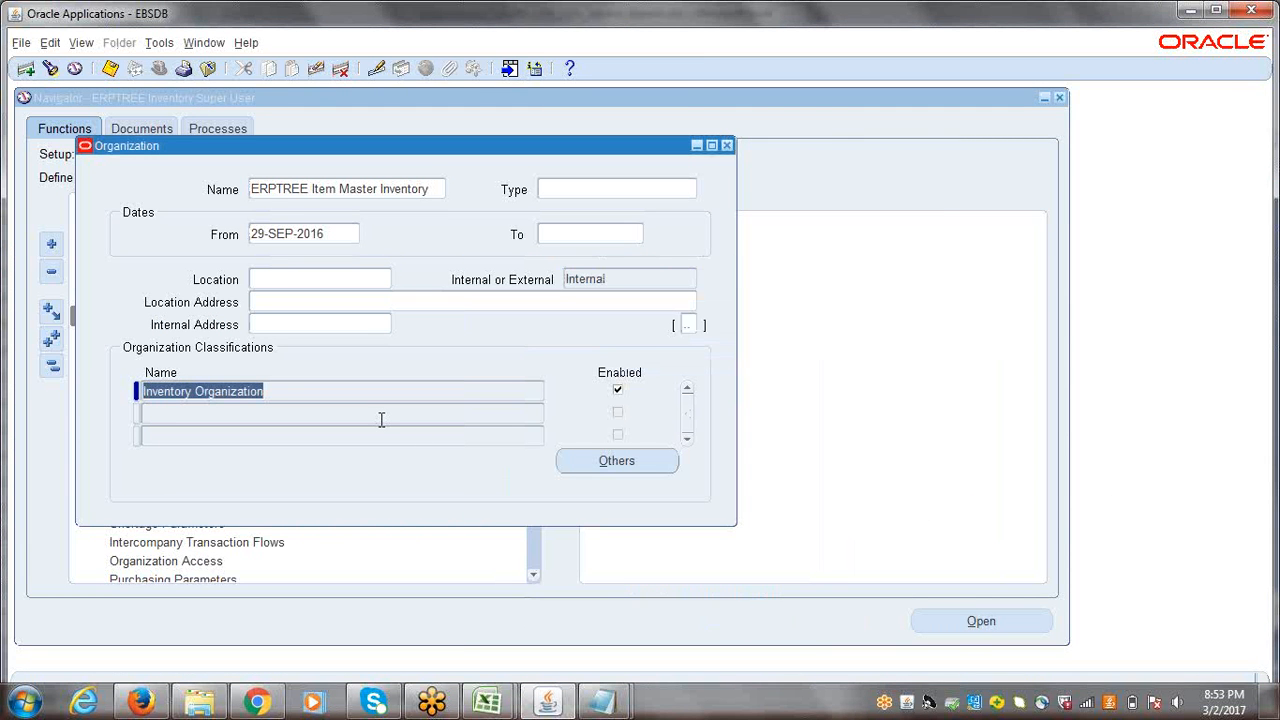
Step: Open the Inventory Information of the Inventory Organization classification for ERPTREE Item Master Inventory
left_click(631, 468)
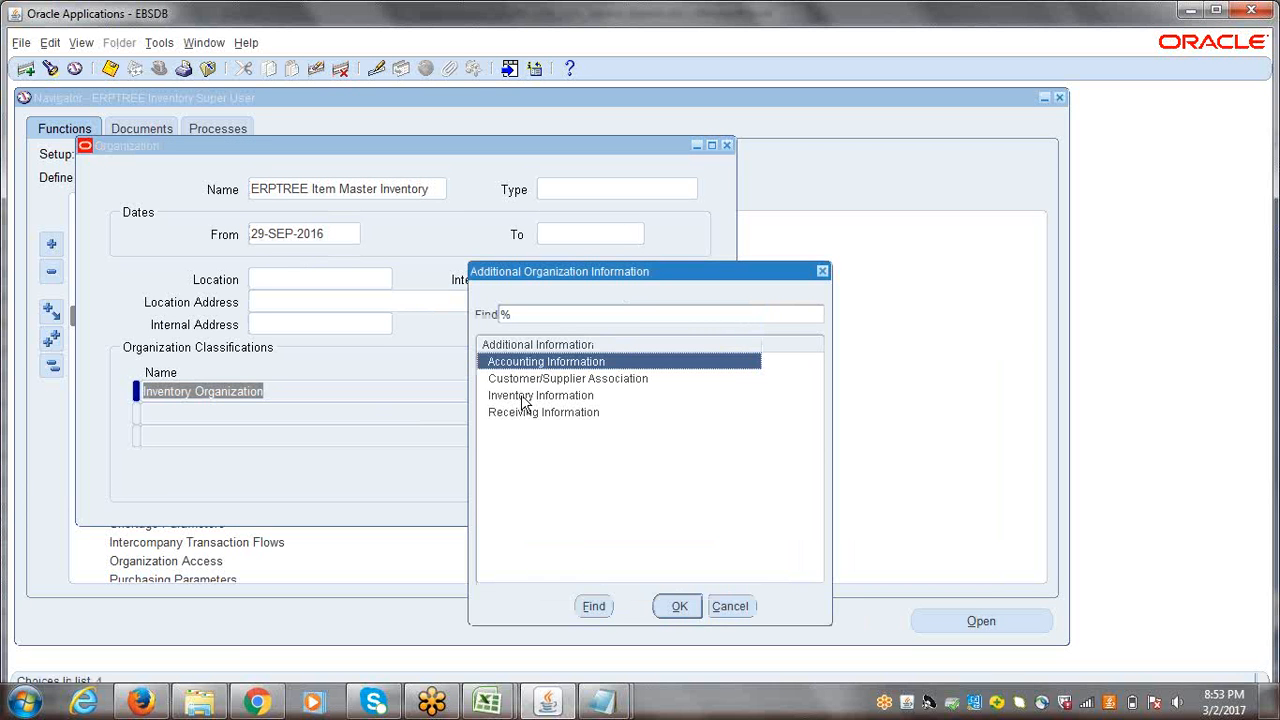
left_click(523, 400)
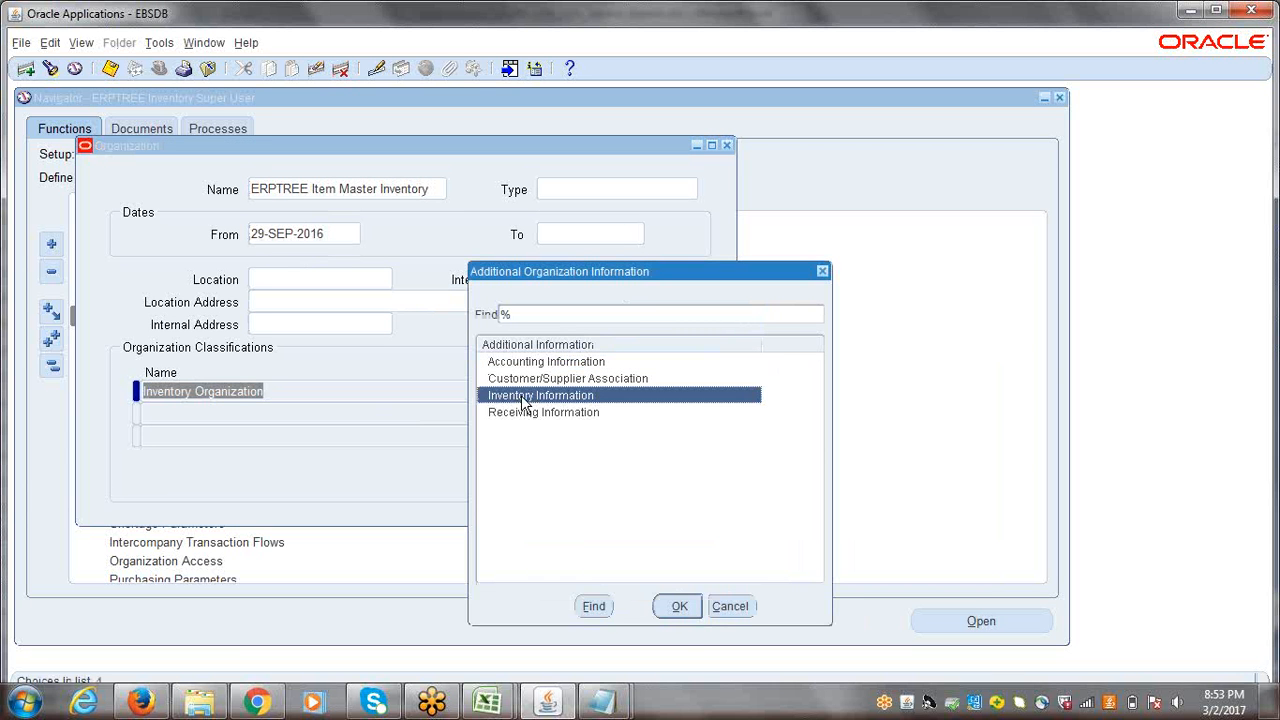
left_click(678, 608)
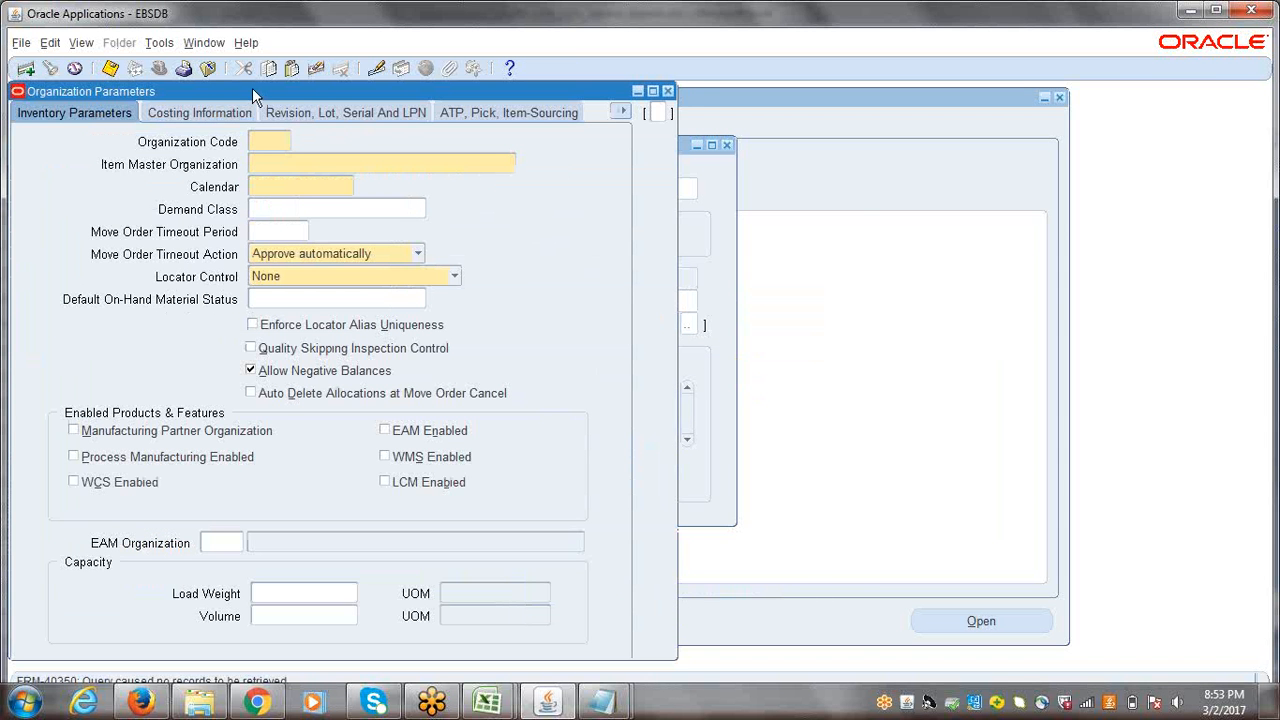
Step: Move the Organization Parameters window clear of the organization name and set the Organization Code to MIO
left_click_drag(252, 88, 666, 118)
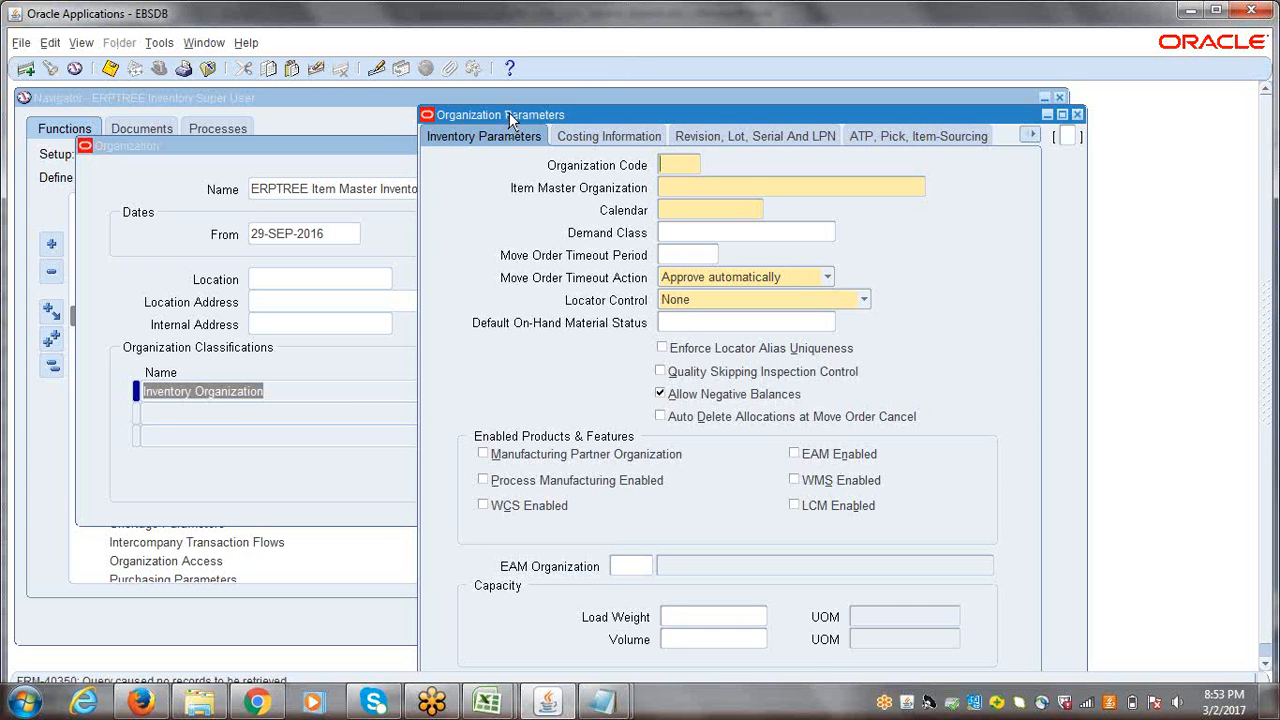
left_click_drag(509, 112, 489, 115)
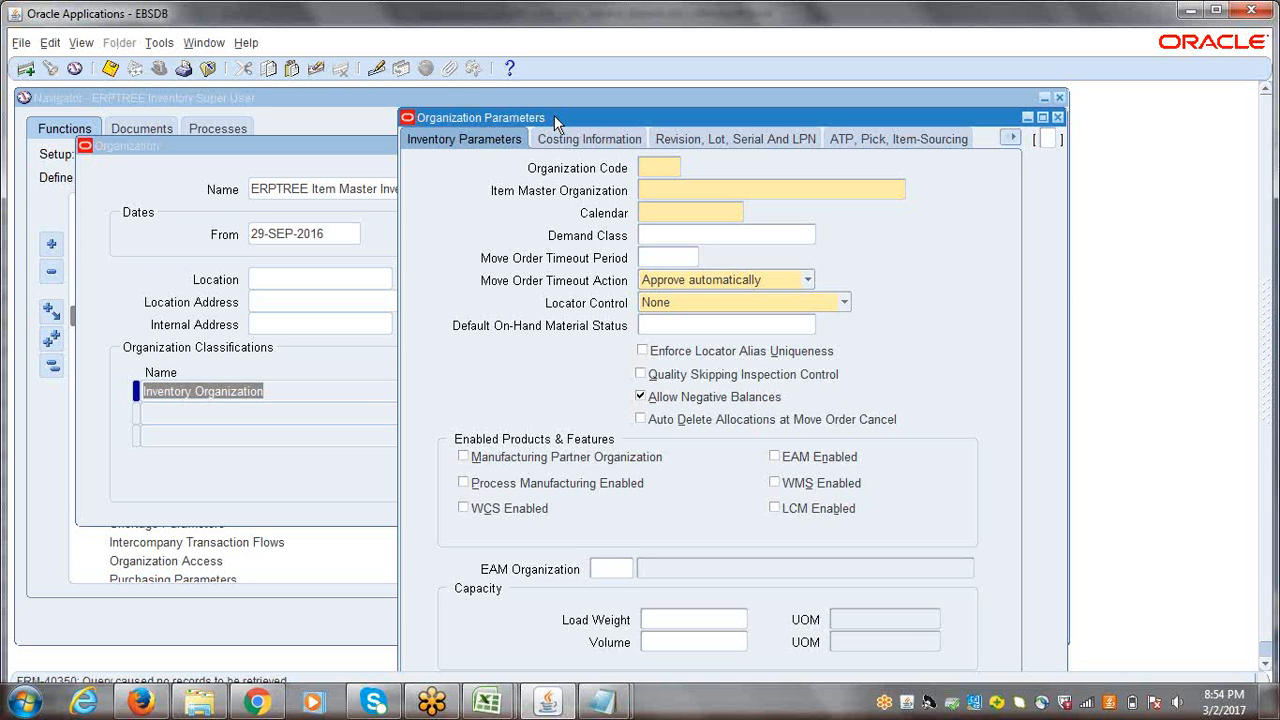
left_click_drag(554, 115, 485, 218)
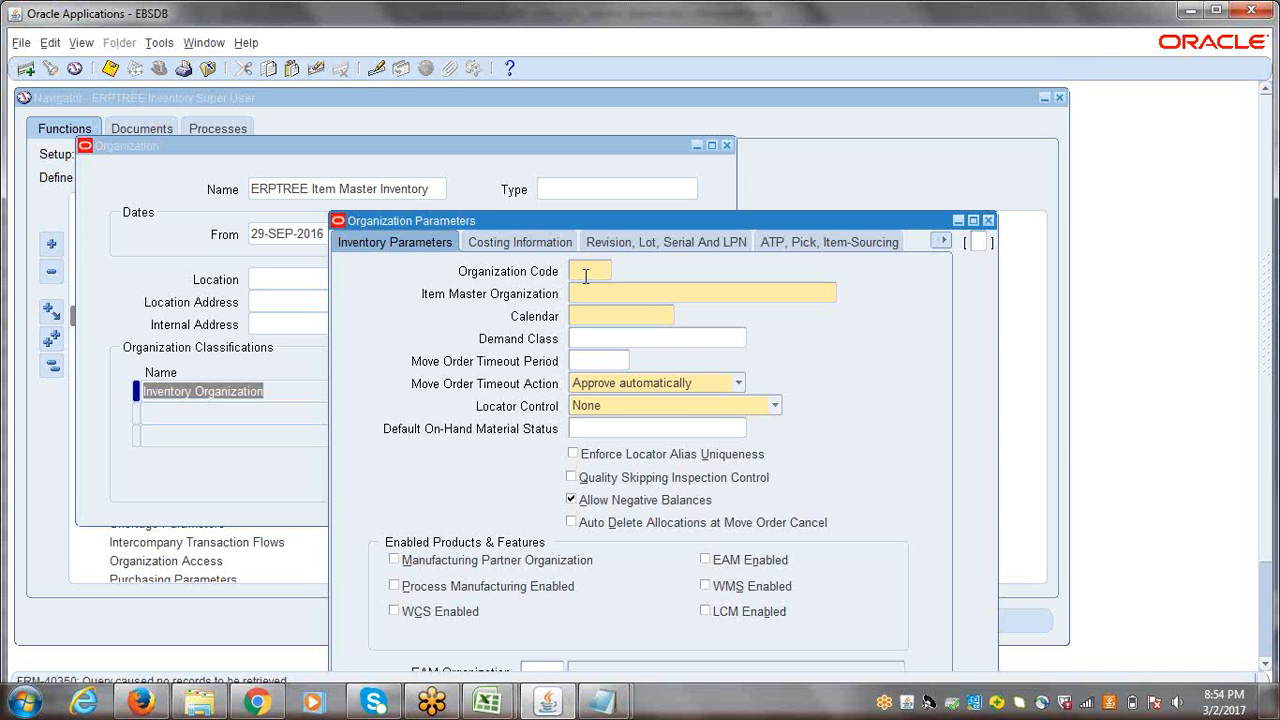
type("E")
type("I")
type("M")
key("BackSpace")
key("BackSpace")
key("BackSpace")
type("M")
key("BackSpace")
type("MIO")
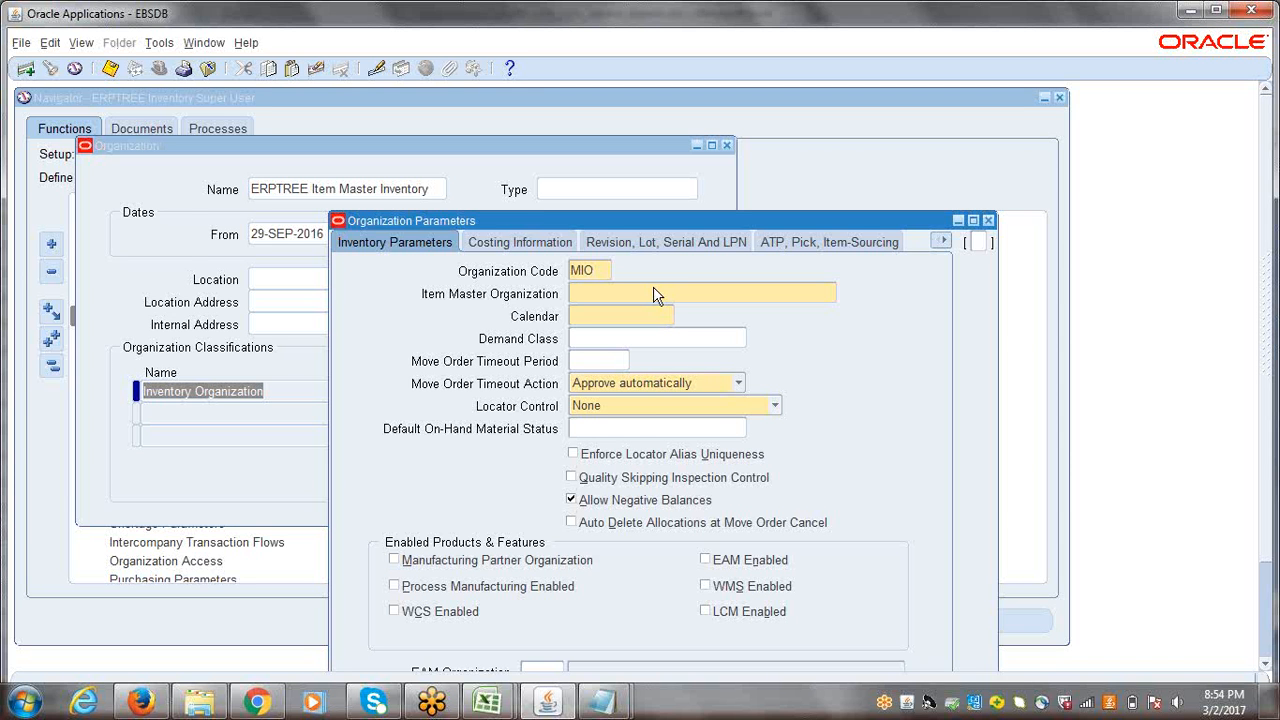
Step: Set the Item Master Organization to ERPTREE Item Master Inventory and the Calendar to ERP WDC
left_click(655, 293)
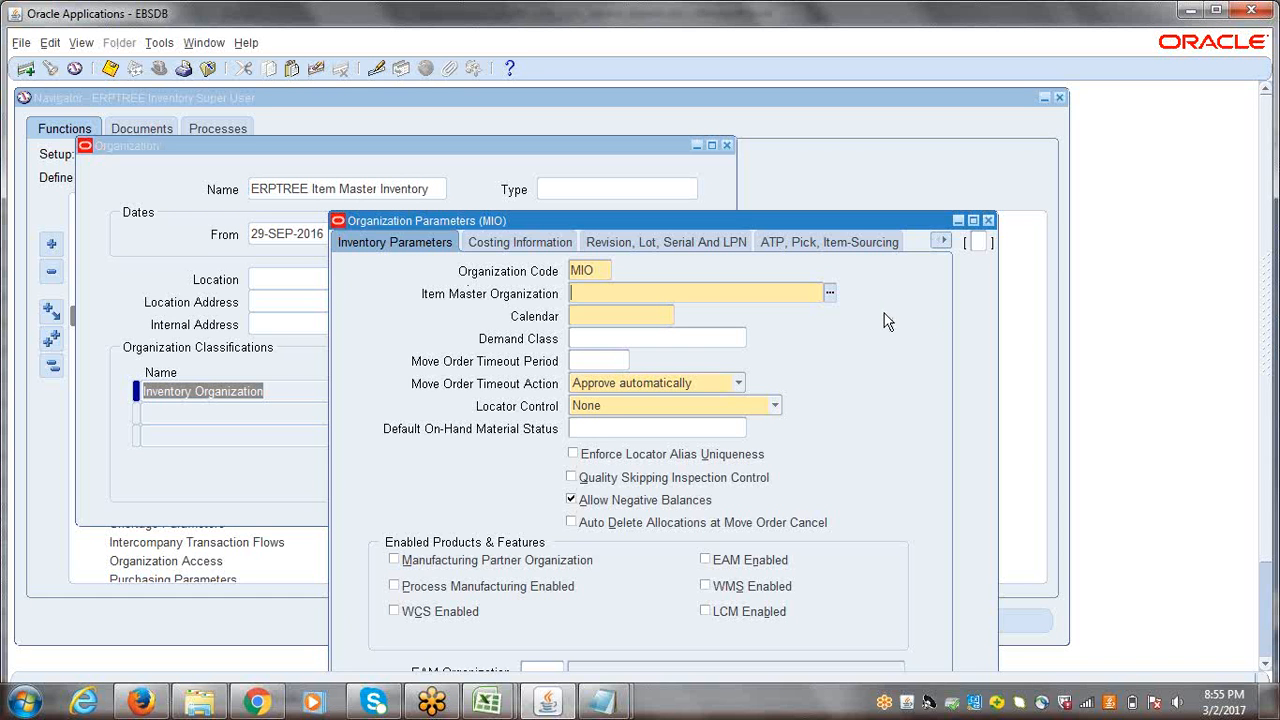
type("ERPTREE")
key("Tab")
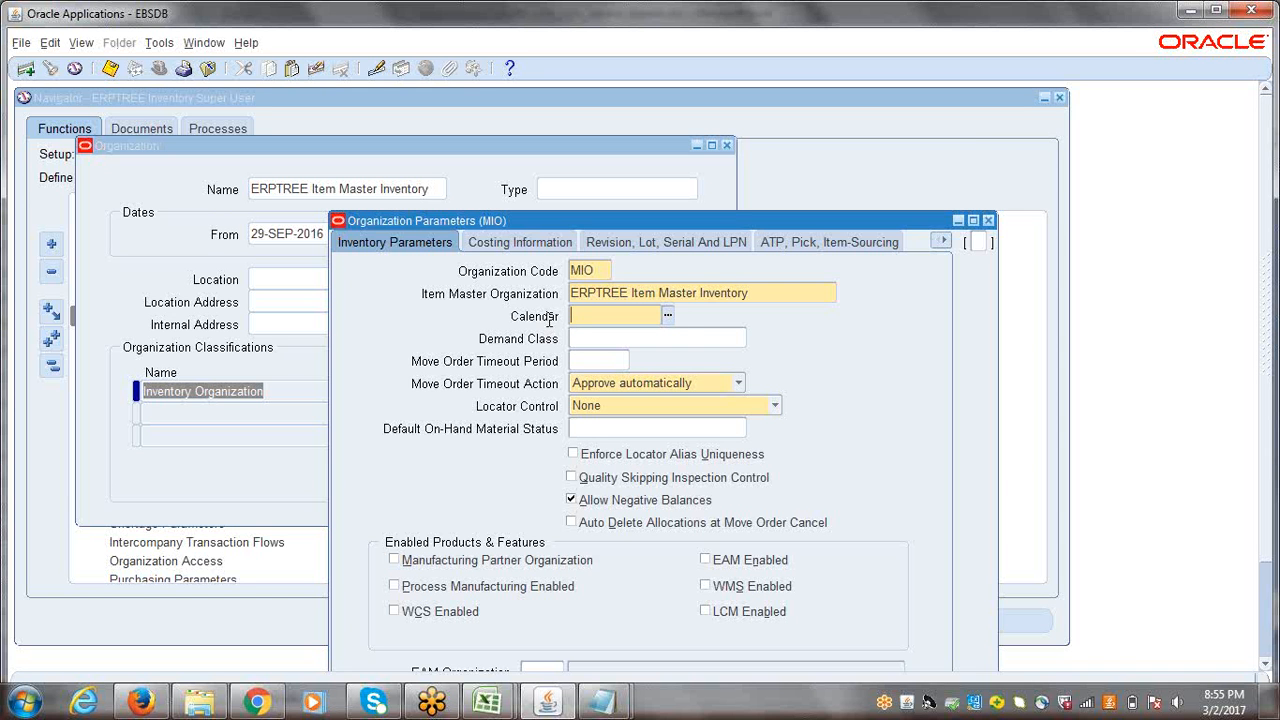
left_click(667, 318)
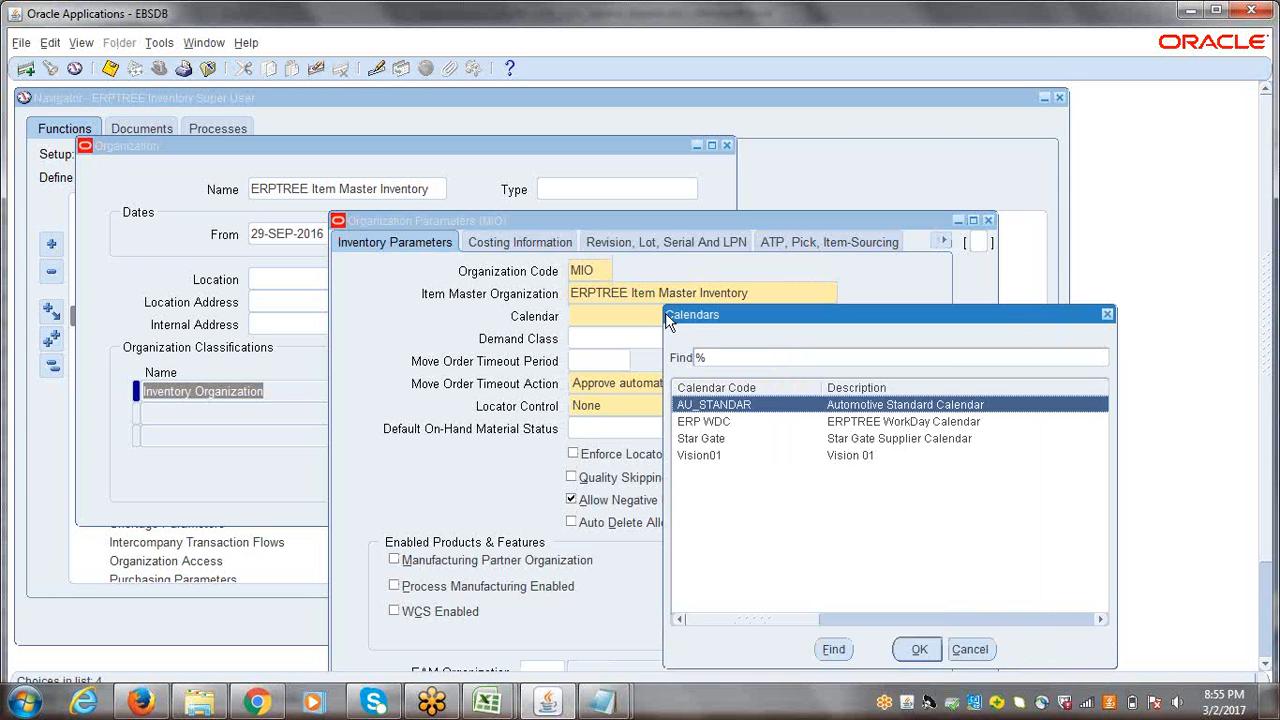
left_click(722, 425)
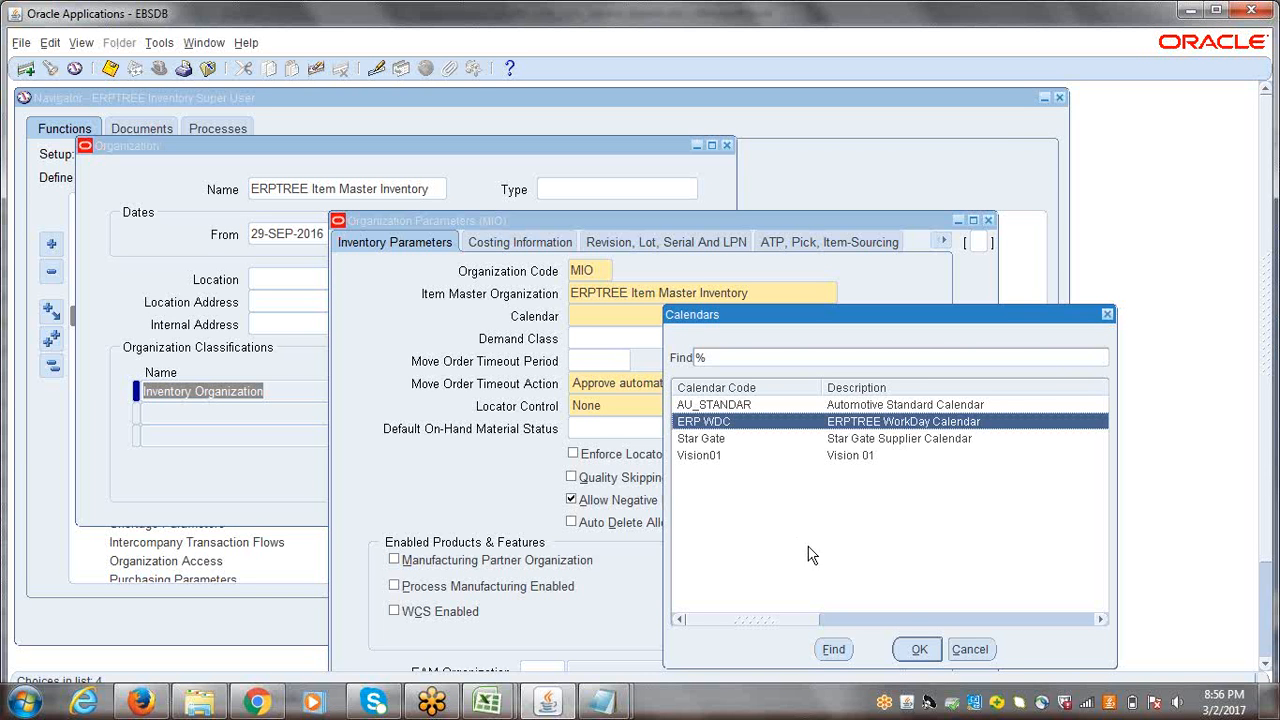
left_click(918, 650)
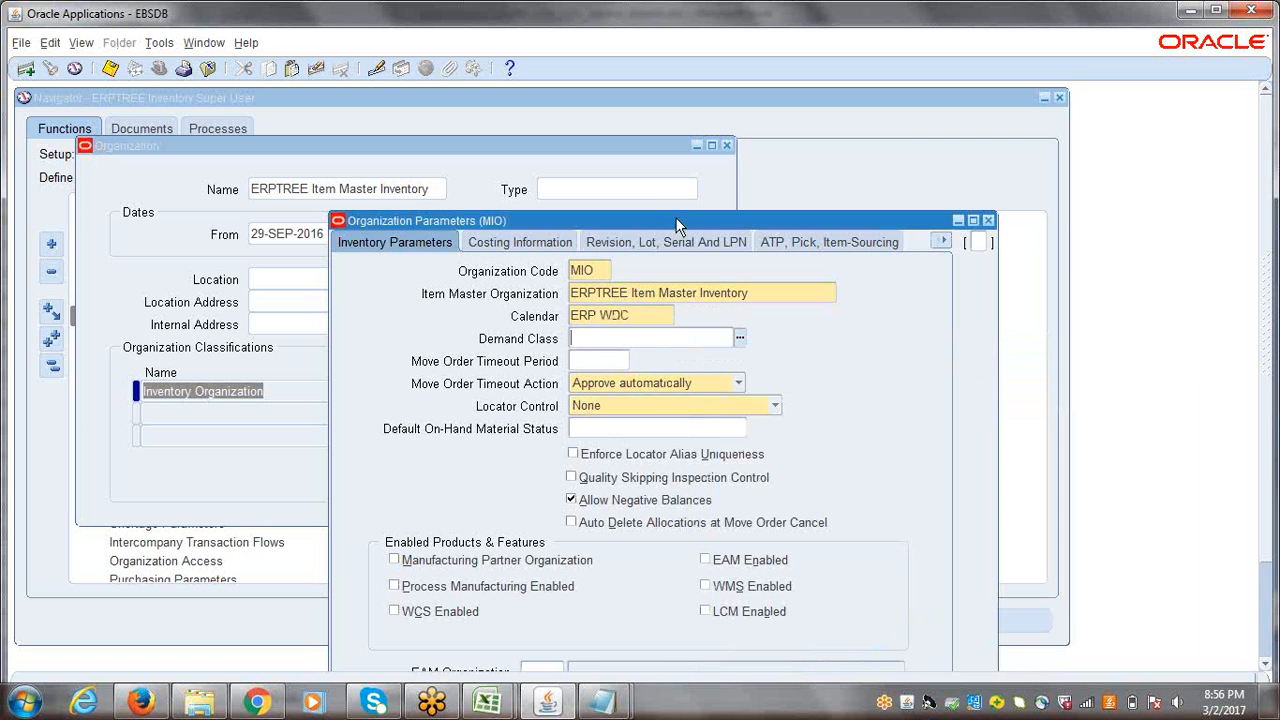
Step: Review the organization code, item master organization and calendar in the Inventory Parameters
left_click_drag(666, 222, 610, 141)
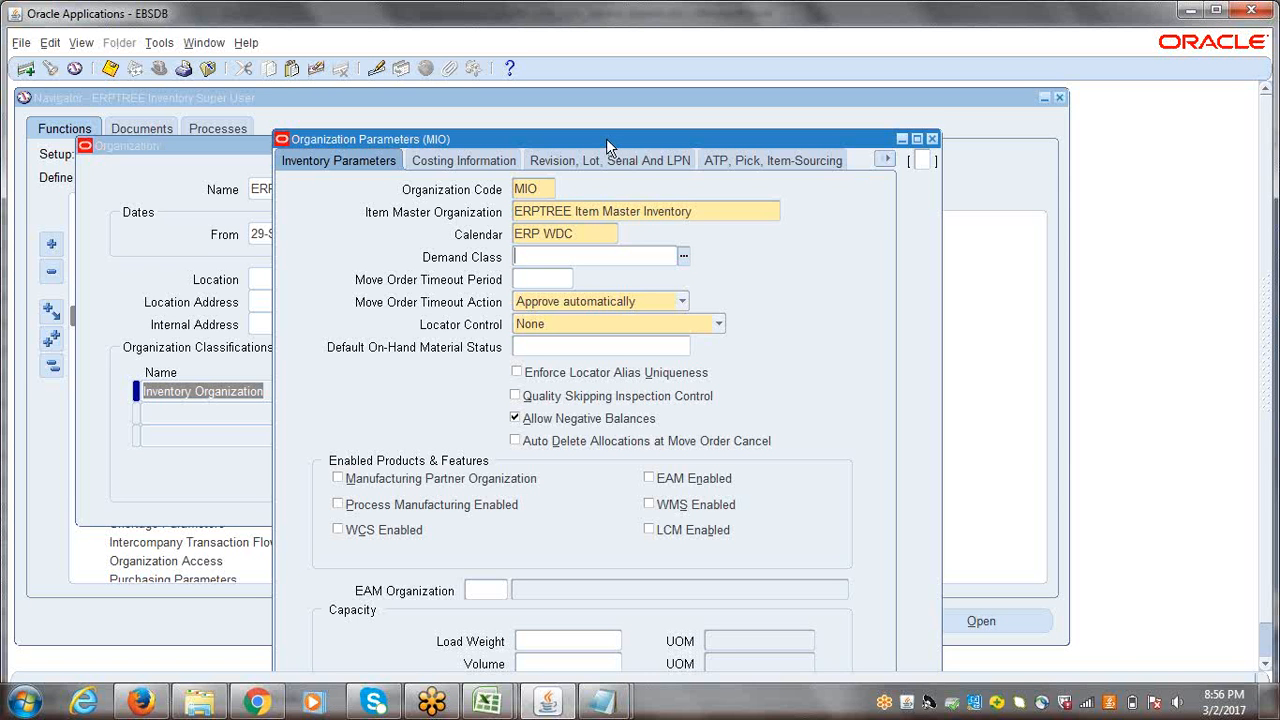
left_click_drag(606, 138, 588, 122)
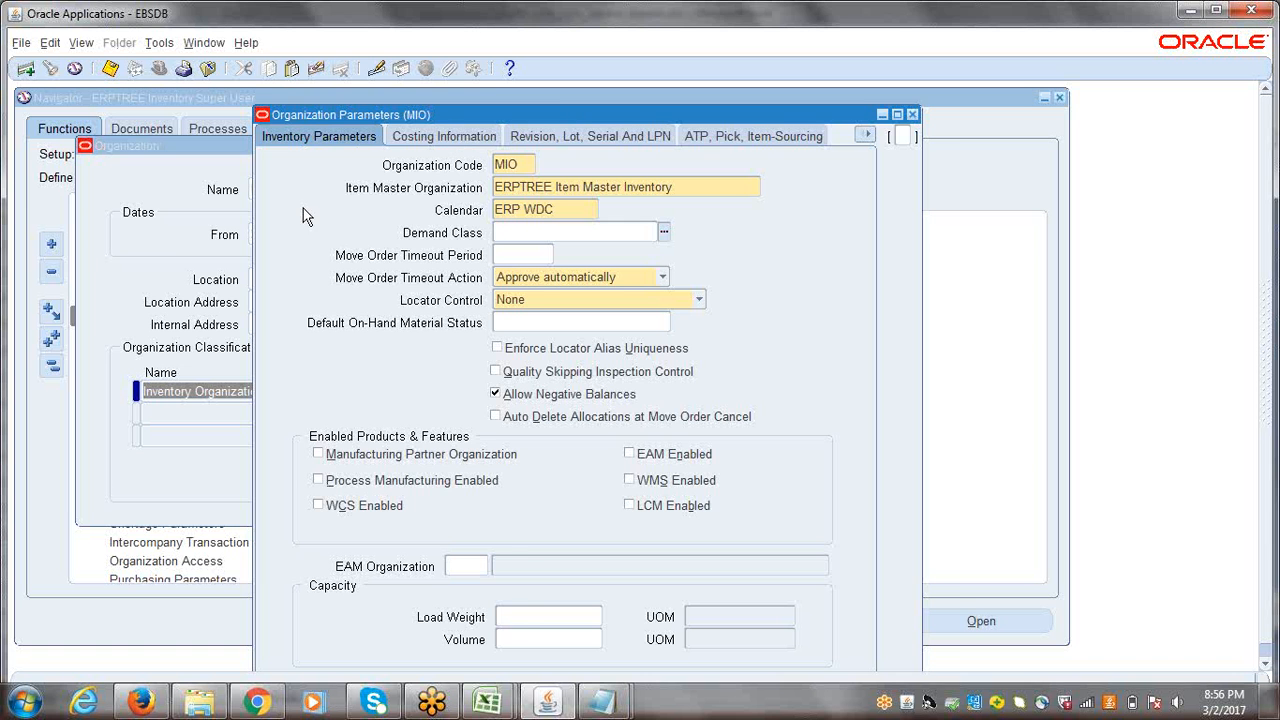
left_click_drag(336, 108, 367, 118)
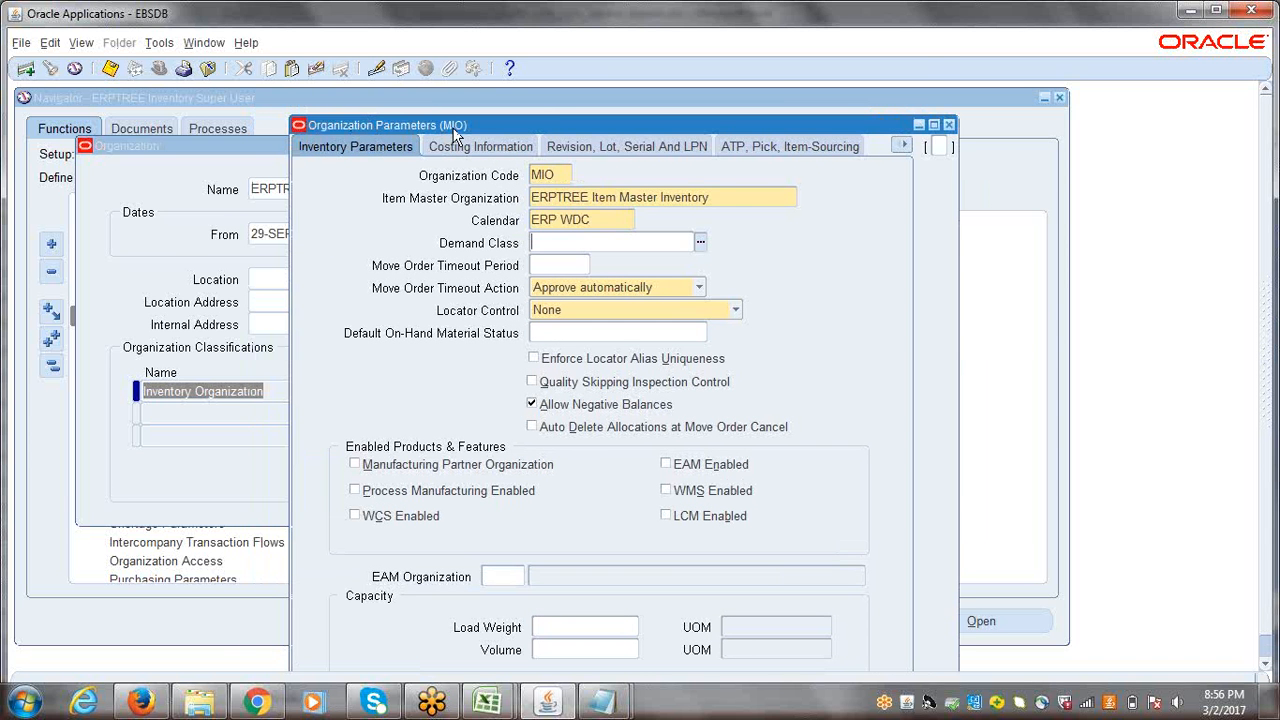
left_click(335, 151)
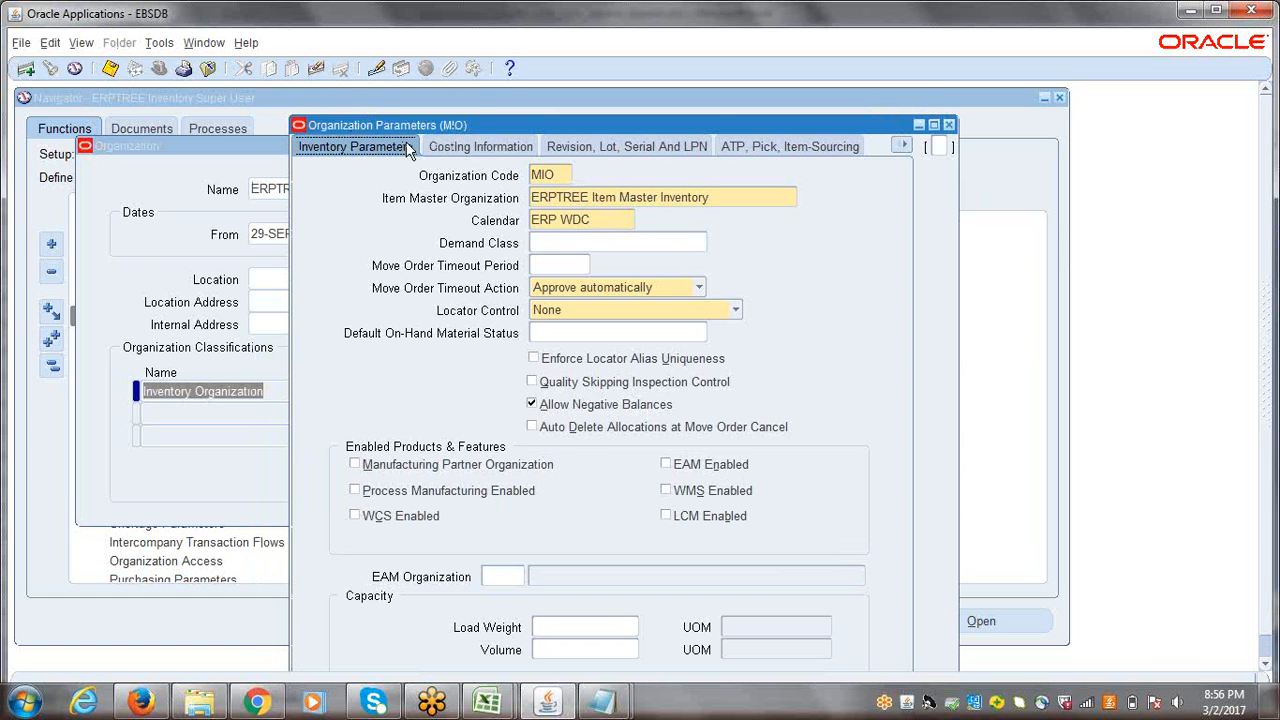
double_click(560, 175)
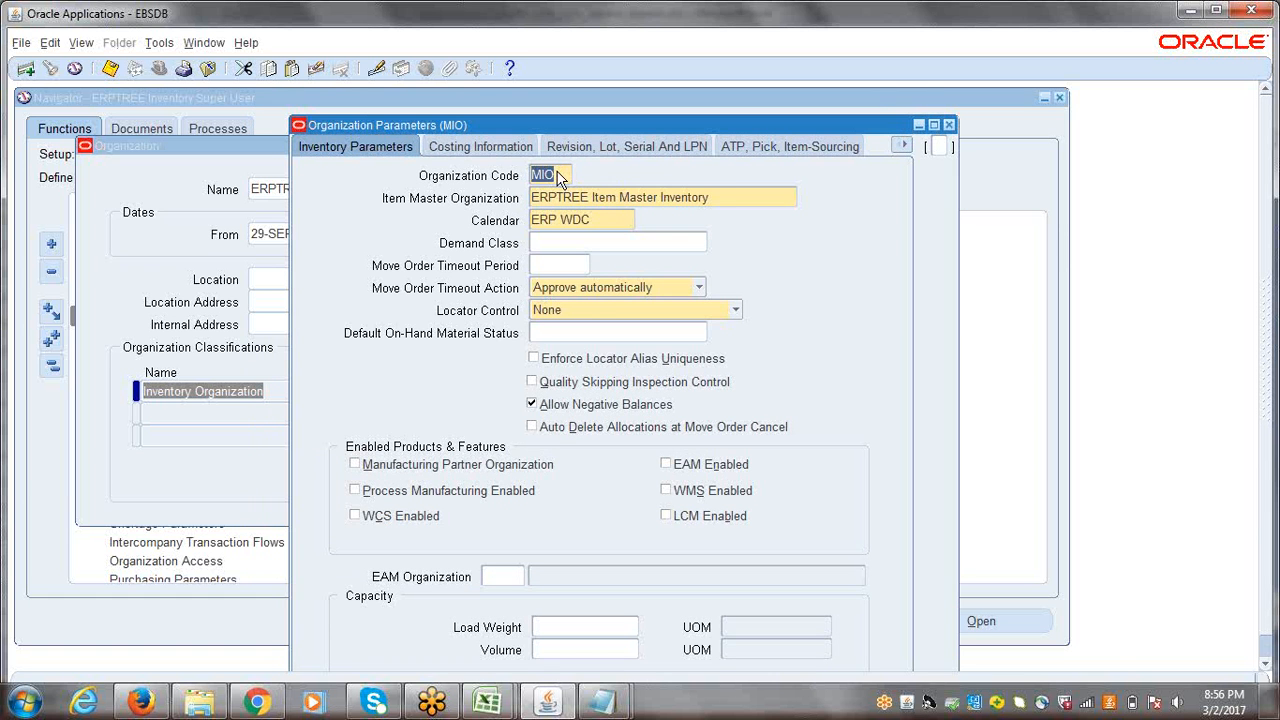
left_click(735, 197)
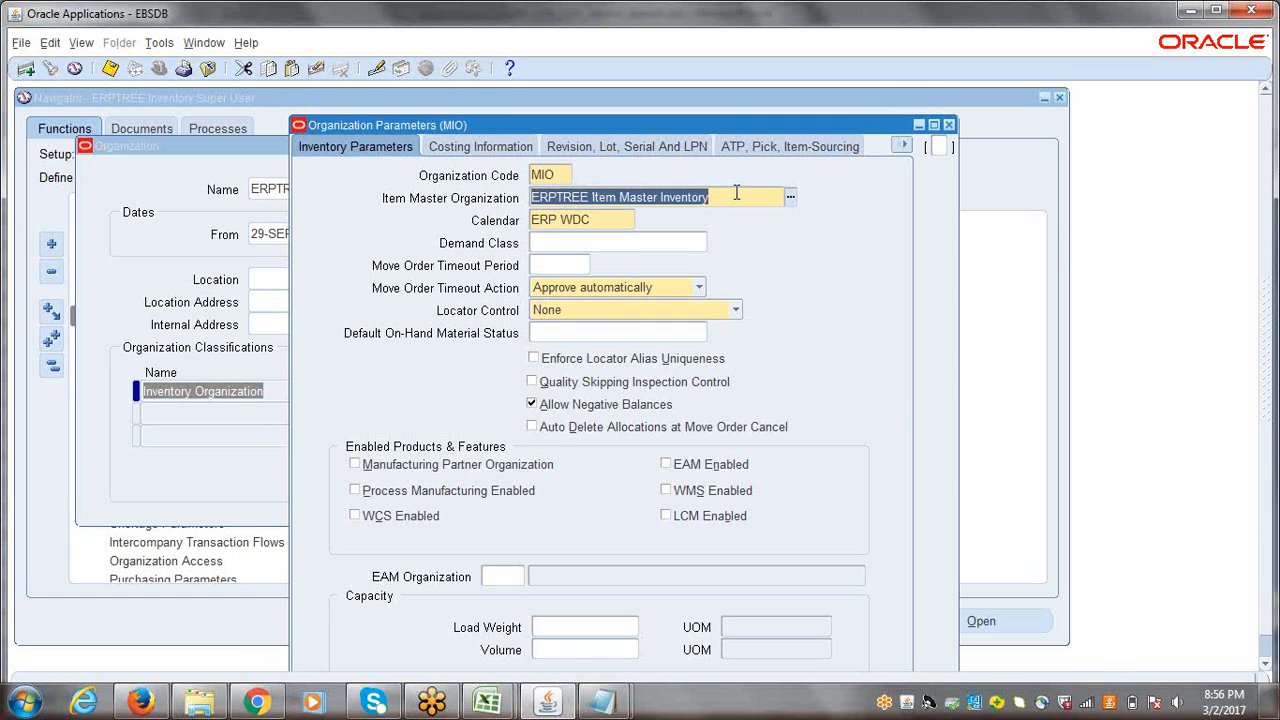
left_click(600, 220)
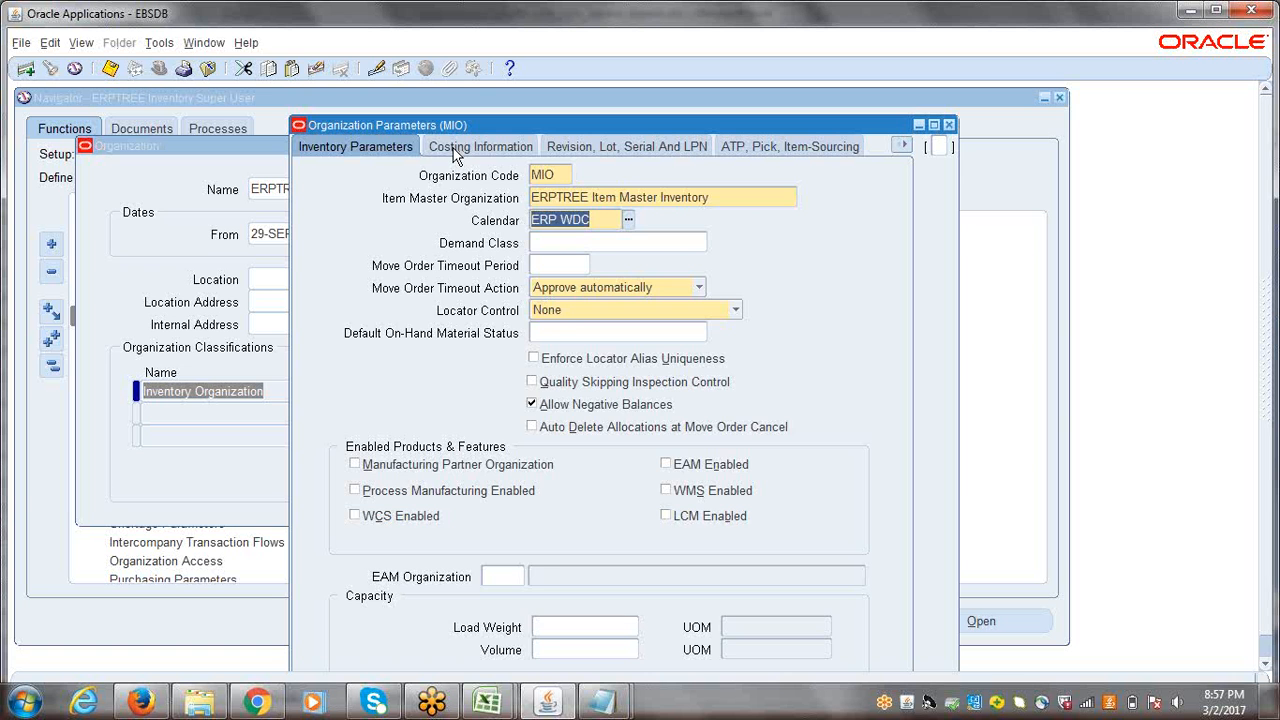
Step: Set the Costing Method to Standard in the organization's Costing Information
left_click(455, 150)
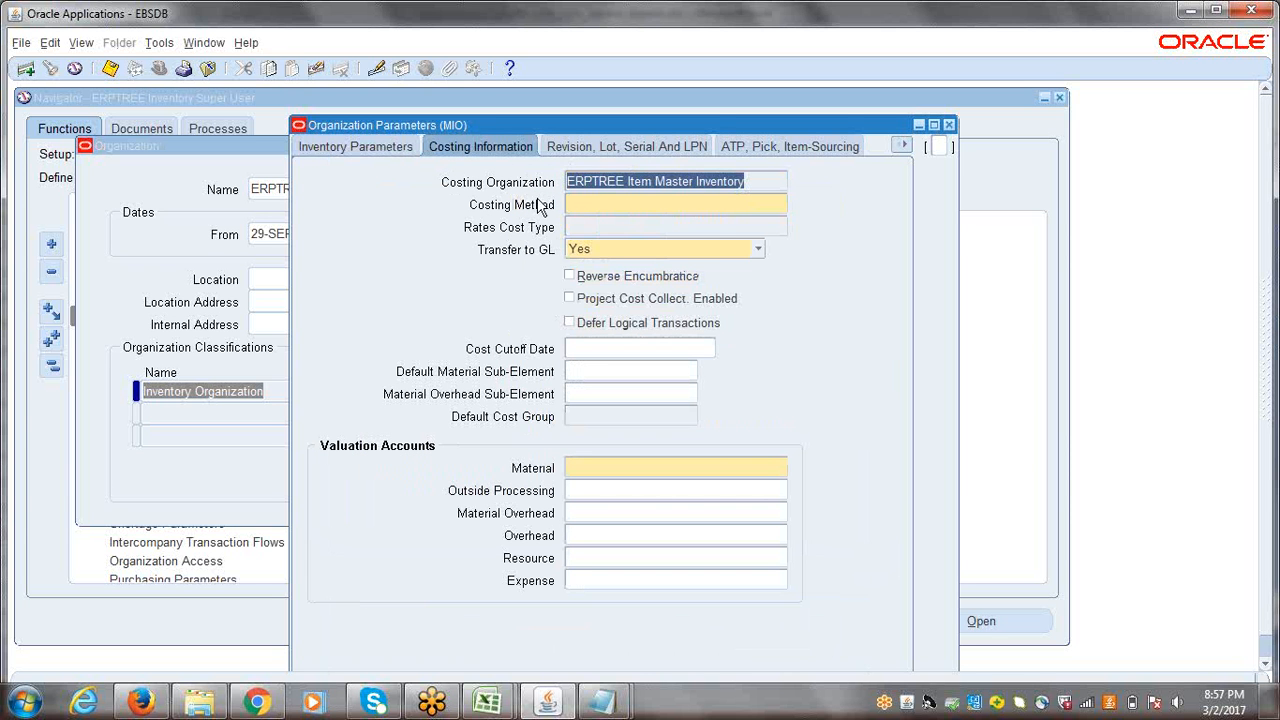
left_click(587, 207)
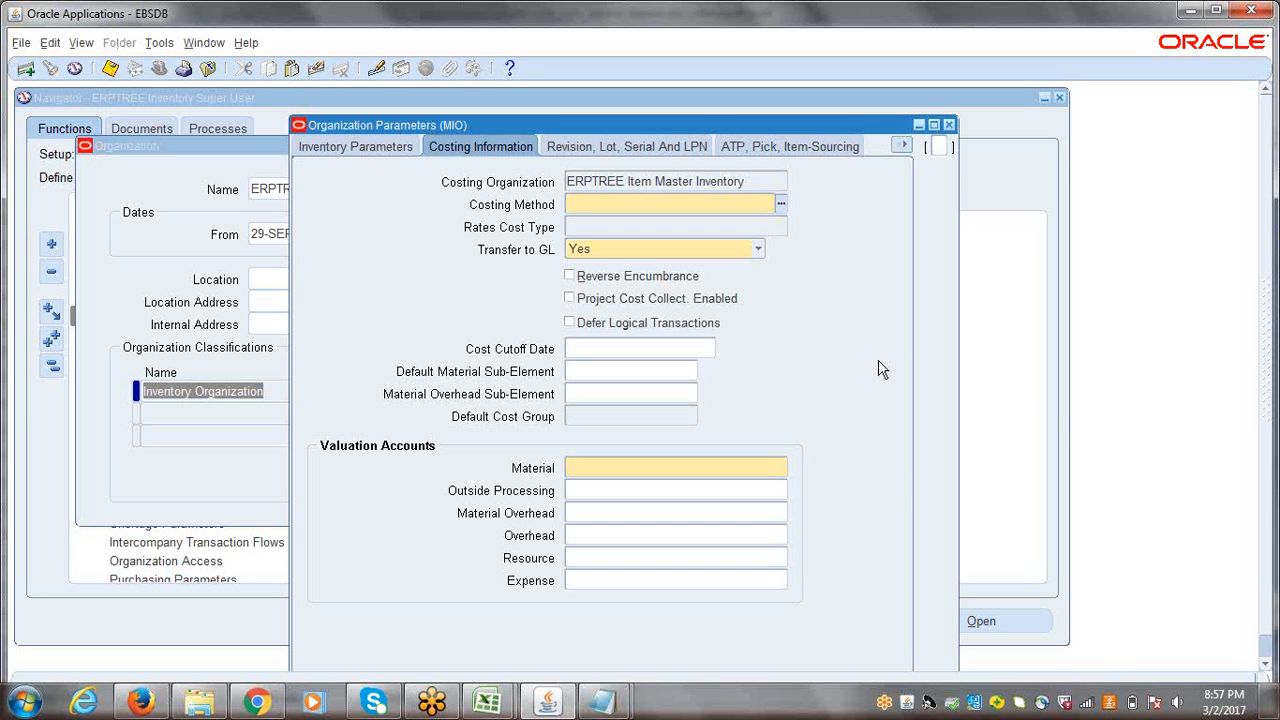
left_click(780, 205)
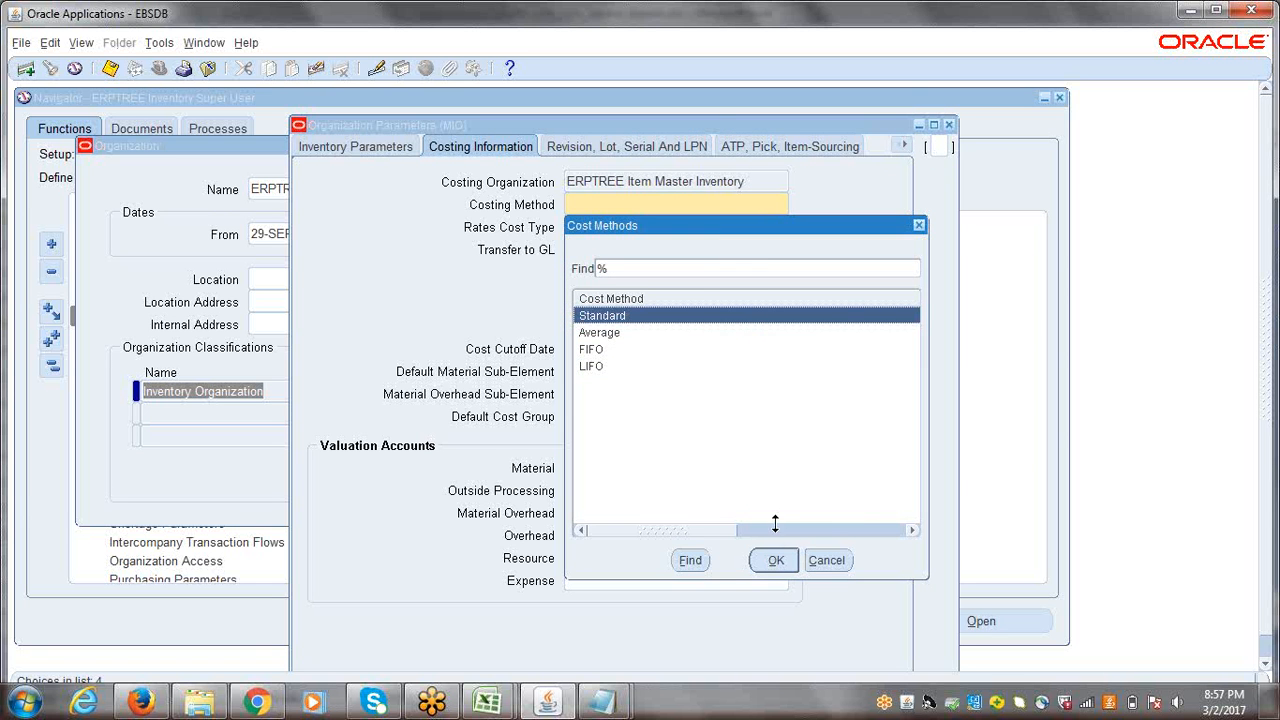
left_click(777, 562)
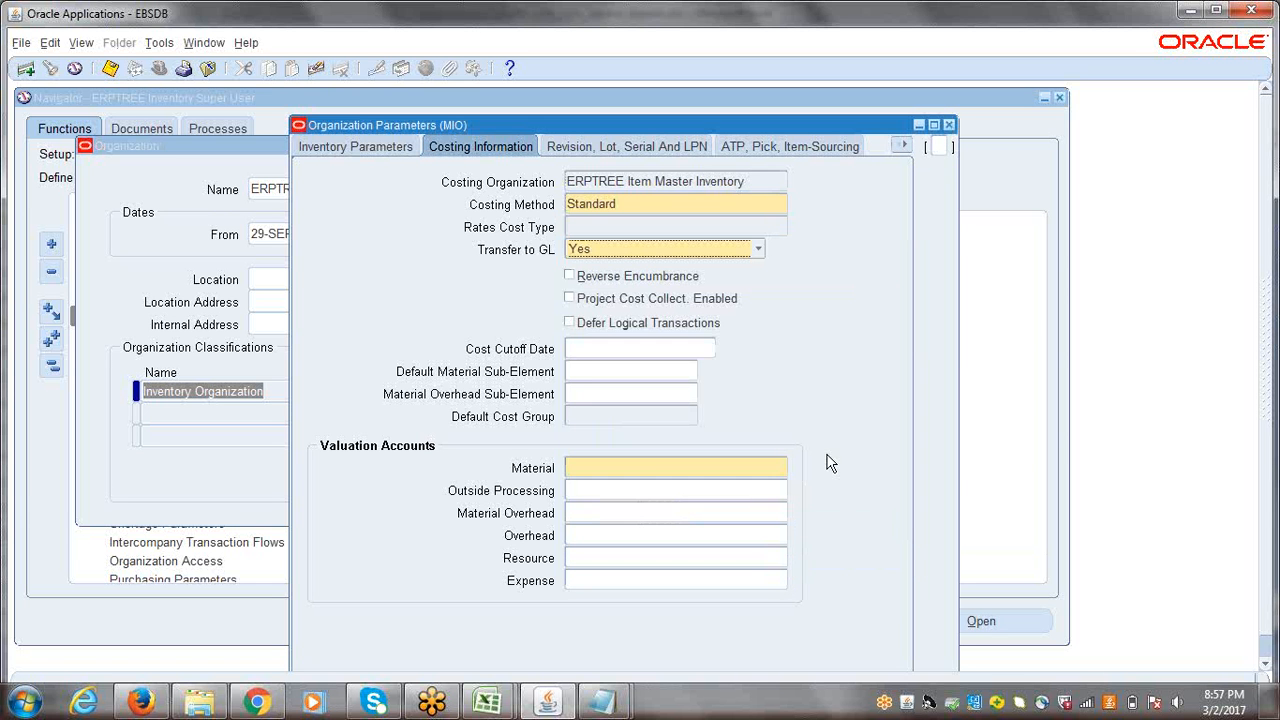
Step: Begin the entry of the Material valuation account in the Costing Information
left_click(645, 472)
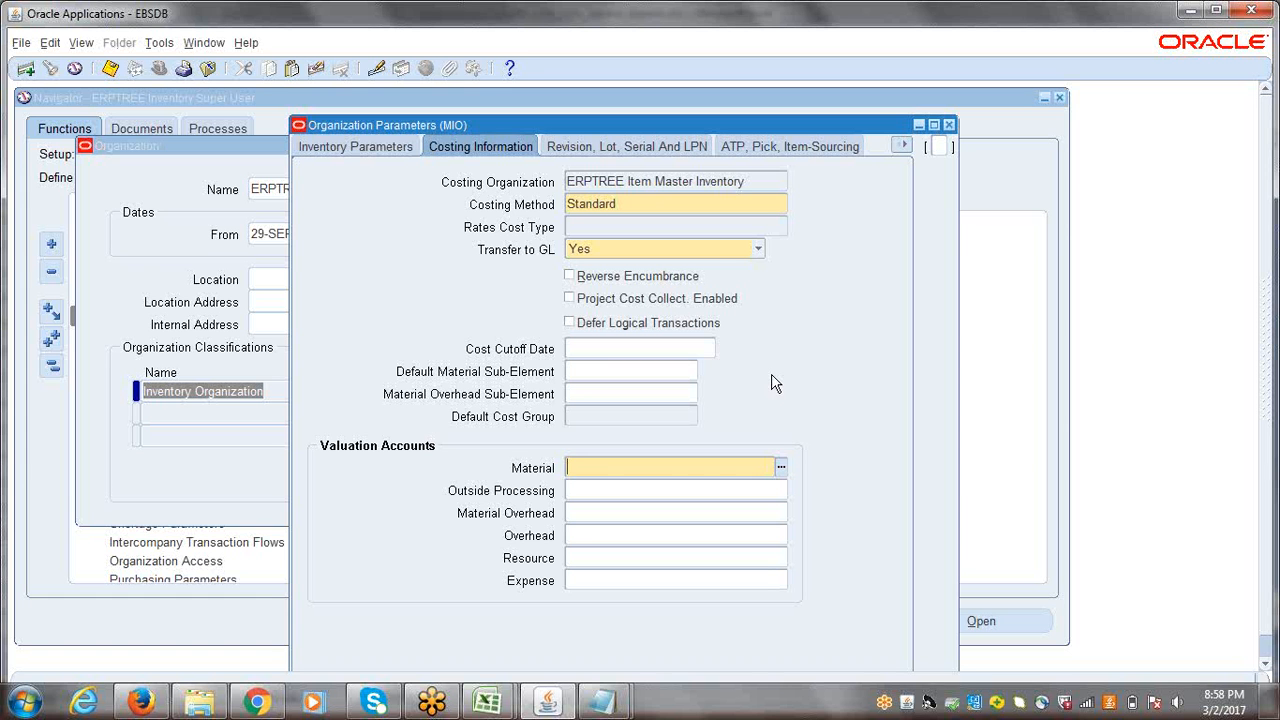
Step: Enter Company 0001, Department 0001 and Account 1410 (Inventory Material Value) for the Material valuation account, finding the account with MATER%
left_click(780, 468)
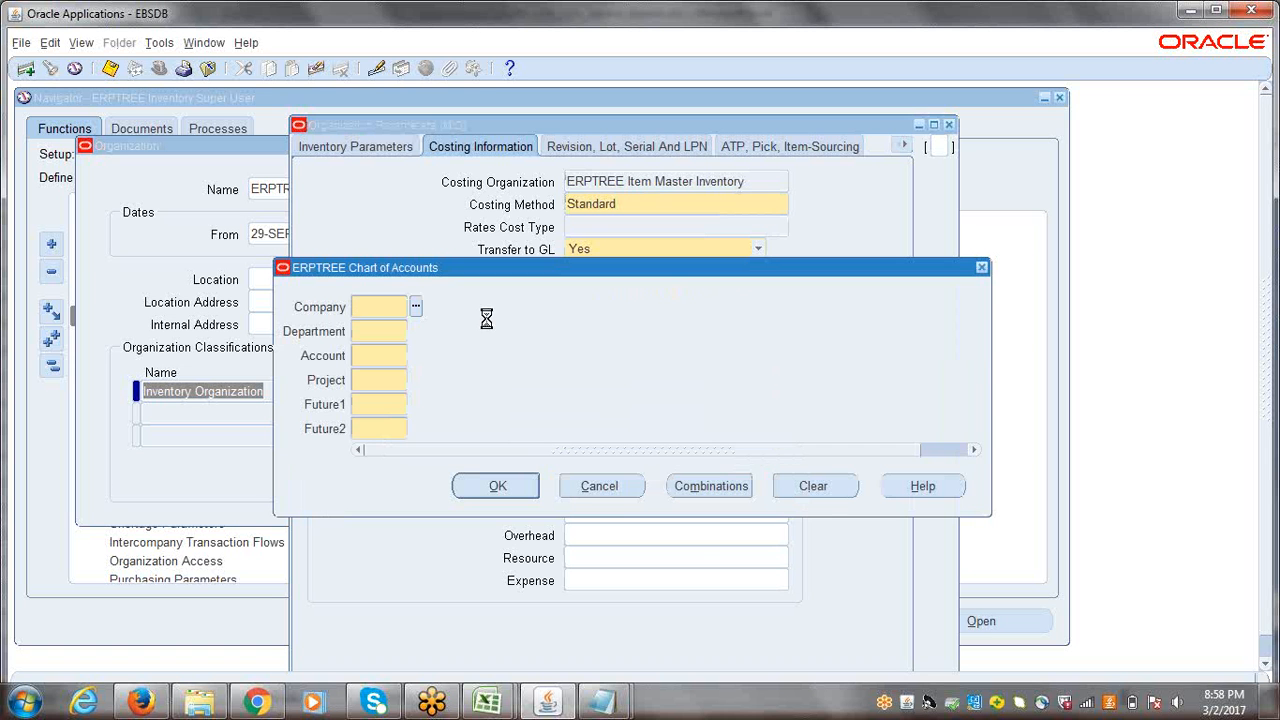
type("0001")
key("Tab")
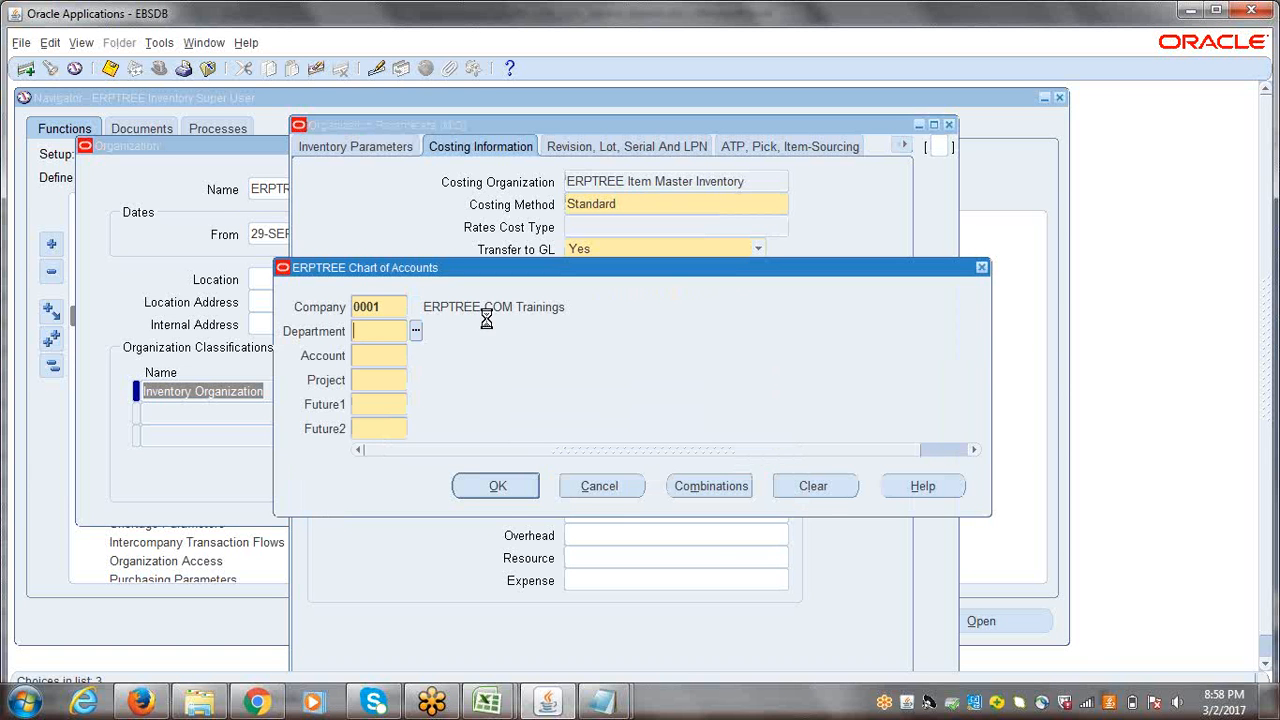
type("0001")
key("Tab")
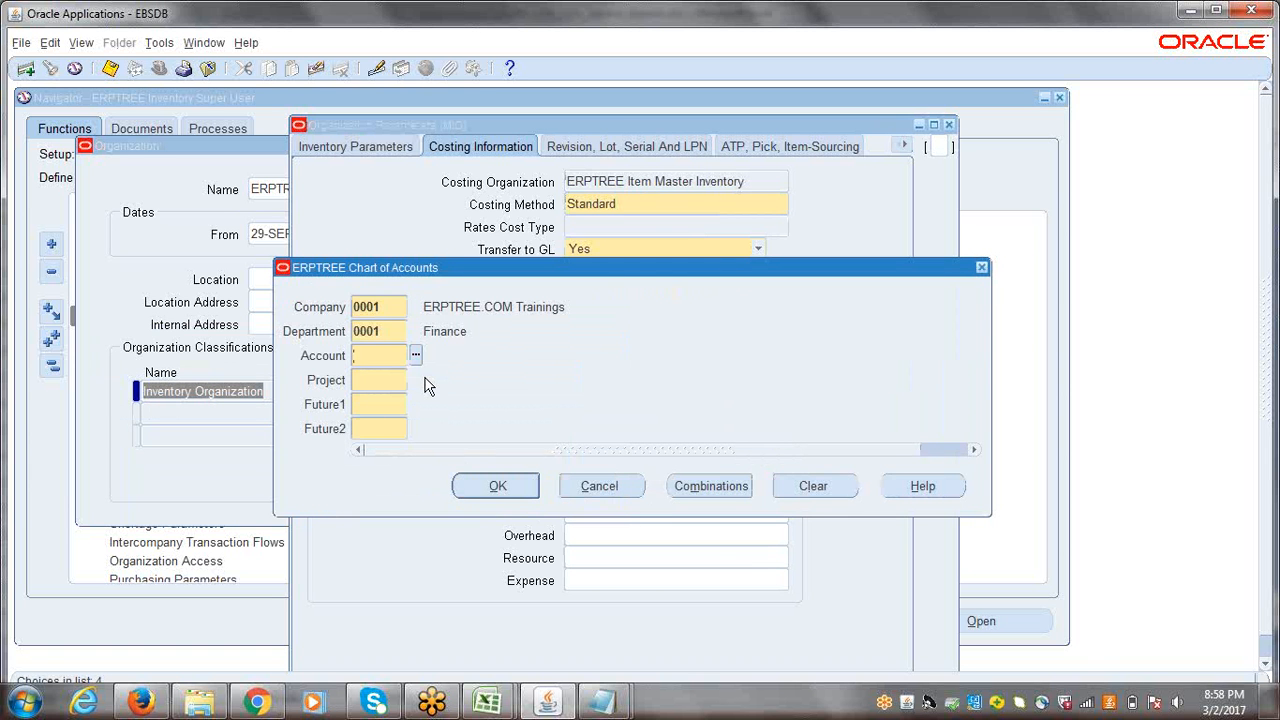
key("ctrl+l")
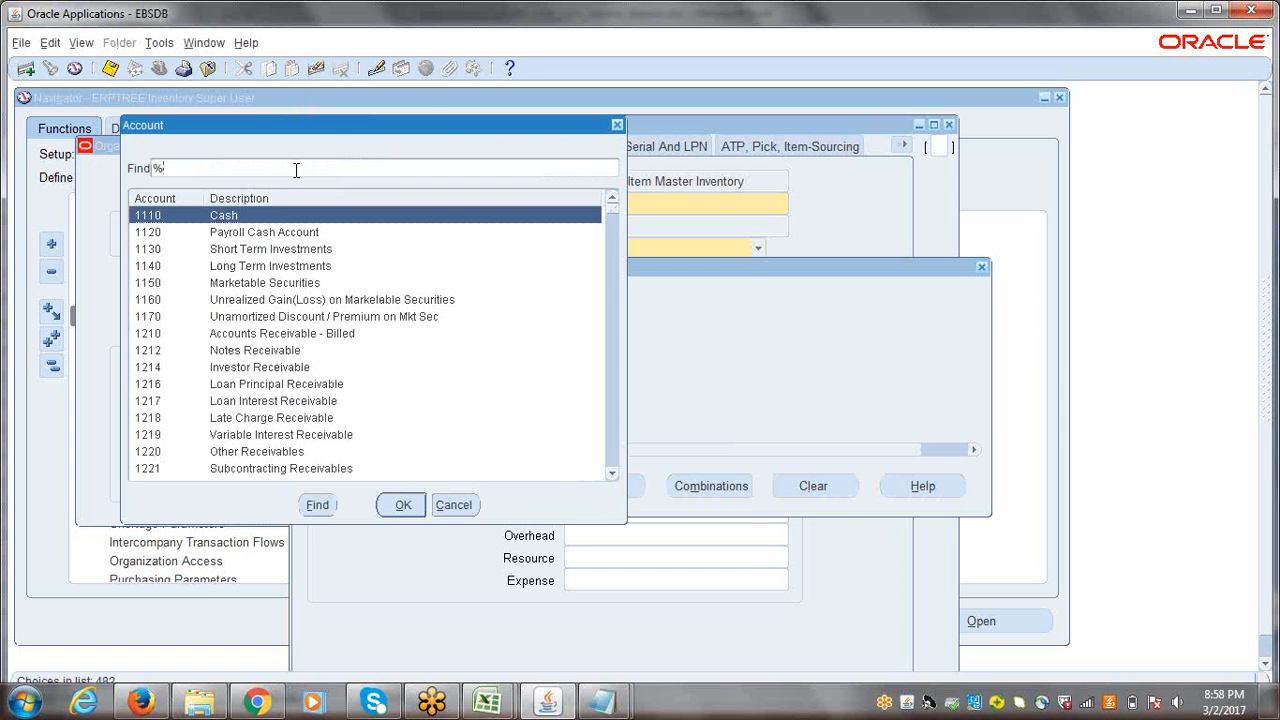
type("MATER%")
key("Return")
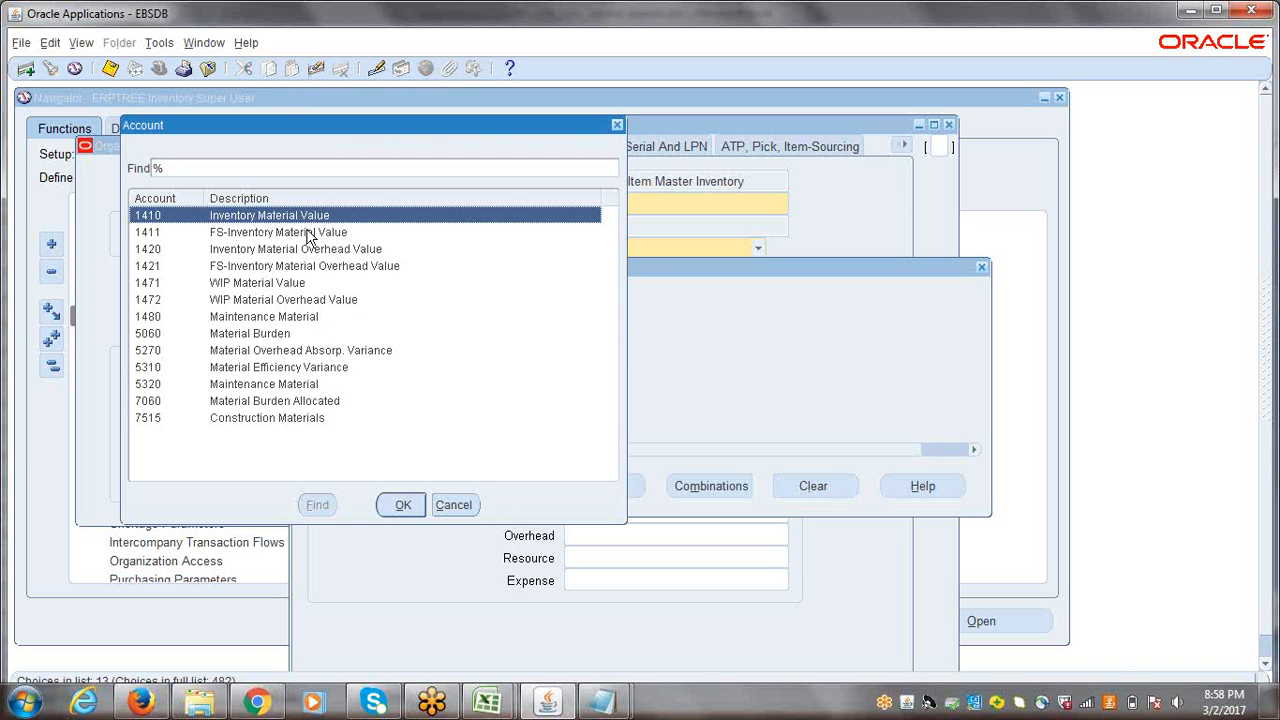
left_click(399, 505)
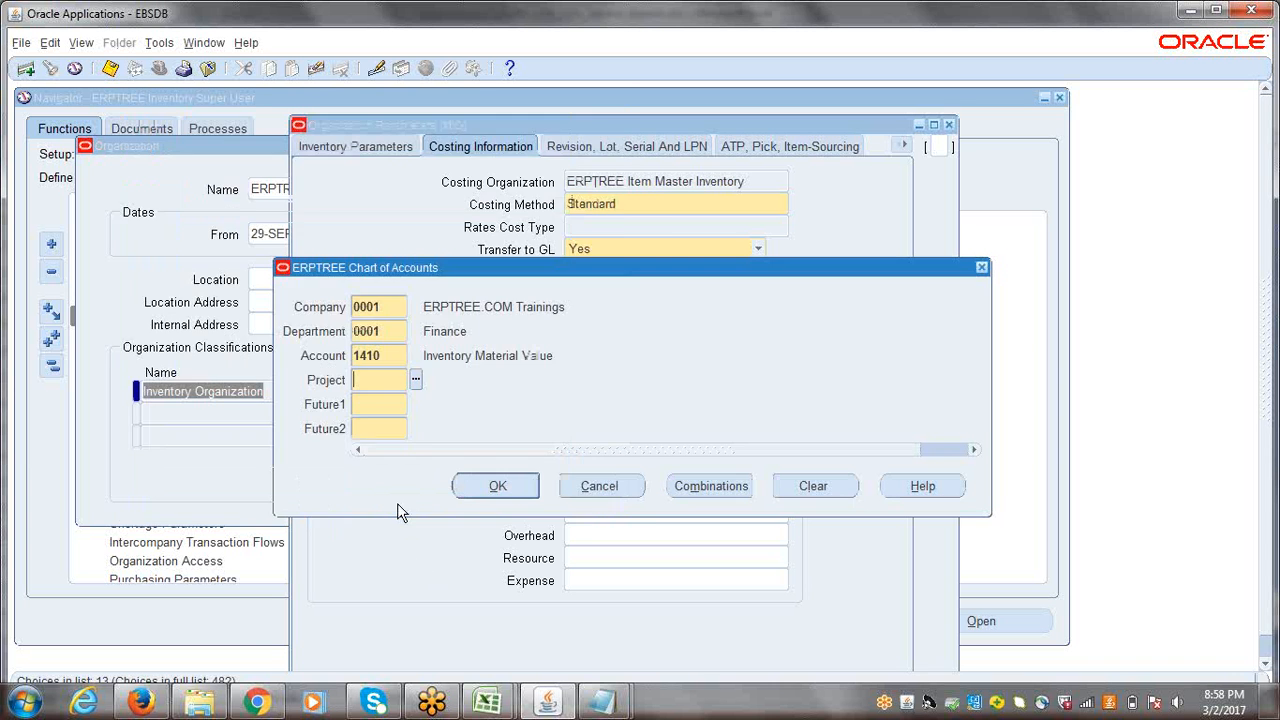
Step: Set the Material account's Project, Future1 and Future2 segments to 0000
key("ctrl+l")
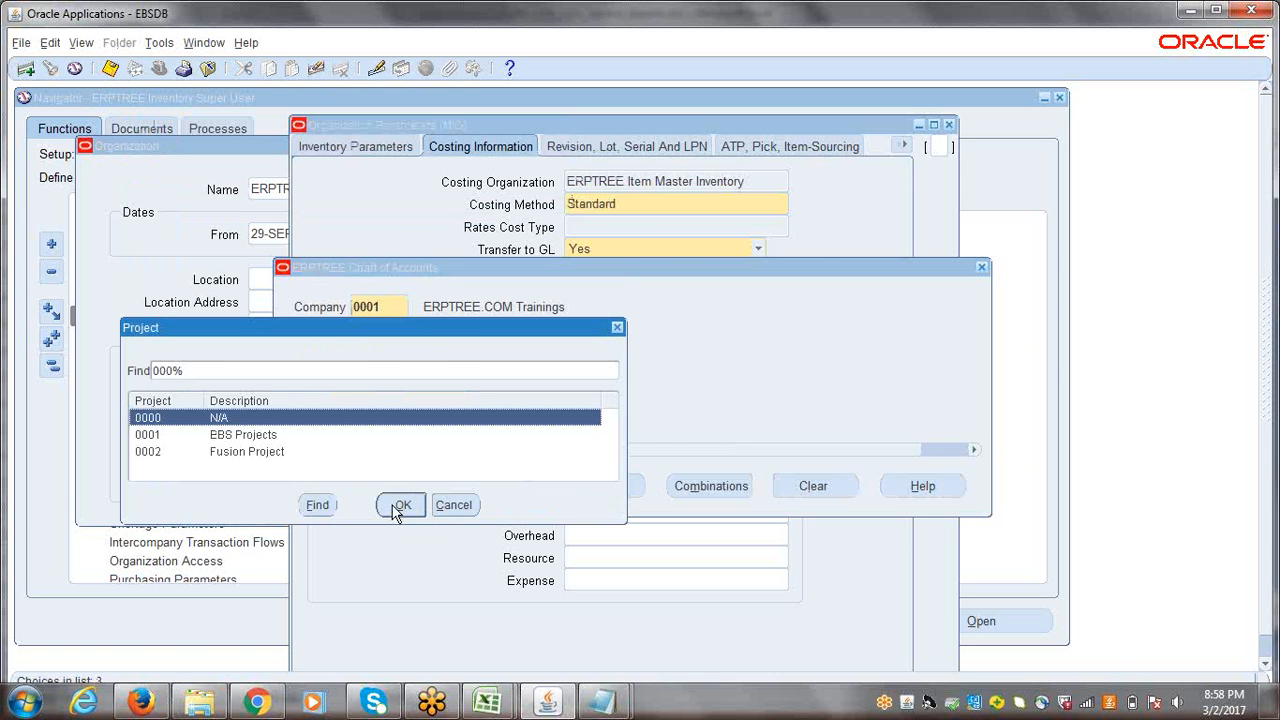
left_click(399, 505)
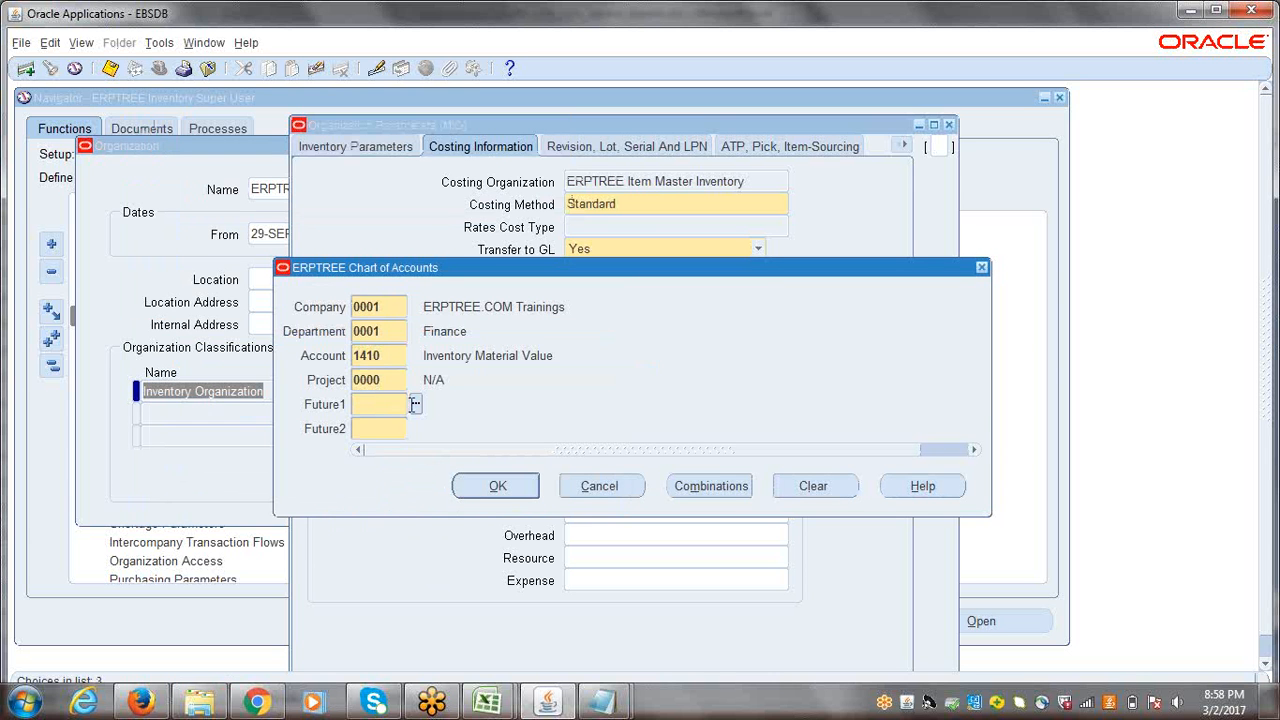
type("0000")
key("Tab")
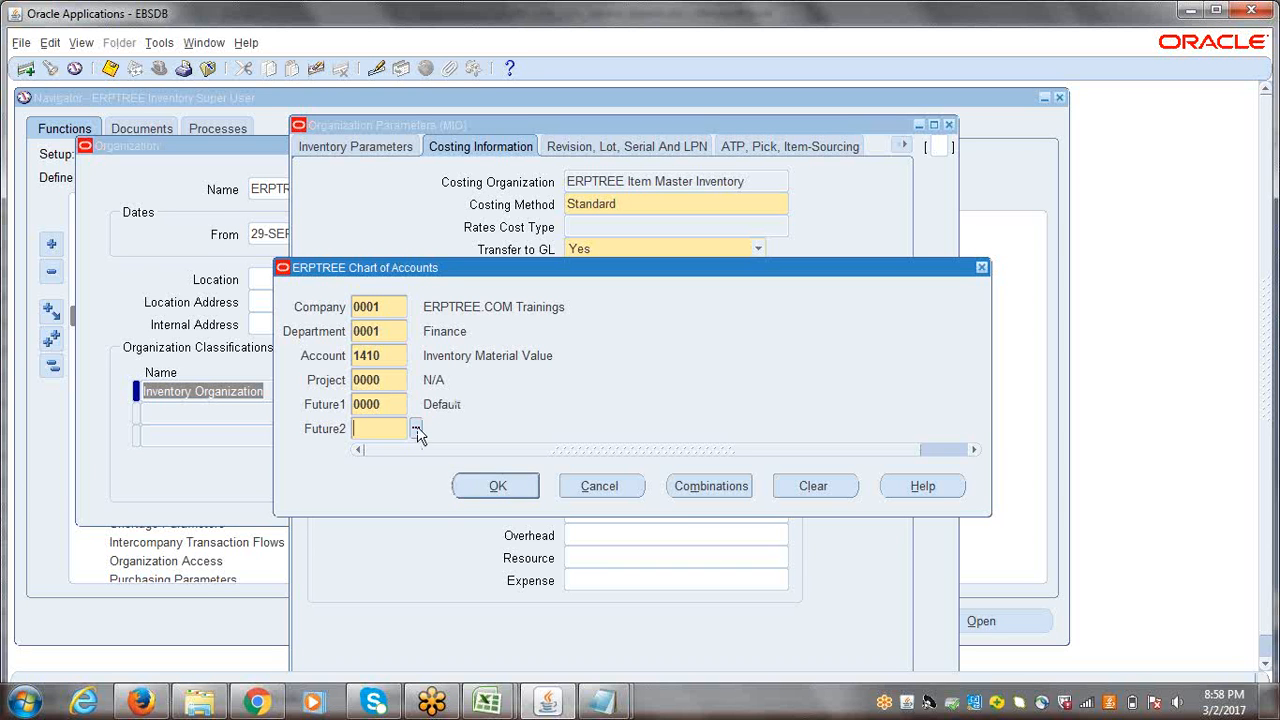
type("0000")
key("Tab")
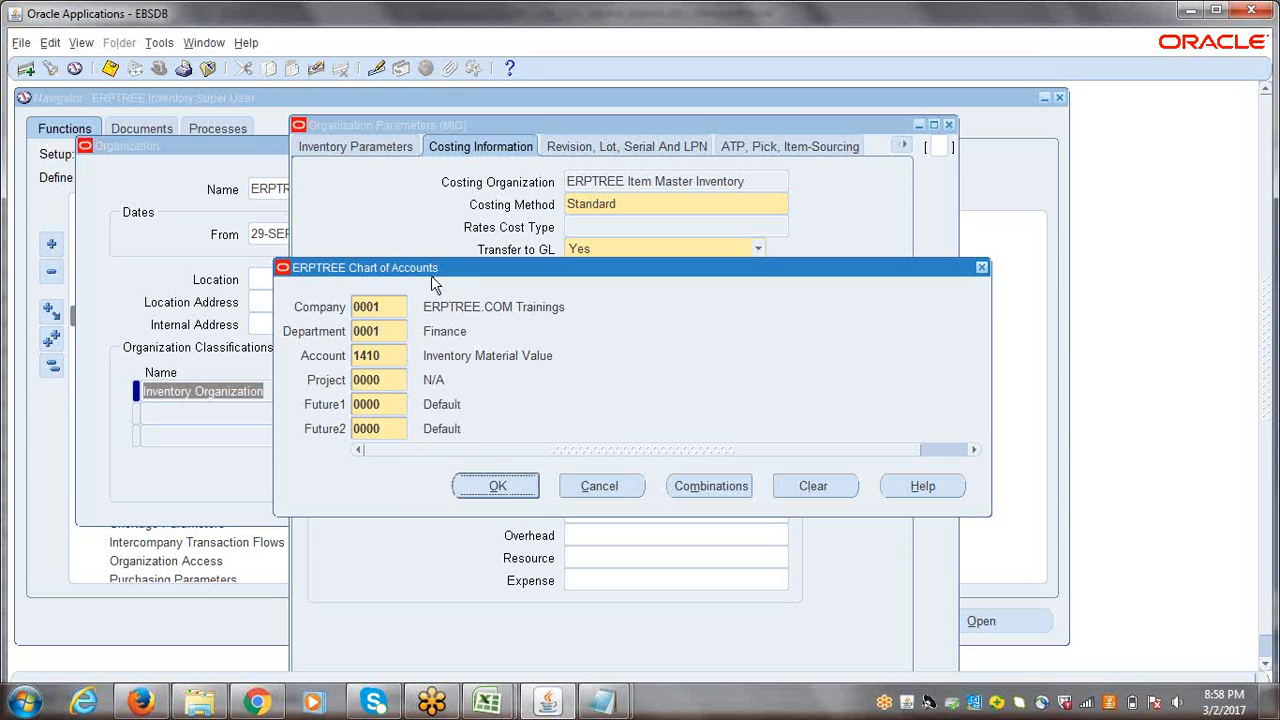
Step: Examine the Material account's segments from Company to Future2 and cancel the account entry
double_click(384, 305)
double_click(385, 331)
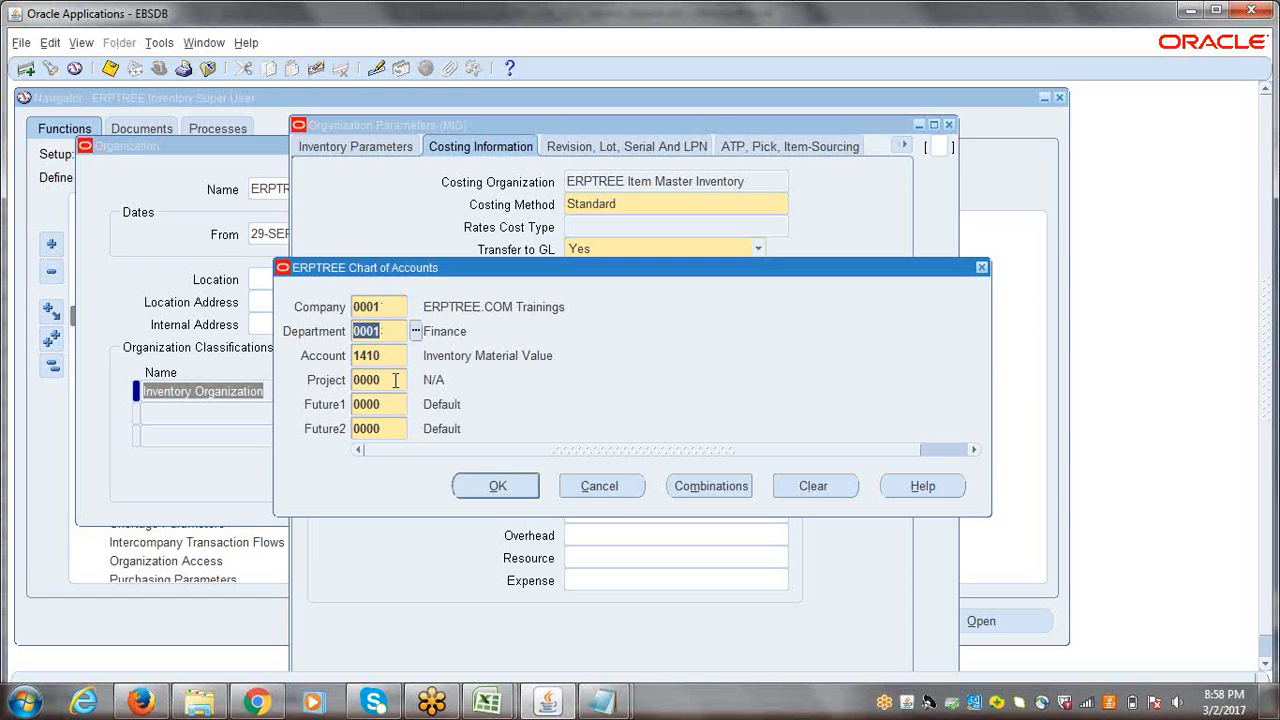
double_click(394, 379)
double_click(388, 404)
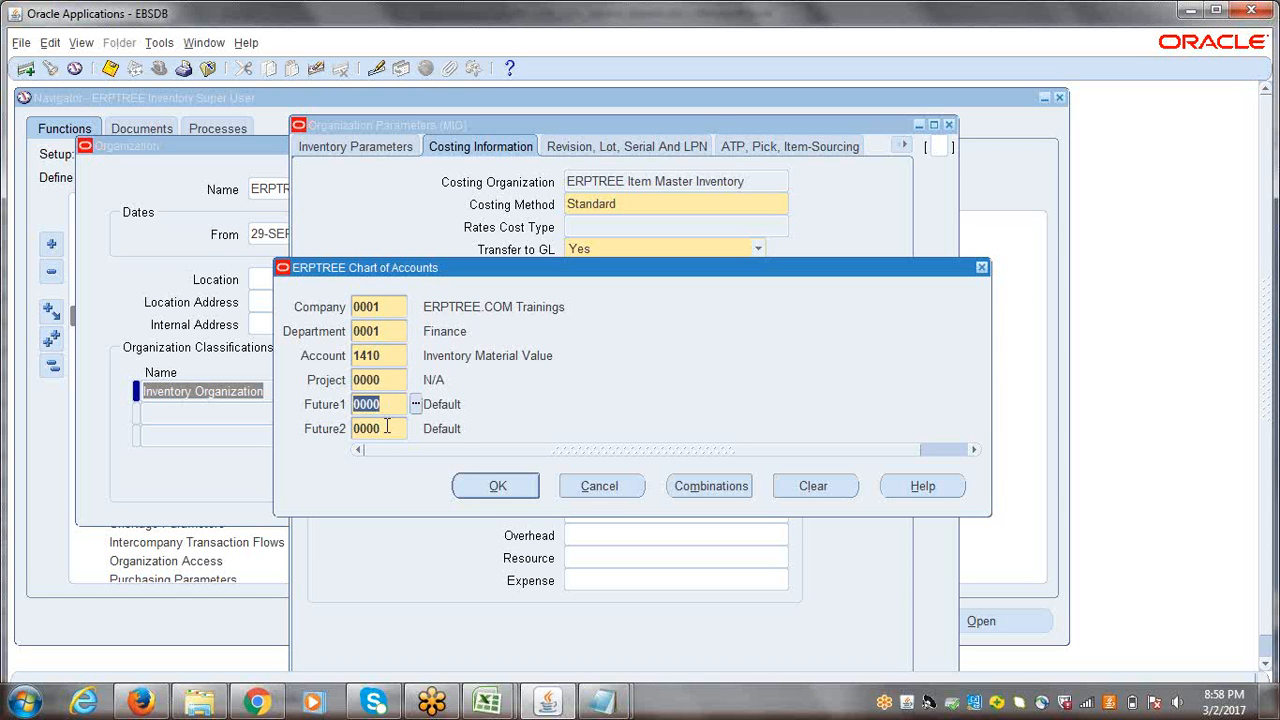
double_click(387, 427)
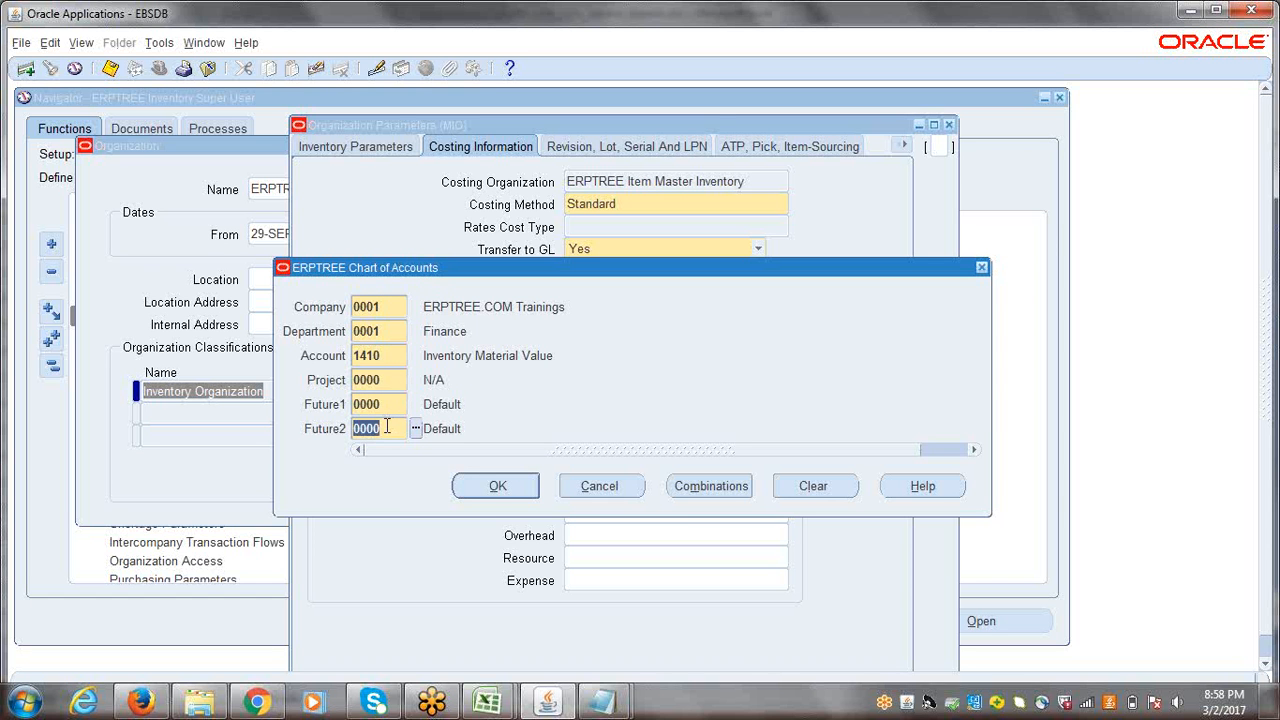
double_click(389, 356)
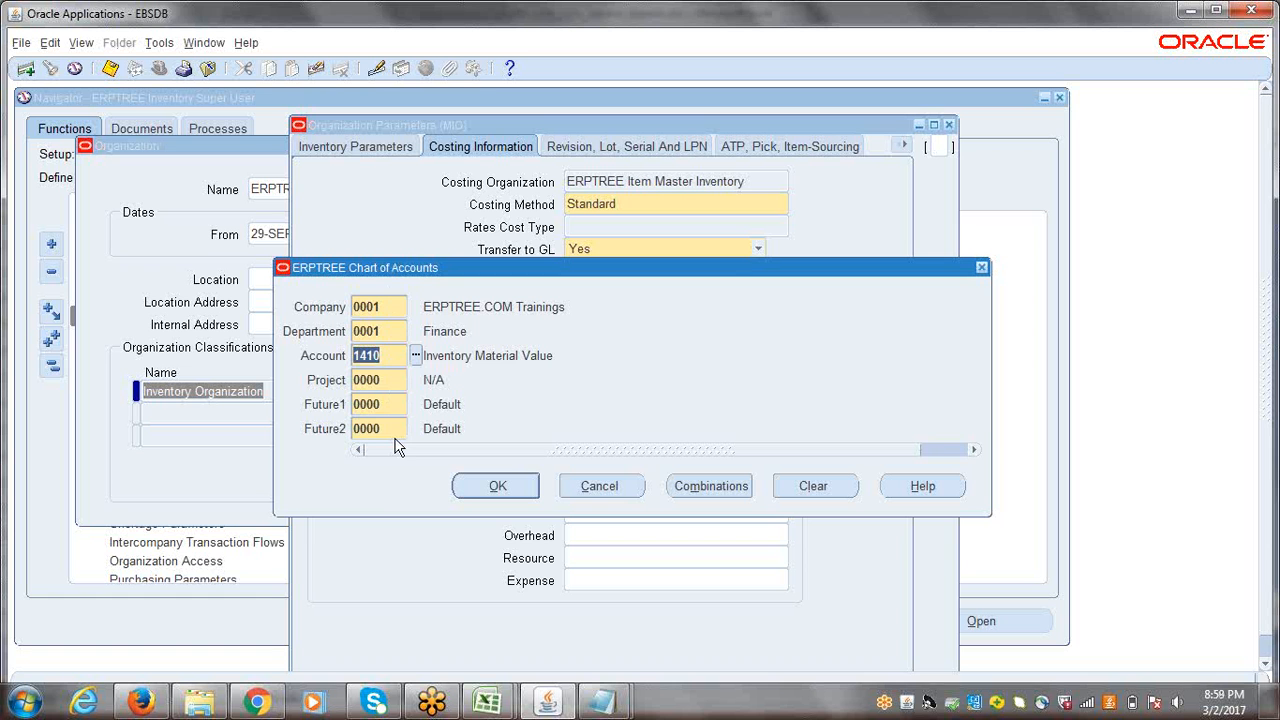
double_click(392, 307)
double_click(393, 330)
double_click(394, 382)
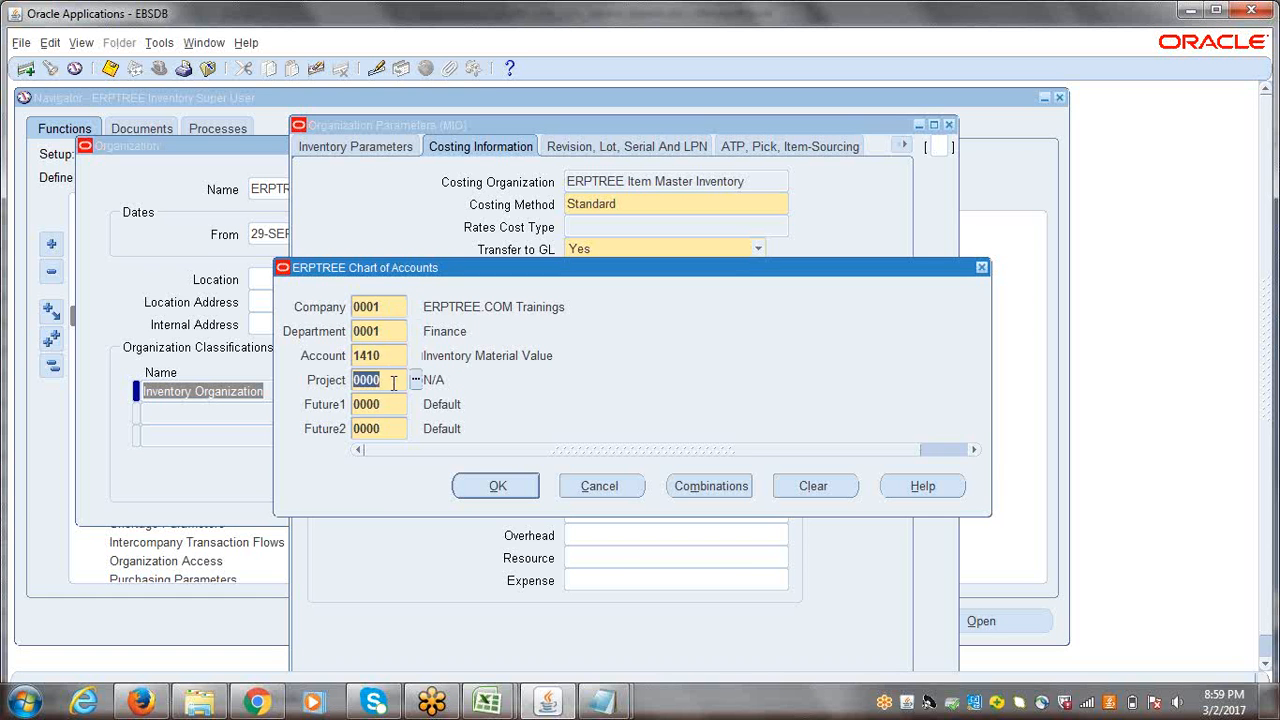
double_click(385, 406)
double_click(385, 430)
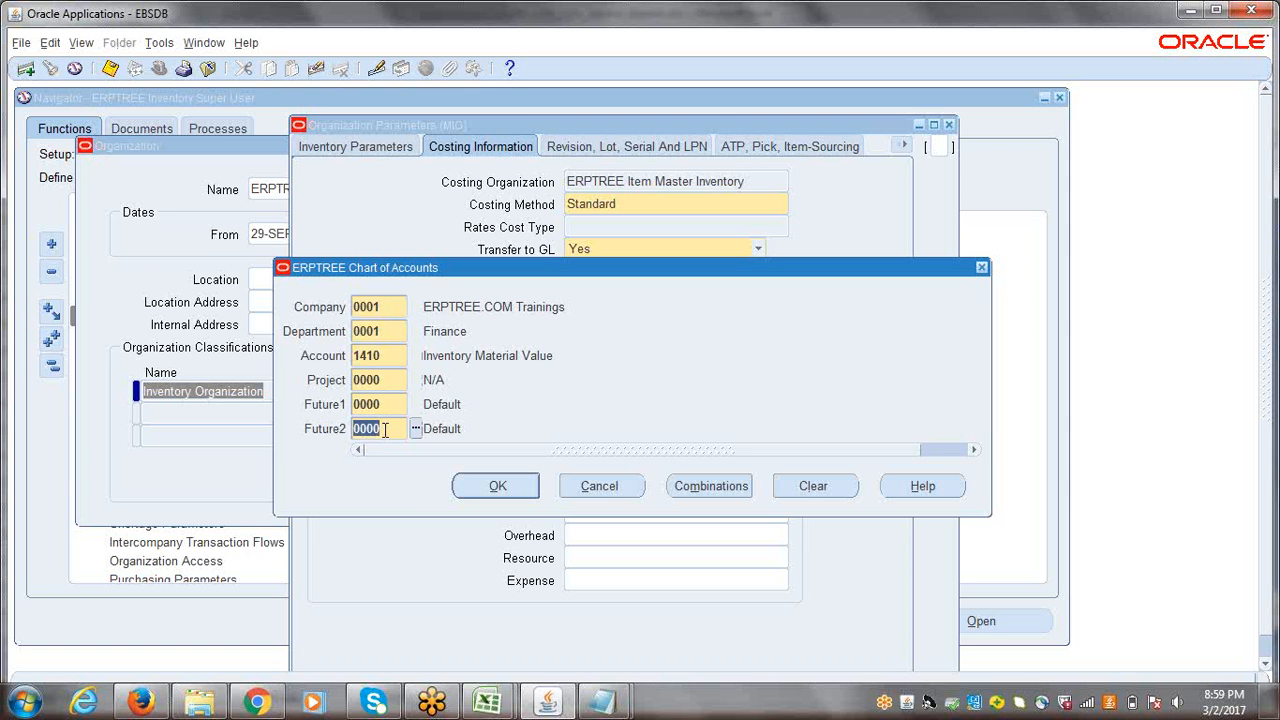
left_click(598, 486)
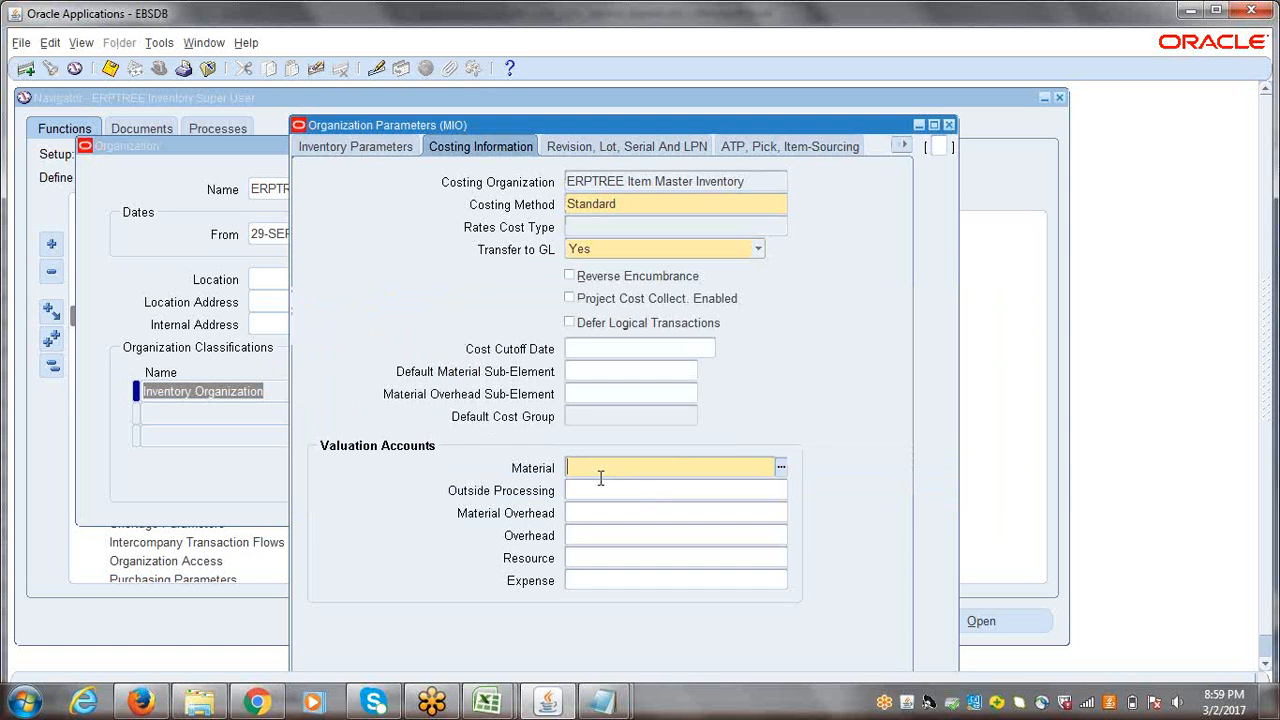
Step: Reopen the Material account's chart of accounts, look through its empty Department, Account, Project and Future segments, and cancel
left_click(781, 467)
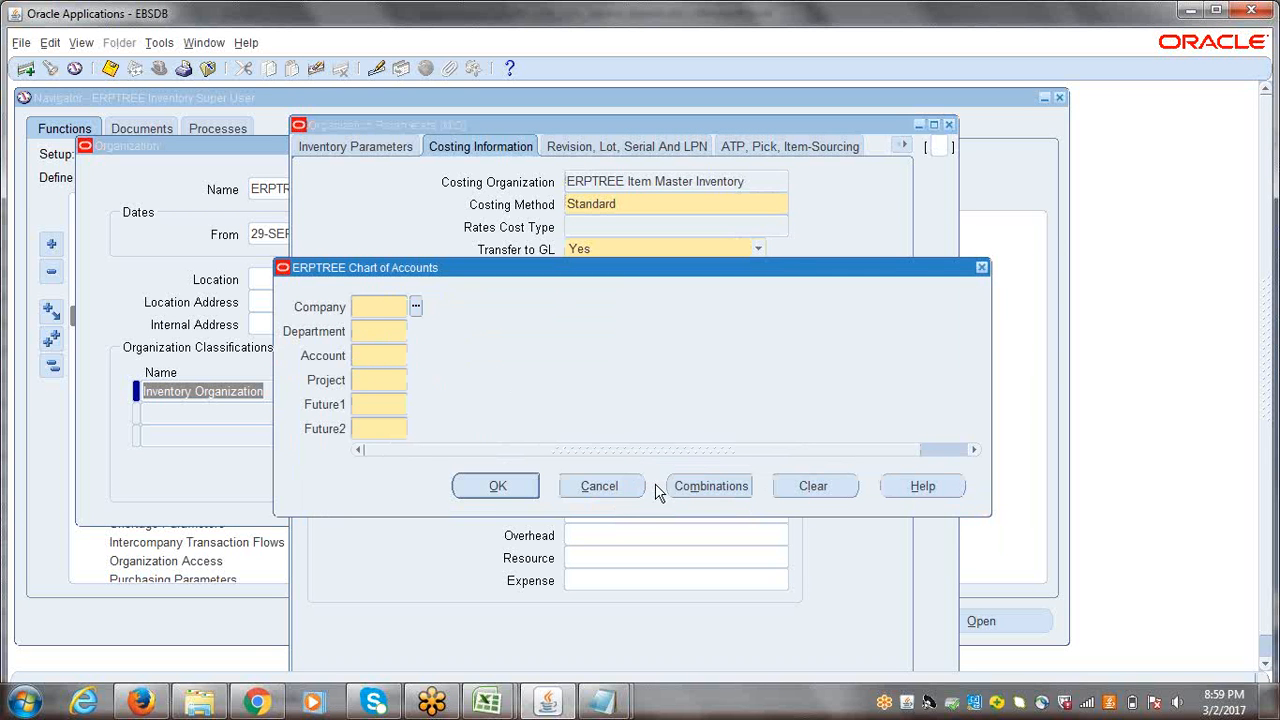
left_click(598, 486)
left_click(781, 467)
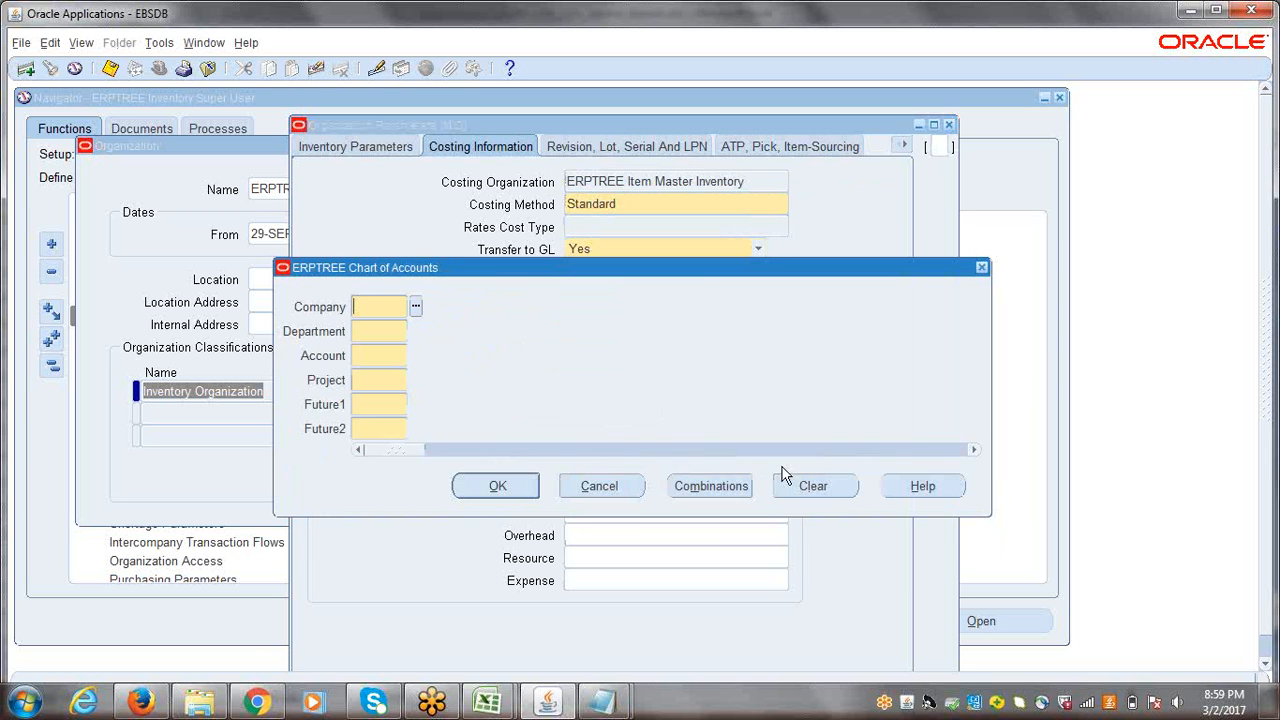
left_click(363, 335)
left_click(371, 380)
left_click(371, 402)
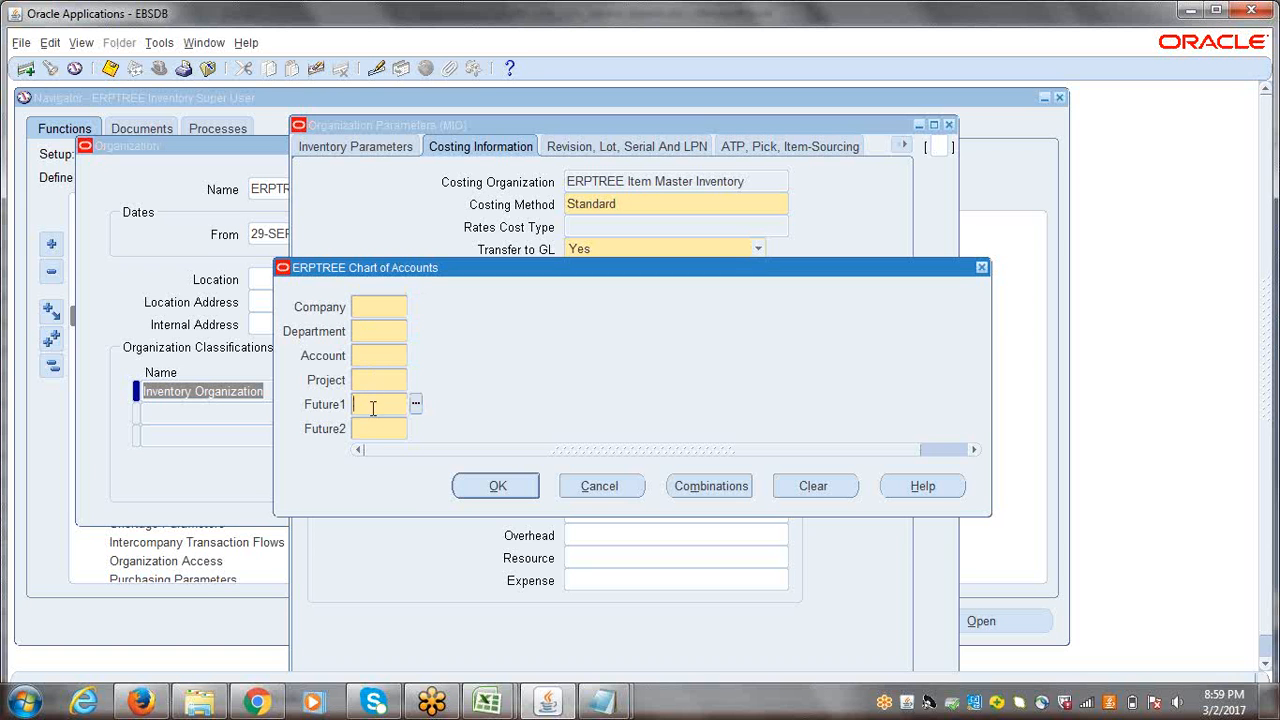
left_click(373, 428)
left_click(383, 356)
left_click(603, 486)
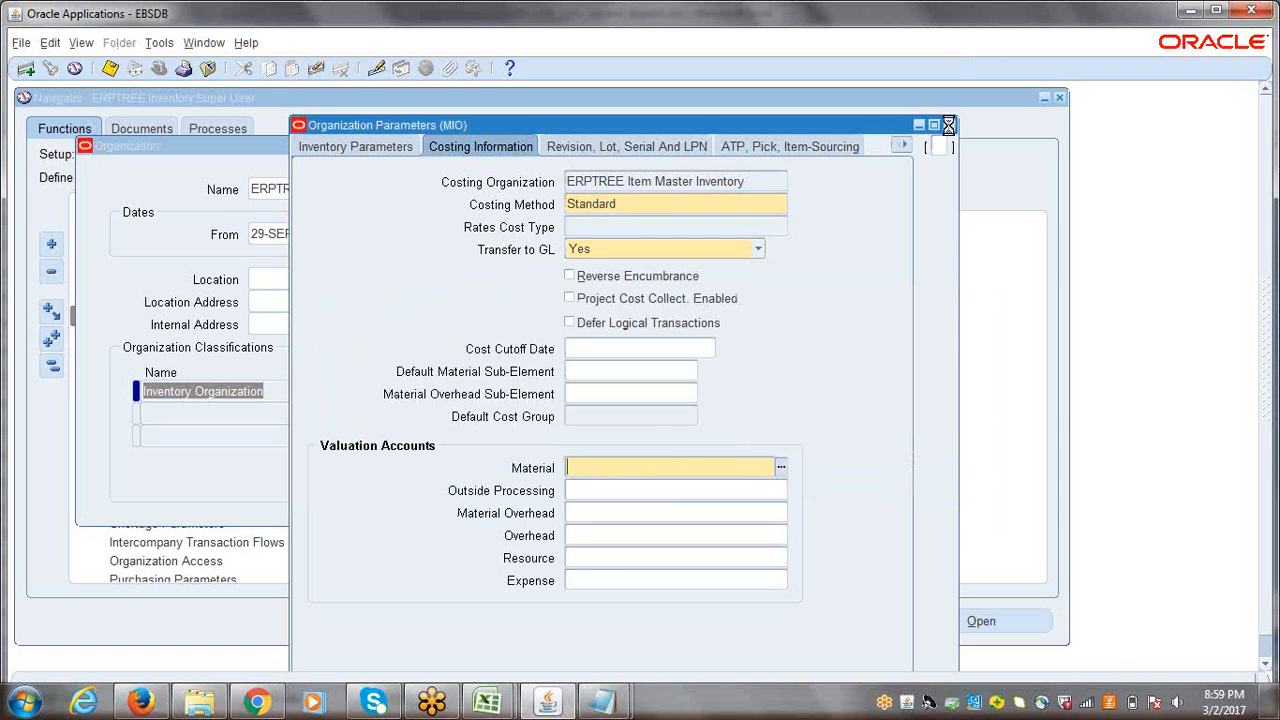
Step: Close the Organization Parameters and Organization forms and collapse the whole navigator tree
left_click(948, 124)
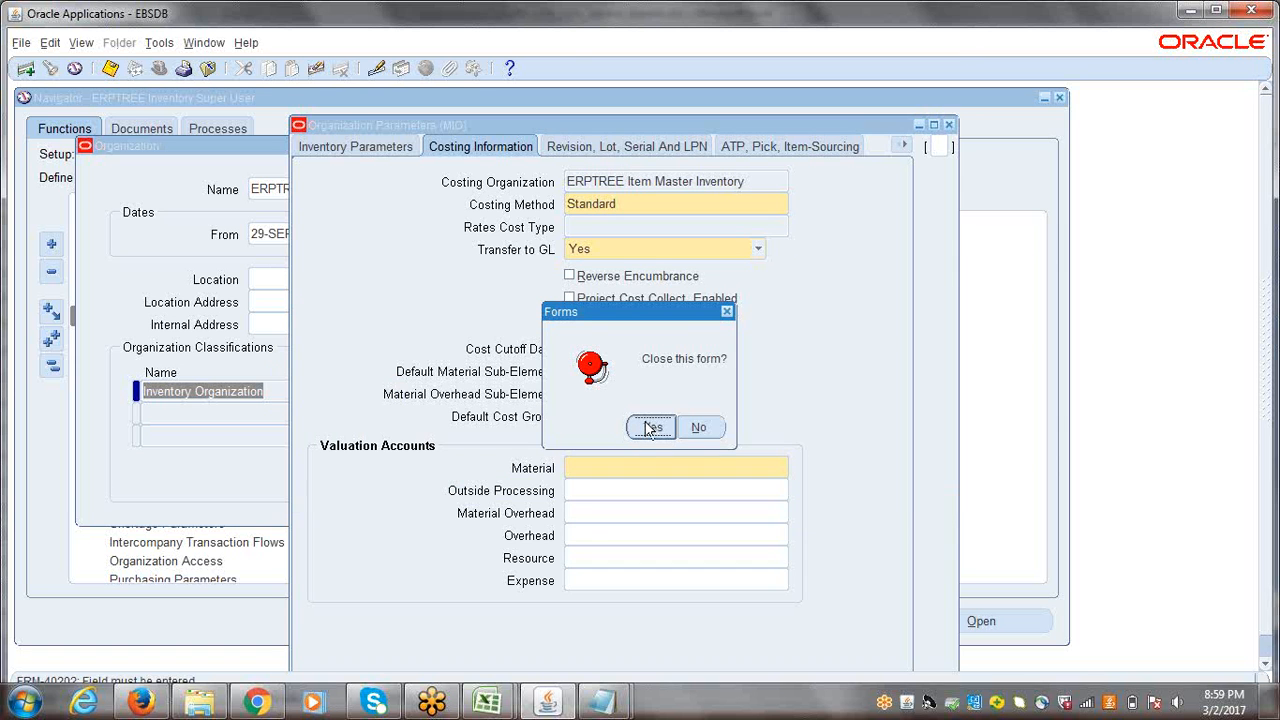
left_click(650, 428)
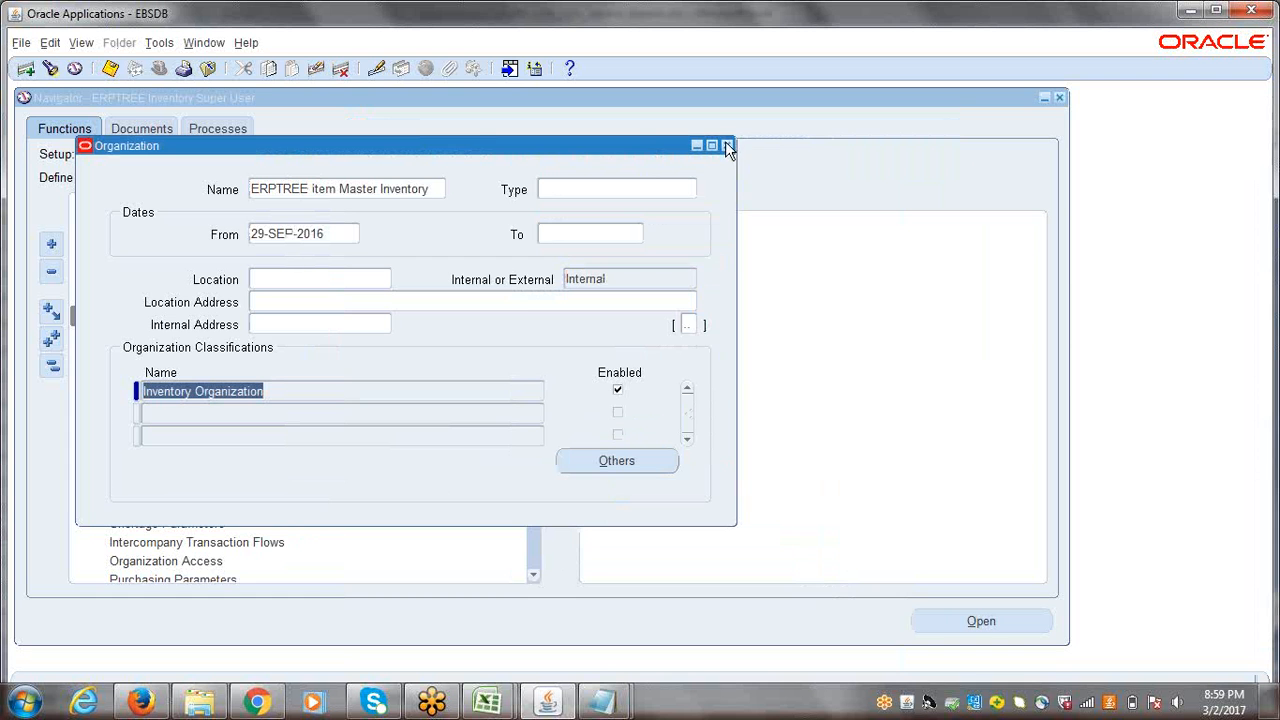
left_click(727, 147)
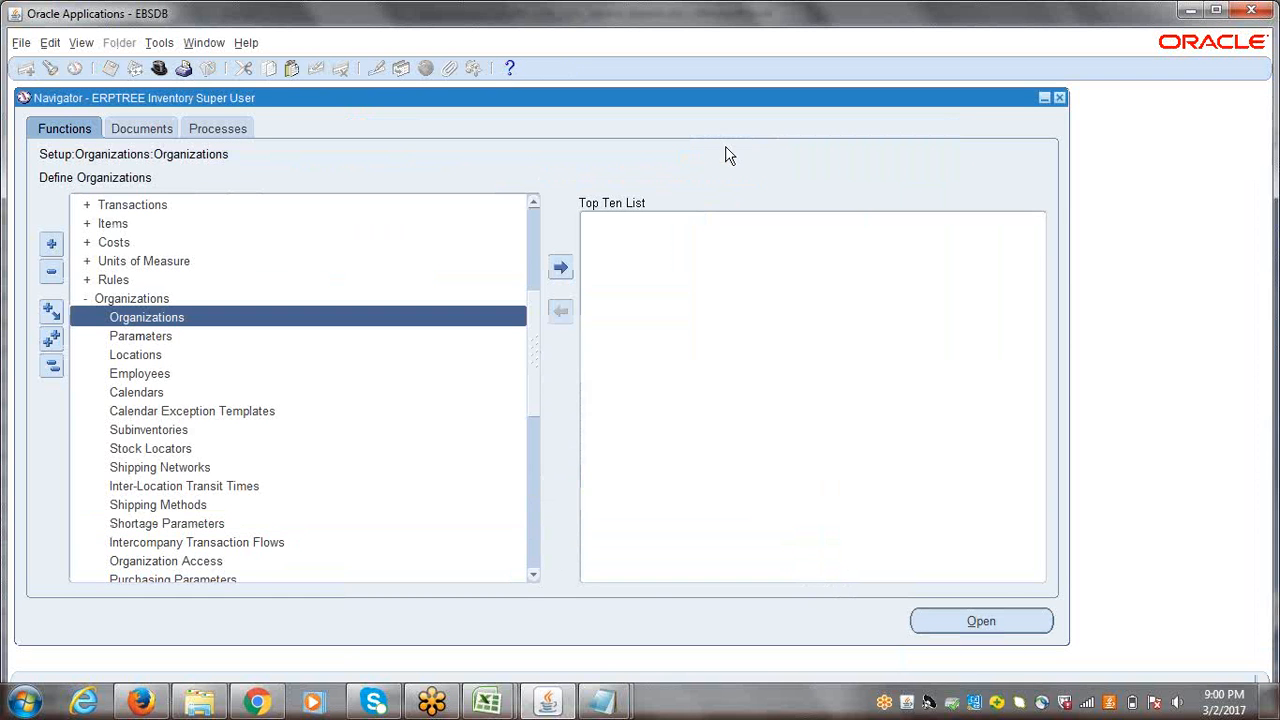
left_click(52, 372)
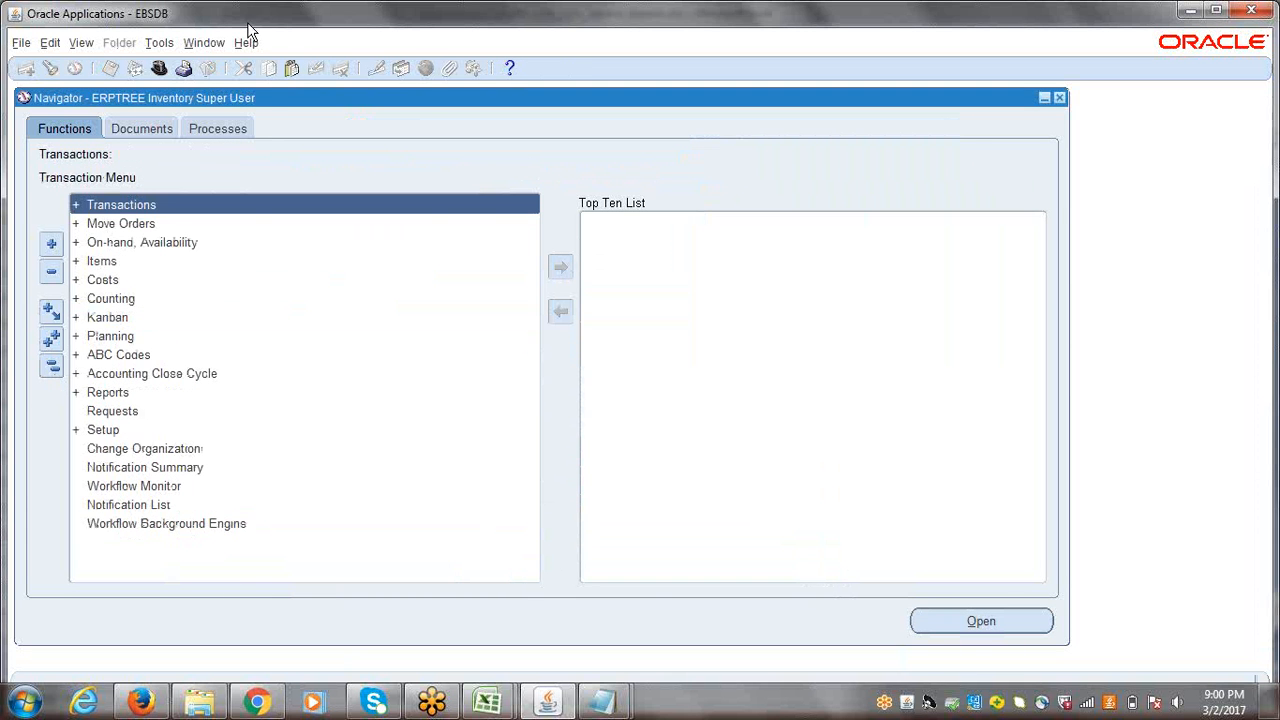
Step: Switch the responsibility to ERPTREE General Ledger Super User
left_click(160, 69)
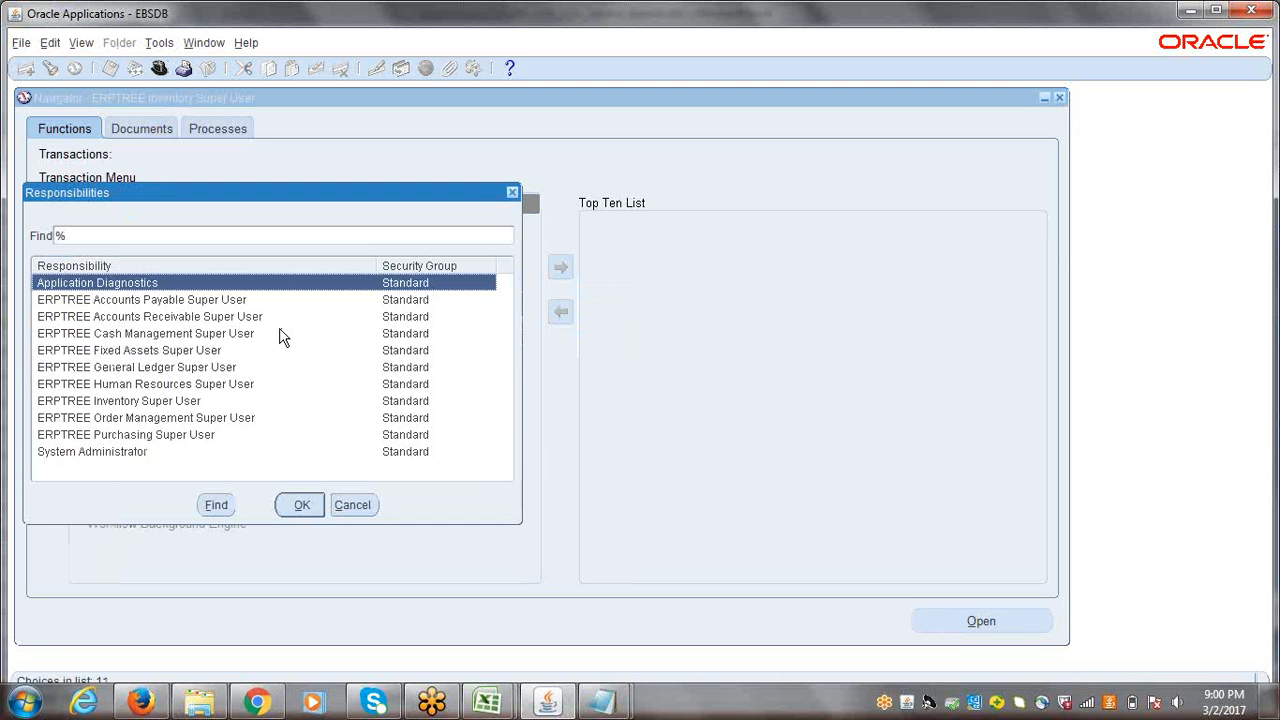
left_click(158, 369)
double_click(158, 369)
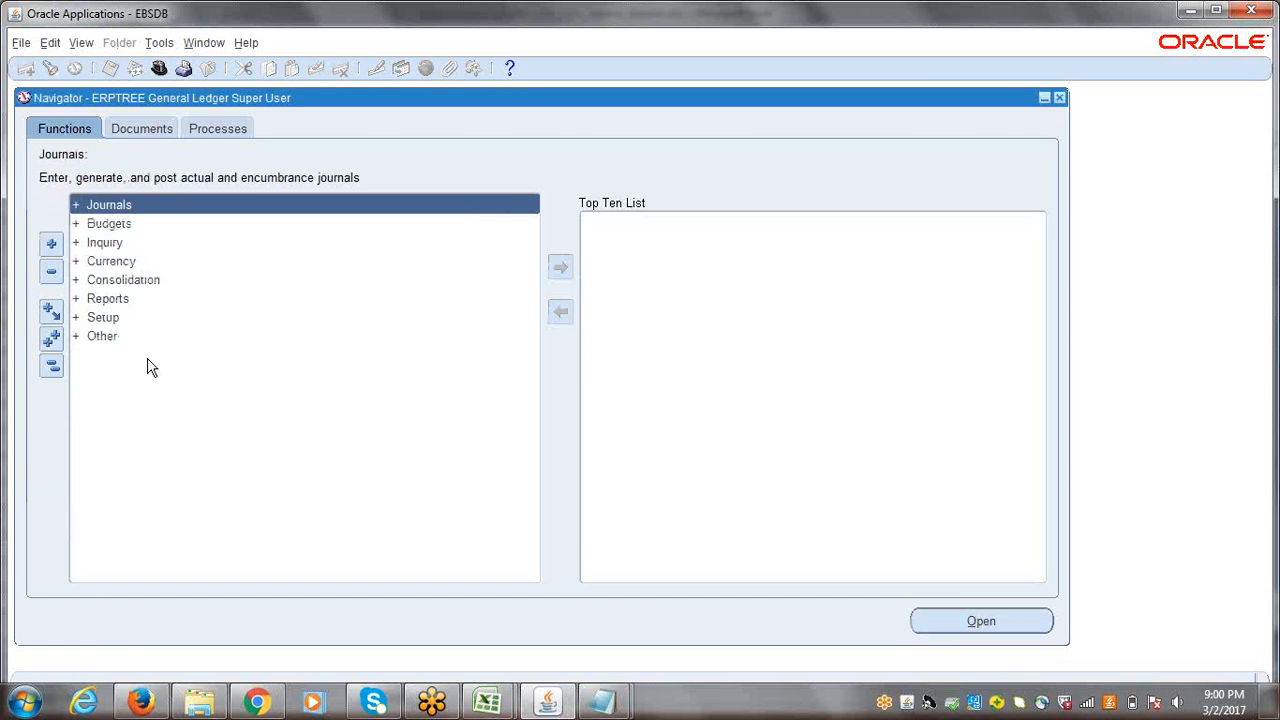
Step: Open the Key Flexfield Segments form from the General Ledger's Financials flexfield setup
left_click(113, 320)
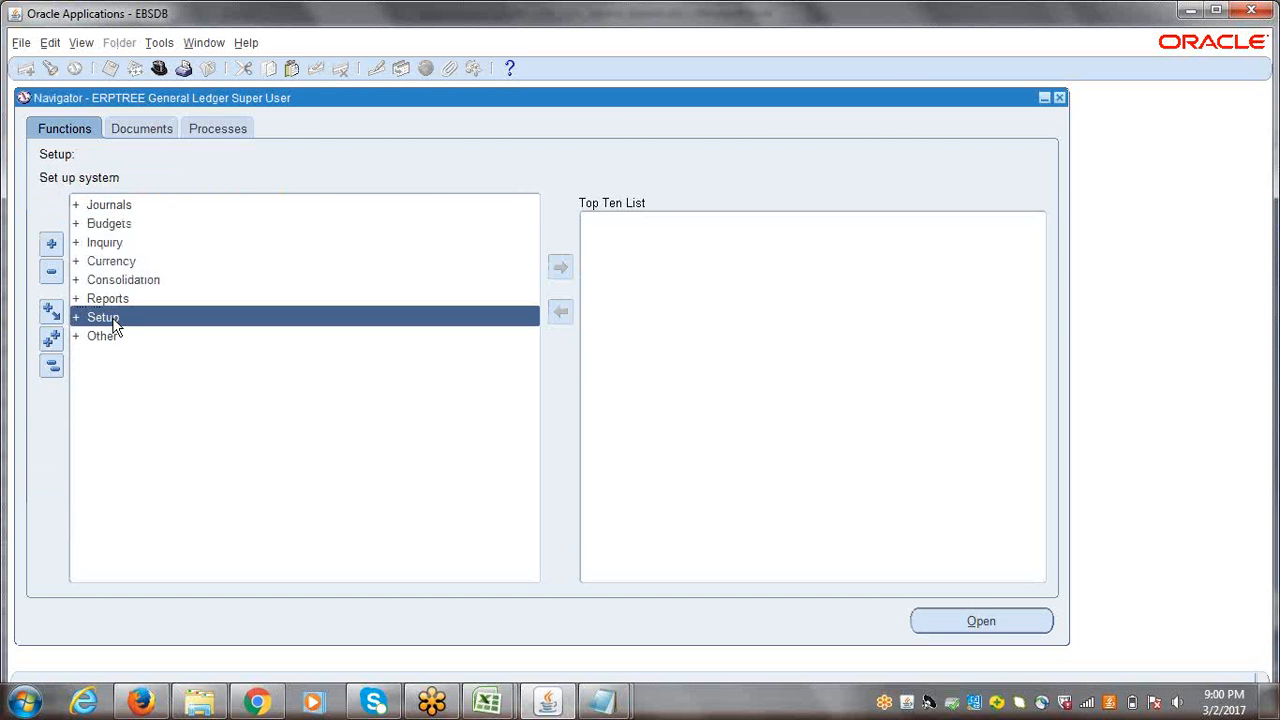
double_click(113, 320)
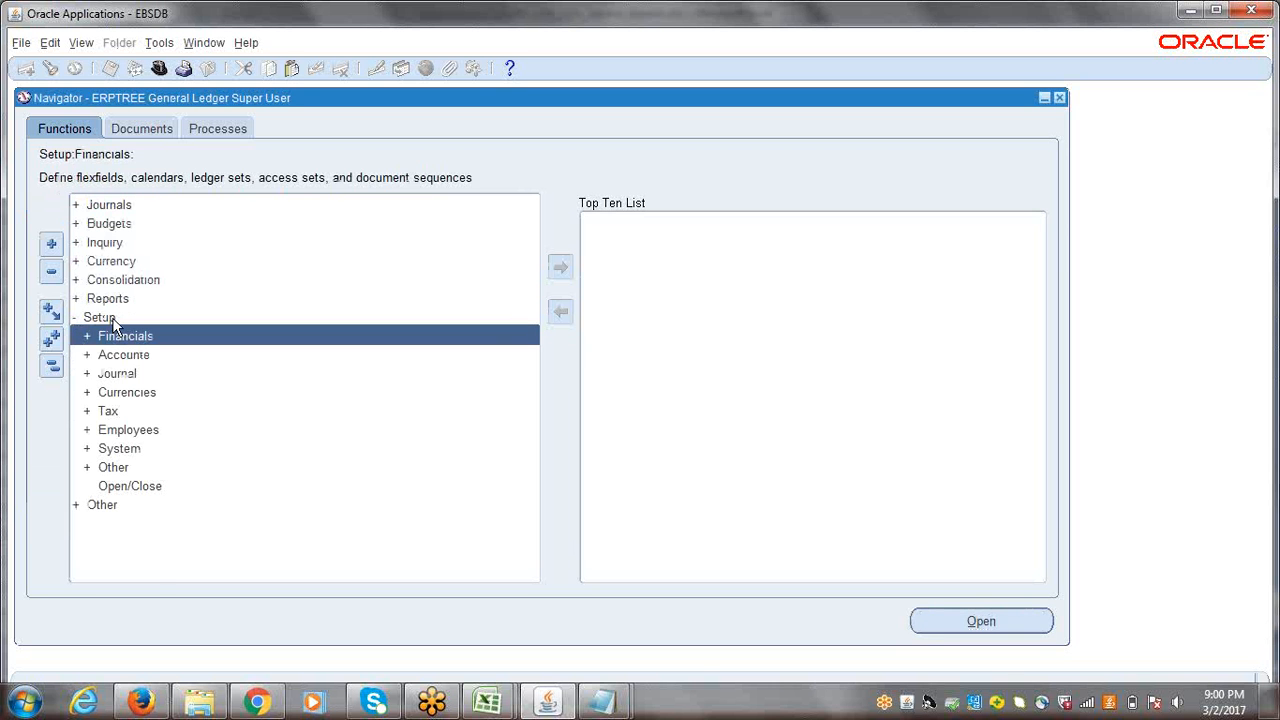
key("Return")
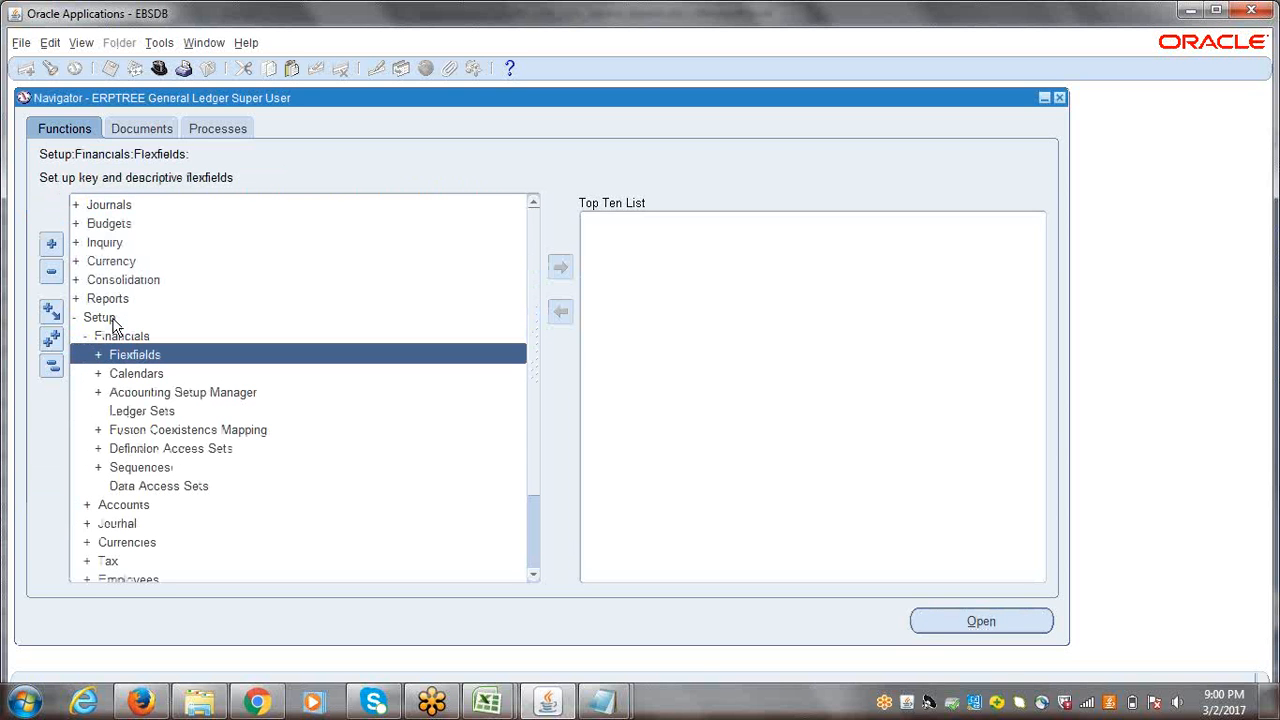
key("Return")
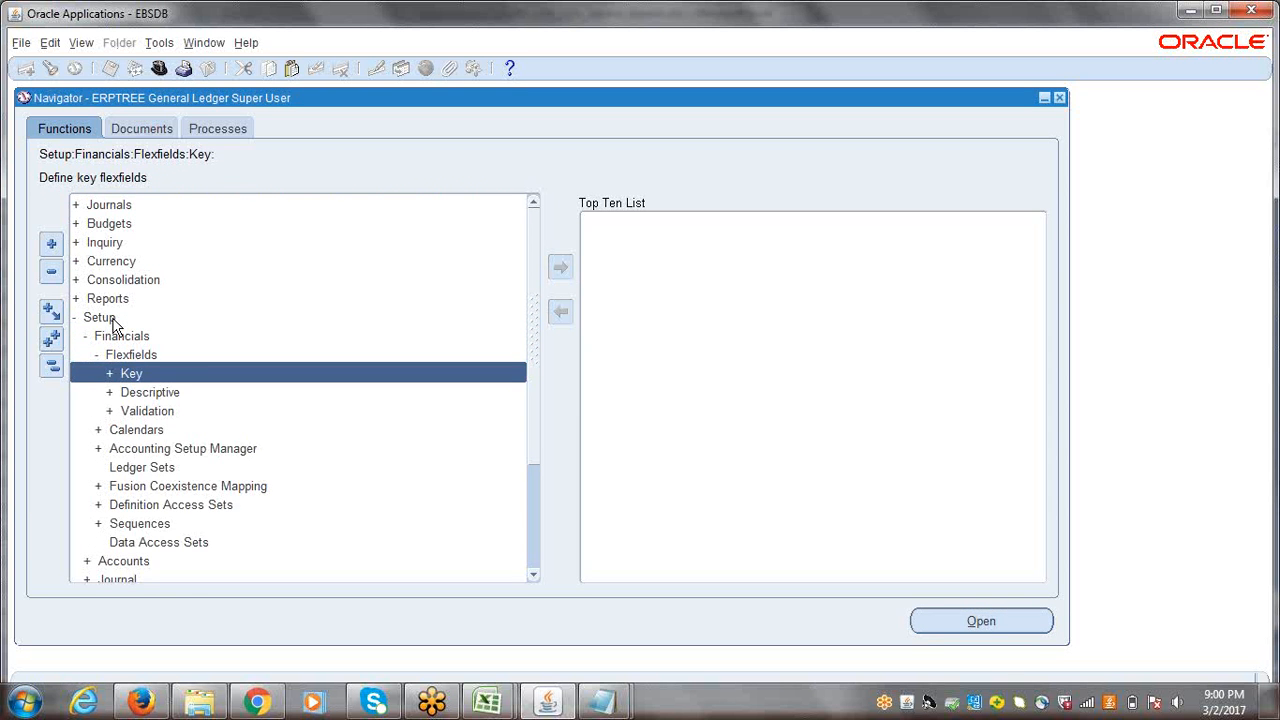
key("Return")
key("Return")
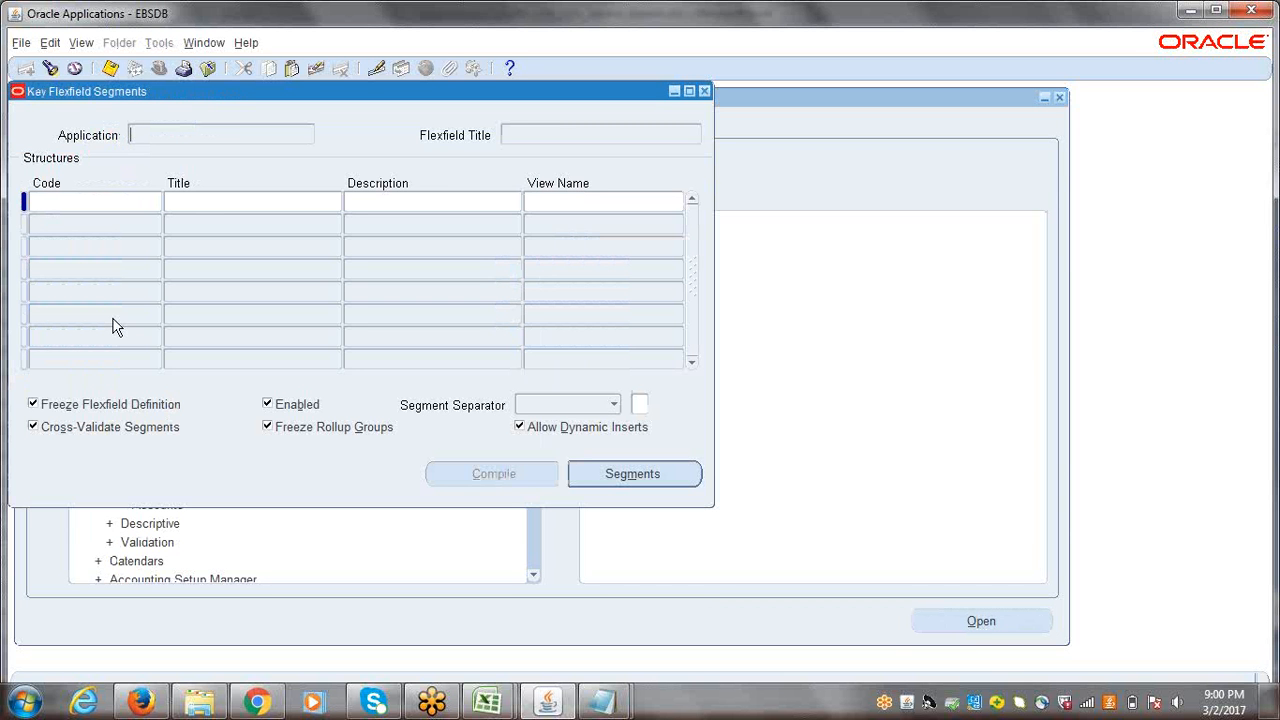
Step: Find the General Ledger Accounting Flexfield and select its ERPTREE accounting structure
left_click(50, 70)
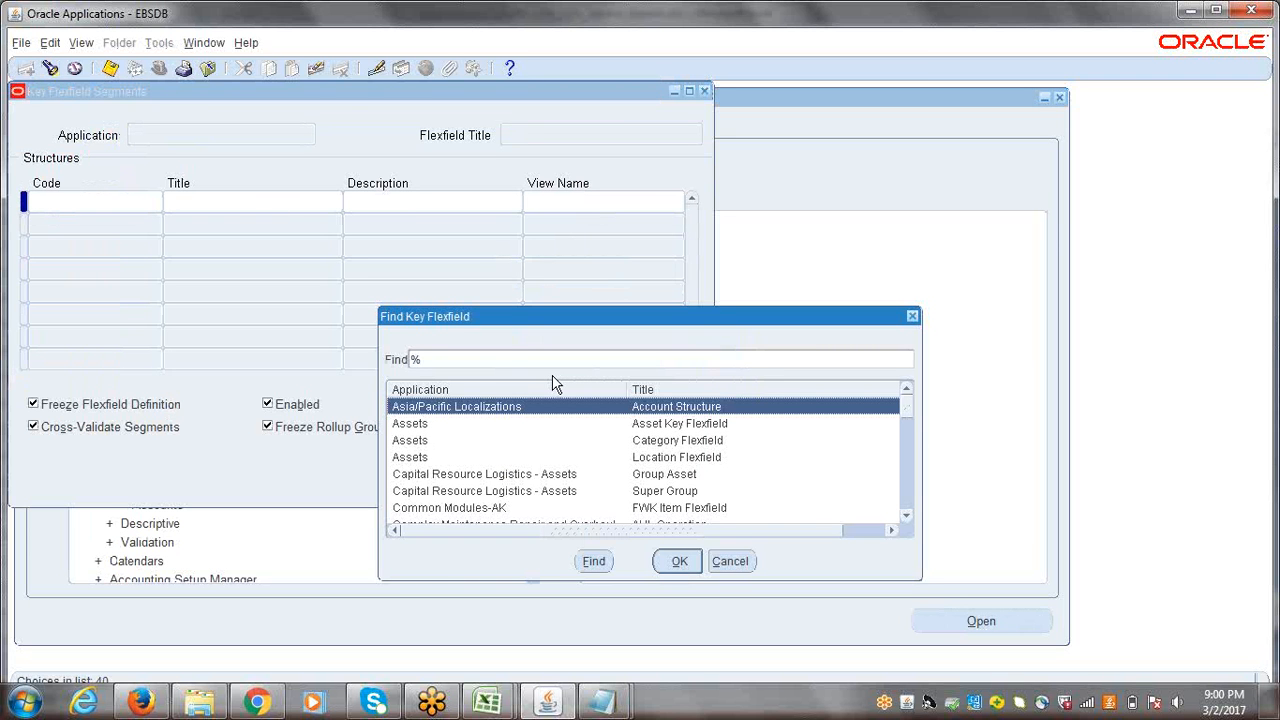
type("general Ledger")
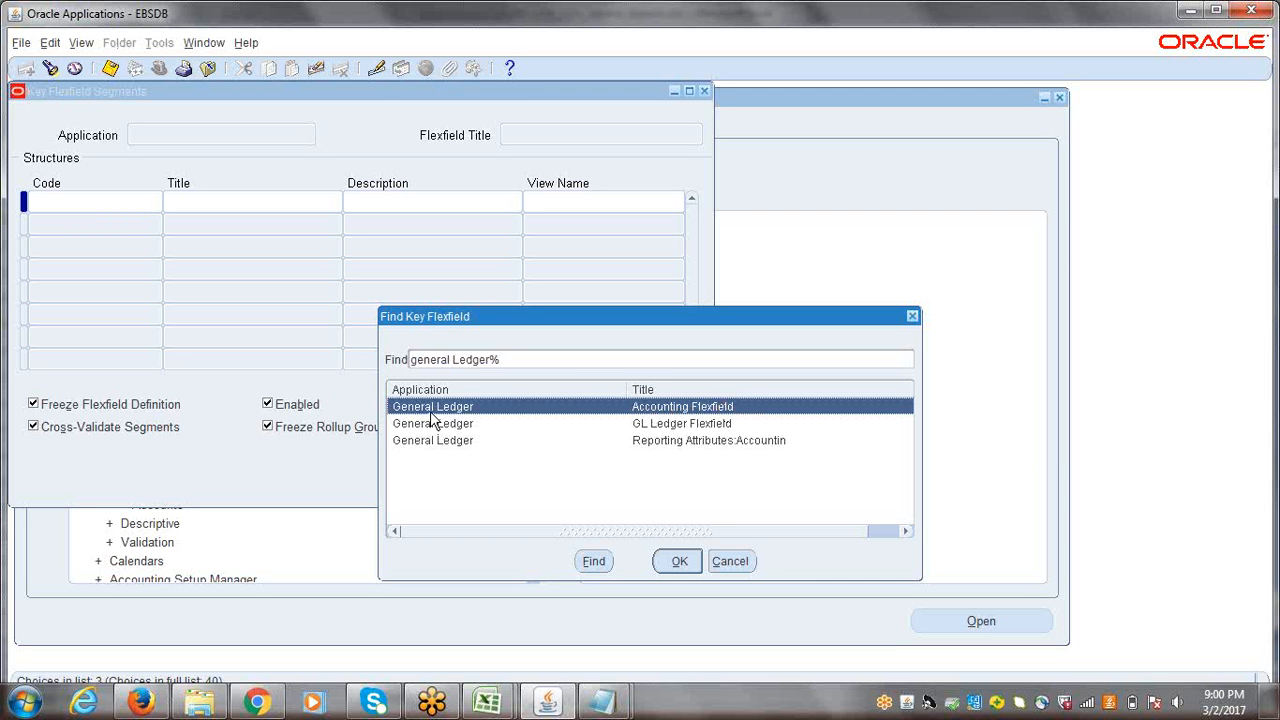
left_click(680, 562)
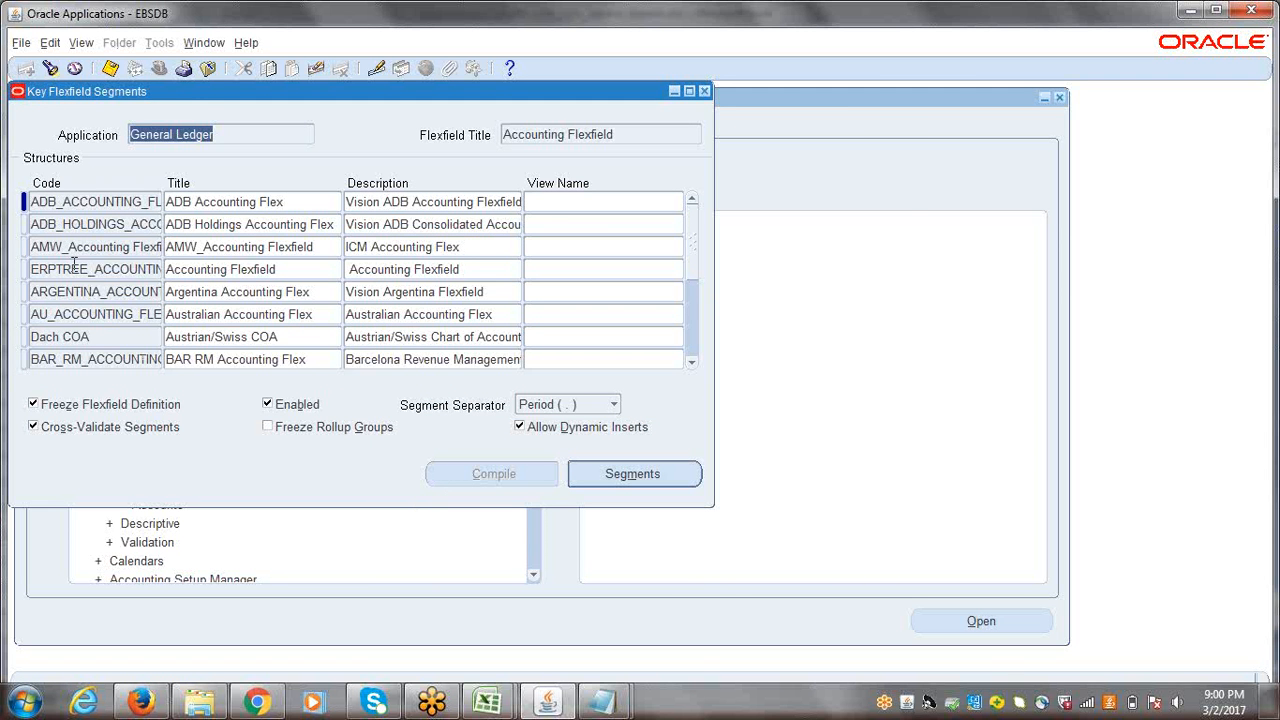
left_click(72, 248)
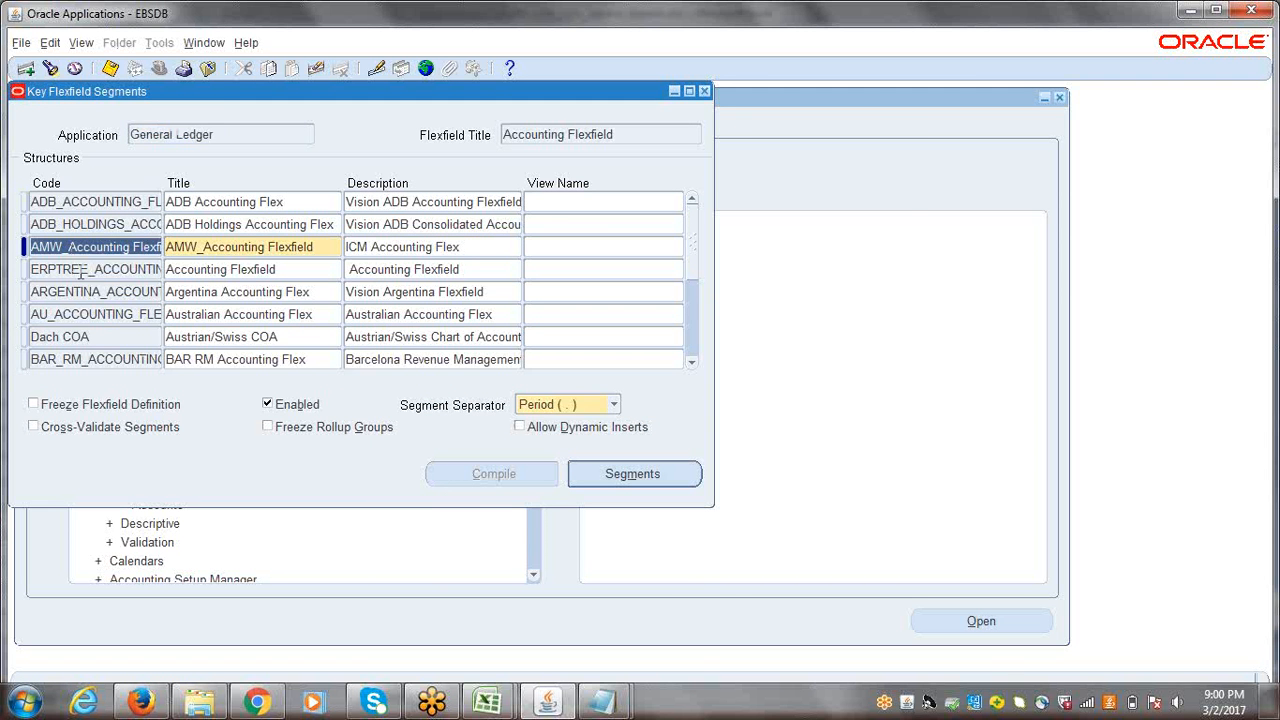
left_click(72, 270)
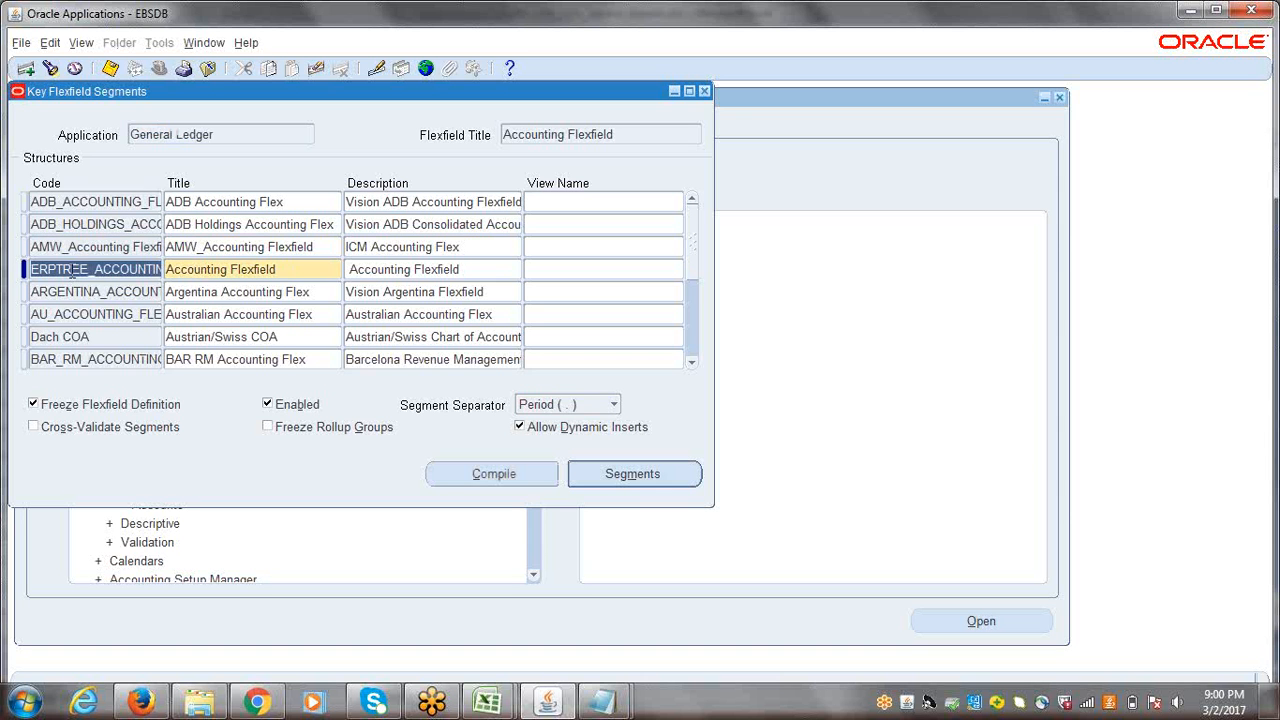
Step: Query the Accounting Flexfield structures for the ERPTREE Chart of Accounts structure and check its code and title
left_click(78, 224)
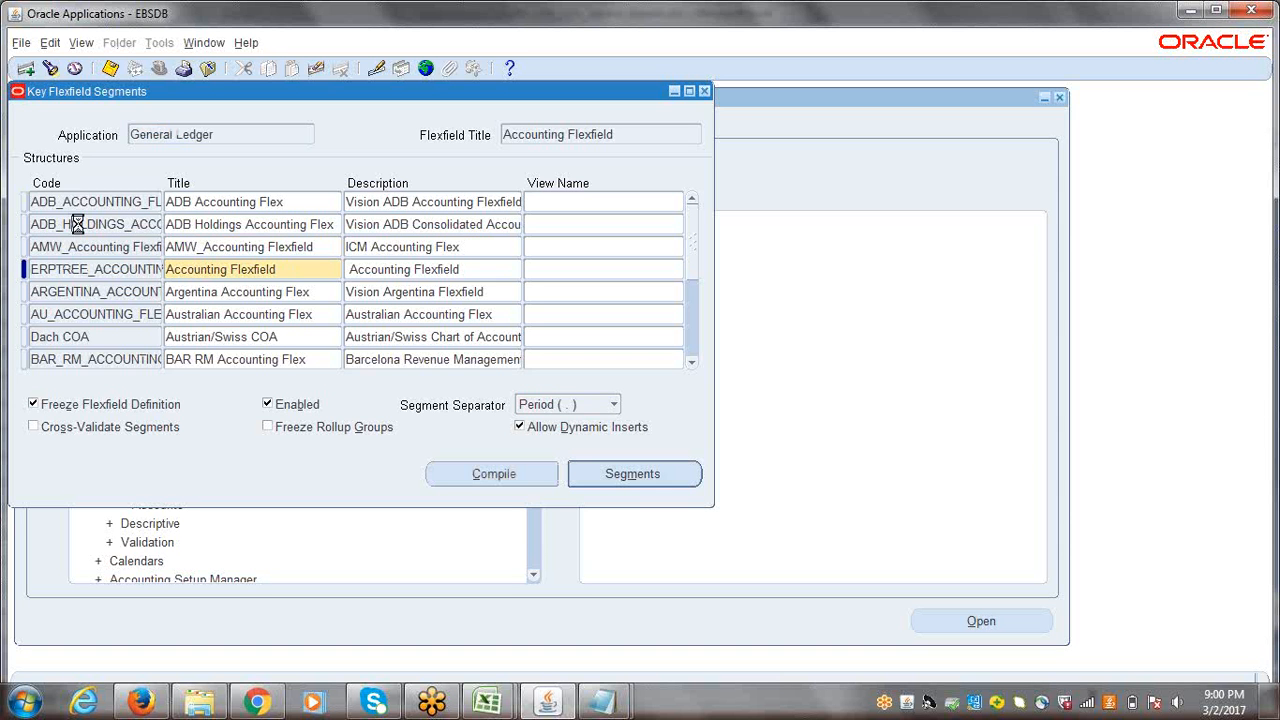
left_click(50, 68)
key("Escape")
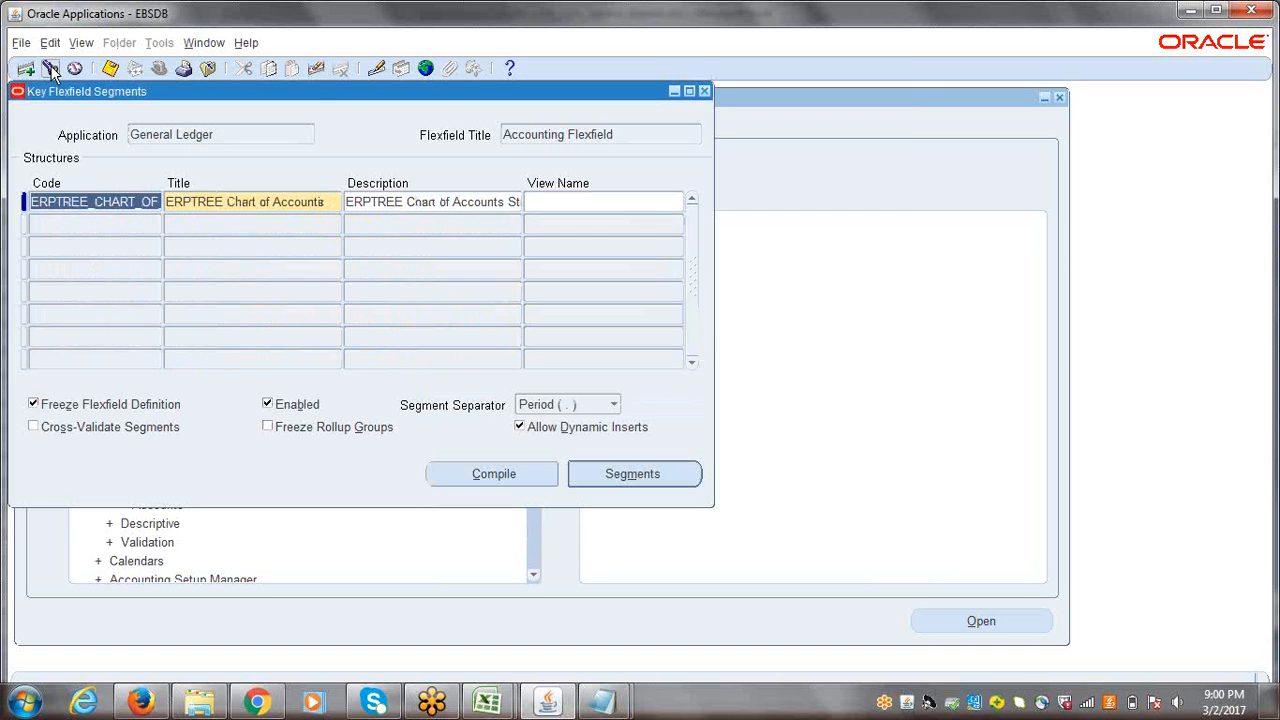
double_click(228, 201)
left_click_drag(310, 203, 150, 207)
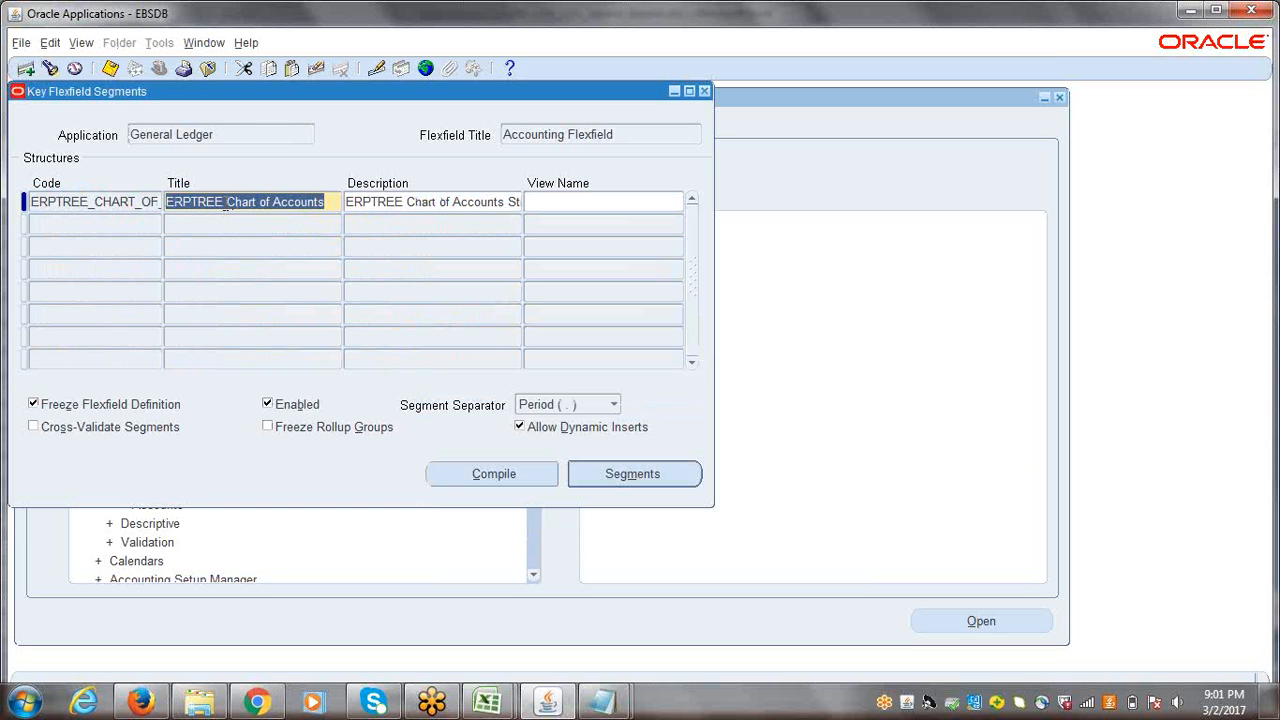
left_click(117, 206)
left_click(136, 201)
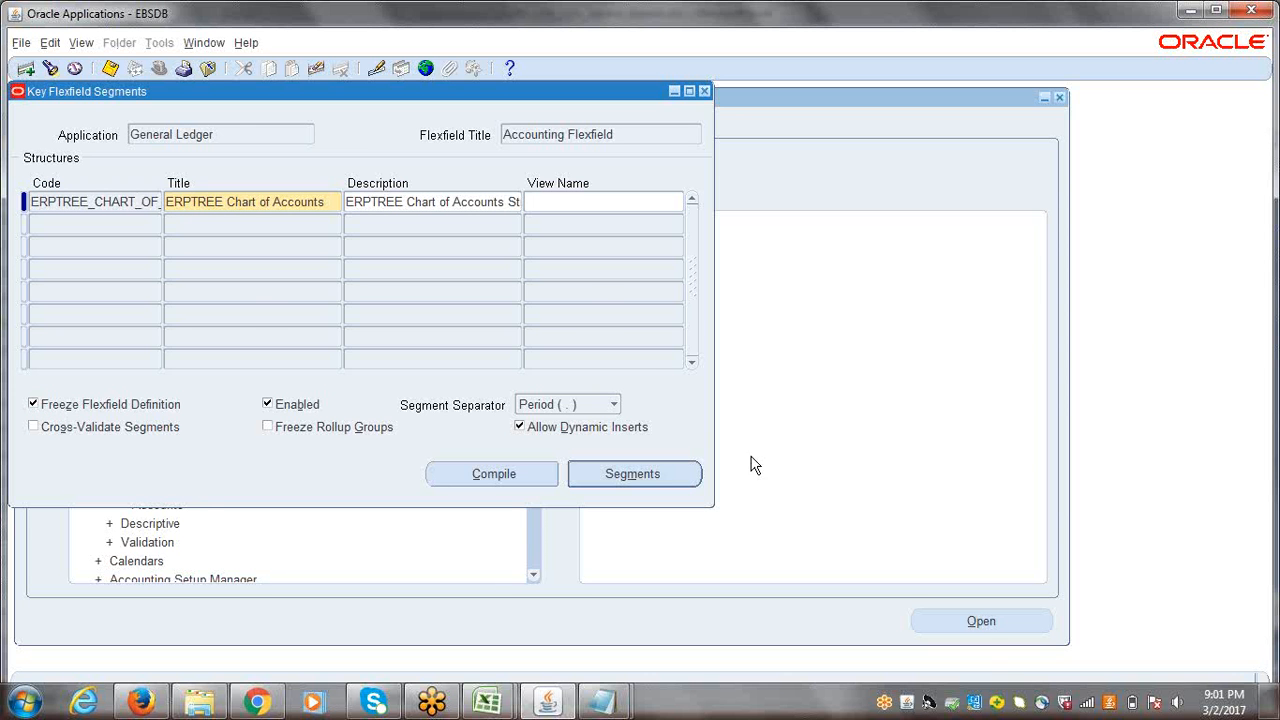
Step: Review the names, window prompts, columns and value sets of the ERPTREE Chart of Accounts segments, then close the segments summary
left_click(638, 475)
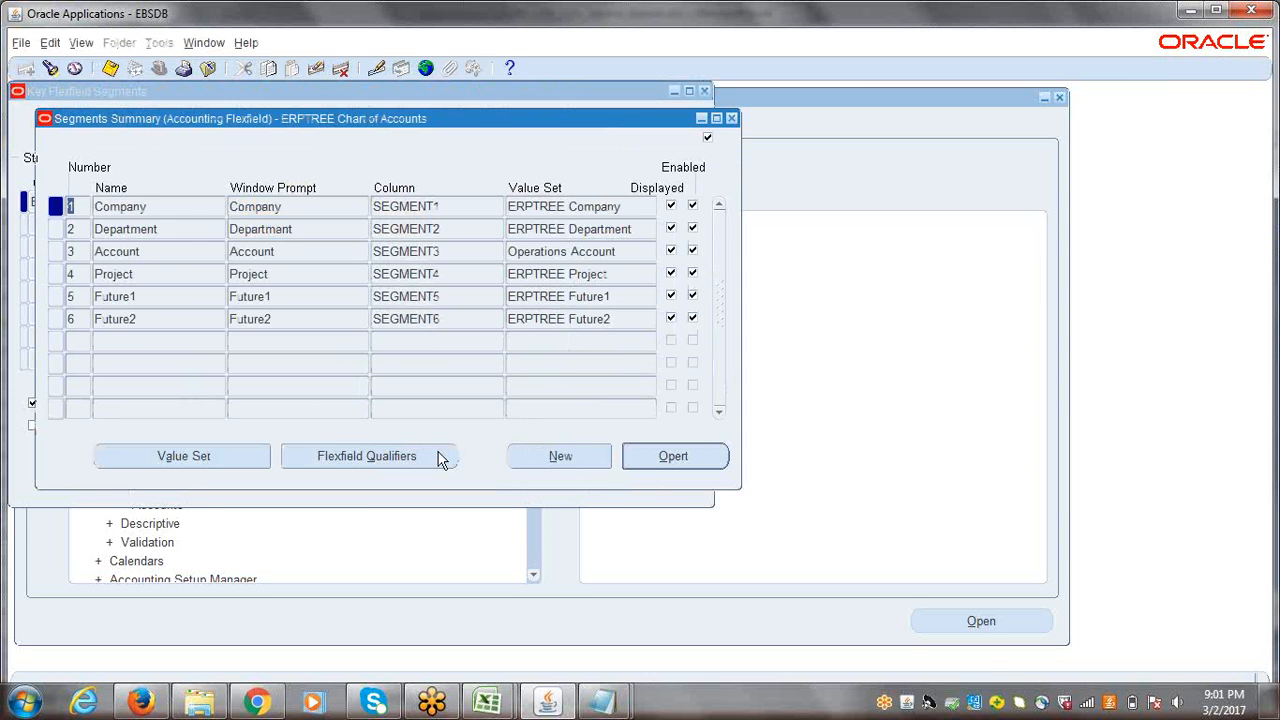
left_click(174, 212)
left_click(173, 273)
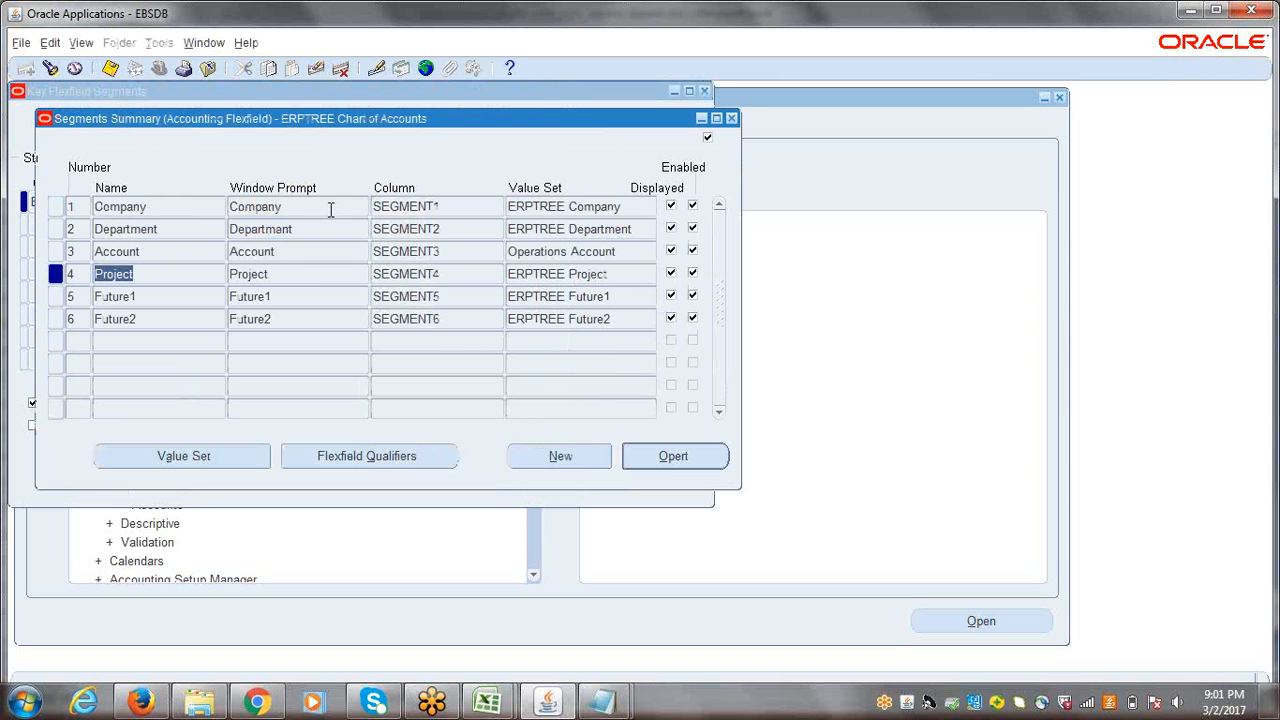
left_click(330, 207)
left_click(326, 278)
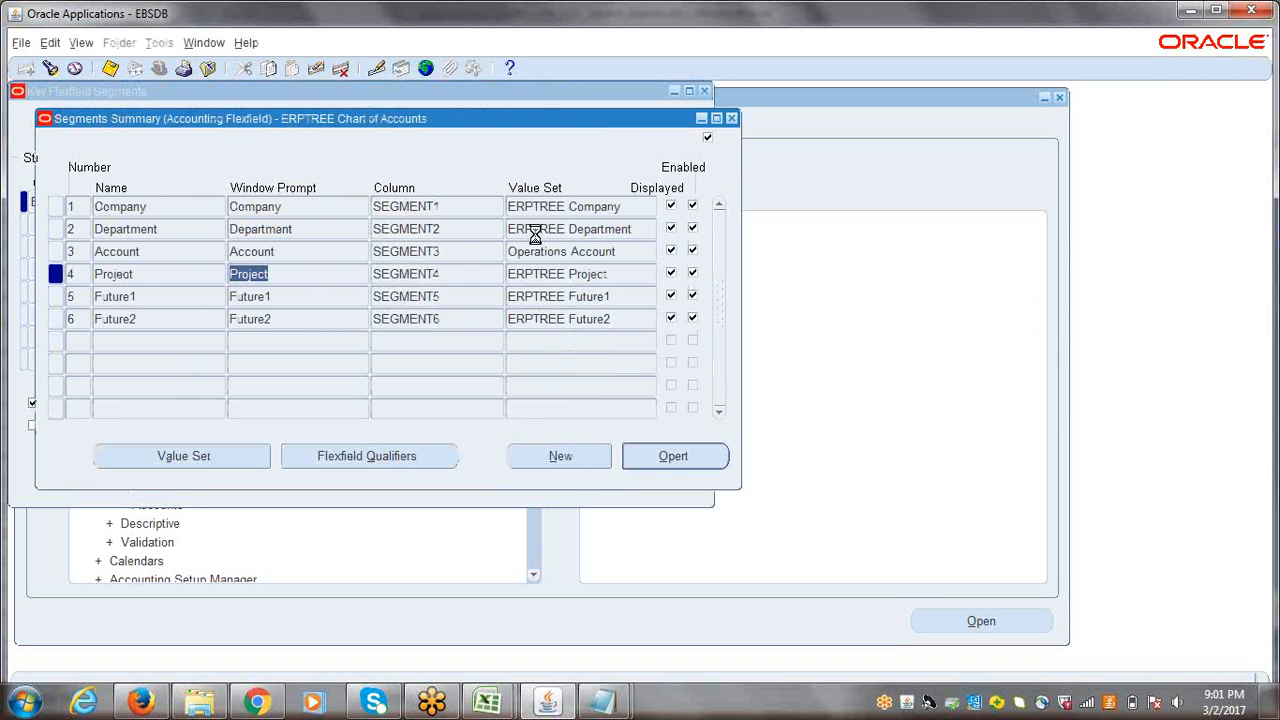
left_click(541, 296)
left_click(446, 208)
left_click(412, 273)
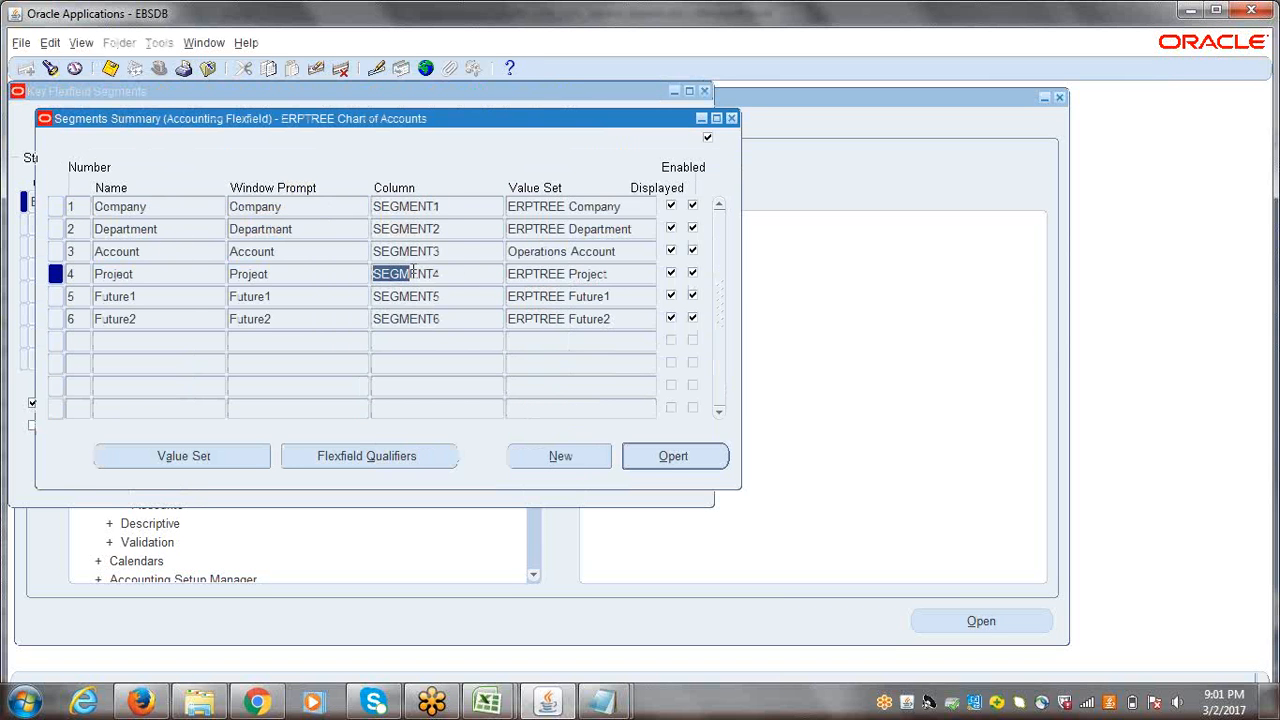
left_click(731, 119)
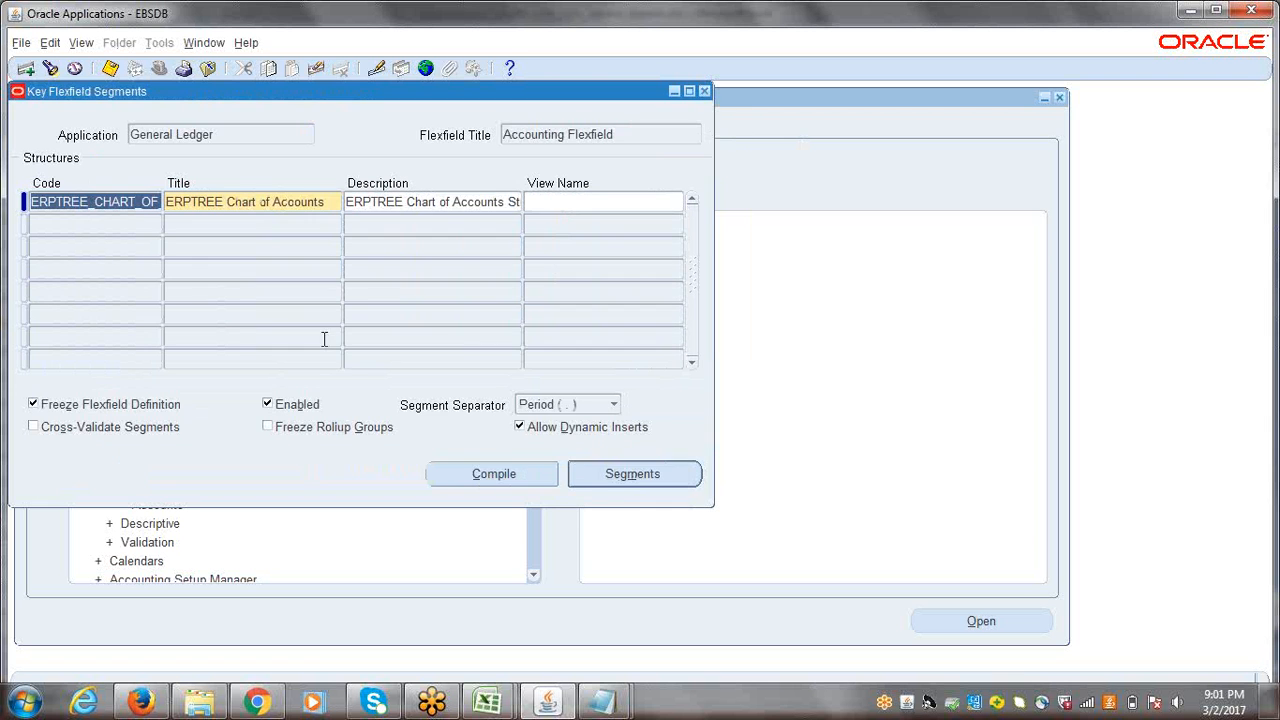
Step: Unfreeze the ERPTREE Chart of Accounts flexfield definition and open its segments in editable form, looking over the Company to Project segments
left_click(33, 404)
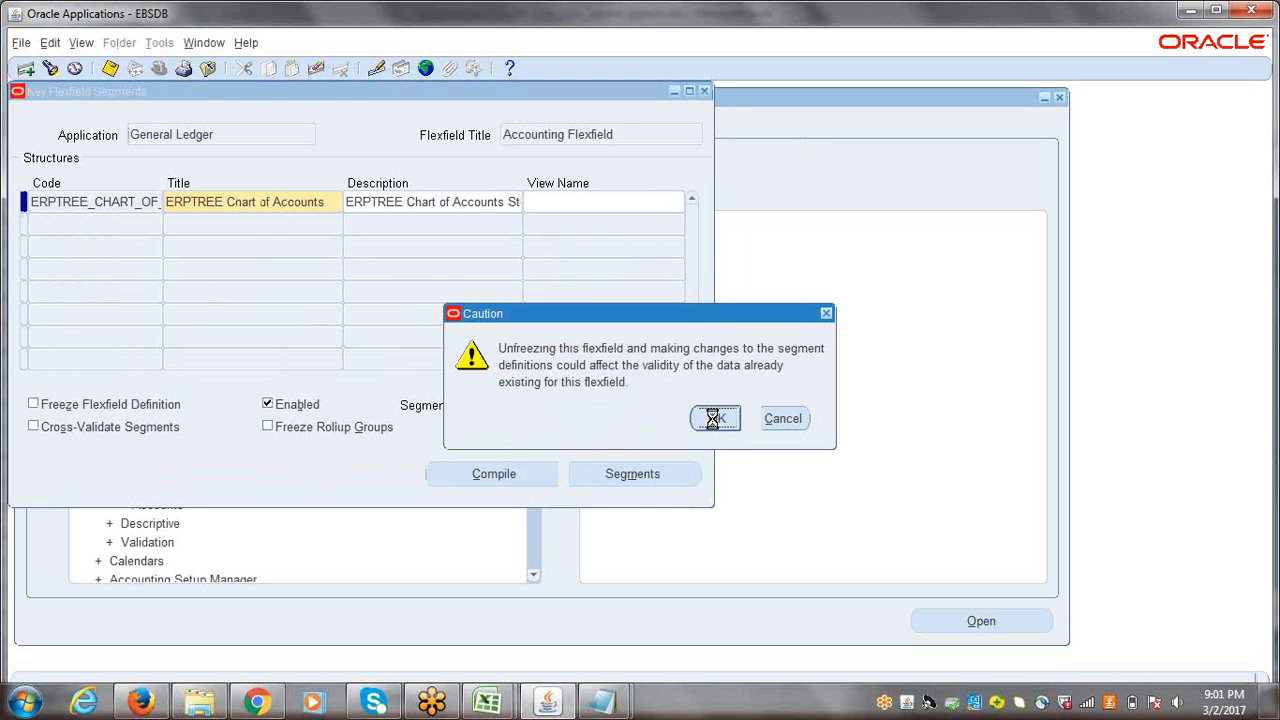
left_click(713, 418)
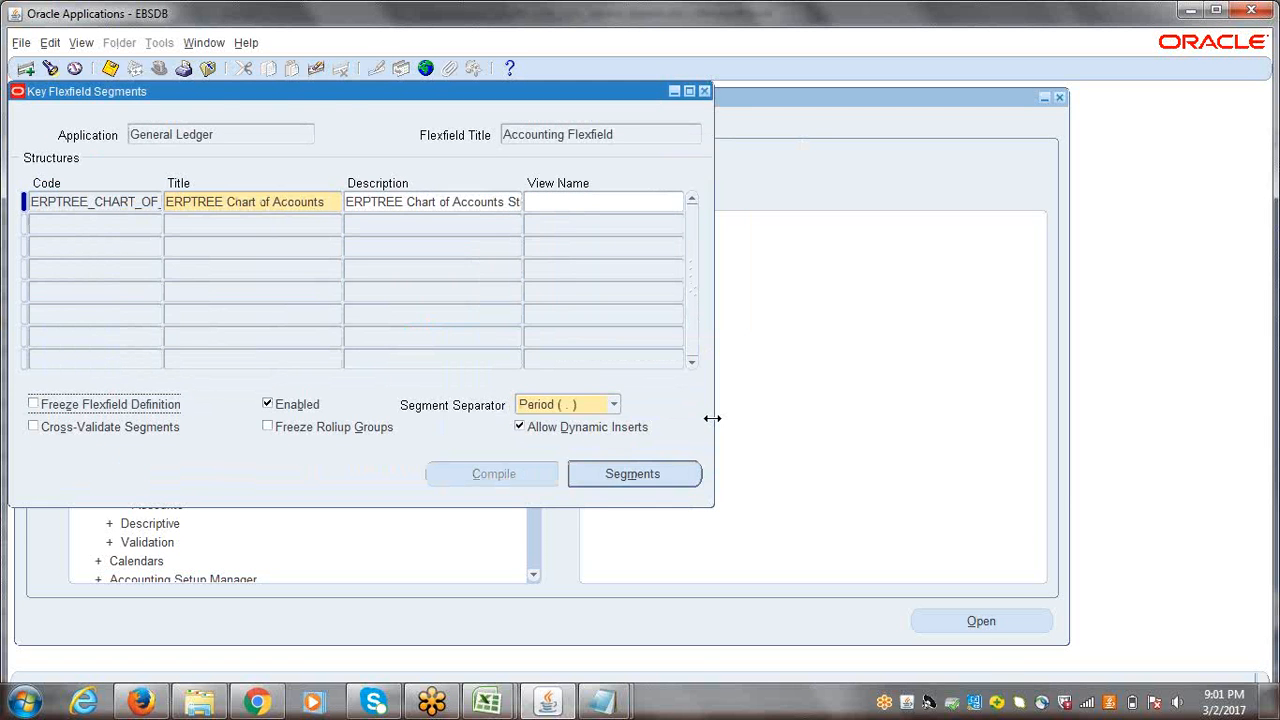
left_click(632, 476)
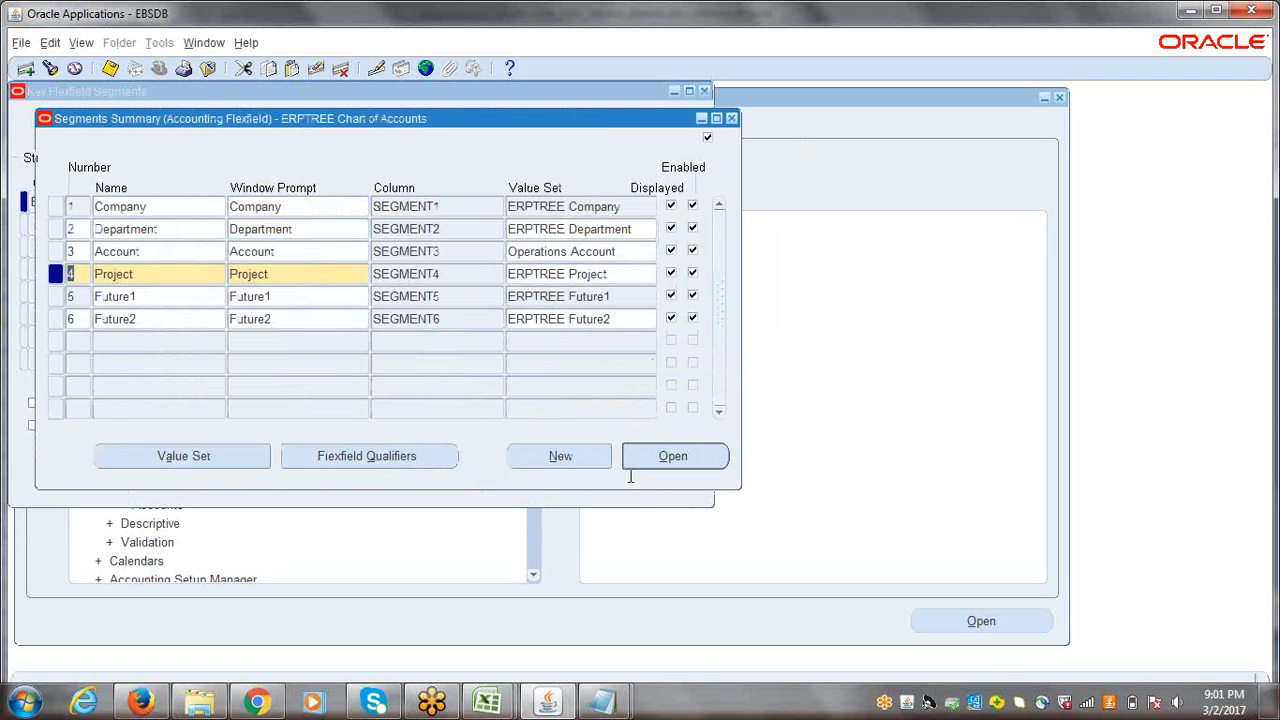
left_click(168, 208)
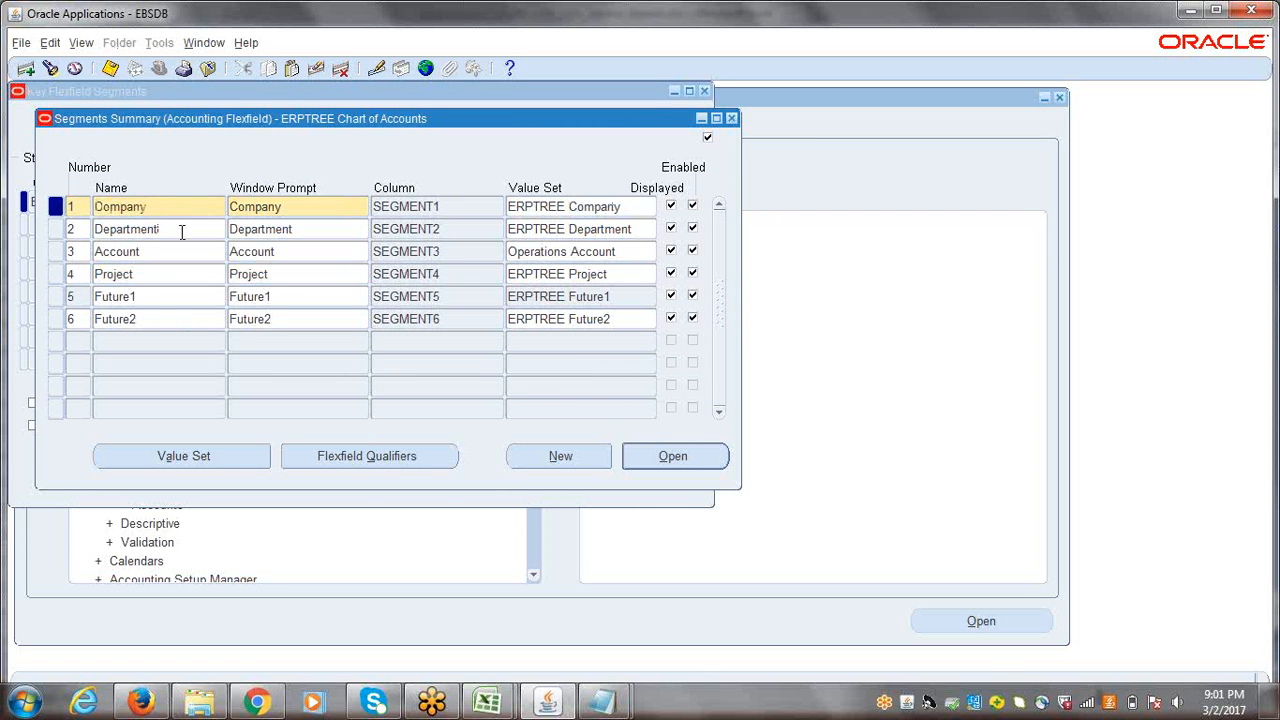
left_click(197, 265)
left_click(346, 278)
key("Up")
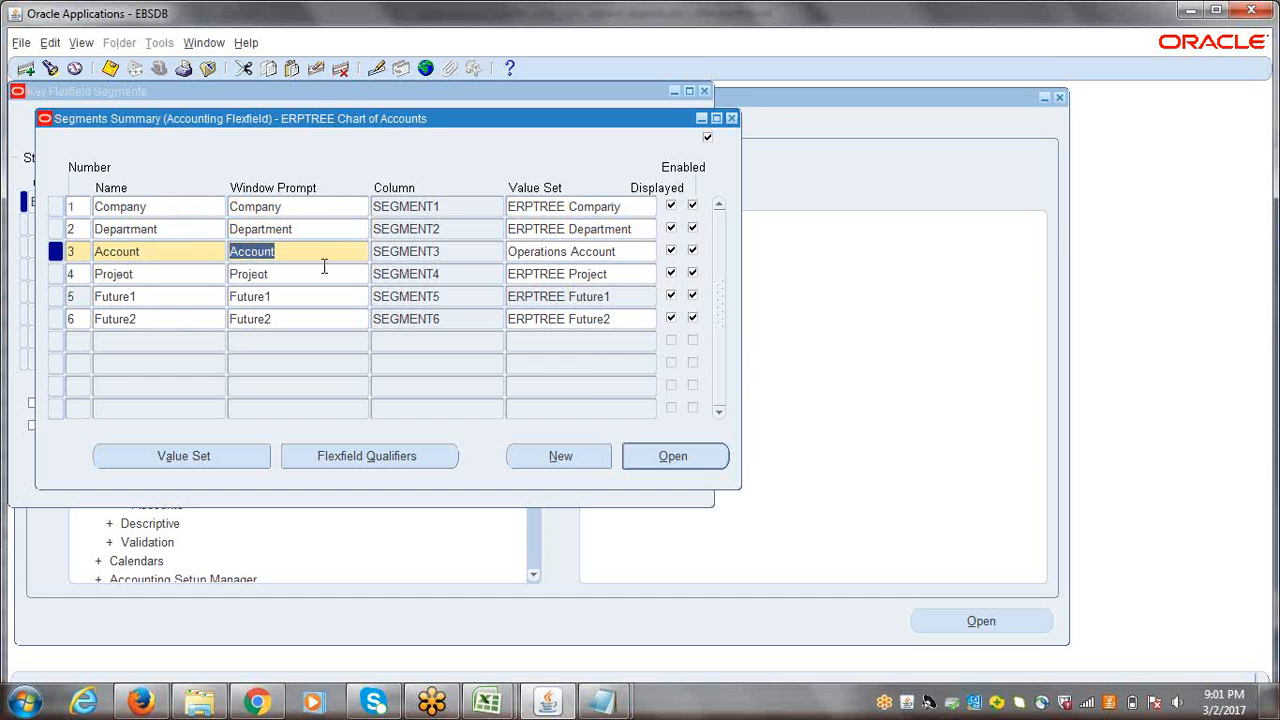
left_click(177, 208)
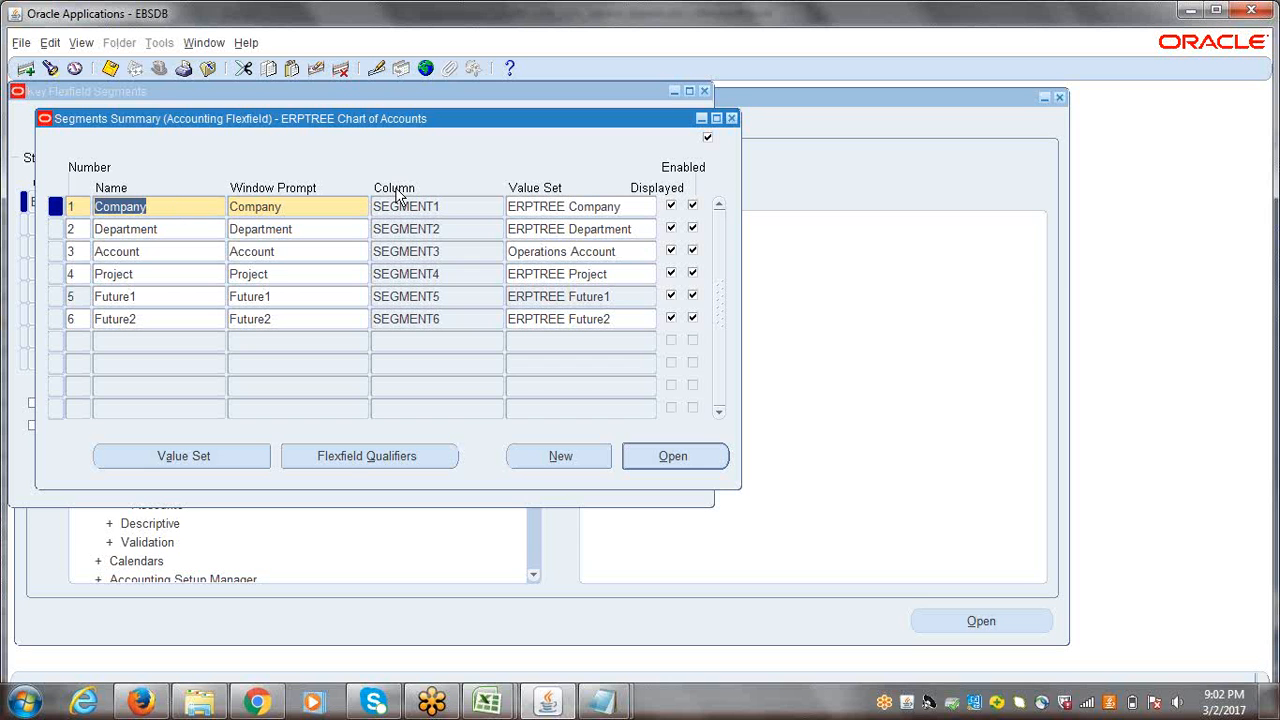
Step: Close the segments summary and the Key Flexfield Segments form without saving the changes
left_click(733, 120)
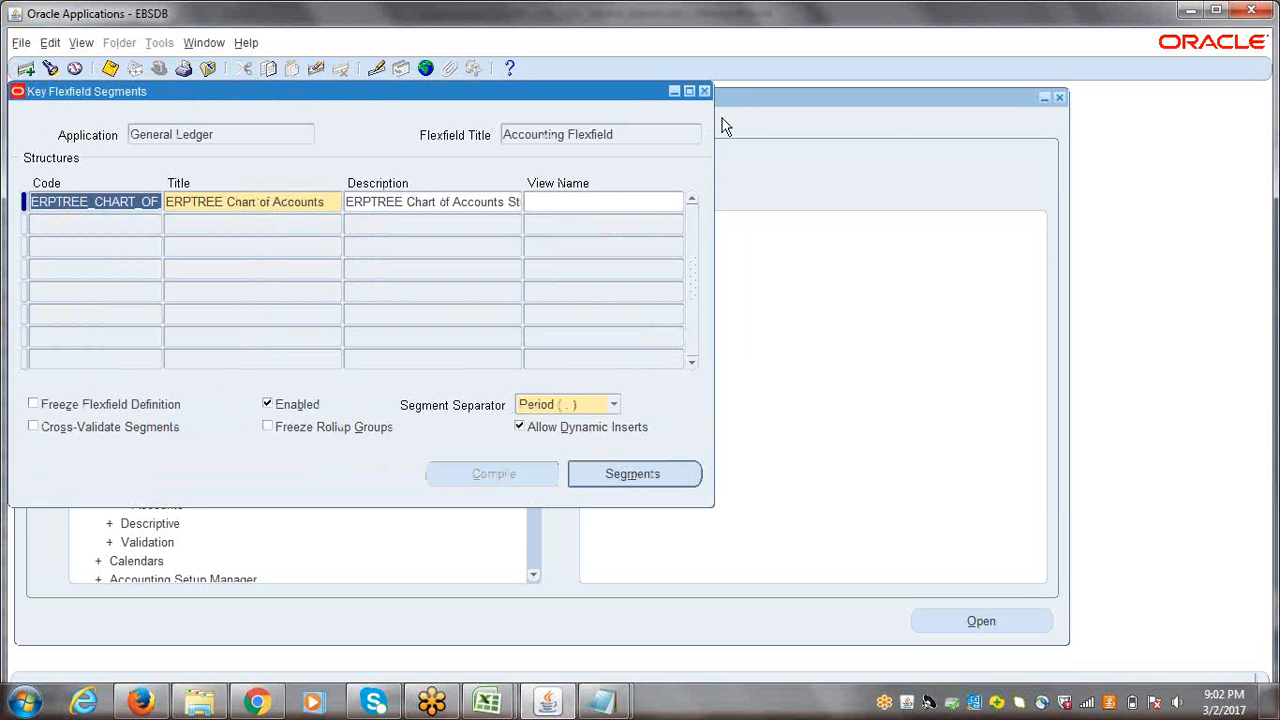
left_click(704, 91)
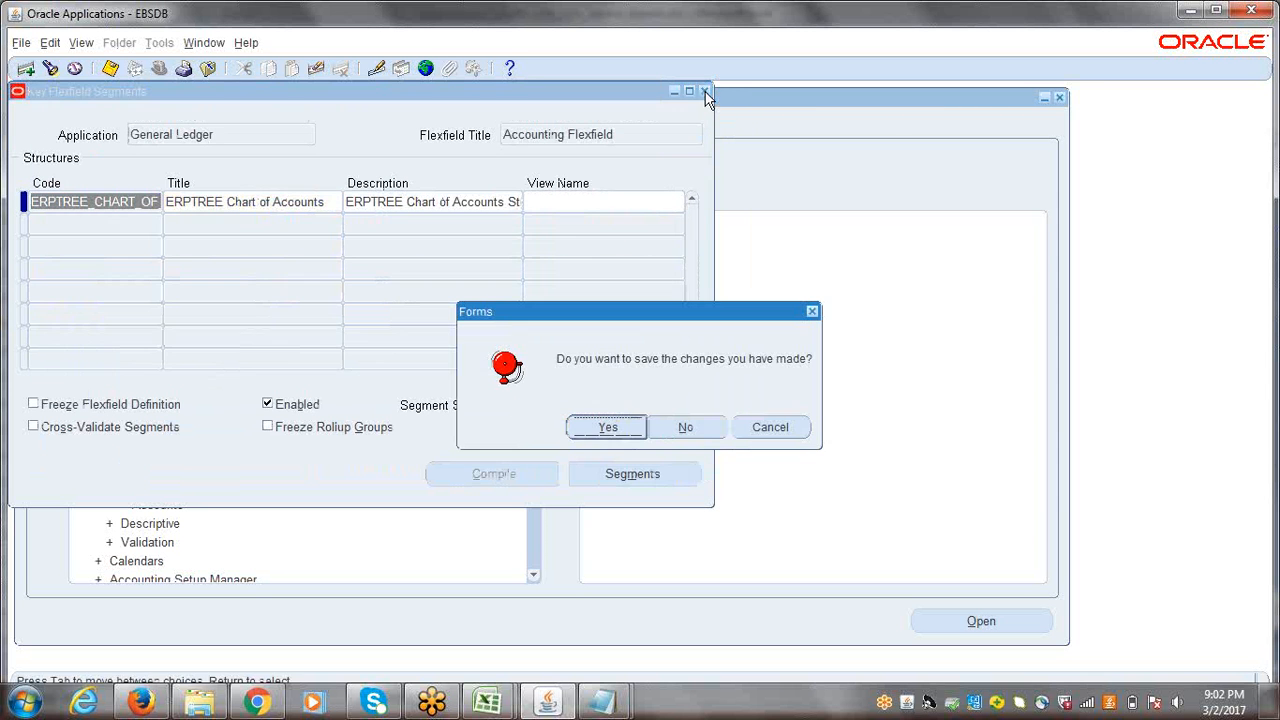
left_click(684, 427)
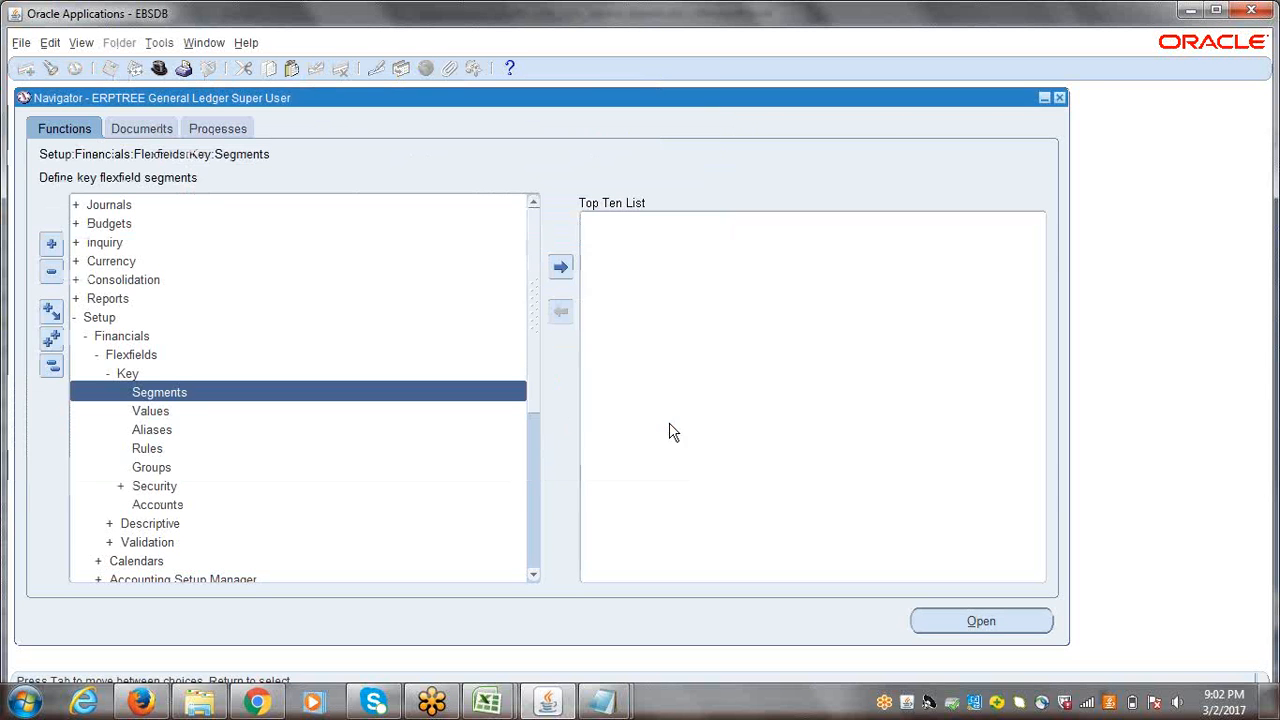
Step: Collapse the navigator tree and start a new journal from the Enter Journals form
left_click(50, 367)
double_click(116, 204)
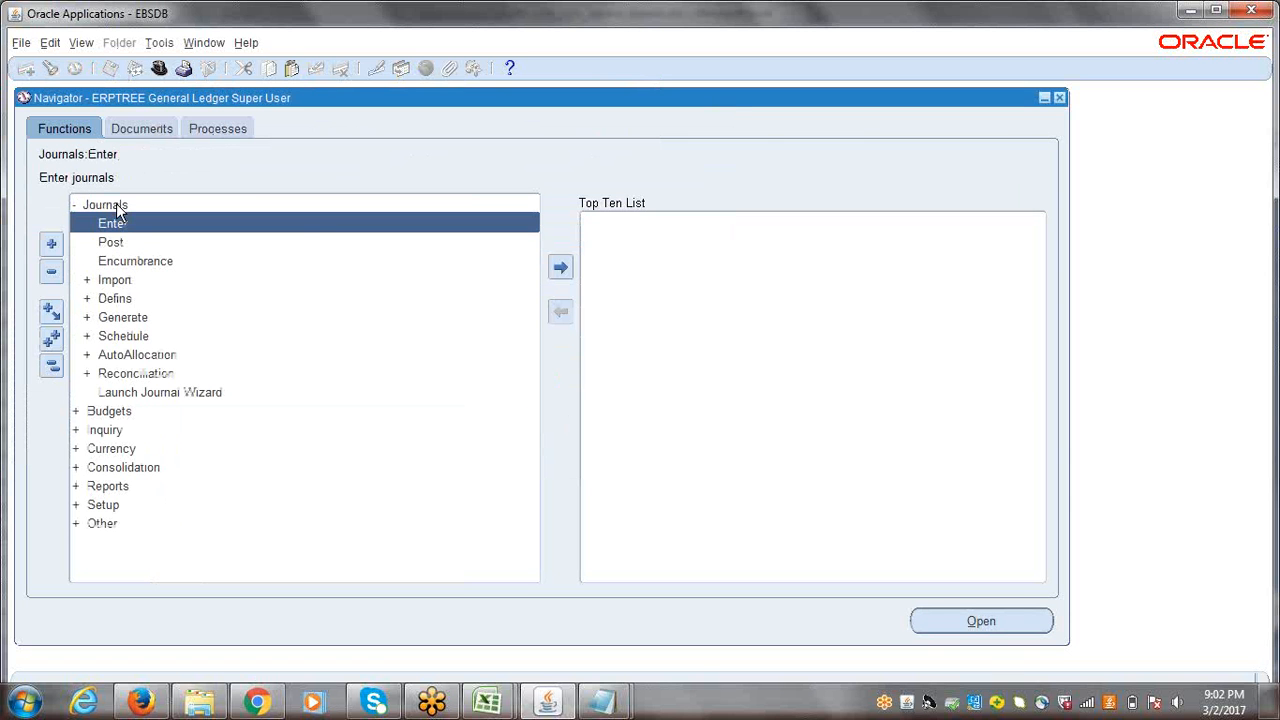
double_click(118, 223)
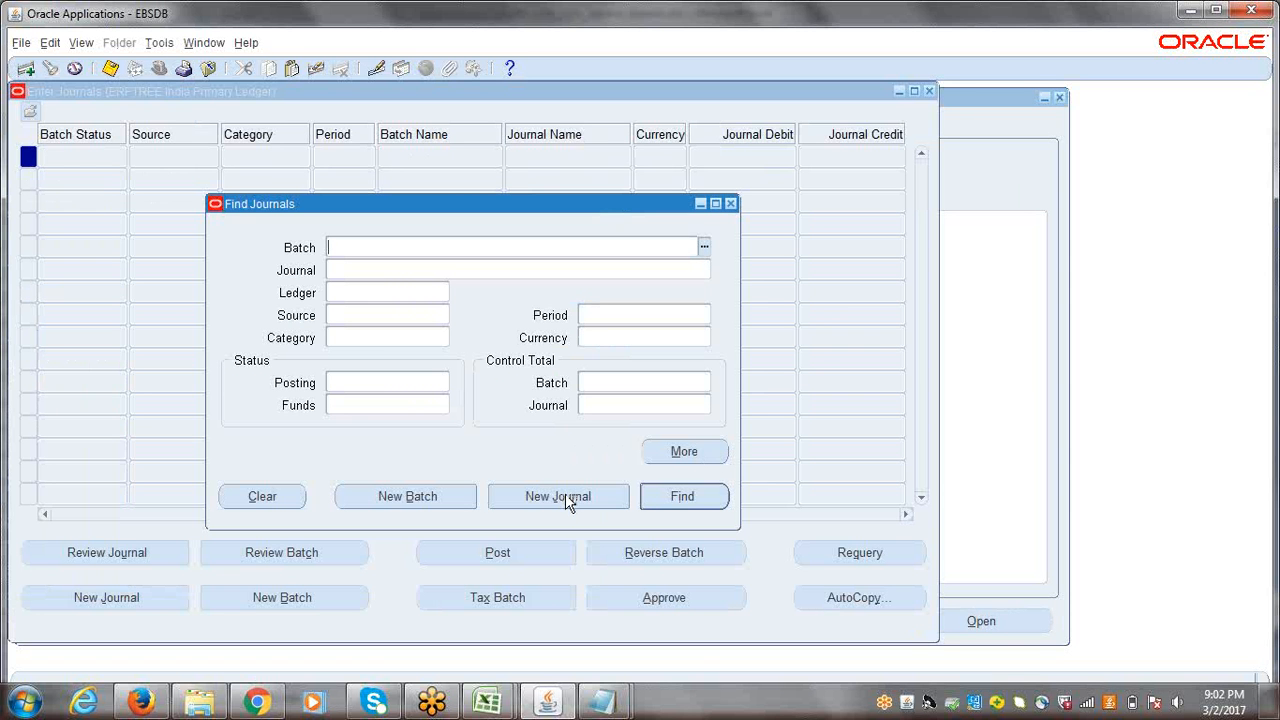
left_click(565, 495)
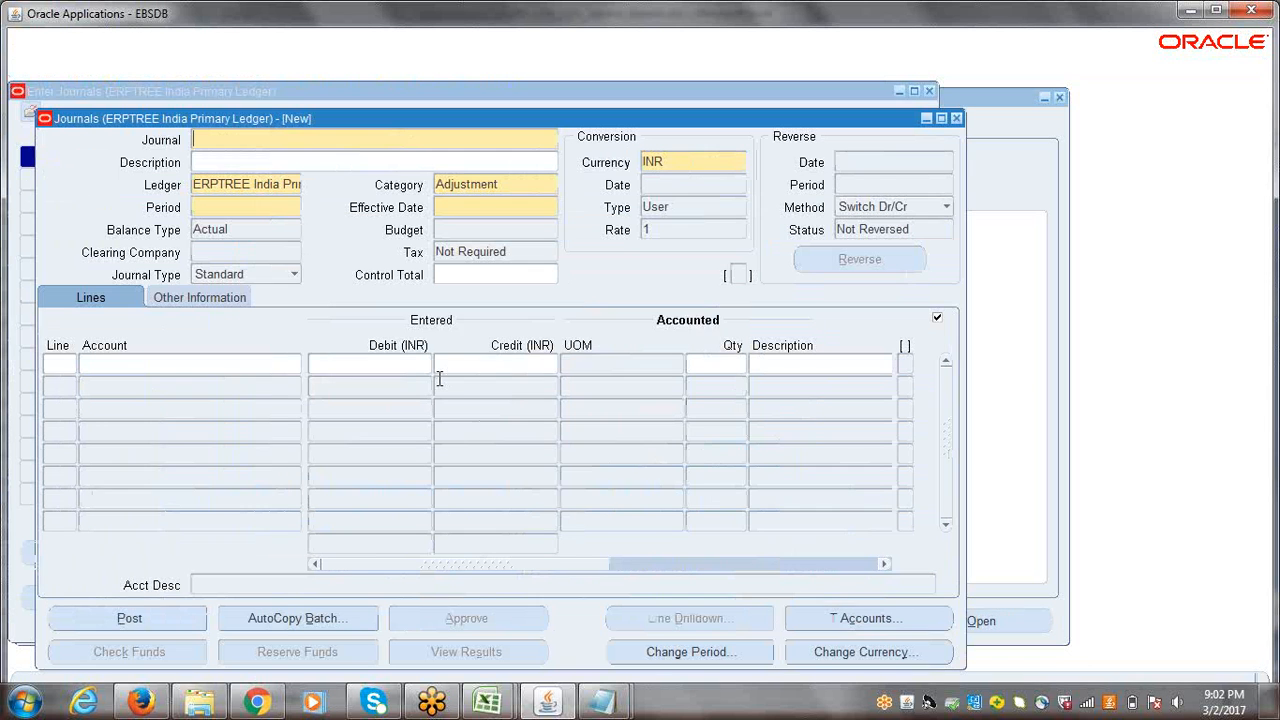
Step: Open the account entry of the first journal line and examine the Company and Department value lists without choosing a value
left_click(268, 366)
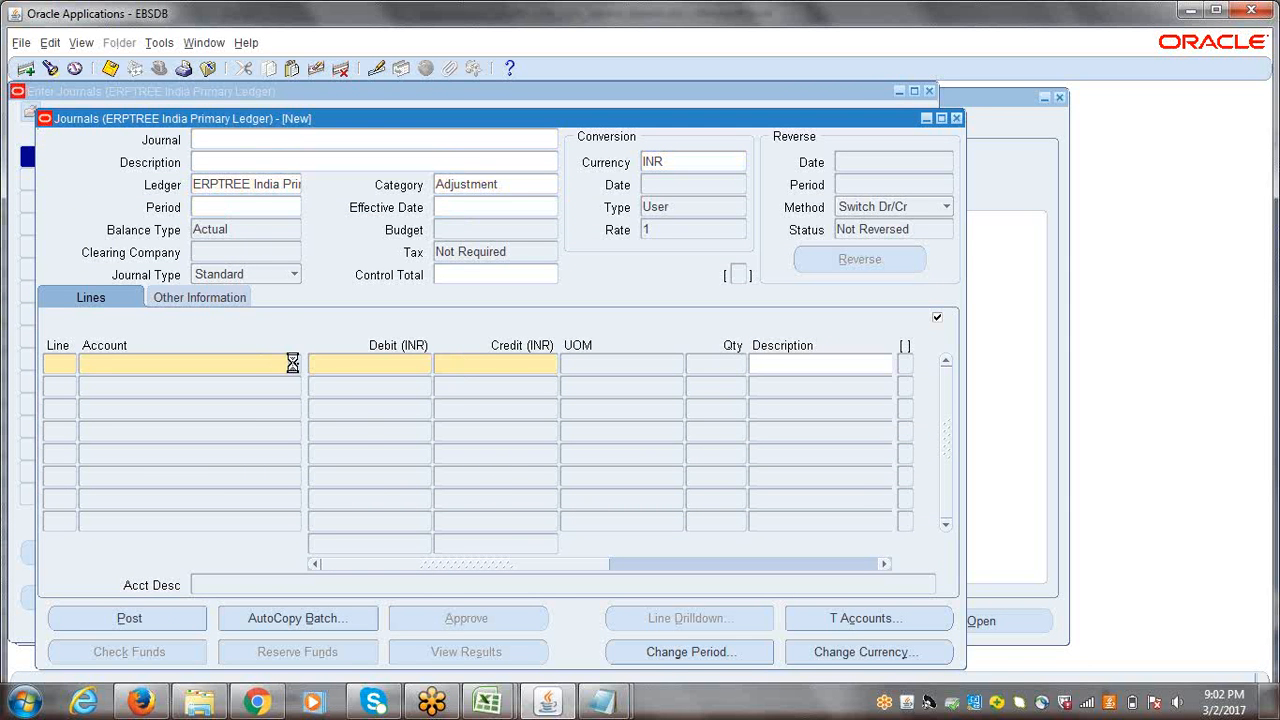
left_click(424, 297)
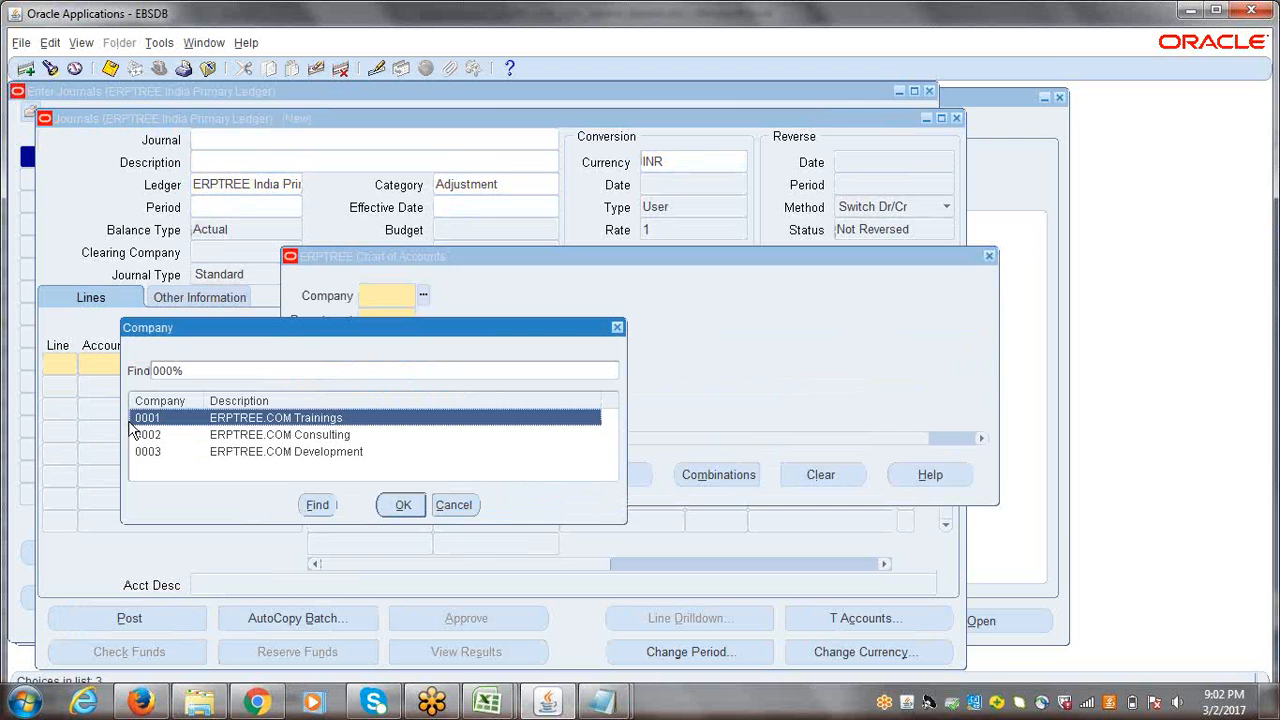
left_click(618, 328)
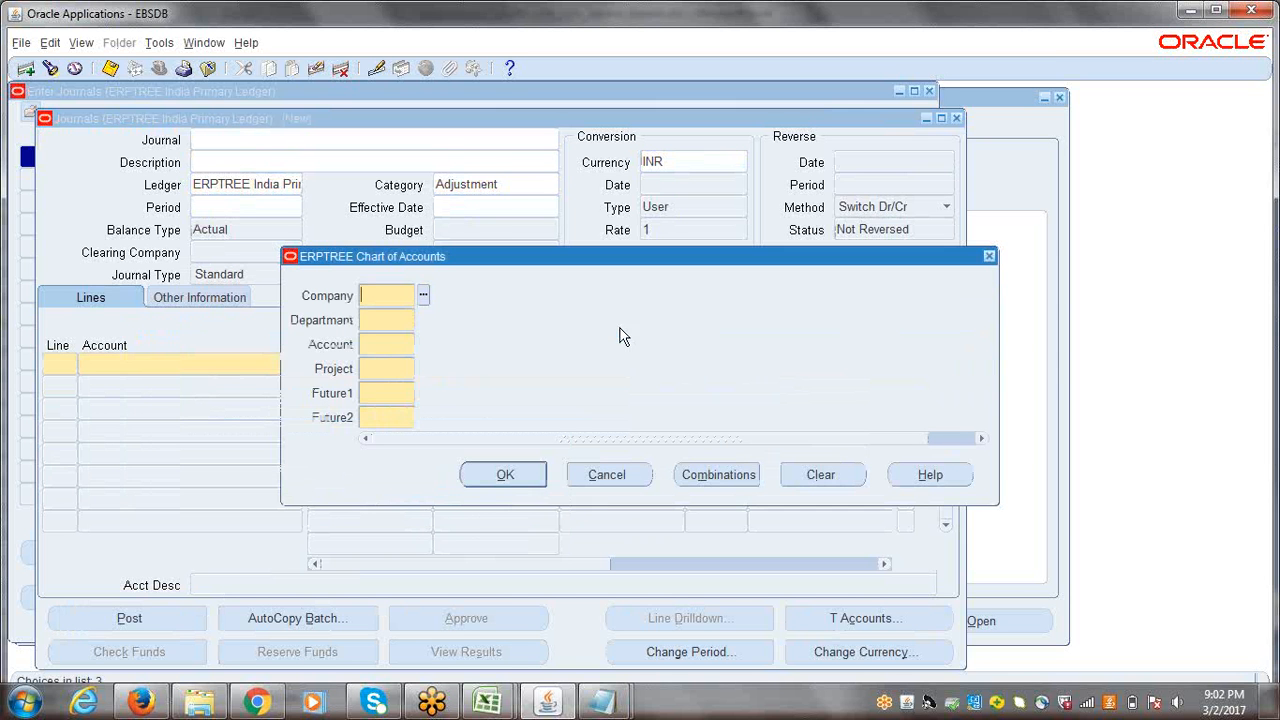
left_click(385, 322)
left_click(419, 320)
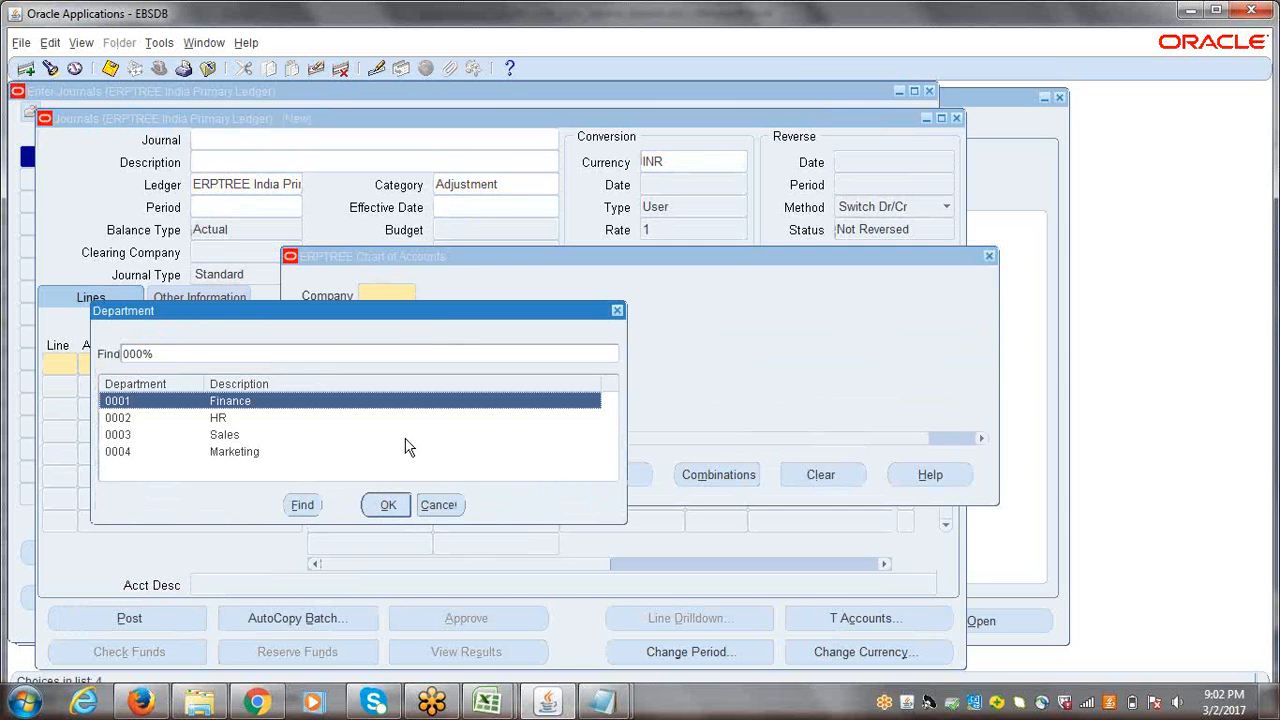
left_click(445, 510)
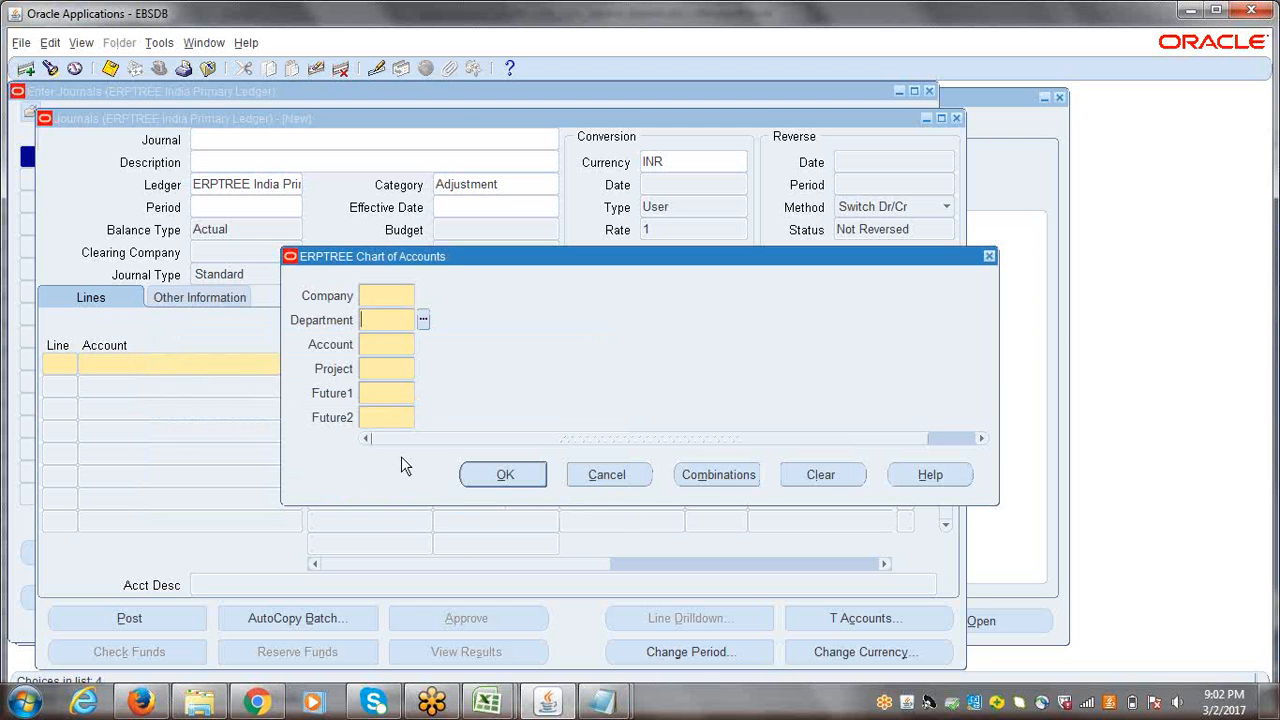
Step: Examine the Project values and the Future1 and Future2 segments of the journal line account, then cancel the account entry
left_click(395, 342)
left_click(412, 369)
left_click(423, 369)
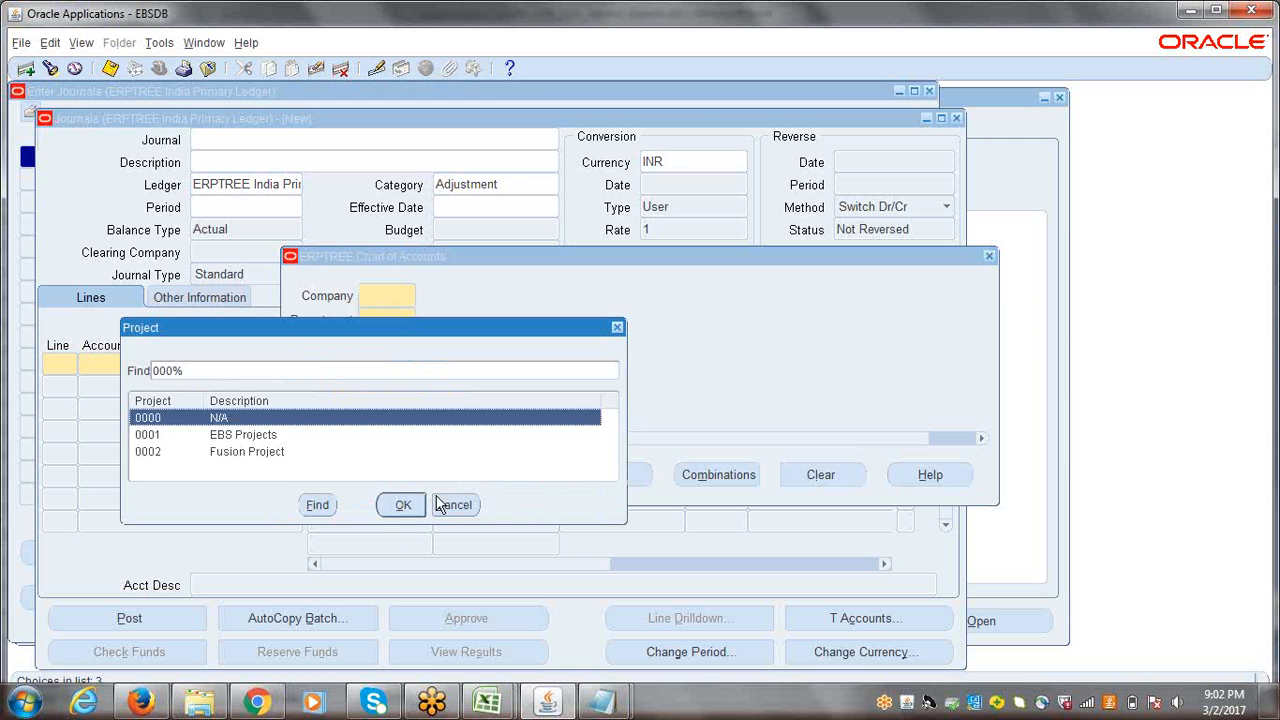
left_click(441, 505)
left_click(405, 392)
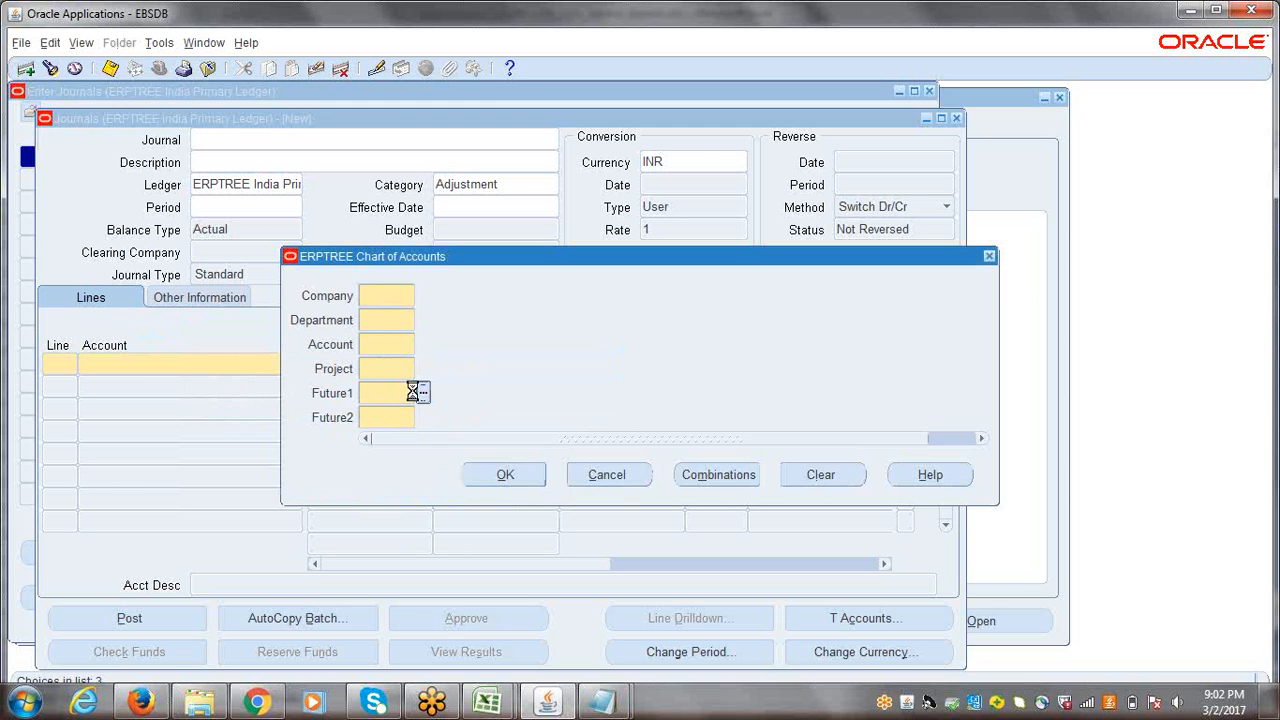
left_click(412, 418)
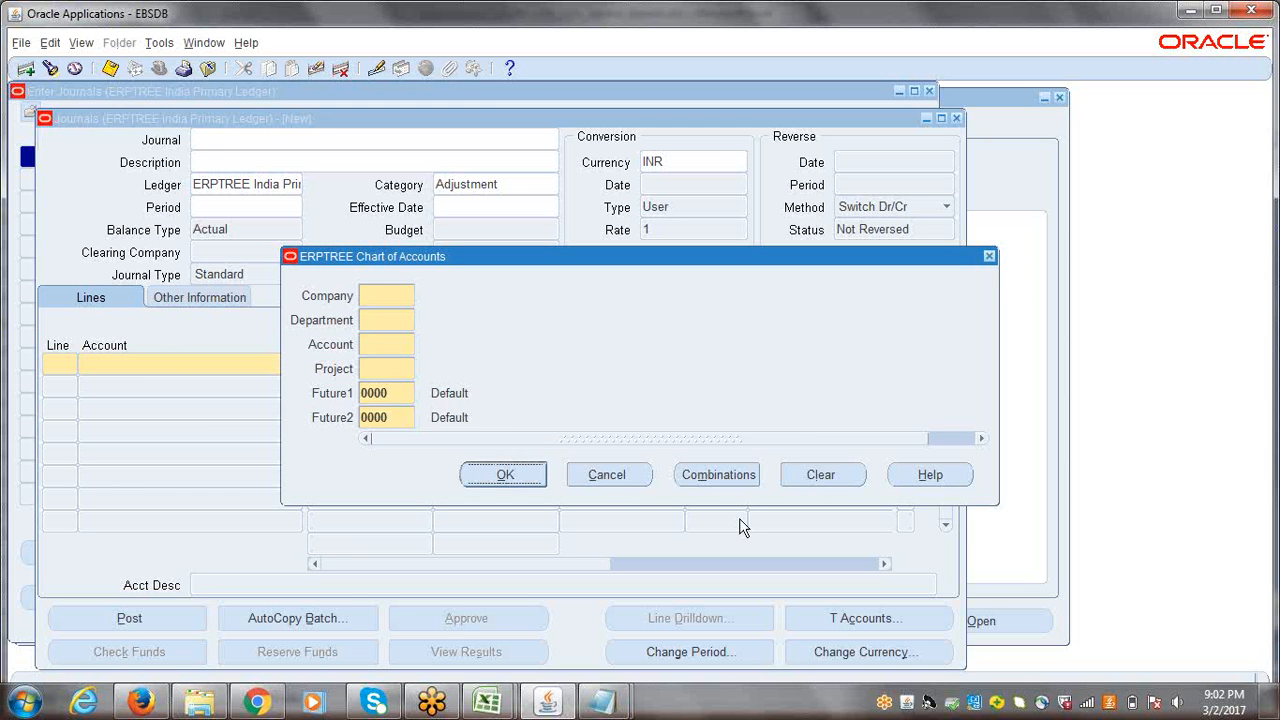
left_click(607, 474)
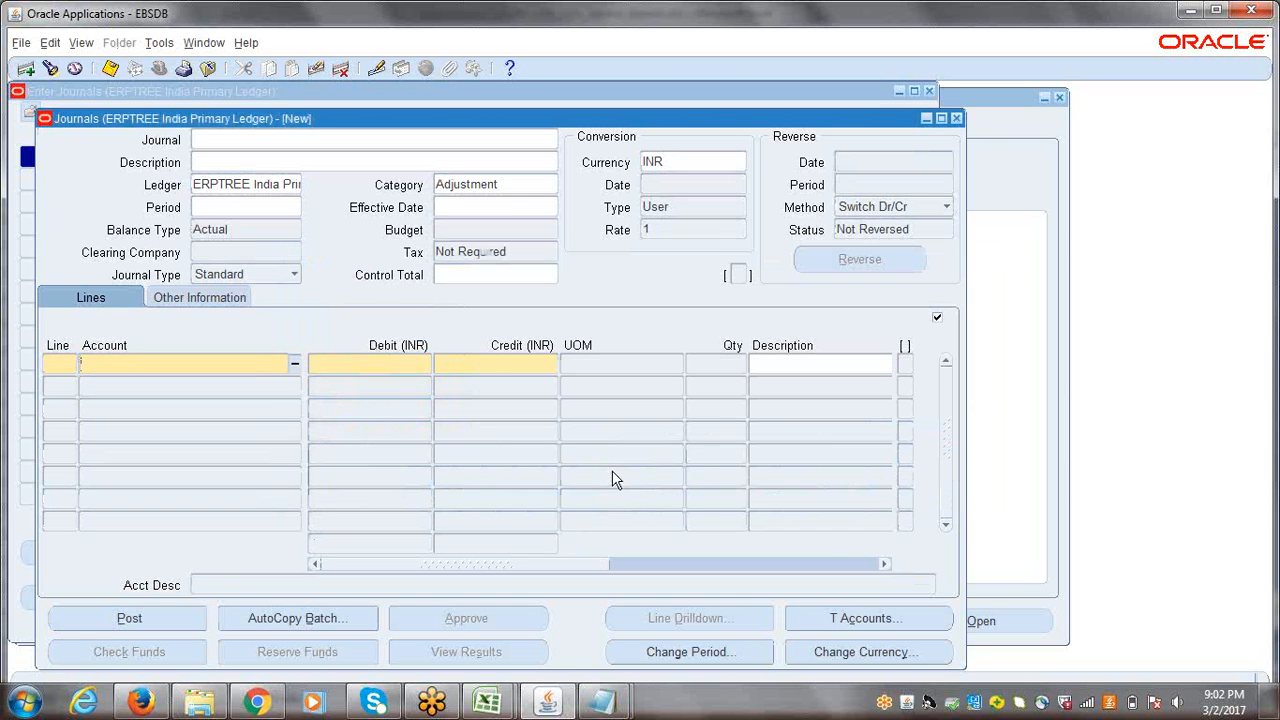
Step: Close the new journal and the Enter Journals form and collapse the whole navigator tree
left_click(957, 119)
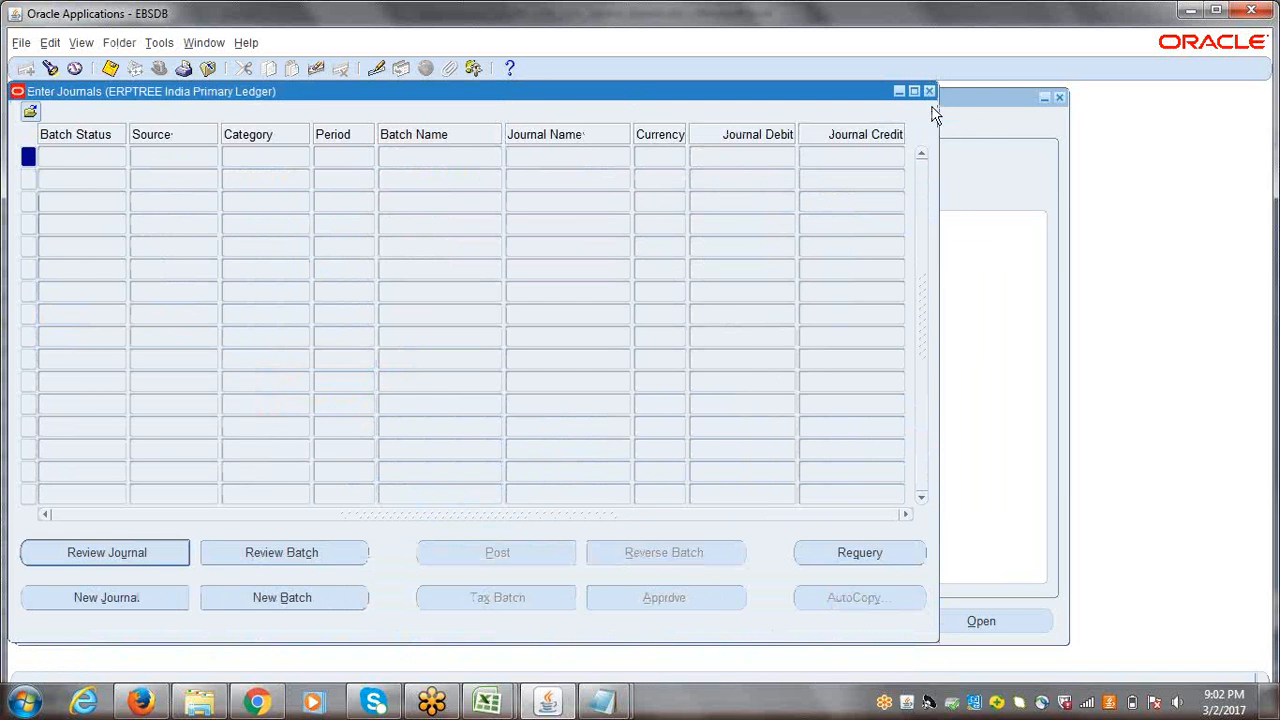
left_click(928, 92)
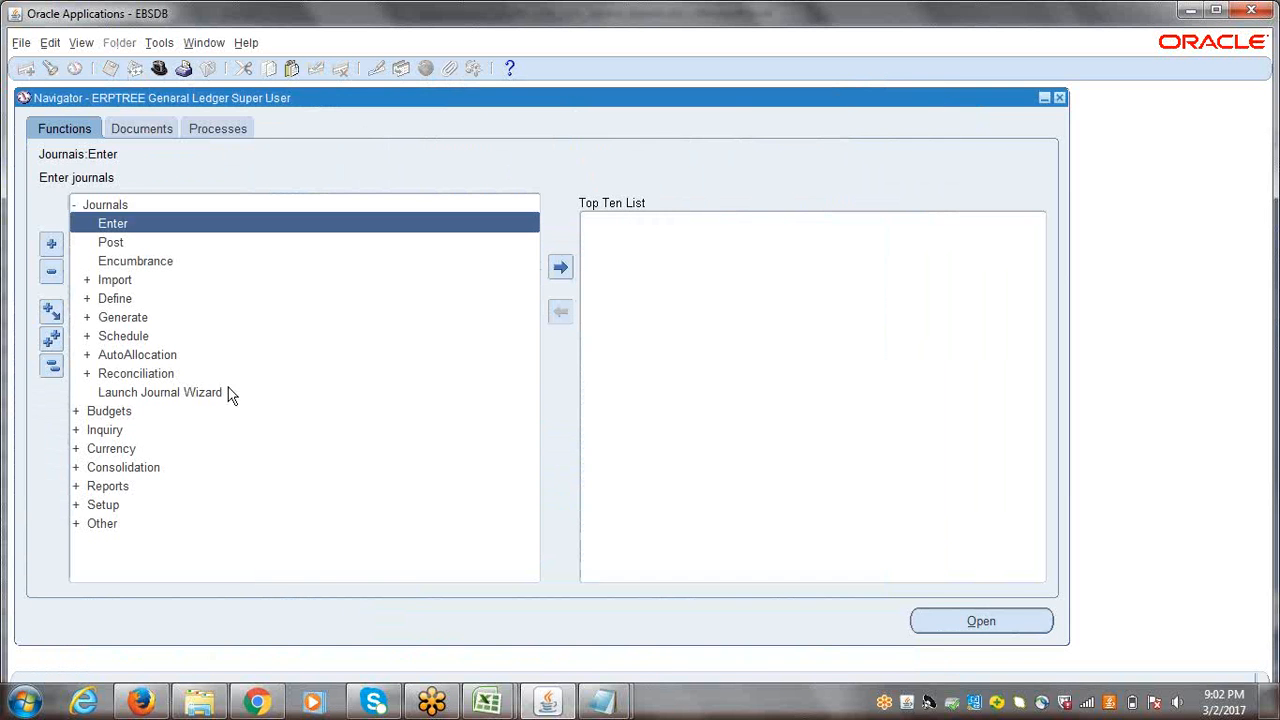
left_click(46, 371)
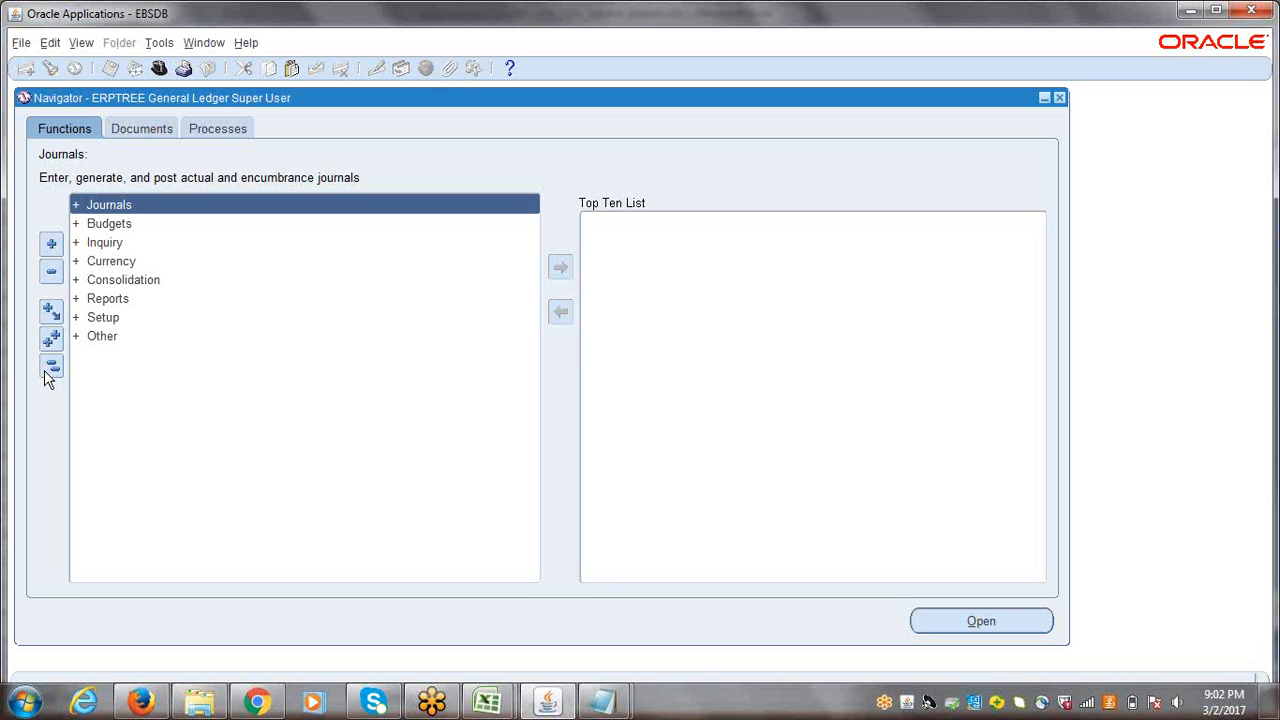
Step: Open the Key Flexfield Segments form from the Financials flexfield setup functions
double_click(112, 318)
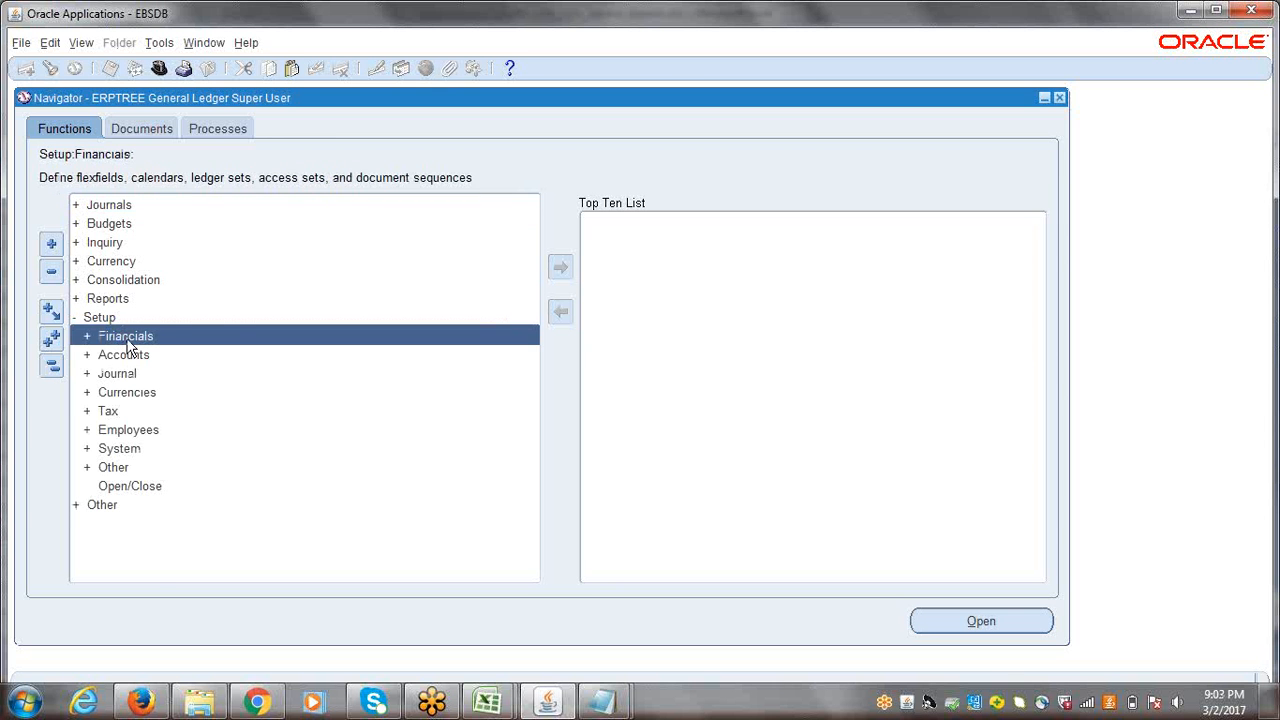
double_click(126, 338)
key("Return")
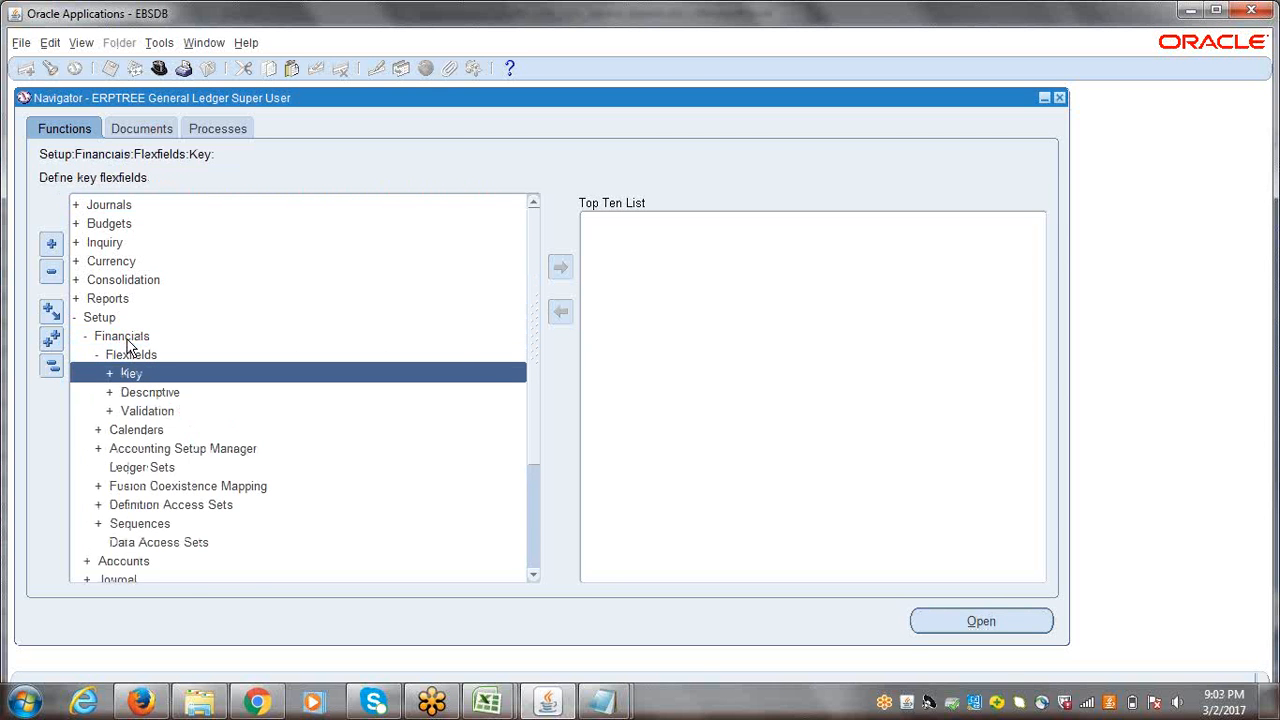
key("Return")
key("Return")
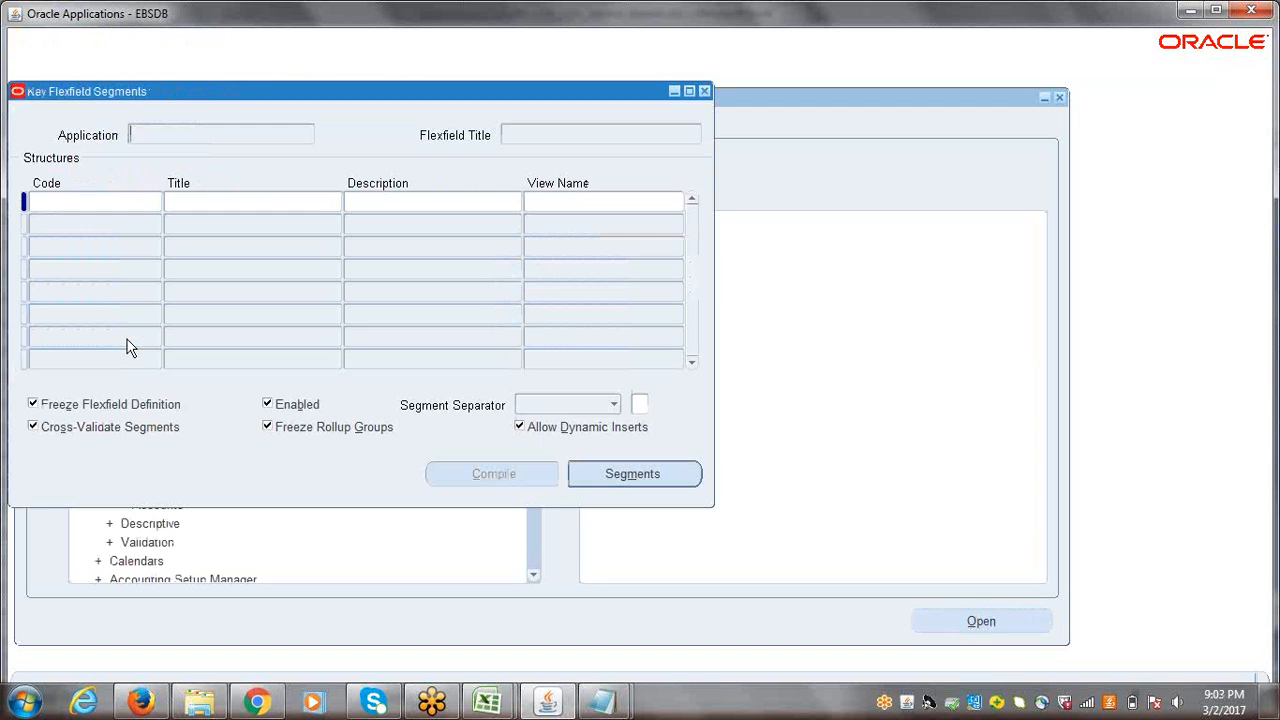
Step: Find the General Ledger Accounting Flexfield and load its structures
left_click(51, 68)
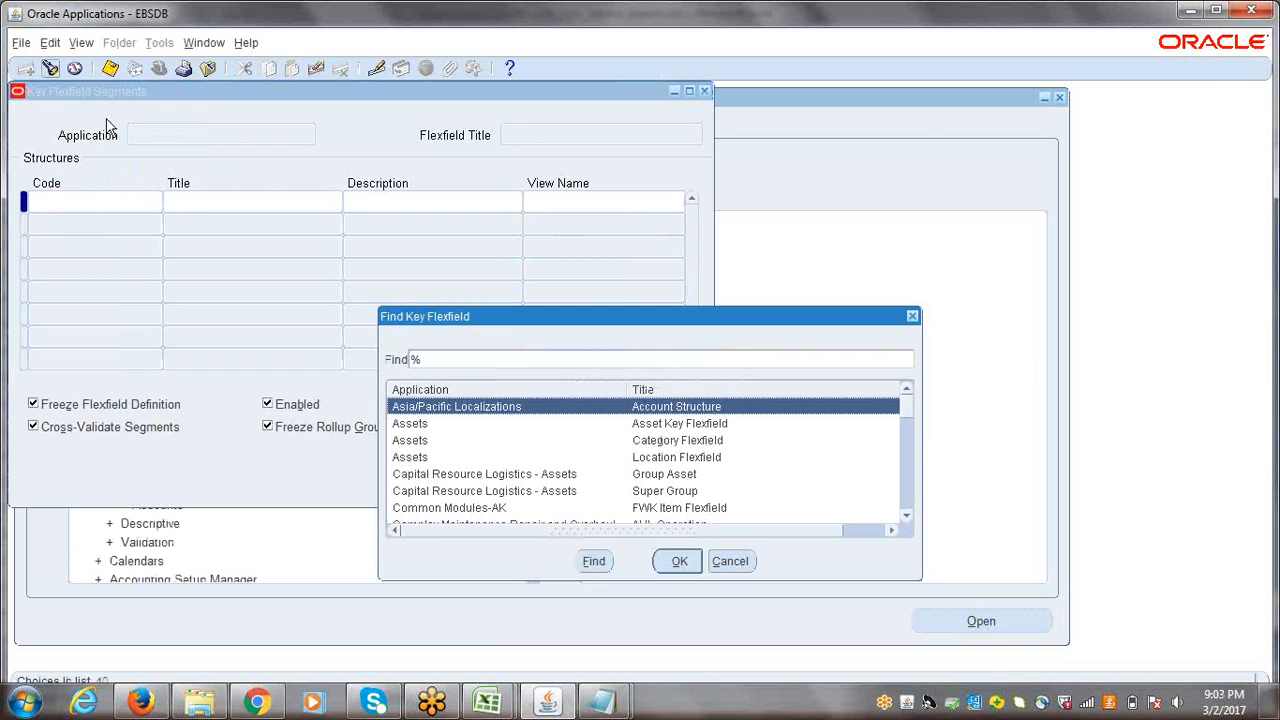
key("Return")
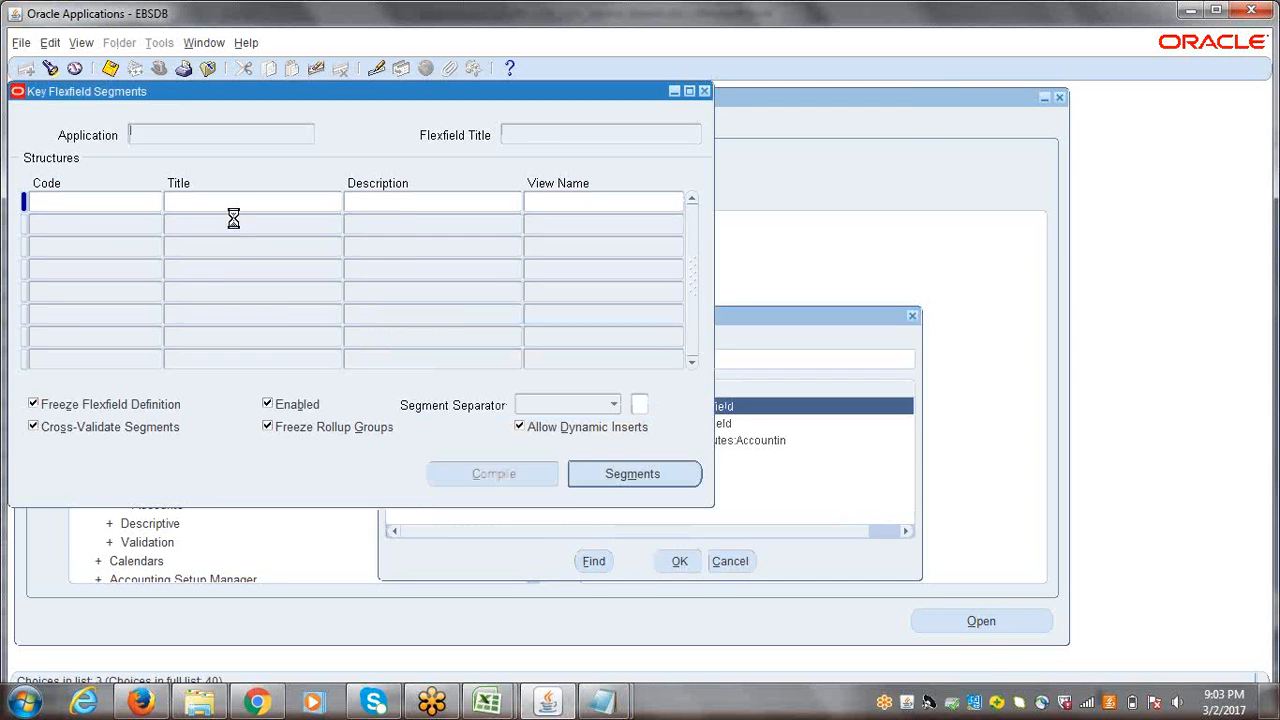
key("Down")
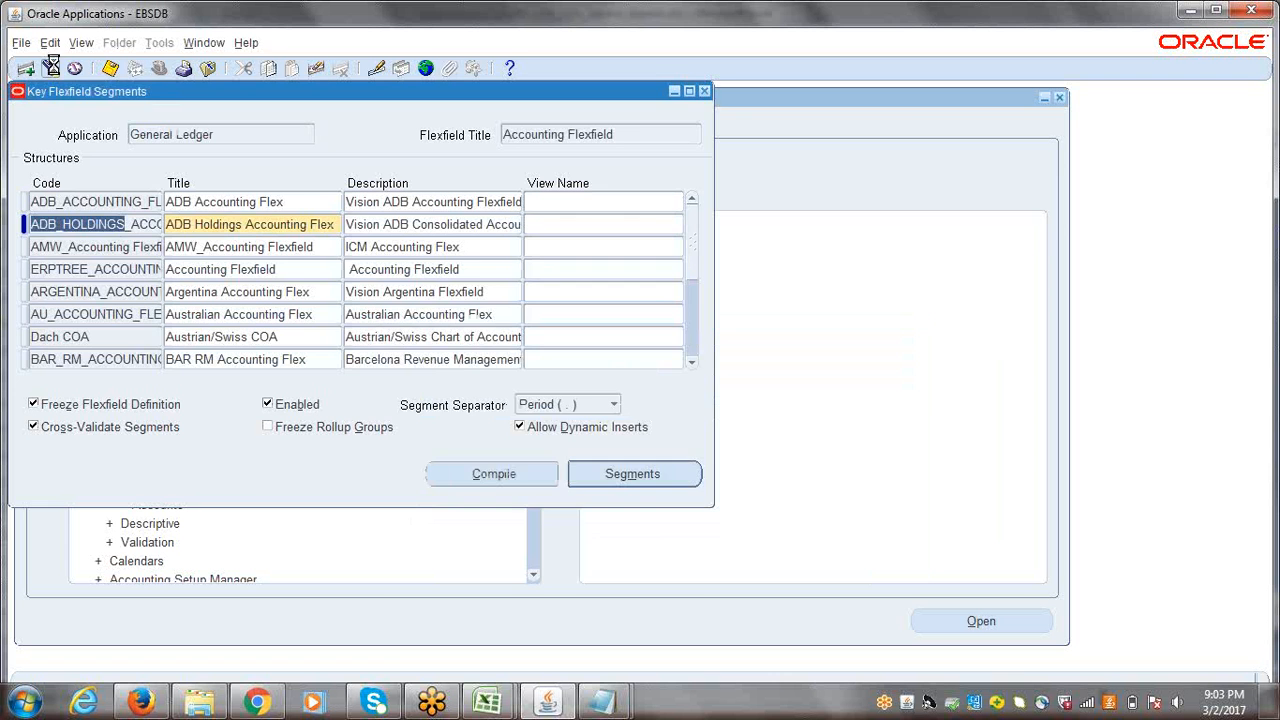
Step: Find the ERPTREE Chart of Accounts structure of the Accounting Flexfield
left_click(53, 68)
type("g%")
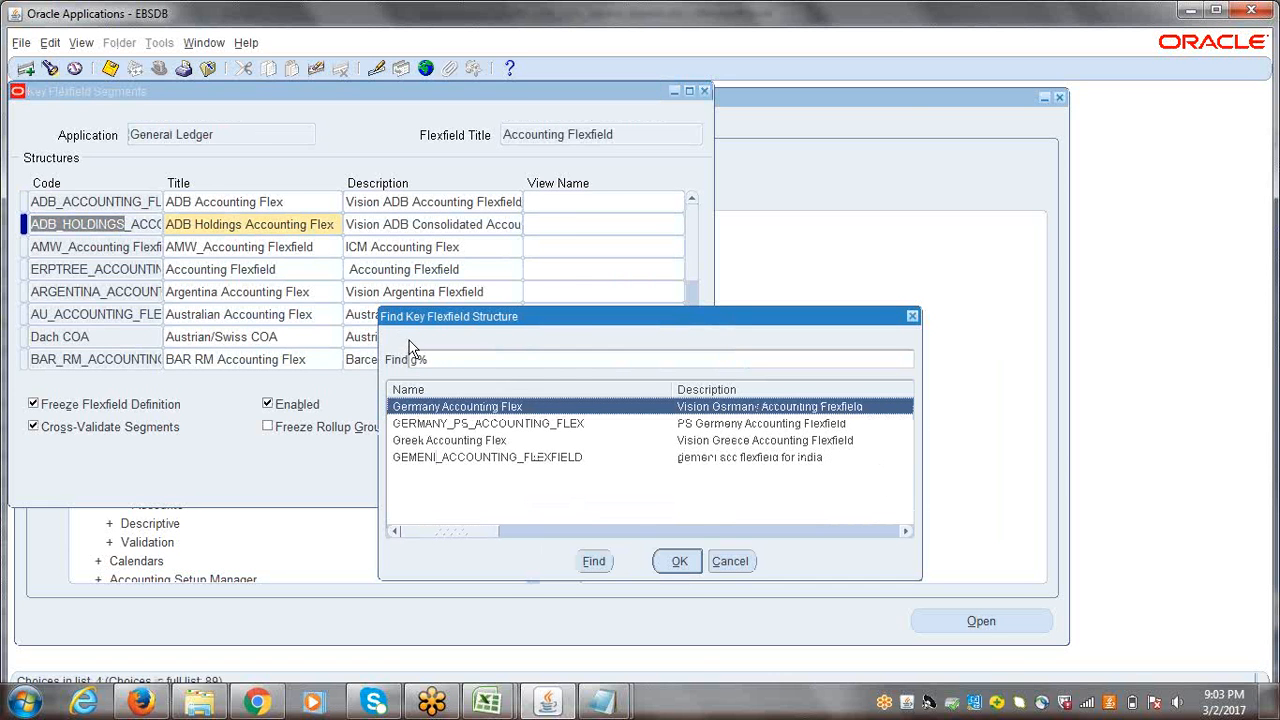
key("BackSpace")
type("e")
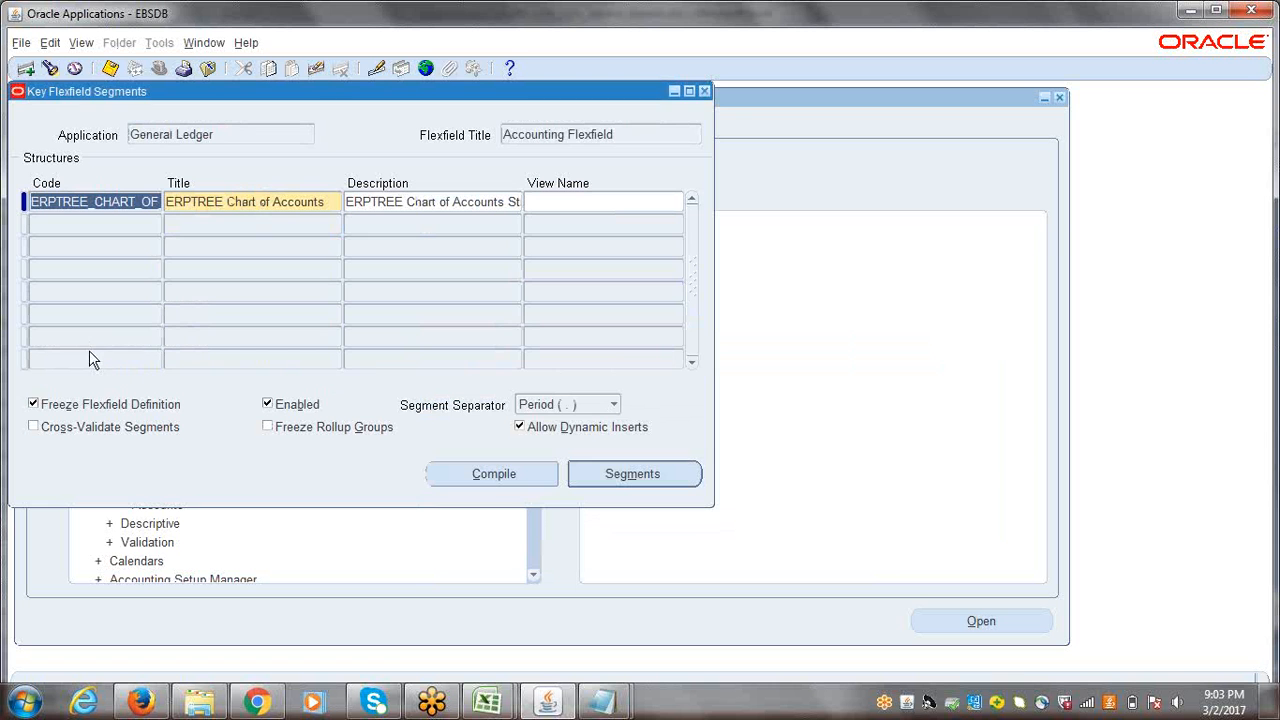
Step: Unfreeze the flexfield definition of the ERPTREE Chart of Accounts, accept the caution and open its segments summary
left_click(33, 404)
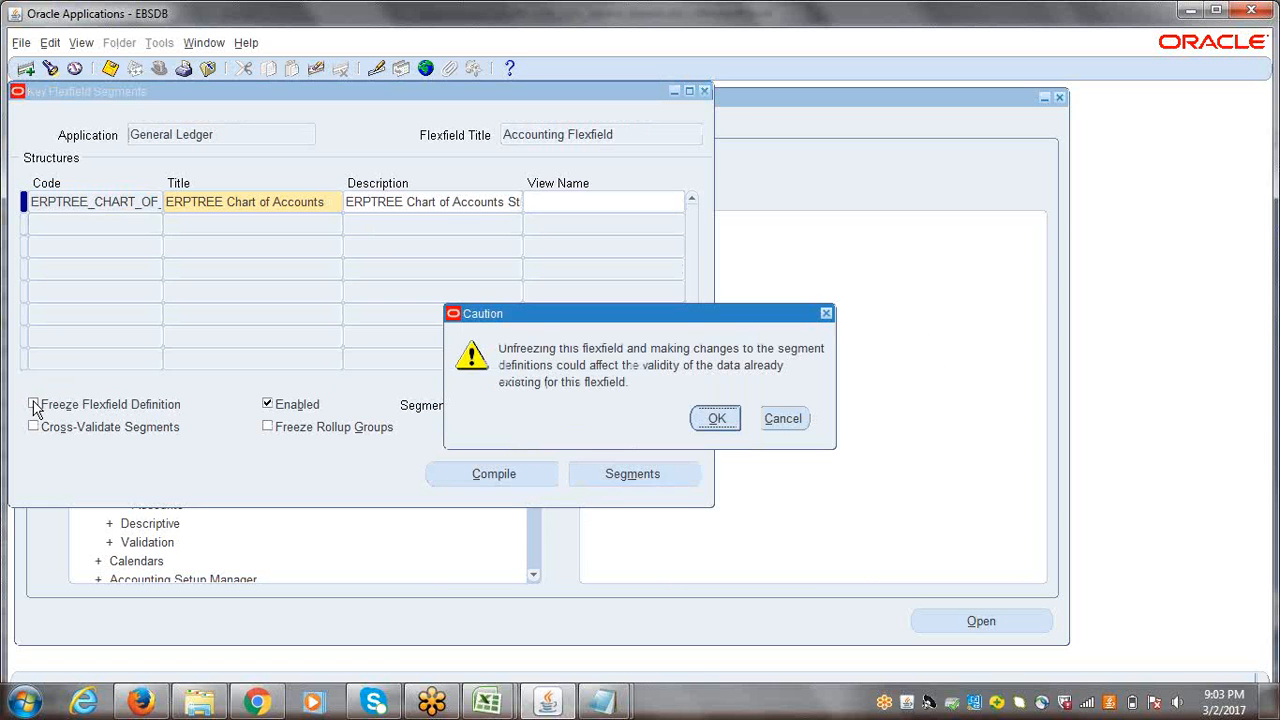
left_click(708, 425)
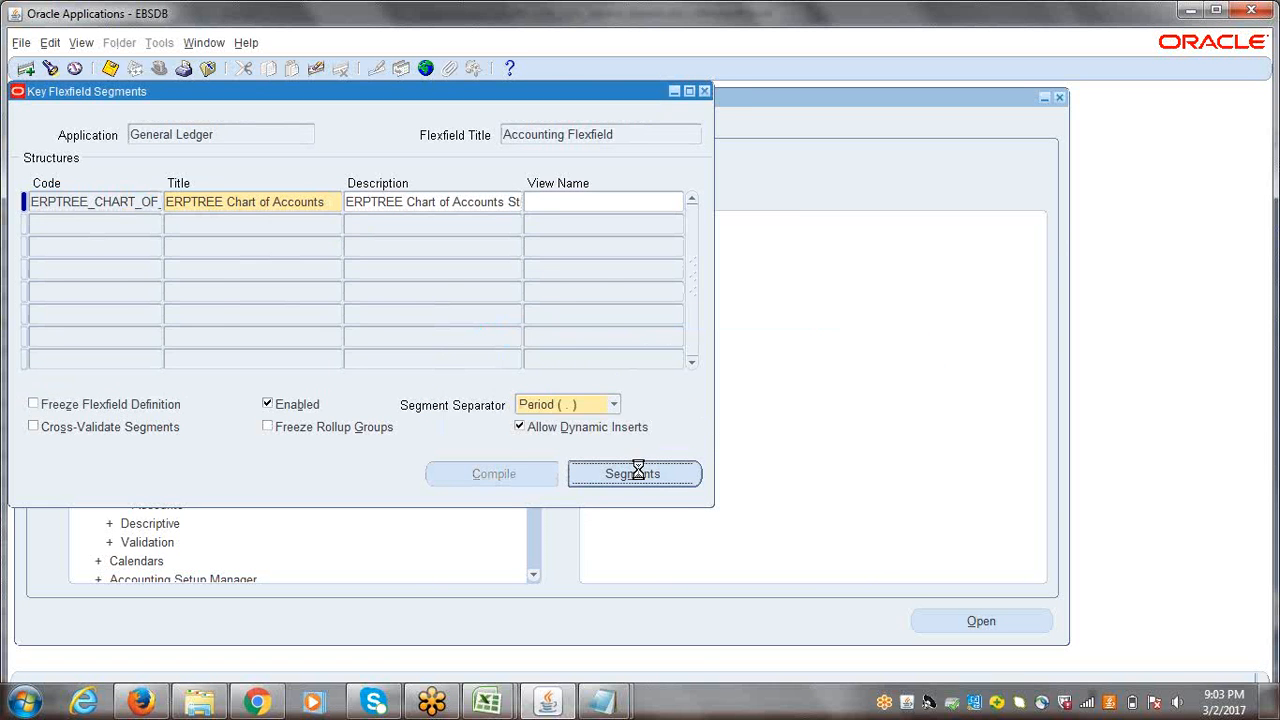
left_click(648, 471)
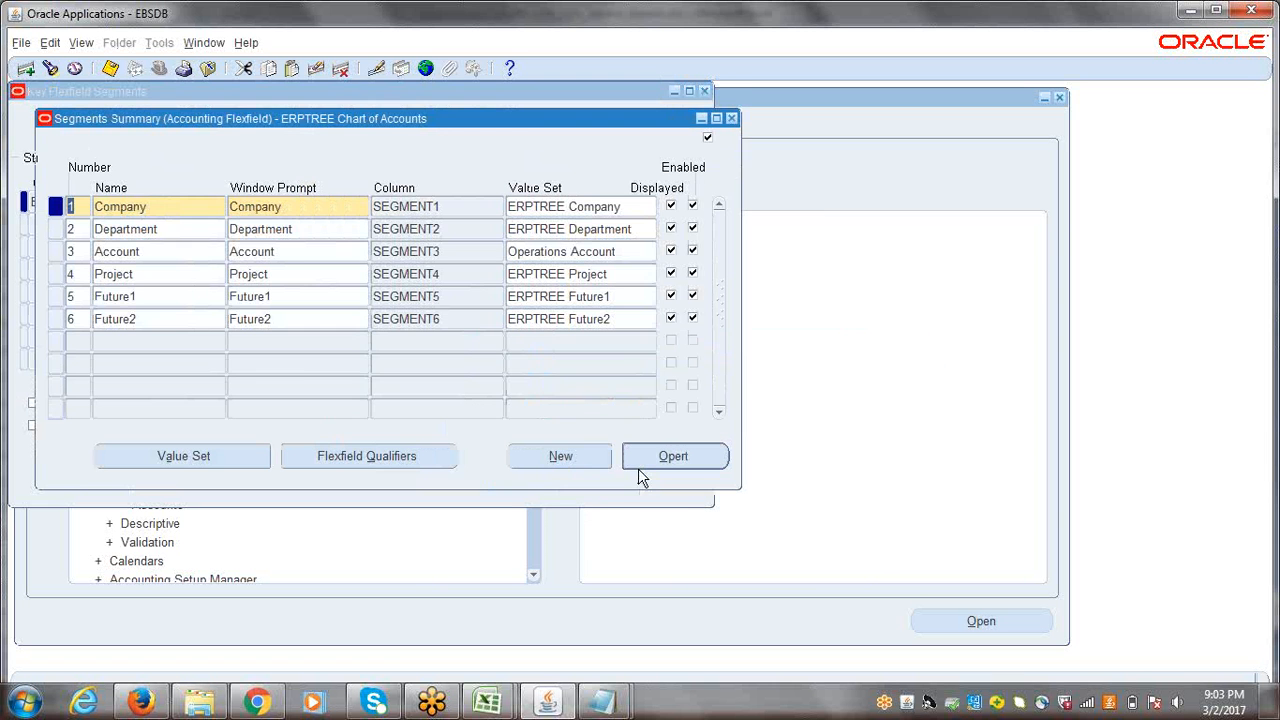
double_click(195, 206)
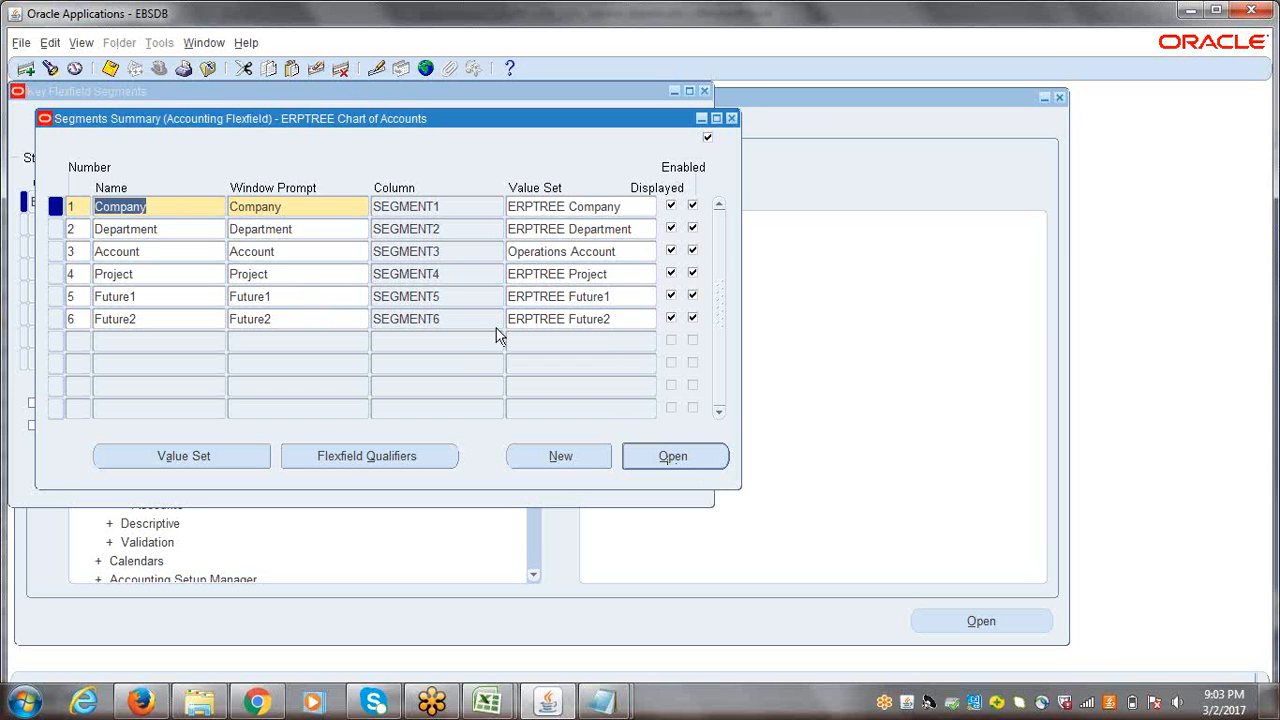
left_click(667, 457)
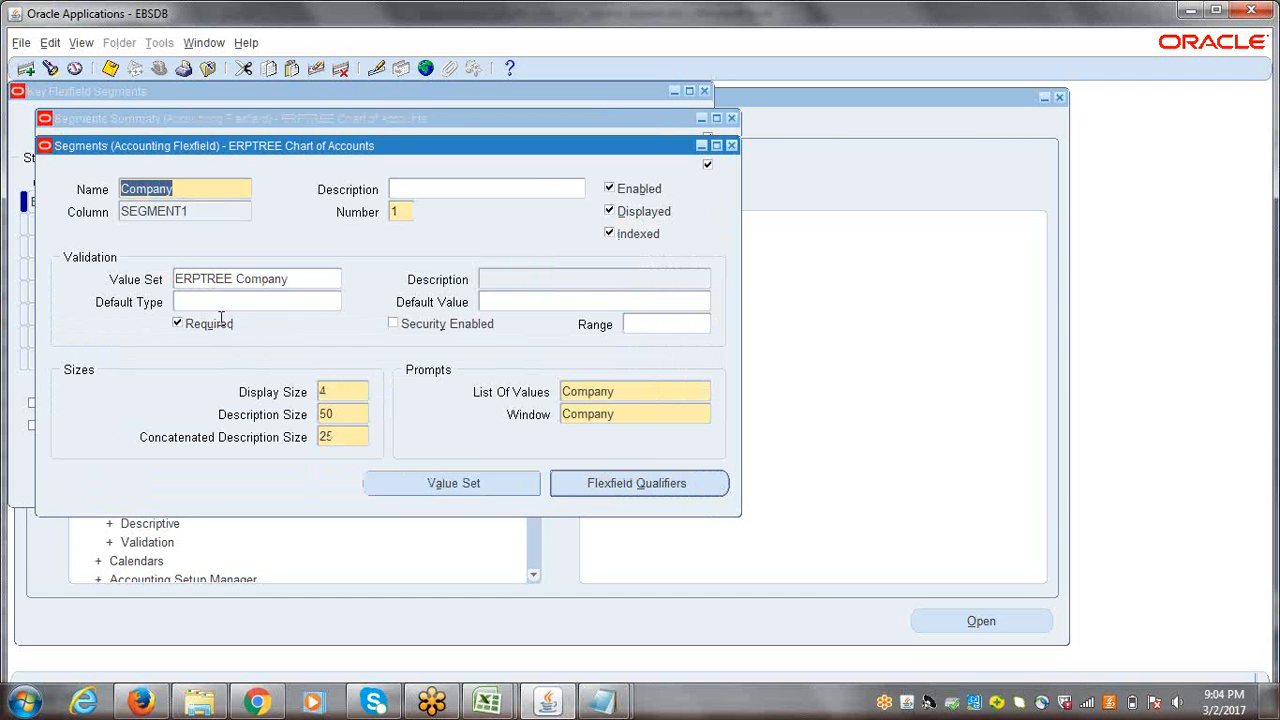
left_click(210, 302)
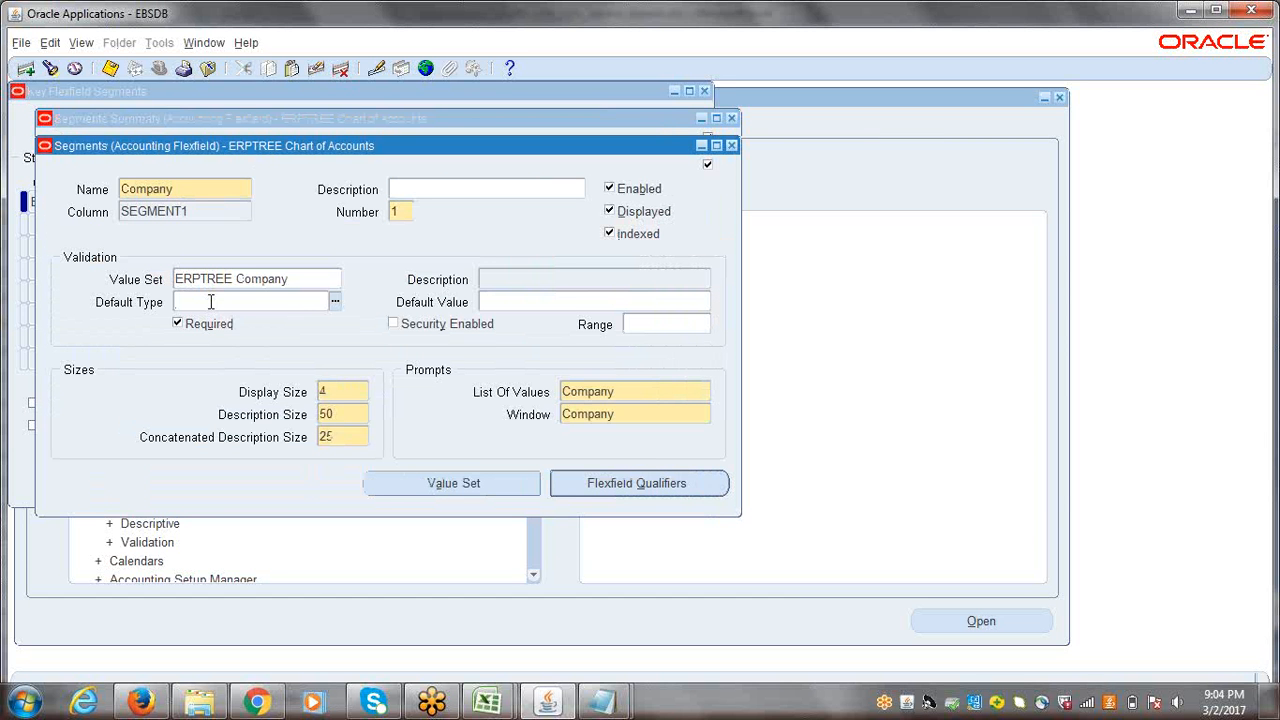
left_click(731, 145)
Step: Open the Company segment's definition and examine its name, column and value set
double_click(174, 207)
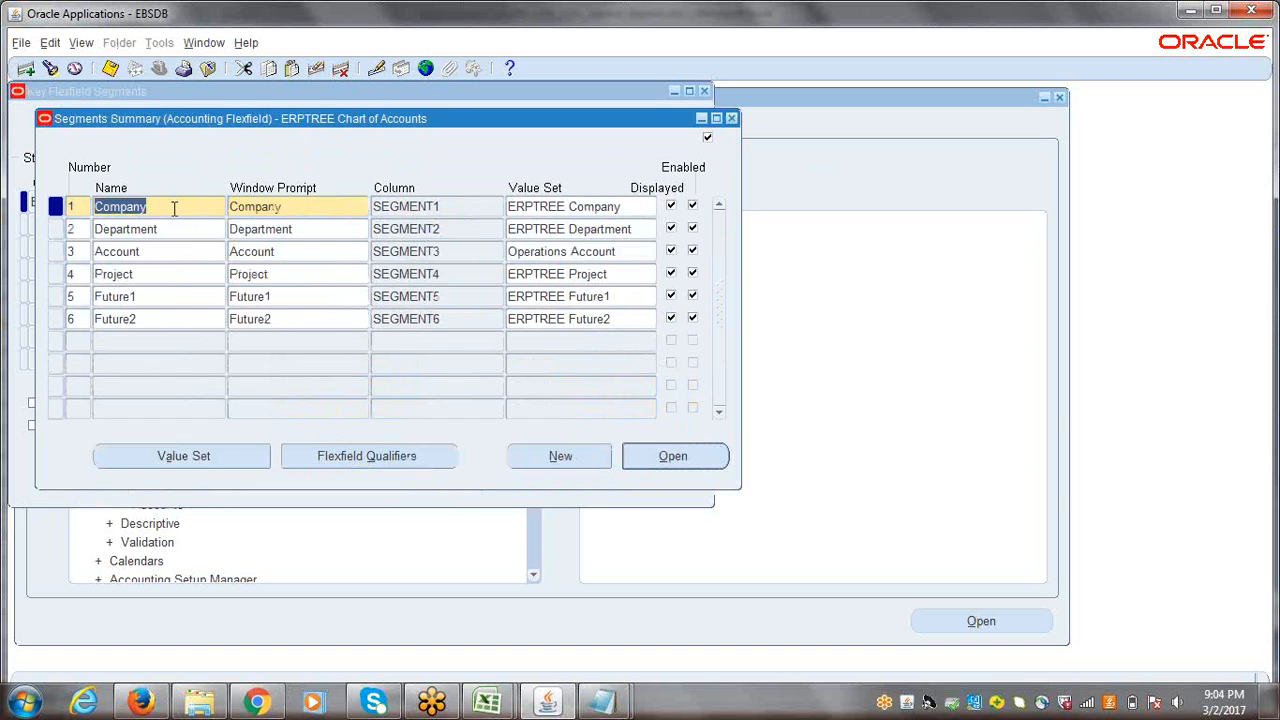
left_click(662, 457)
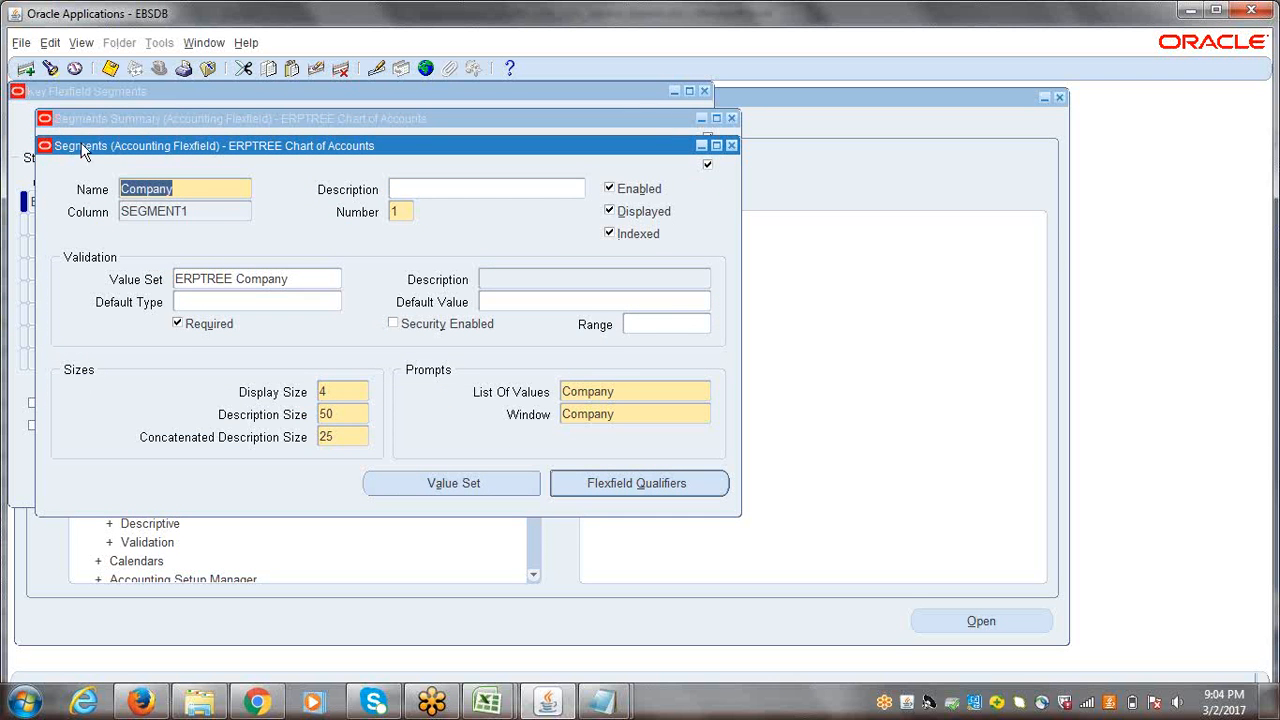
left_click_drag(195, 191, 106, 189)
double_click(191, 211)
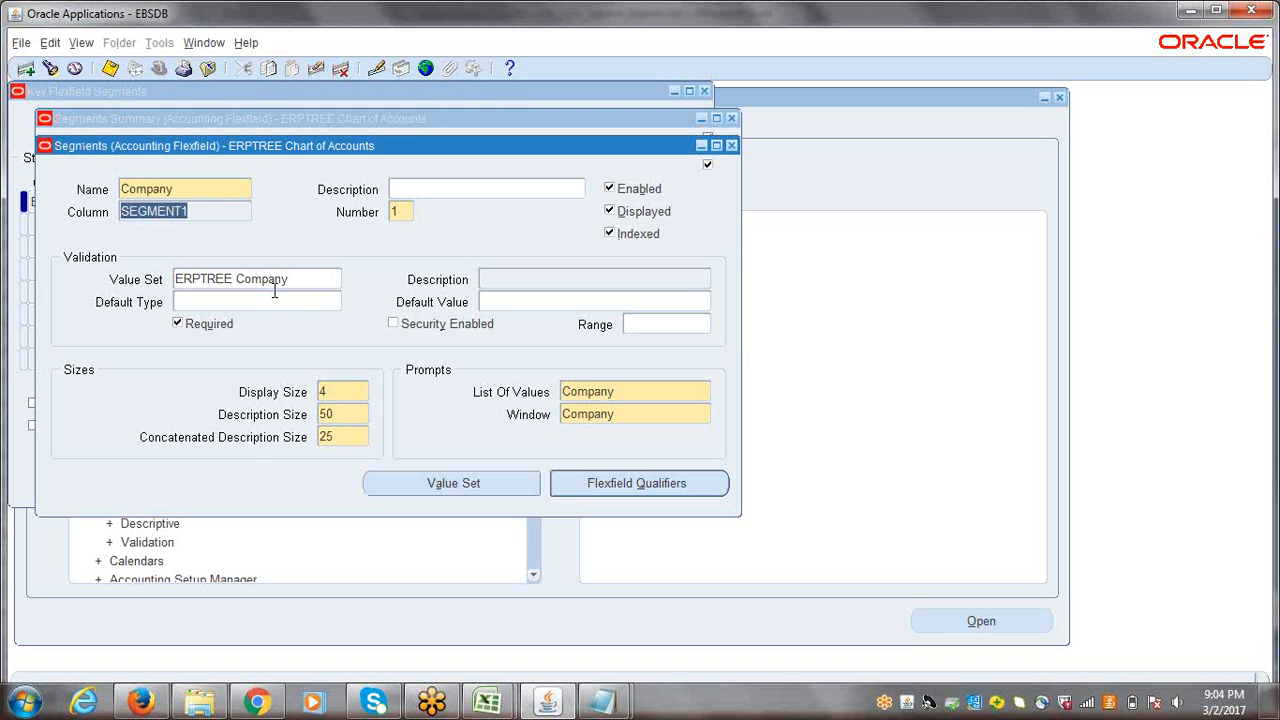
double_click(317, 285)
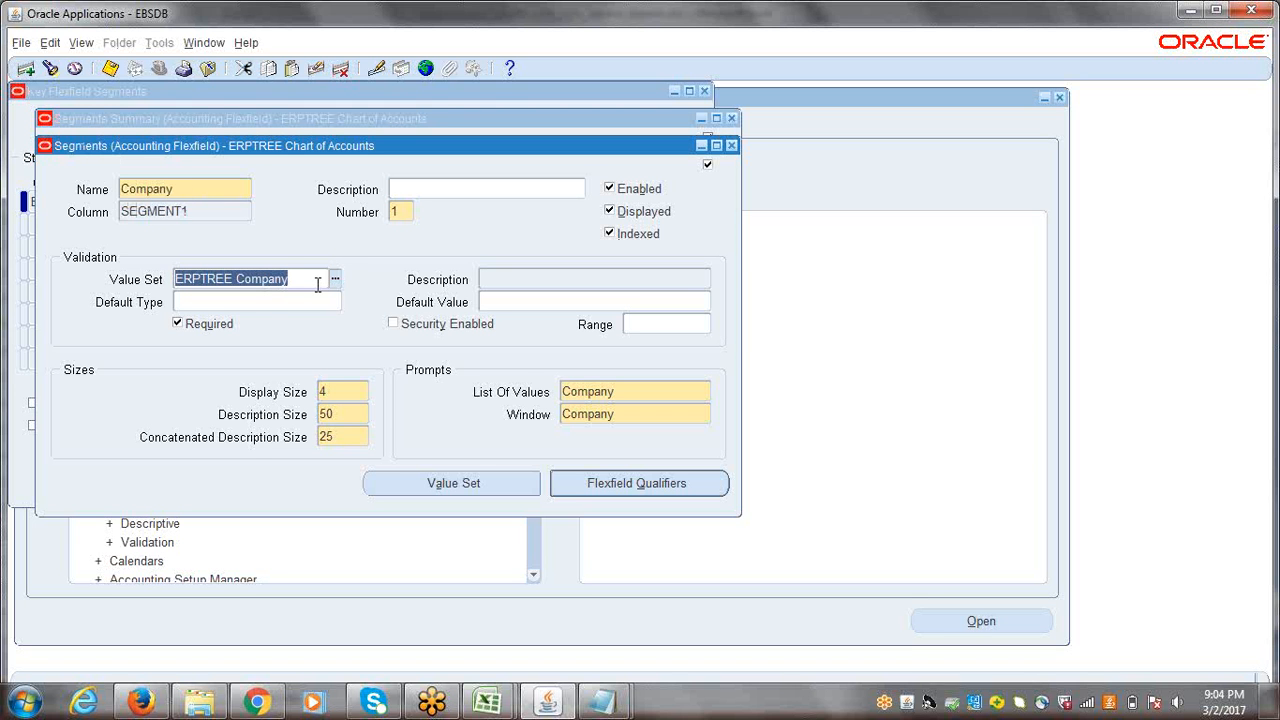
Step: Set the Company segment's default type to Constant
left_click(203, 308)
left_click(335, 301)
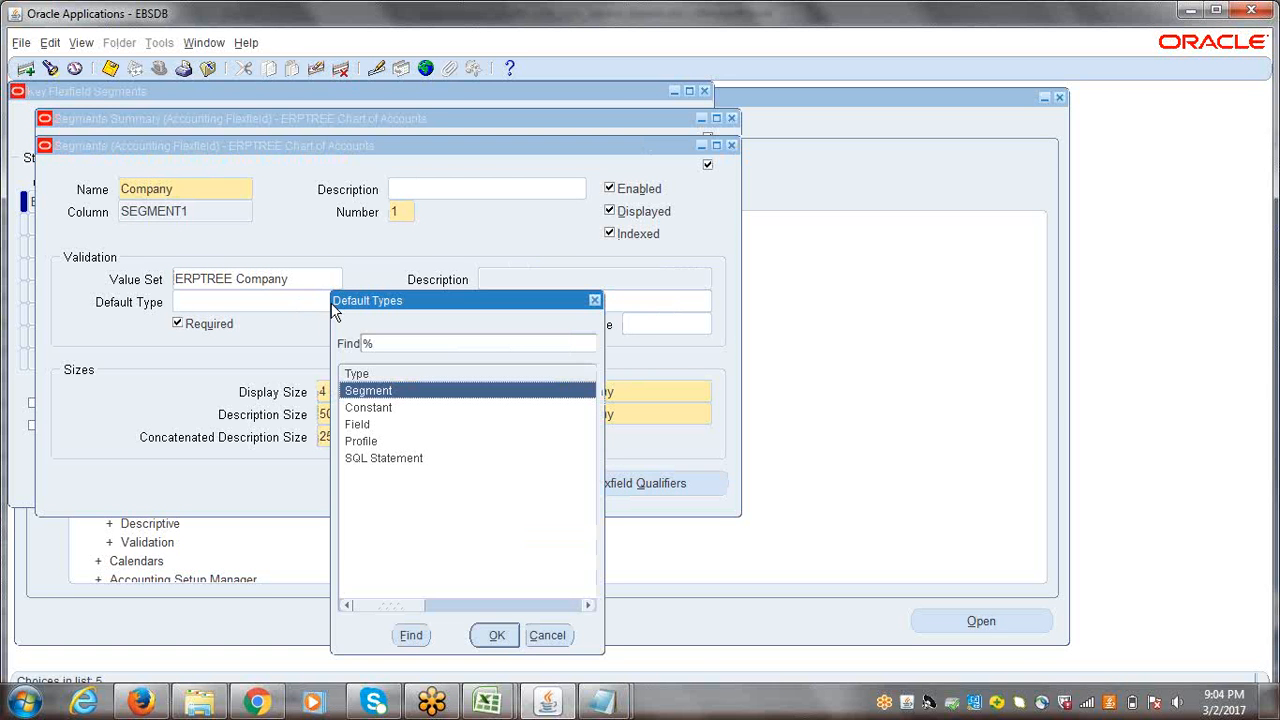
left_click(377, 413)
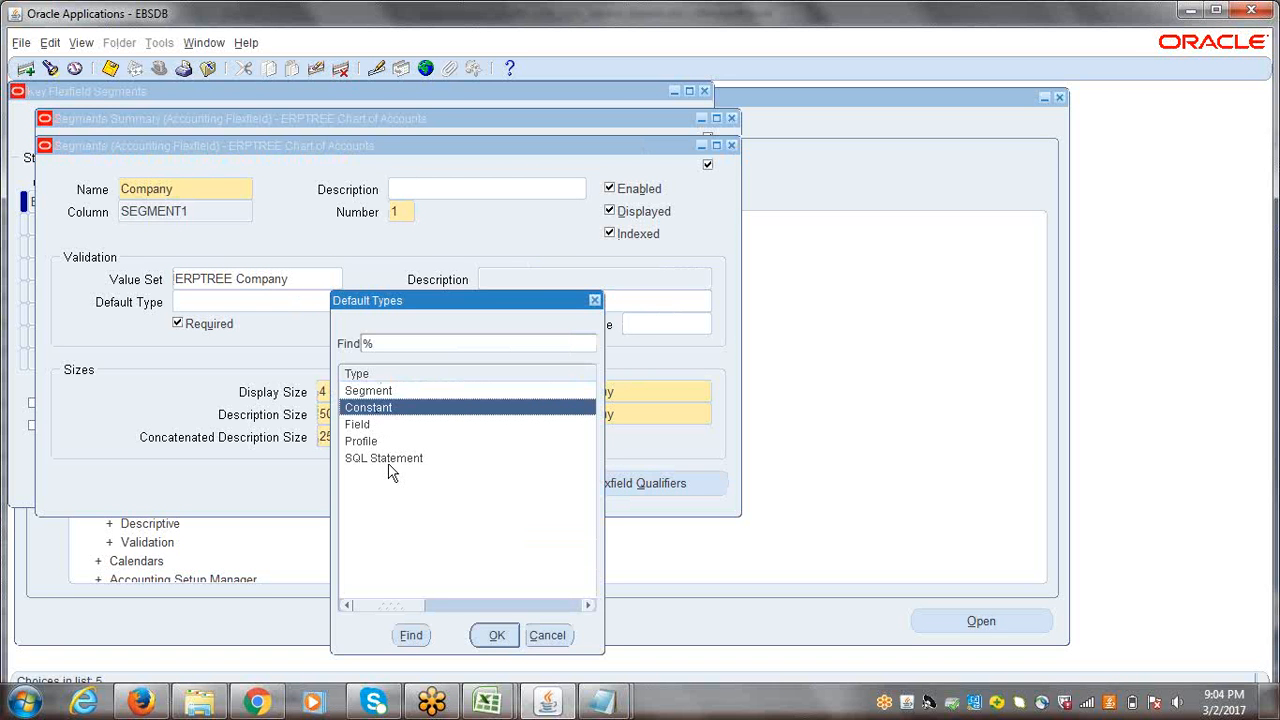
left_click(498, 637)
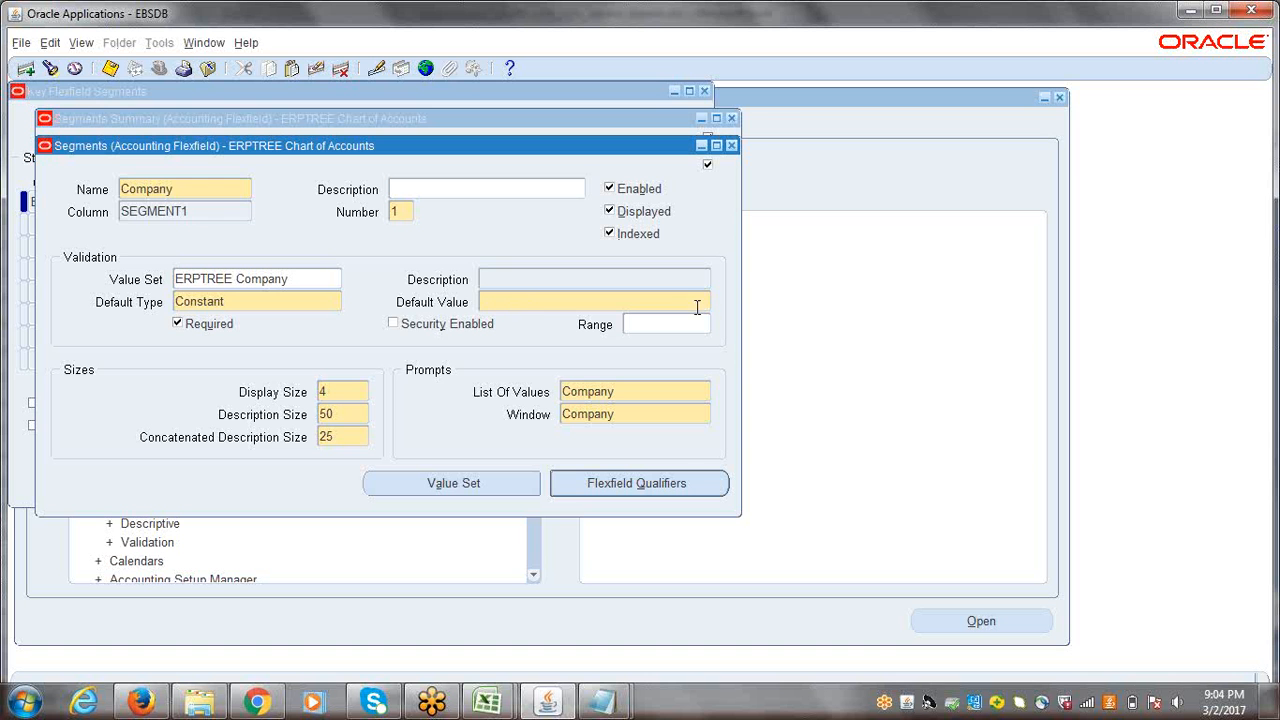
Step: Set the Company segment's default value to 0001, save it and close the segment definition
left_click(290, 279)
left_click(506, 301)
left_click(290, 277)
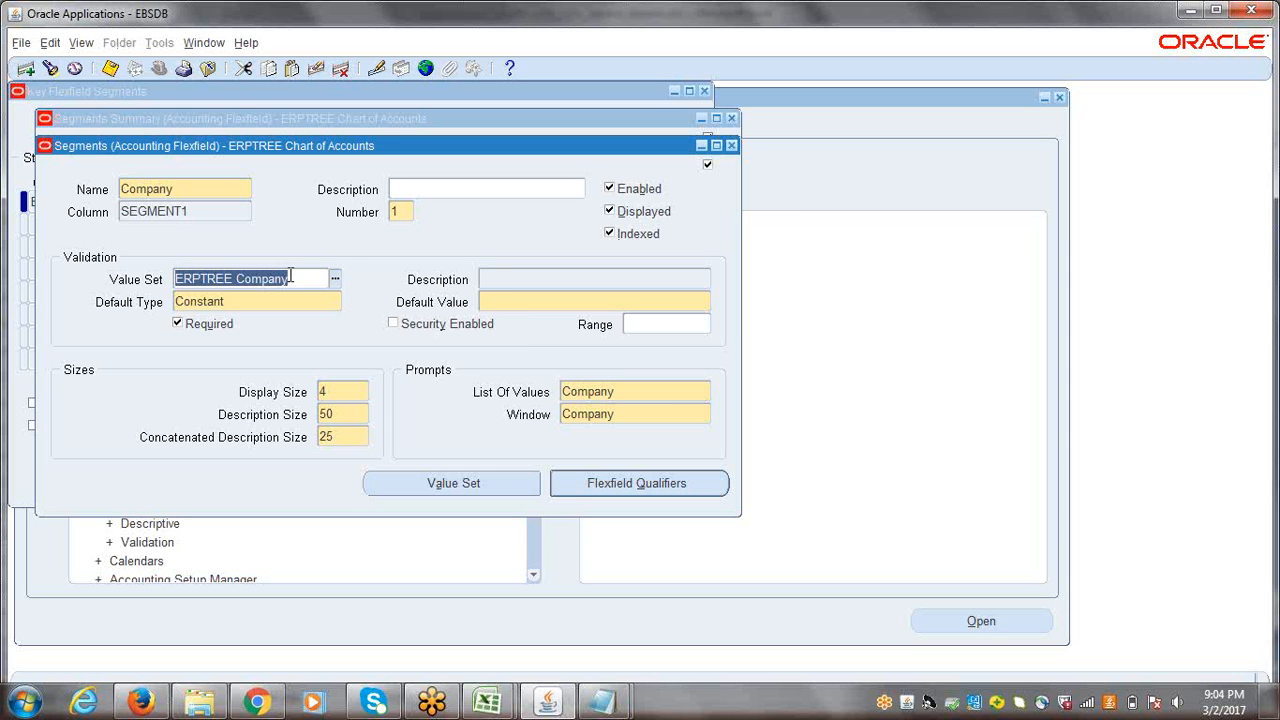
left_click(512, 305)
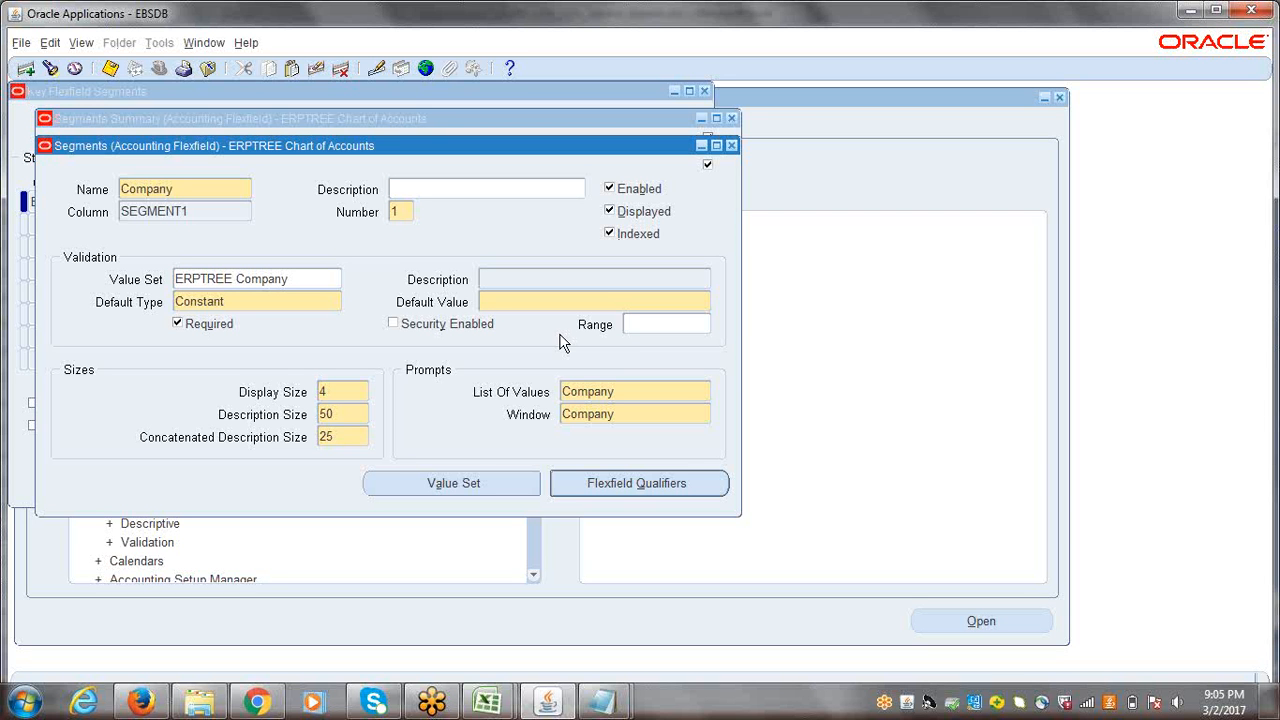
type("0001")
key("ctrl+s")
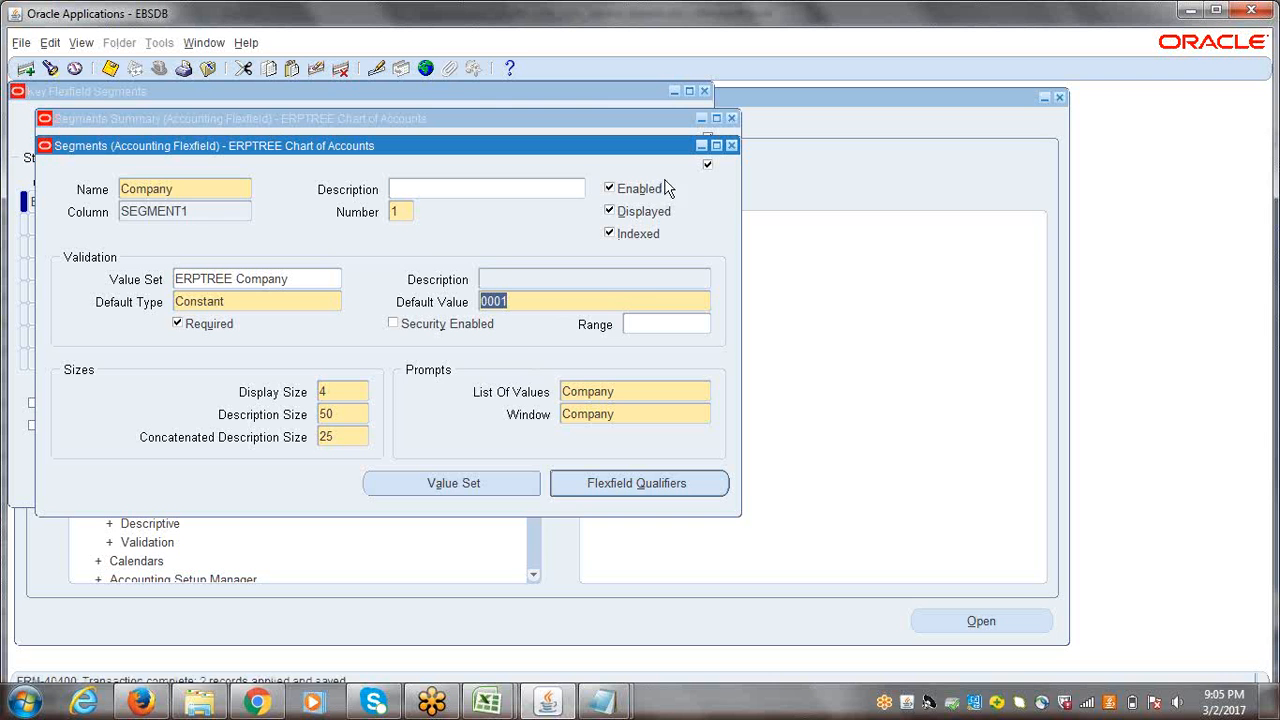
left_click(731, 145)
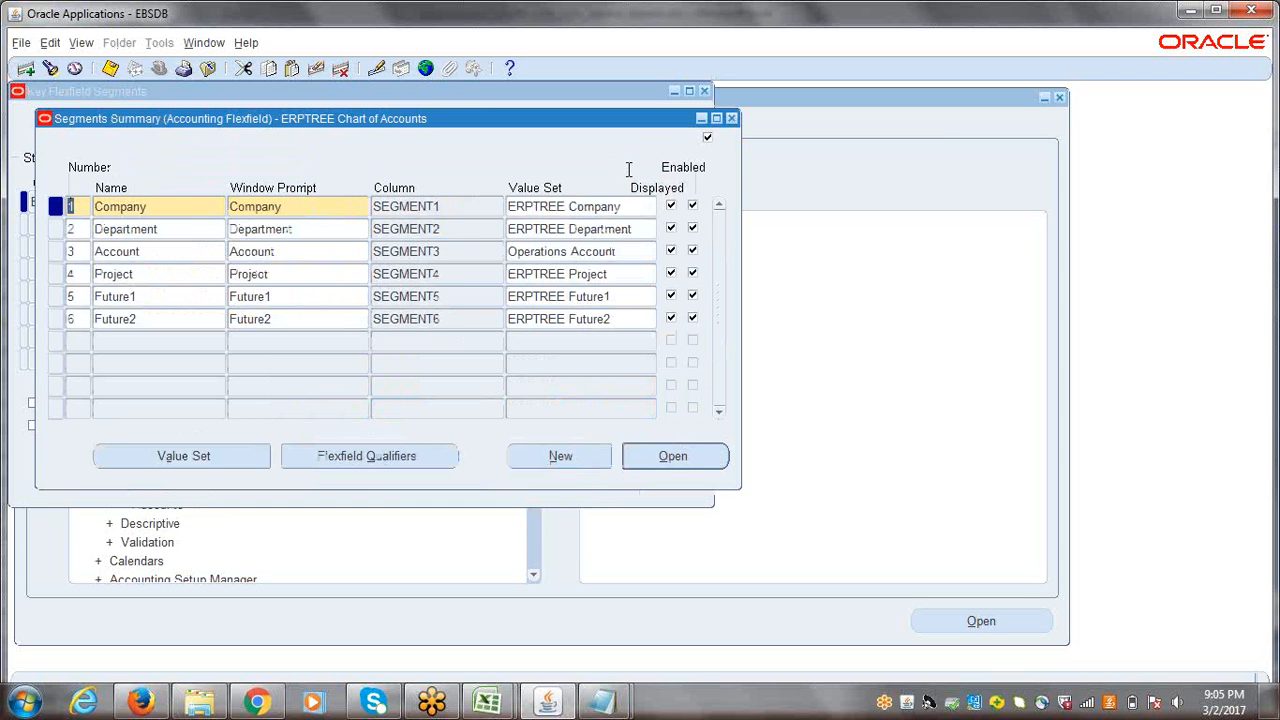
Step: Give the Department segment the default type Constant with default value 0001, save it and close the segment definition
left_click(186, 228)
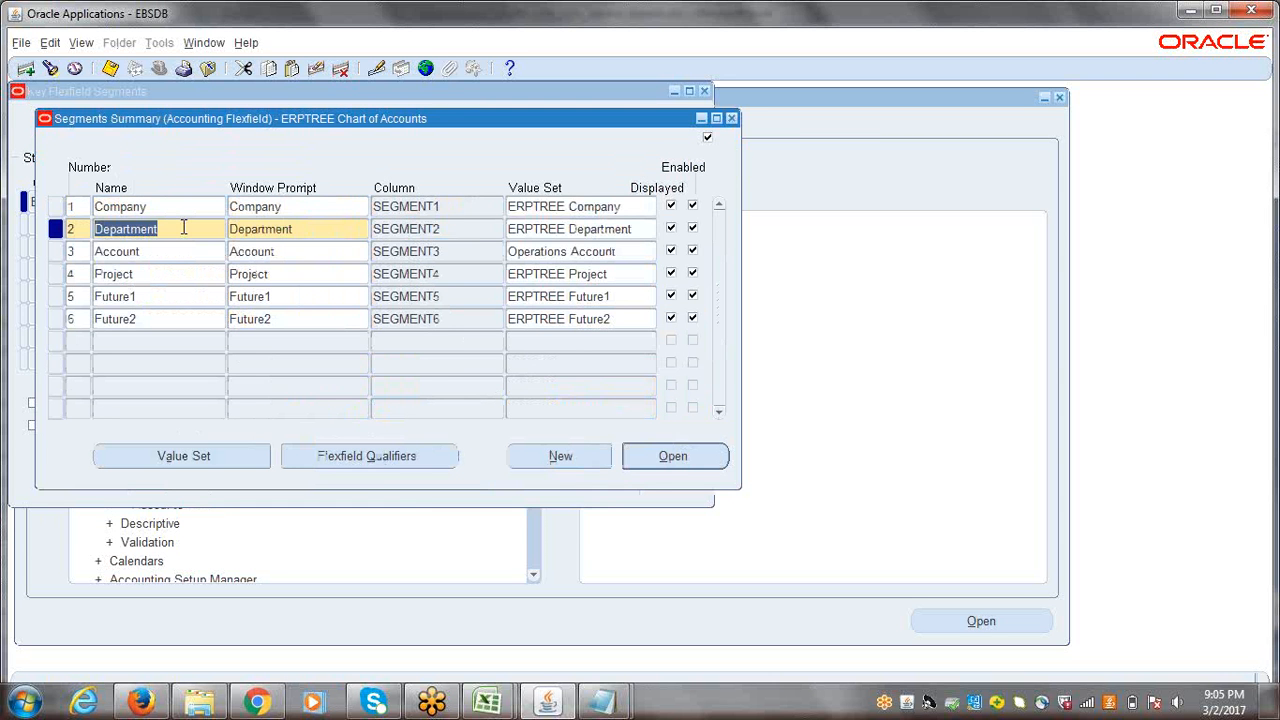
left_click(660, 464)
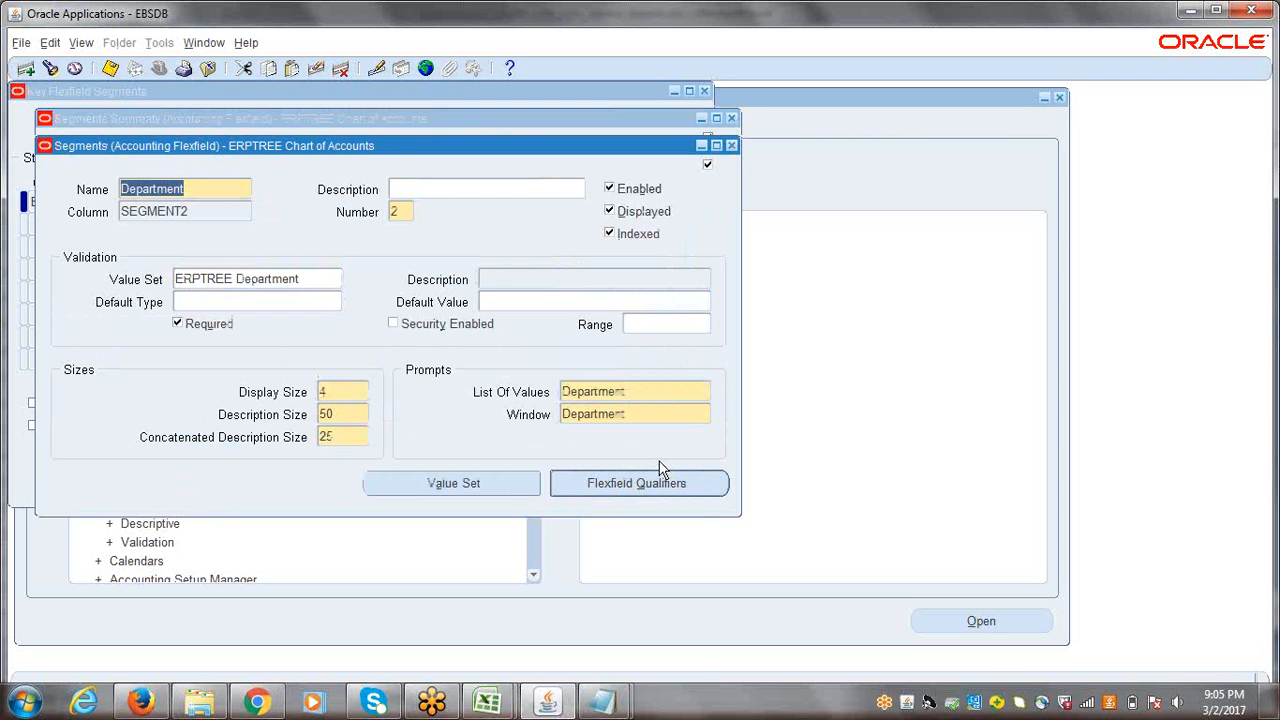
left_click(288, 306)
left_click(333, 301)
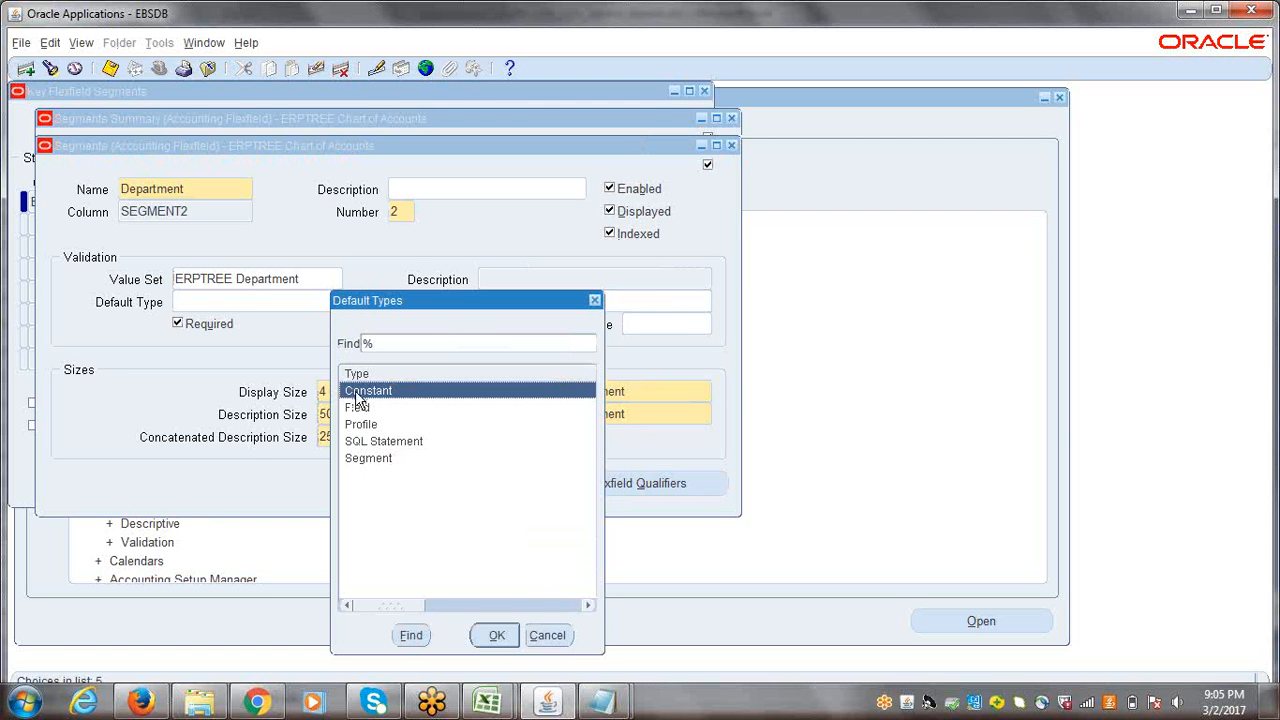
left_click(507, 640)
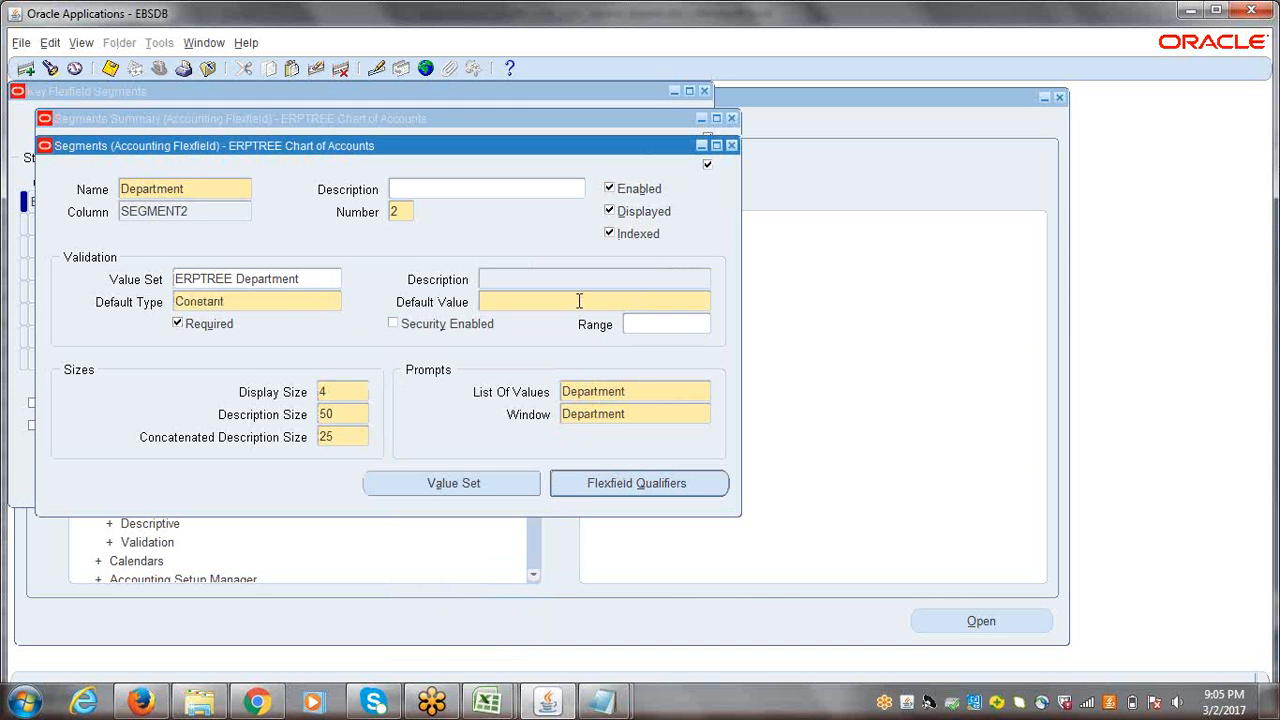
type("0001")
key("ctrl+s")
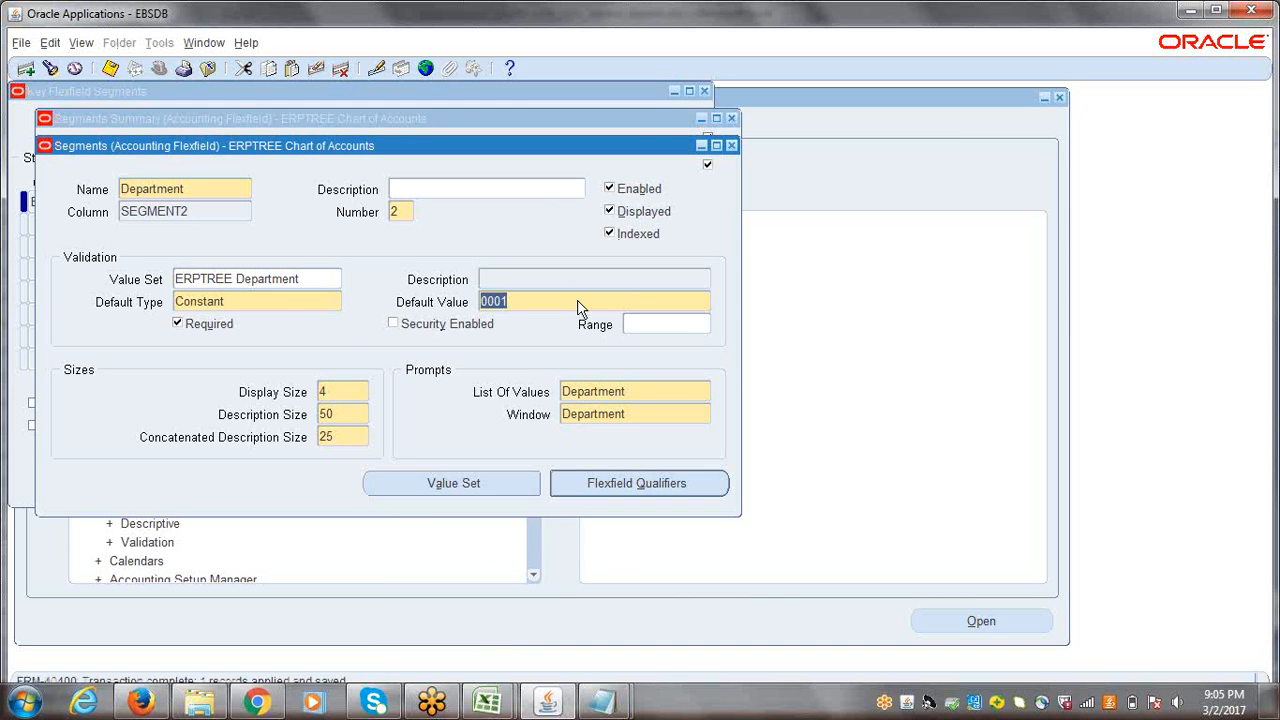
left_click(731, 145)
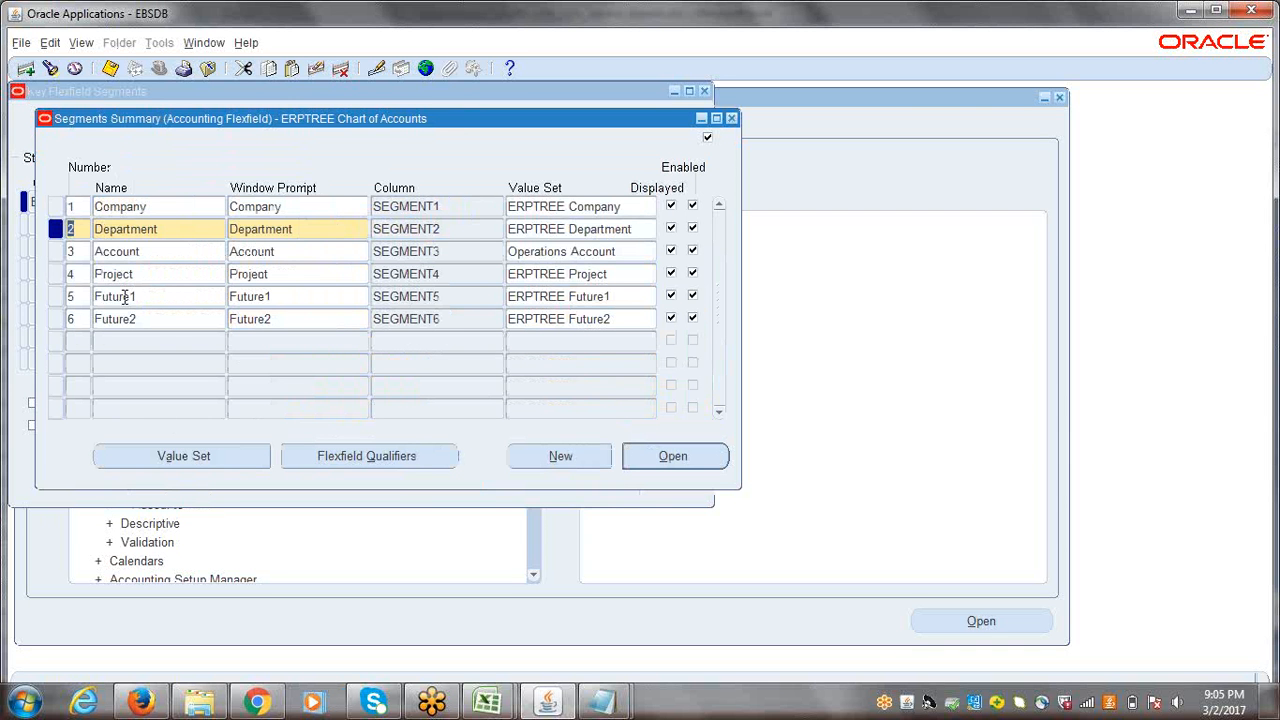
Step: Give the Project segment the default type Constant with default value 0000, save it and close the segment definition
left_click(150, 251)
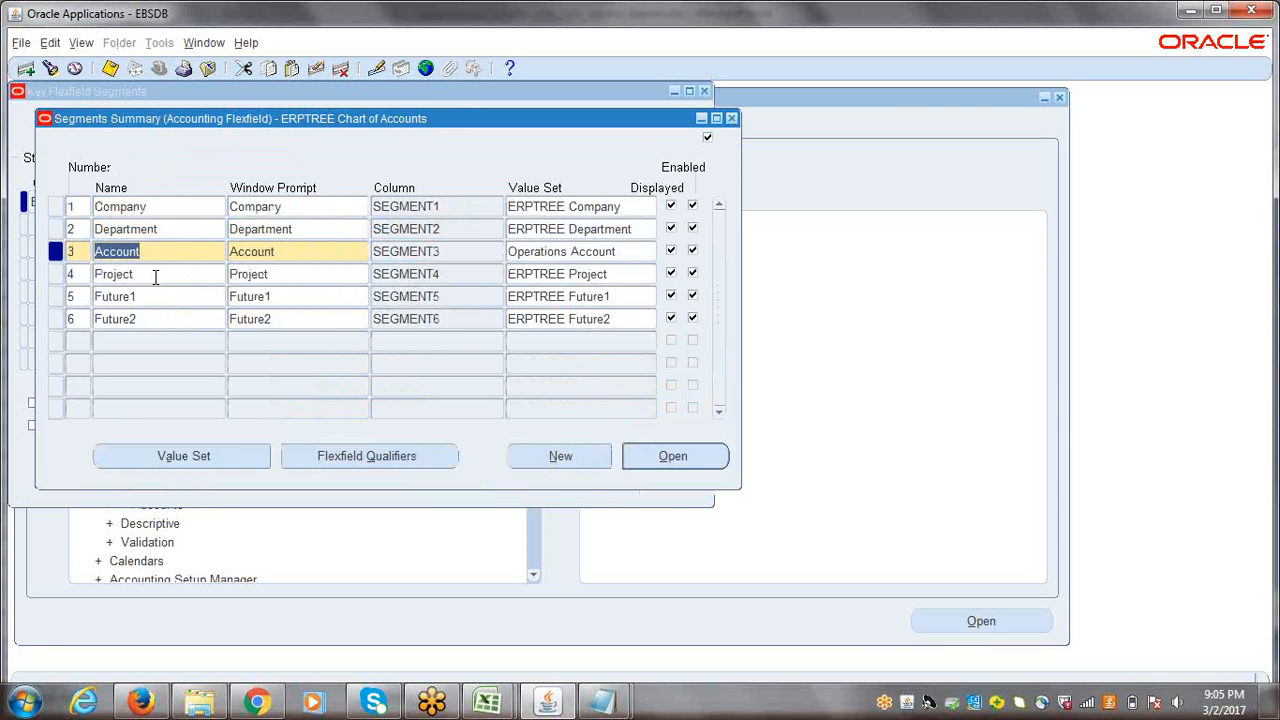
left_click(155, 277)
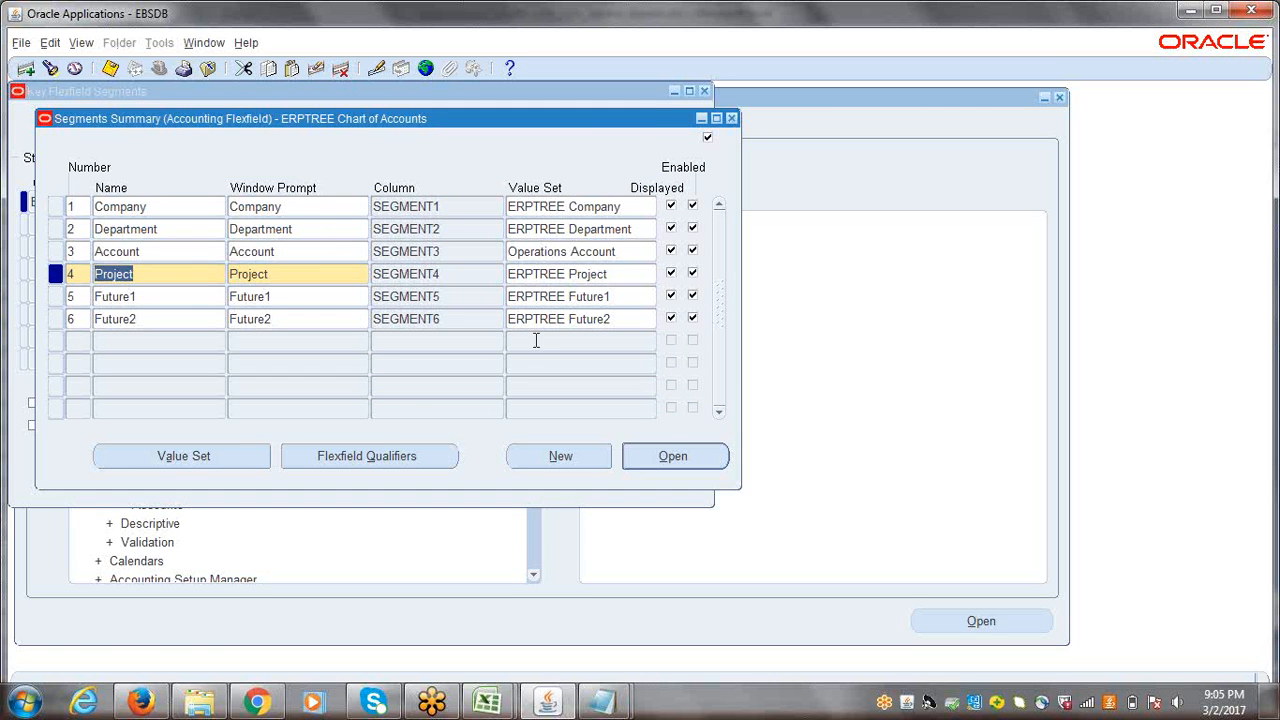
left_click(683, 456)
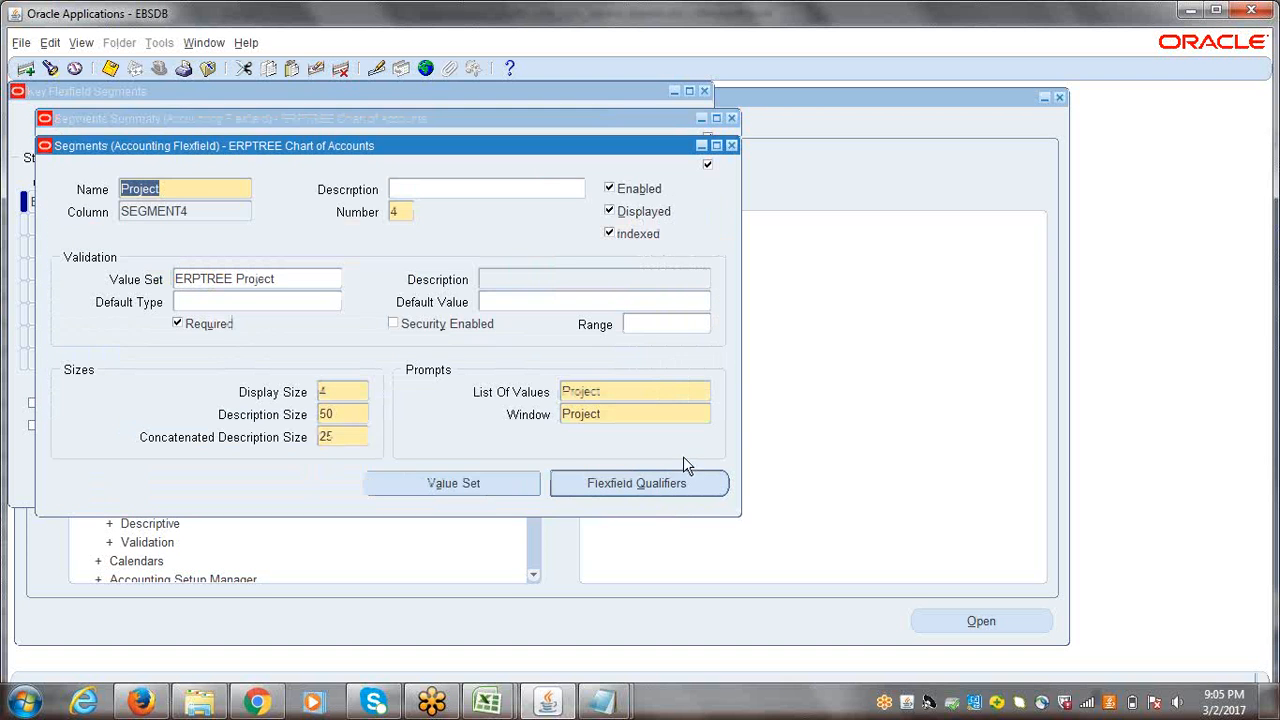
left_click(289, 302)
left_click(335, 301)
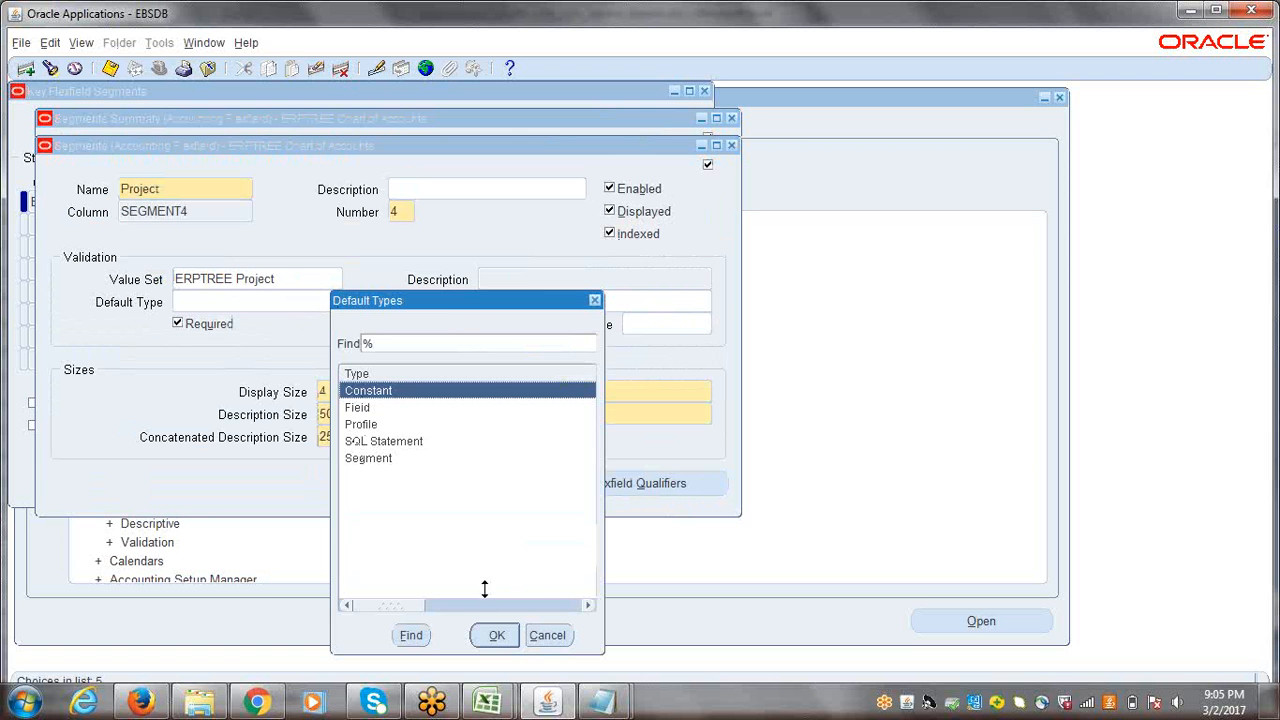
left_click(496, 635)
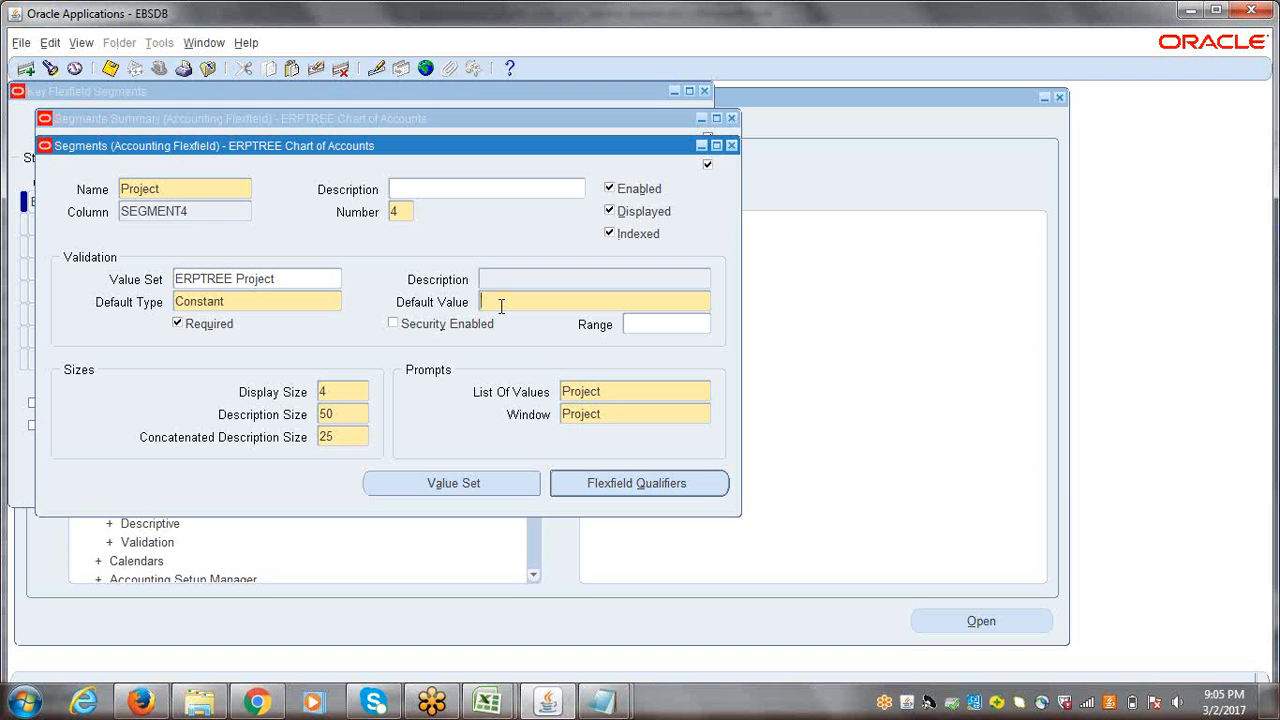
type("0000")
key("ctrl+s")
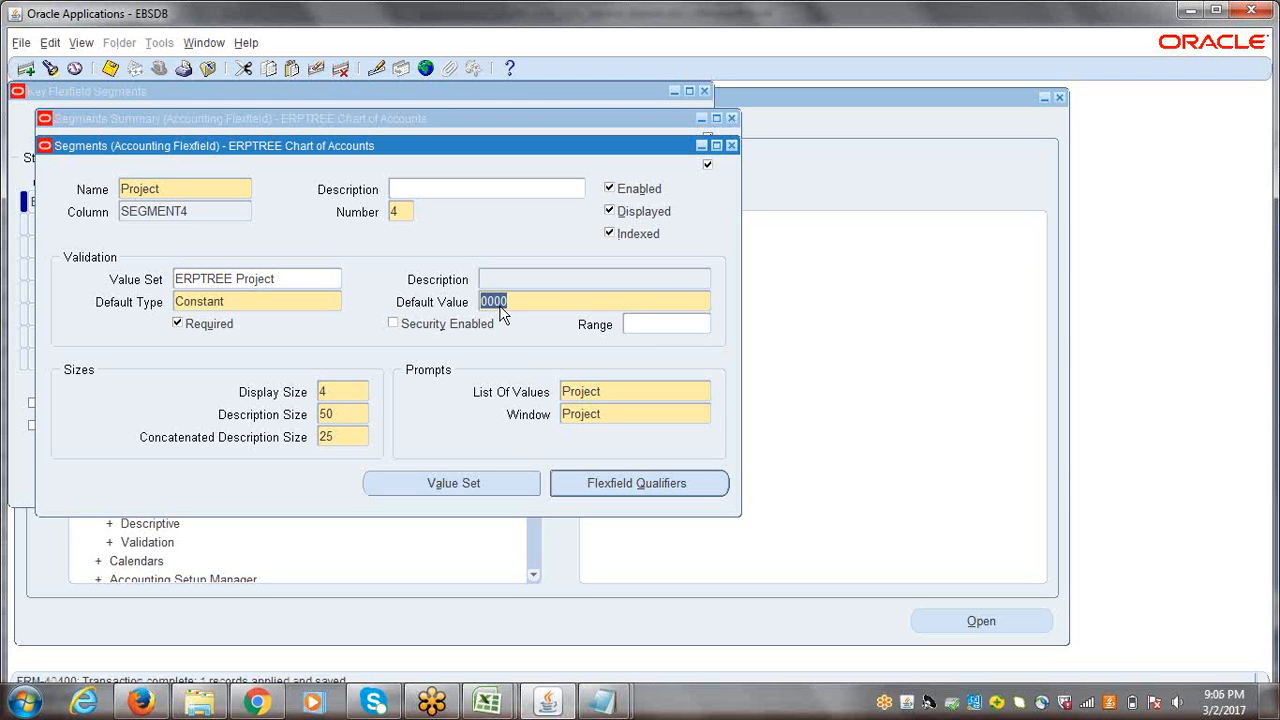
left_click(732, 145)
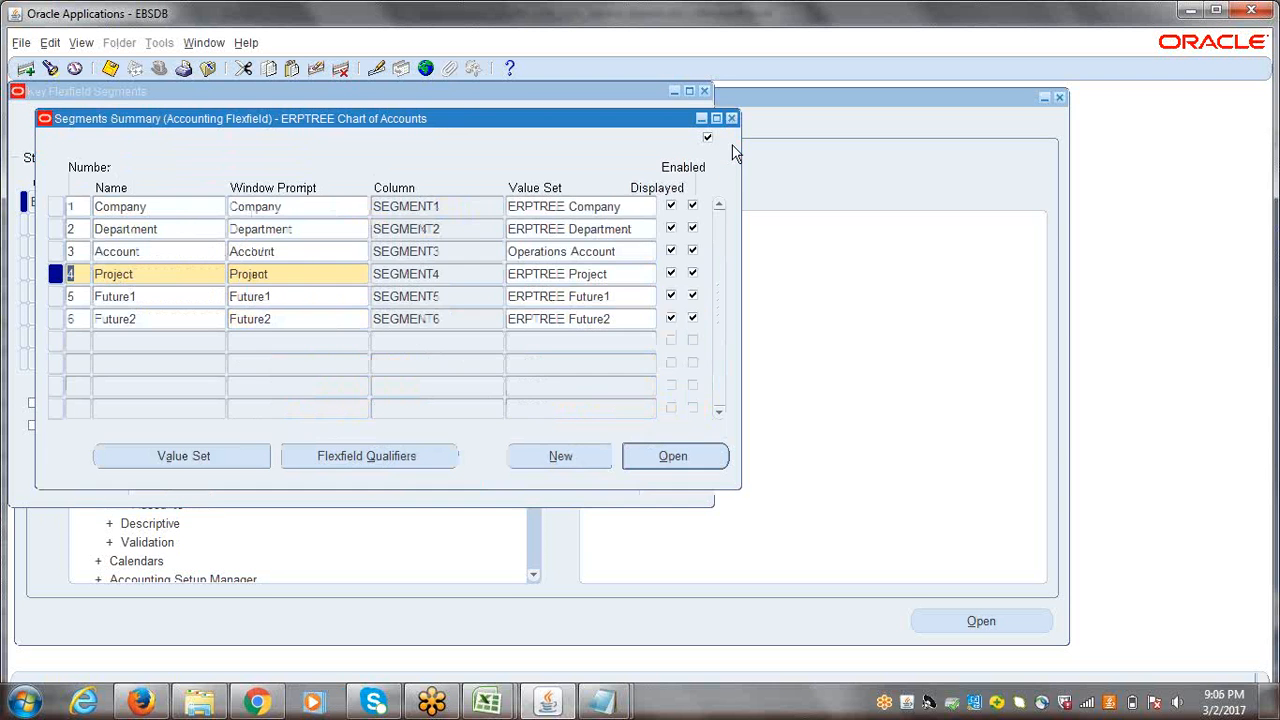
Step: Give the Future1 segment the default type Constant with default value 0000, save it and close the segment definition
left_click(157, 298)
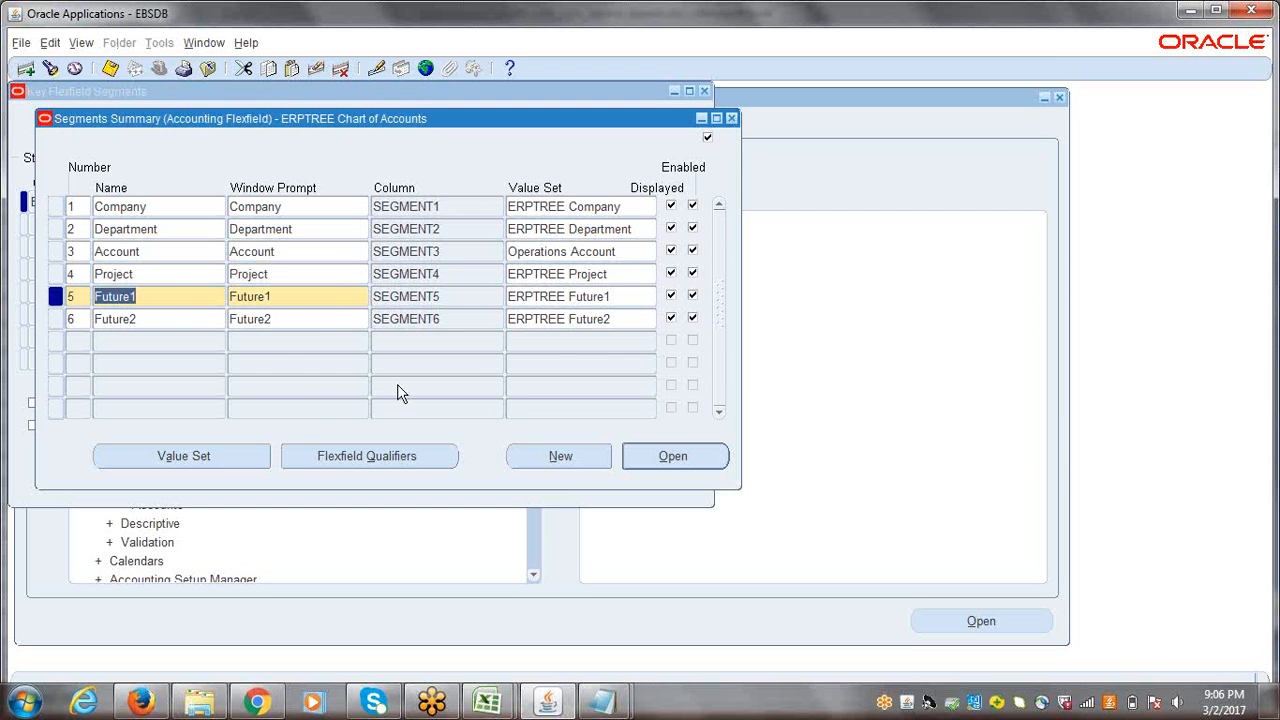
left_click(651, 458)
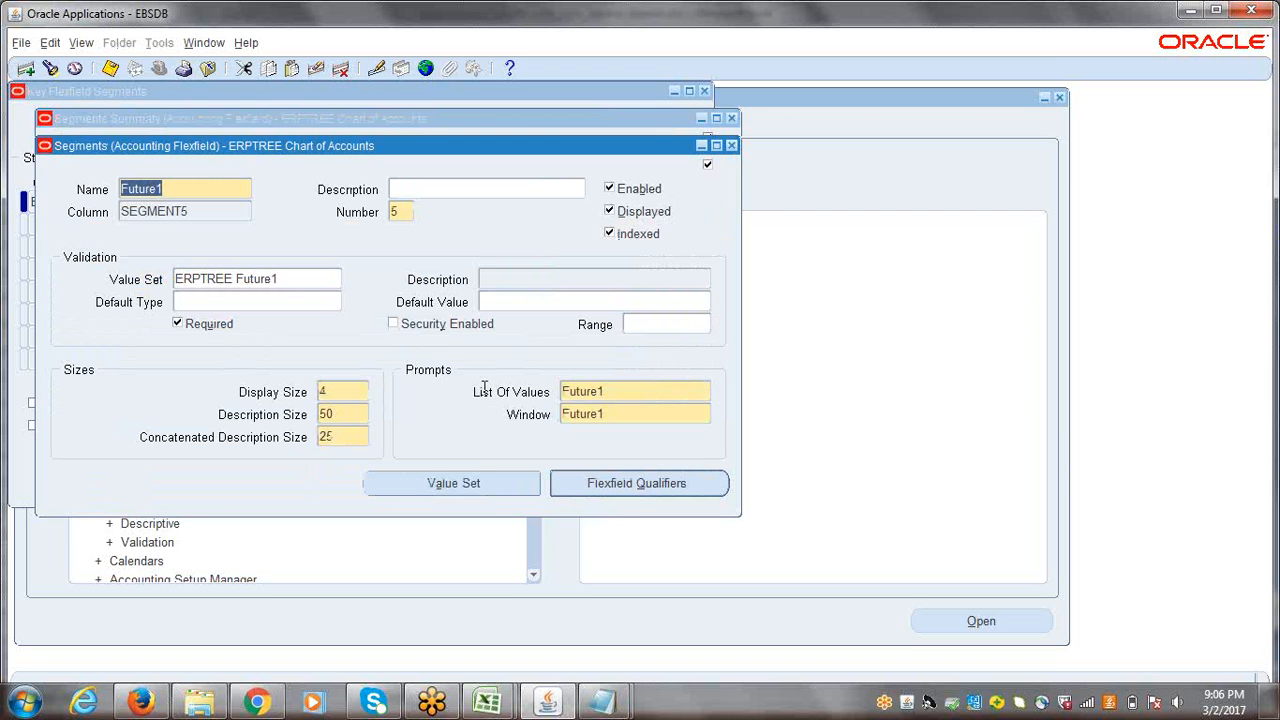
left_click(203, 299)
type("C")
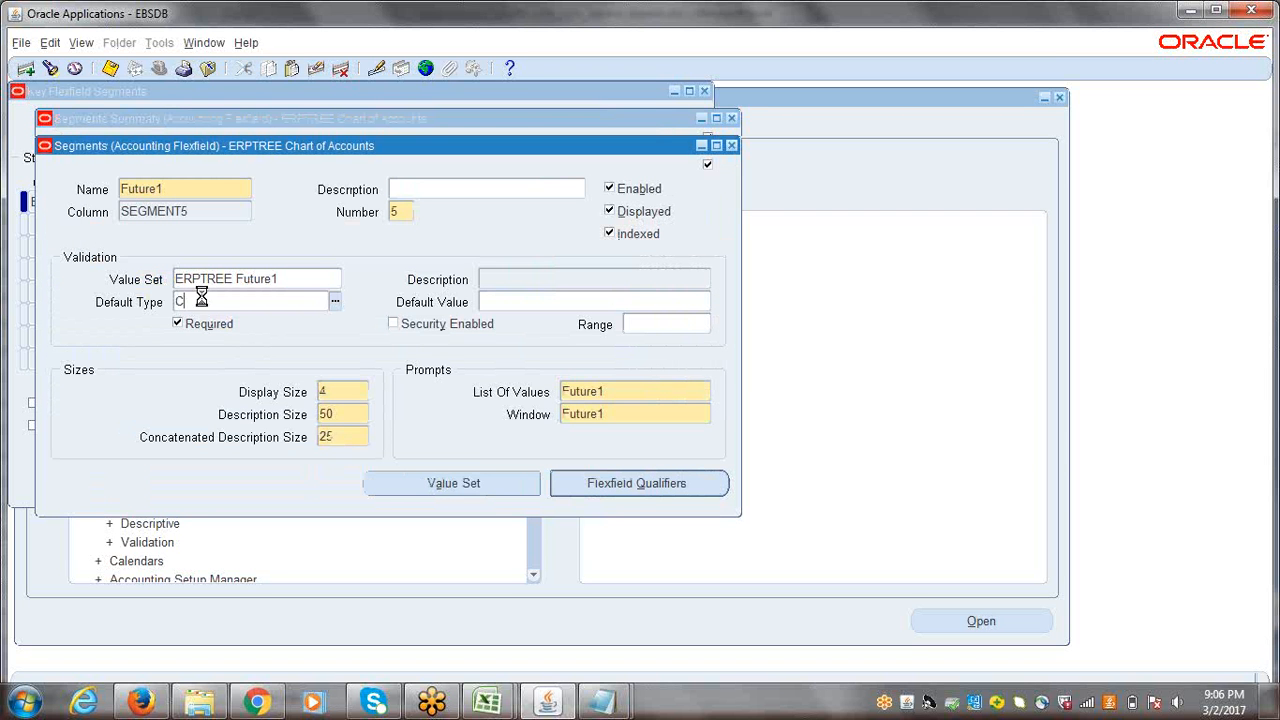
key("Tab")
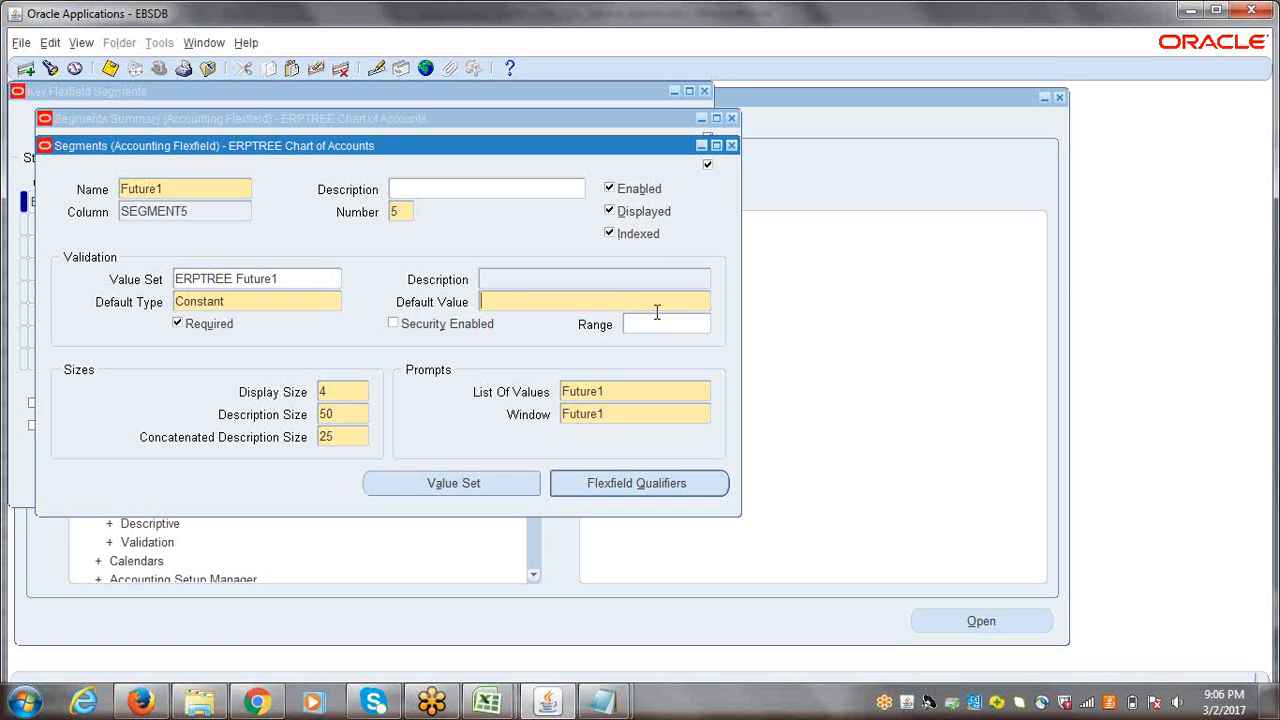
type("0000")
key("ctrl+s")
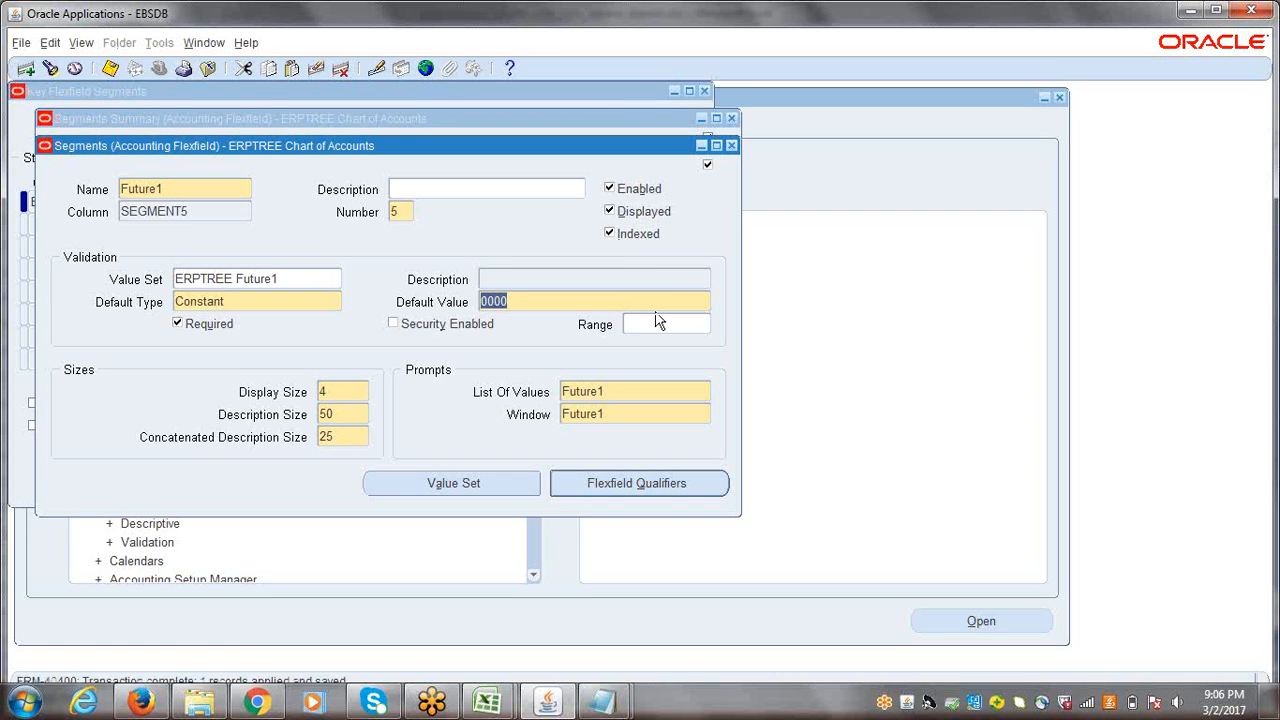
left_click(731, 145)
Step: Give the Future2 segment the default type Constant with default value 0000, save it and close the segment definition
left_click(166, 320)
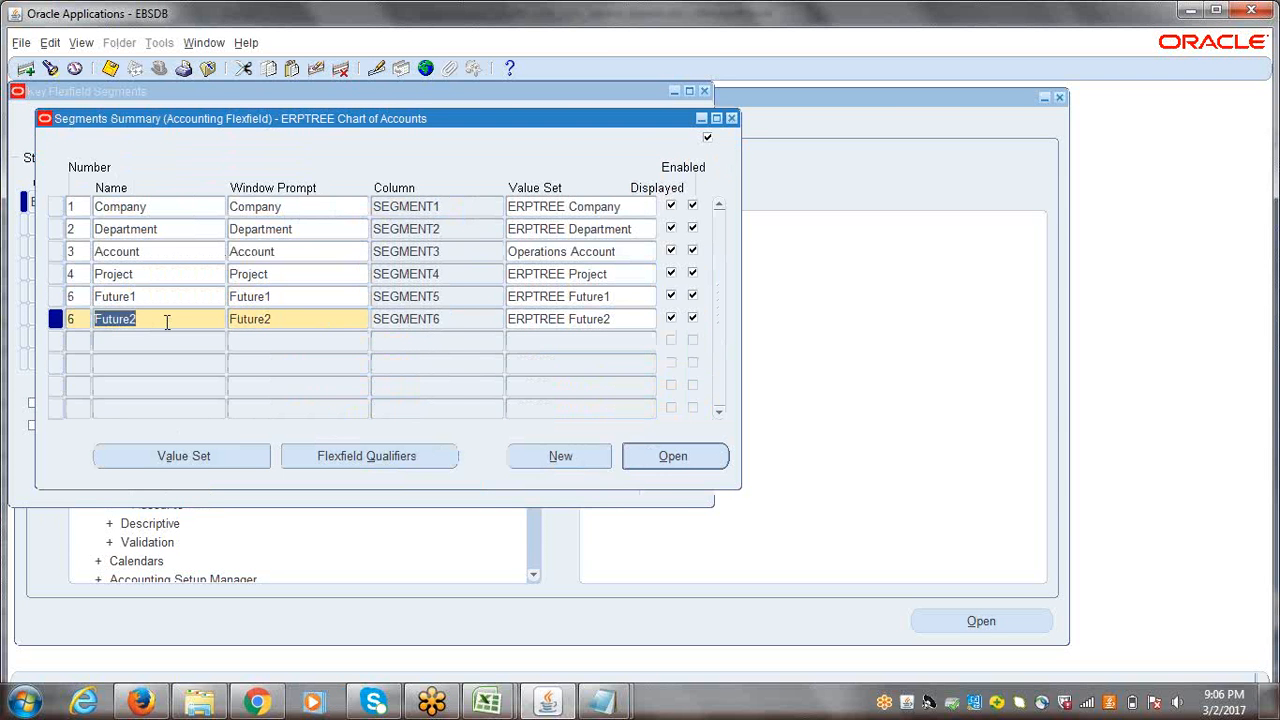
left_click(664, 464)
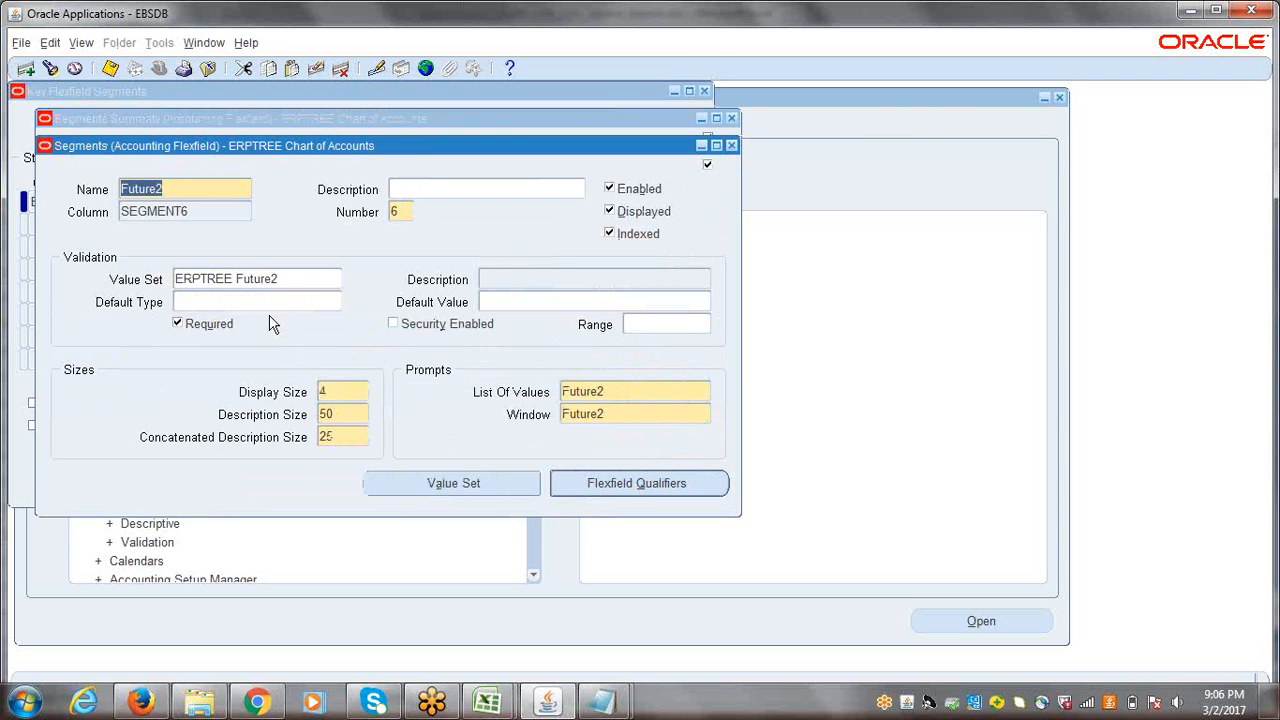
left_click(270, 314)
type("C")
key("Tab")
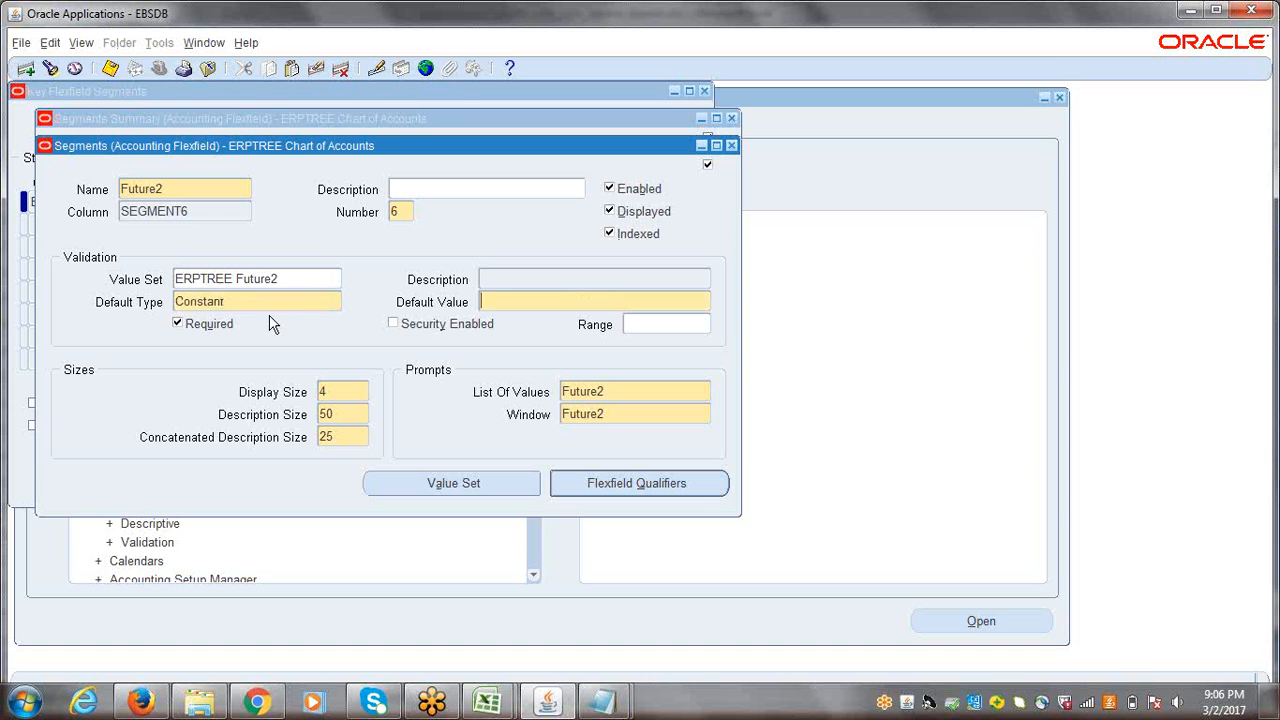
type("0000")
key("ctrl+s")
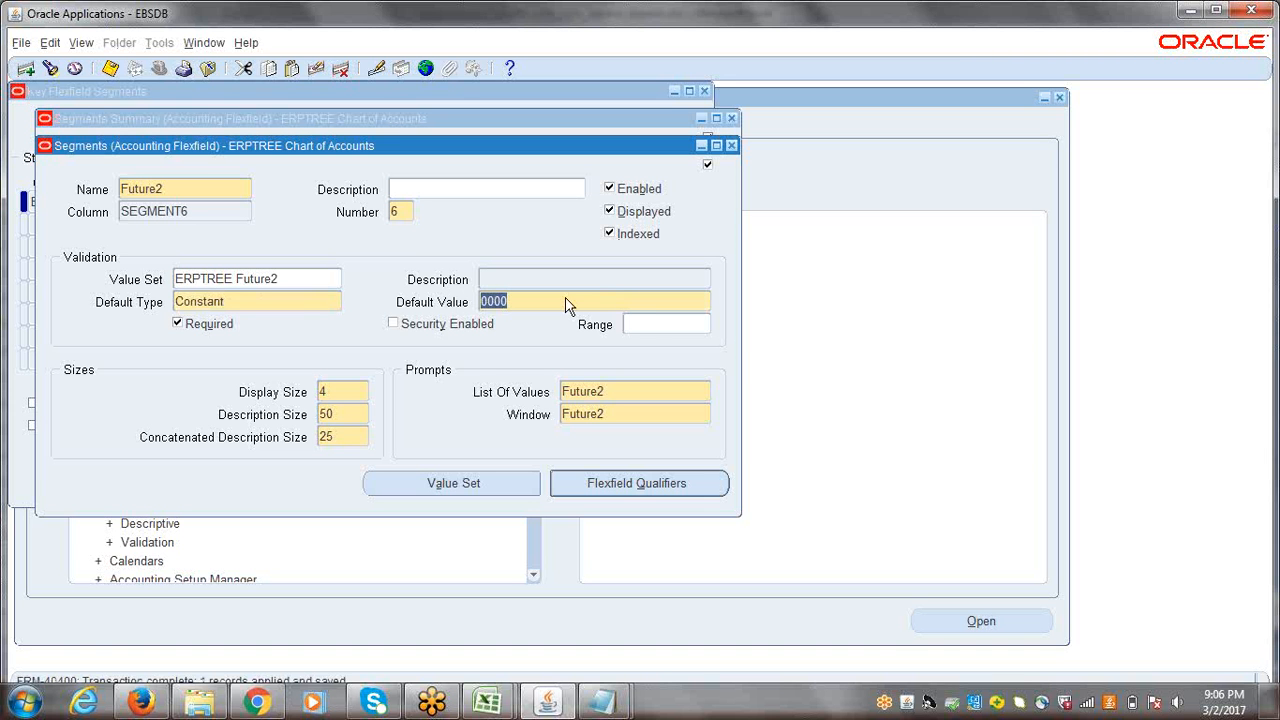
left_click(731, 145)
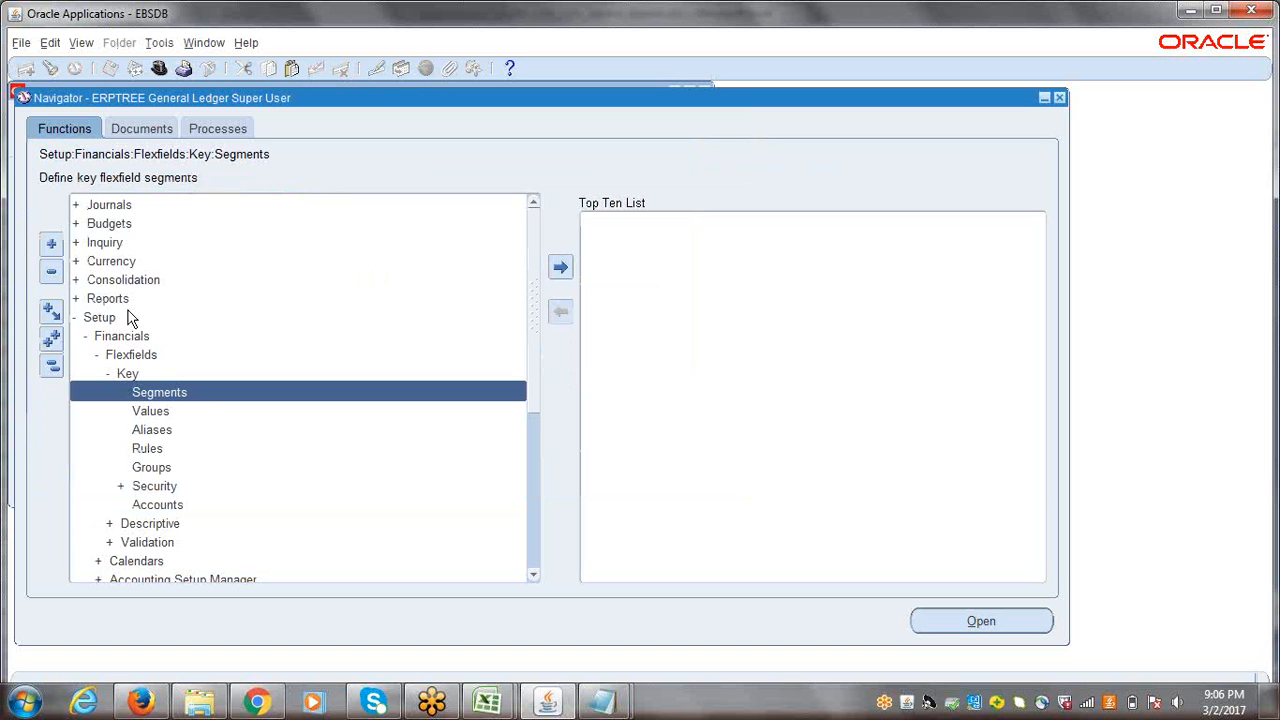
Step: Collapse the General Ledger navigator tree and switch to the ERPTREE Inventory Super User responsibility
left_click(52, 366)
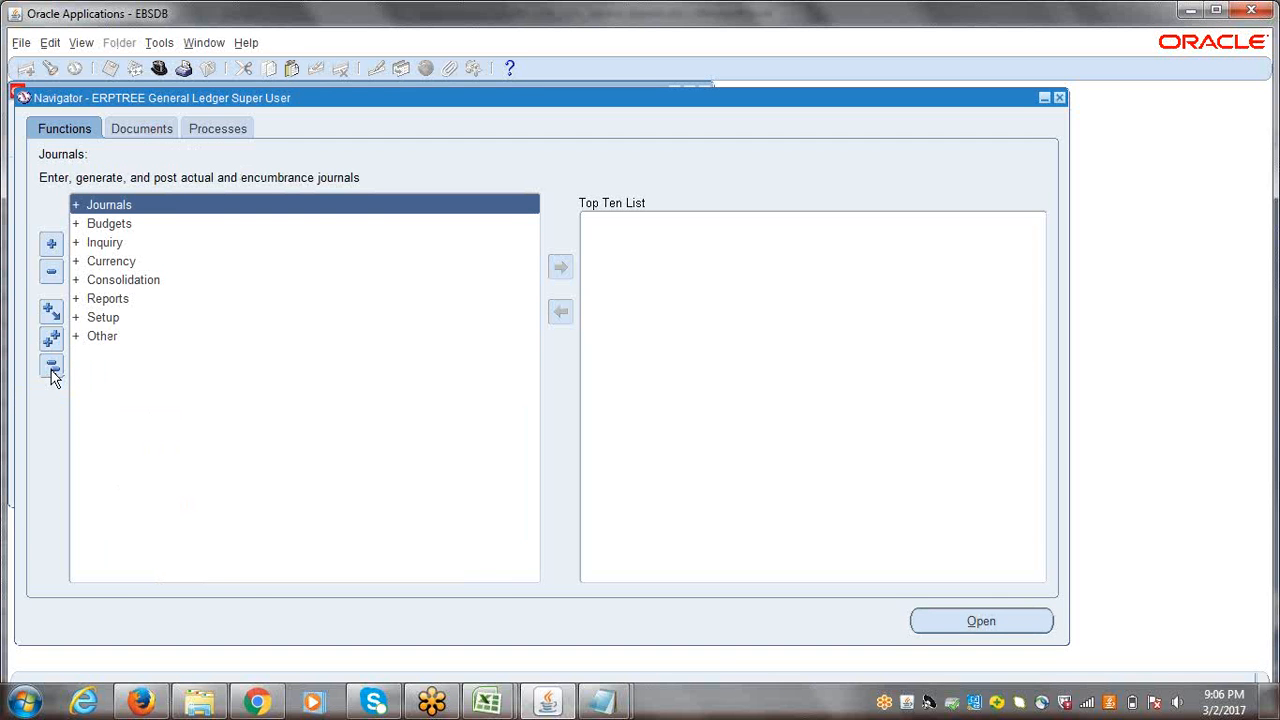
left_click(158, 68)
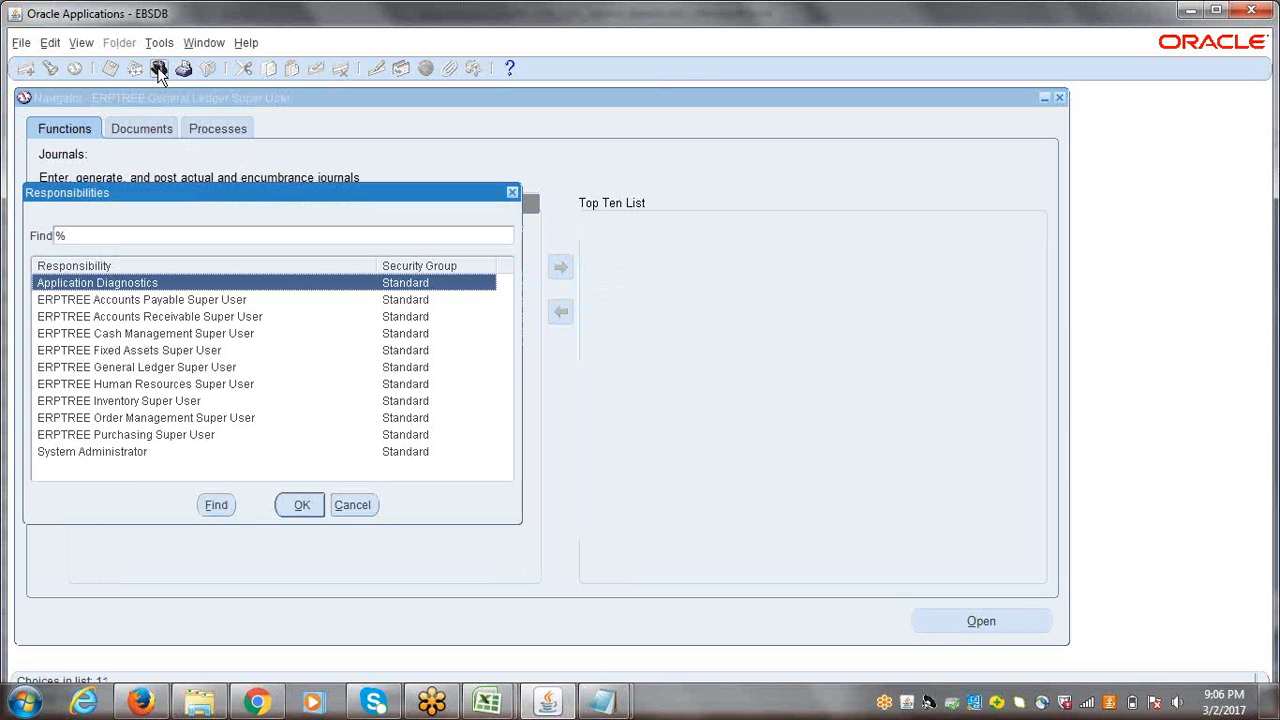
double_click(129, 403)
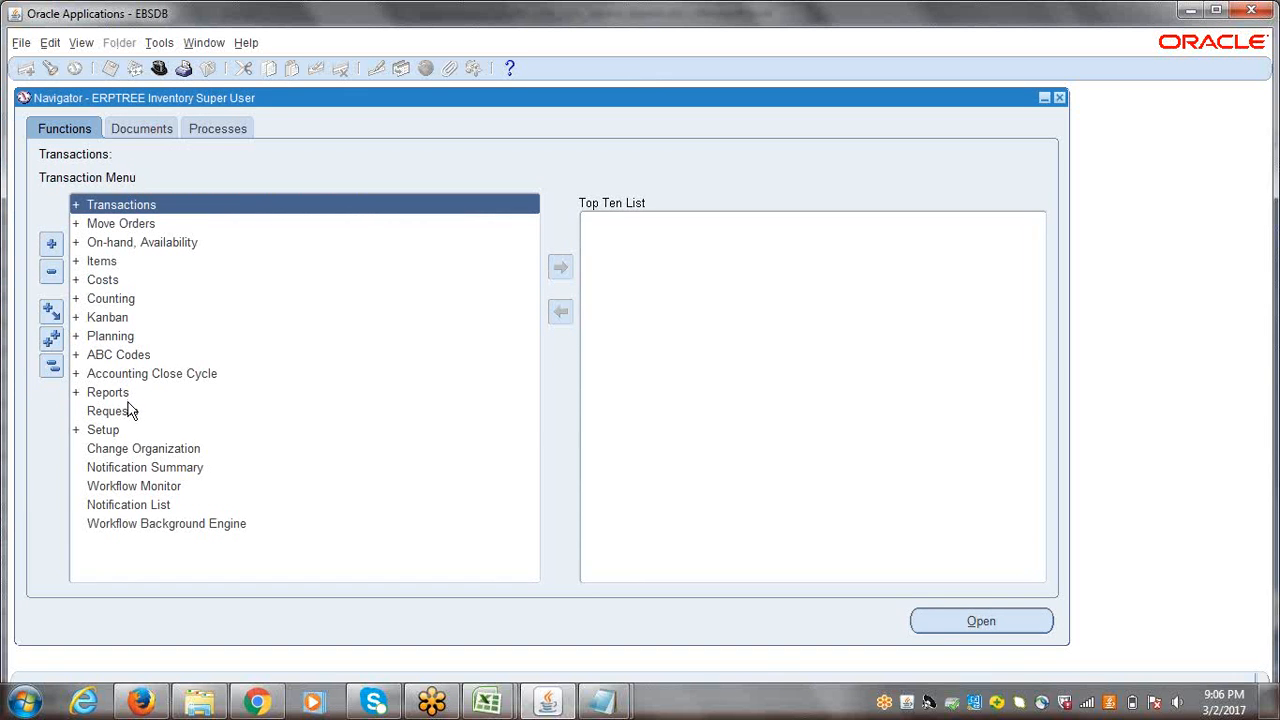
Step: Open the Organizations form from the organization setup functions of the Inventory responsibility
left_click(107, 430)
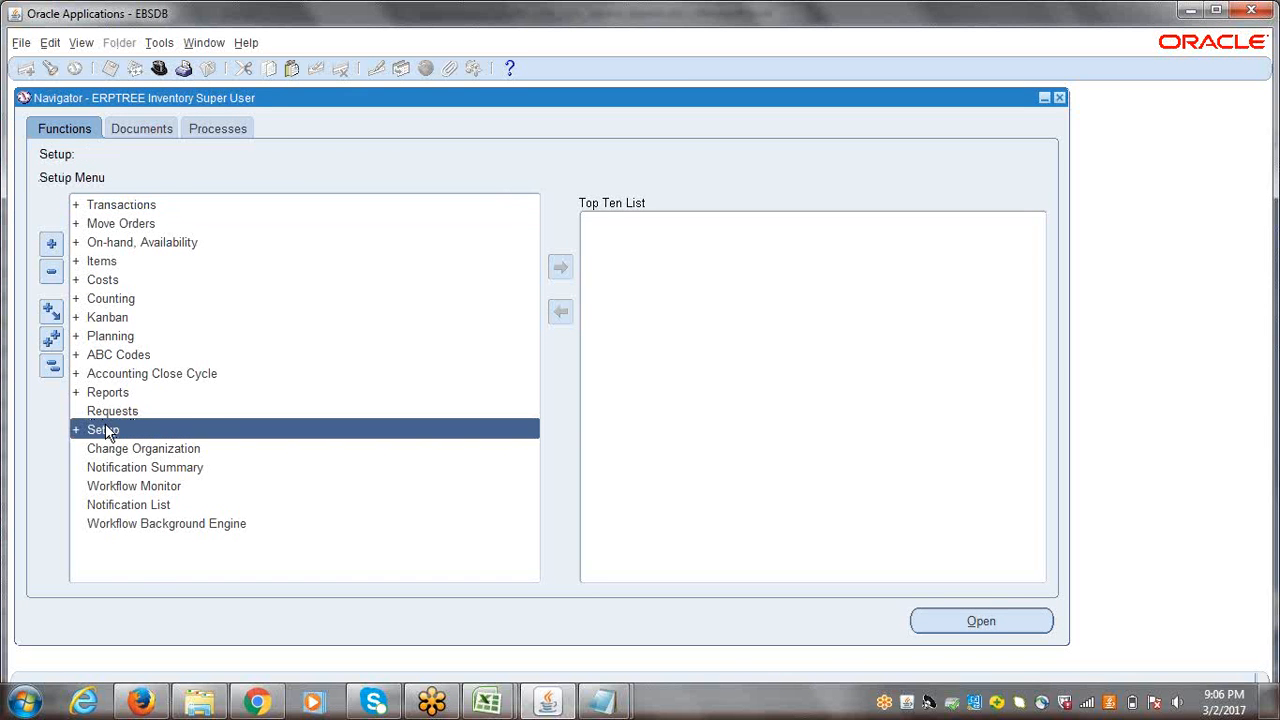
double_click(107, 430)
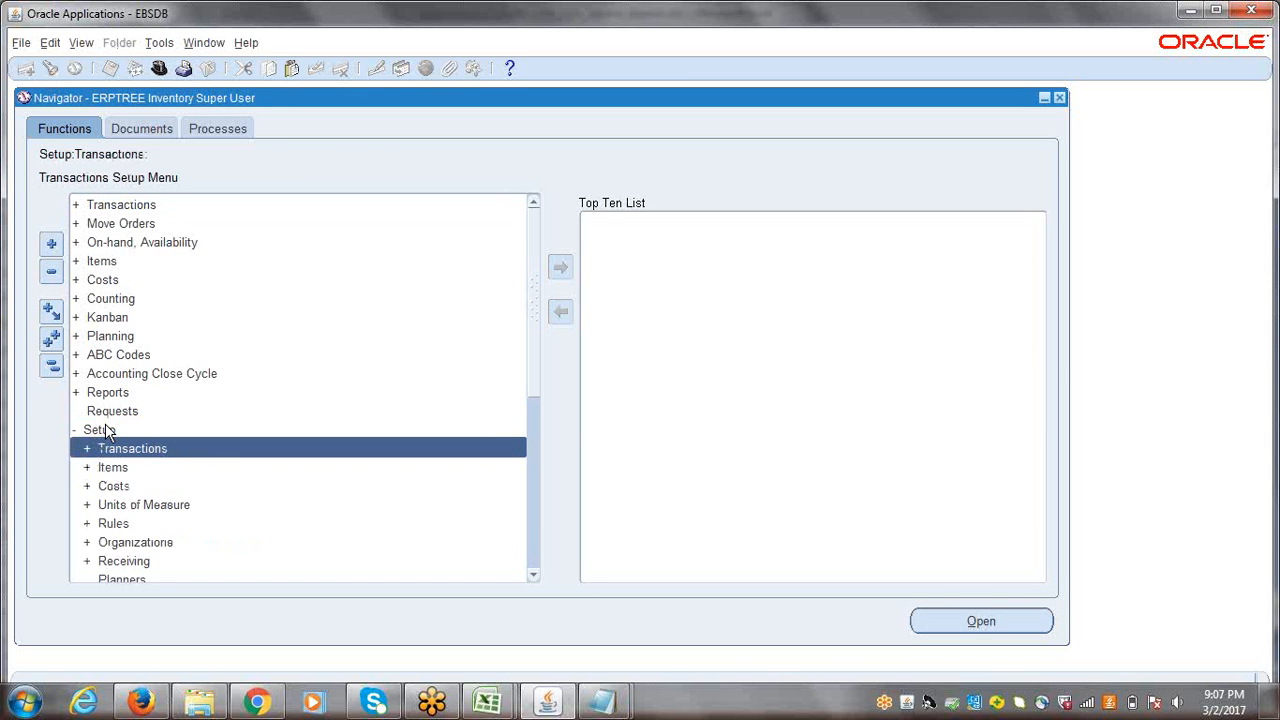
double_click(150, 545)
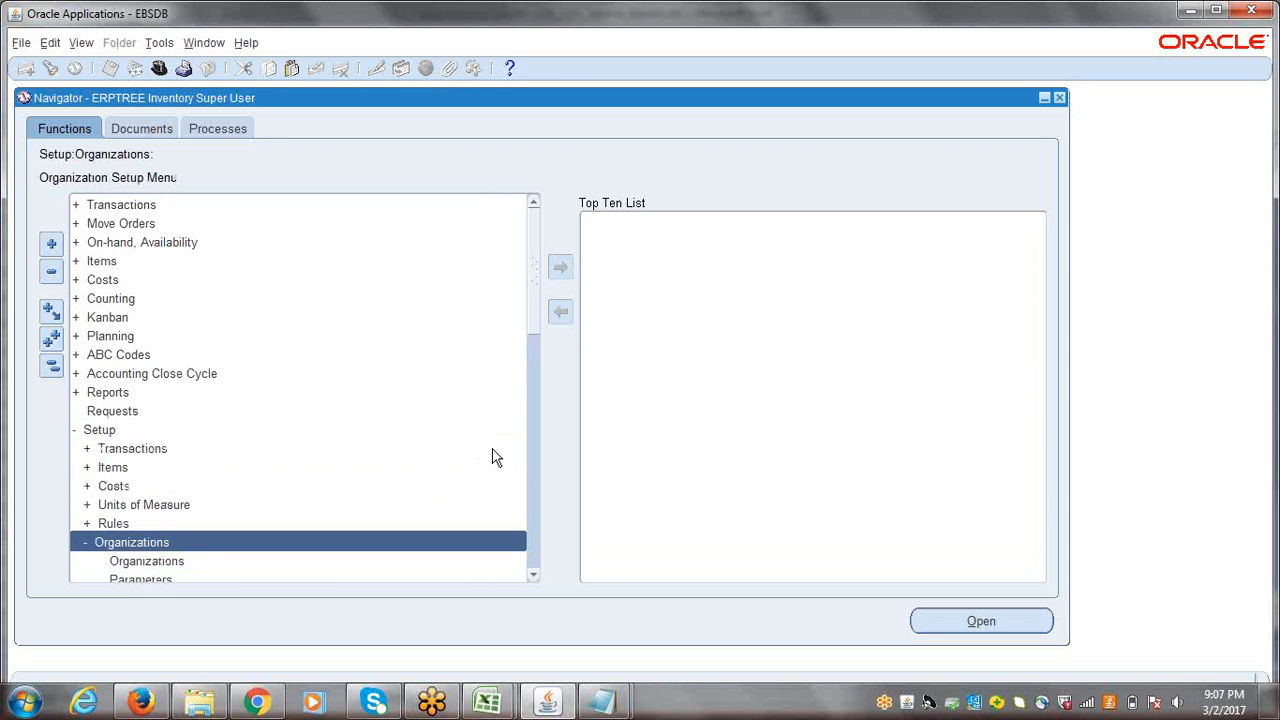
left_click_drag(533, 274, 530, 340)
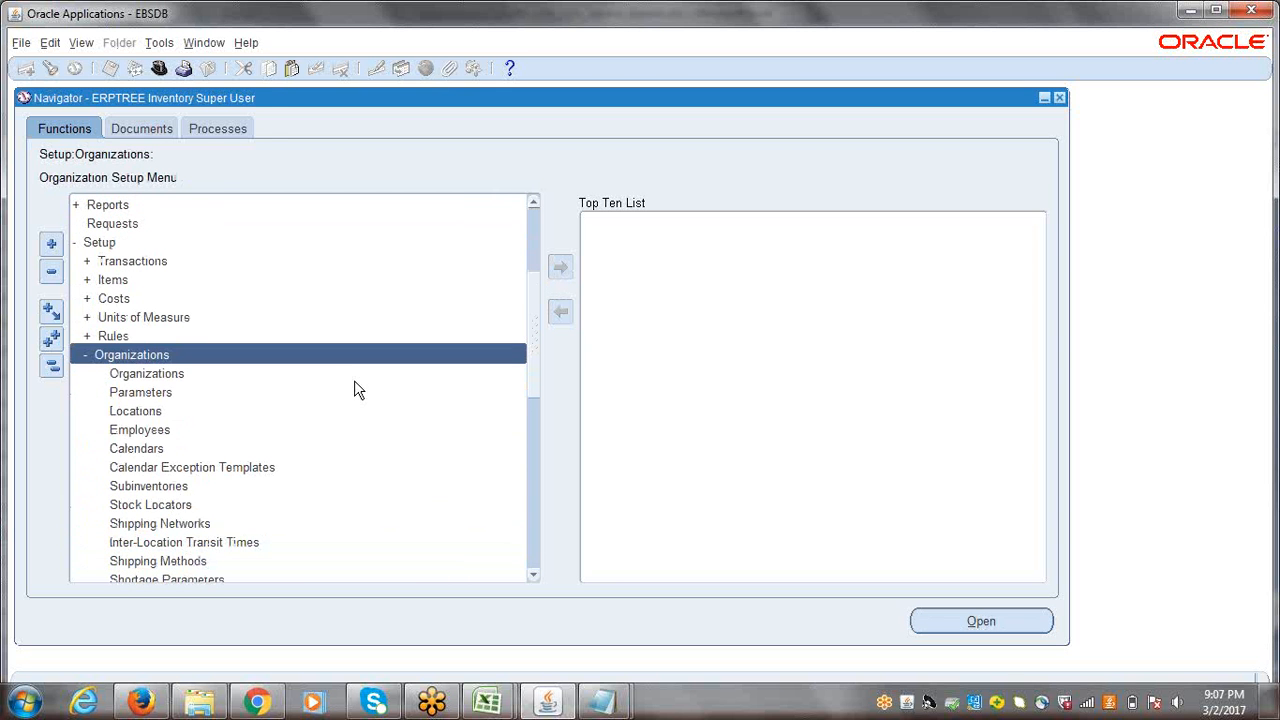
left_click(125, 379)
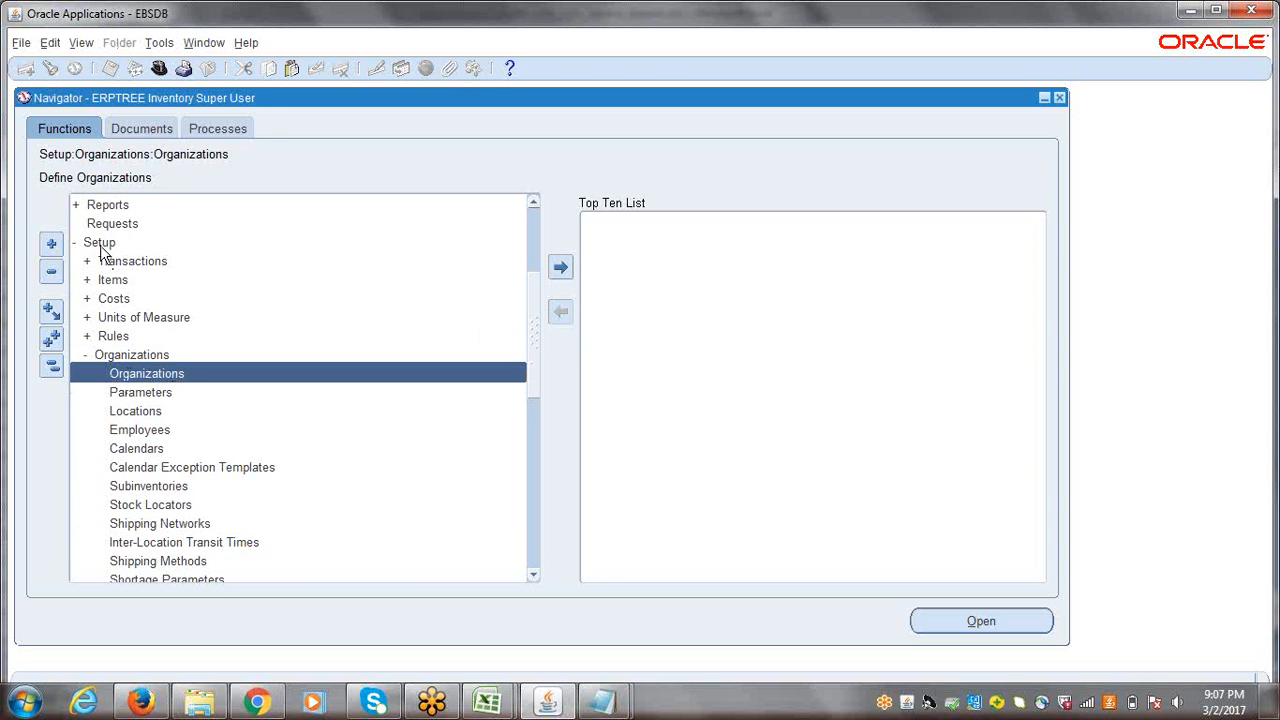
double_click(172, 375)
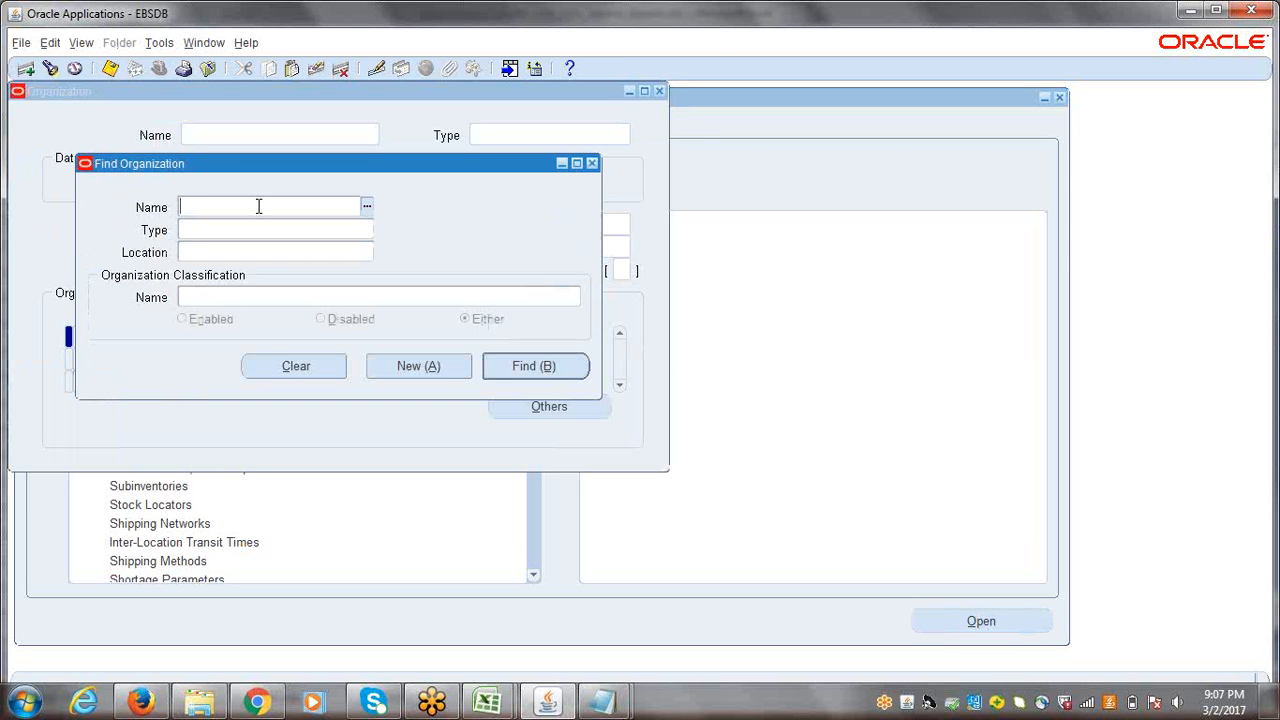
Step: Find the ERPTREE Item Master Inventory organization and load its record
type("ERPTREE")
left_click(274, 353)
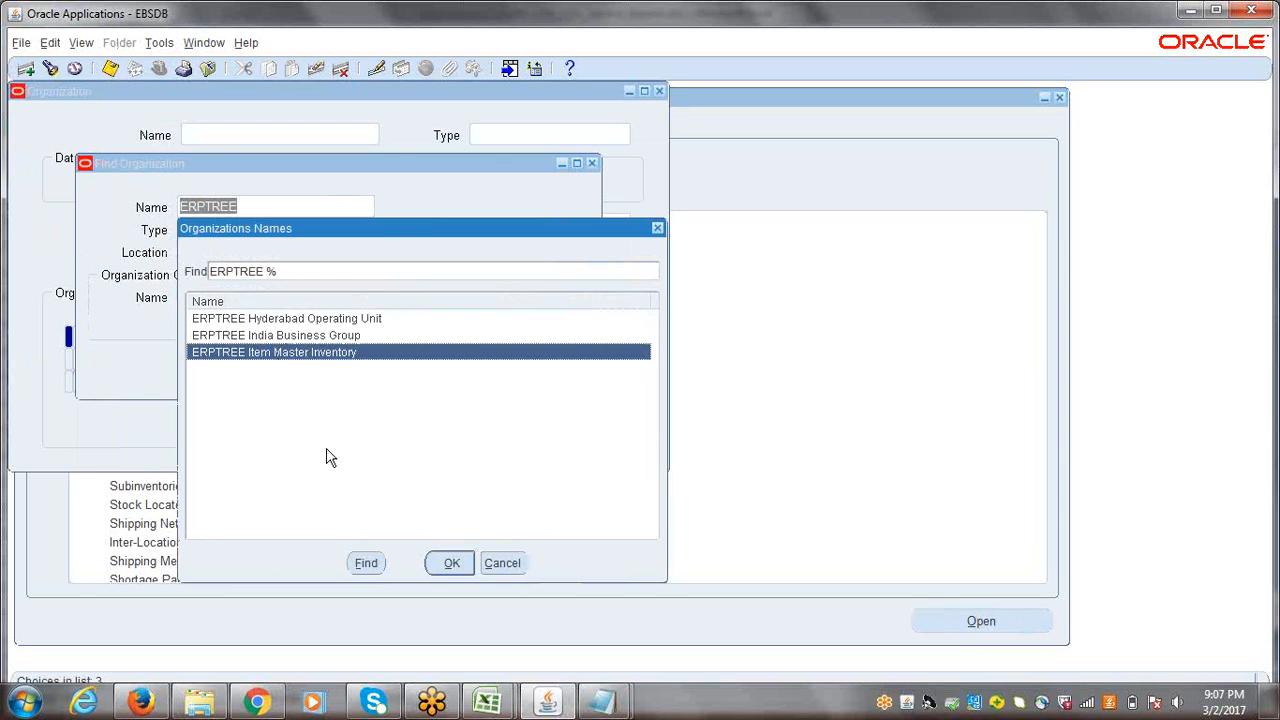
left_click(451, 563)
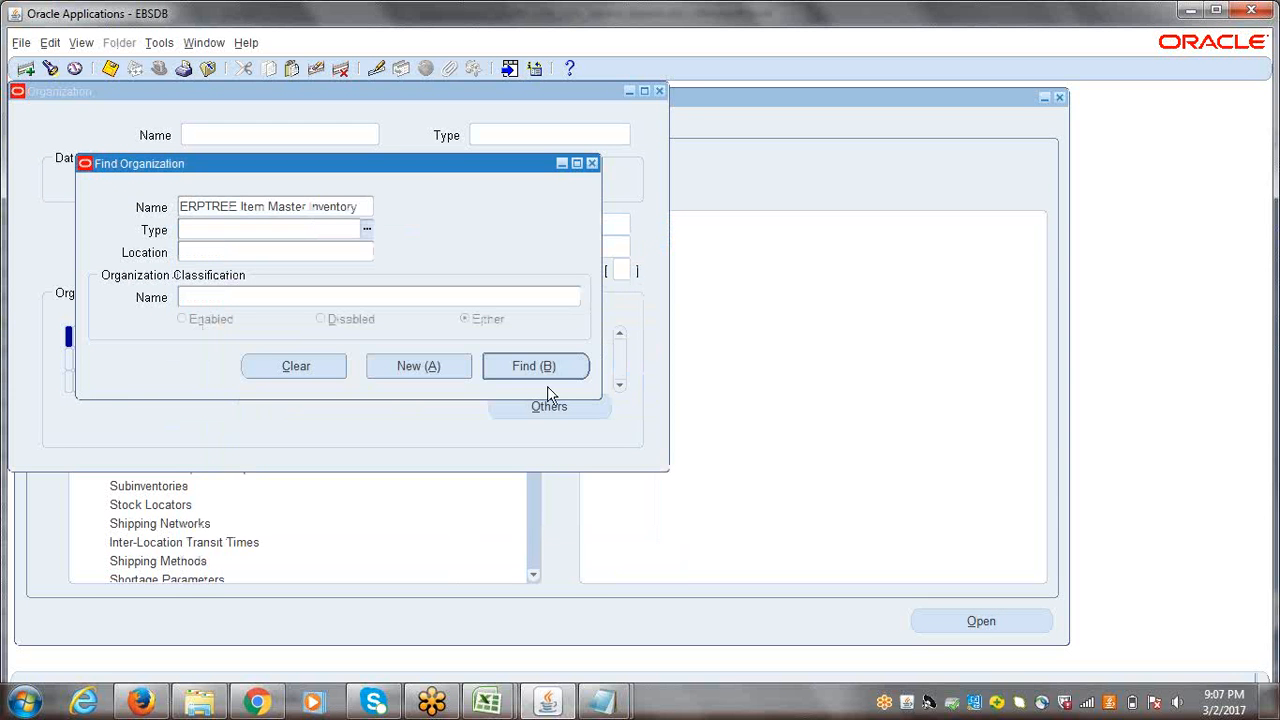
left_click(523, 368)
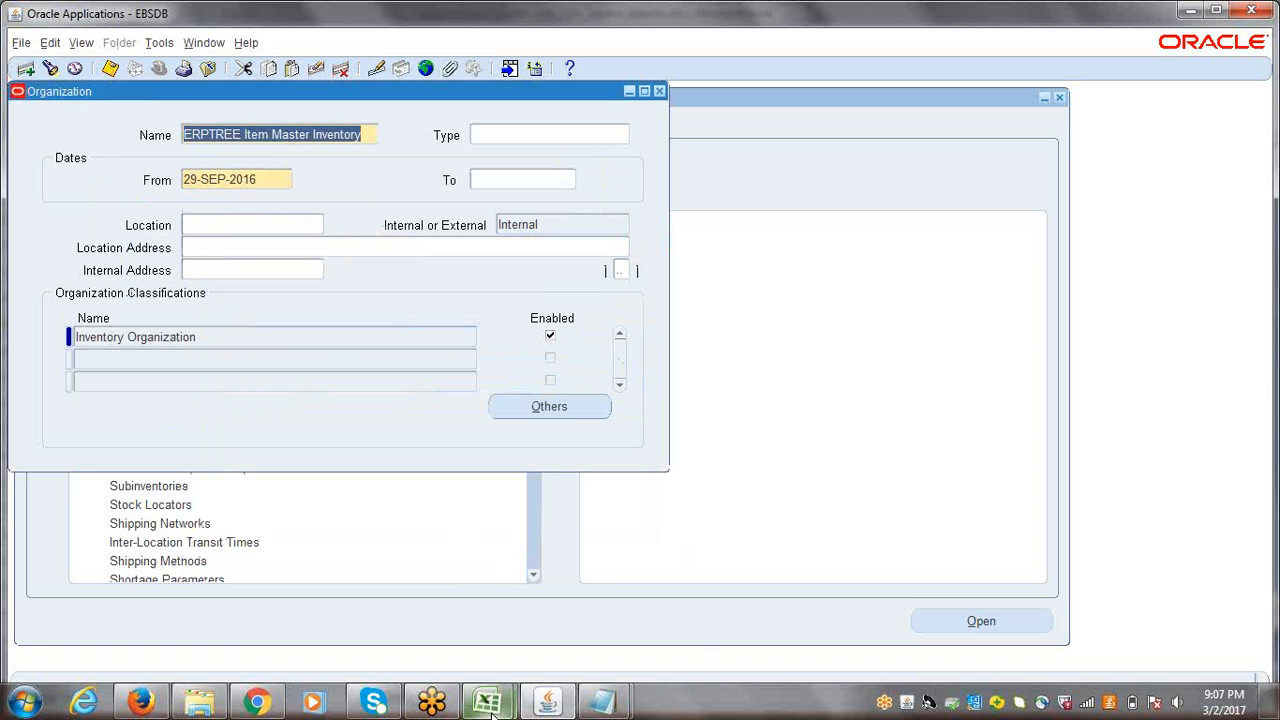
Step: Switch to the Excel session workbook, check the Inventory Information entry under Workday Calendar, and return to Oracle Applications
mouse_move(491, 705)
left_click(420, 623)
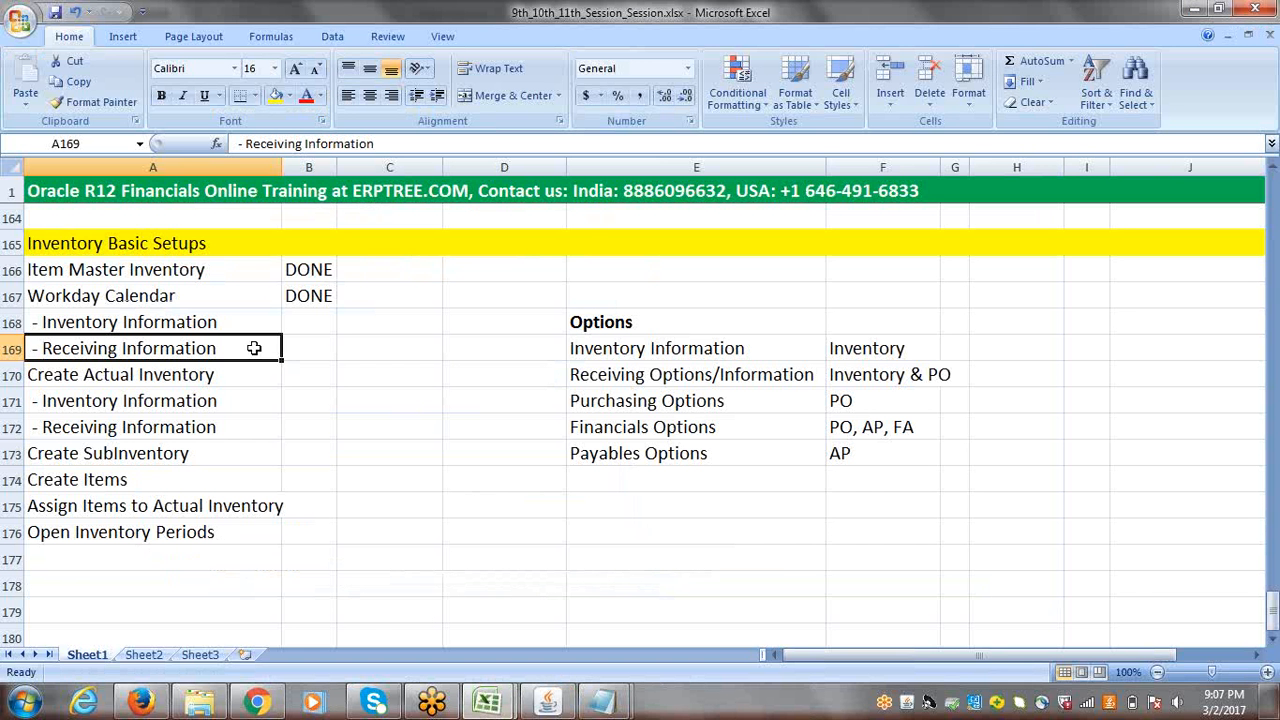
left_click(115, 322)
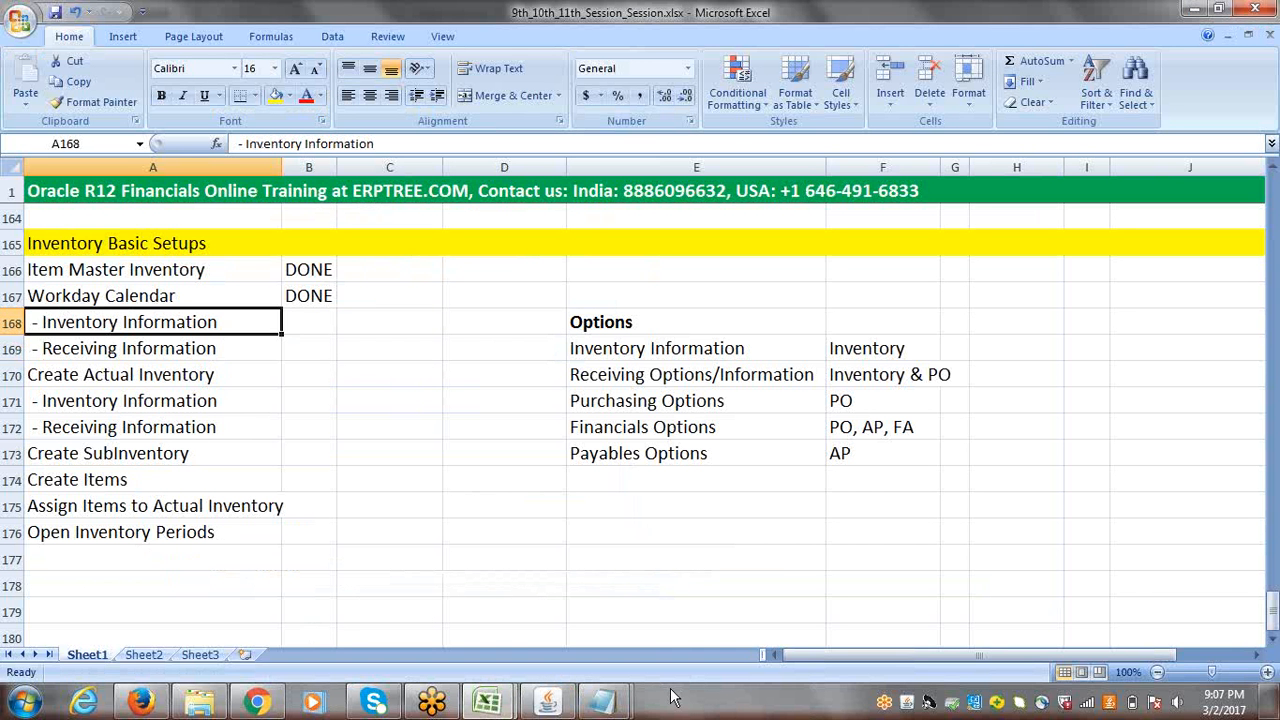
left_click(547, 702)
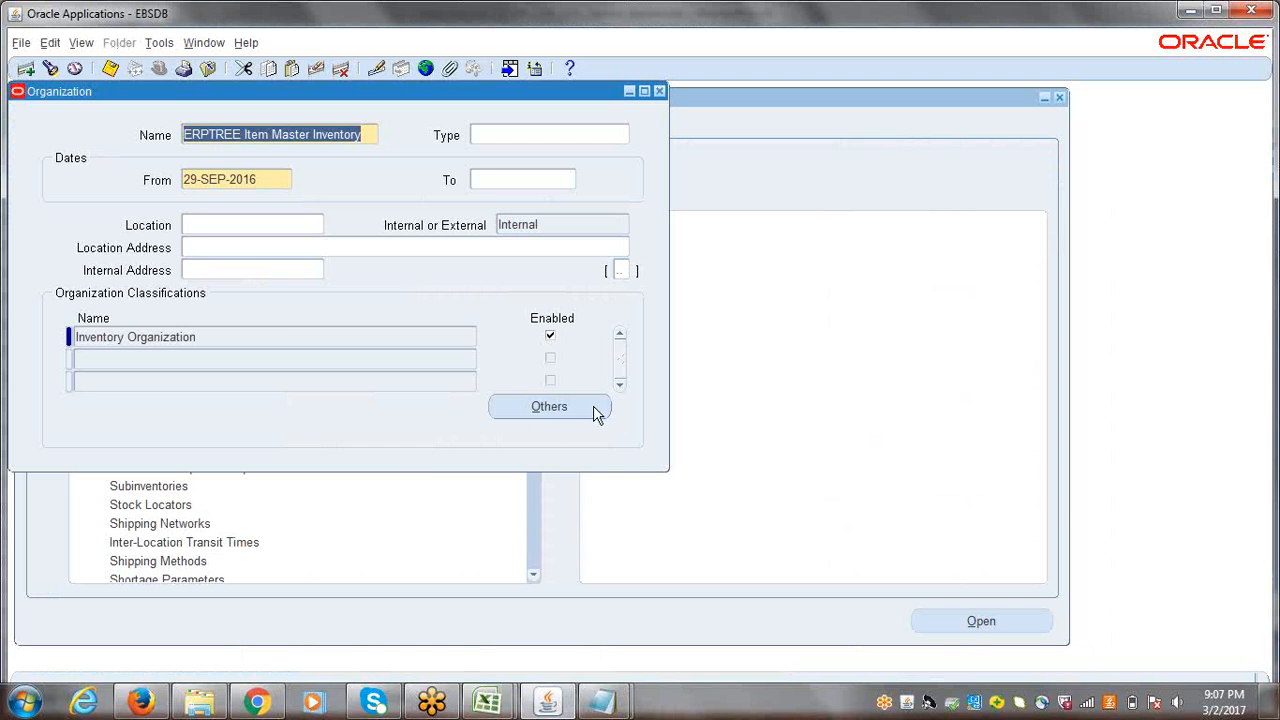
Step: Open the Inventory Information of the ERPTREE Item Master Inventory organization's Inventory Organization classification
left_click(565, 408)
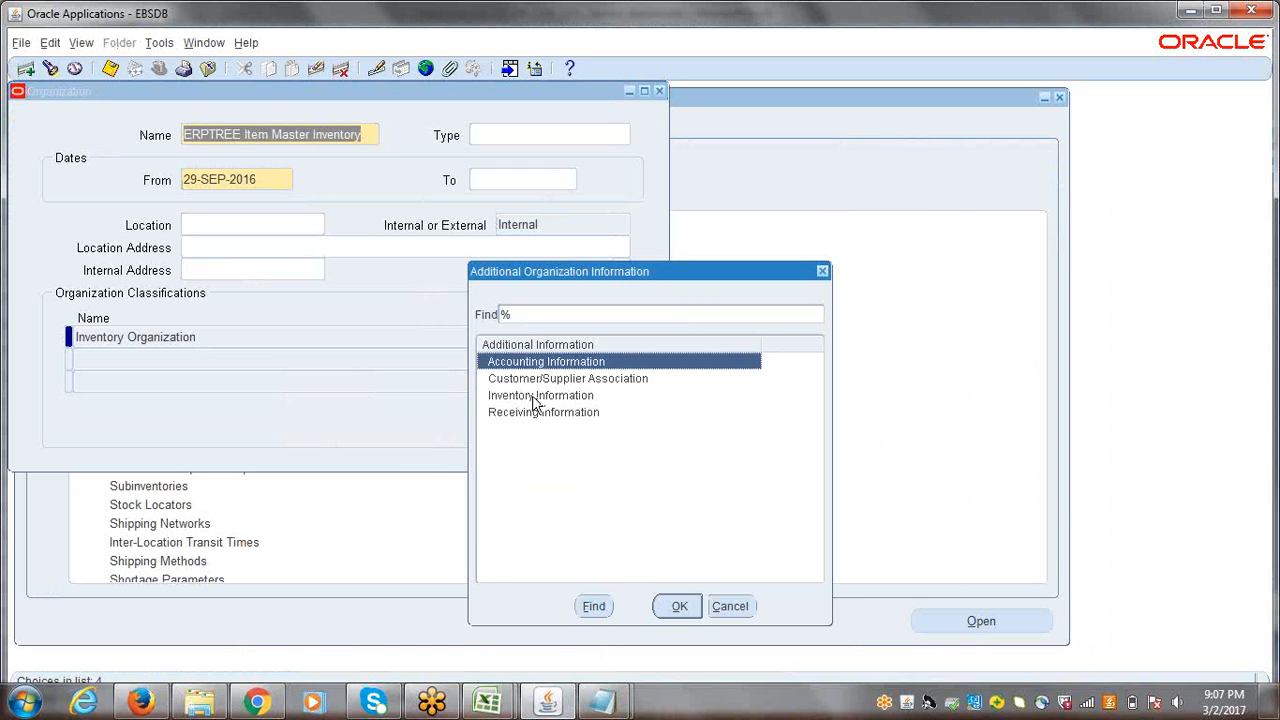
left_click(532, 396)
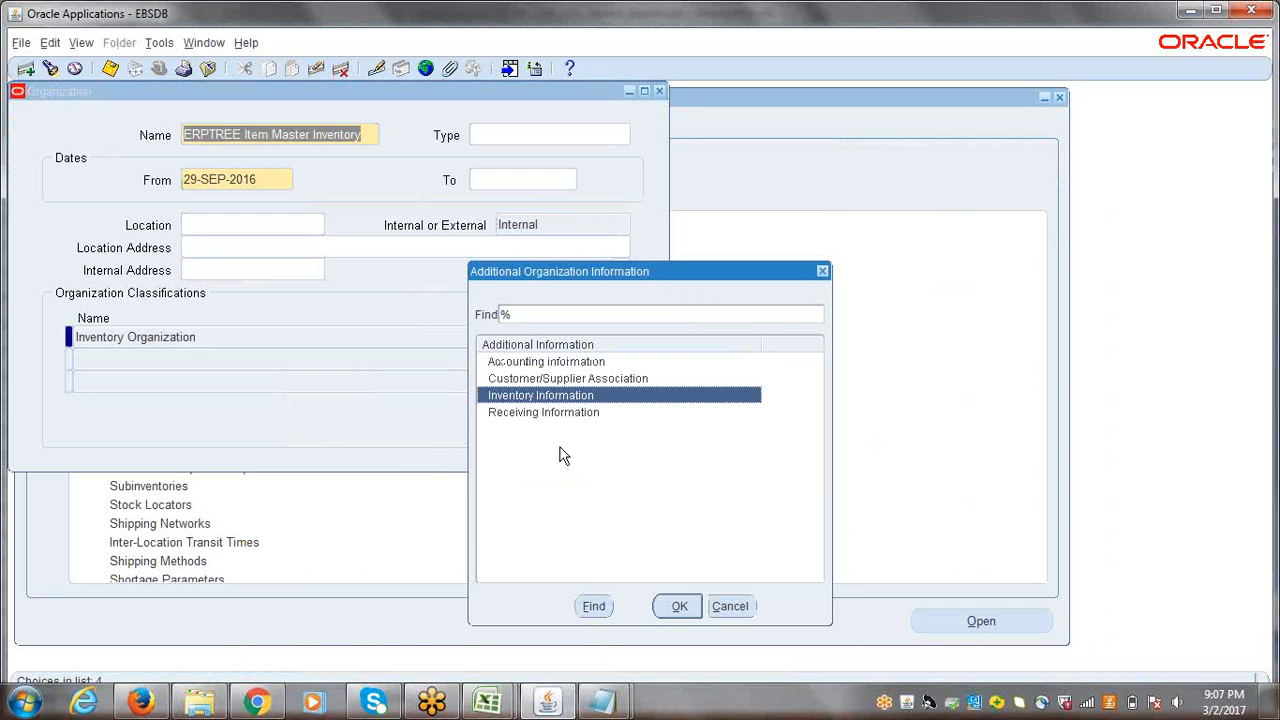
left_click(679, 606)
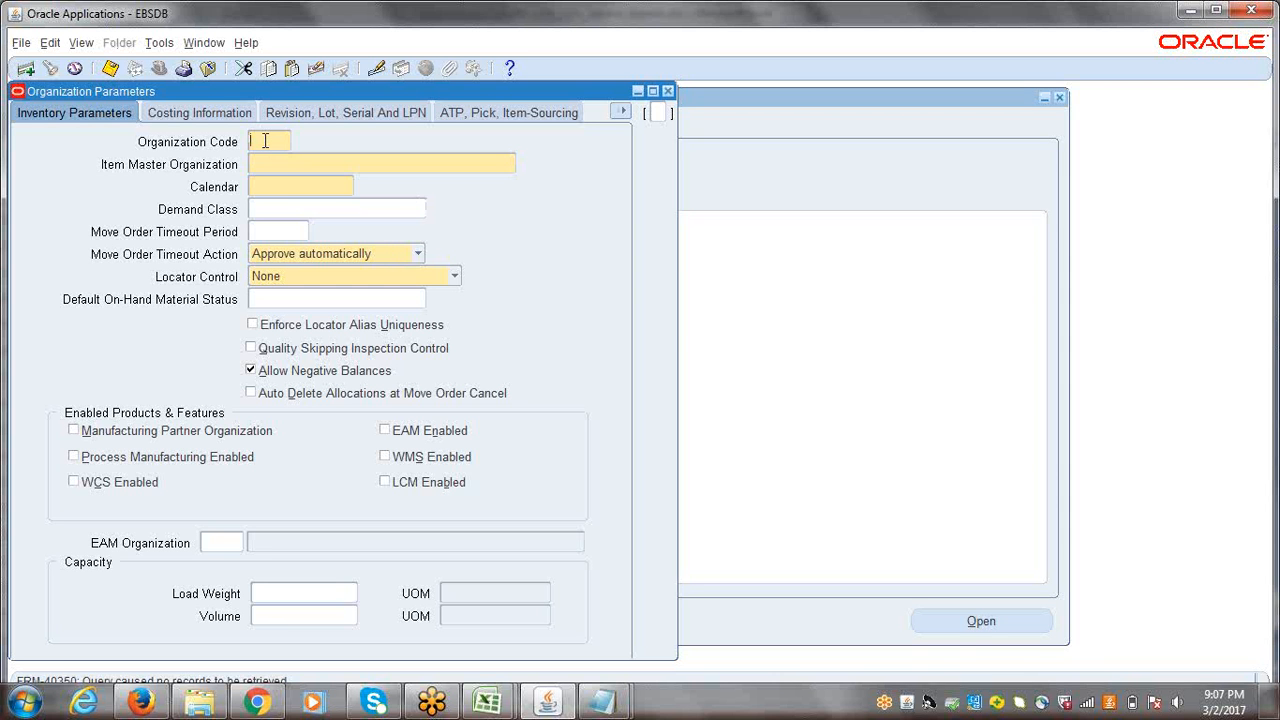
Step: Enter MIO as the organization code in the Inventory Parameters
type("IMD")
key("BackSpace")
key("BackSpace")
key("BackSpace")
type("M1D")
key("Tab")
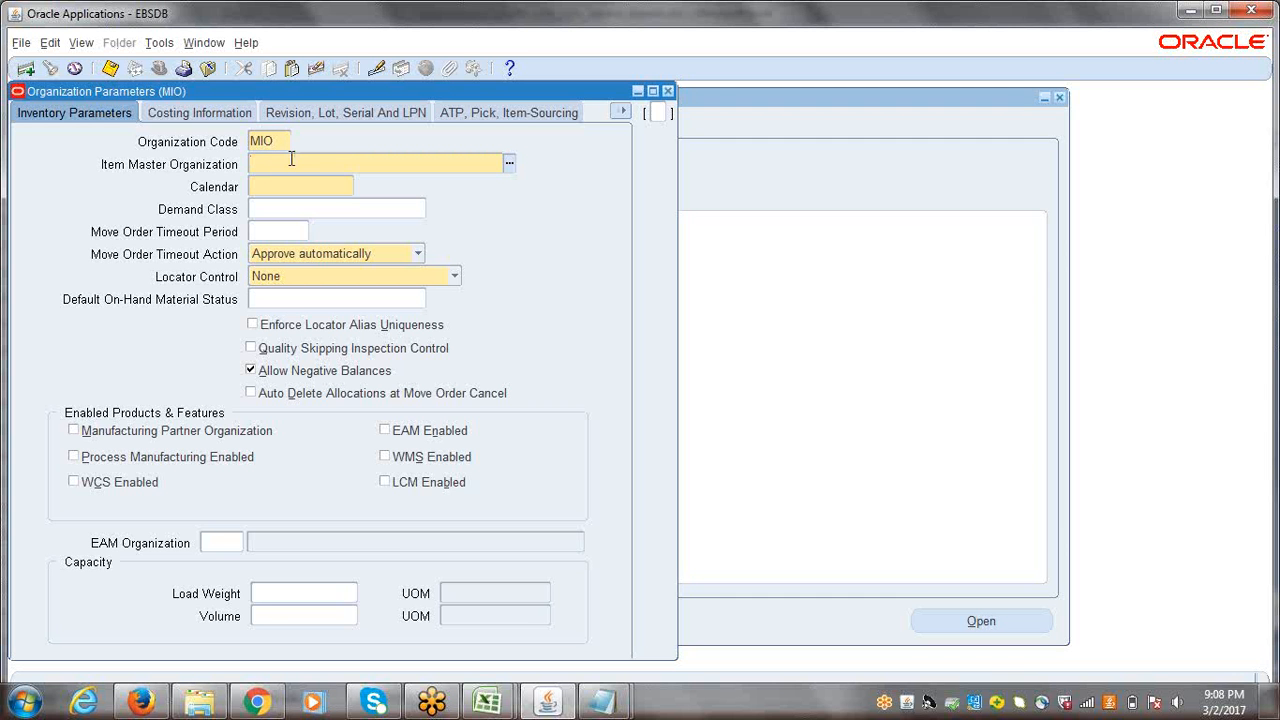
Step: Set the item master organization to ERPTREE Item Master Inventory and the calendar to ERP WDC
left_click_drag(228, 88, 431, 169)
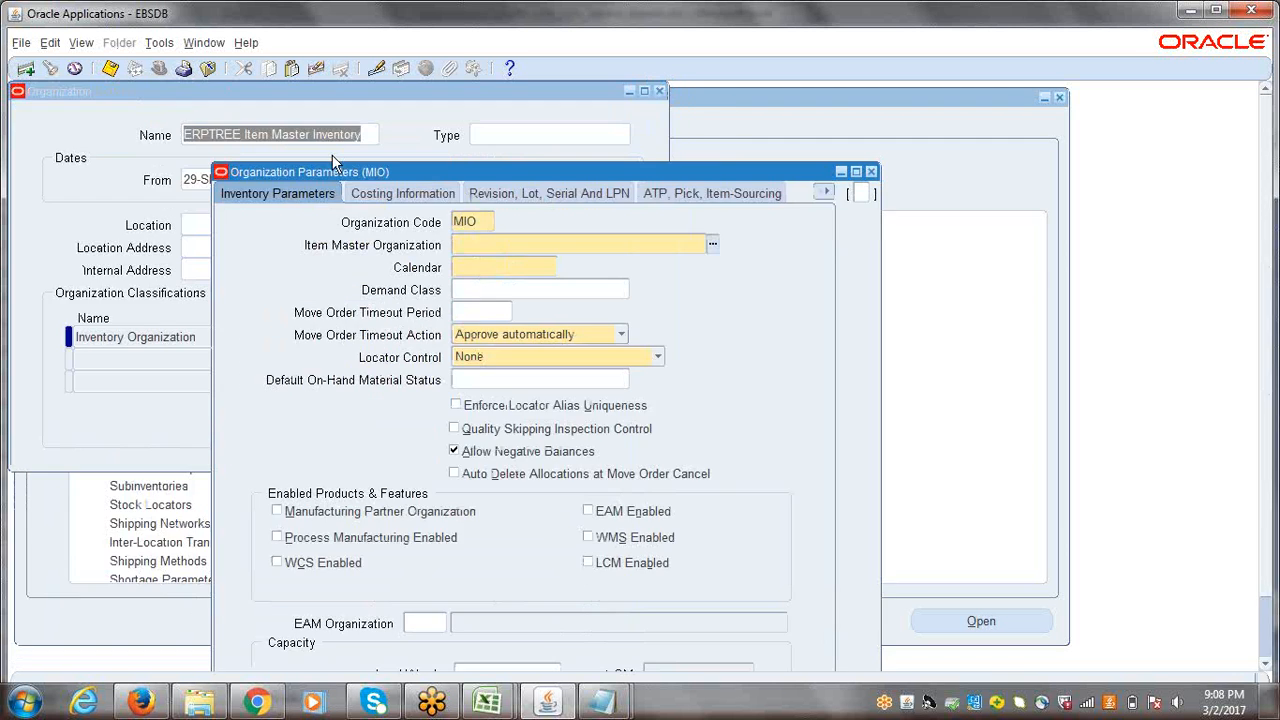
left_click(500, 256)
type("ERPTREE")
left_click(500, 262)
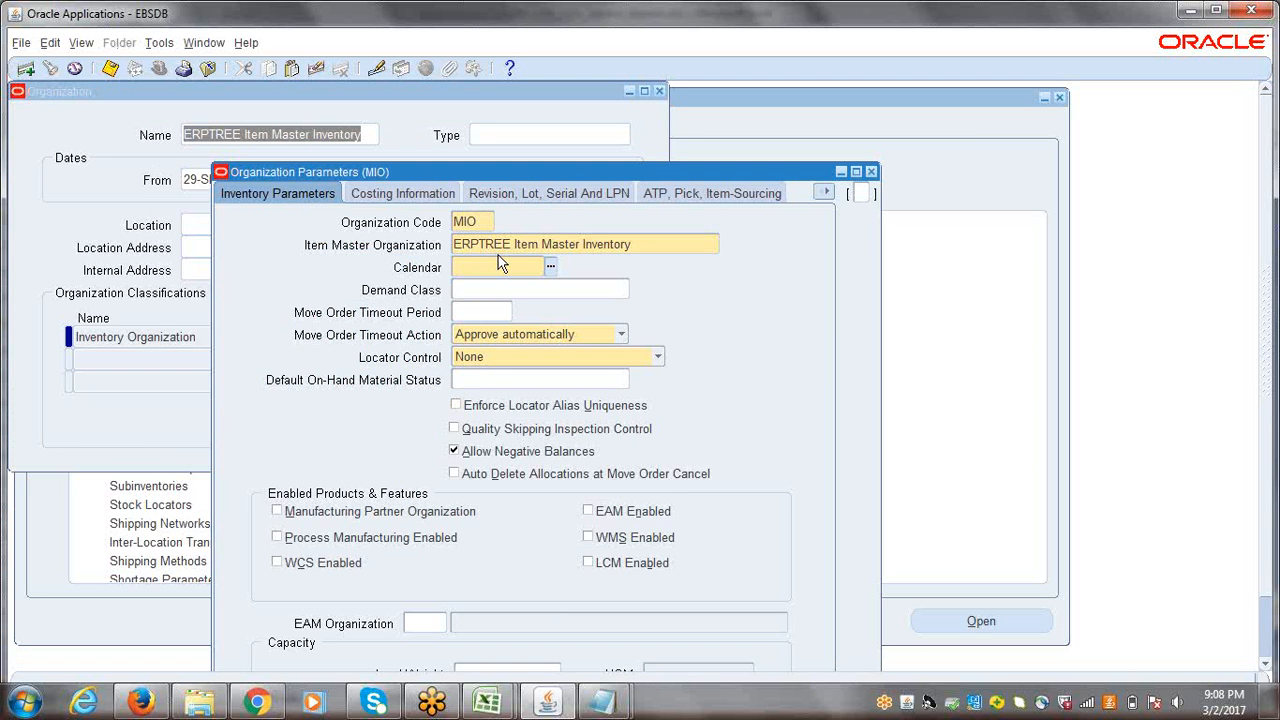
type("ERP")
key("Tab")
left_click_drag(452, 172, 468, 126)
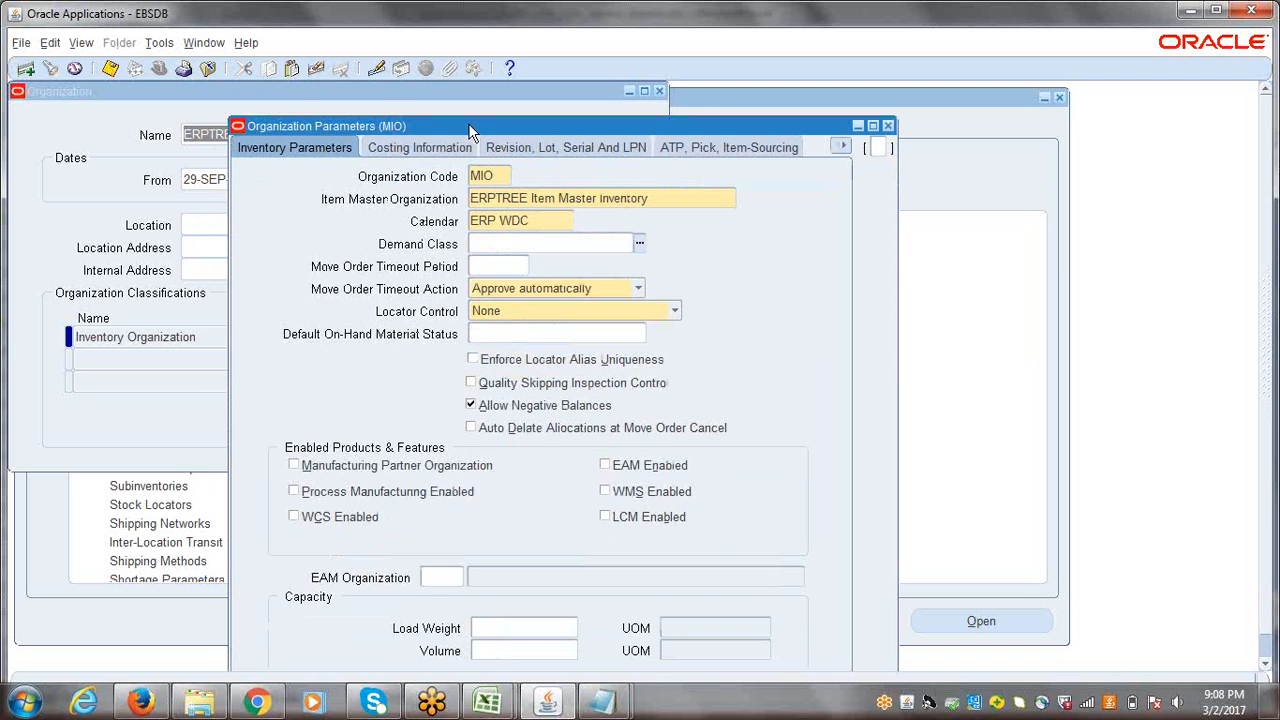
Step: Set the costing method to Standard in the organization's Costing Information
left_click(400, 150)
left_click(539, 204)
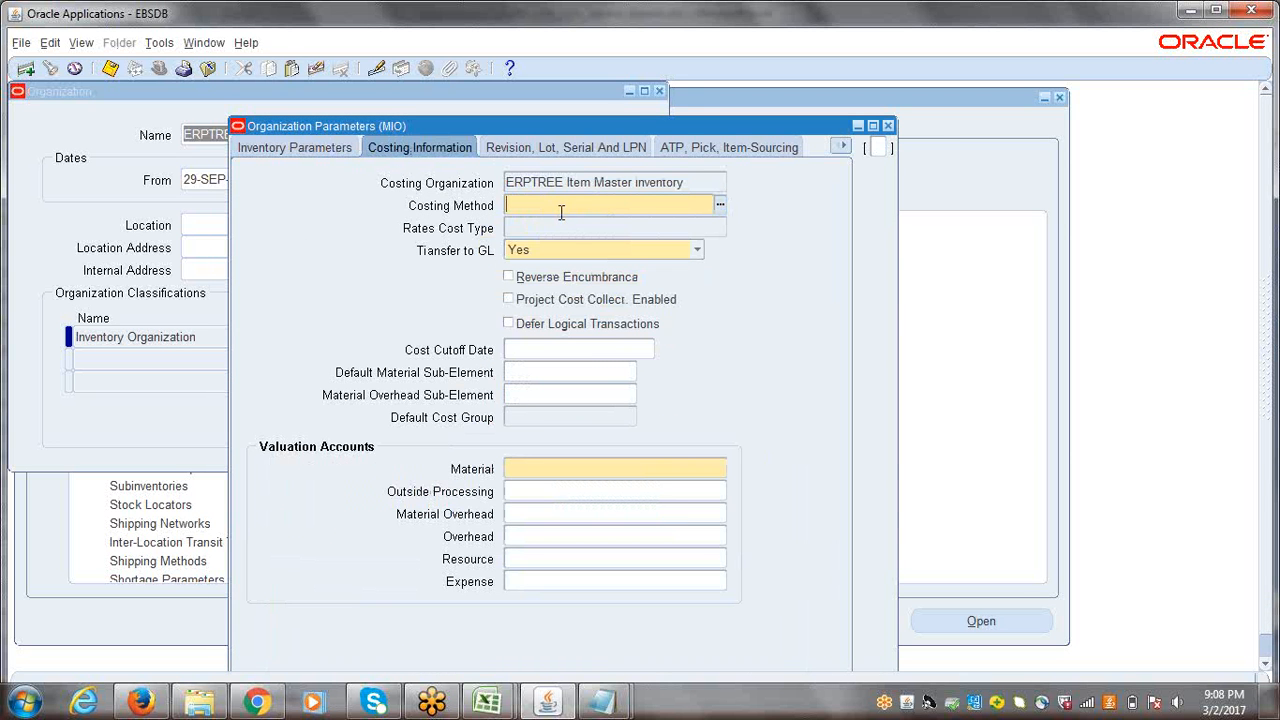
left_click(721, 207)
left_click(540, 368)
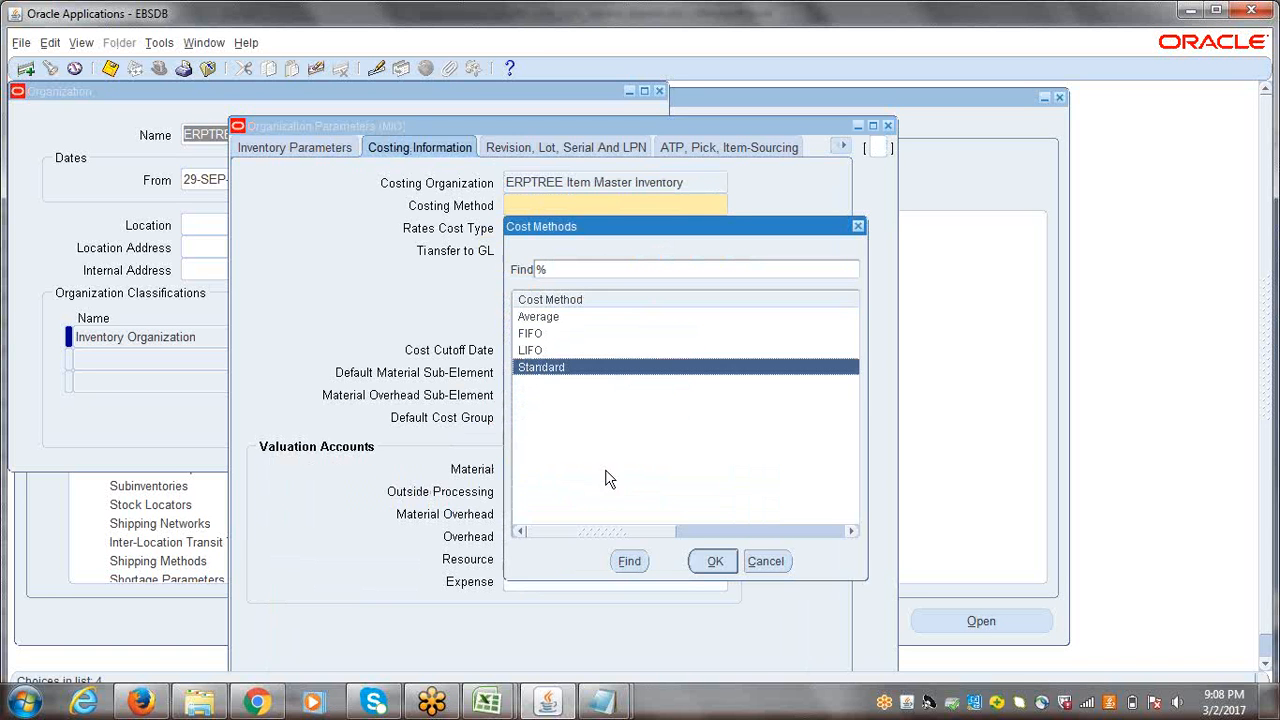
left_click(718, 561)
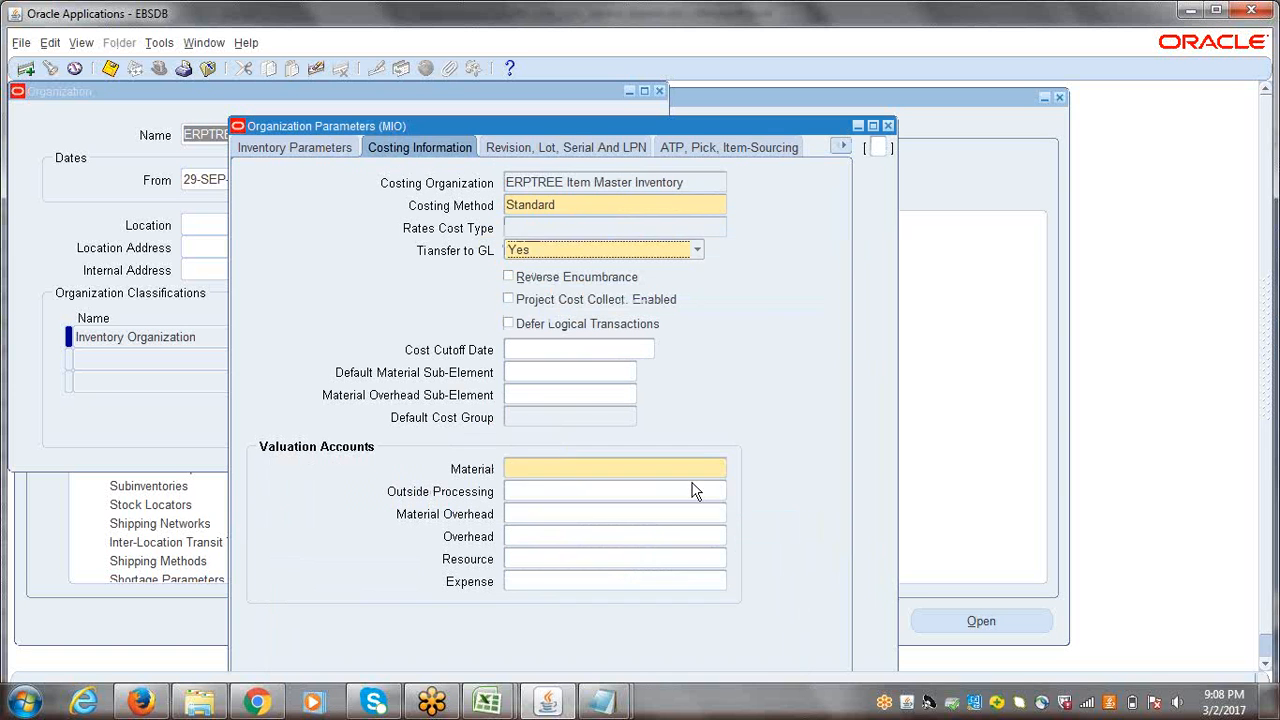
Step: Open the account segments for the Material valuation account and check the available Department values without choosing another one
left_click(548, 479)
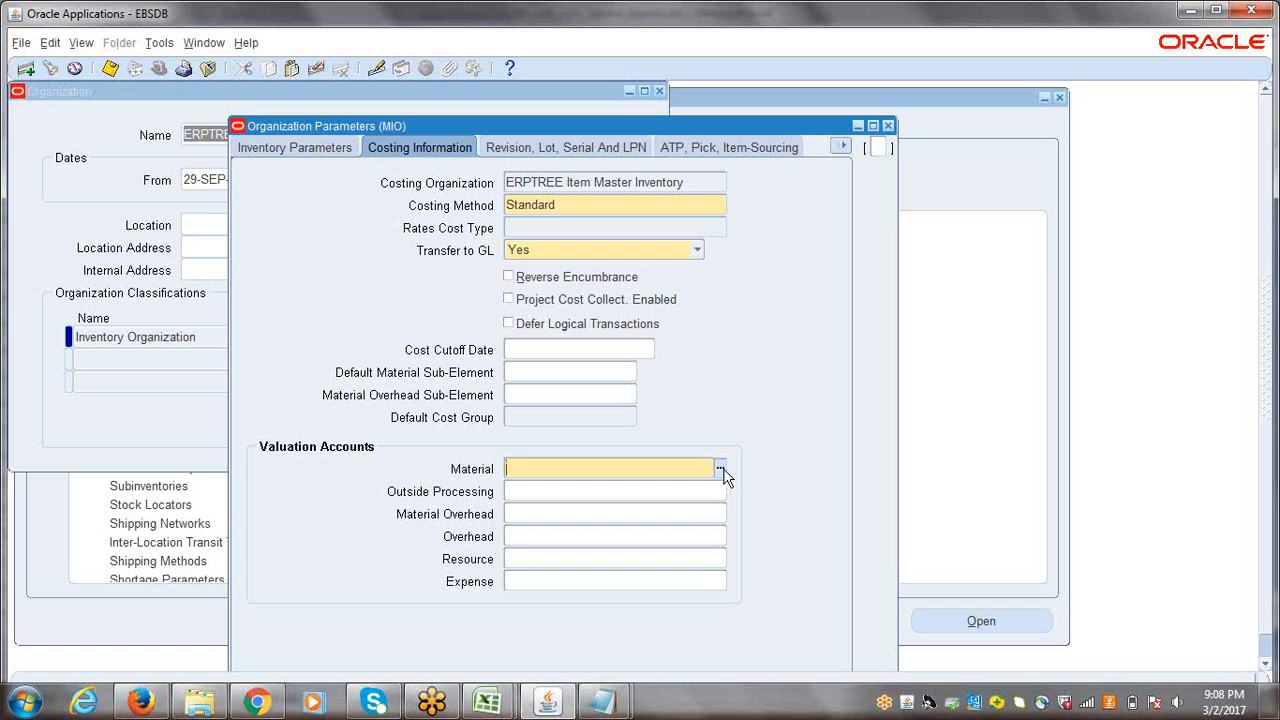
left_click(719, 468)
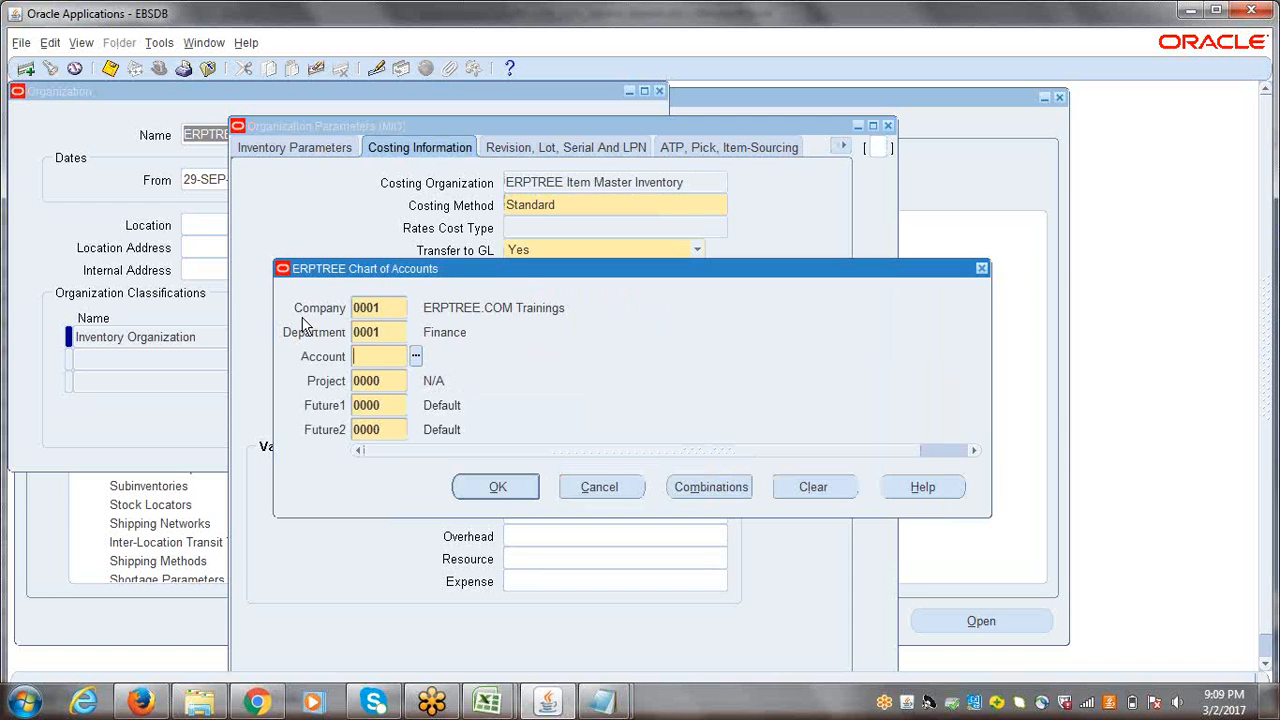
double_click(401, 328)
left_click(414, 332)
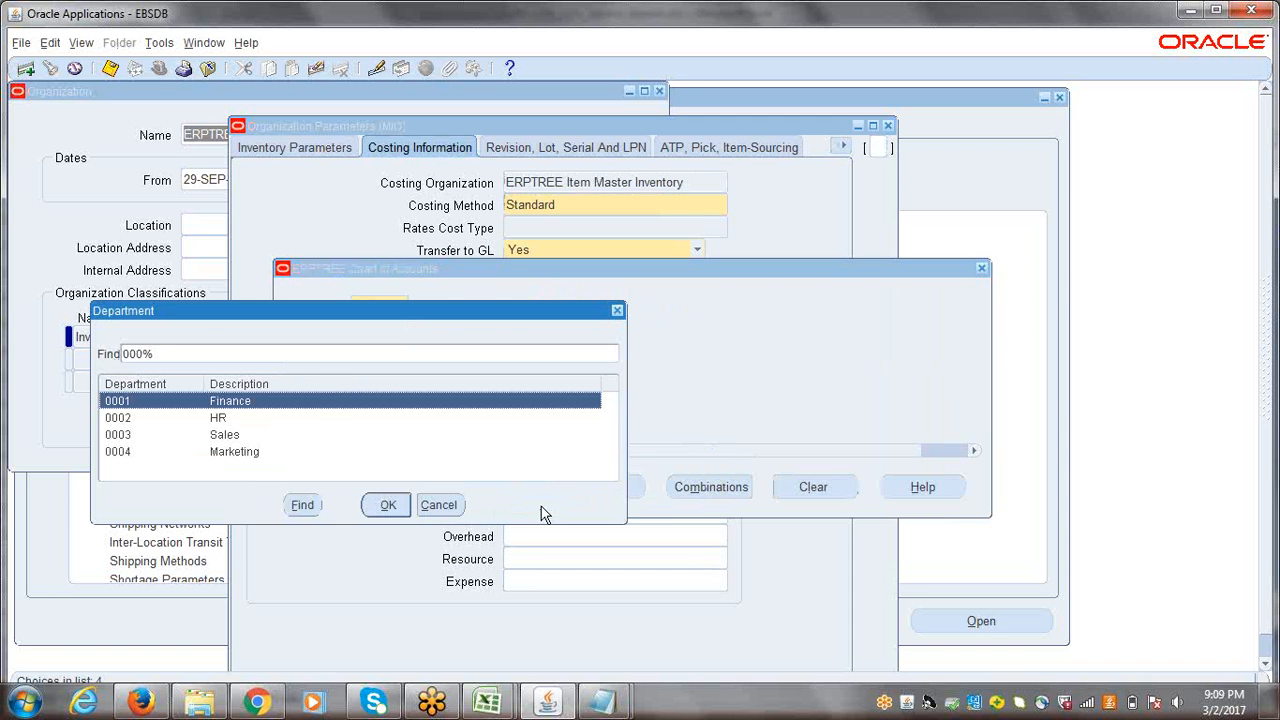
left_click(449, 507)
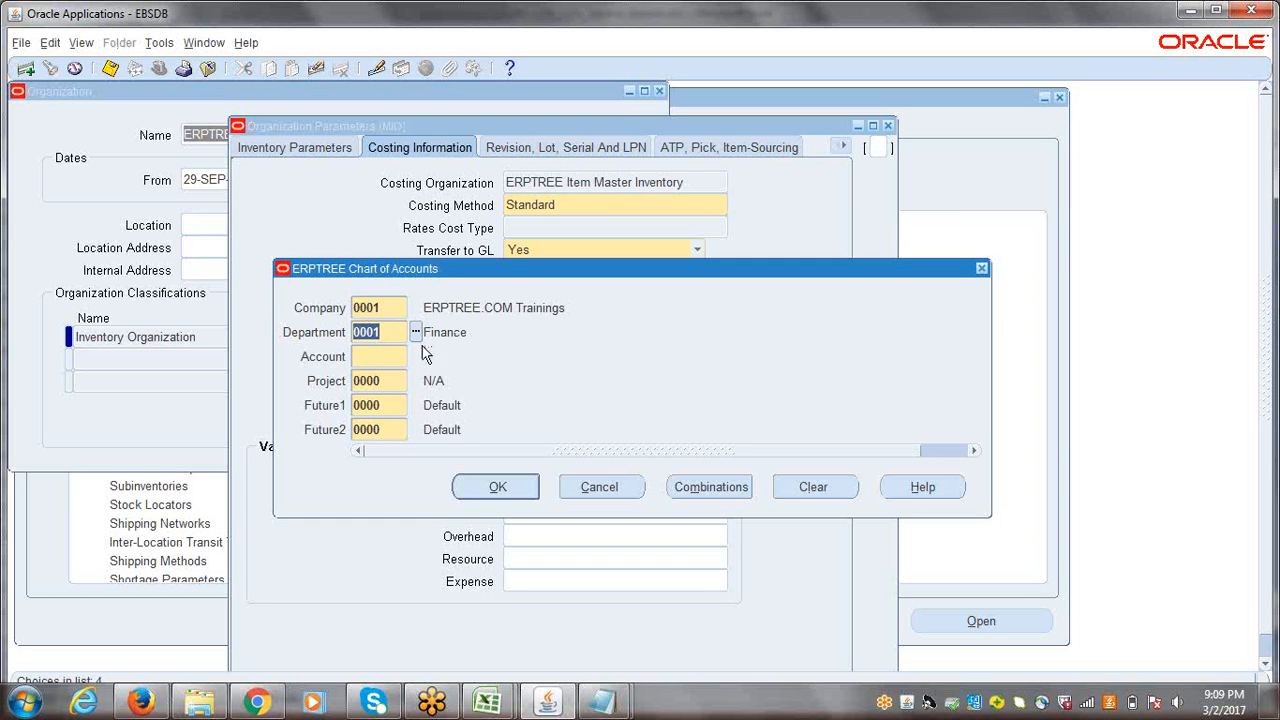
Step: Search the account values for MATER and assign 1410 Inventory Material Value to the Material valuation account
left_click(380, 356)
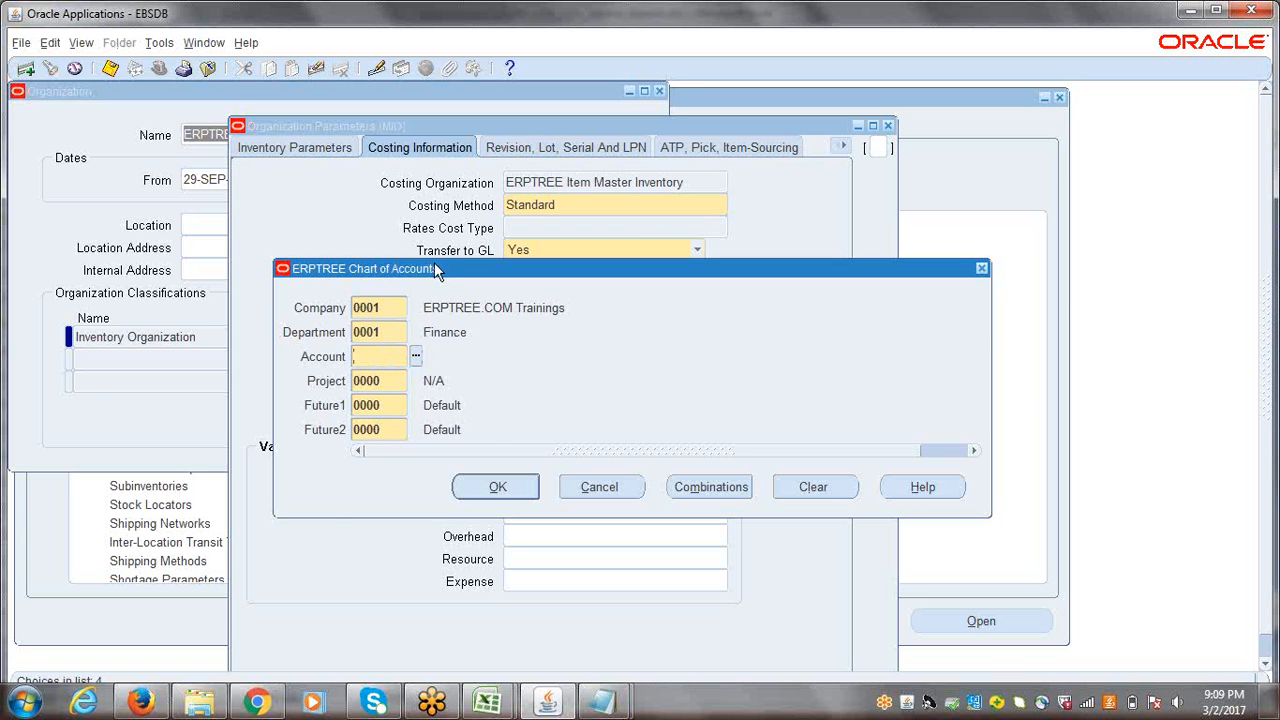
left_click_drag(434, 263, 778, 285)
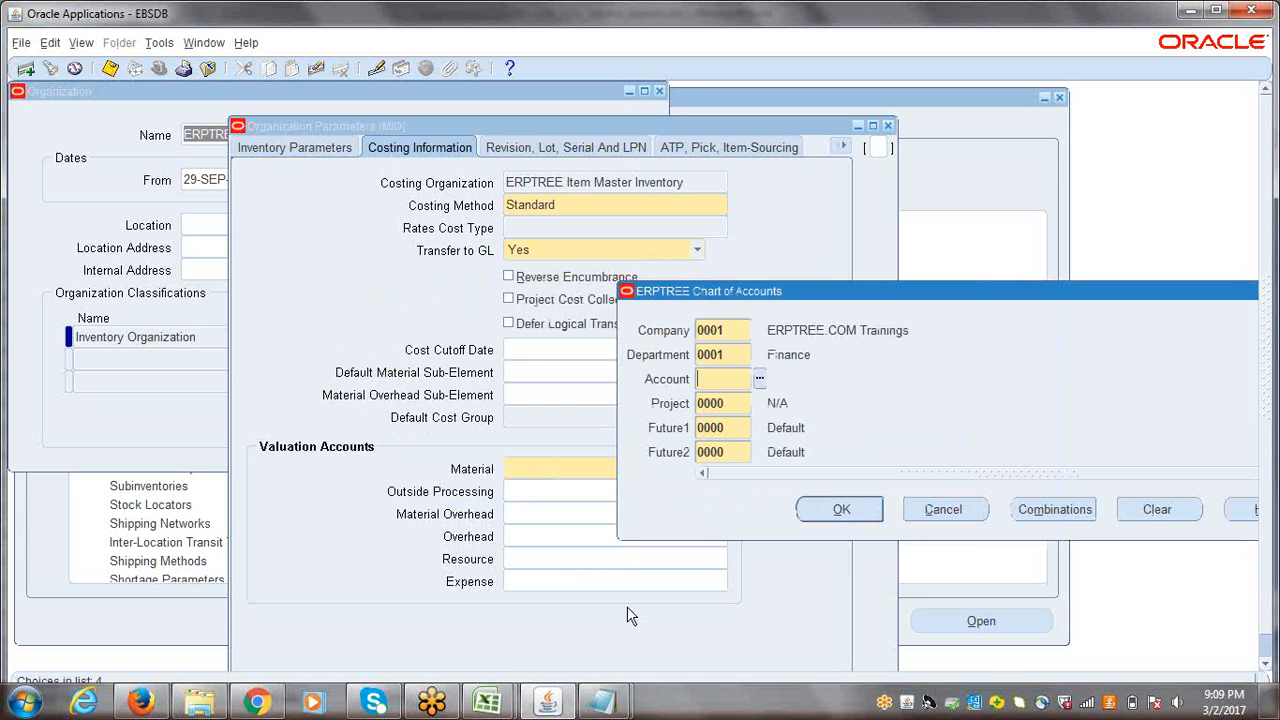
left_click(760, 380)
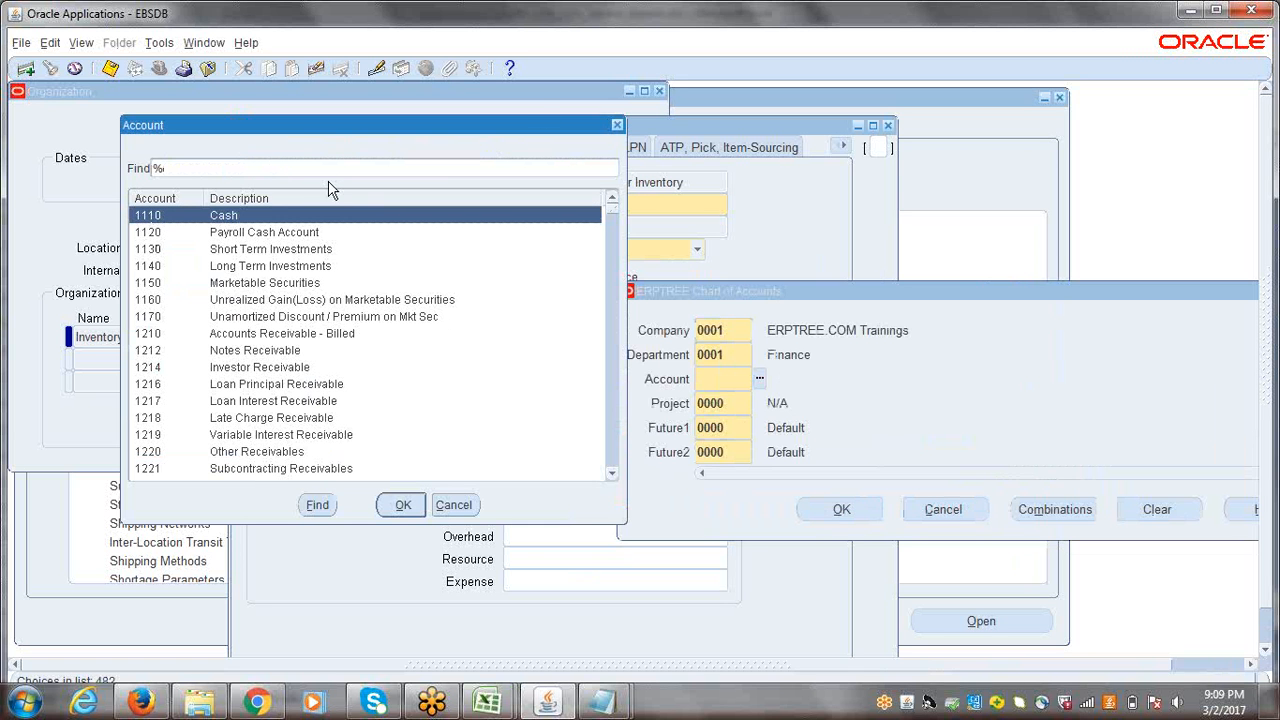
type("MATER%")
key("Return")
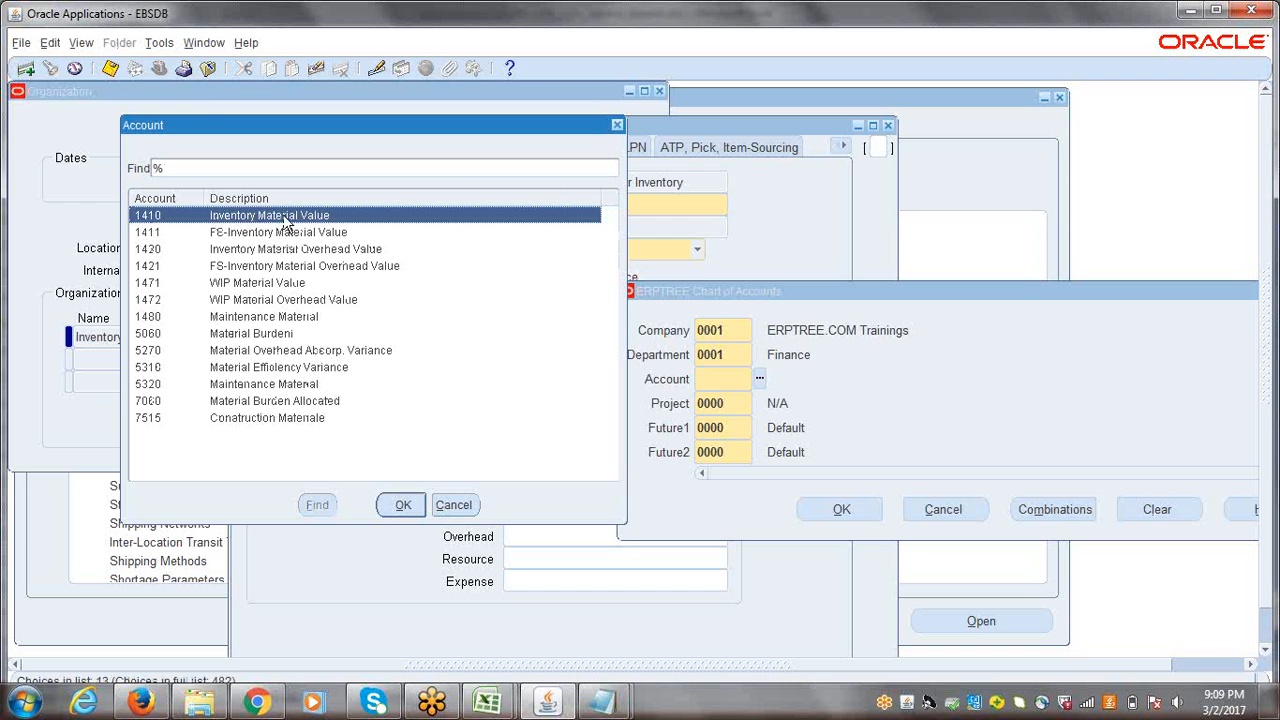
left_click(408, 508)
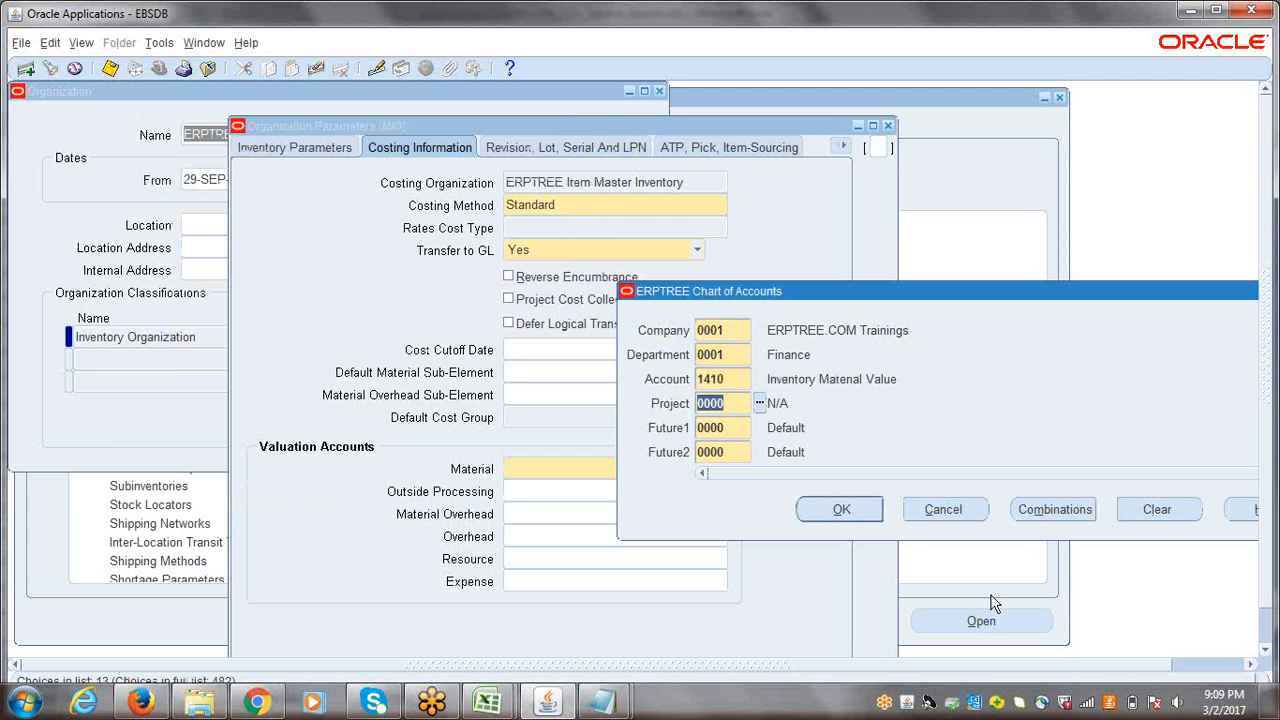
left_click(845, 511)
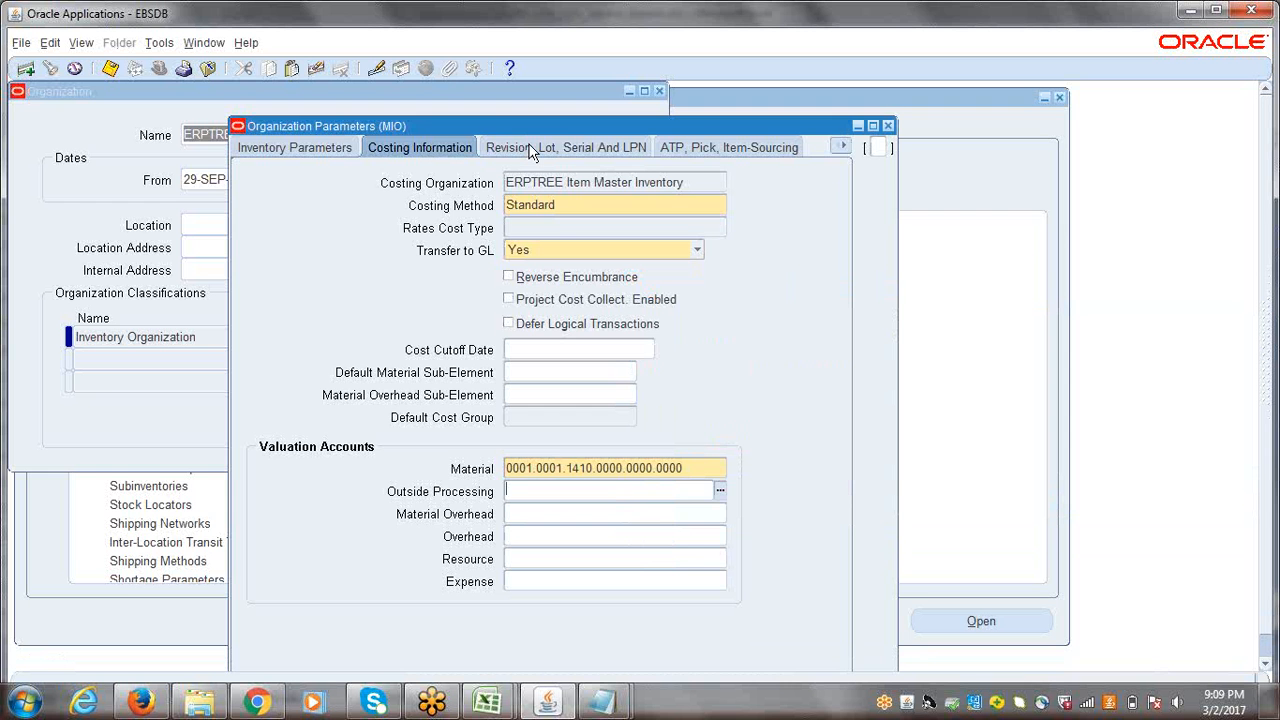
Step: Set the starting serial number to 1 in the organization's Serial Control parameters
left_click_drag(494, 126, 403, 113)
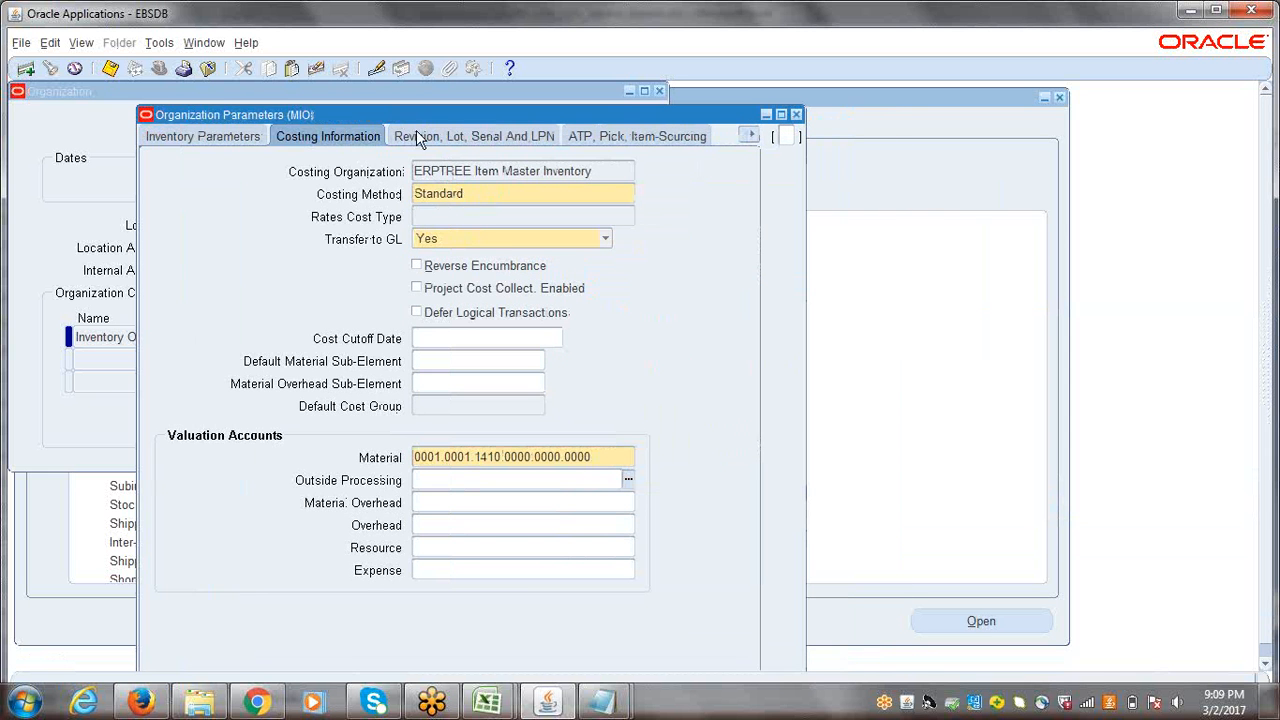
left_click(443, 138)
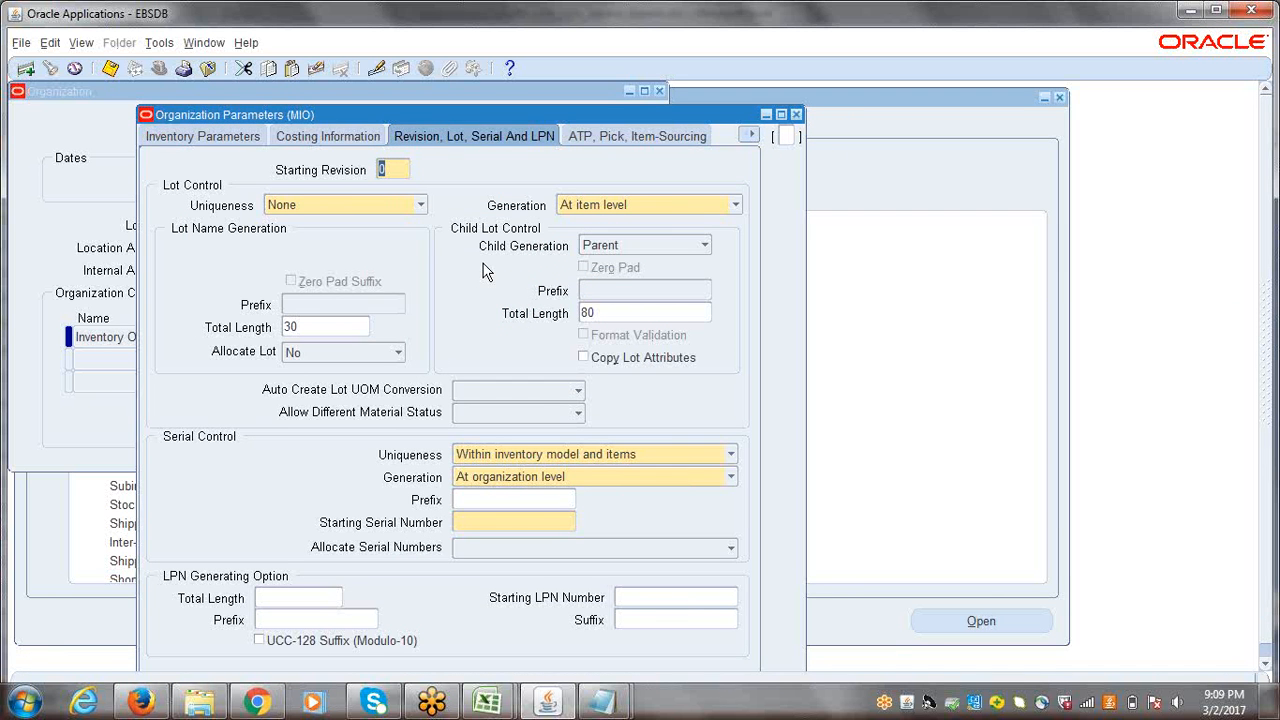
left_click(391, 171)
left_click(476, 527)
type("1")
Step: Review the organization's ATP, picking and item-sourcing defaults and its inter-organization transfer information
left_click(605, 139)
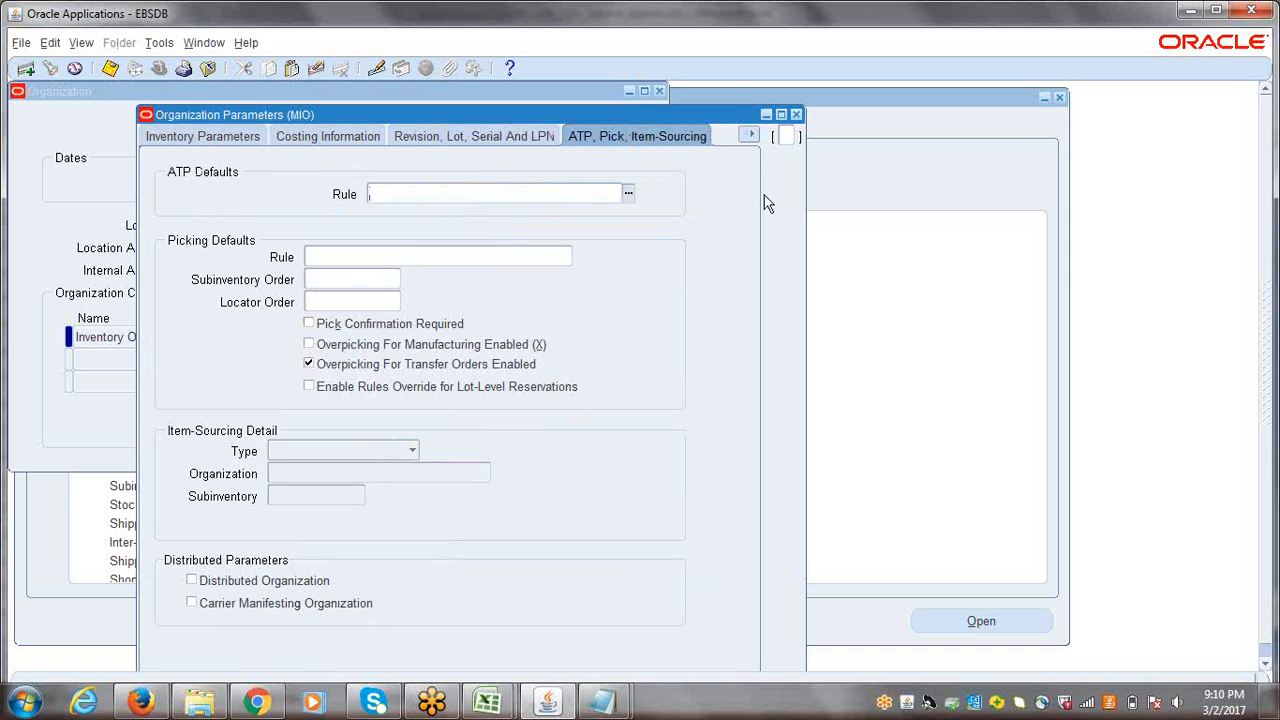
left_click(752, 137)
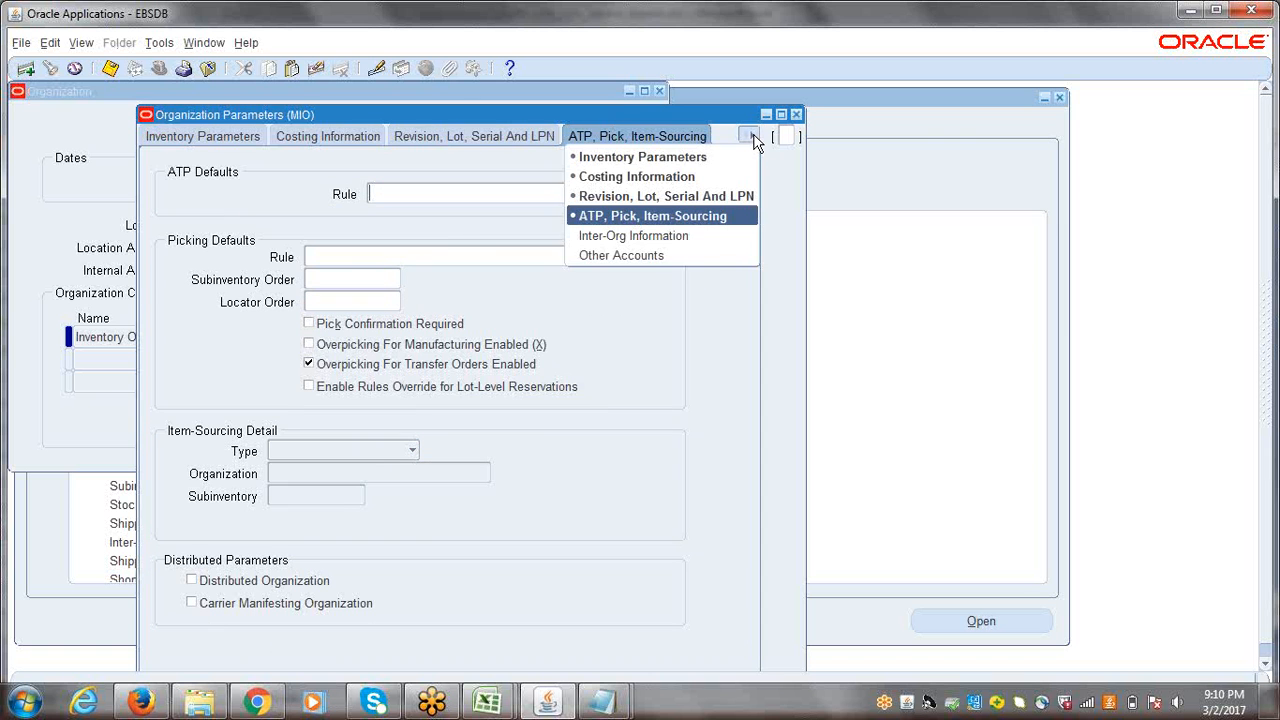
left_click(655, 236)
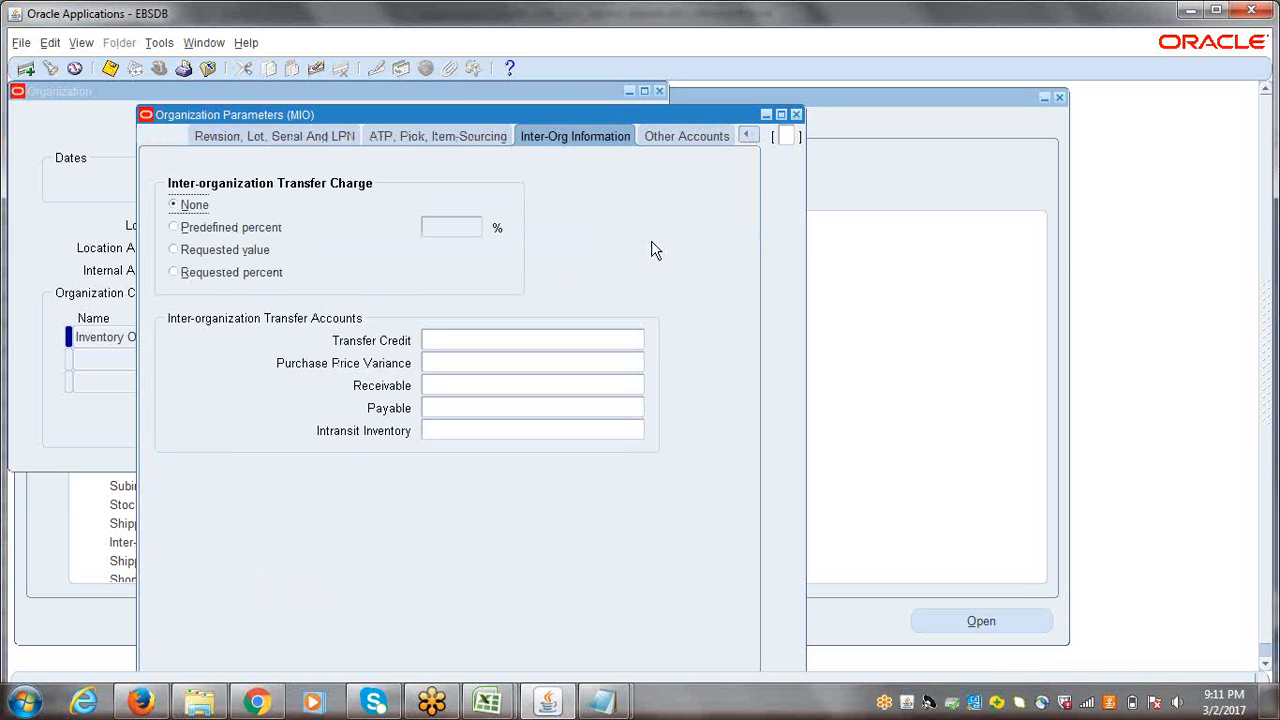
Step: Search the account values for PURCH and assign 5210 Purchase Price Variance to the Purchase Price Variance receiving account
left_click(668, 140)
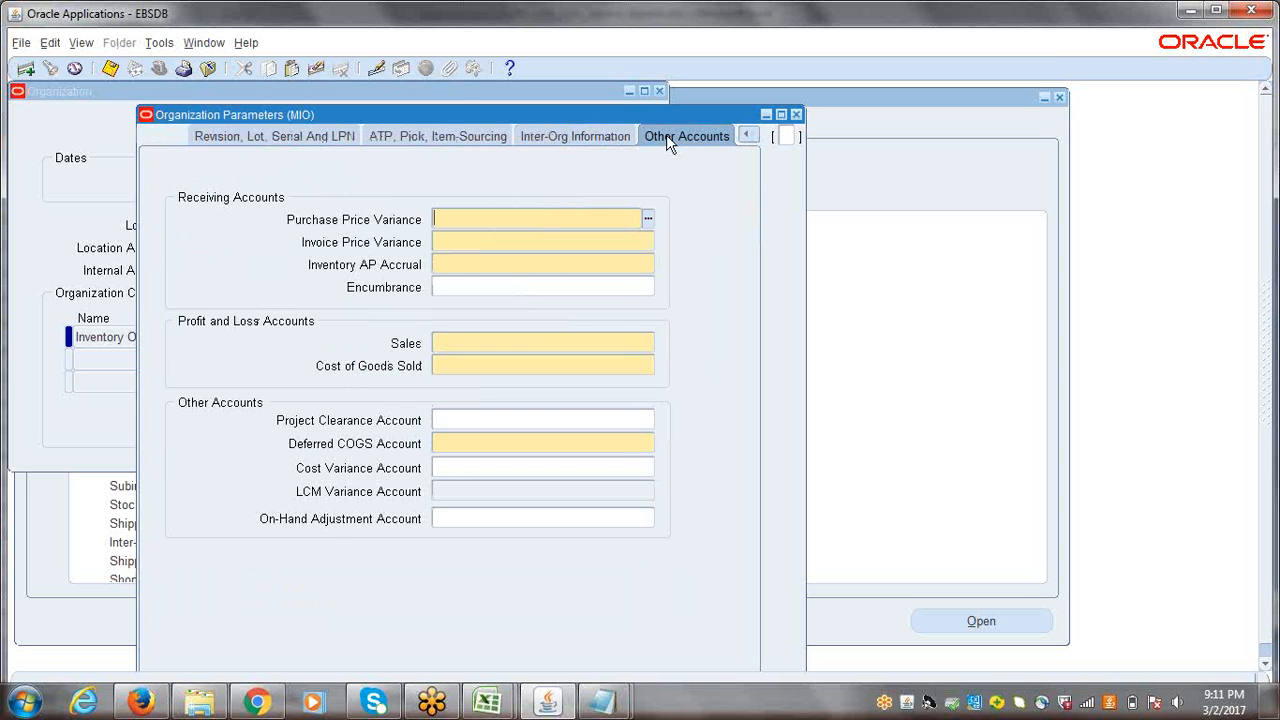
left_click(648, 220)
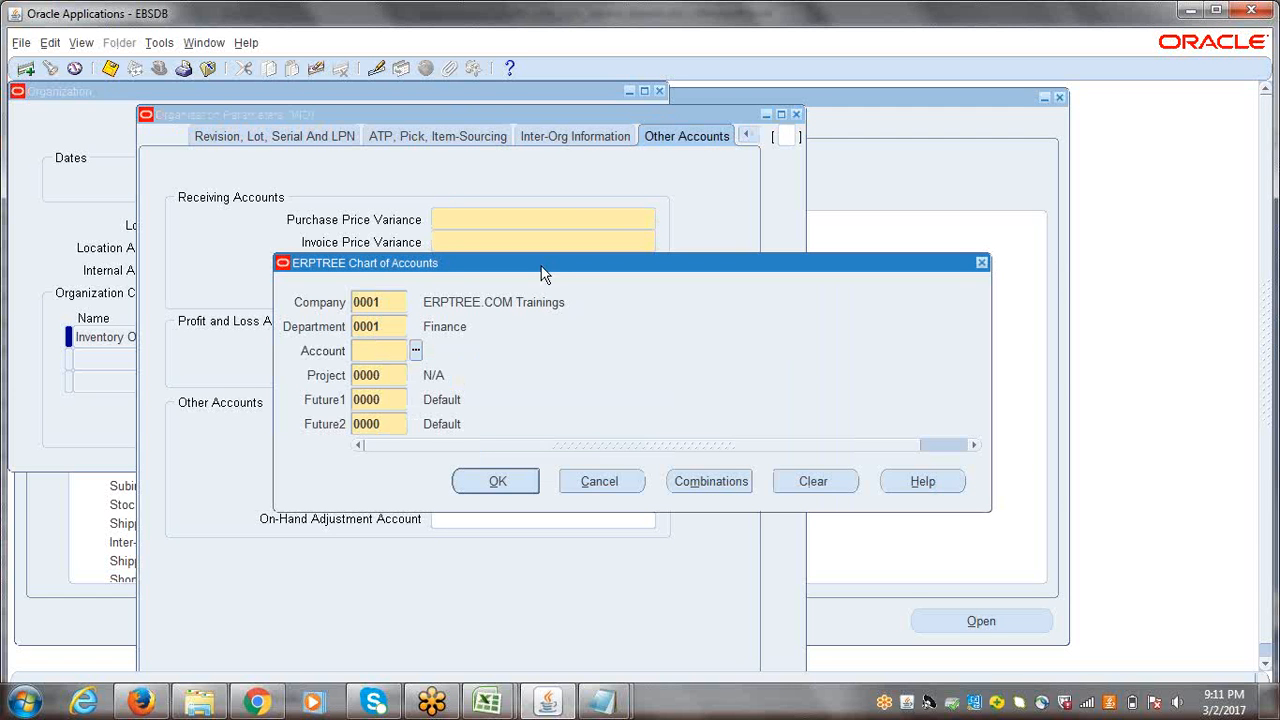
left_click_drag(543, 273, 585, 281)
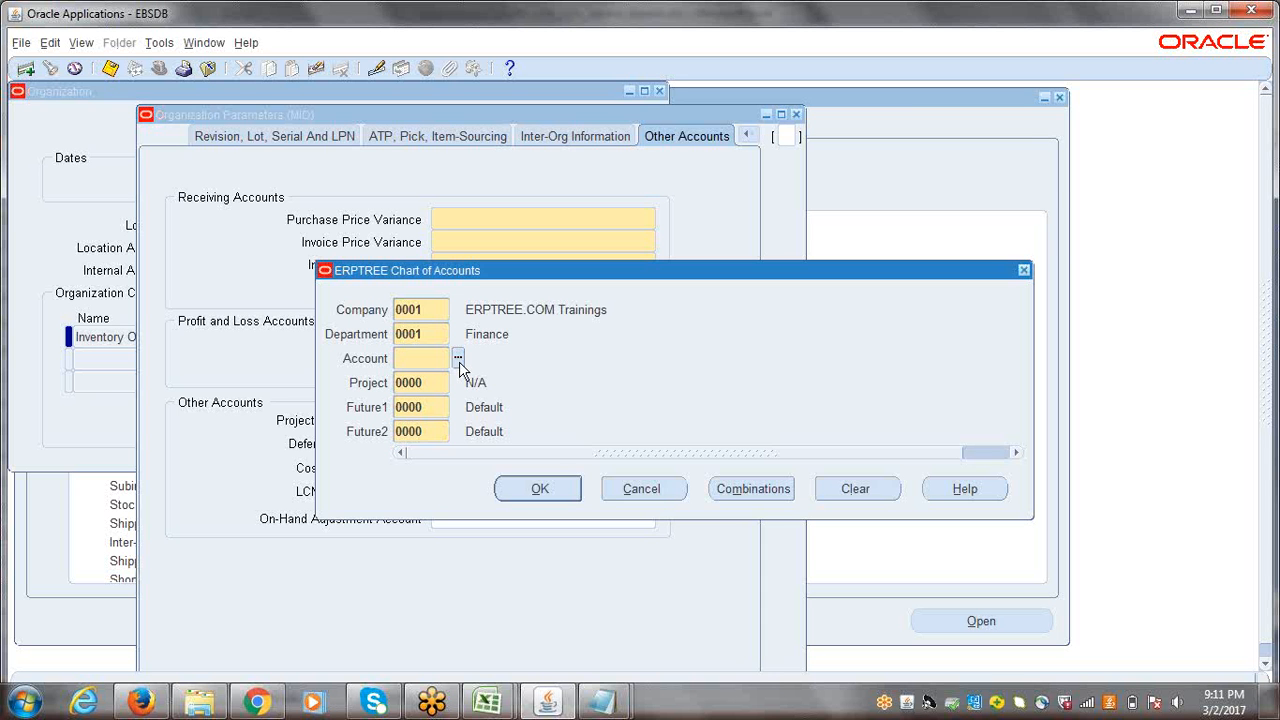
left_click(458, 360)
left_click_drag(359, 125, 531, 276)
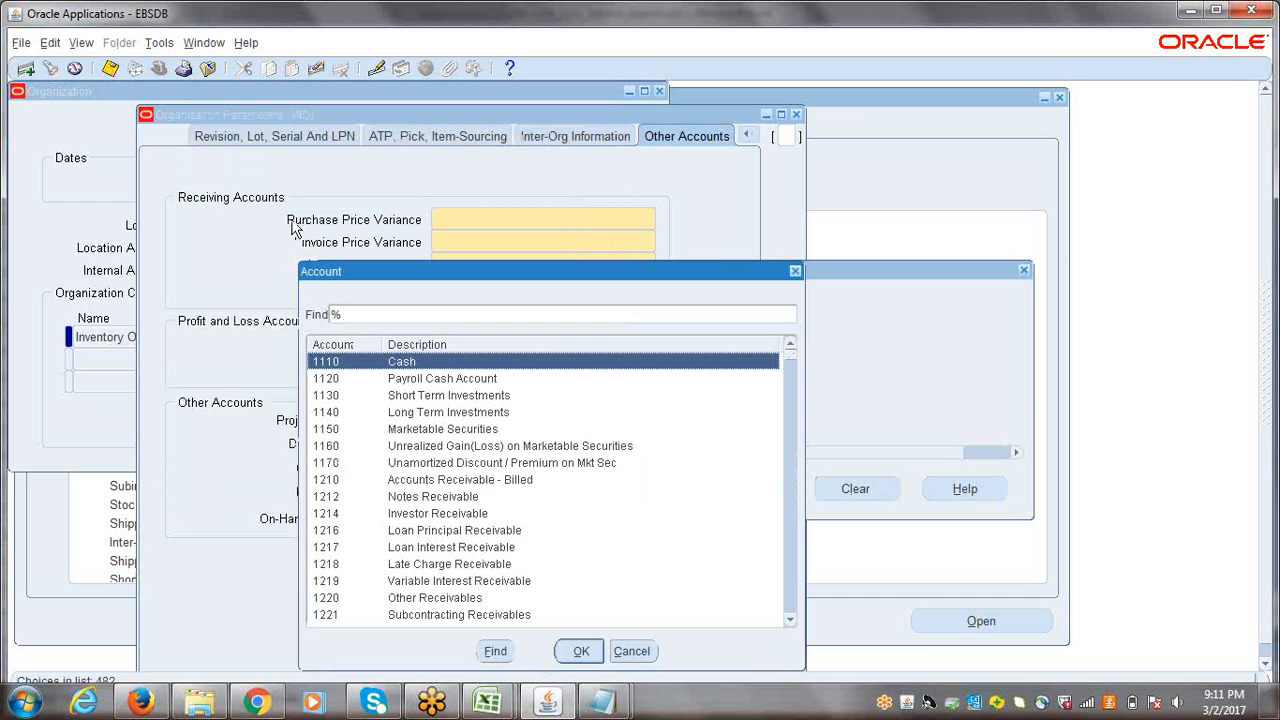
left_click(402, 314)
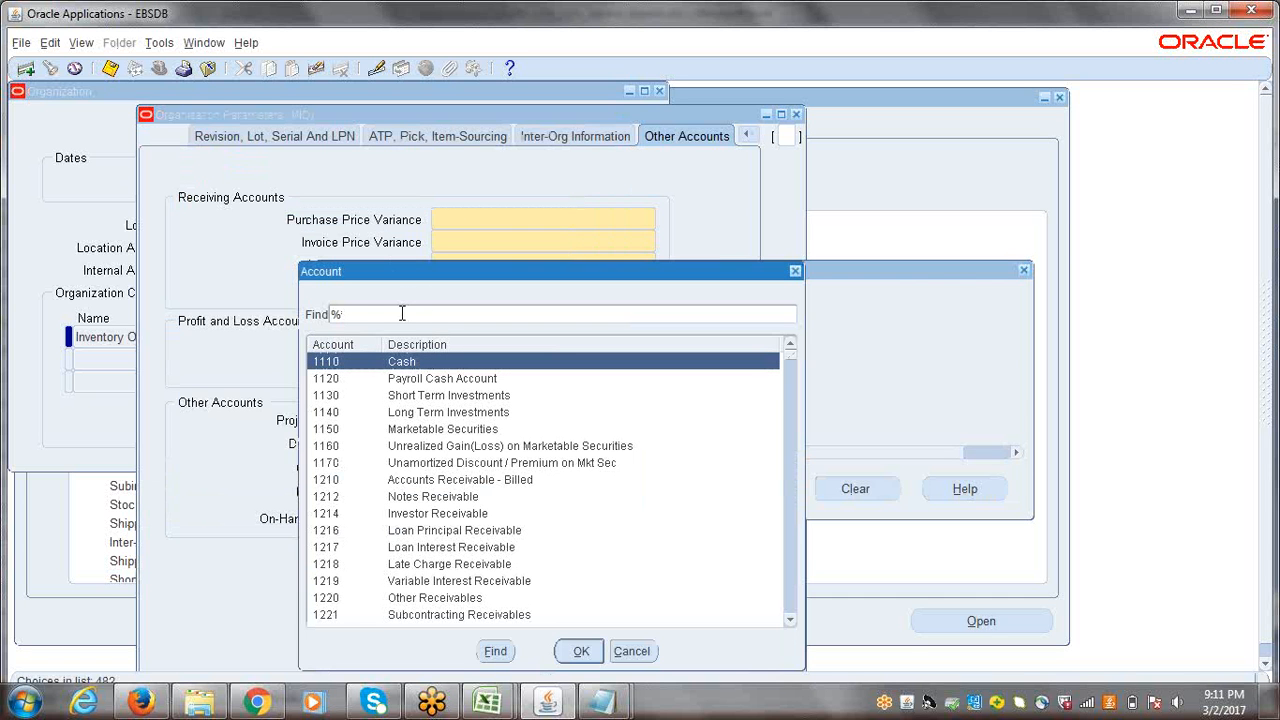
type("PURCH%")
key("Return")
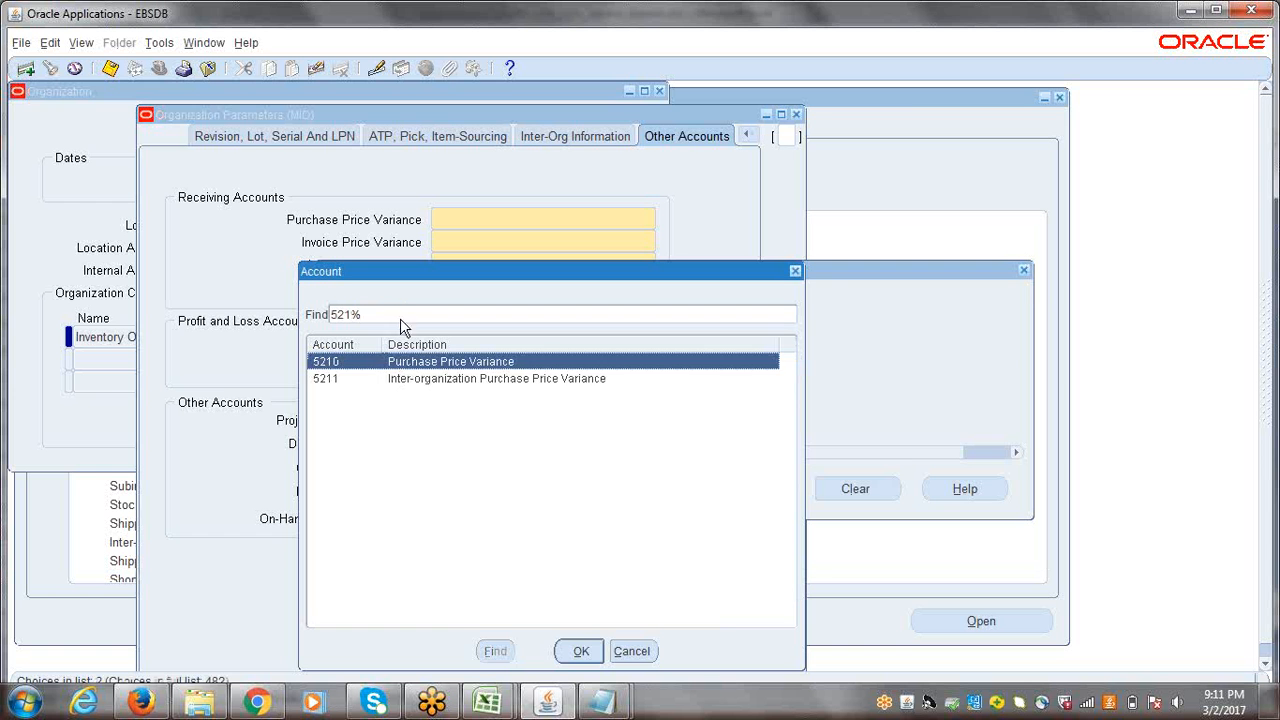
left_click(572, 660)
left_click(538, 489)
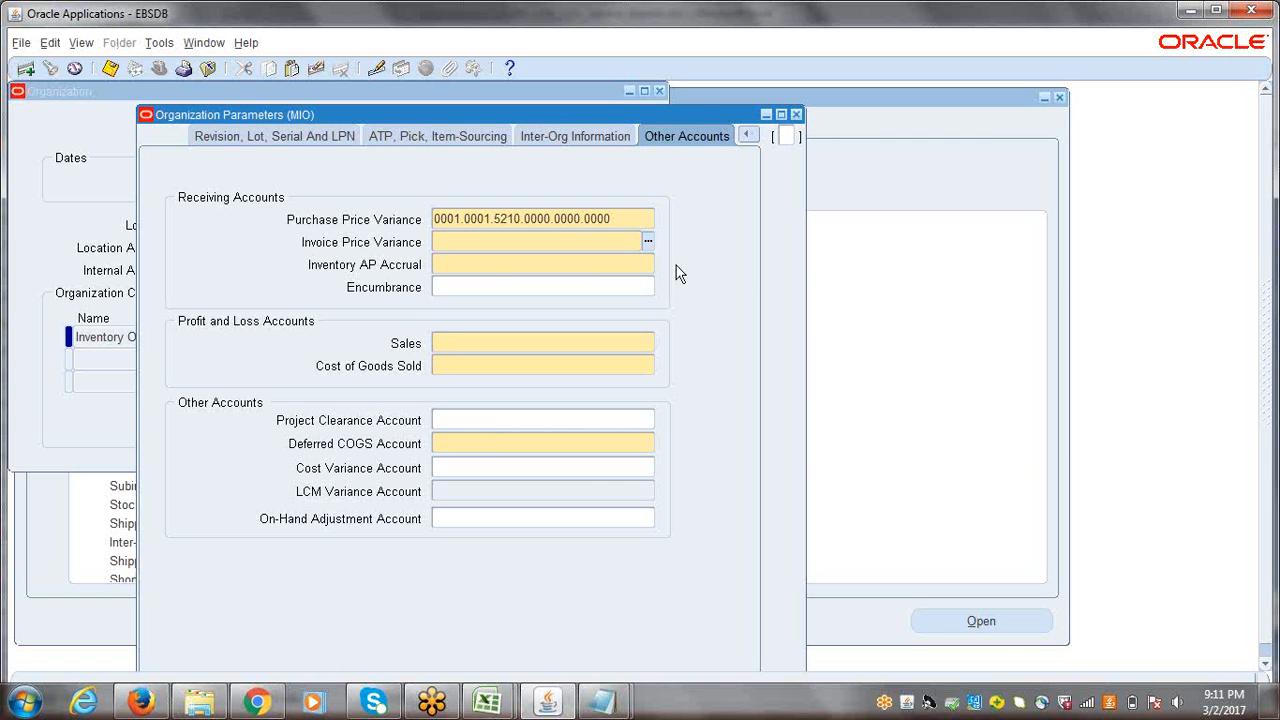
Step: Search the account values for INVOICE and assign 5220 Invoice Price Variance to the Invoice Price Variance receiving account
left_click(647, 242)
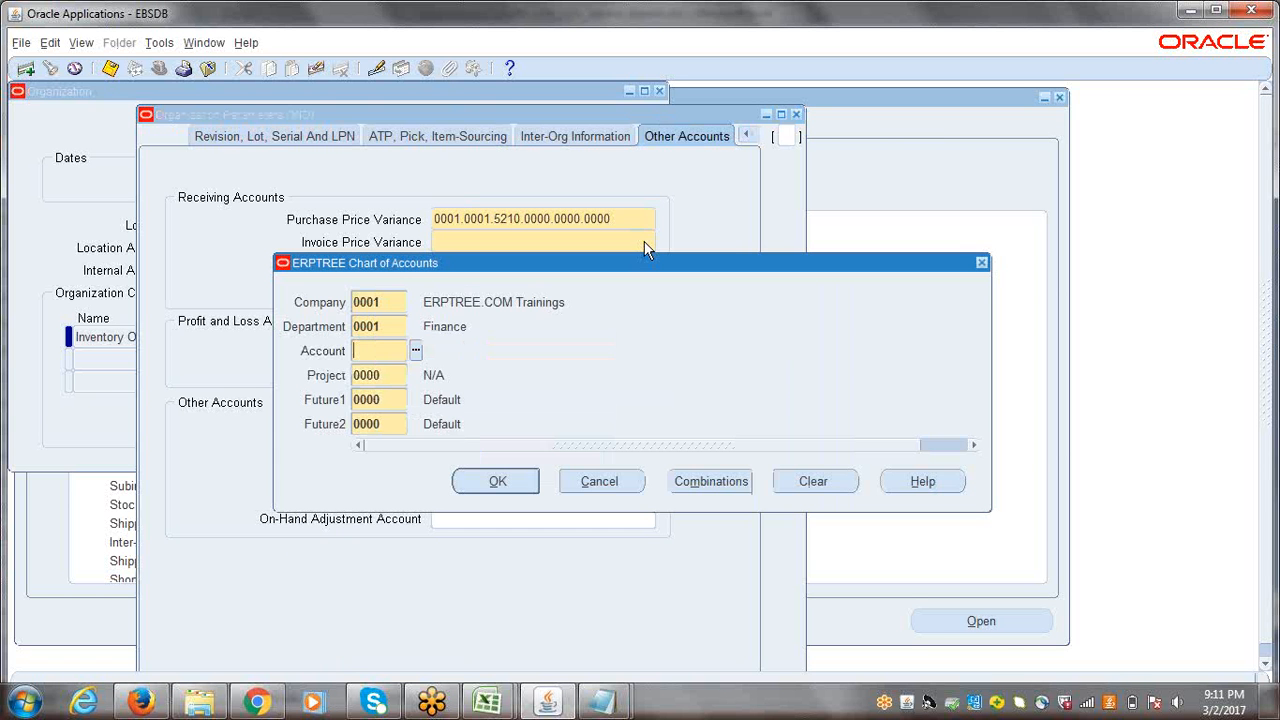
left_click_drag(440, 260, 473, 329)
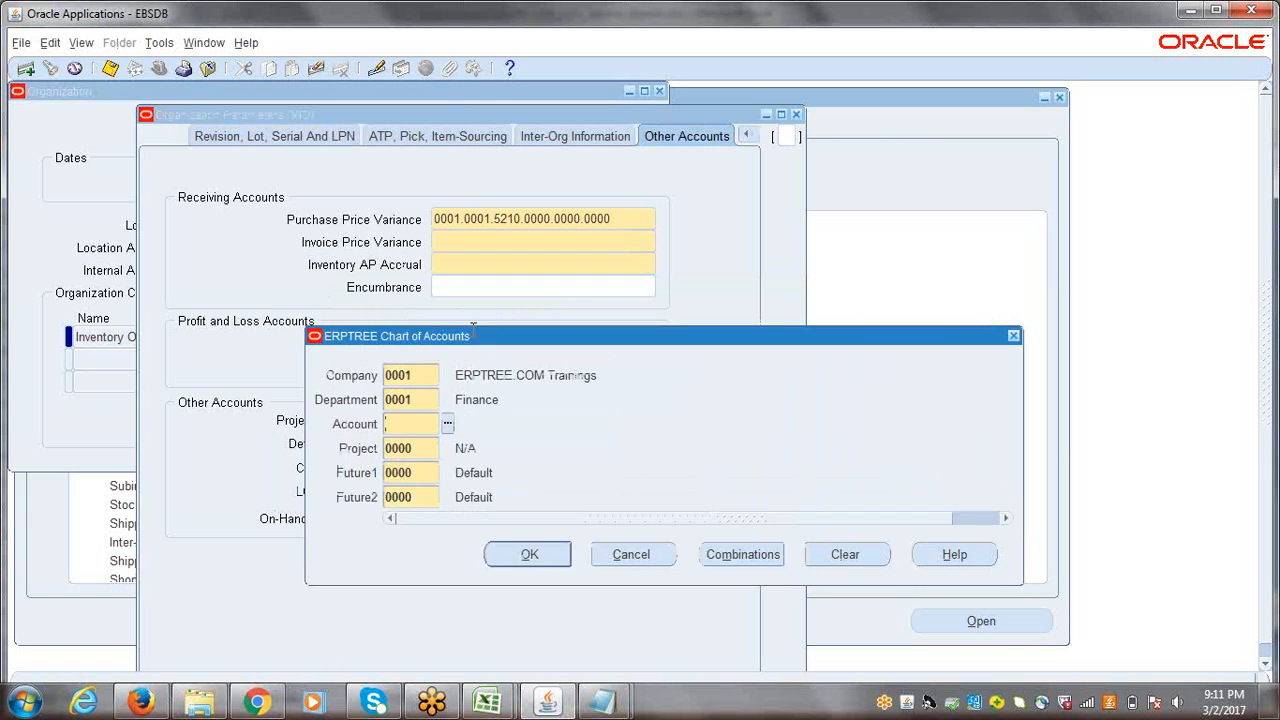
left_click(447, 424)
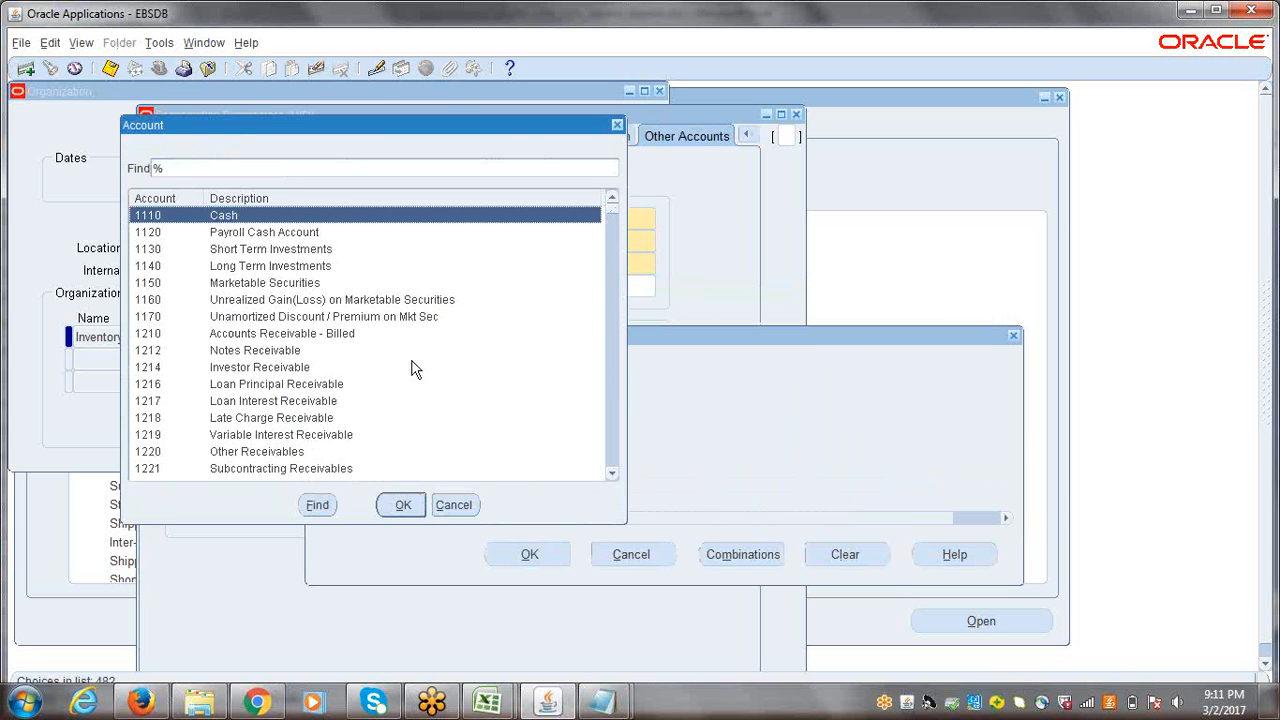
left_click(310, 166)
type("INV")
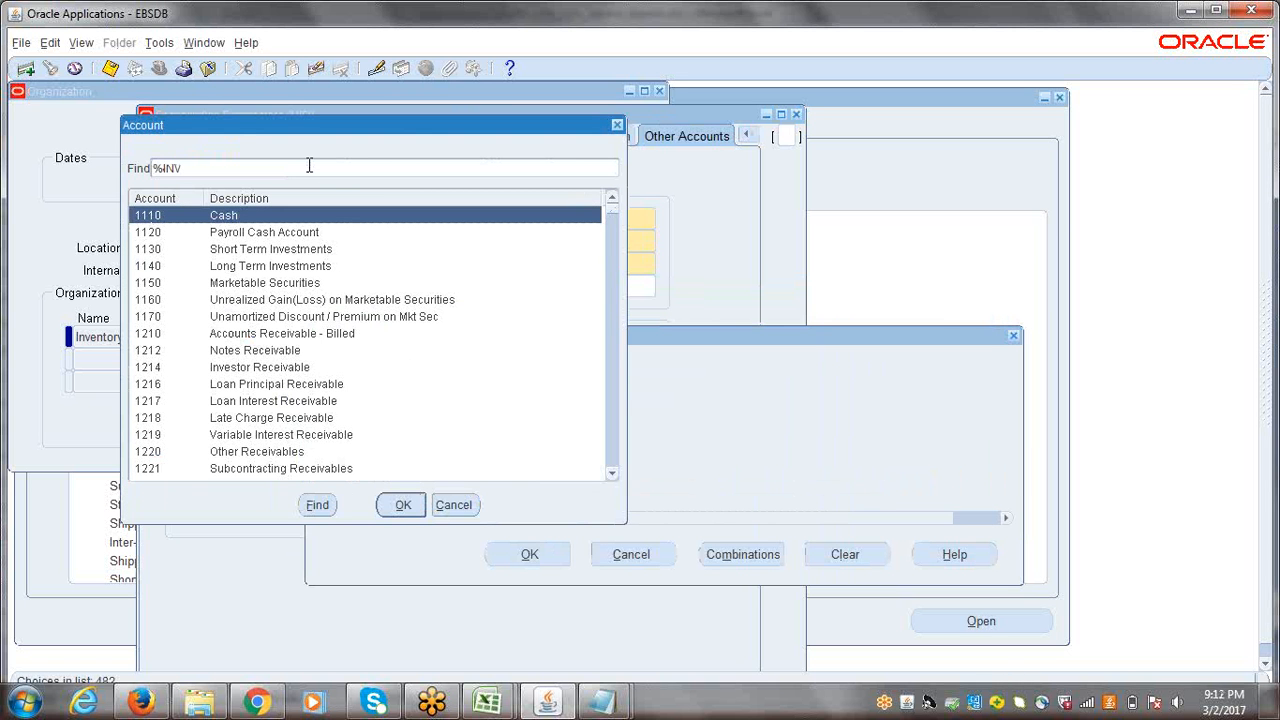
type("OICE%")
key("Return")
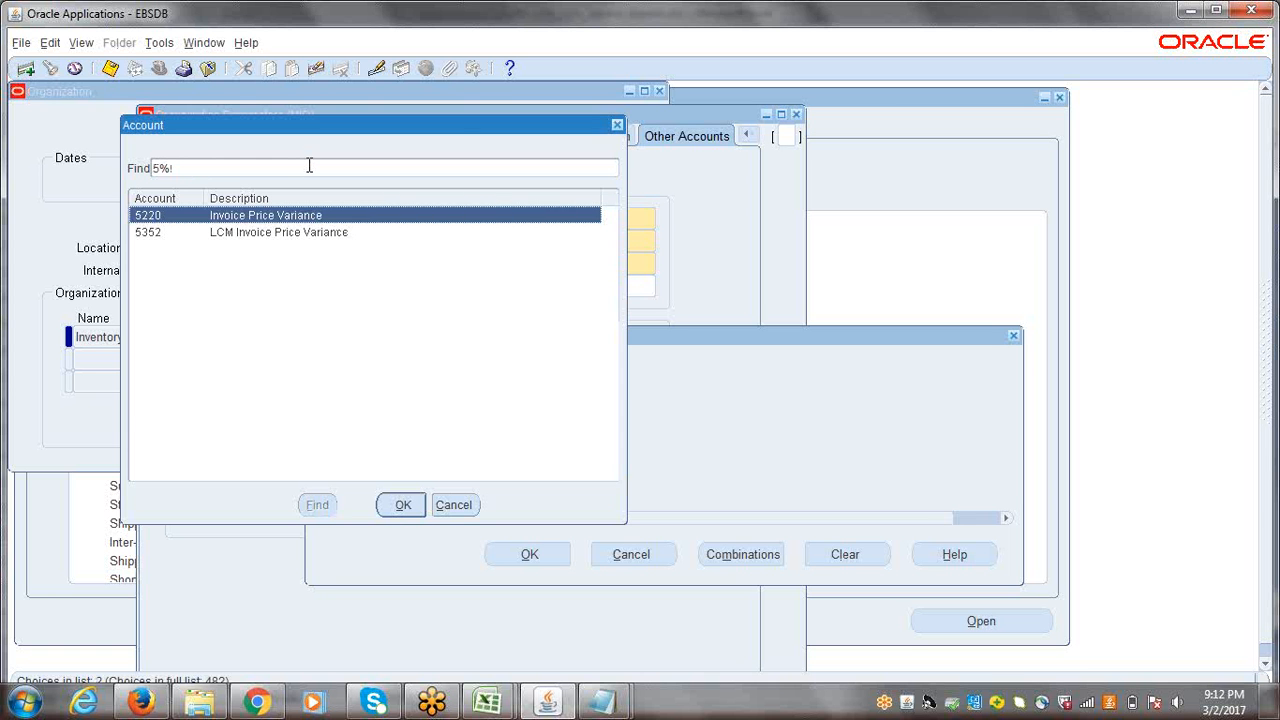
left_click(402, 504)
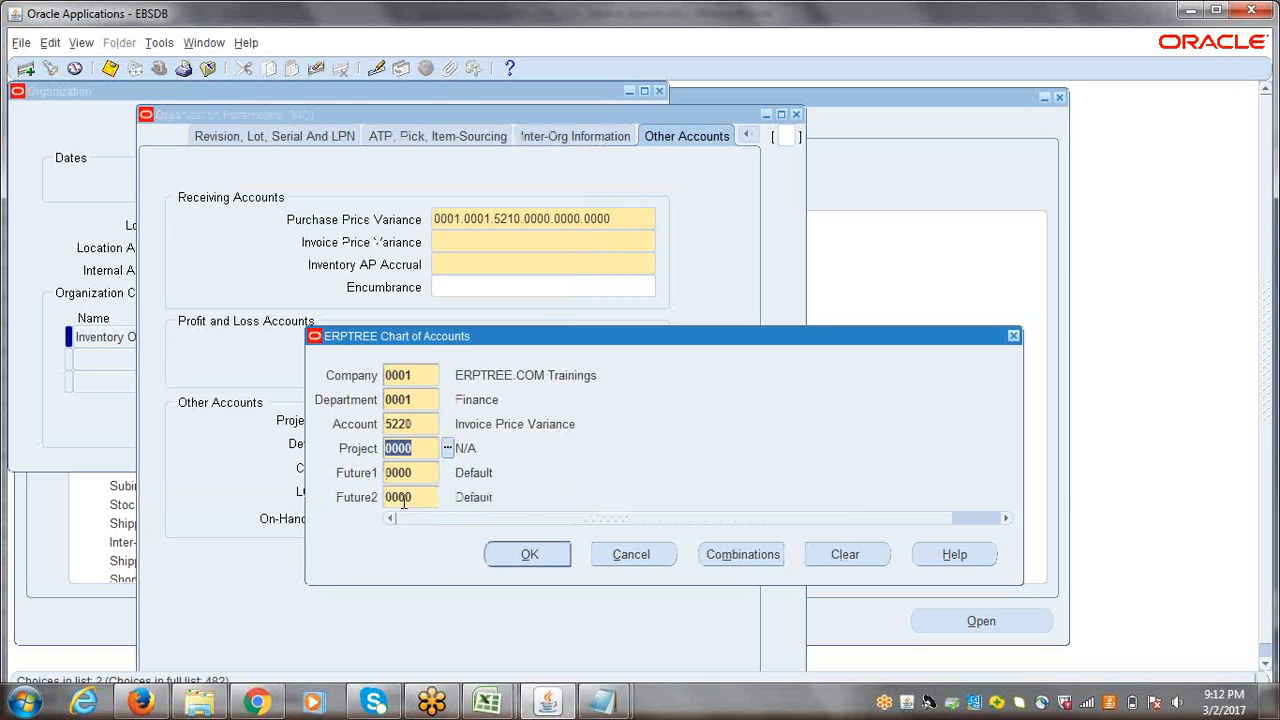
left_click(508, 556)
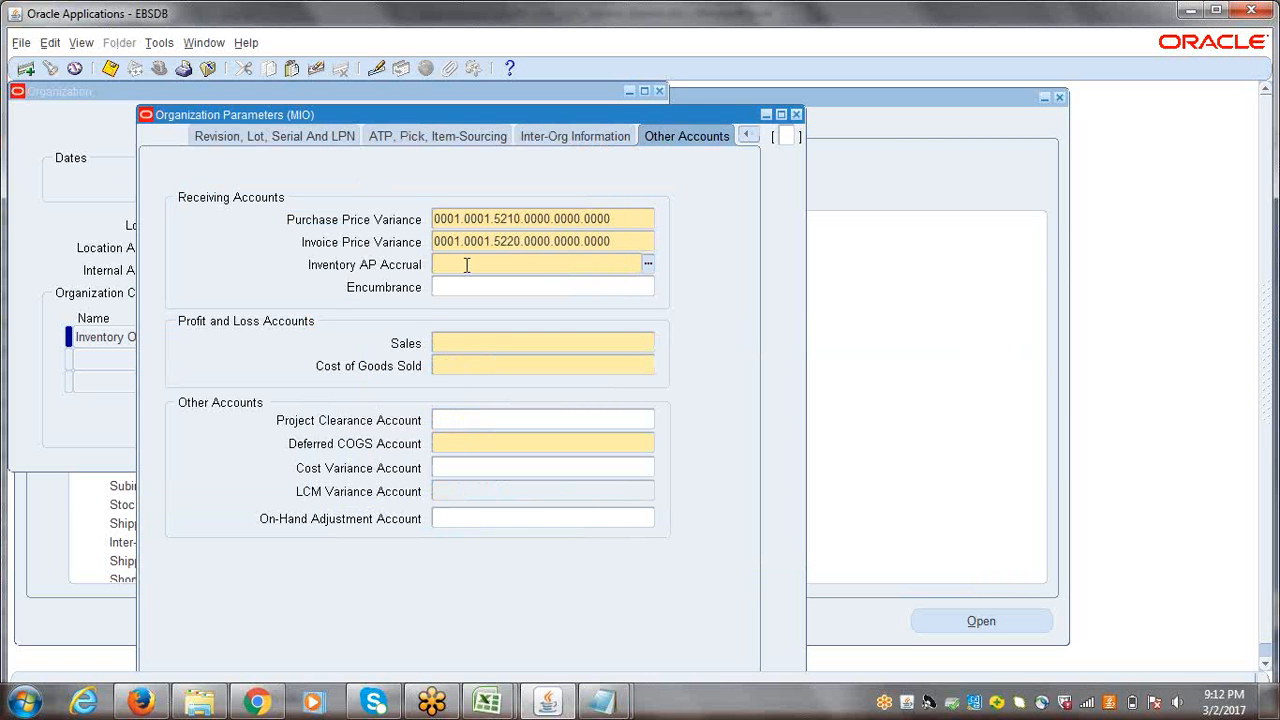
Step: Search the account values for %AP%Acc% for the Inventory AP Accrual receiving account
left_click(648, 264)
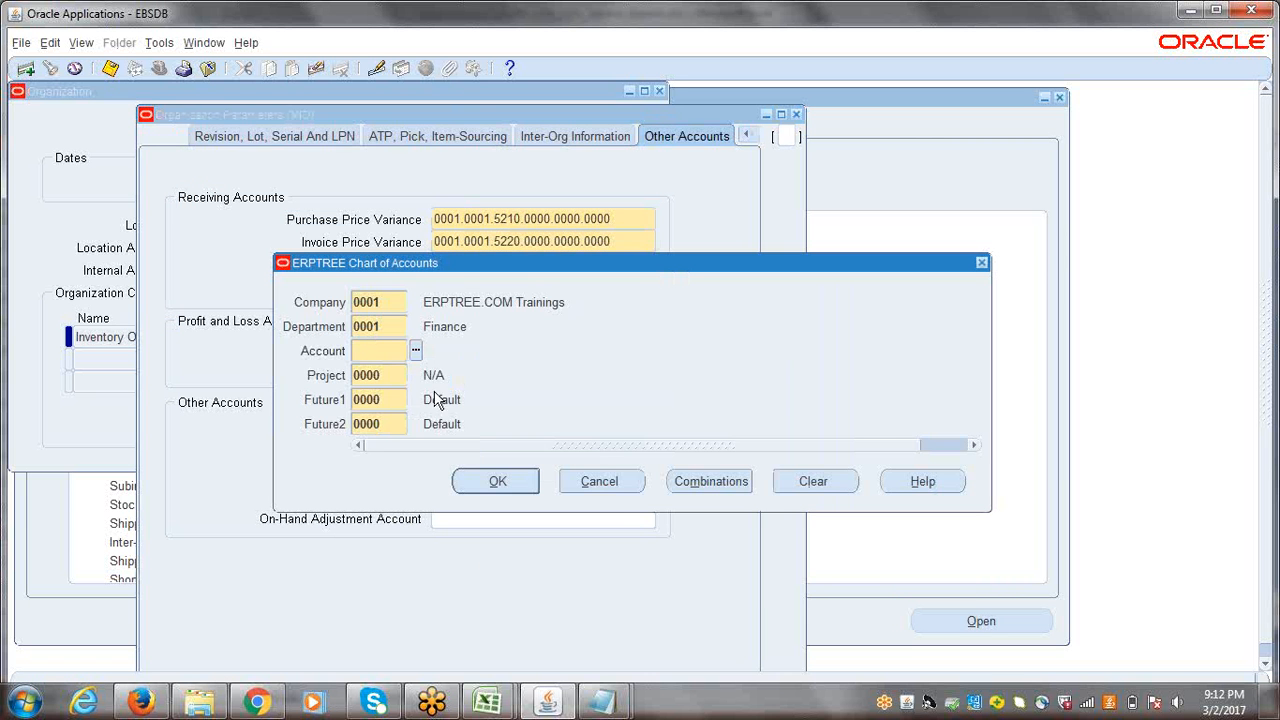
left_click(415, 352)
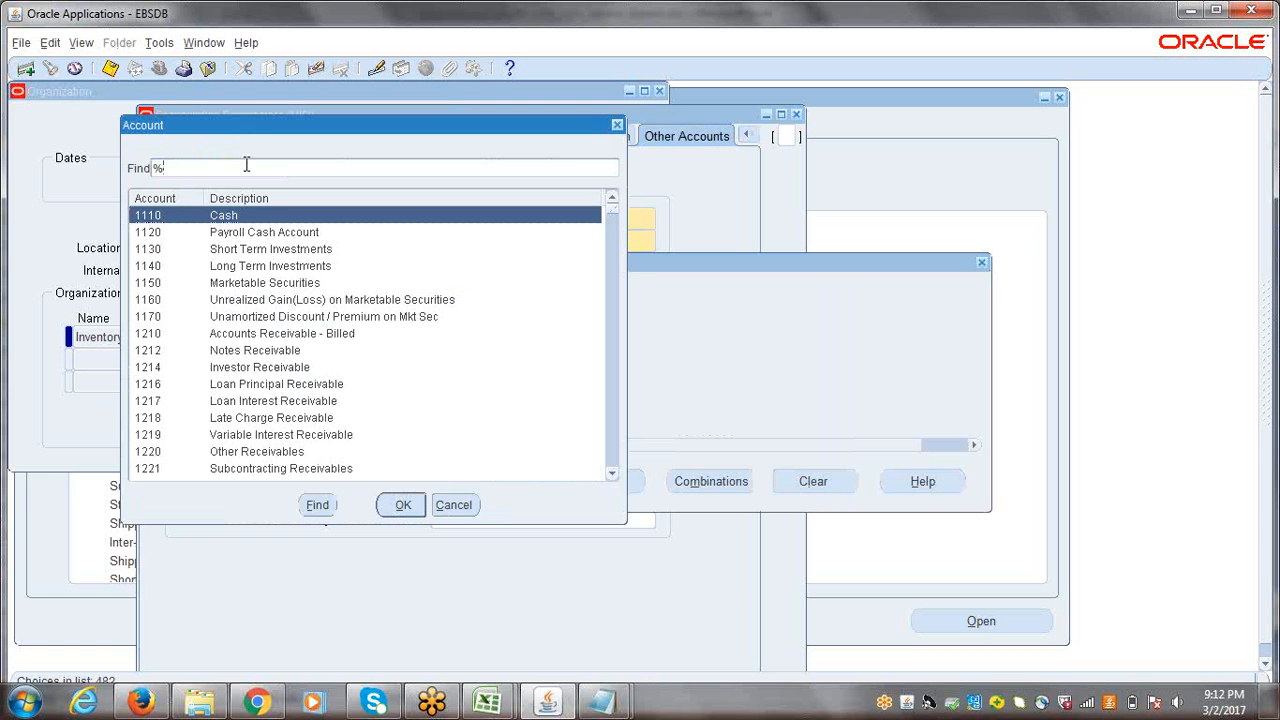
type("%")
left_click(164, 168)
type("a")
key("BackSpace")
type("AP%Acc%")
key("Return")
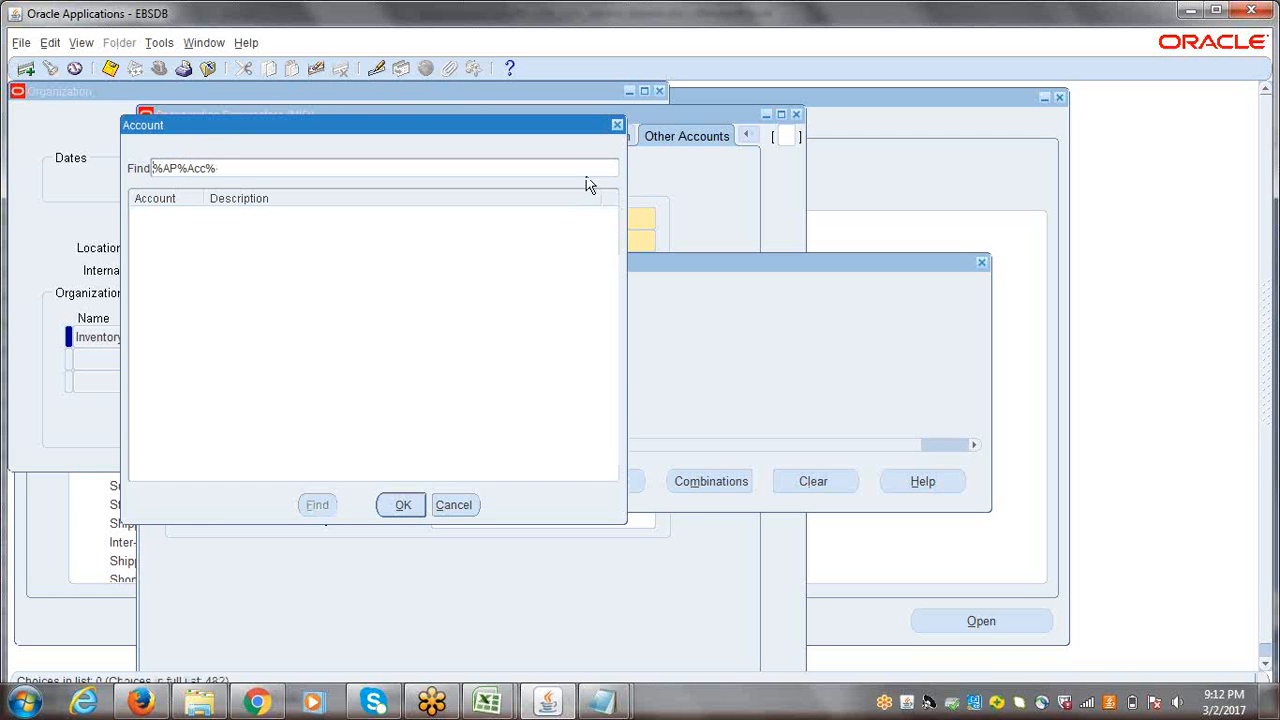
Step: Change the search to Accrual and assign 2929 Accrual Clearing to the Inventory AP Accrual receiving account
left_click_drag(187, 170, 164, 170)
key("BackSpace")
type("rual")
key("Return")
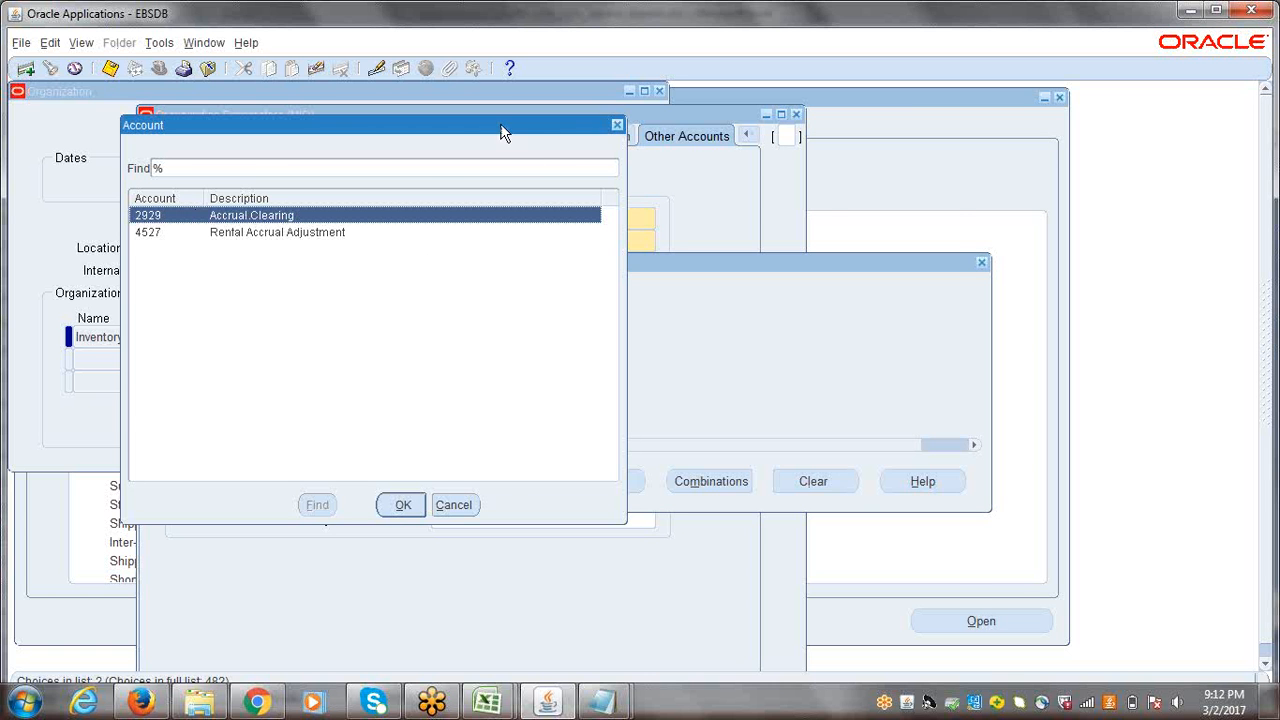
left_click_drag(500, 123, 827, 209)
left_click_drag(680, 220, 806, 201)
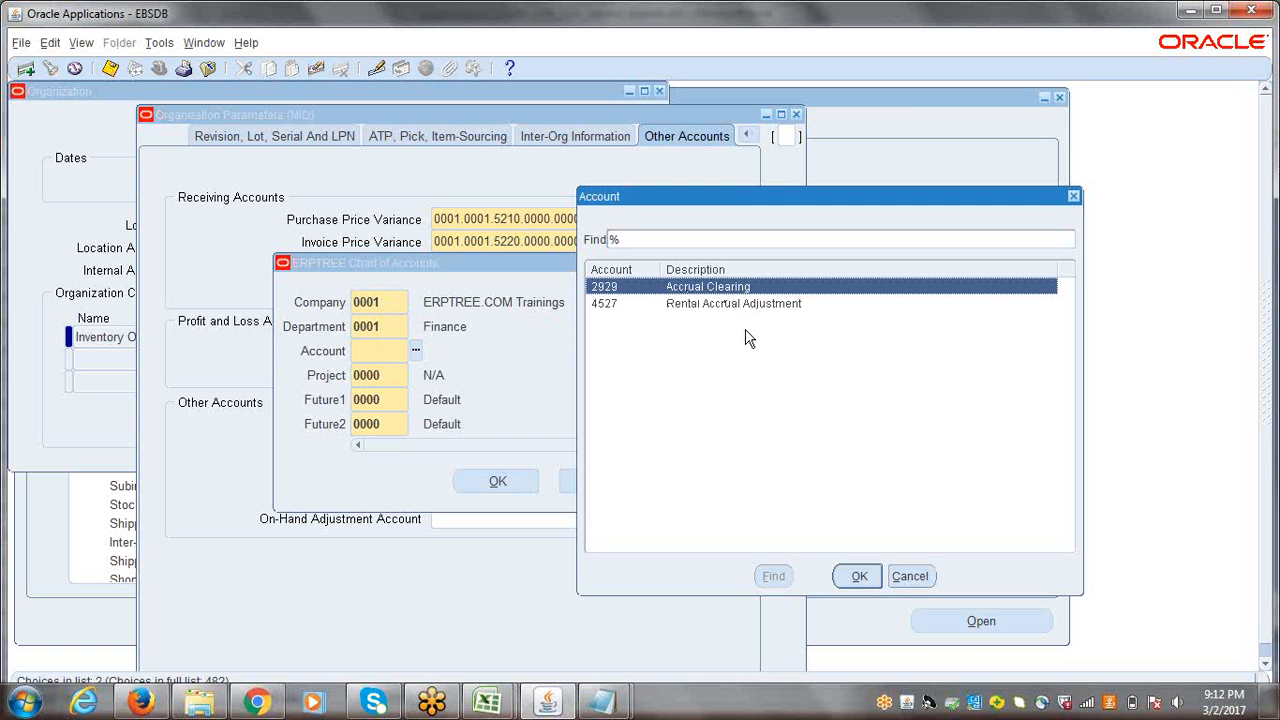
left_click(859, 577)
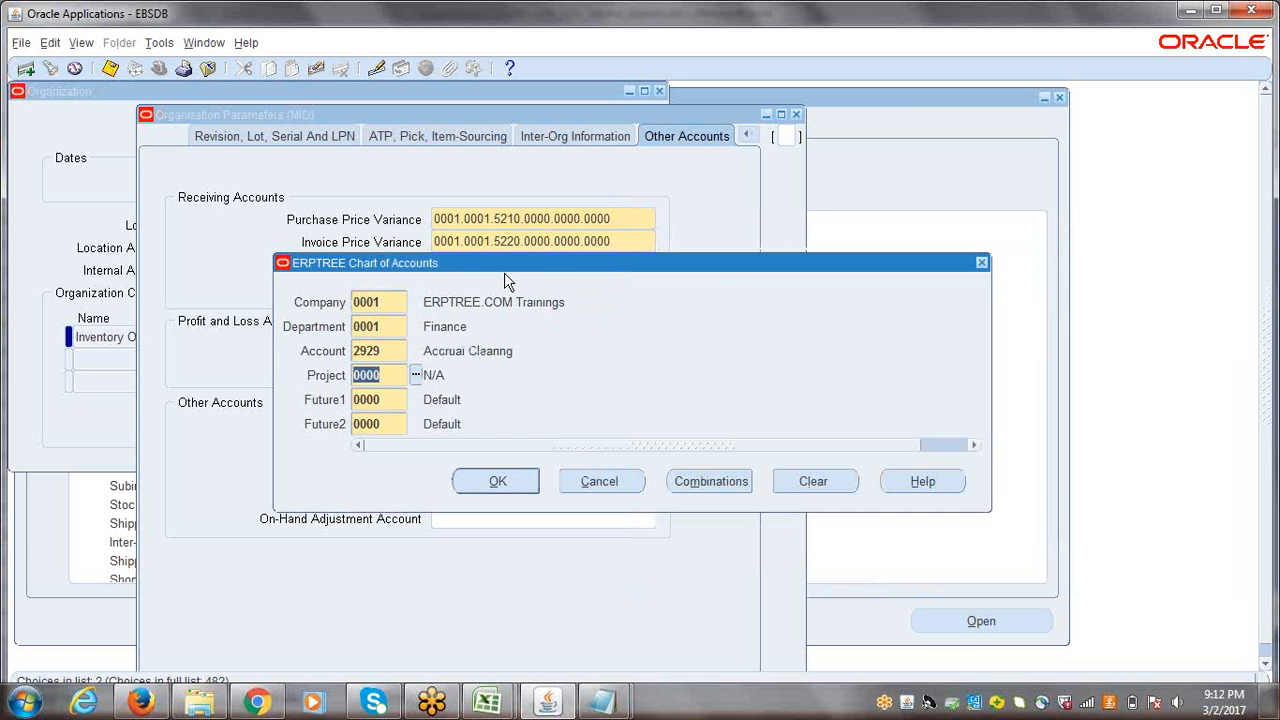
left_click_drag(506, 264, 742, 218)
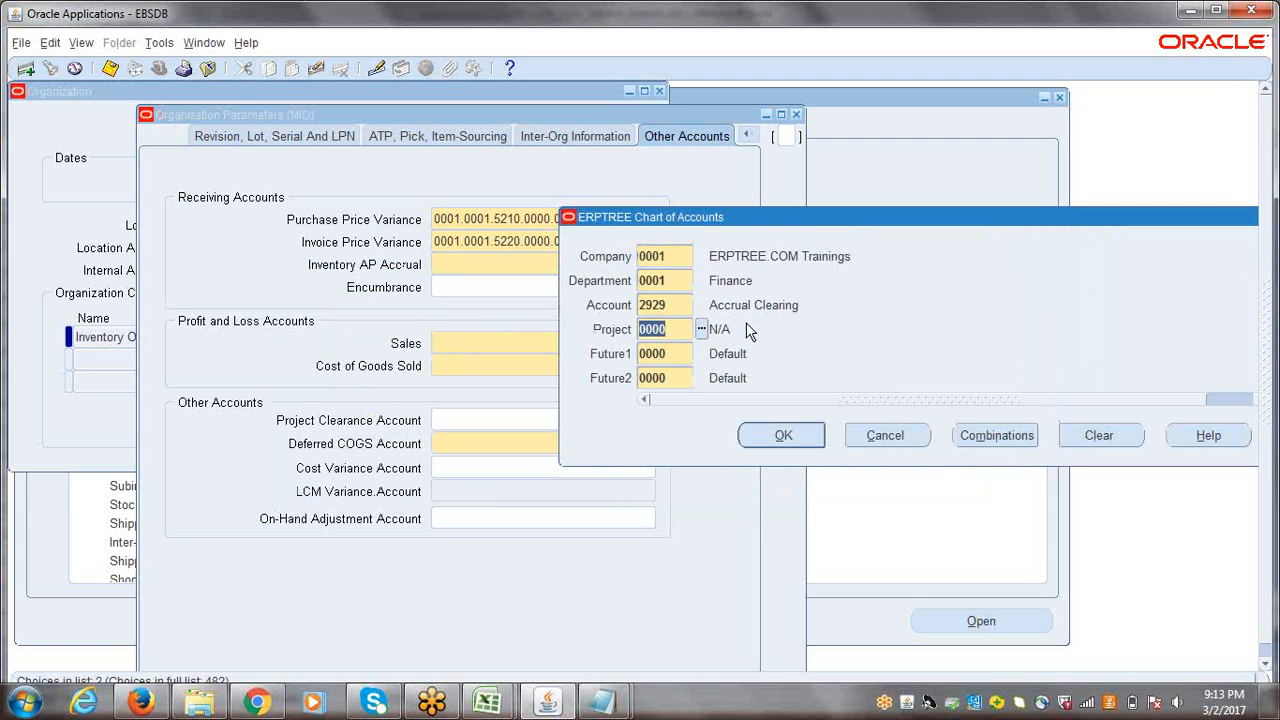
left_click(680, 304)
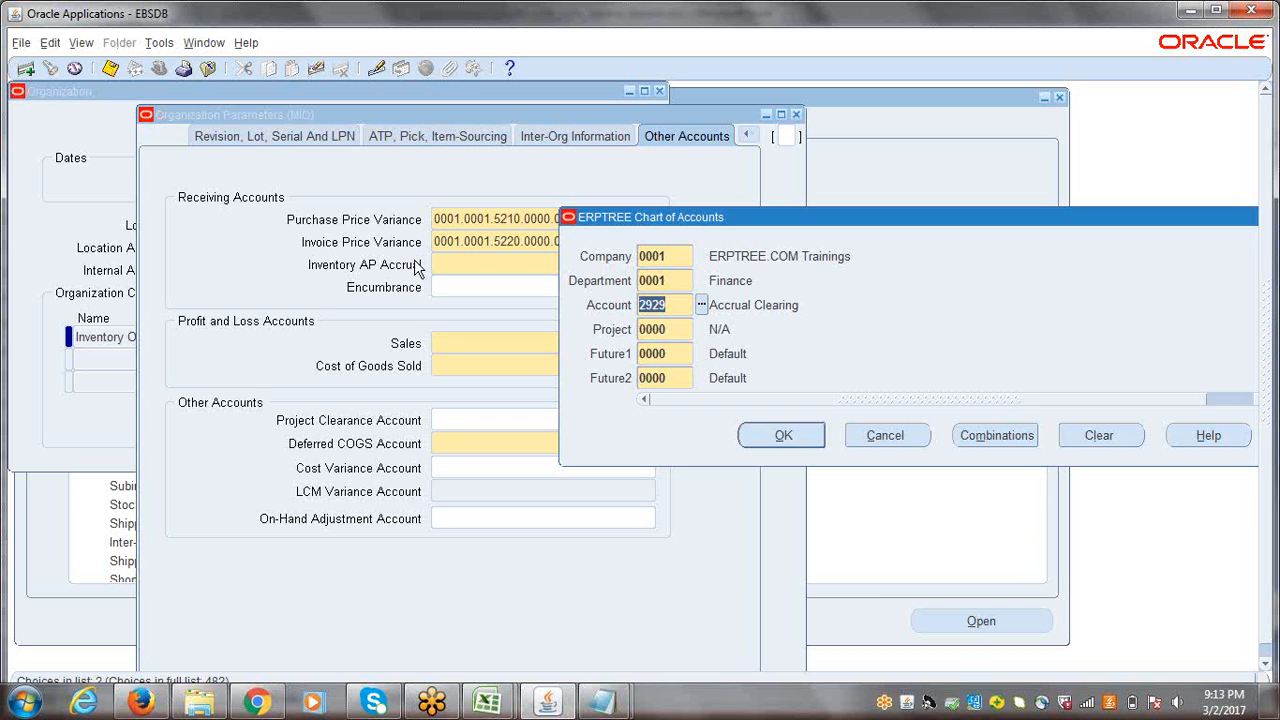
left_click(788, 440)
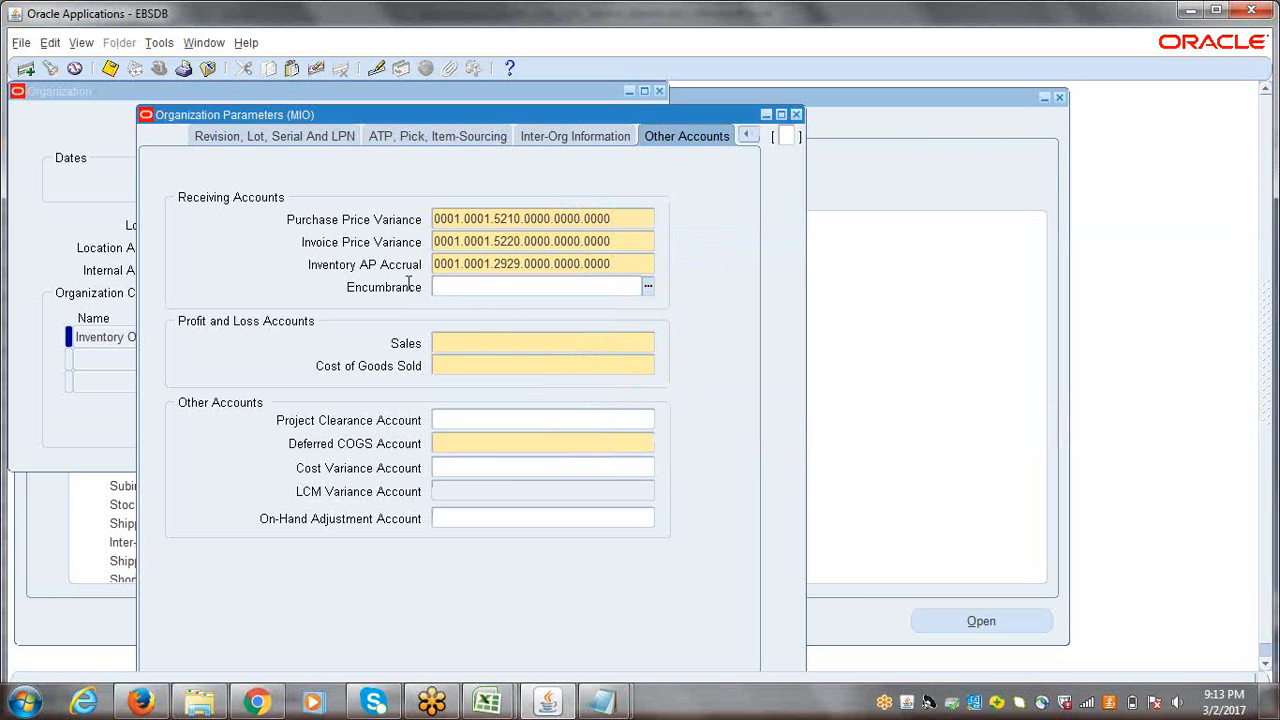
Step: Filter the account values starting with 4 and assign 4140 Training to the Sales profit and loss account
left_click(465, 341)
left_click(648, 342)
left_click_drag(463, 260, 806, 190)
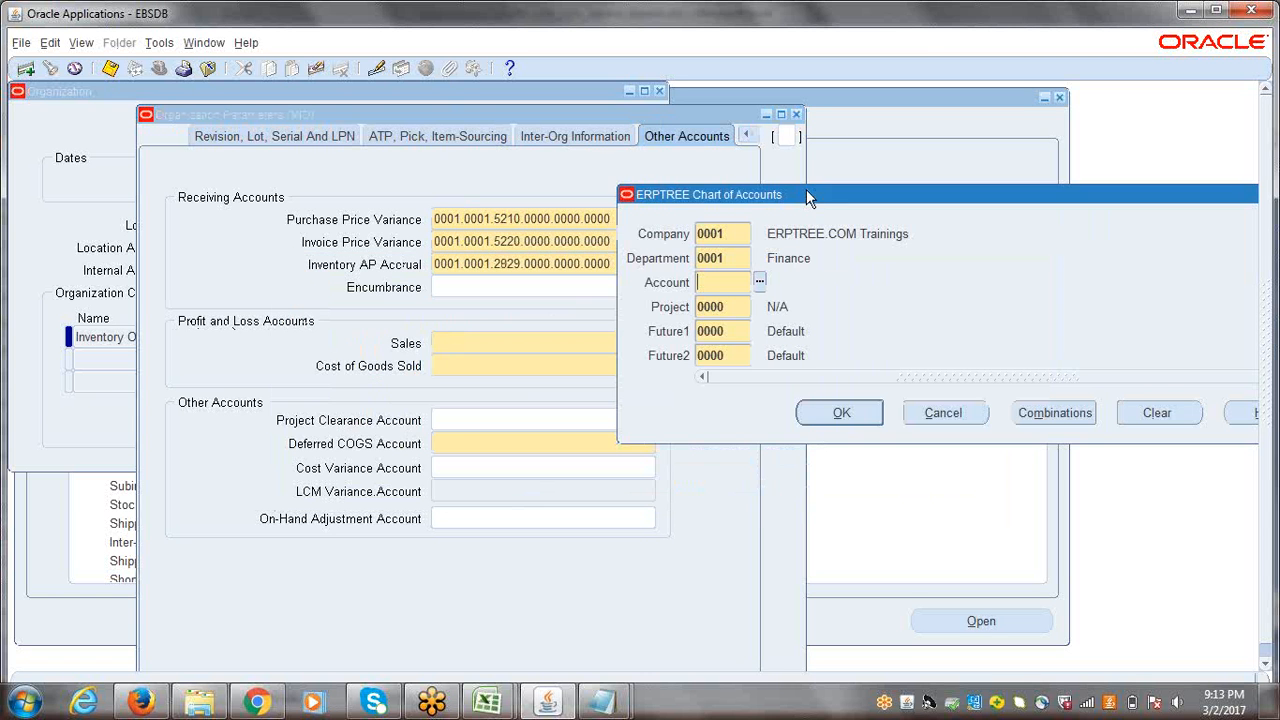
left_click(759, 283)
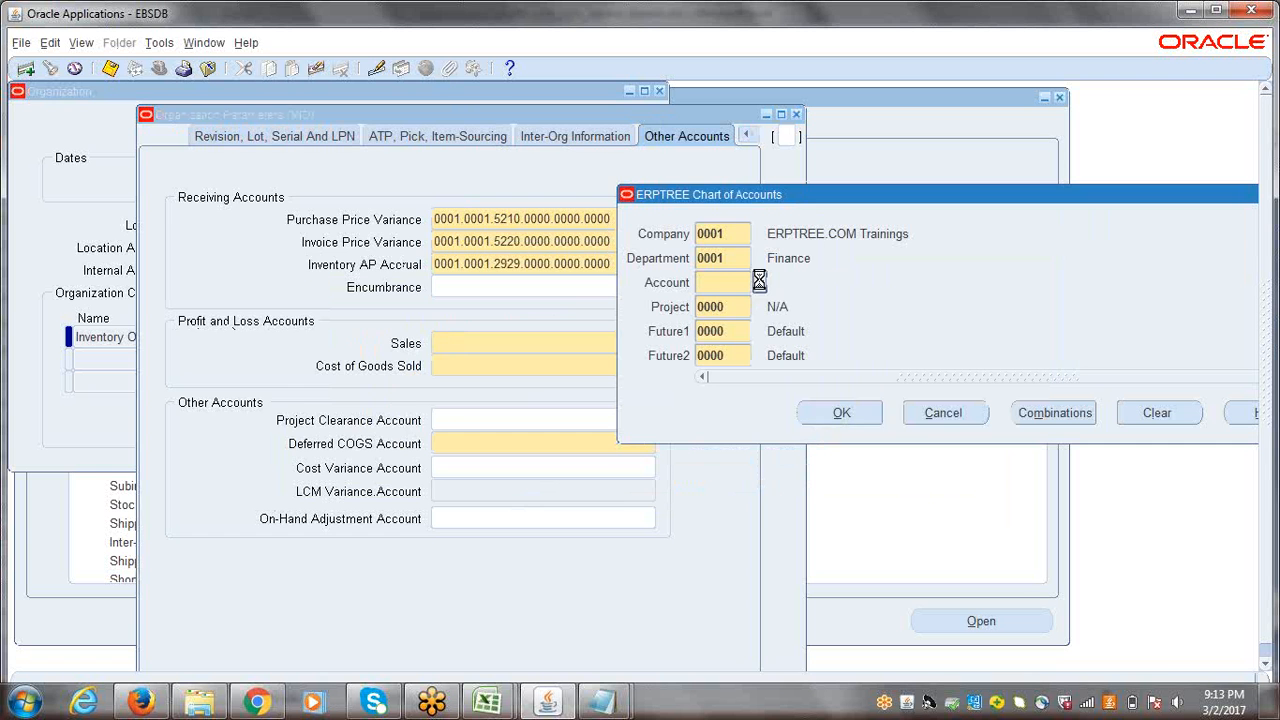
left_click_drag(455, 127, 876, 164)
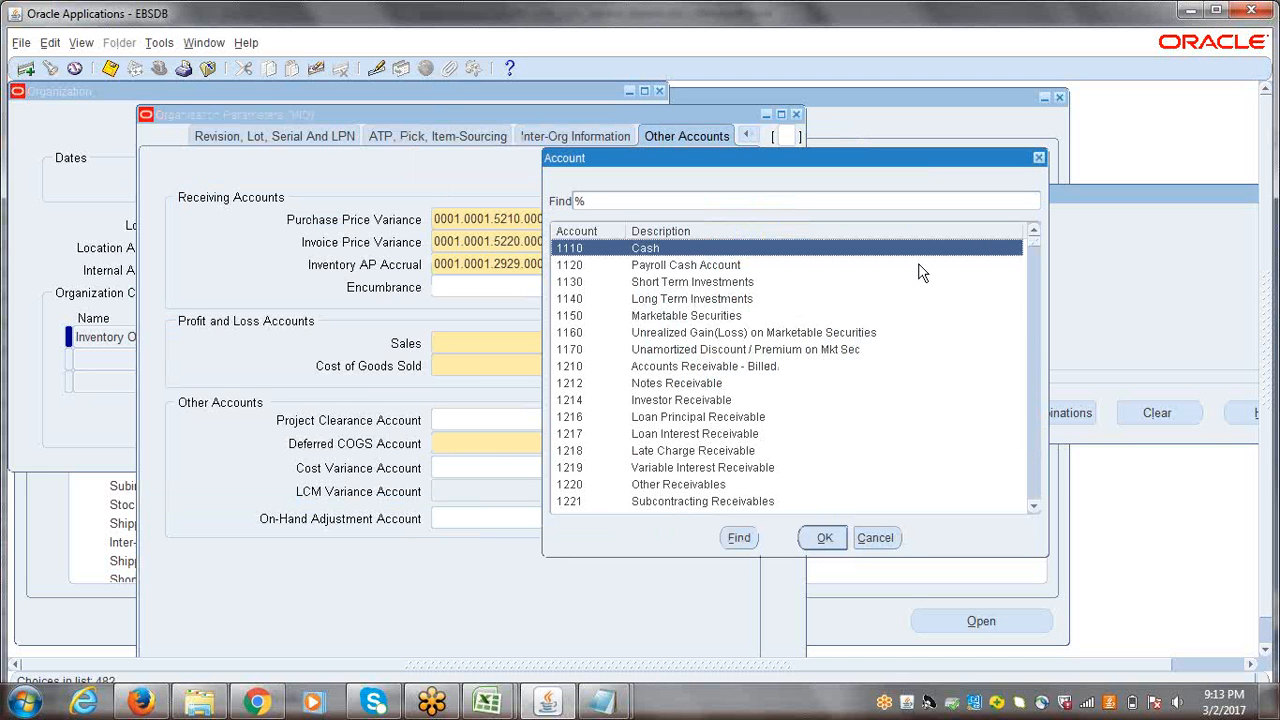
type("4")
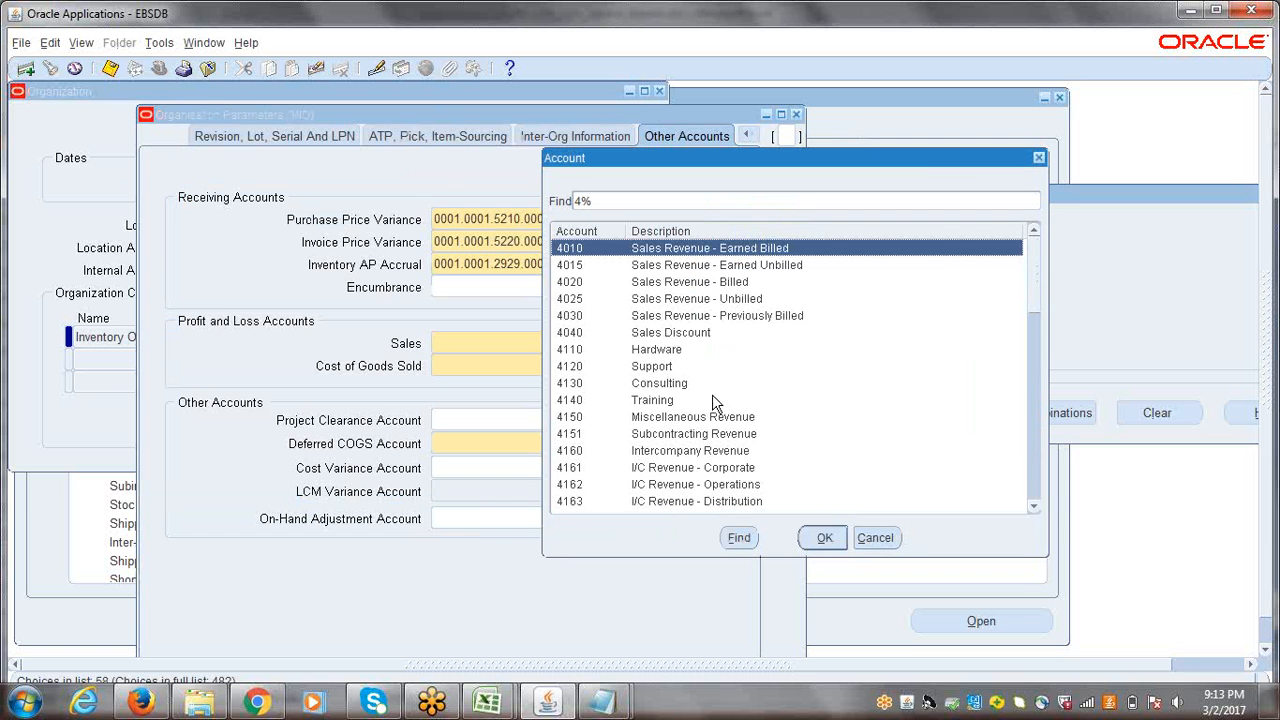
left_click(644, 354)
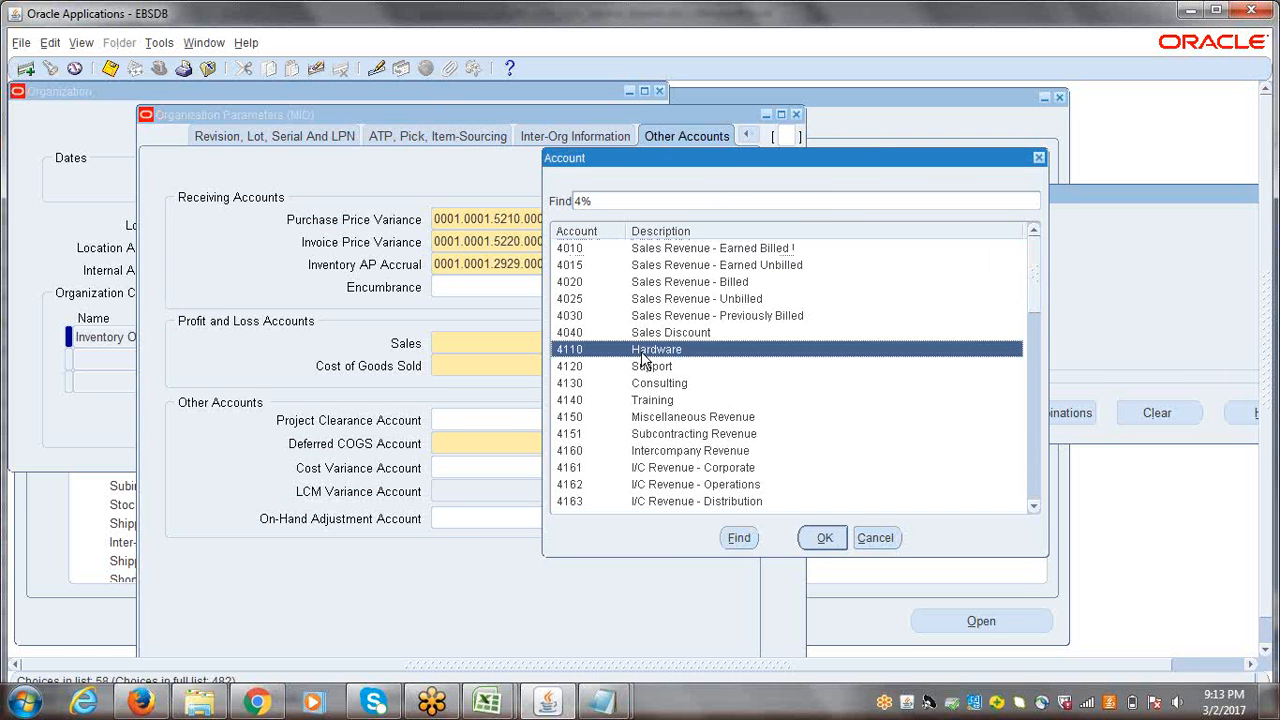
left_click(650, 368)
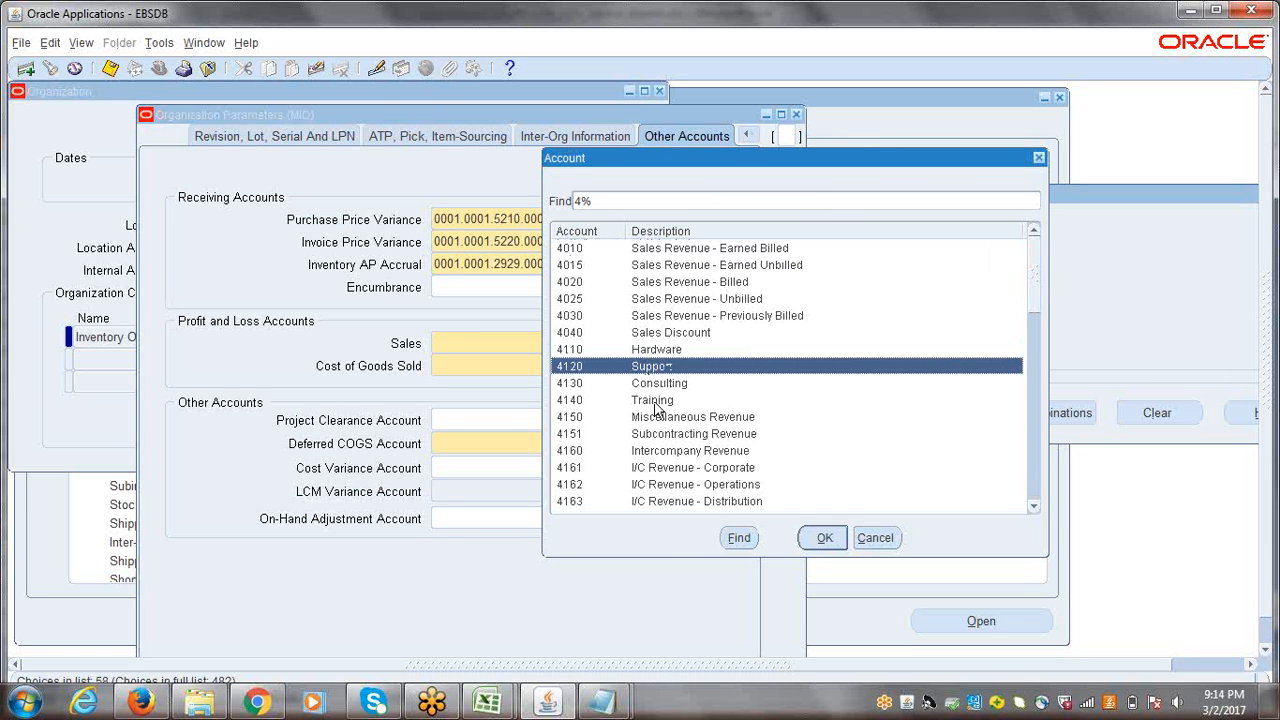
left_click(658, 384)
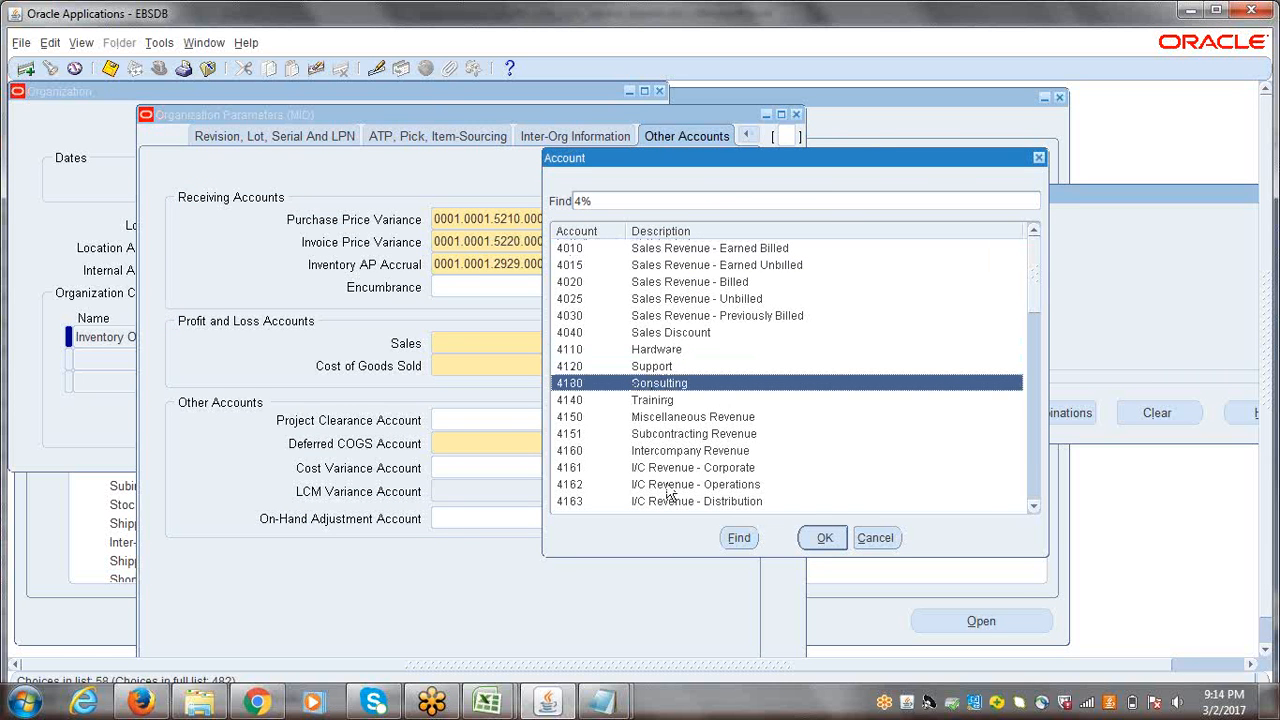
left_click(652, 402)
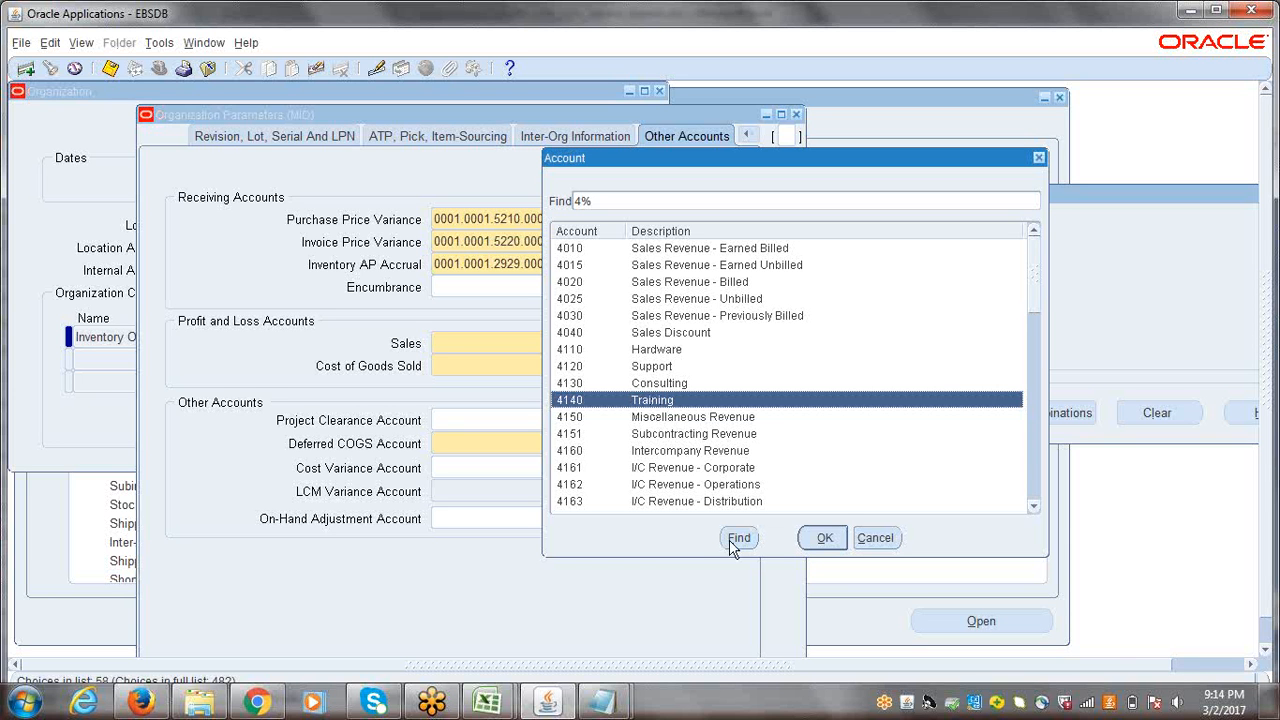
left_click(822, 538)
left_click(845, 413)
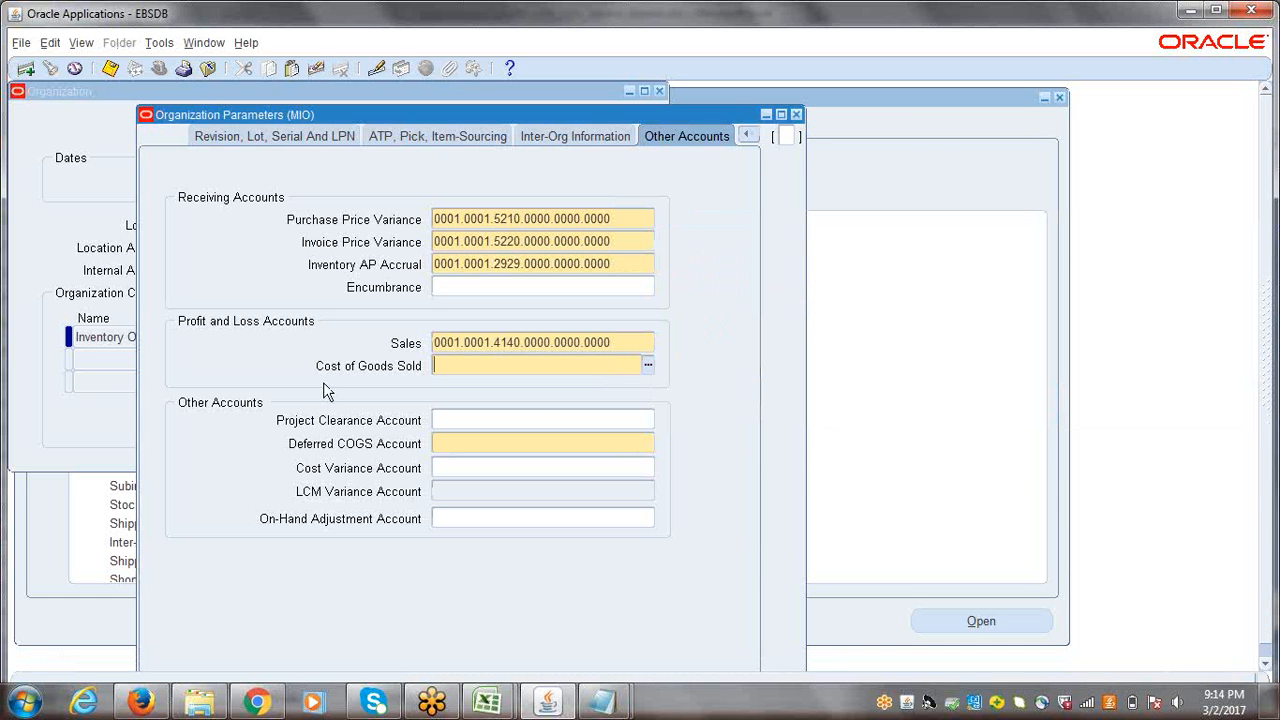
Step: Search the account values for COGS for the Cost of Goods Sold profit and loss account
left_click(648, 365)
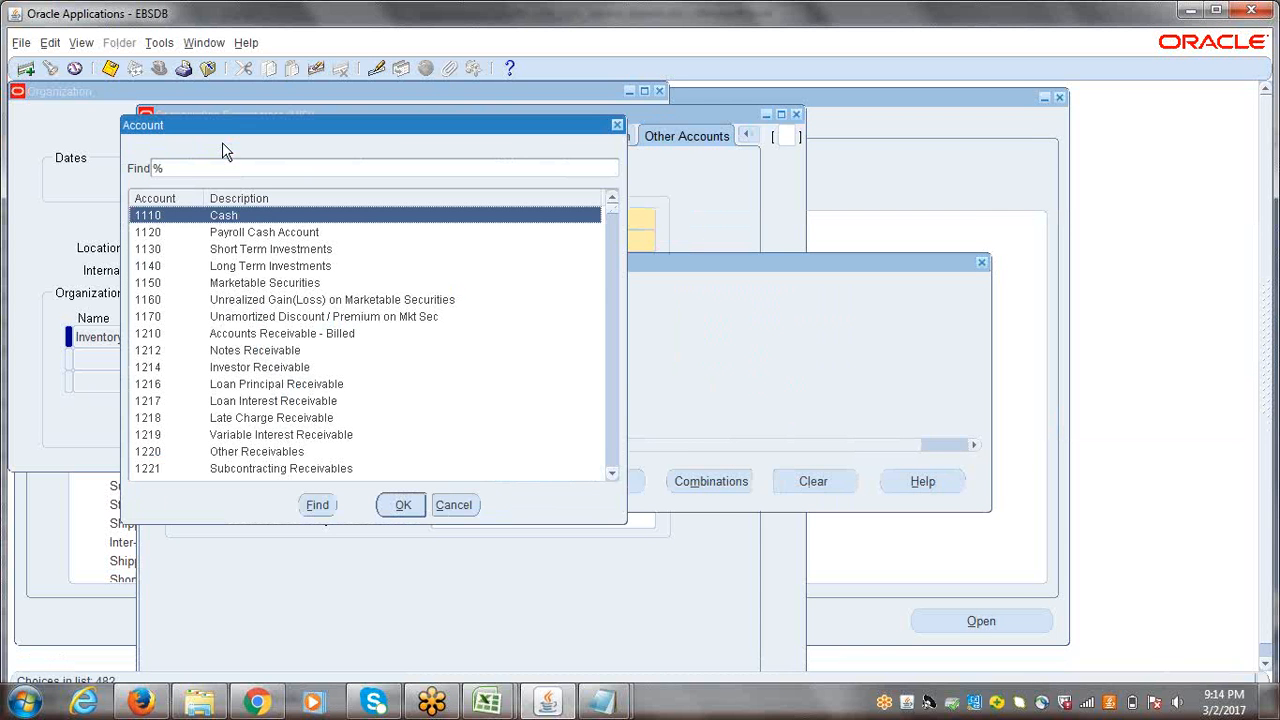
left_click(228, 170)
type("C")
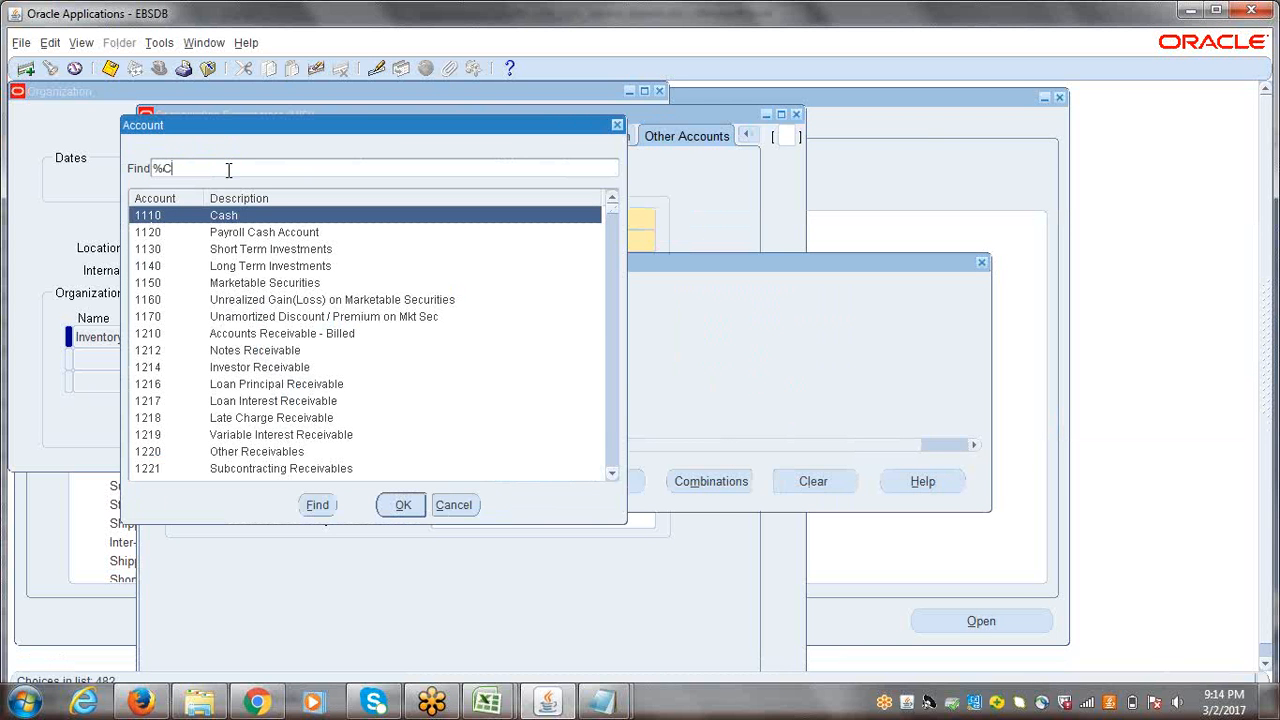
type("C")
type("GS%")
key("Return")
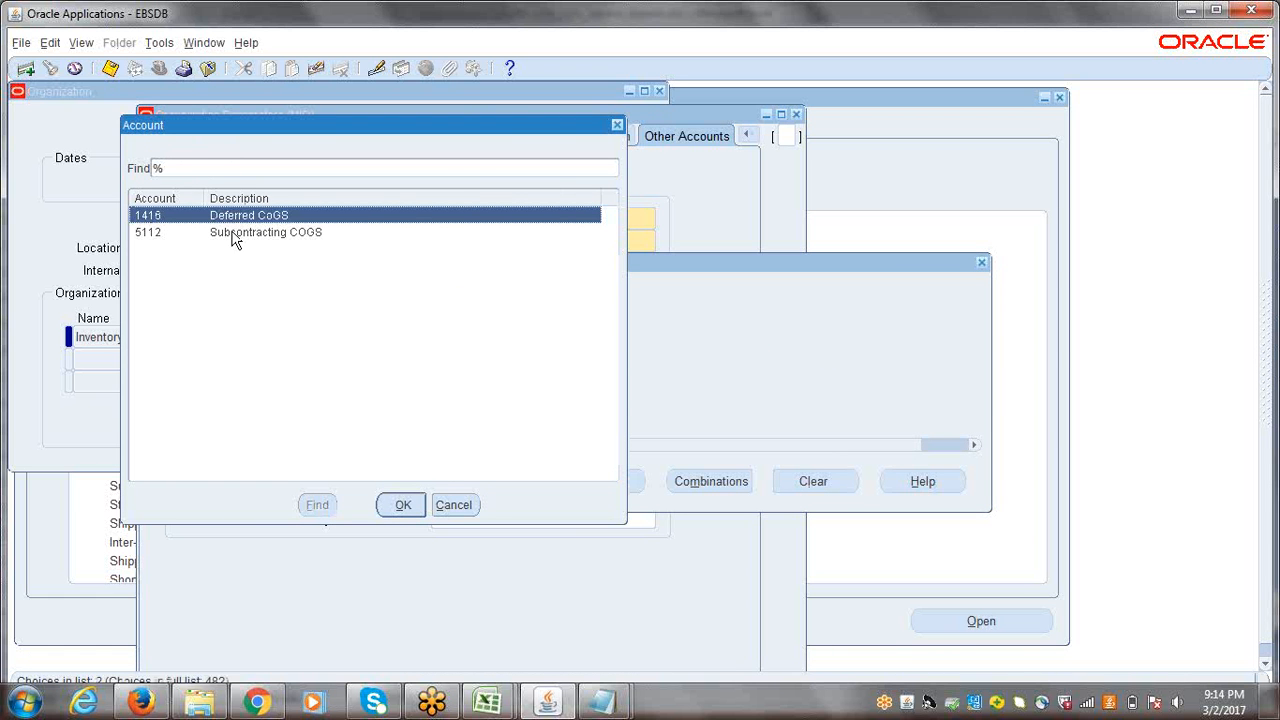
Step: Search the account values for COST OF and assign 5110 Cost of Sales to the Cost of Goods Sold account
left_click_drag(267, 126, 598, 174)
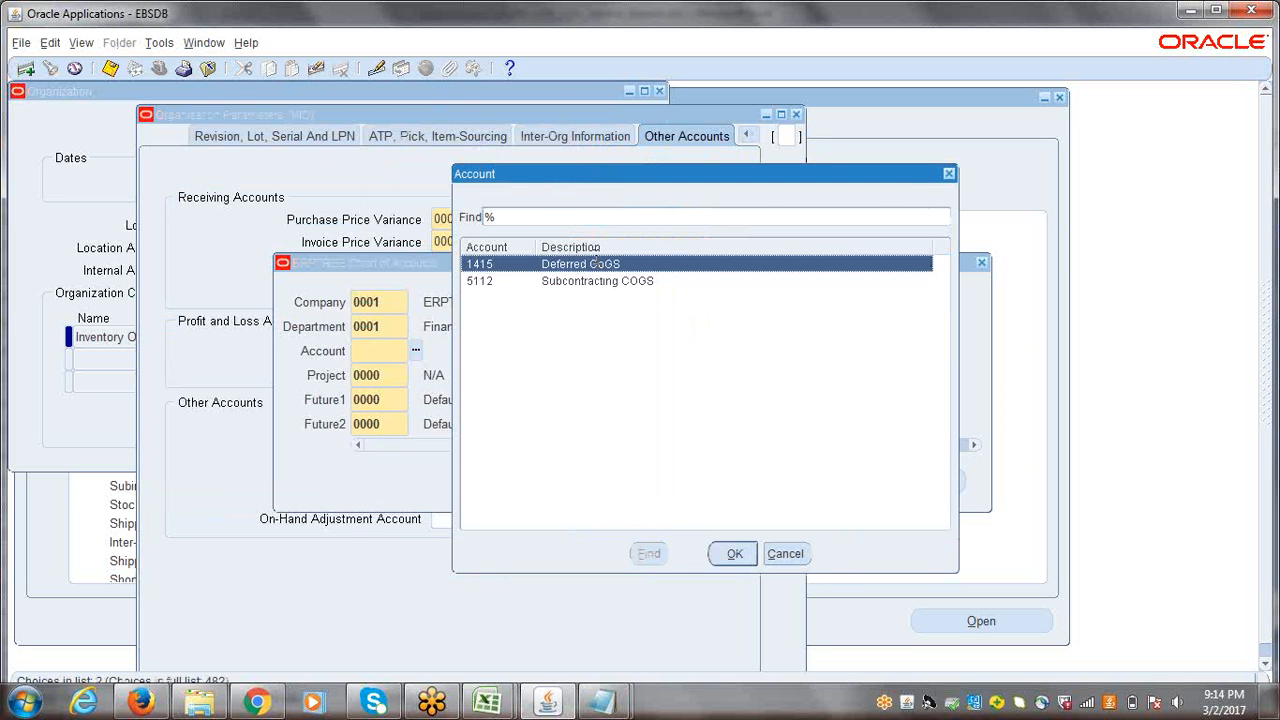
left_click(583, 215)
type("COST")
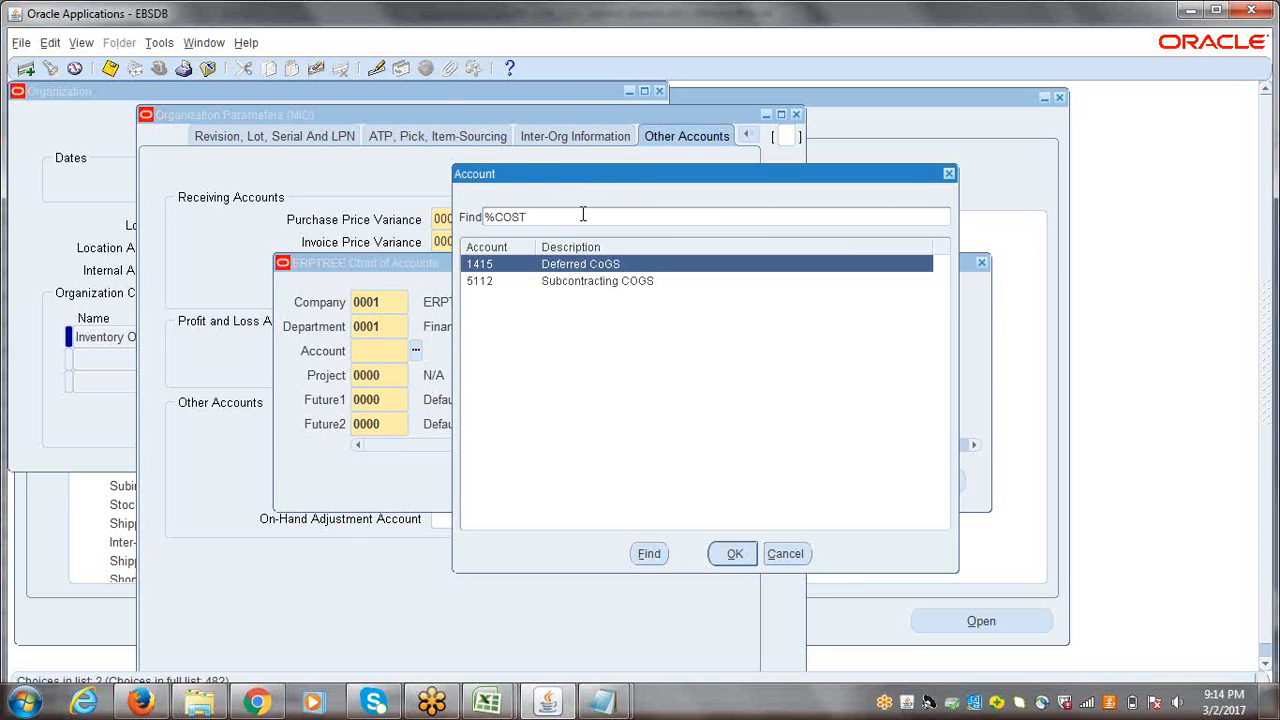
type(" OF%")
key("Return")
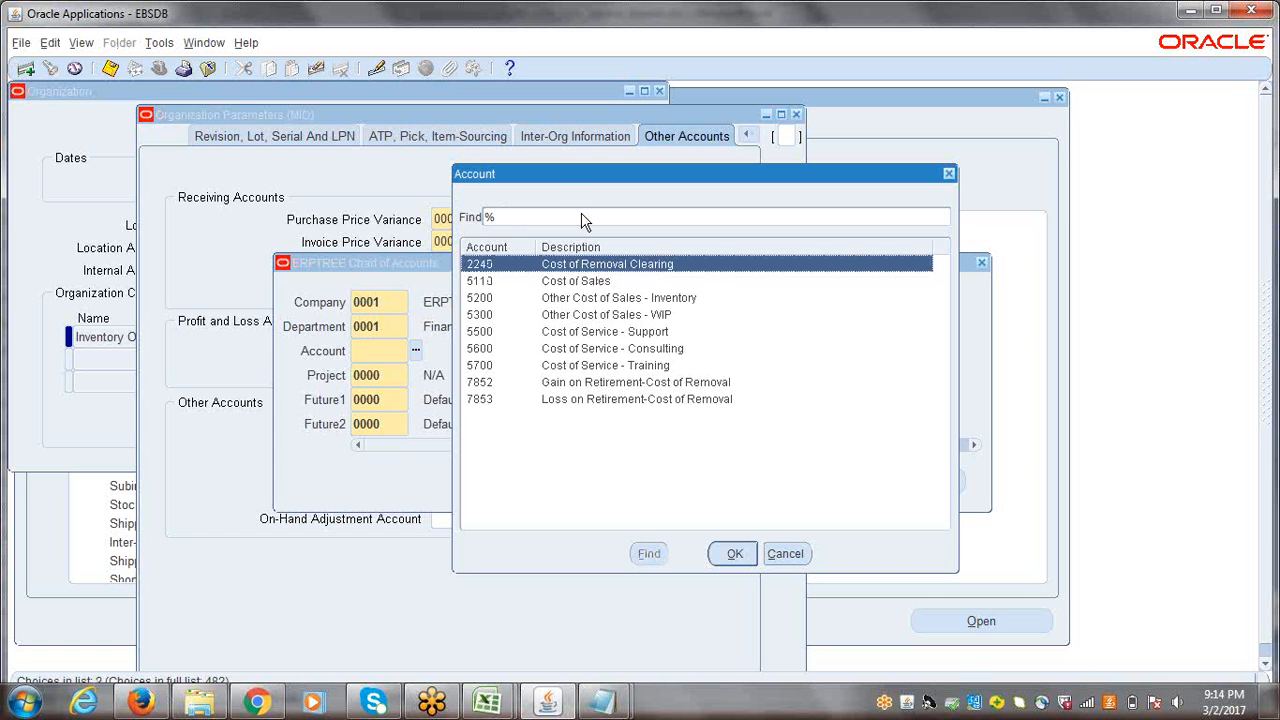
left_click(598, 284)
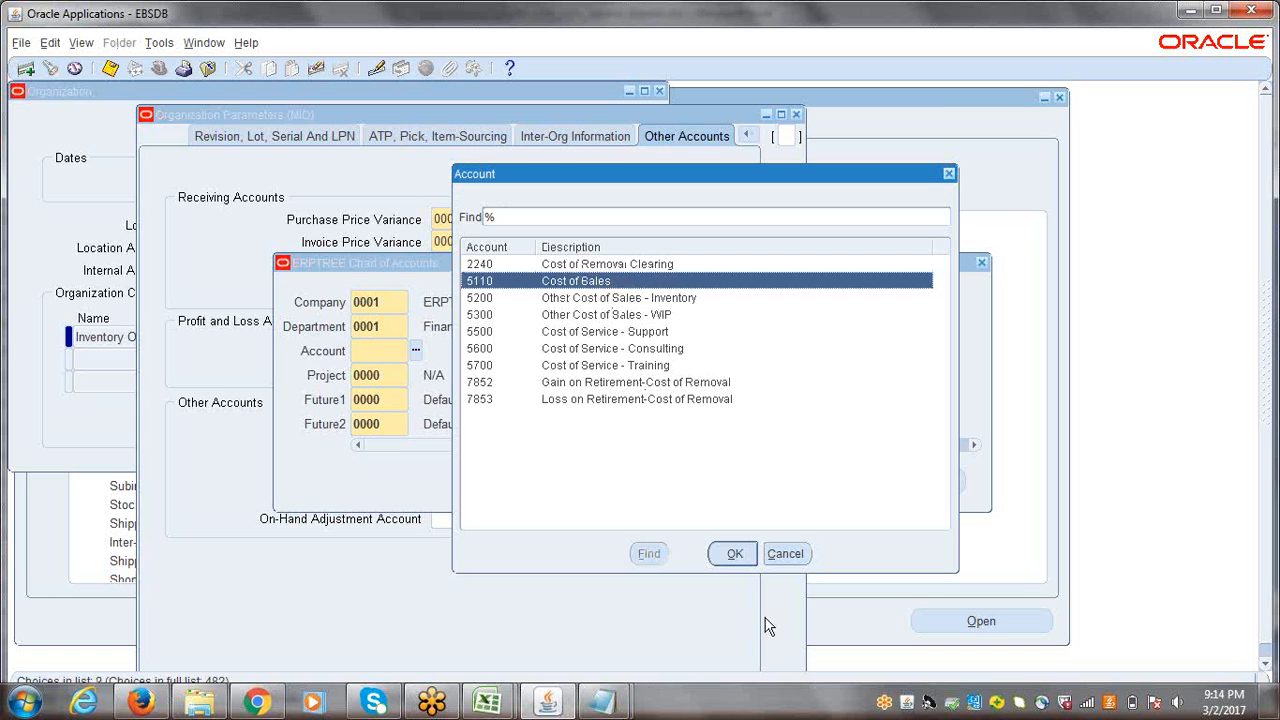
left_click(734, 556)
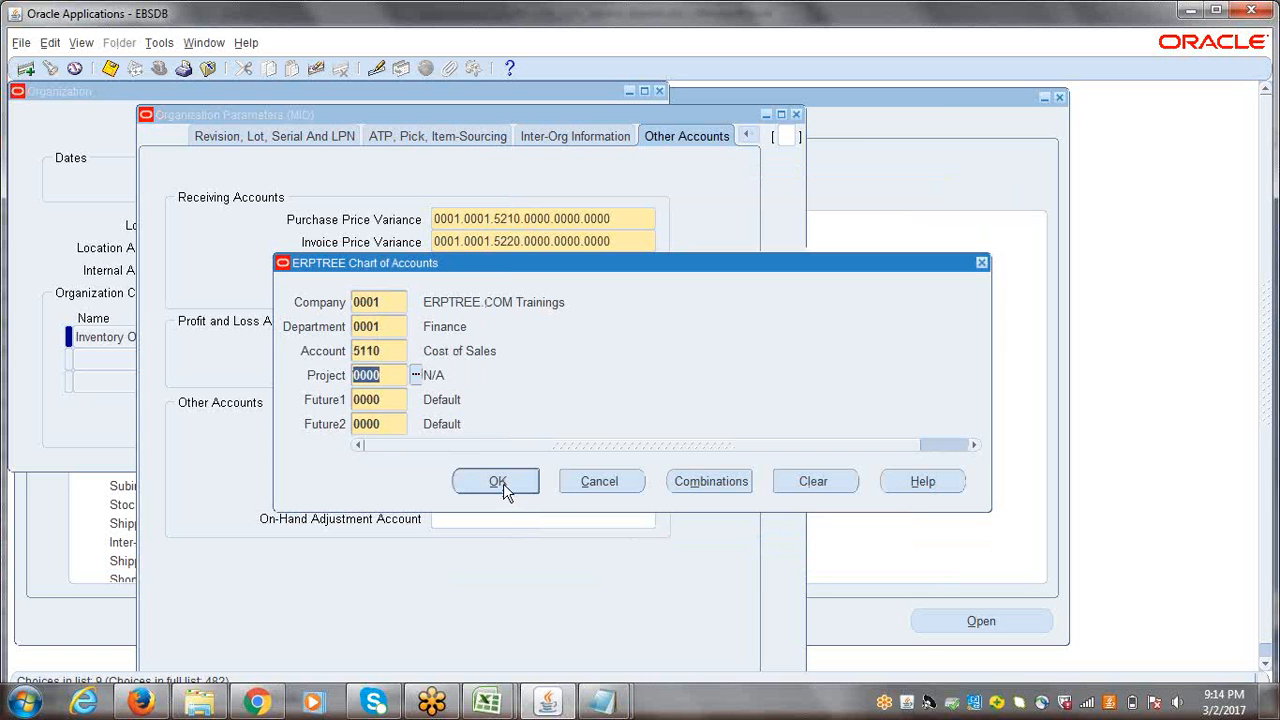
left_click(498, 481)
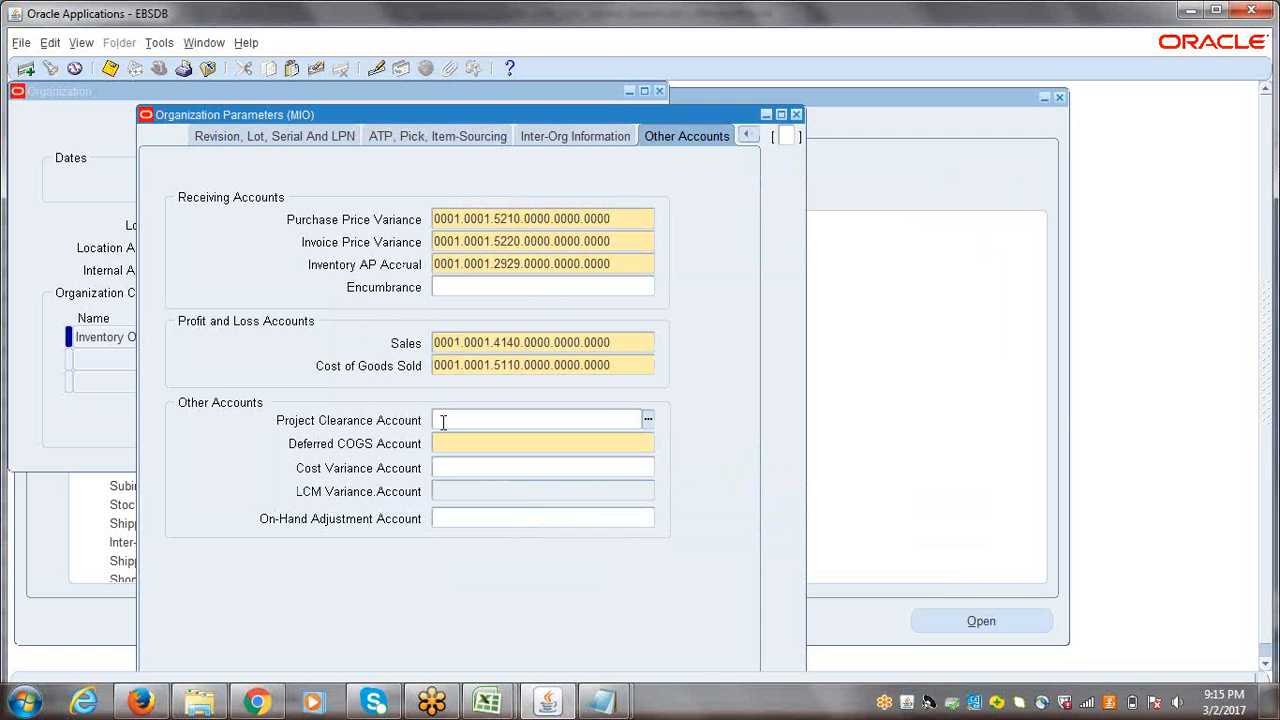
Step: Search the account values for COGS and assign 1415 Deferred CoGS to the Deferred COGS Account
key("Tab")
left_click(647, 447)
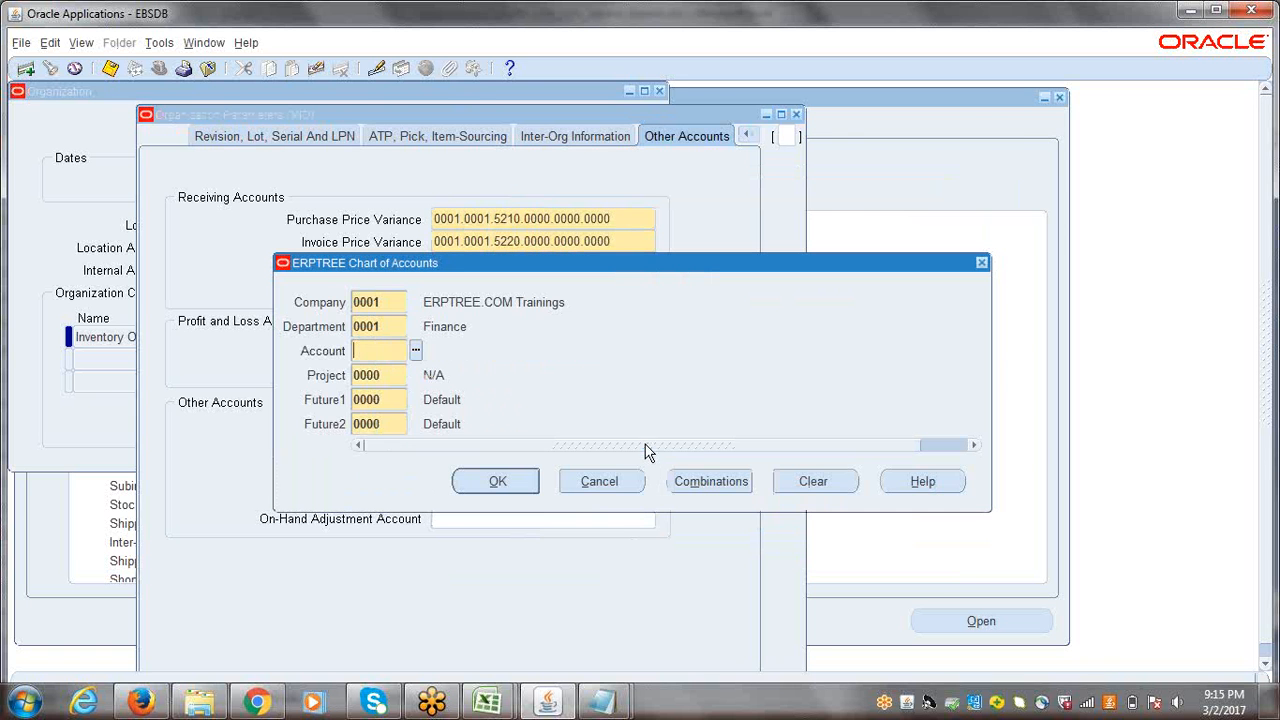
left_click(412, 349)
type("c")
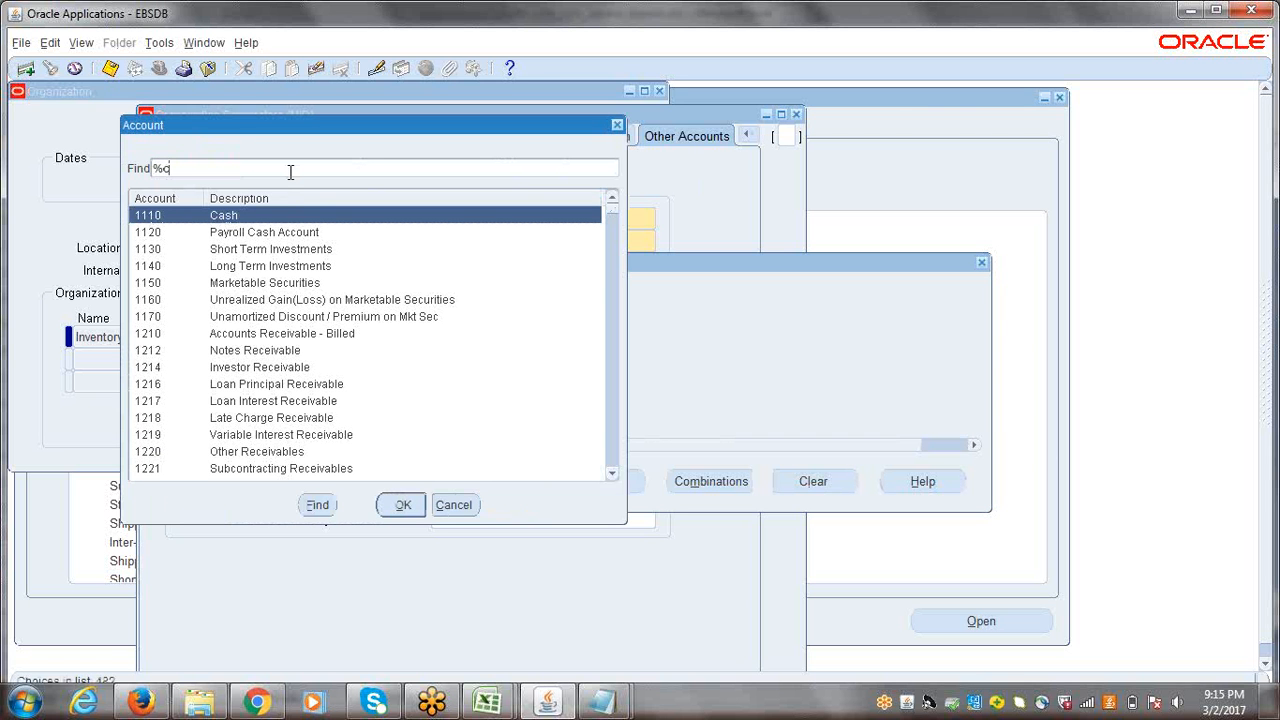
type("ogs%")
key("Return")
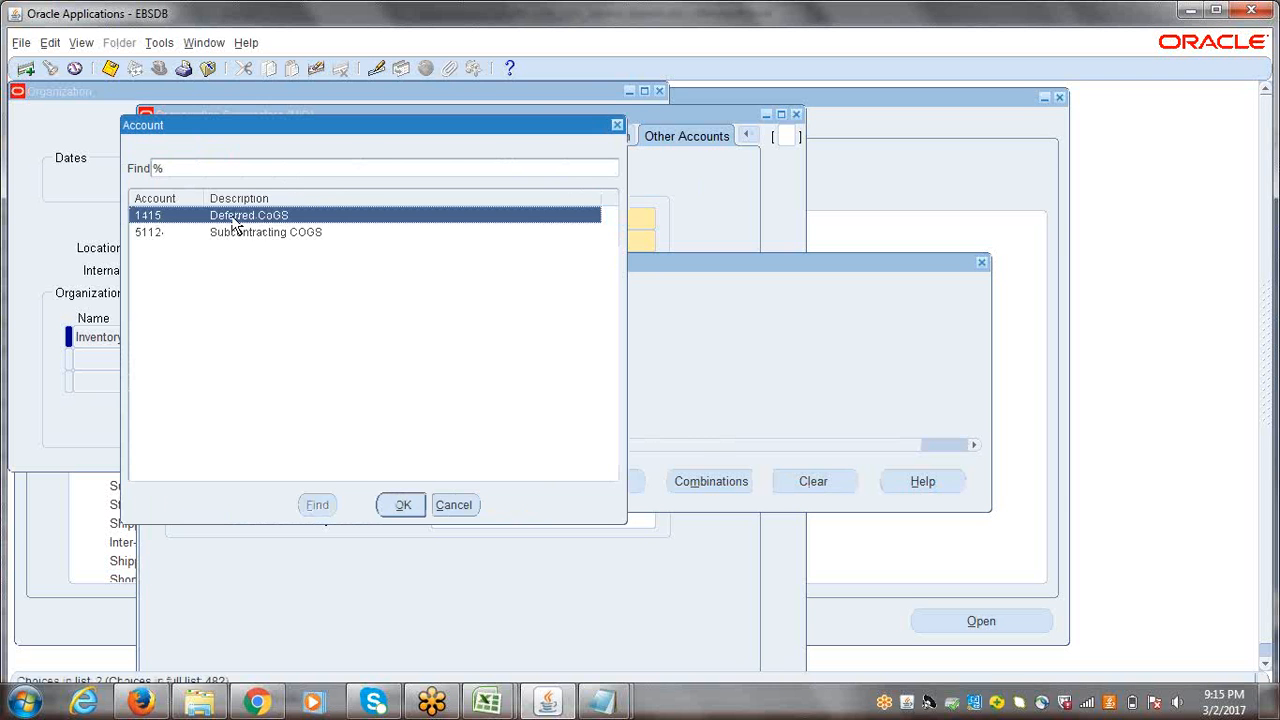
left_click(406, 508)
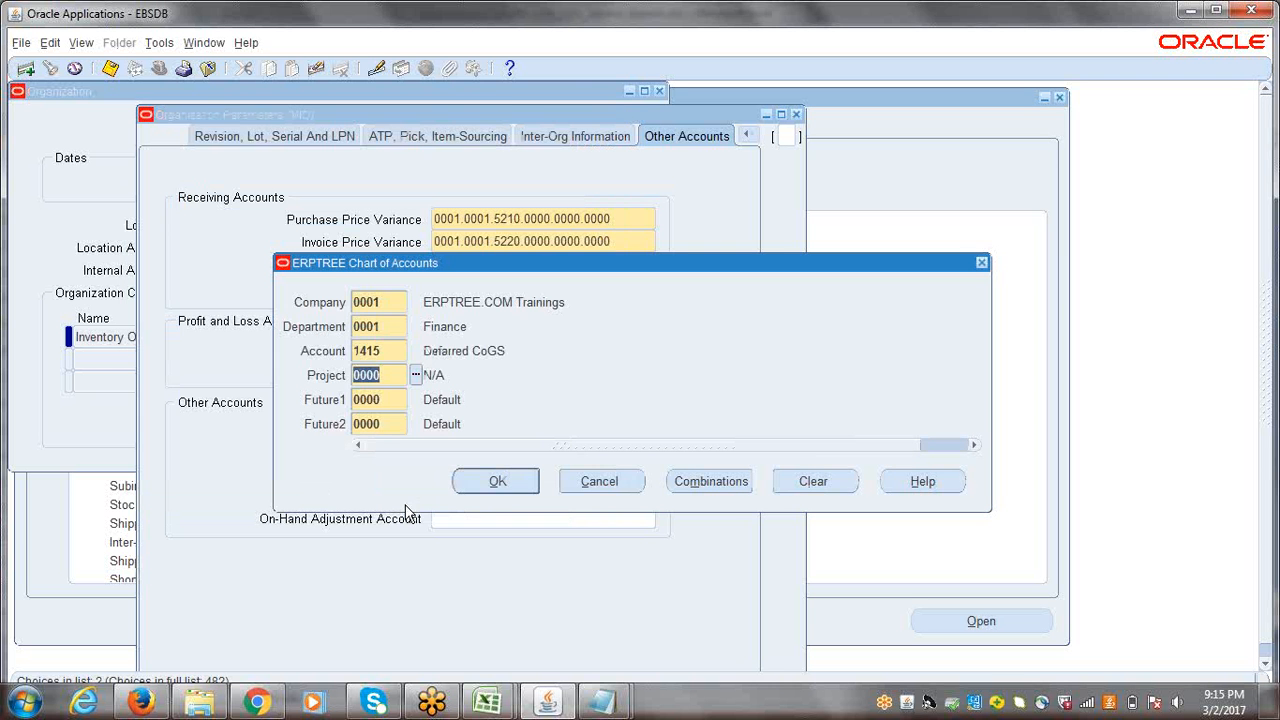
left_click(475, 485)
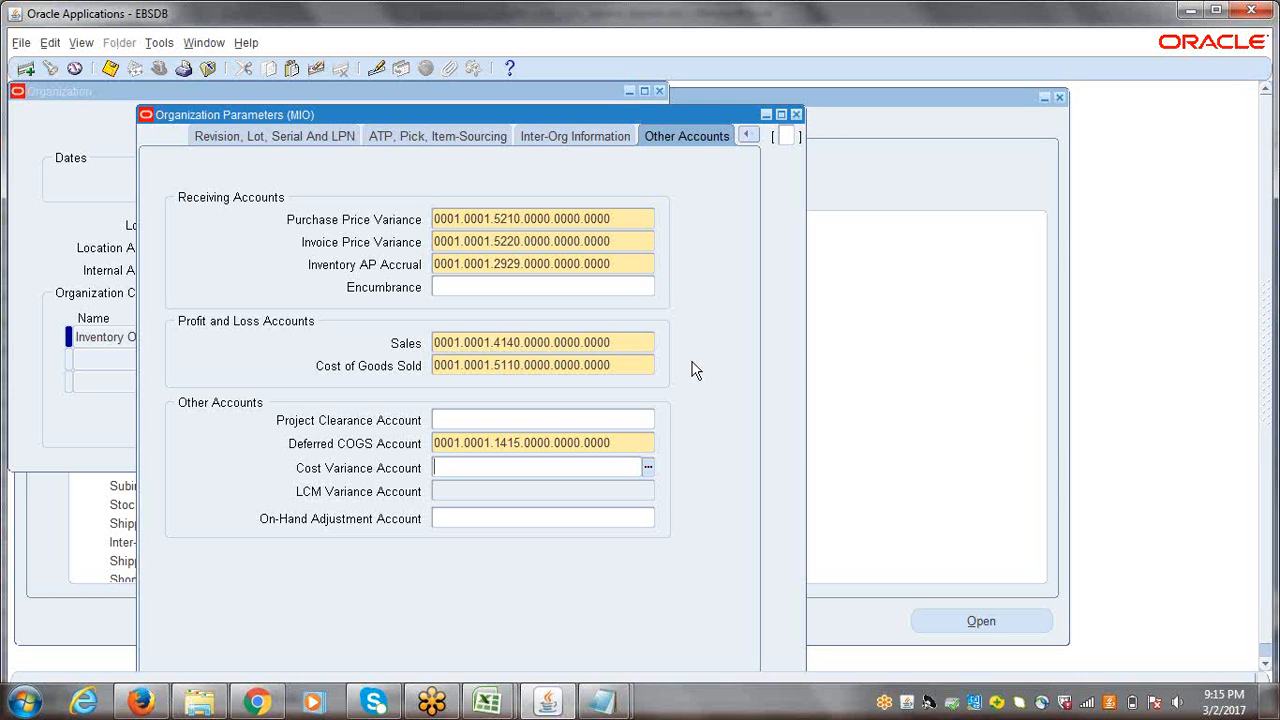
Step: Save the organization parameters, acknowledge the note and close the Organization Parameters window
key("ctrl+s")
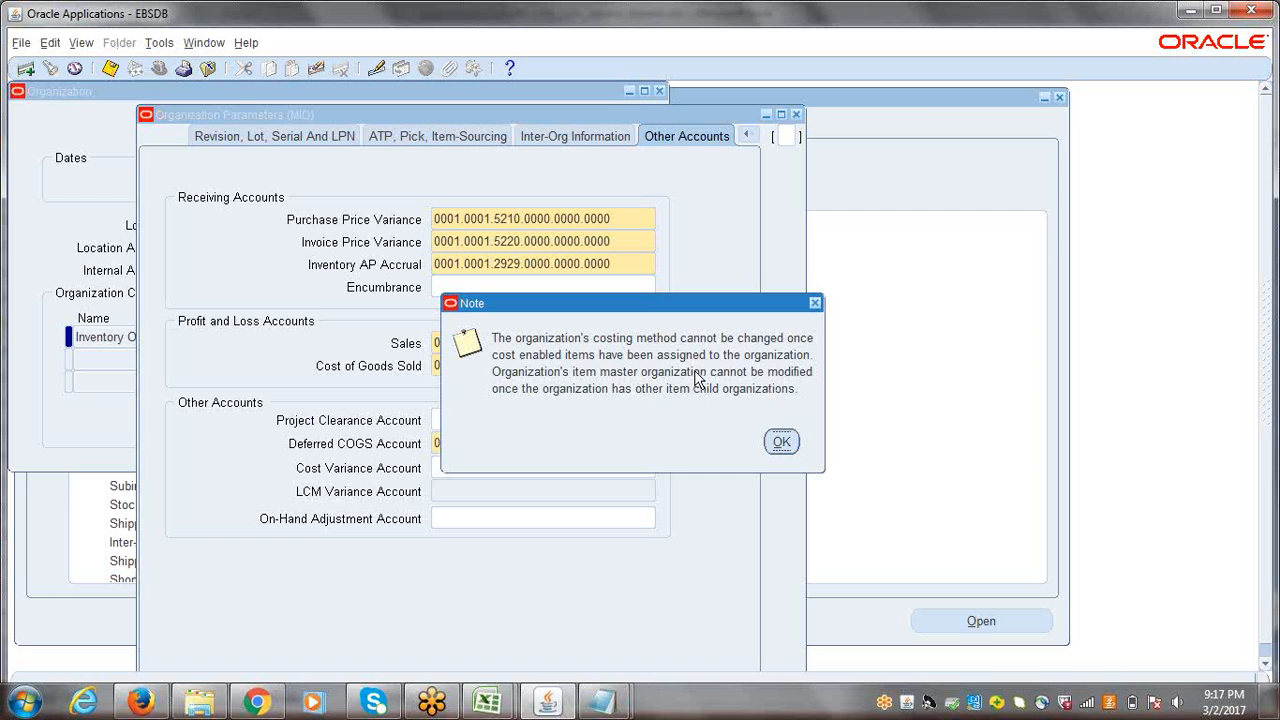
left_click(782, 444)
left_click(796, 115)
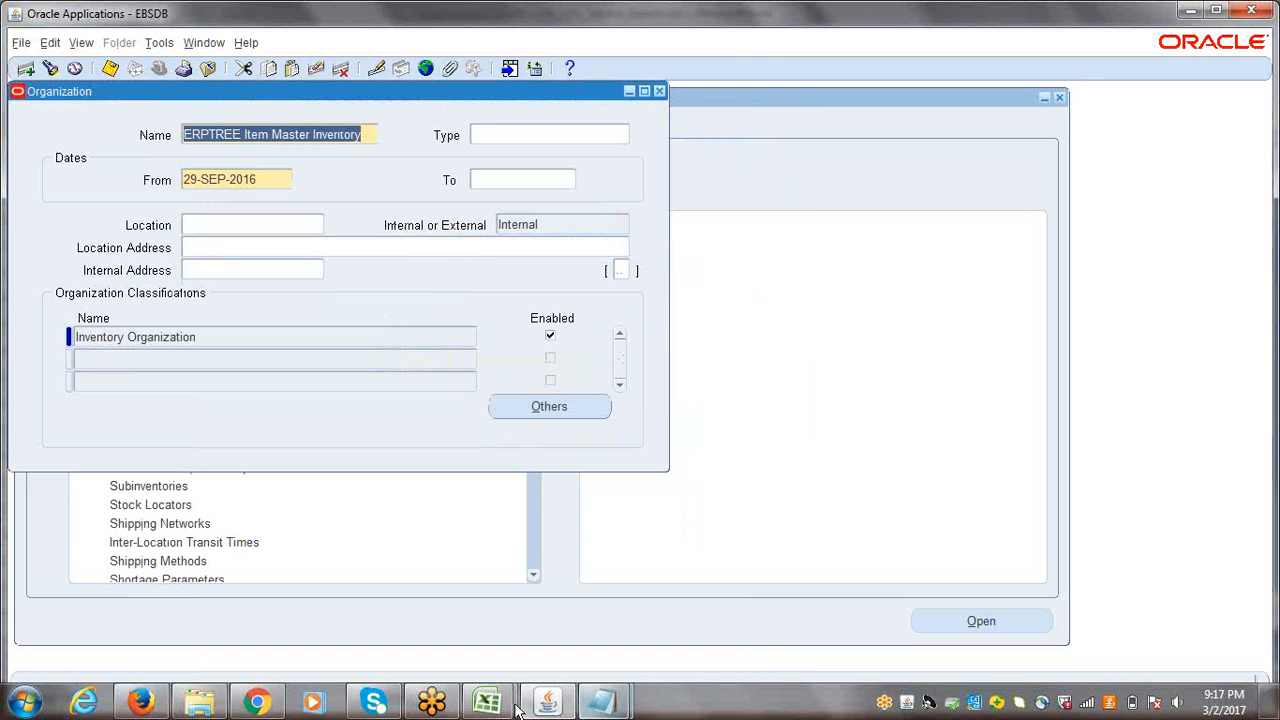
Step: Switch to the Excel checklist, mark the Inventory Information row under Workday Calendar as DONE and select the Receiving Information row below
mouse_move(490, 705)
left_click(440, 611)
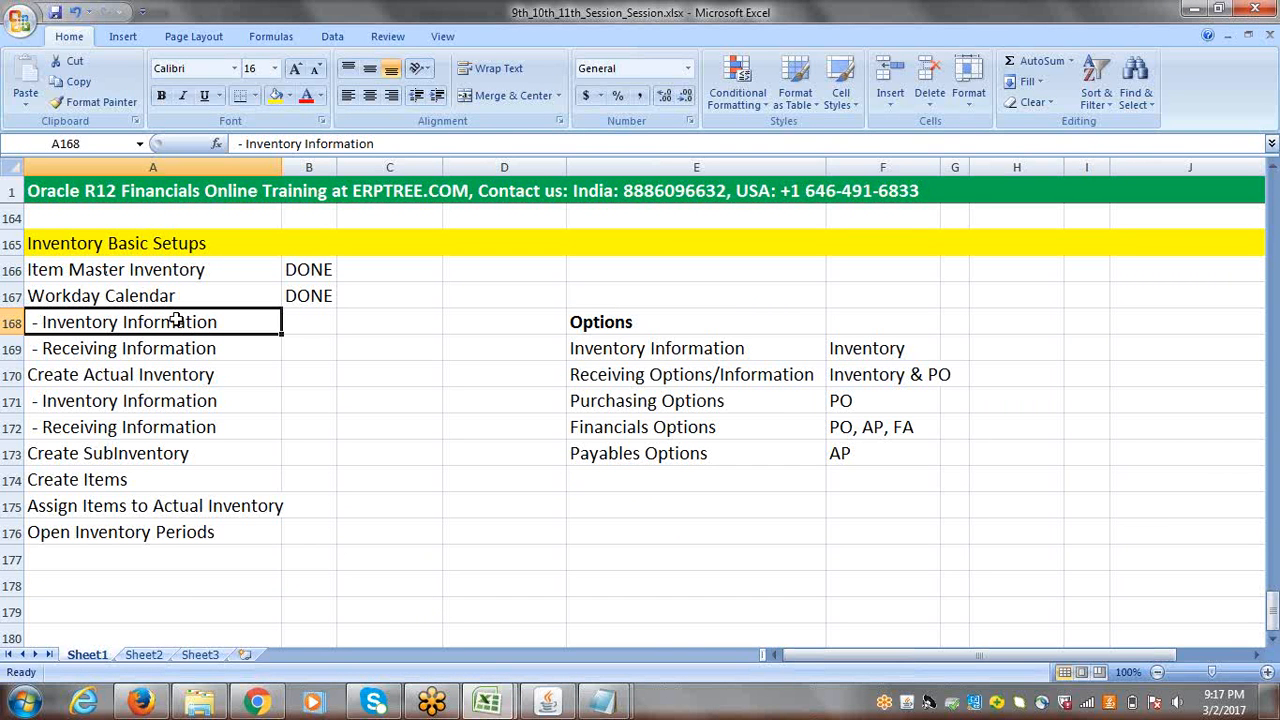
key("Right")
type("DONE")
key("Right")
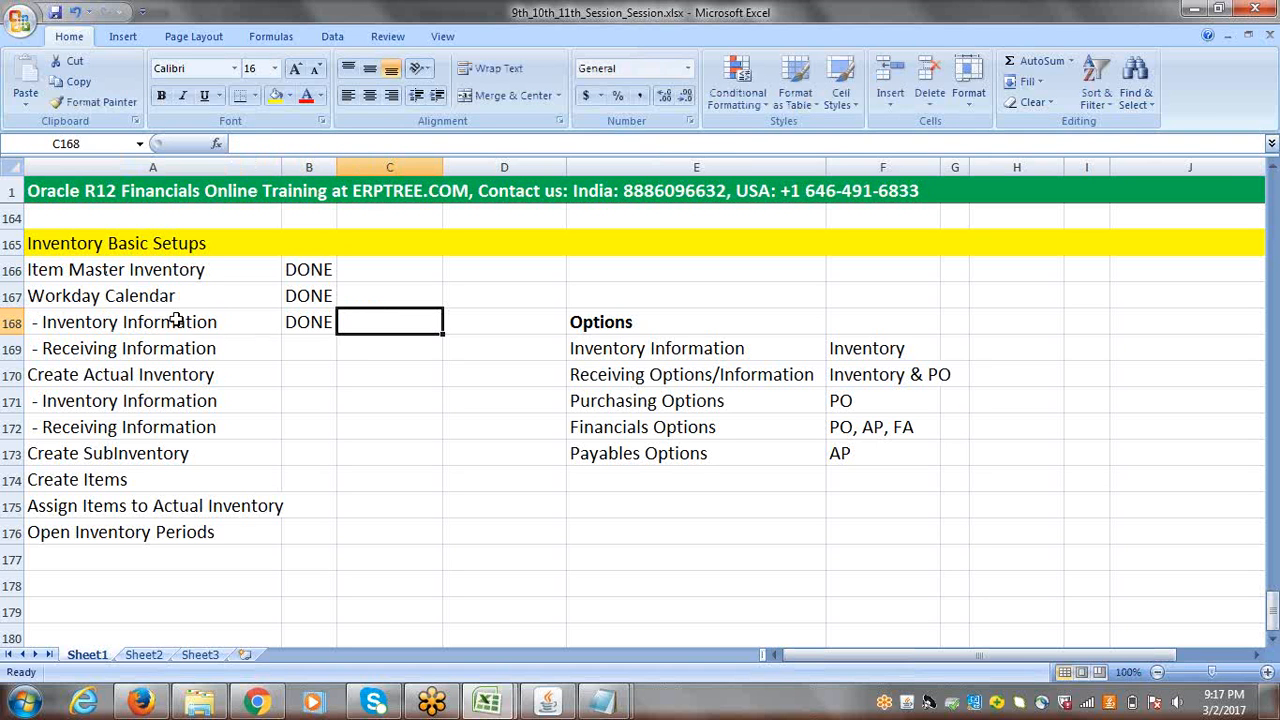
left_click(146, 345)
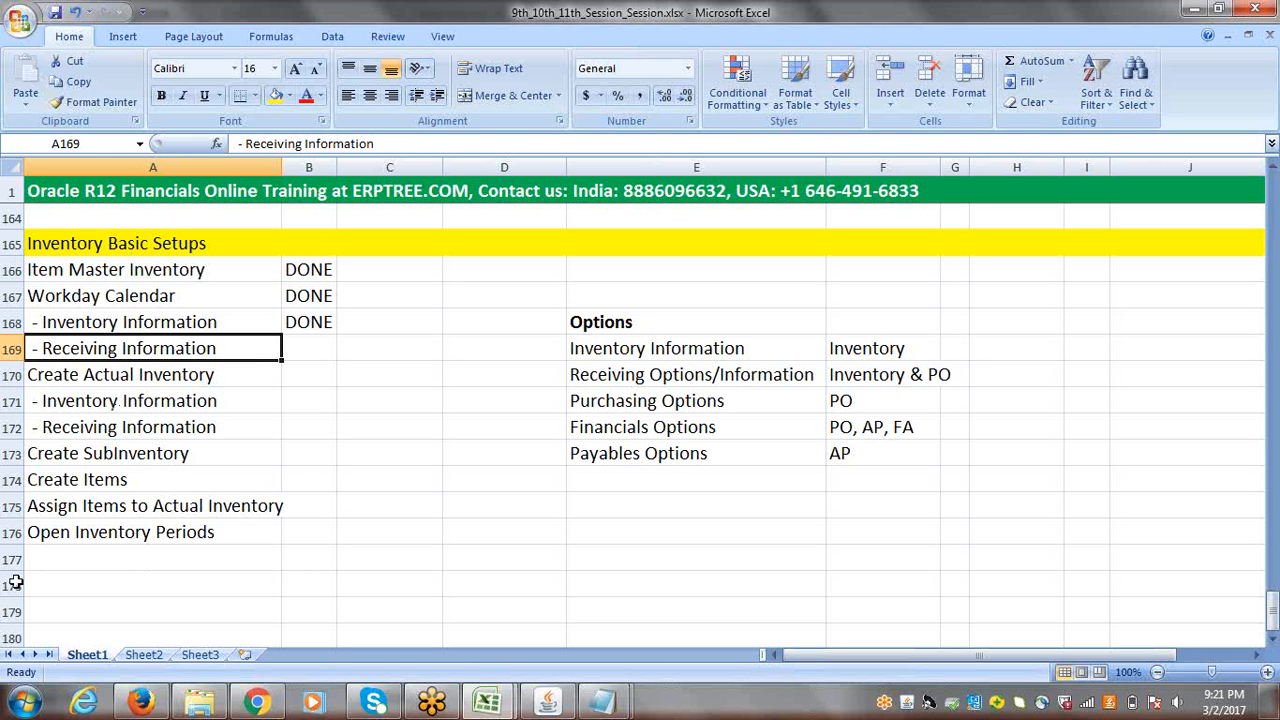
Step: Switch to Oracle Applications, reopen the Inventory Information of the Inventory Organization classification and look at its online help page
left_click(549, 703)
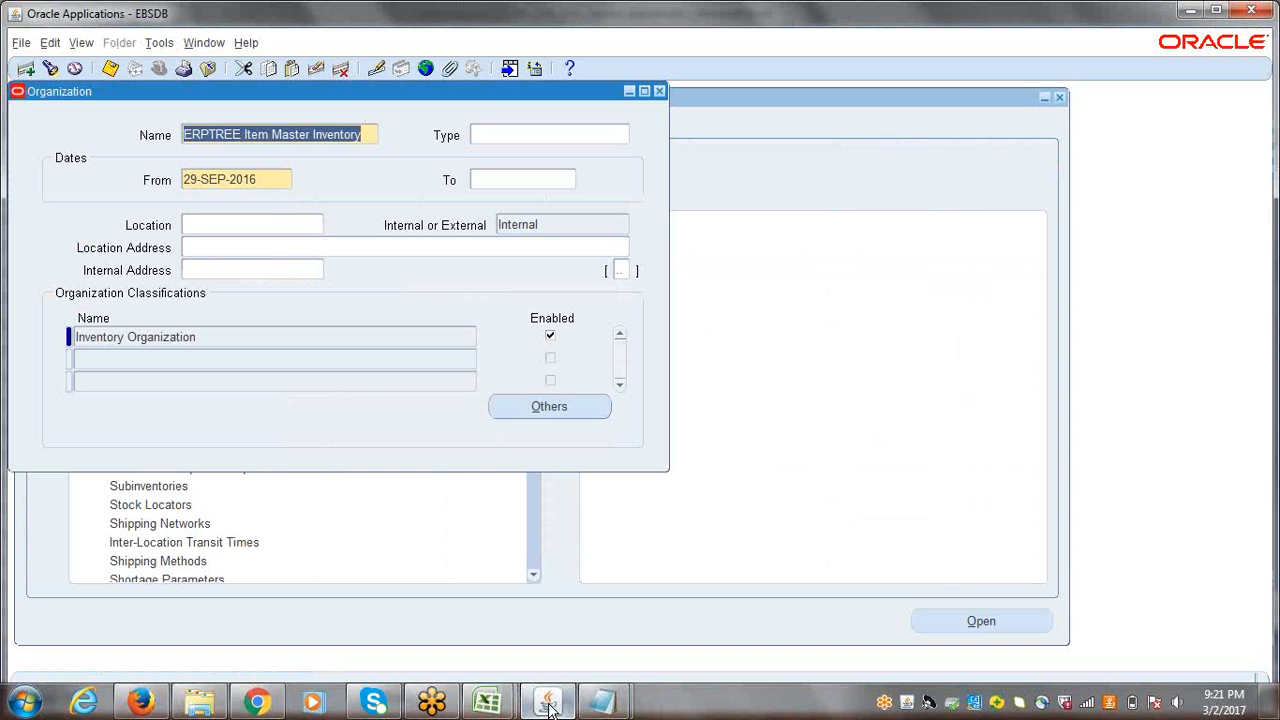
left_click(231, 336)
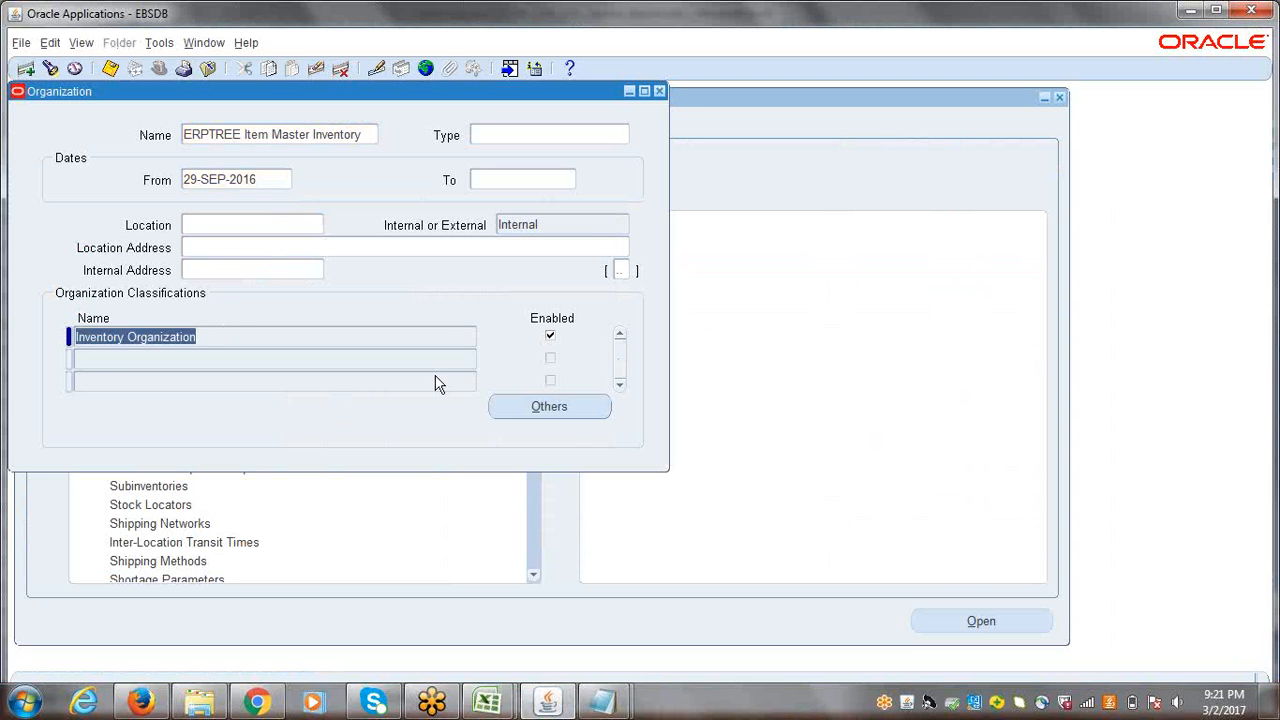
left_click(545, 406)
left_click(546, 398)
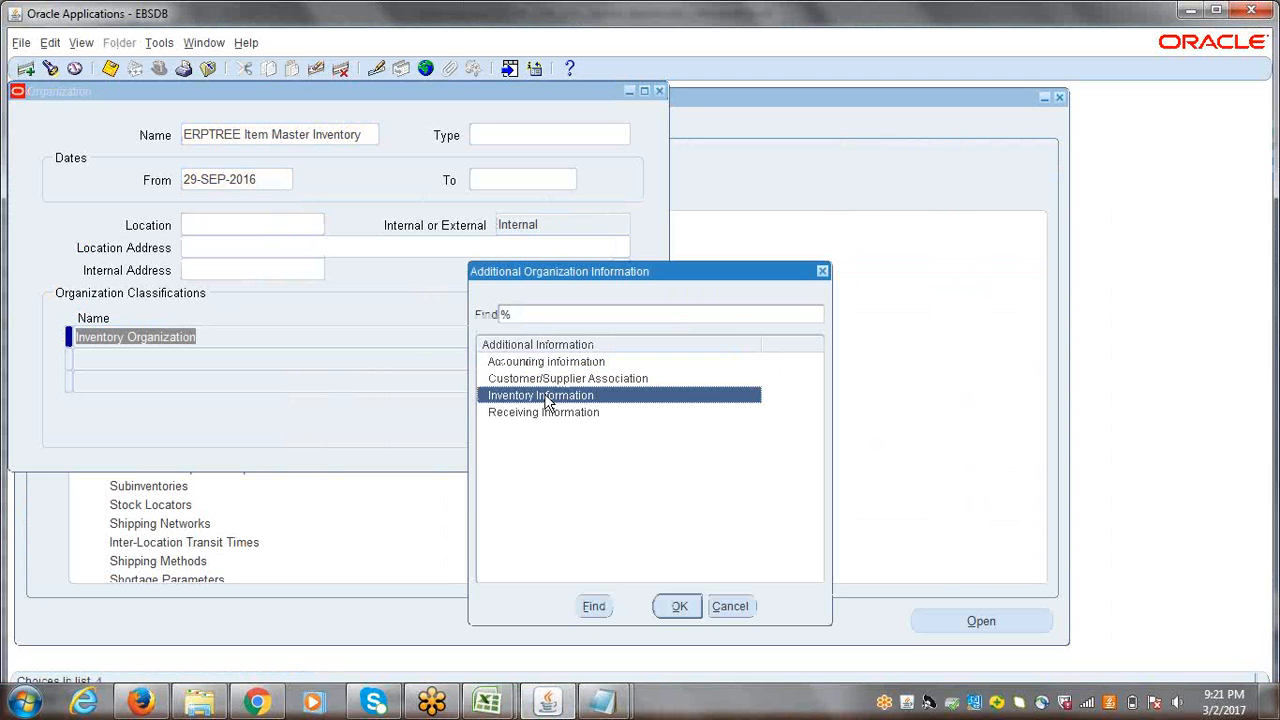
left_click(679, 606)
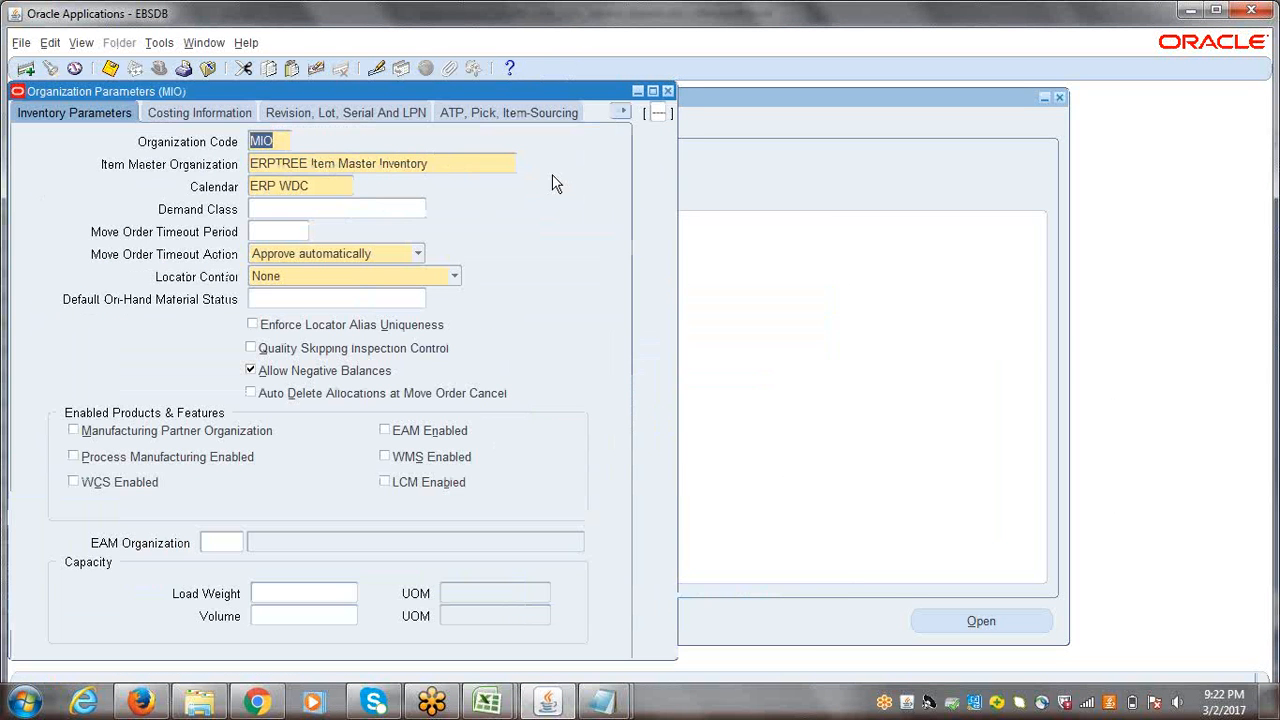
left_click(509, 66)
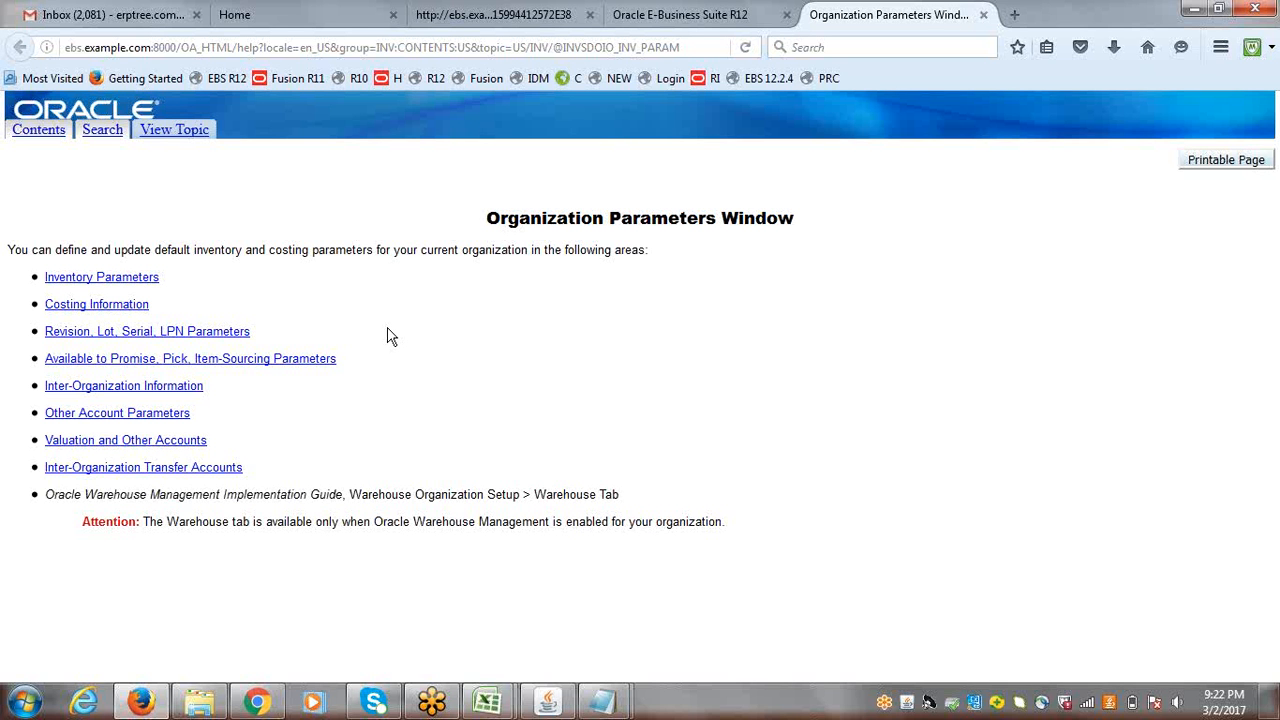
left_click(540, 706)
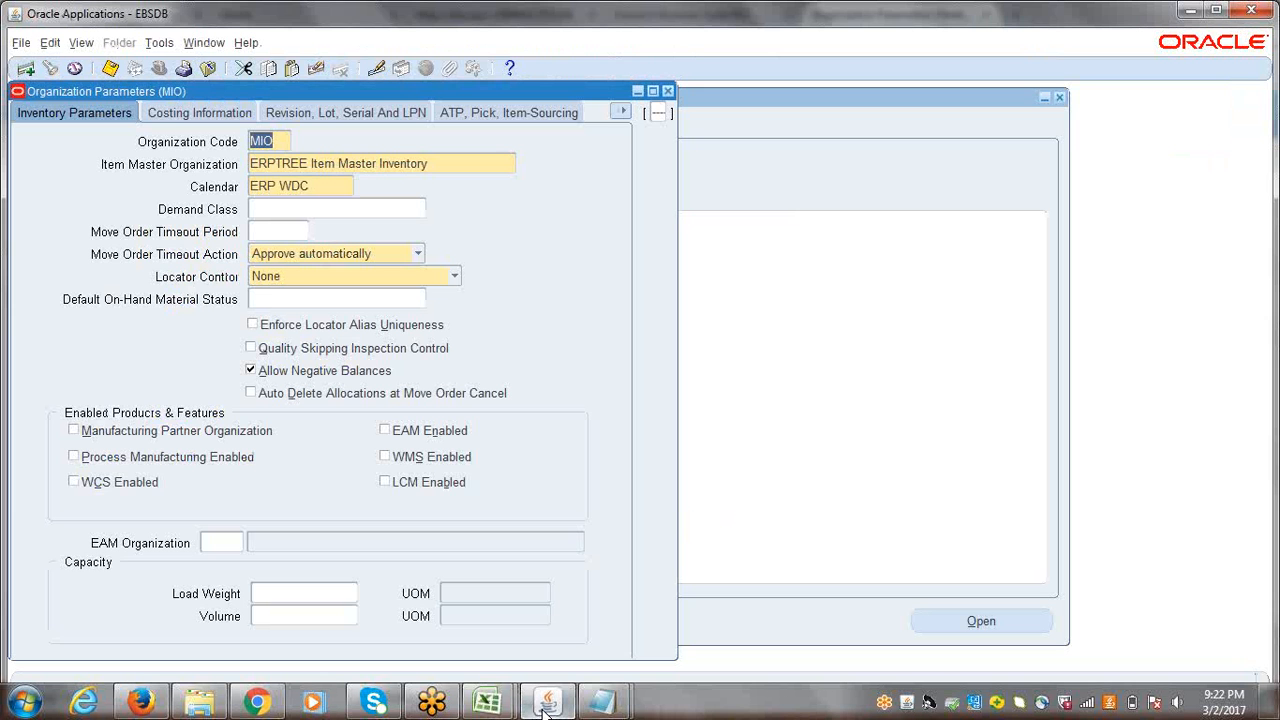
Step: Try to set the Lot Control uniqueness to Across items in the Revision, Lot, Serial And LPN parameters
left_click(364, 117)
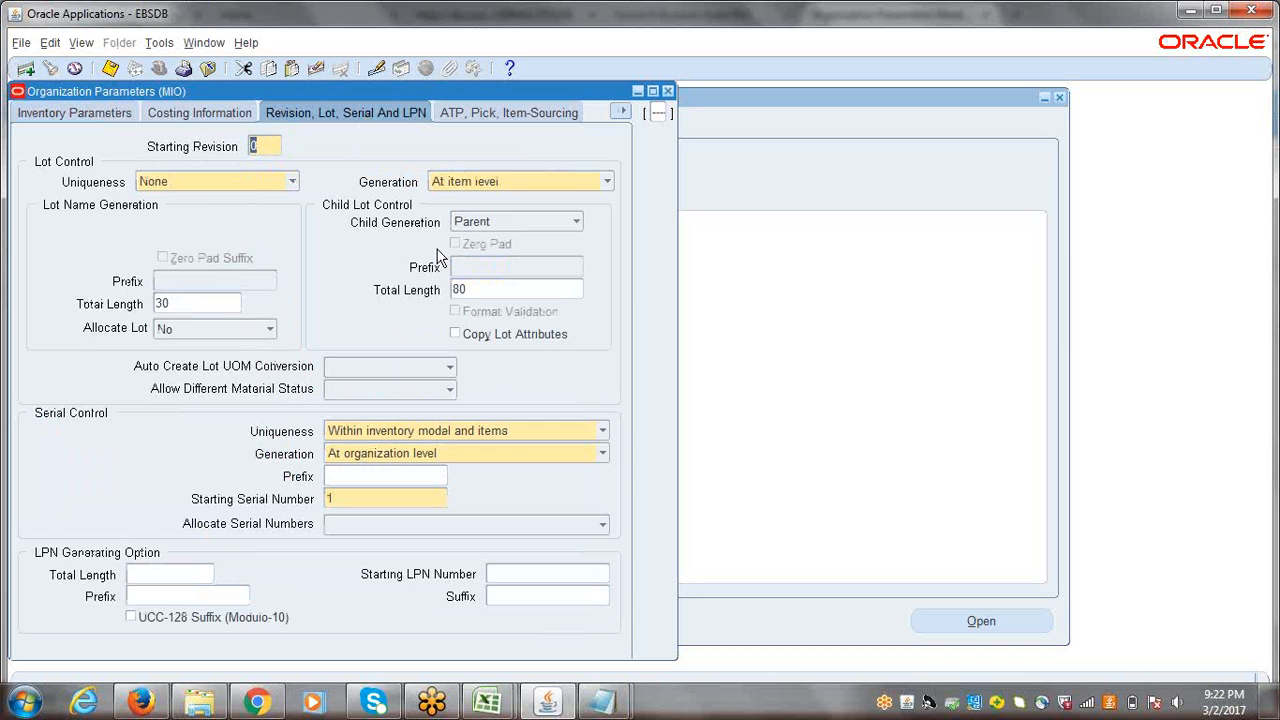
left_click(292, 182)
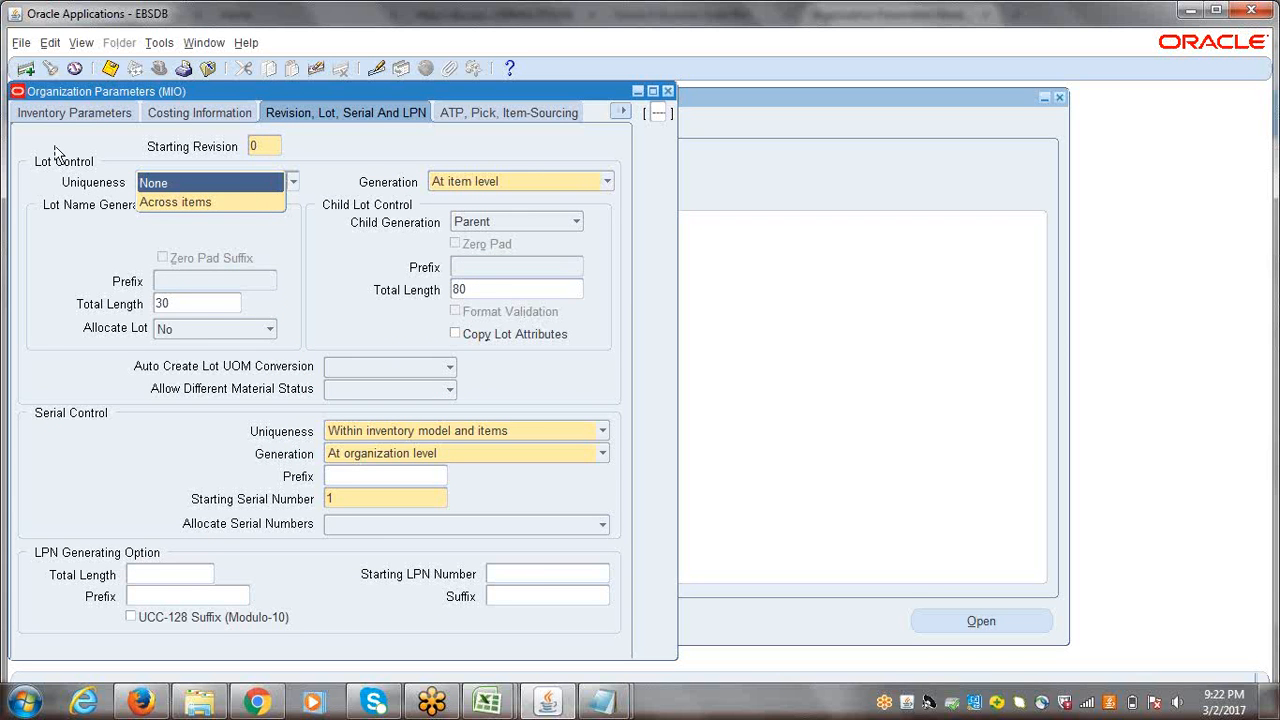
left_click(156, 204)
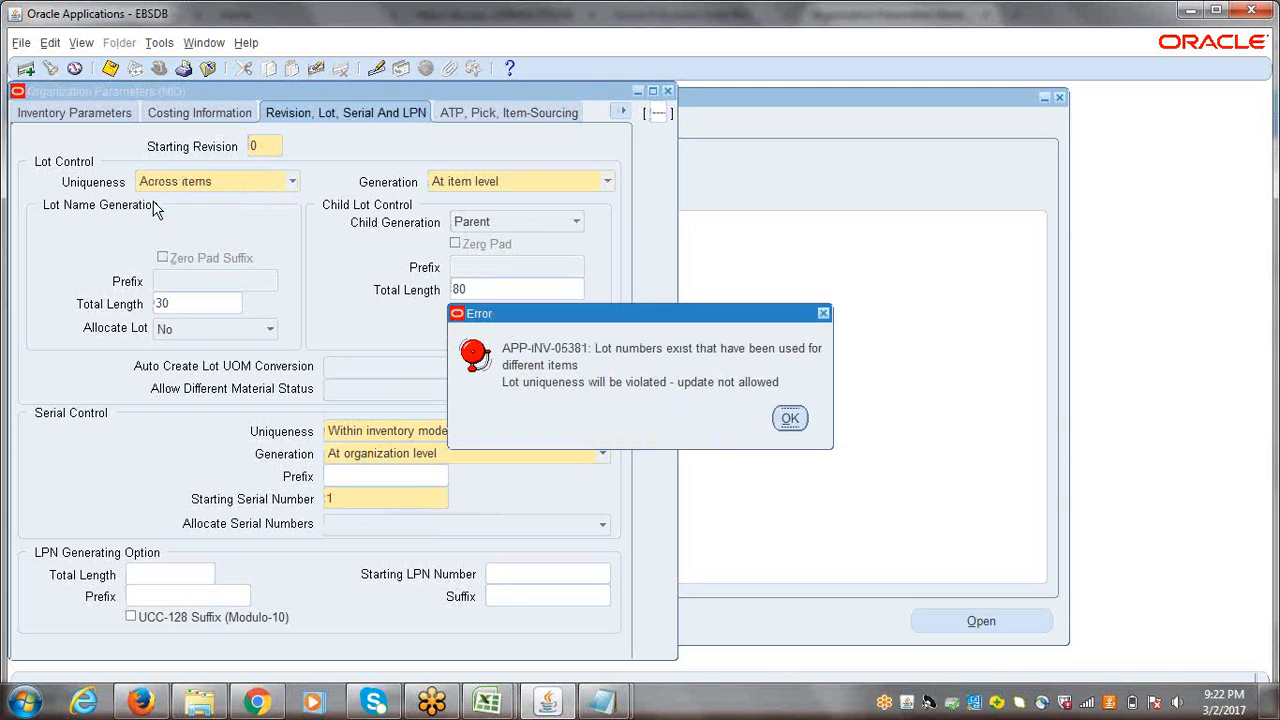
left_click(794, 418)
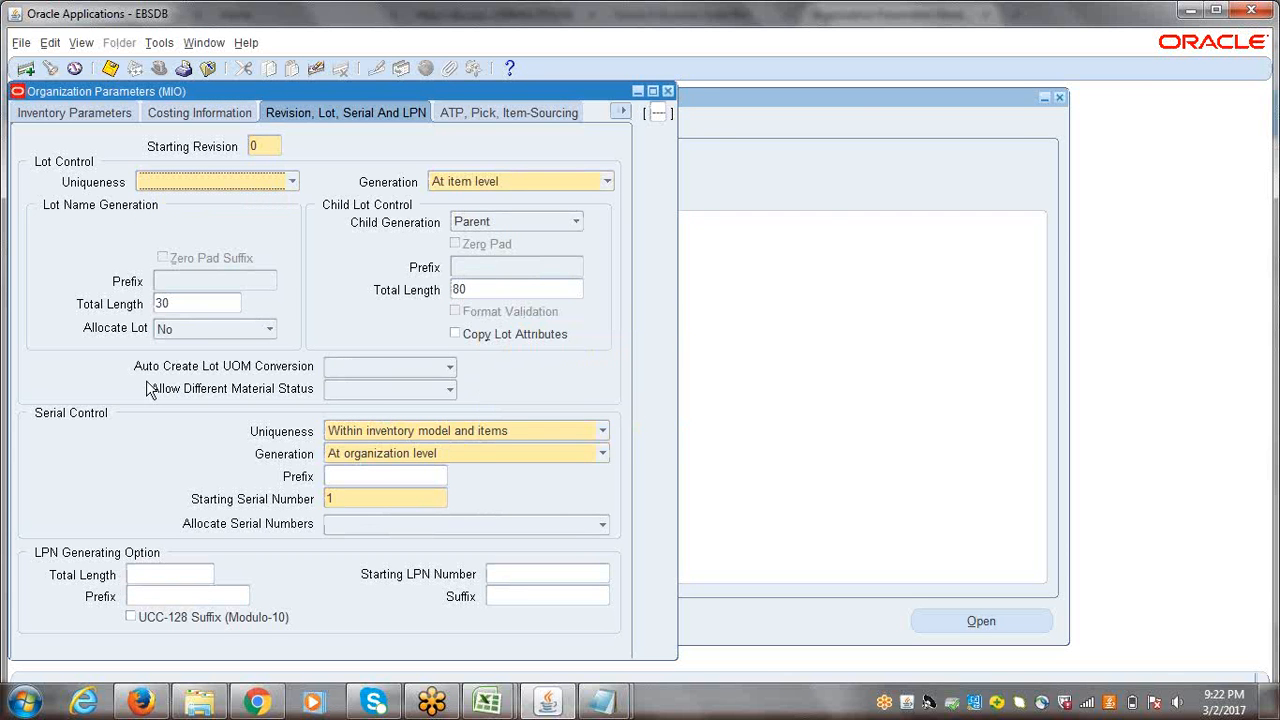
Step: Examine the available Uniqueness and Generation options for Serial Control without changing them
left_click(602, 432)
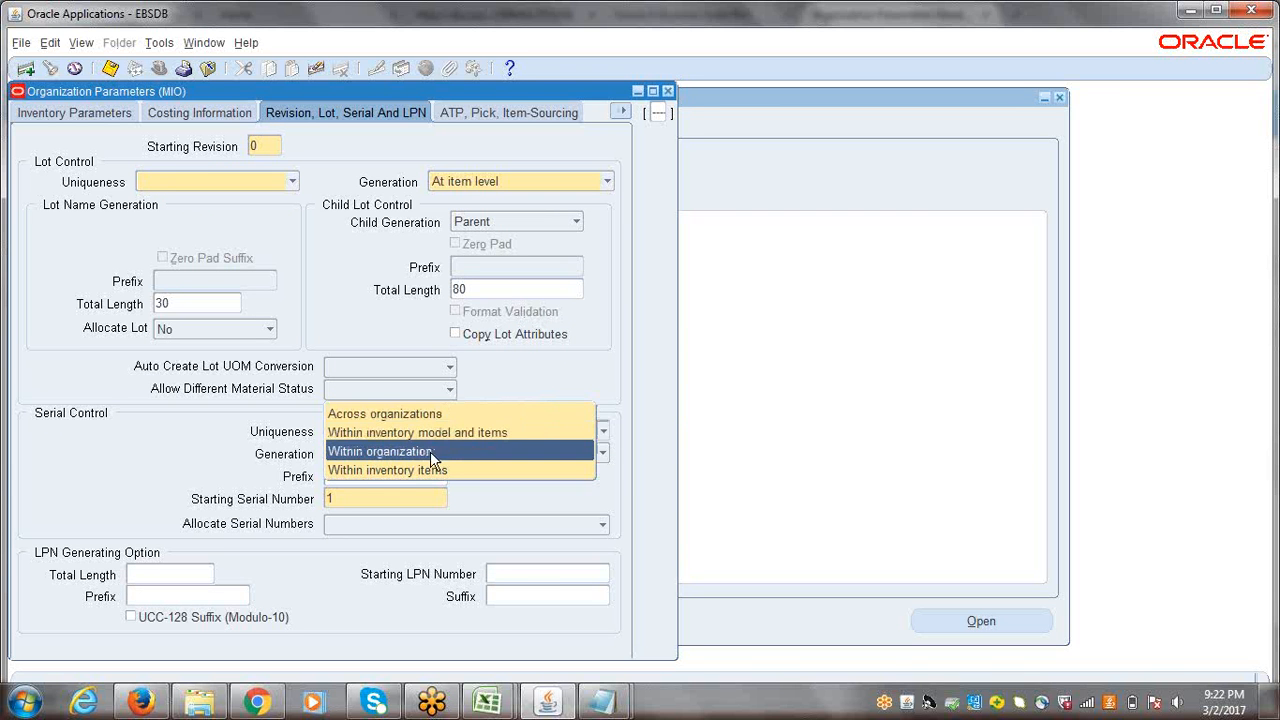
left_click(312, 470)
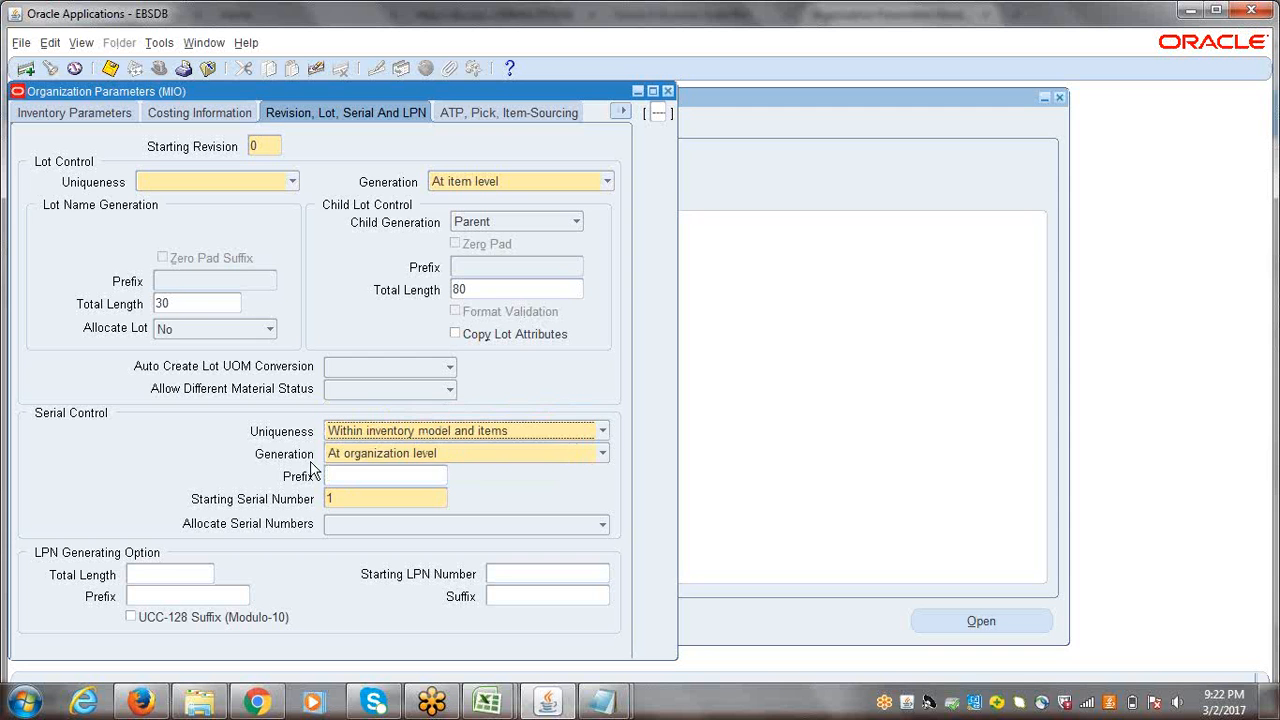
left_click(603, 455)
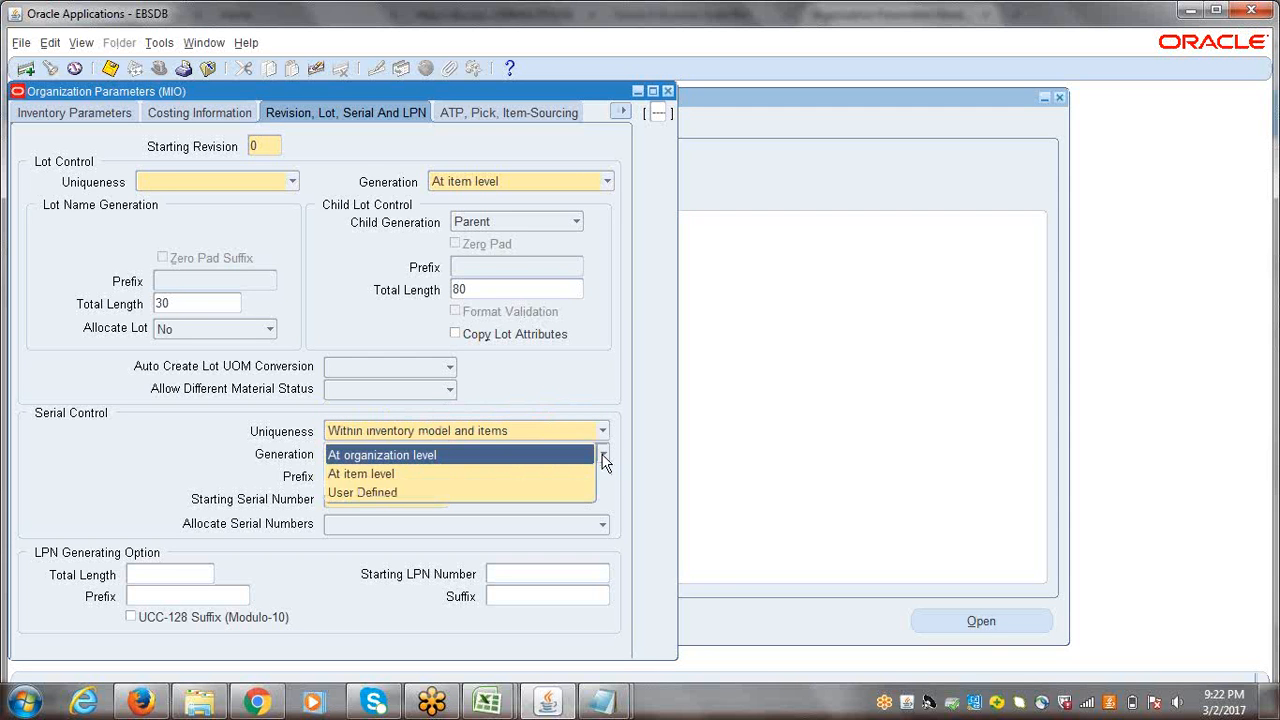
left_click(558, 397)
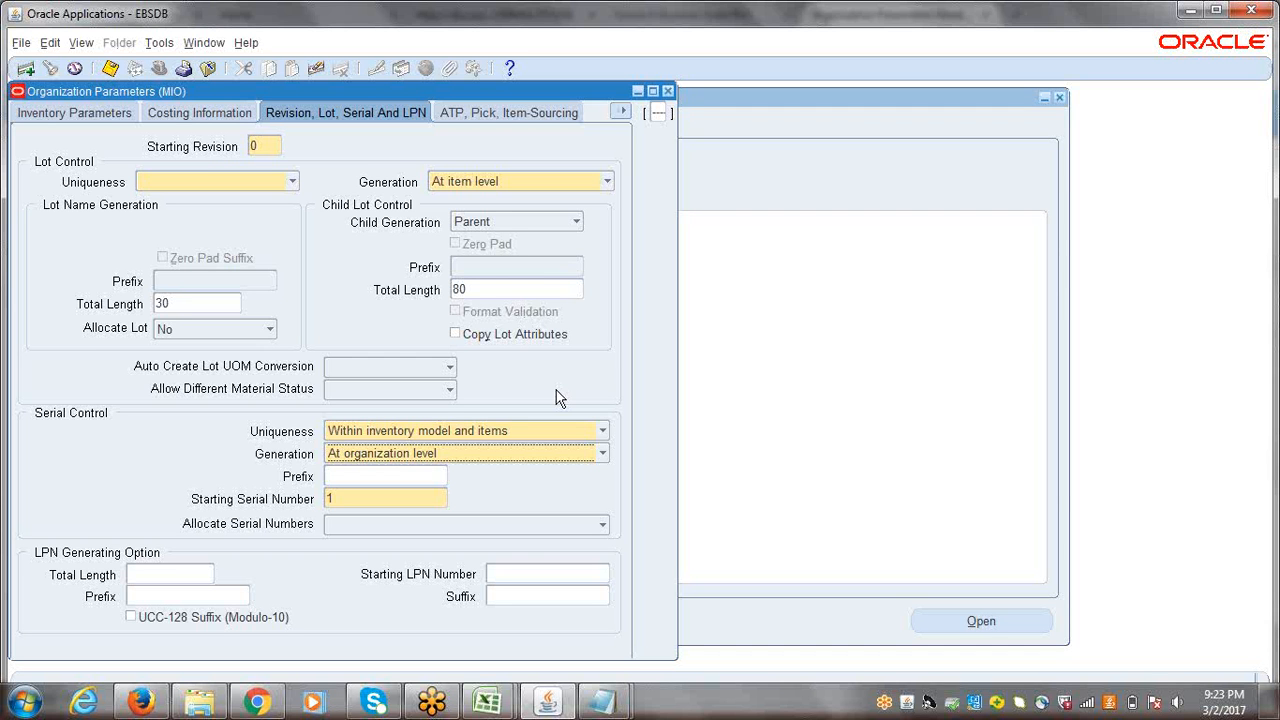
Step: Set the Lot Control uniqueness to None
left_click(292, 181)
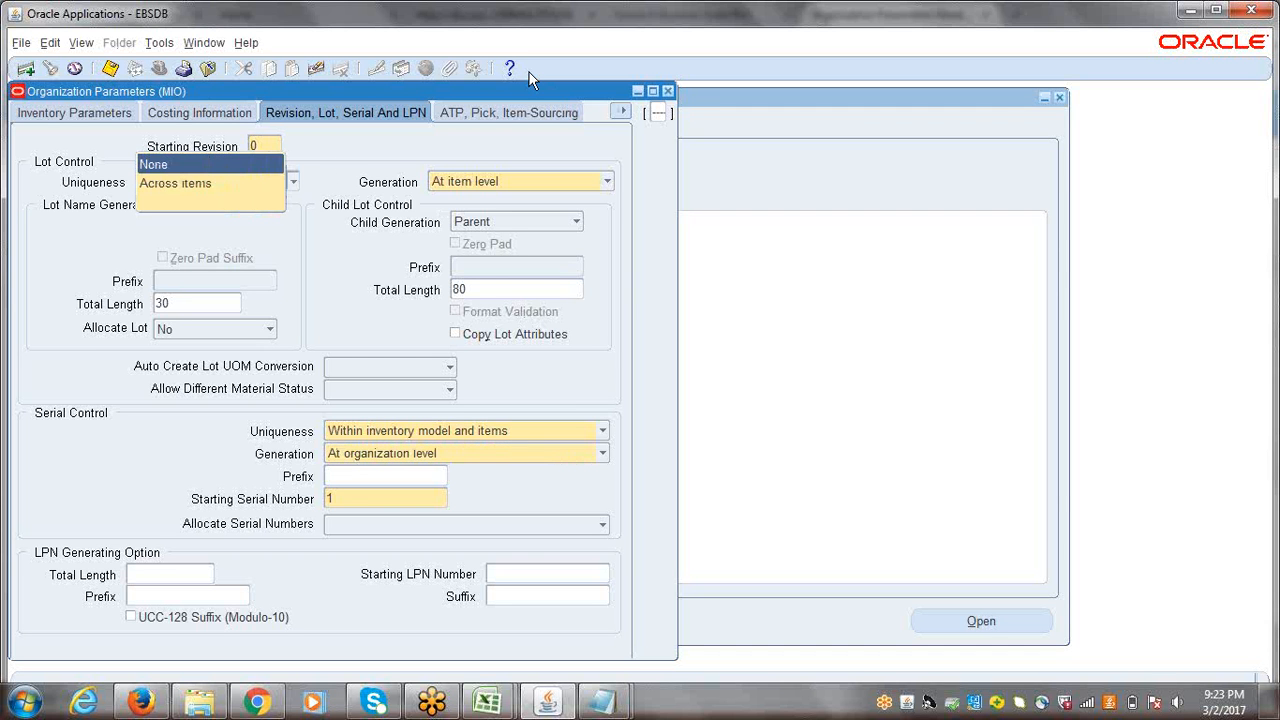
left_click(187, 162)
left_click(717, 409)
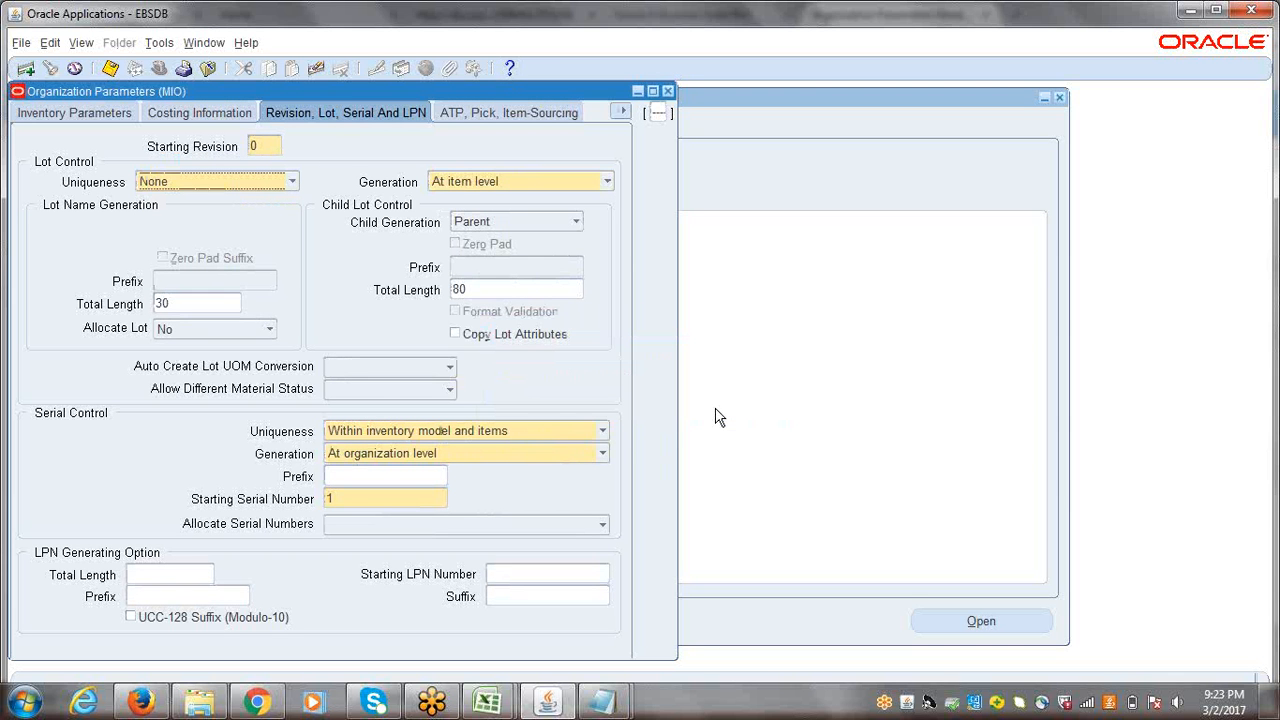